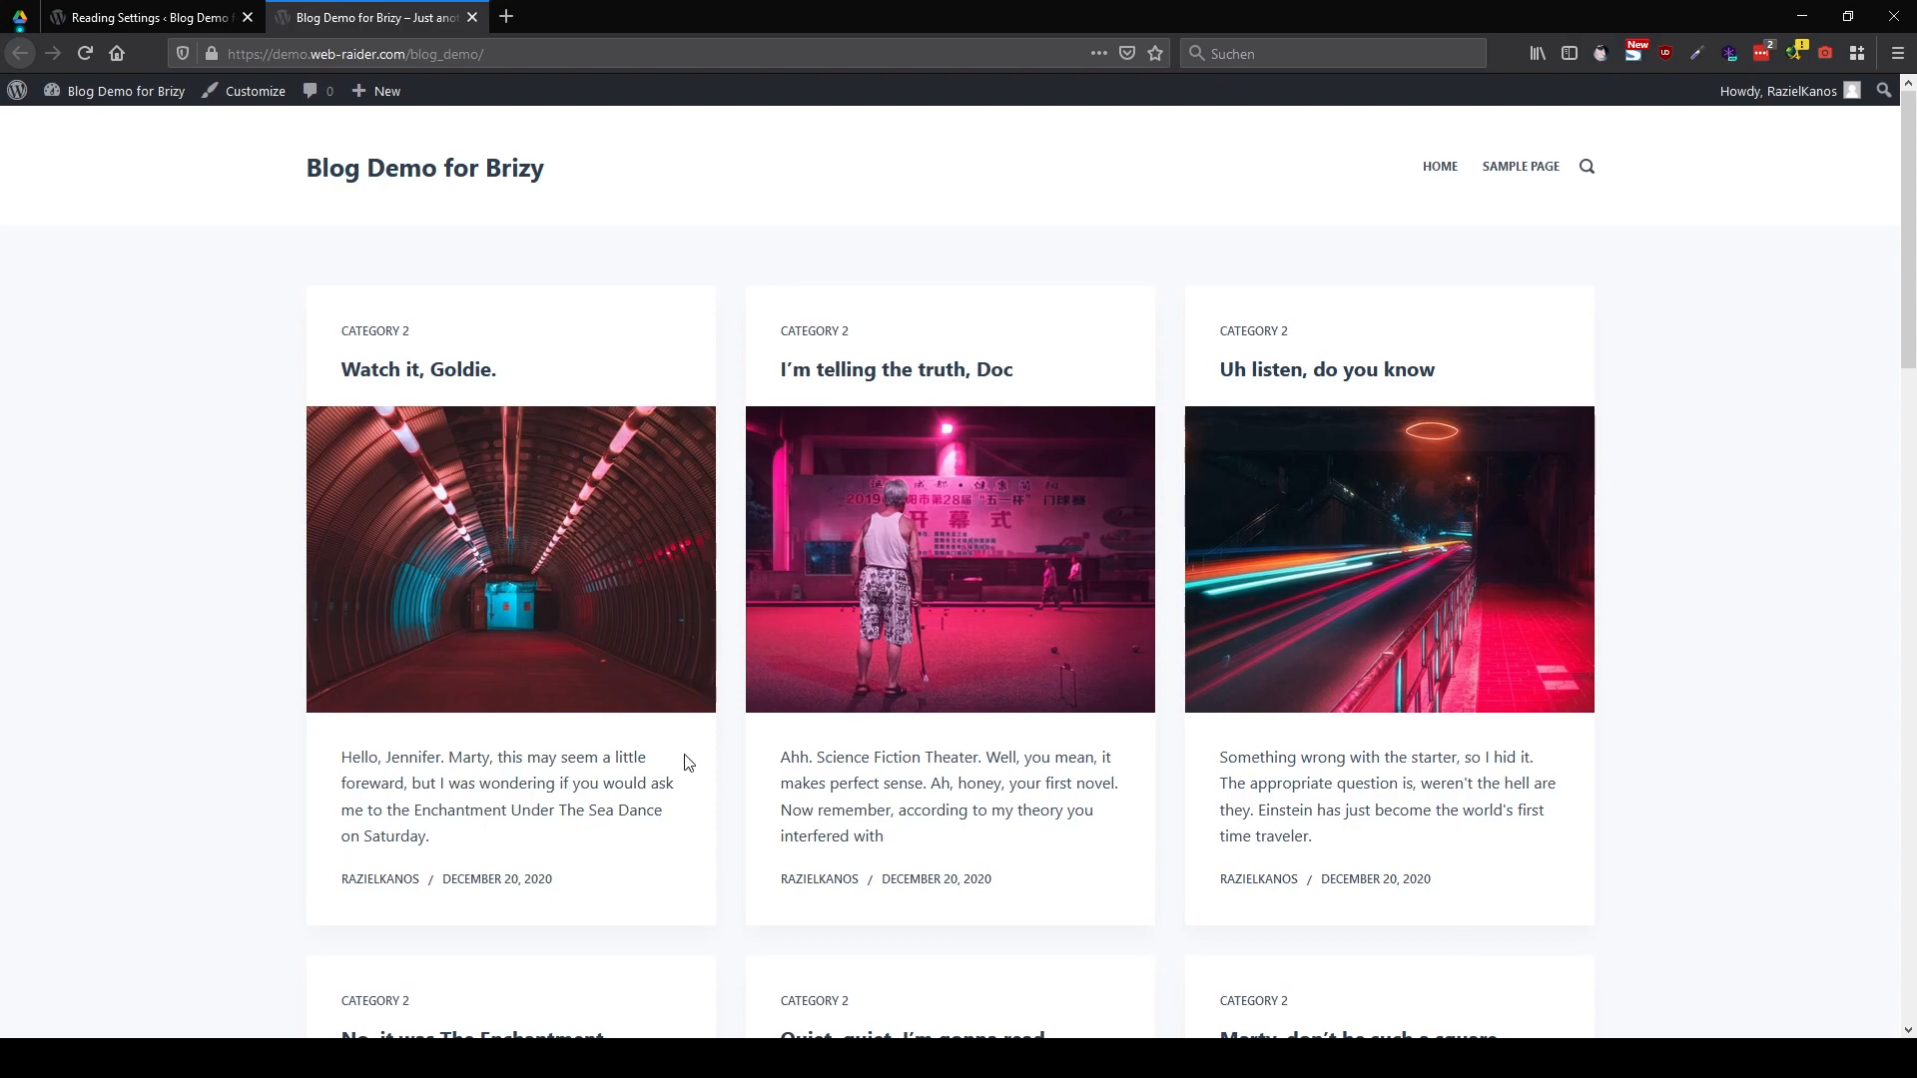
Look through the posts on the blog's front page and open the second page of posts
scroll(689, 759, down, 6)
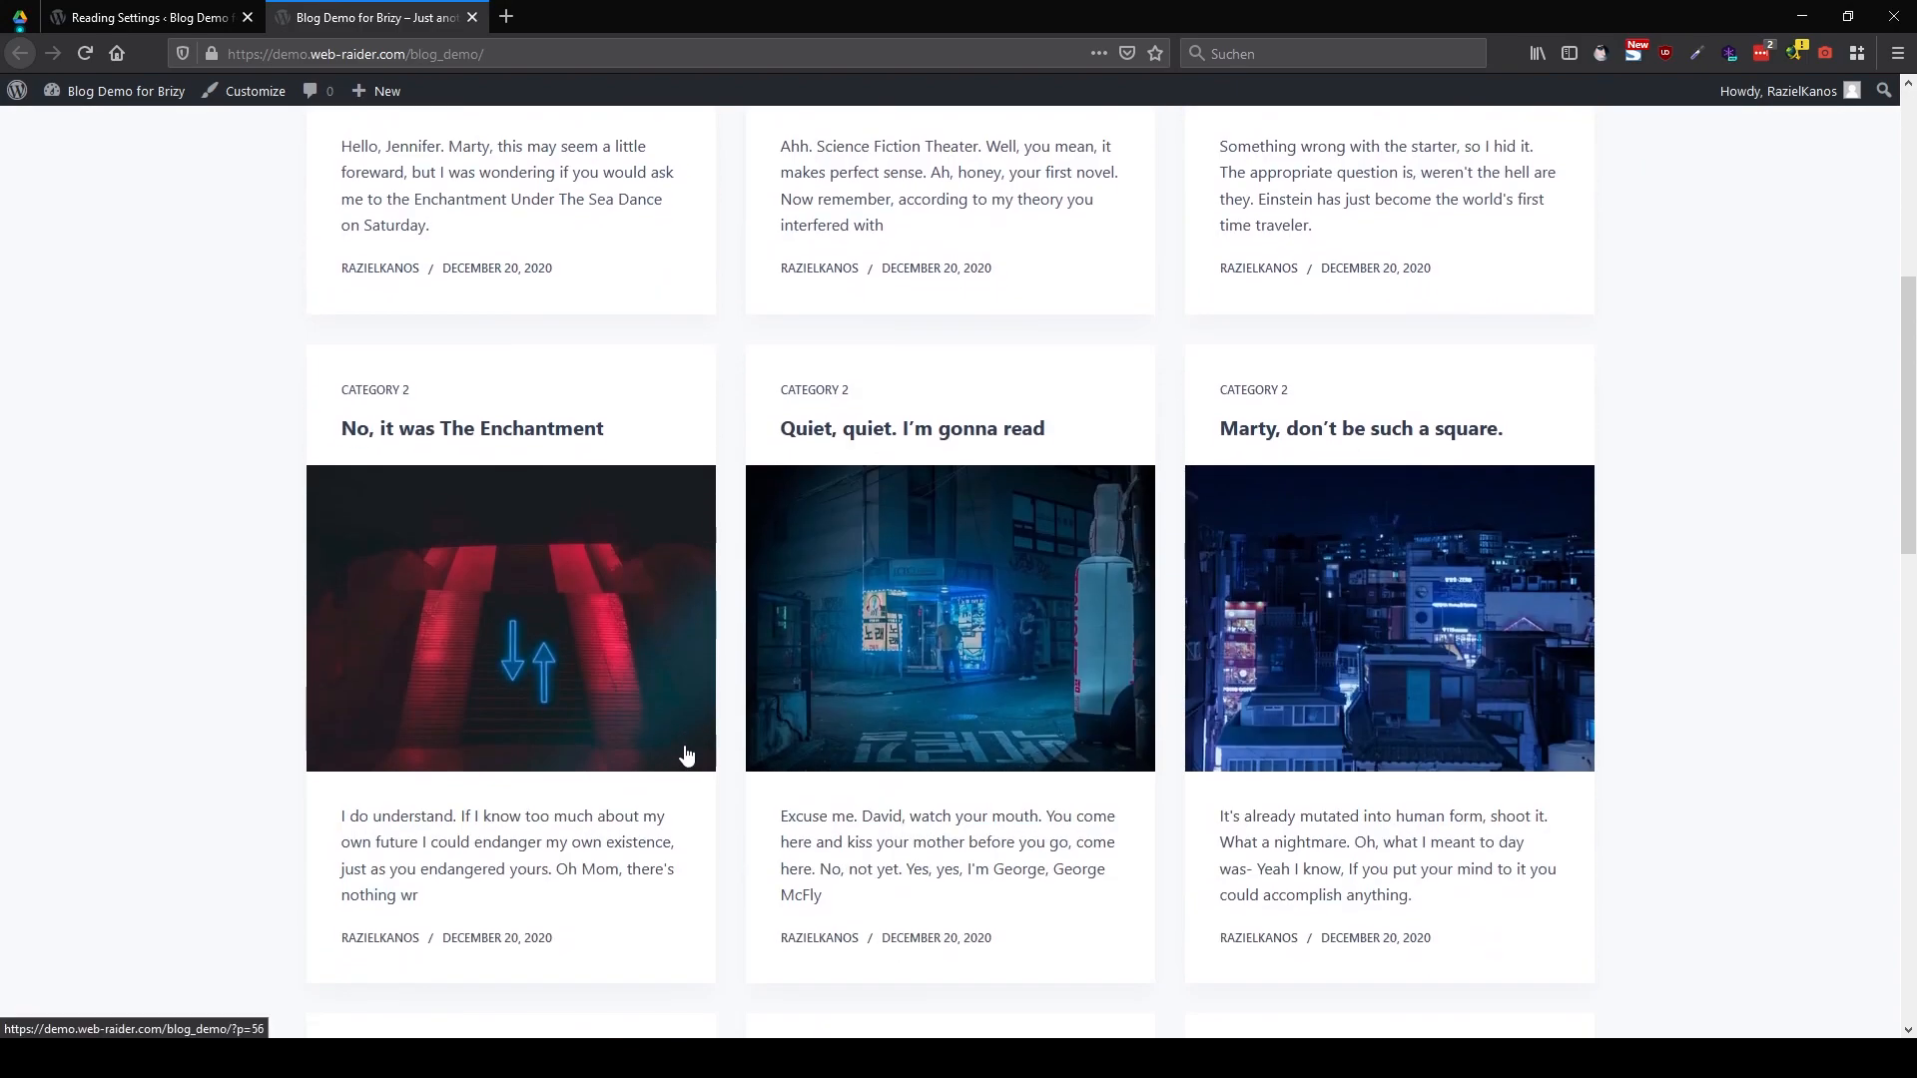
scroll(687, 756, down, 10)
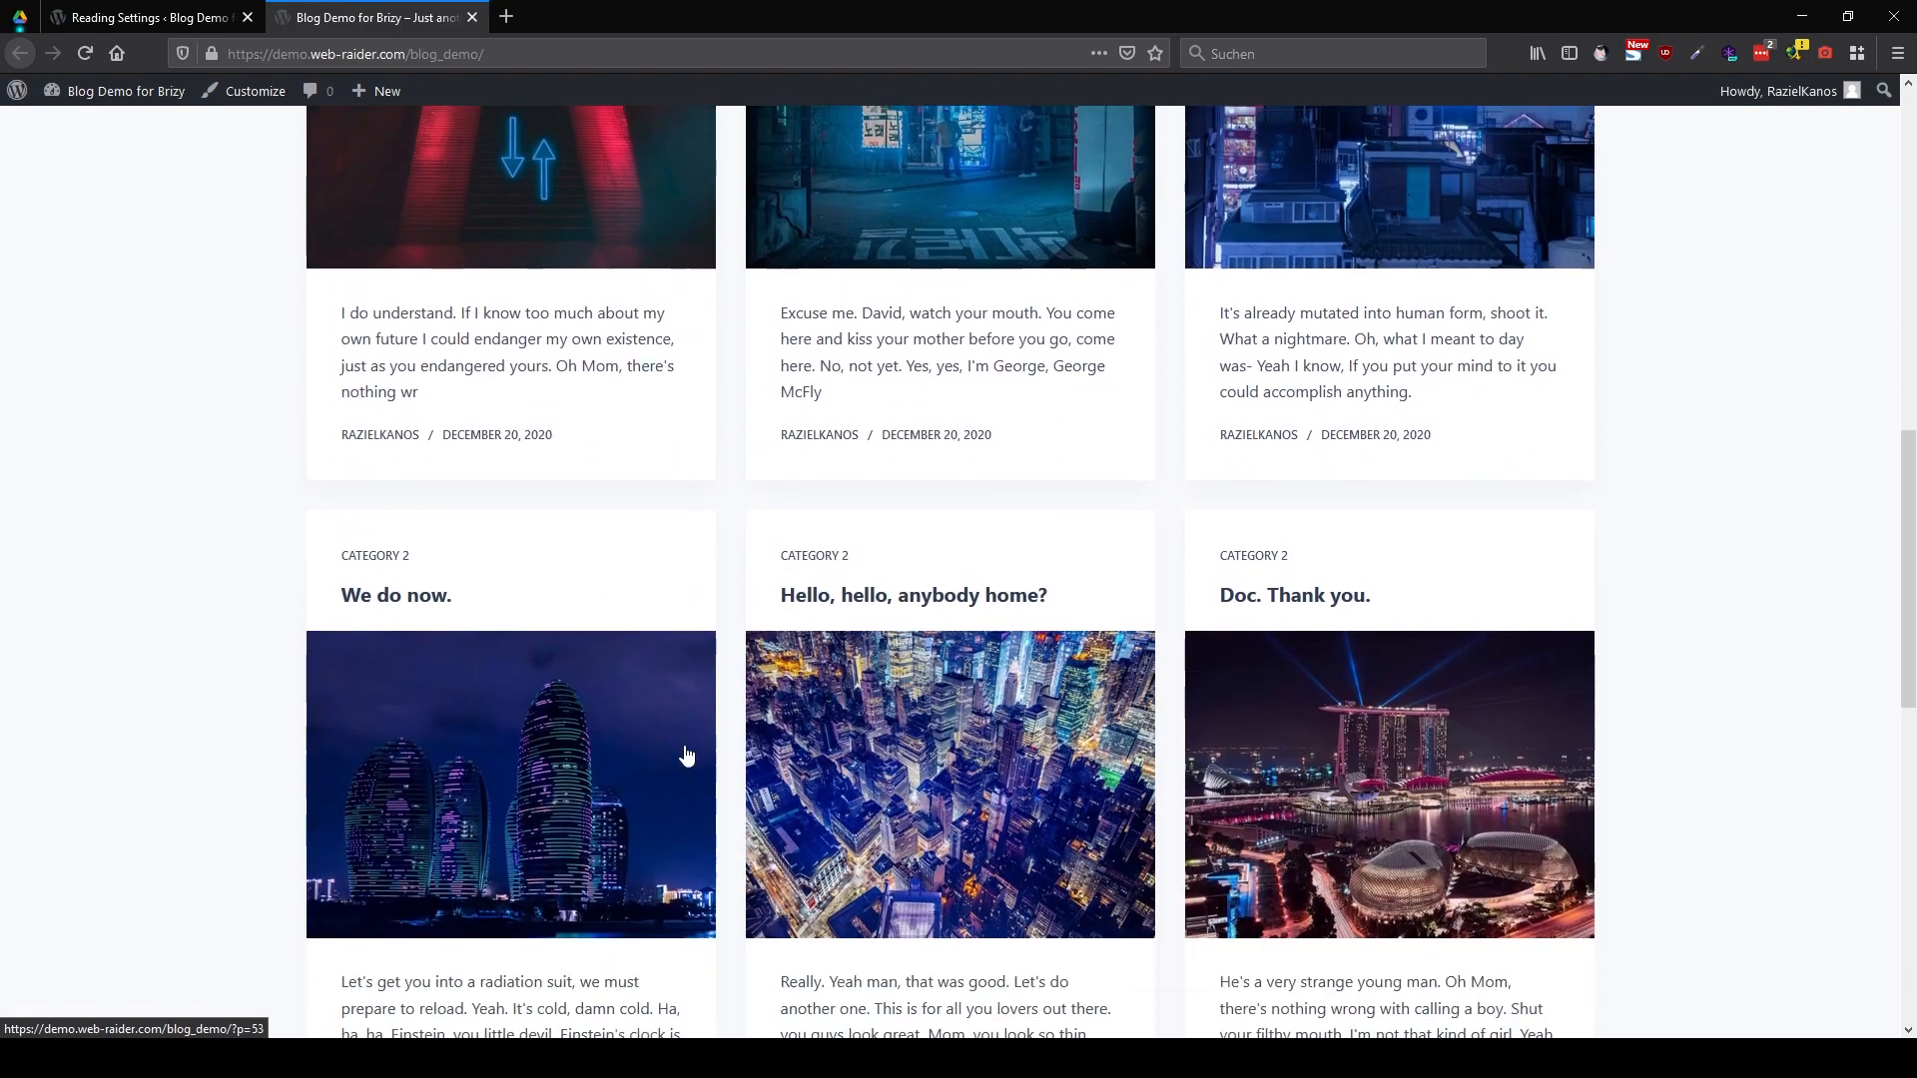
scroll(1029, 619, down, 5)
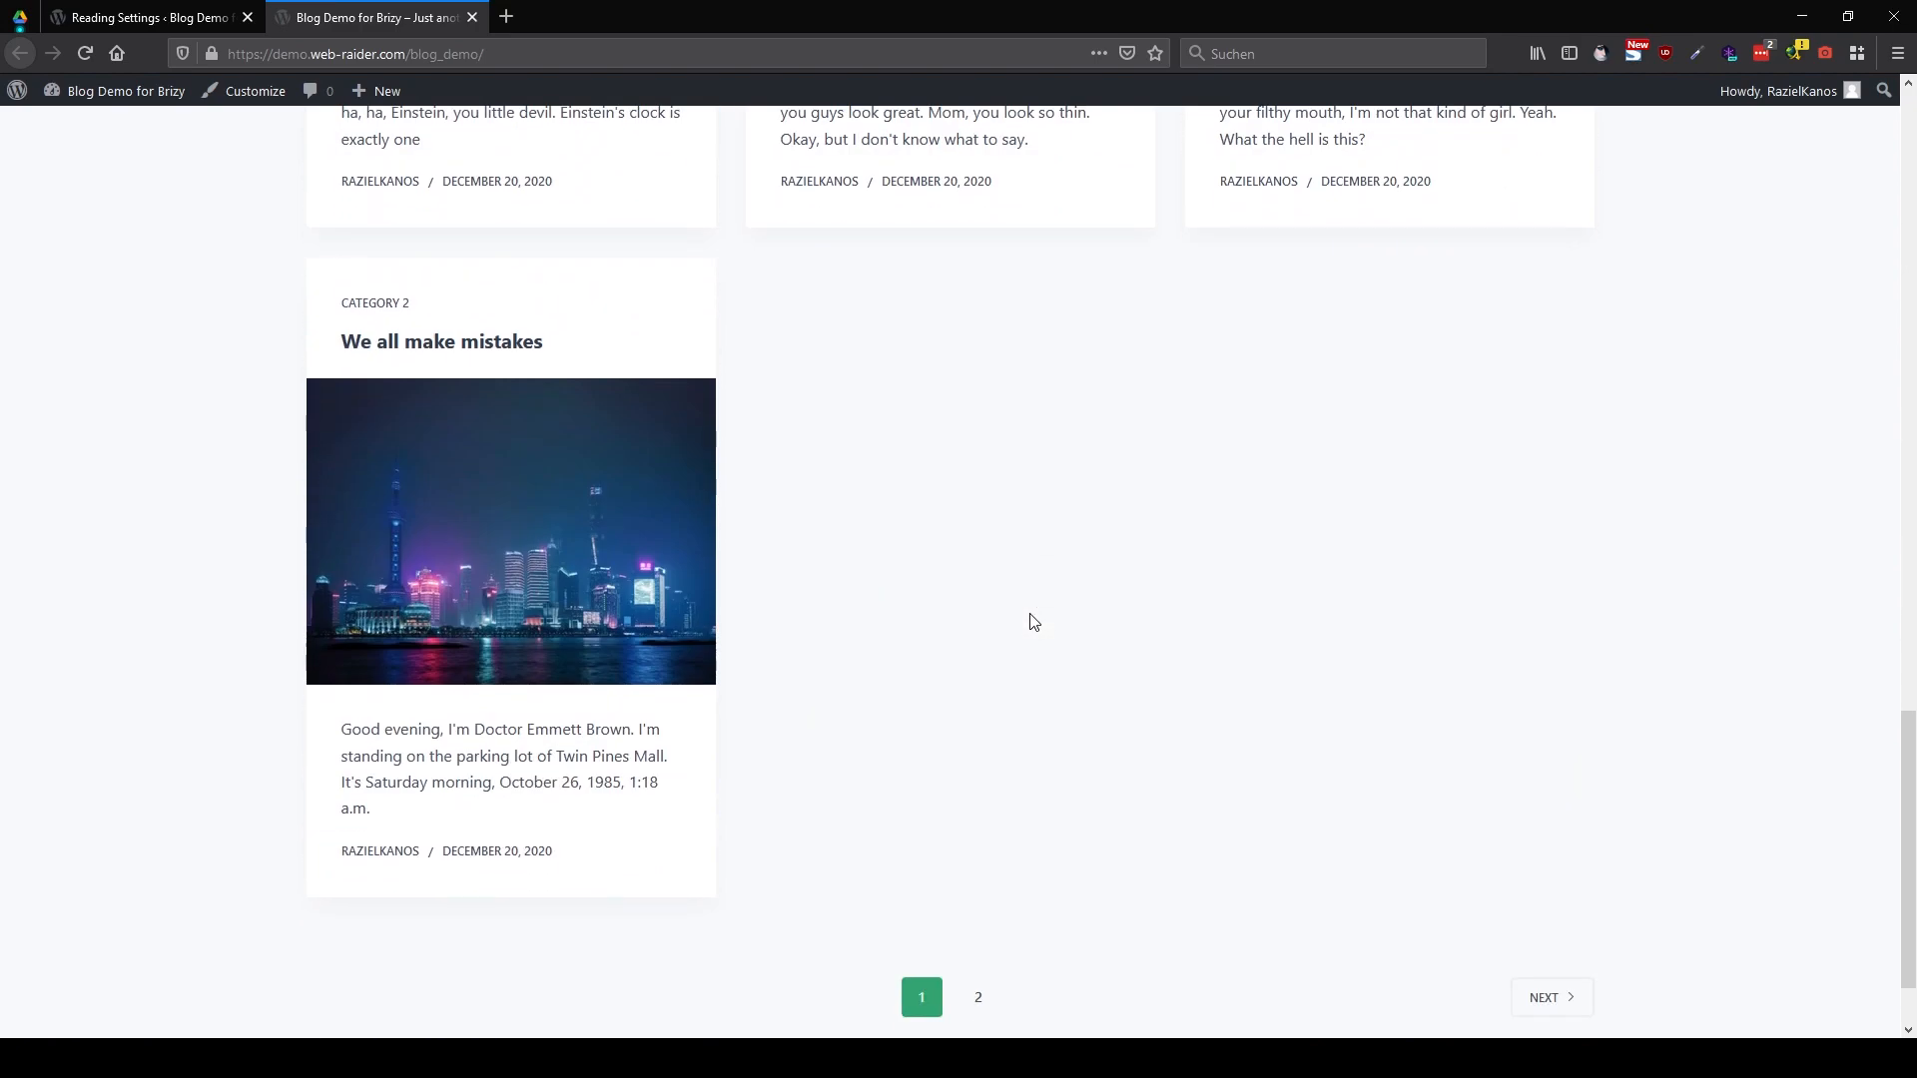
click(978, 890)
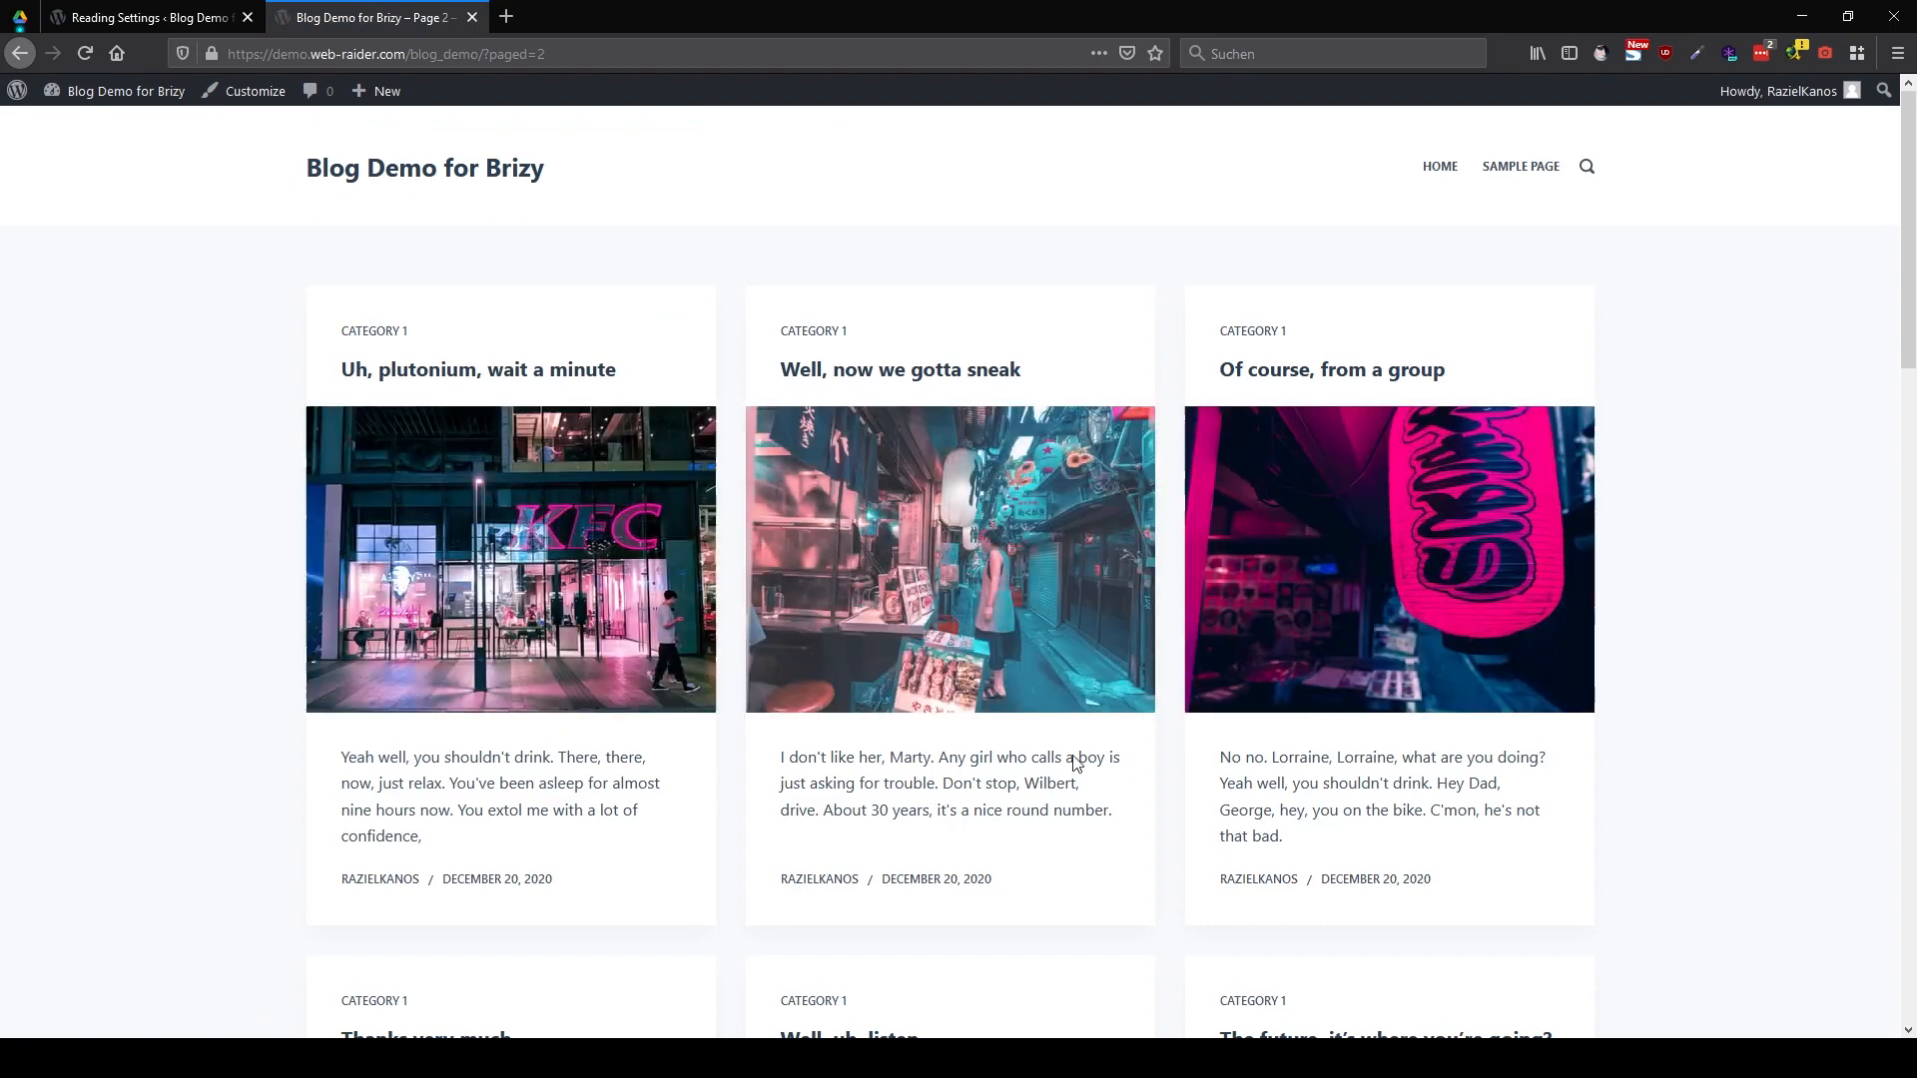
Open the full Posts list in the WordPress dashboard and examine the categories and tags of the posts
mouse_move(139, 92)
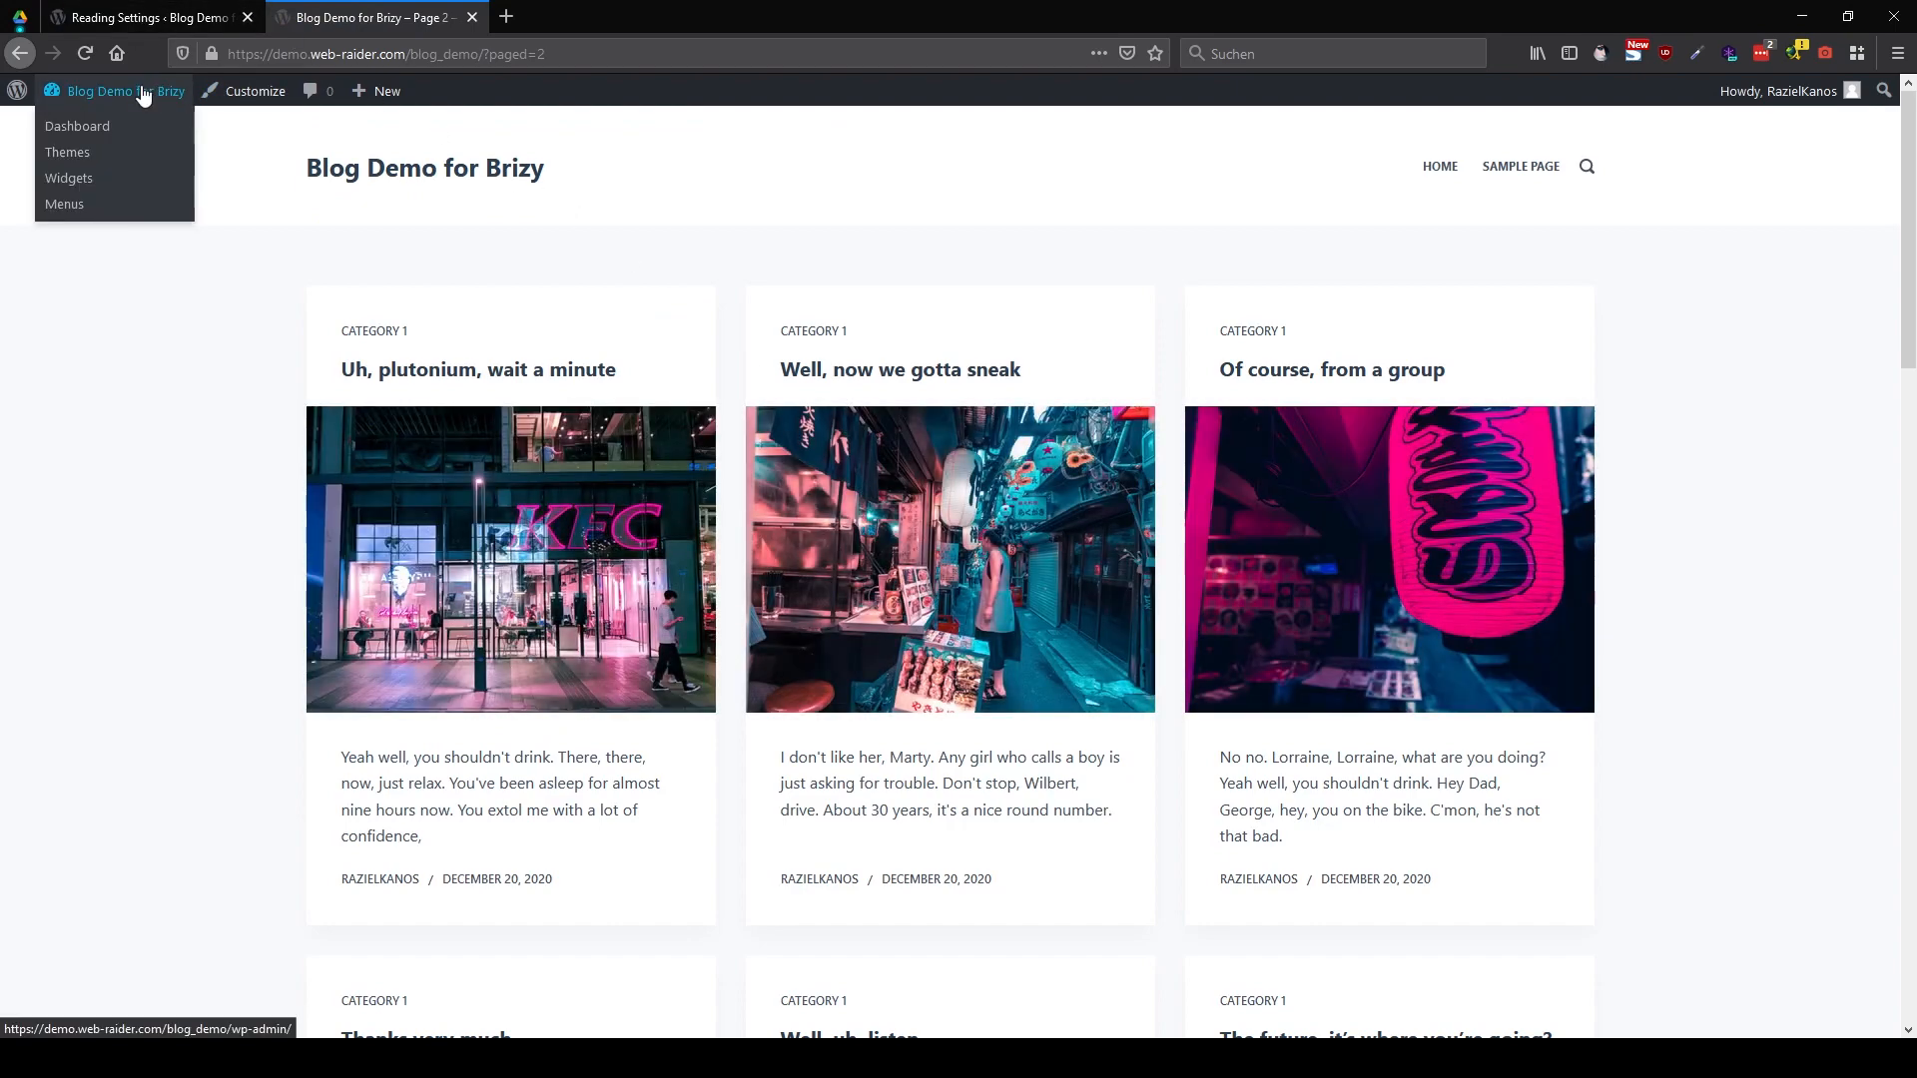
click(101, 137)
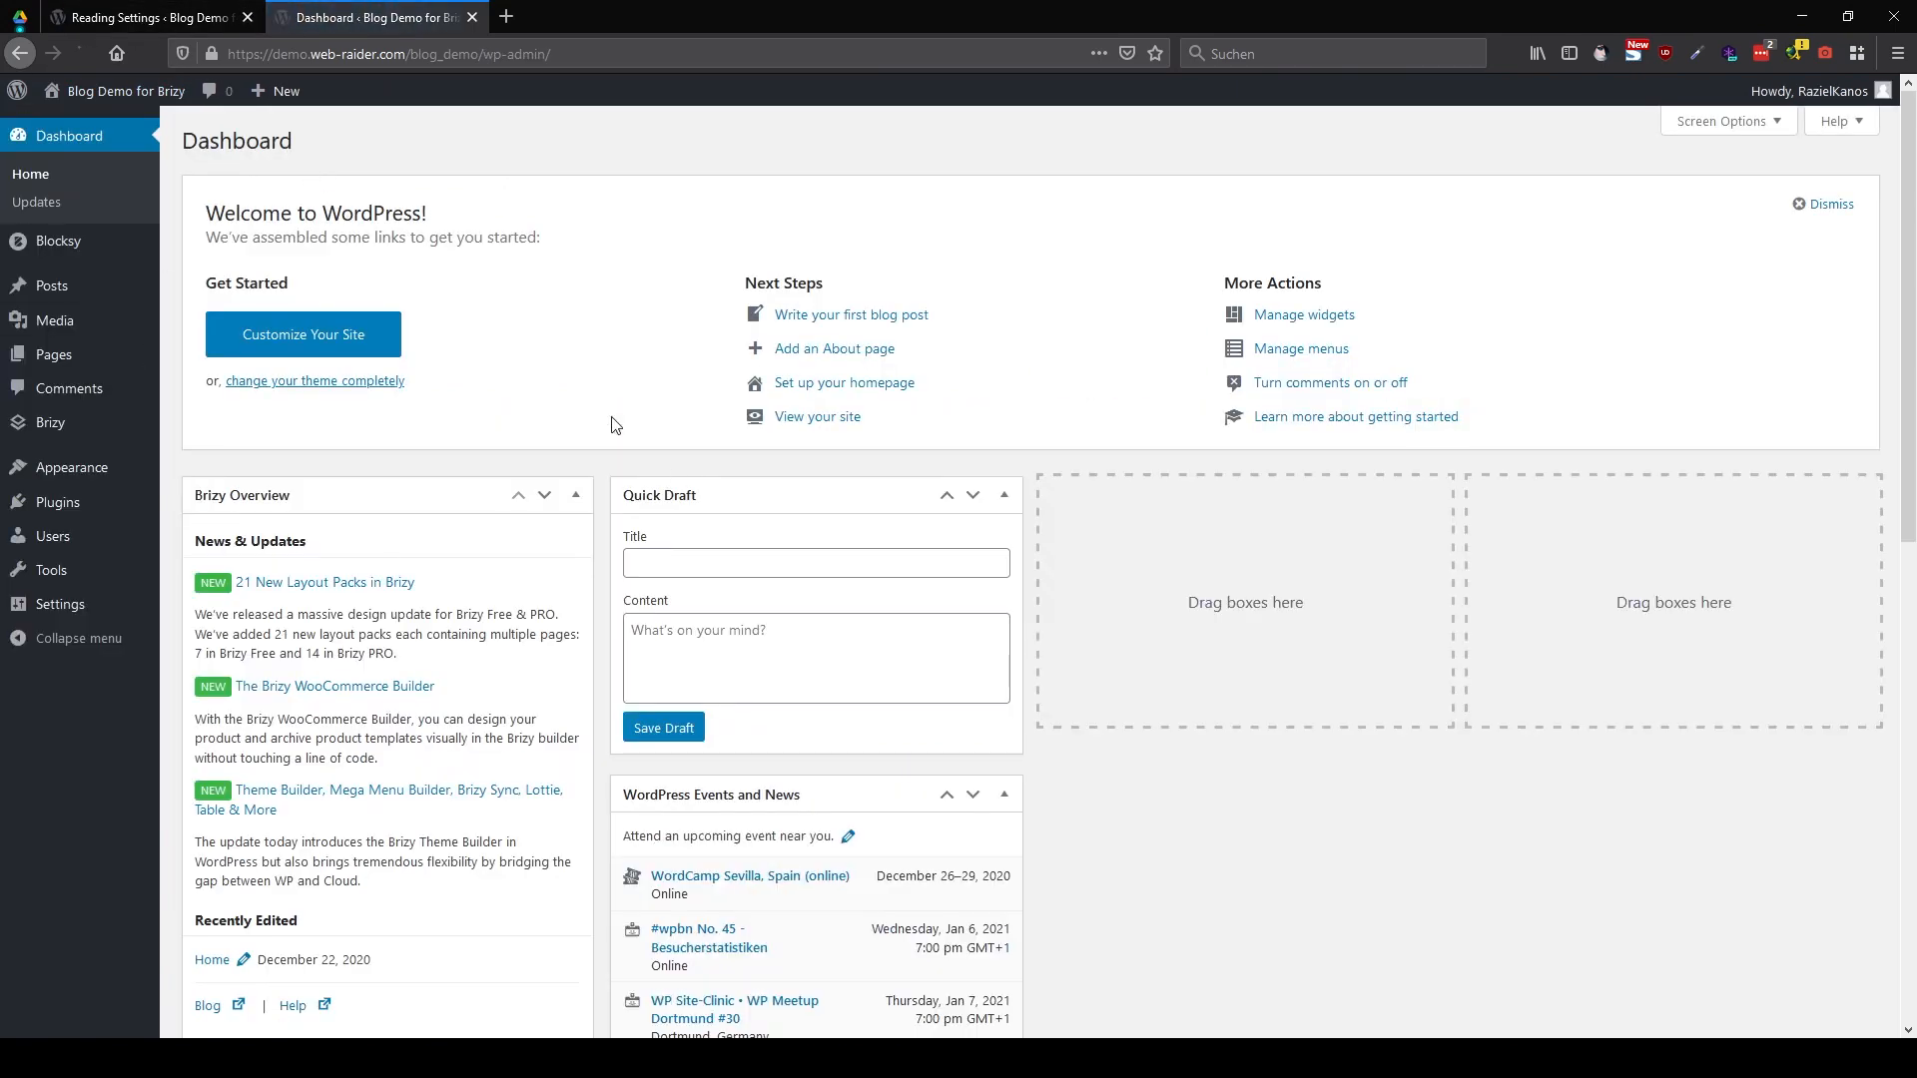
click(195, 290)
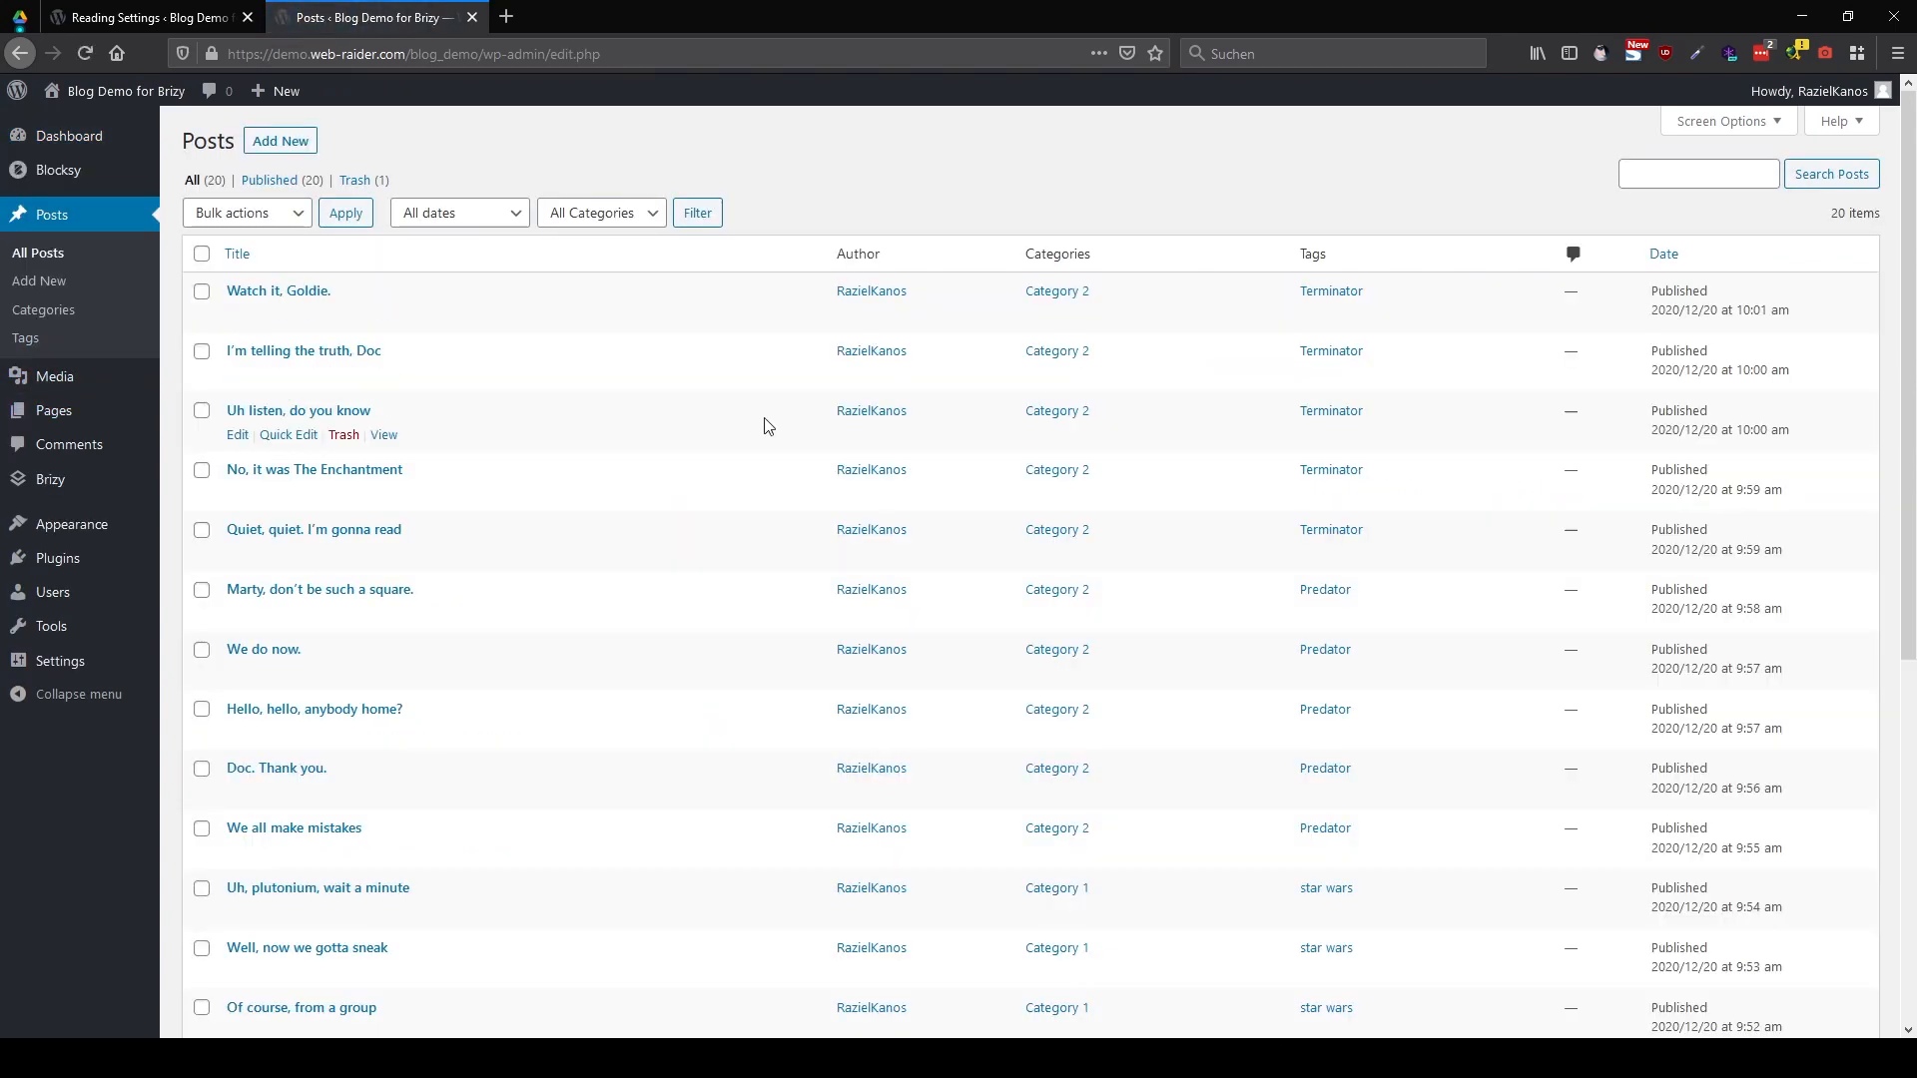
scroll(1130, 672, down, 2)
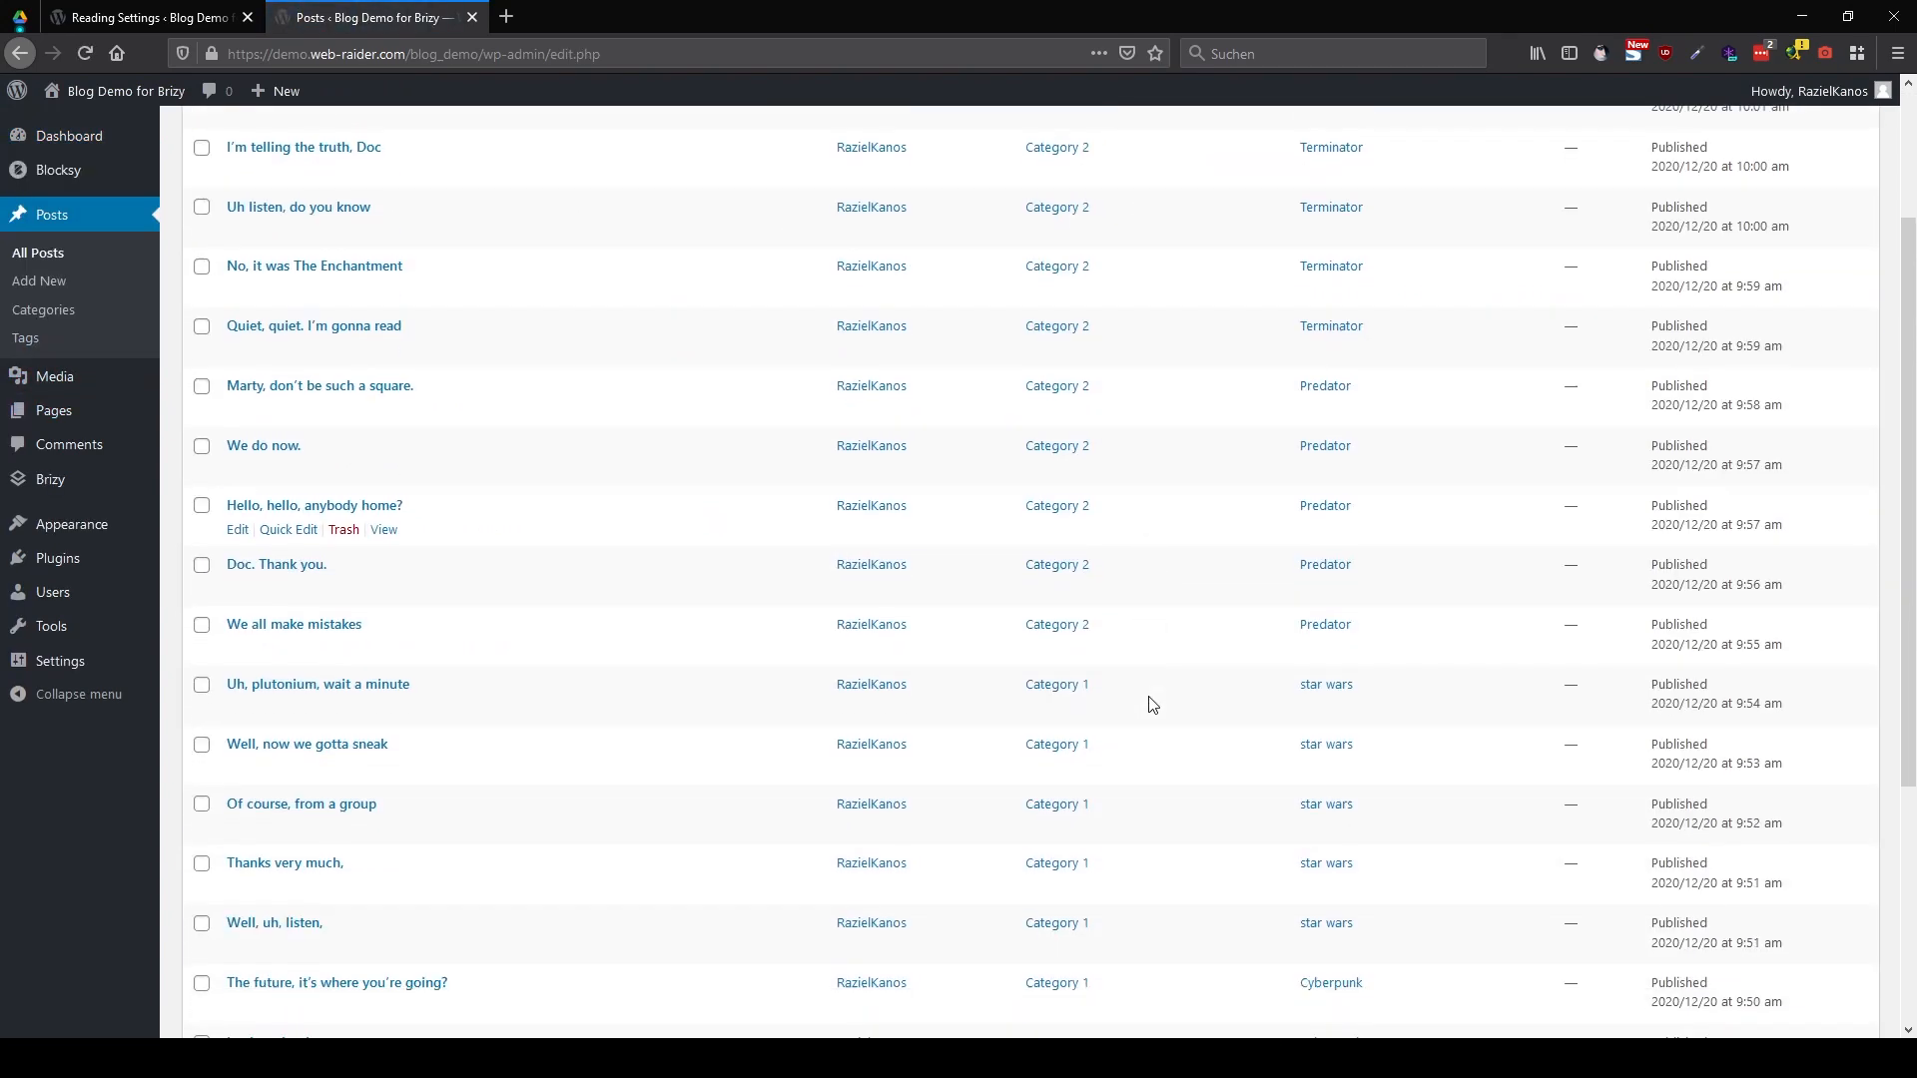
scroll(1091, 630, down, 3)
scroll(1421, 672, up, 5)
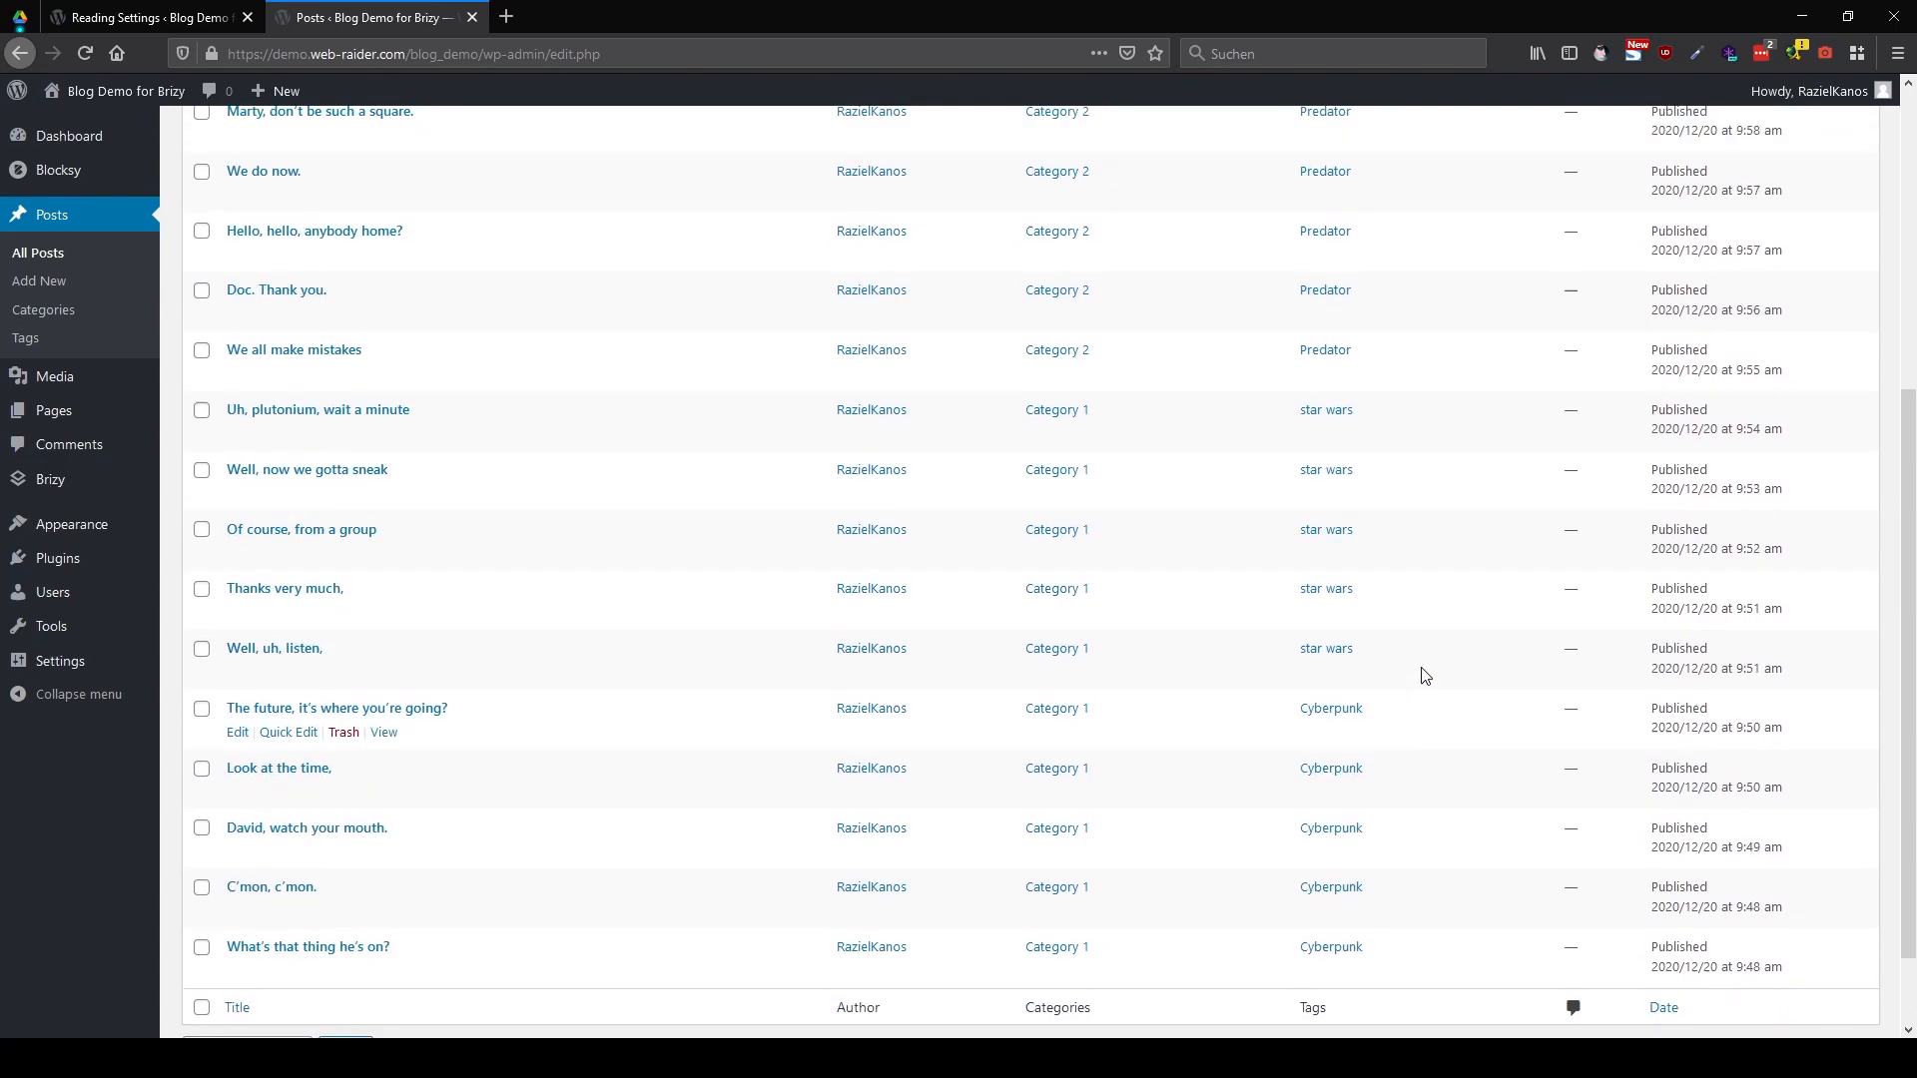
scroll(1369, 736, down, 5)
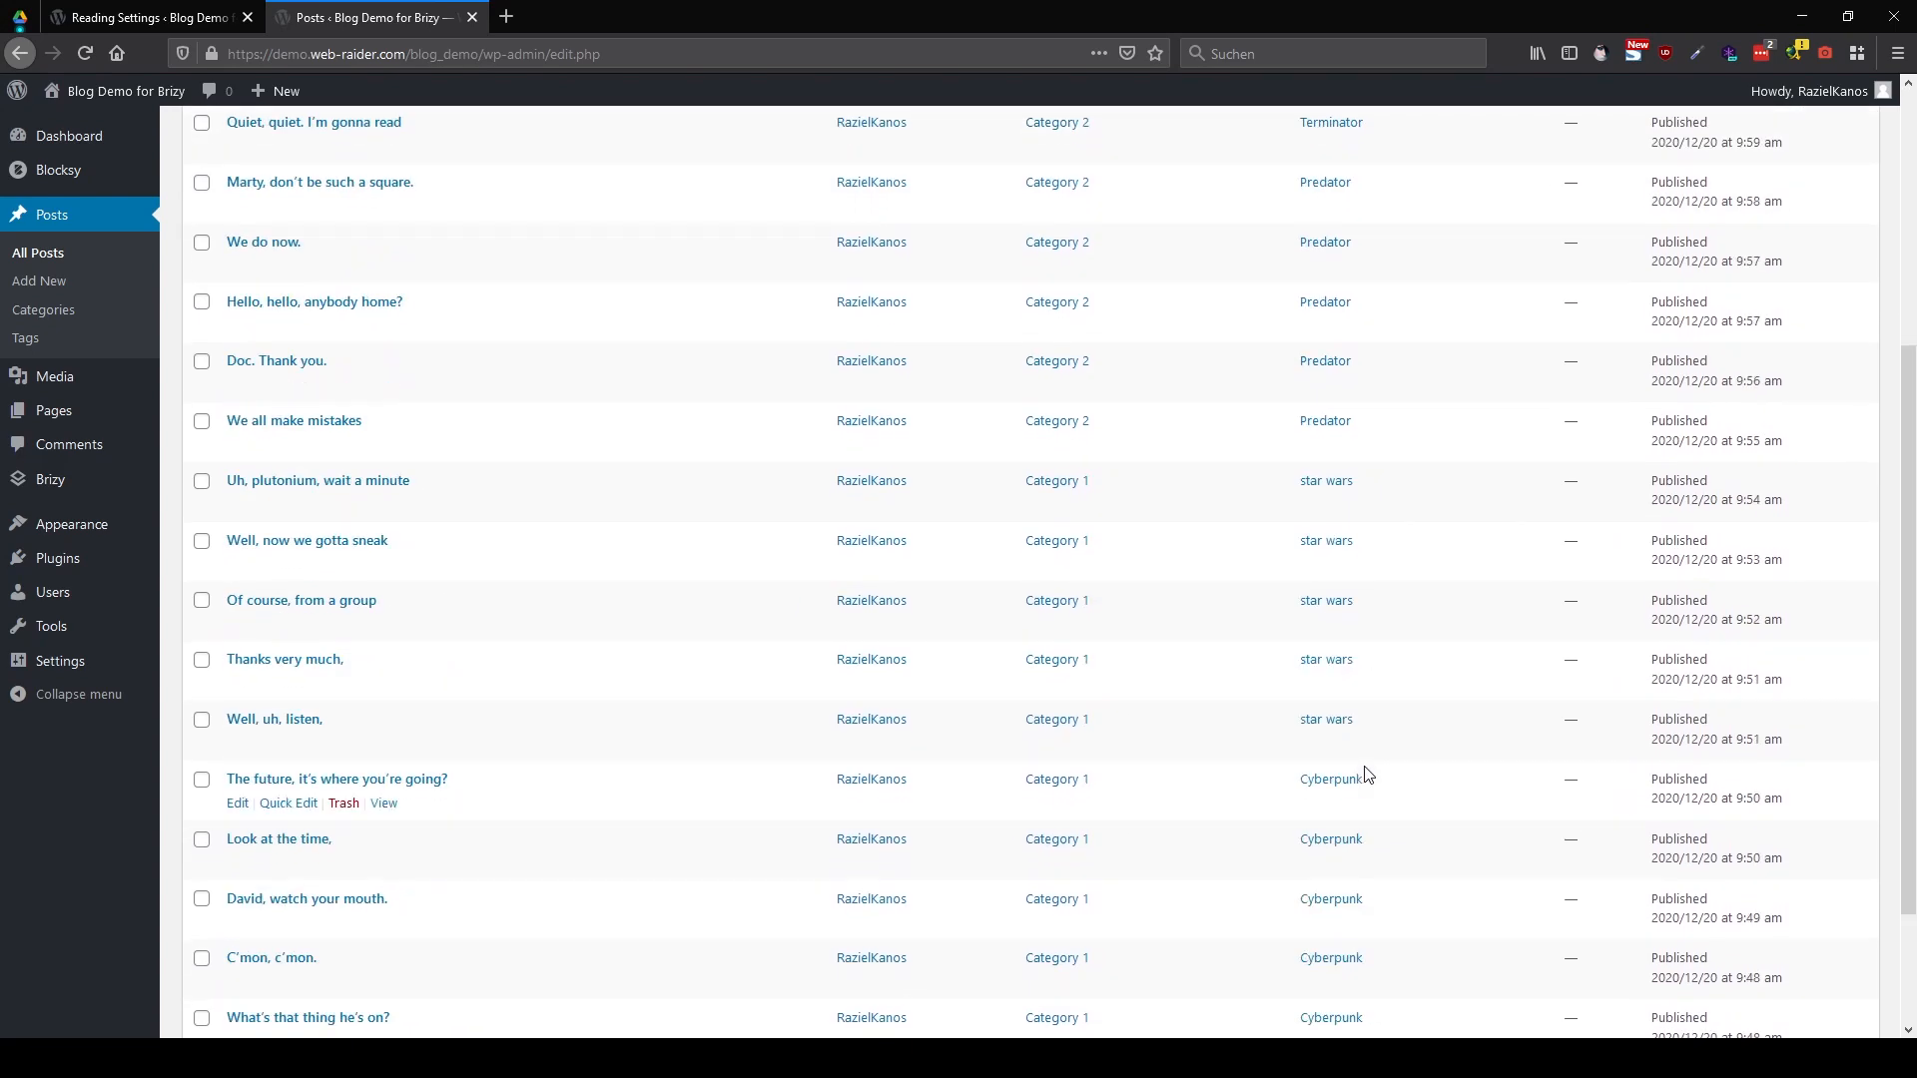
scroll(1370, 776, up, 5)
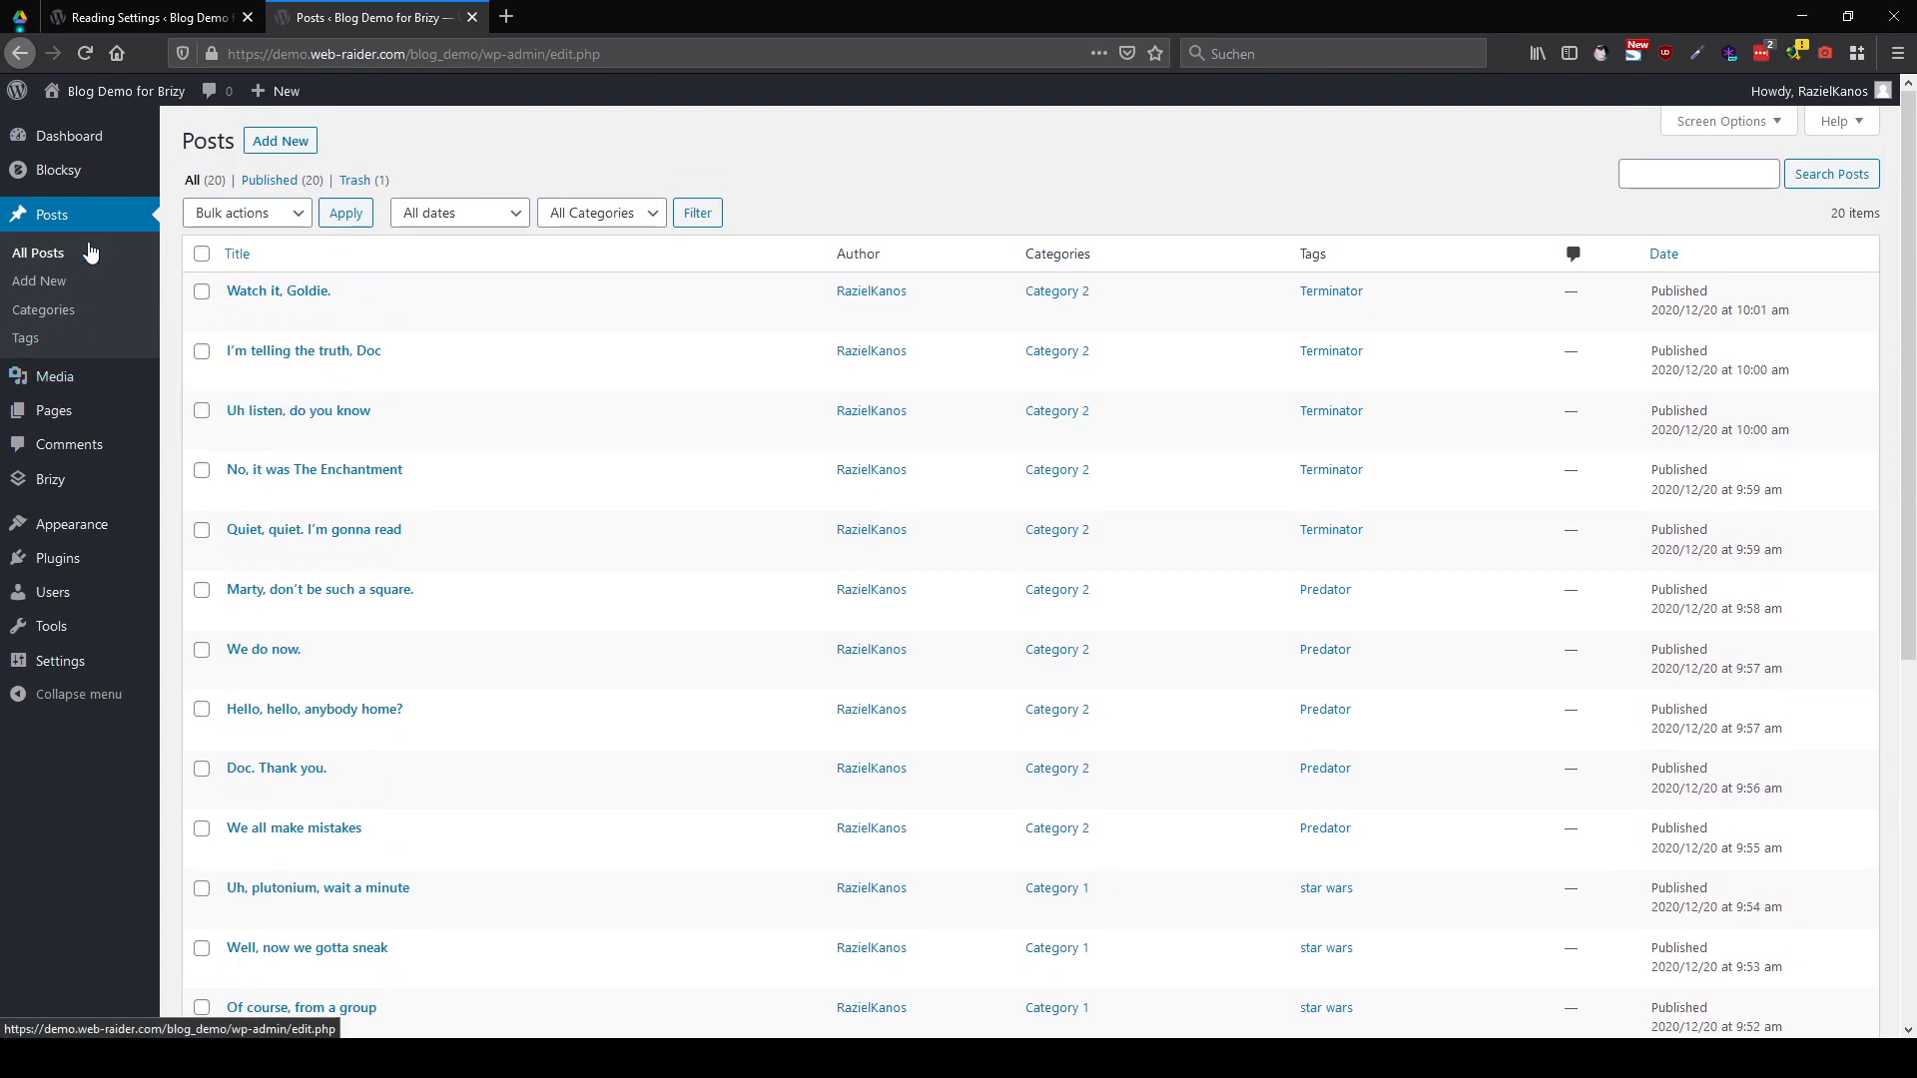
Open the Home page in the Brizy editor and add a blank block to it
mouse_move(93, 422)
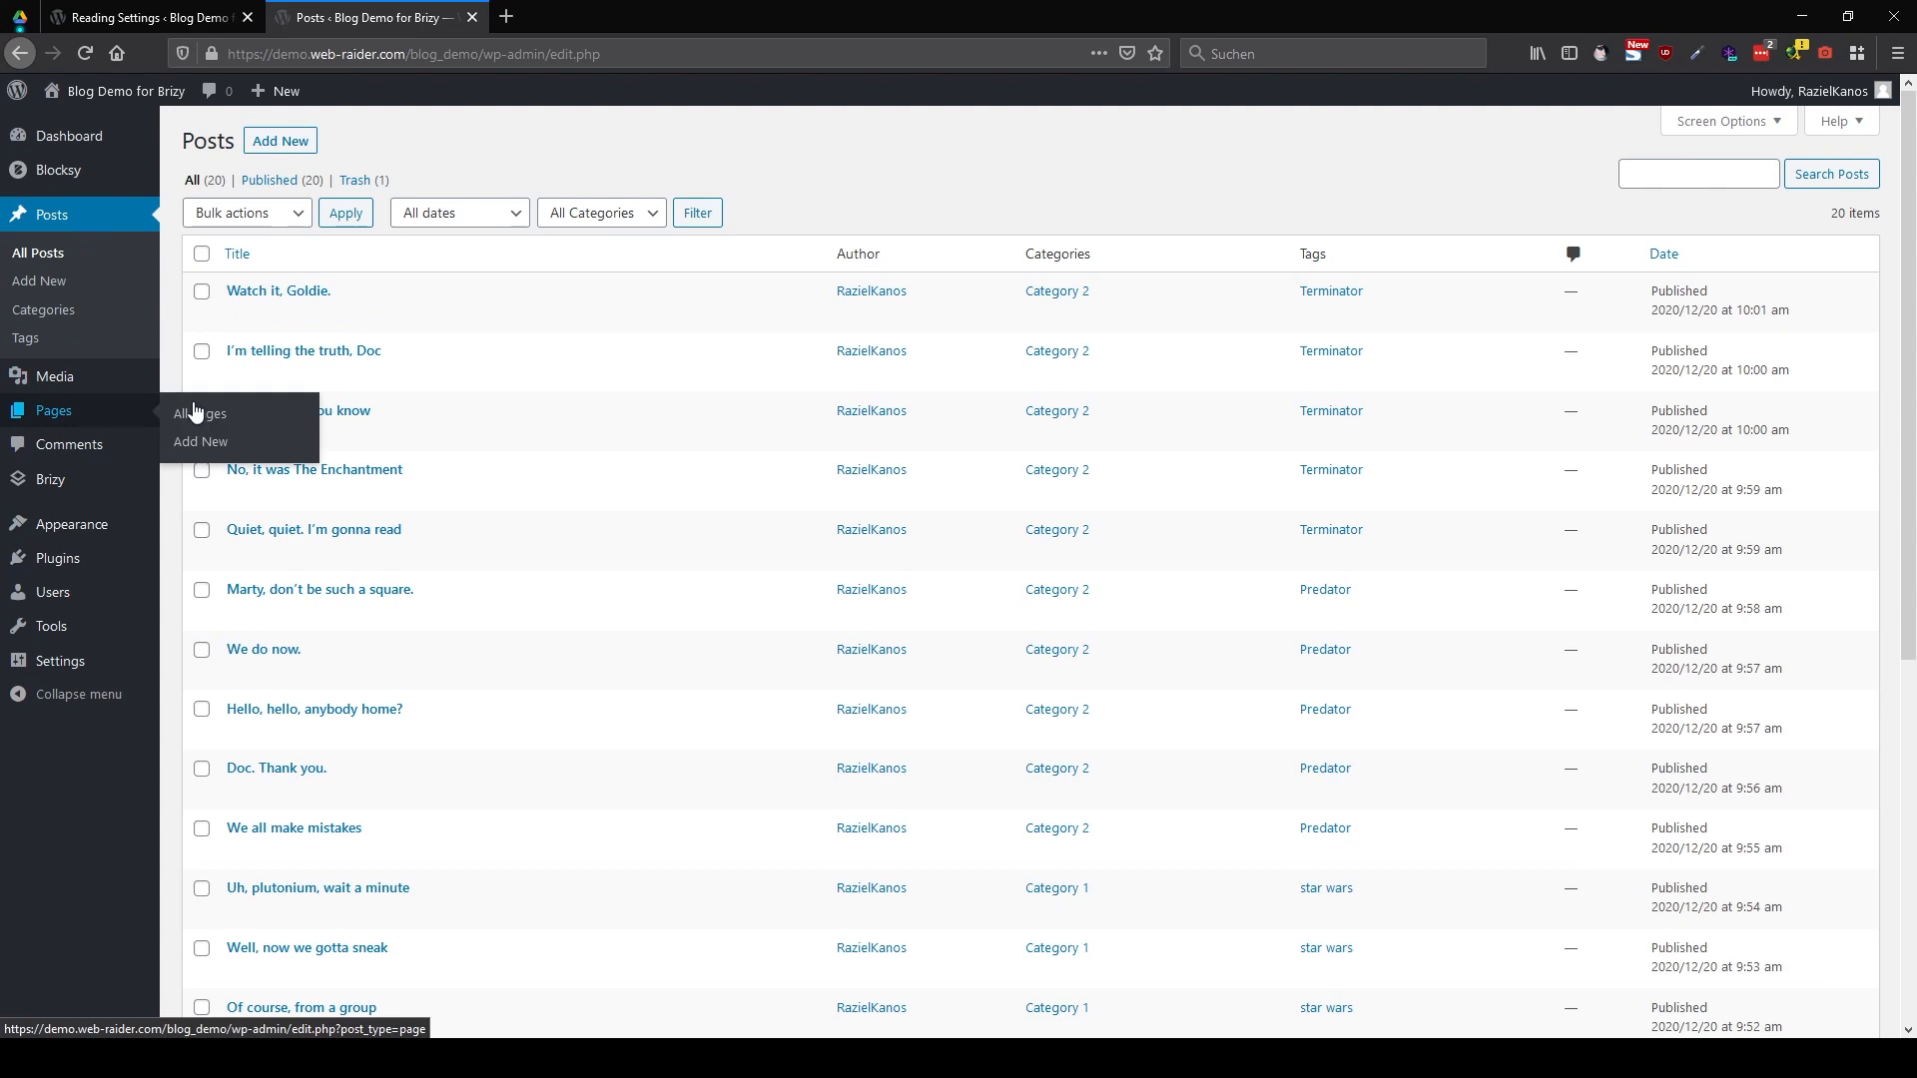
click(241, 414)
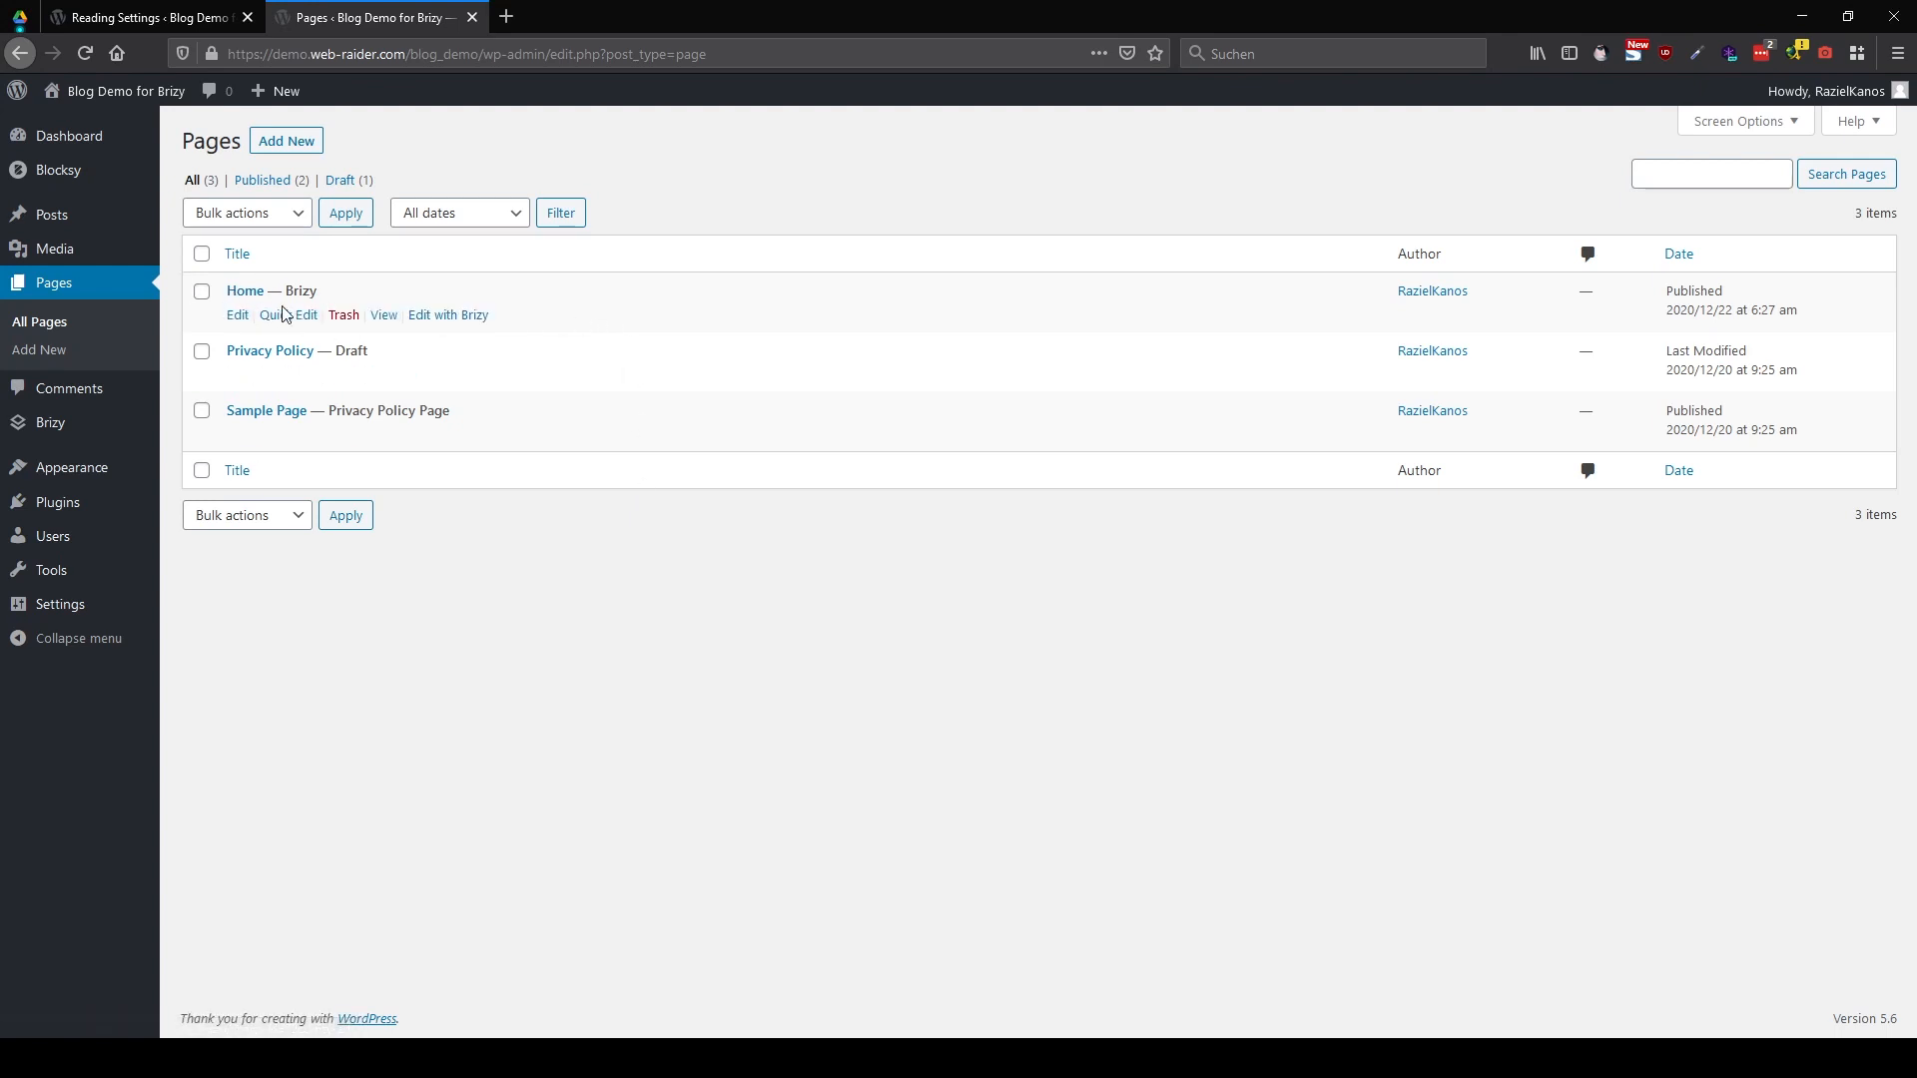
click(439, 316)
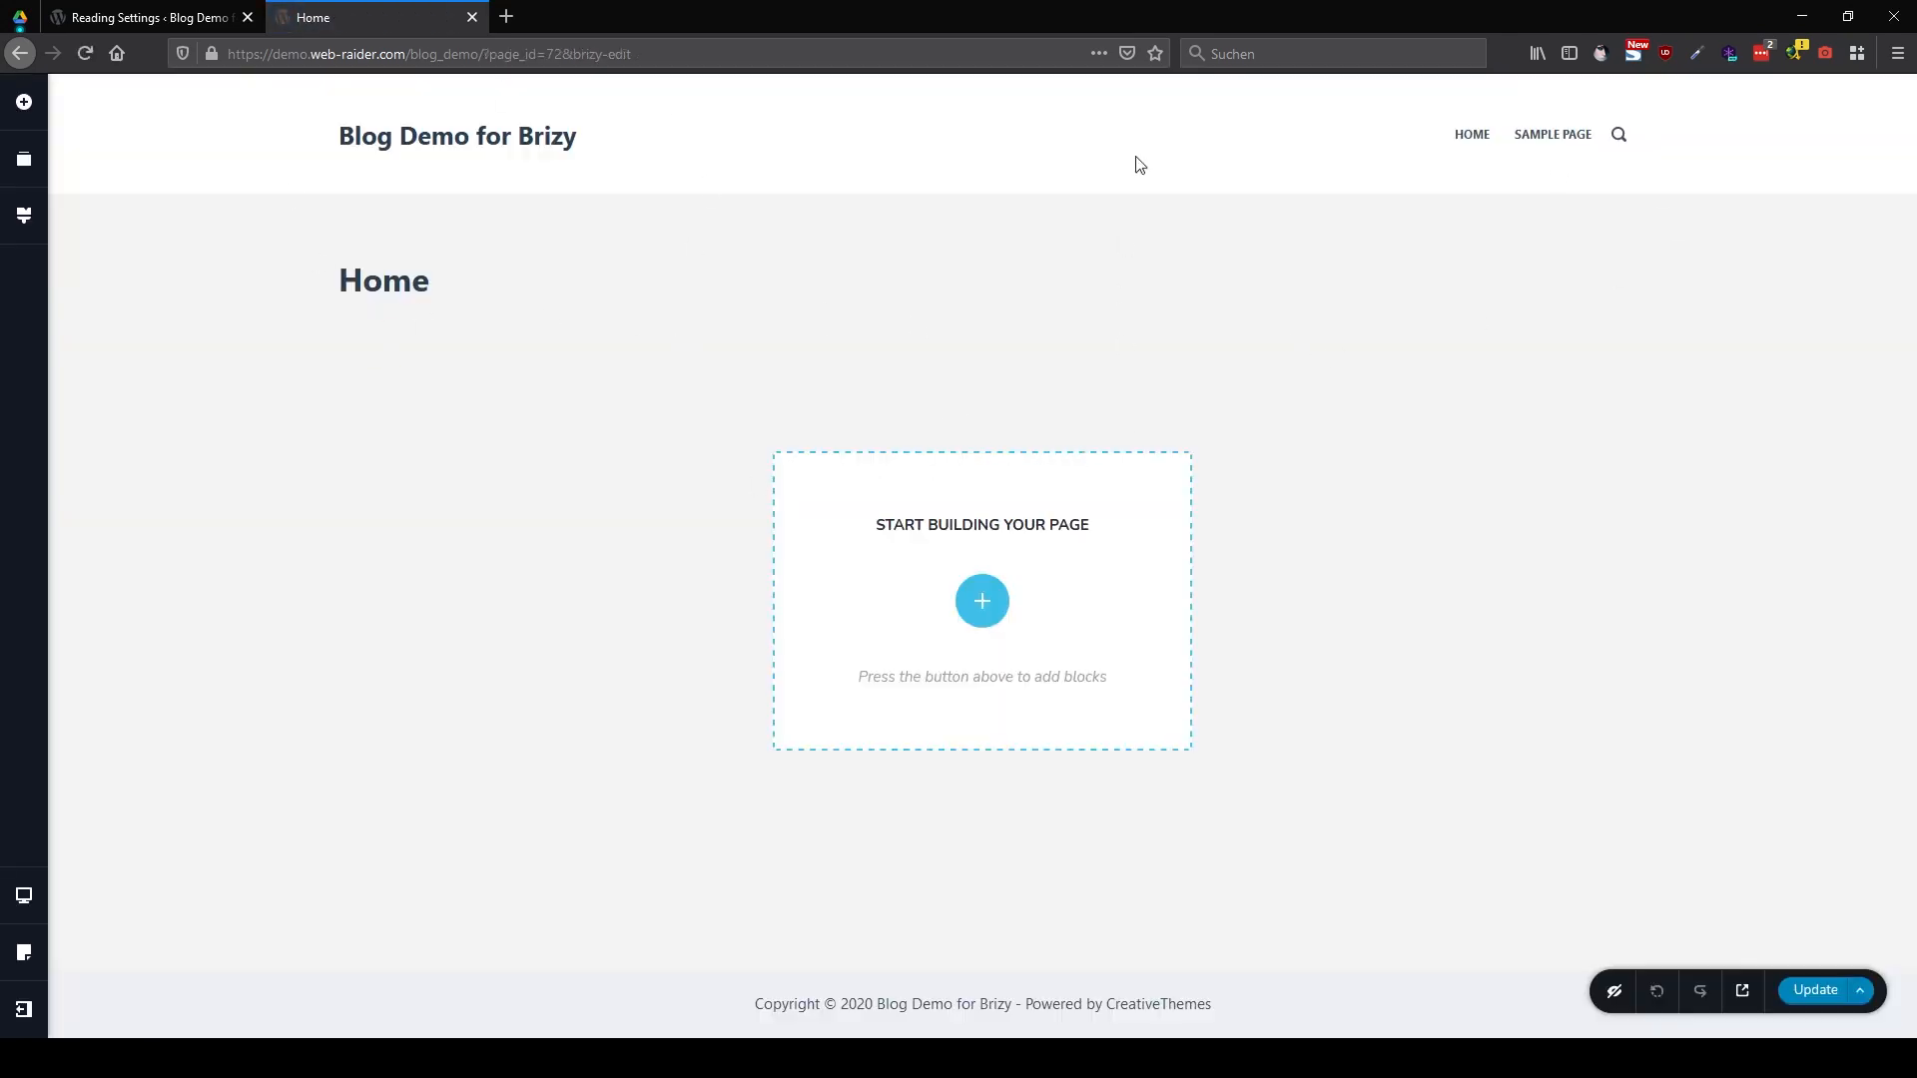
click(989, 619)
click(566, 321)
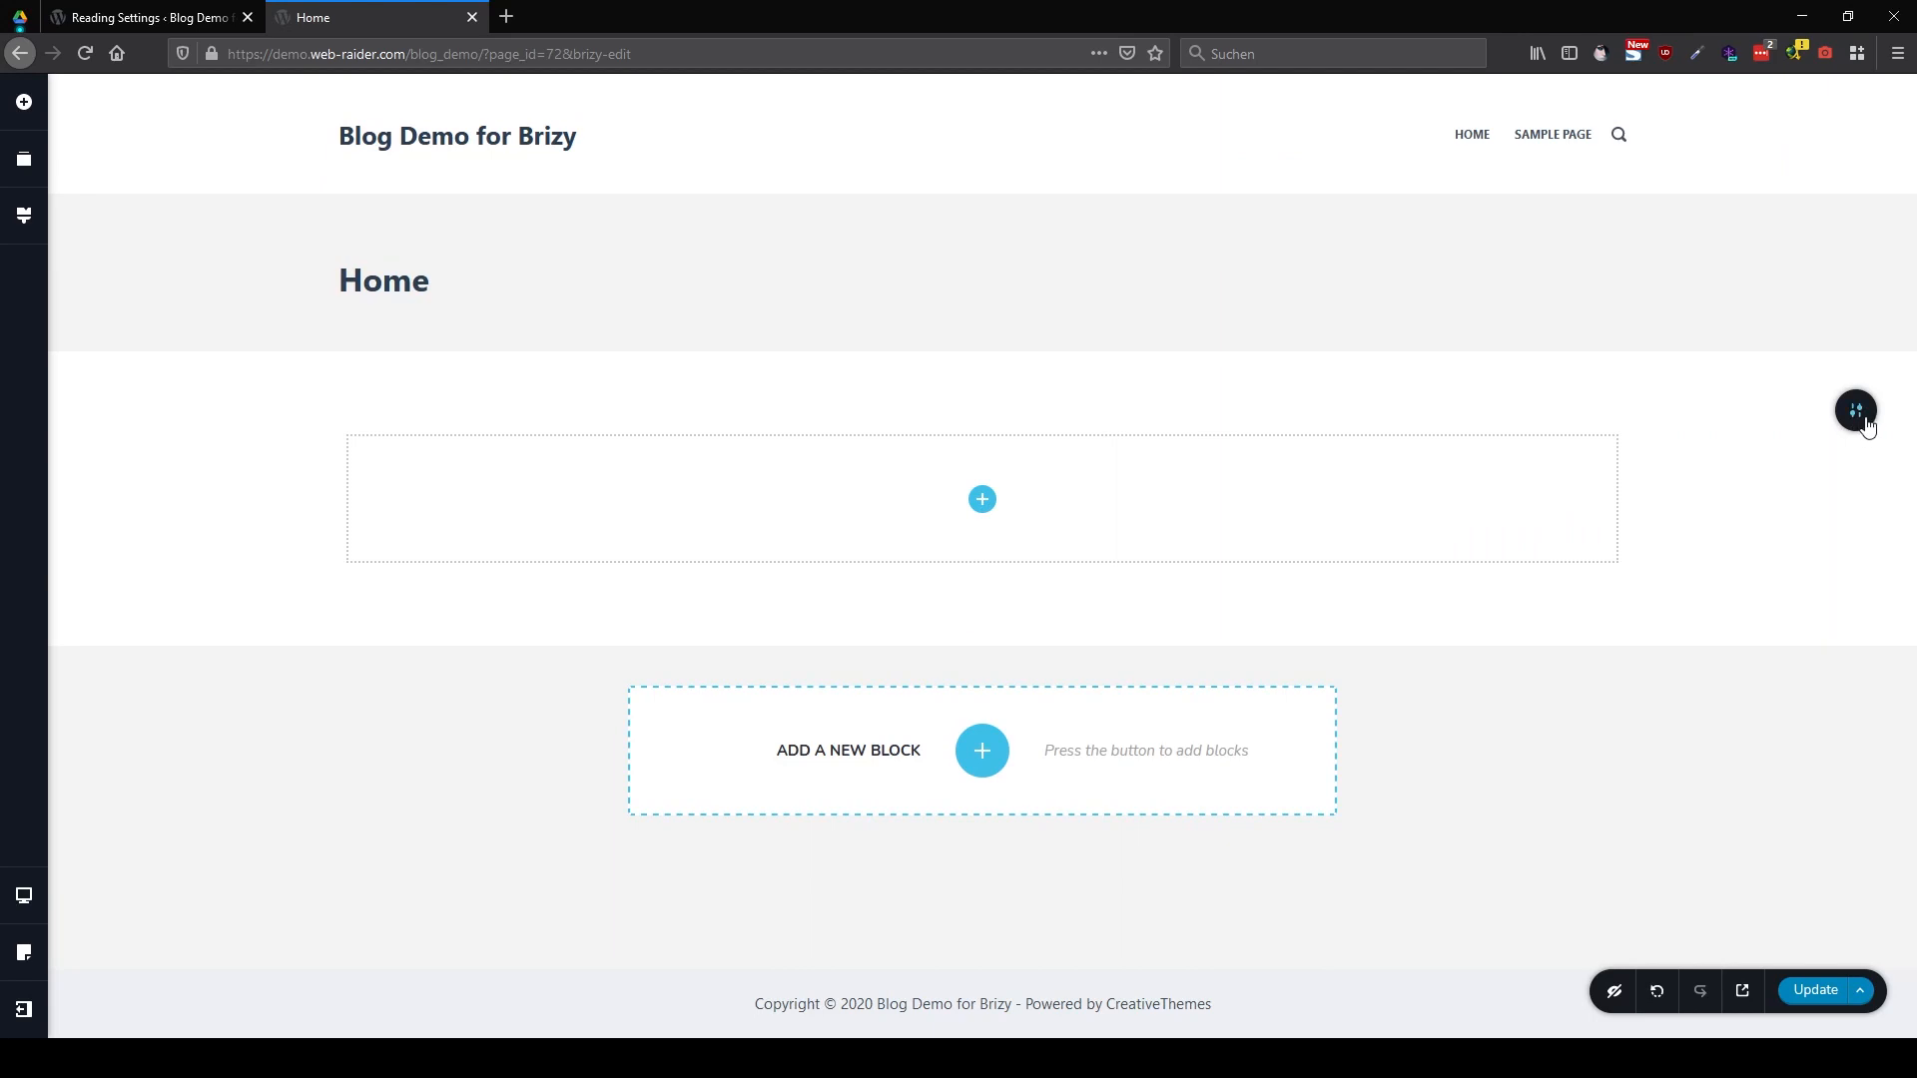
Place a two-column row in the blank block and delete its second column
click(24, 101)
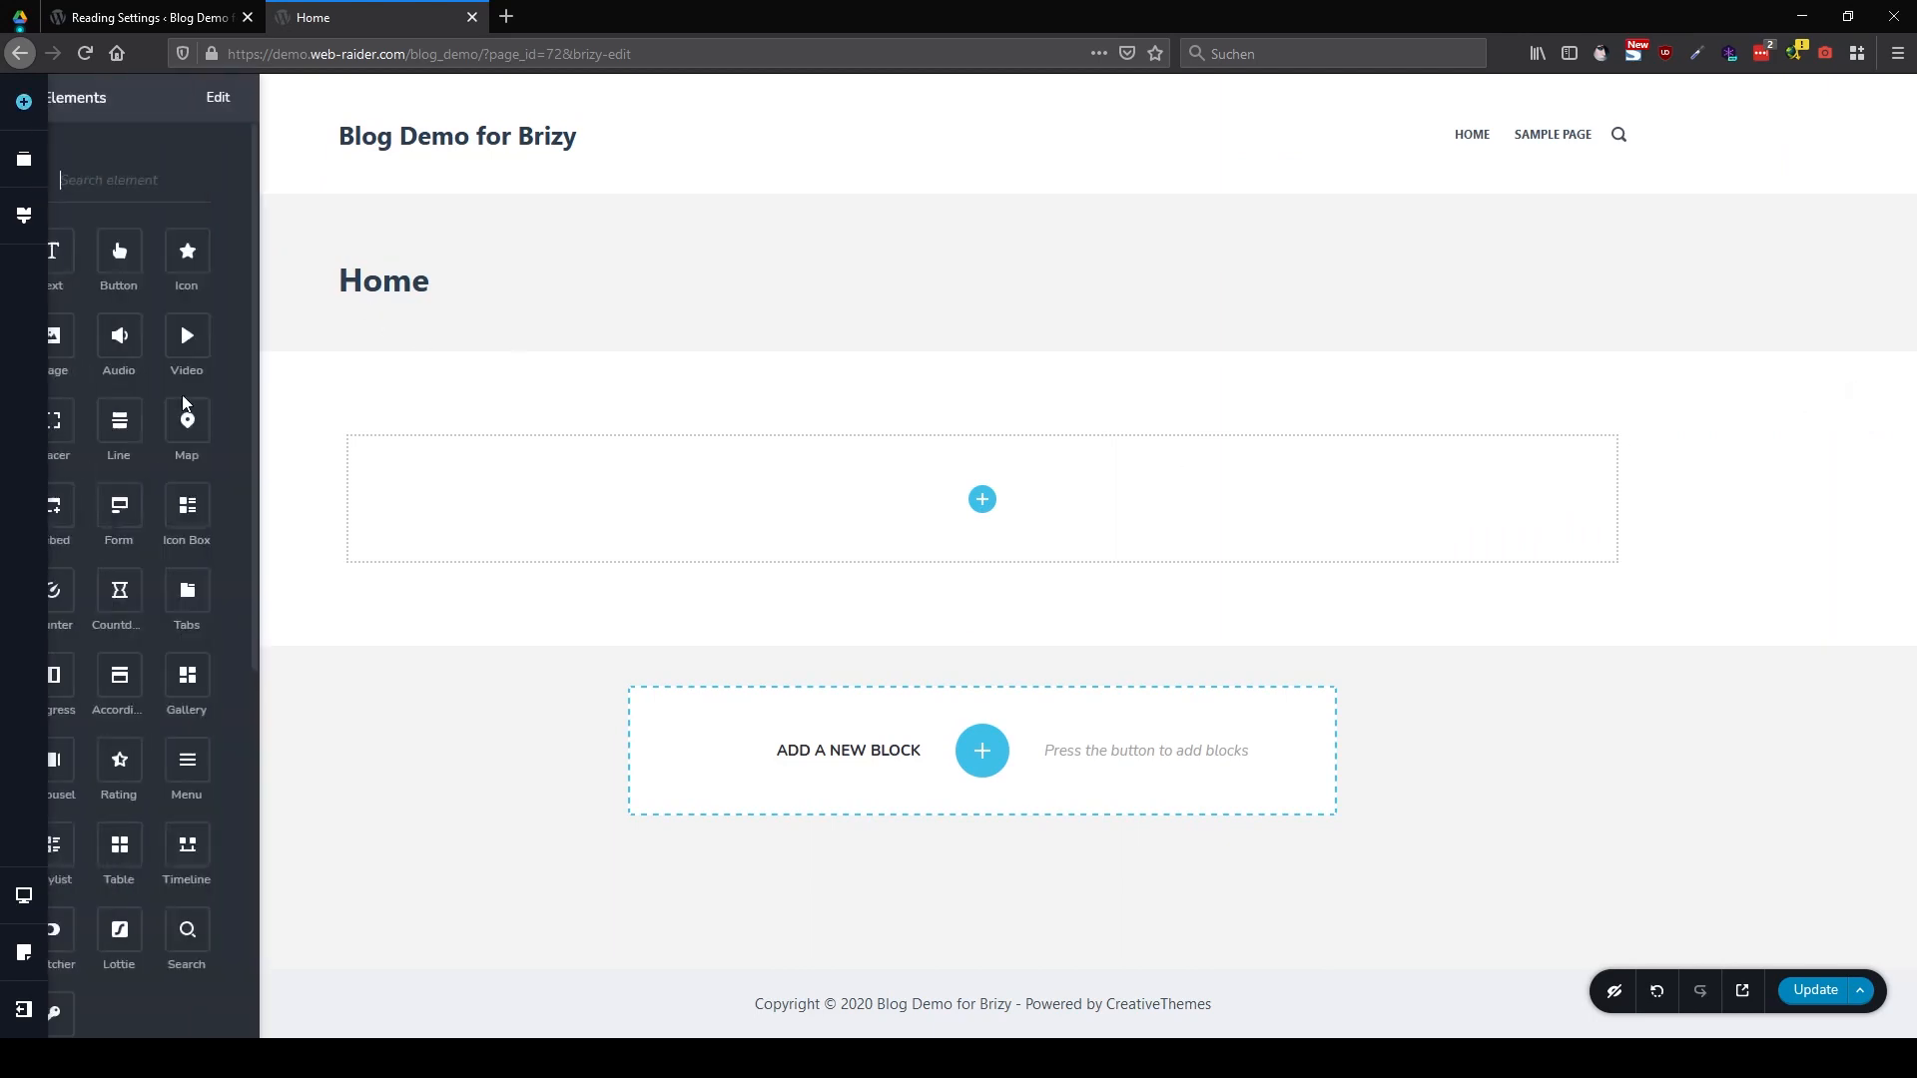
scroll(182, 665, down, 4)
scroll(183, 665, down, 1)
drag(120, 612, 1009, 495)
click(1613, 444)
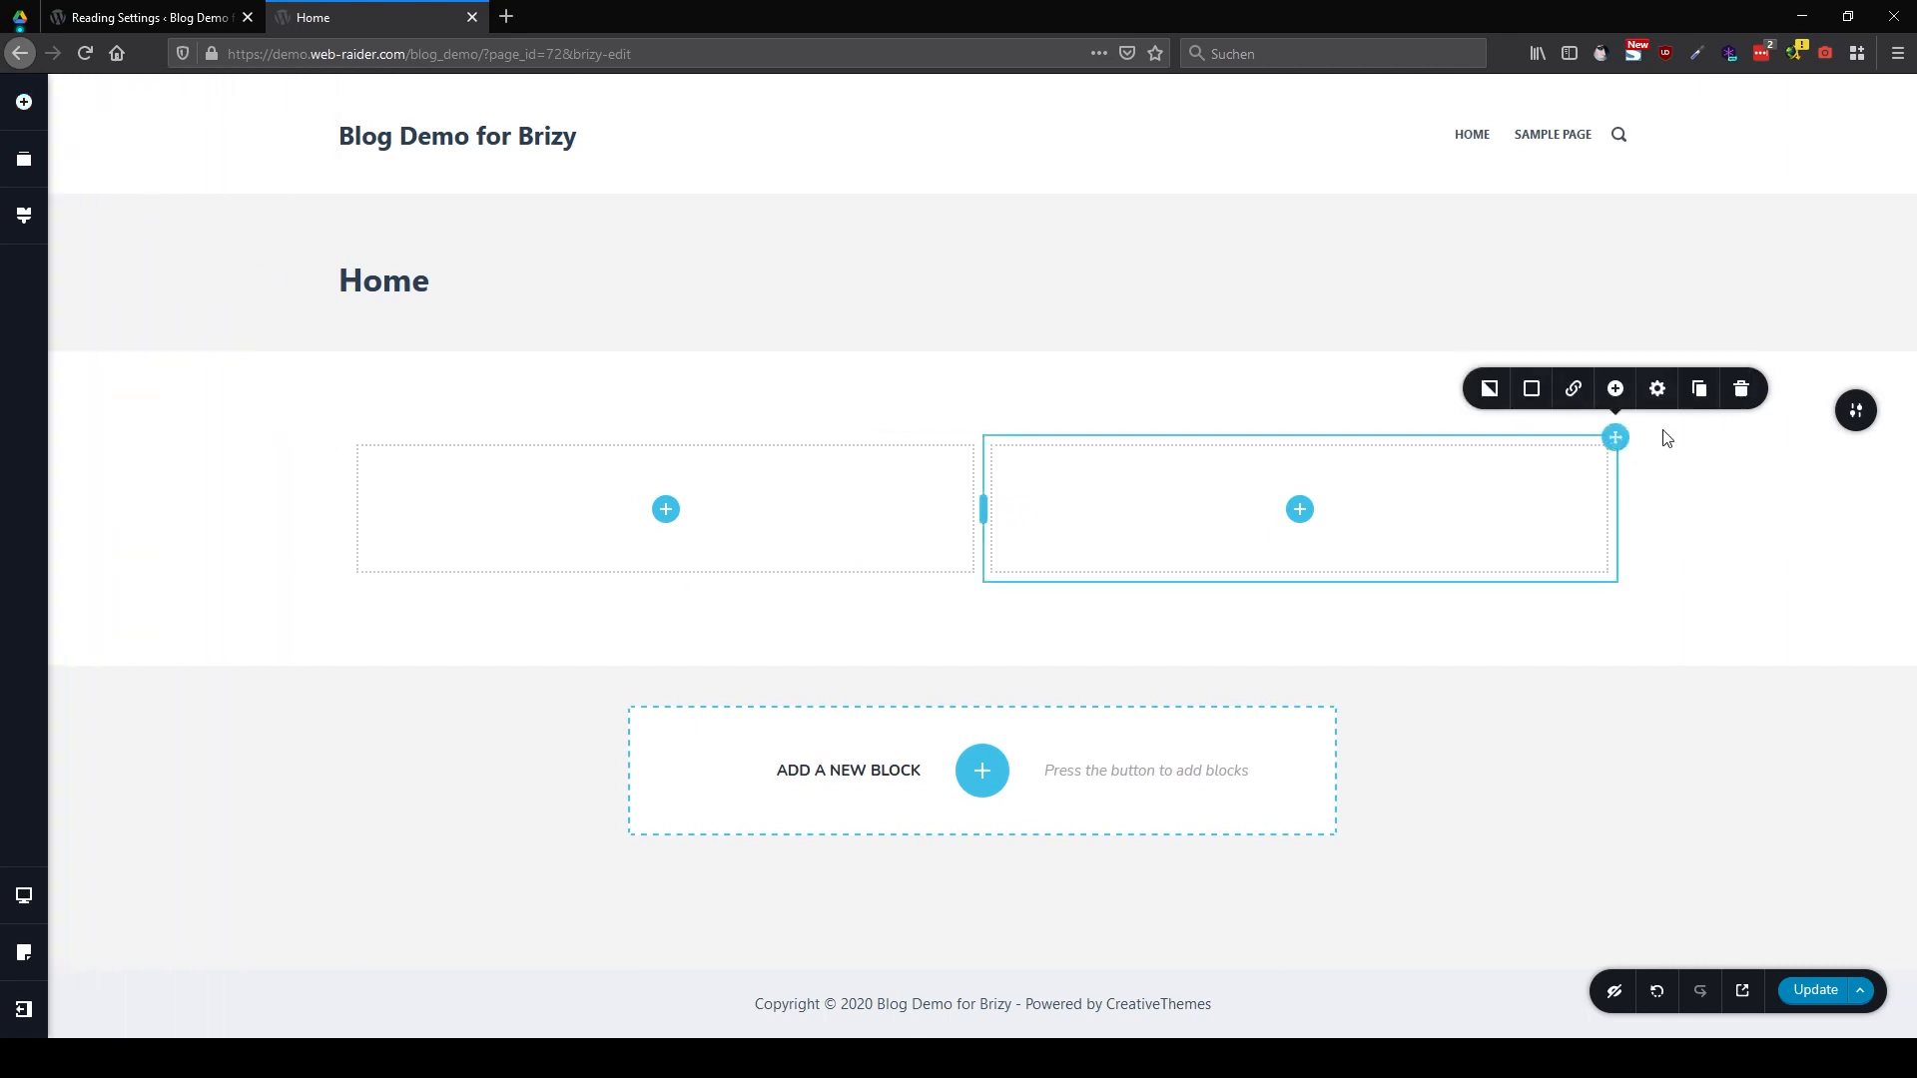
click(1740, 389)
Give the remaining column a dark navy border and a bright blue shadow
click(1613, 449)
click(1532, 389)
click(1530, 100)
click(1459, 304)
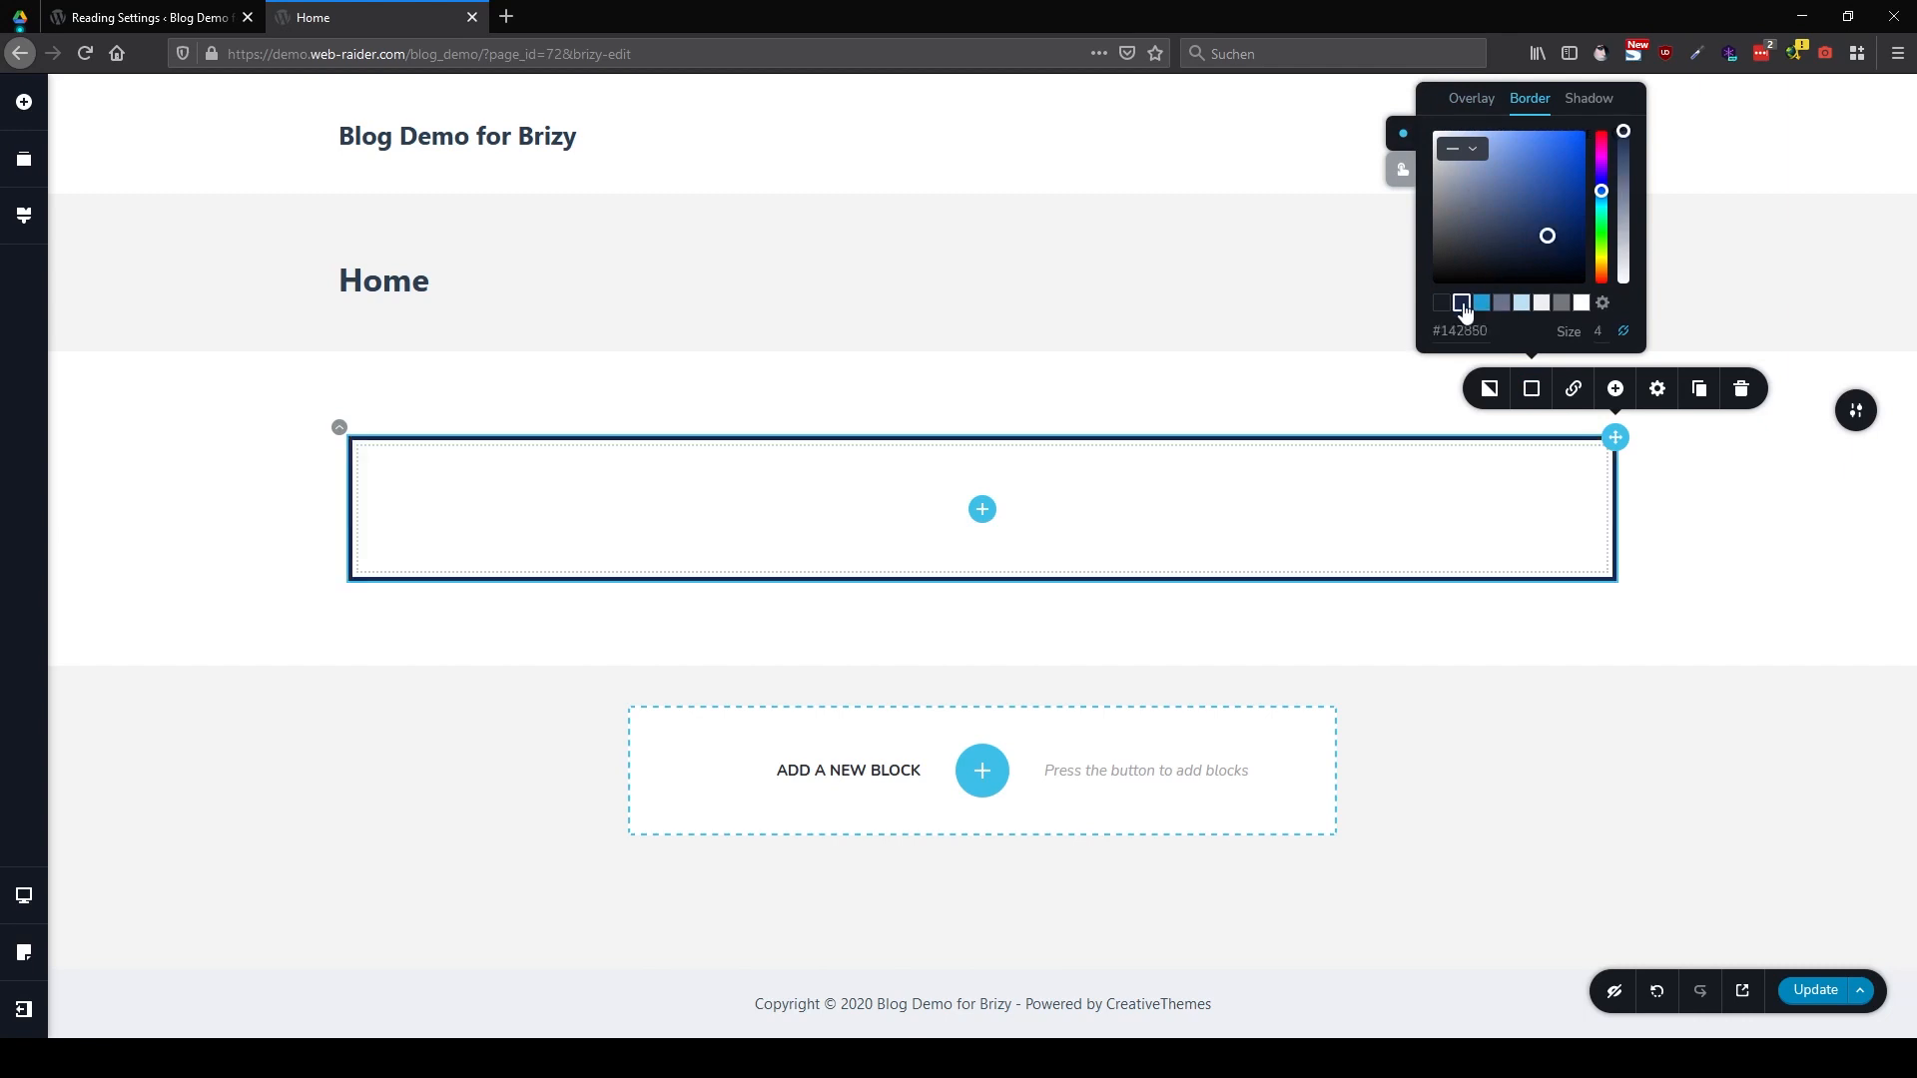
click(1587, 100)
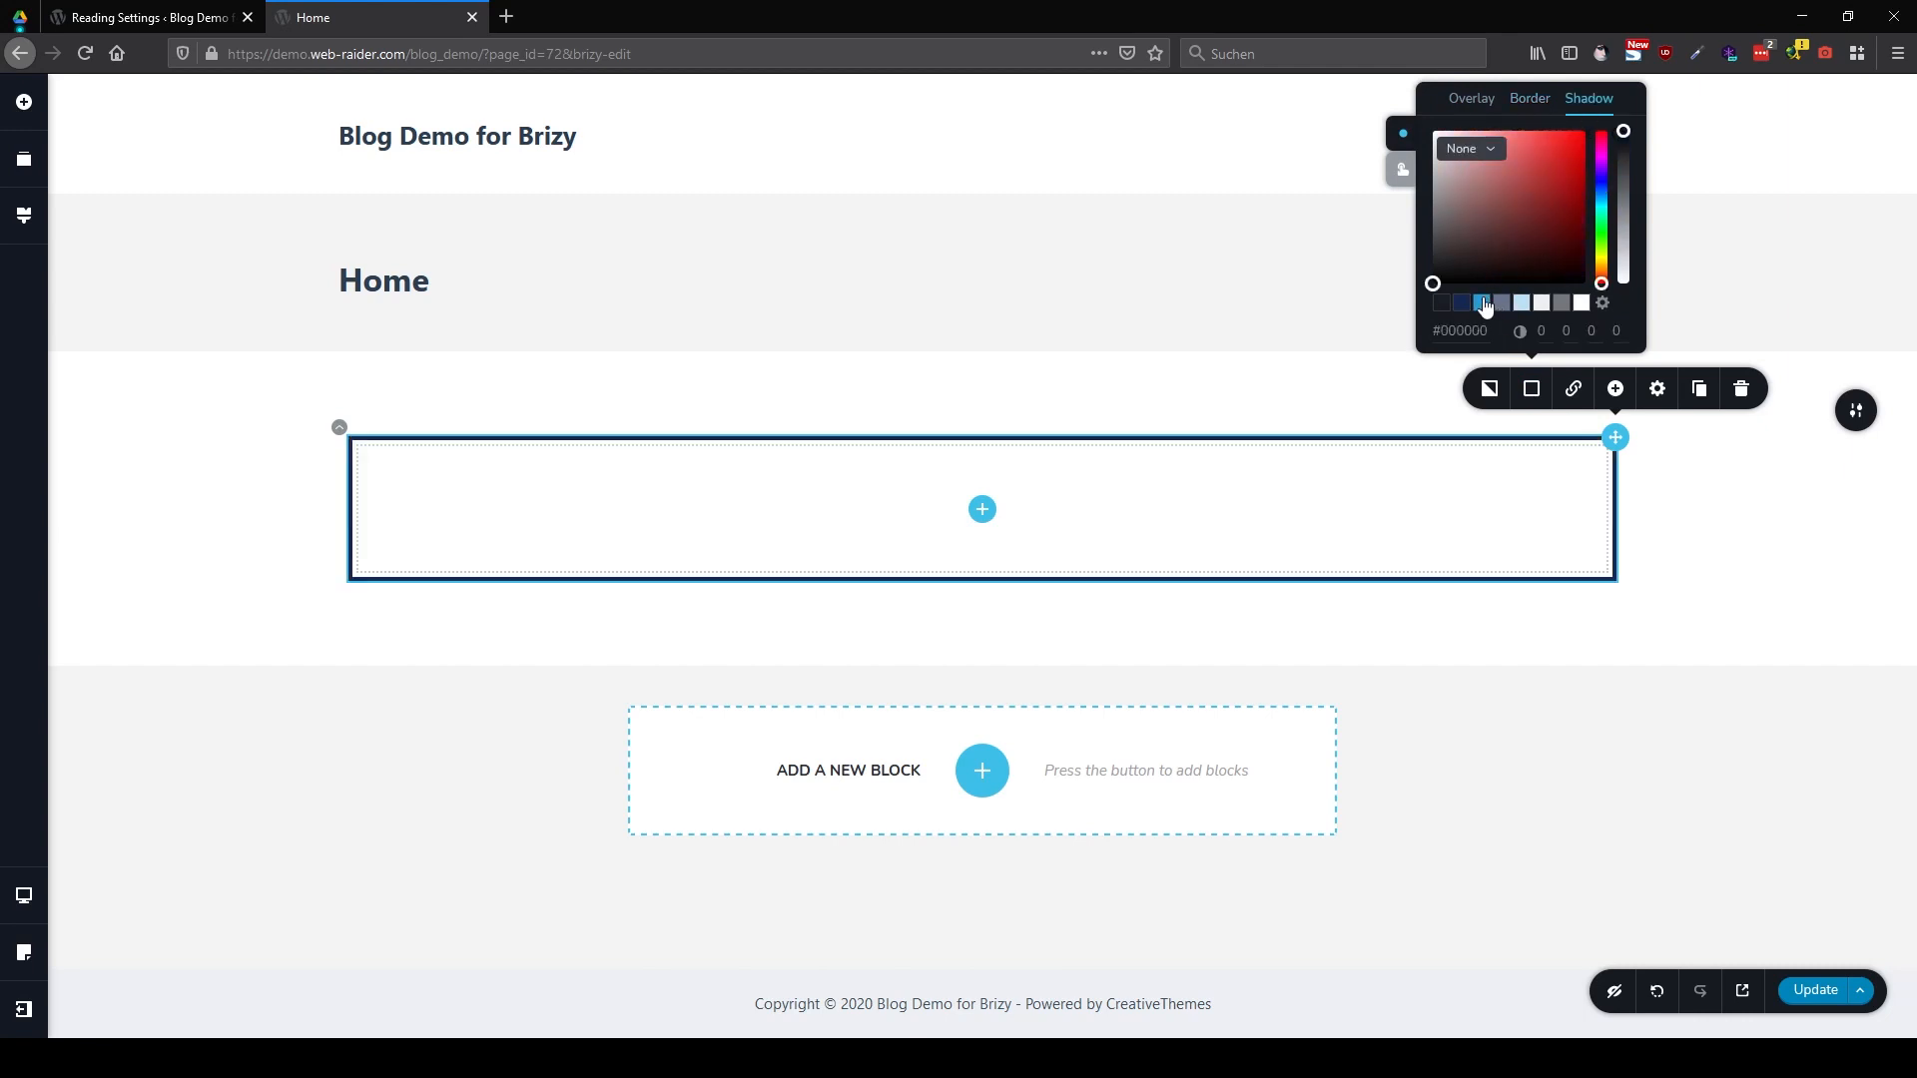
click(1483, 304)
click(1645, 506)
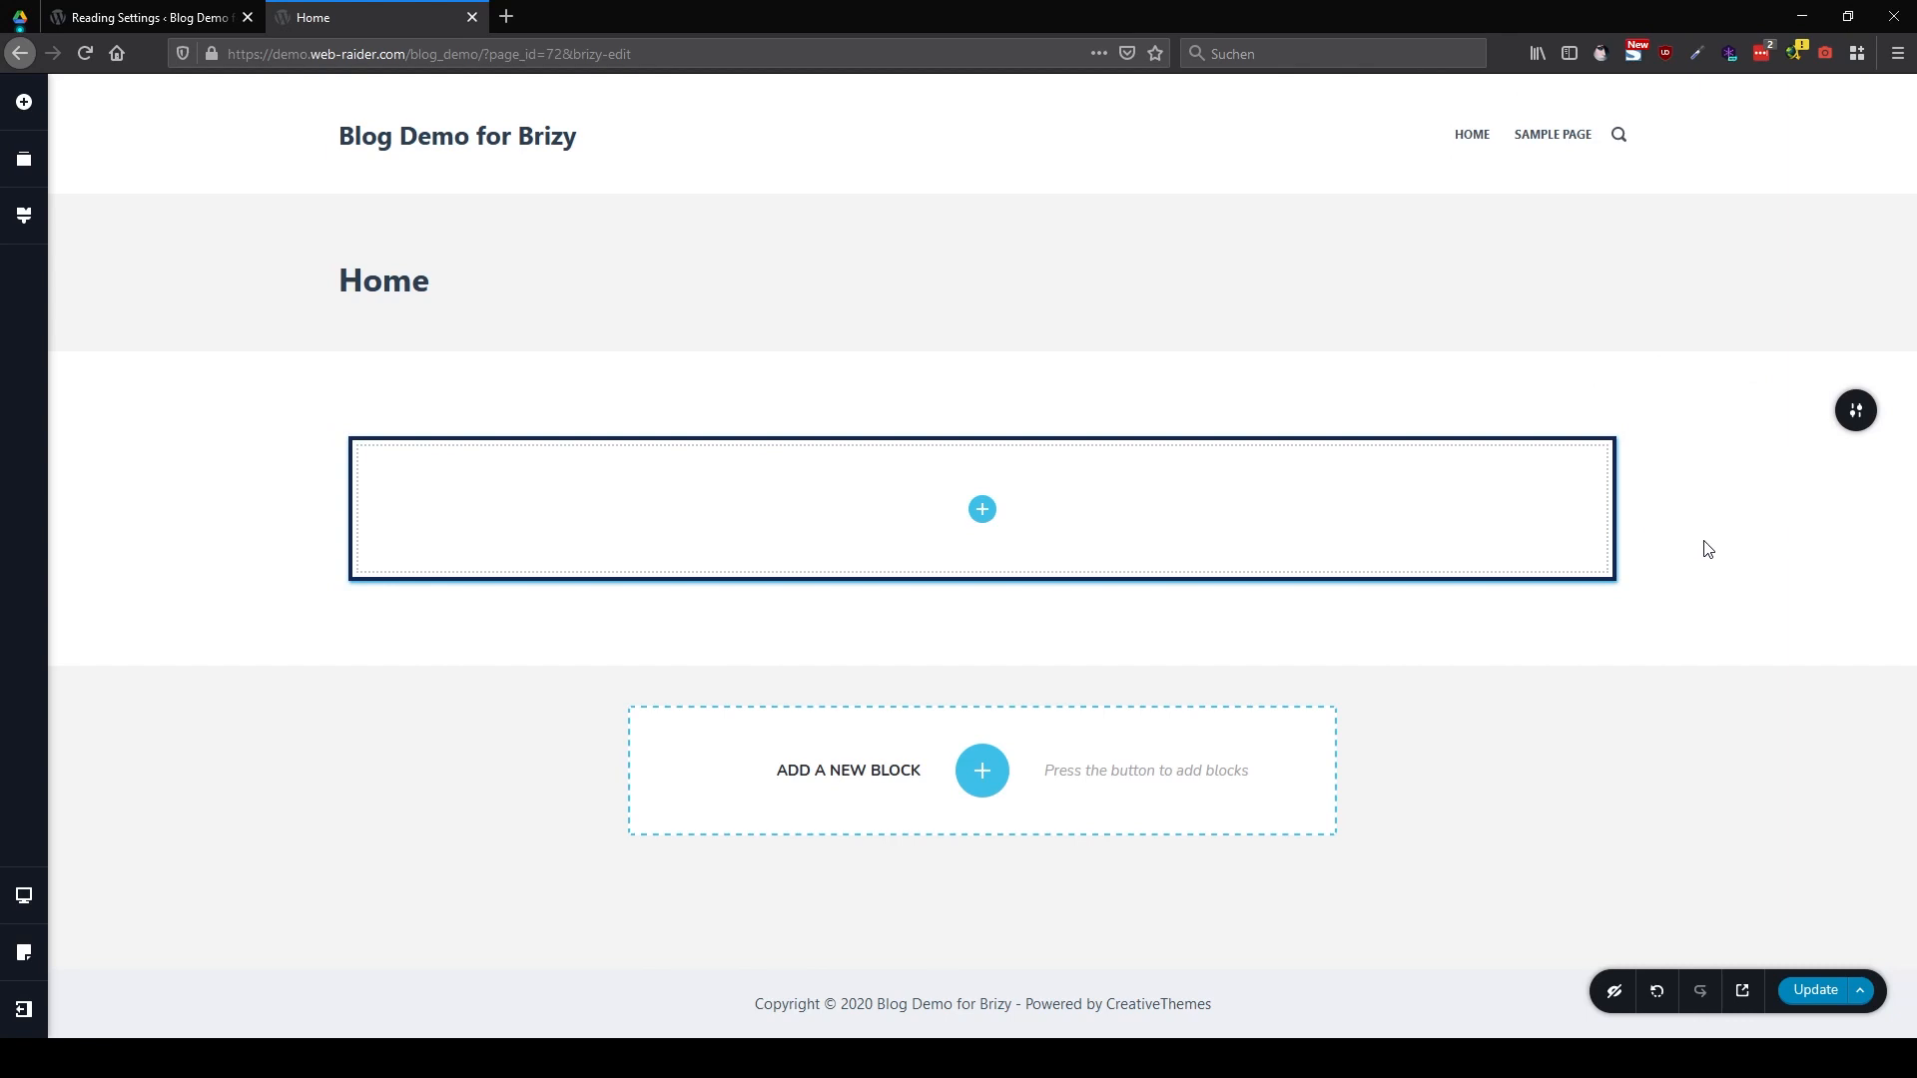
Search the elements for "post" and place a Posts element inside the bordered column
mouse_move(1414, 619)
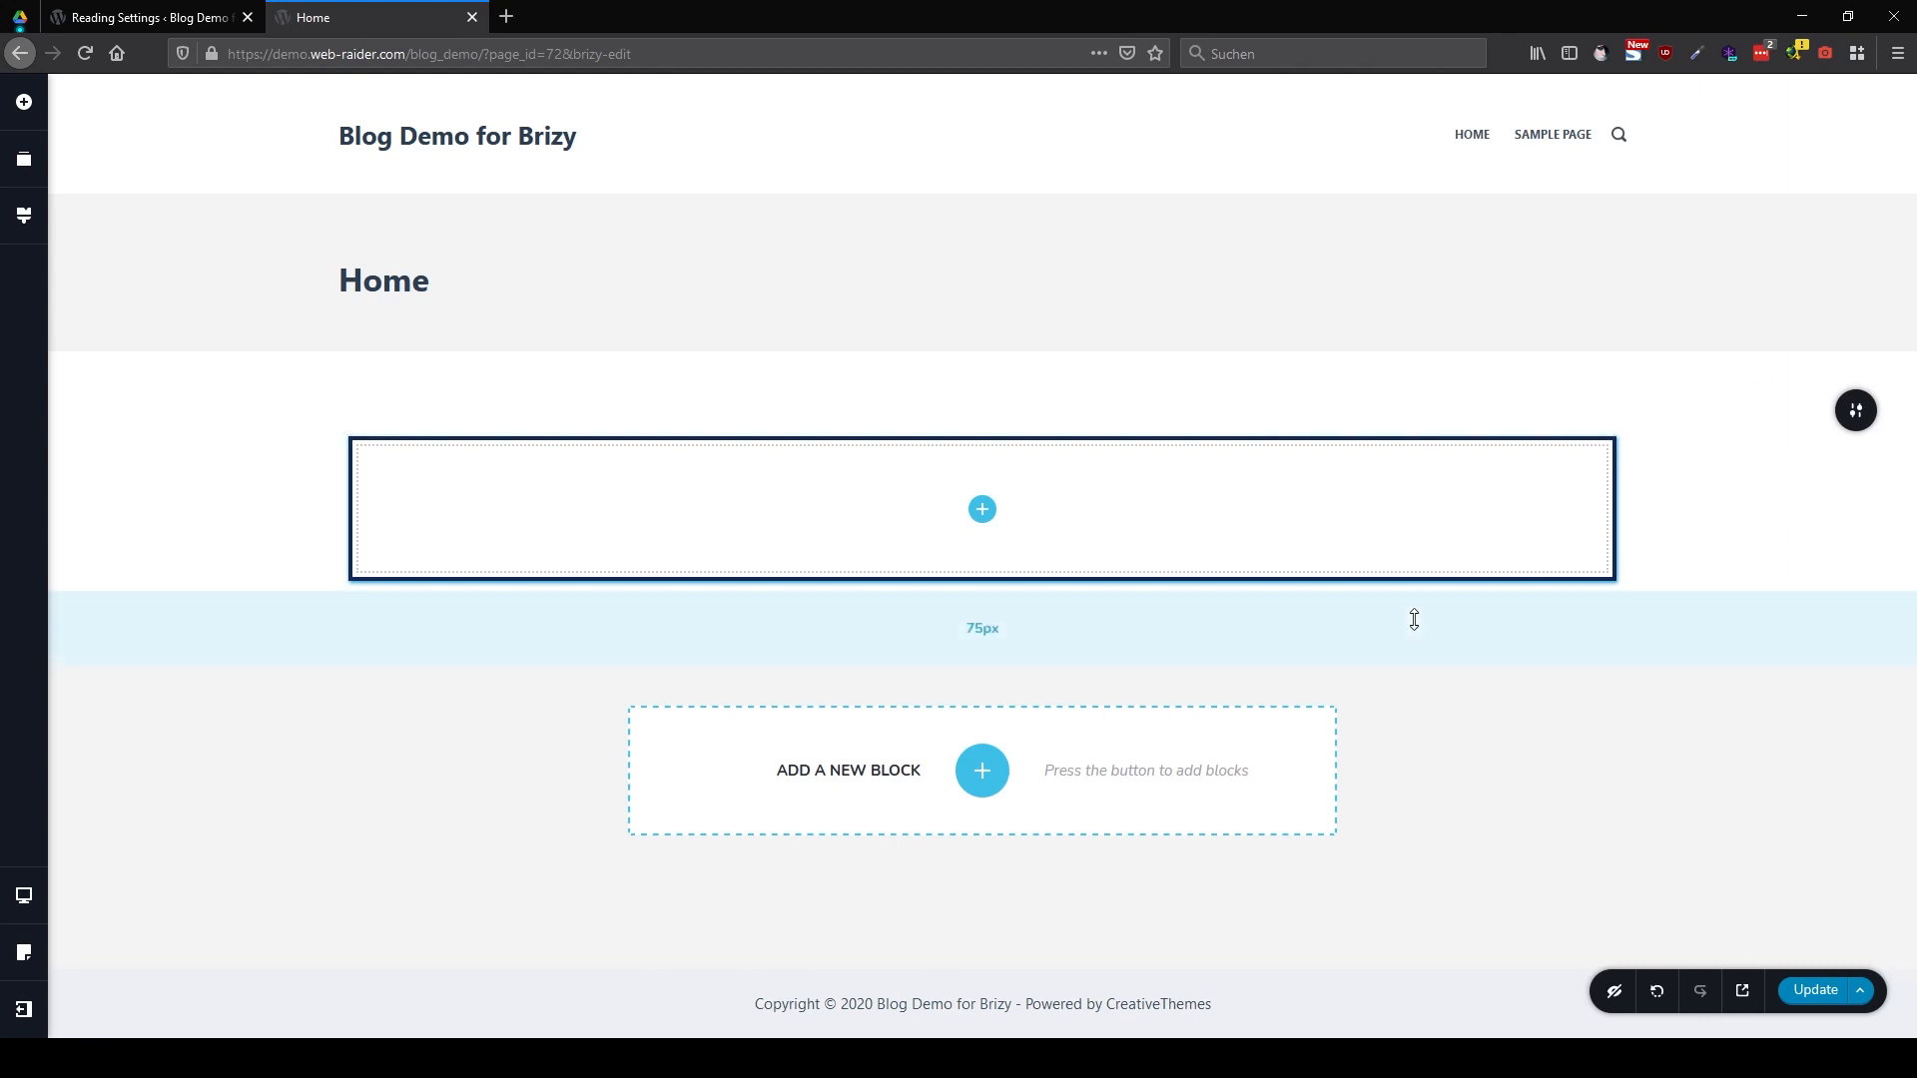
click(24, 102)
text(post)
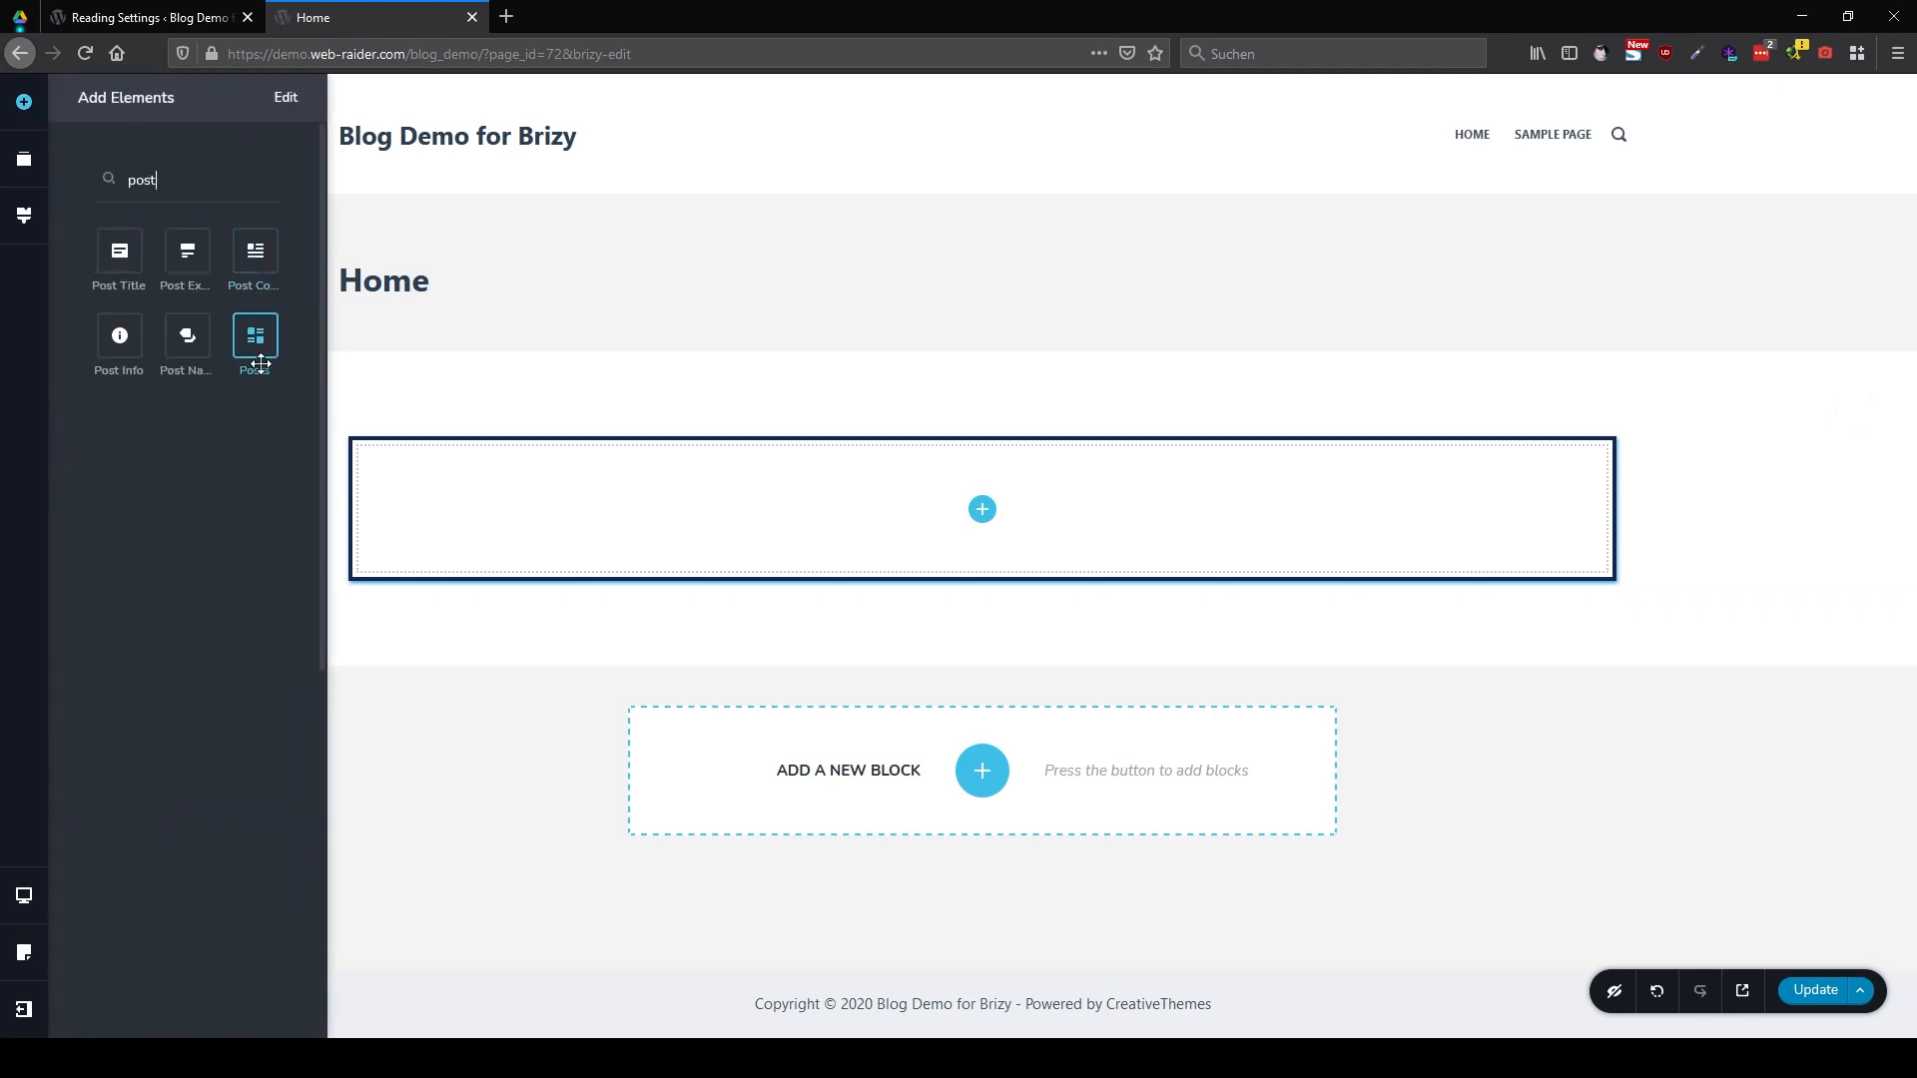
drag(265, 336, 1047, 507)
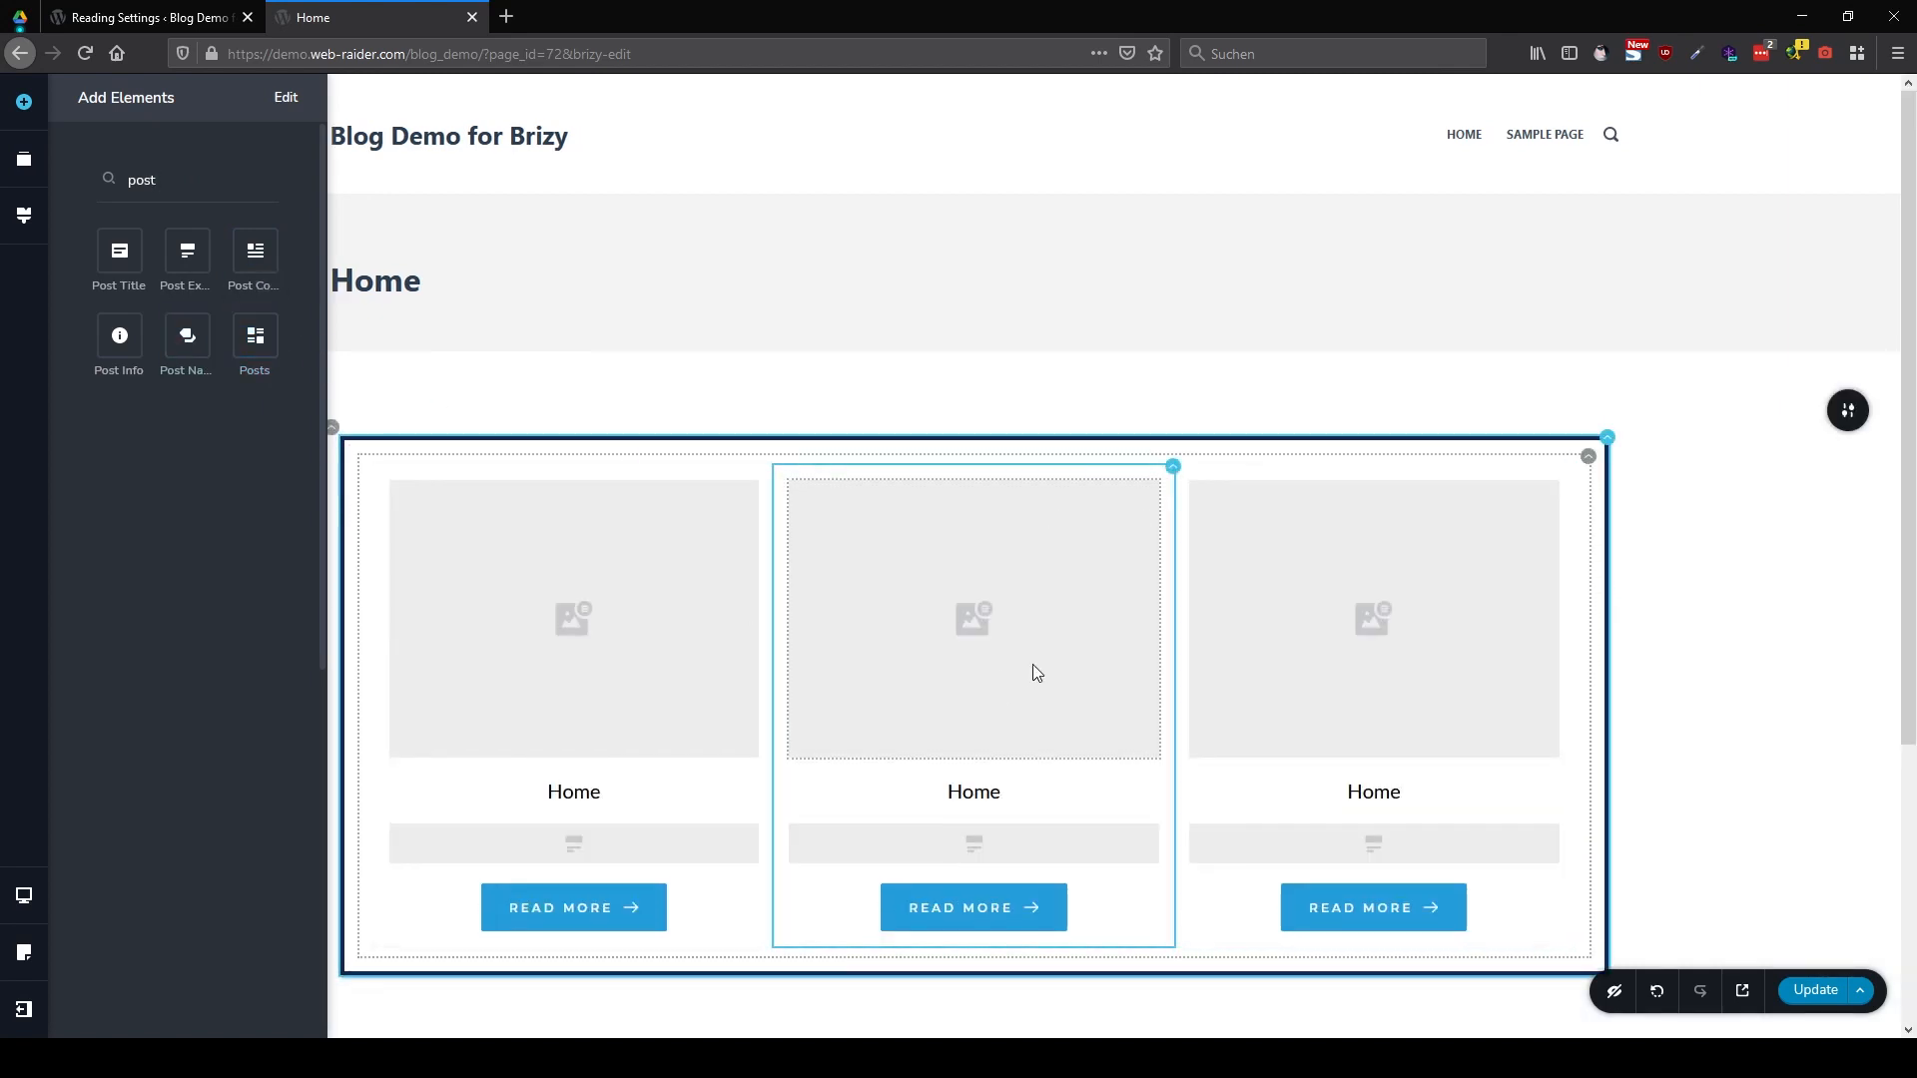
scroll(1032, 663, down, 3)
scroll(1448, 309, up, 1)
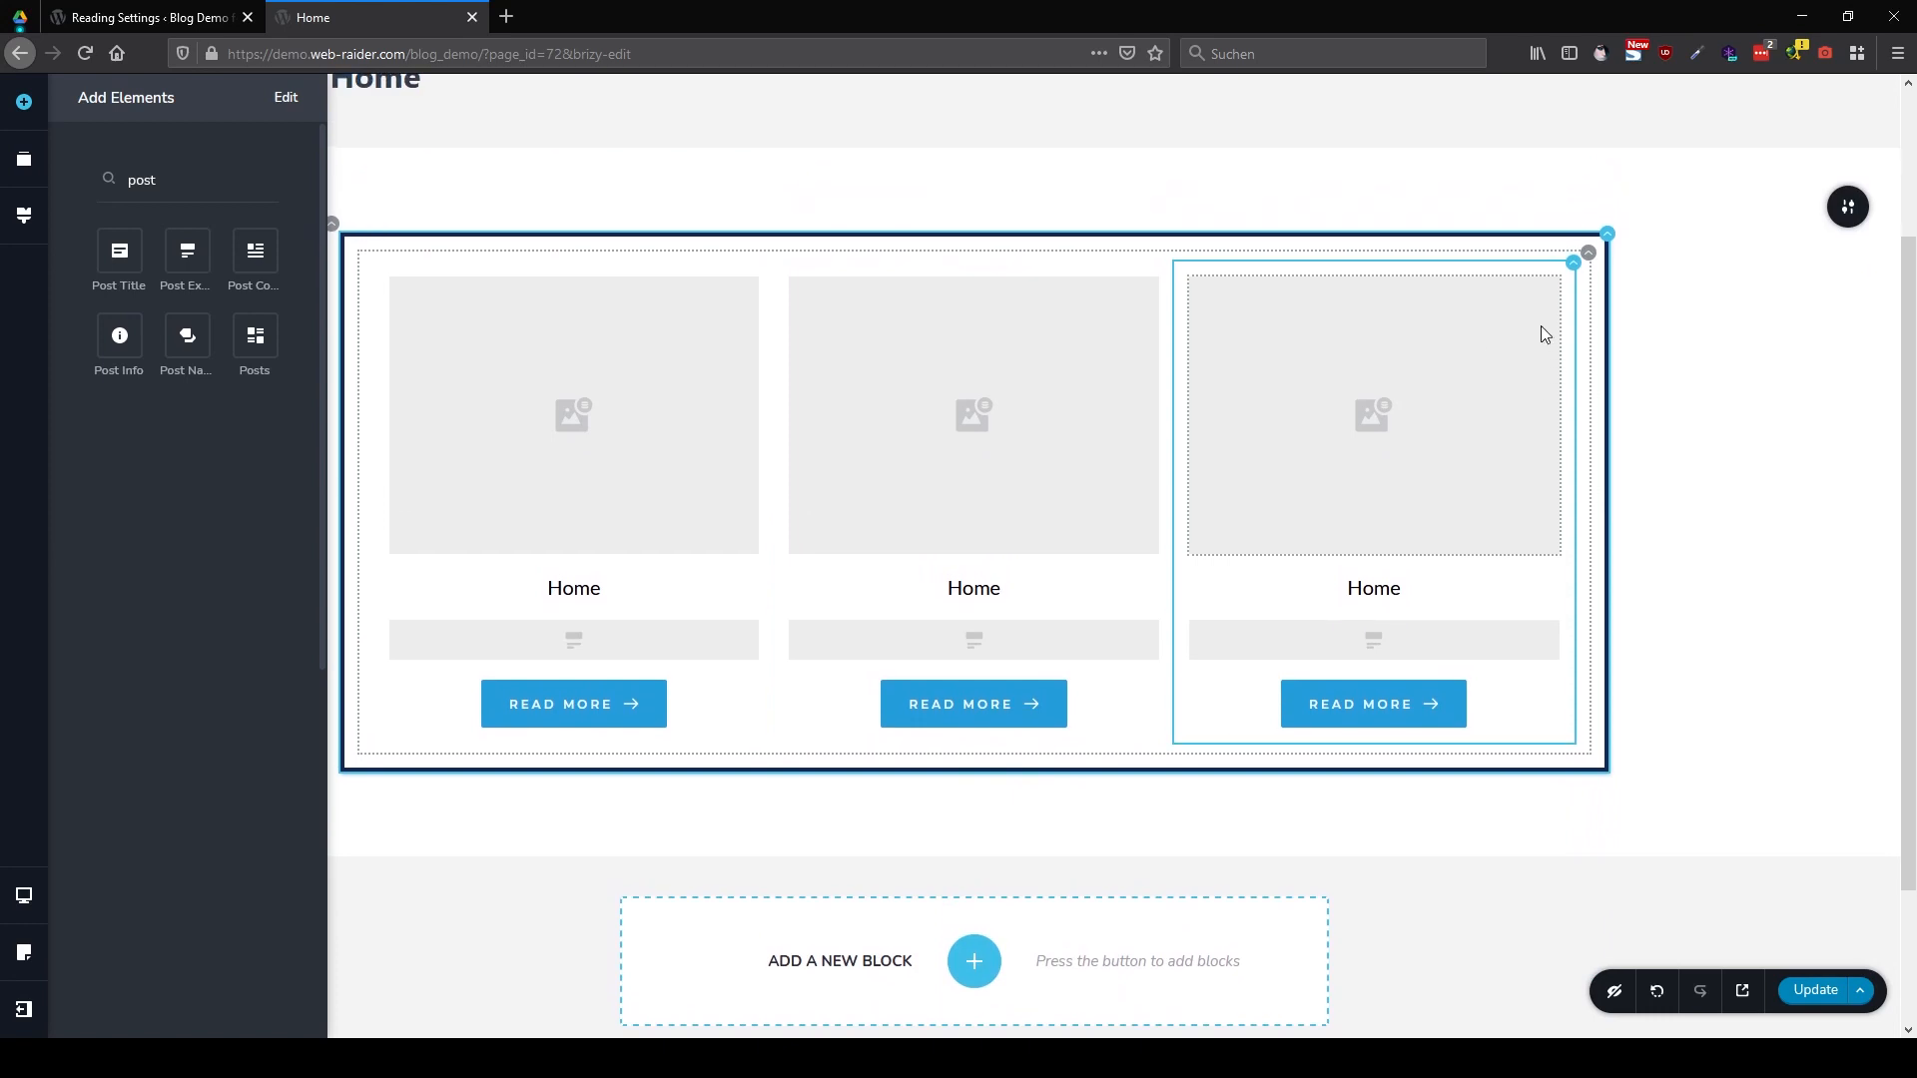
Set the Posts element to 6 columns and try to raise the column count to 10
click(1588, 254)
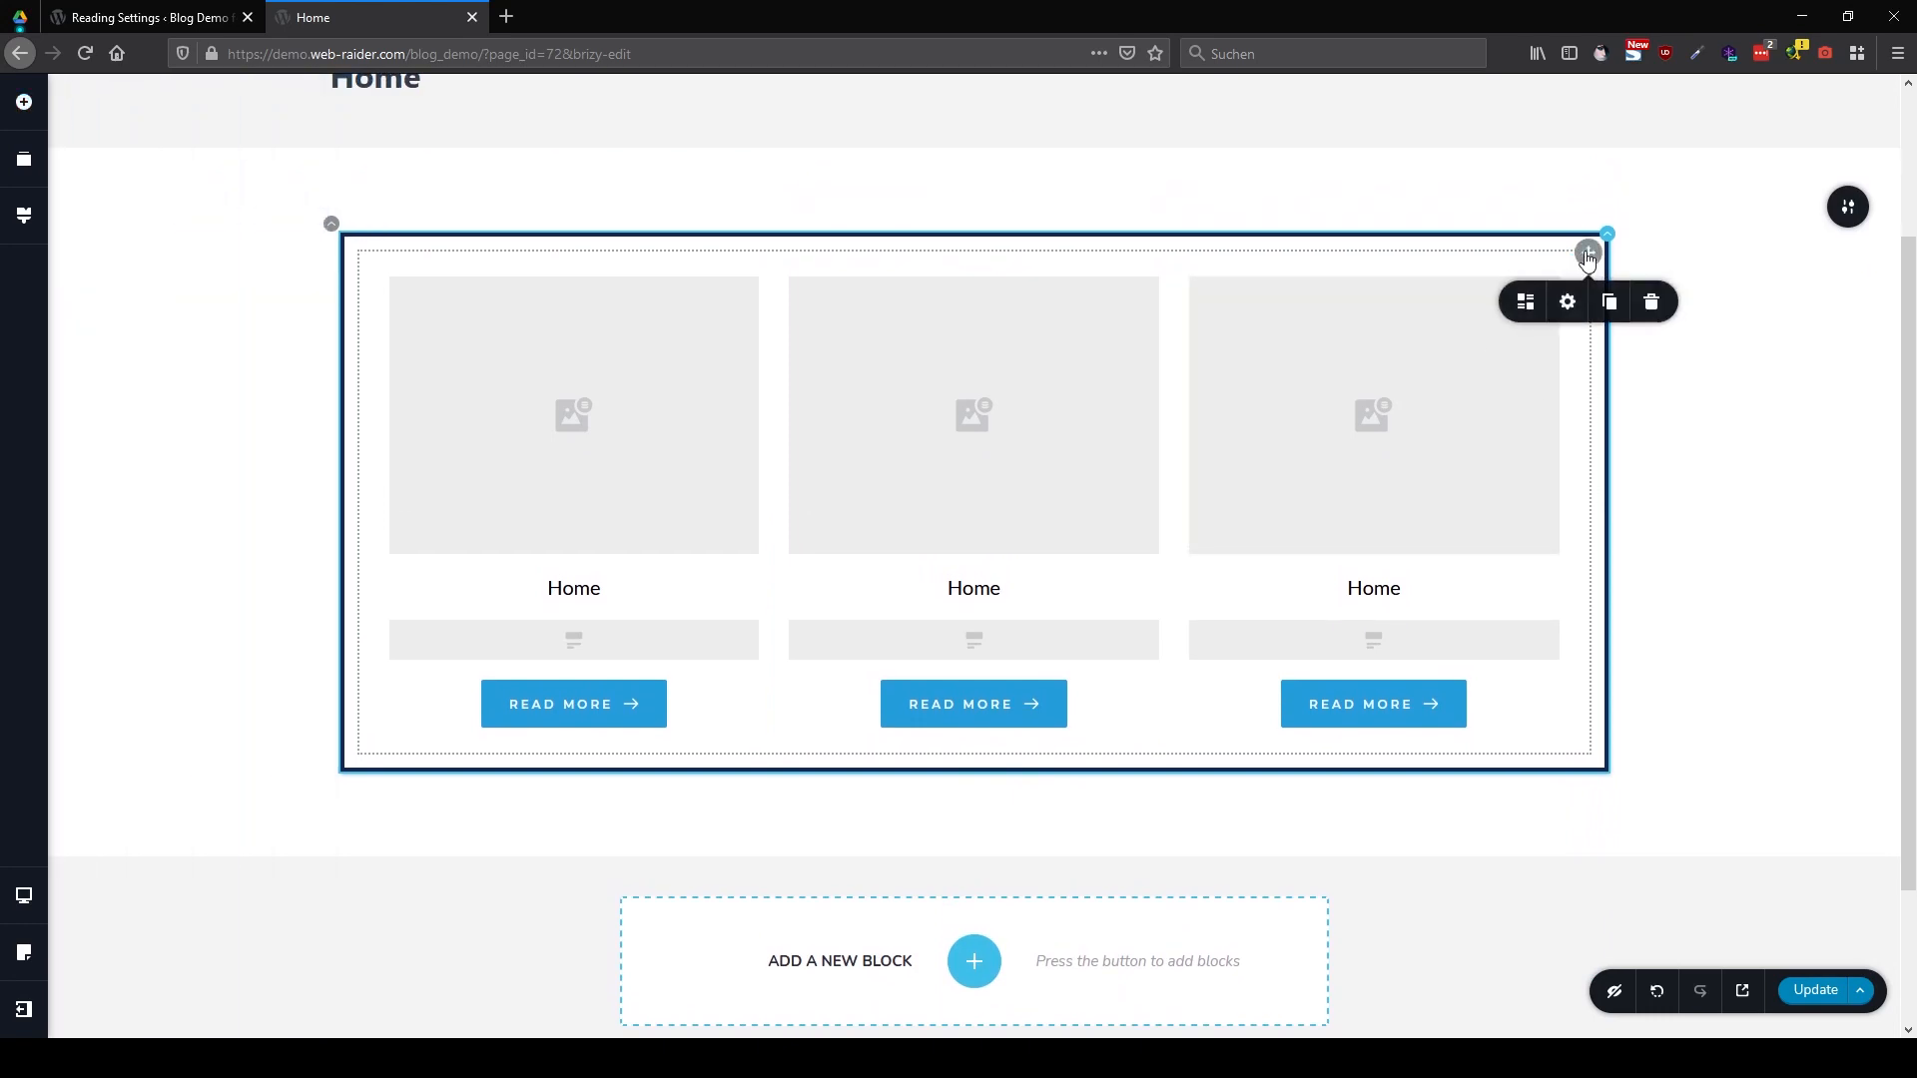
click(1524, 302)
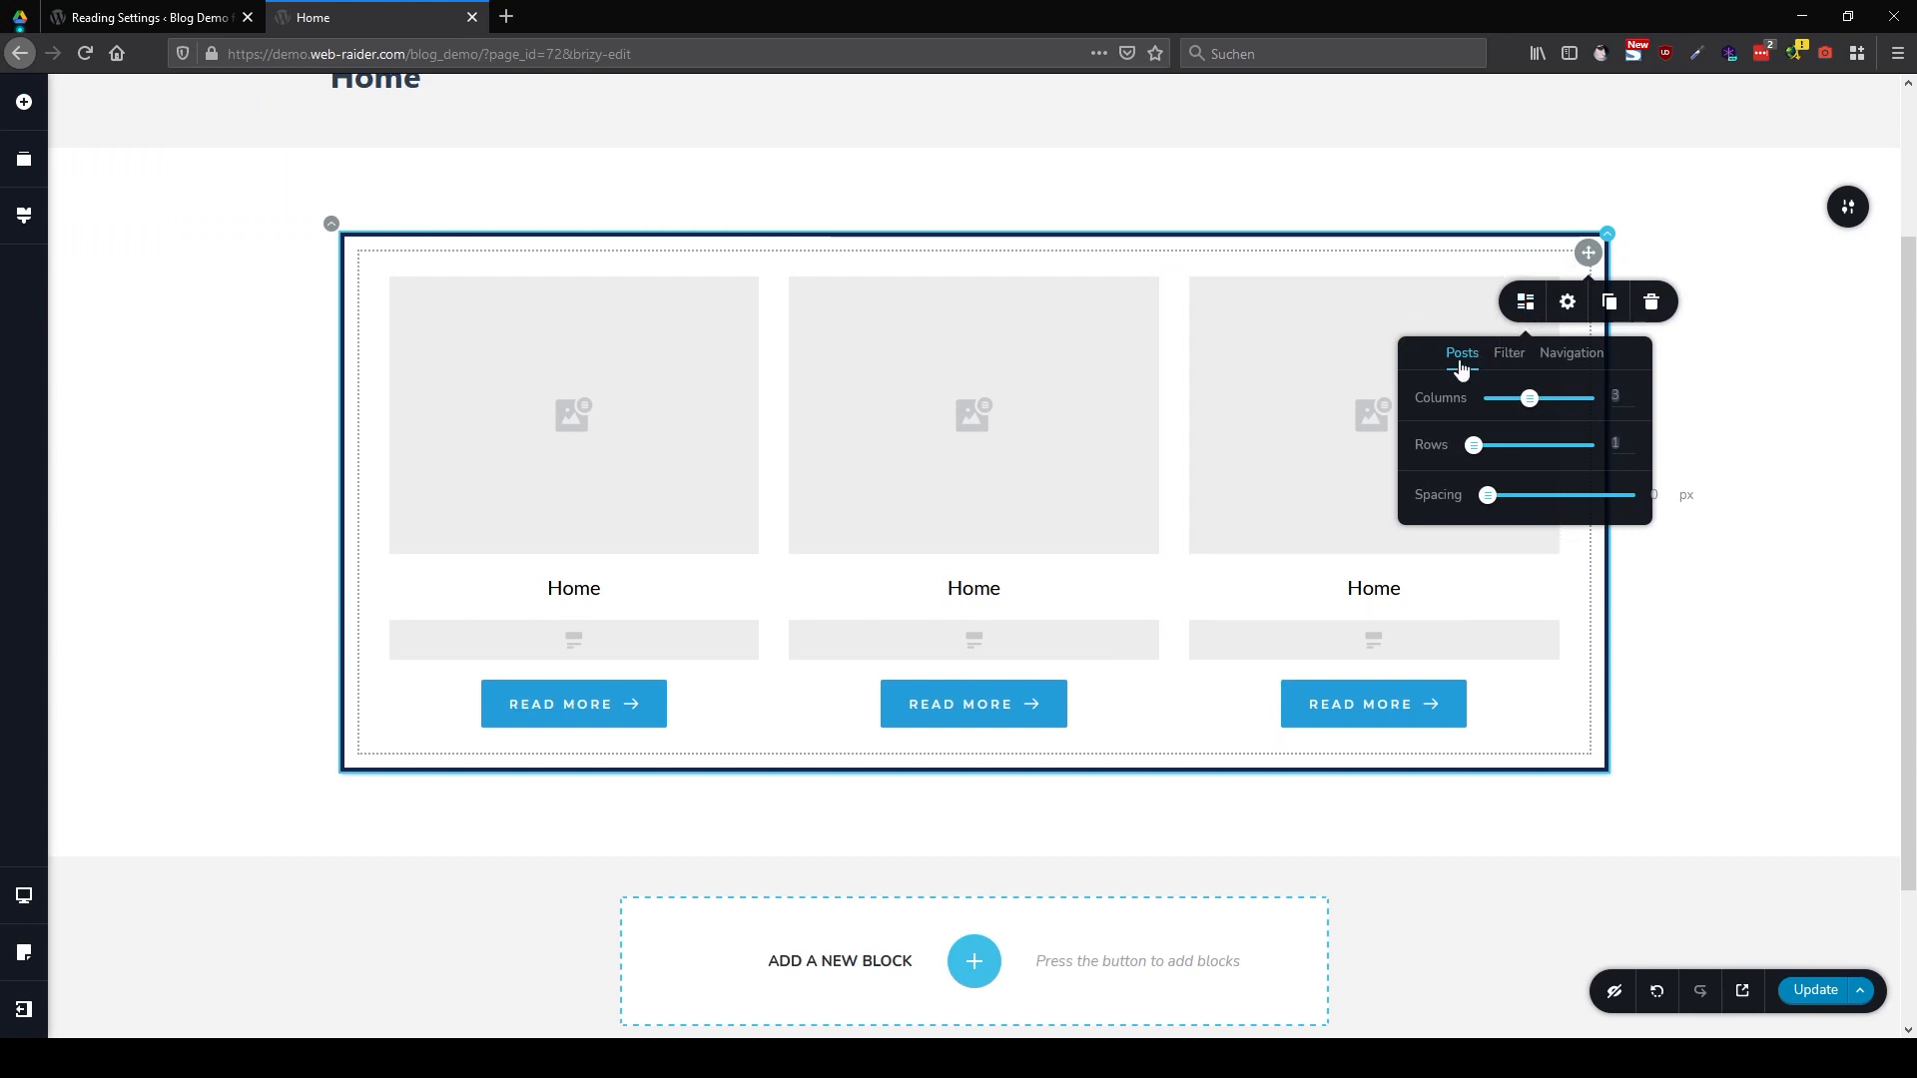
drag(1531, 405, 1607, 412)
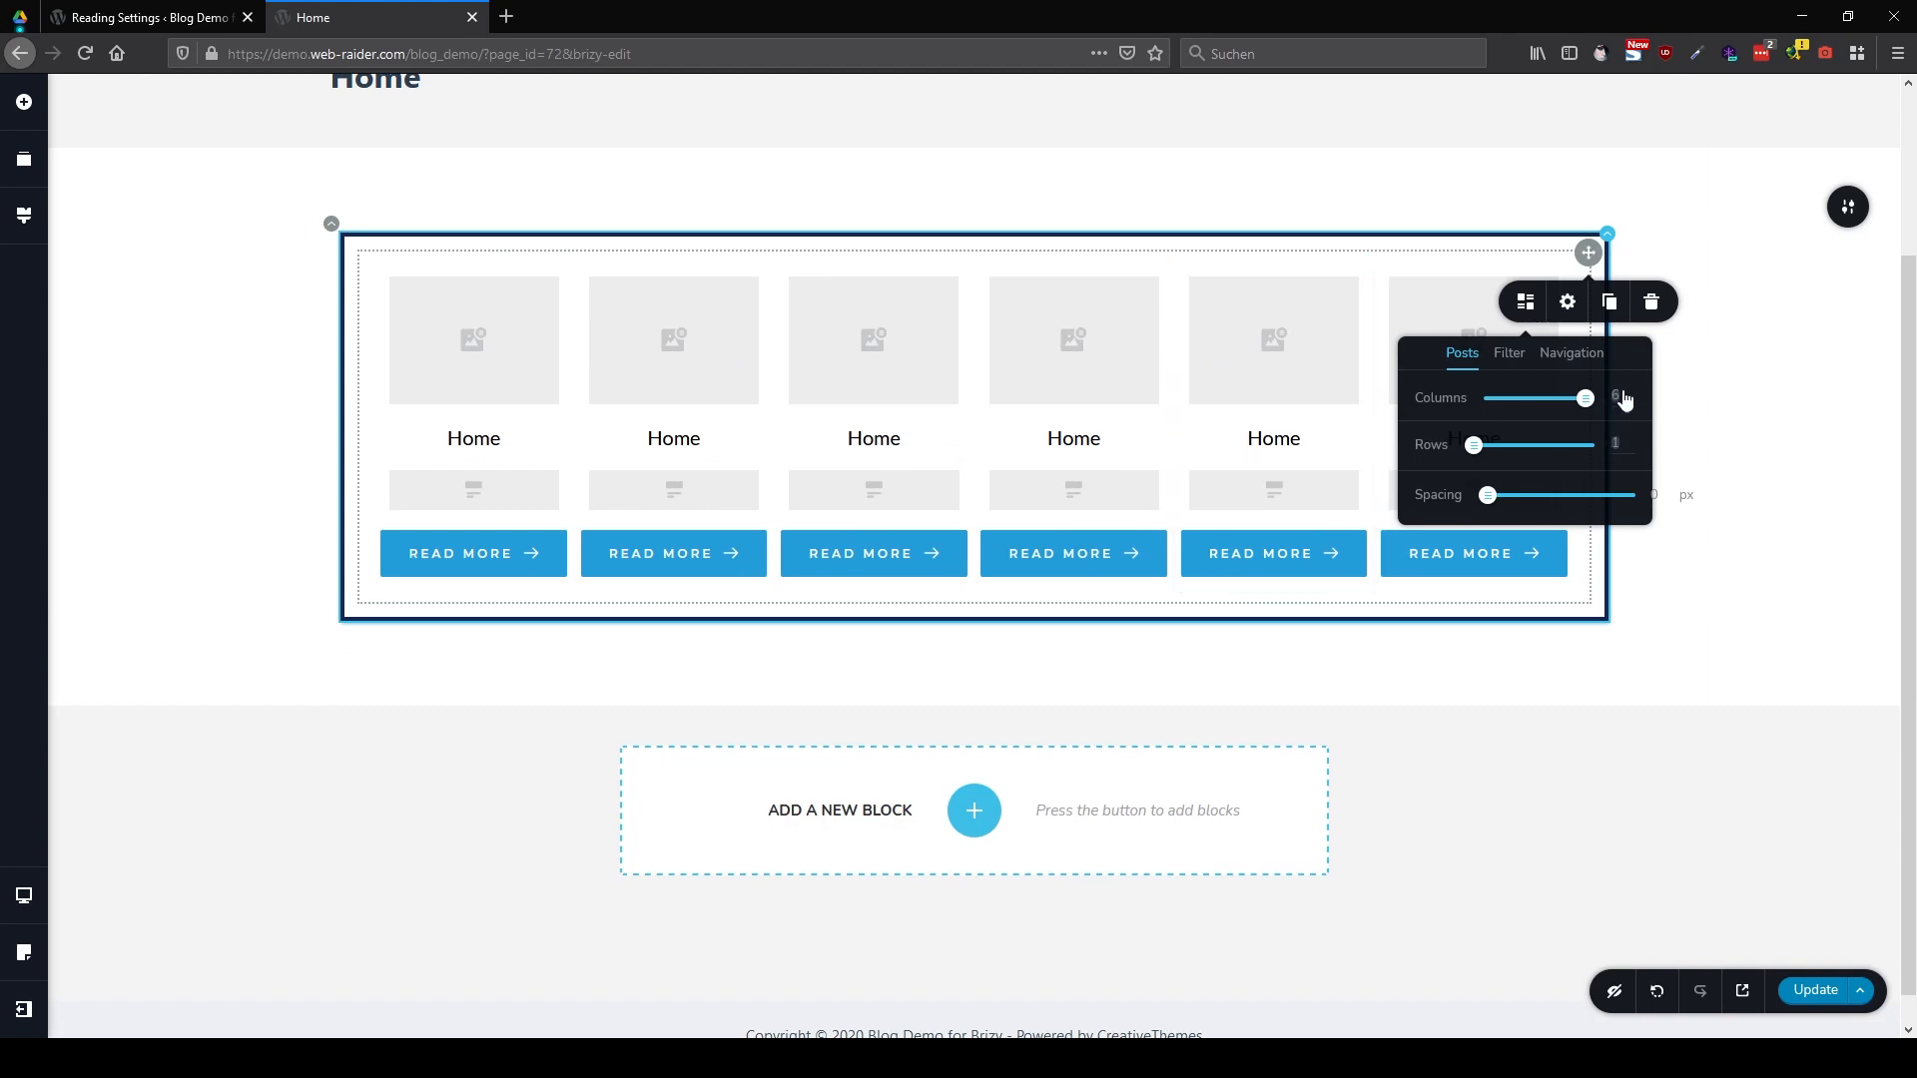
double_click(1621, 391)
text(10)
Set the Posts element to 2 rows and 5 columns
drag(1488, 454, 1499, 455)
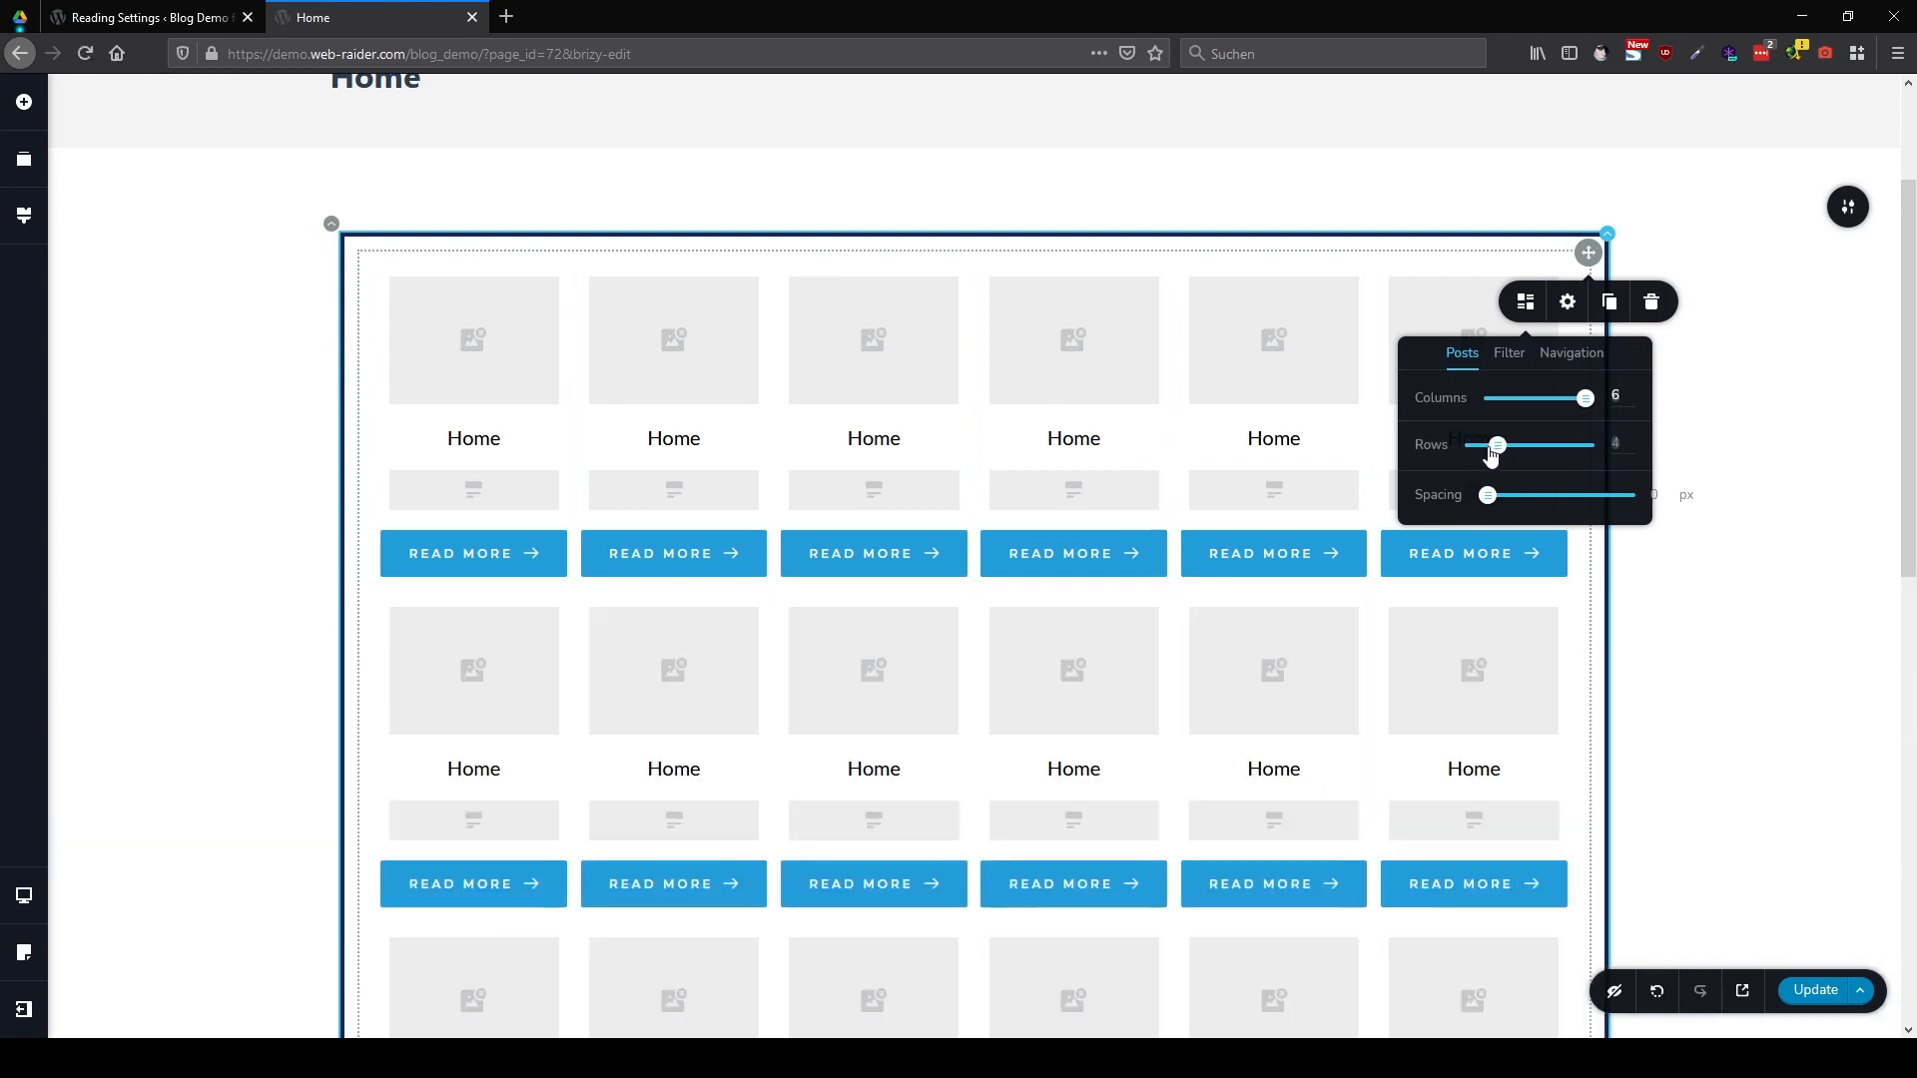
drag(1488, 451, 1482, 451)
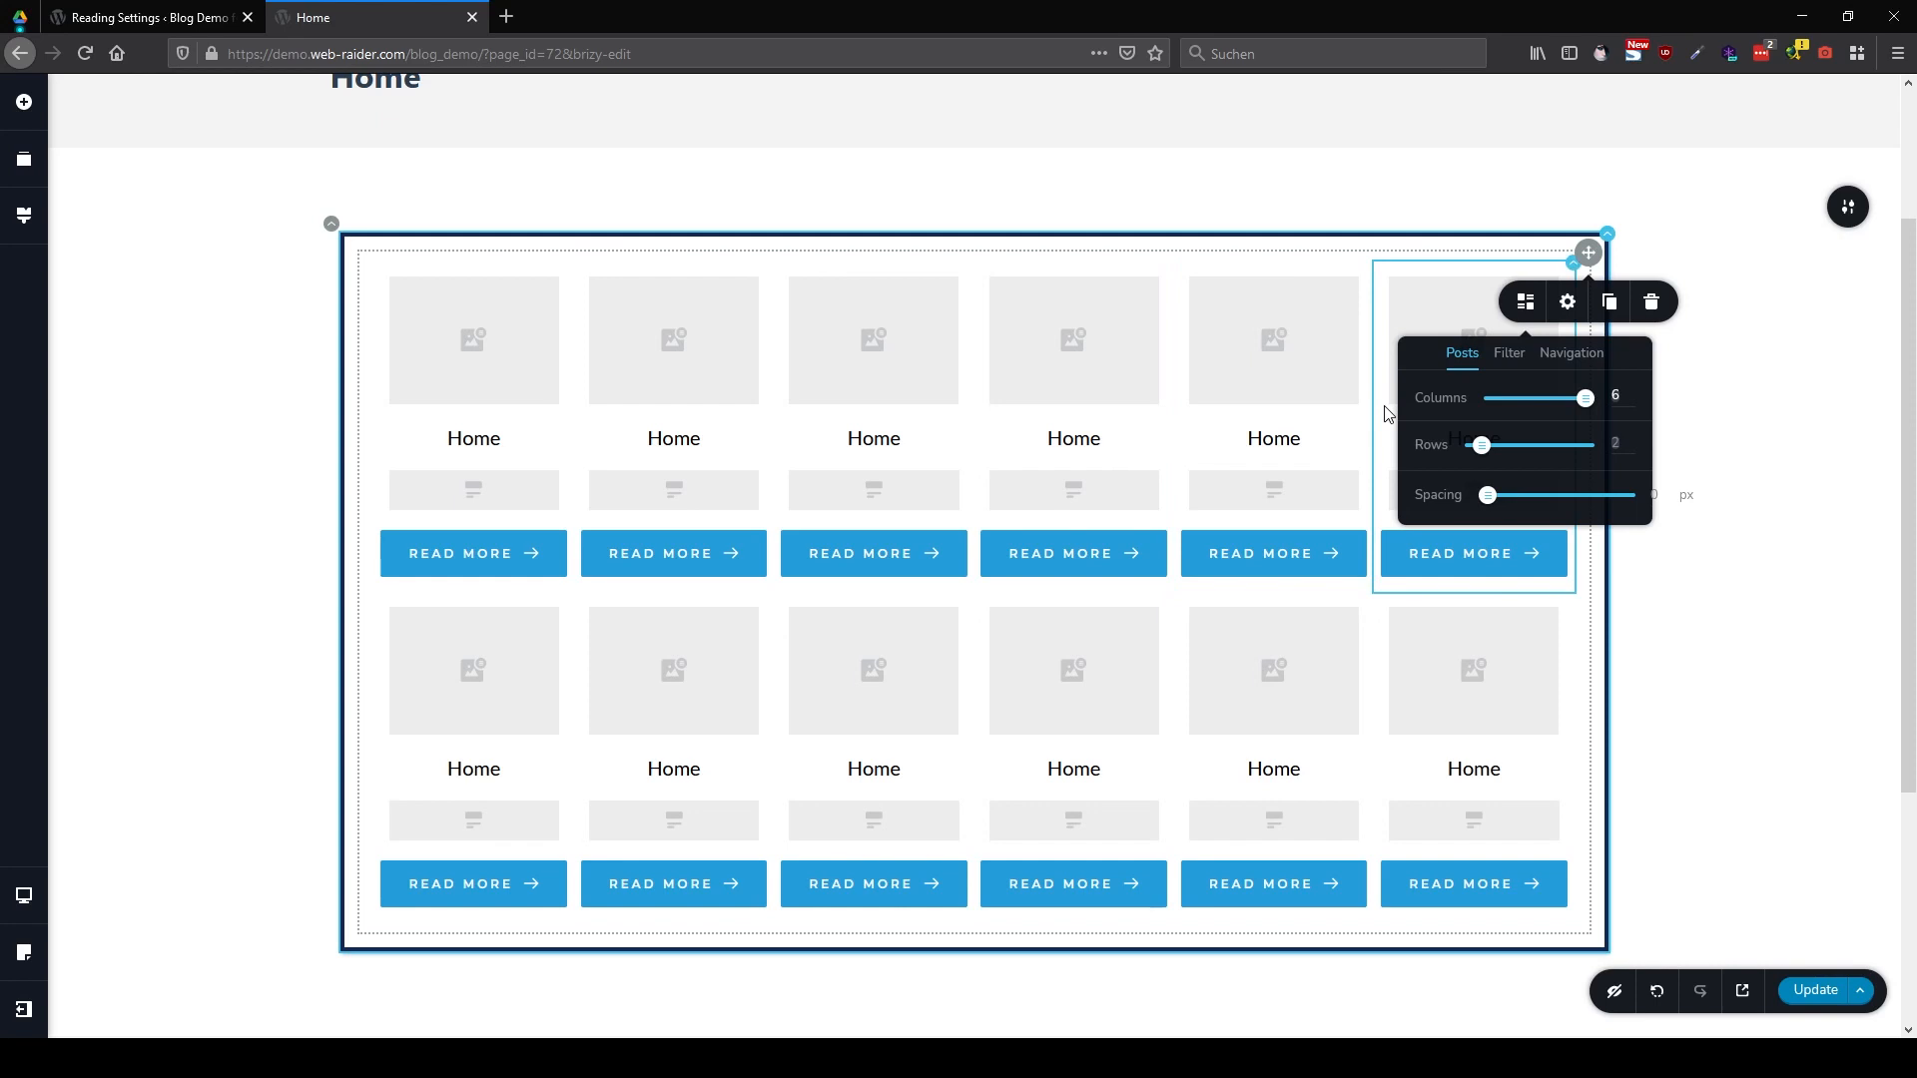
click(1568, 399)
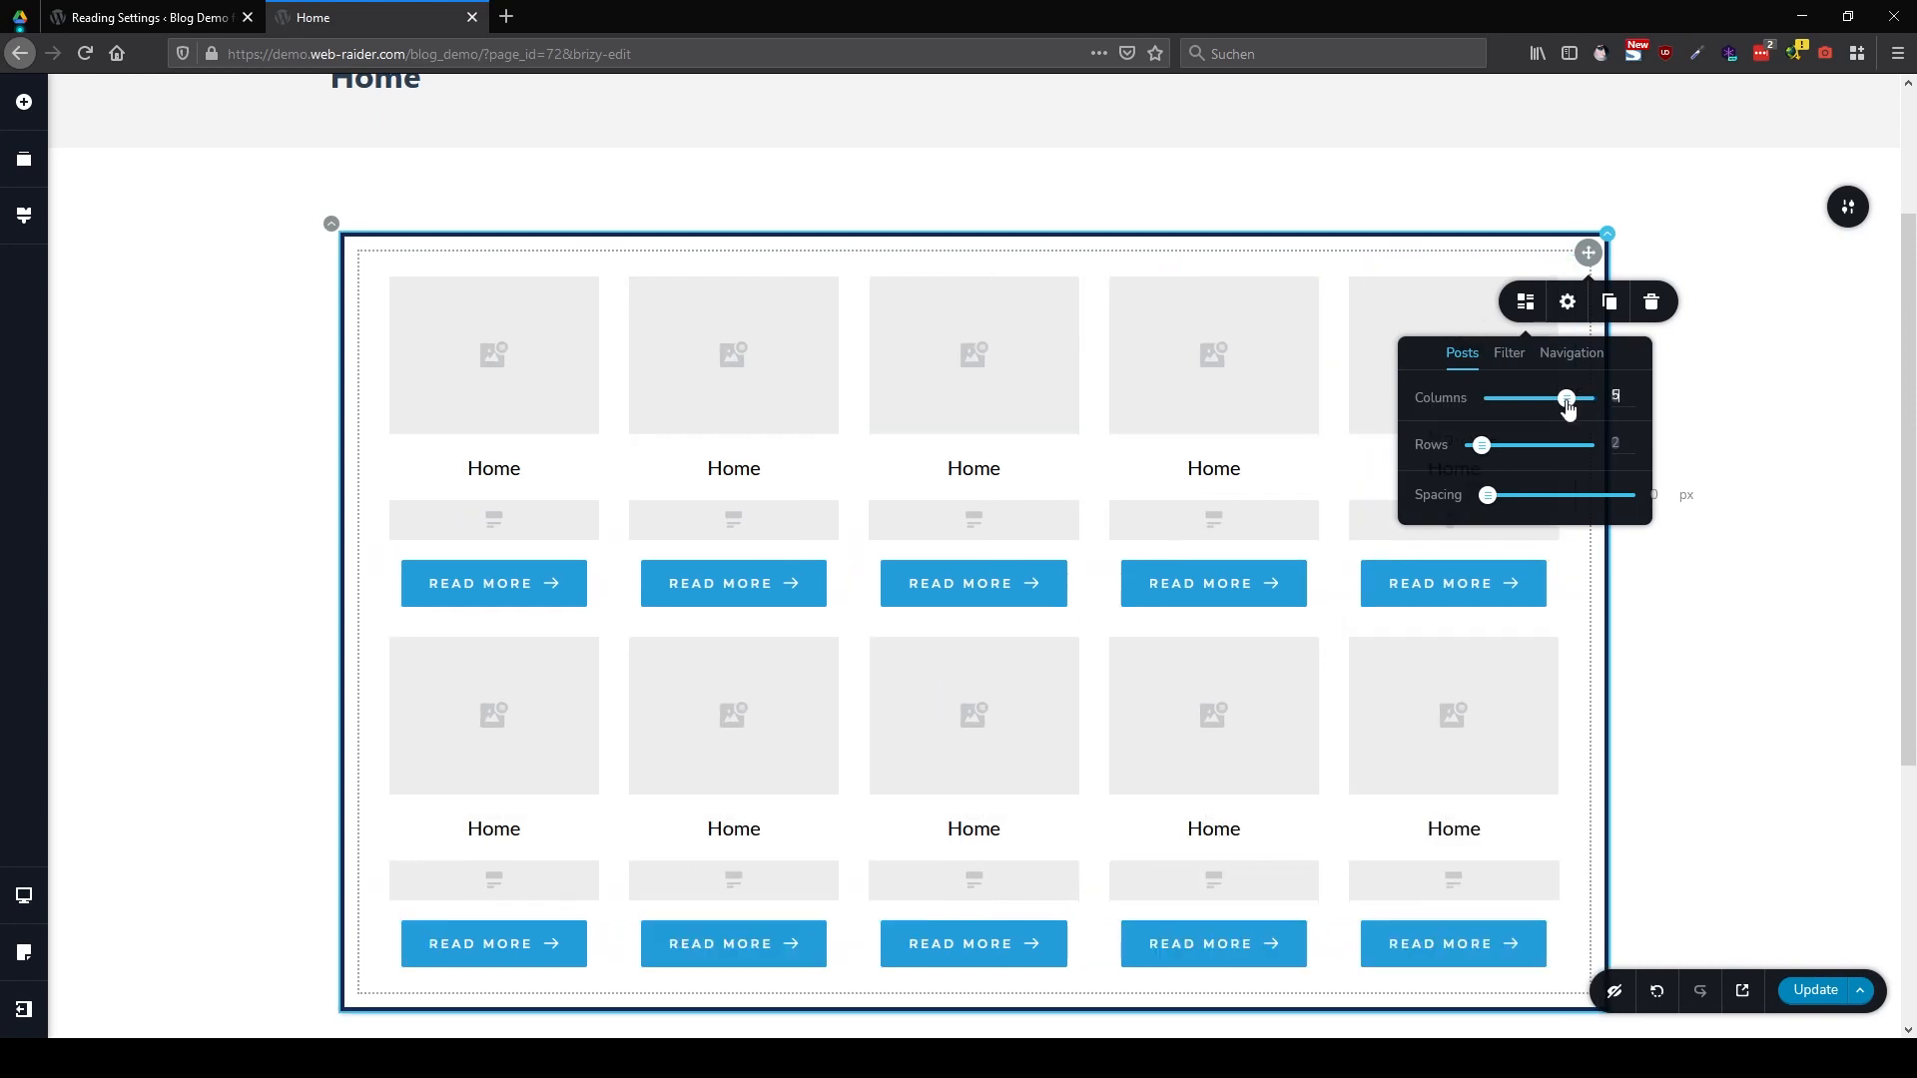
Try Category 2 as the source for the Posts element, and set its category filter to Category 1
scroll(1697, 560, down, 2)
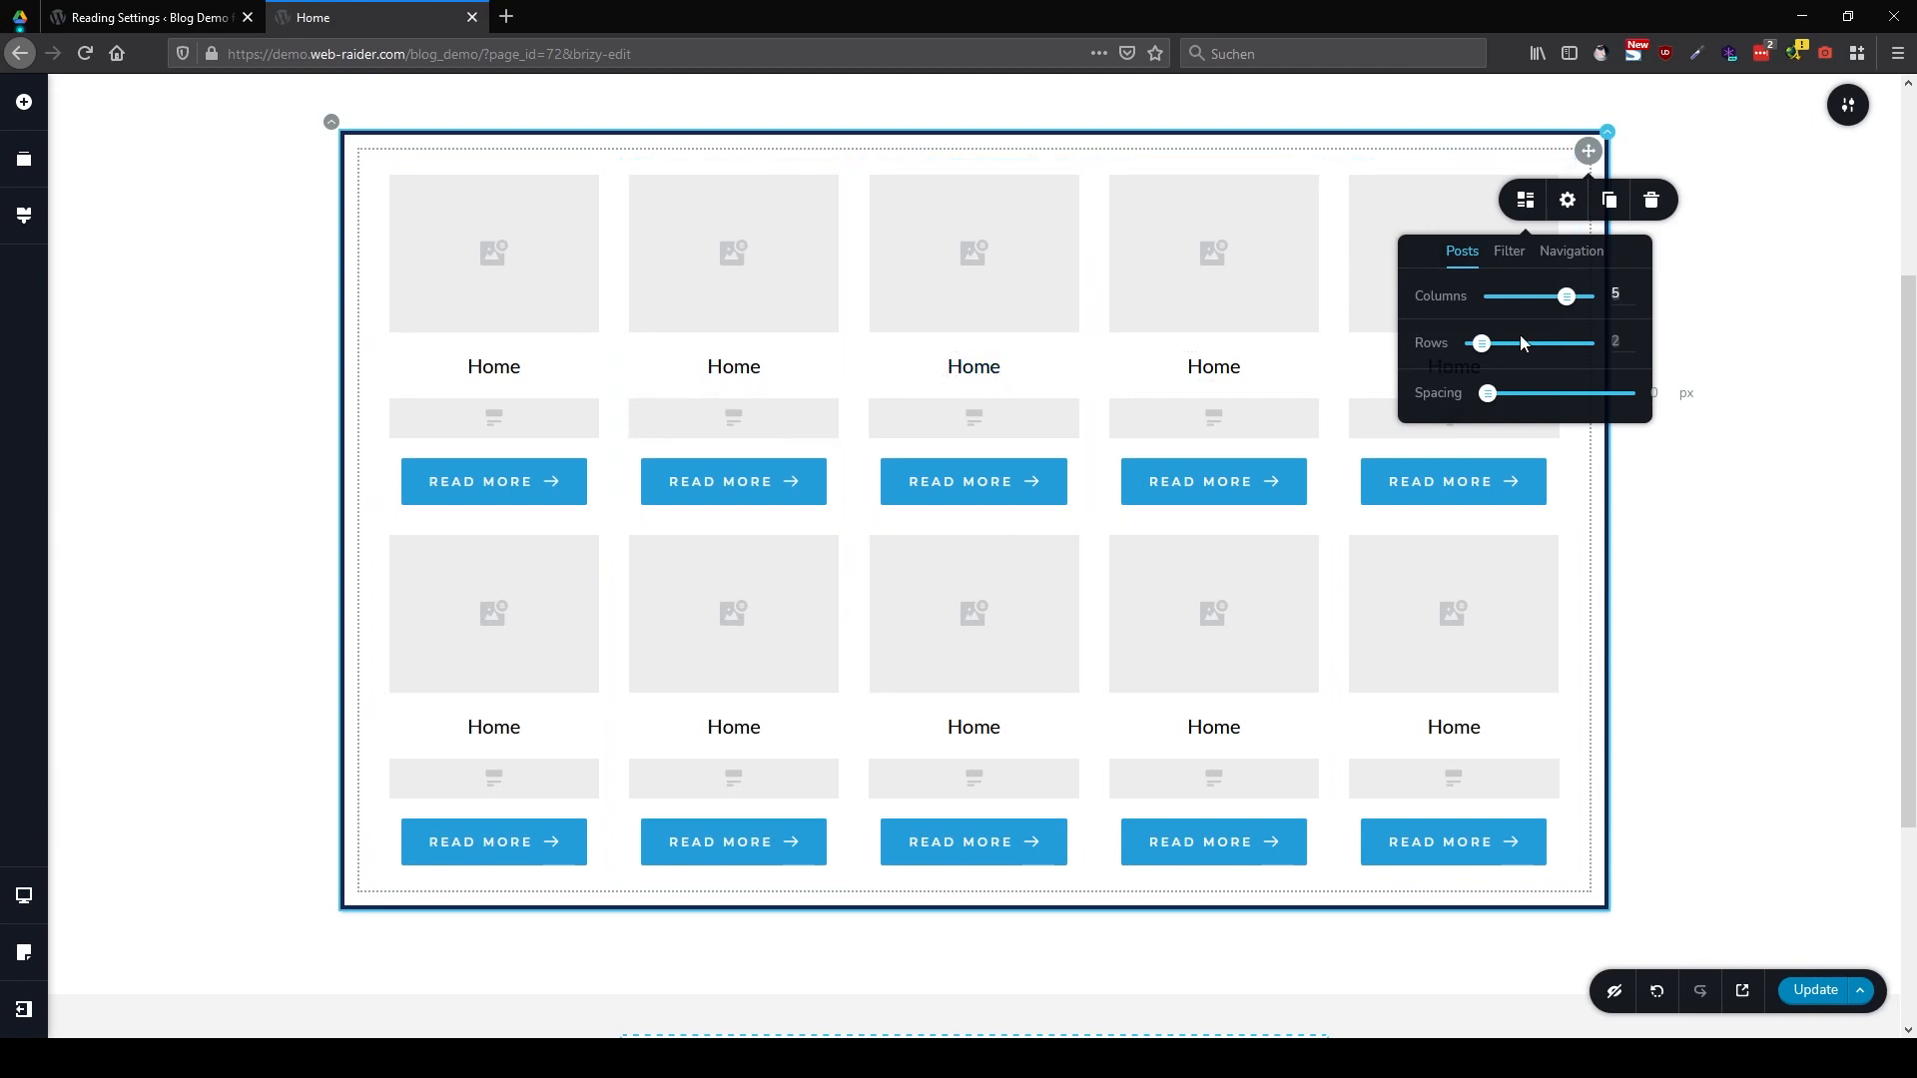
click(1507, 253)
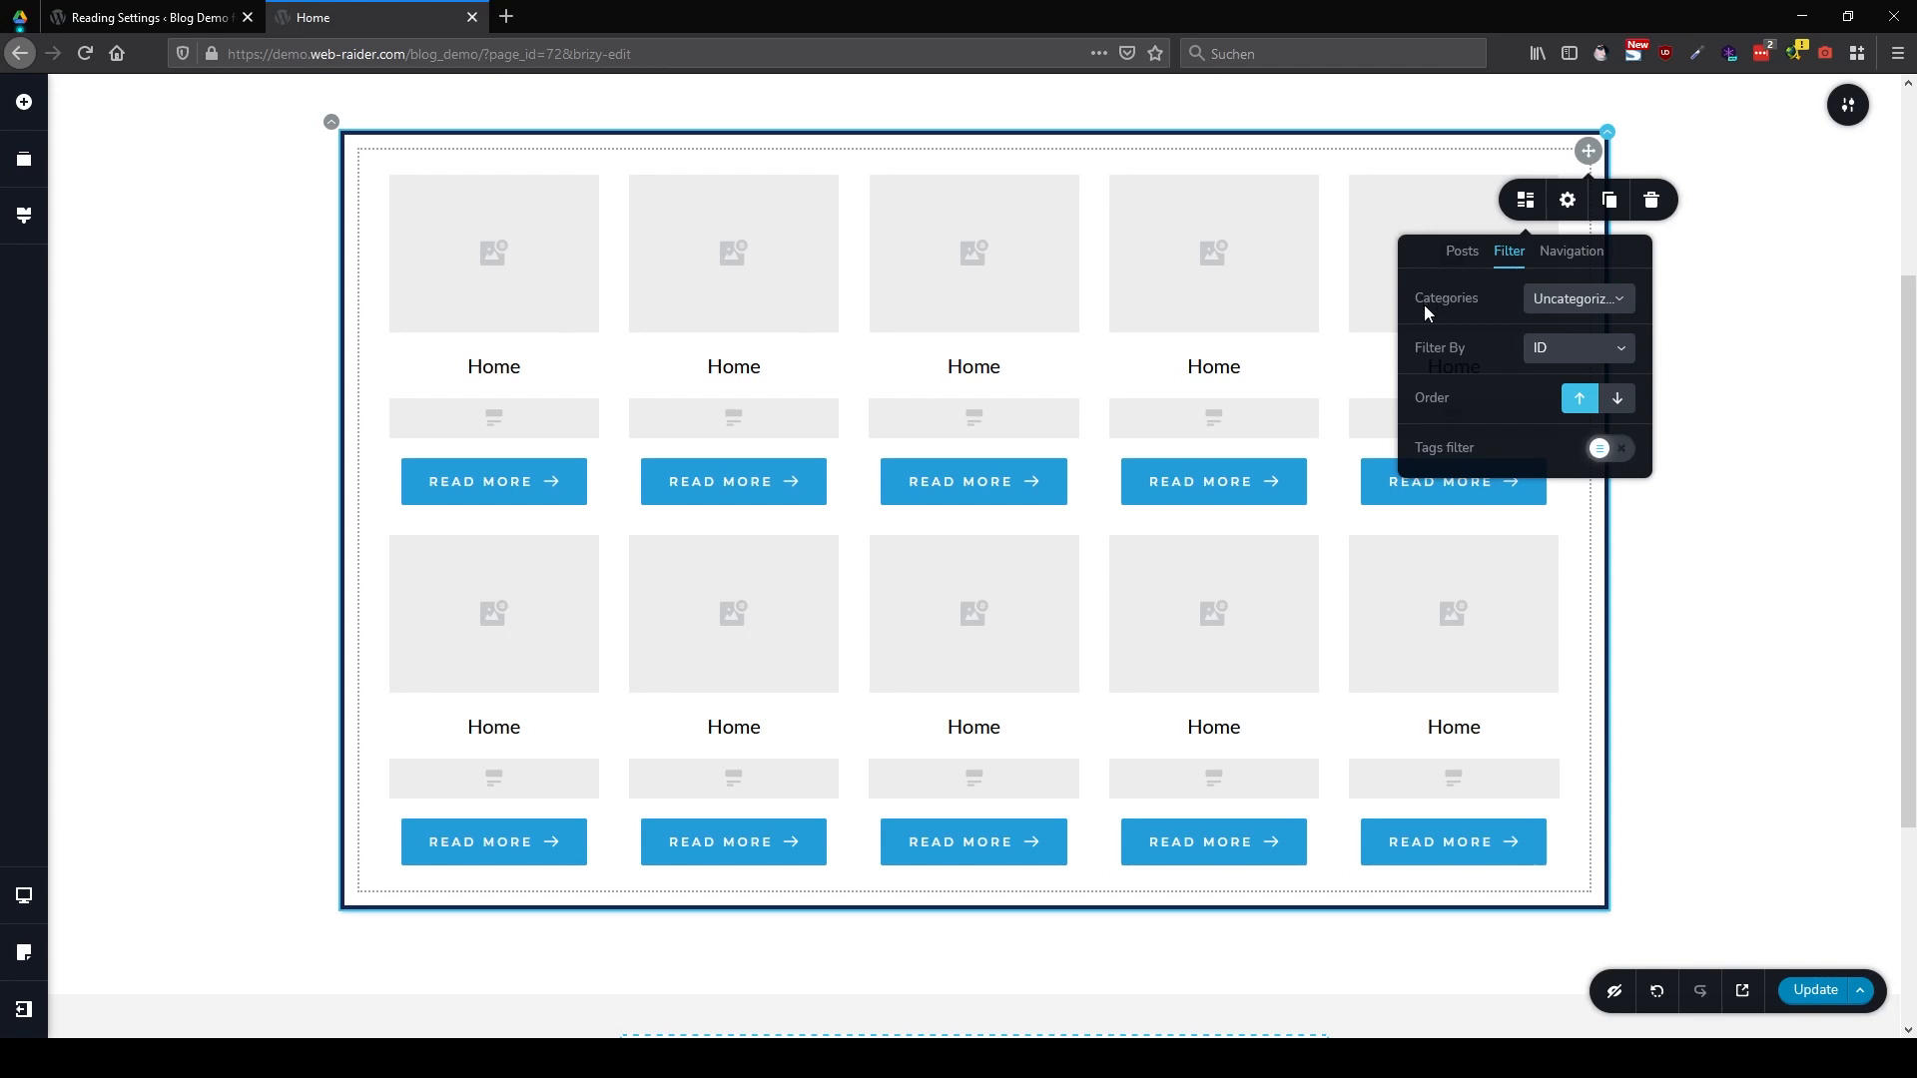
click(1589, 313)
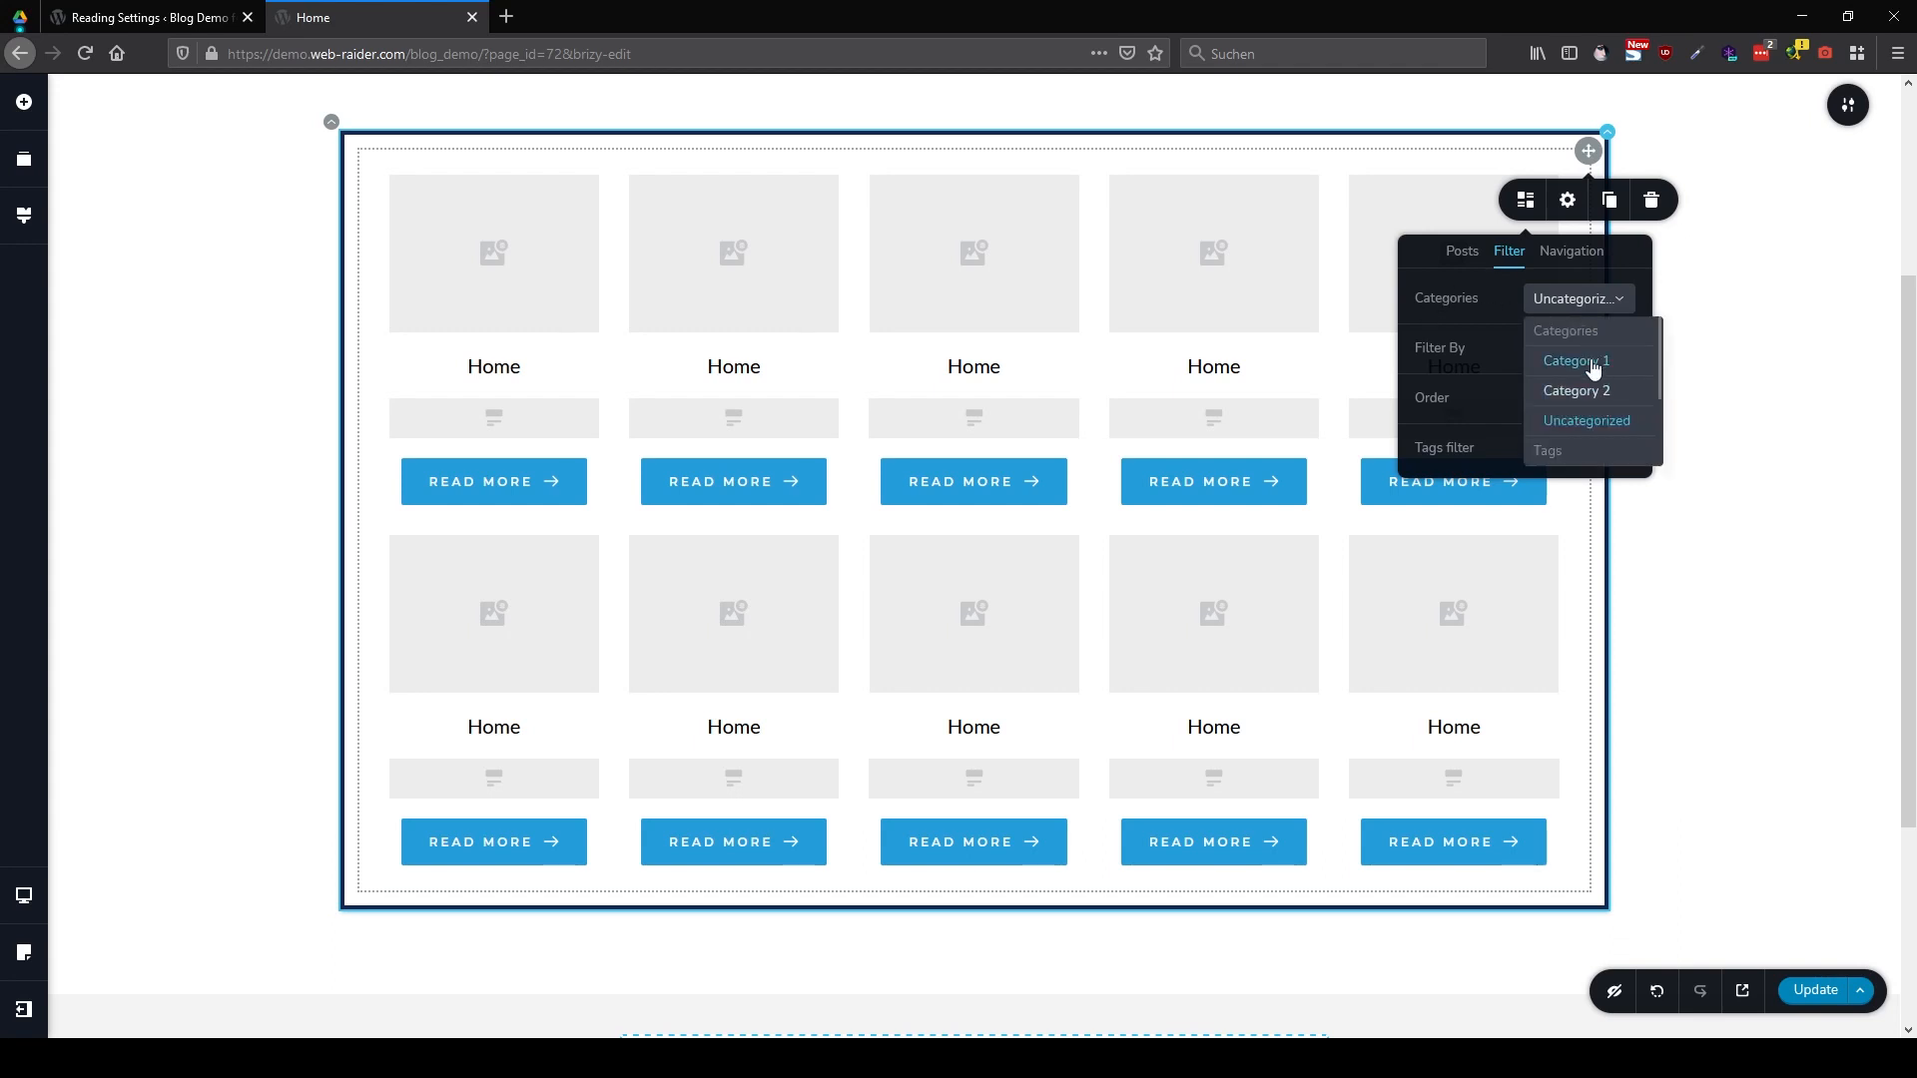
click(1593, 368)
click(1578, 300)
click(1581, 393)
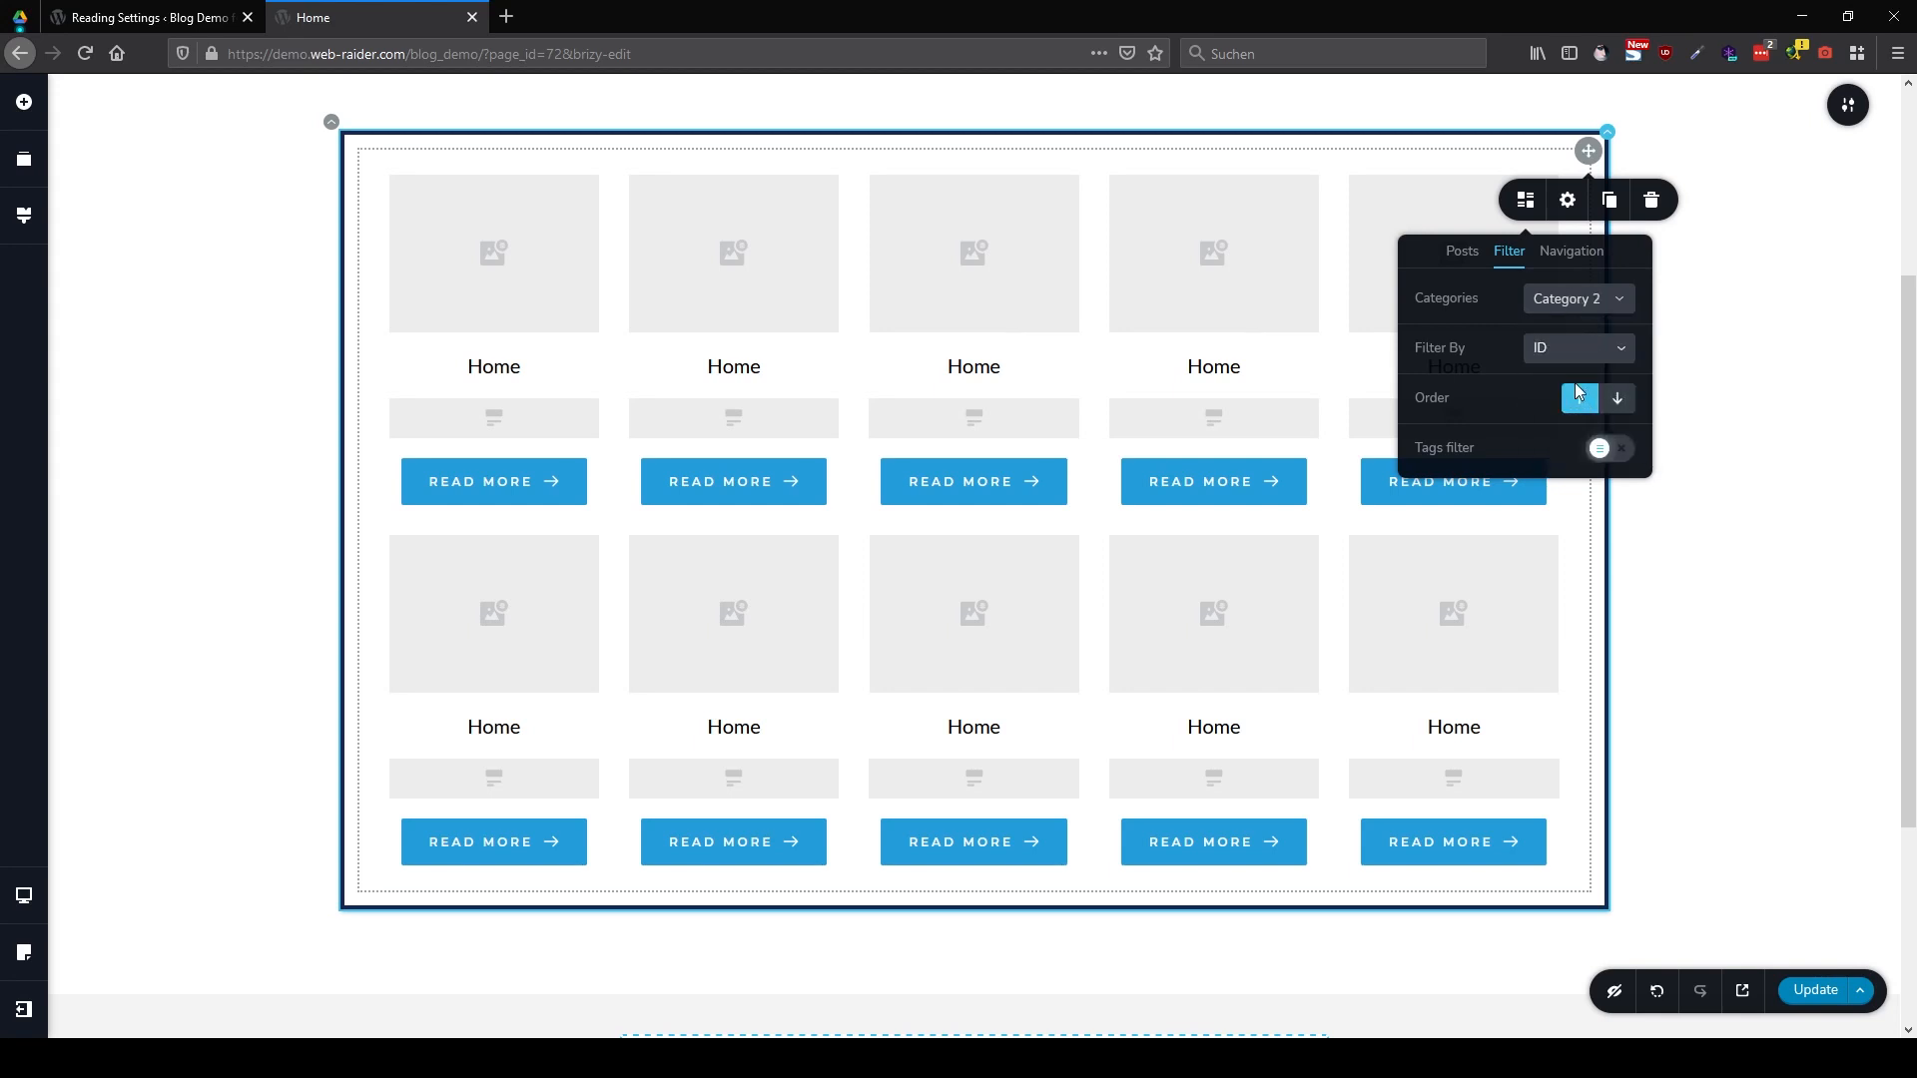
click(1586, 315)
click(1586, 364)
click(1595, 311)
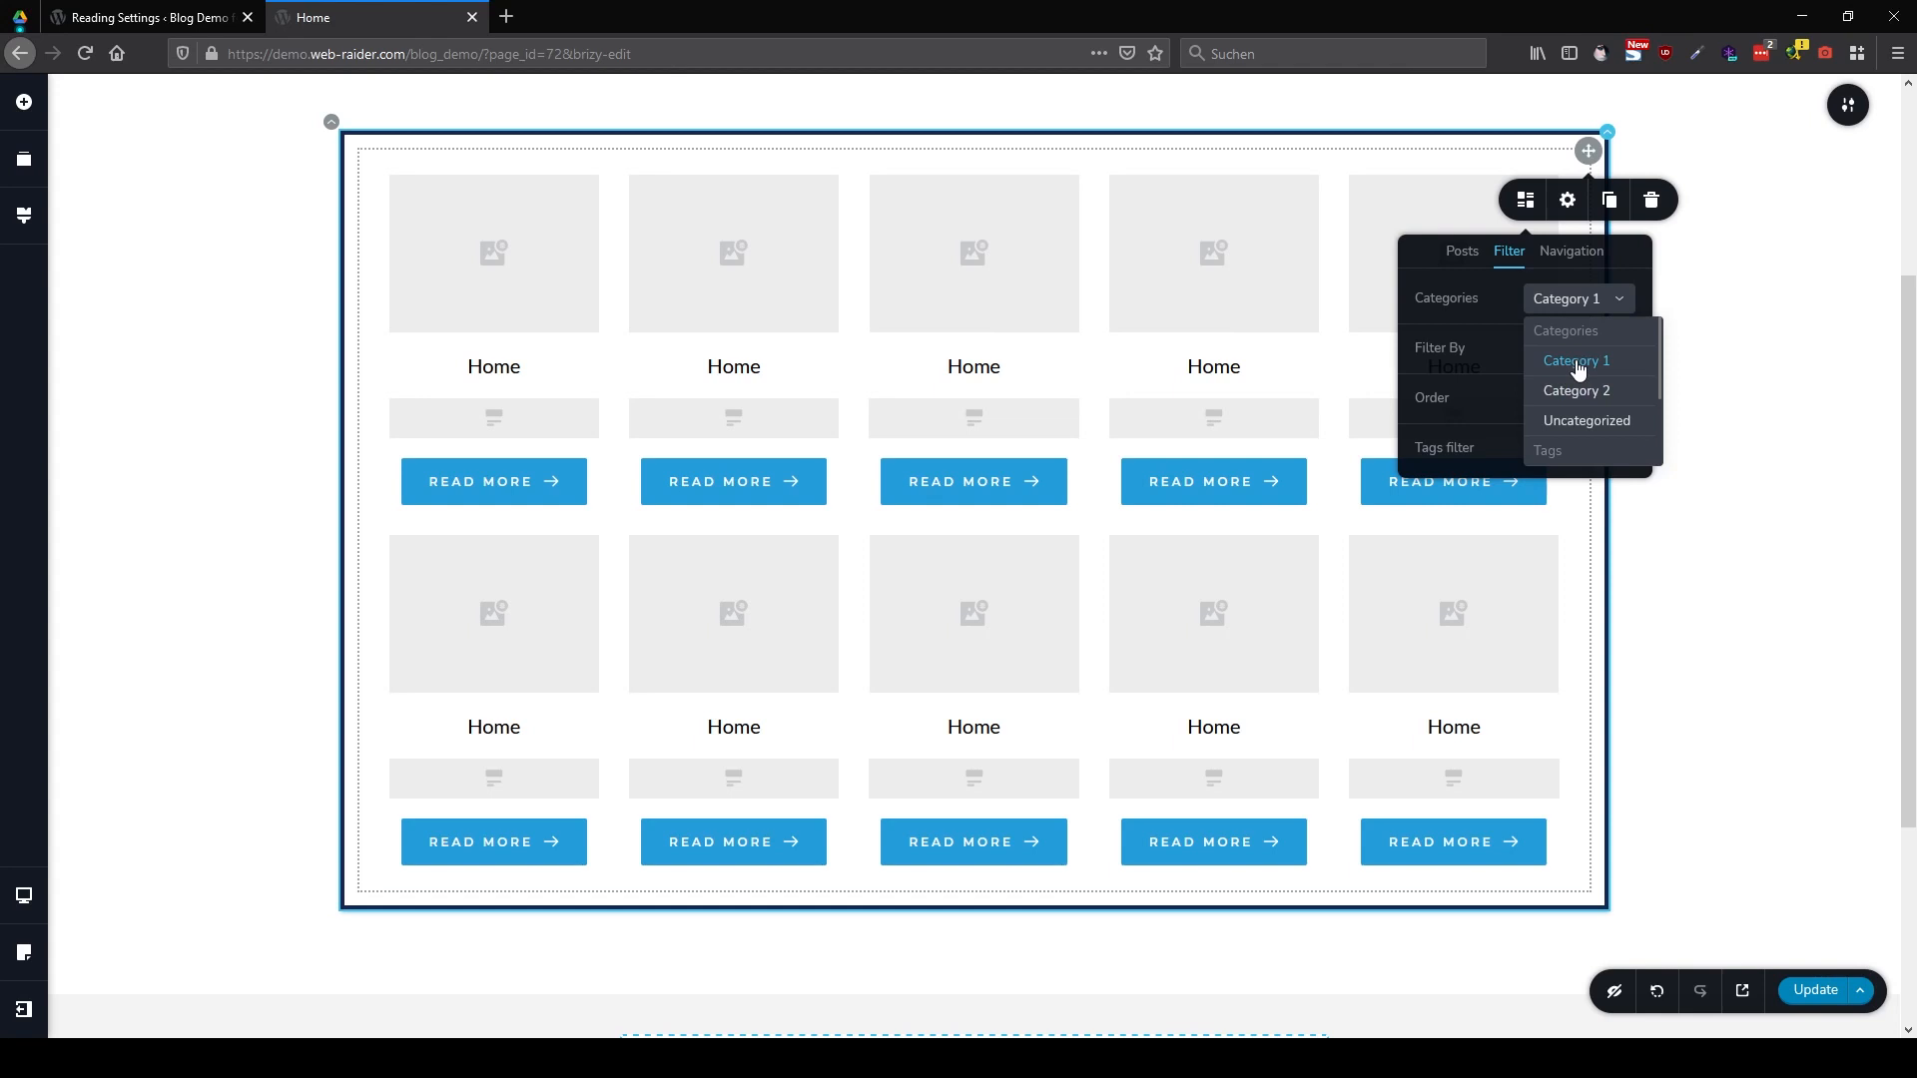
click(1452, 302)
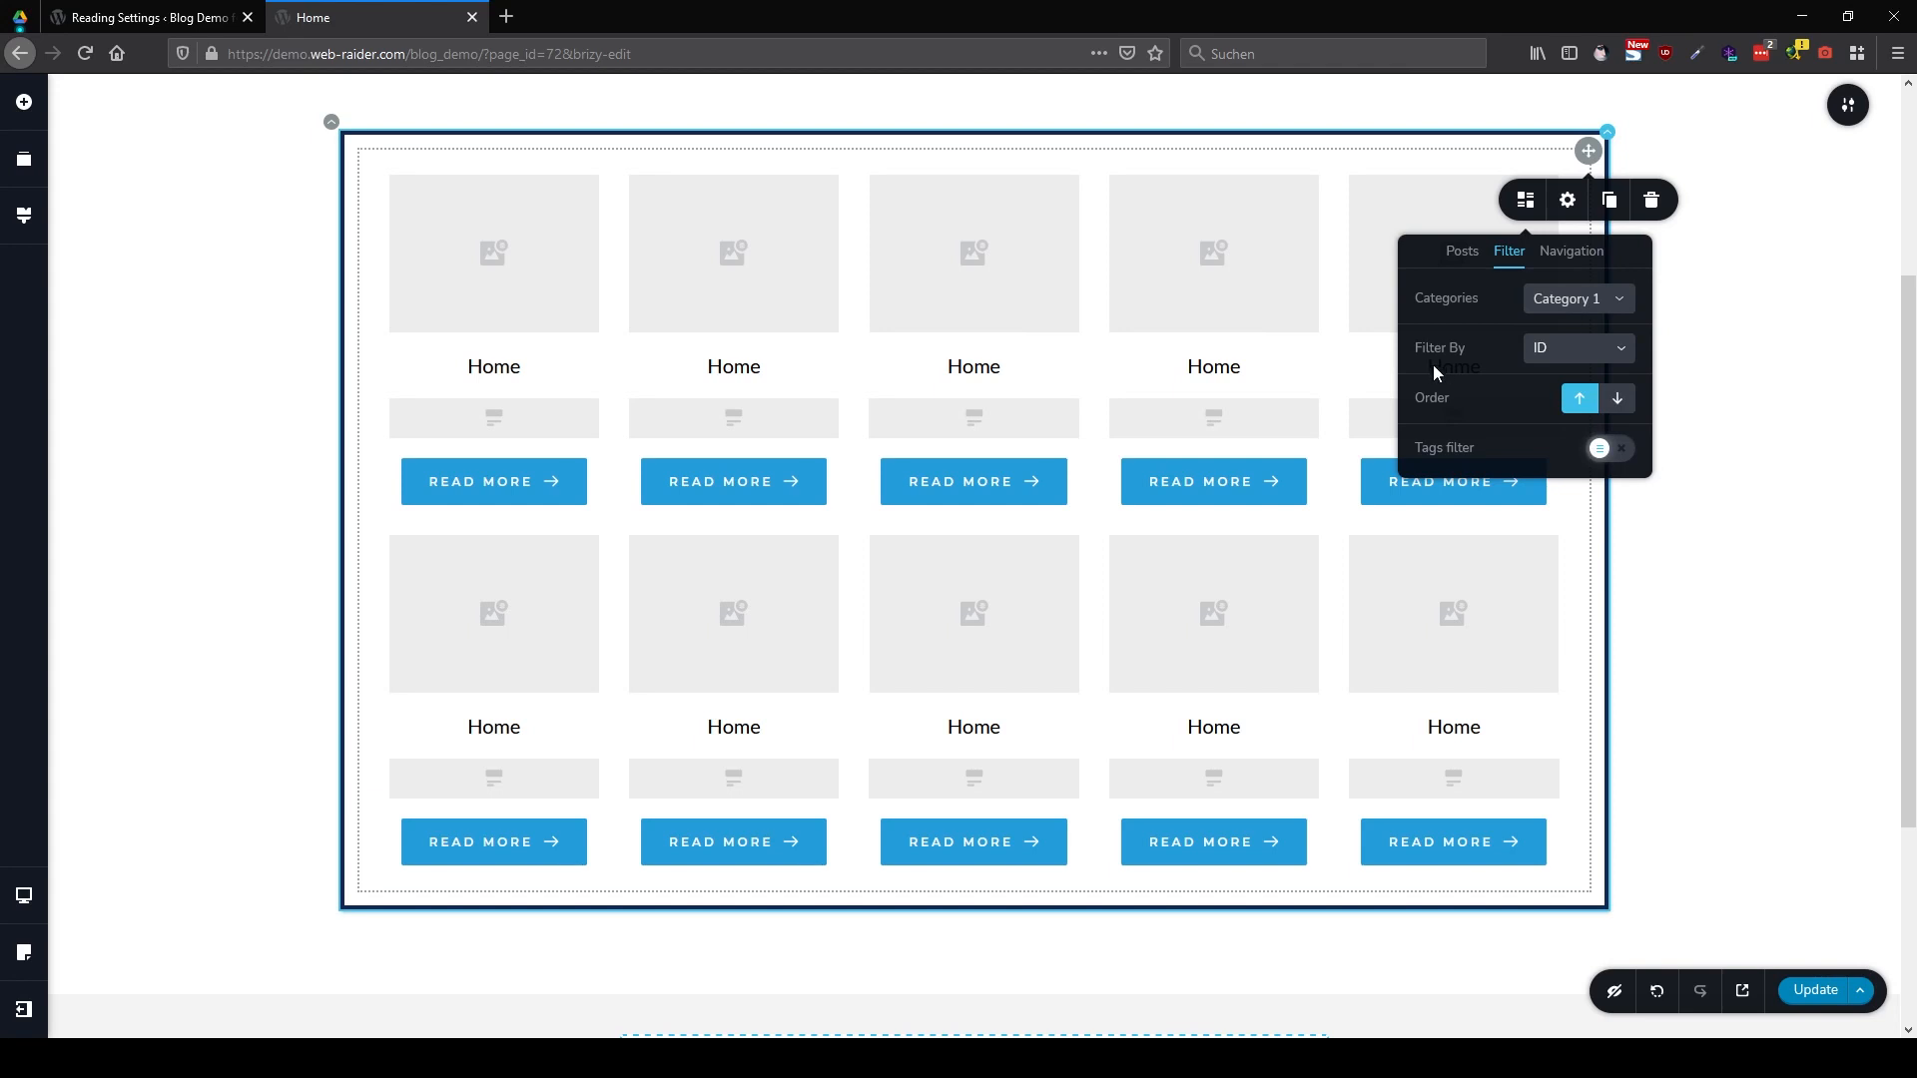
Set the Posts element's Filter By option to Title with descending order
click(1604, 349)
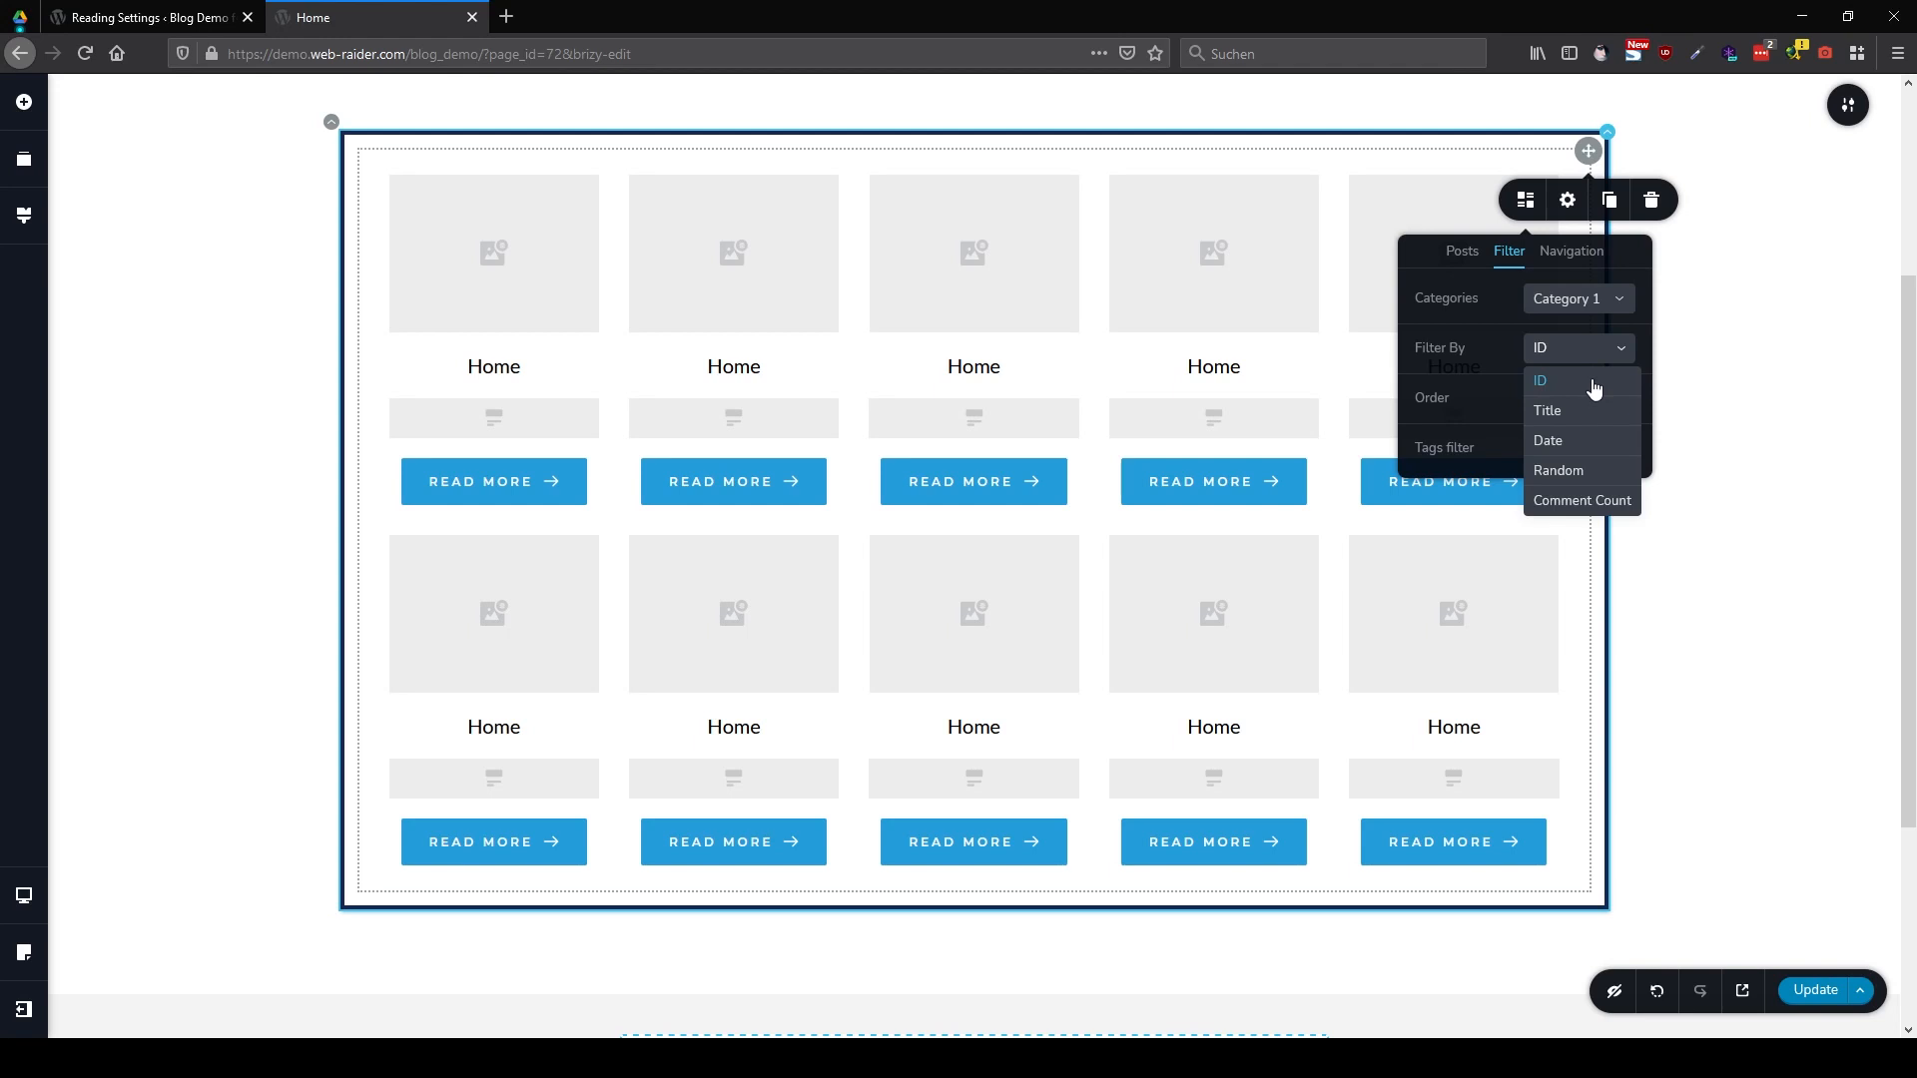
click(1454, 394)
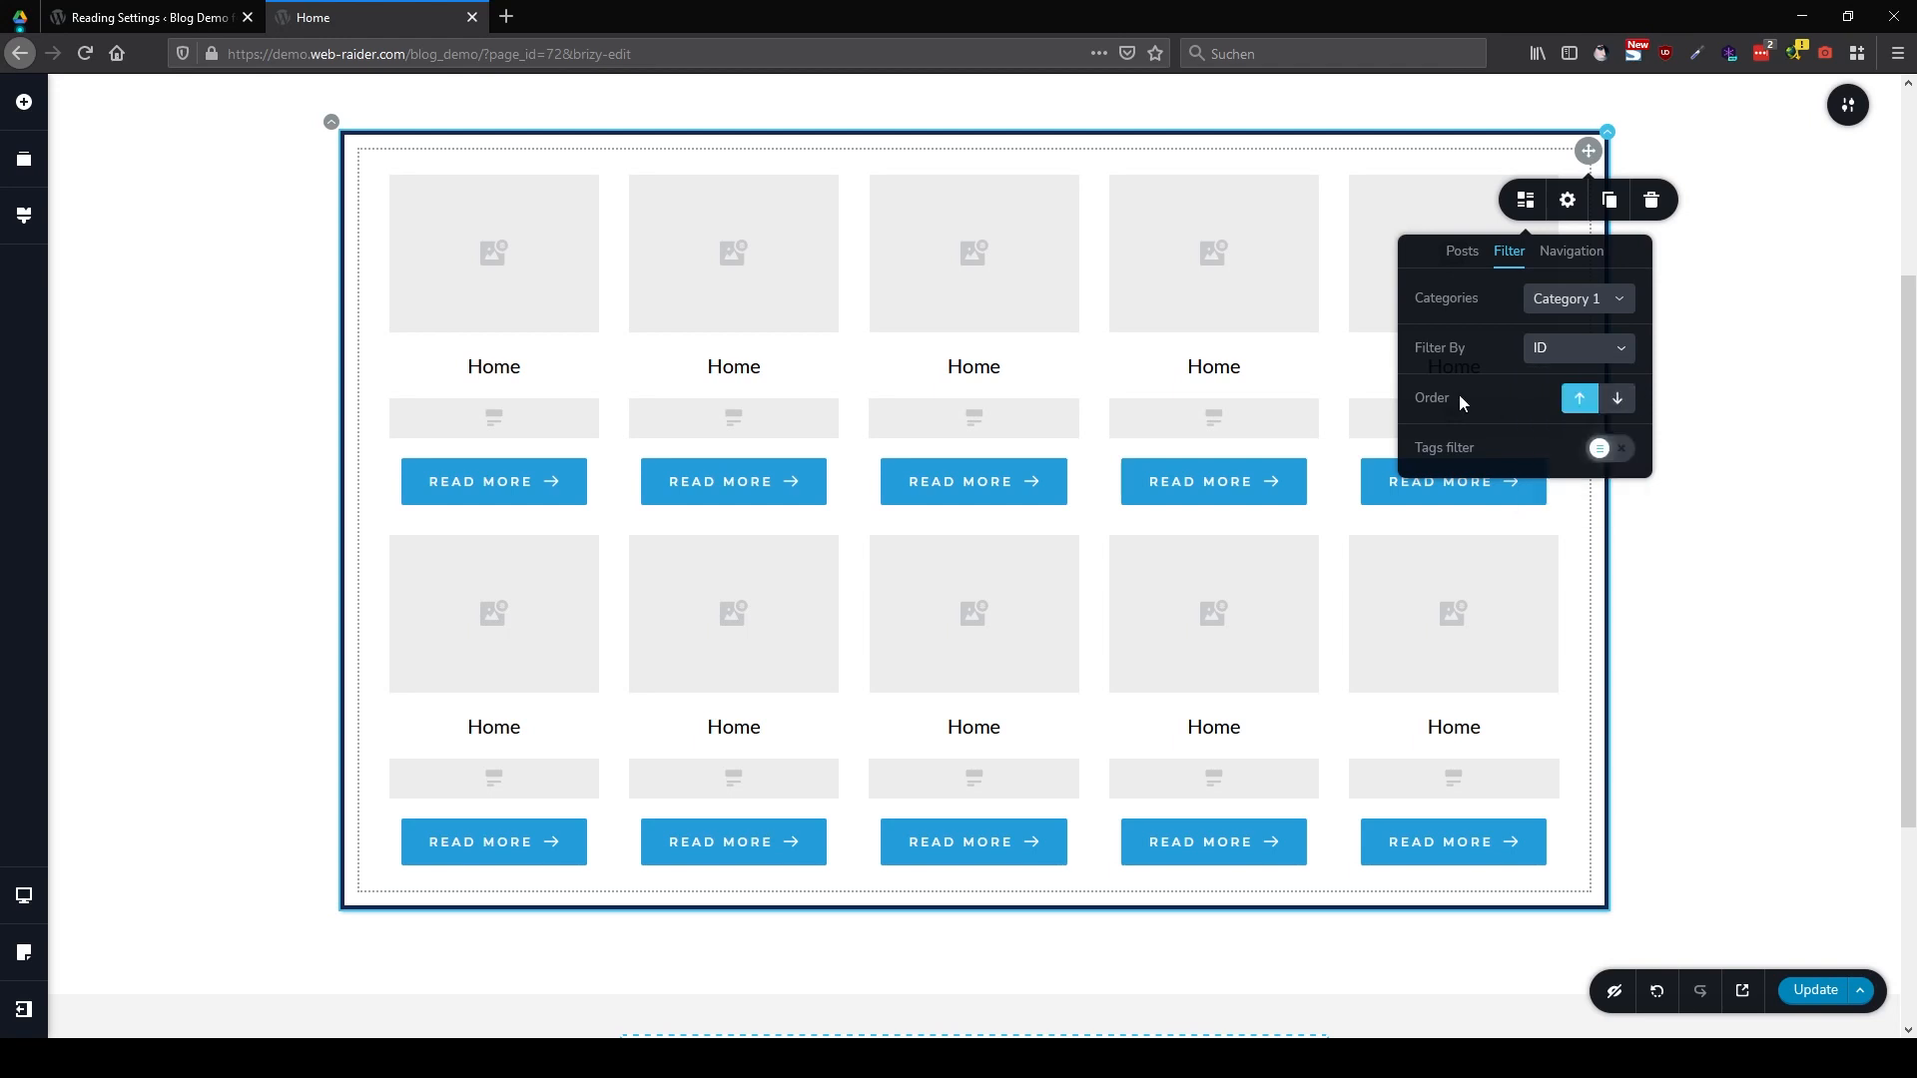
click(1598, 357)
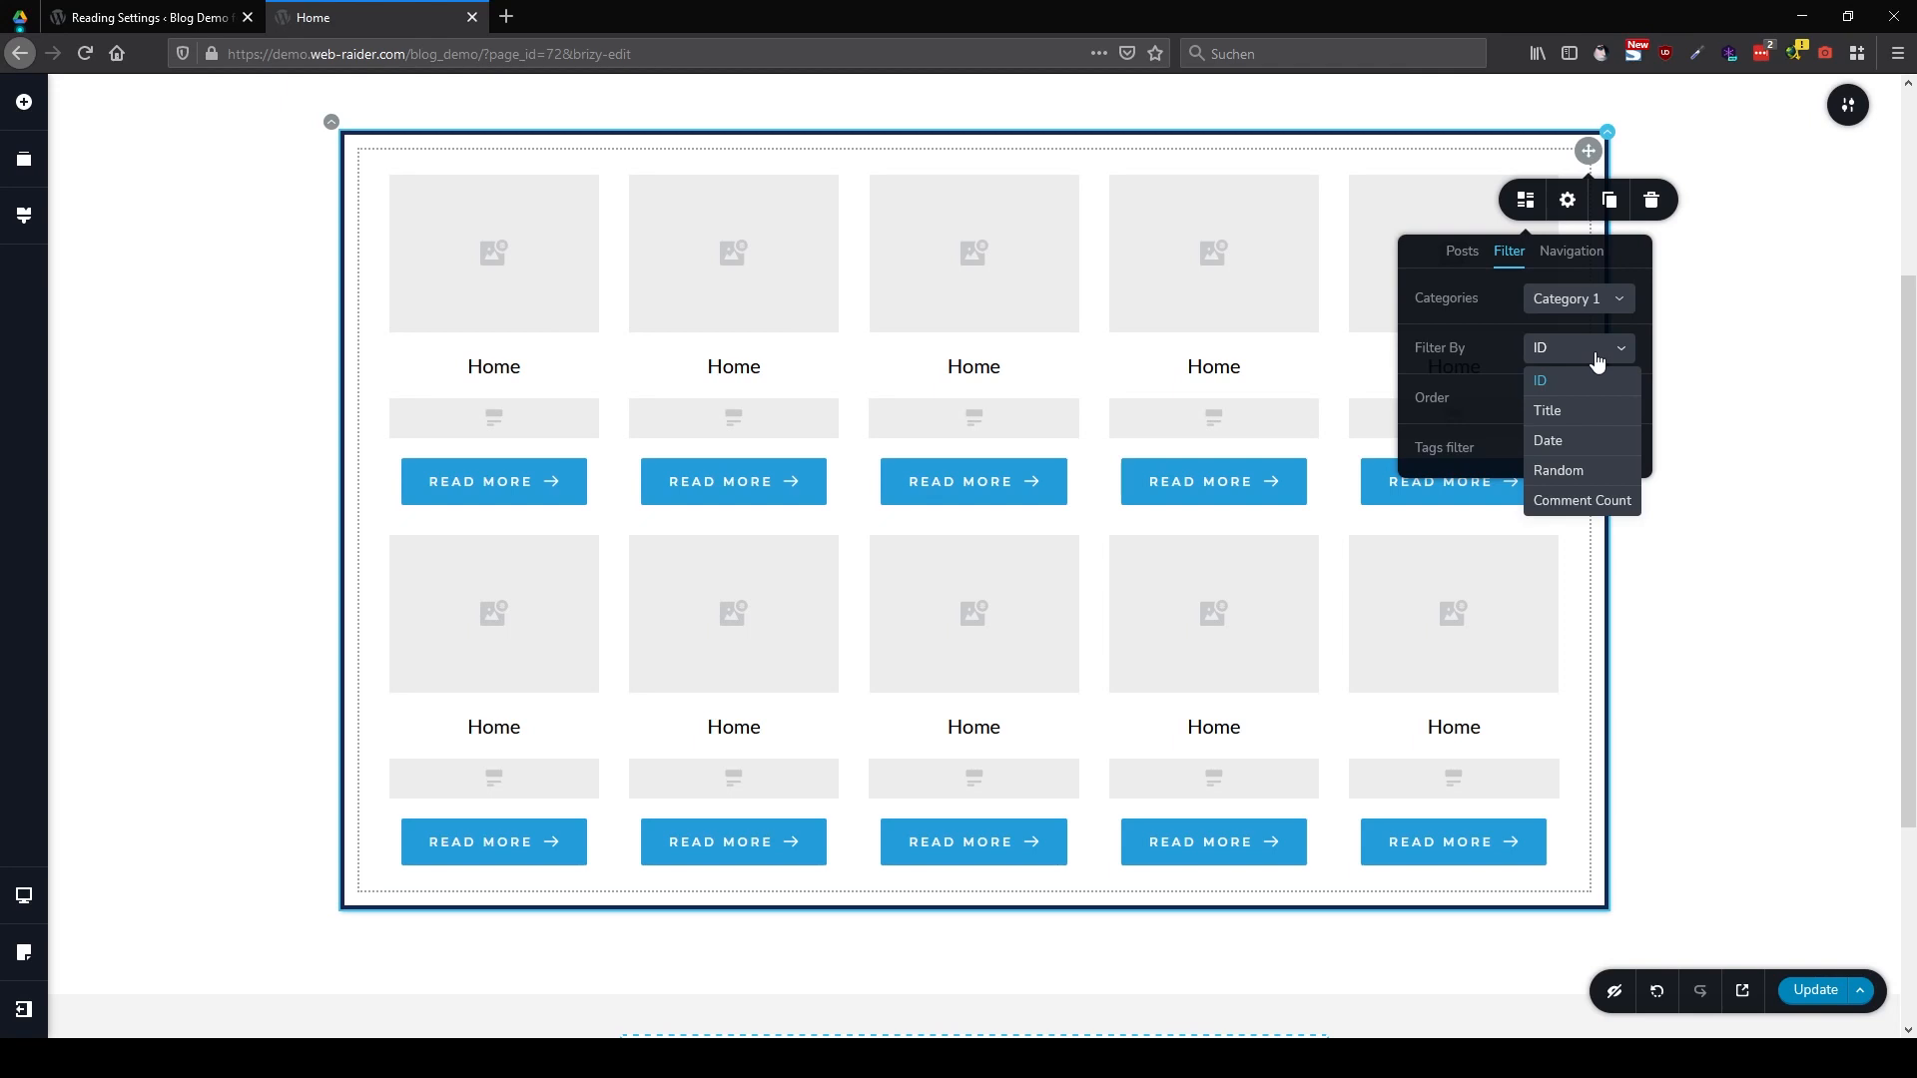
click(1588, 411)
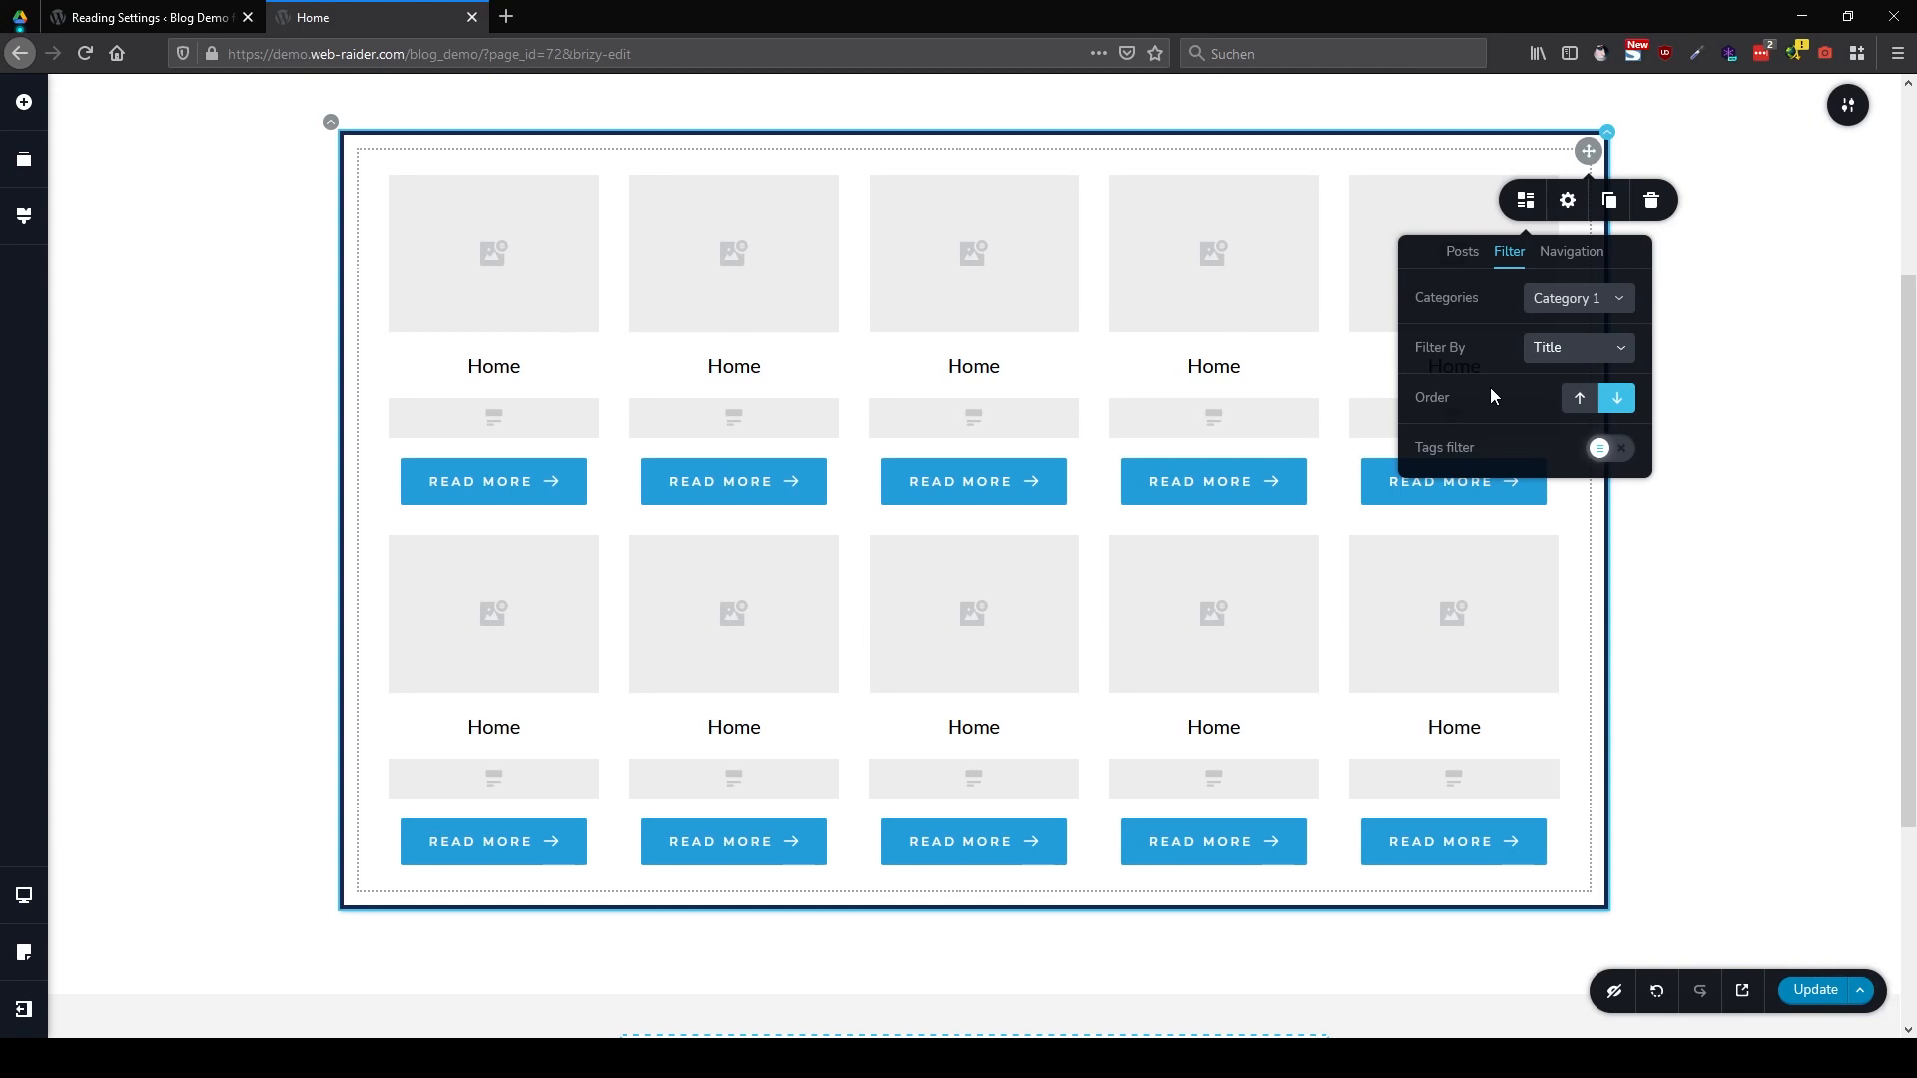
Try Random and Comment Count as the posts' Filter By option, and set it to Date
click(1588, 351)
click(1555, 448)
click(1579, 346)
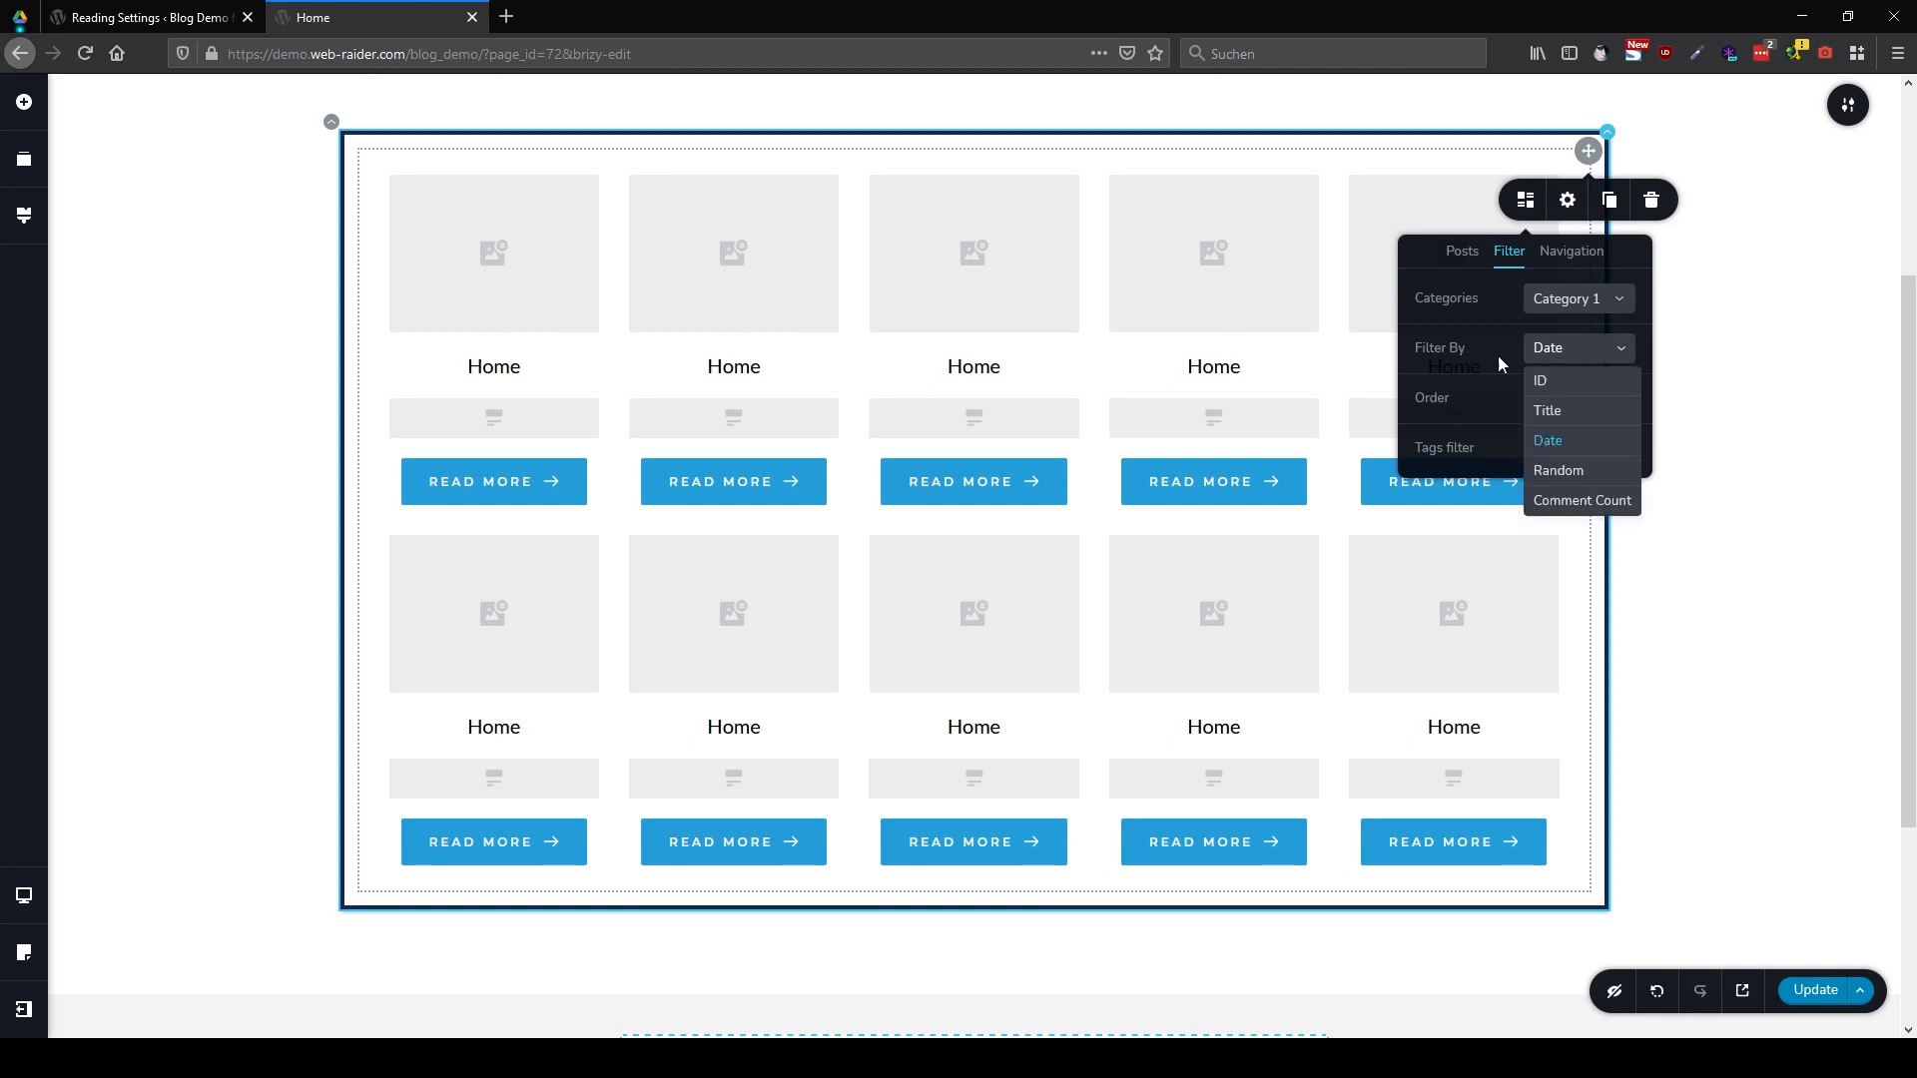
click(1570, 482)
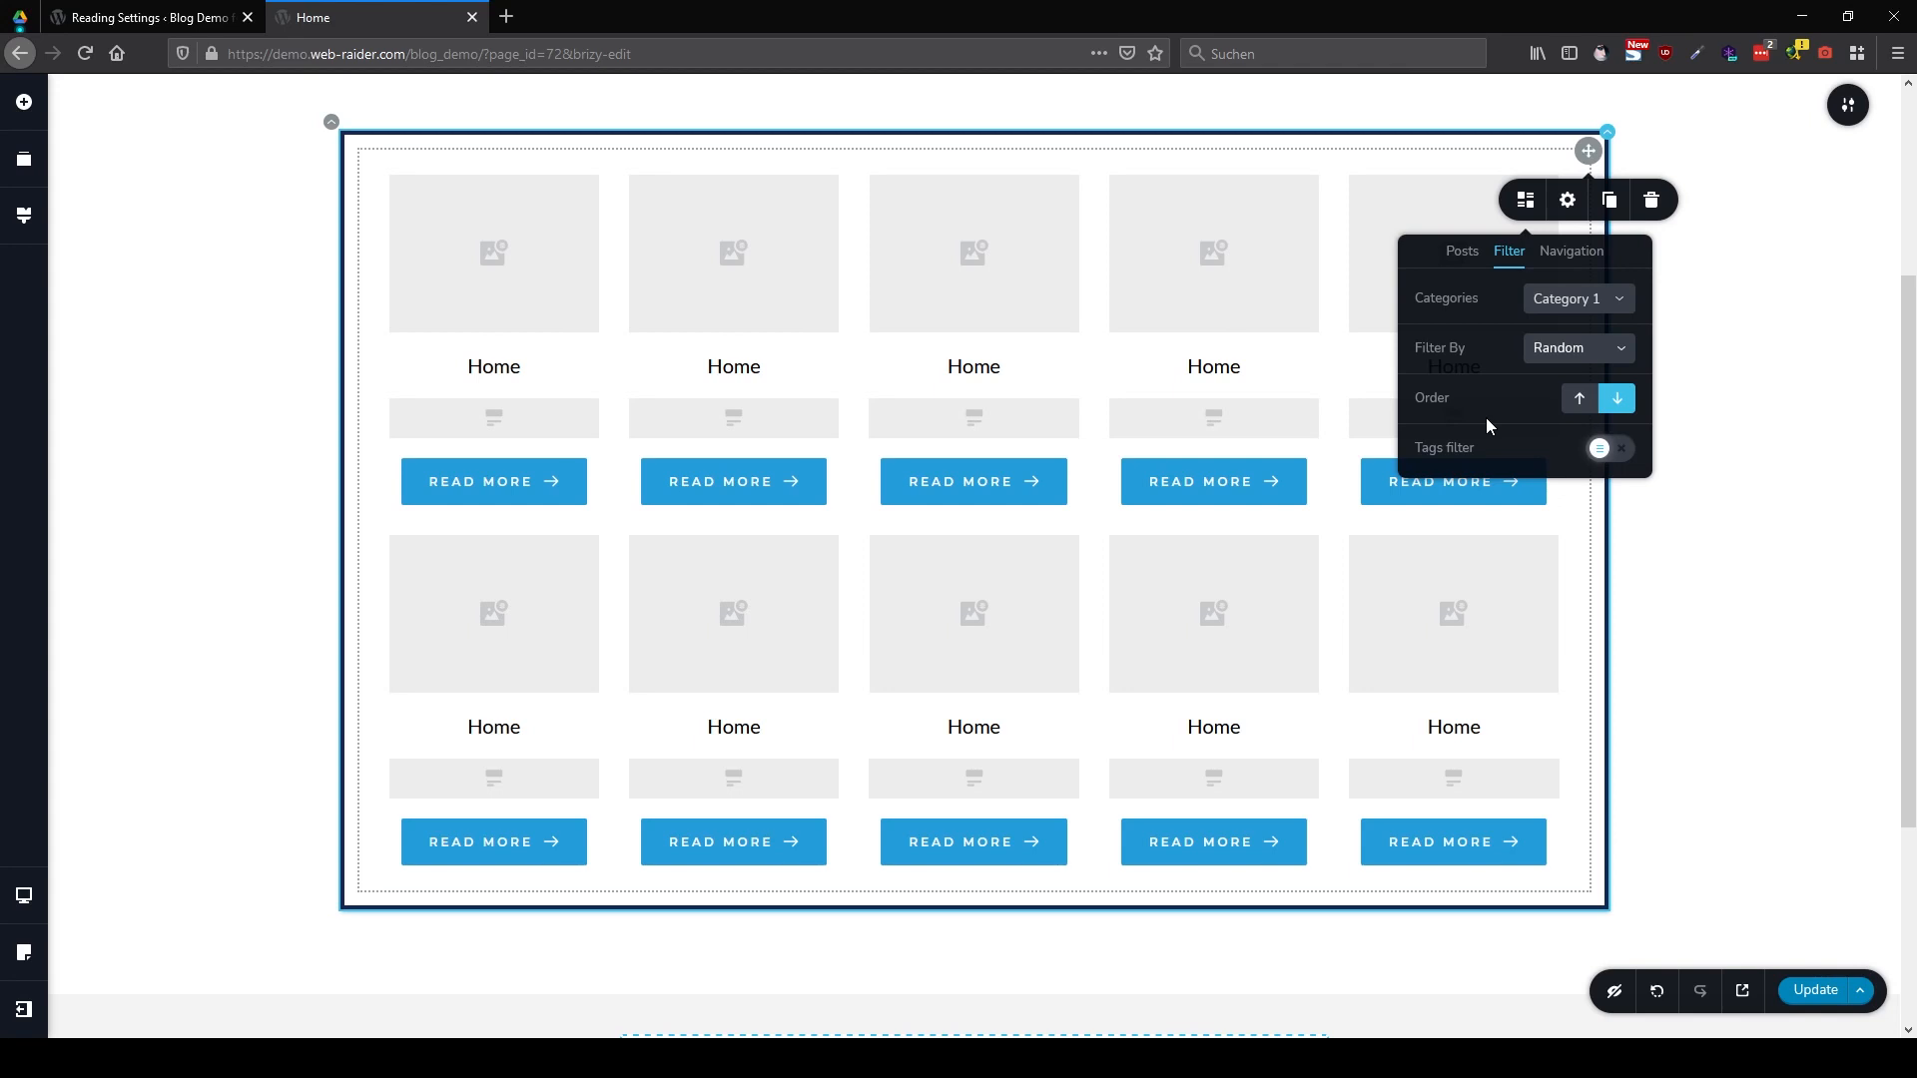
click(1557, 349)
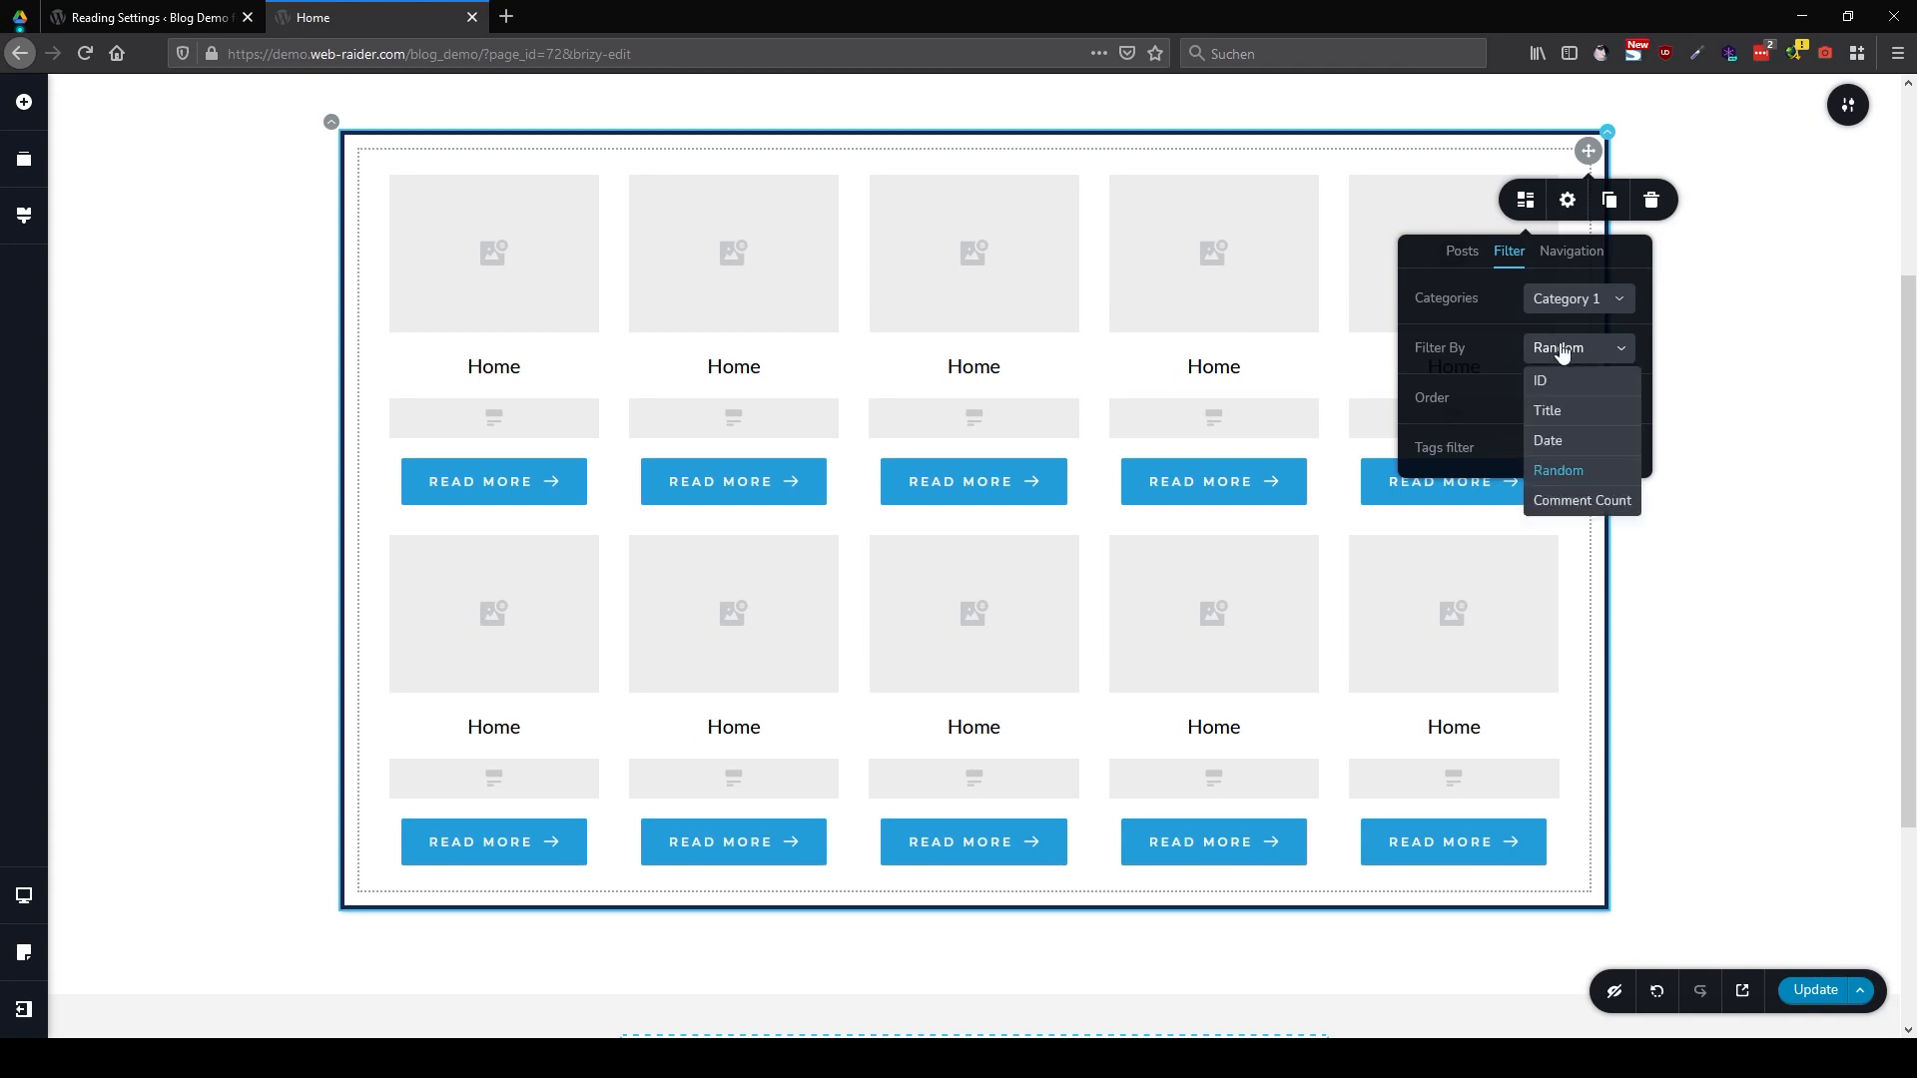
click(1609, 509)
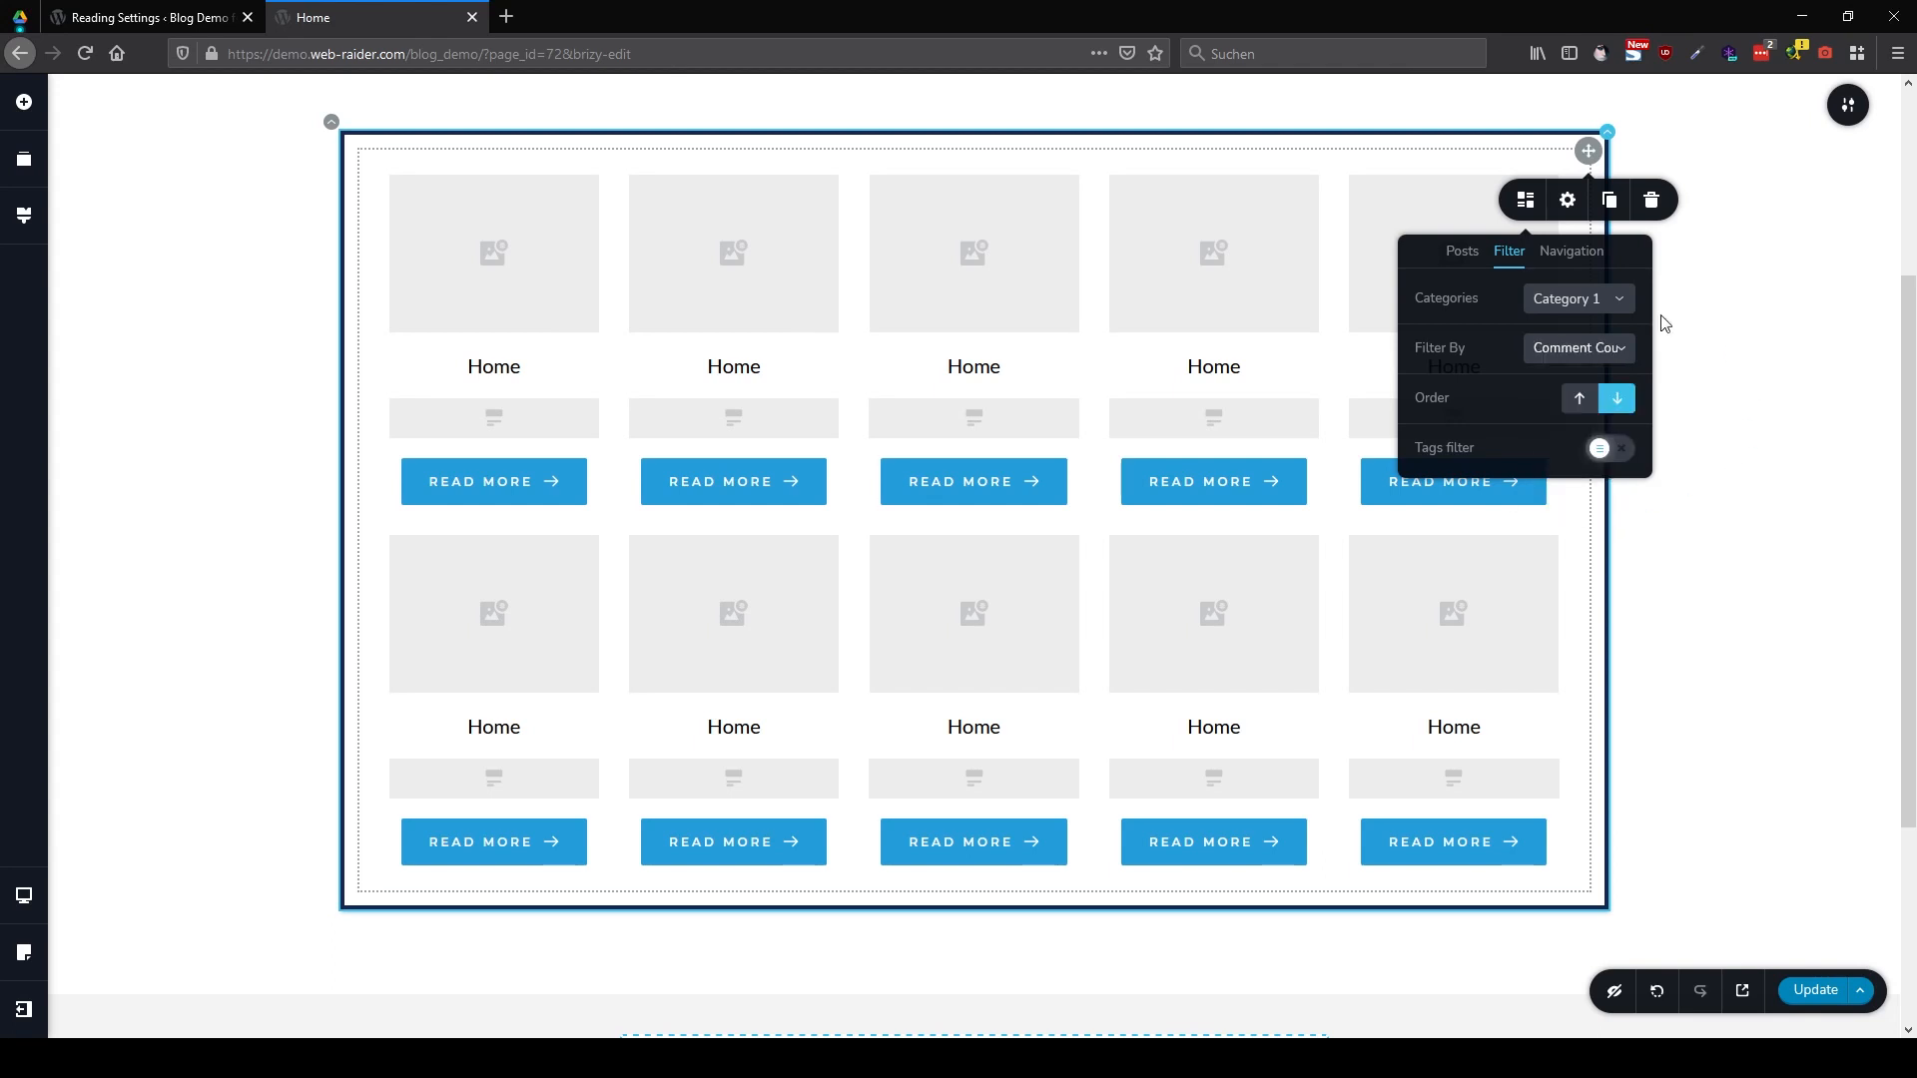
click(1573, 354)
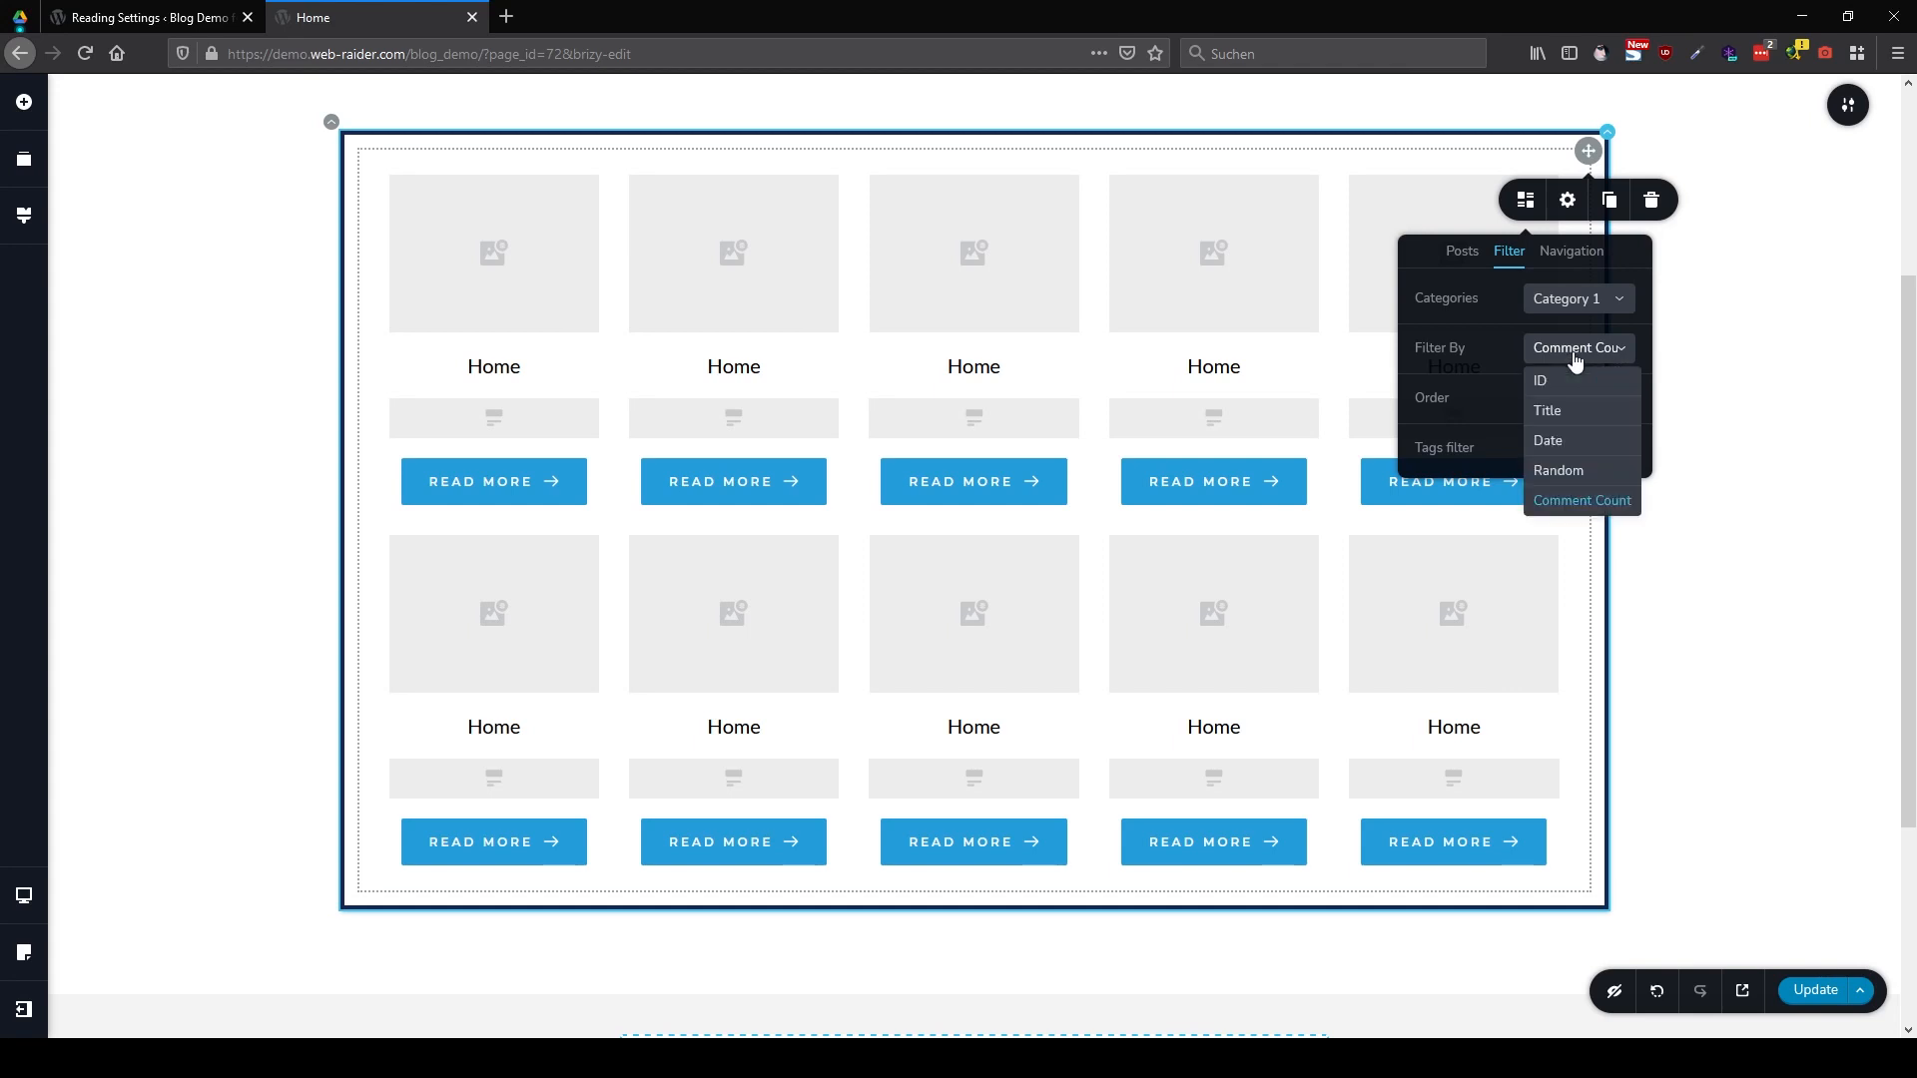
click(1572, 443)
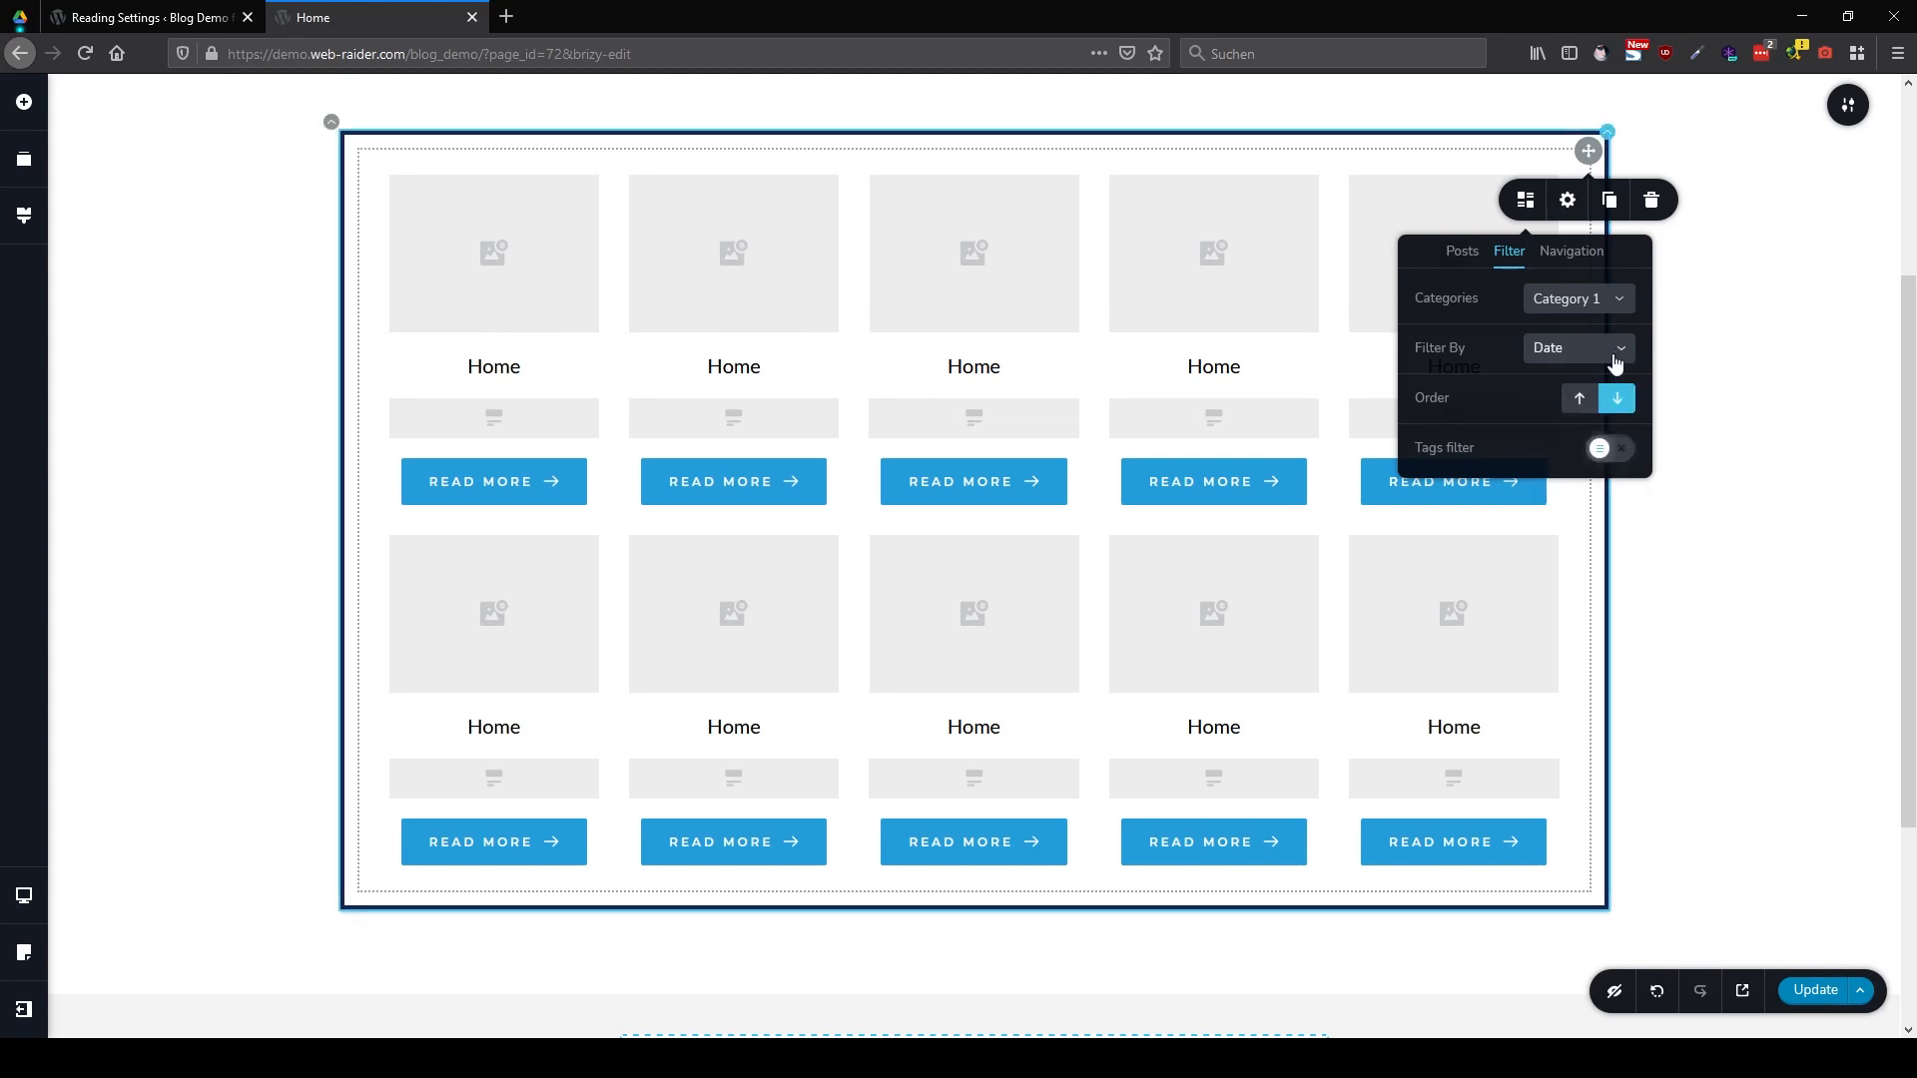
Reduce the Posts element's layout to 1 row and 3 columns
click(1462, 262)
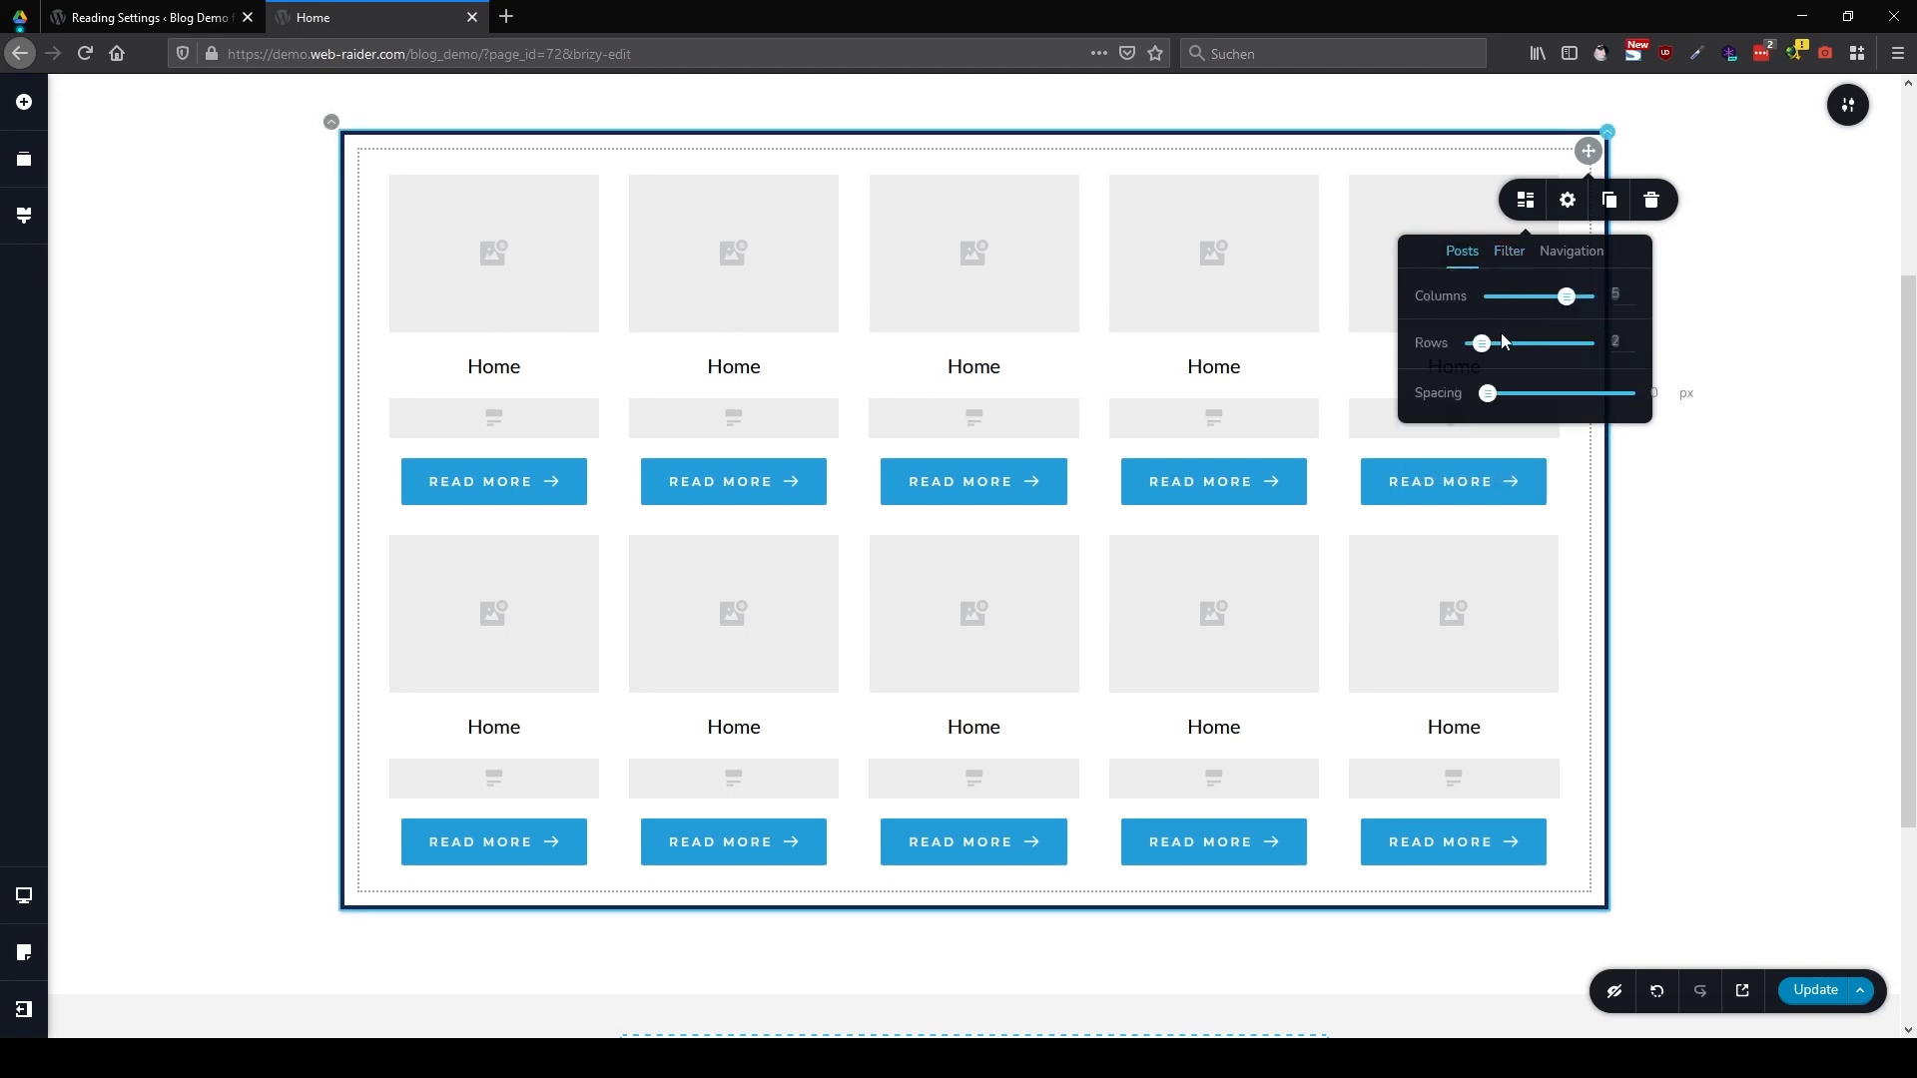
drag(1481, 345, 1436, 337)
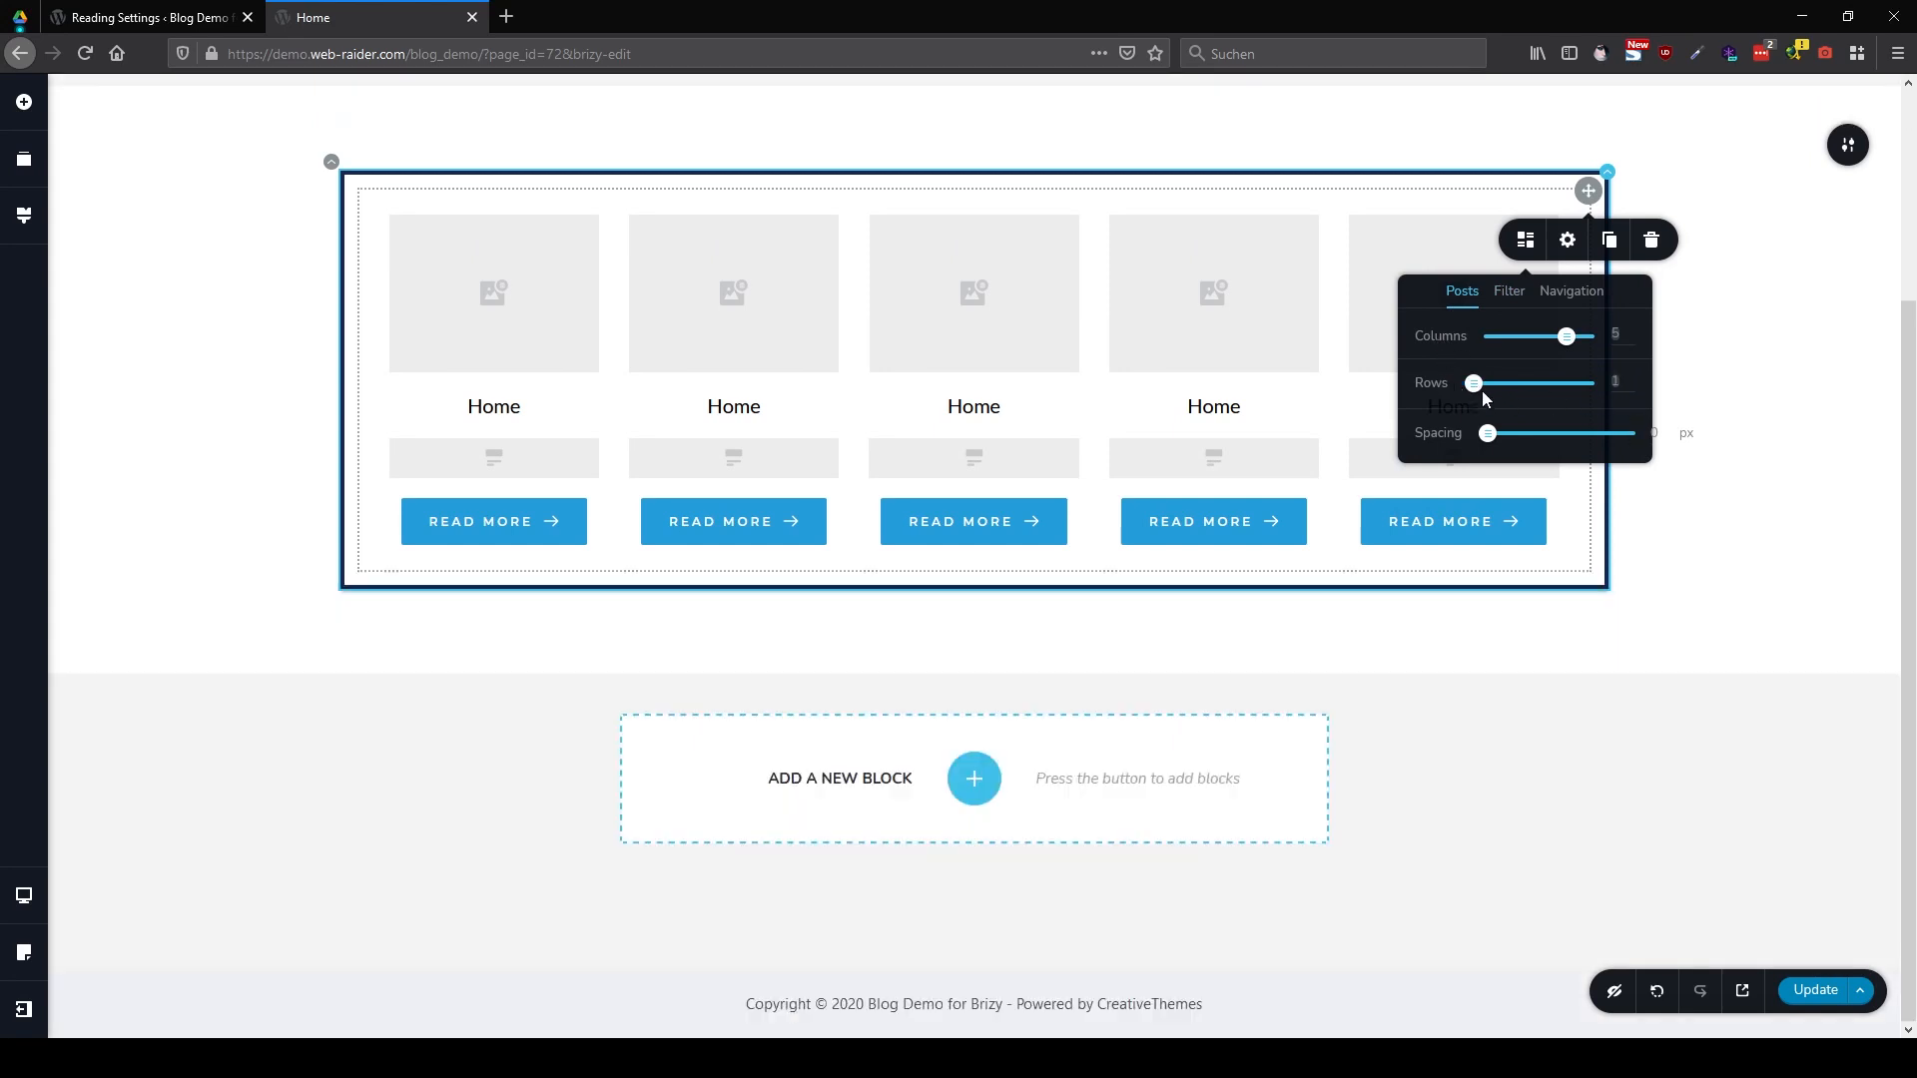
drag(1566, 337, 1536, 348)
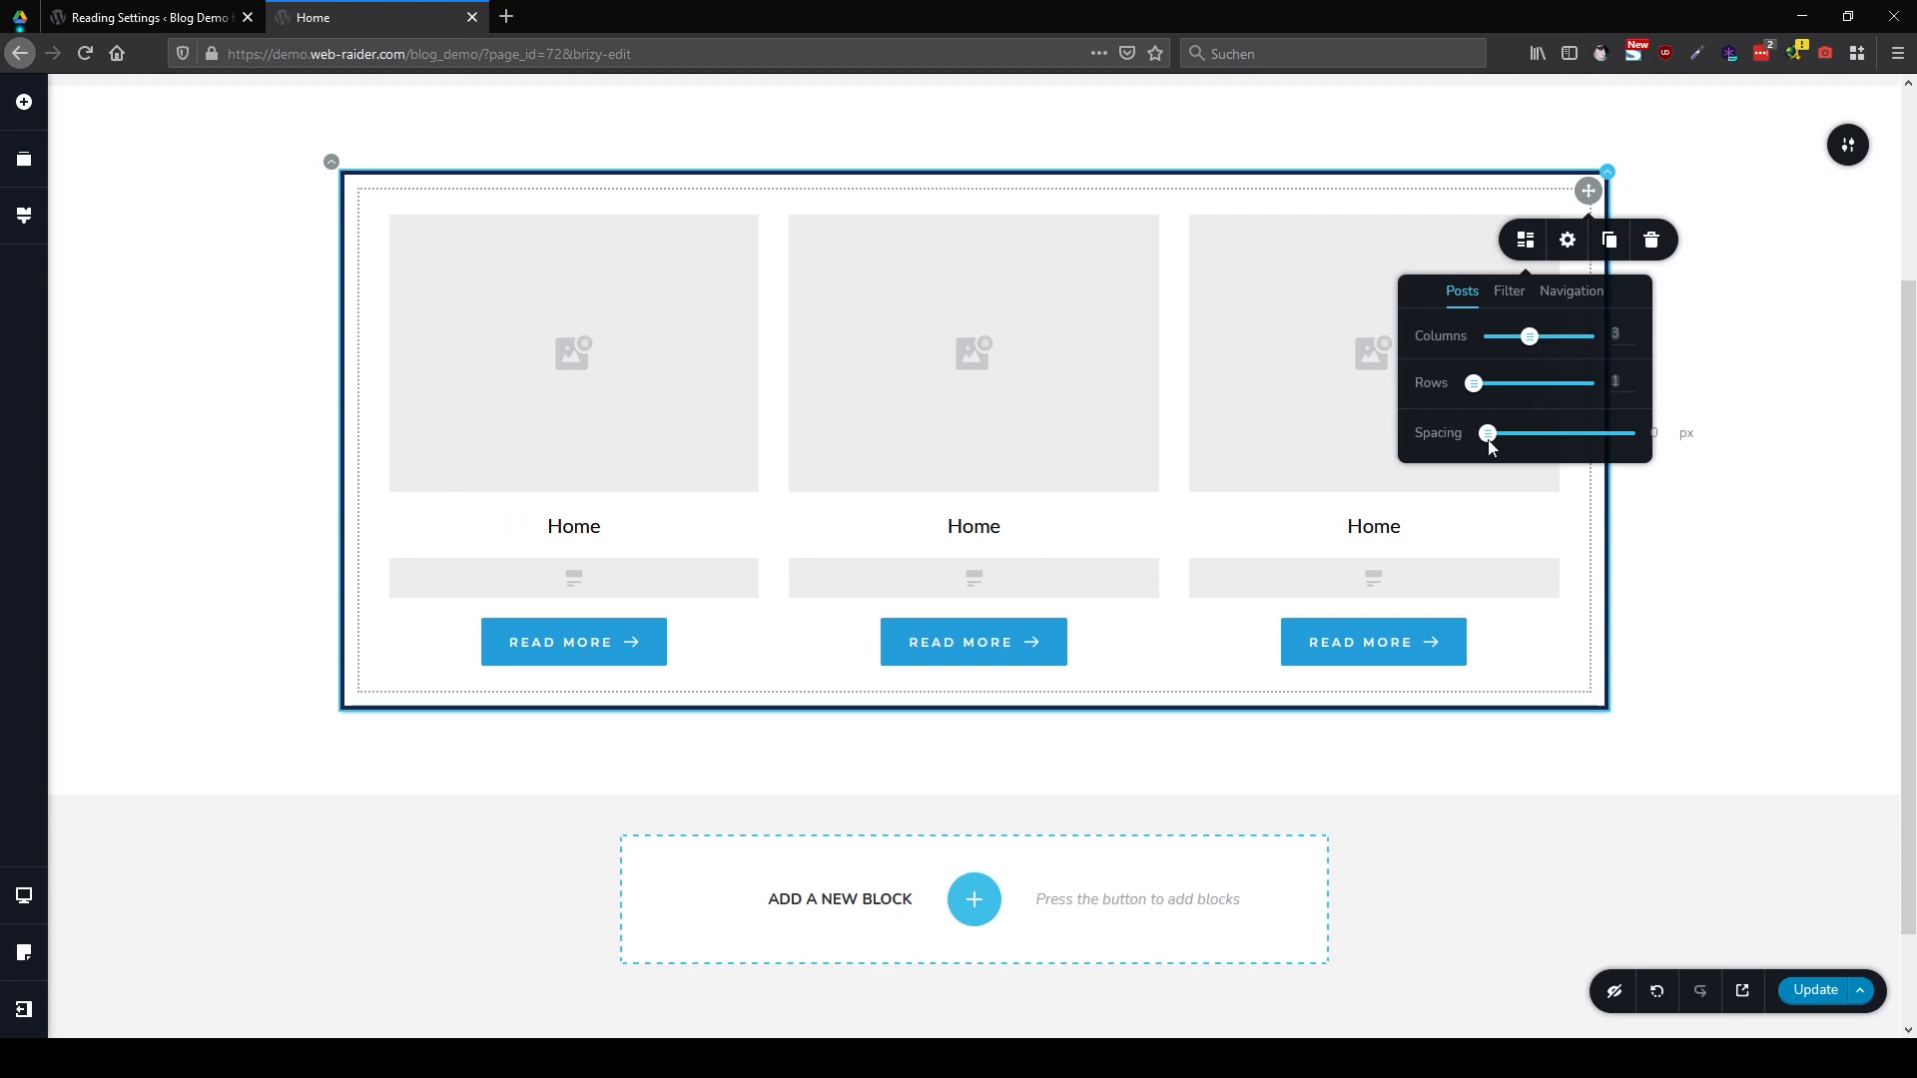
click(1567, 241)
click(1520, 244)
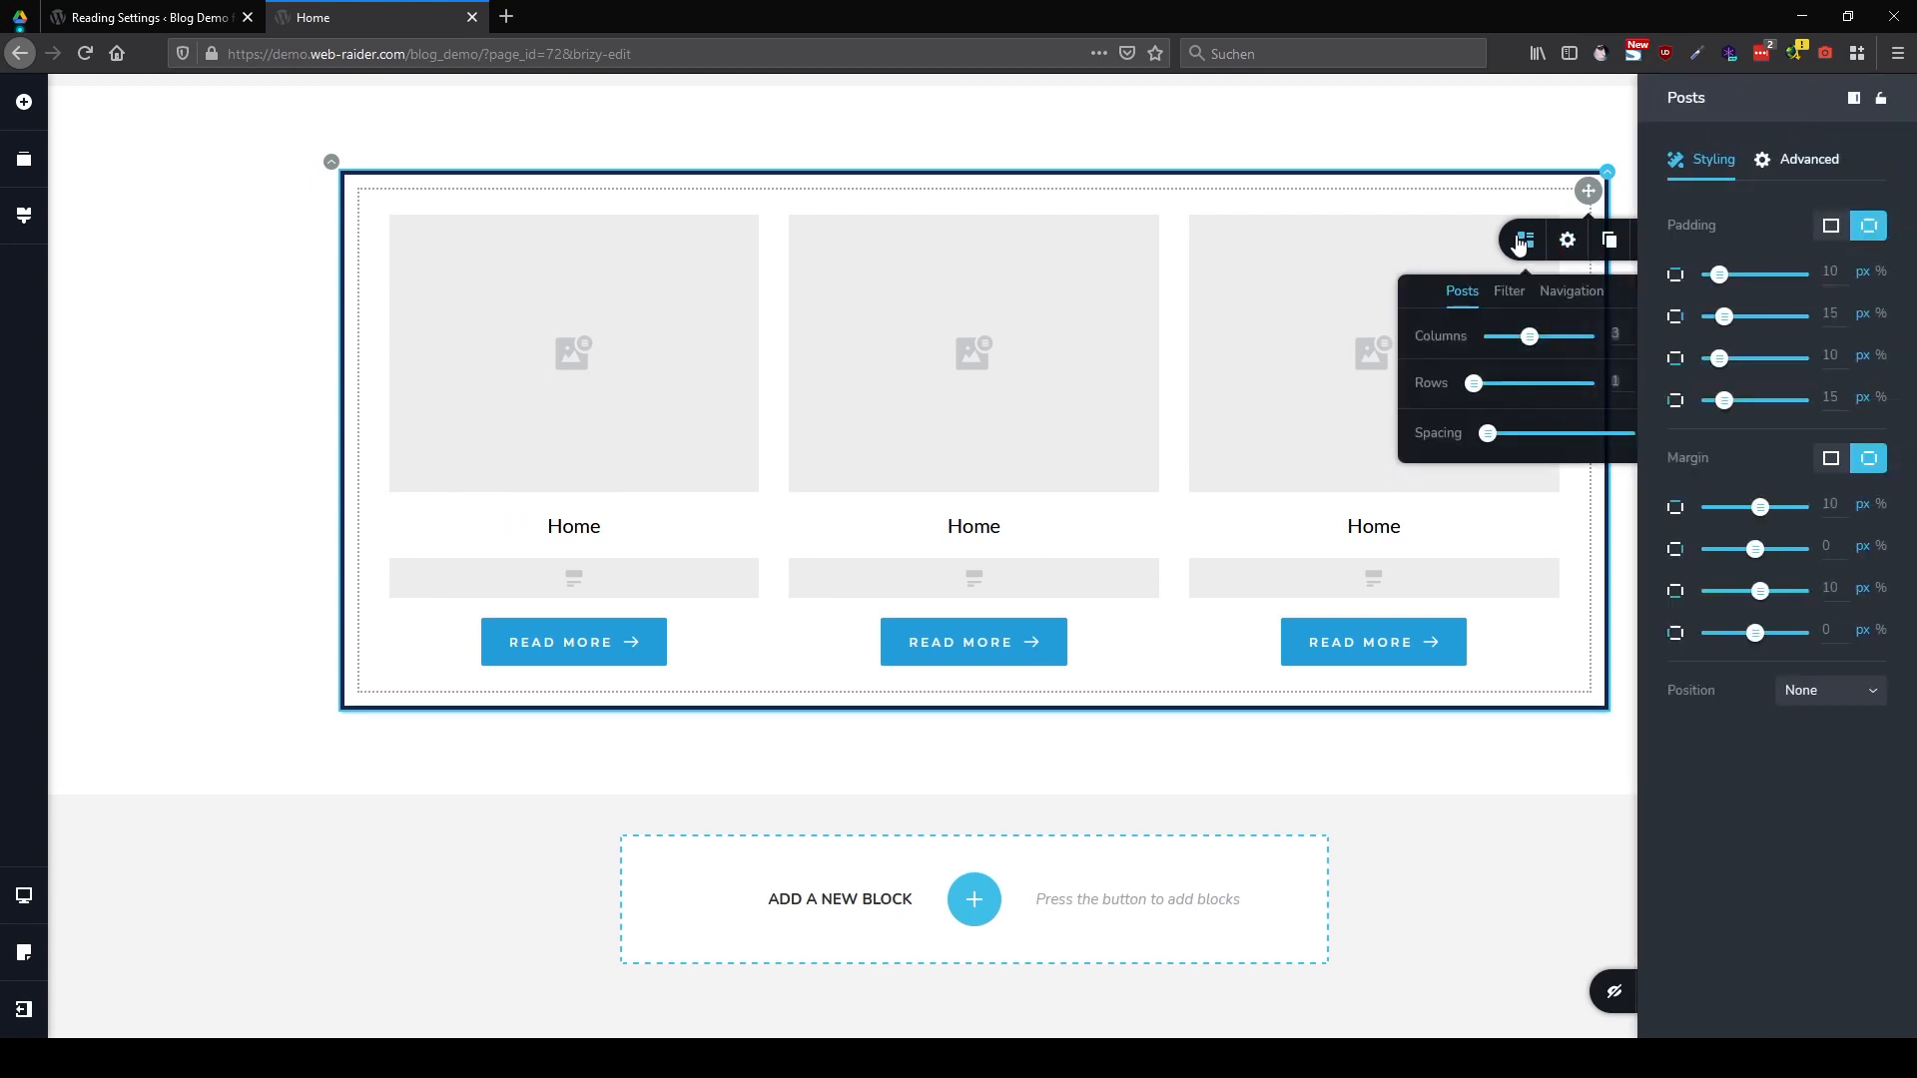
click(1569, 290)
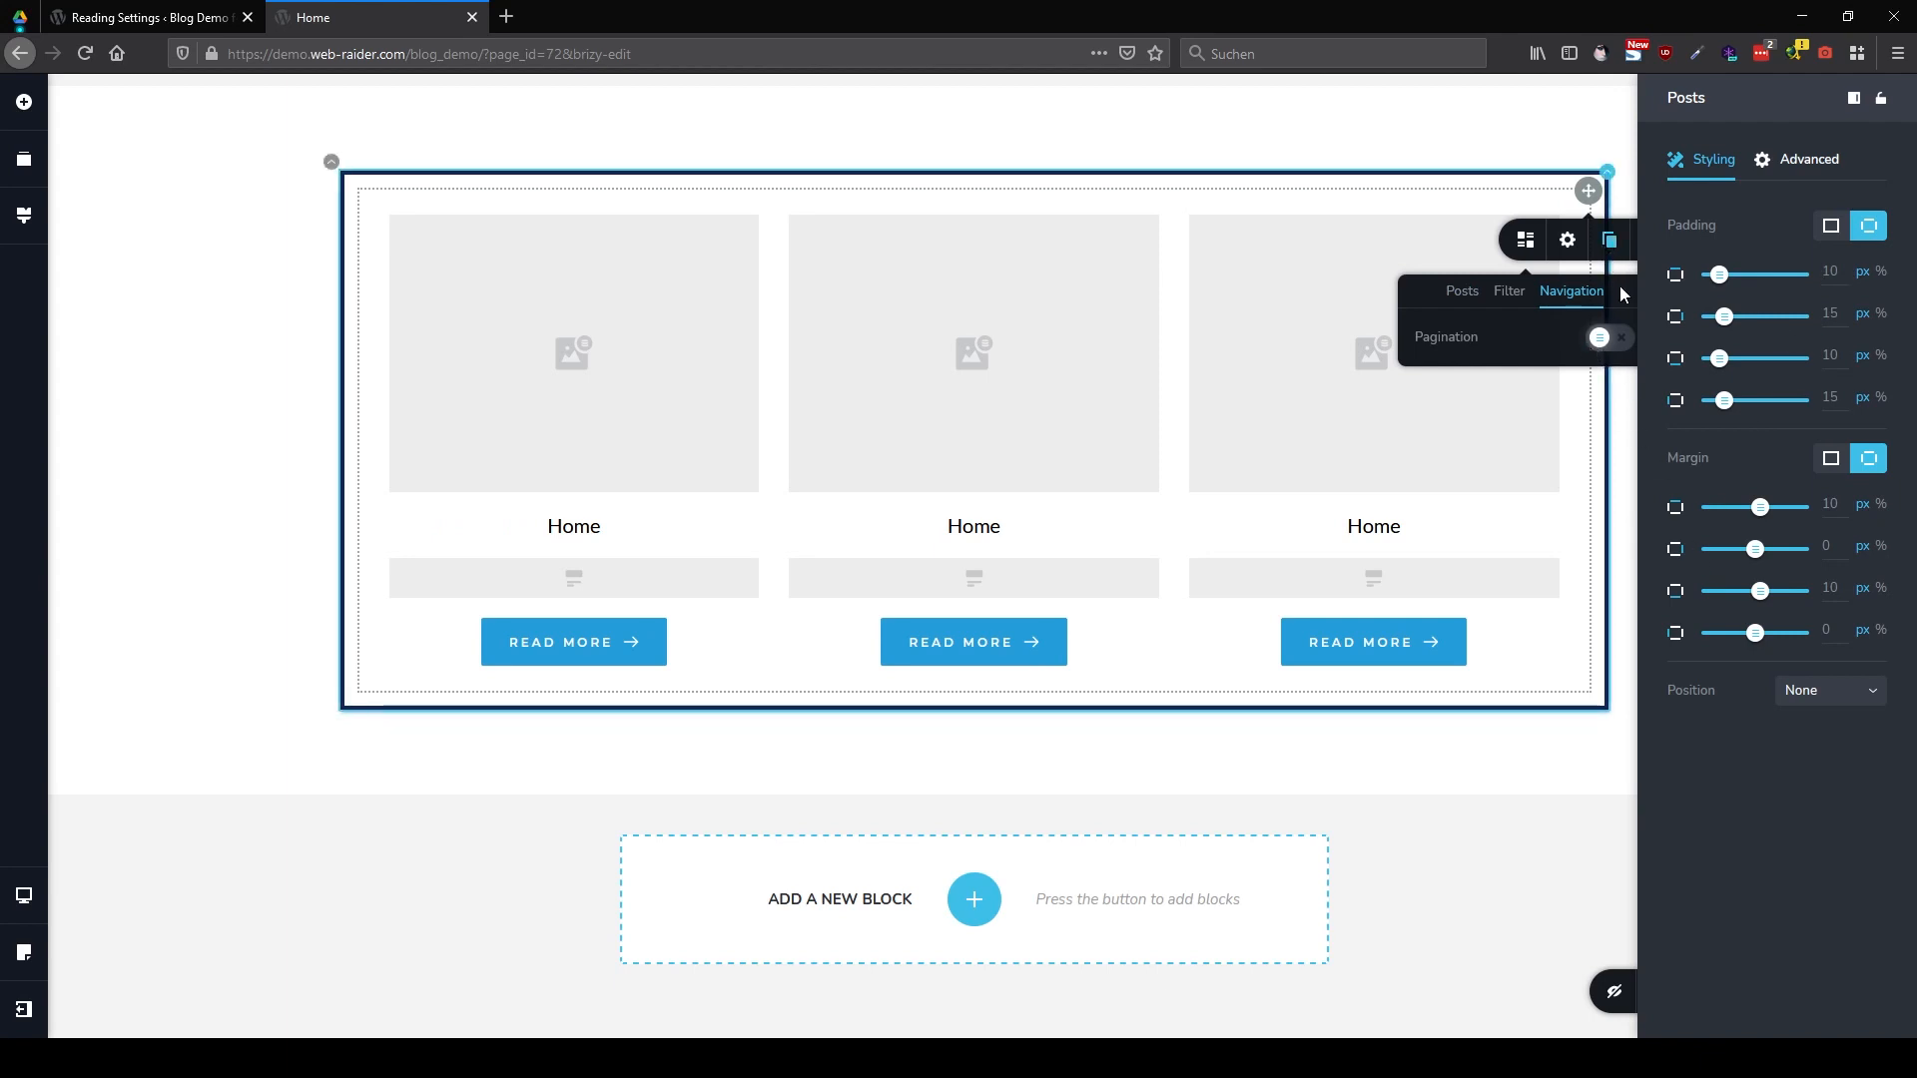
click(1636, 570)
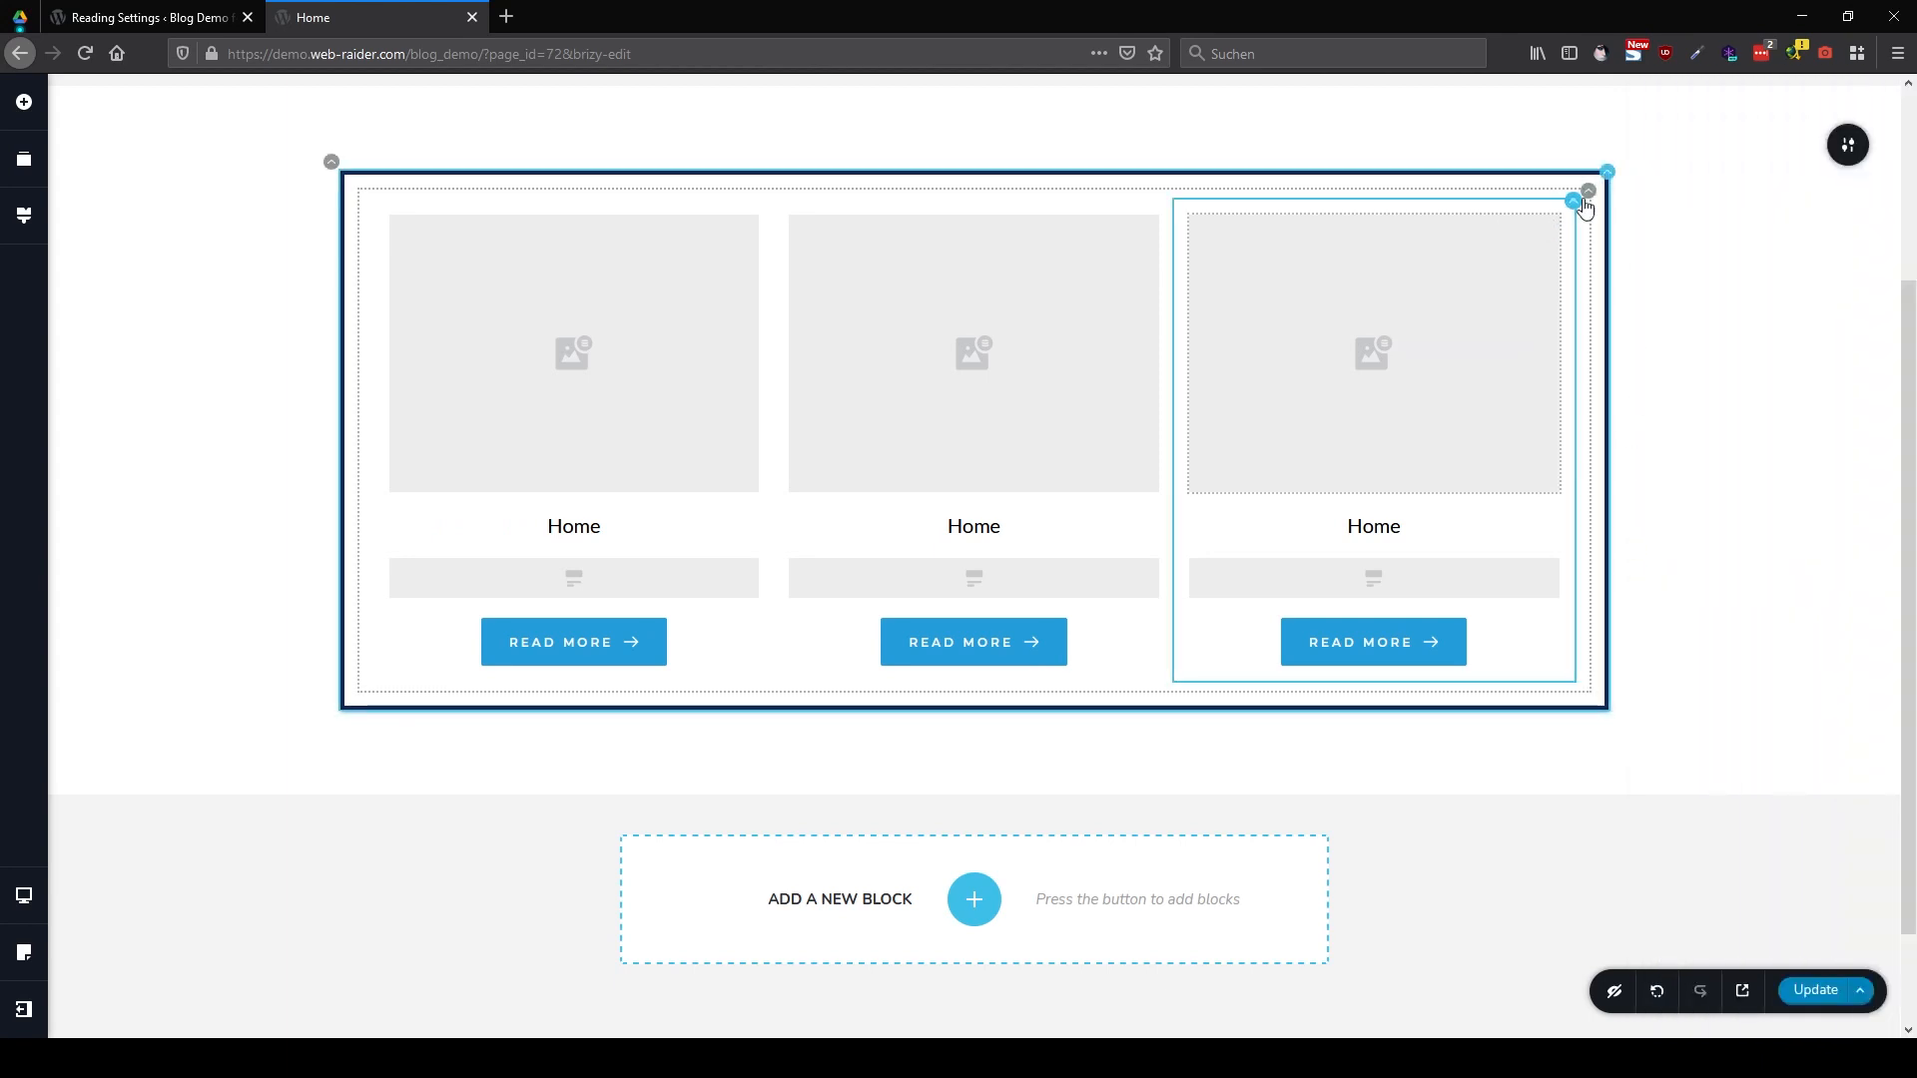
click(1591, 196)
click(1567, 237)
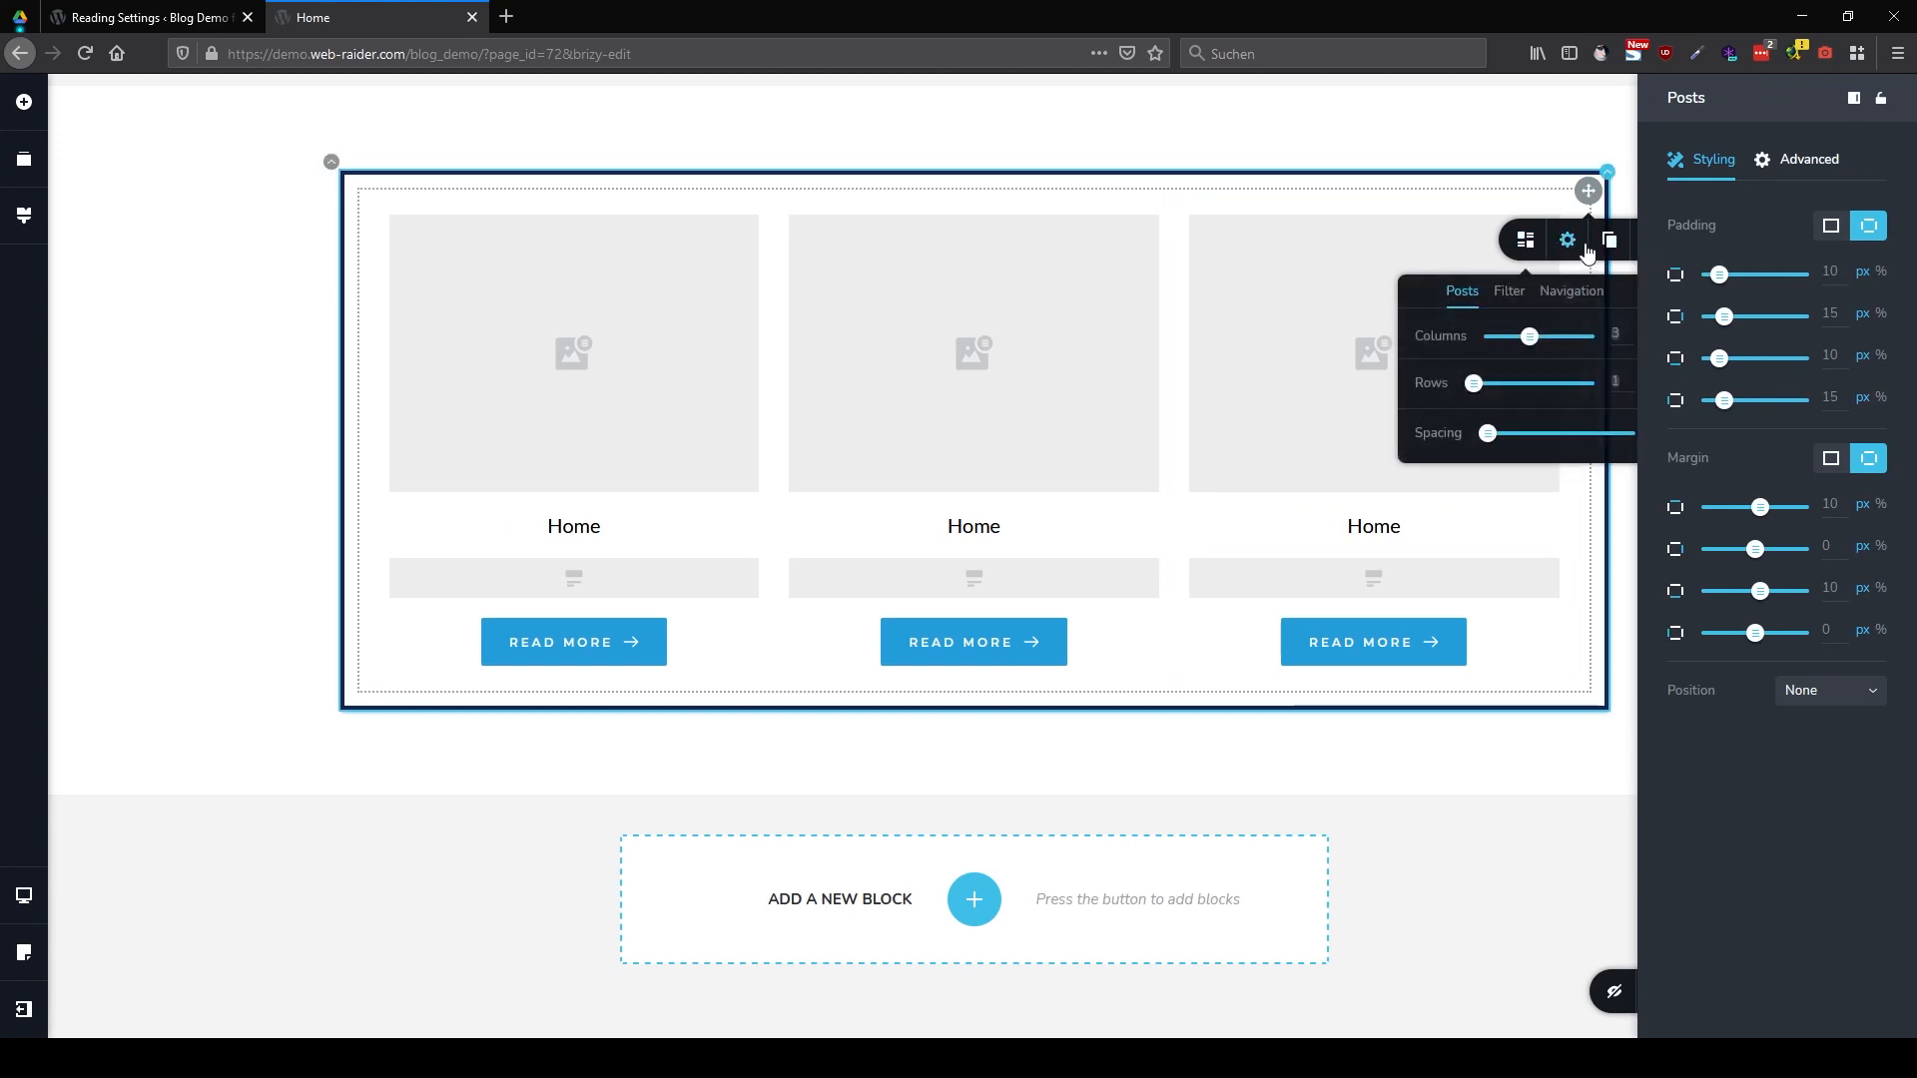
click(1623, 200)
Turn on pagination and the tags filter for the Posts element
click(1588, 193)
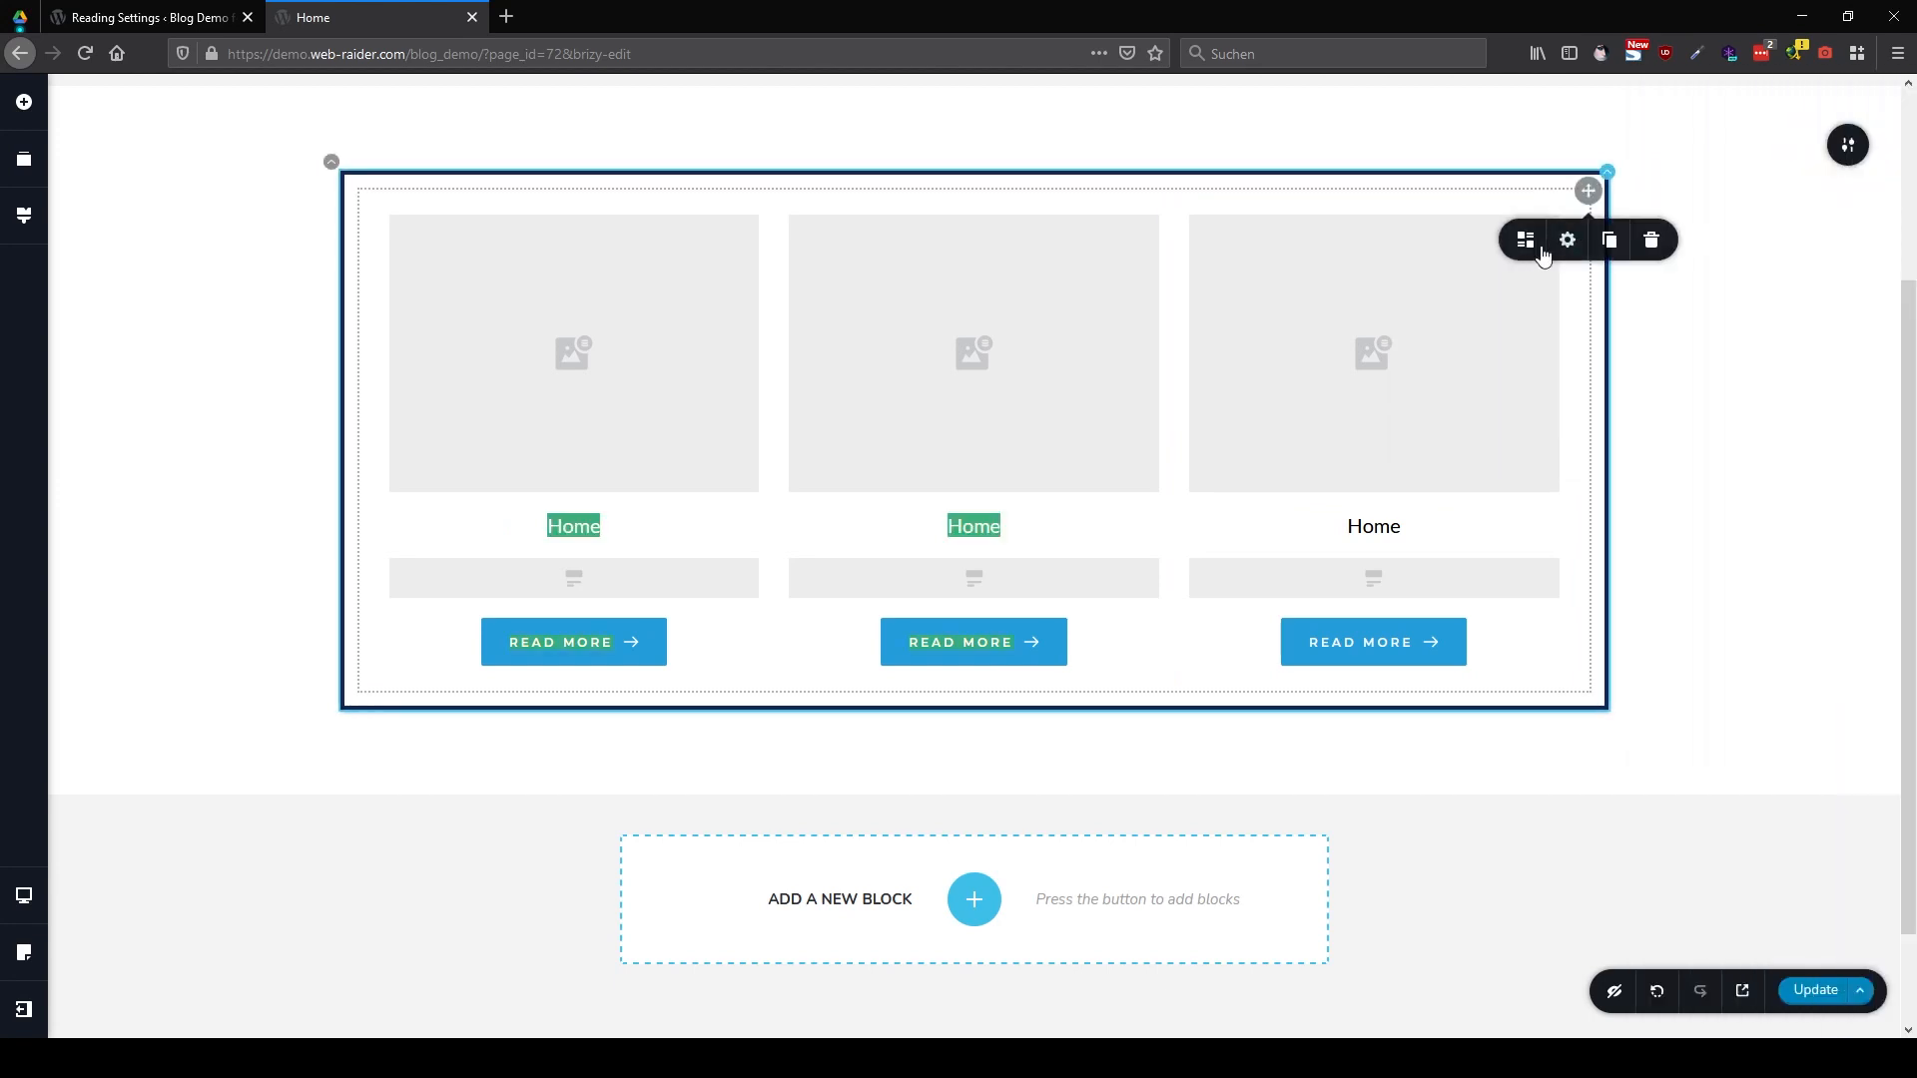
mouse_move(1517, 258)
click(1572, 291)
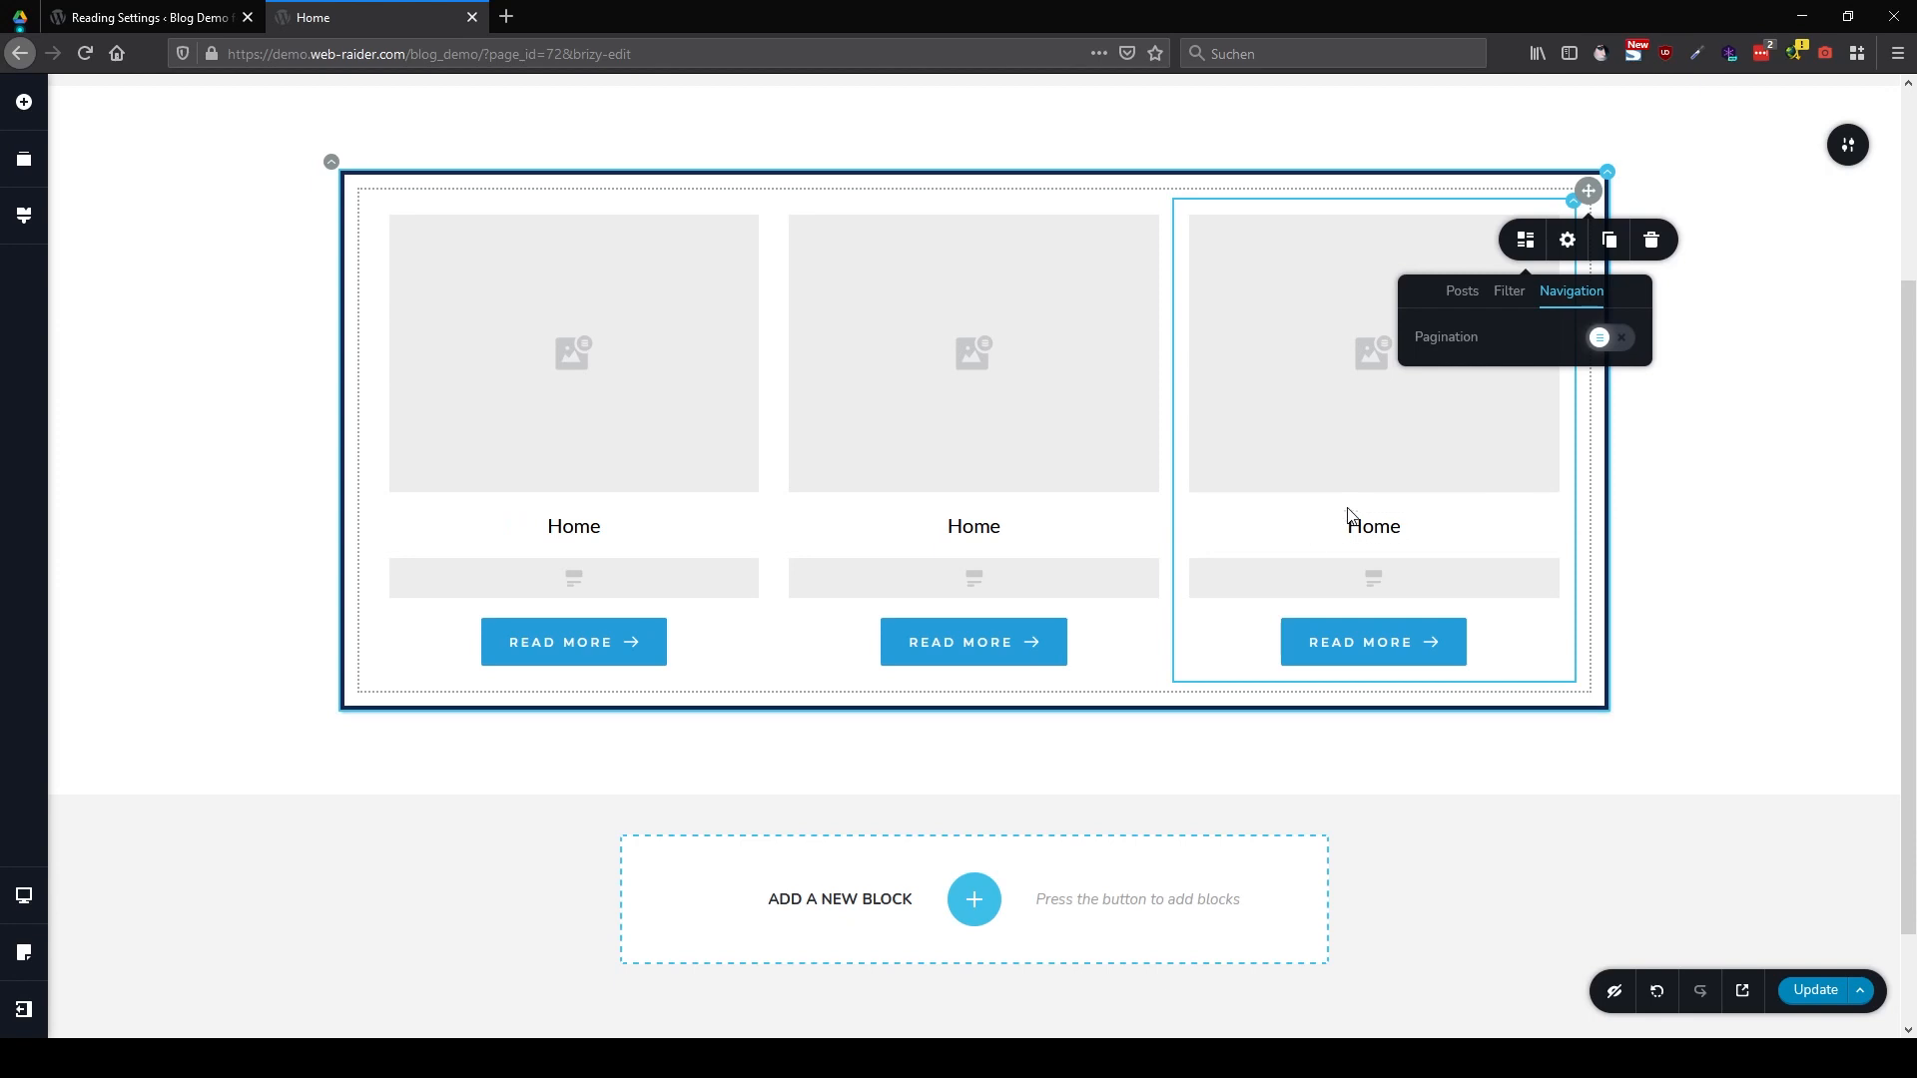
click(1613, 337)
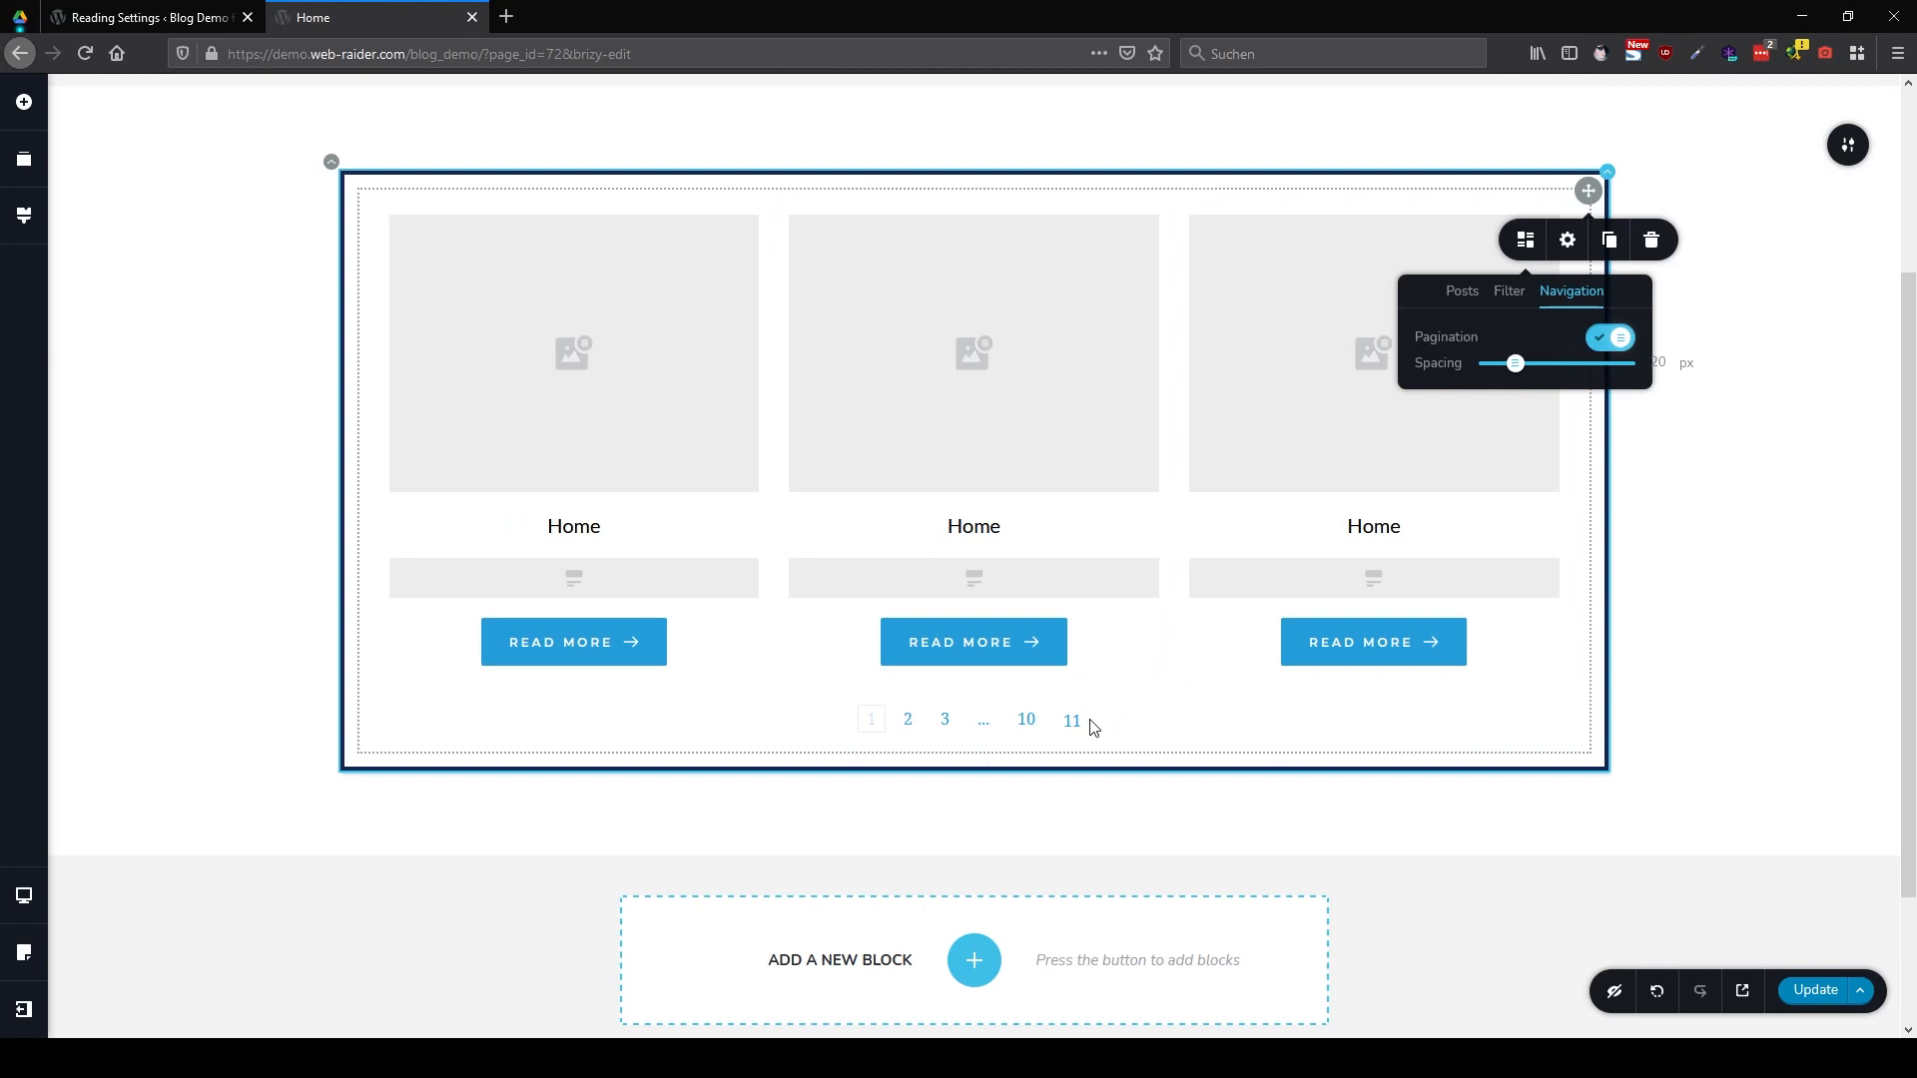
click(1510, 291)
click(1598, 488)
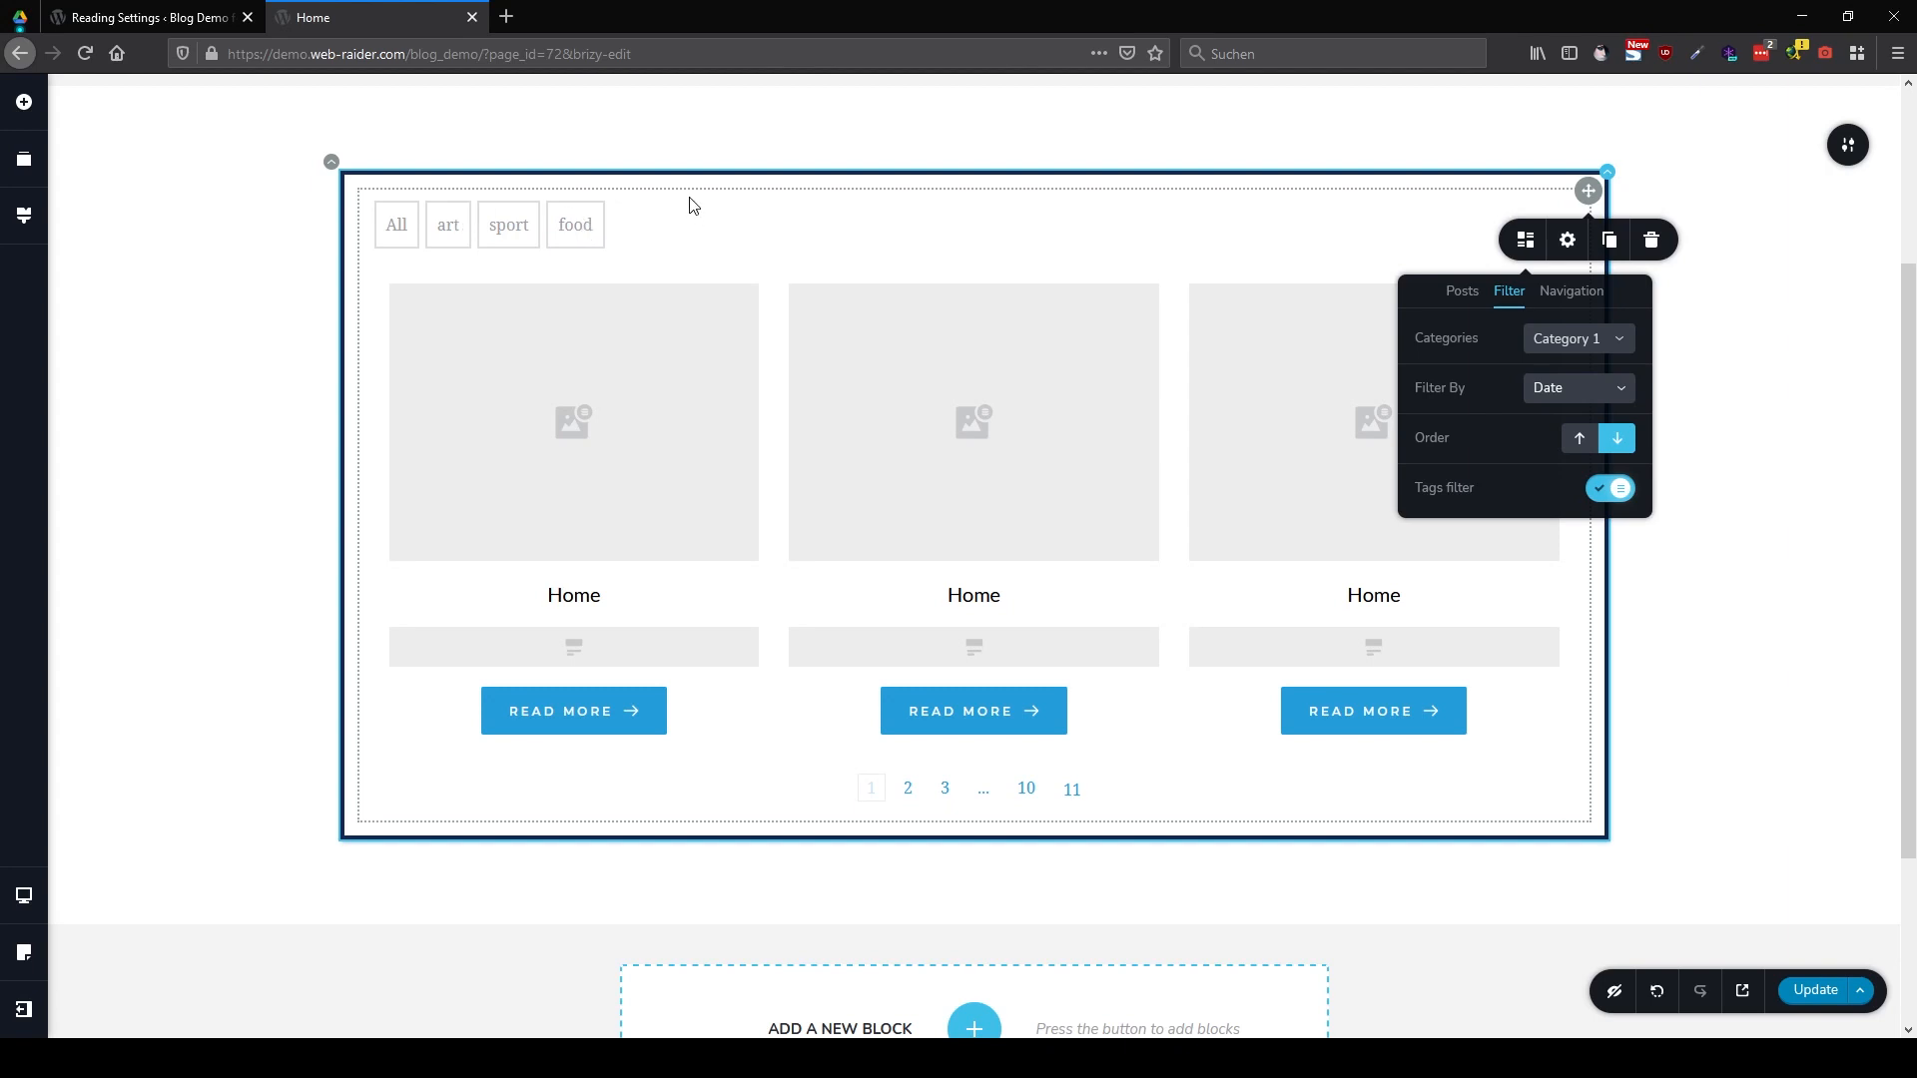
Check which tags are assigned to the blog posts in the WordPress list of all posts, and return to the Home page editor
click(145, 17)
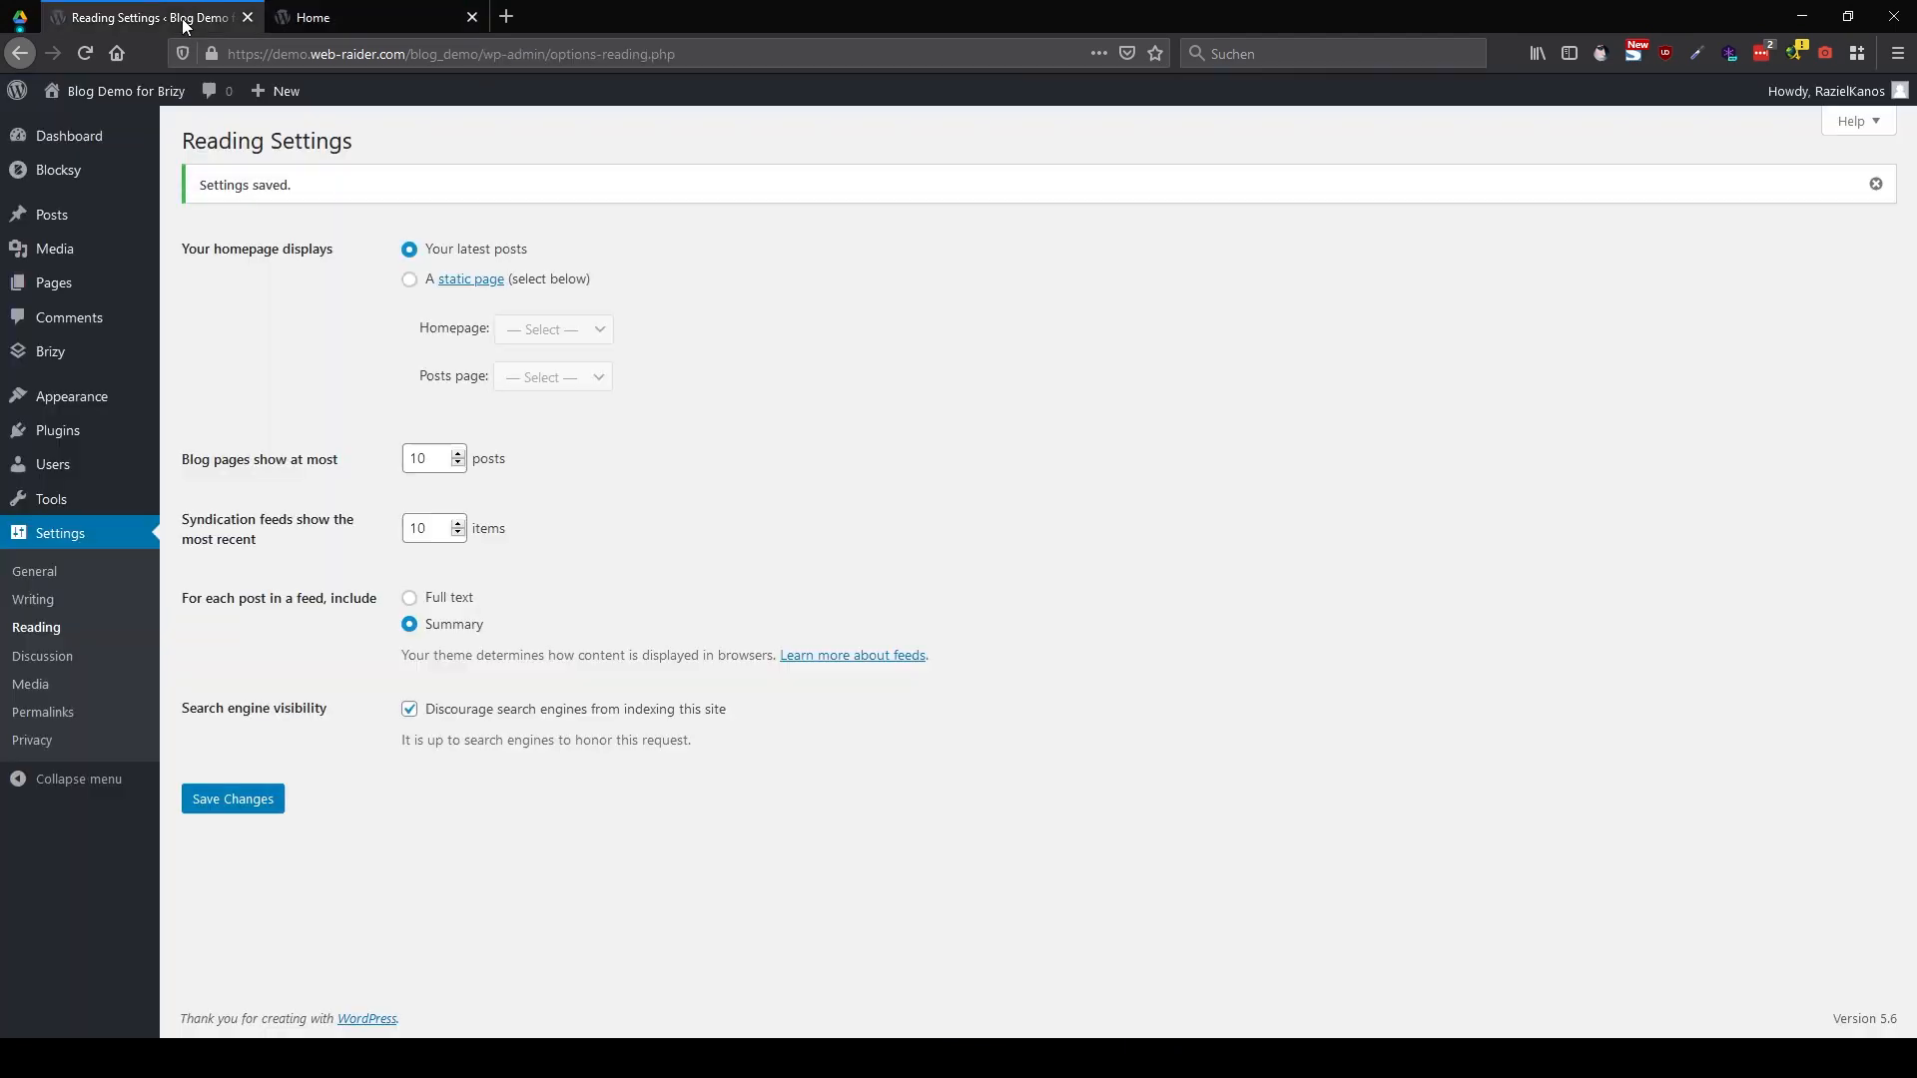
mouse_move(73, 213)
click(176, 222)
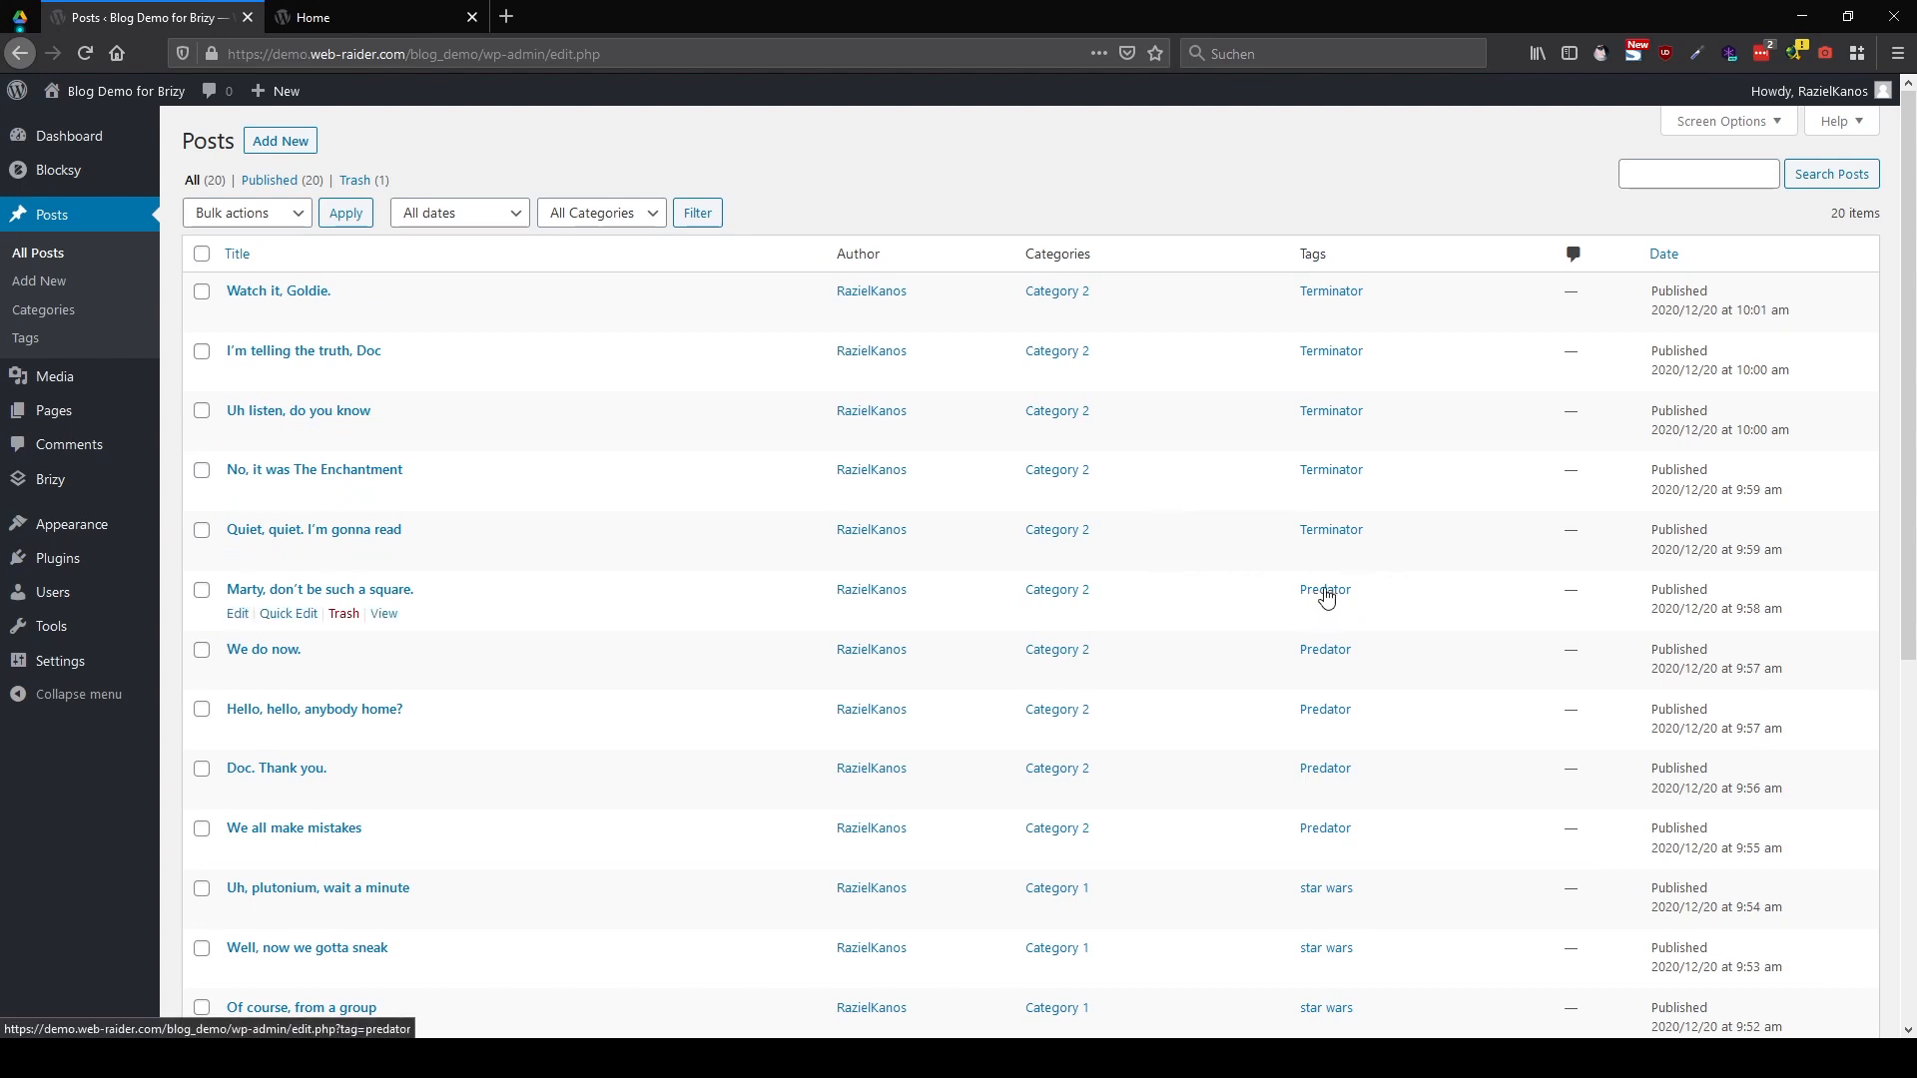
click(395, 20)
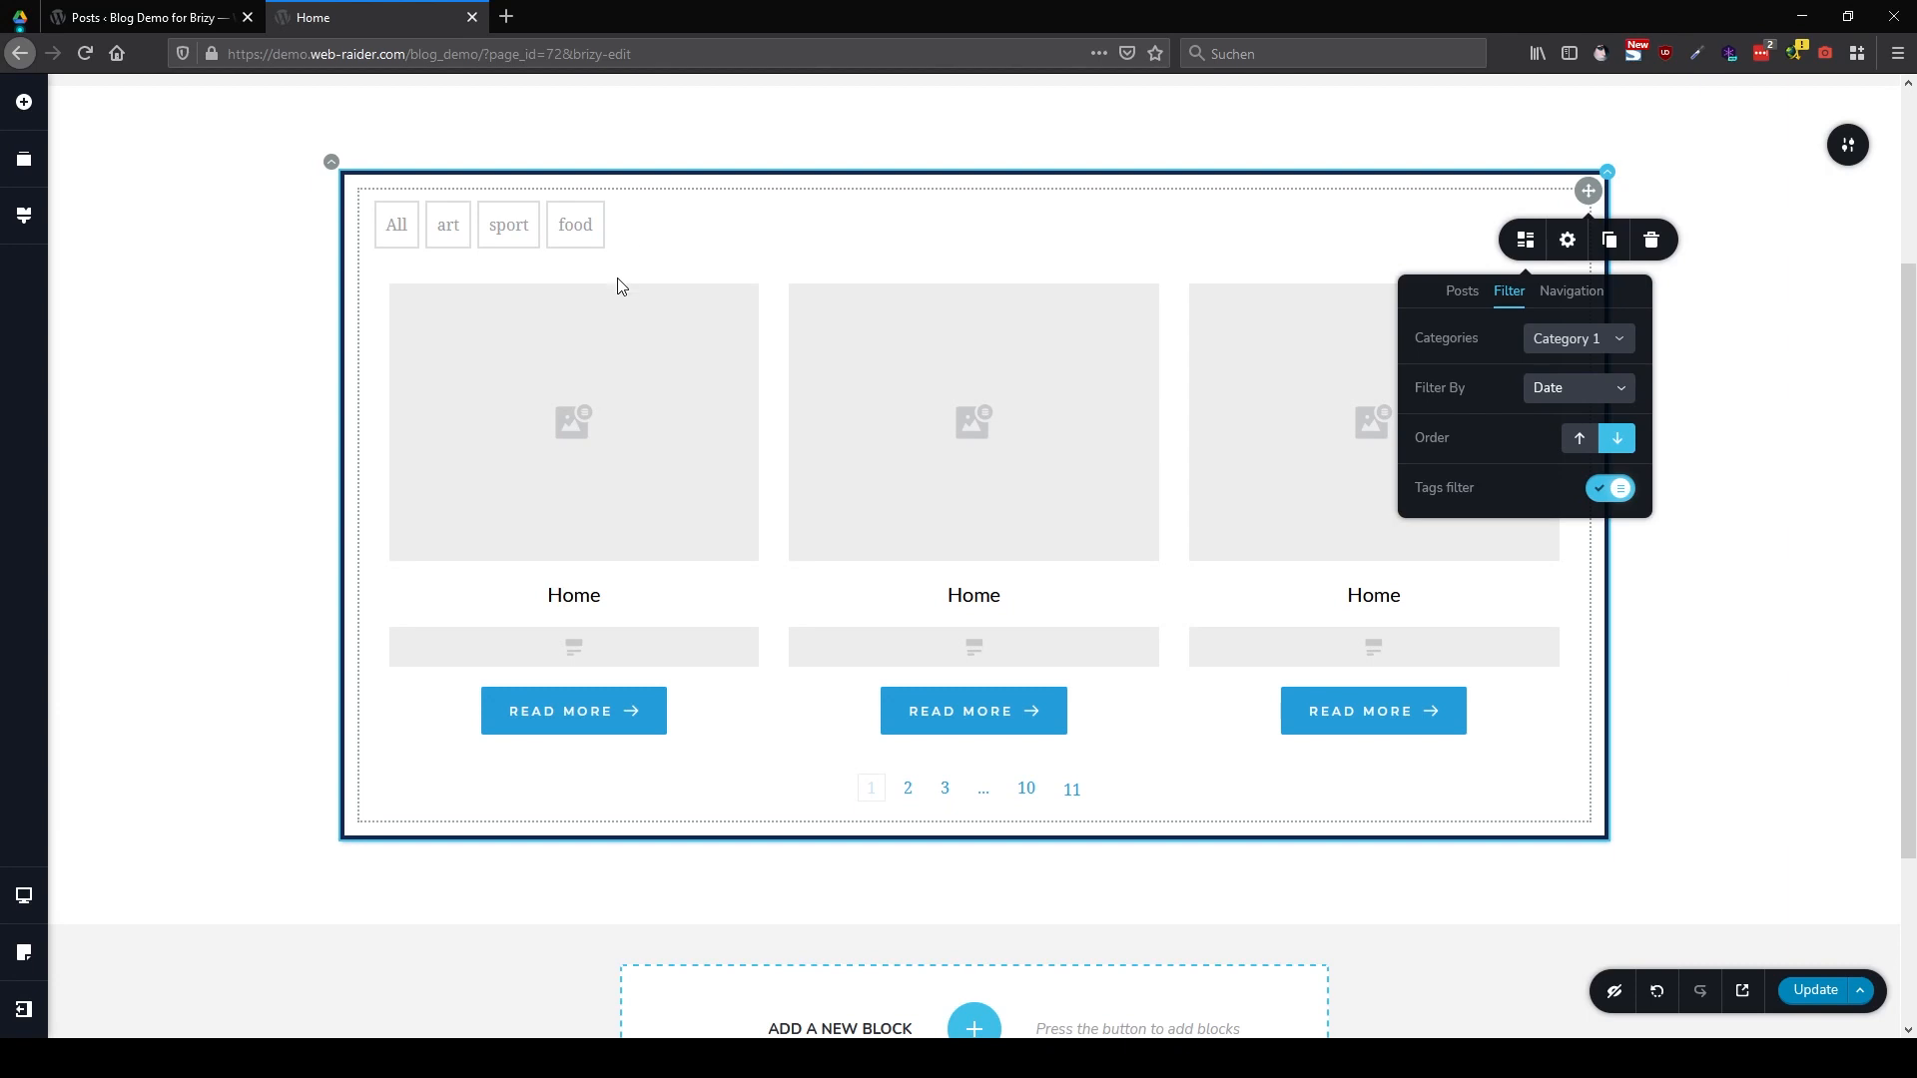
Give the individual post cards a dark navy #142850 border with size 2
click(1161, 288)
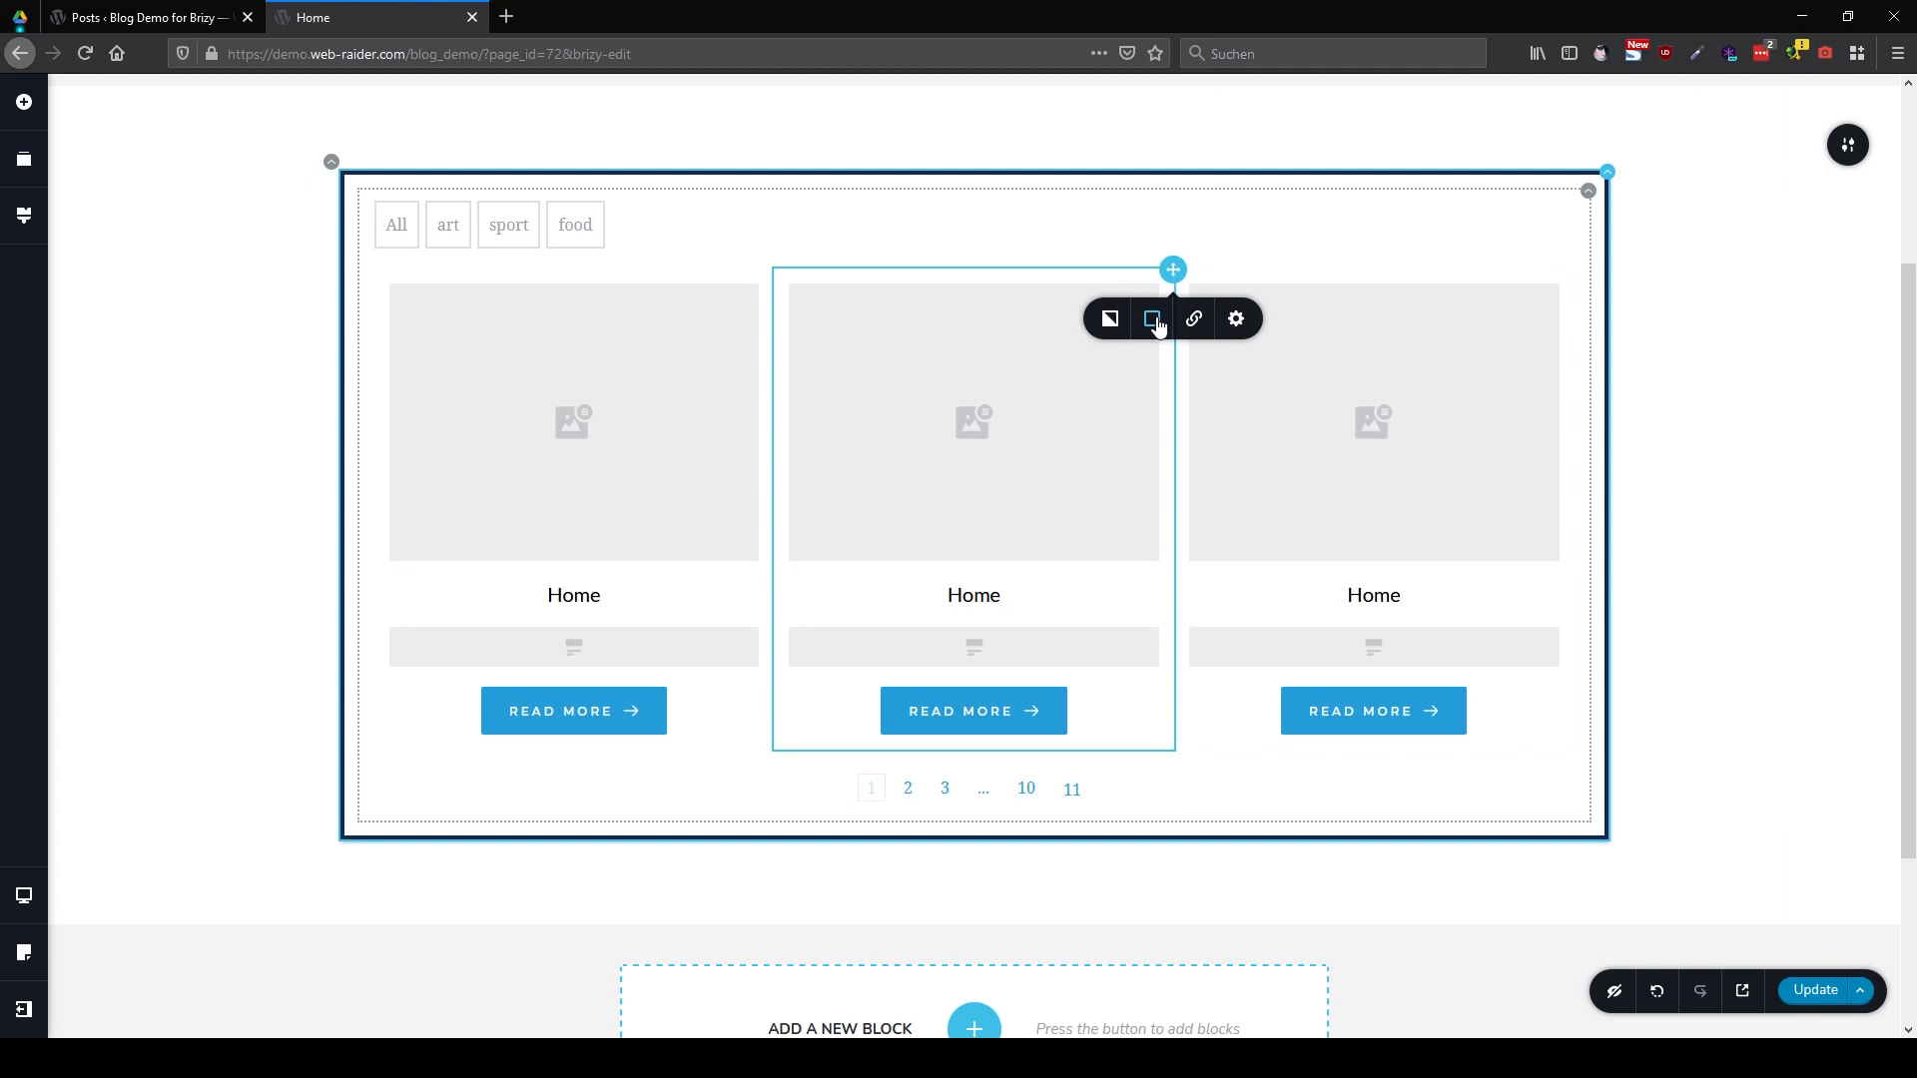
click(1151, 319)
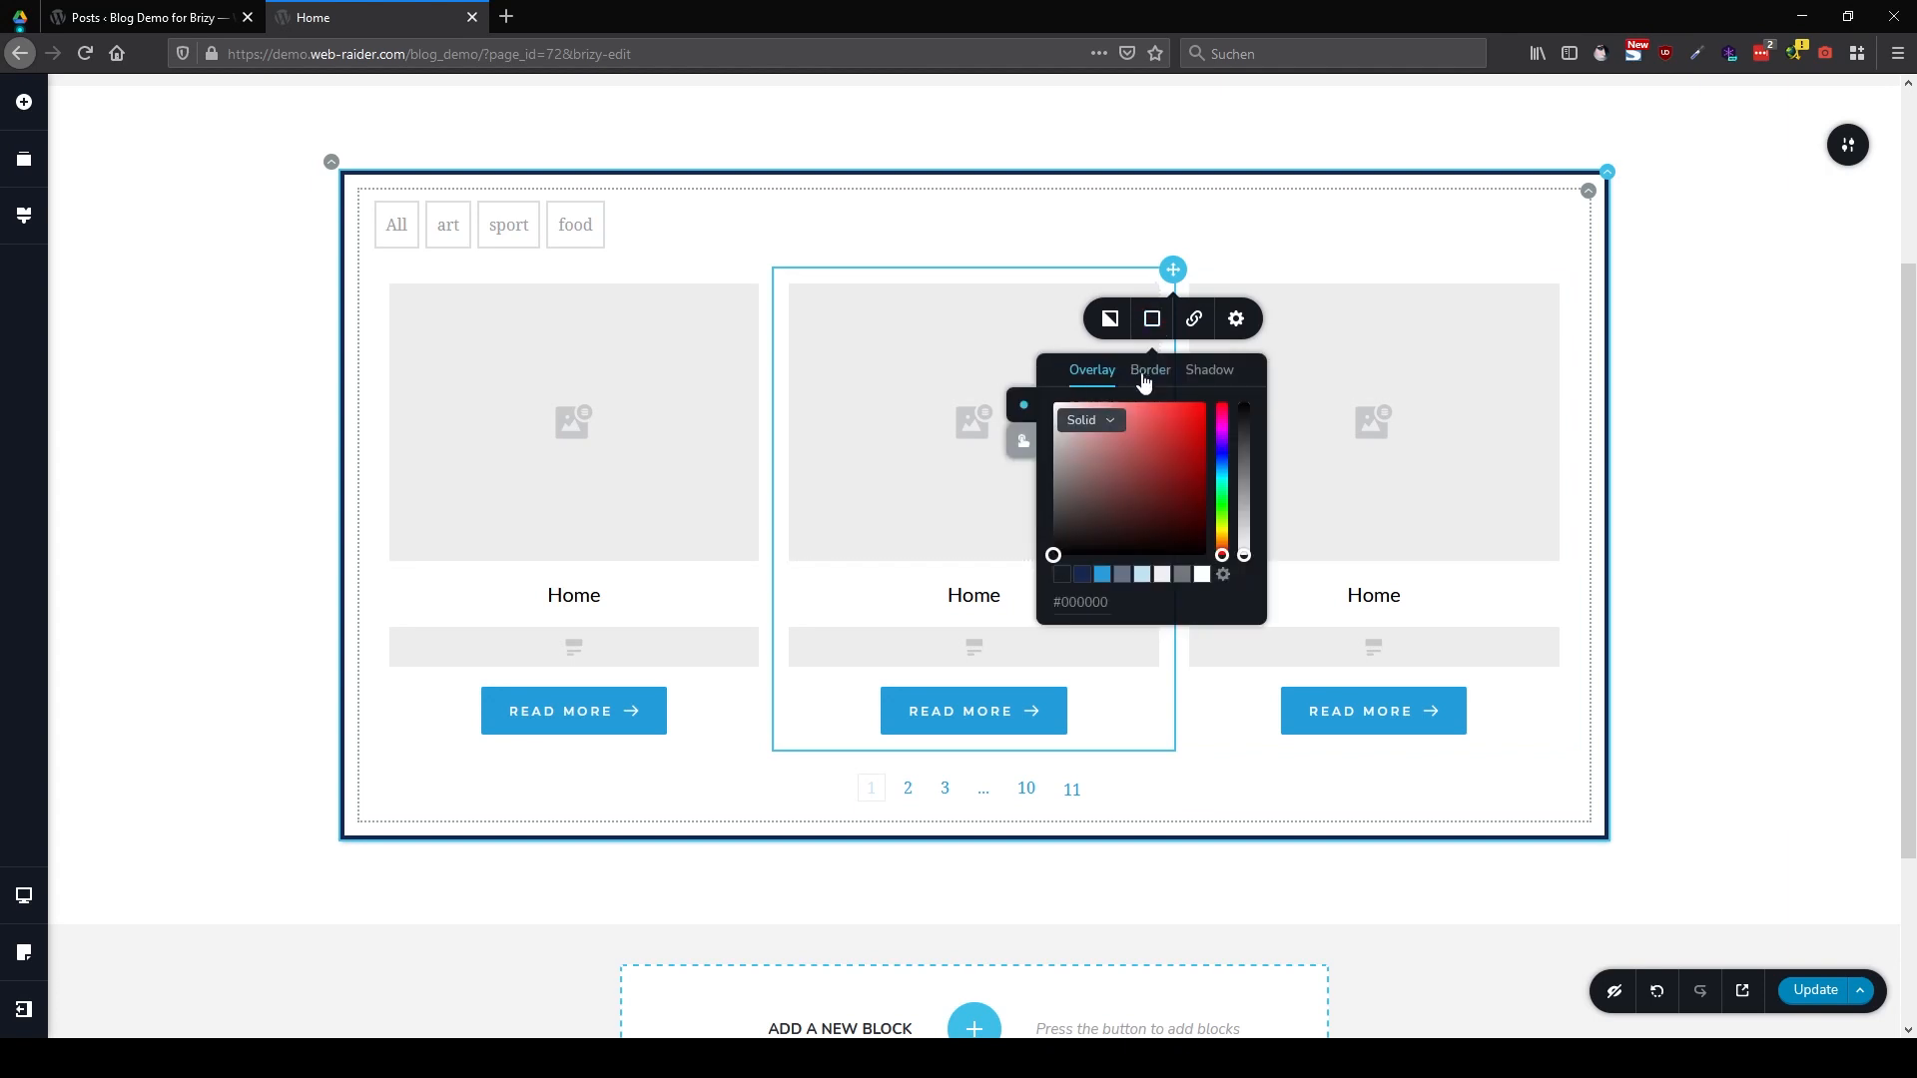
click(1135, 371)
click(1084, 577)
double_click(1230, 603)
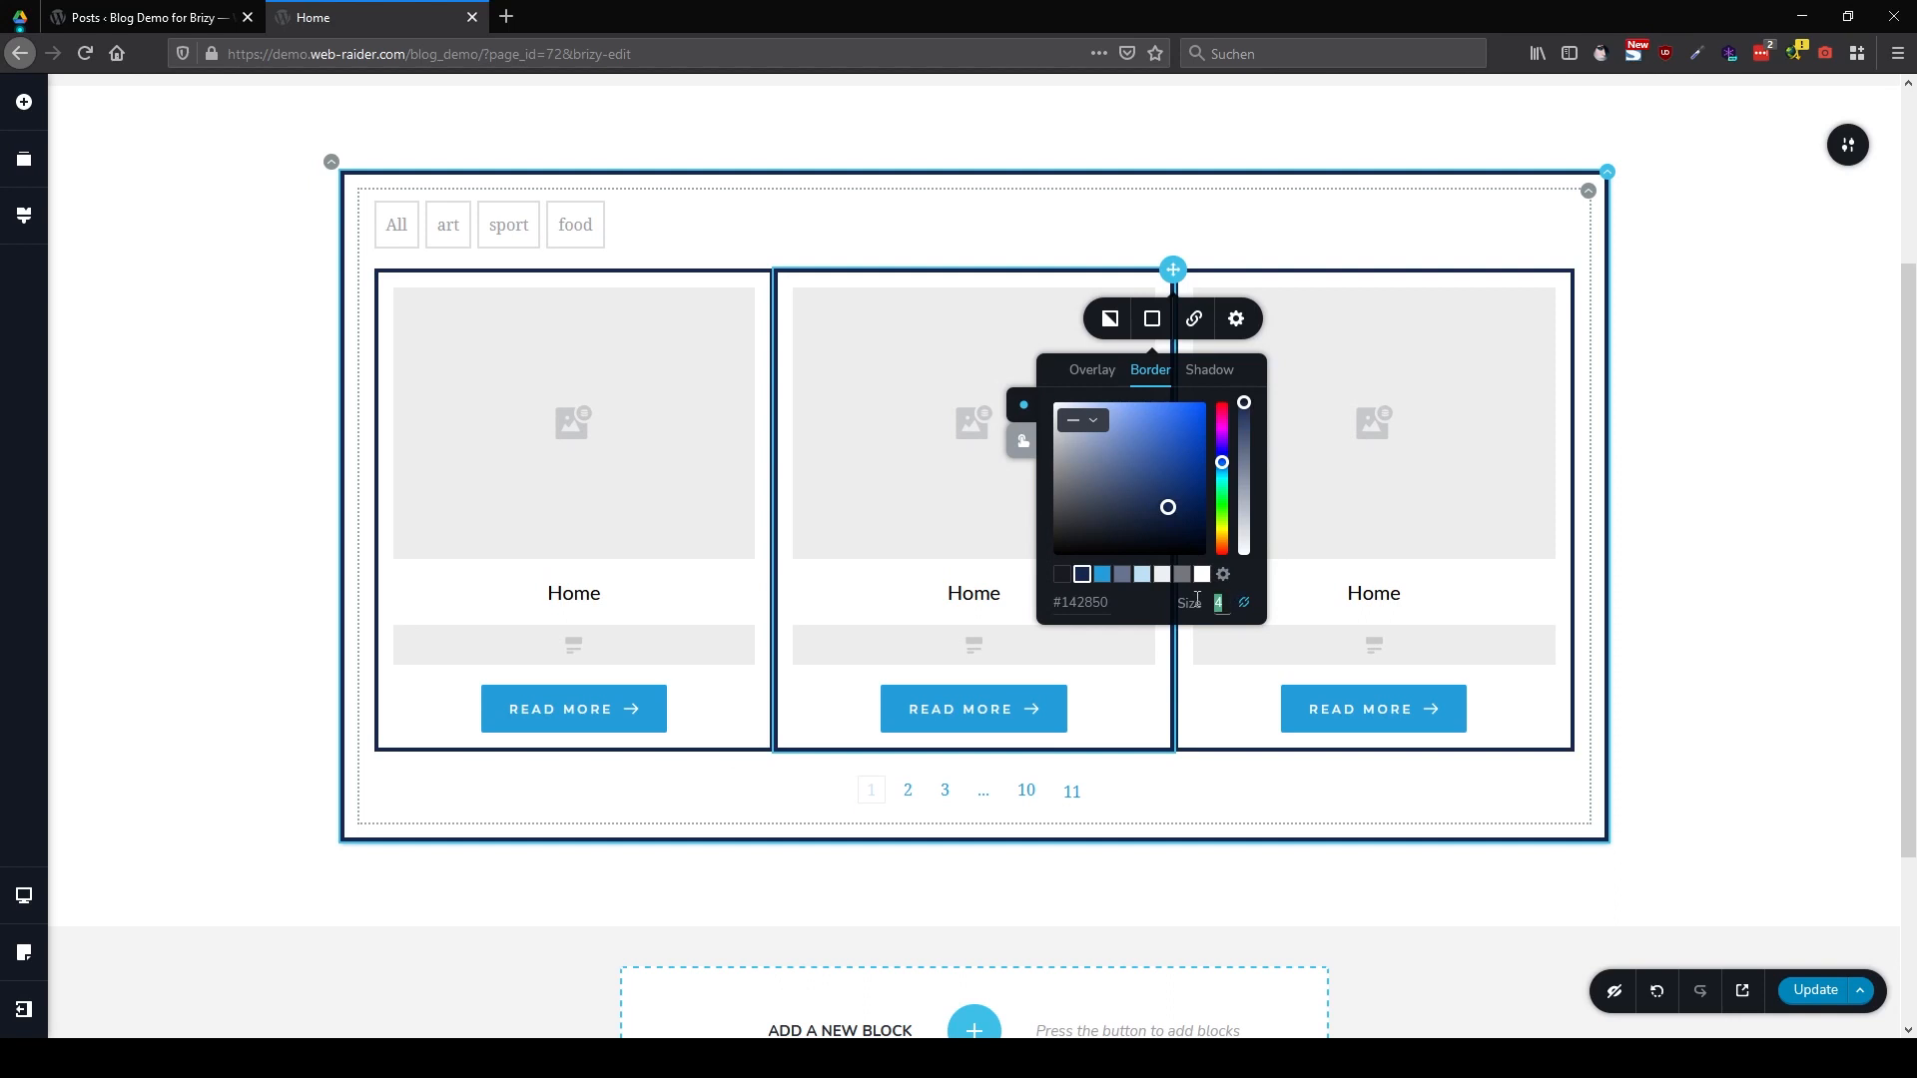
text(2)
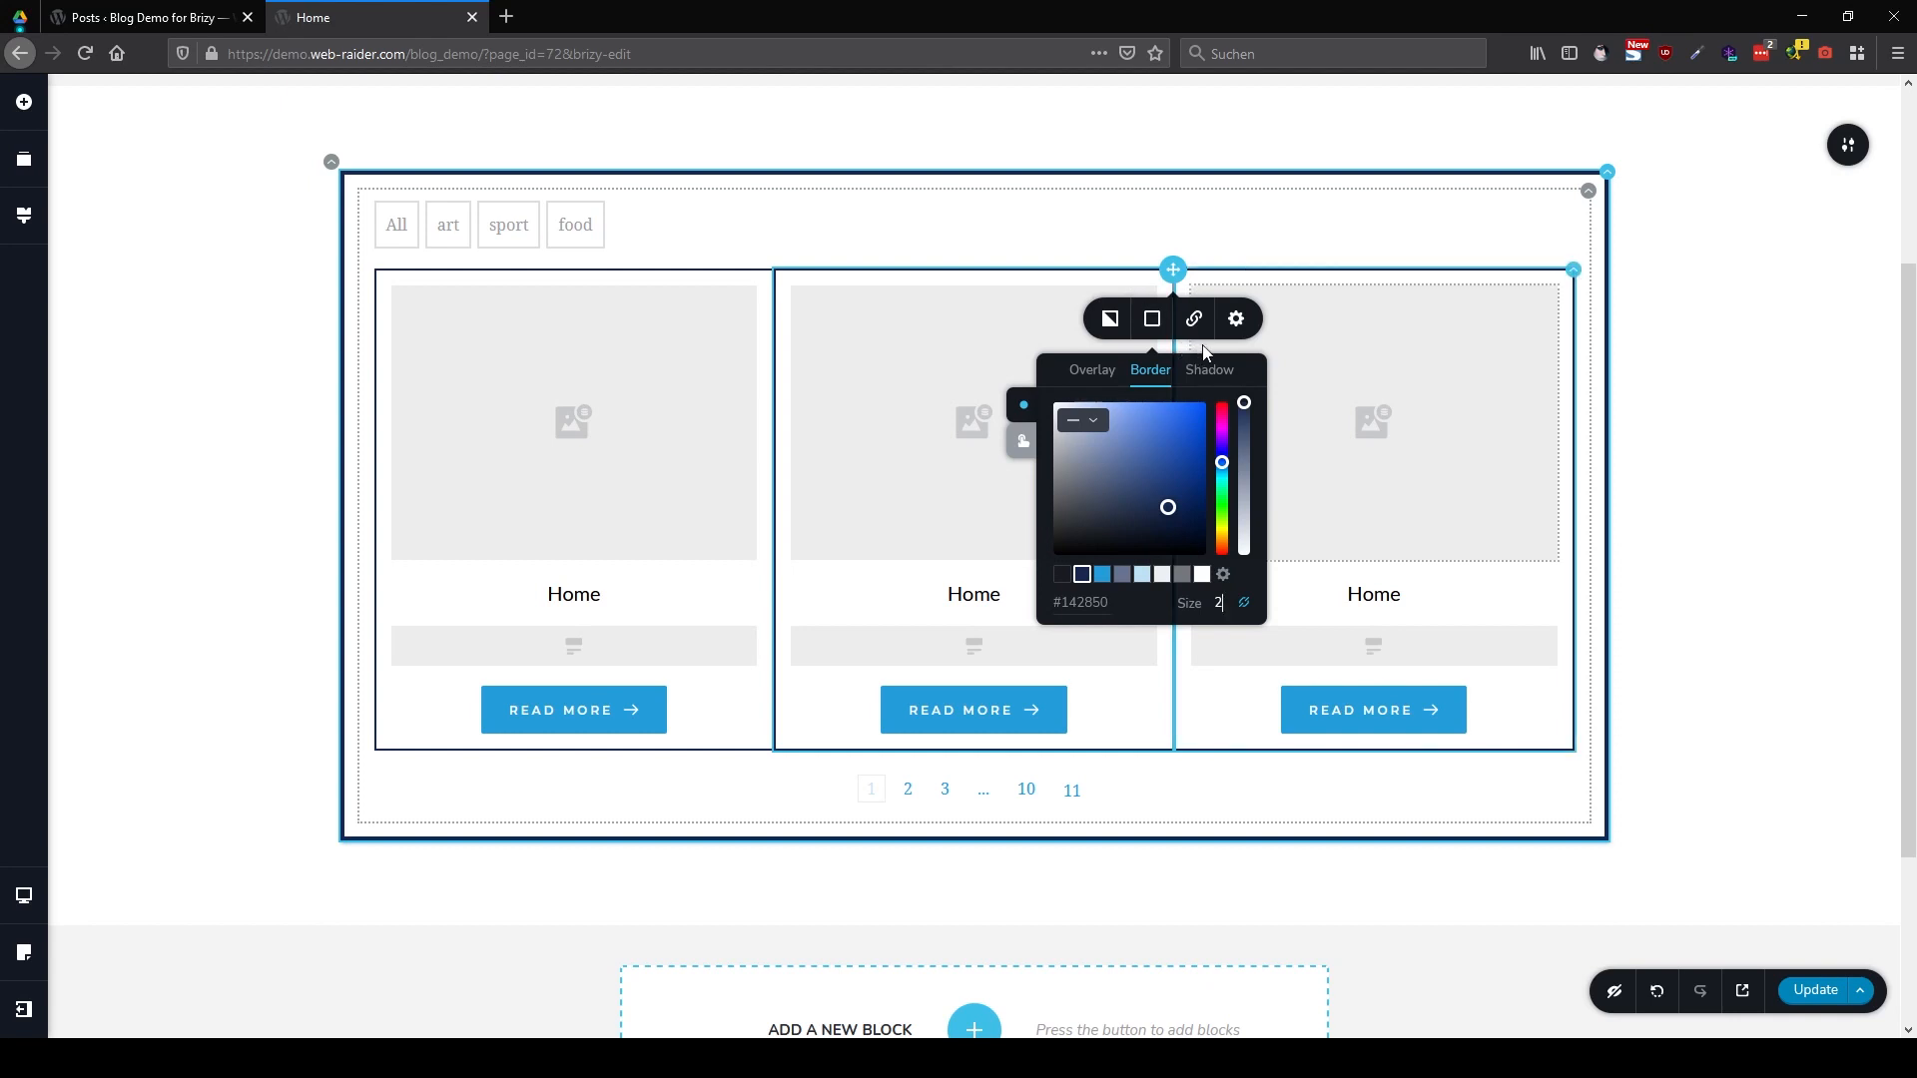
Add a blue #239DDB outset shadow to the post cards and set their margin to 5 px
click(1209, 370)
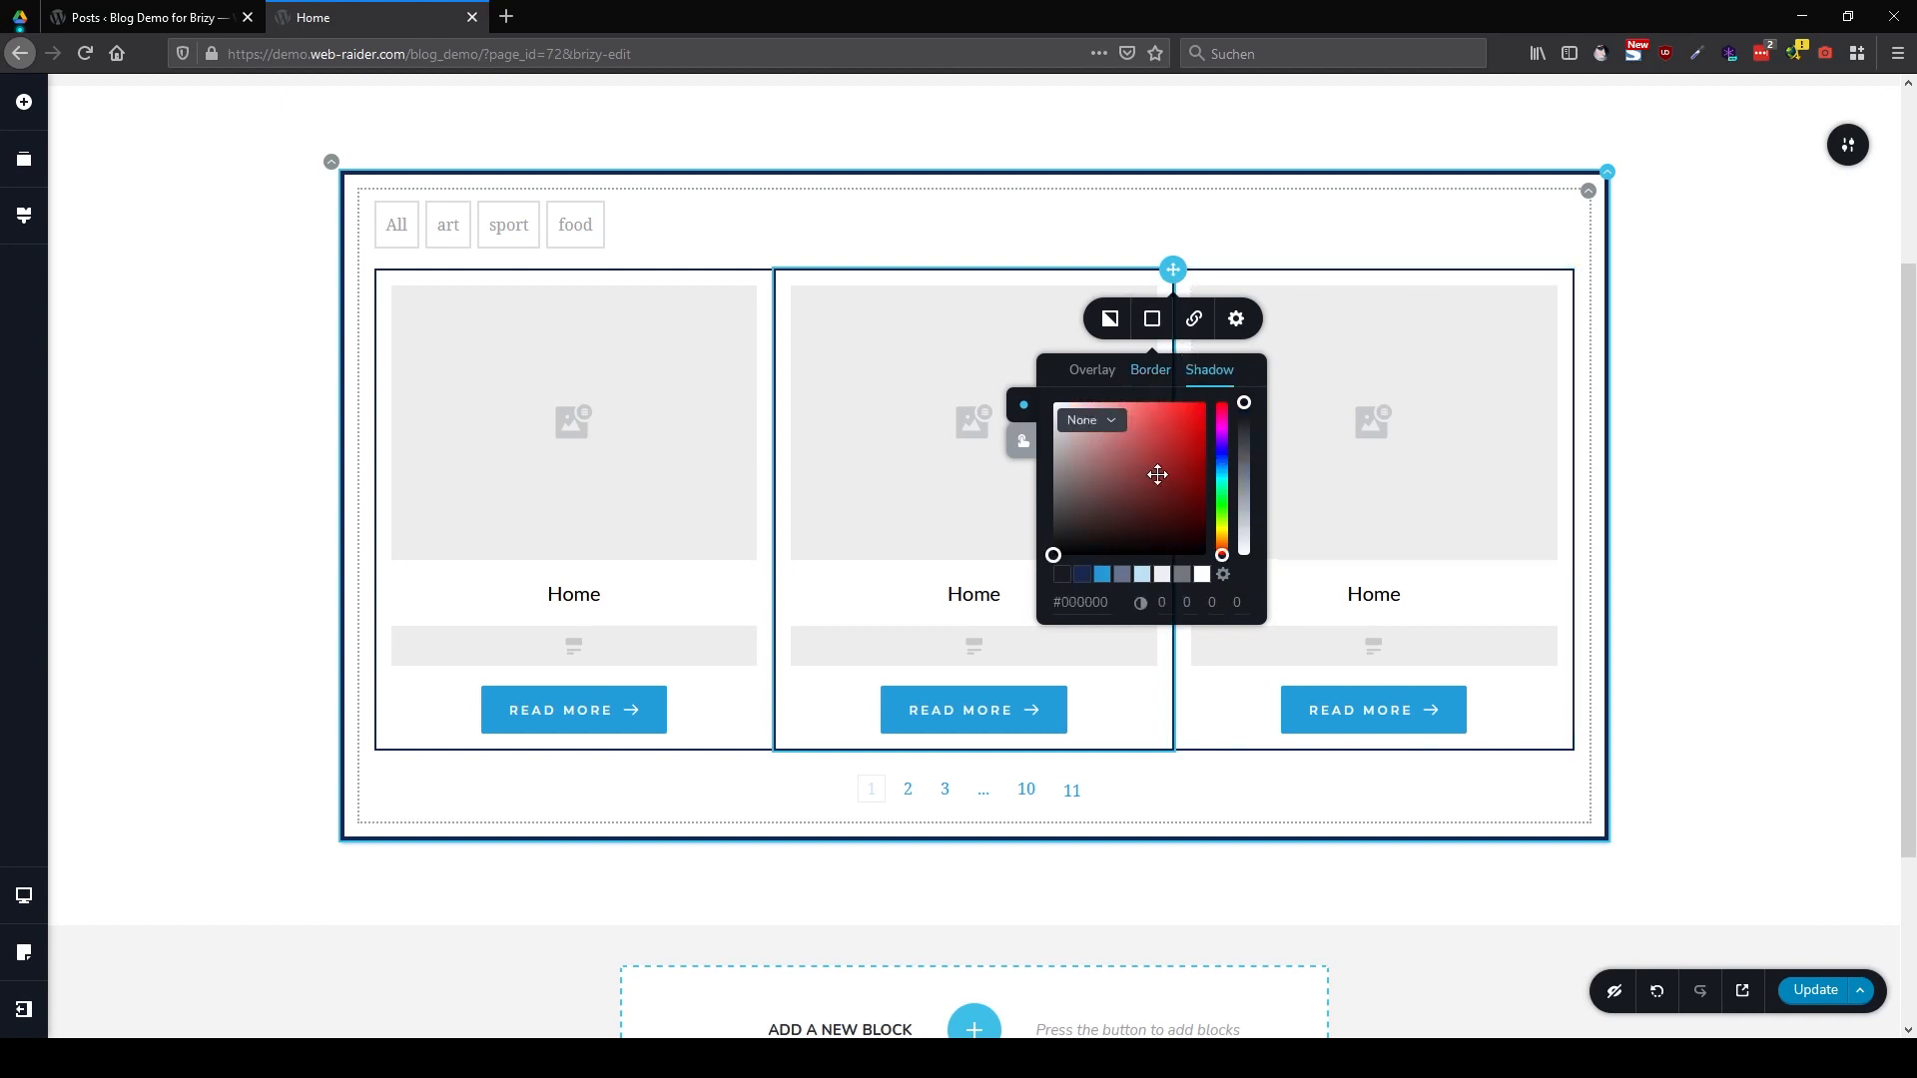
click(1103, 576)
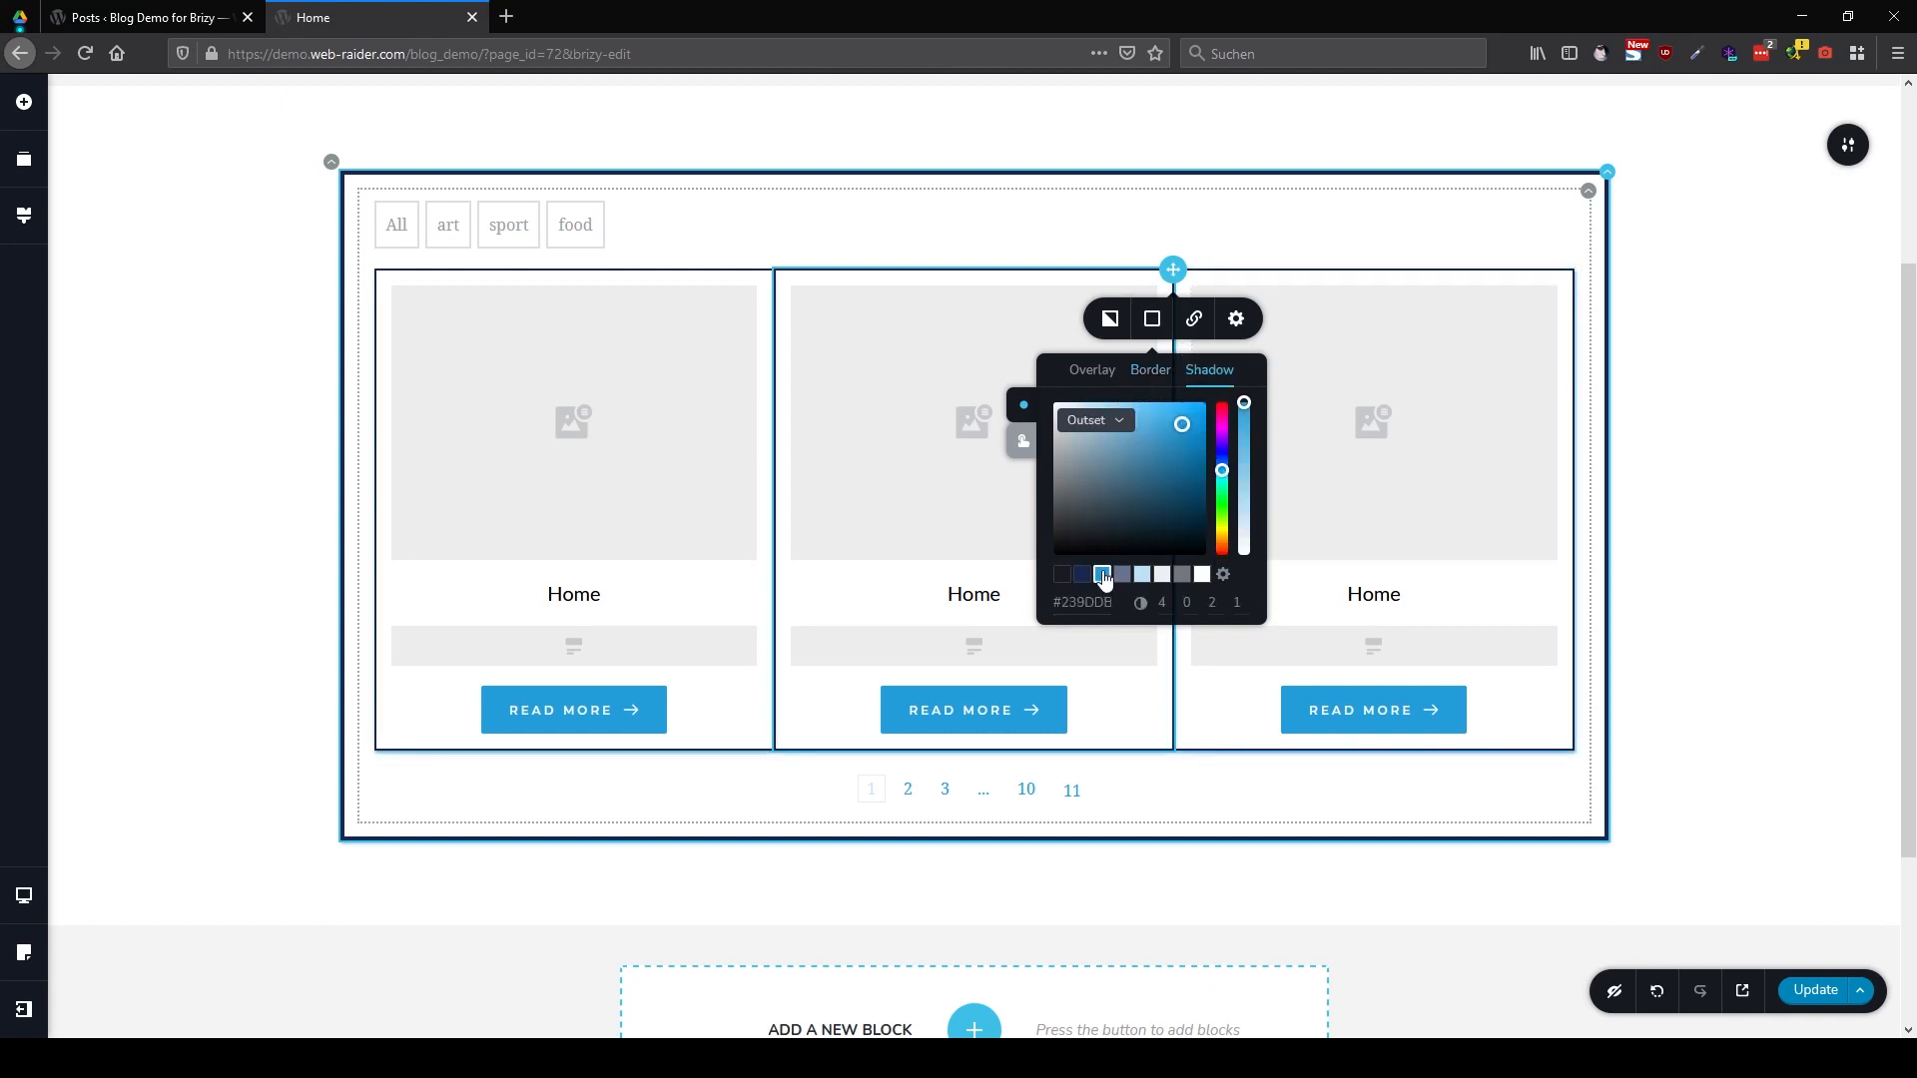
click(1235, 321)
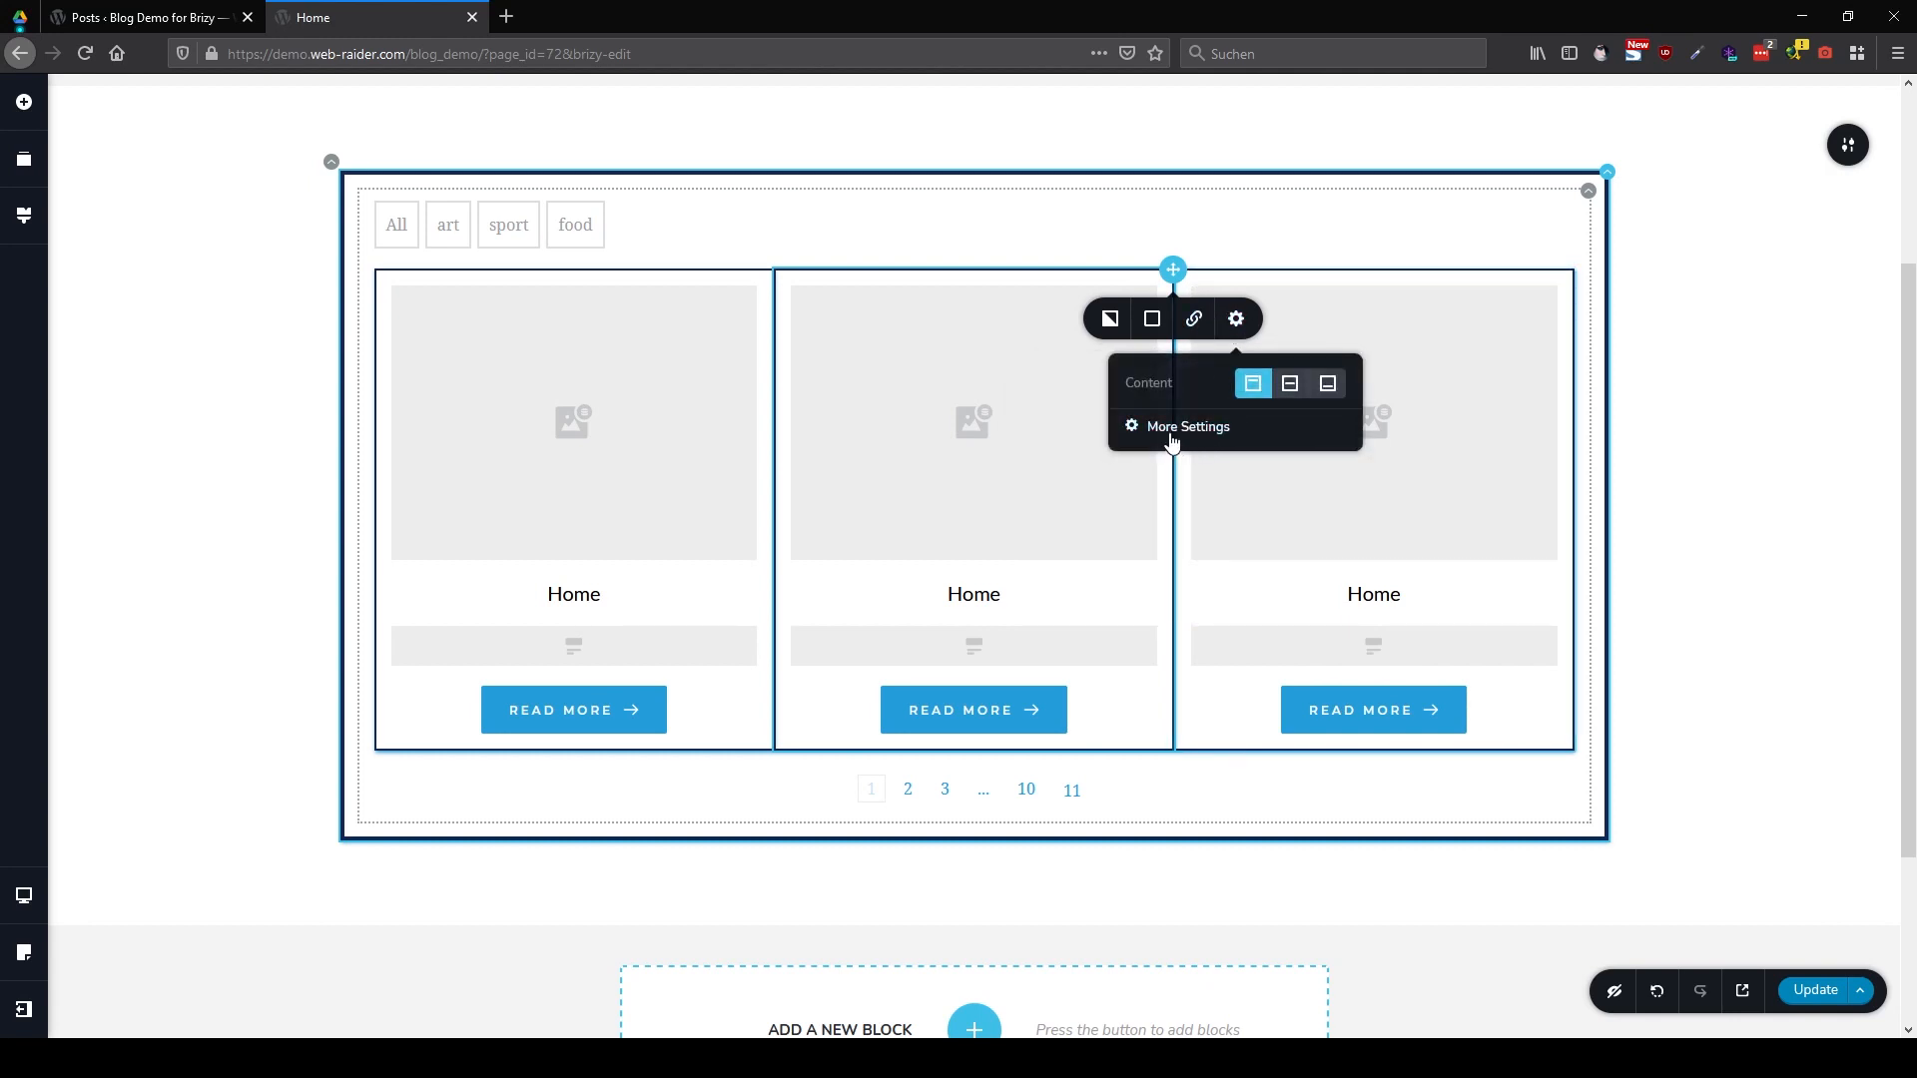
click(1172, 443)
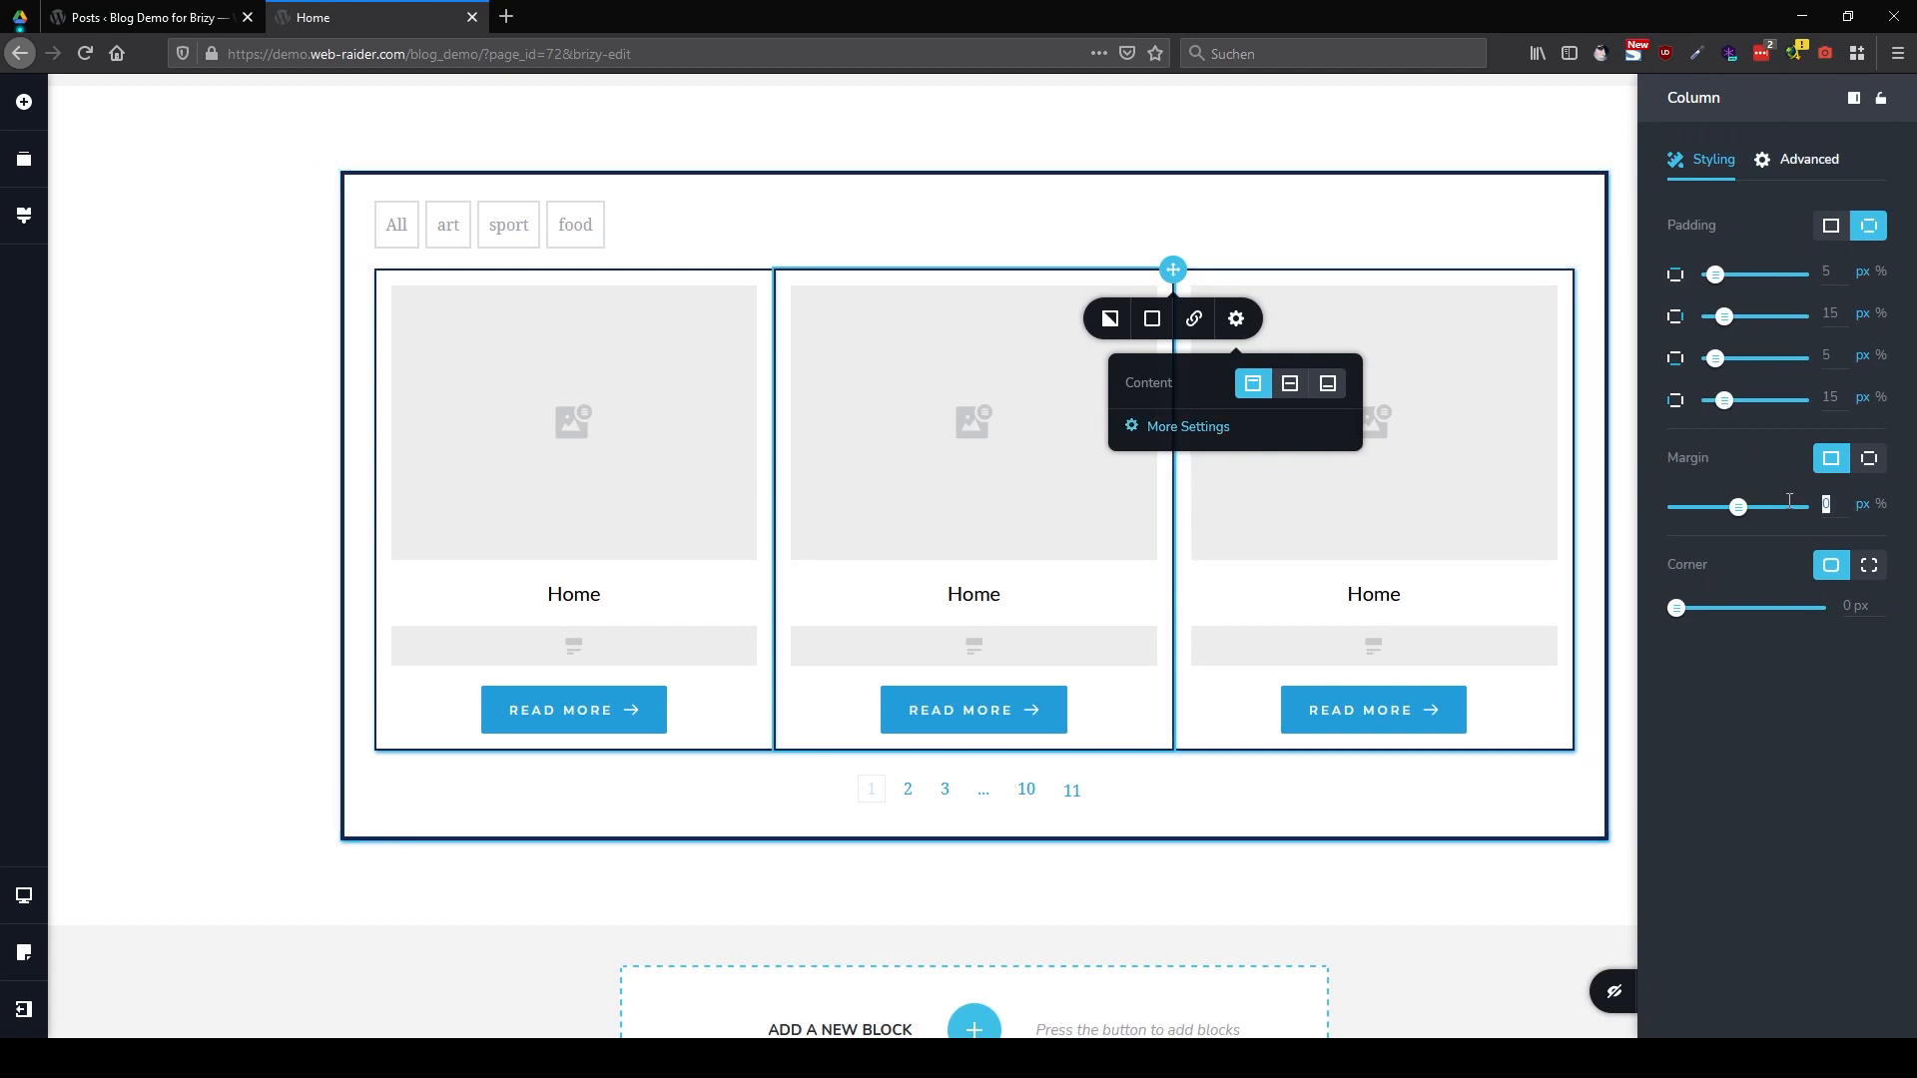
text(5)
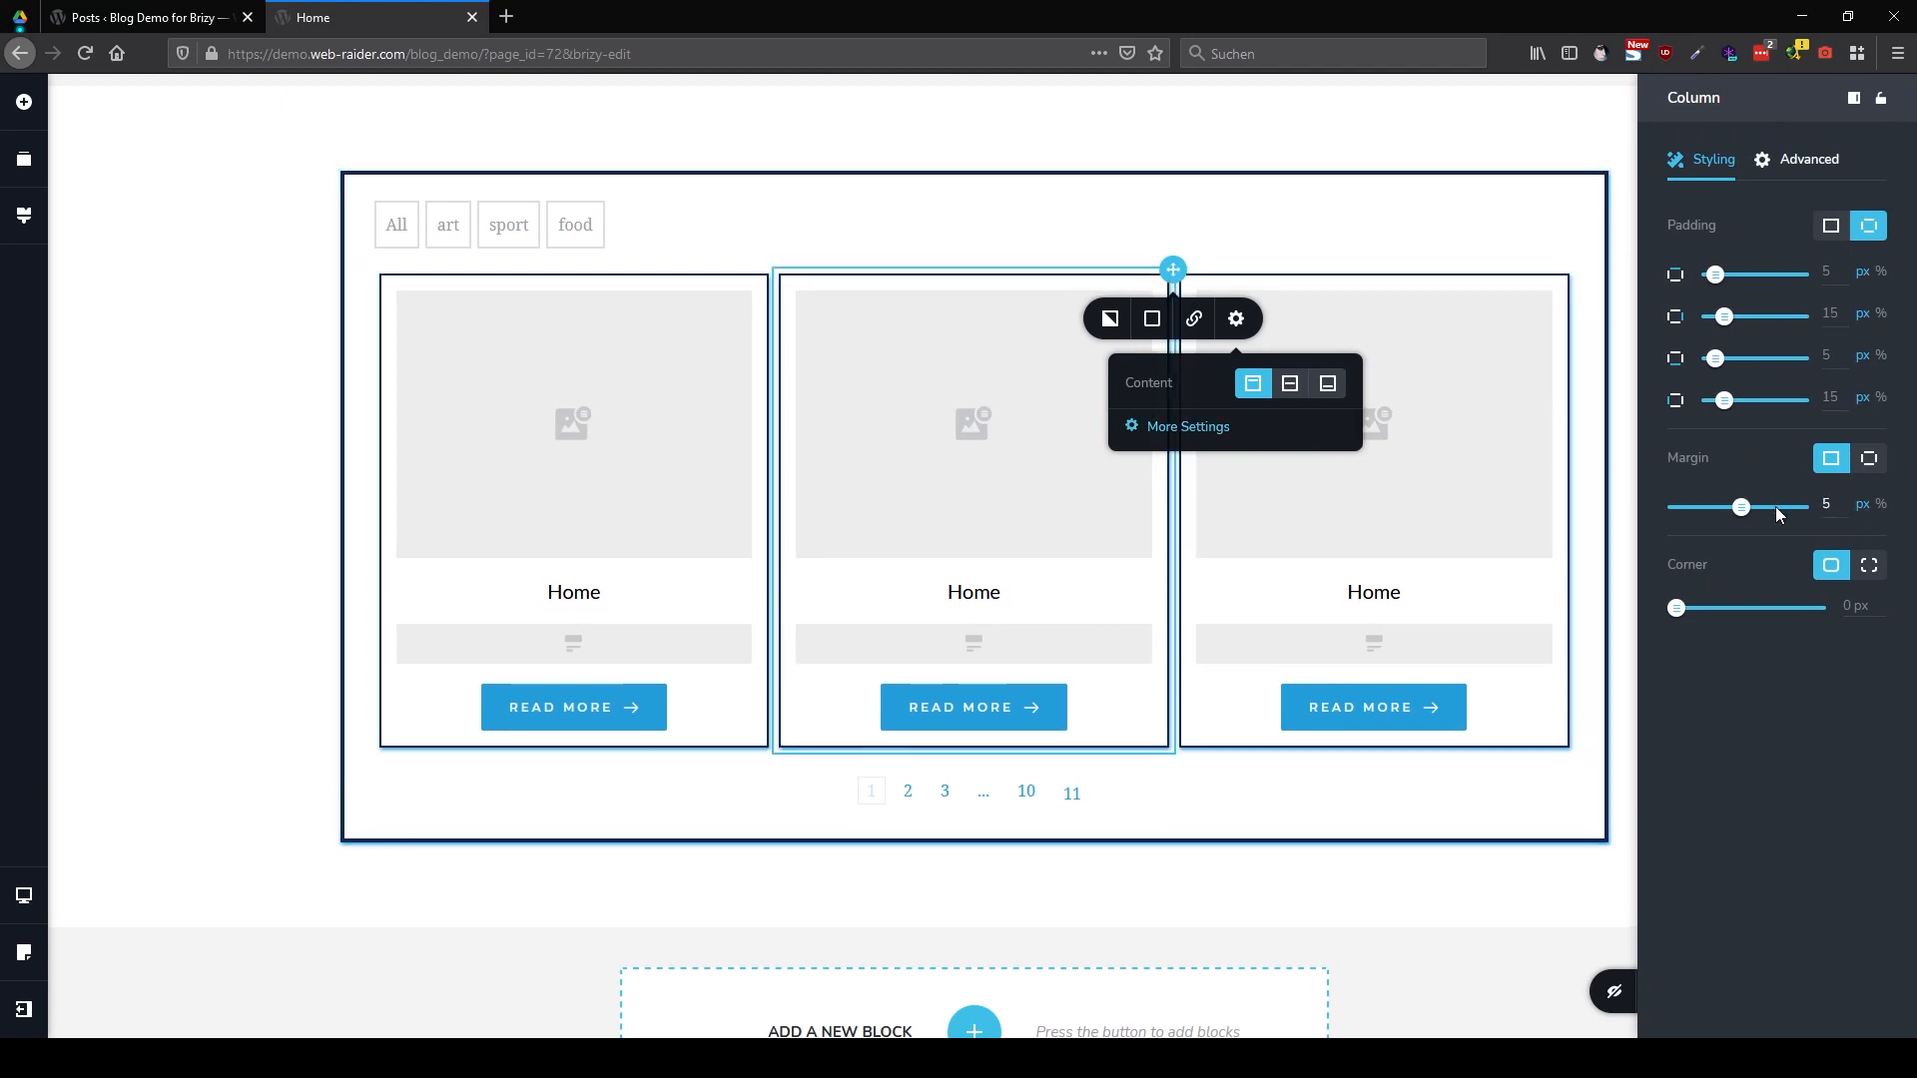
click(1219, 223)
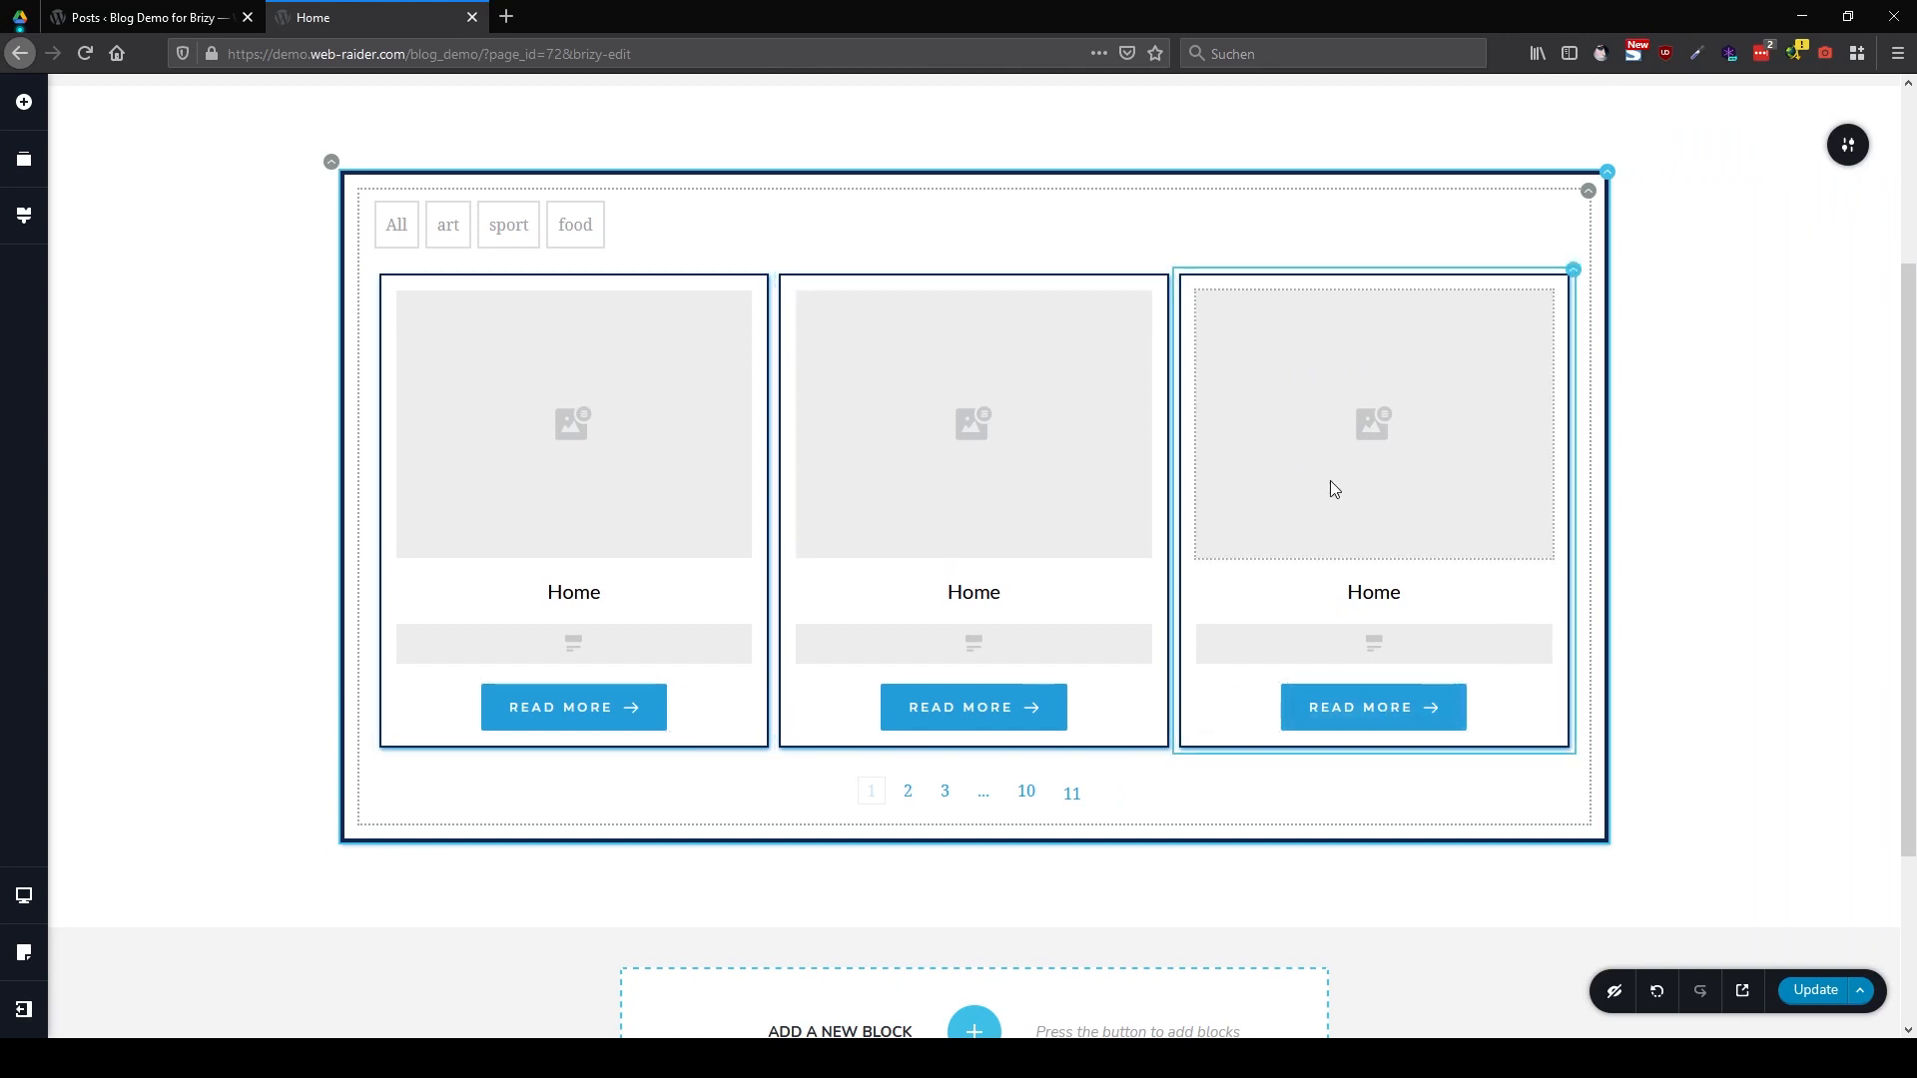
Insert a row above the featured image in the post cards and delete one of its two columns
click(24, 102)
scroll(145, 504, down, 5)
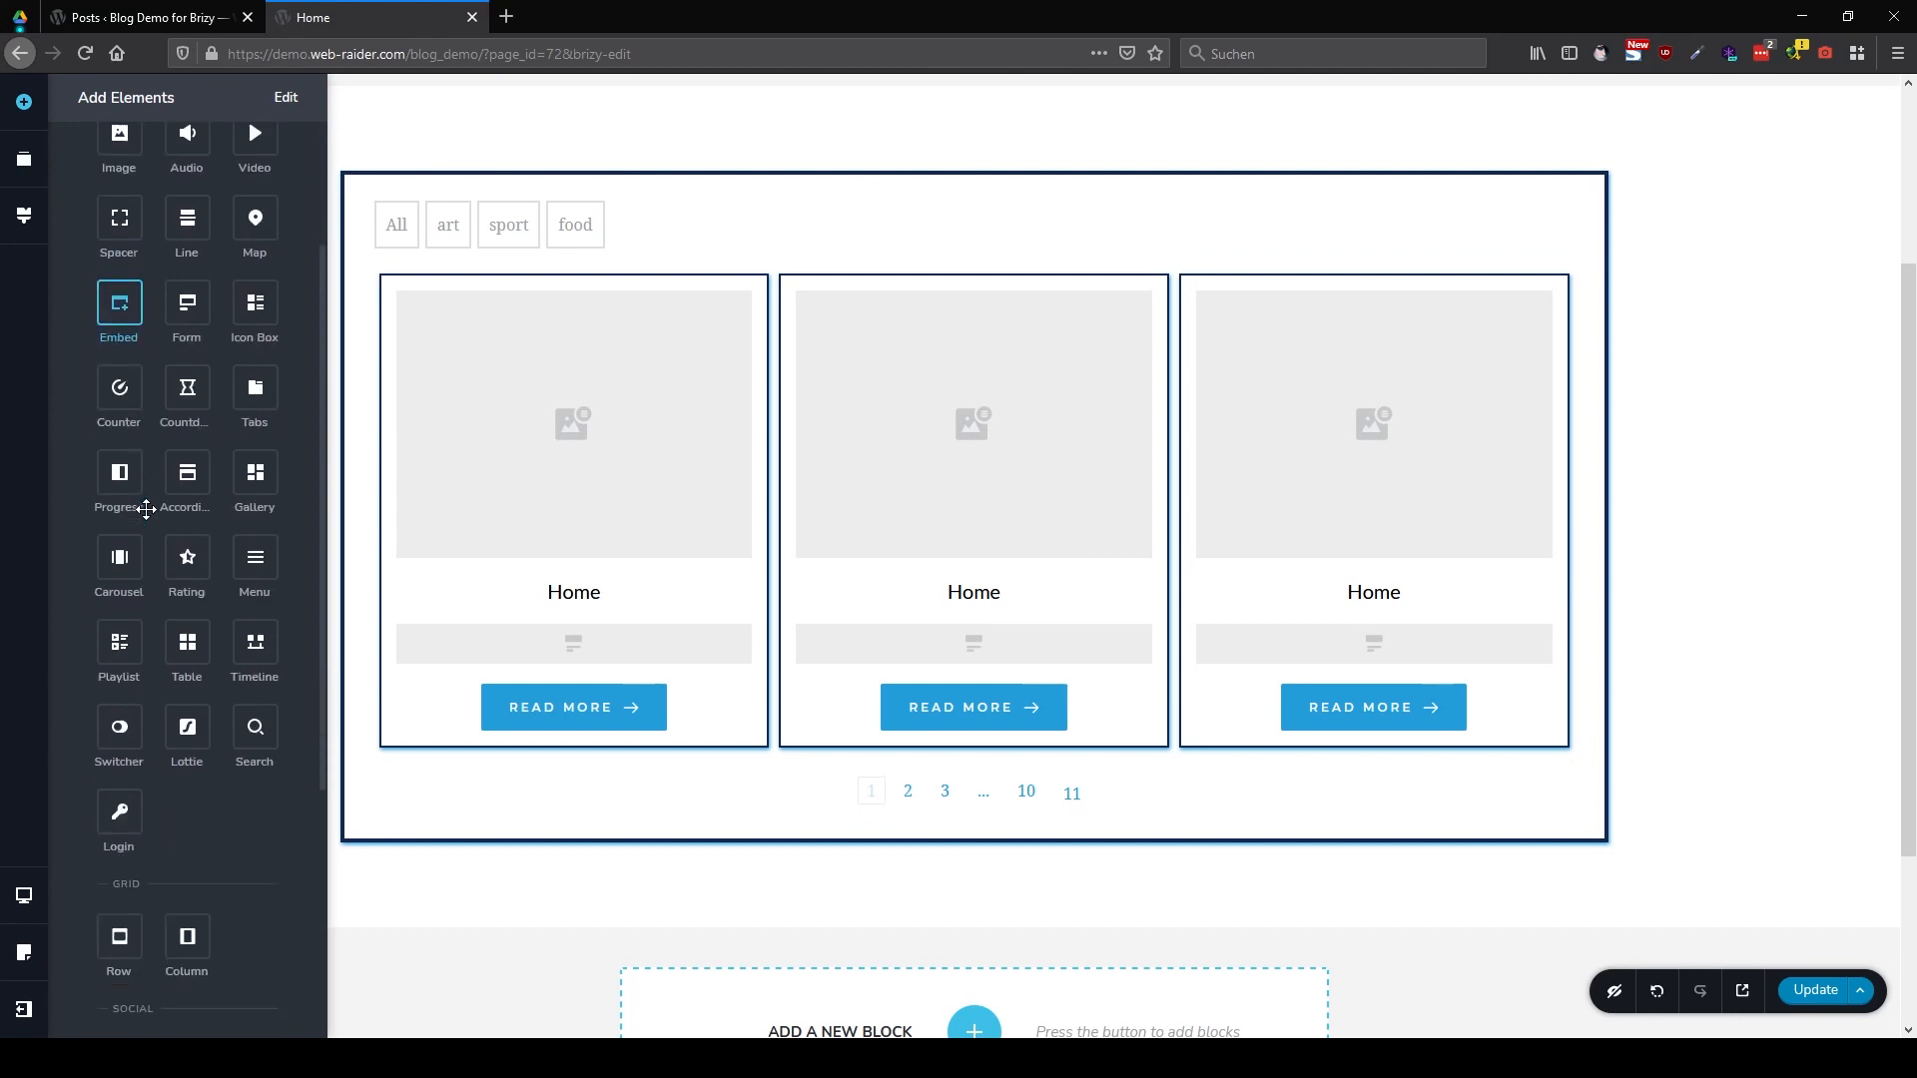
drag(123, 752, 999, 300)
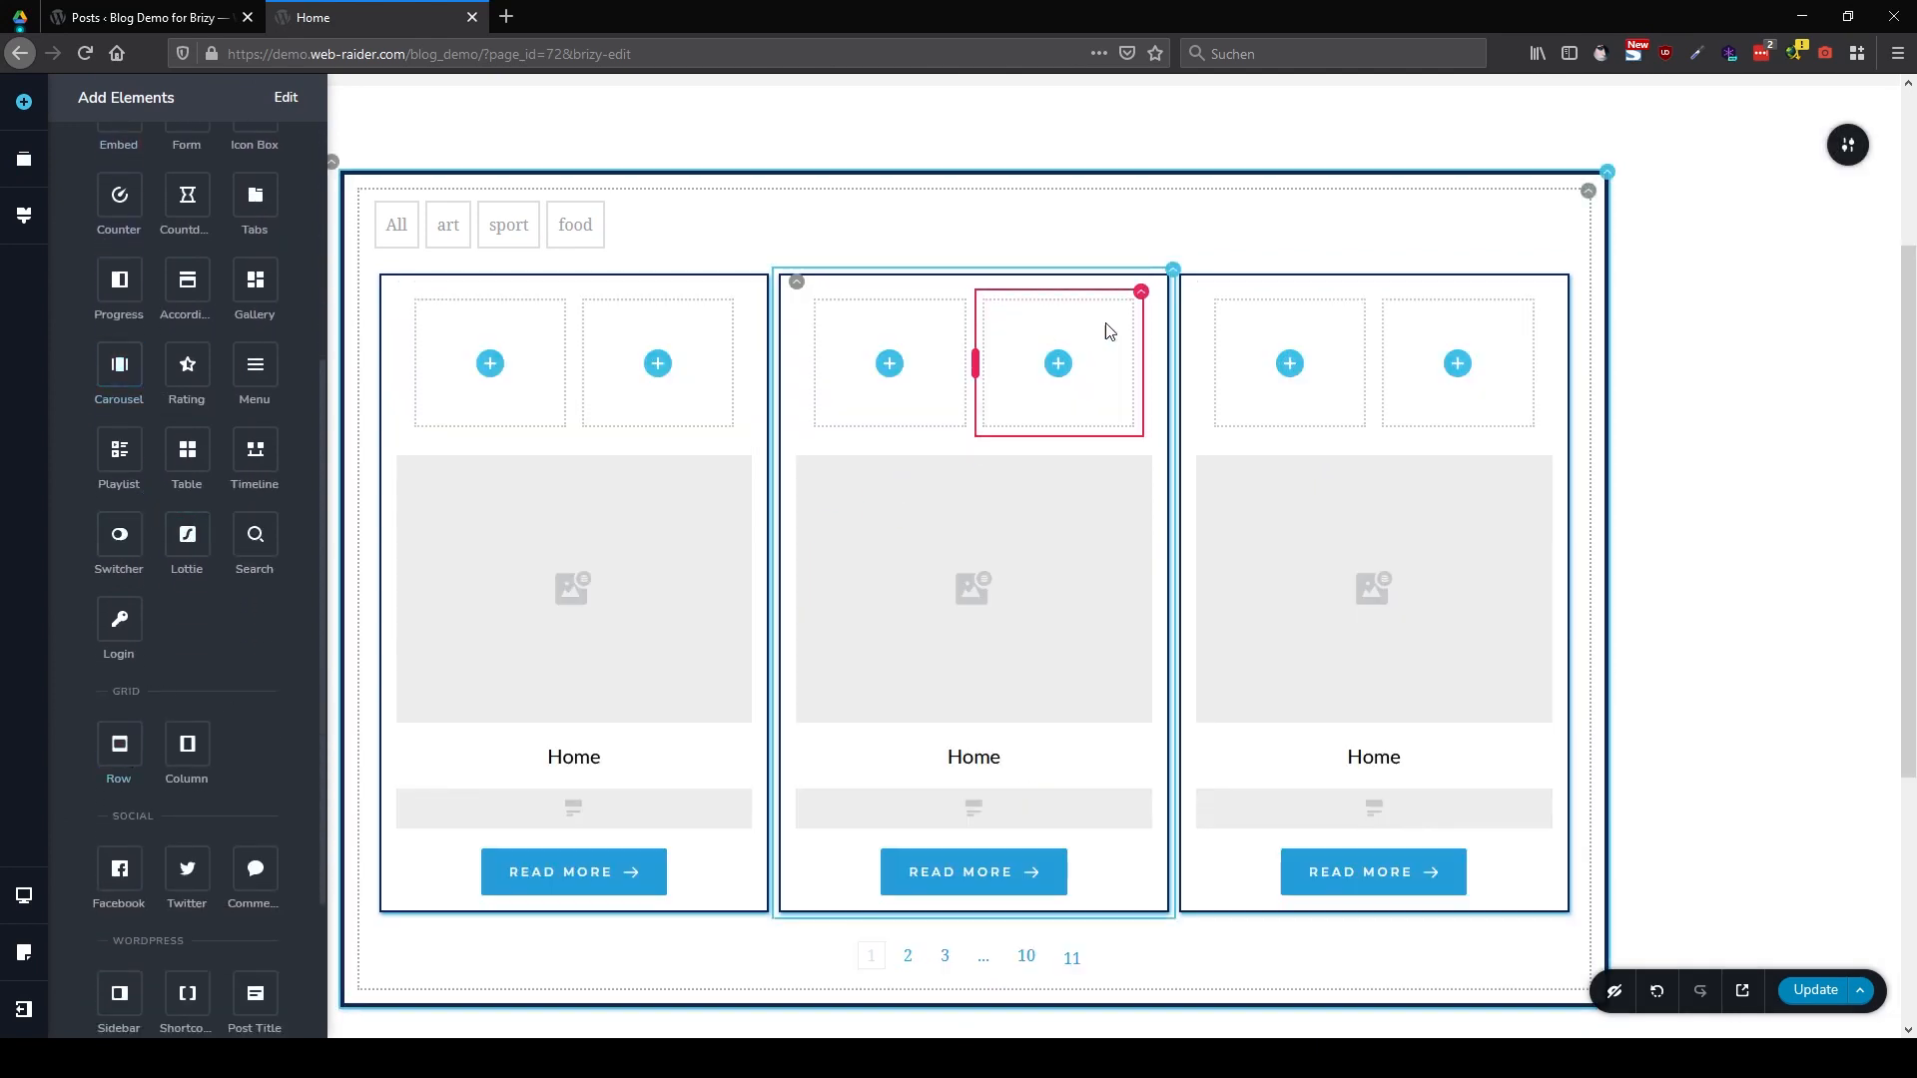
click(1105, 332)
click(1267, 334)
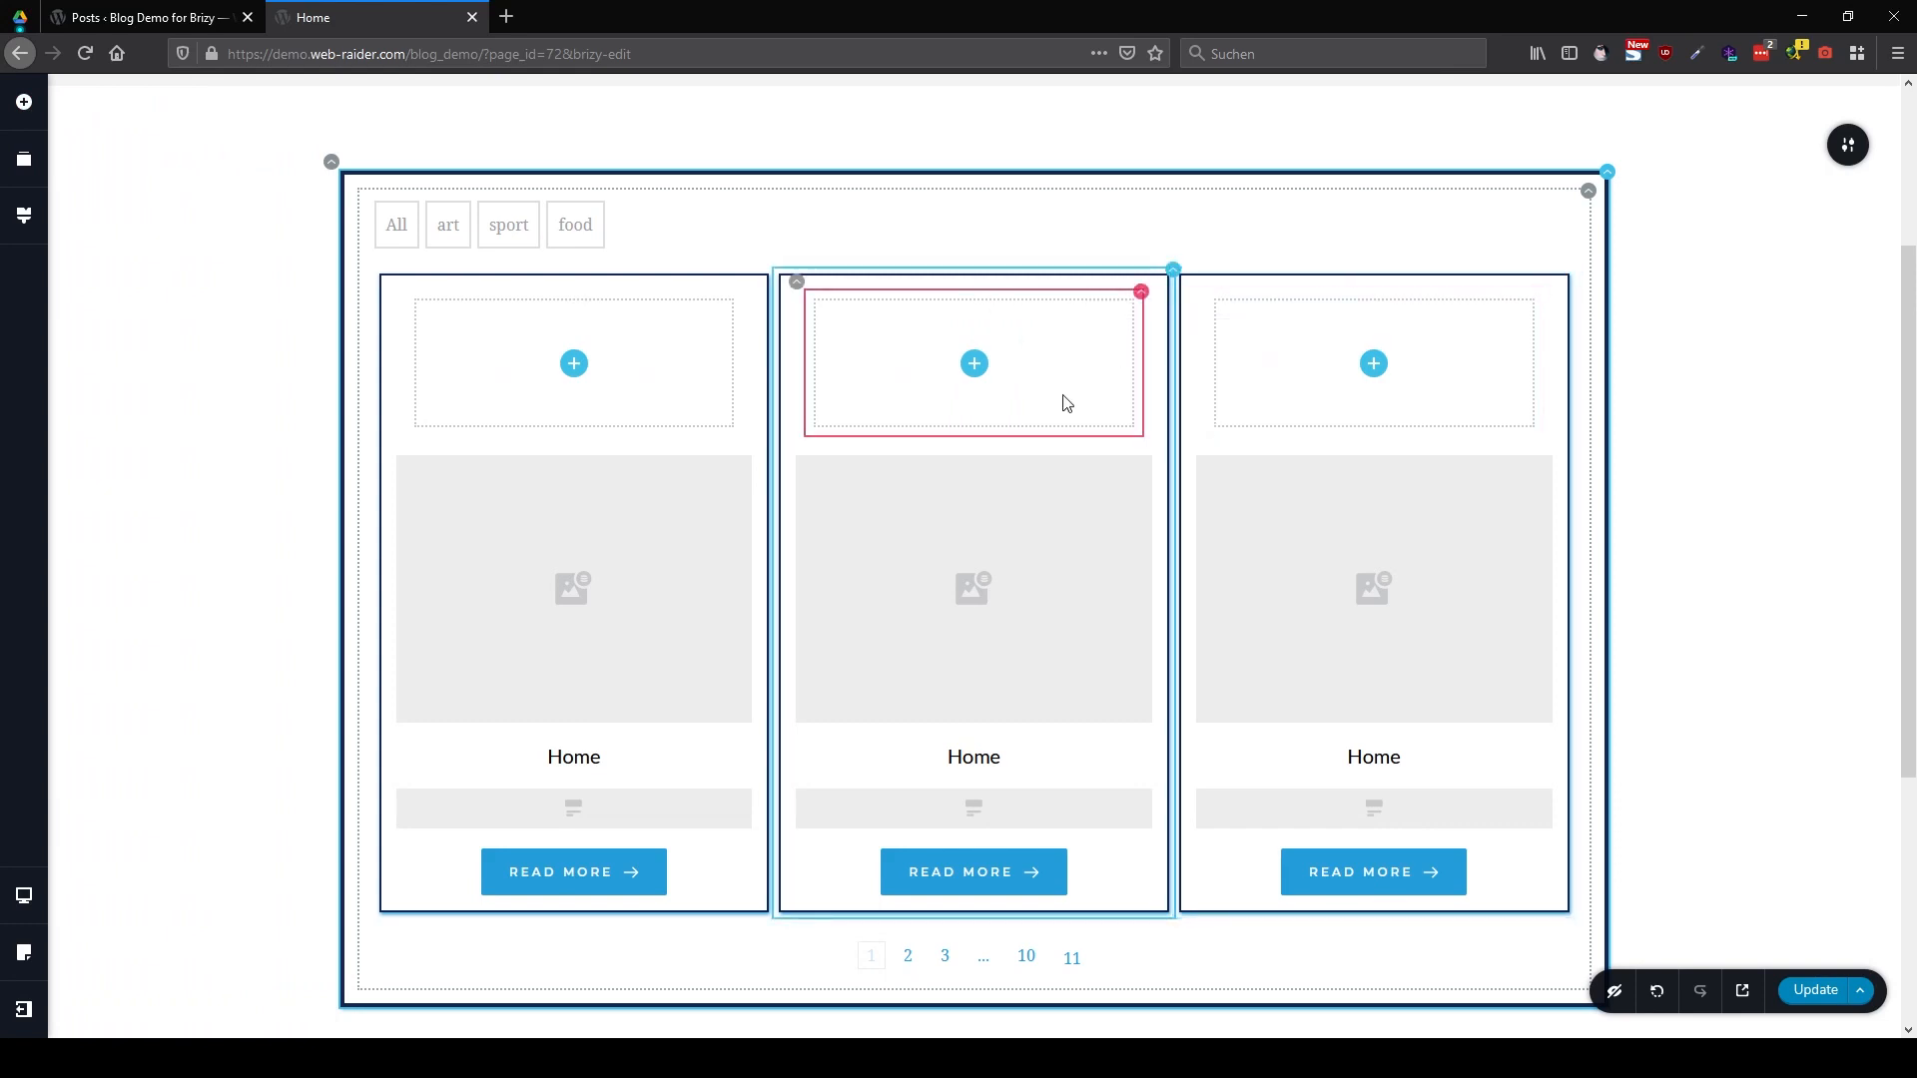
Give the new row's column a dark navy border and a blue #239DDB outset shadow
click(1136, 305)
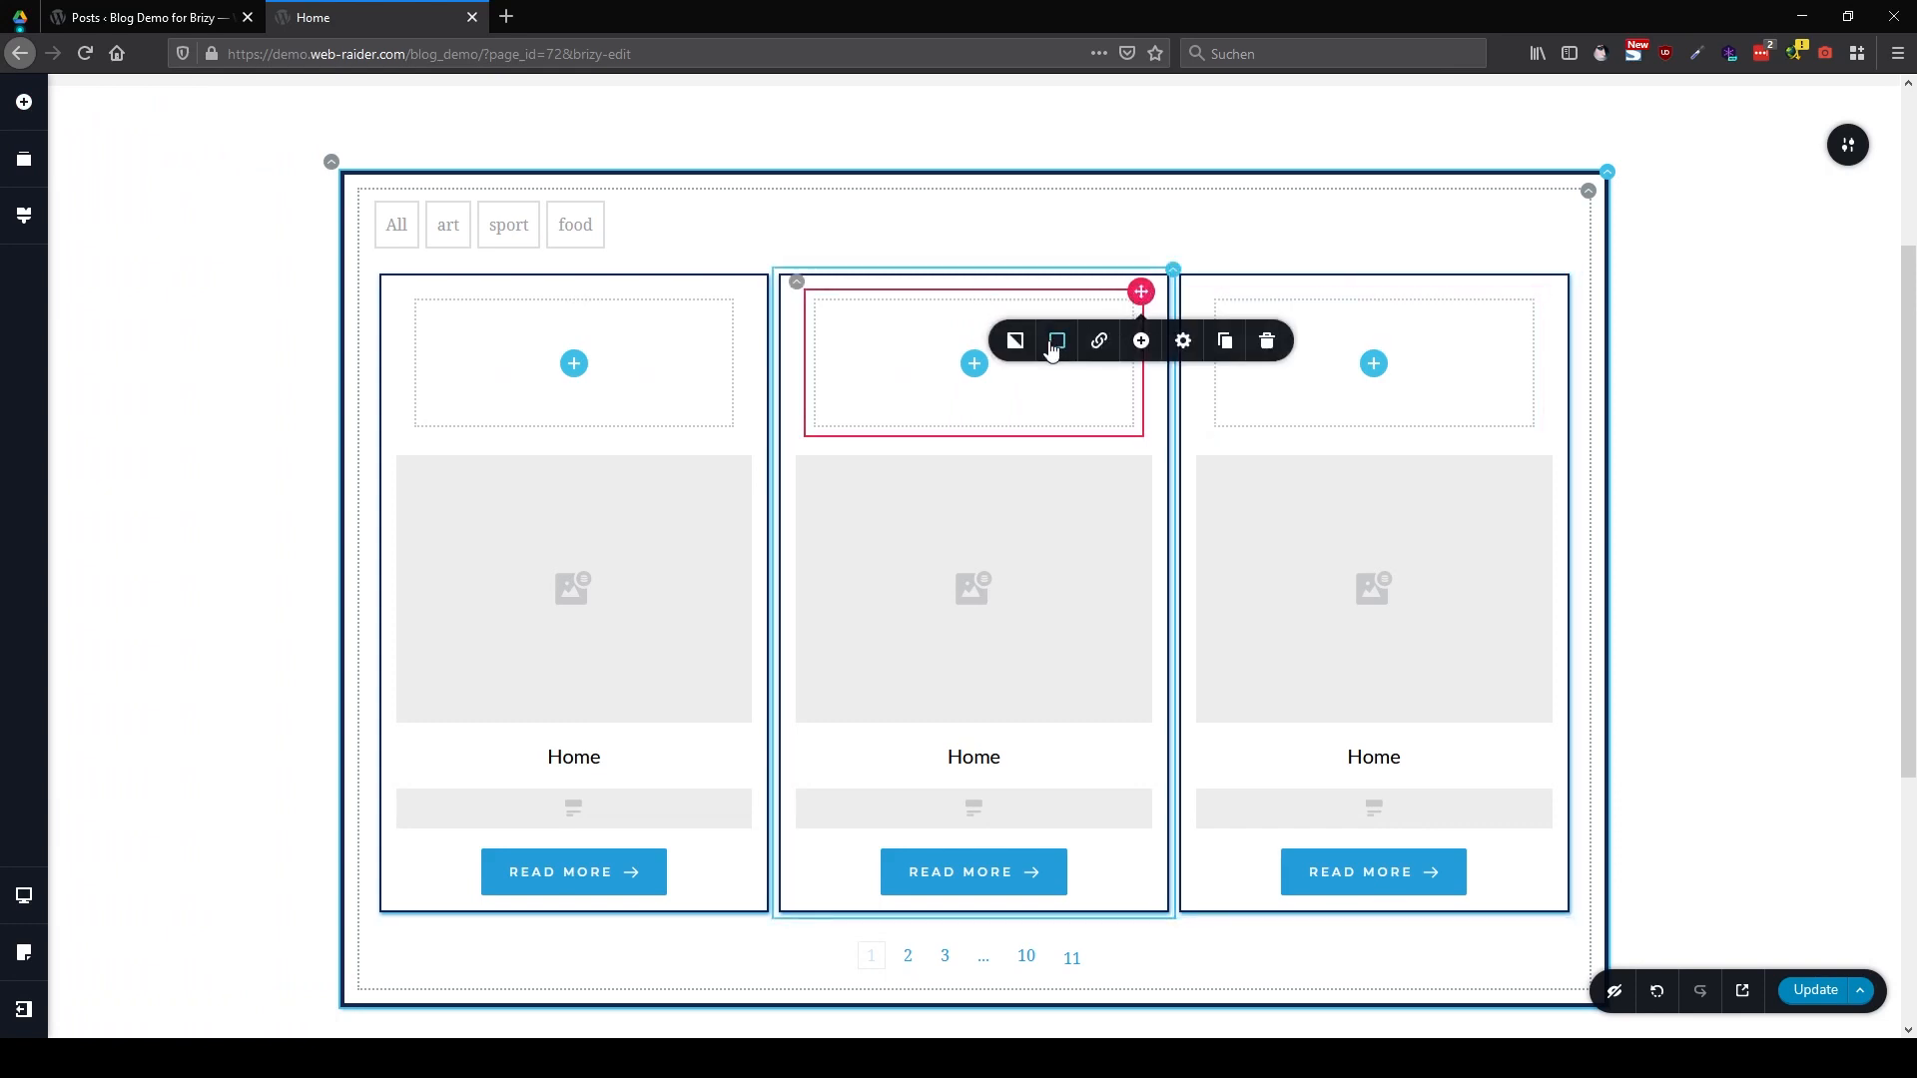
click(1055, 350)
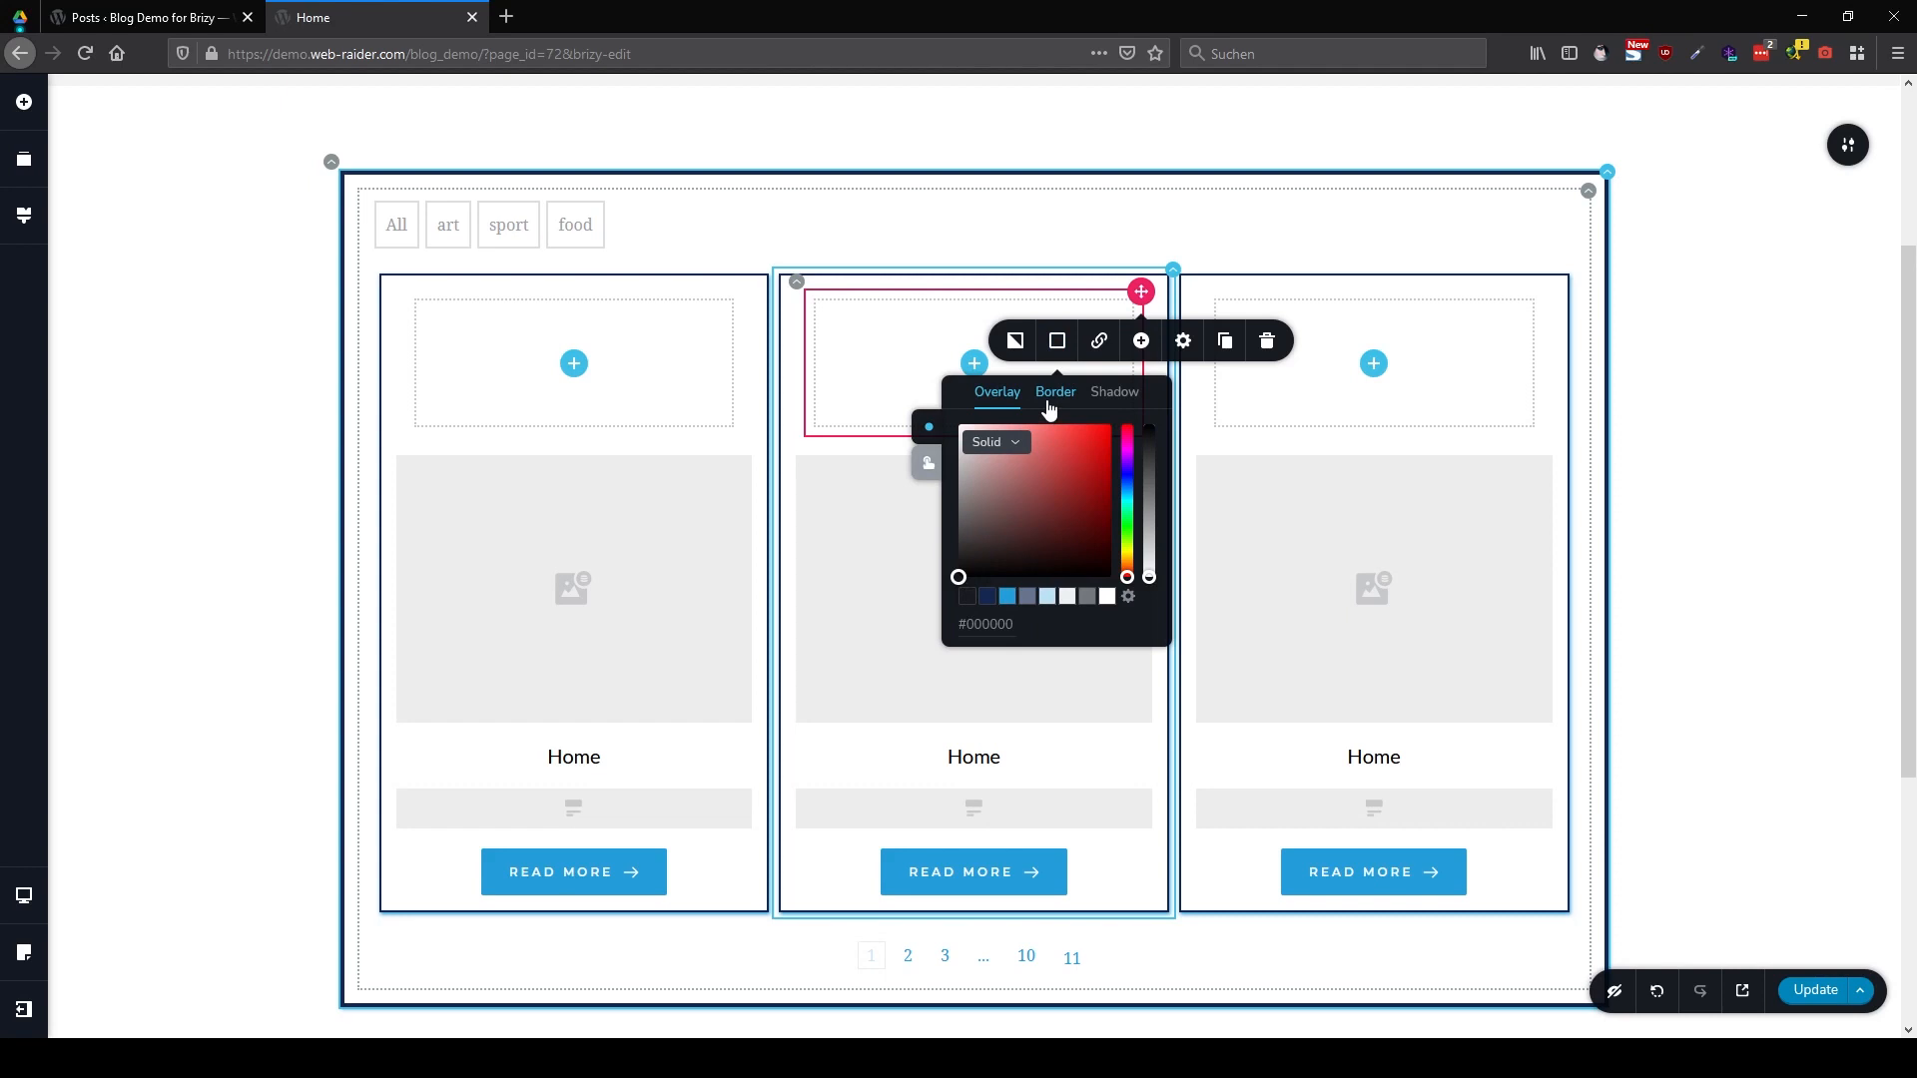
click(1055, 391)
click(987, 596)
click(1114, 392)
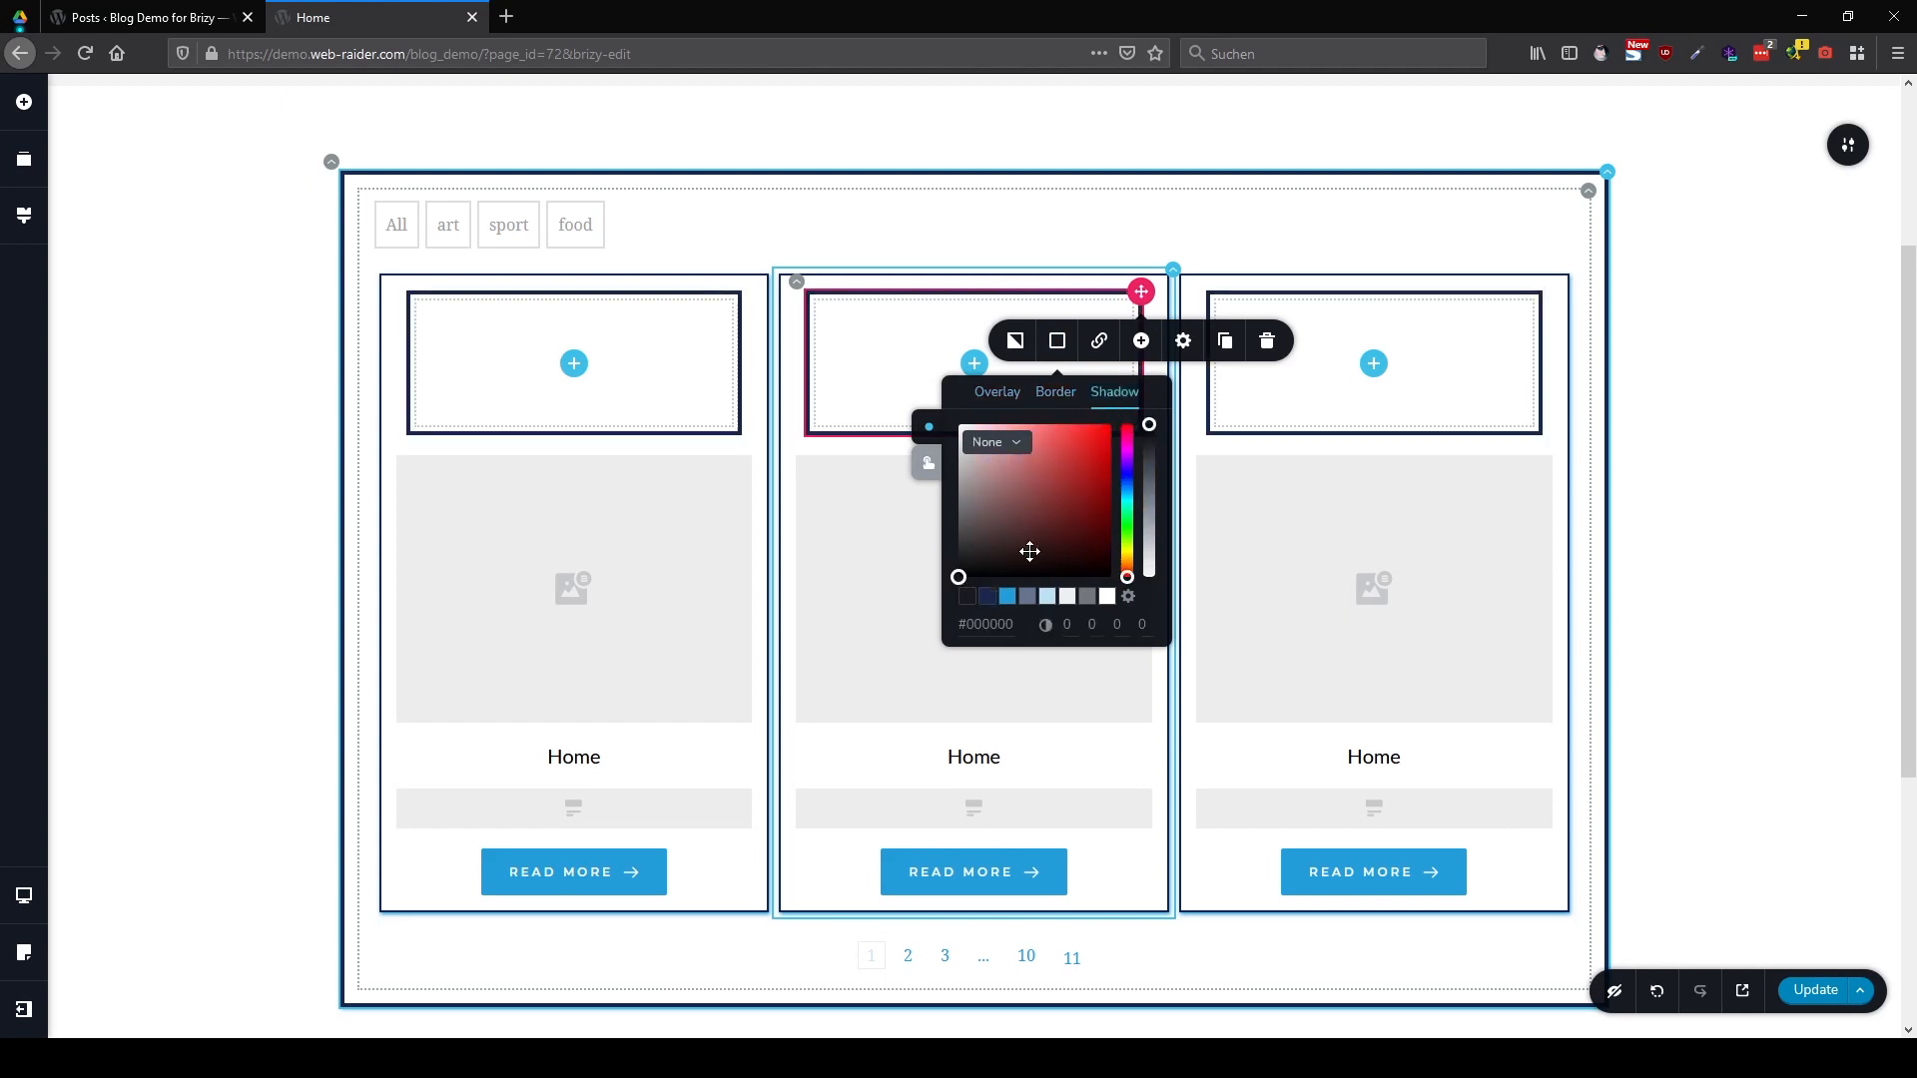
click(1008, 596)
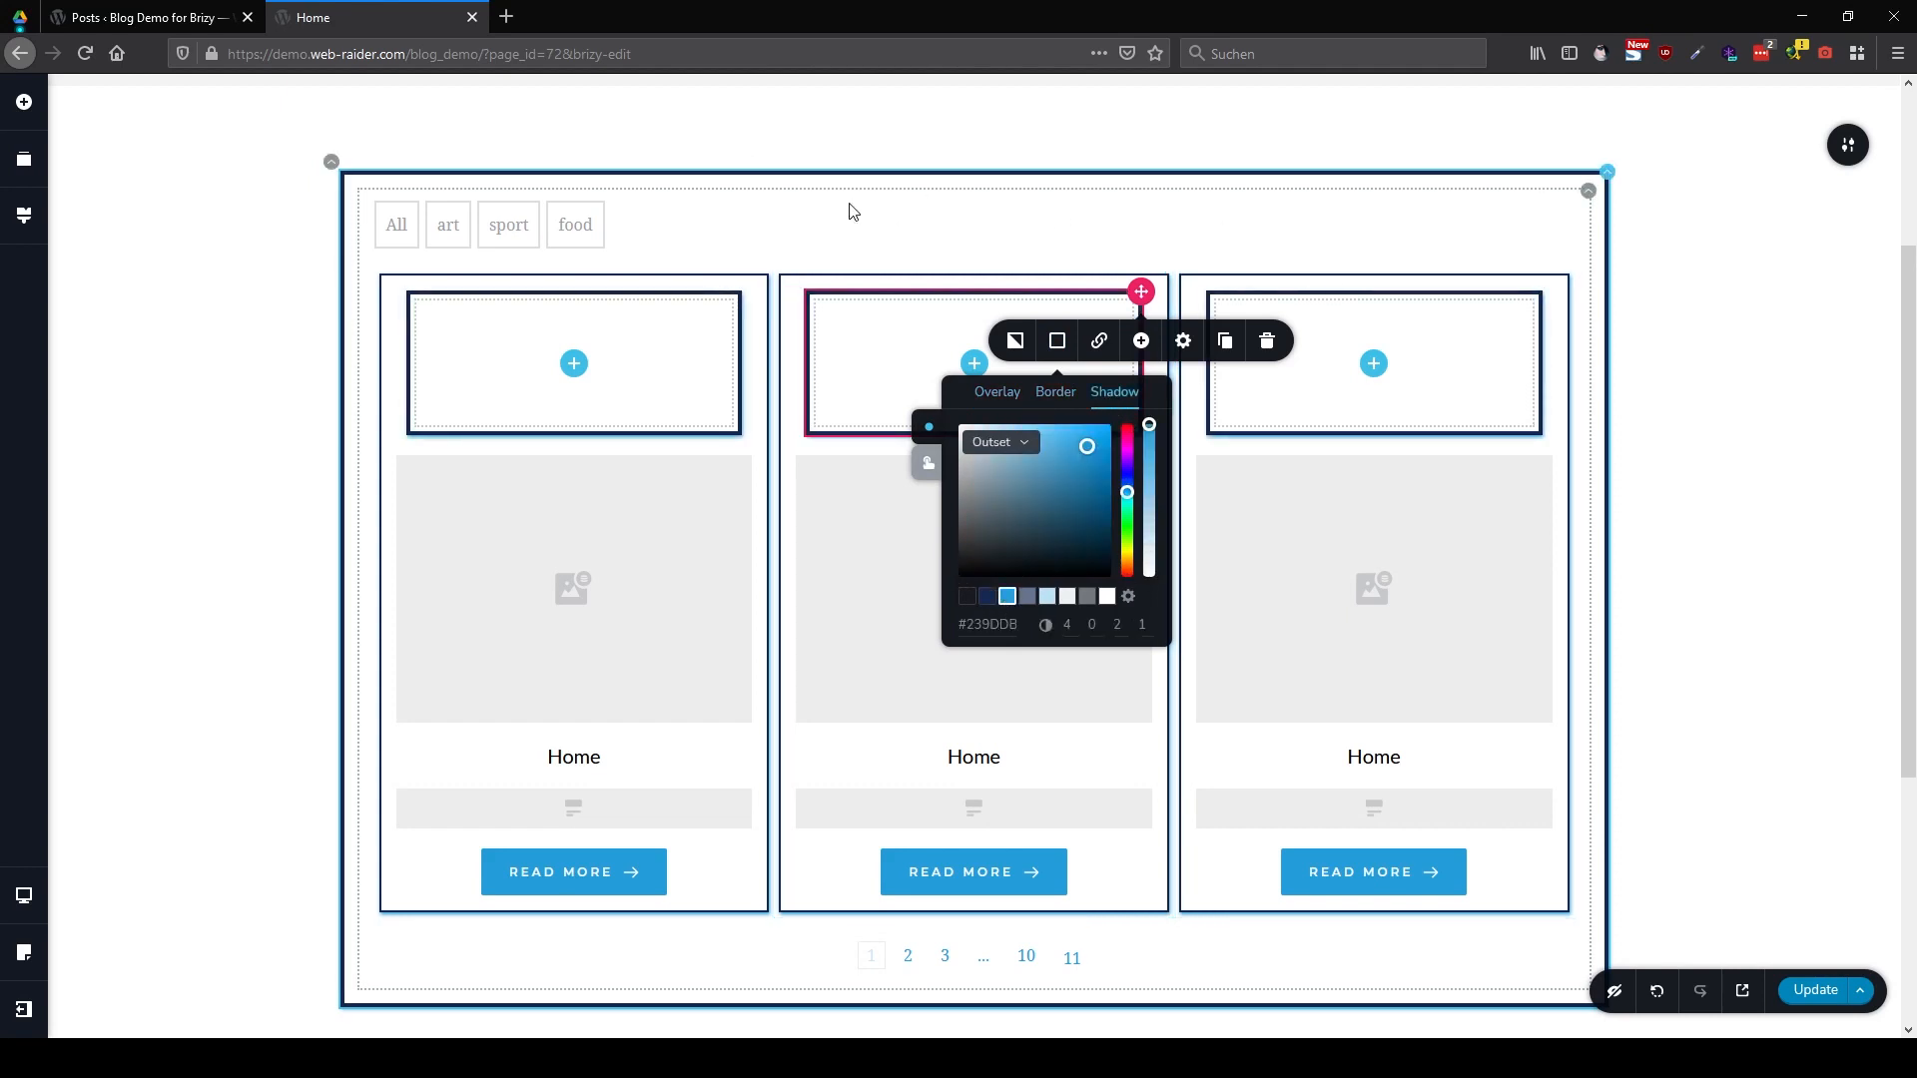
Set the bordered column's padding to a uniform 0 px
click(1183, 340)
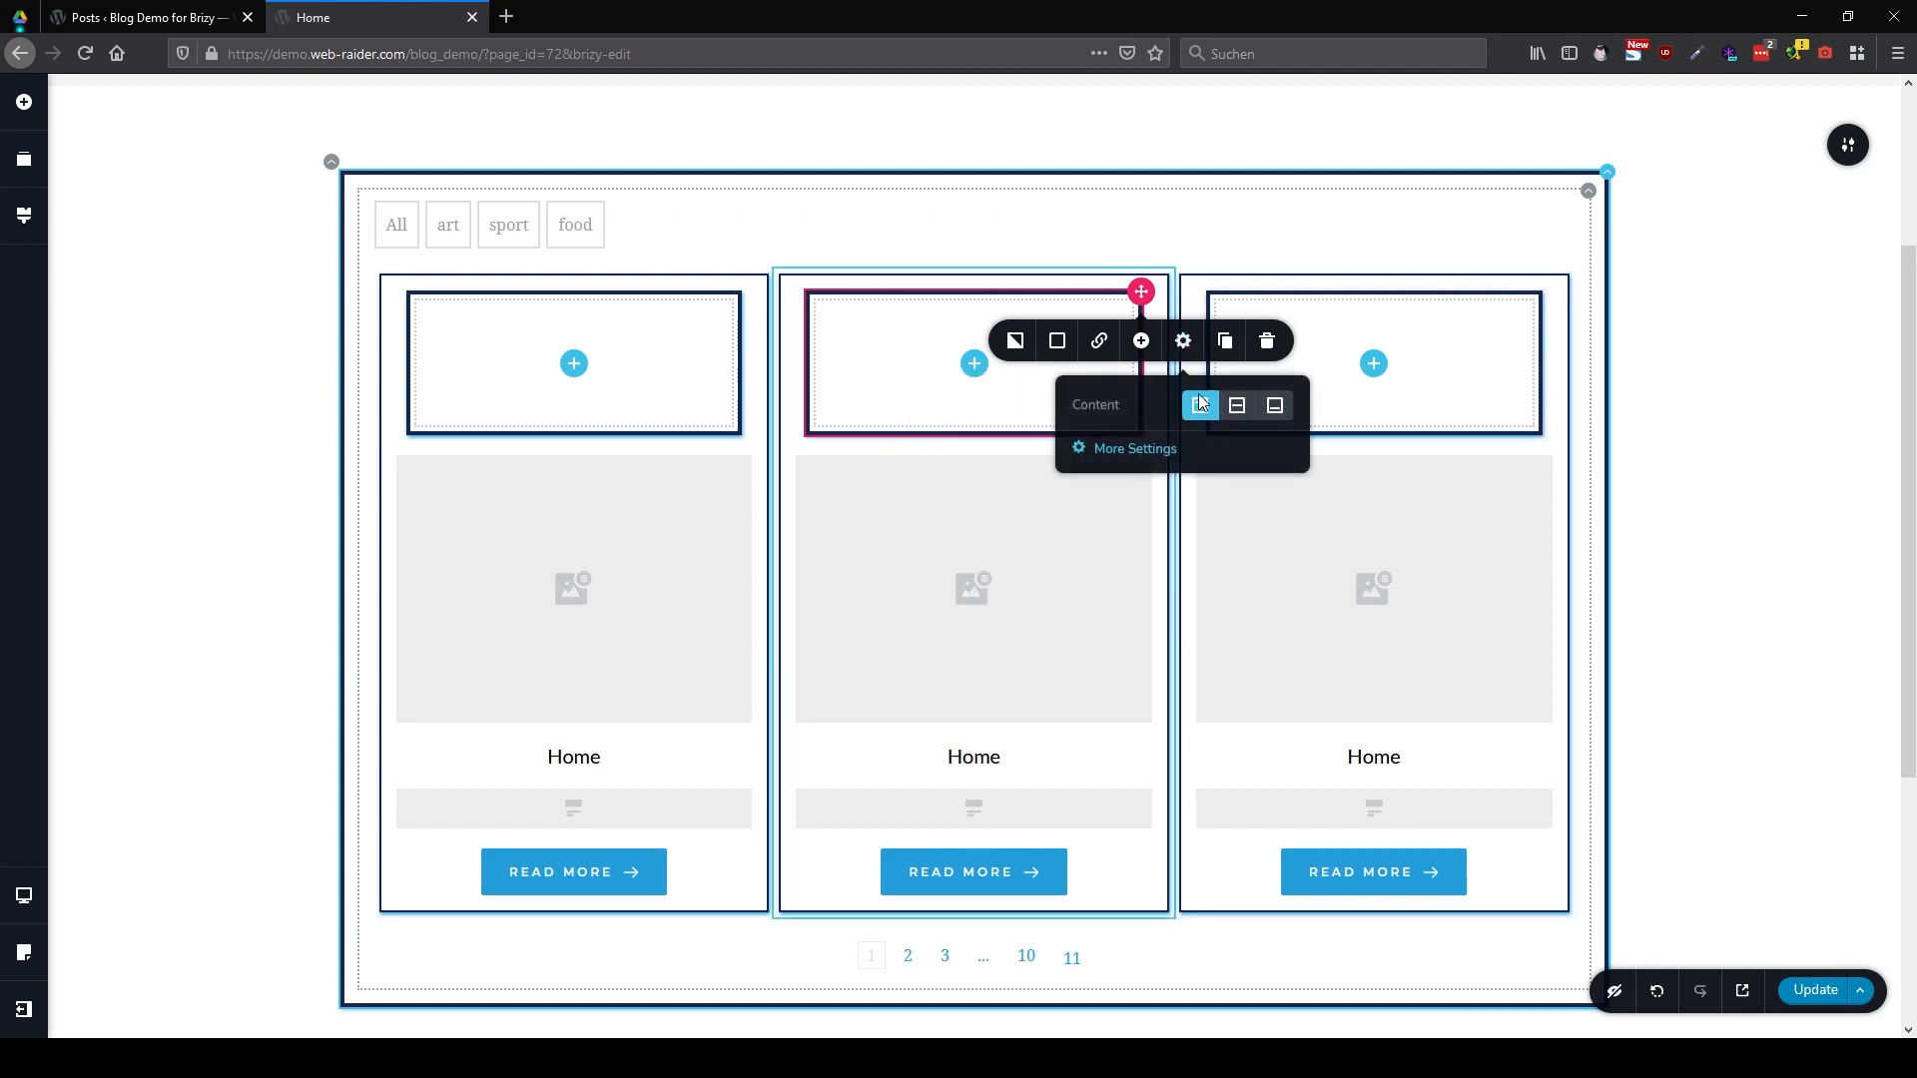
click(1135, 451)
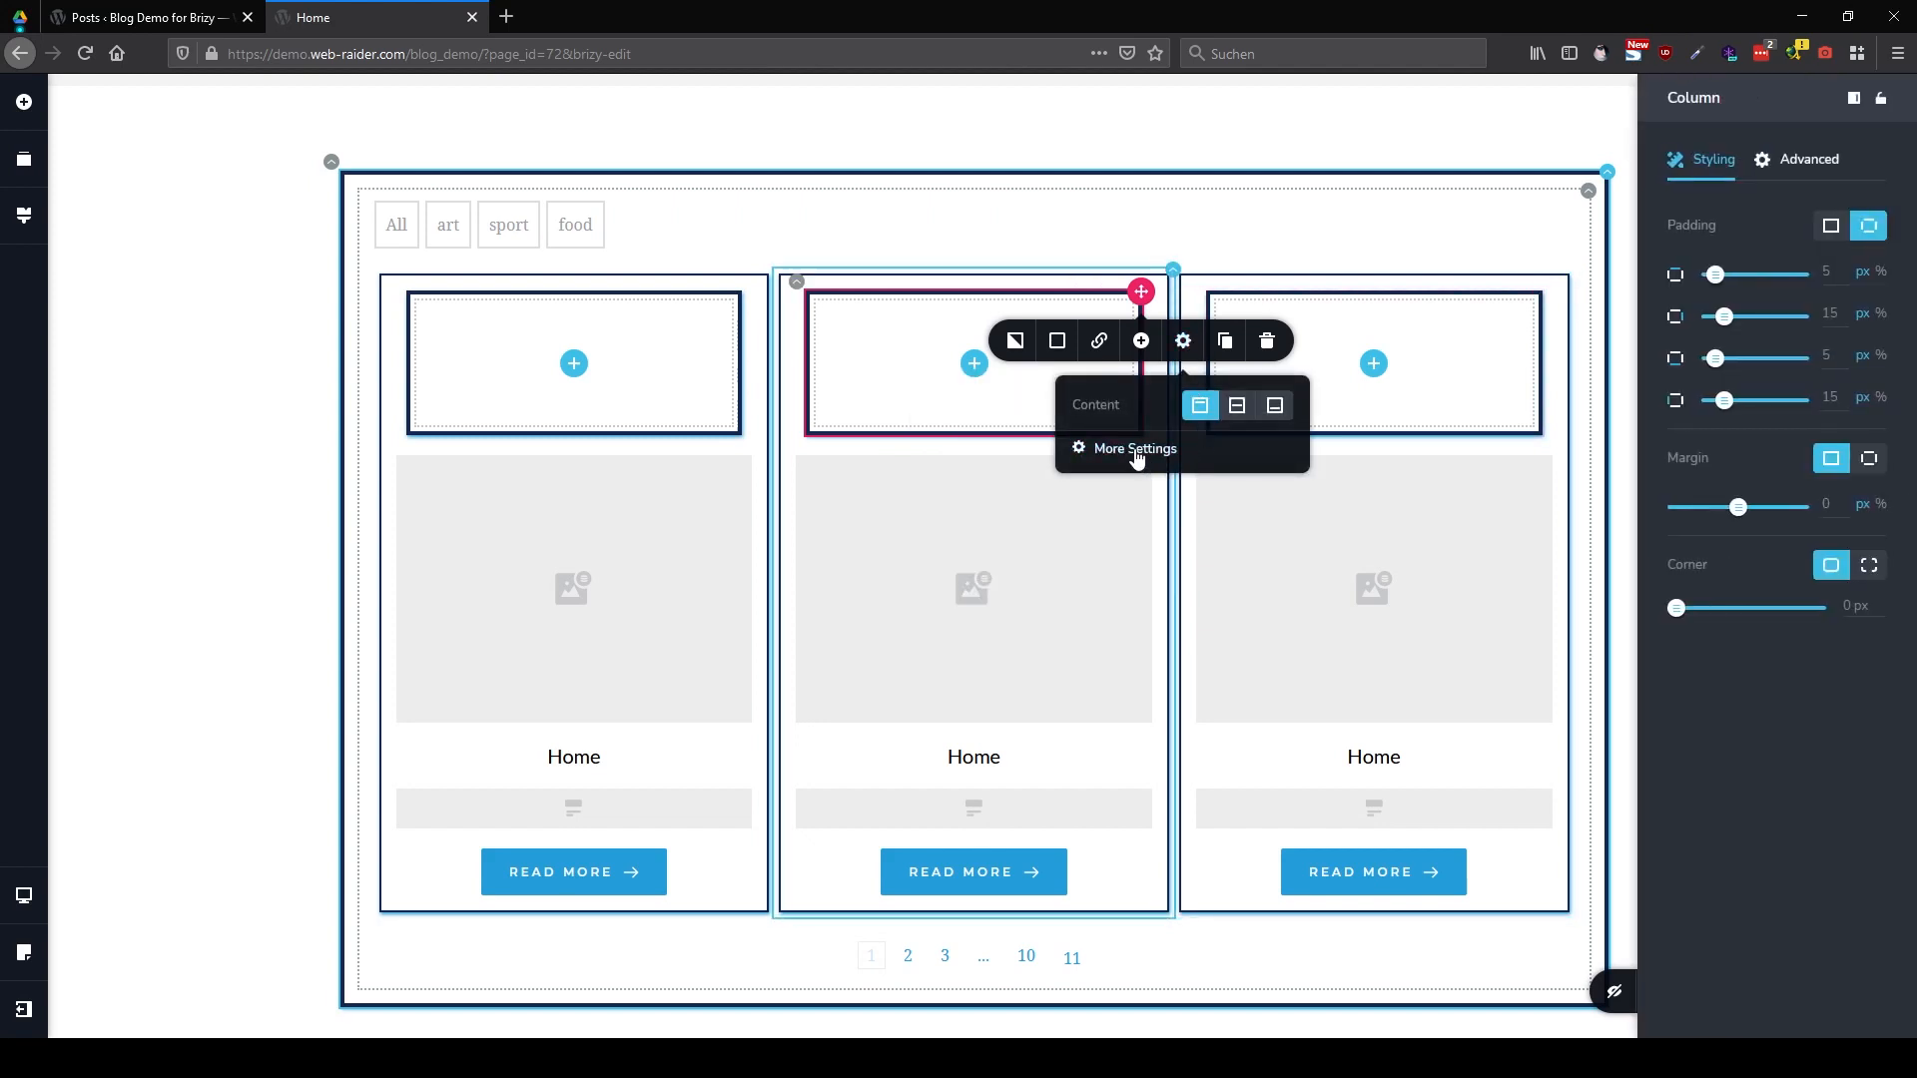
click(1835, 230)
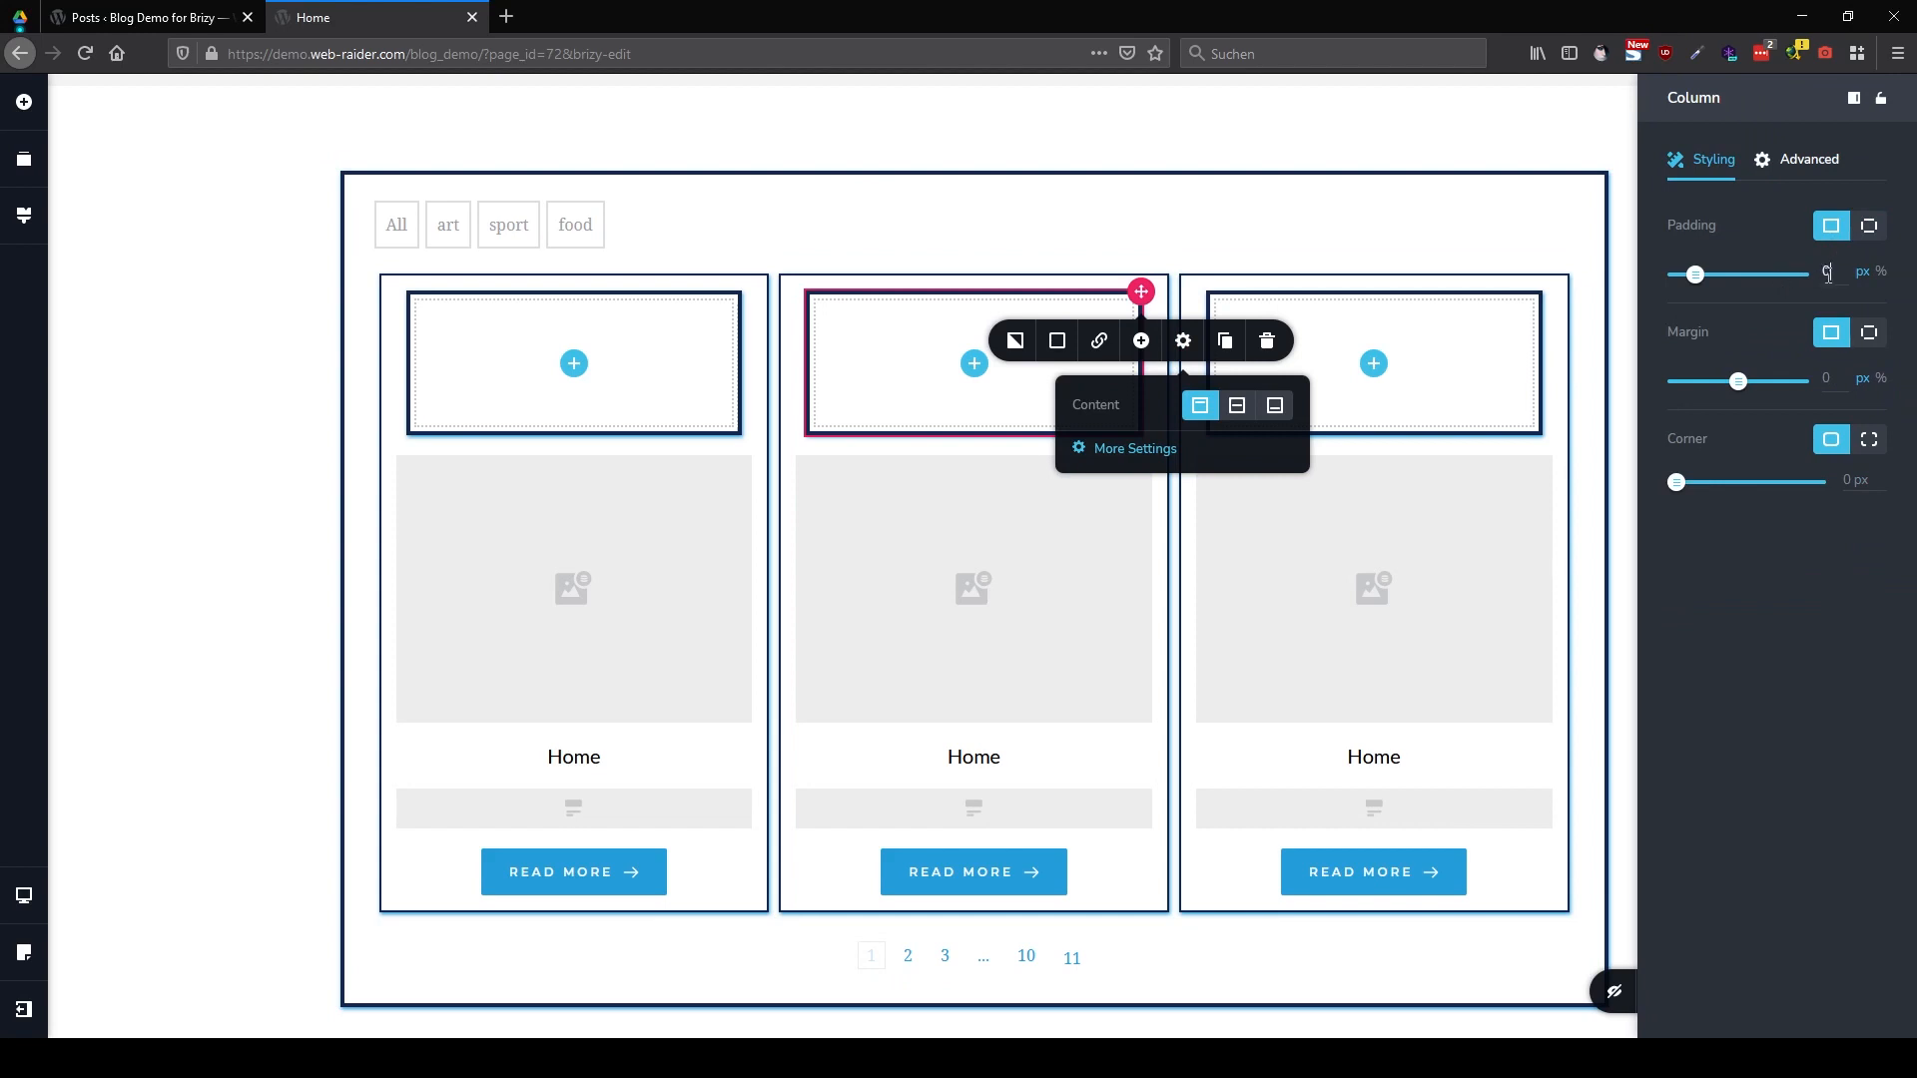
Set the featured image's margin to a uniform 0 px and move the image into the bordered column
click(945, 571)
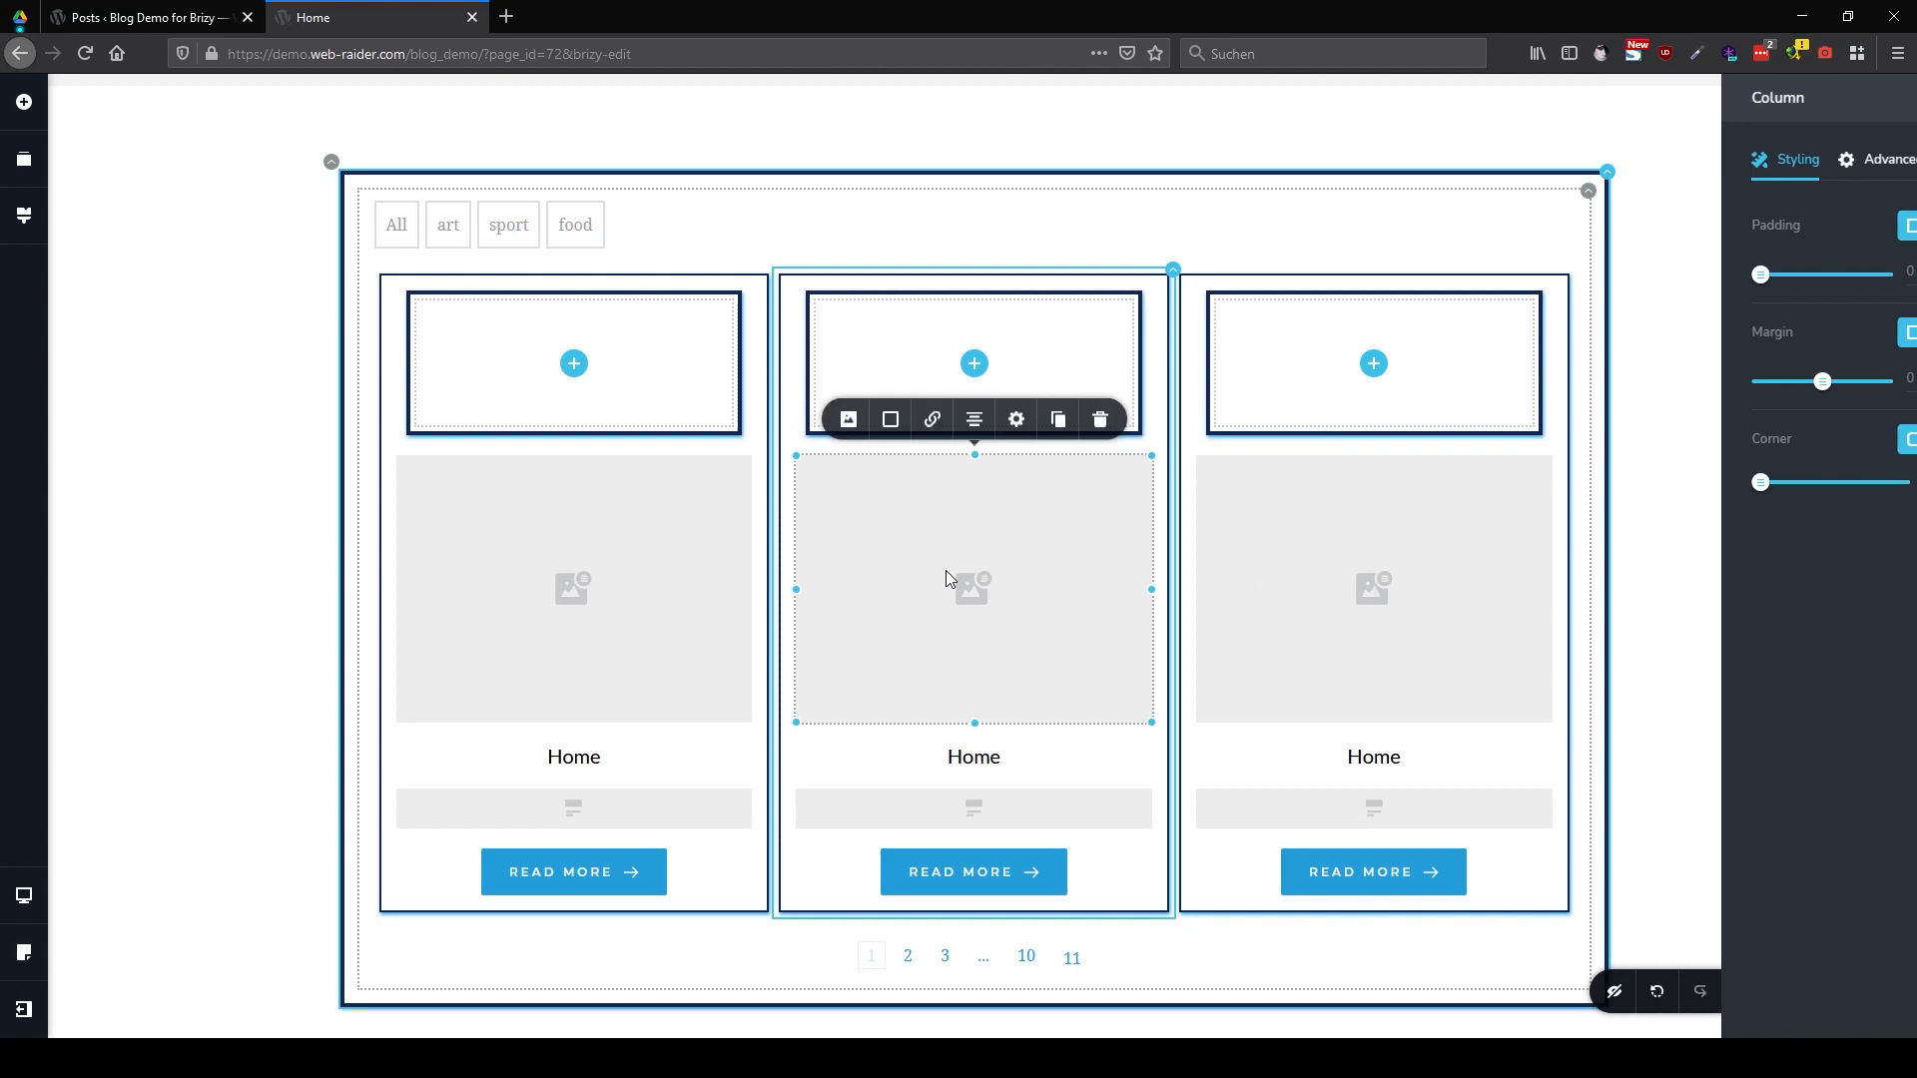
click(1014, 421)
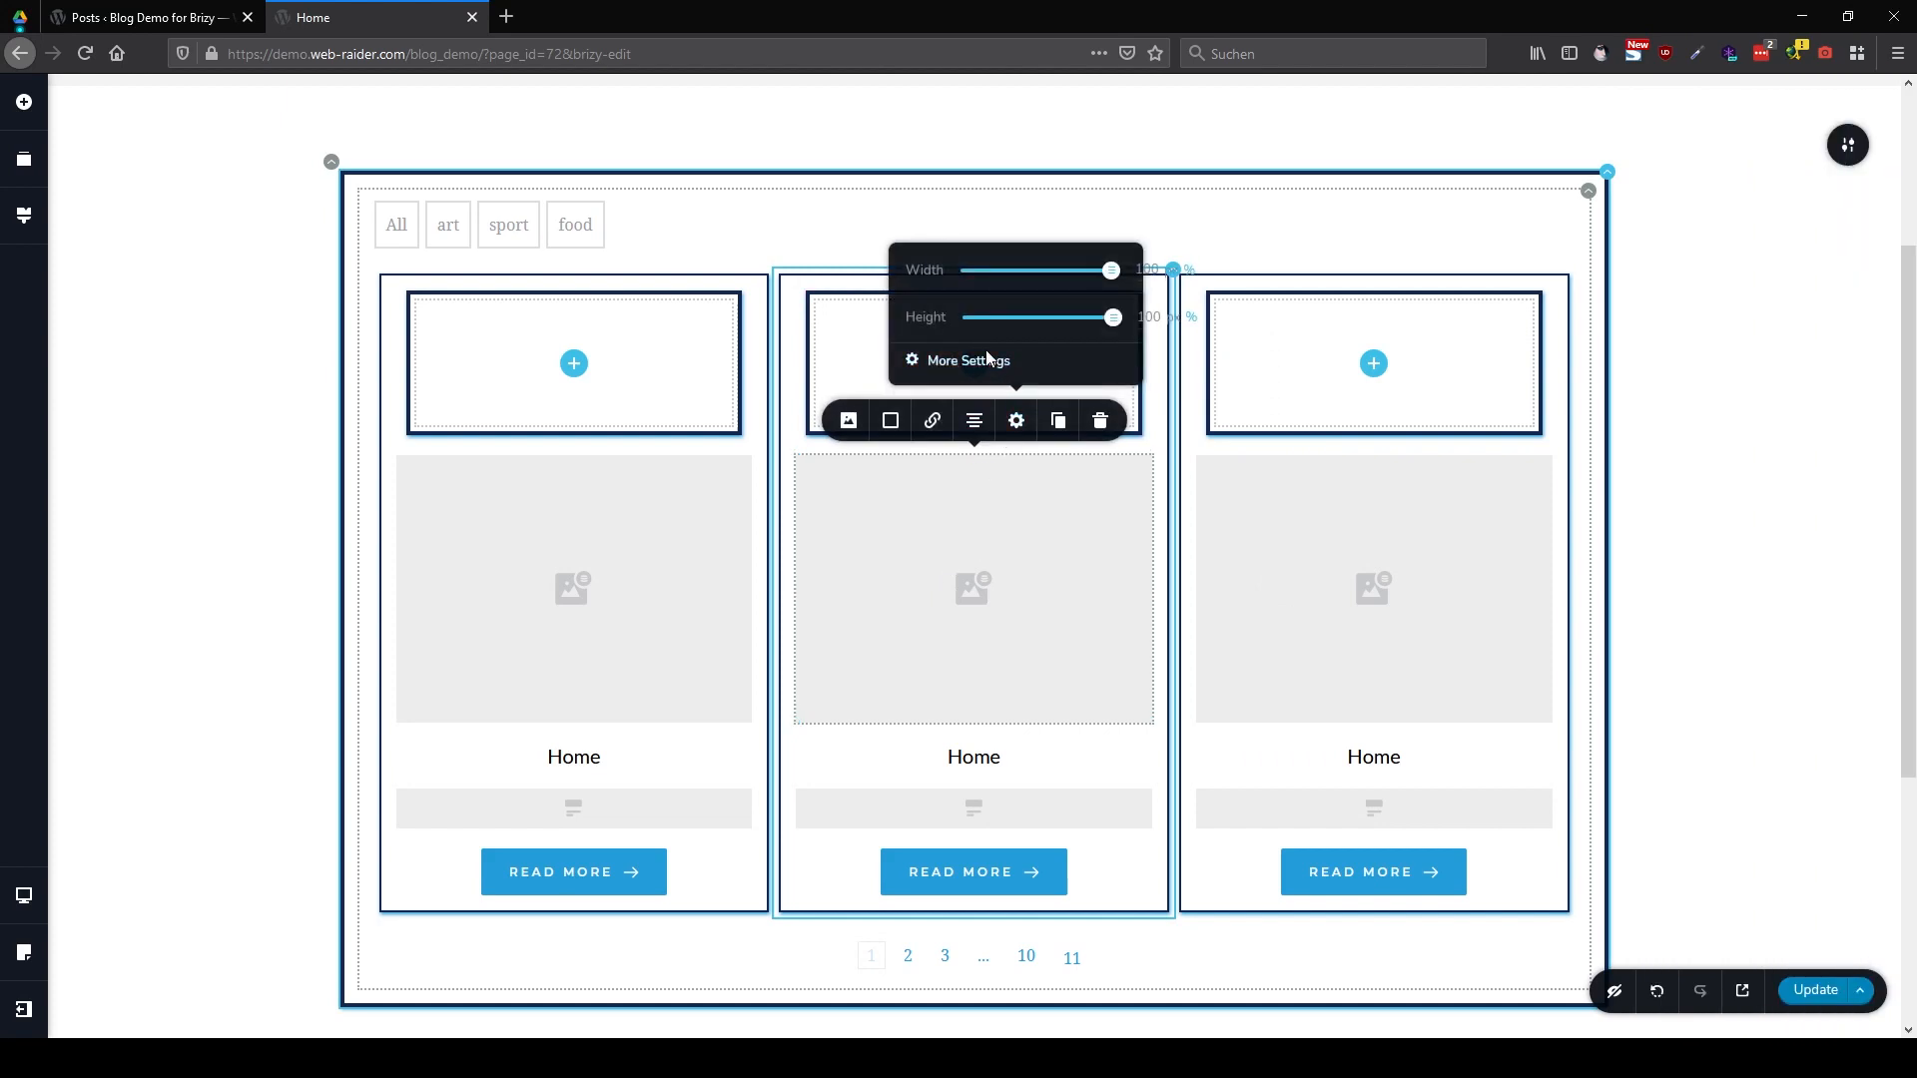
click(986, 355)
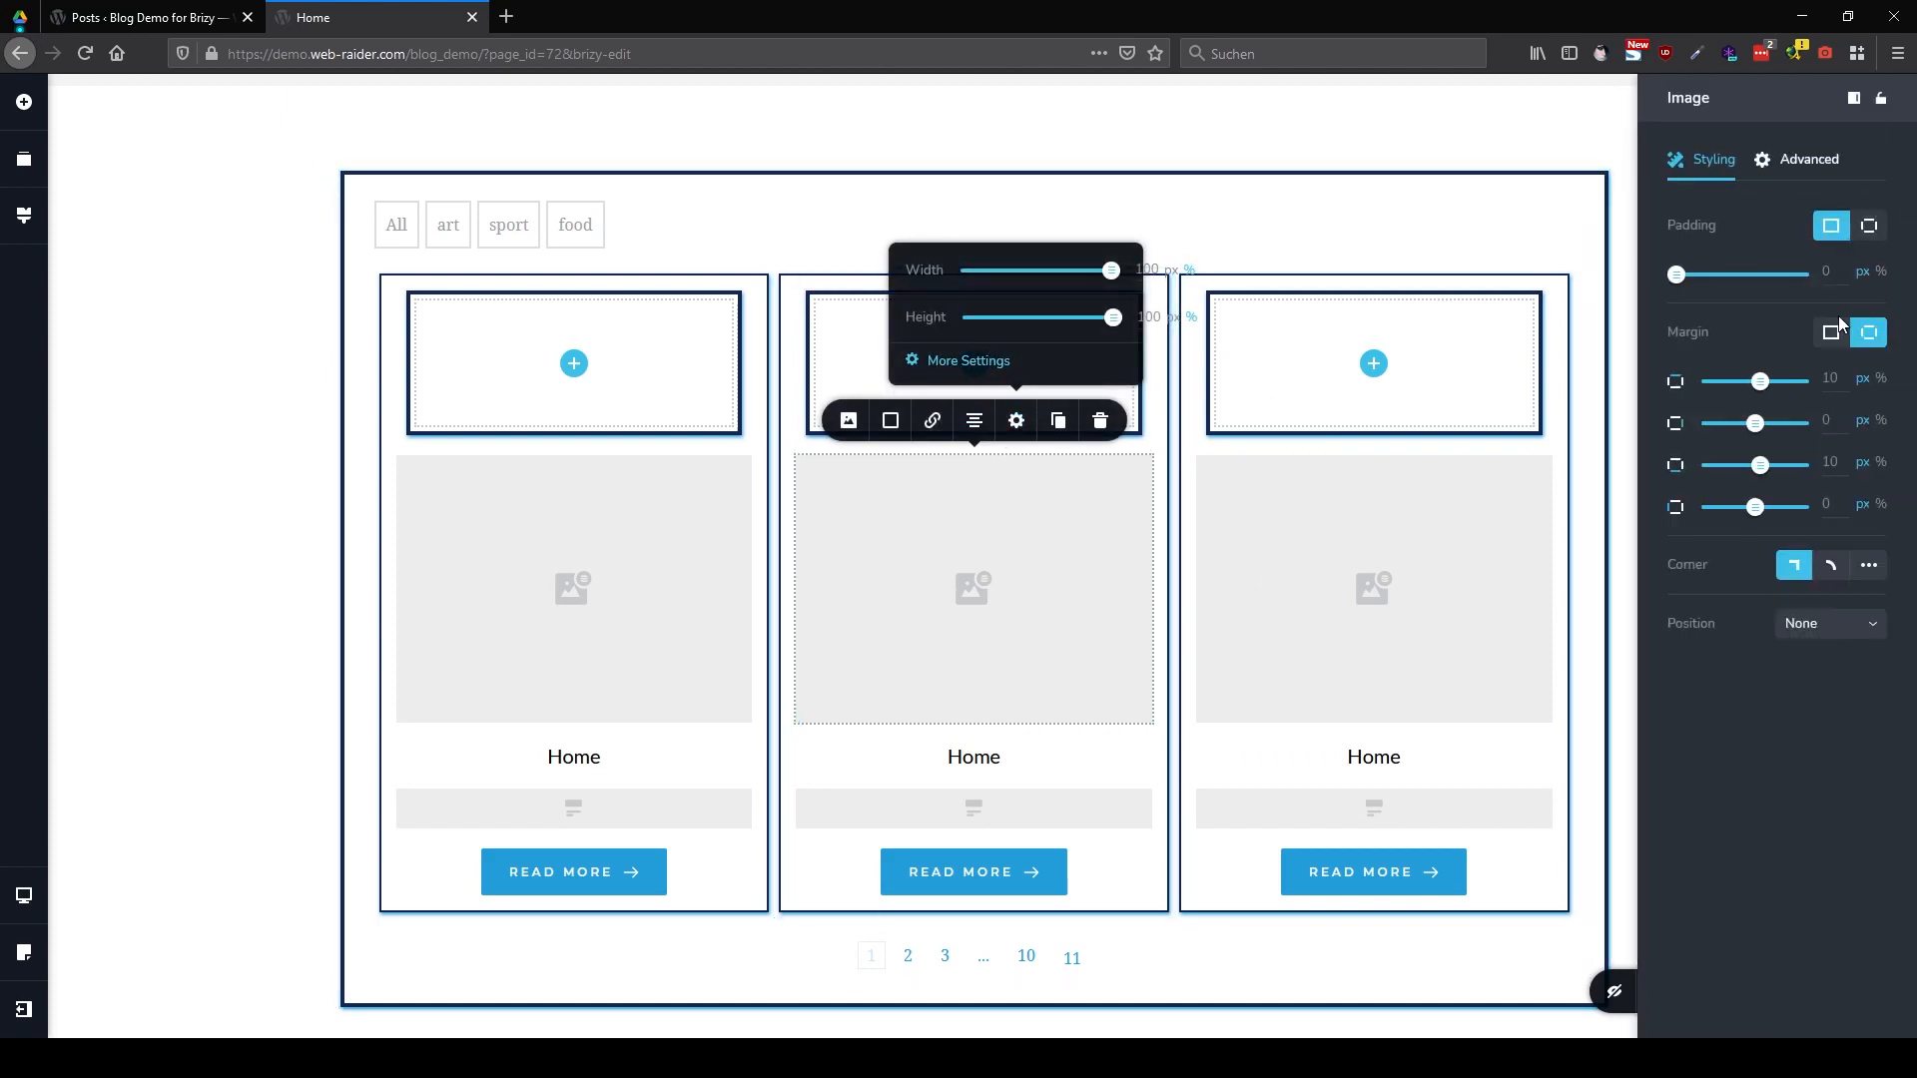
click(1833, 333)
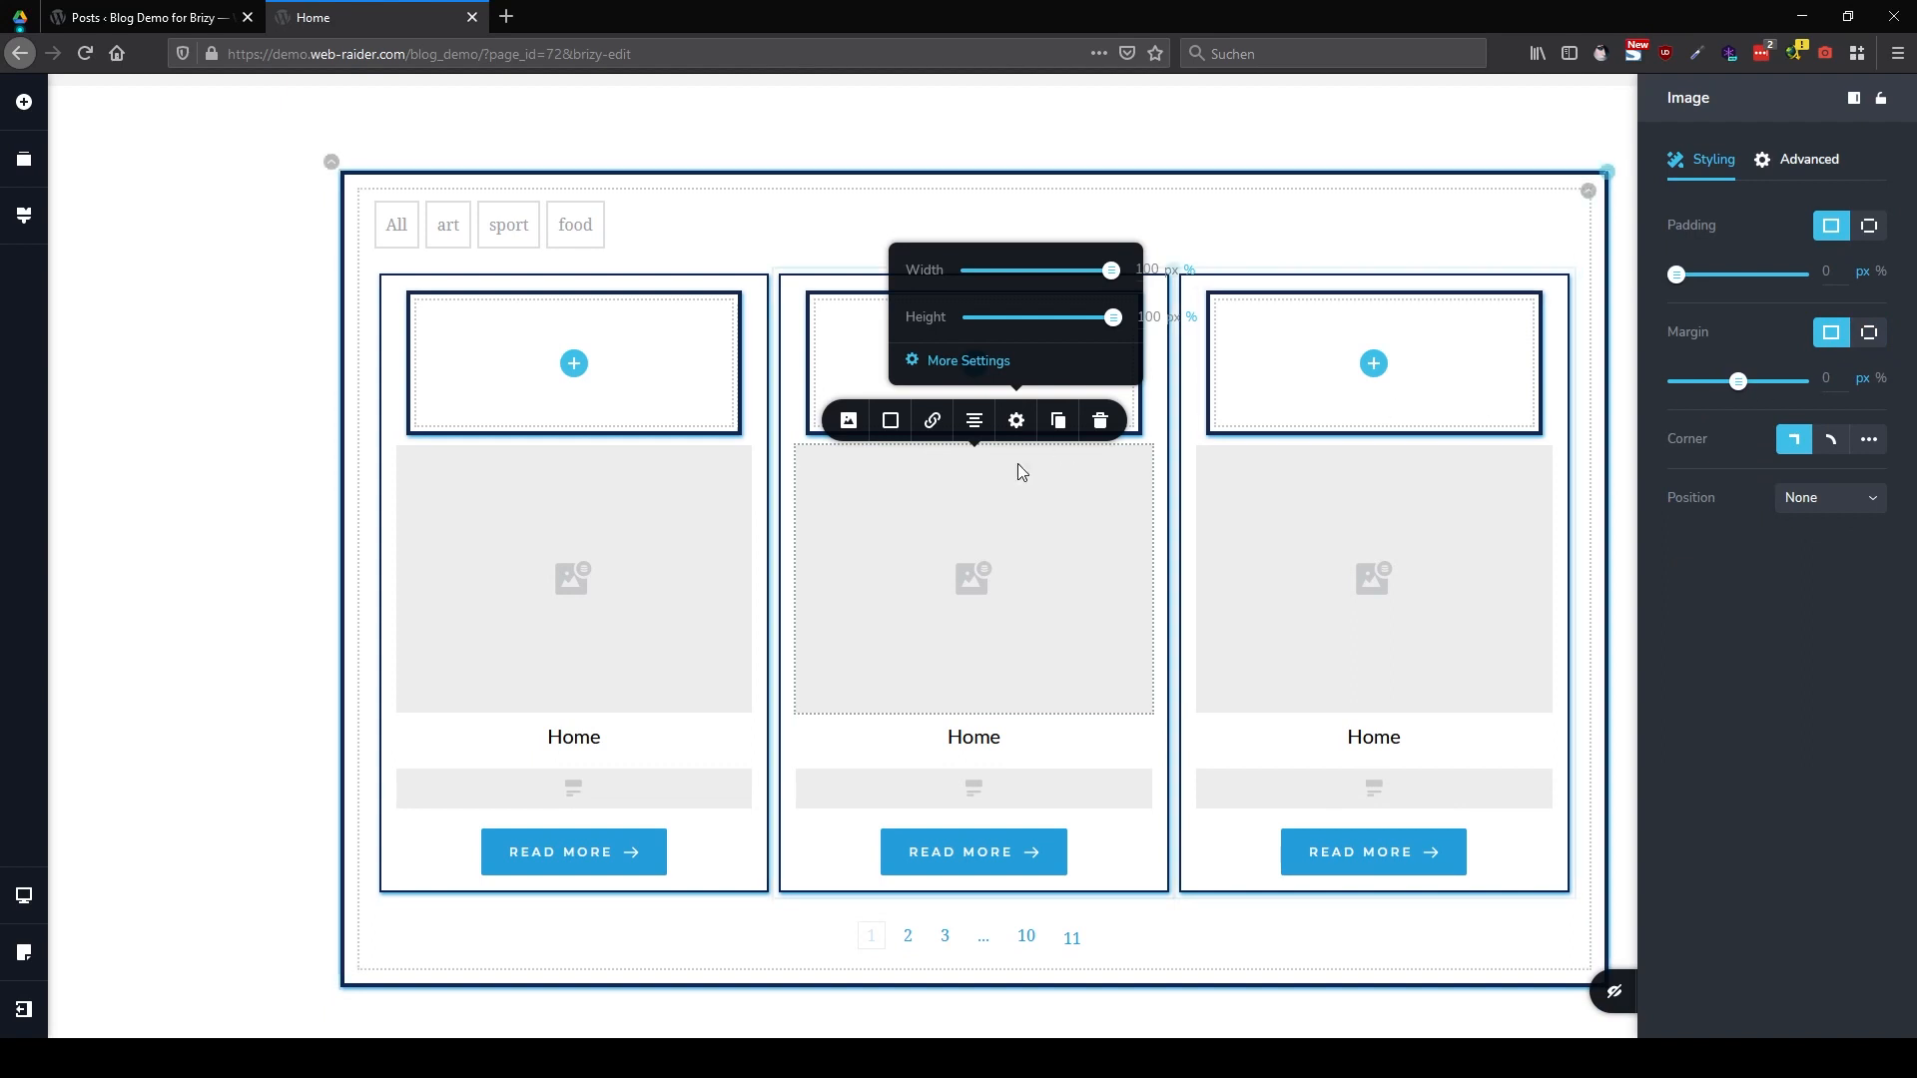
drag(1038, 513, 986, 374)
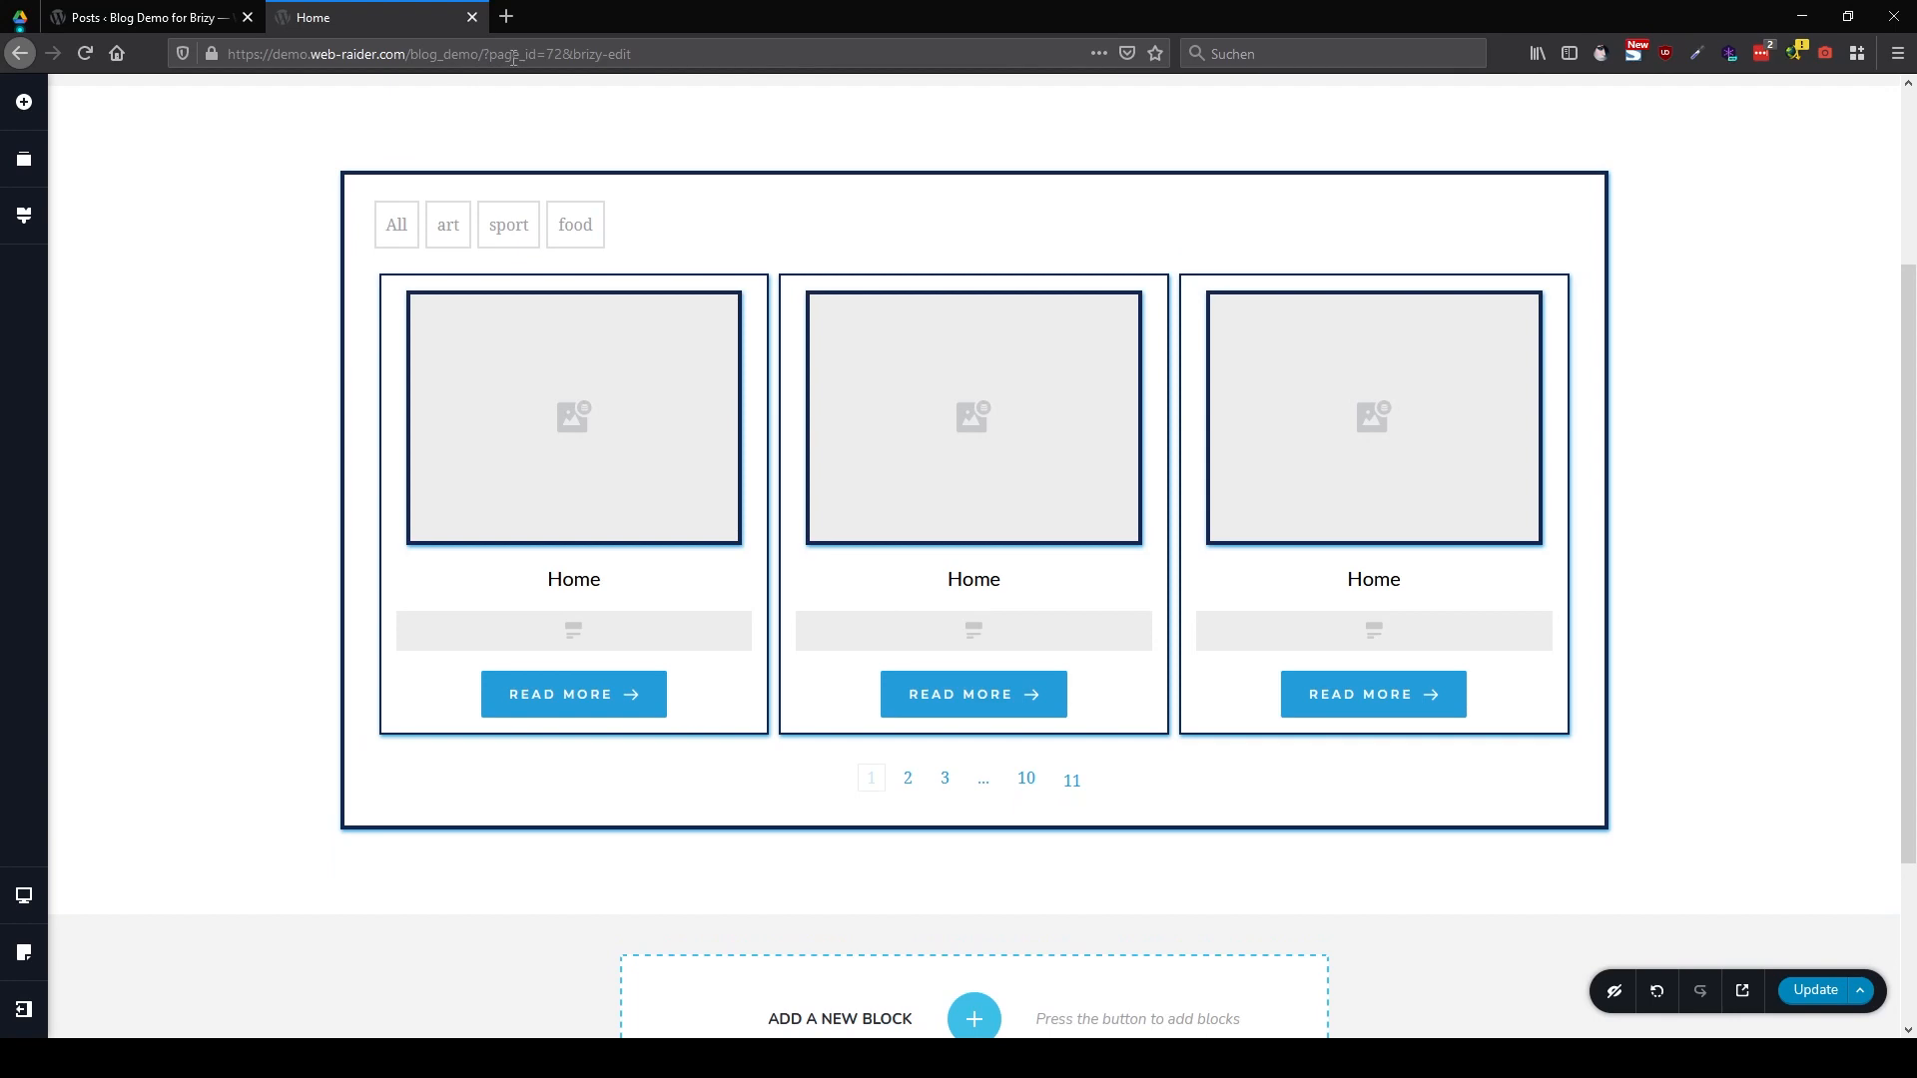
Open the site's front end in a new tab and try to load the blog_demo/home/ address
click(168, 17)
mouse_move(78, 95)
middle_click(87, 133)
click(320, 18)
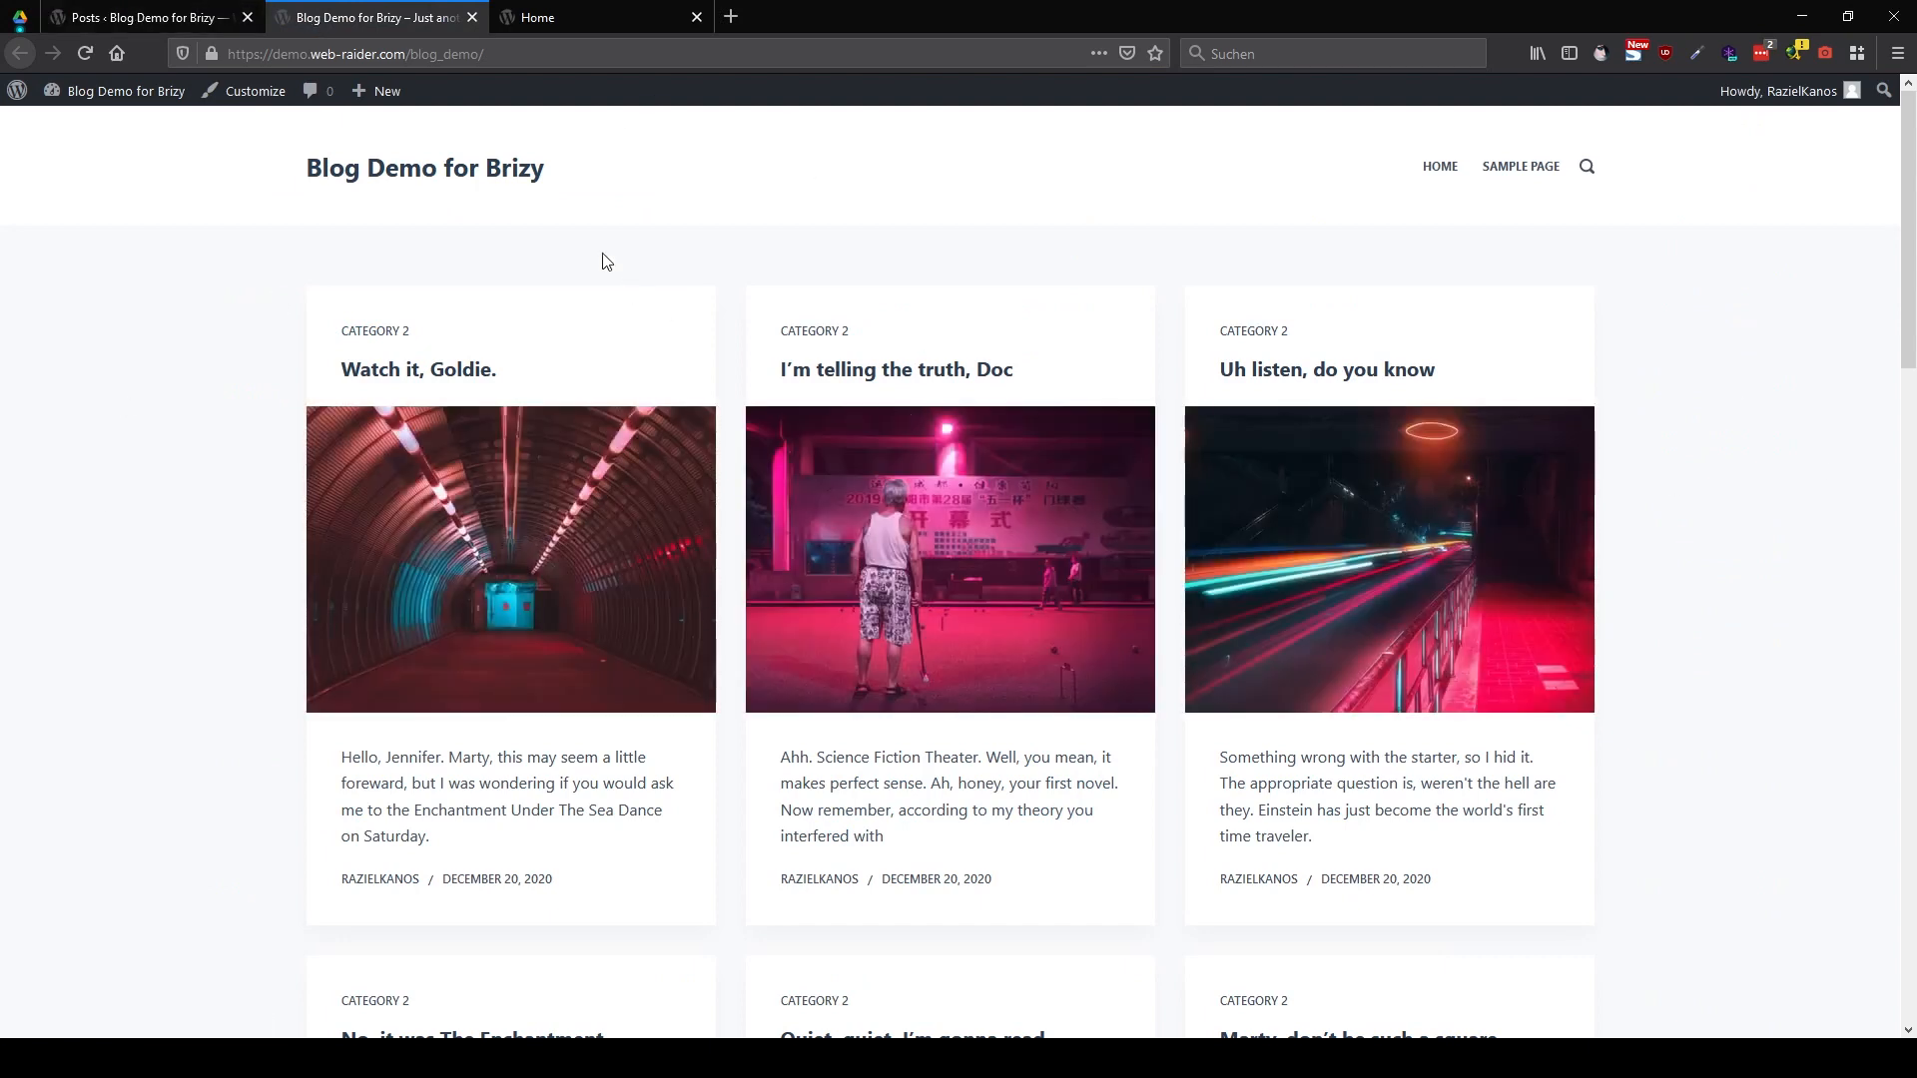
click(521, 53)
click(563, 55)
text(home/)
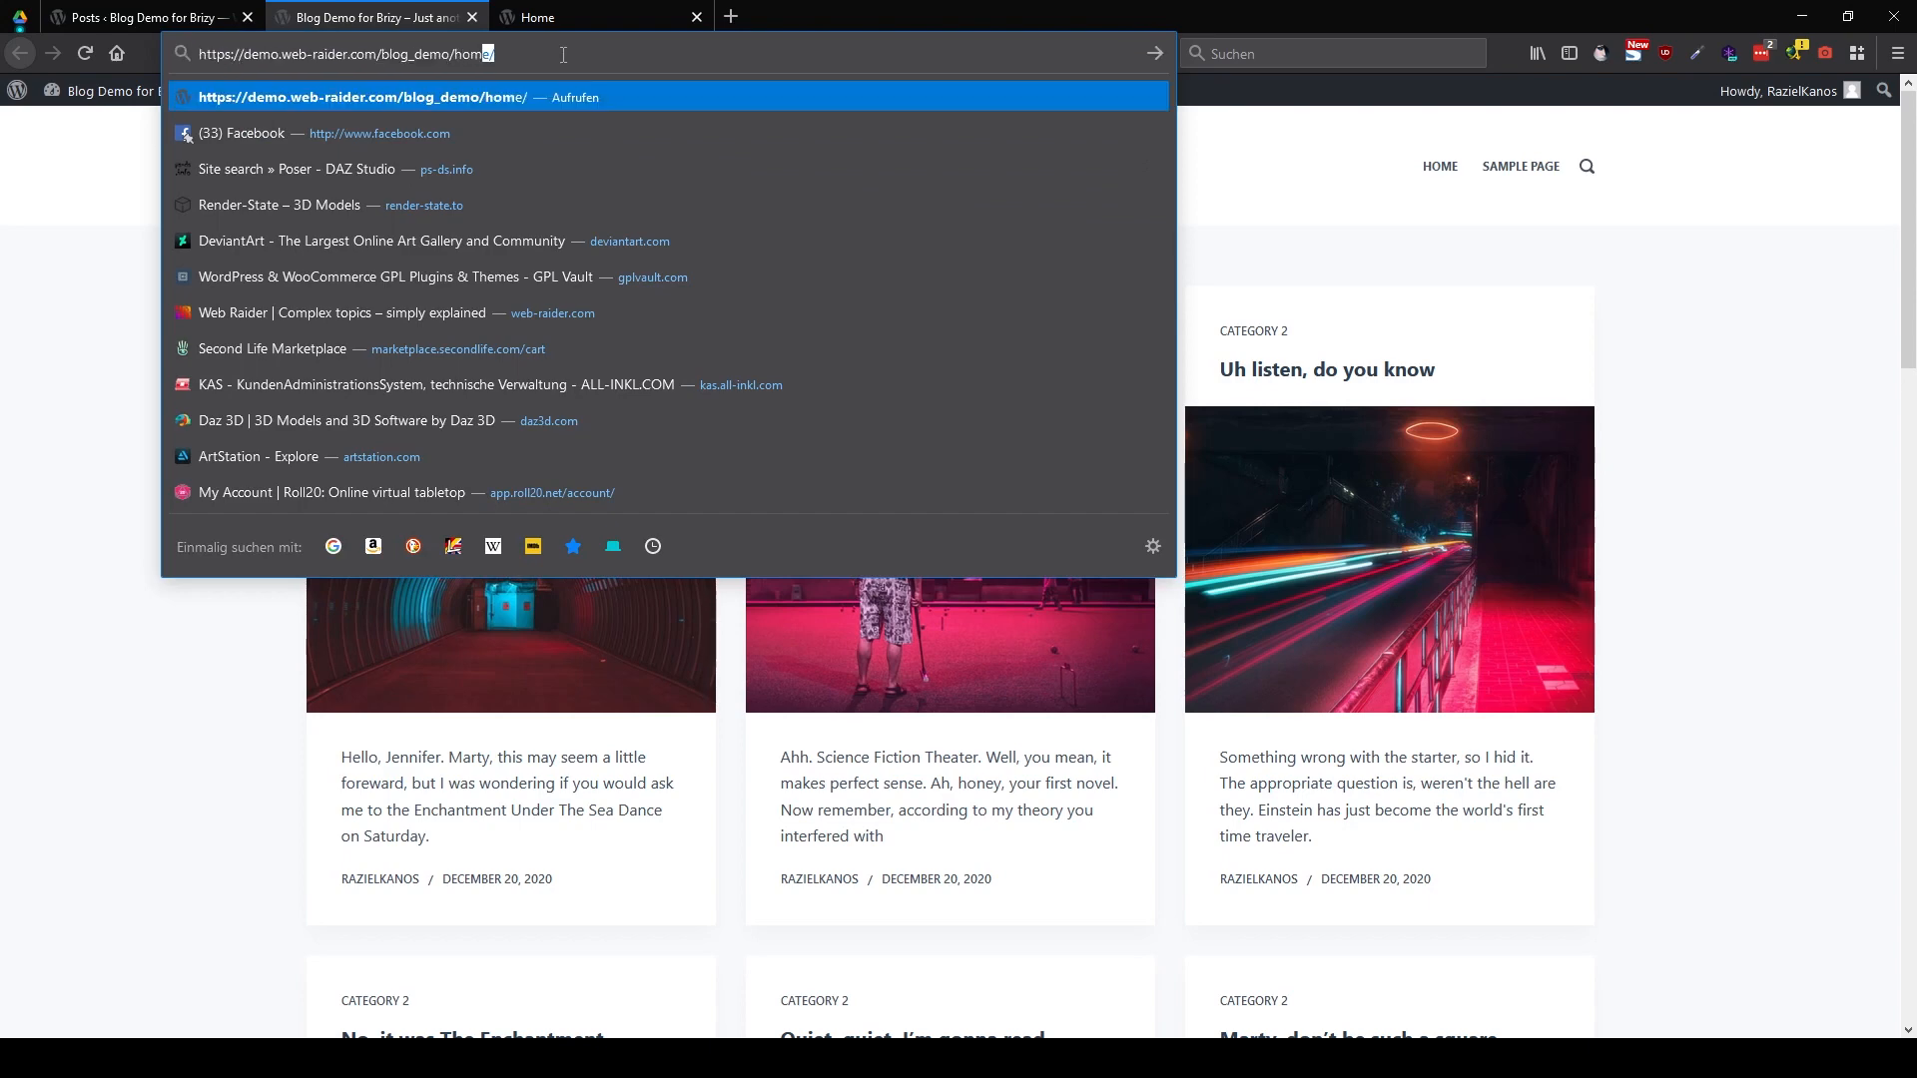
key(Return)
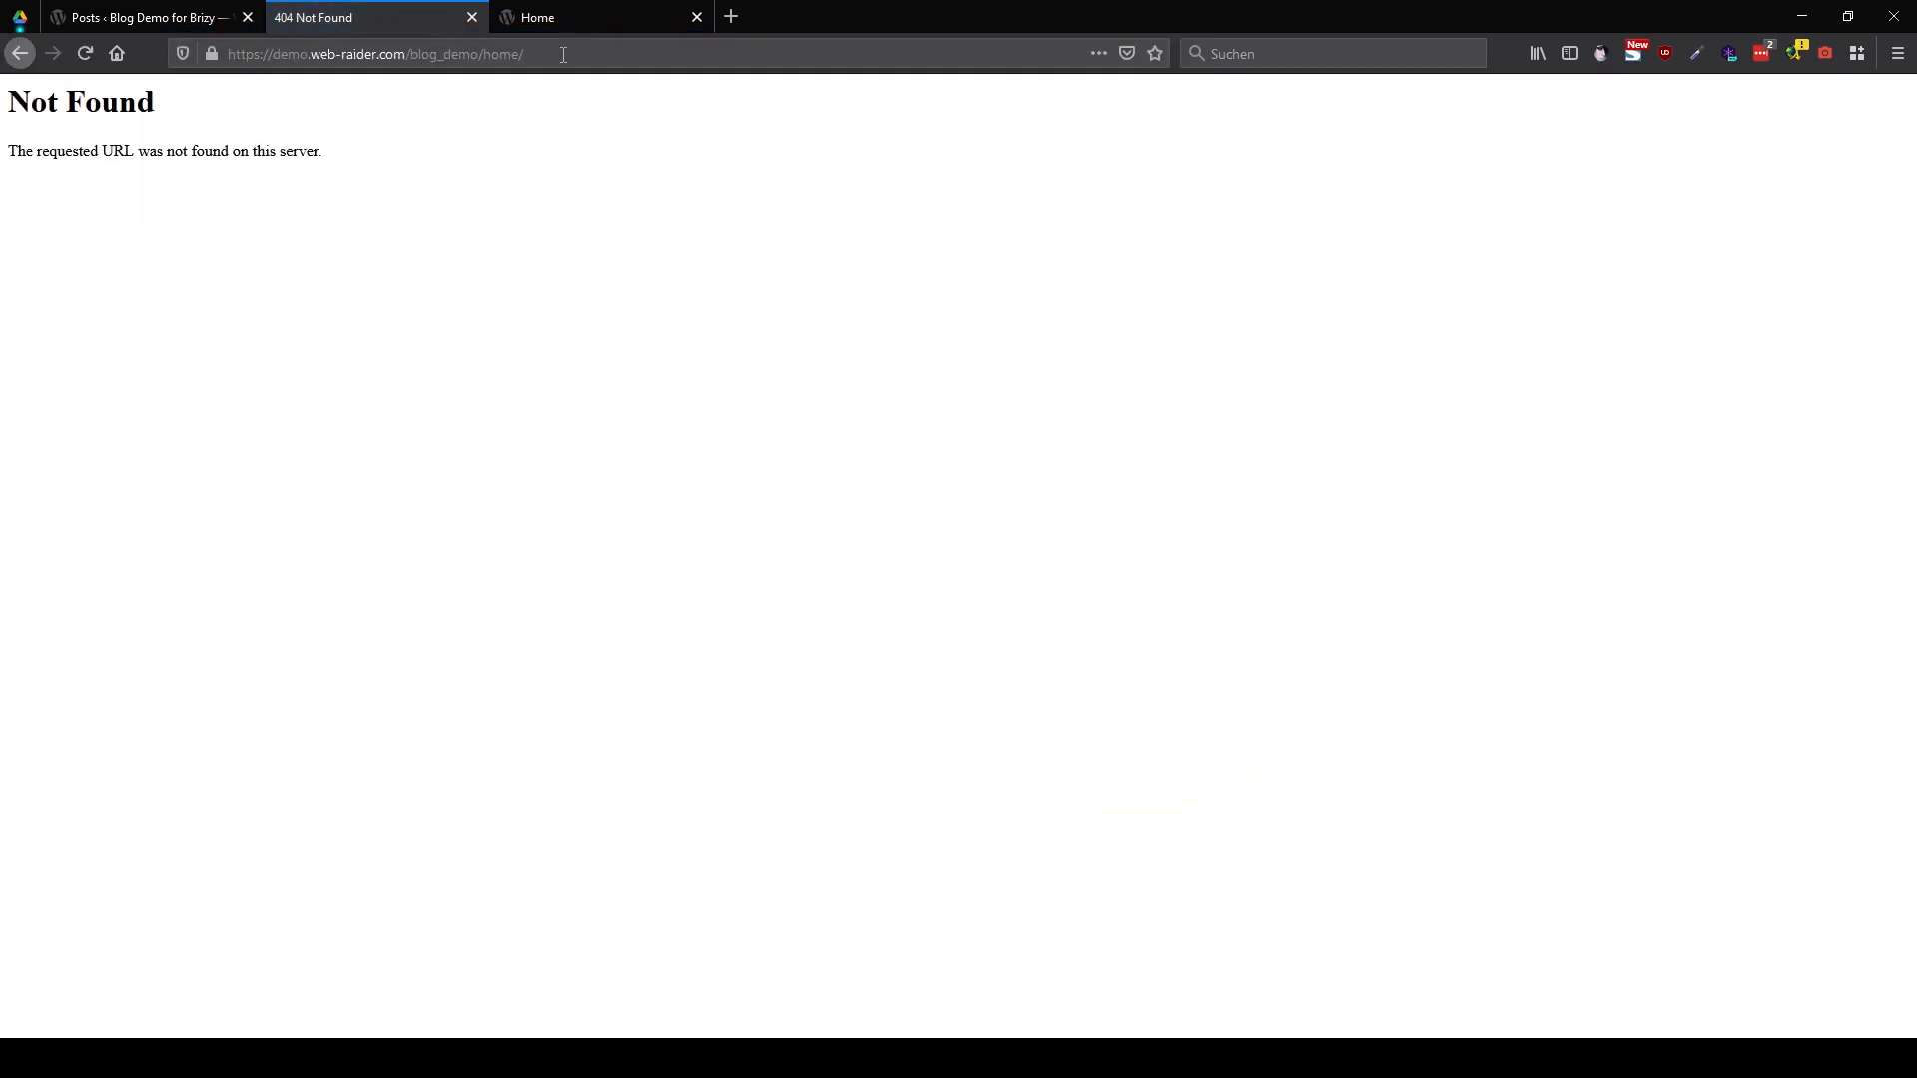
View the published Home page from the WordPress list of pages and examine its tag filter, post cards and pagination
click(186, 18)
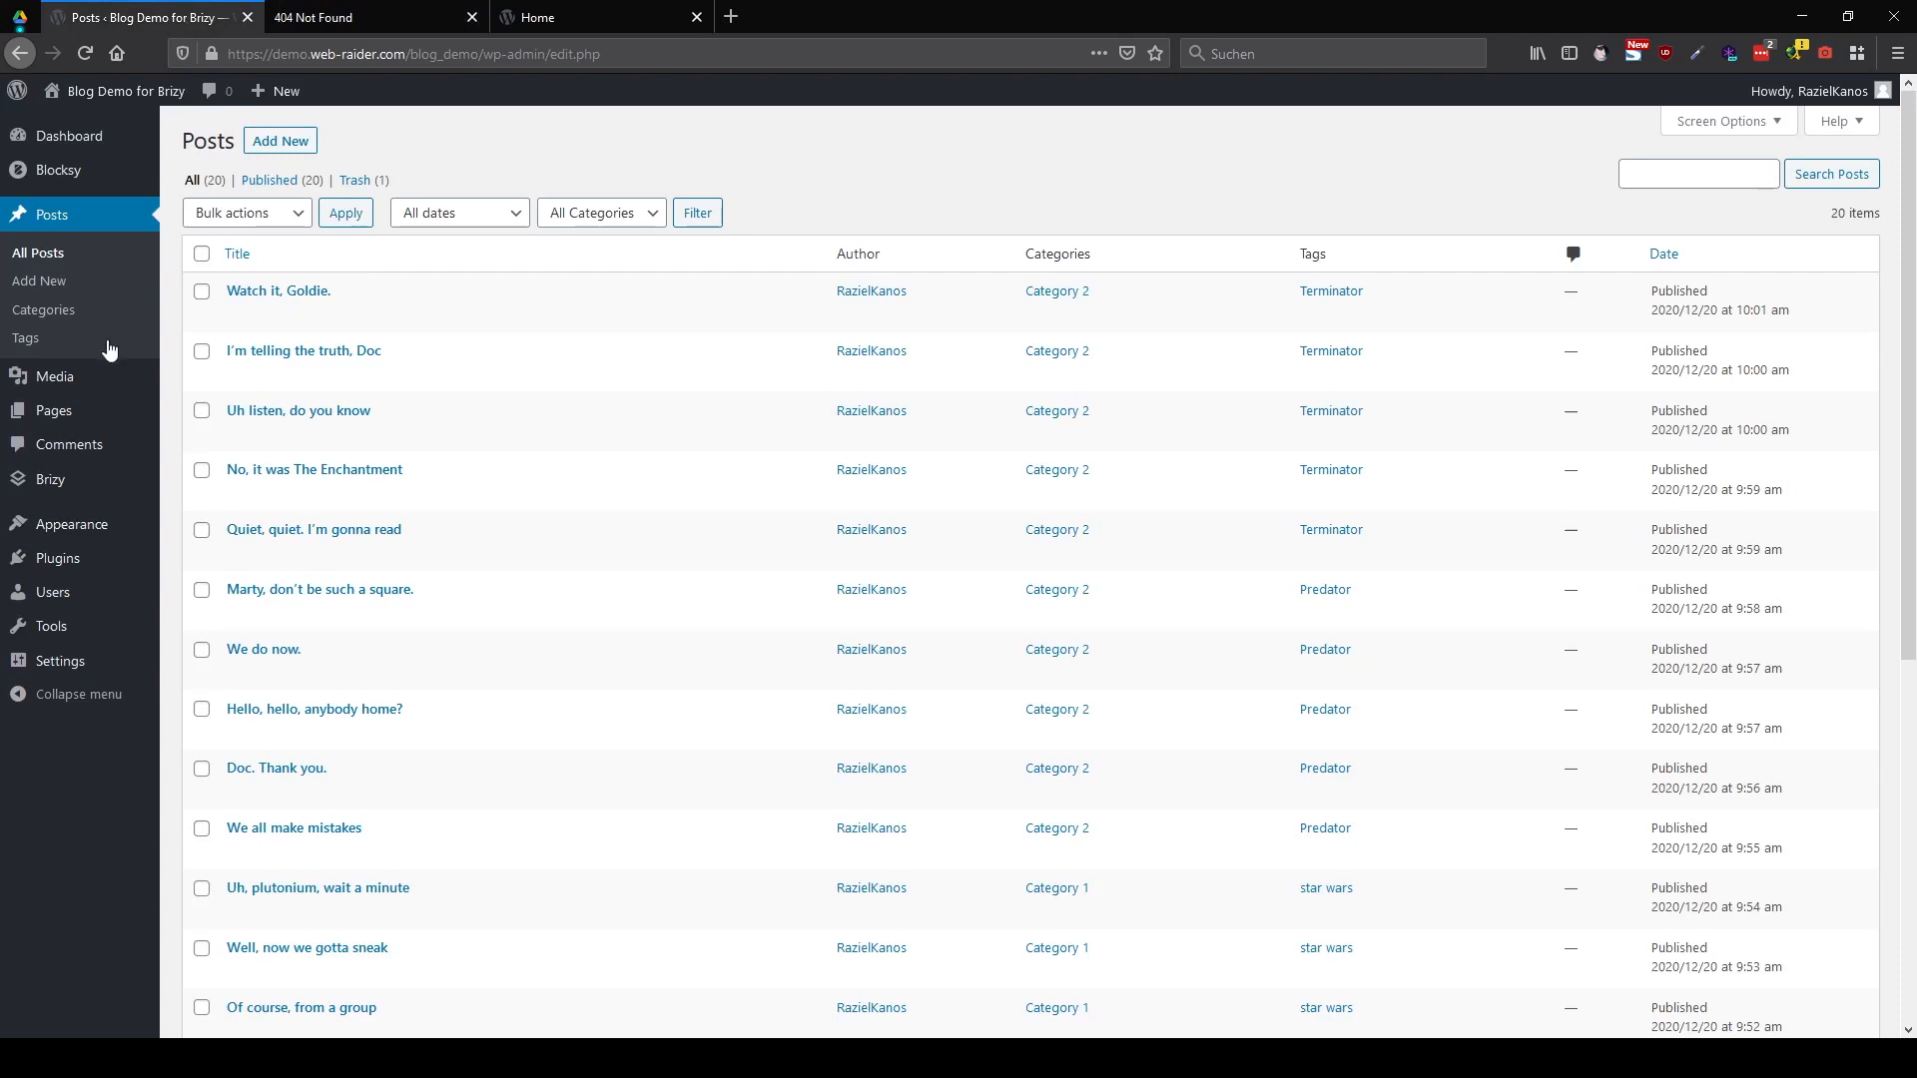
click(70, 426)
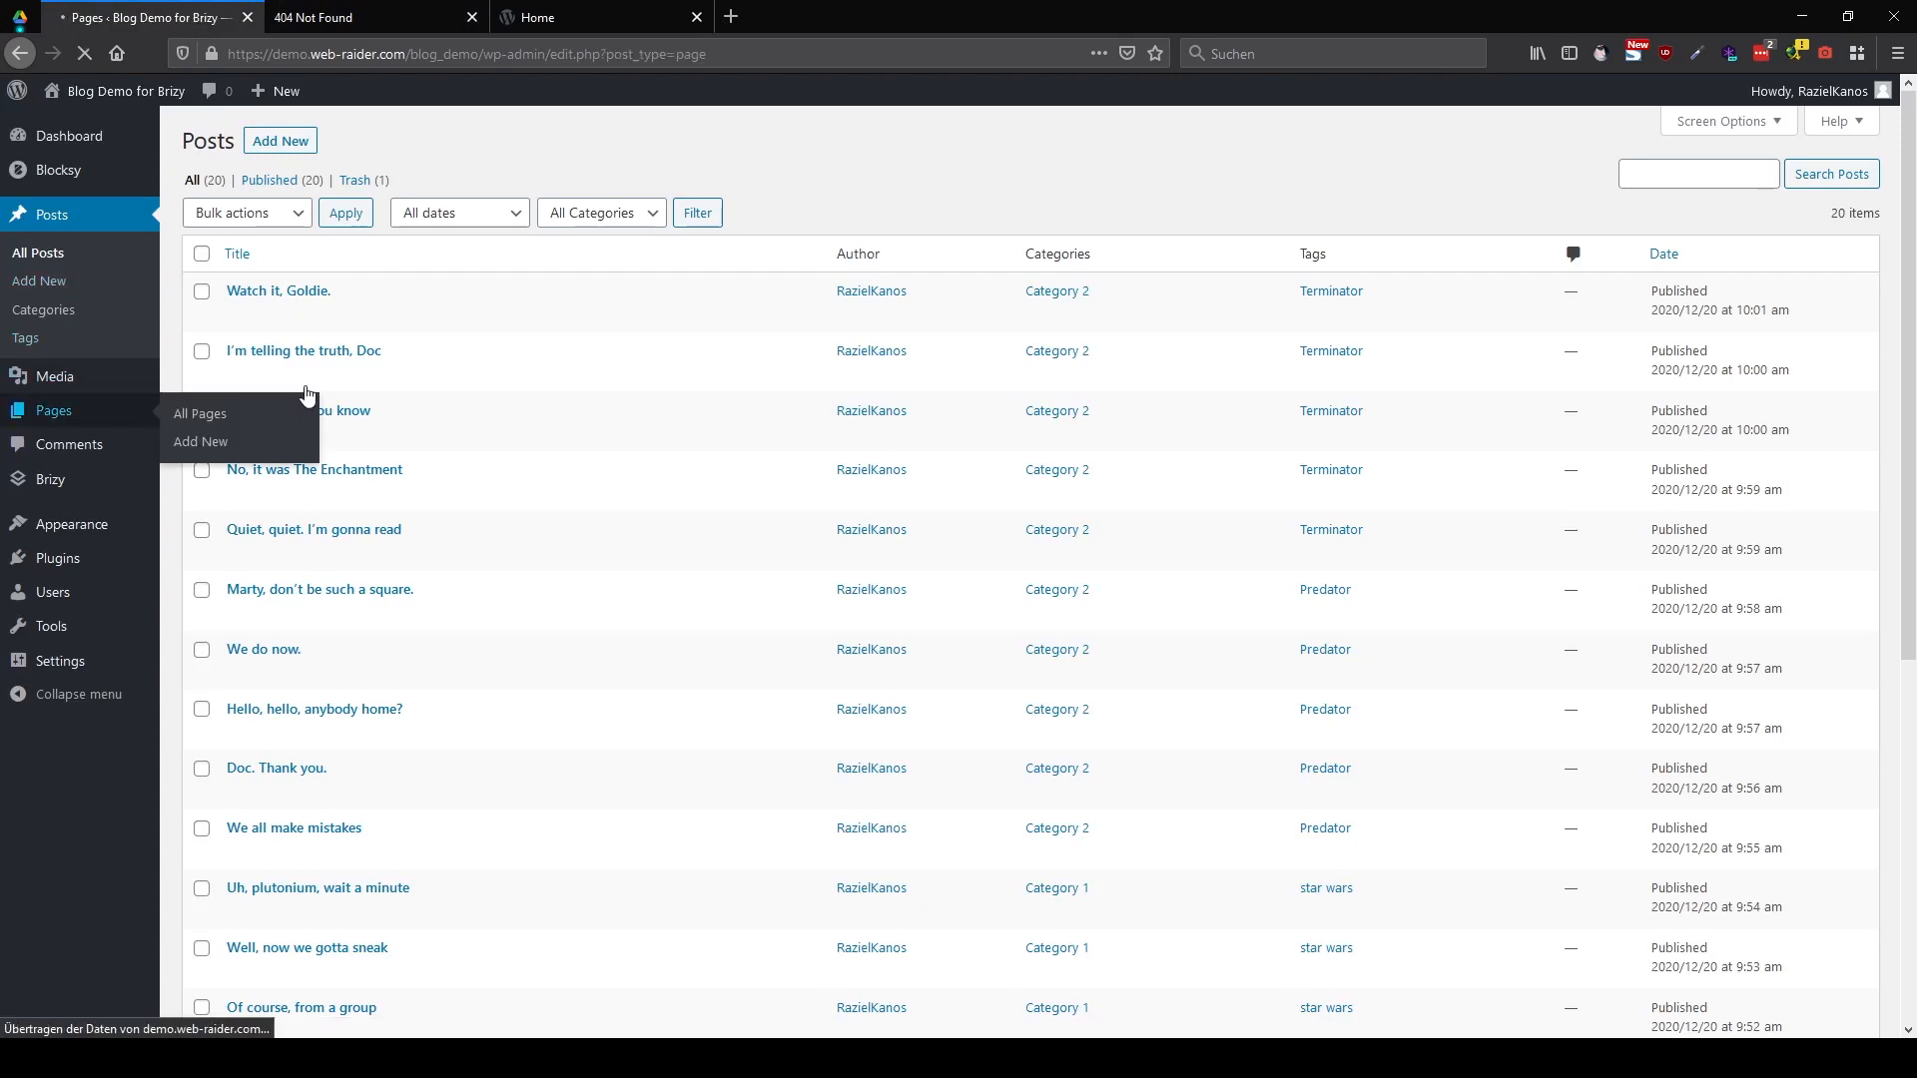
middle_click(384, 314)
click(361, 14)
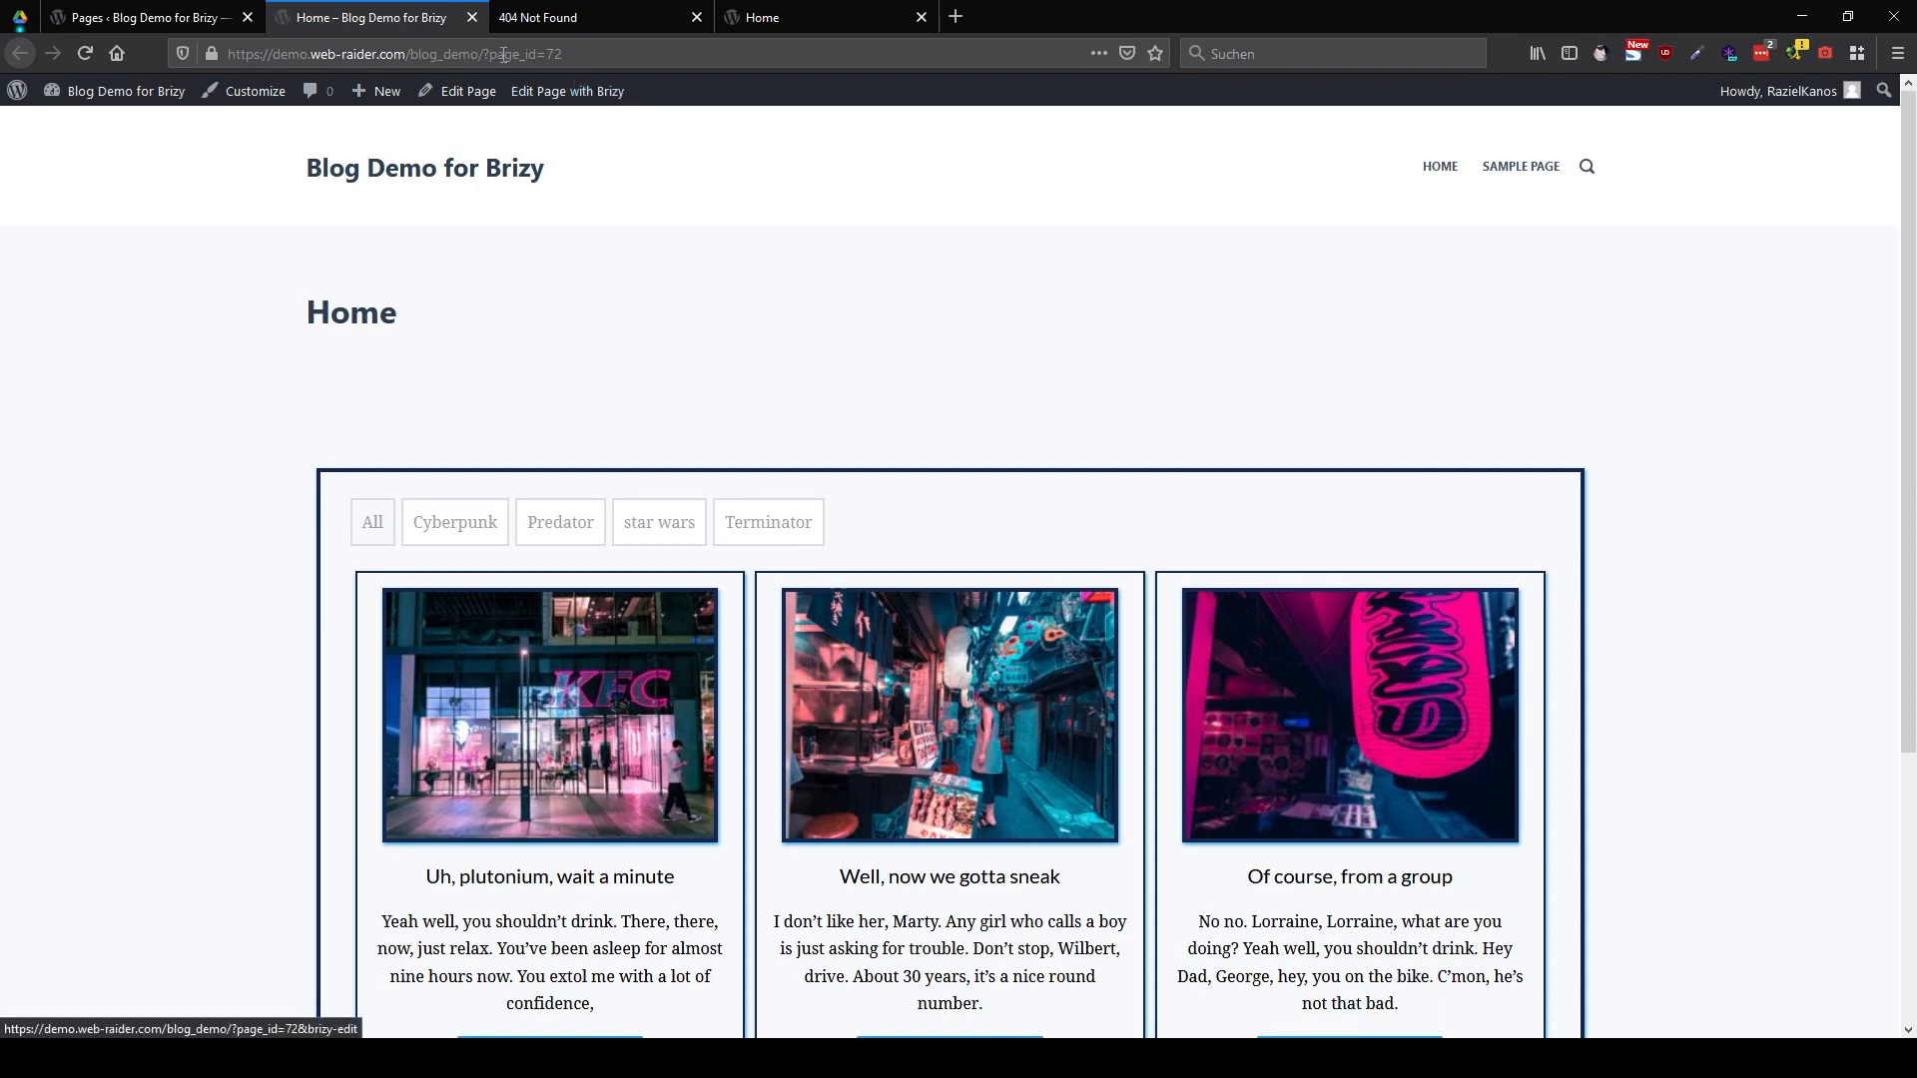
scroll(709, 274, down, 2)
scroll(709, 274, down, 2)
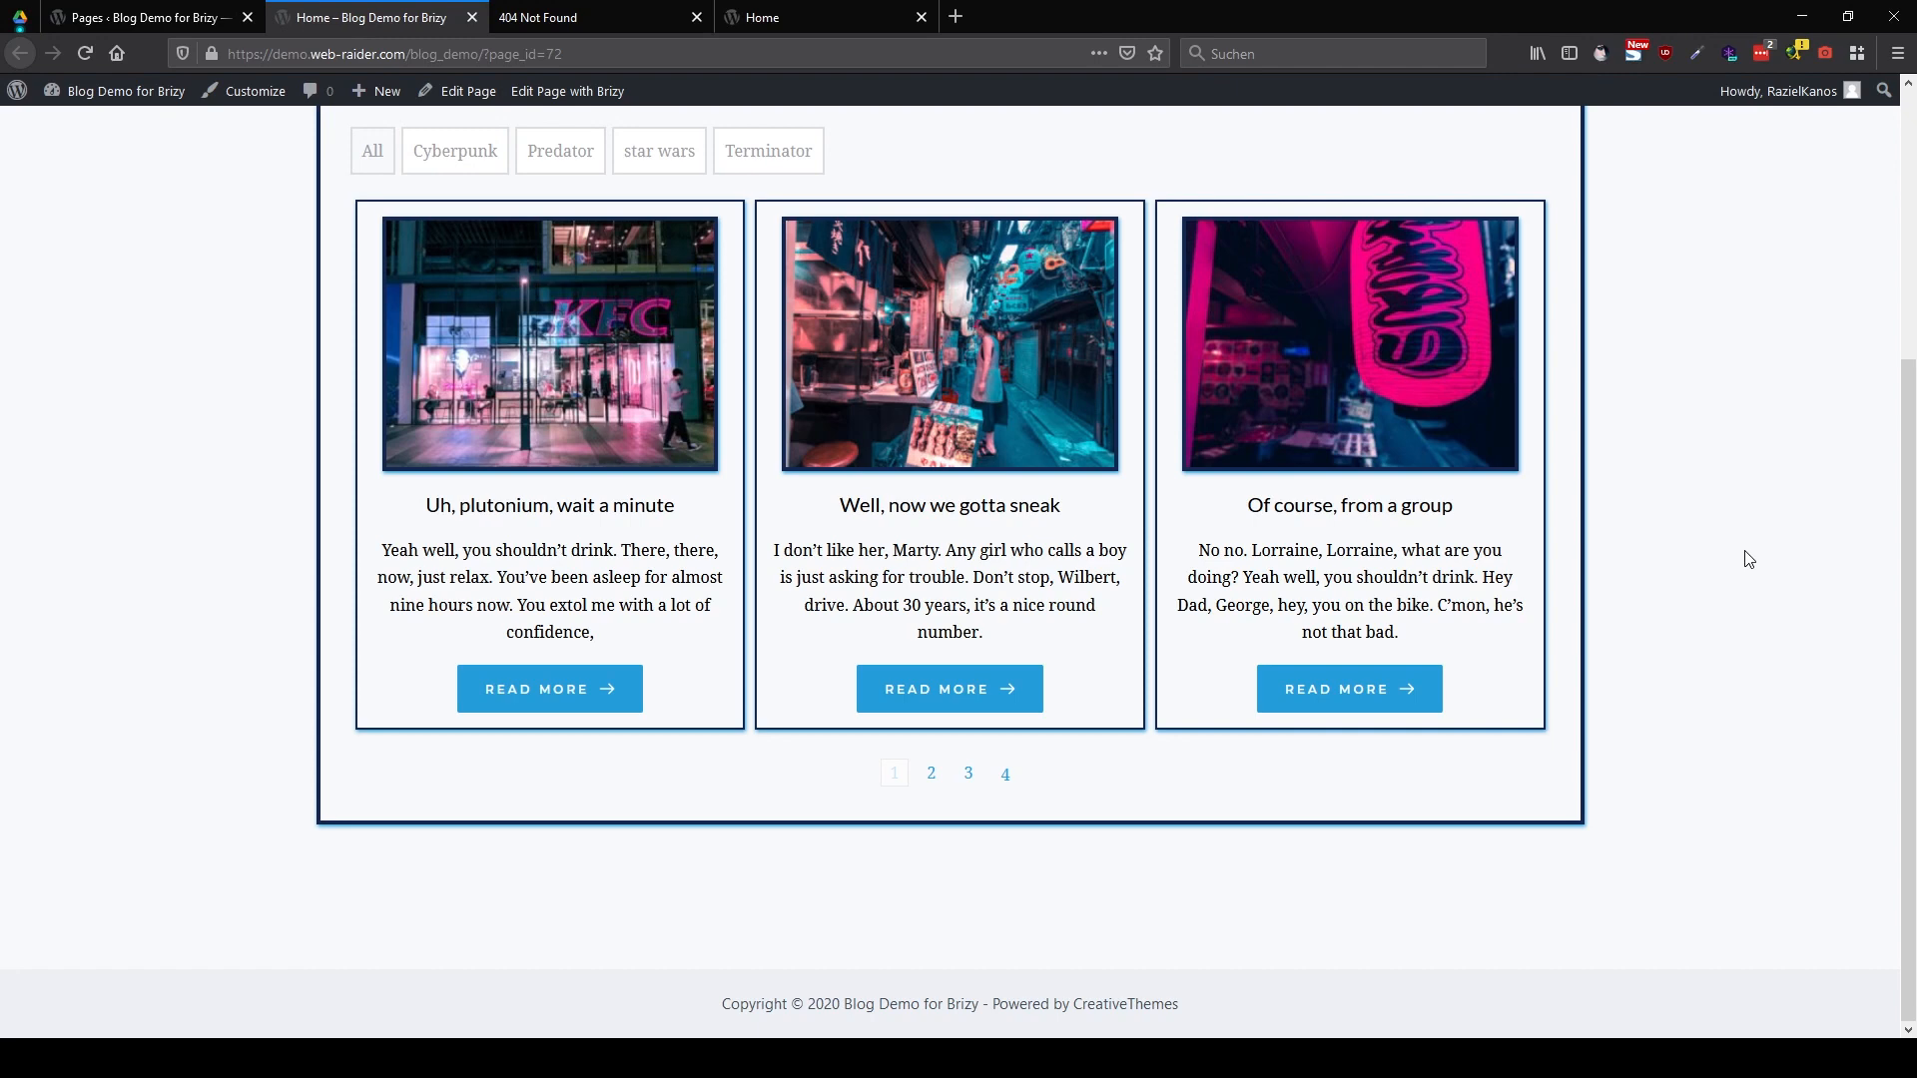
scroll(1750, 559, up, 2)
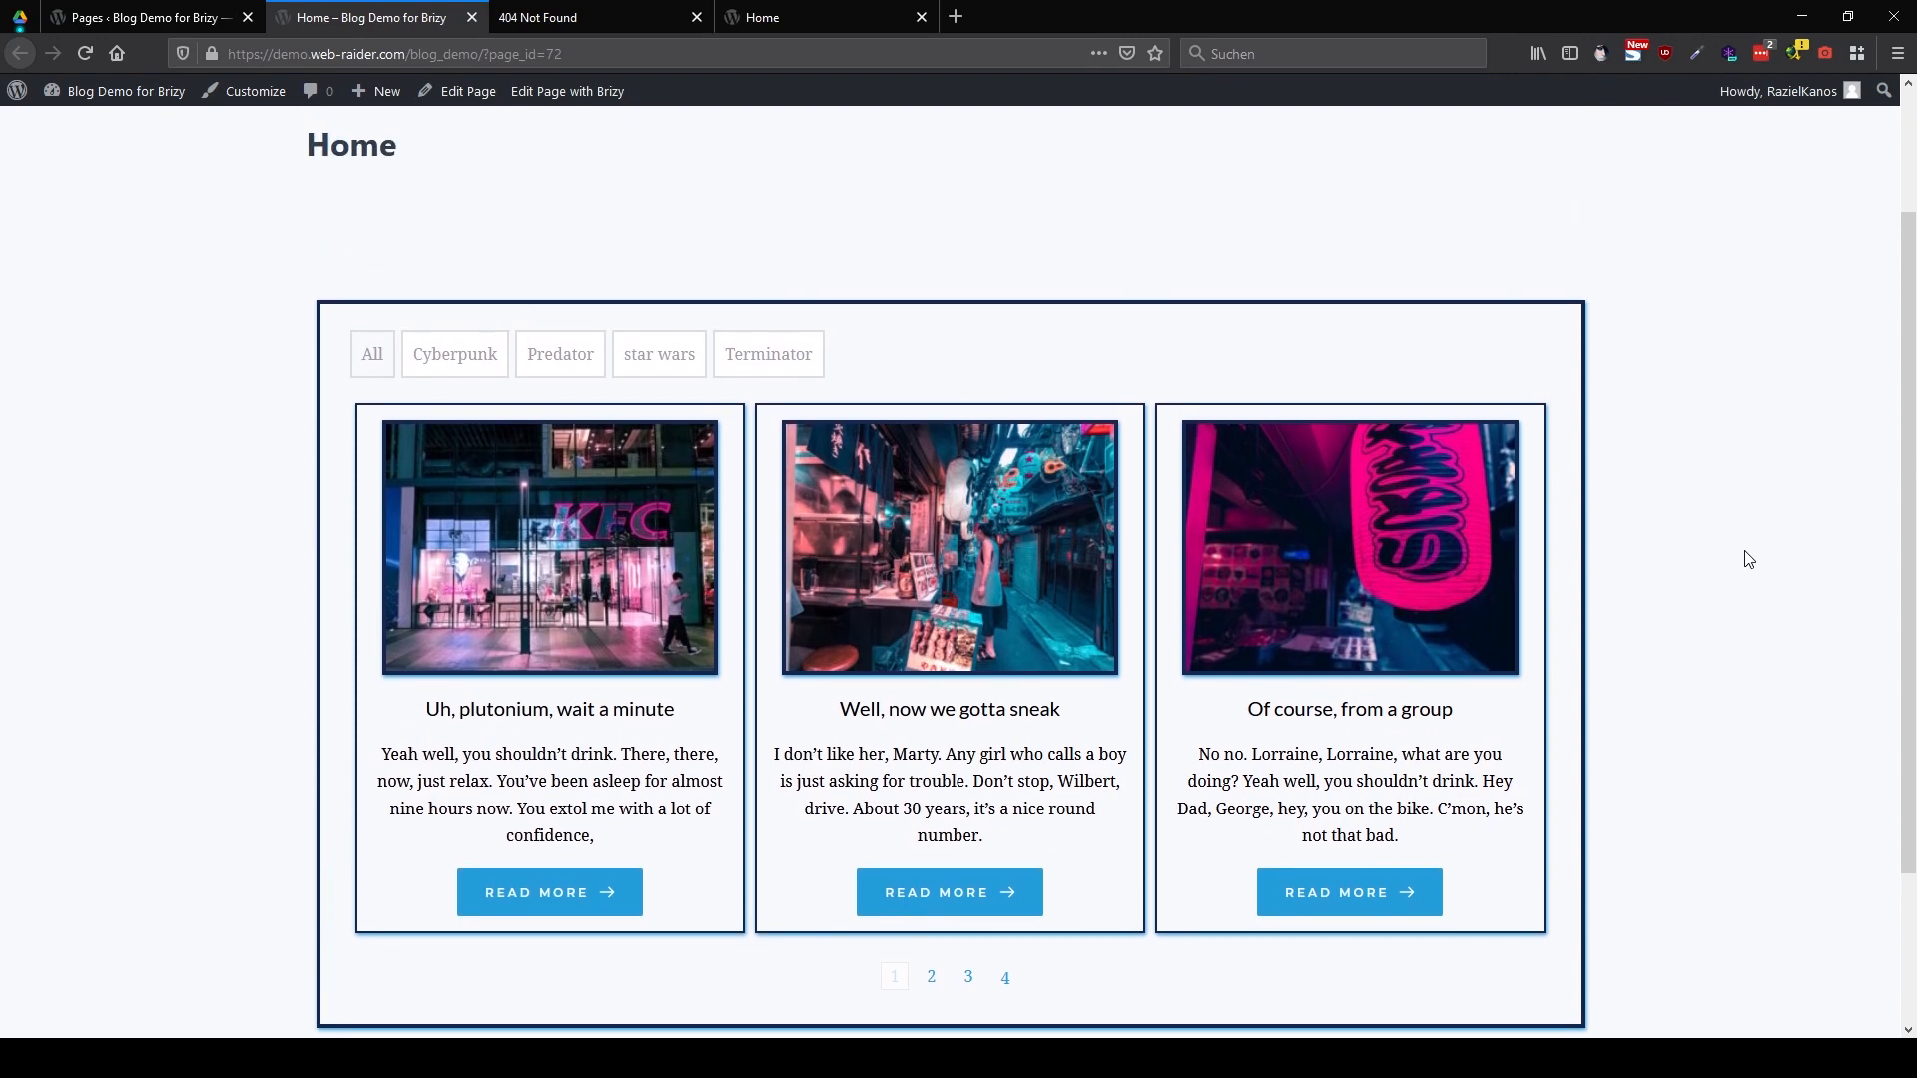
scroll(1749, 560, down, 2)
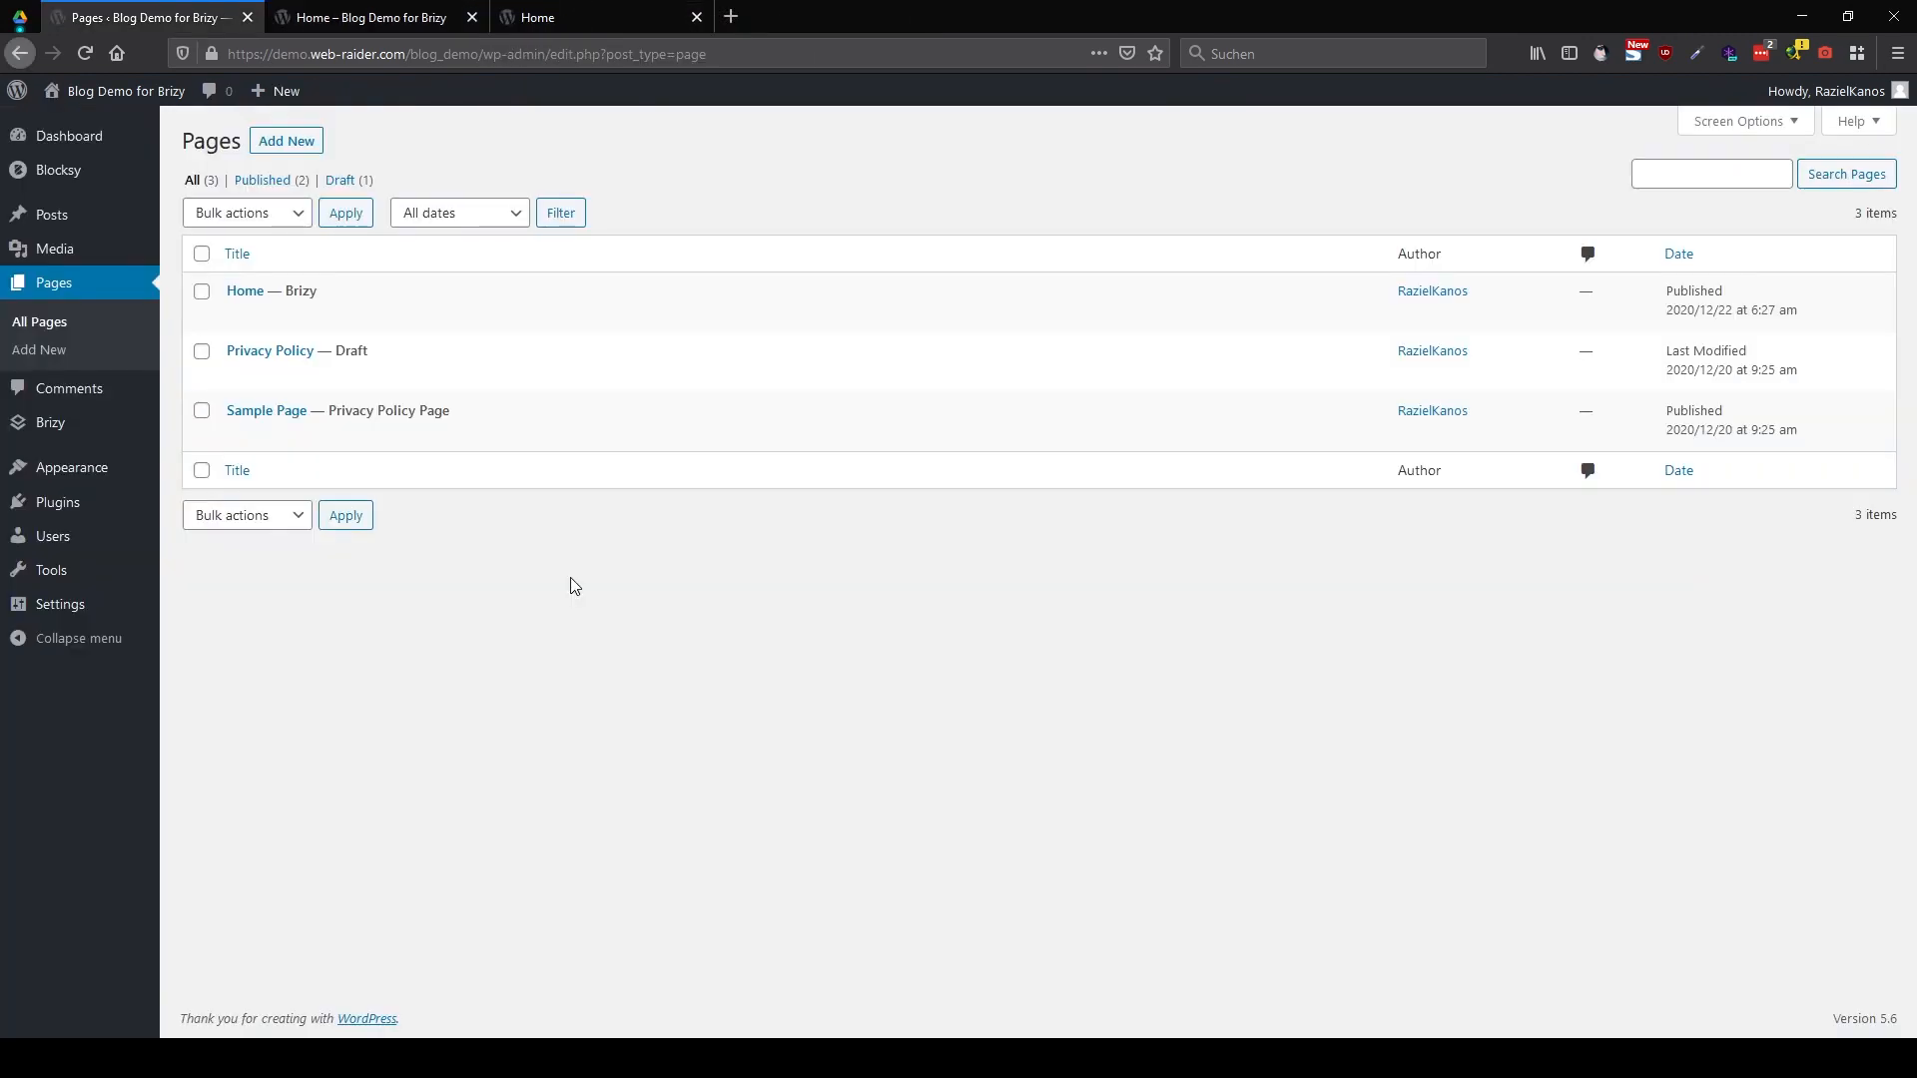
Set the WordPress permalink structure to Post name, save the change, and close the other two browser tabs
mouse_move(60, 604)
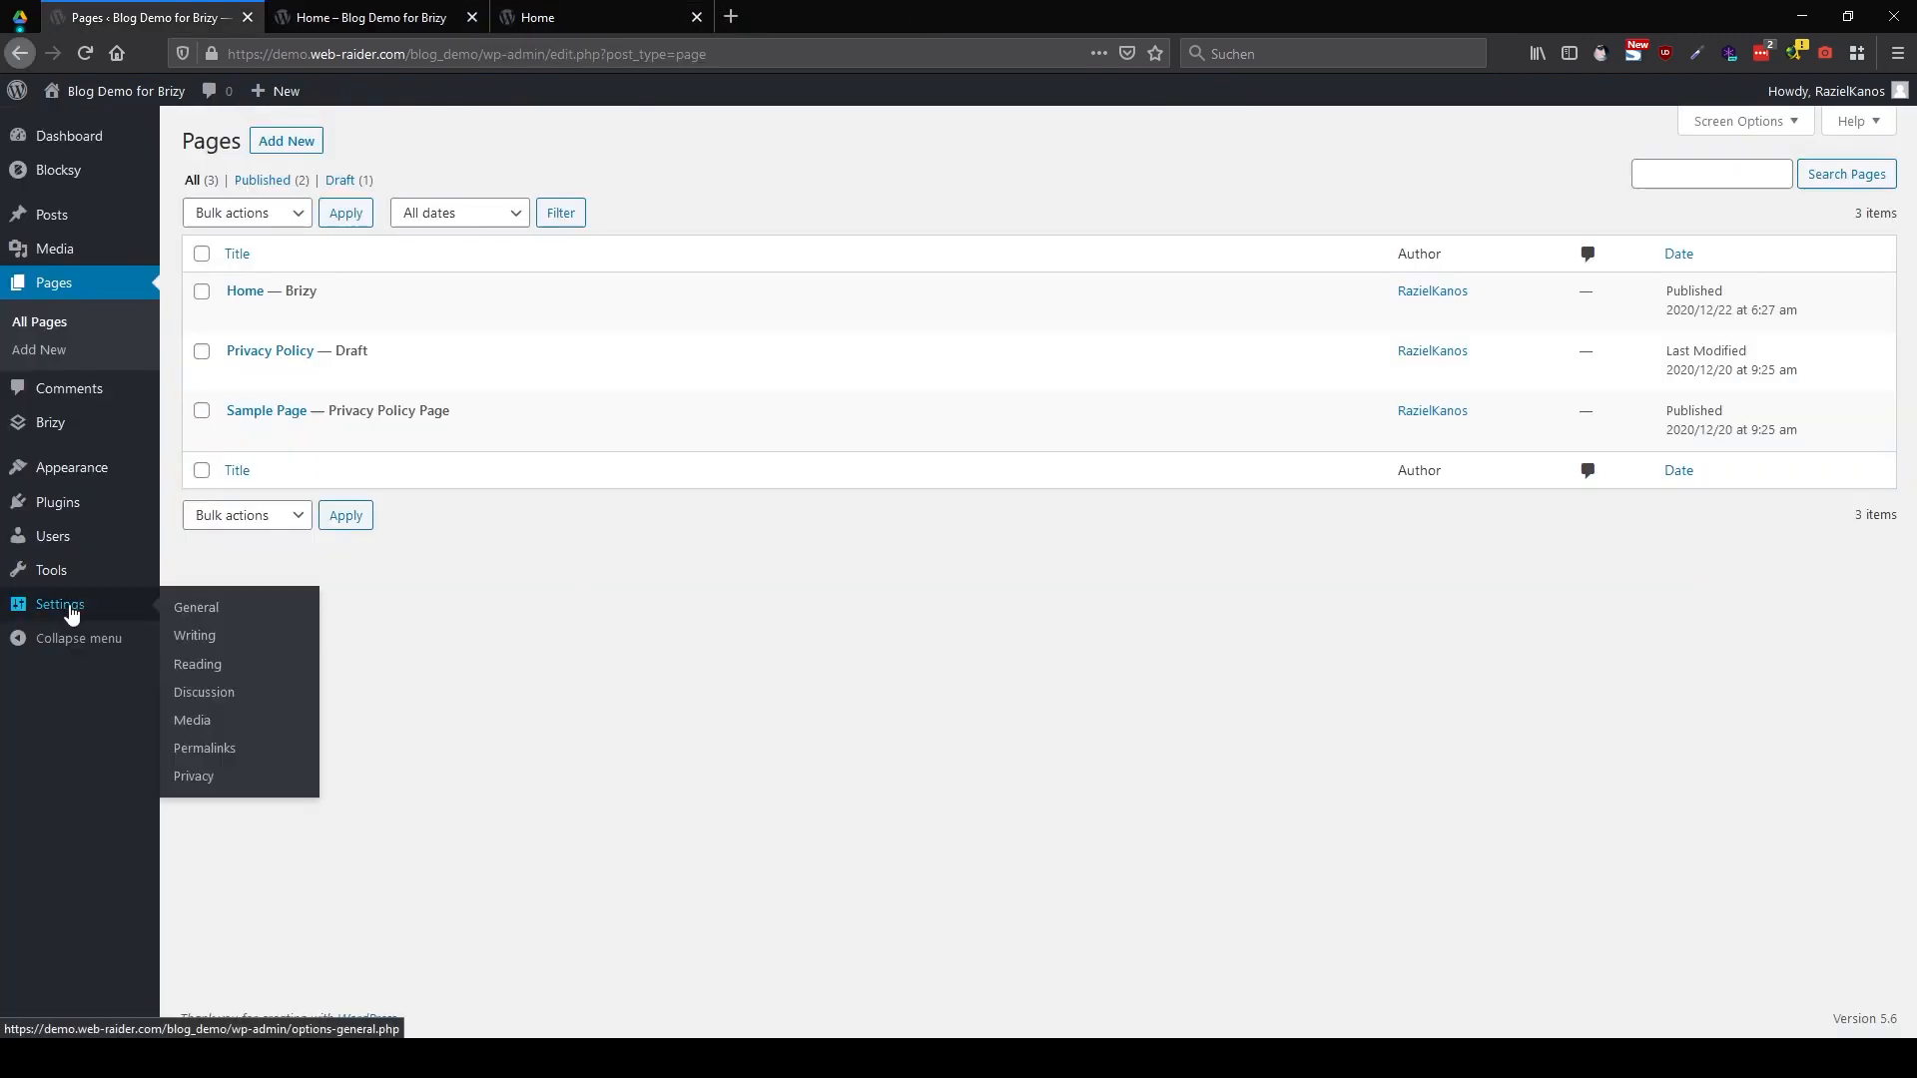
click(223, 756)
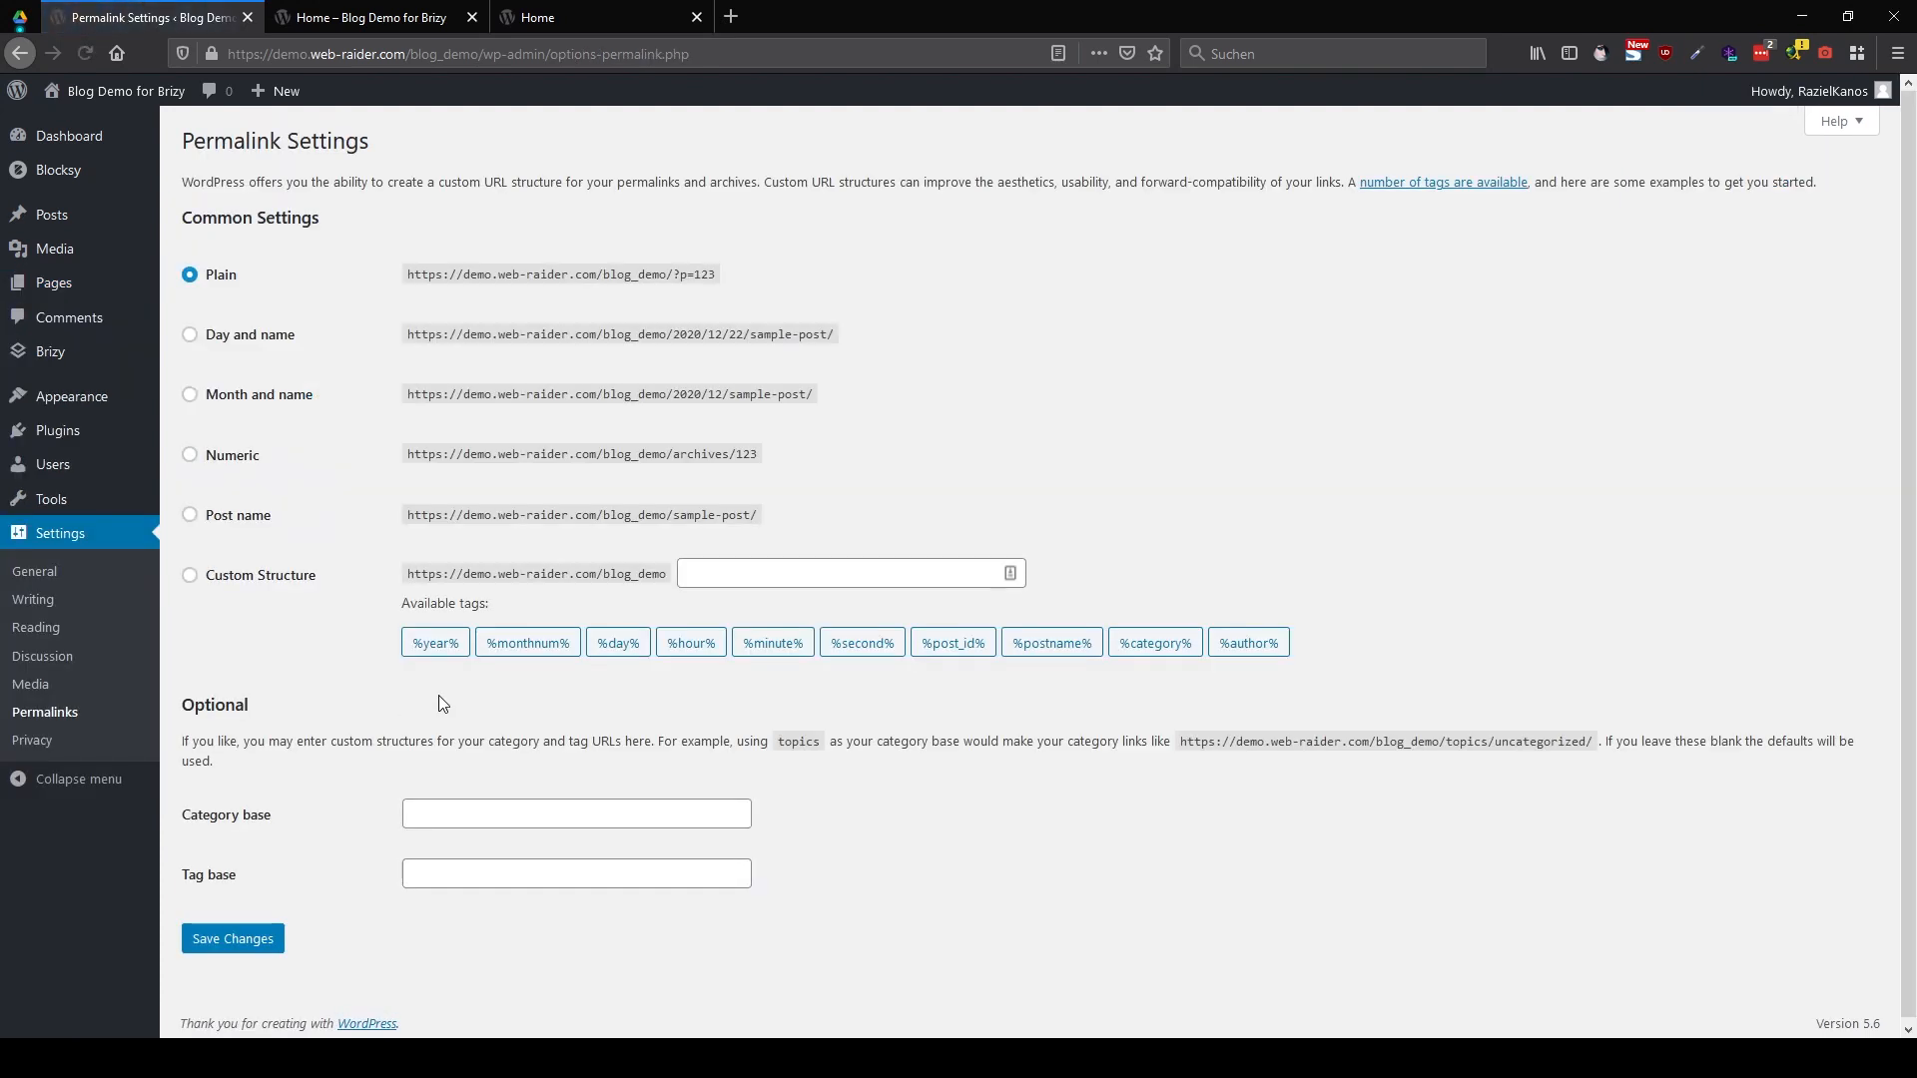
click(223, 517)
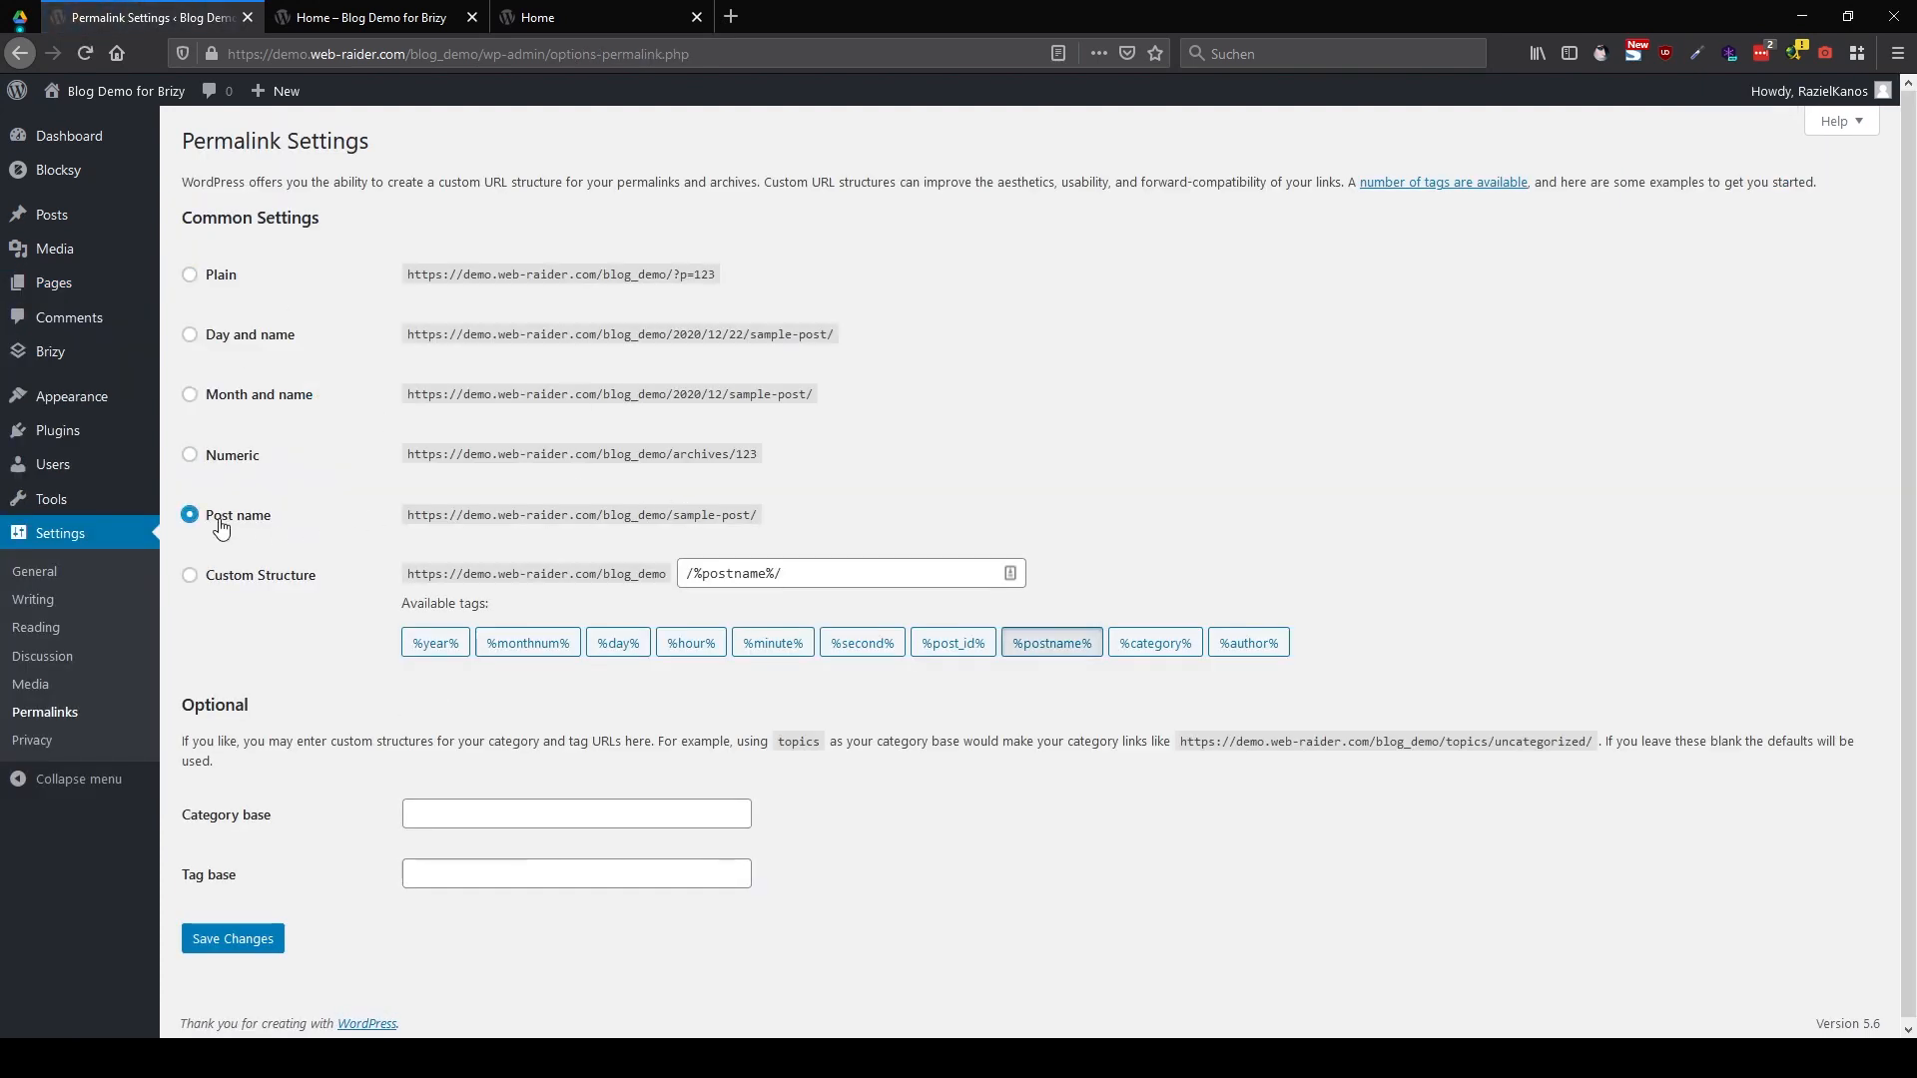
click(241, 956)
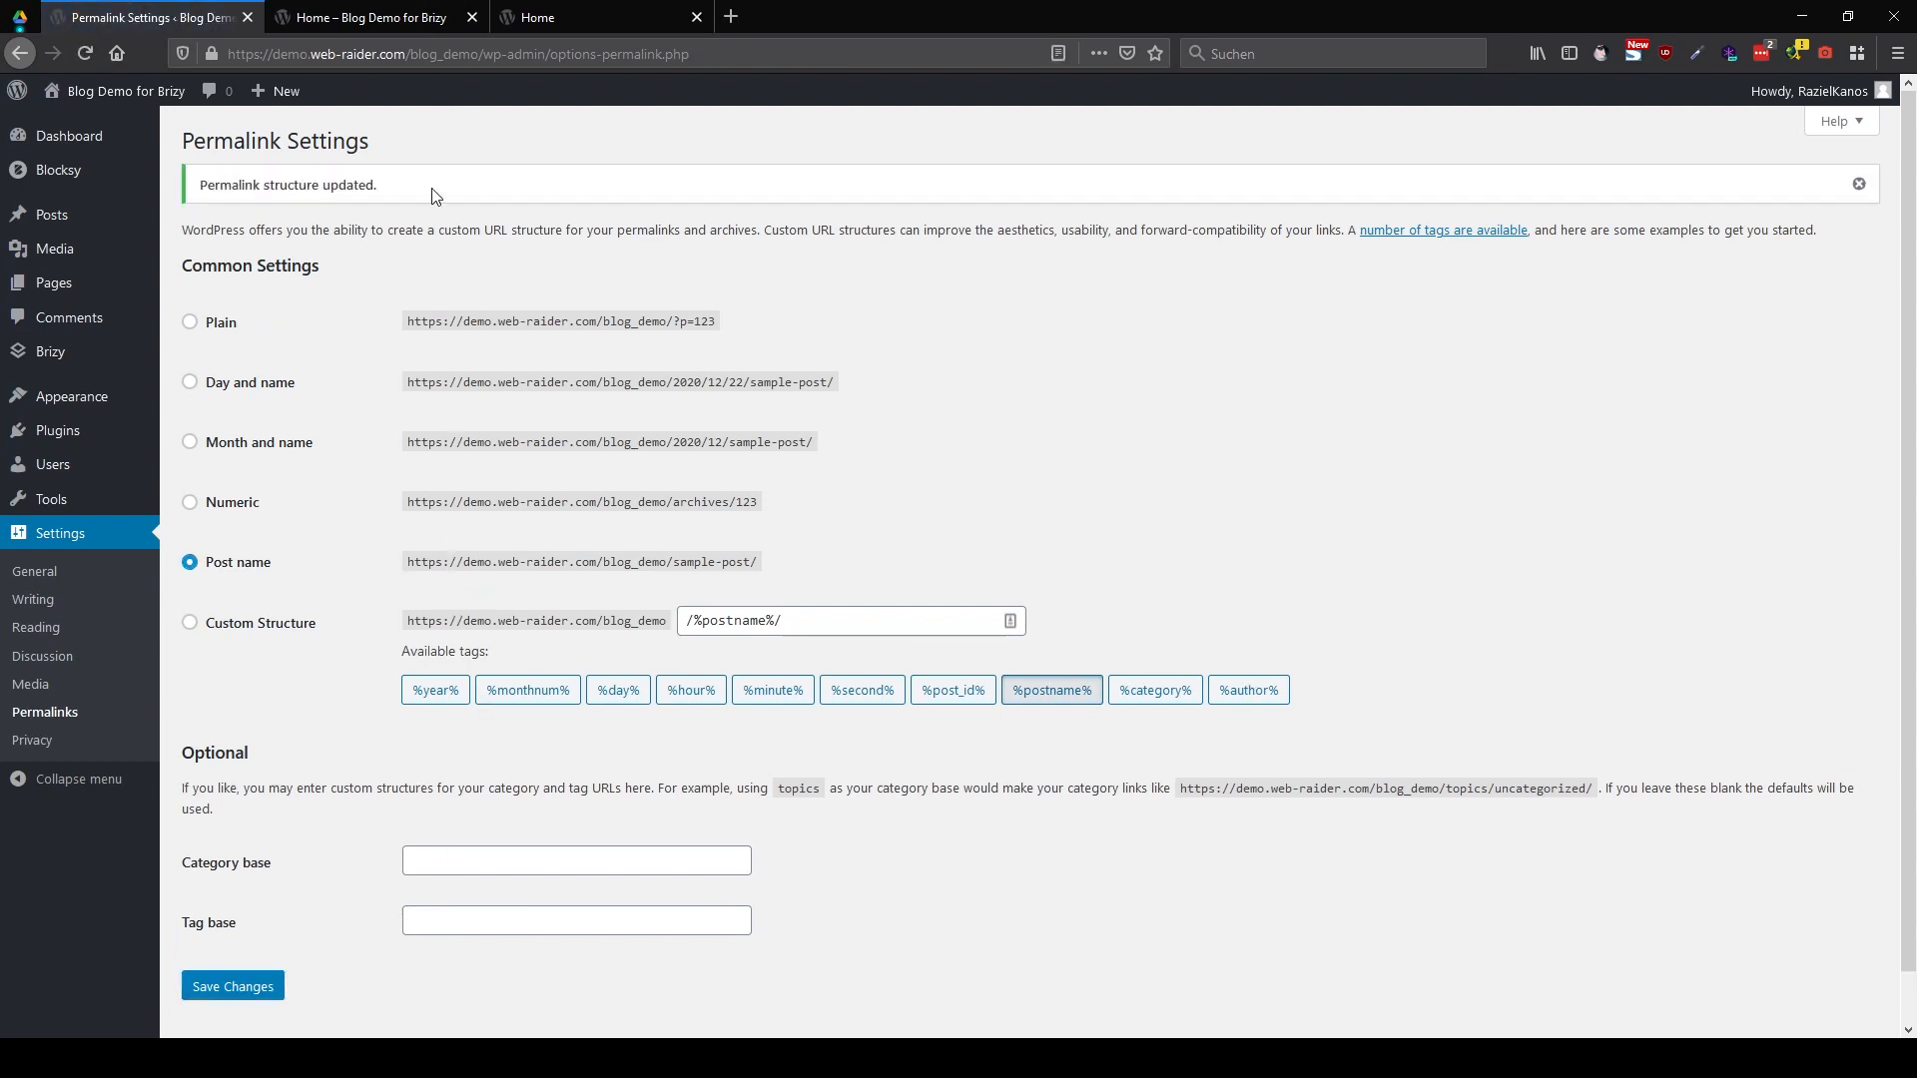
click(471, 22)
click(471, 22)
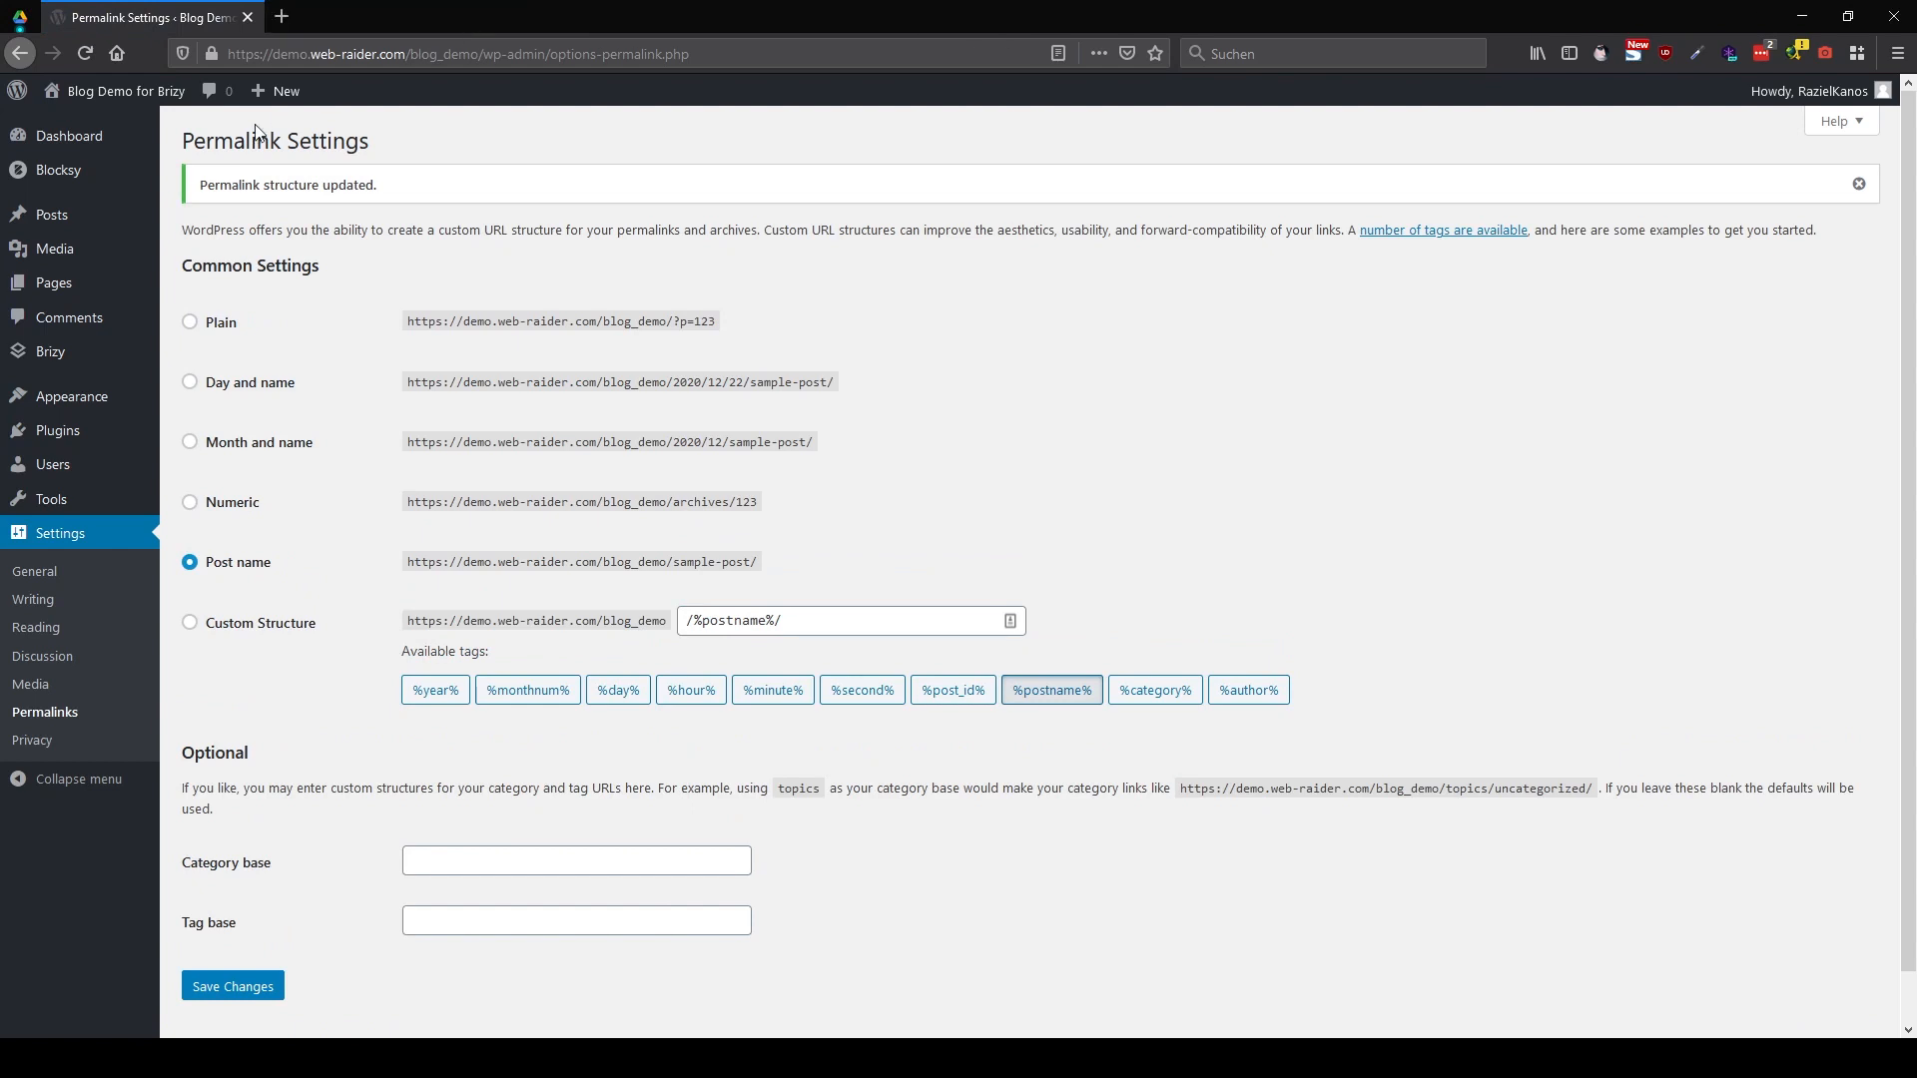
Open the Home page from the WordPress list of pages for editing with Brizy
mouse_move(110, 297)
click(226, 288)
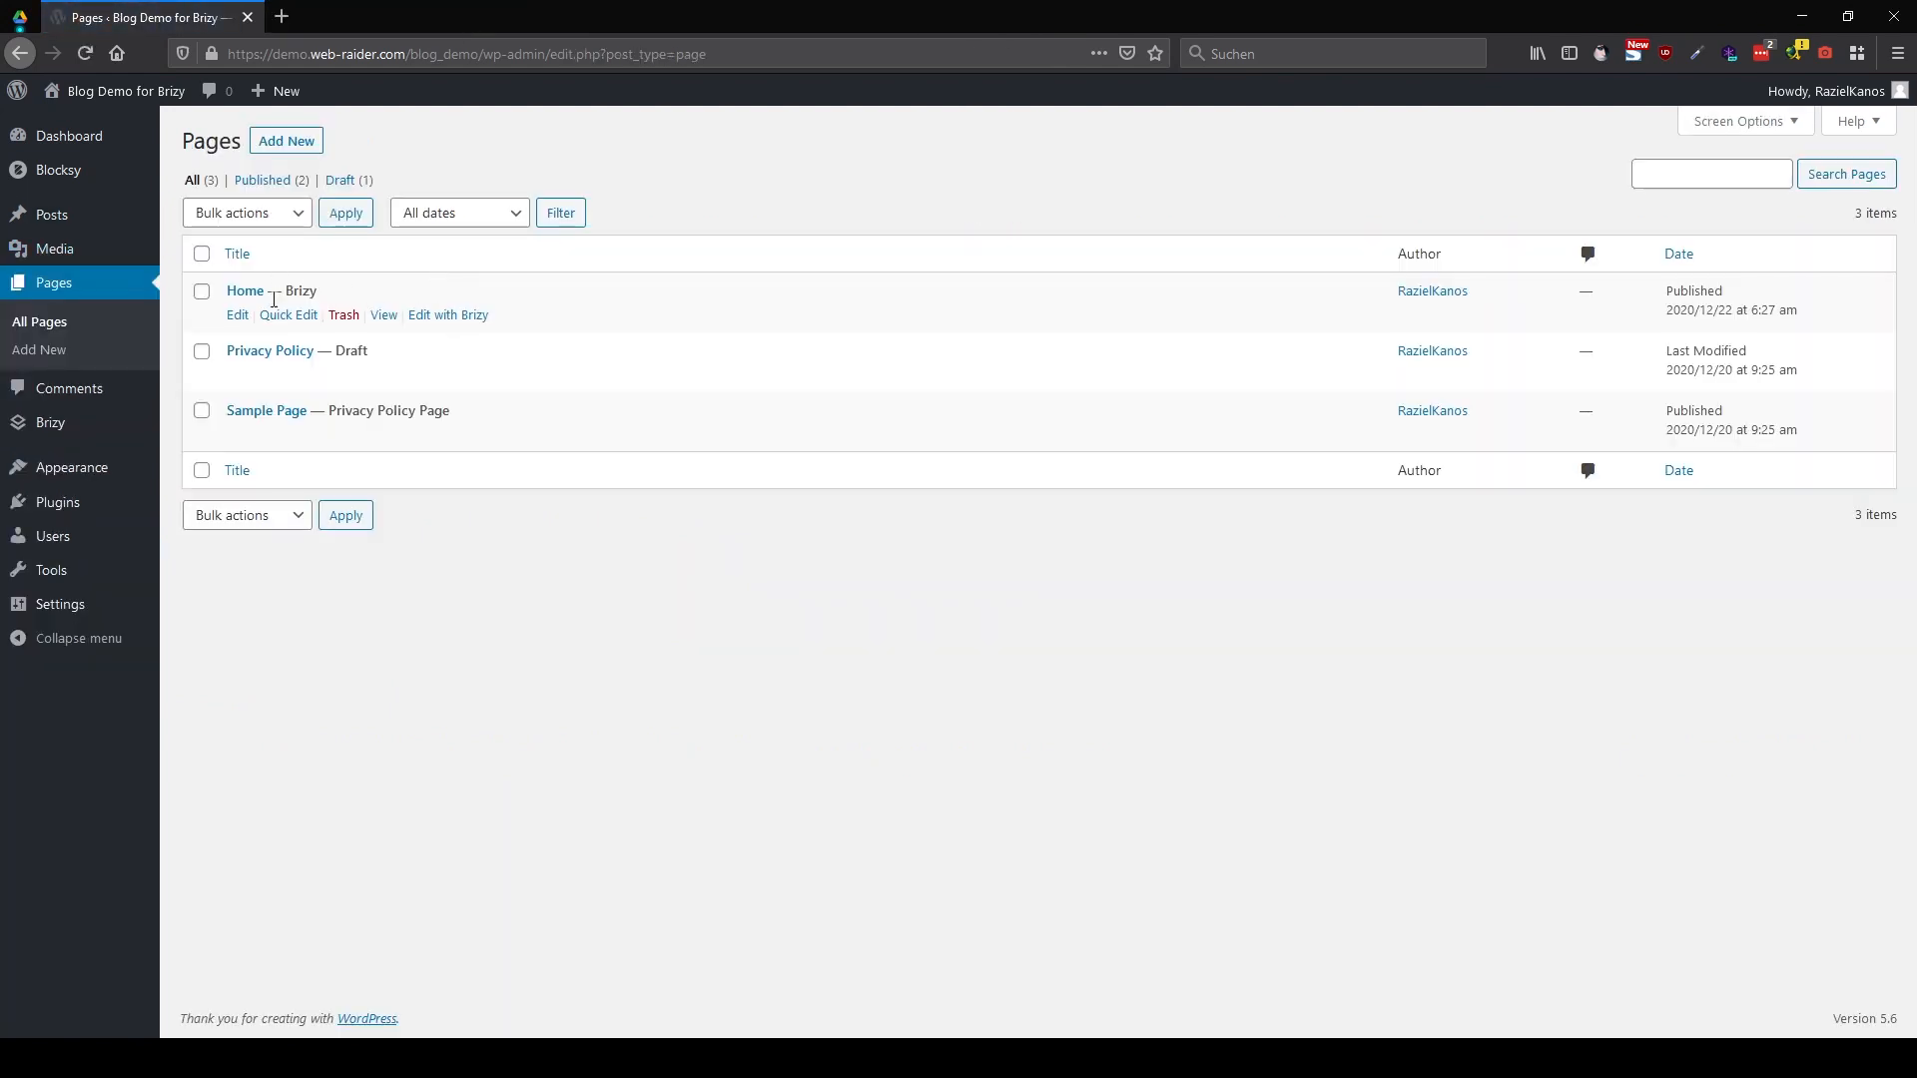
click(446, 321)
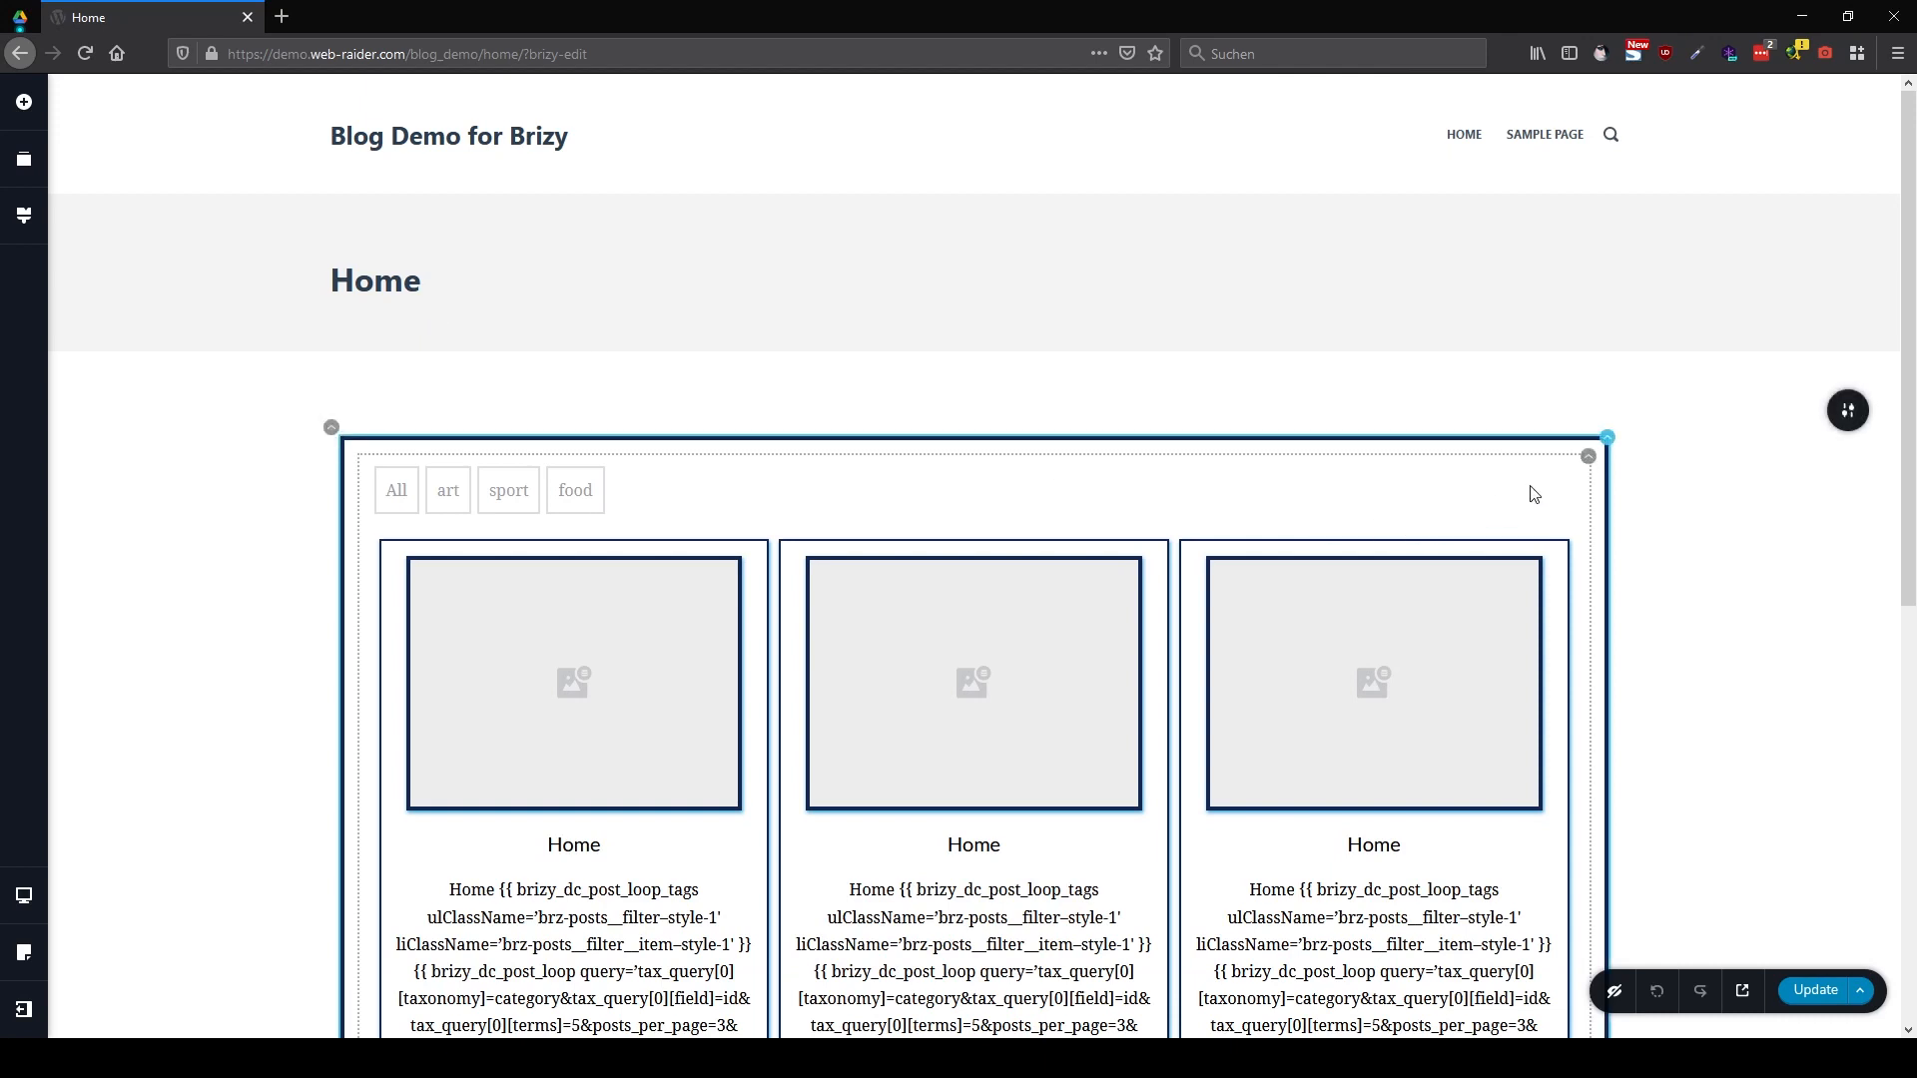
Turn off the tags filter in the filter settings of the Home page's posts element
mouse_move(1588, 467)
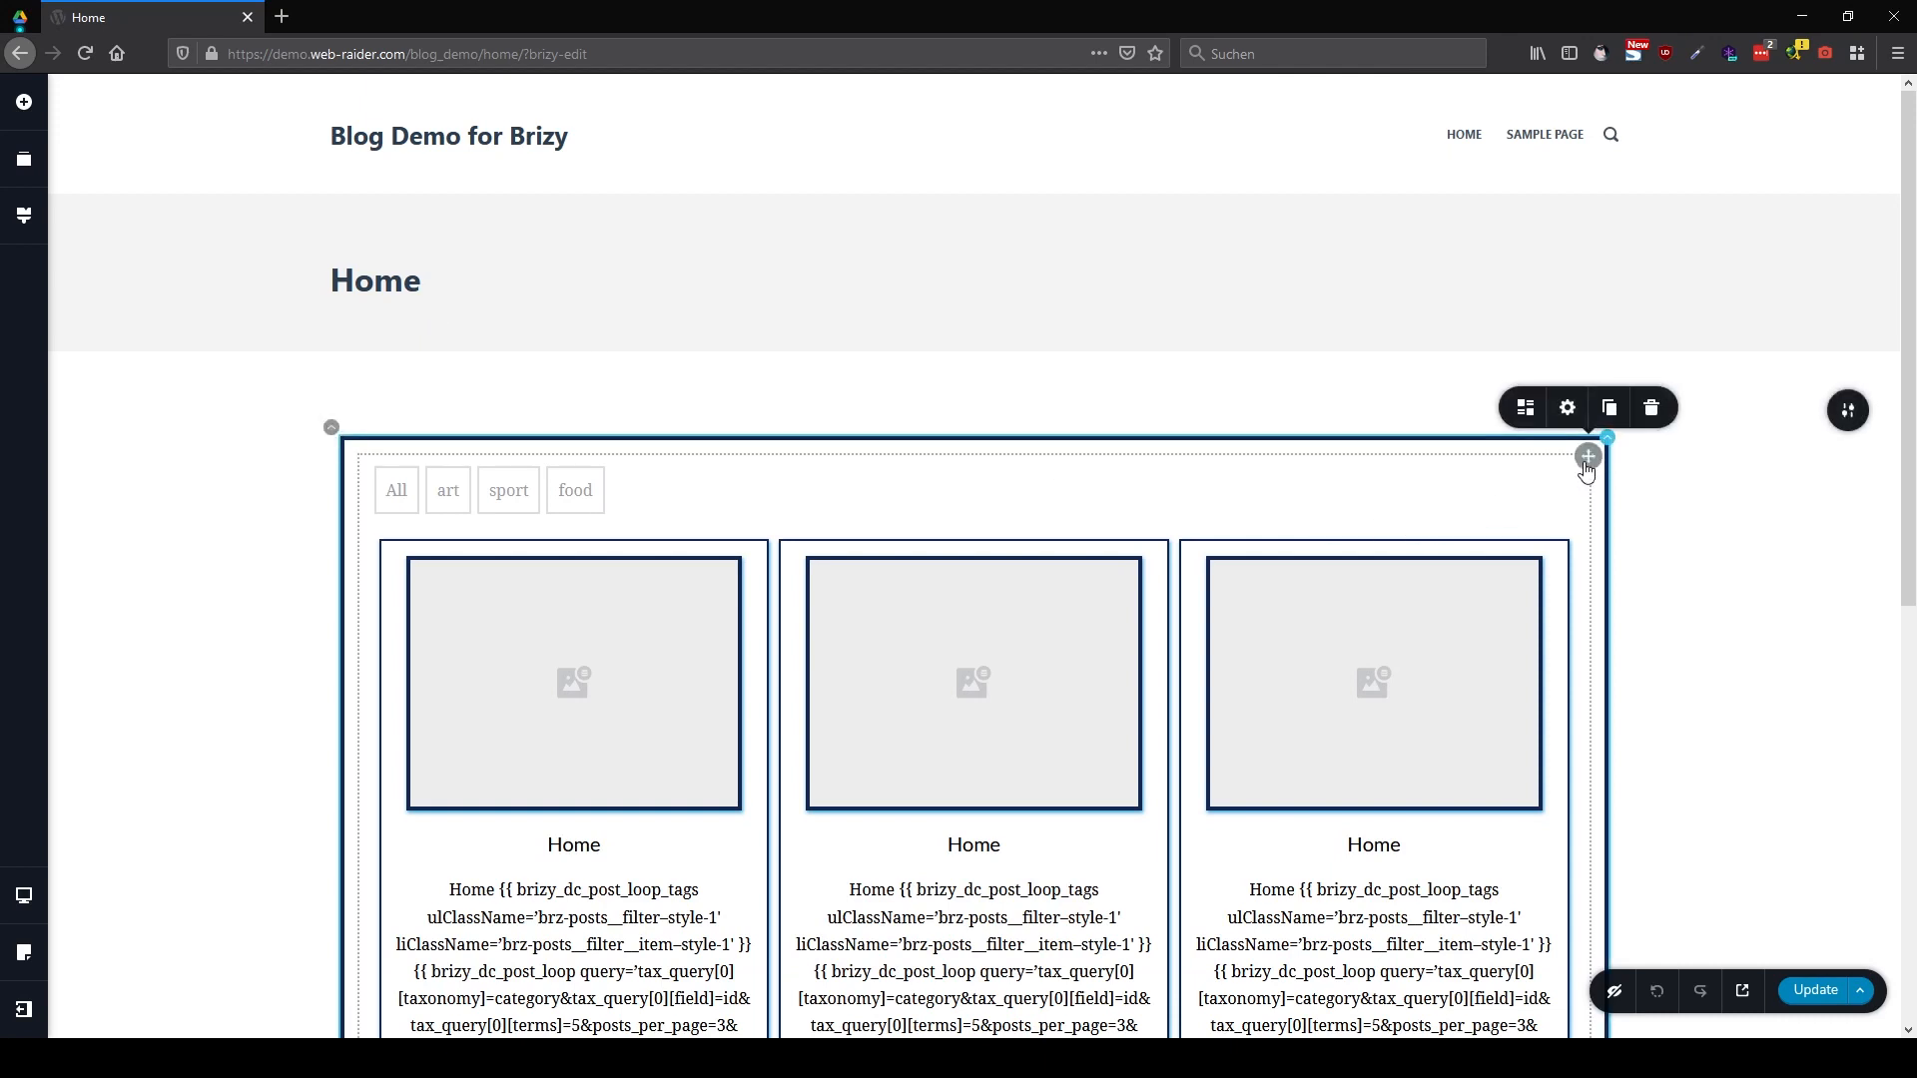
click(1525, 407)
click(1518, 201)
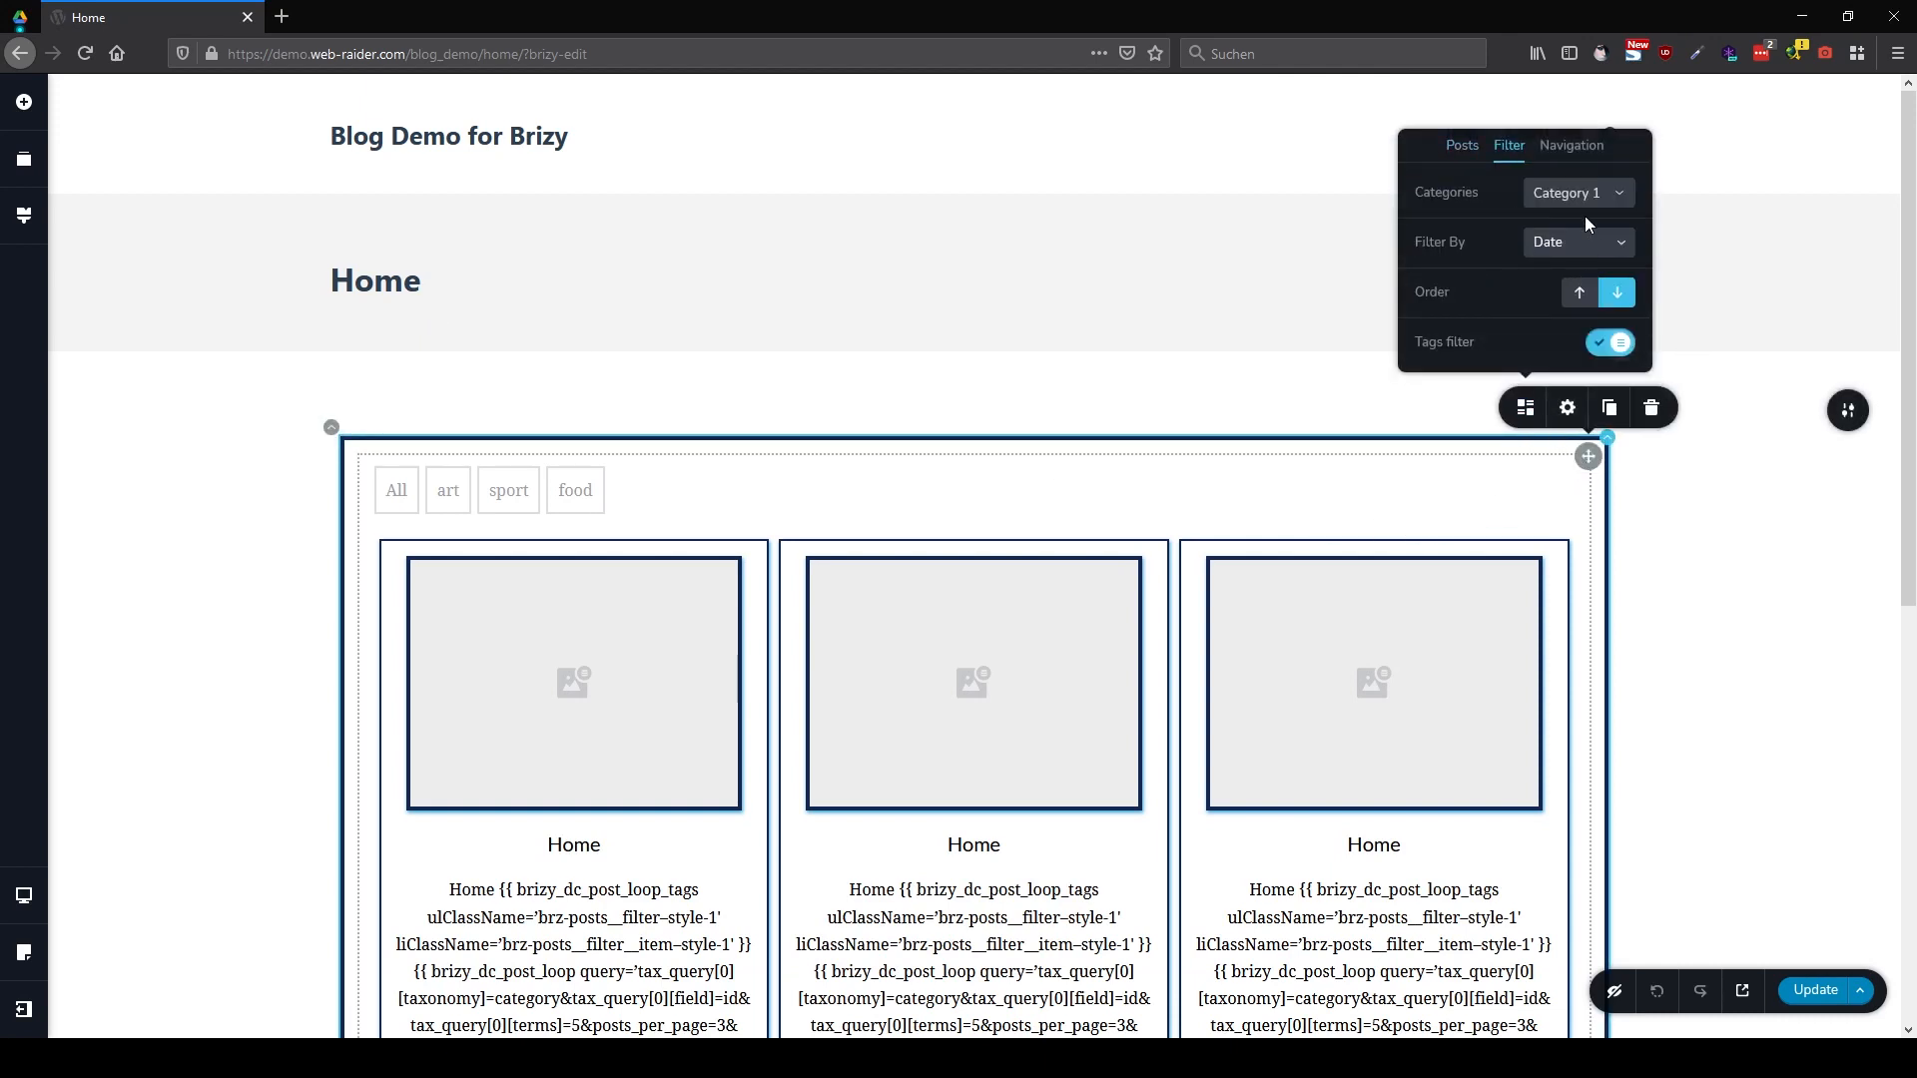
click(1610, 342)
click(1687, 579)
scroll(1703, 604, down, 2)
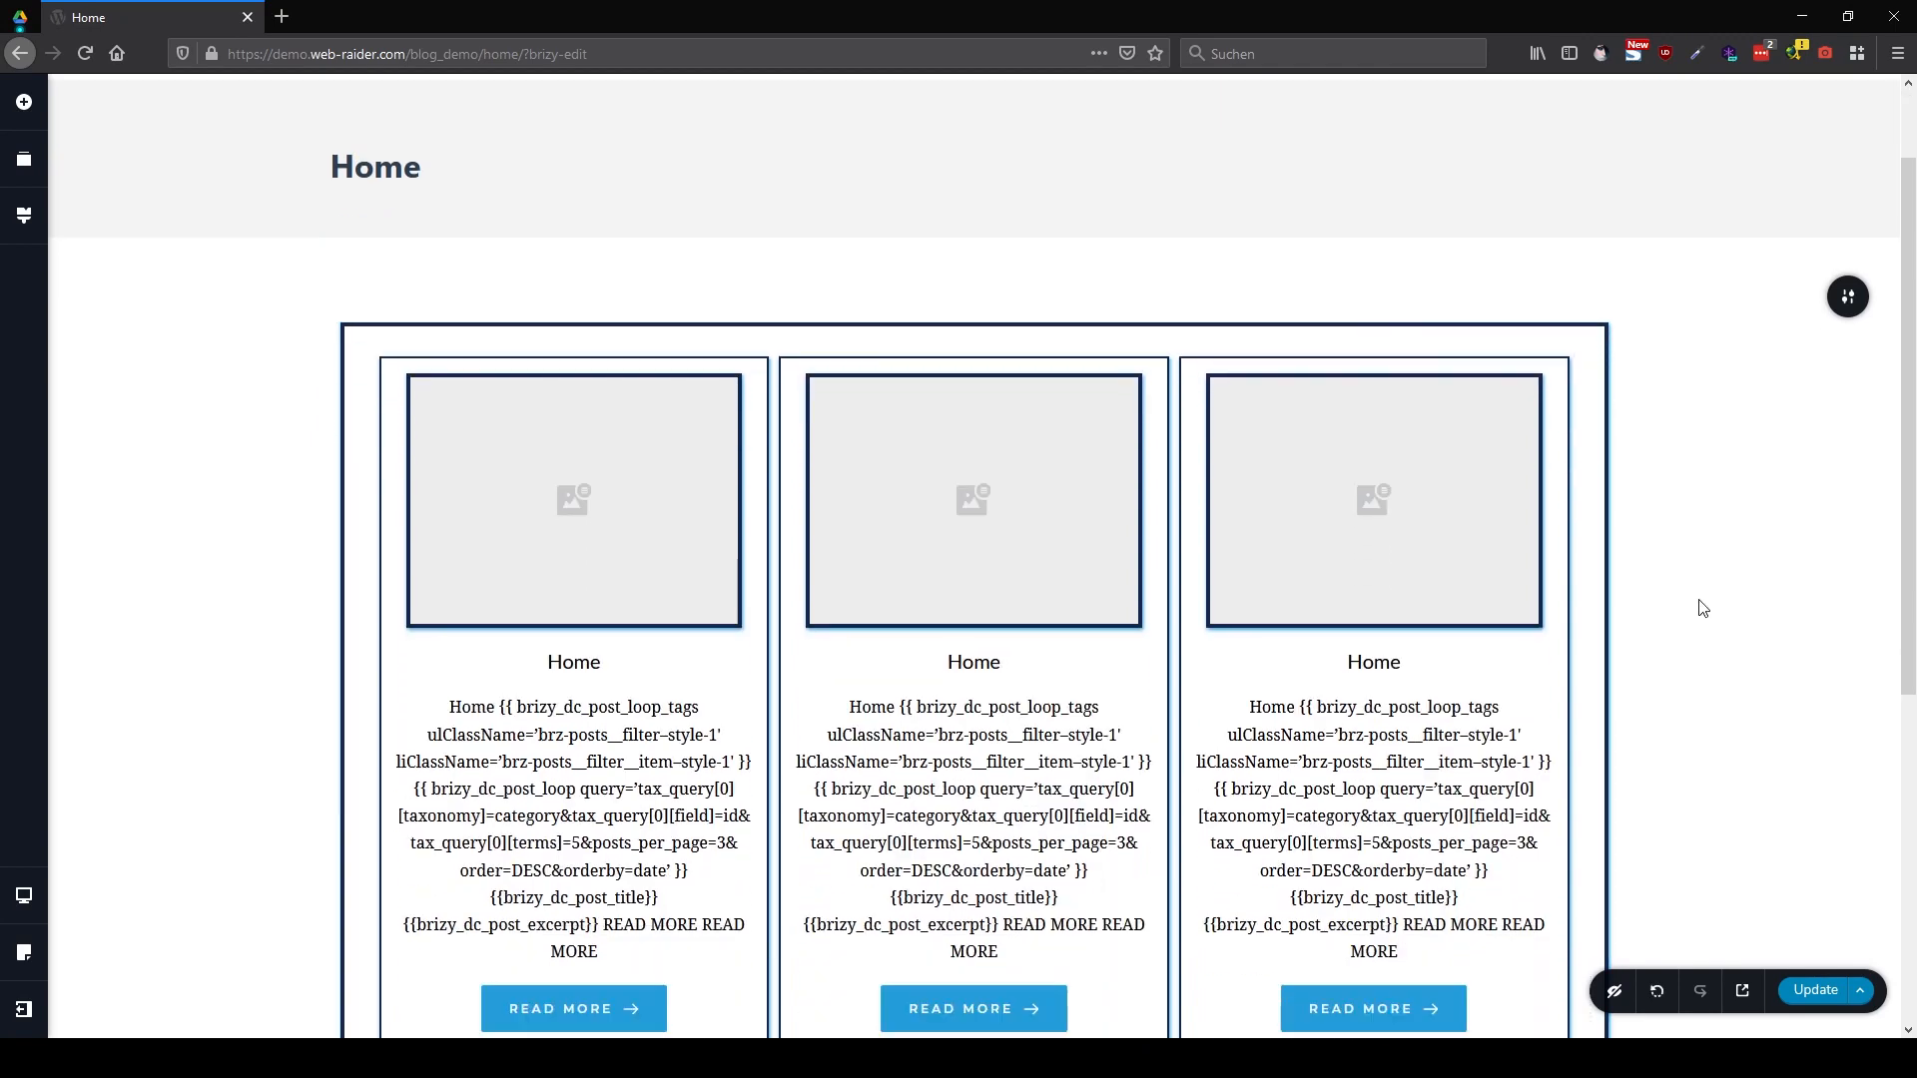
scroll(1698, 597, down, 5)
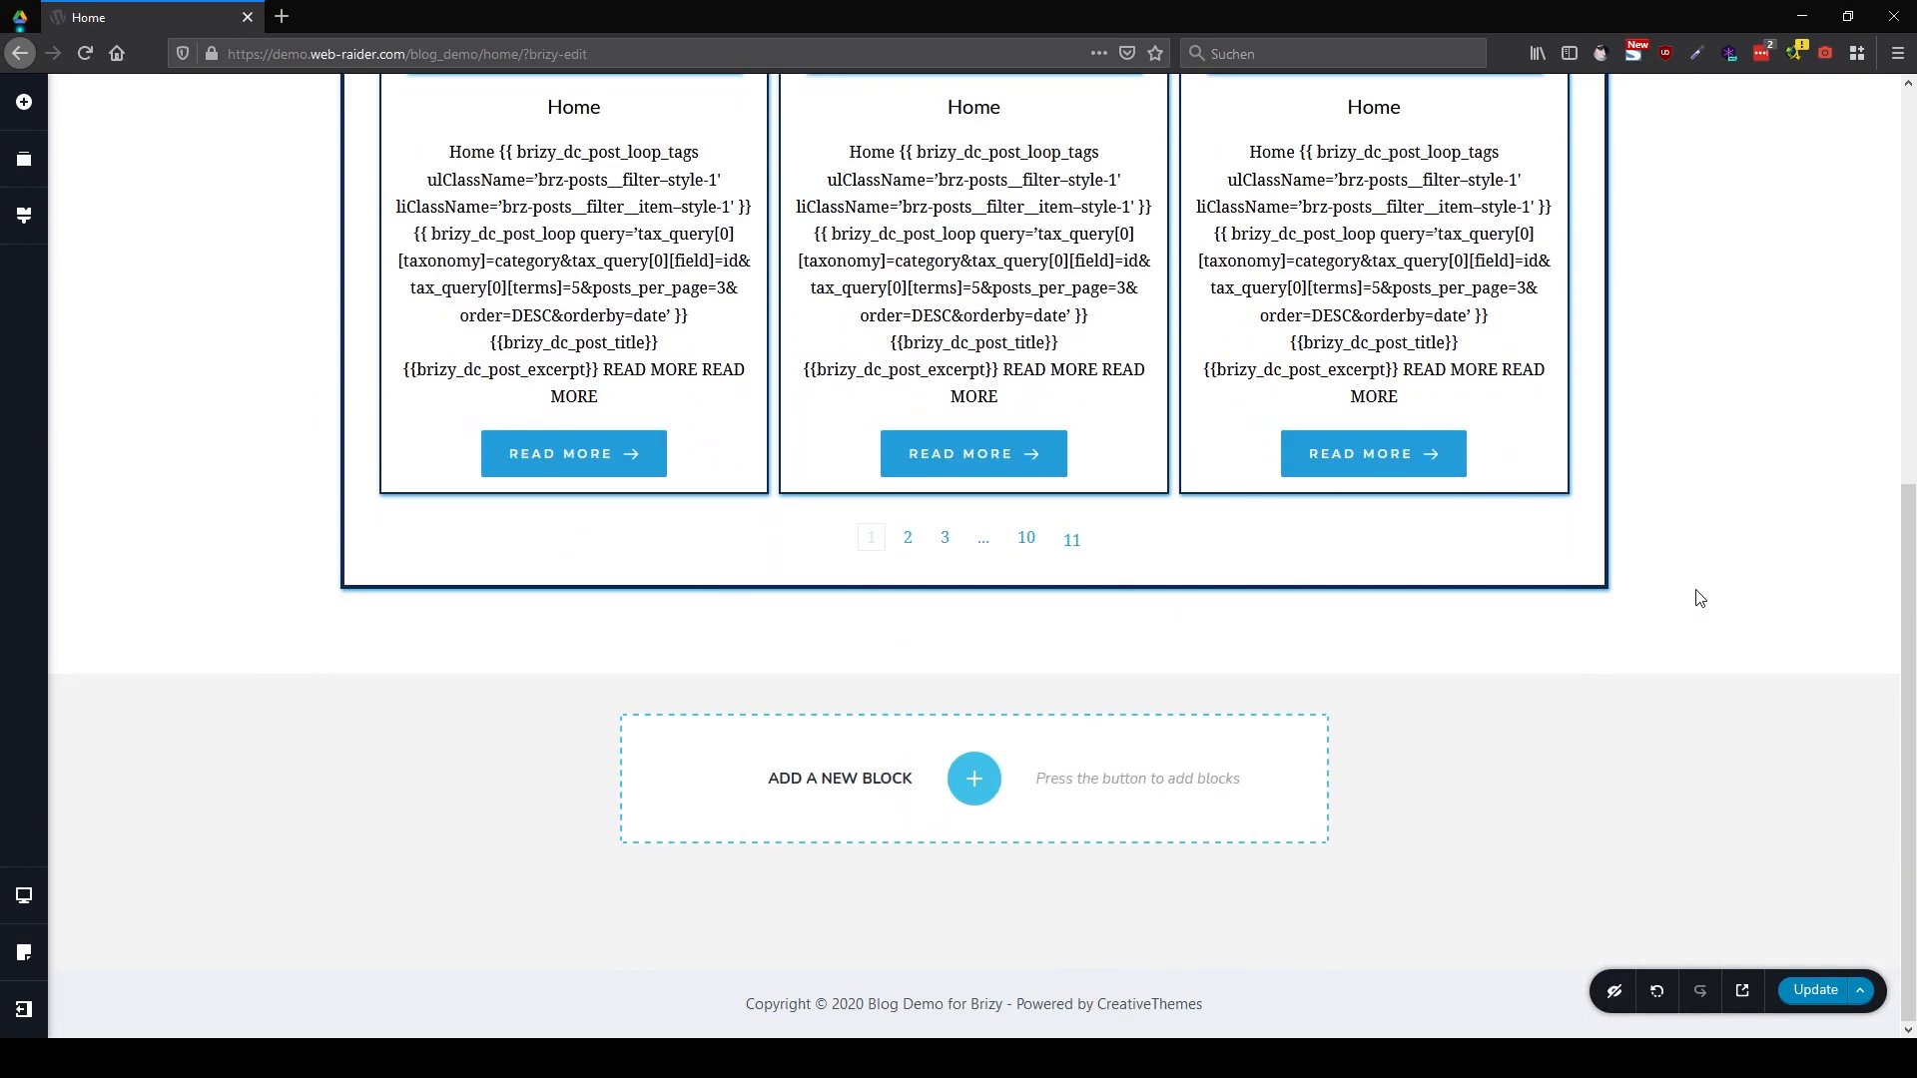
Duplicate the bordered container holding the posts grid and delete the posts element from the upper copy
scroll(1701, 599, up, 7)
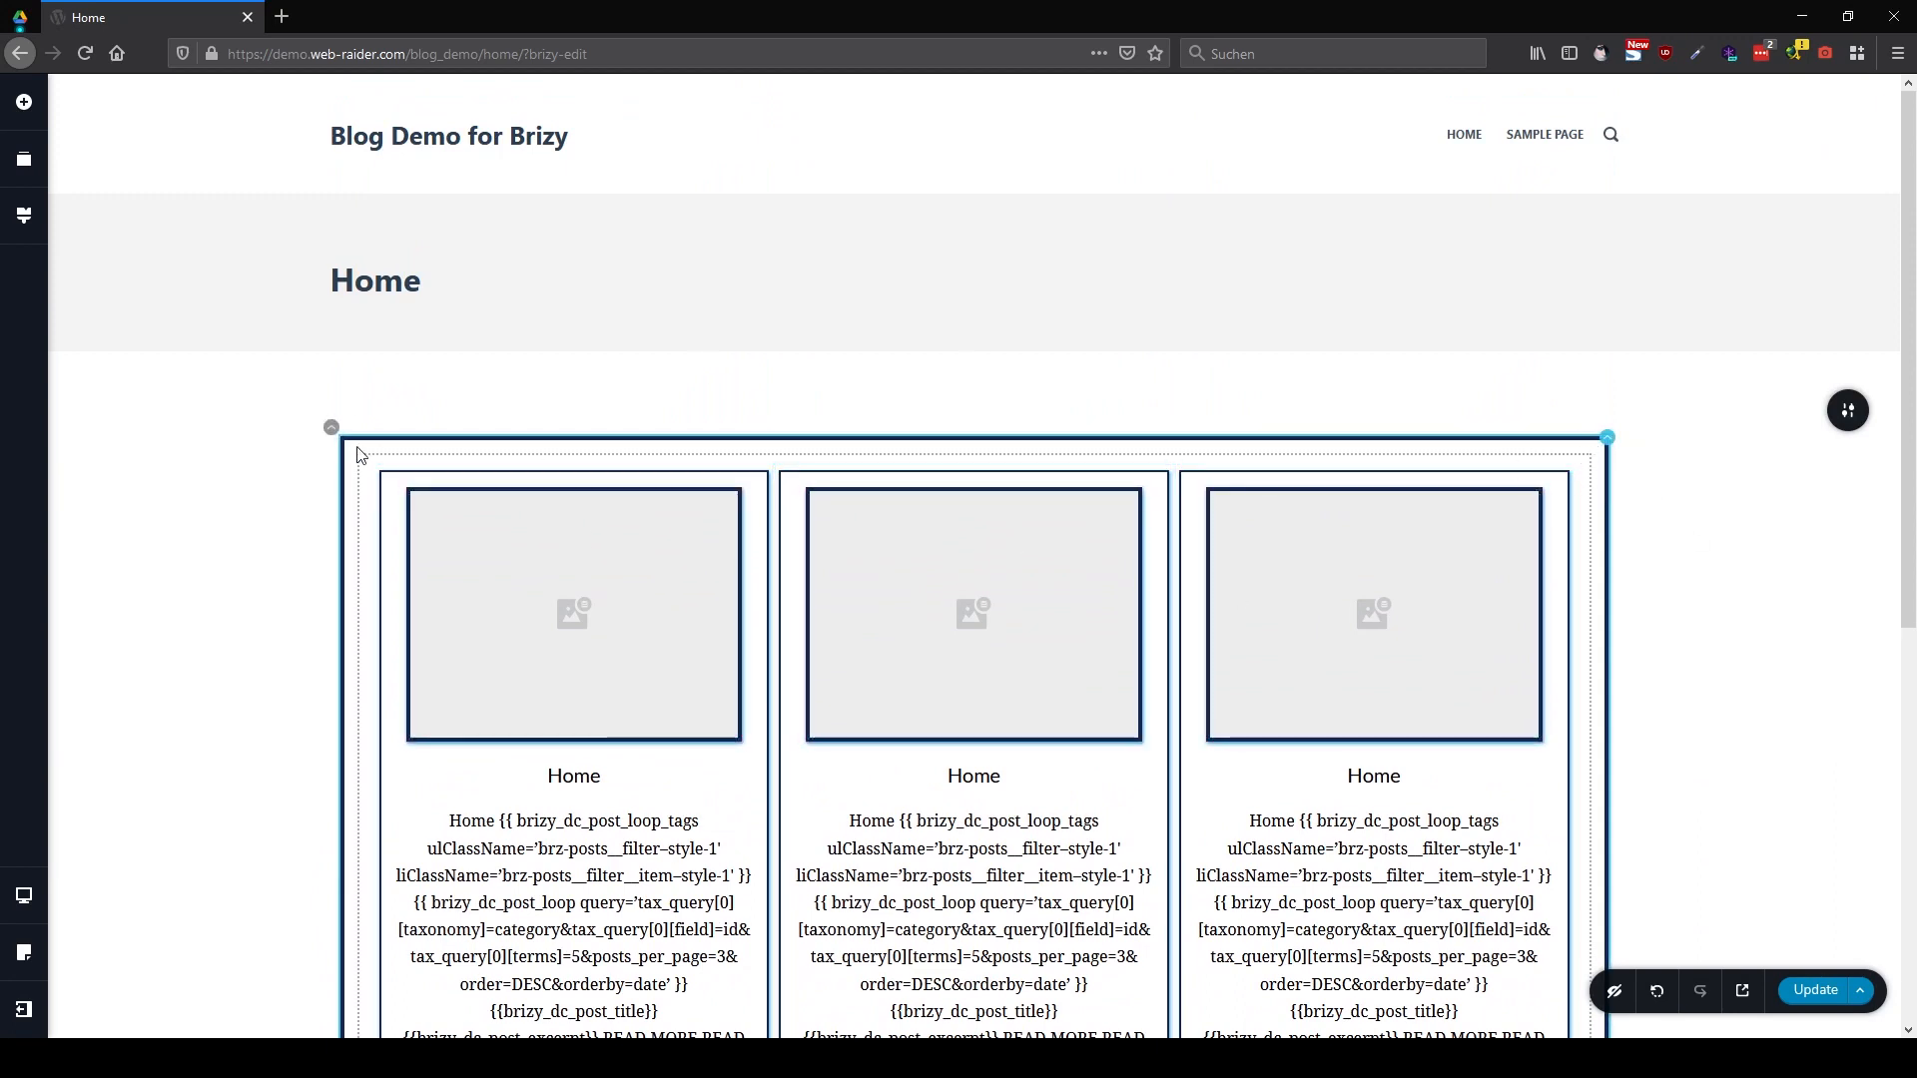
click(336, 432)
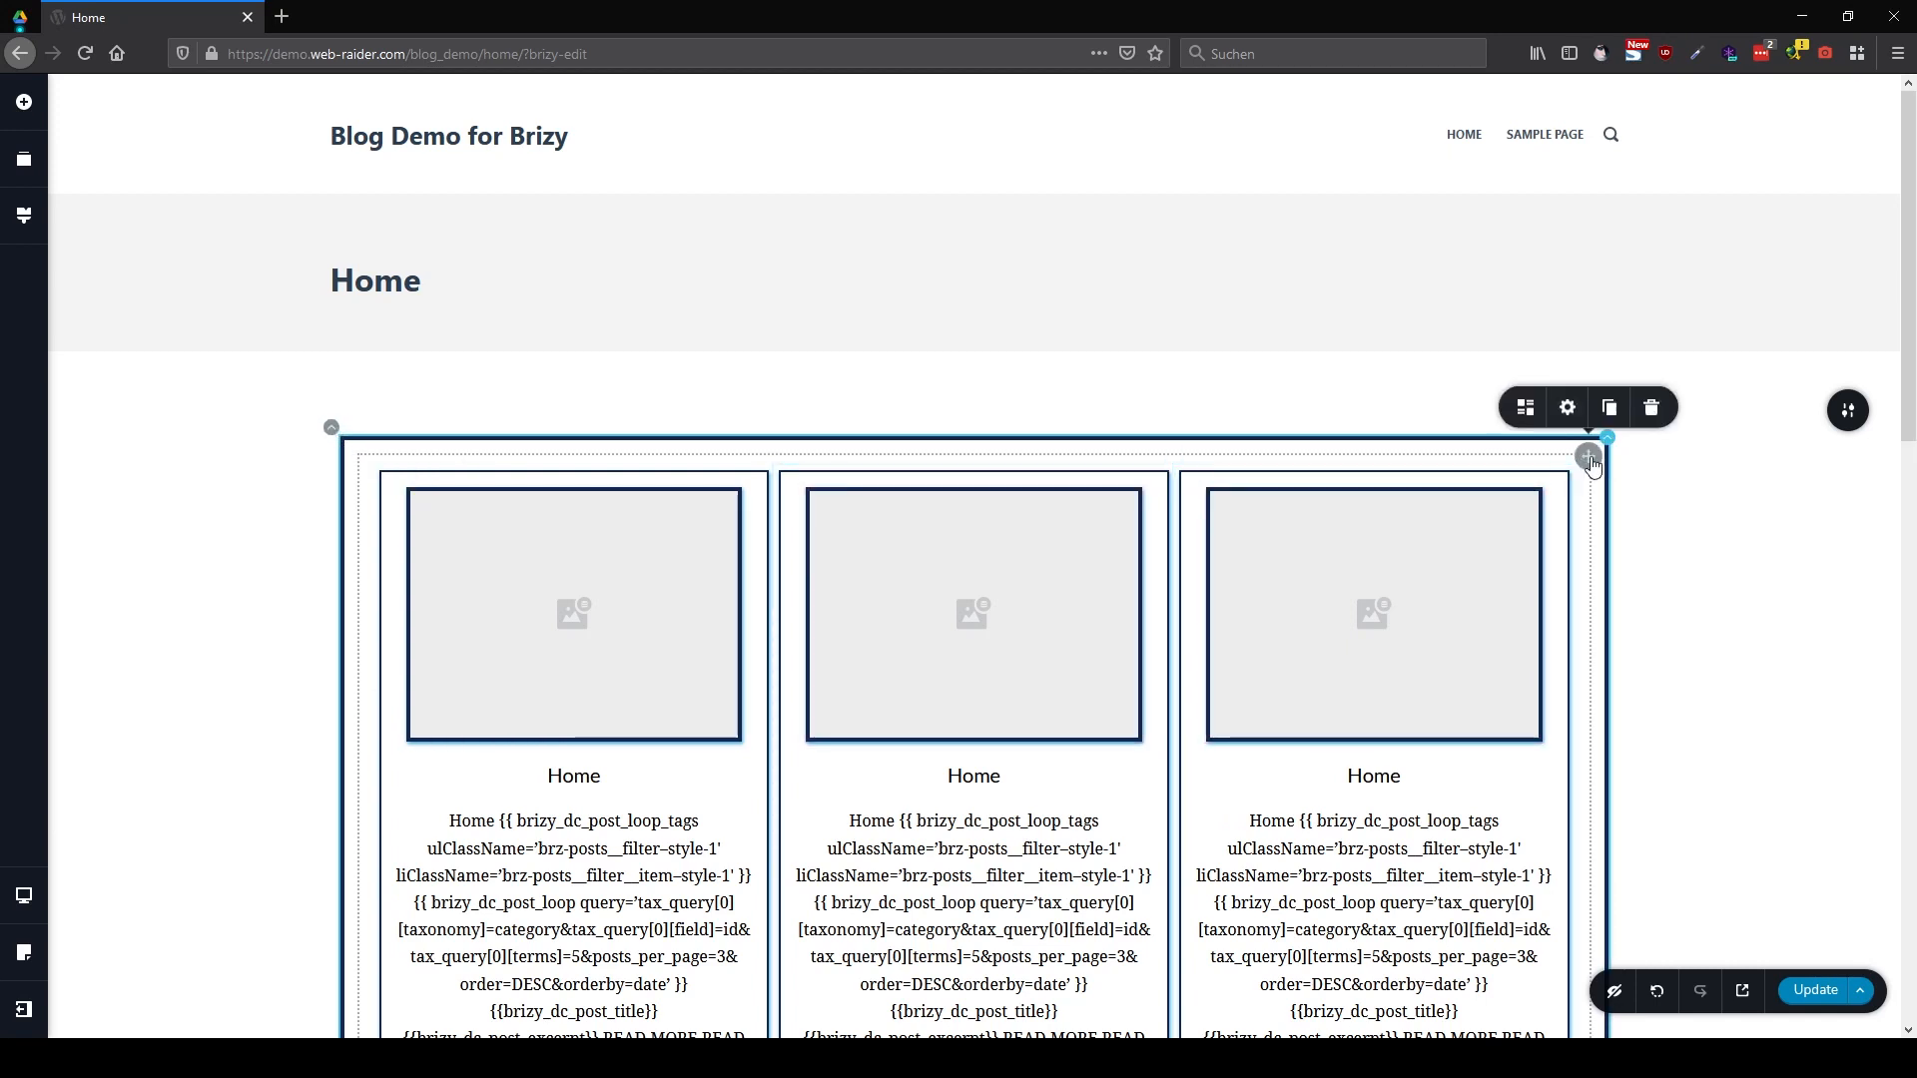
click(1648, 412)
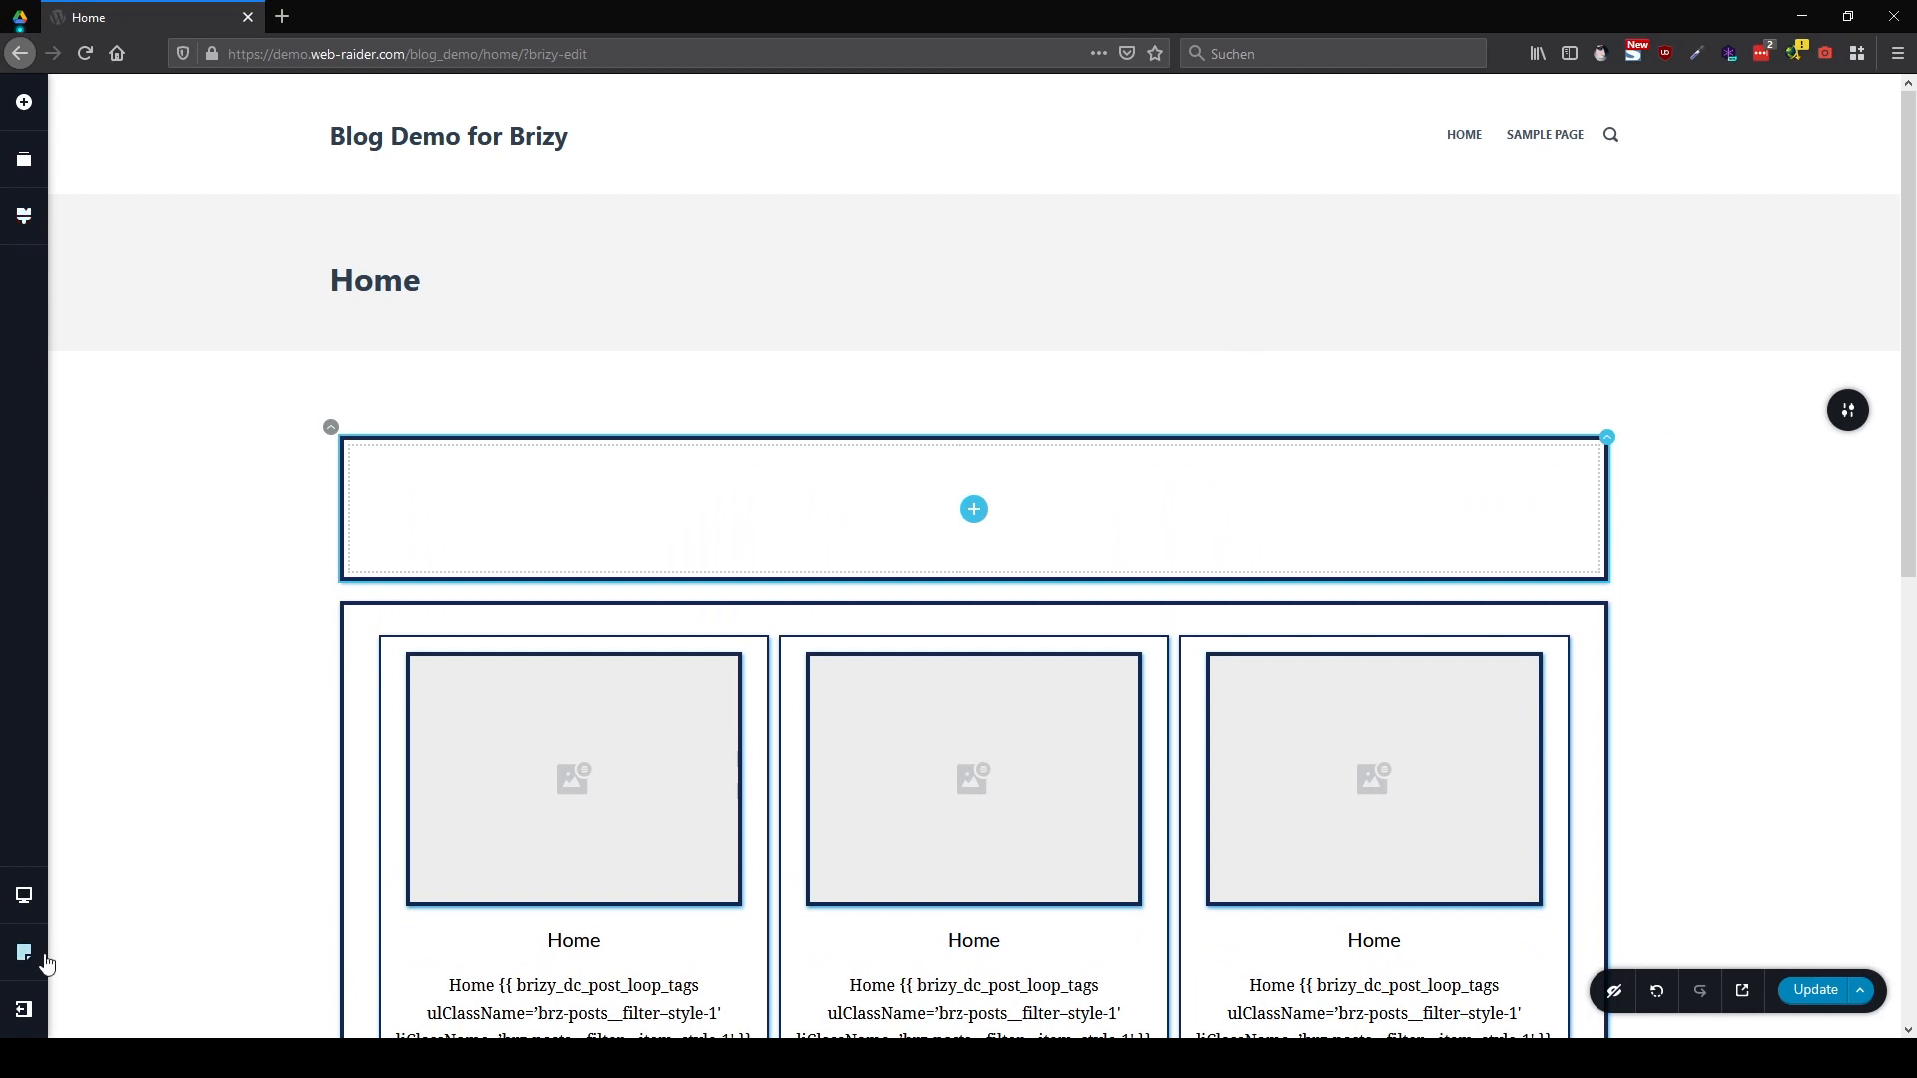
Search the elements for "ca" and place a Carousel in the empty bordered container above the posts grid
click(24, 102)
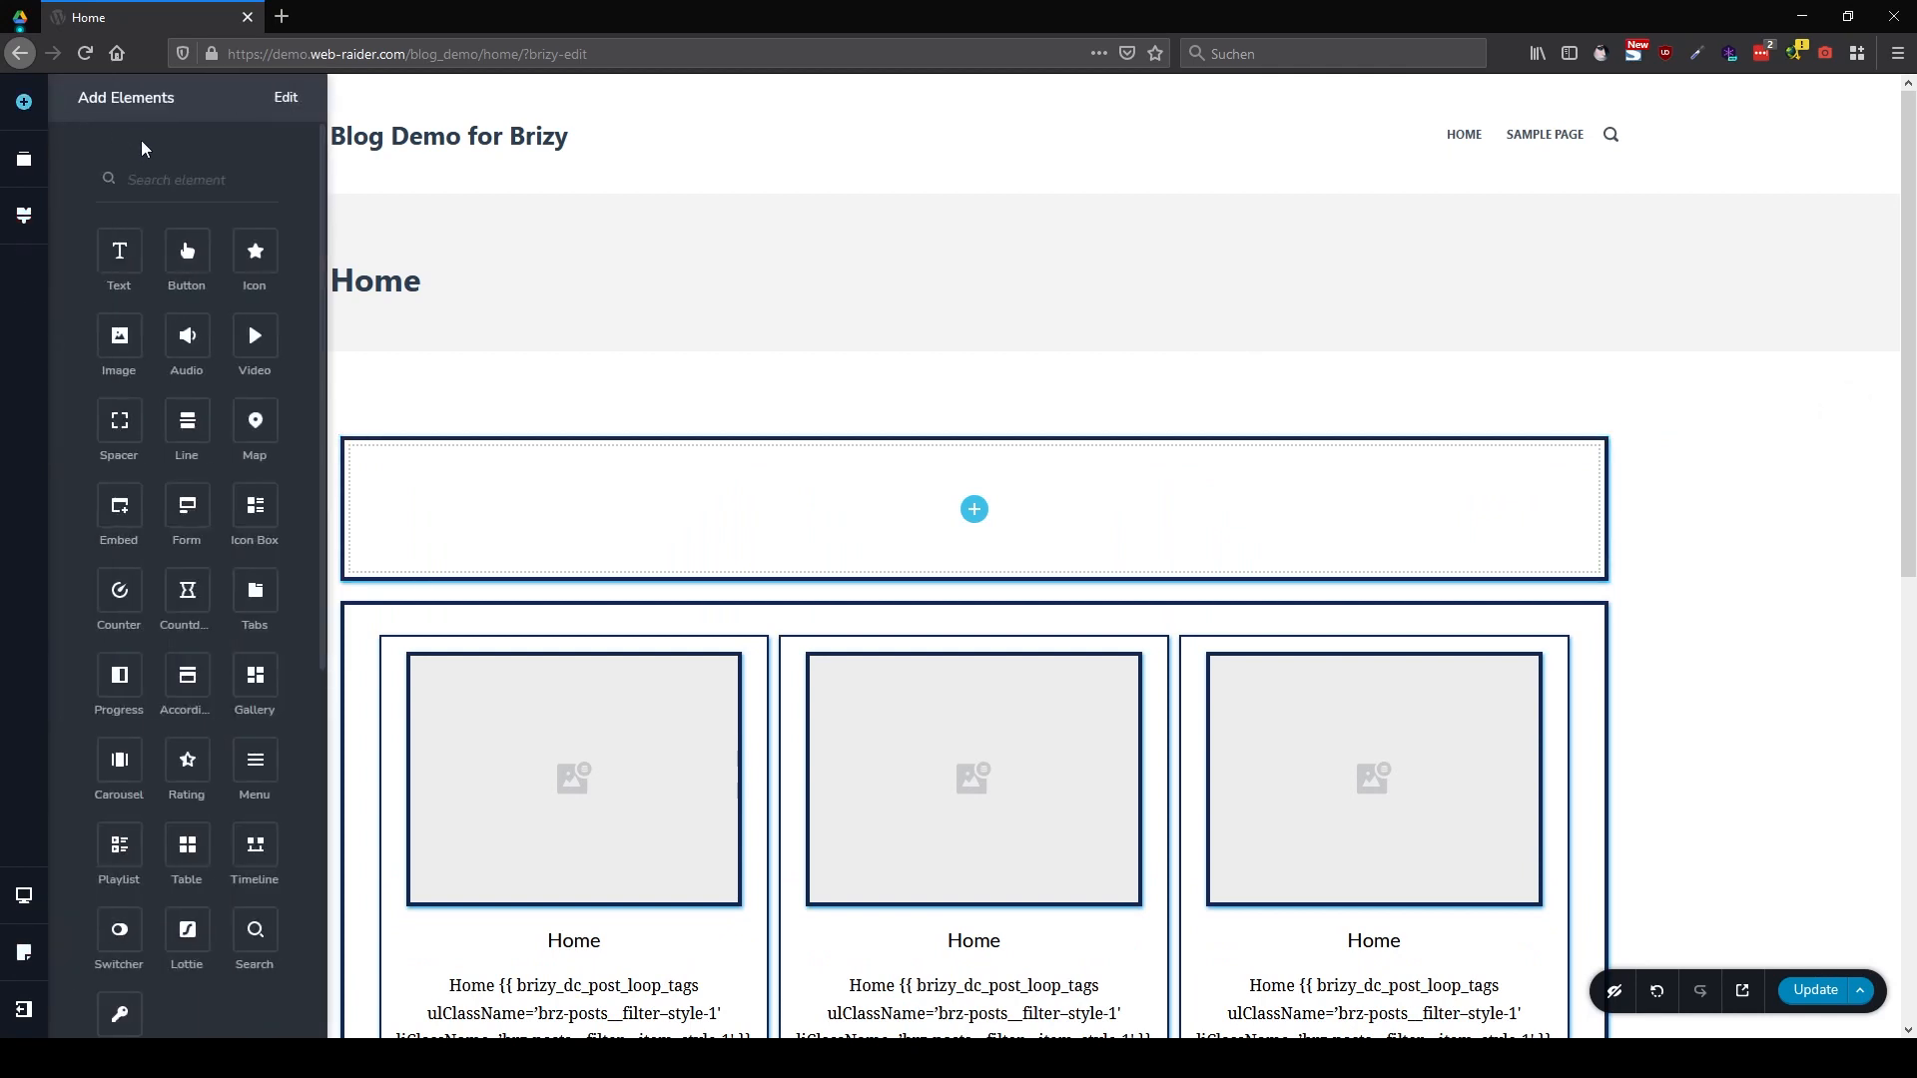
text(ca)
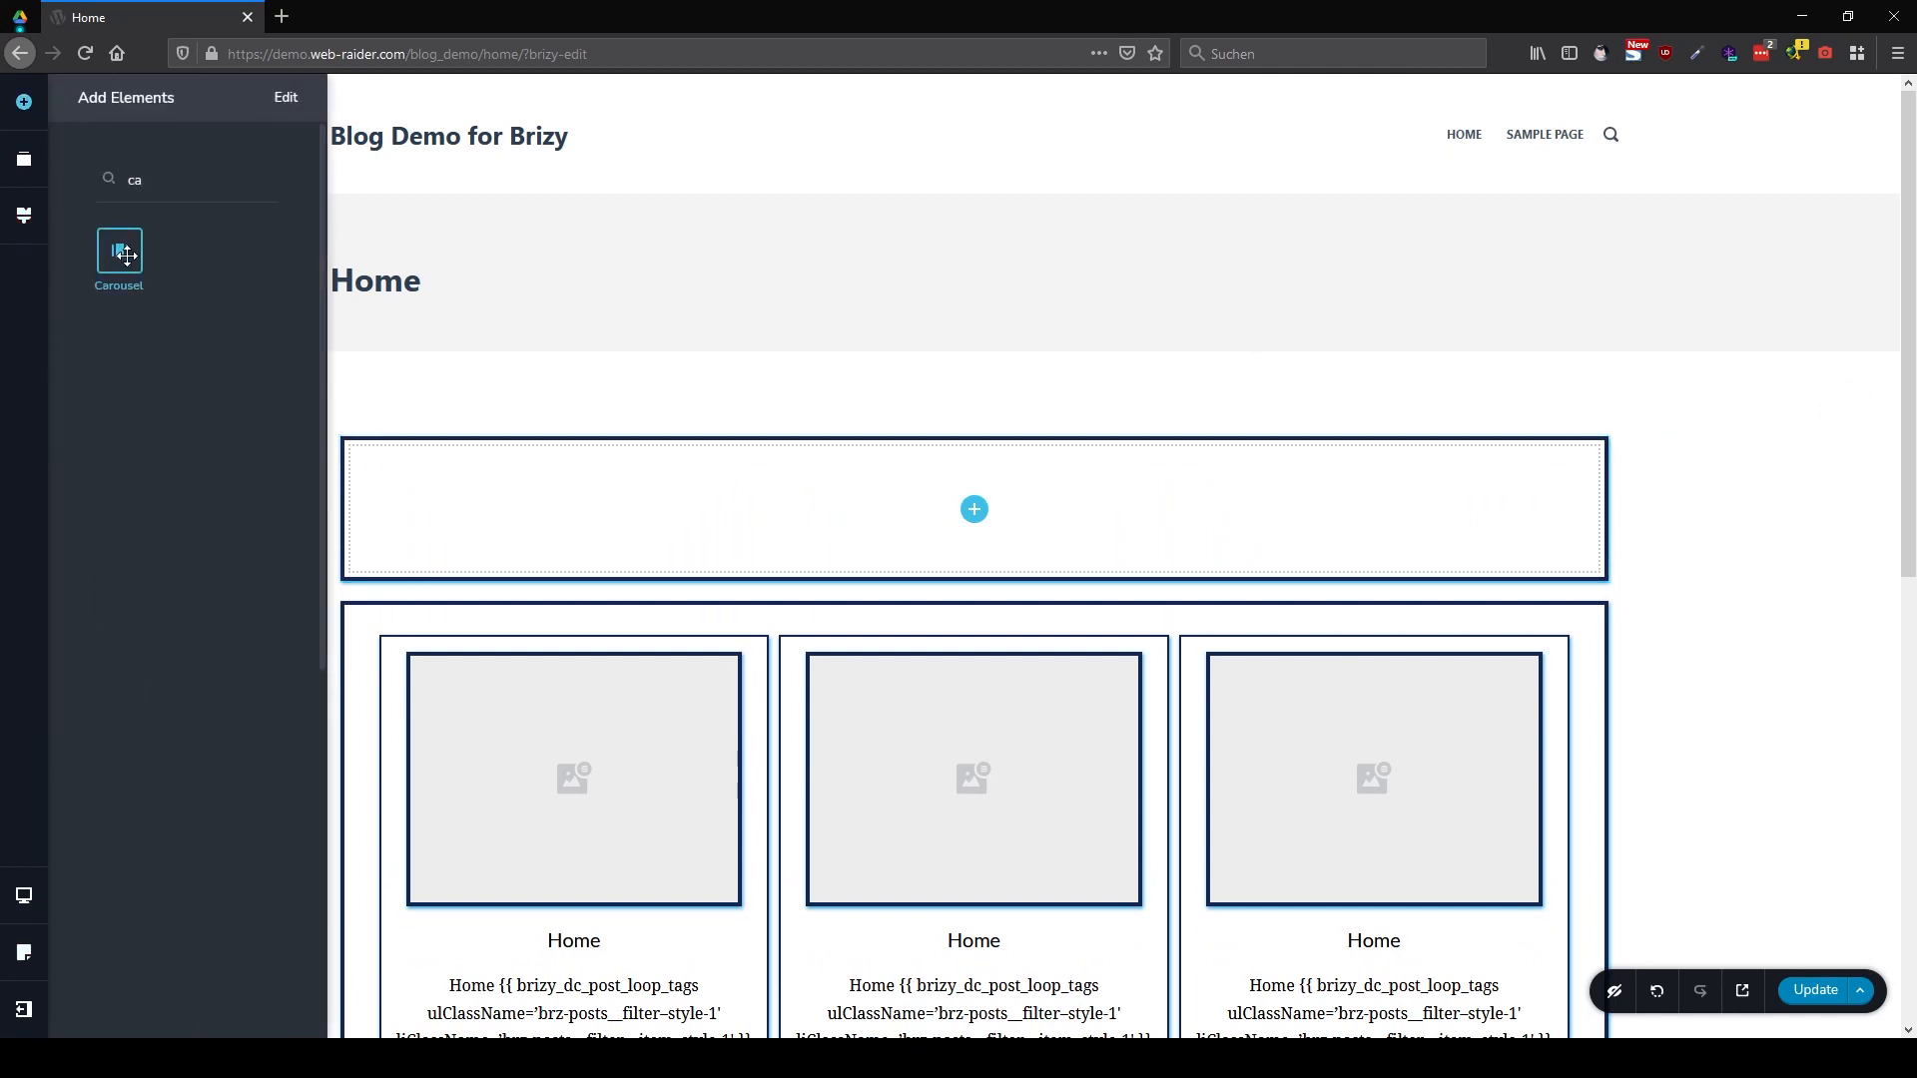
drag(283, 306, 991, 518)
scroll(1336, 667, down, 1)
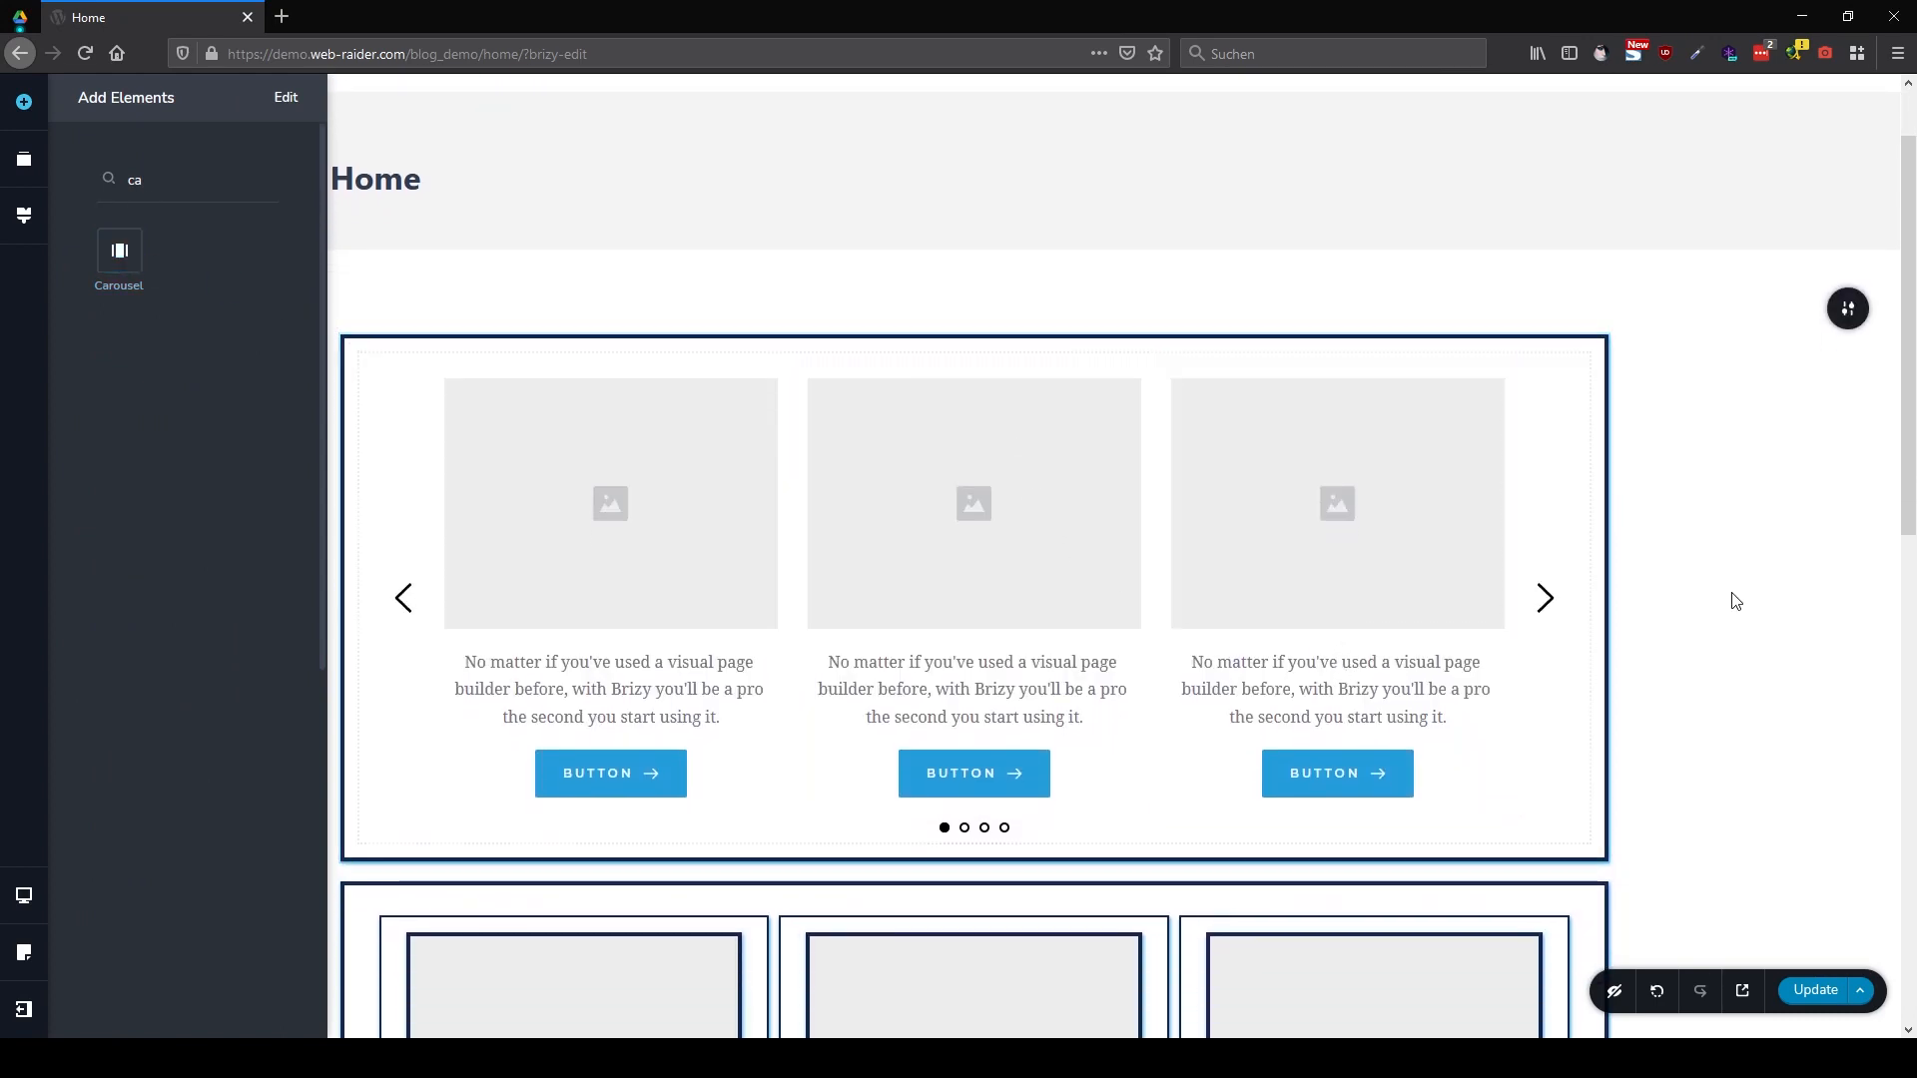
scroll(1334, 599, down, 4)
scroll(997, 429, up, 3)
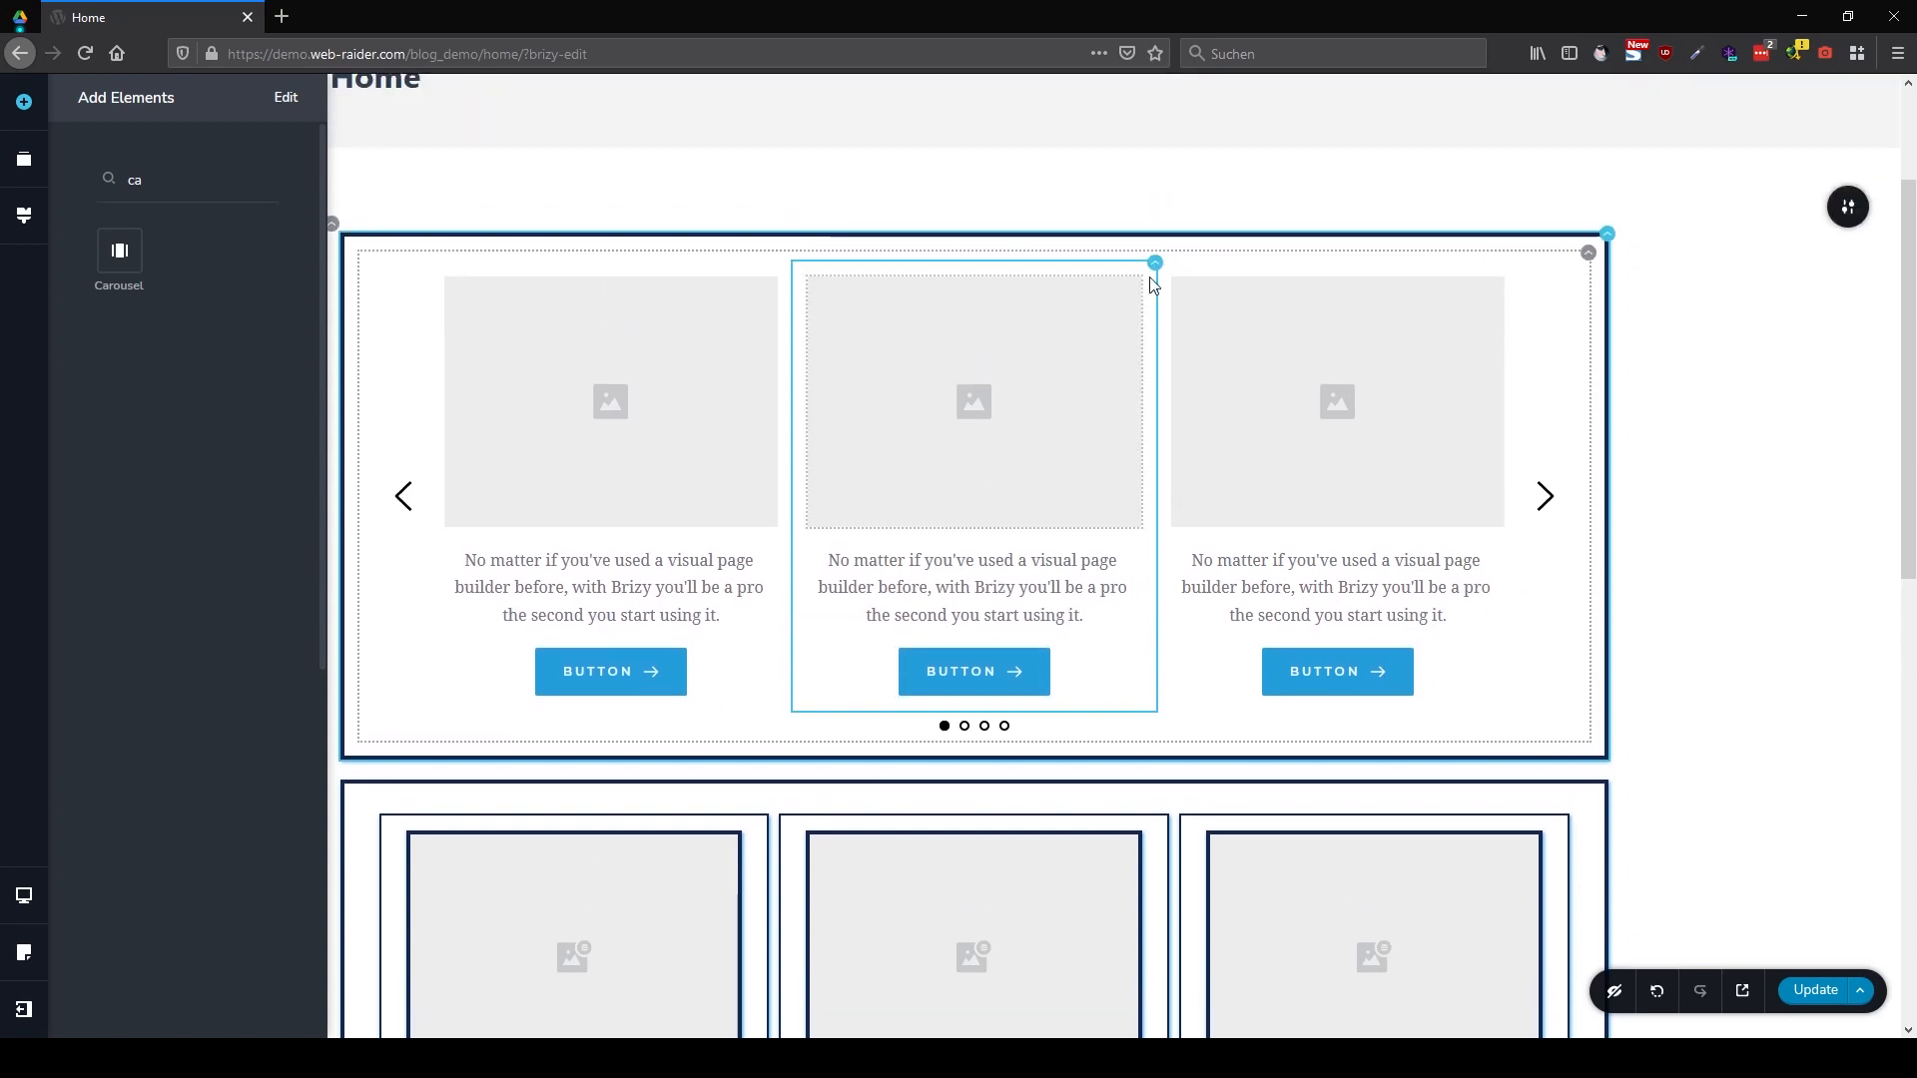
Give the middle carousel card a #142850 border of size 4 and an outset #239DDB shadow
click(1155, 270)
click(1071, 311)
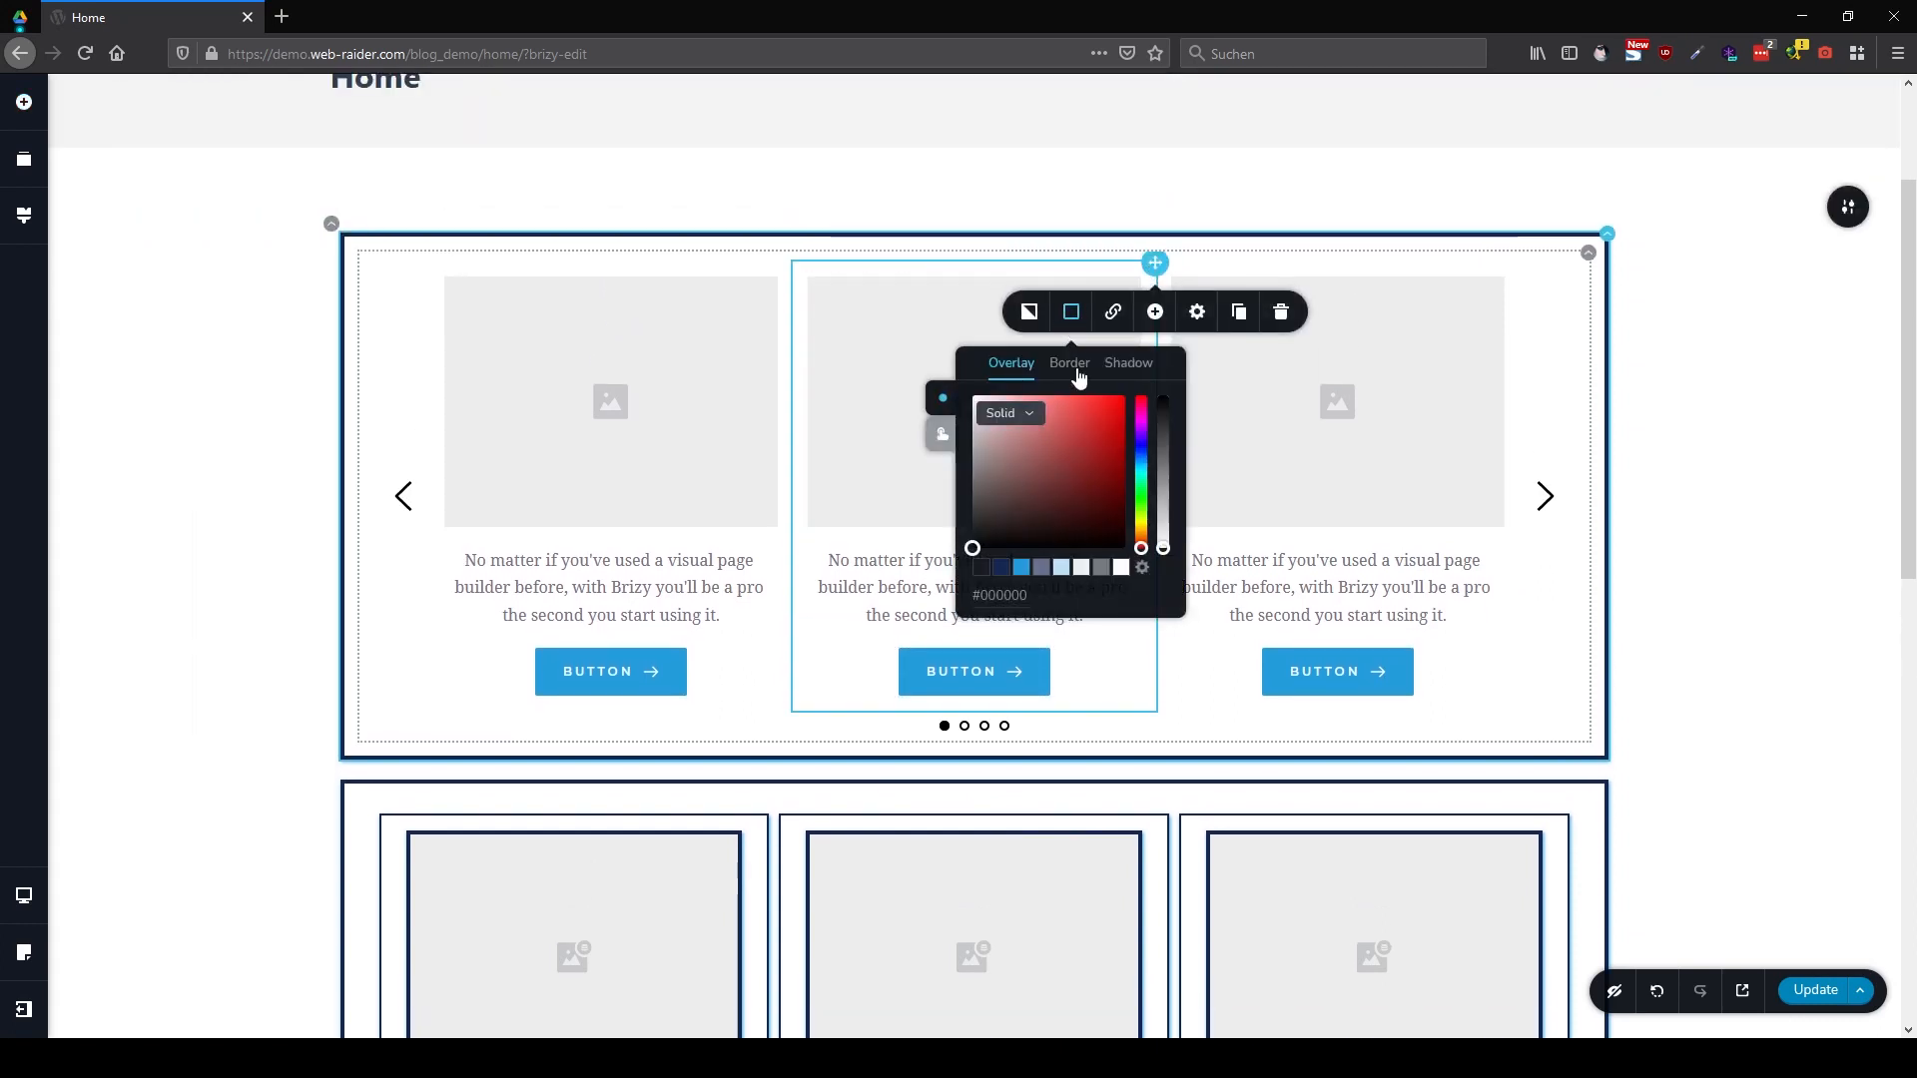
click(1064, 370)
click(1002, 568)
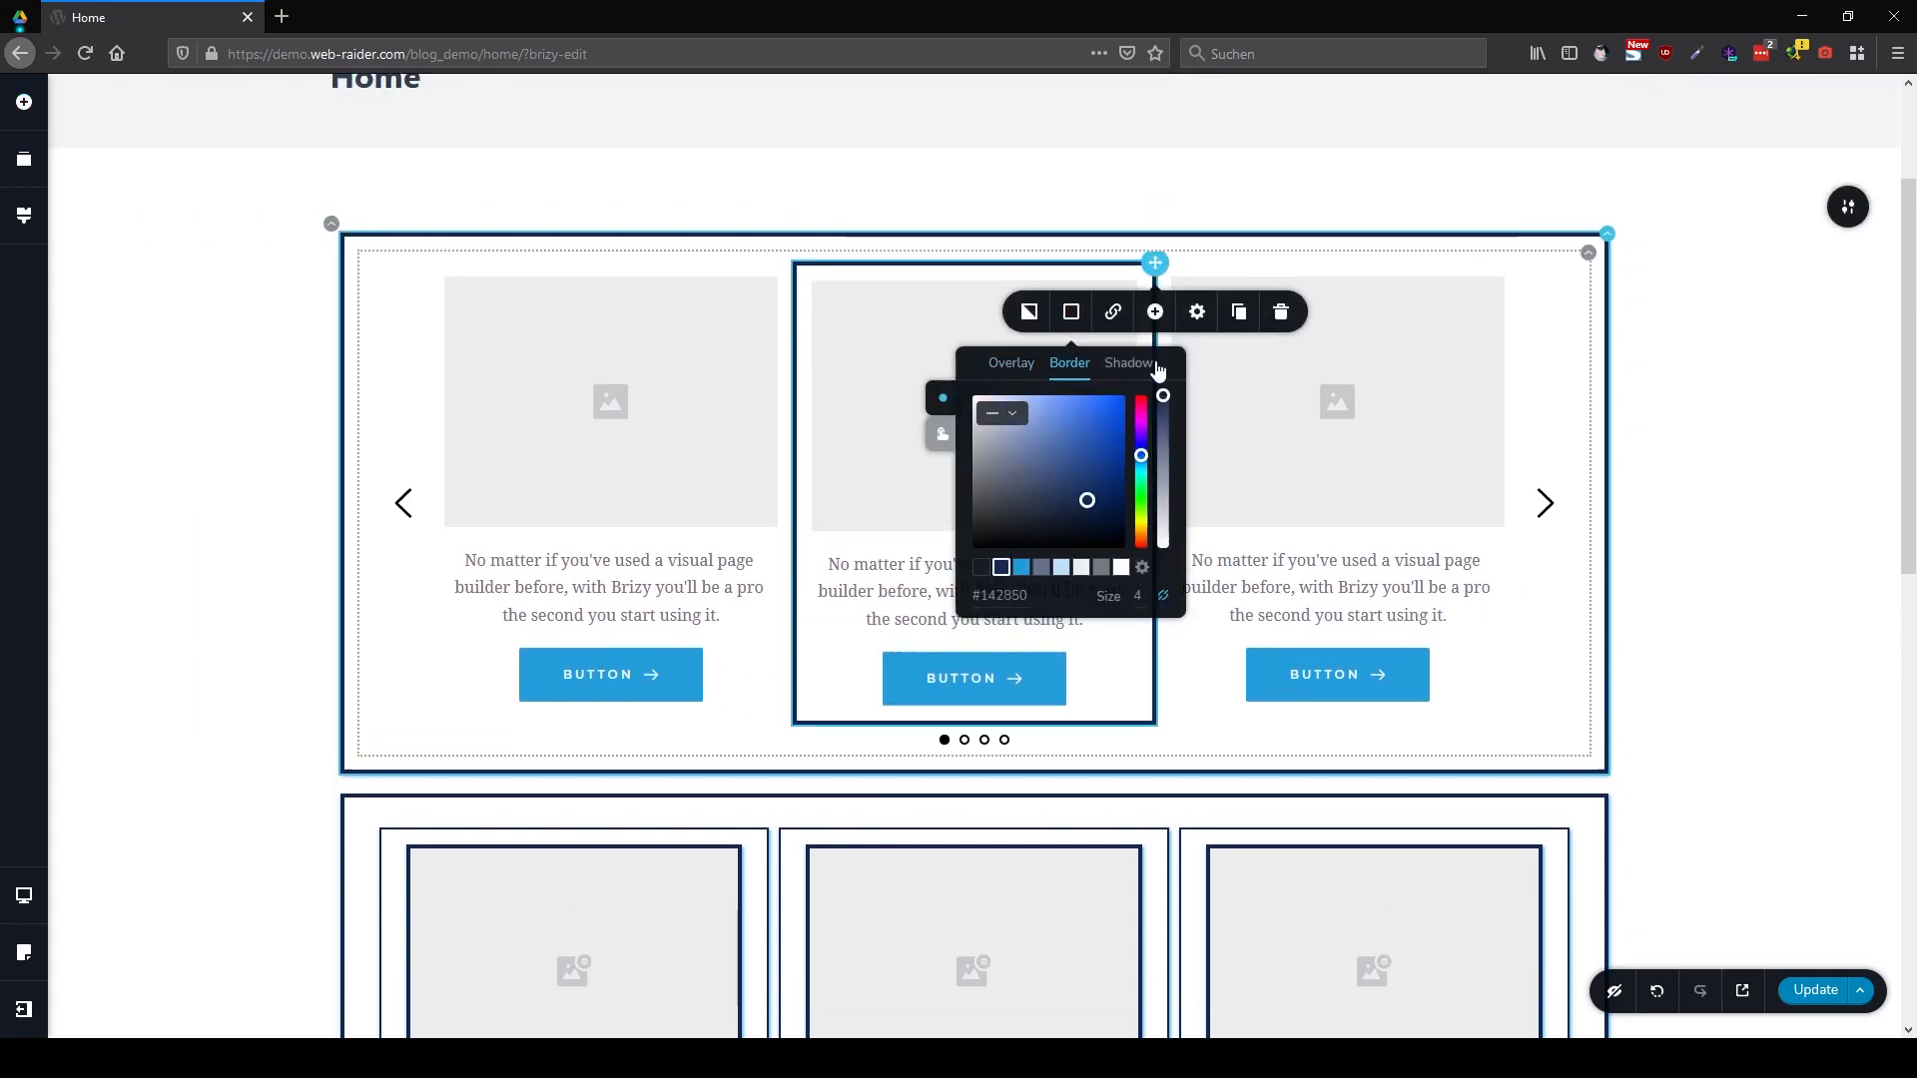
click(1118, 365)
click(1024, 572)
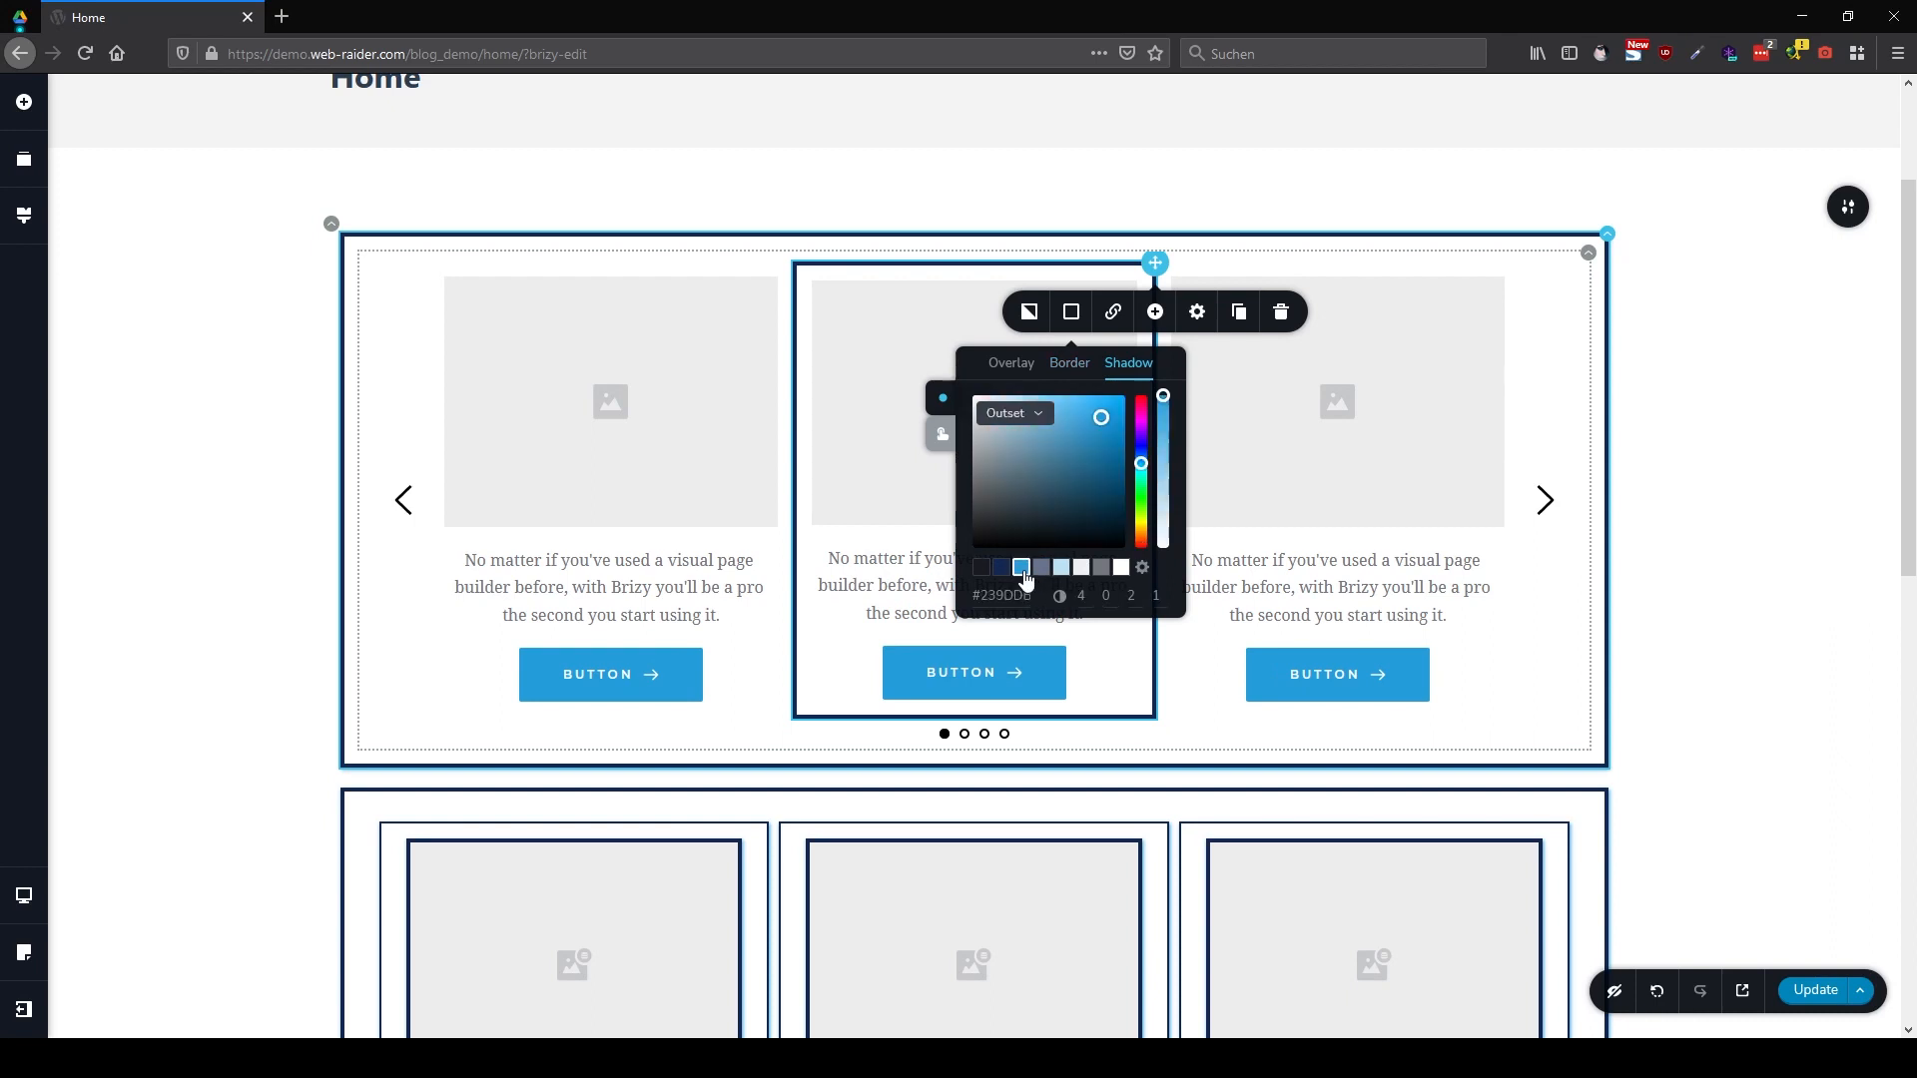
click(1198, 676)
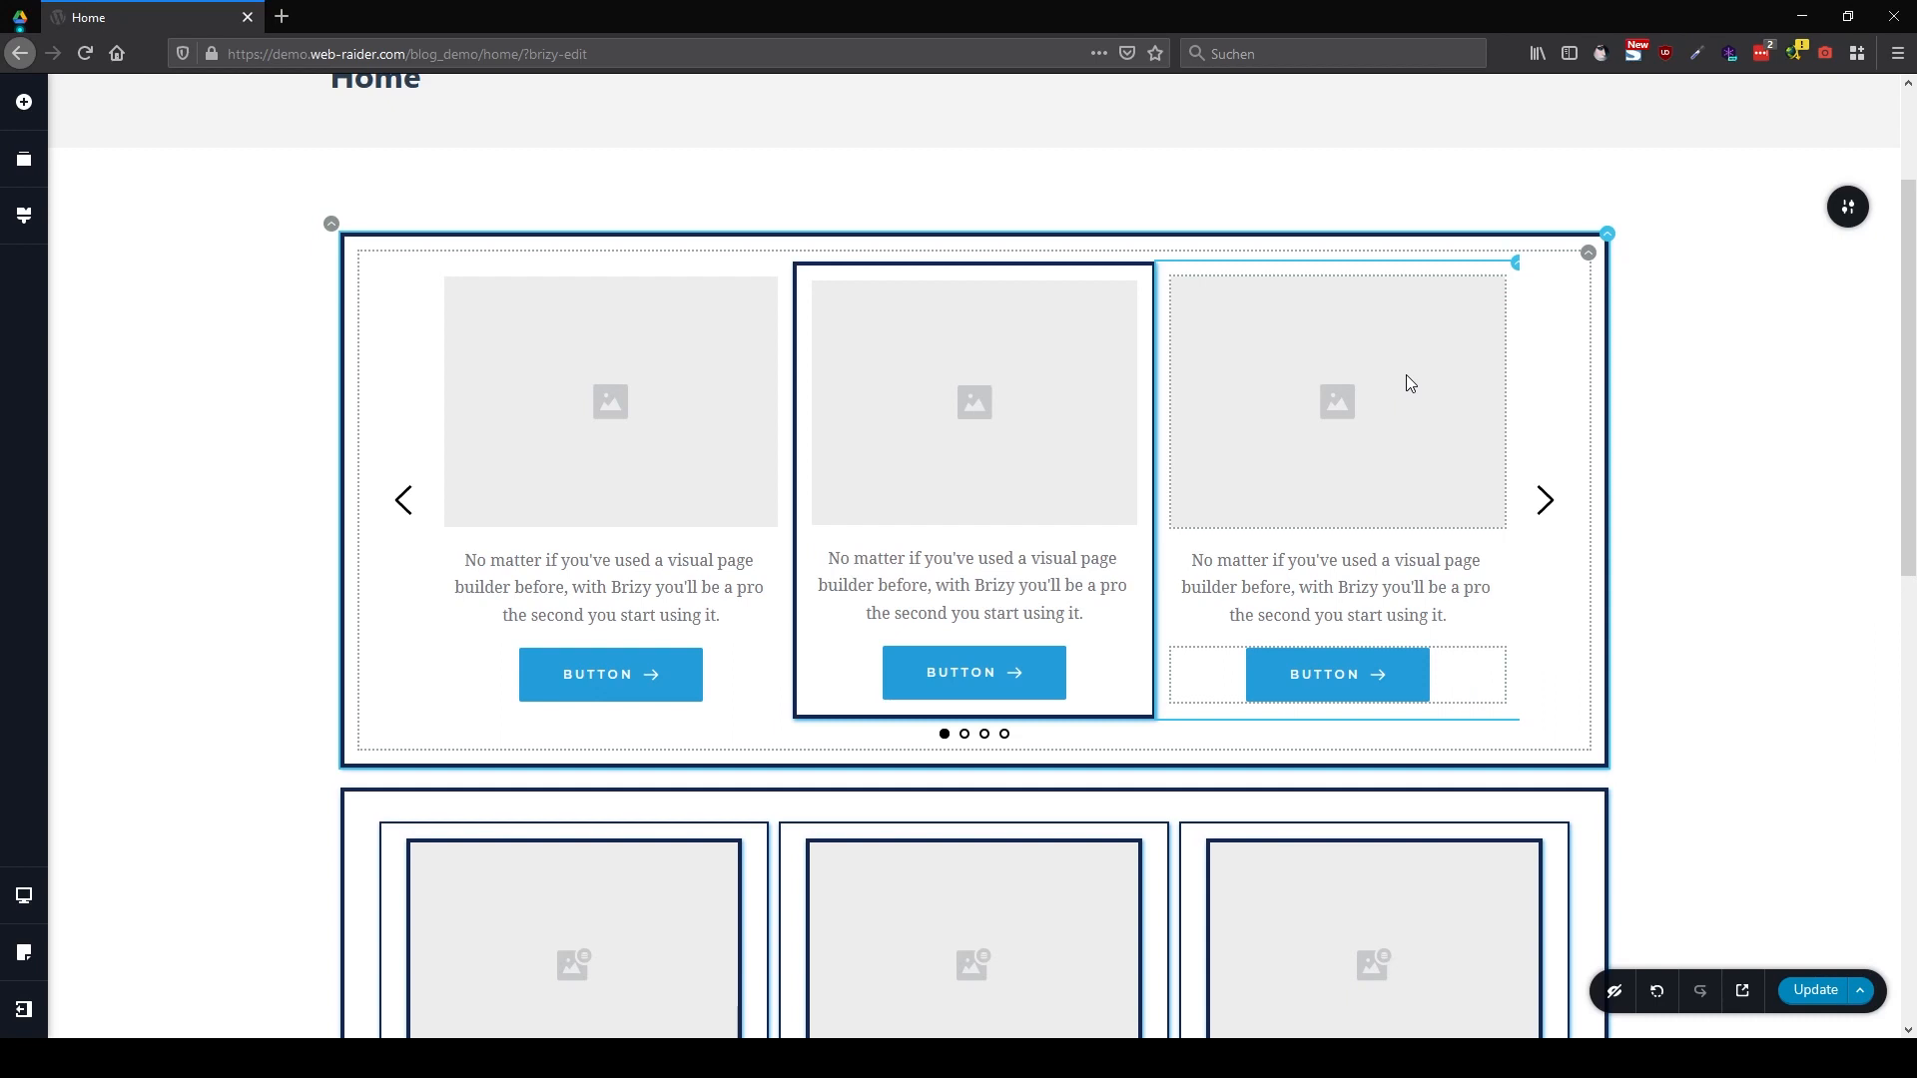
Enable dynamic content for the carousel, sourced from Category 2, filtered by Date in descending order
click(1585, 266)
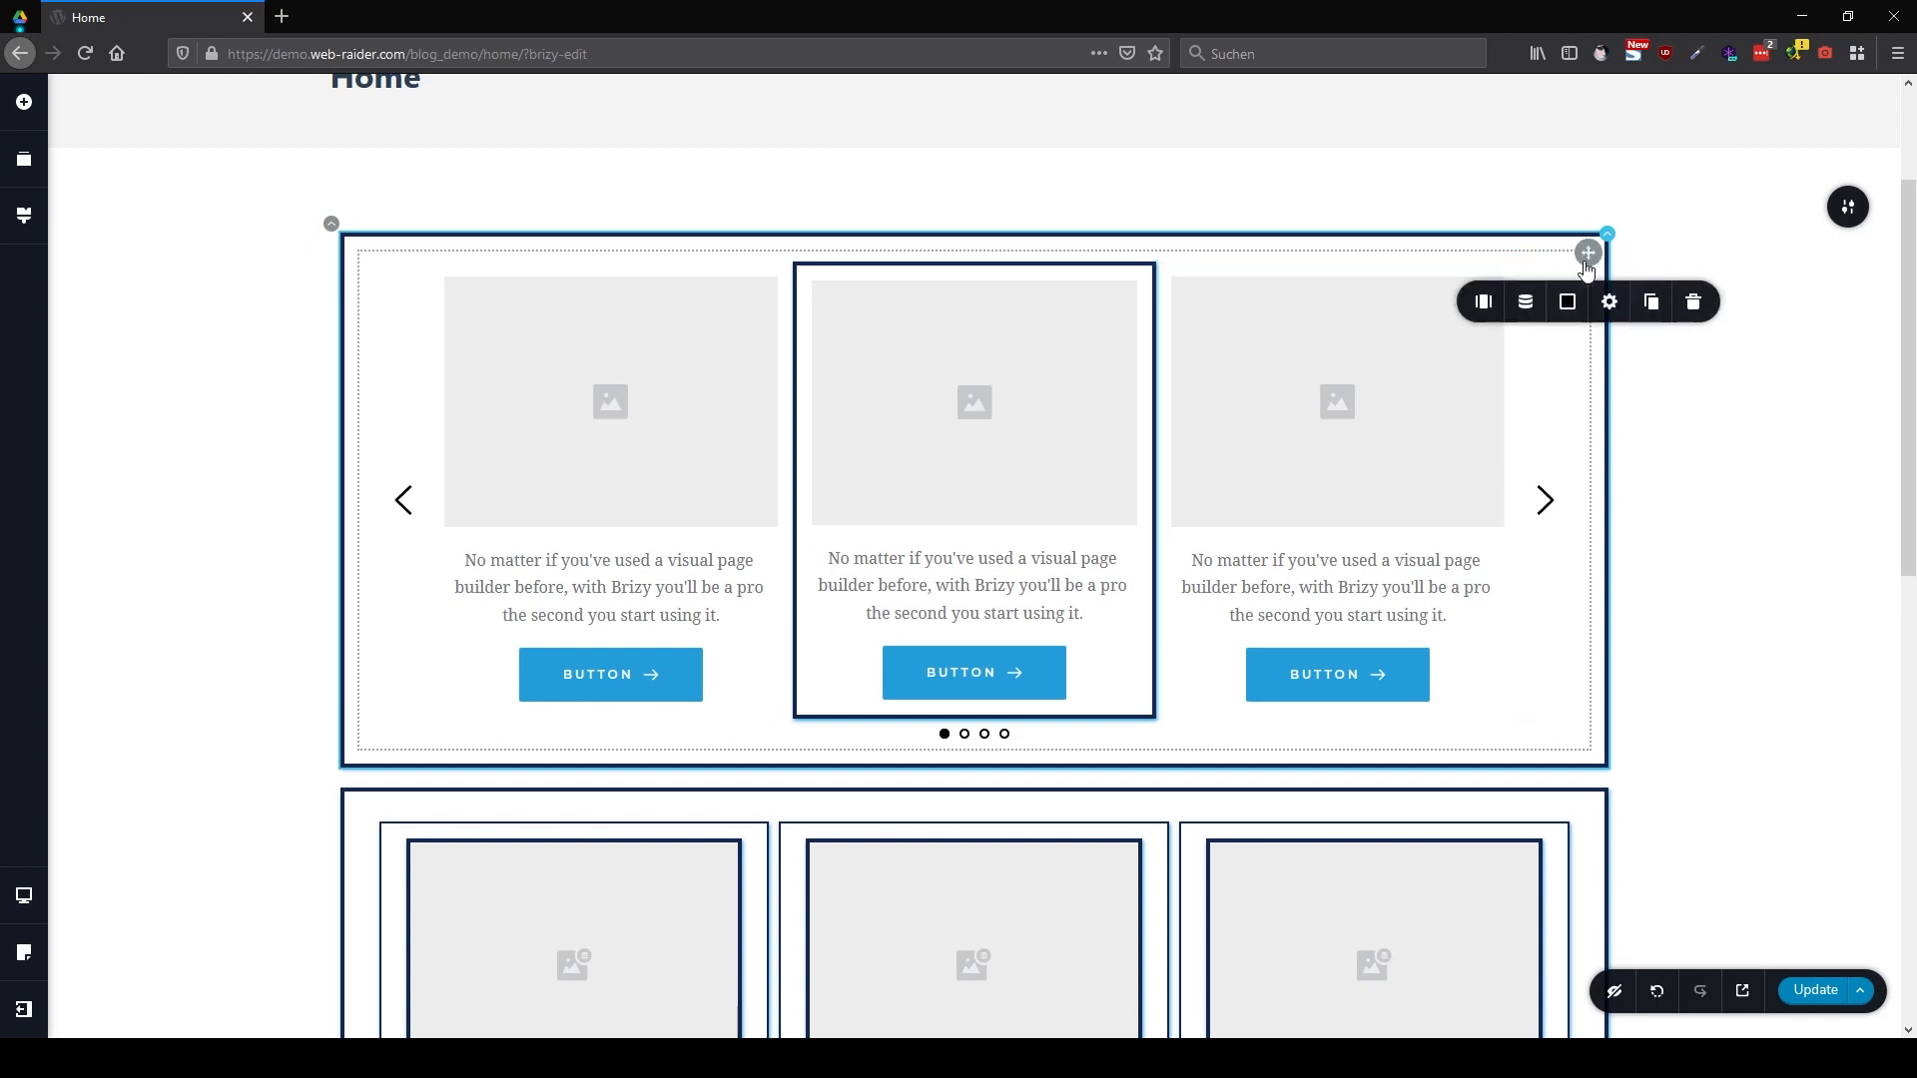
click(1532, 318)
click(1600, 368)
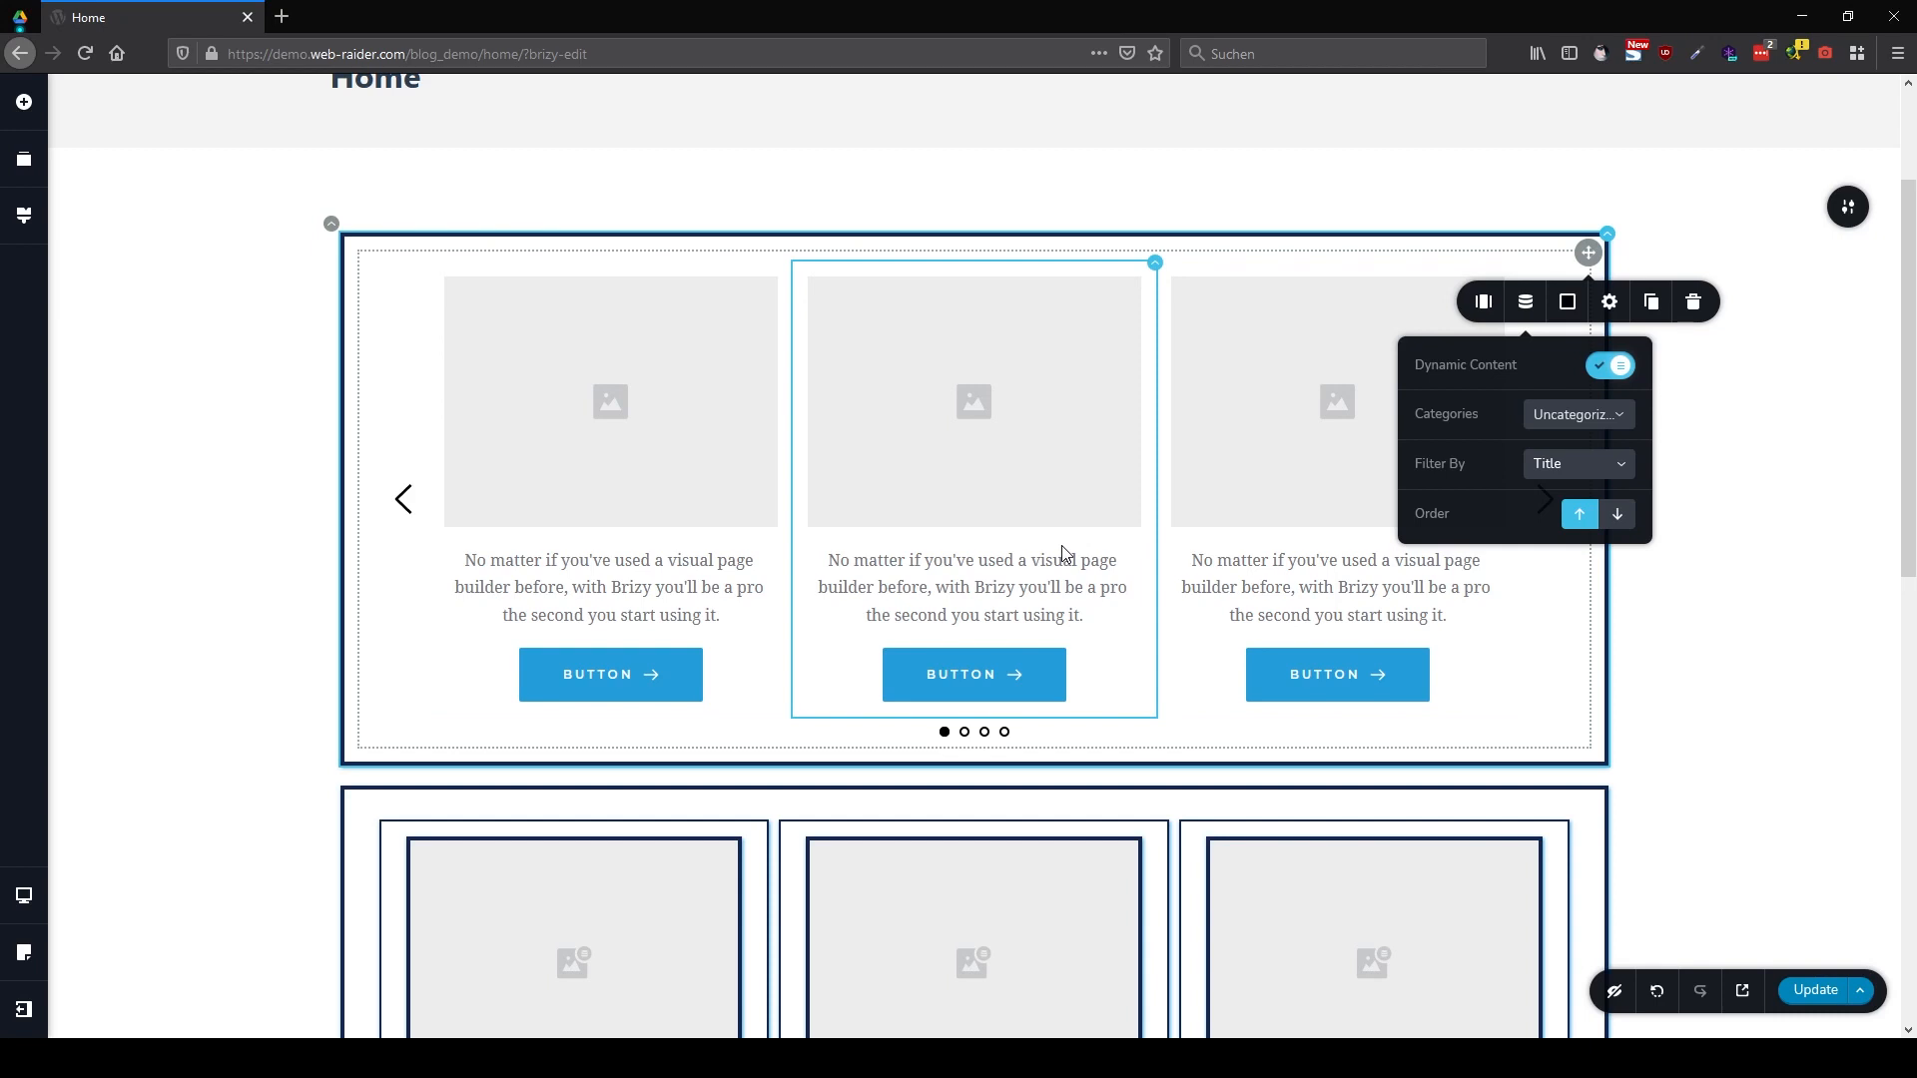
click(1575, 424)
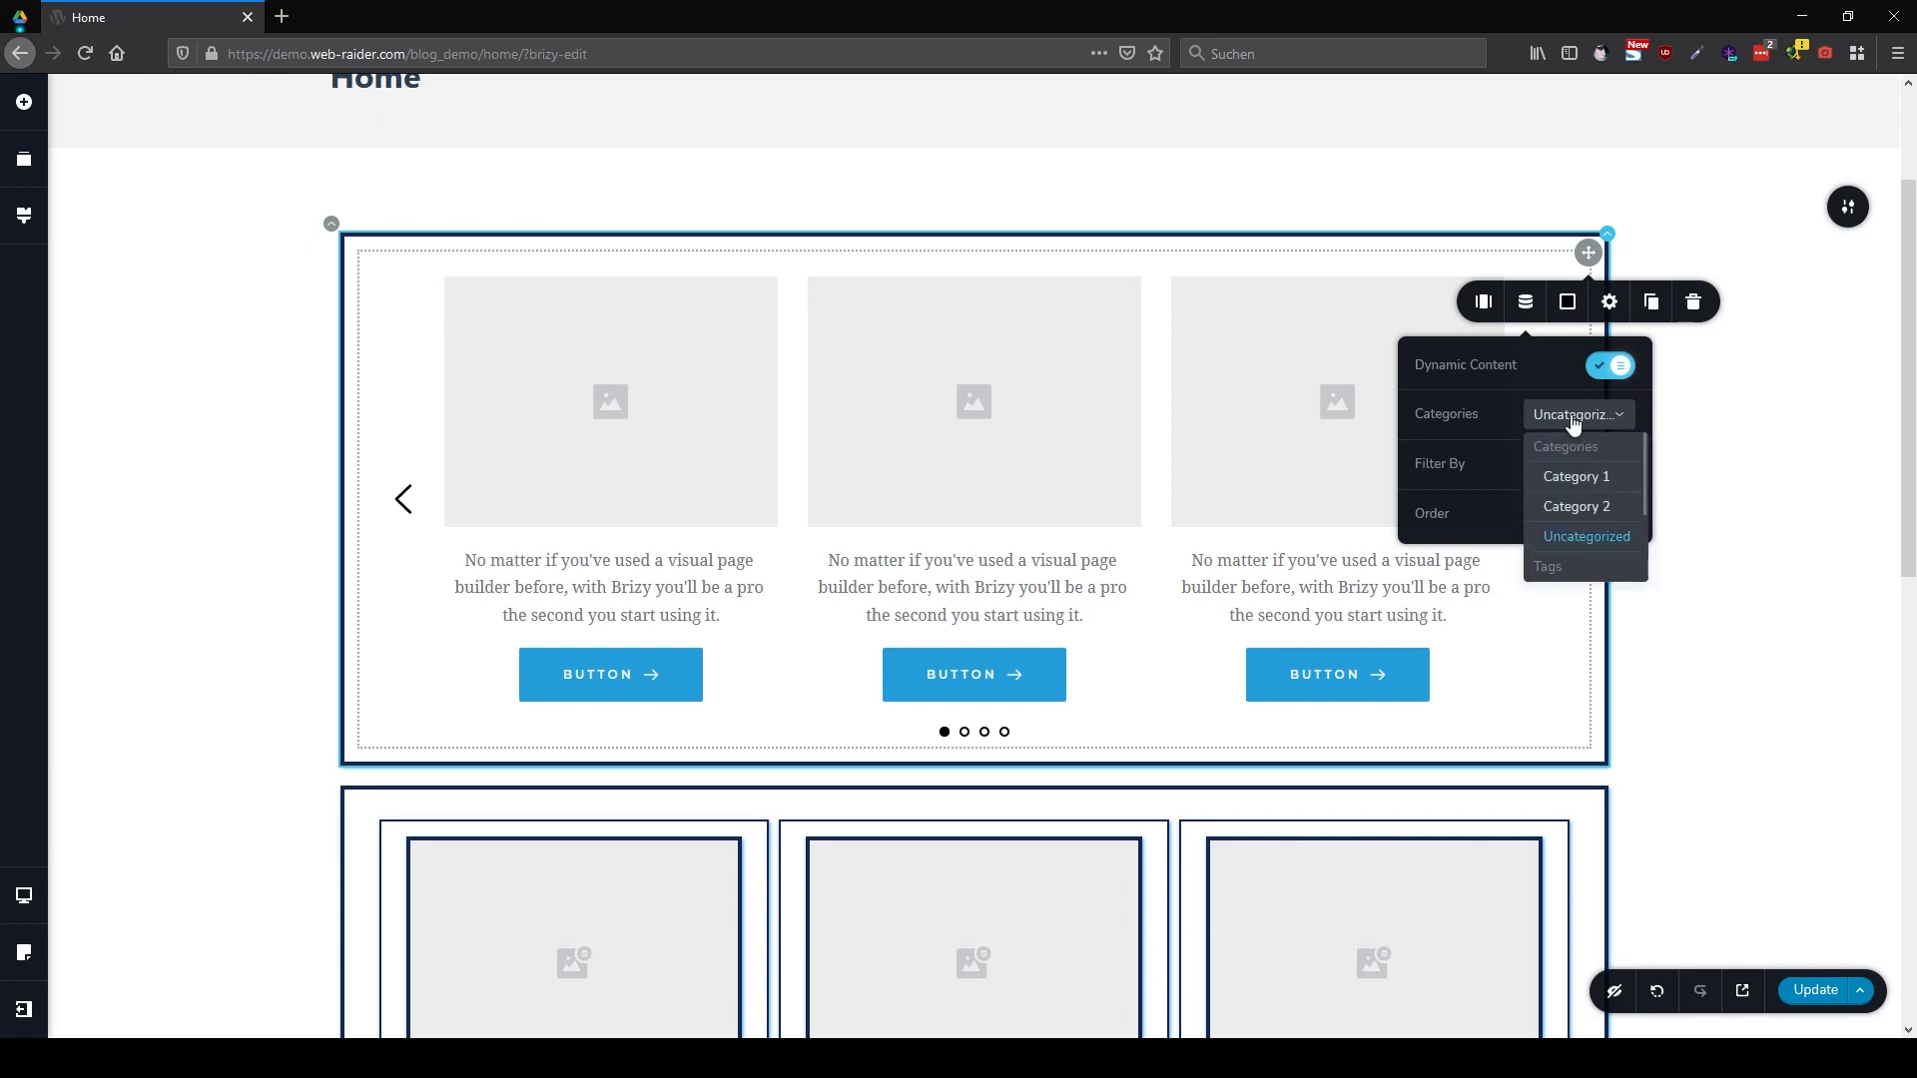
click(1583, 510)
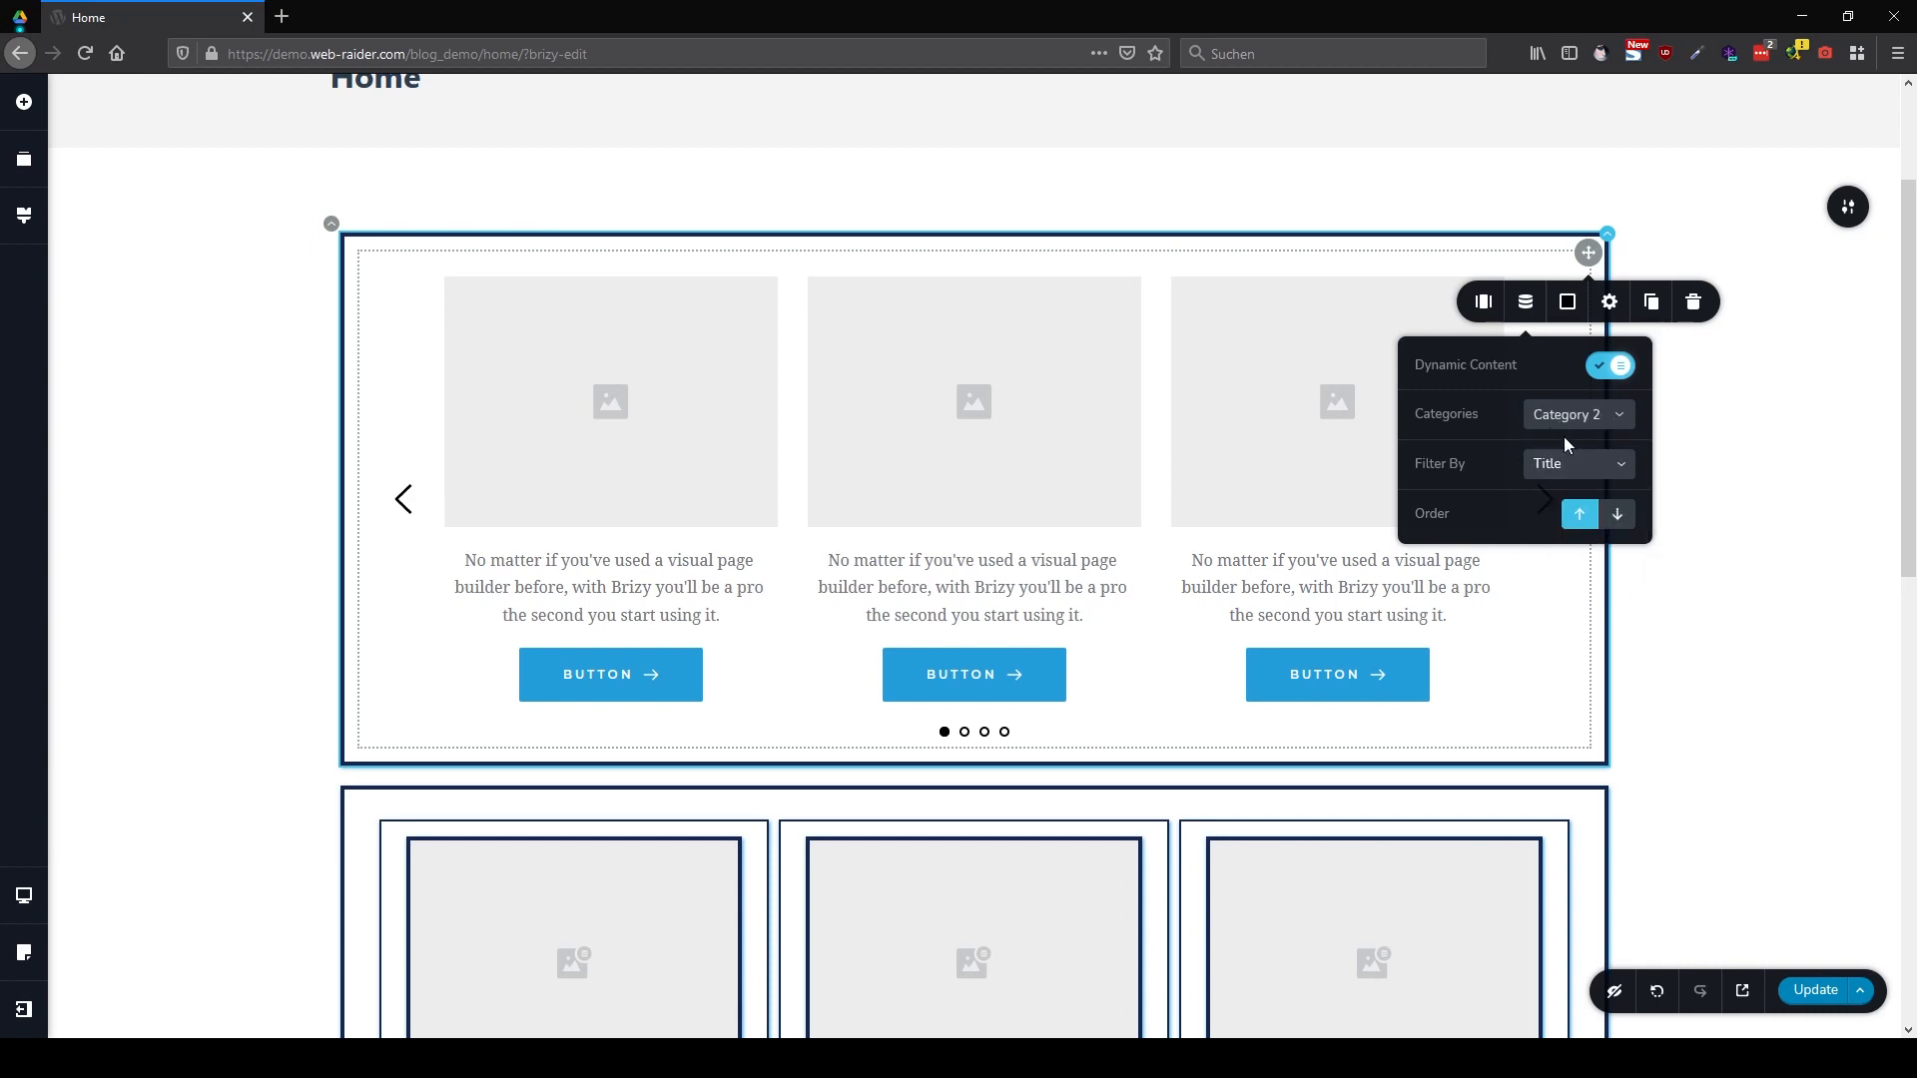
click(1617, 514)
click(1588, 467)
click(1558, 557)
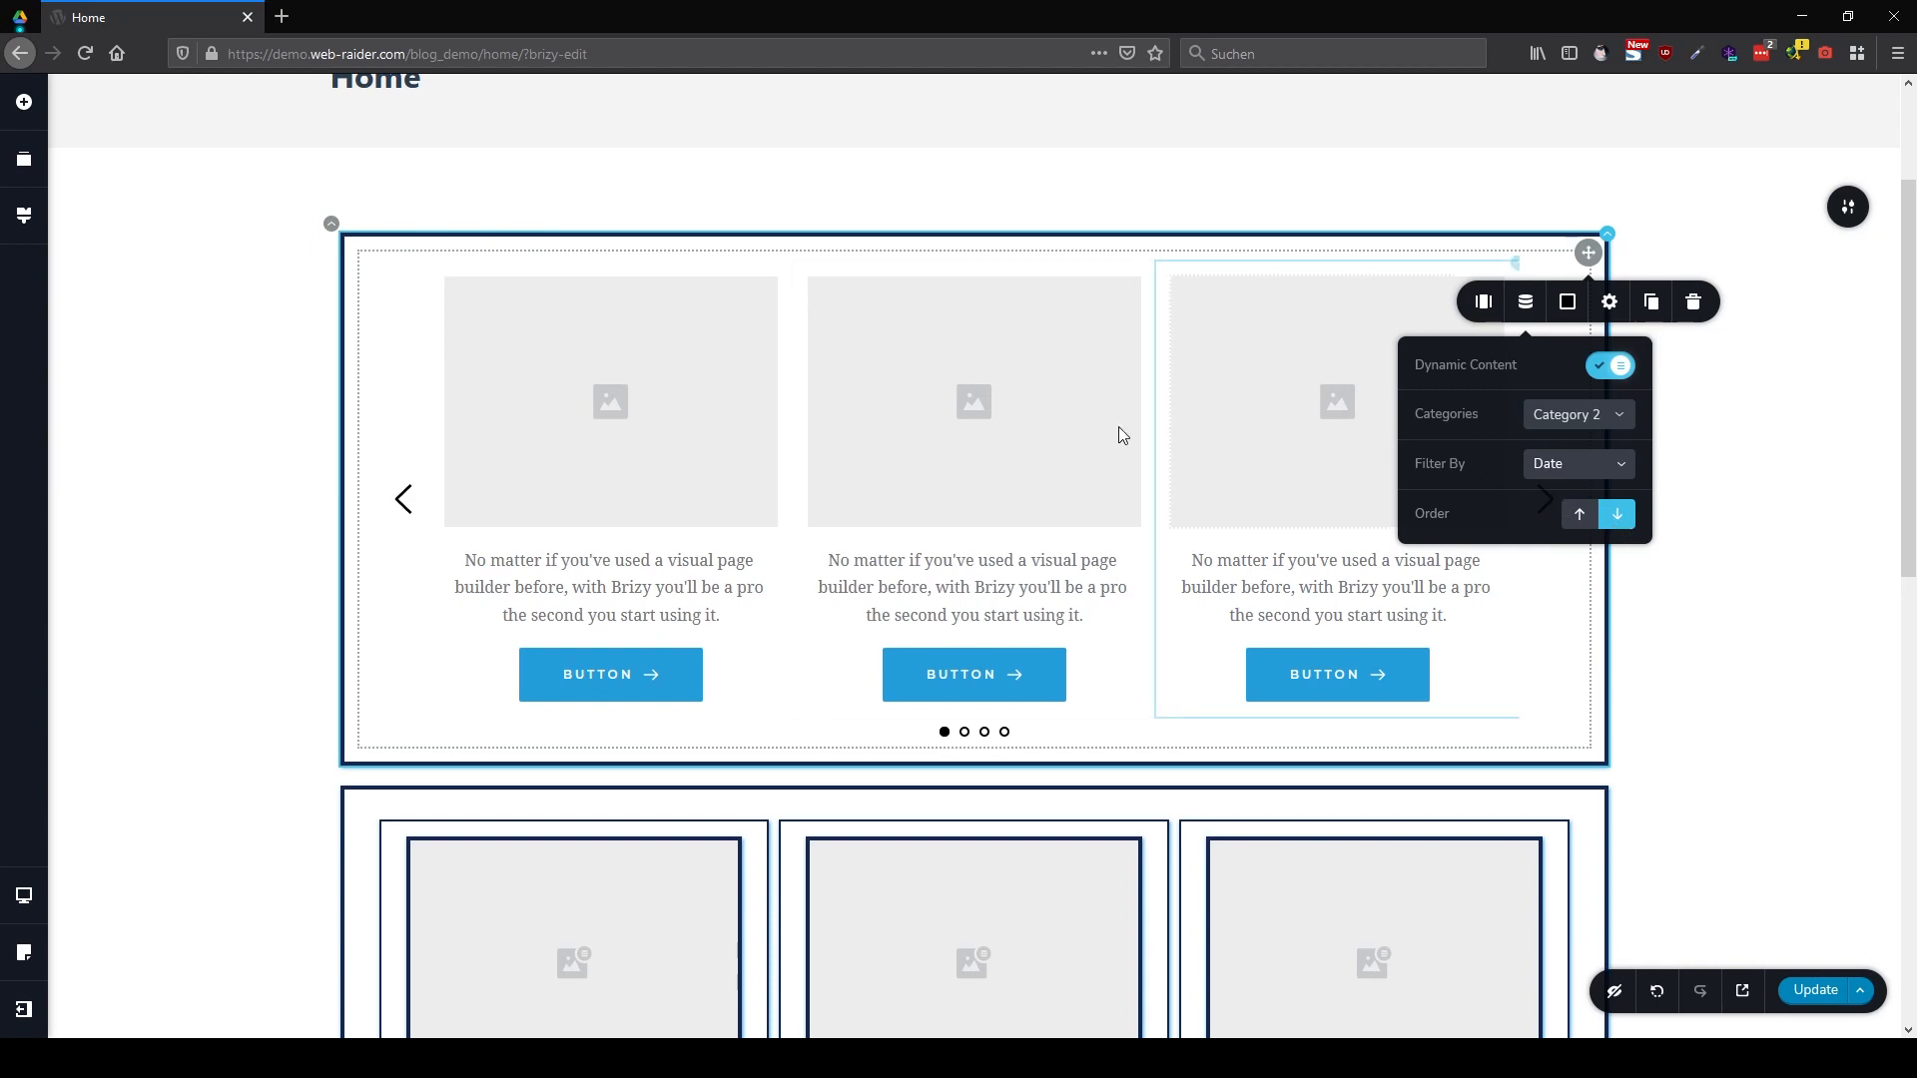
click(959, 381)
Give the dynamic carousel cards a #142850 border of size 4 and an outset shadow in #239DDB
click(1156, 266)
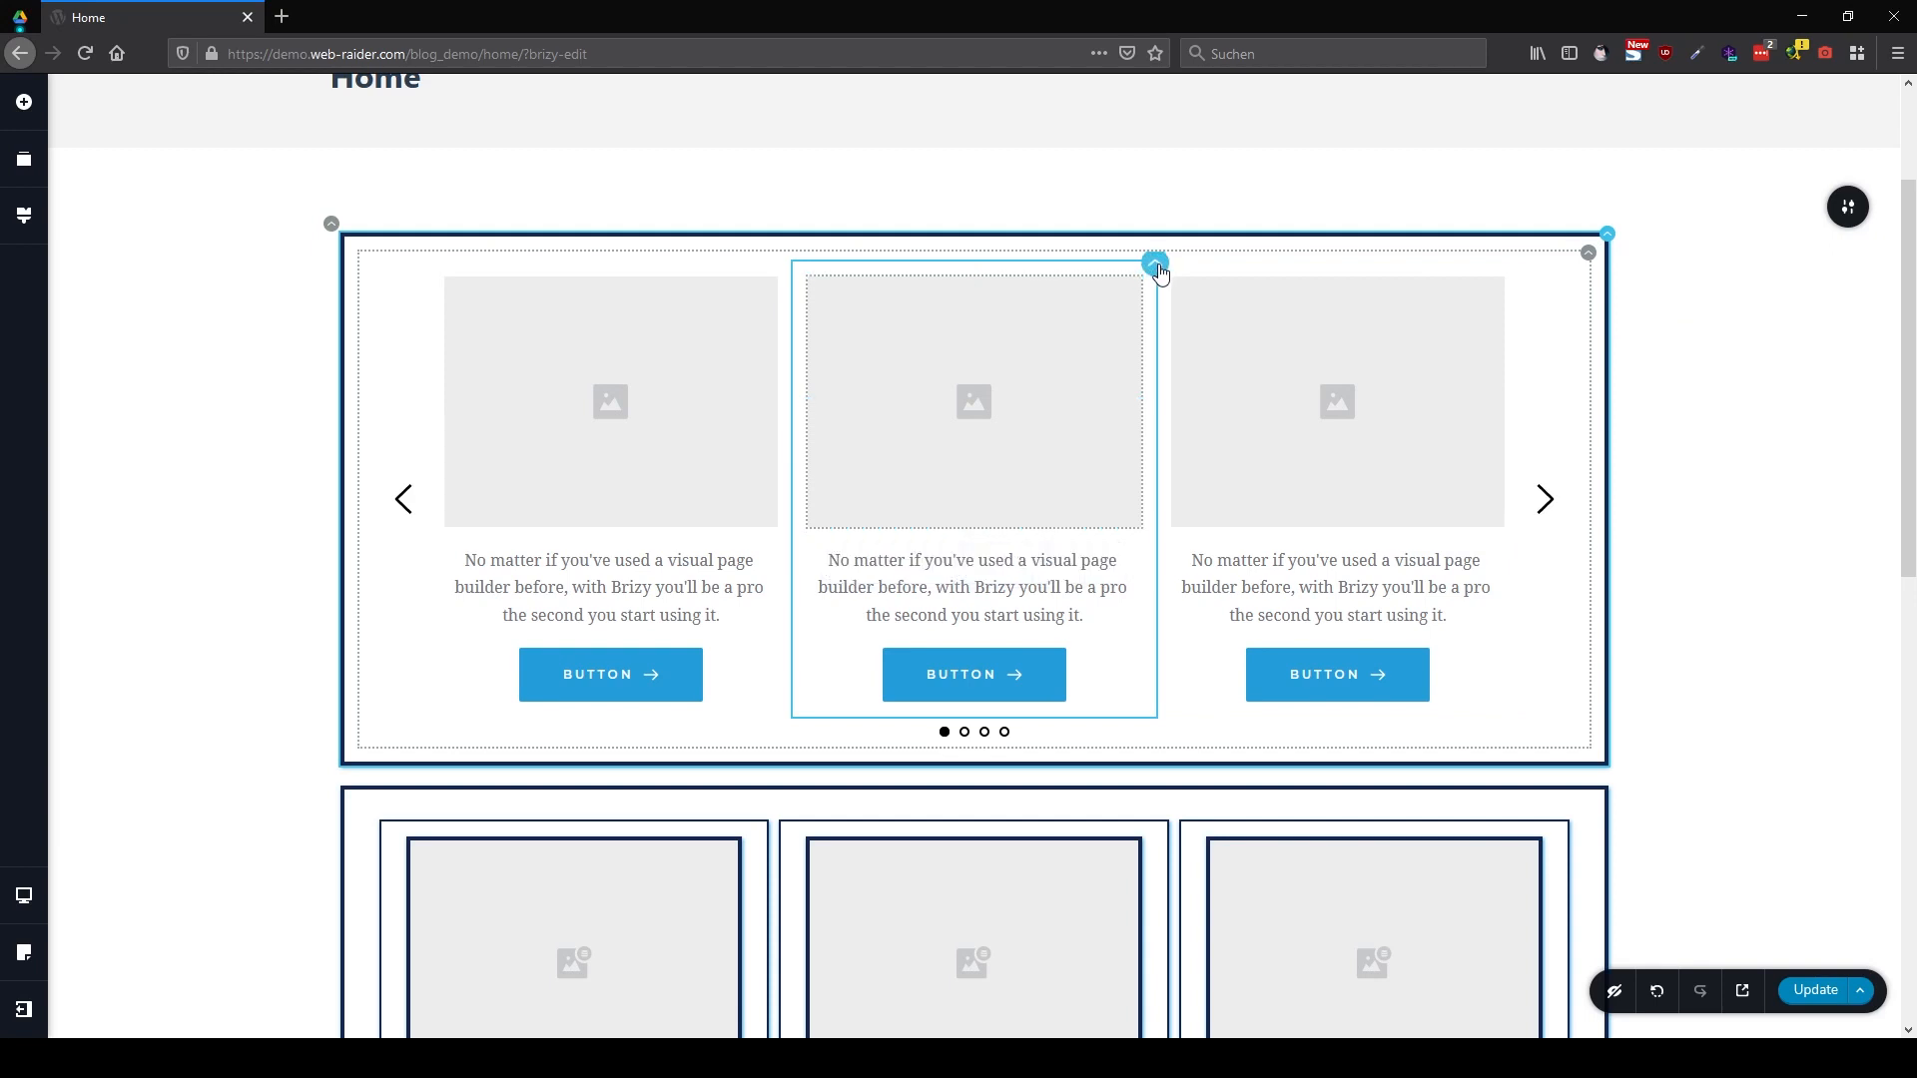
click(1095, 313)
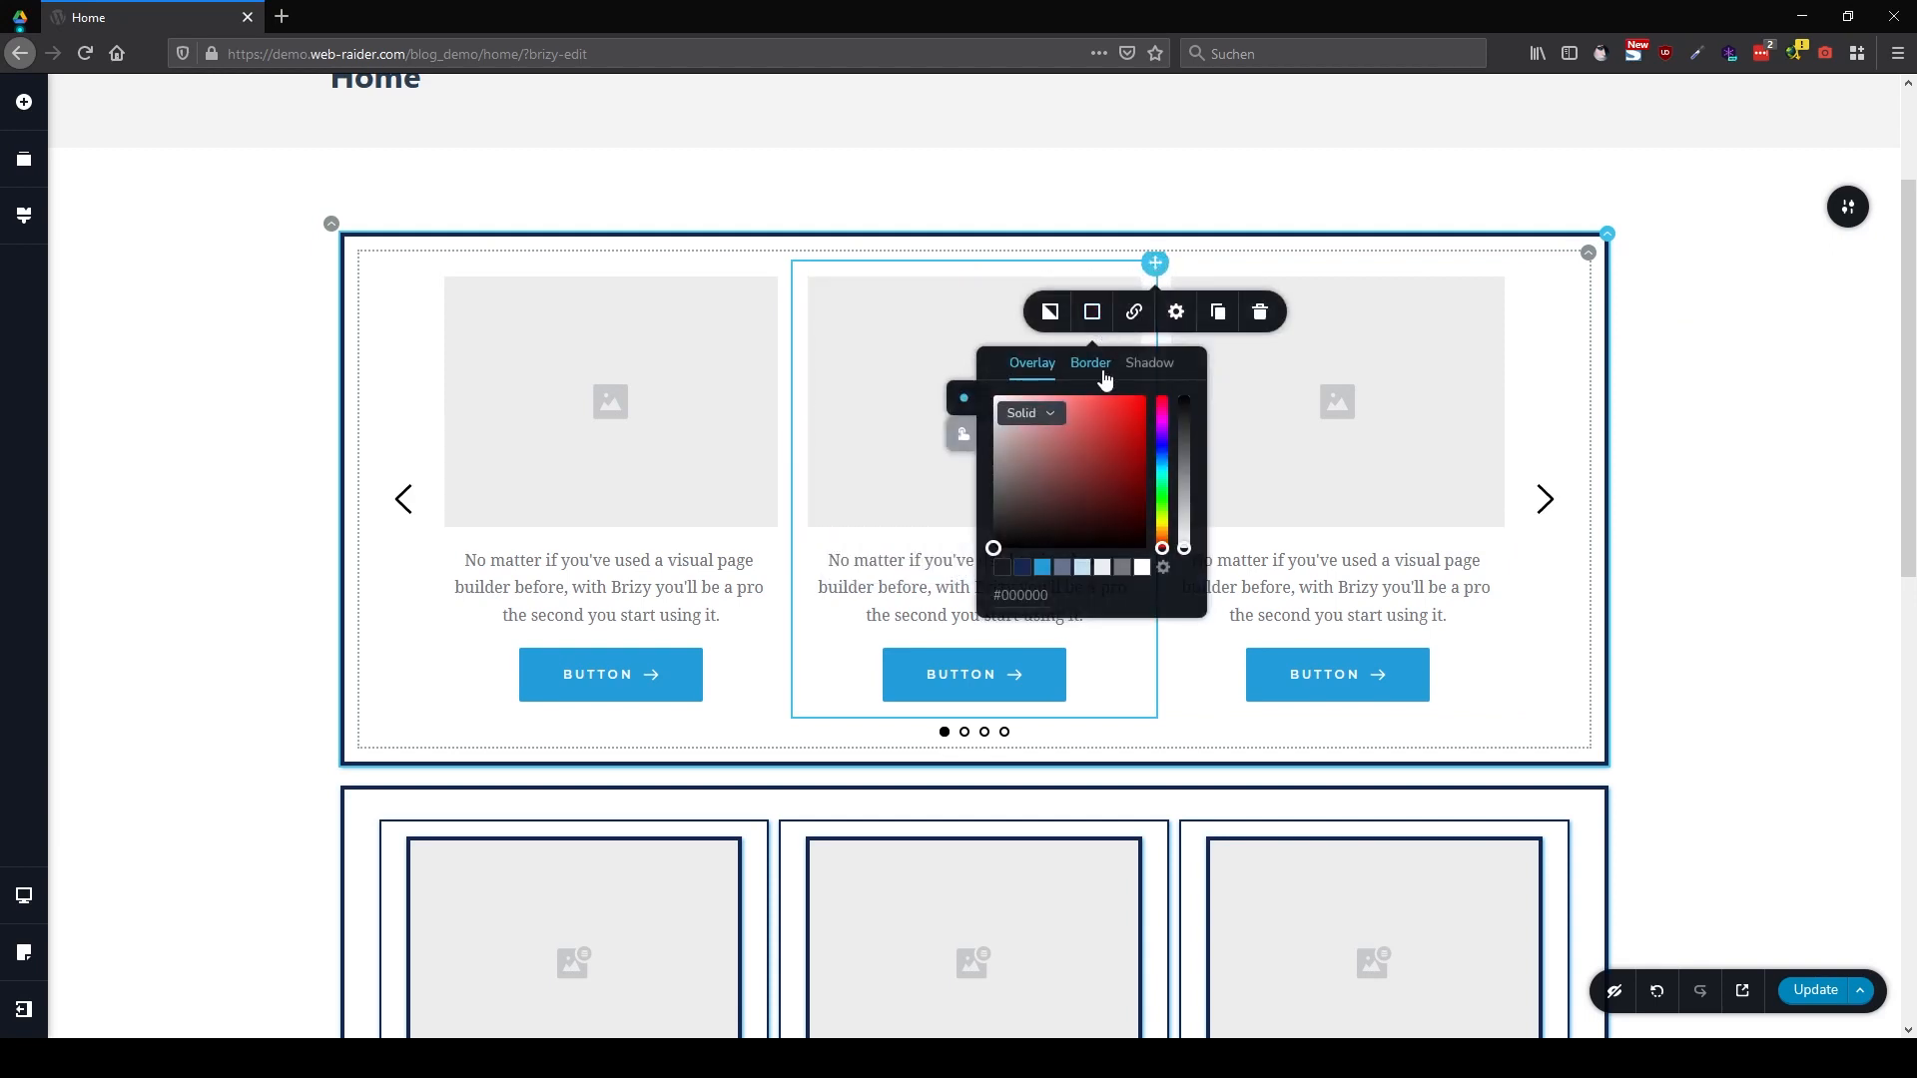
click(1090, 362)
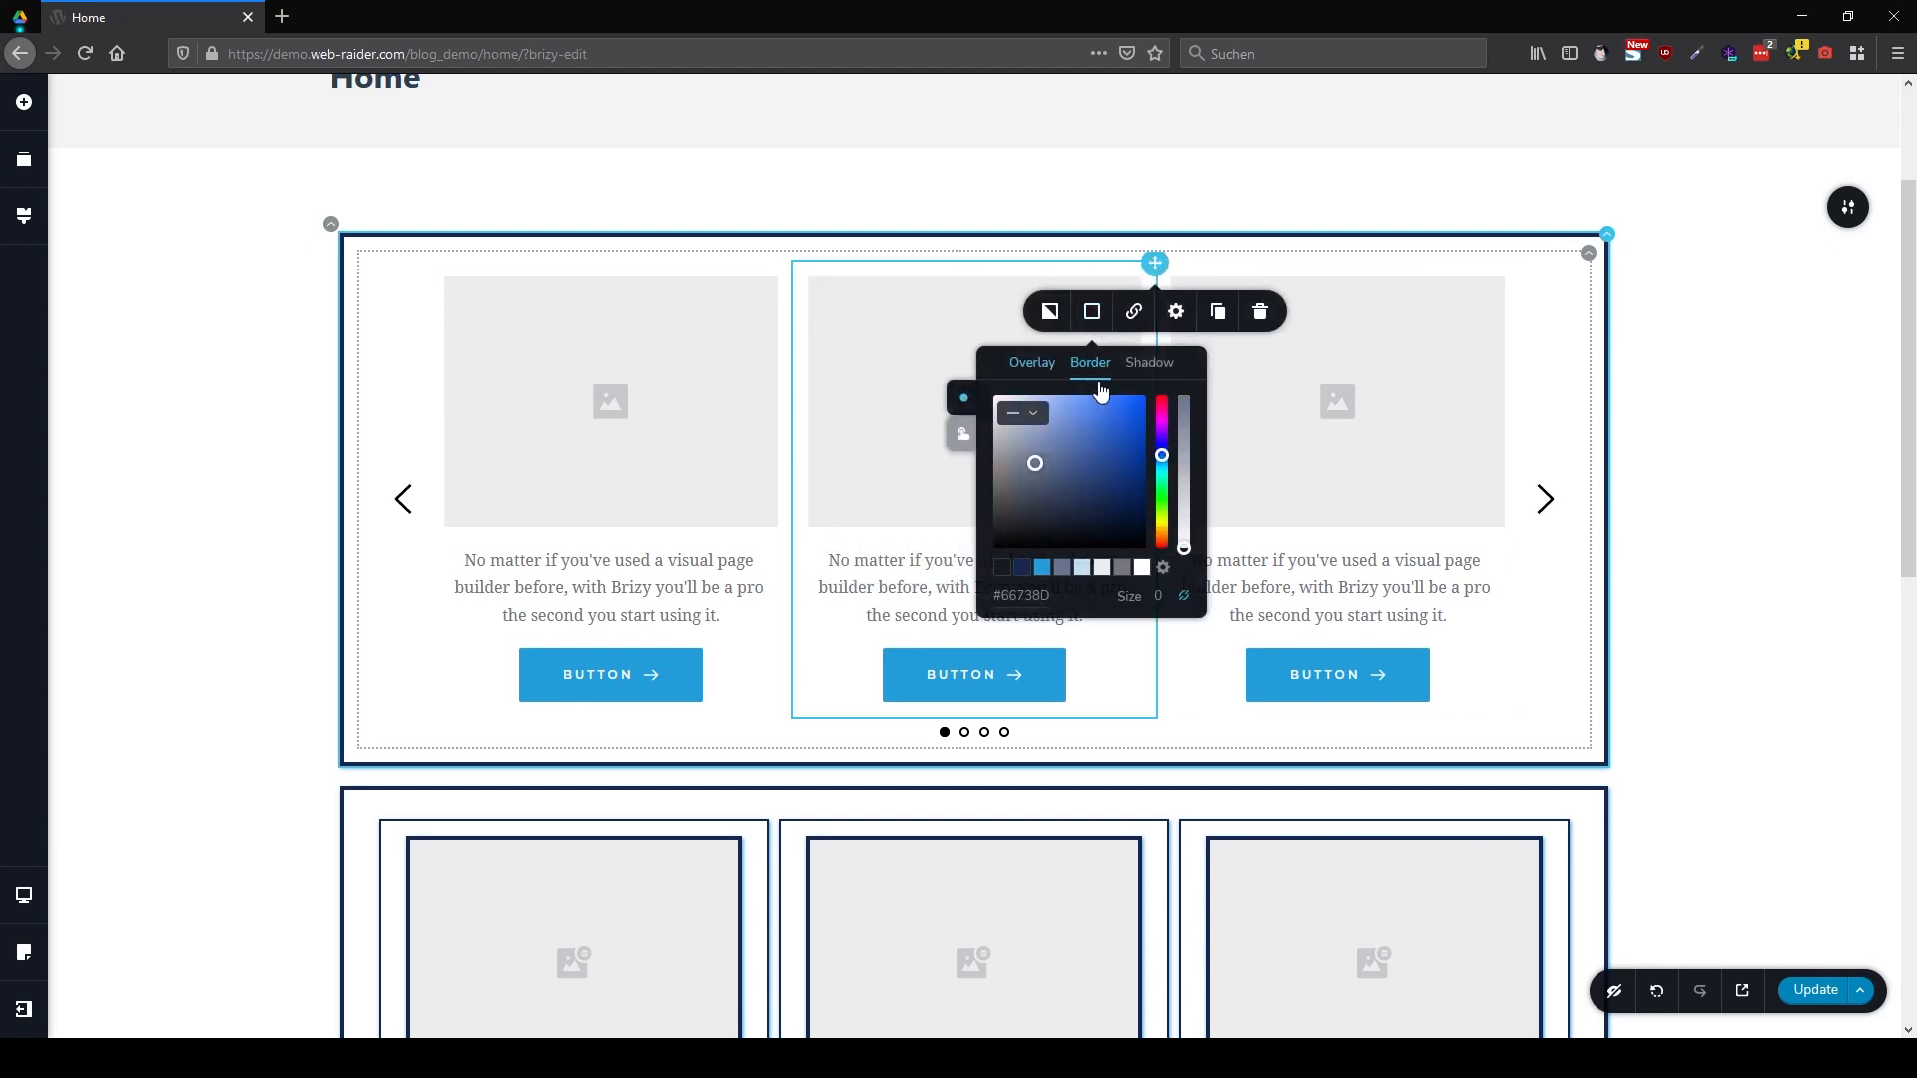
click(1022, 569)
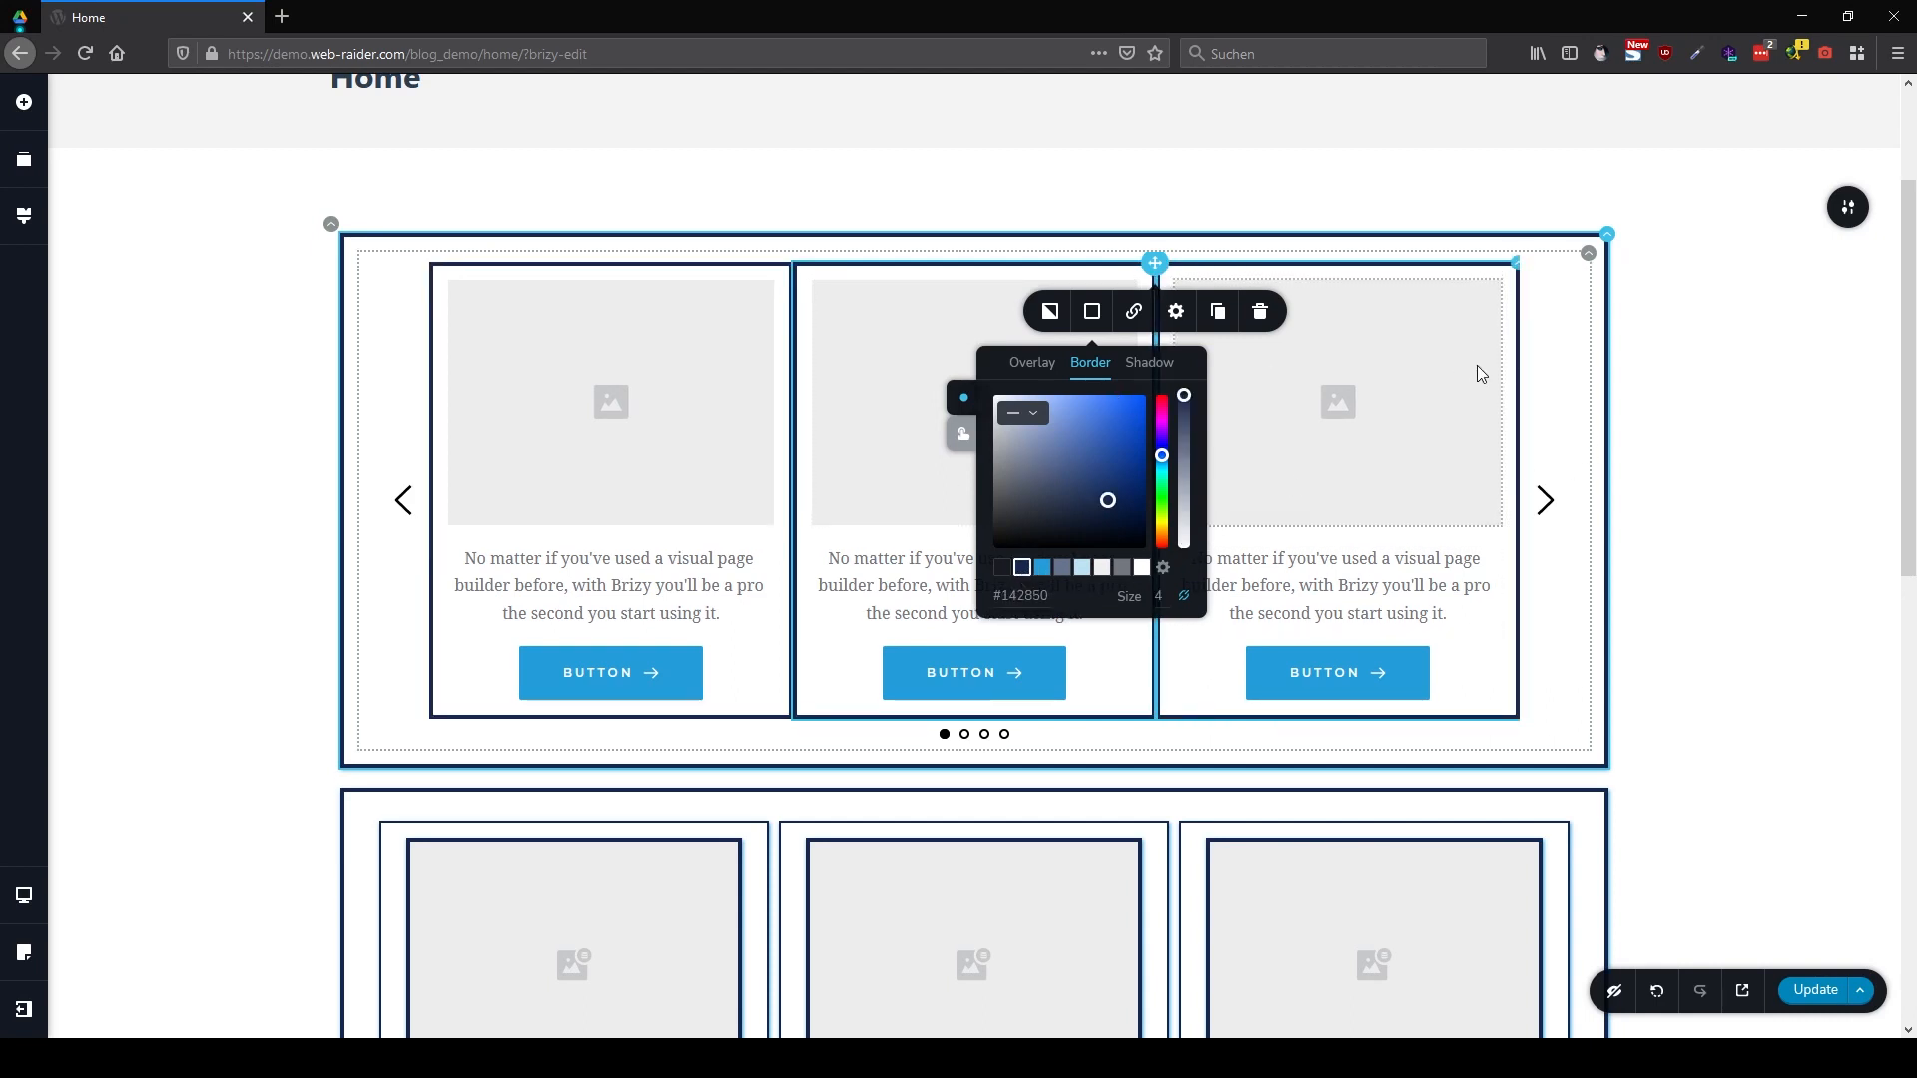
click(1046, 569)
click(1025, 569)
click(1135, 364)
click(1042, 567)
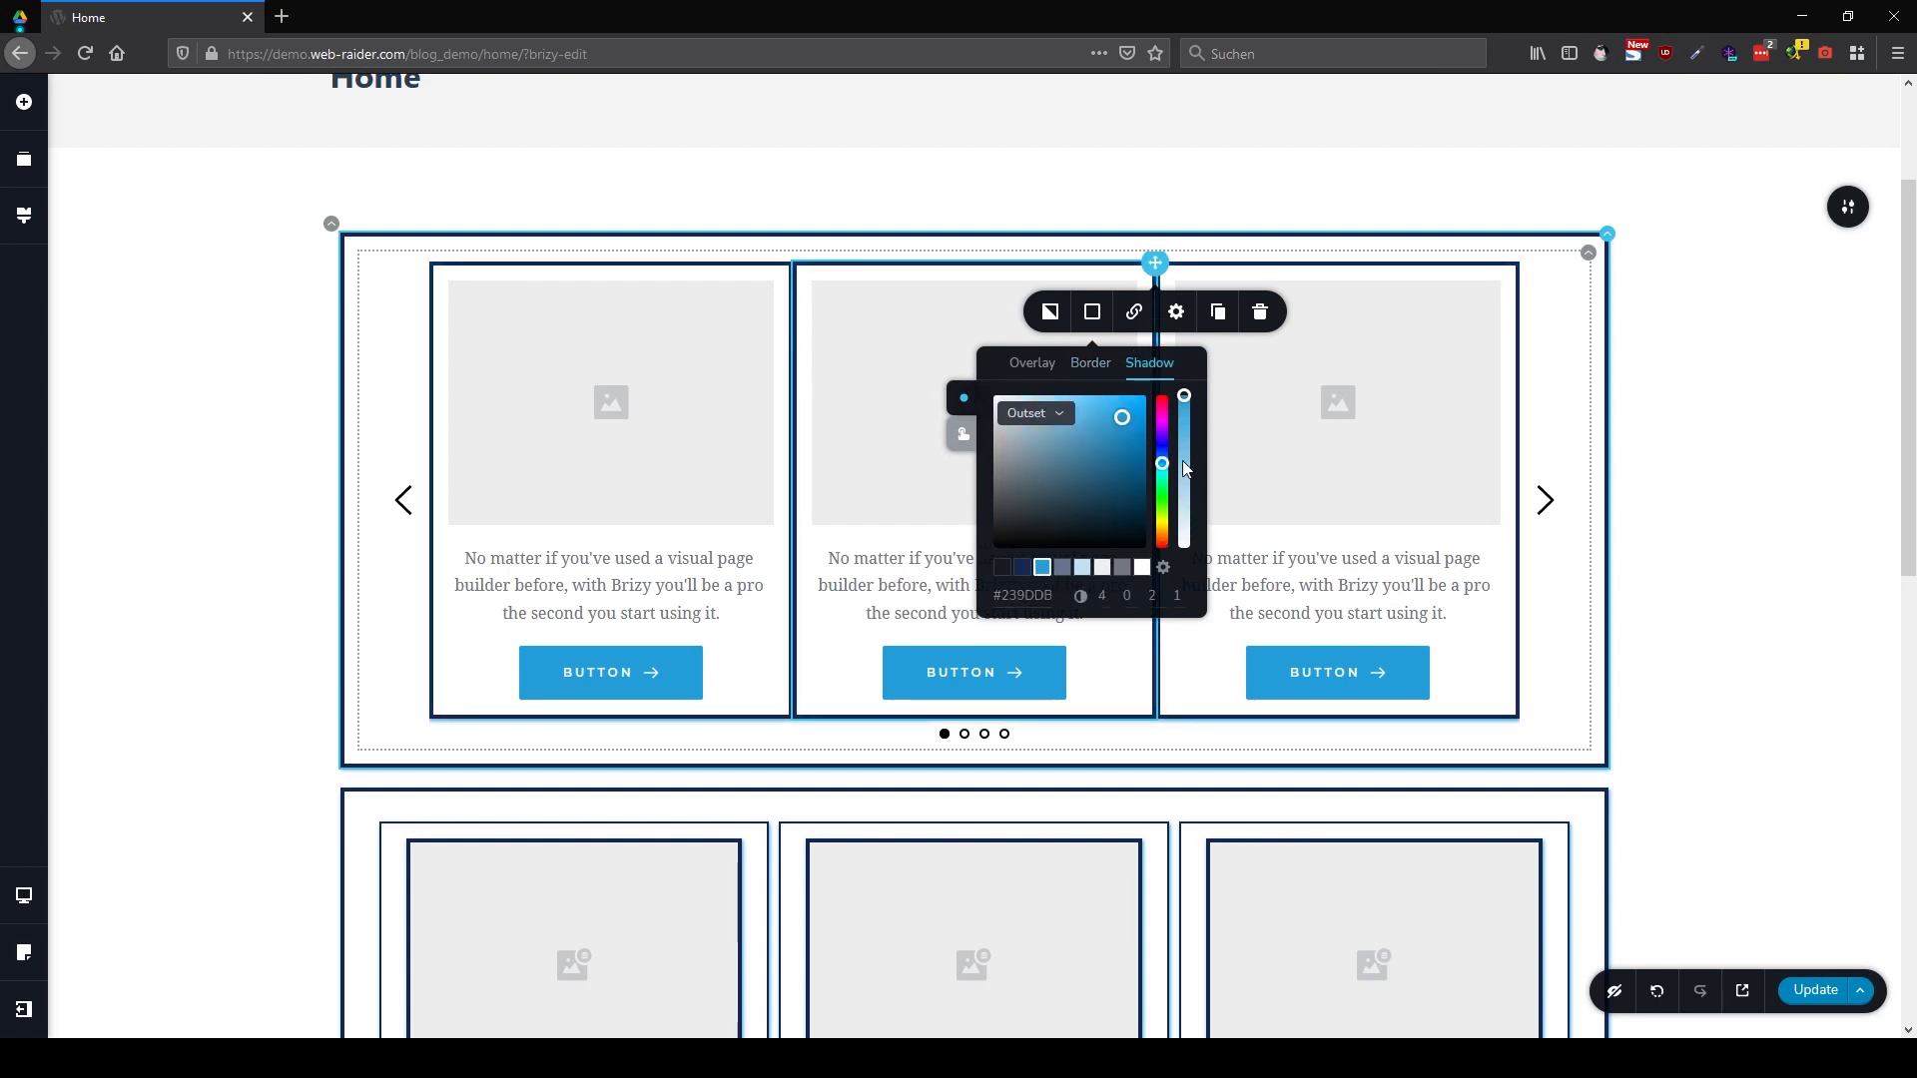
Set the carousel card column's uniform margin to 5 px
click(1188, 317)
click(1125, 424)
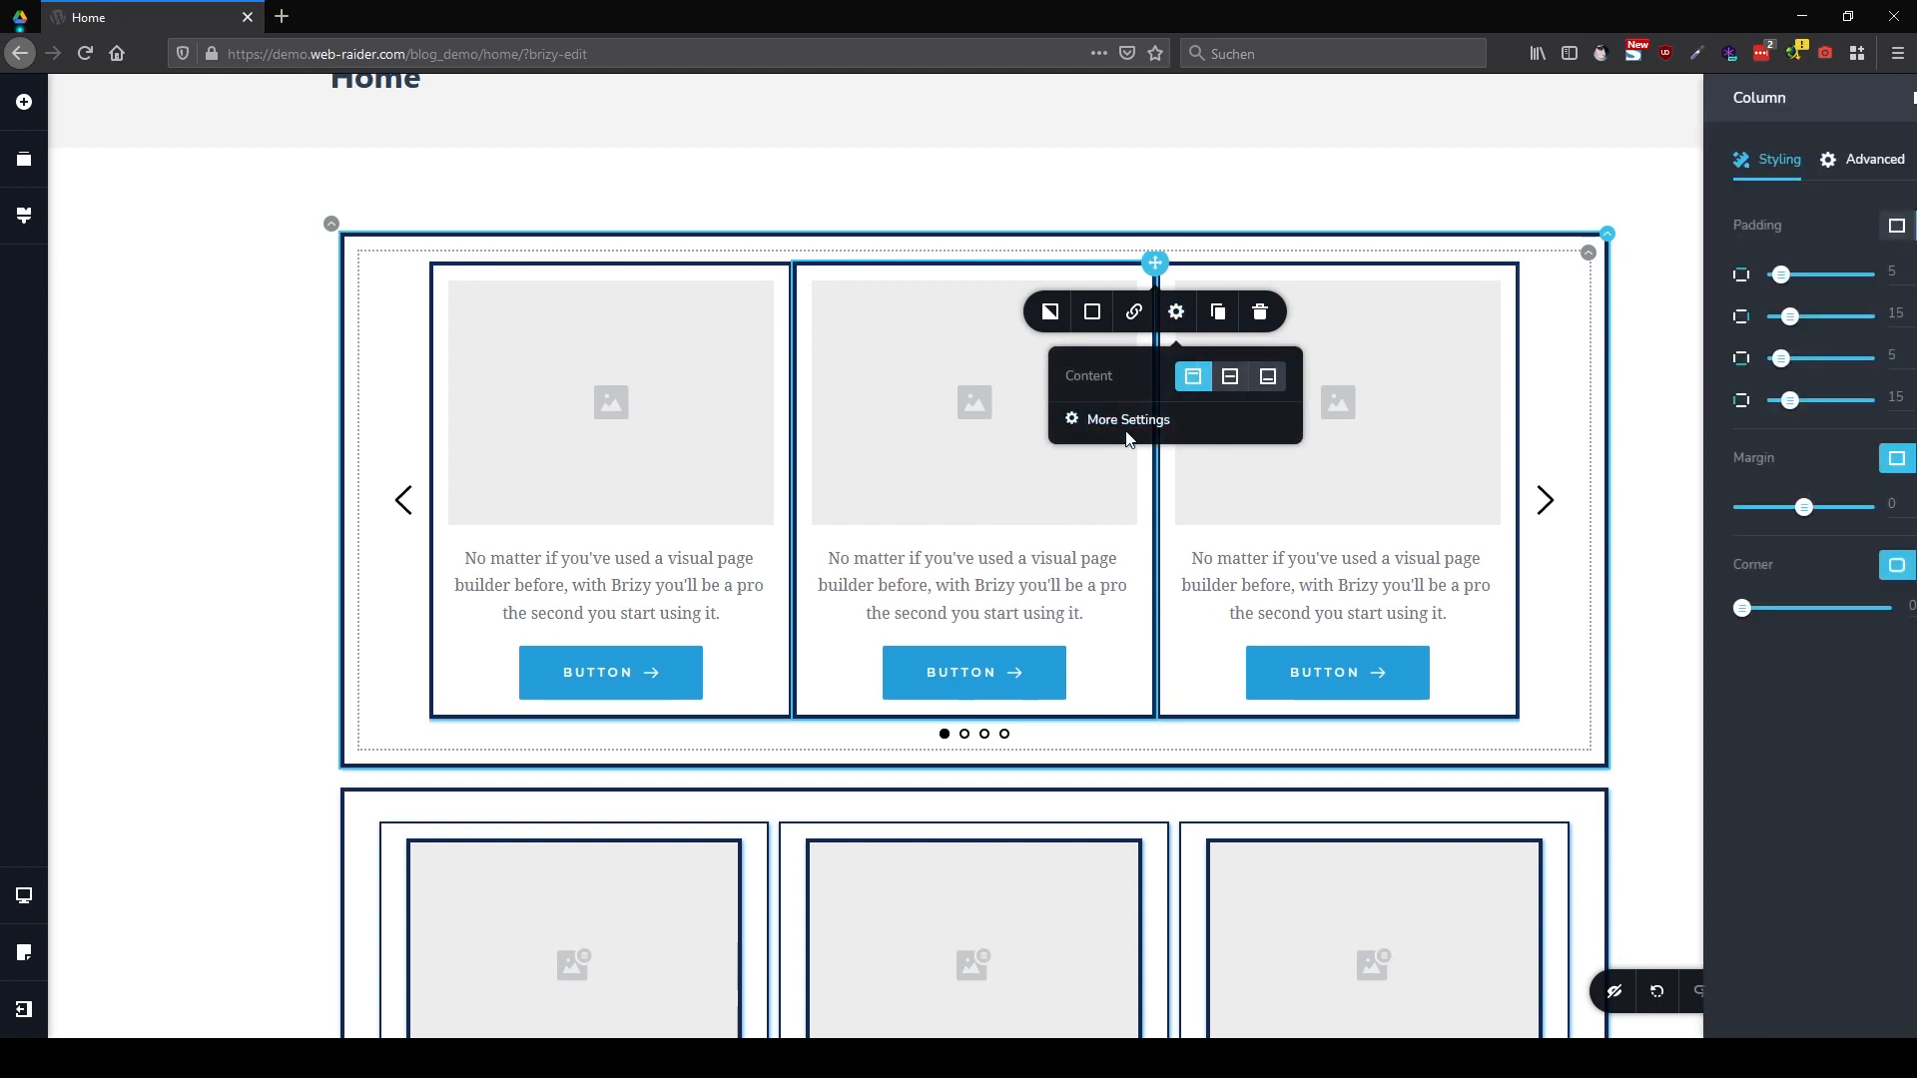
click(1823, 505)
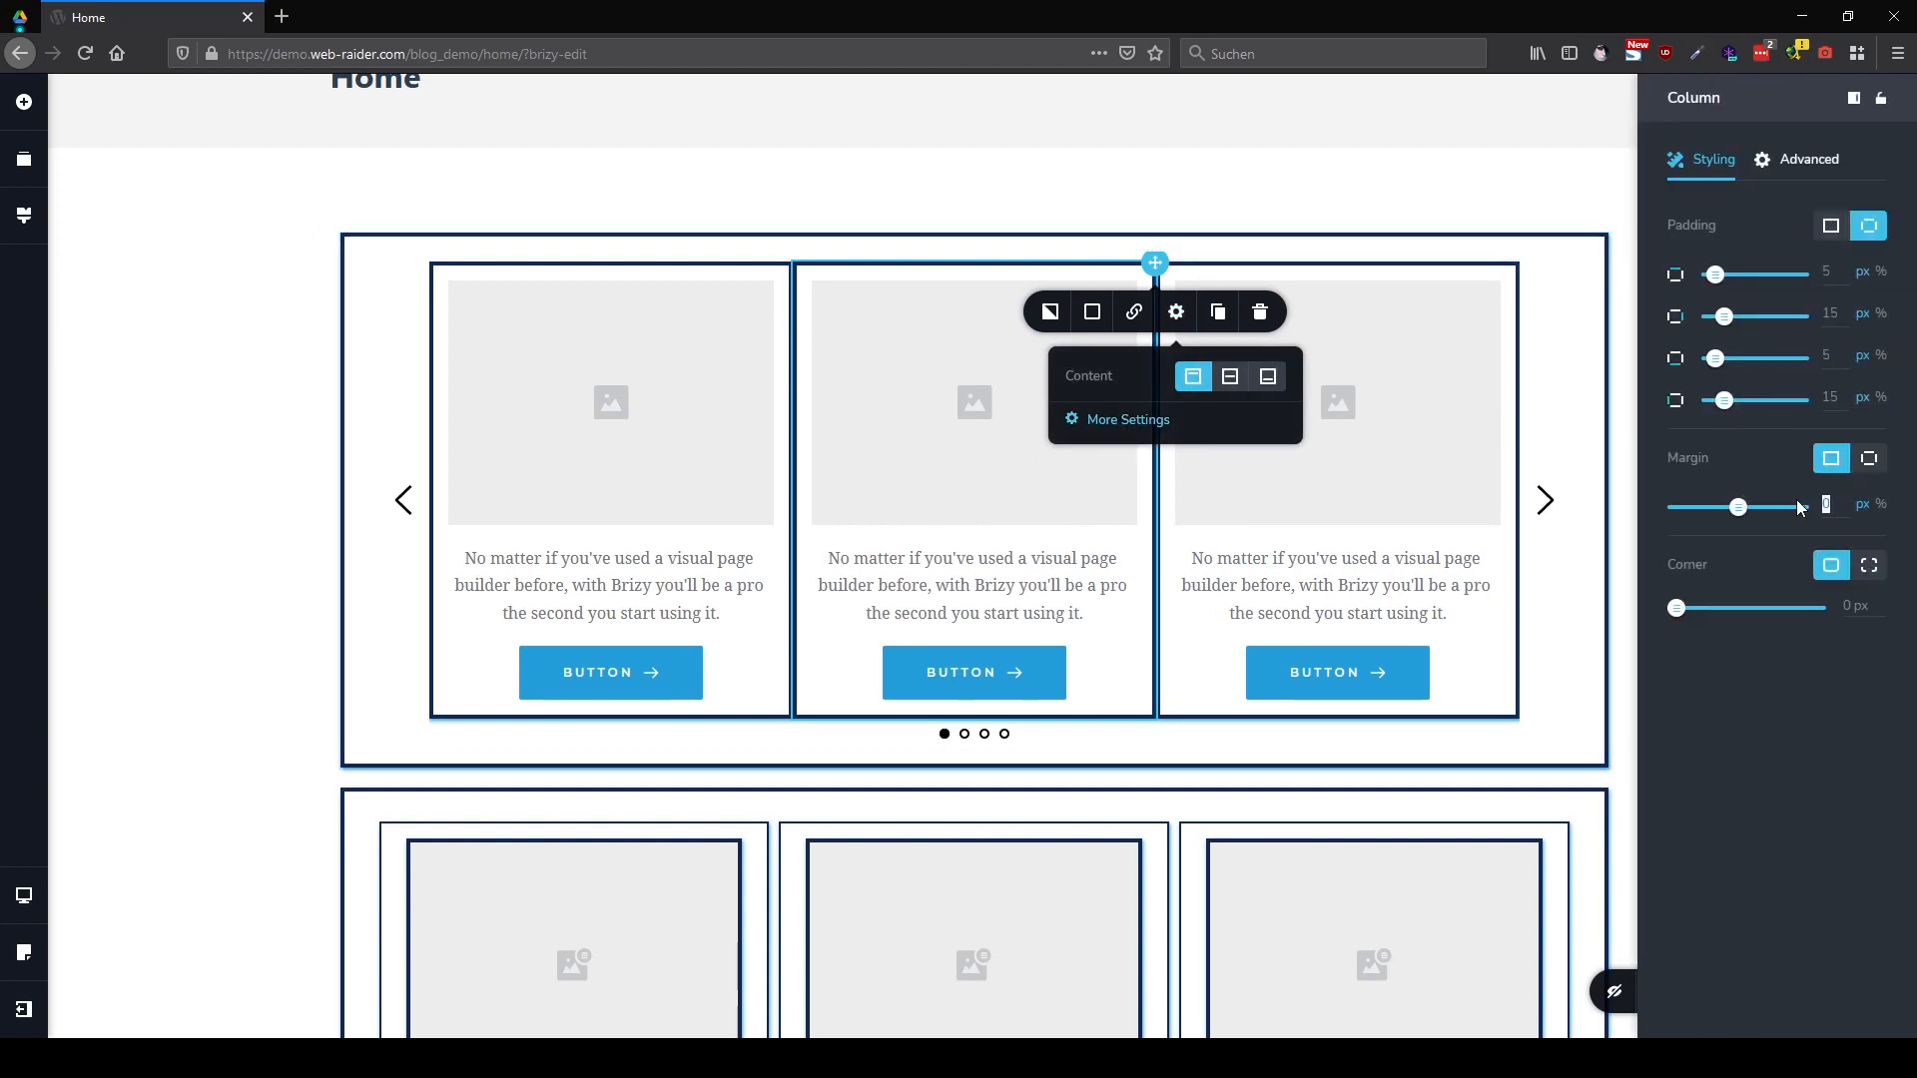
text(5)
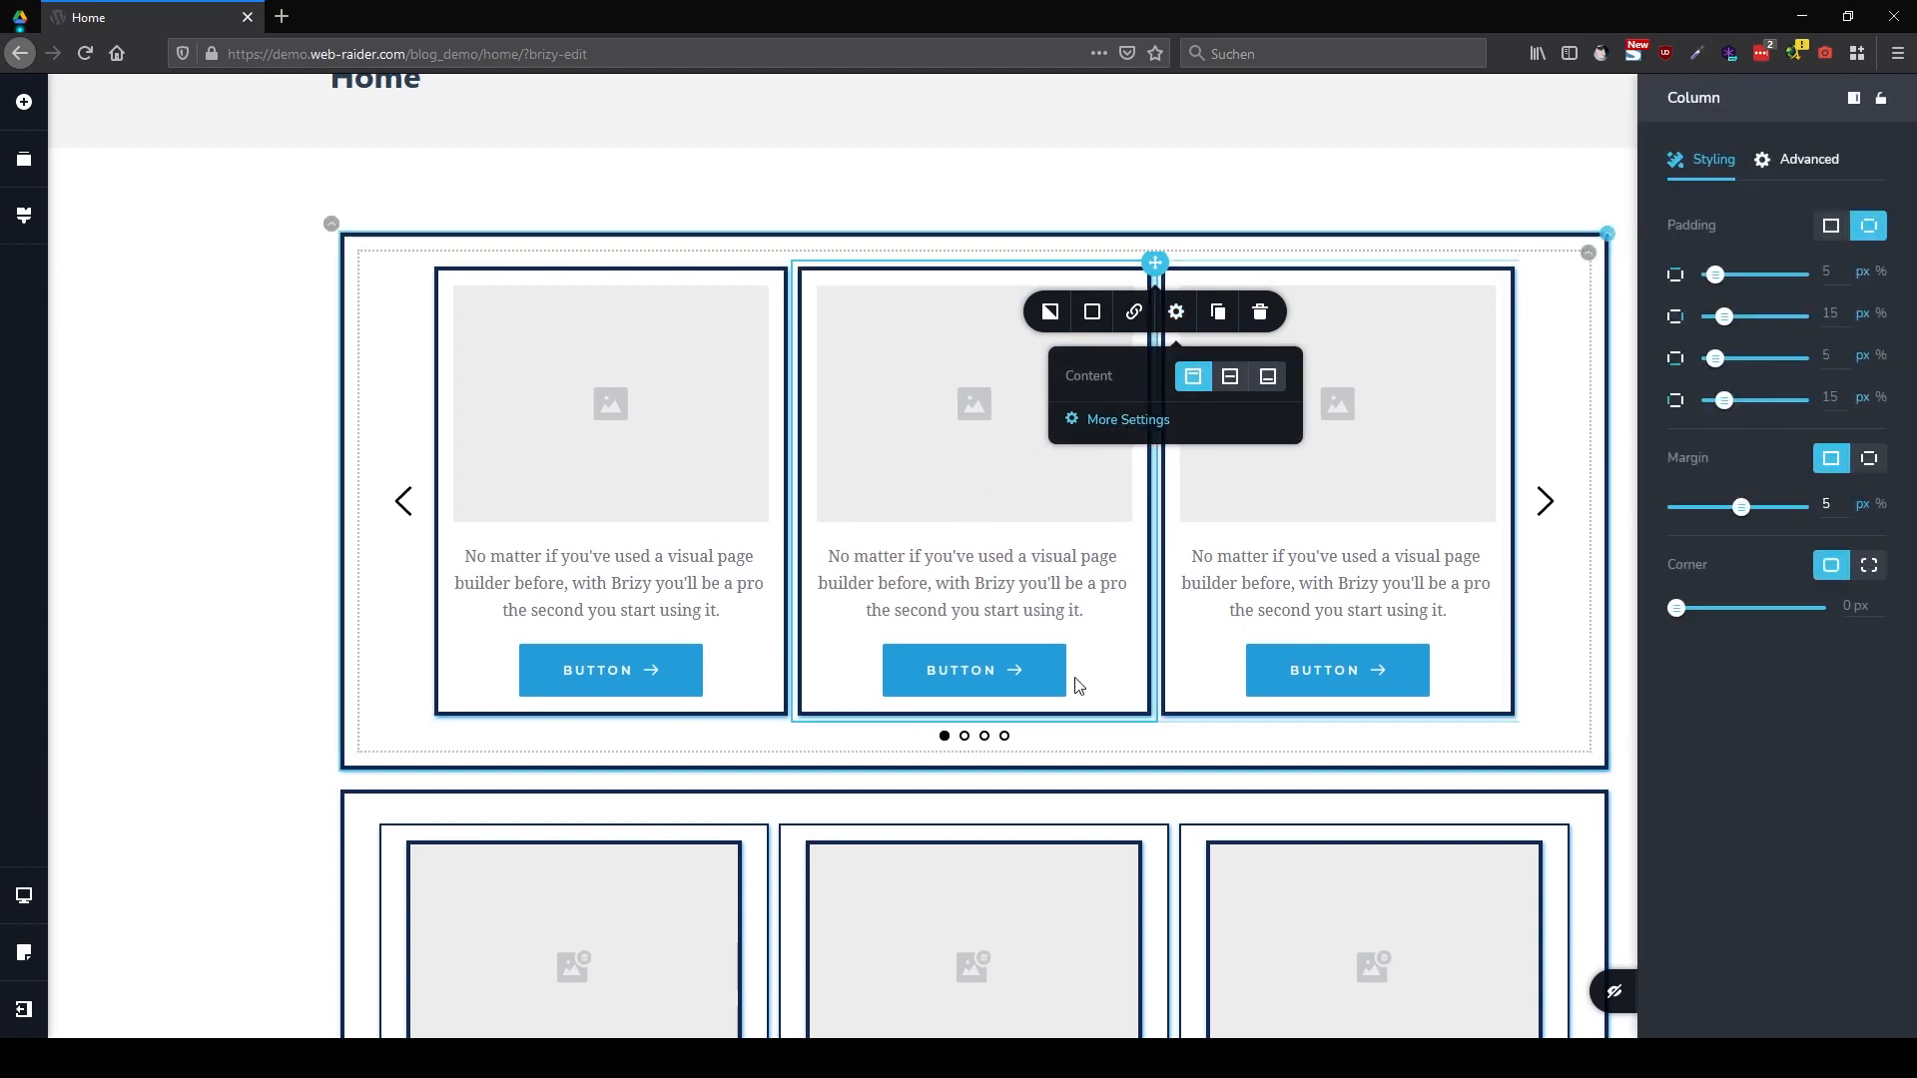
click(1507, 629)
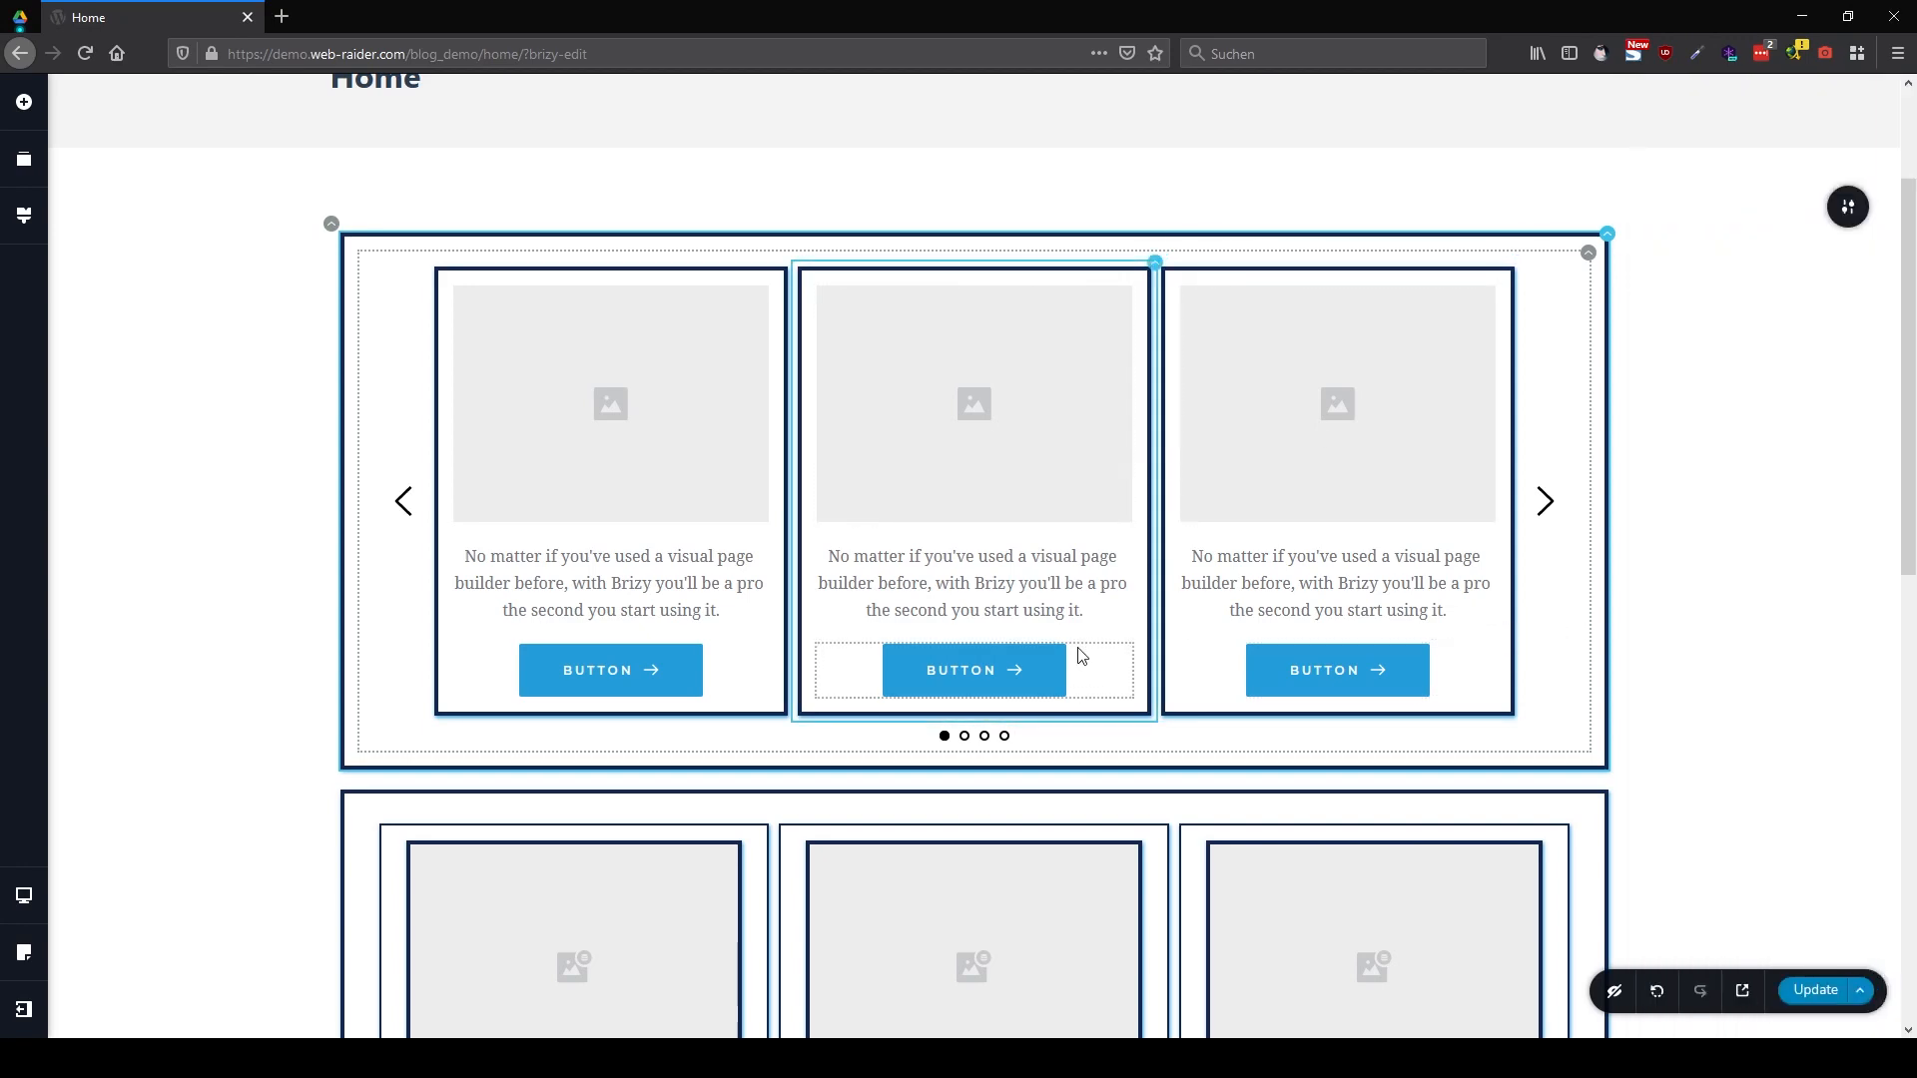
Insert a Row element at the top of the carousel card, above its image
scroll(1079, 689, down, 3)
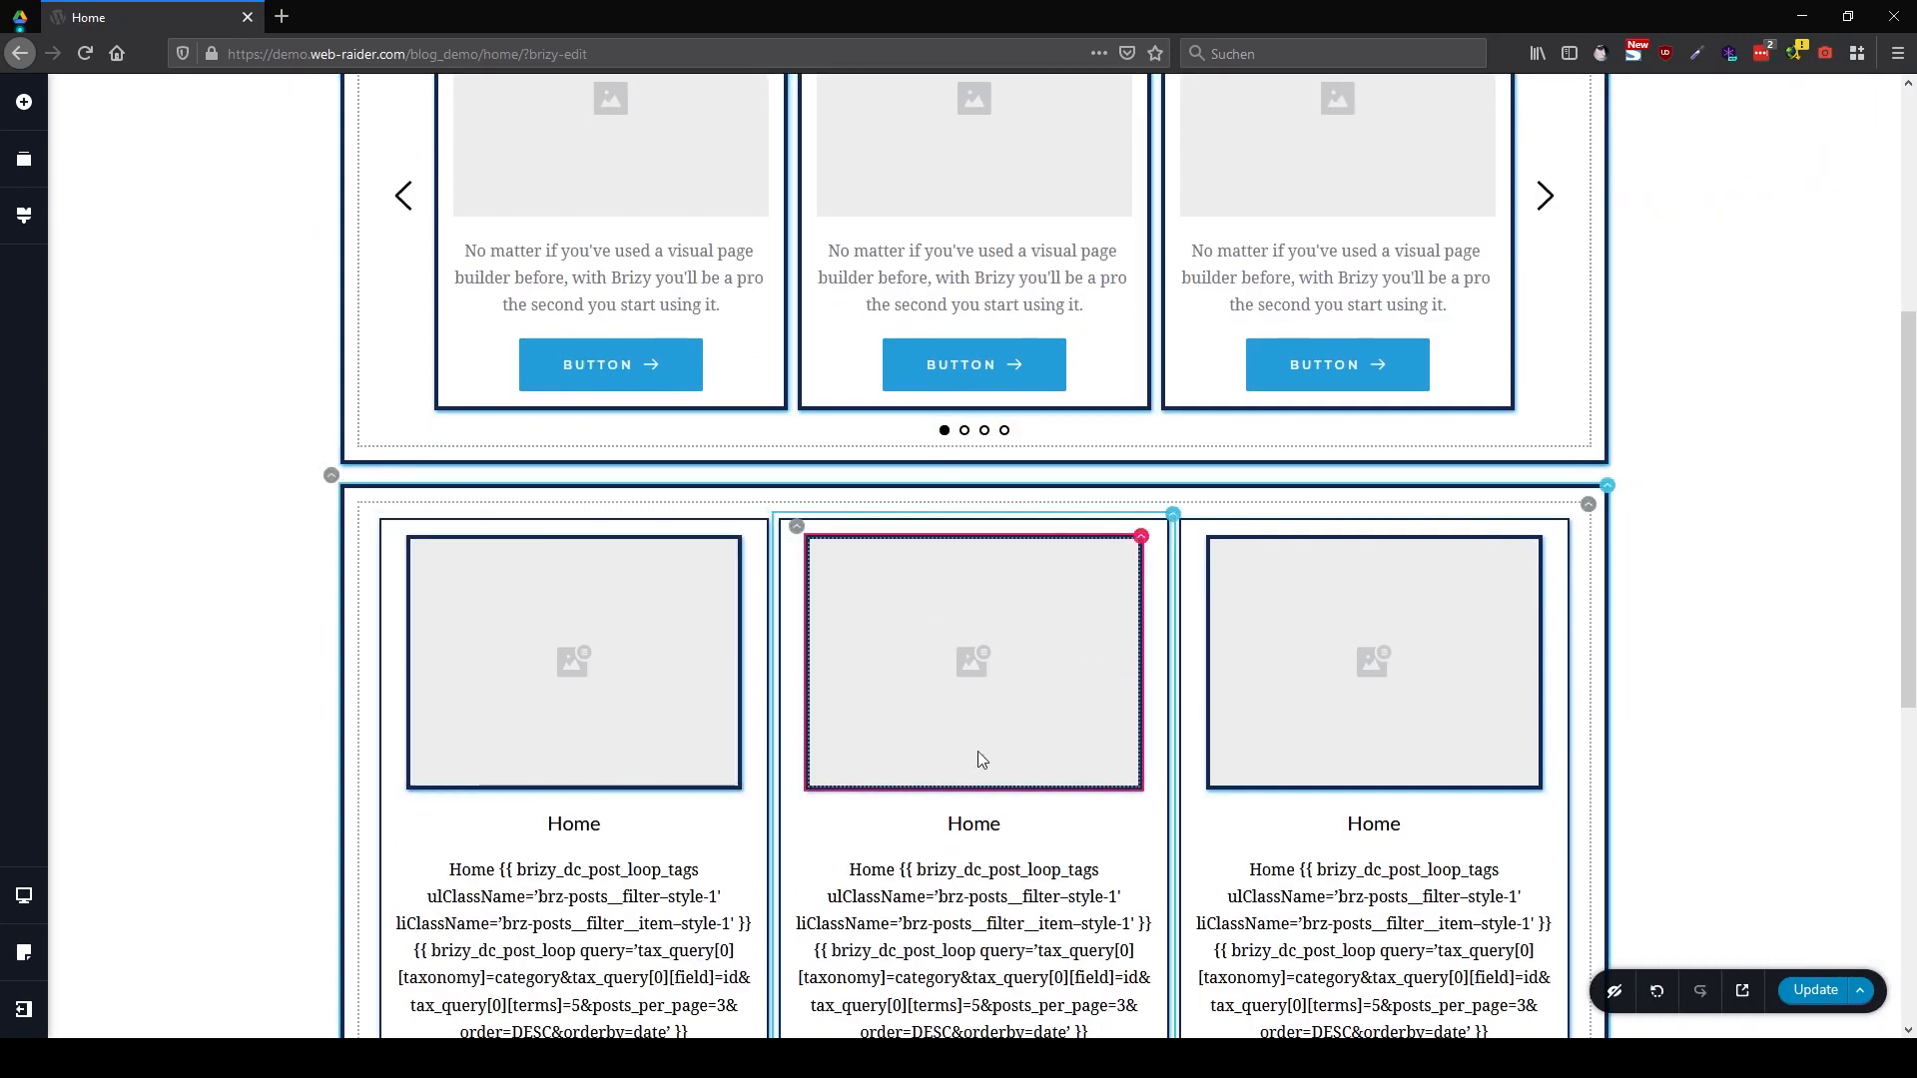
scroll(979, 750, up, 3)
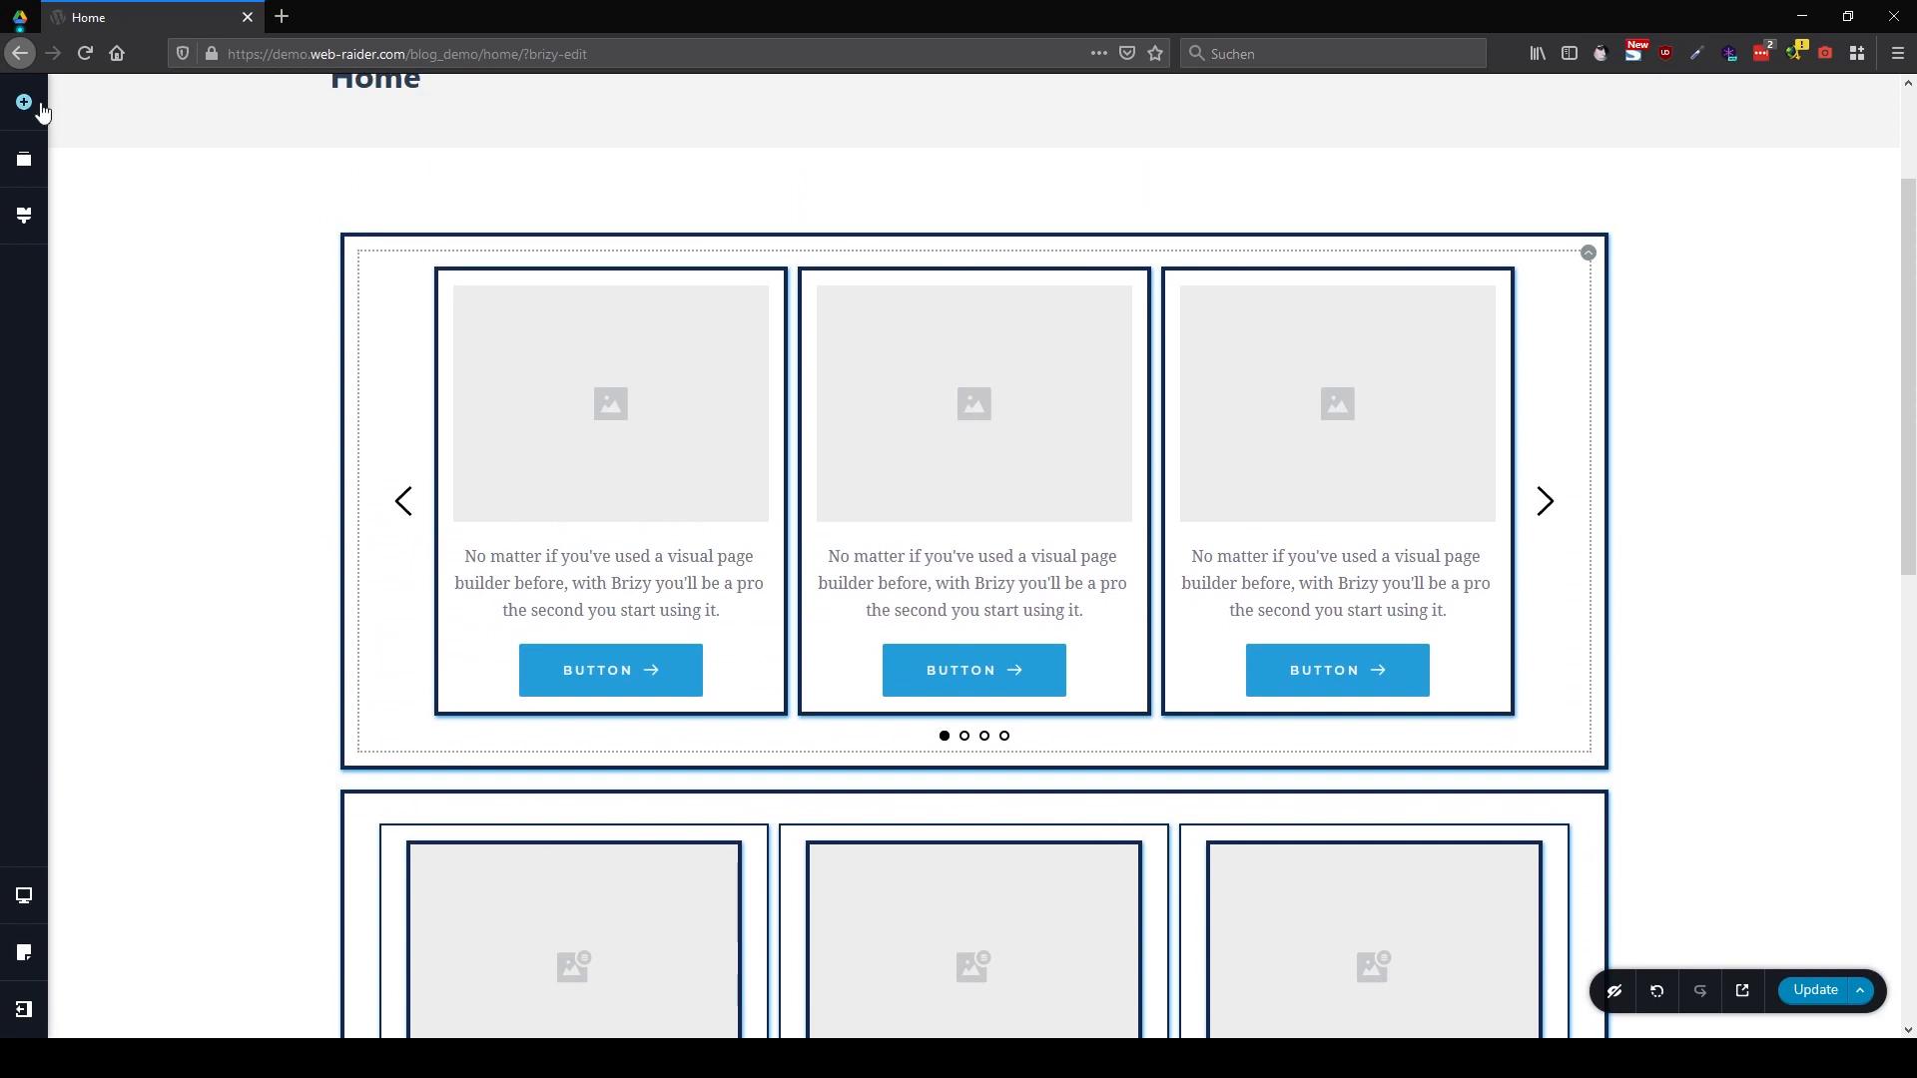
click(24, 102)
scroll(160, 622, down, 4)
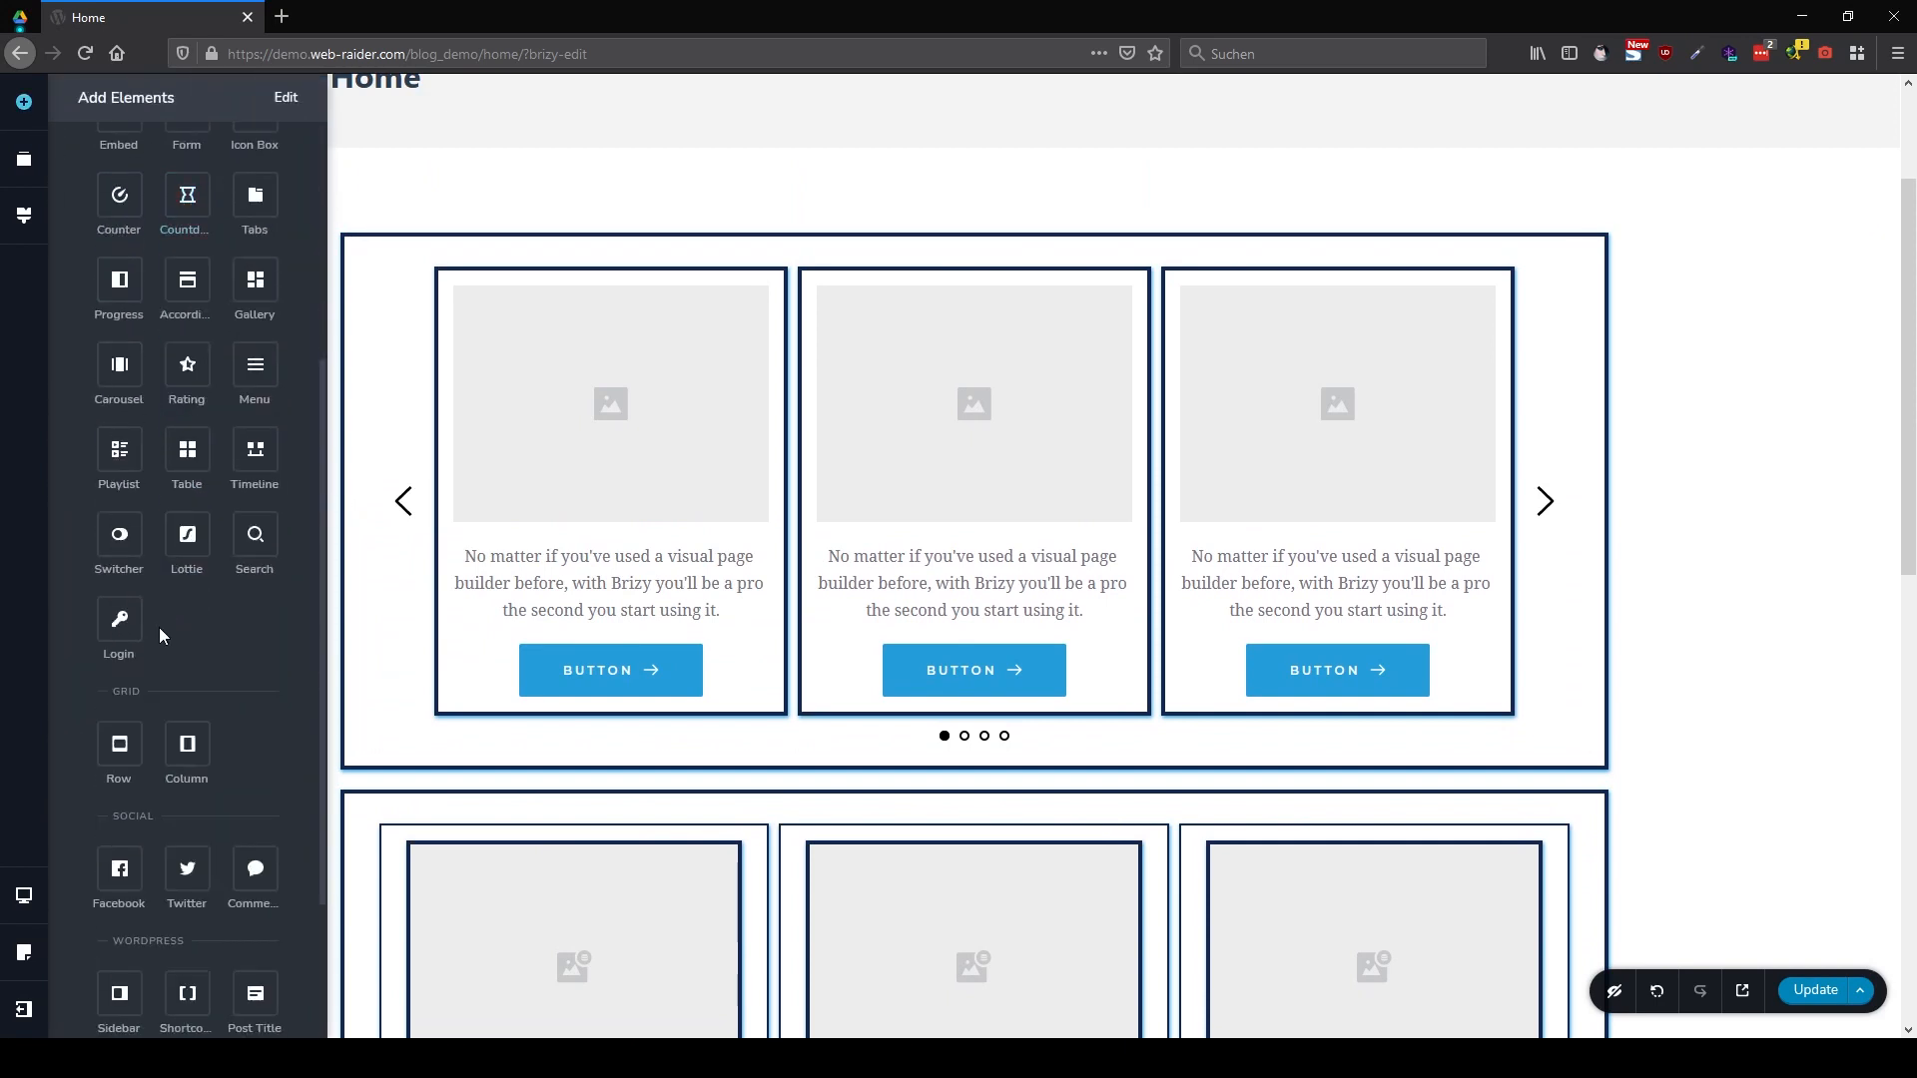
drag(120, 744, 928, 300)
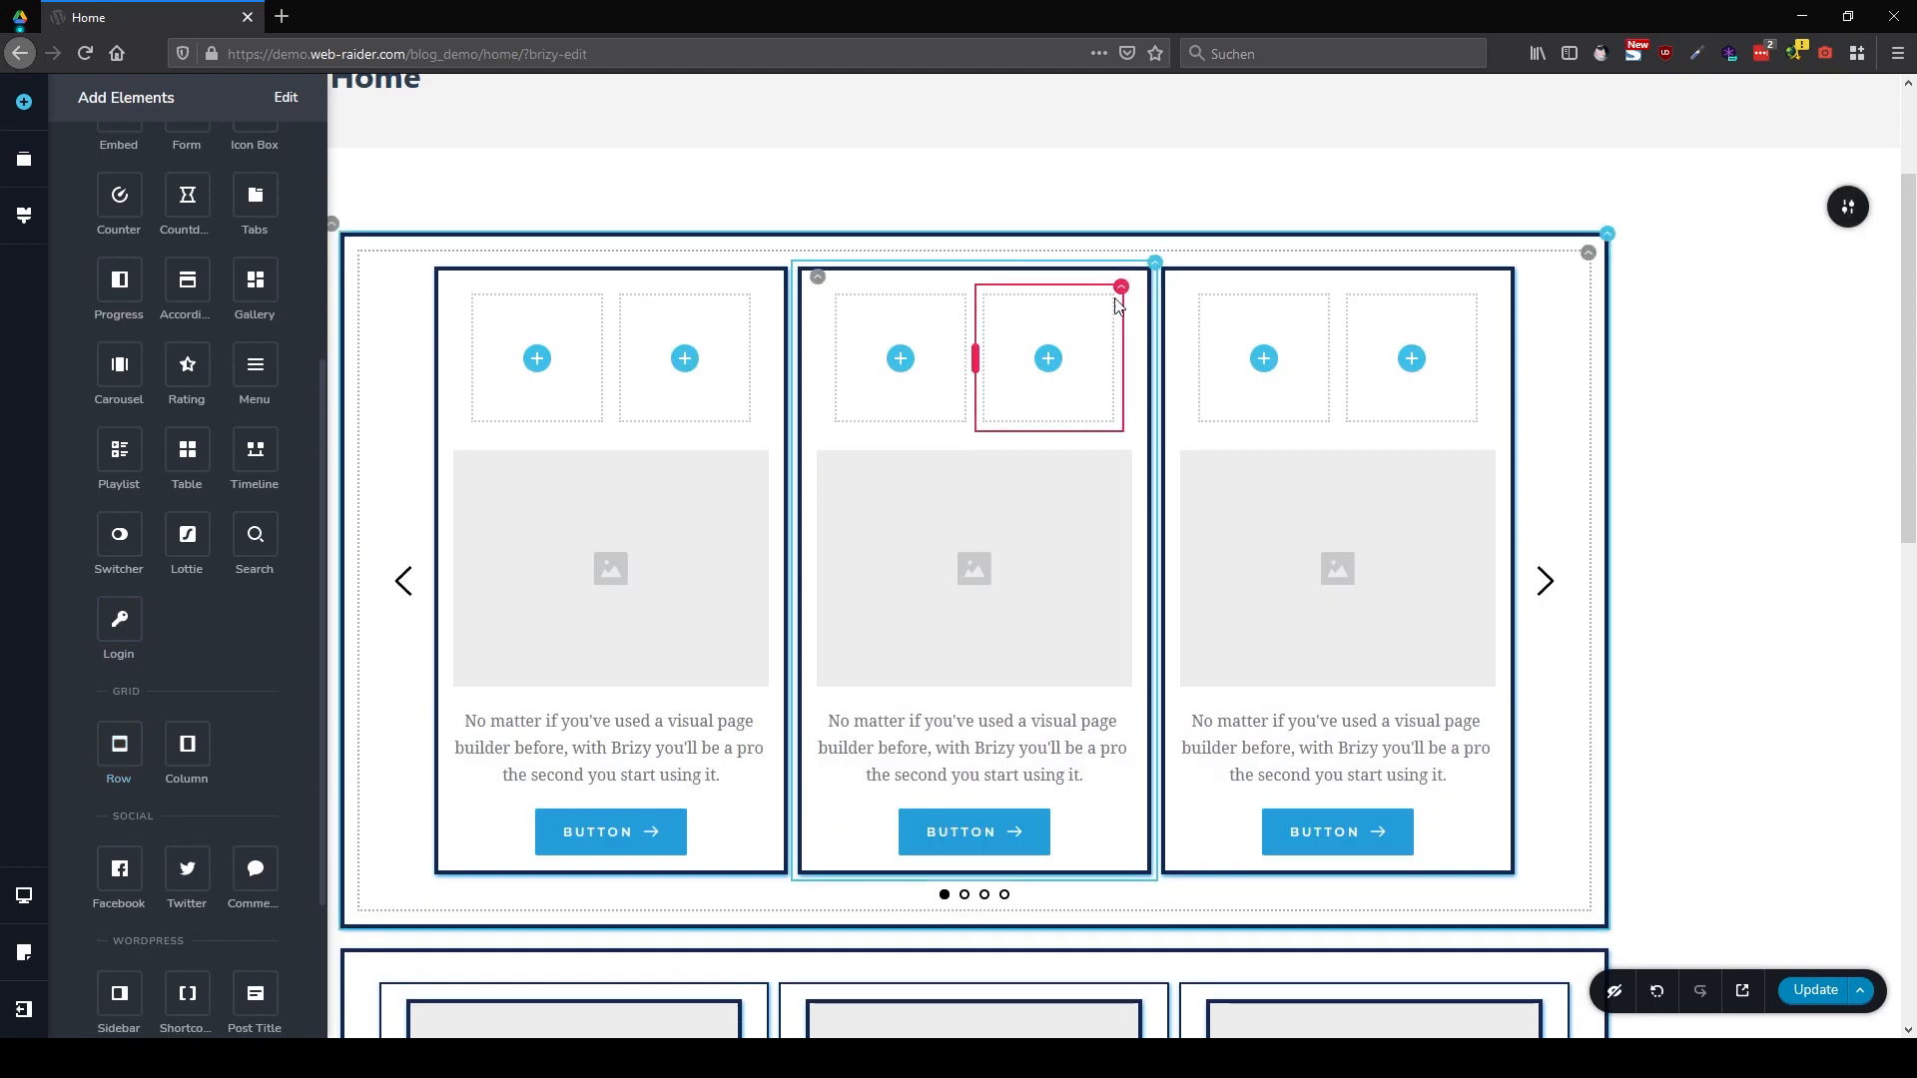
Delete the new row's second column and give the remaining column a #142850 border and an outset #239DDB shadow
click(1116, 305)
click(1248, 335)
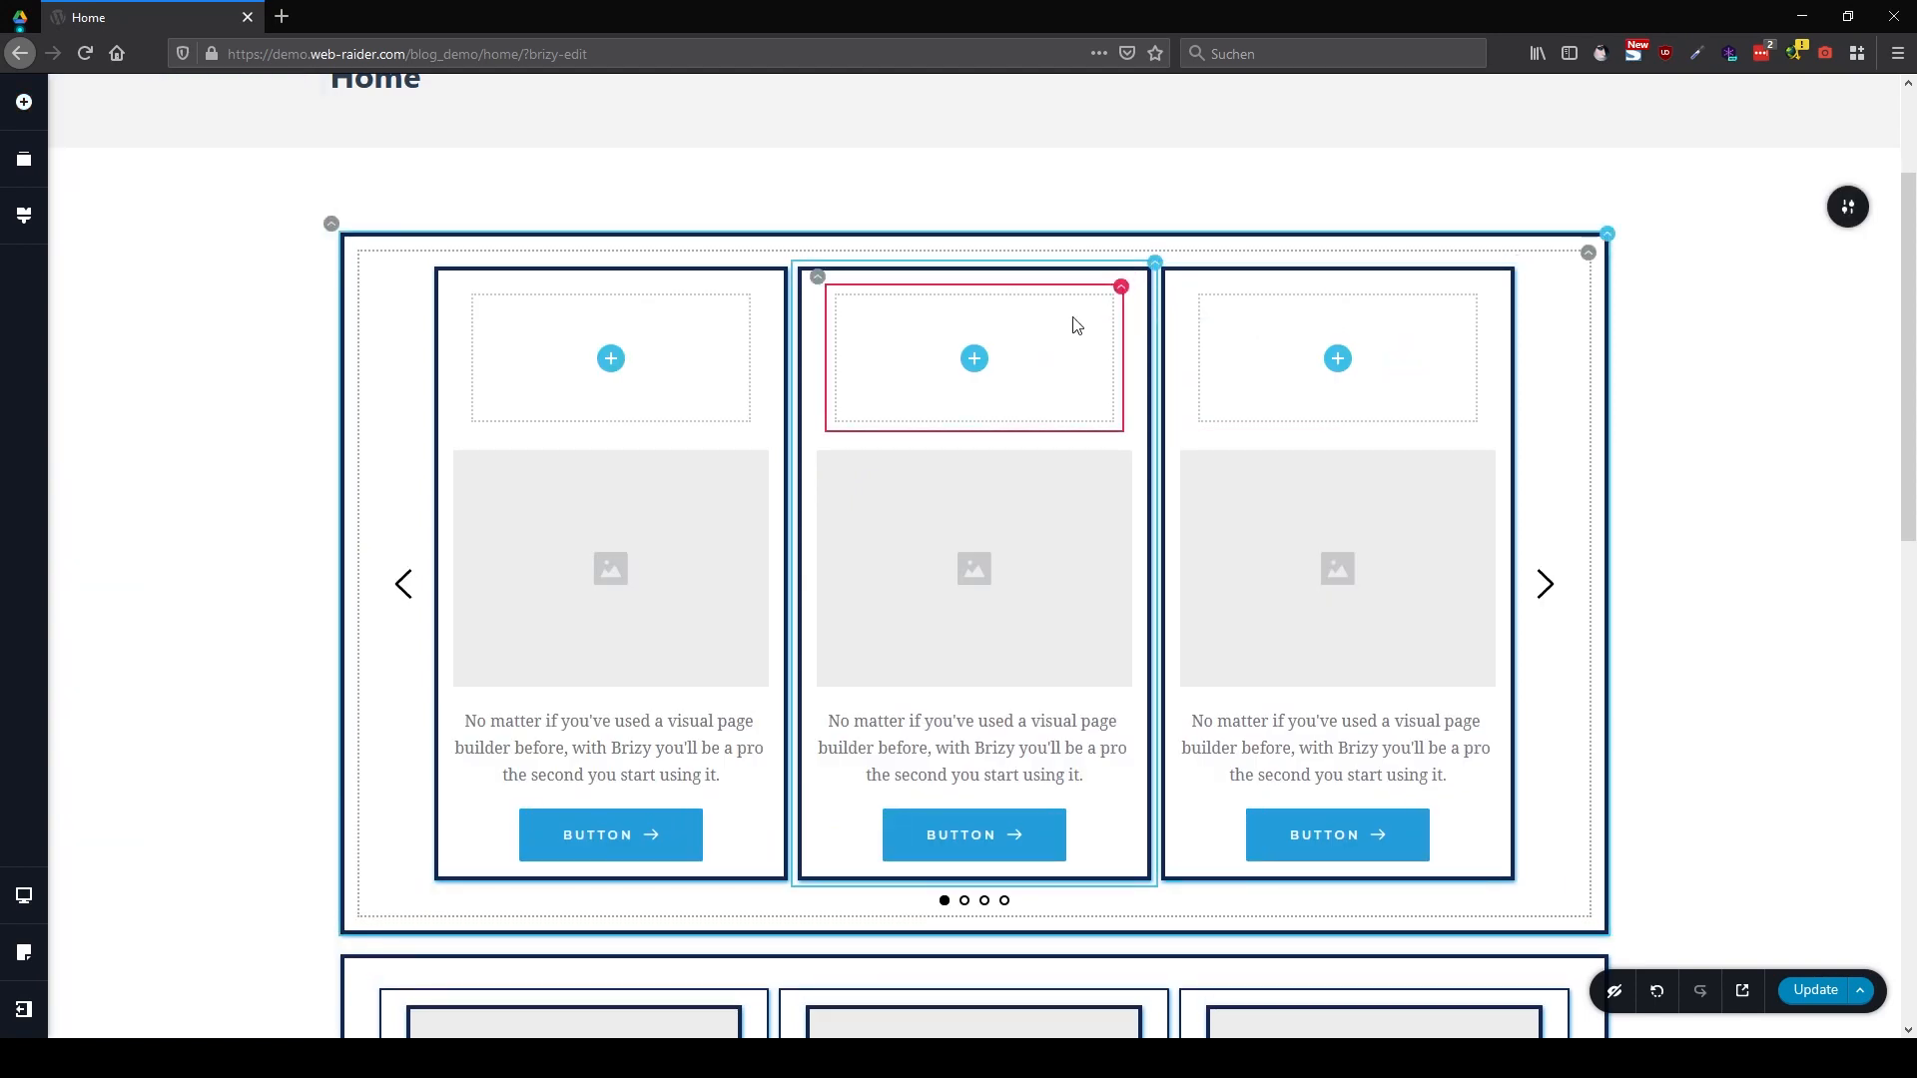
click(1123, 288)
click(1037, 345)
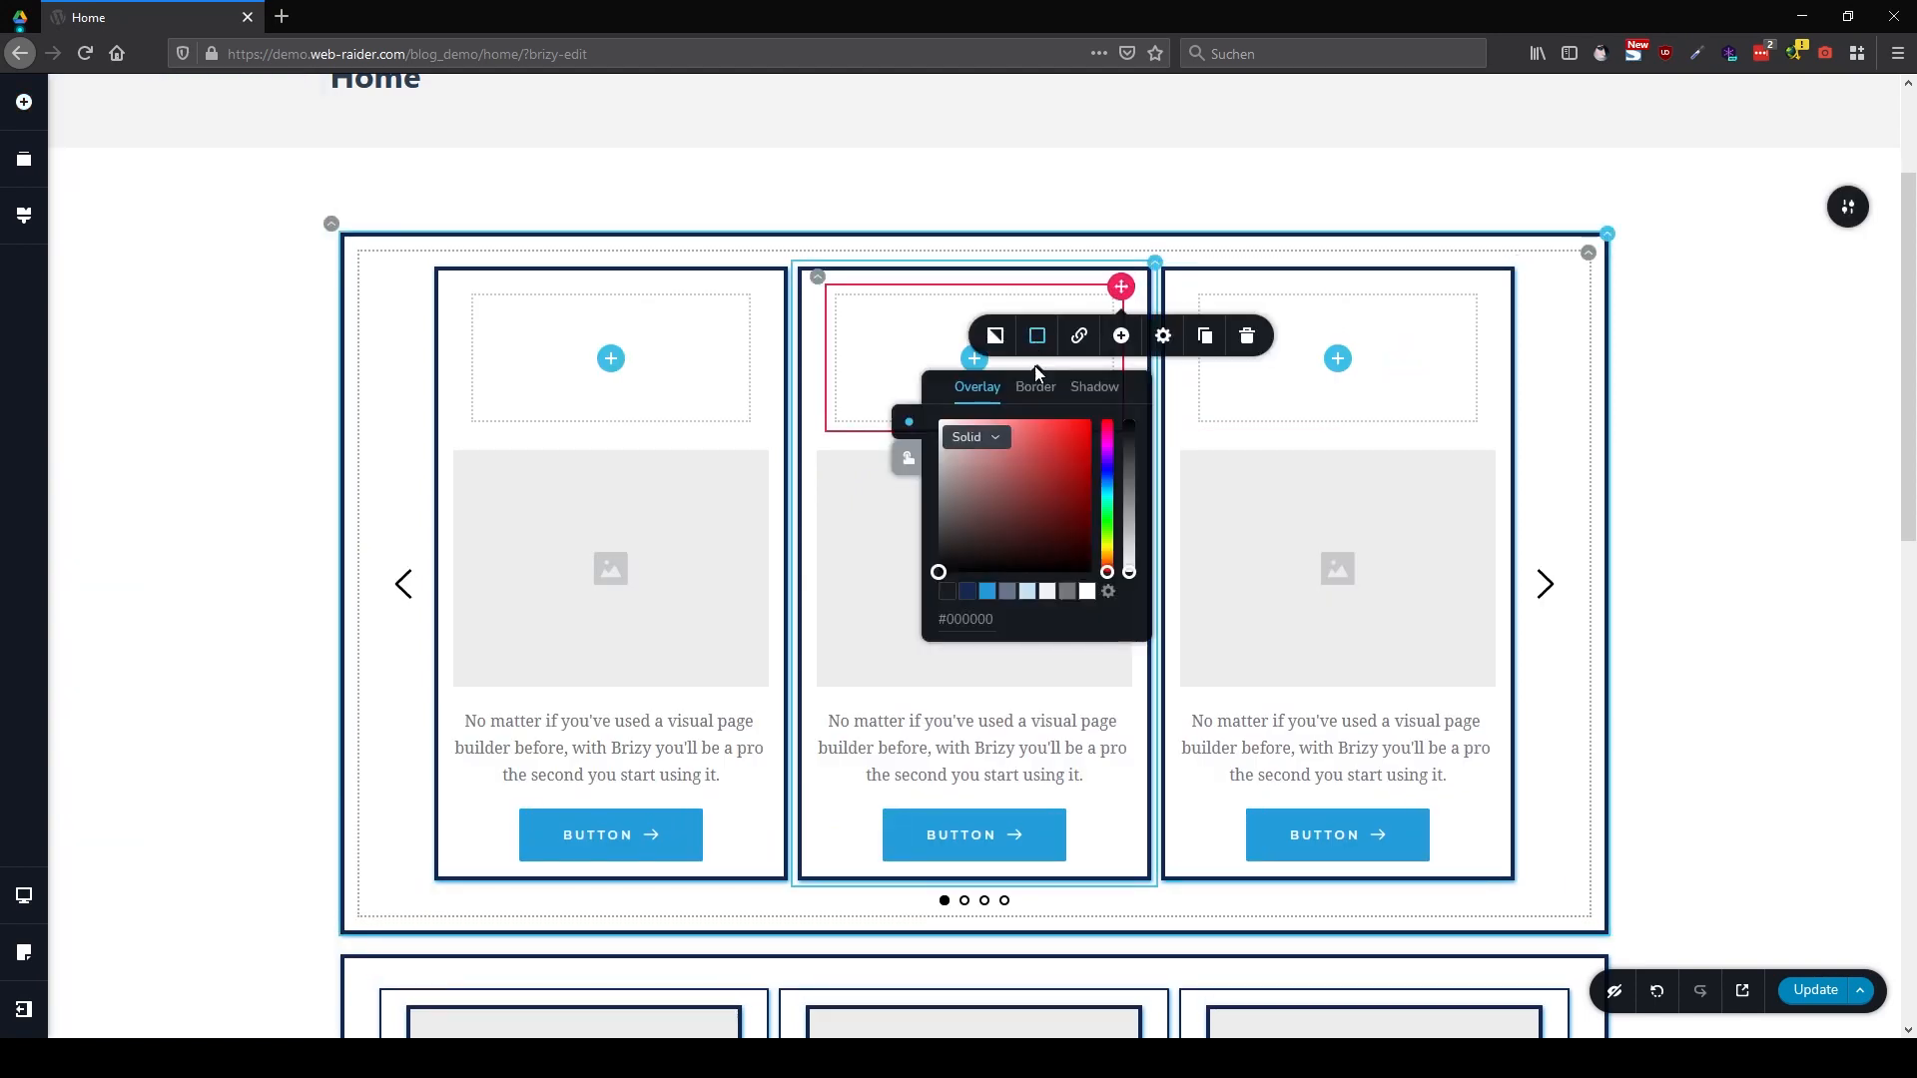
click(1038, 400)
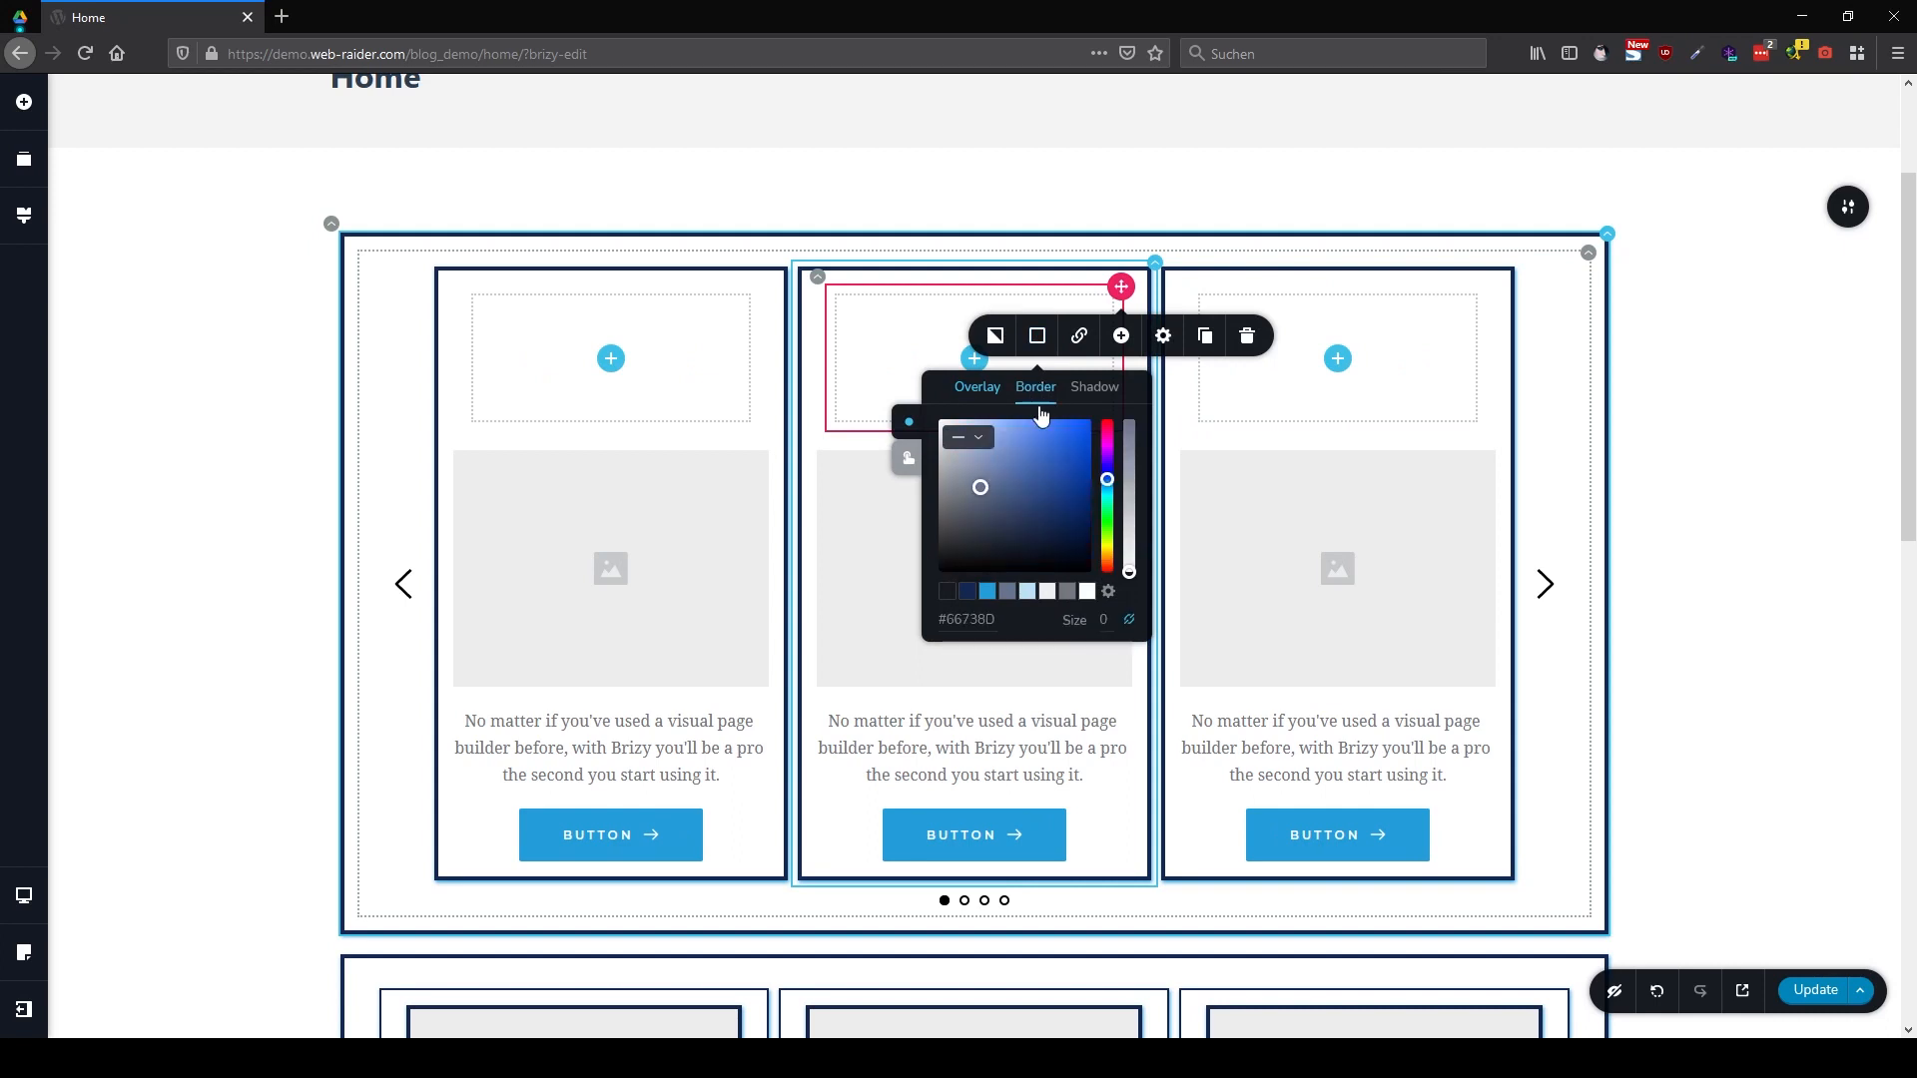
click(966, 591)
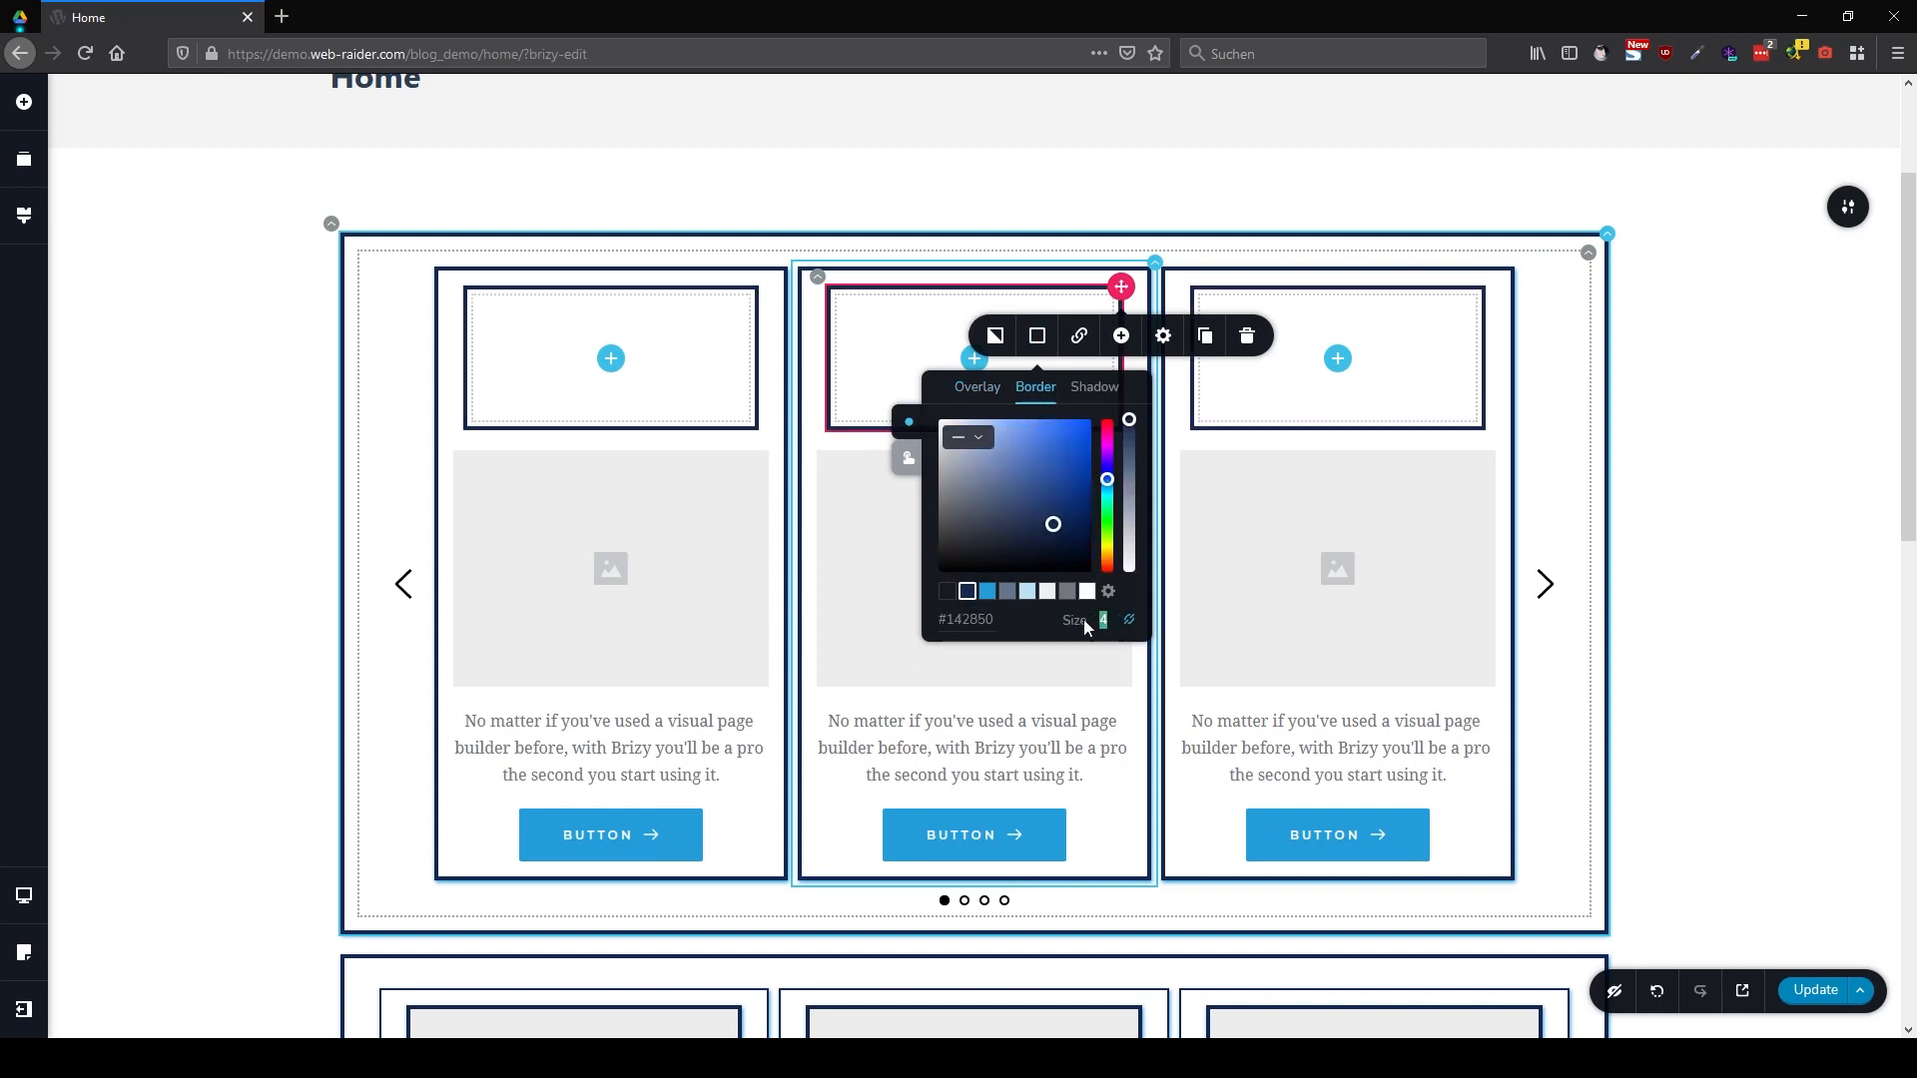
click(1094, 388)
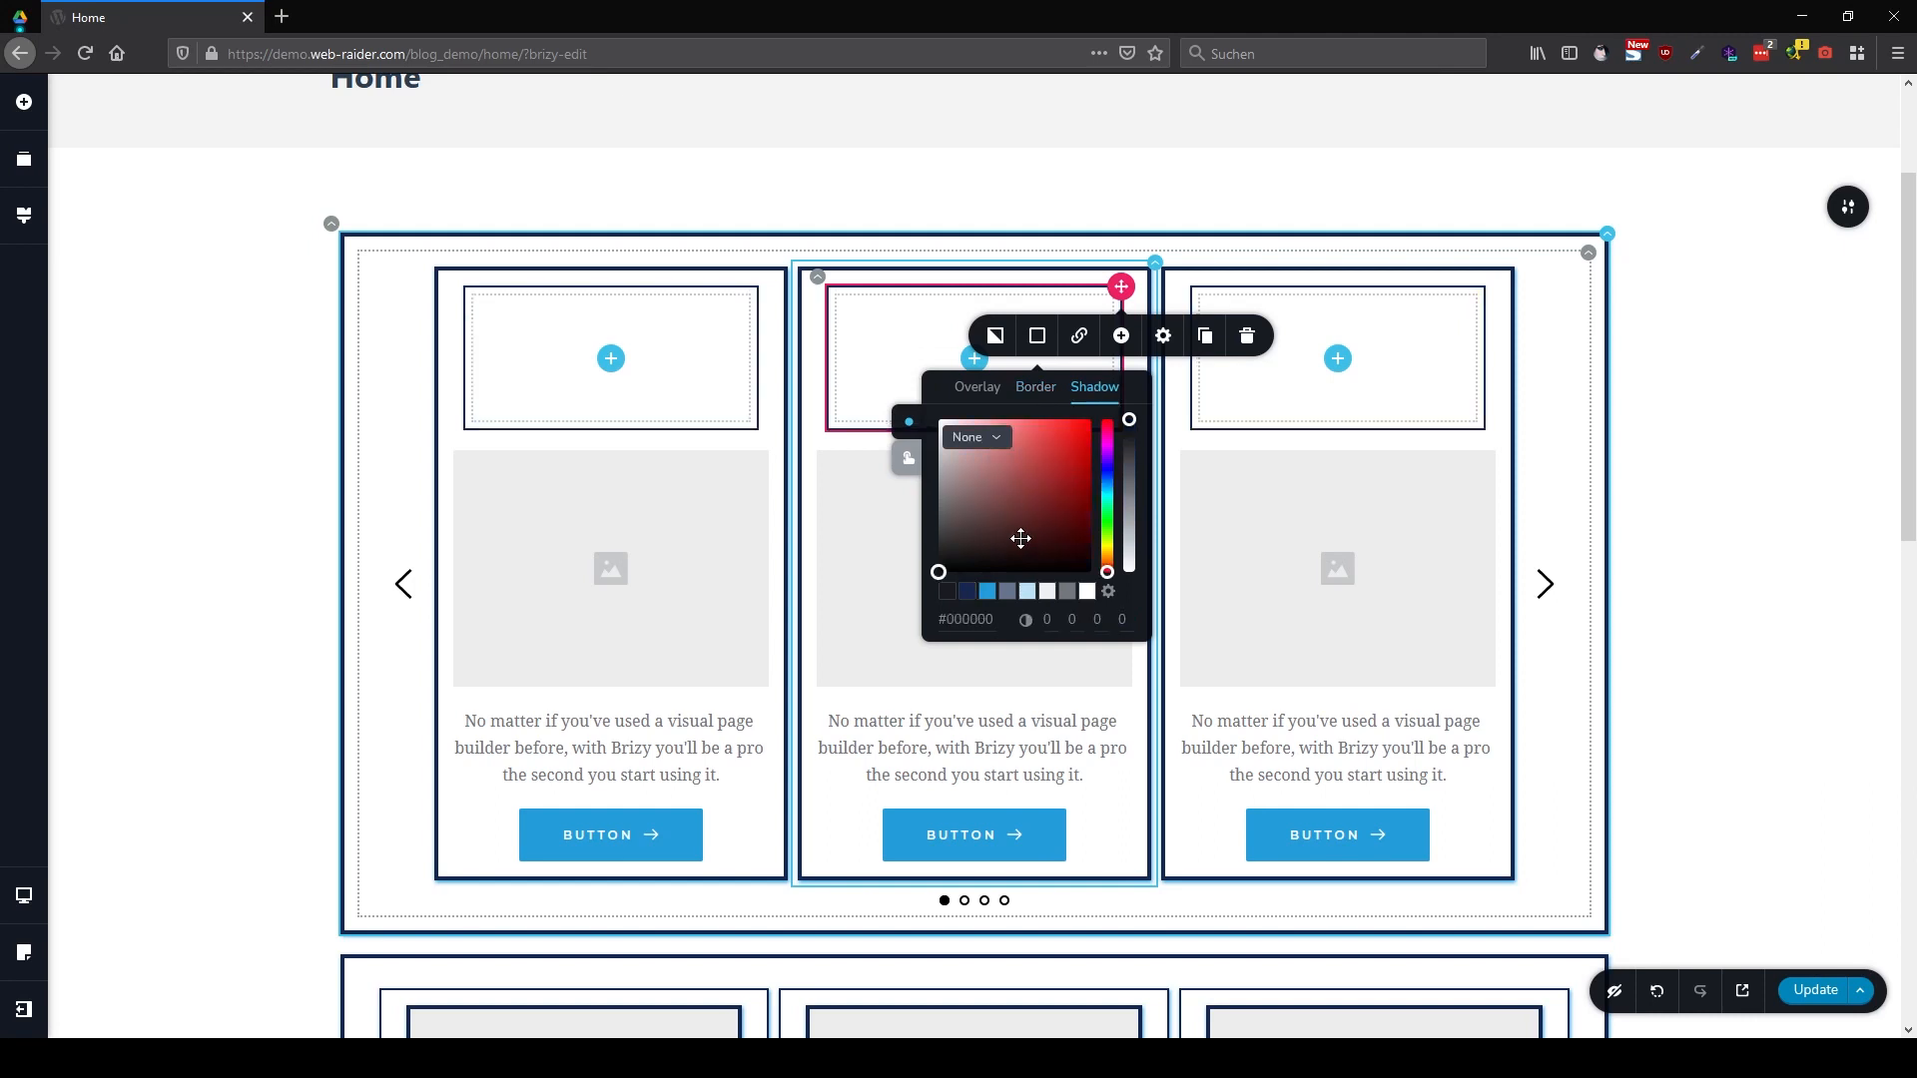
click(988, 594)
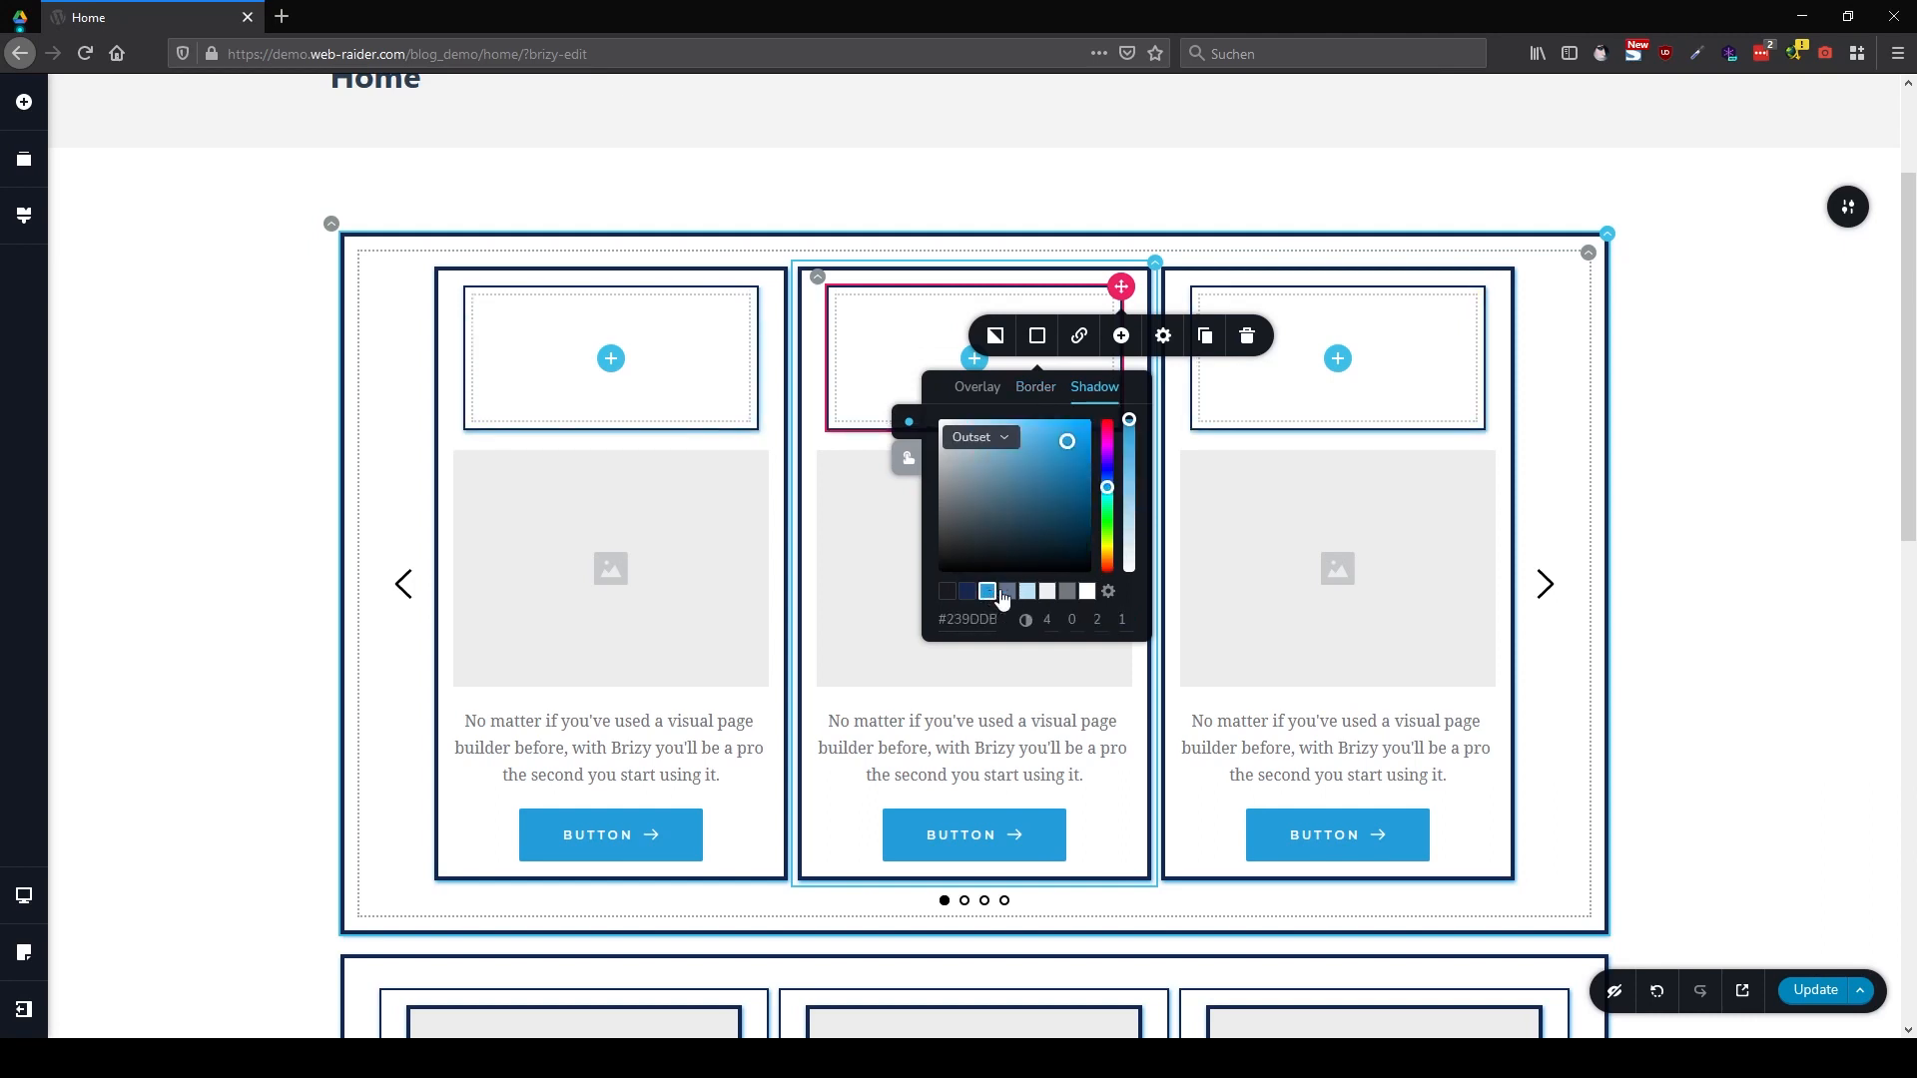
Set the row column's padding uniformly to 0 px
click(1163, 335)
click(1110, 443)
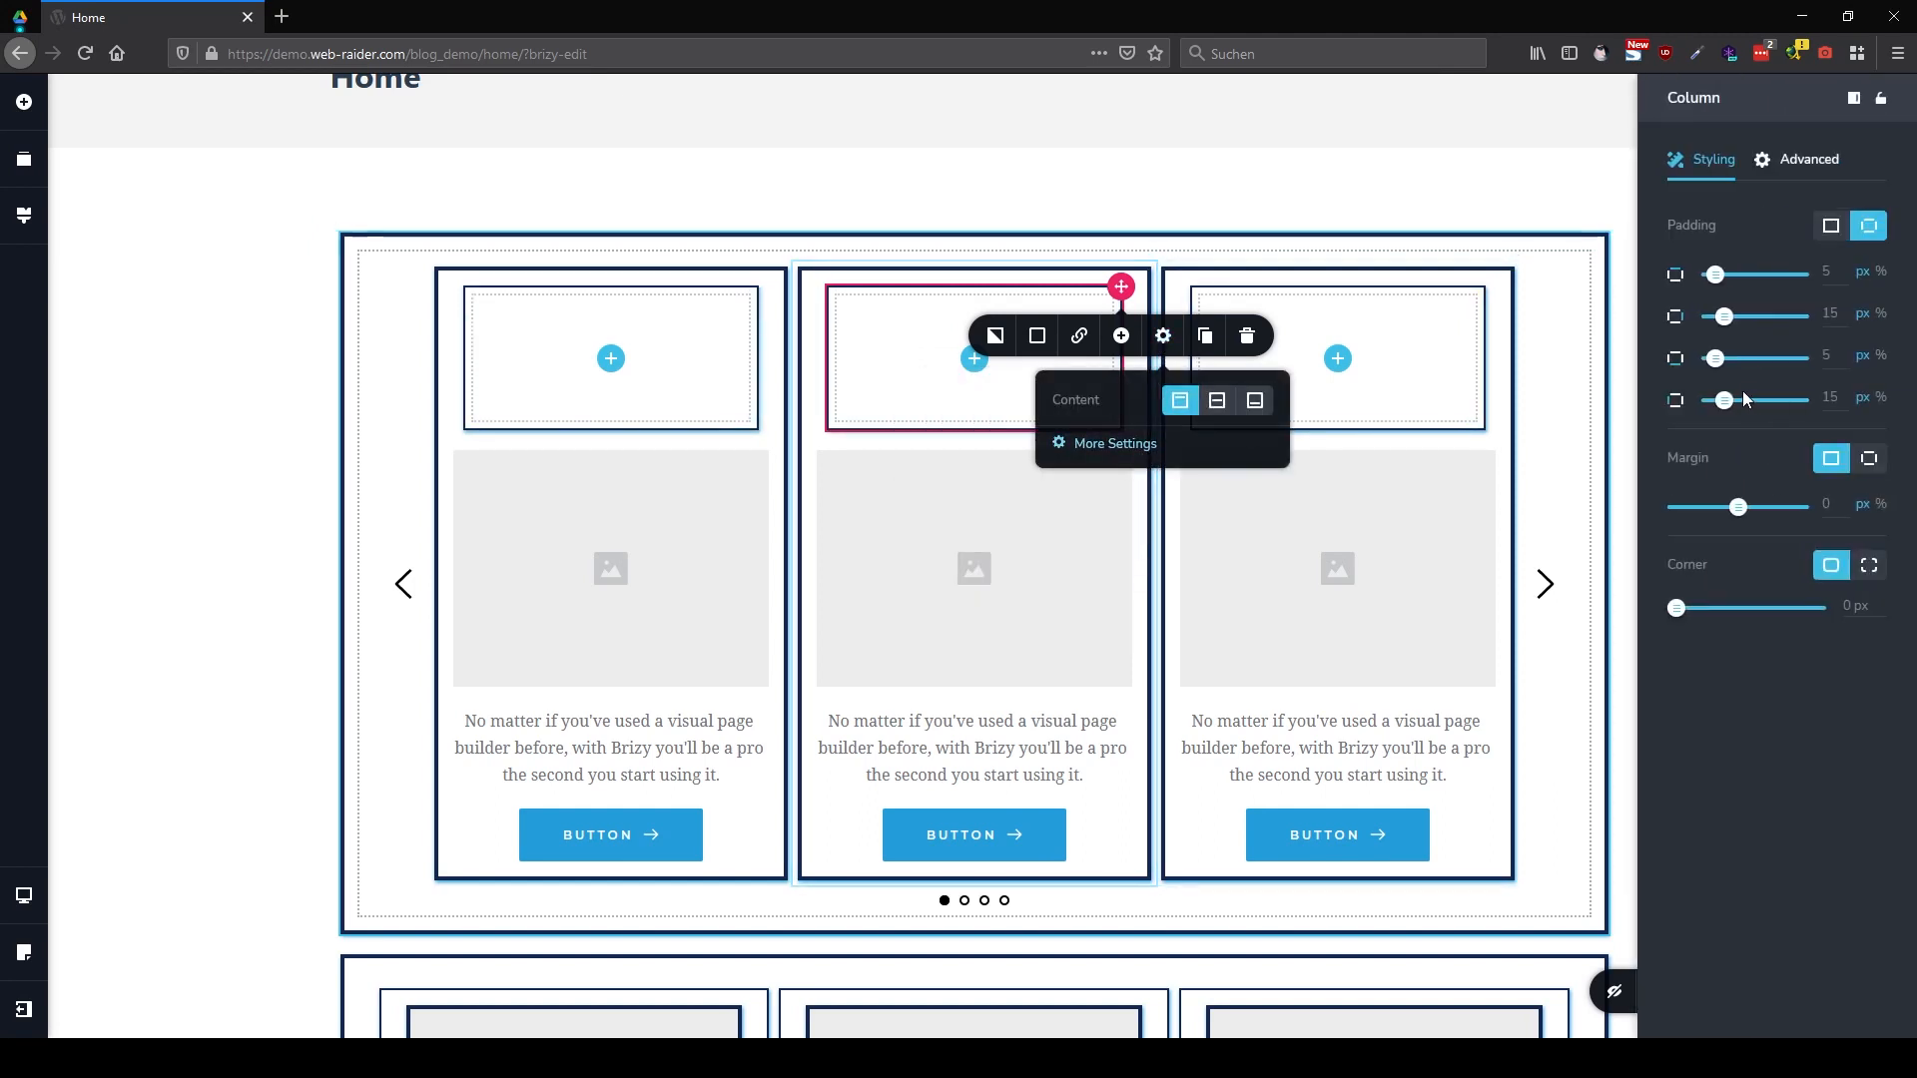
click(1831, 236)
drag(1840, 272, 1802, 269)
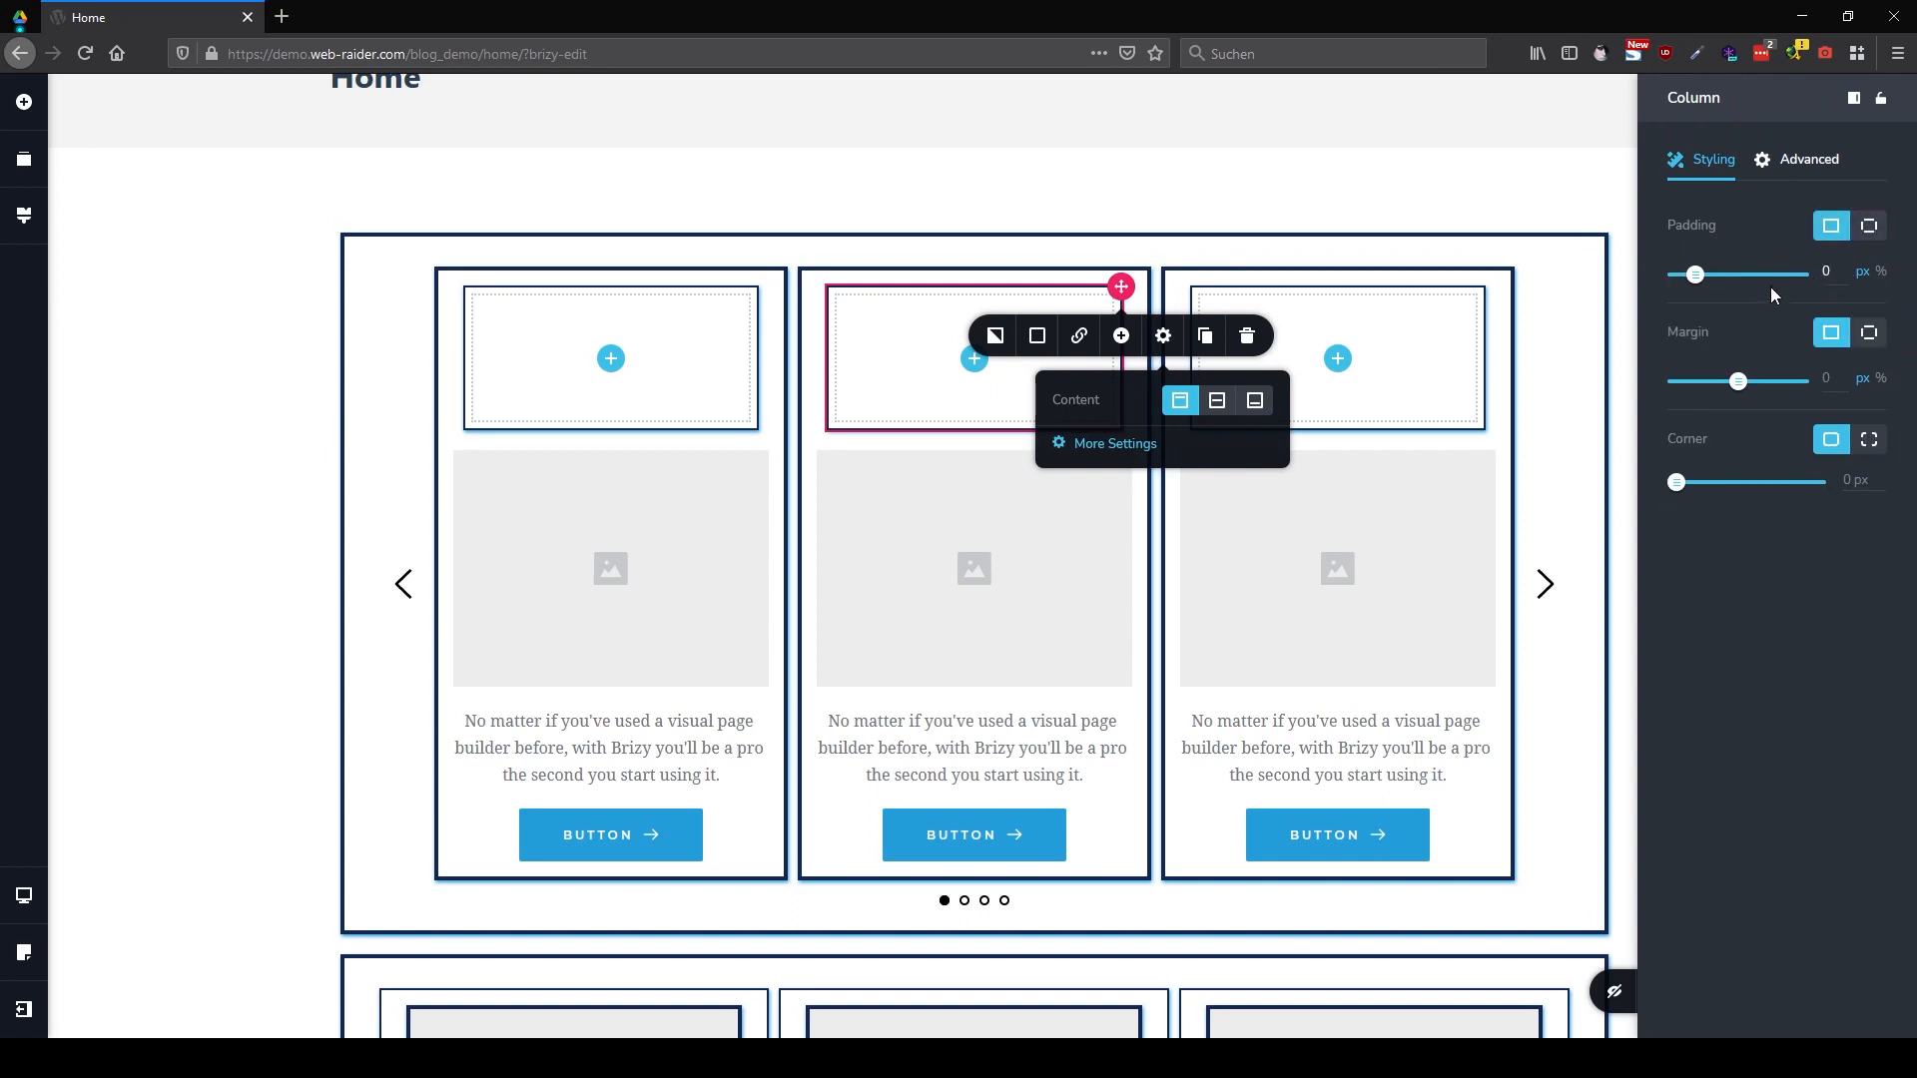
Set the carousel image's uniform margin to 0 px and move the image into the bordered row column above it
click(999, 601)
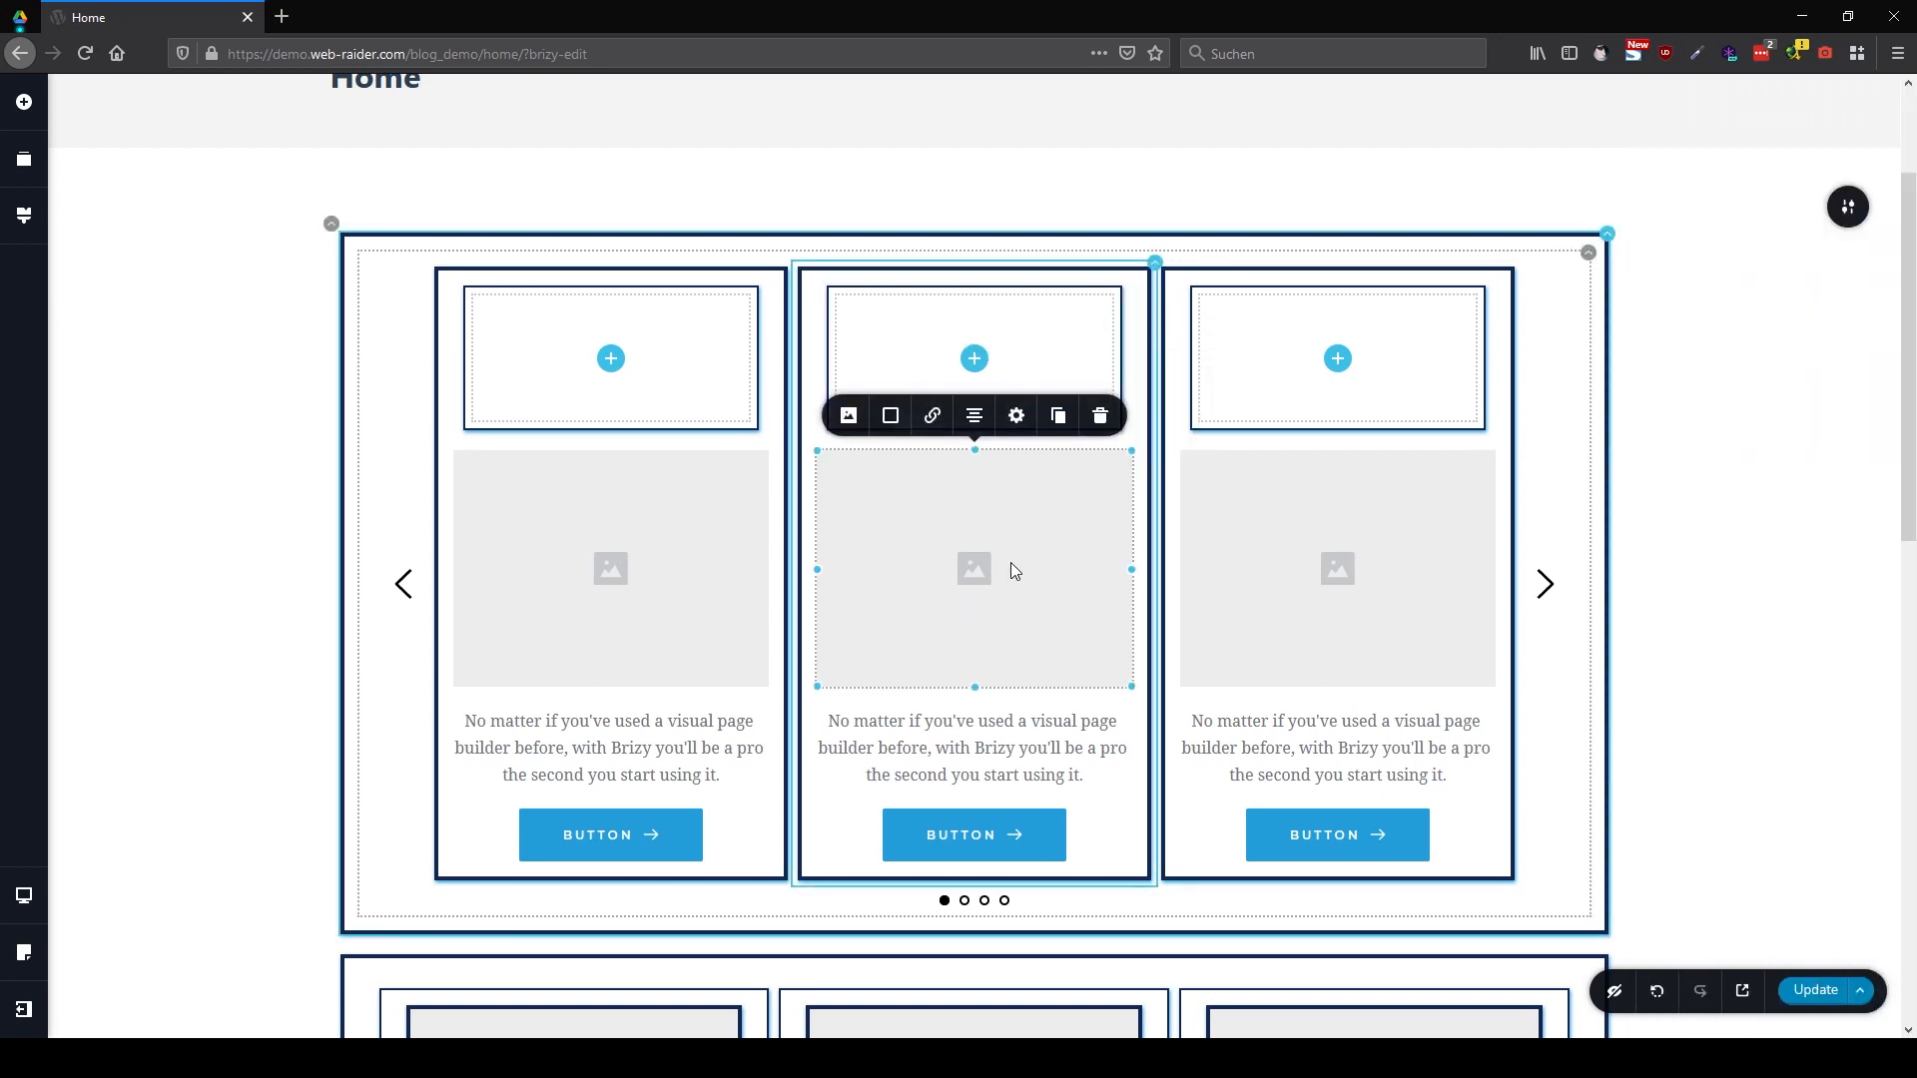
click(1017, 418)
click(982, 354)
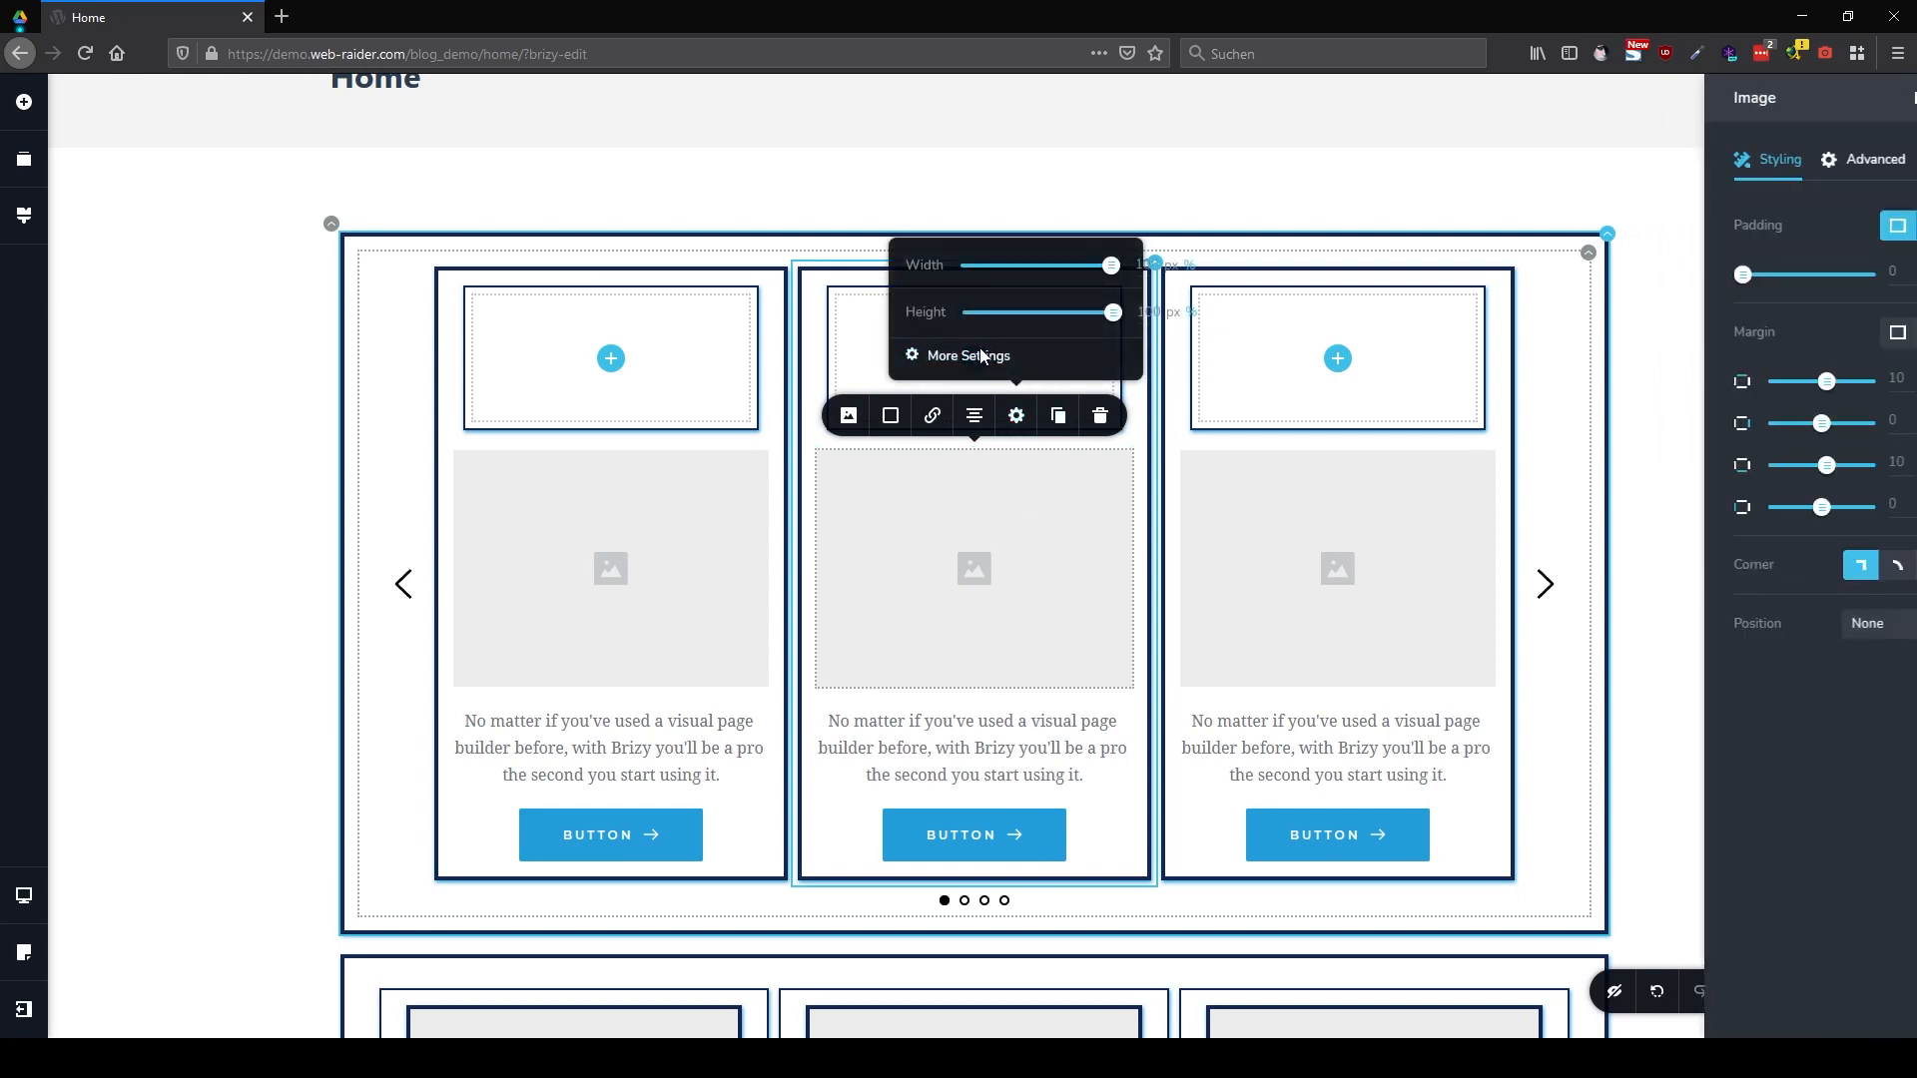
click(1832, 333)
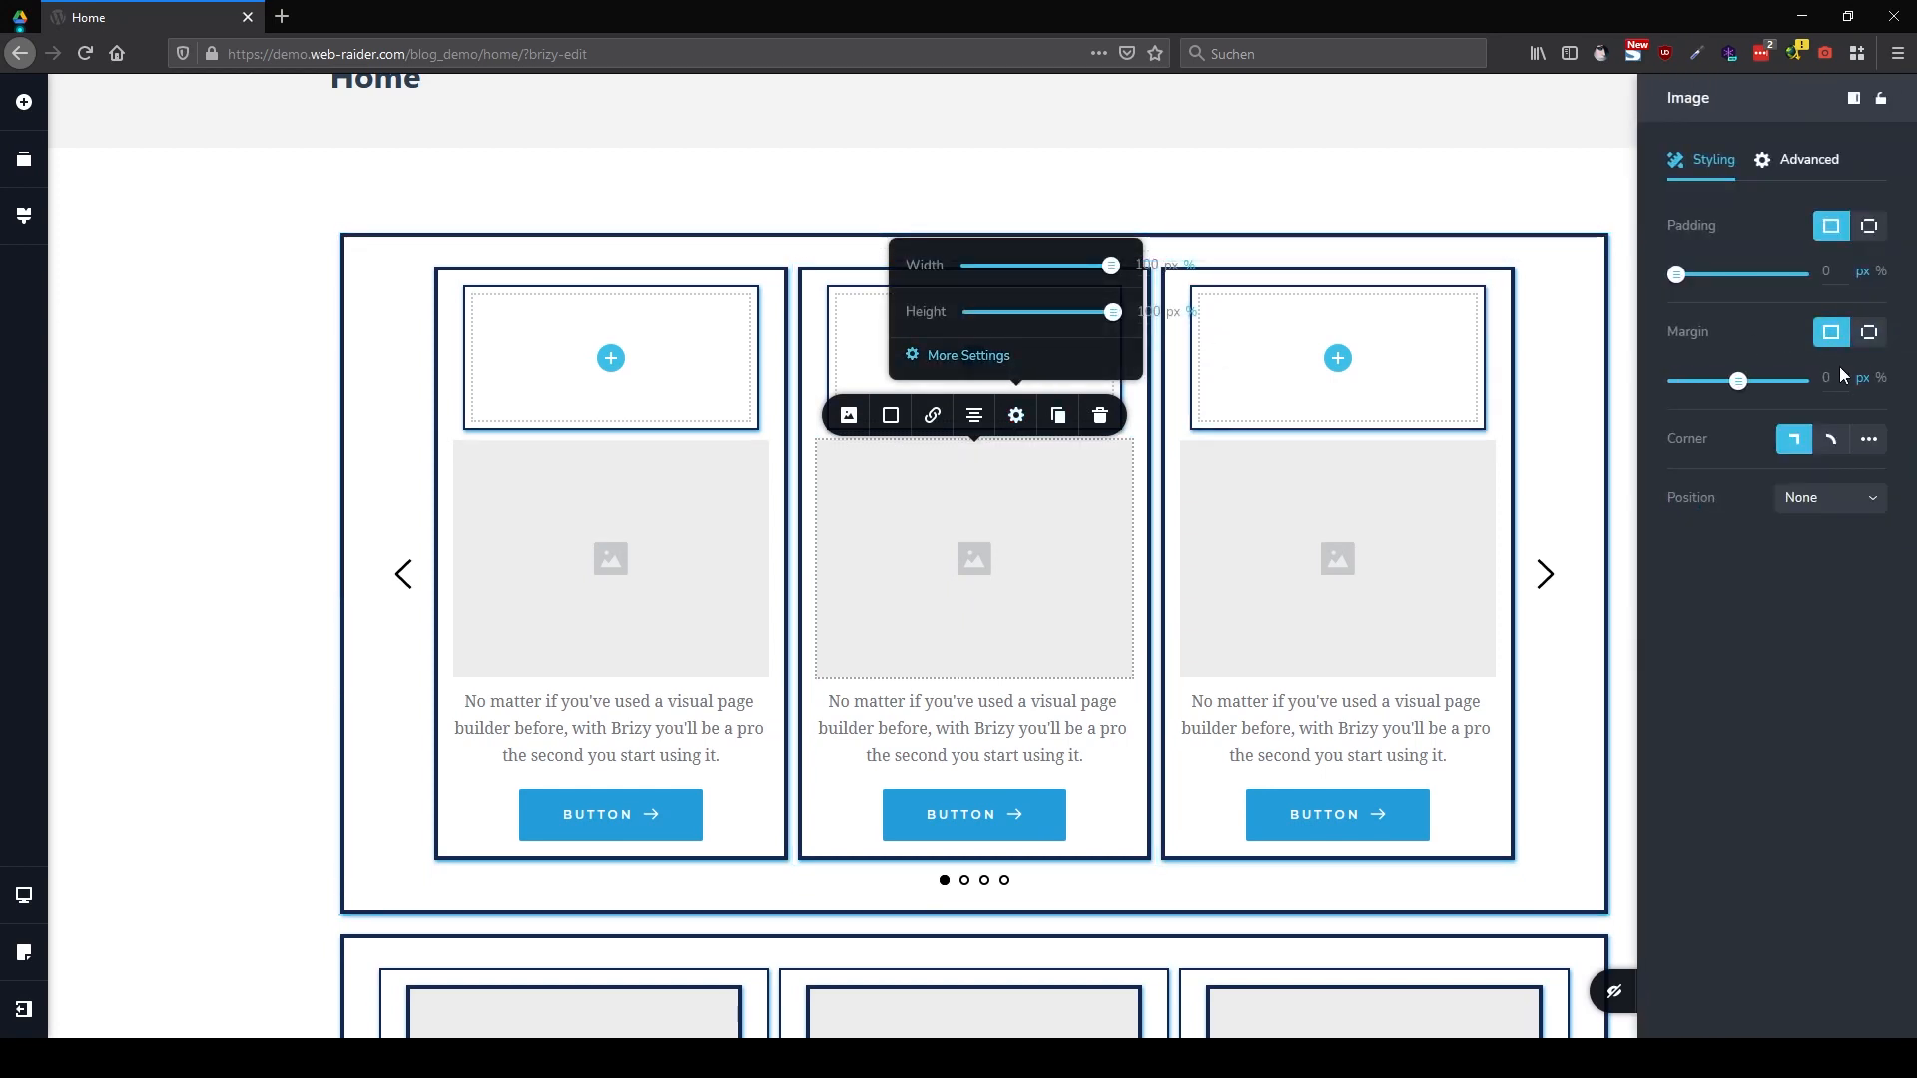
click(1066, 728)
drag(1009, 571, 967, 380)
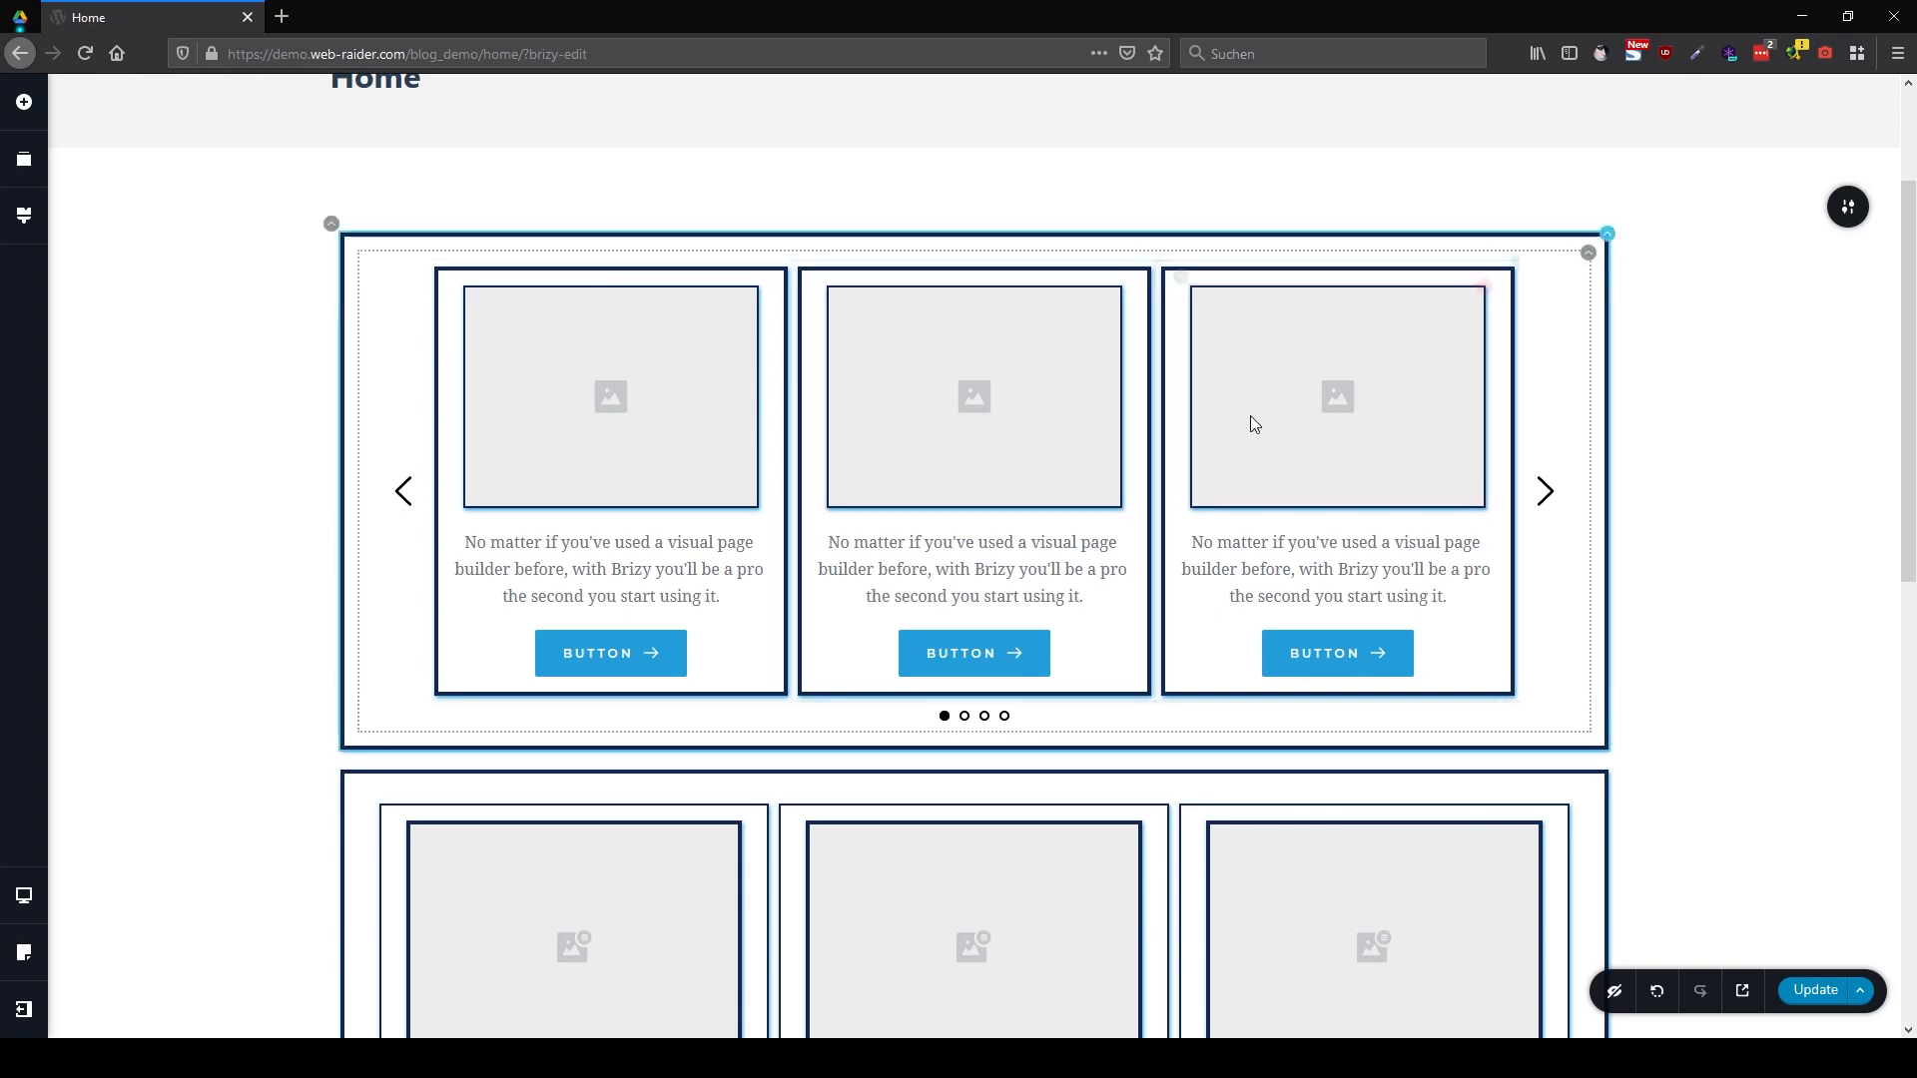
Compare the carousel cards with the posts grid below and try advancing the carousel through its slides
scroll(1250, 416, down, 1)
scroll(1244, 417, down, 5)
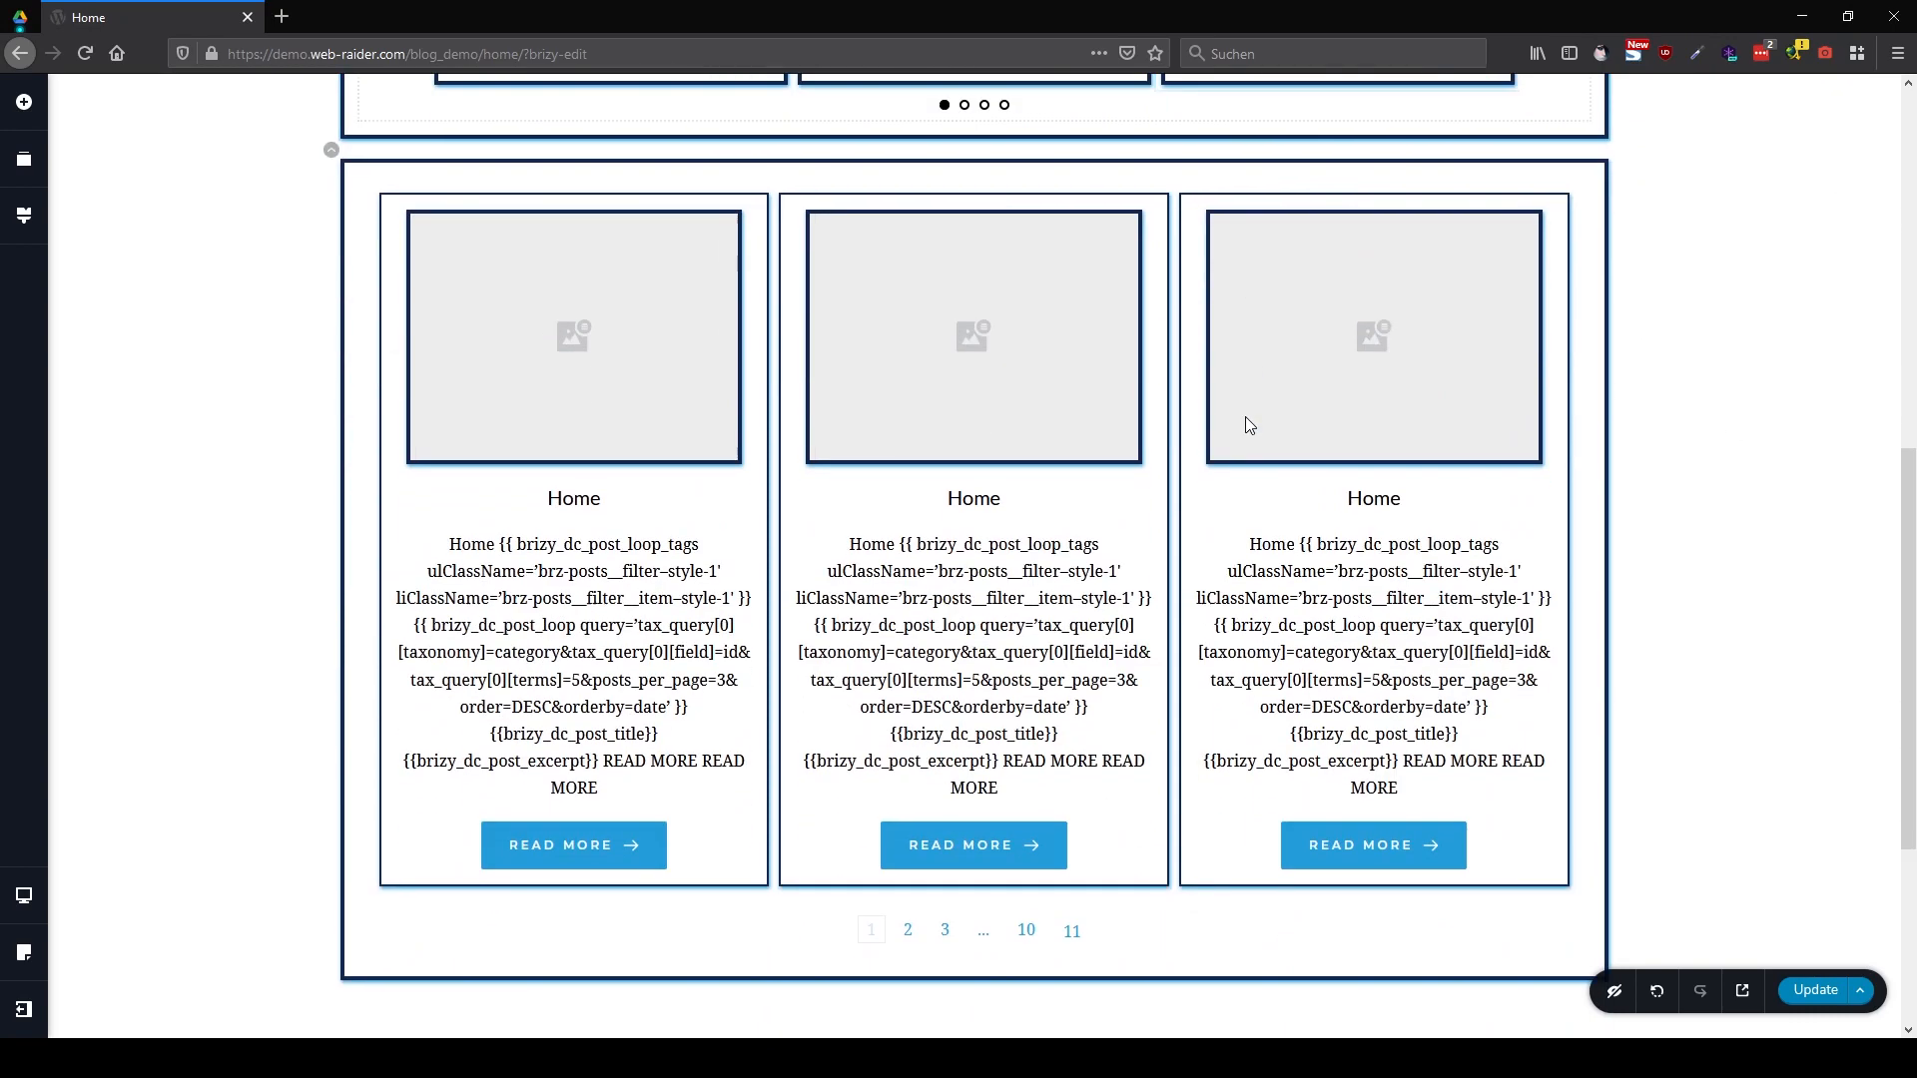
scroll(1235, 719, up, 3)
scroll(1236, 674, up, 5)
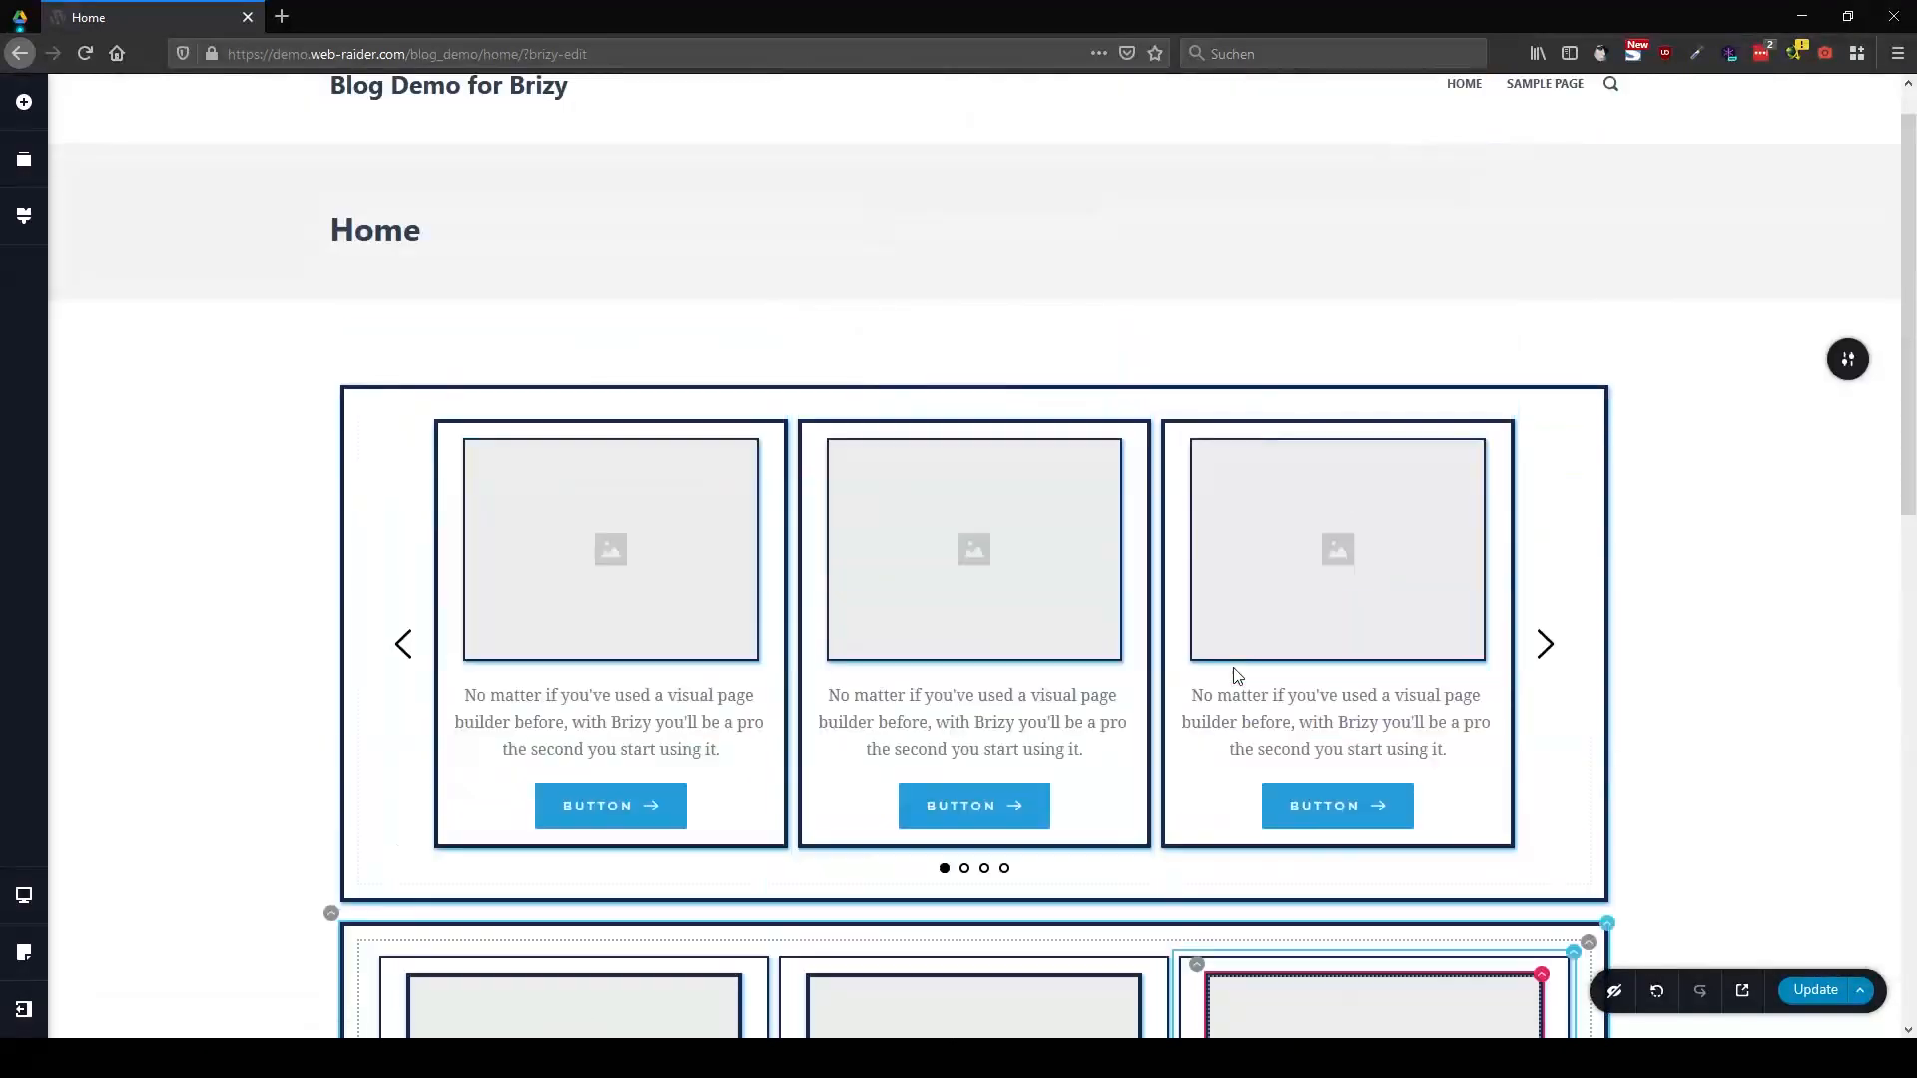
scroll(1292, 814, down, 2)
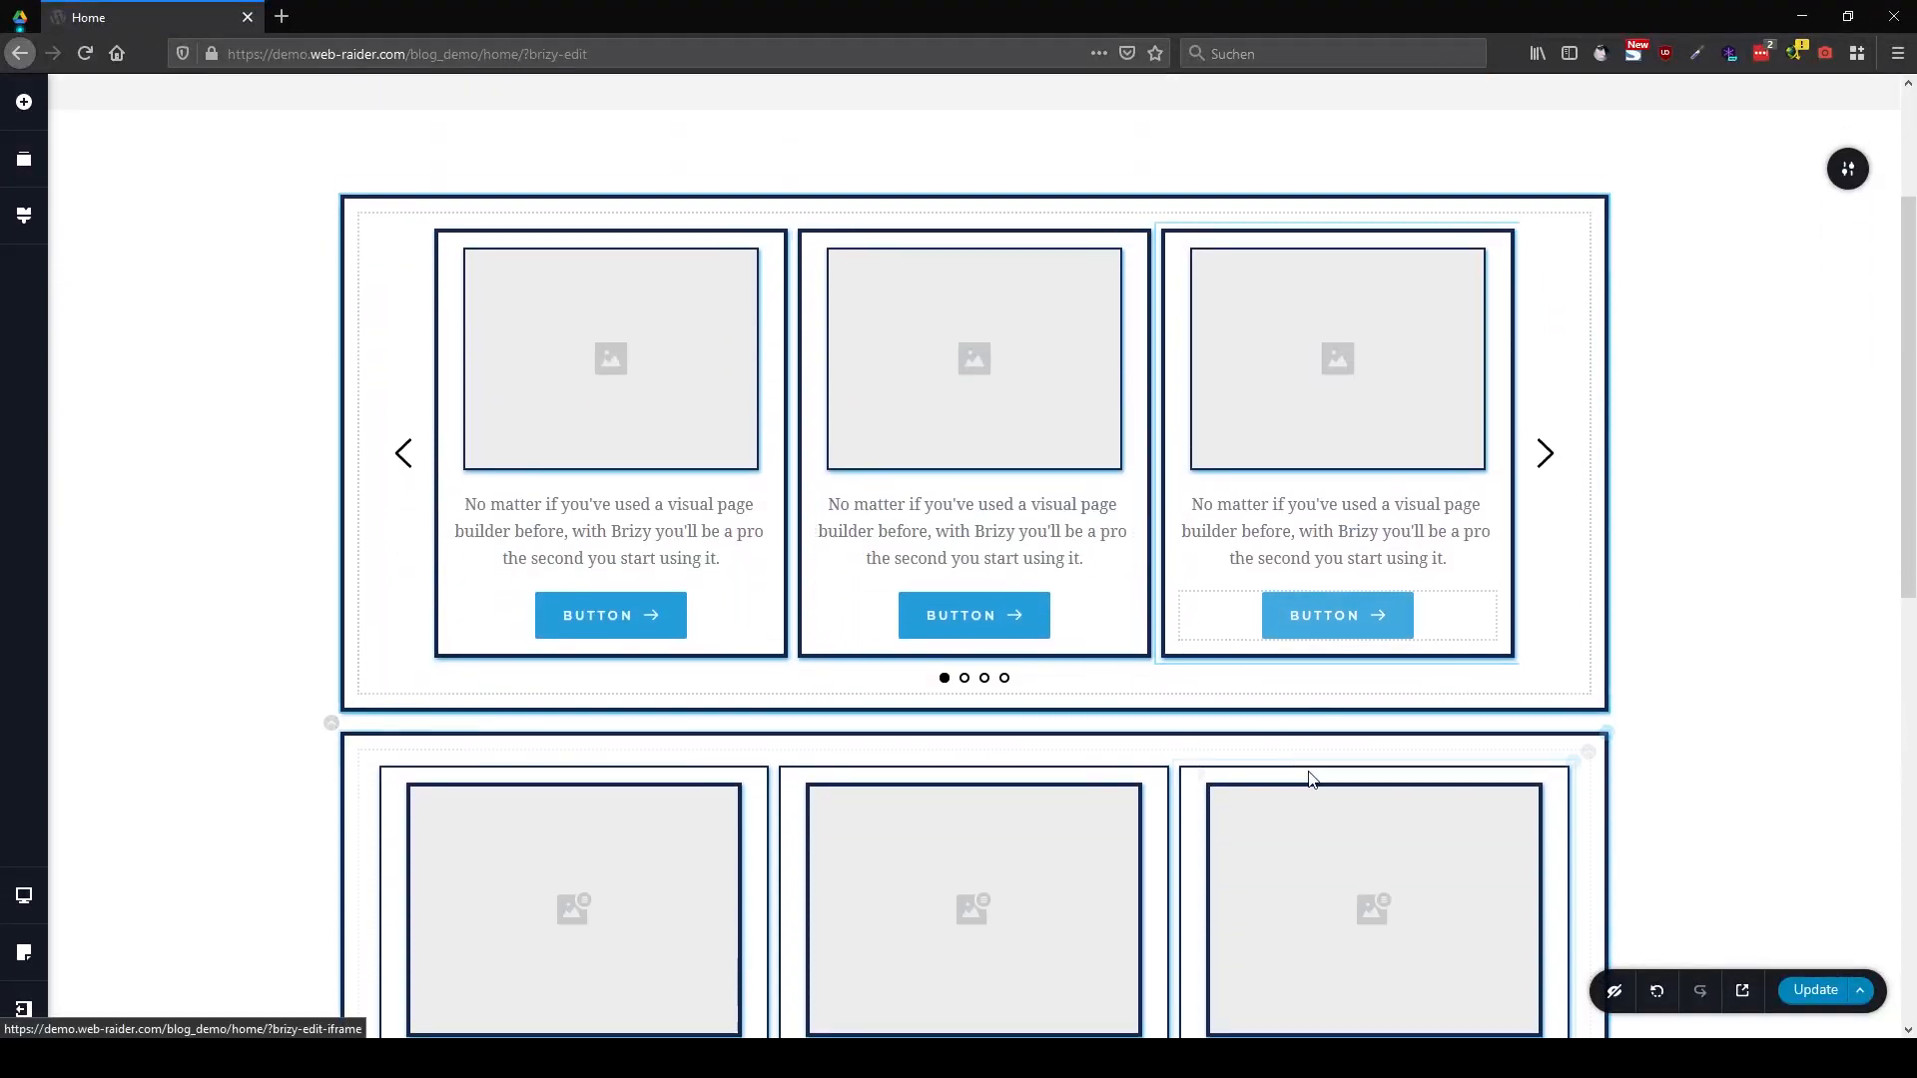
click(1544, 442)
click(1545, 443)
click(1545, 443)
click(1545, 443)
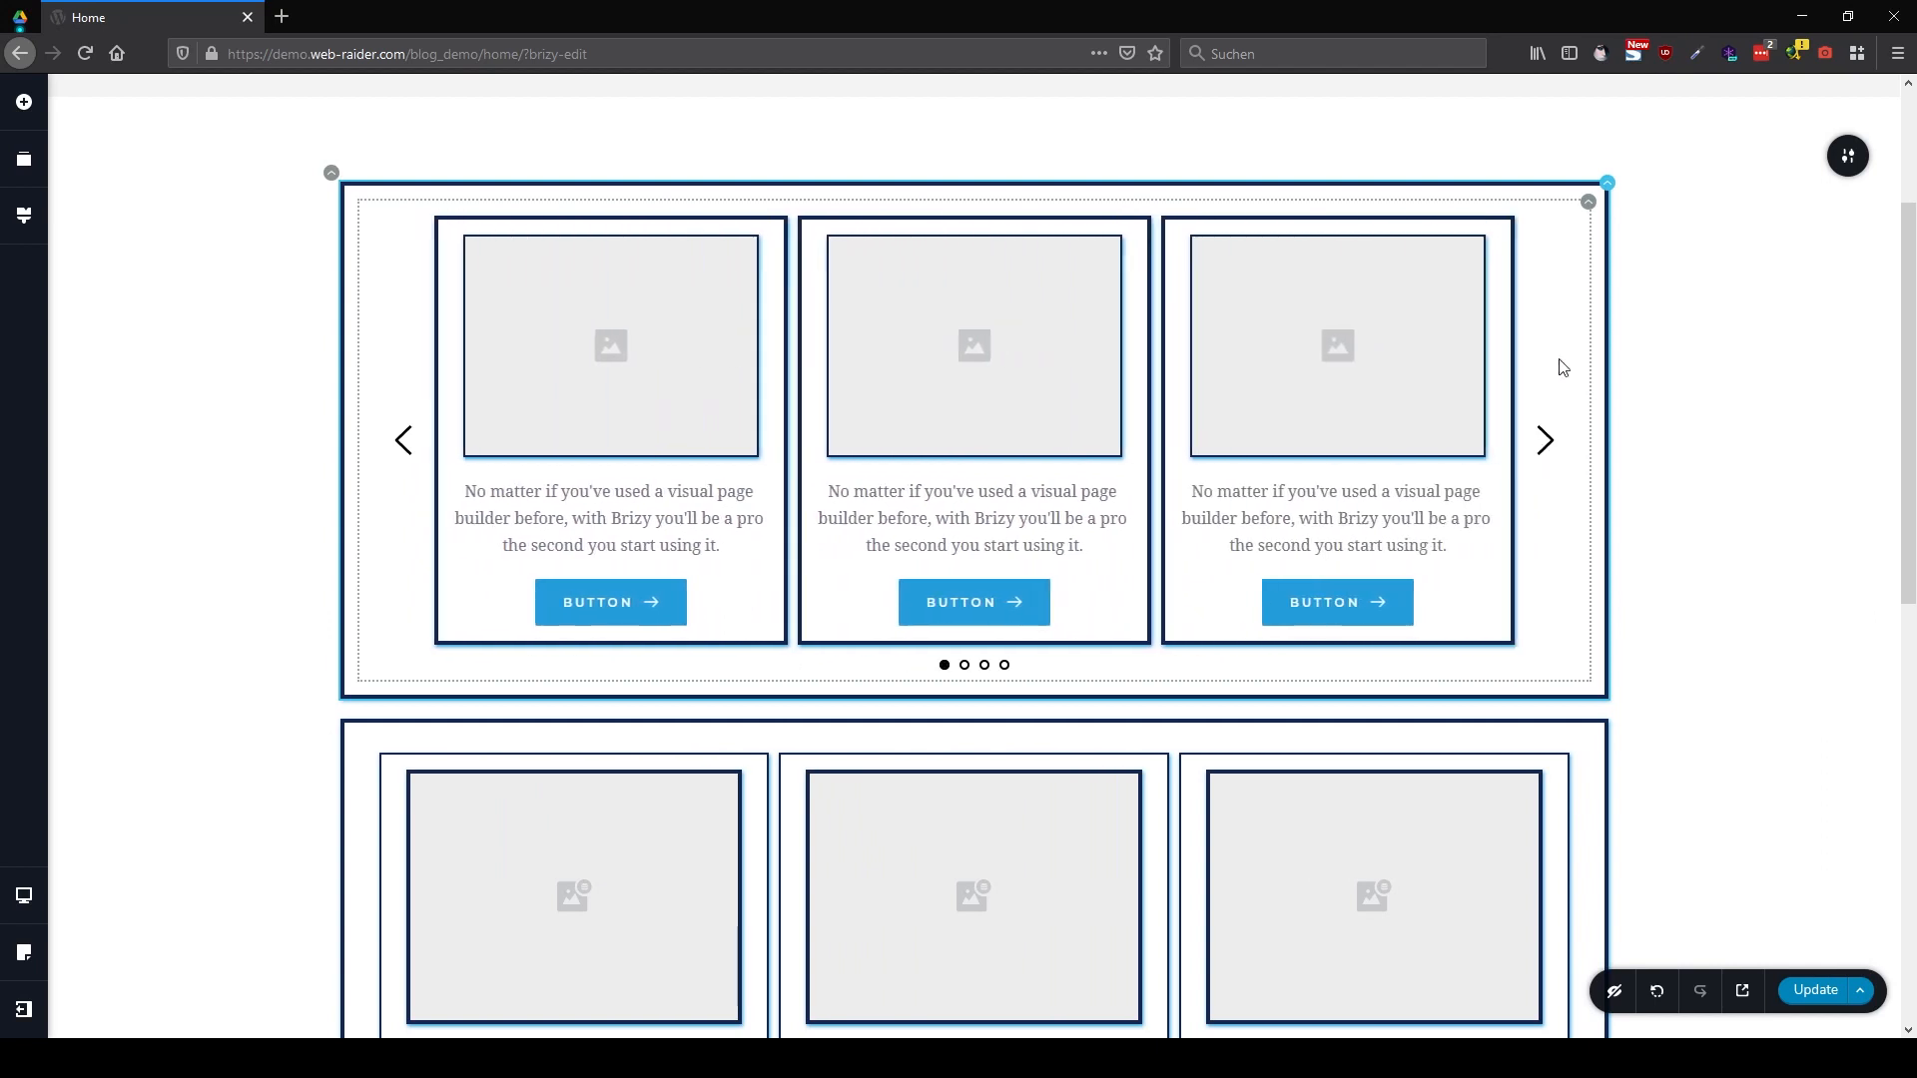
Set the carousel to show 5 columns
click(1589, 202)
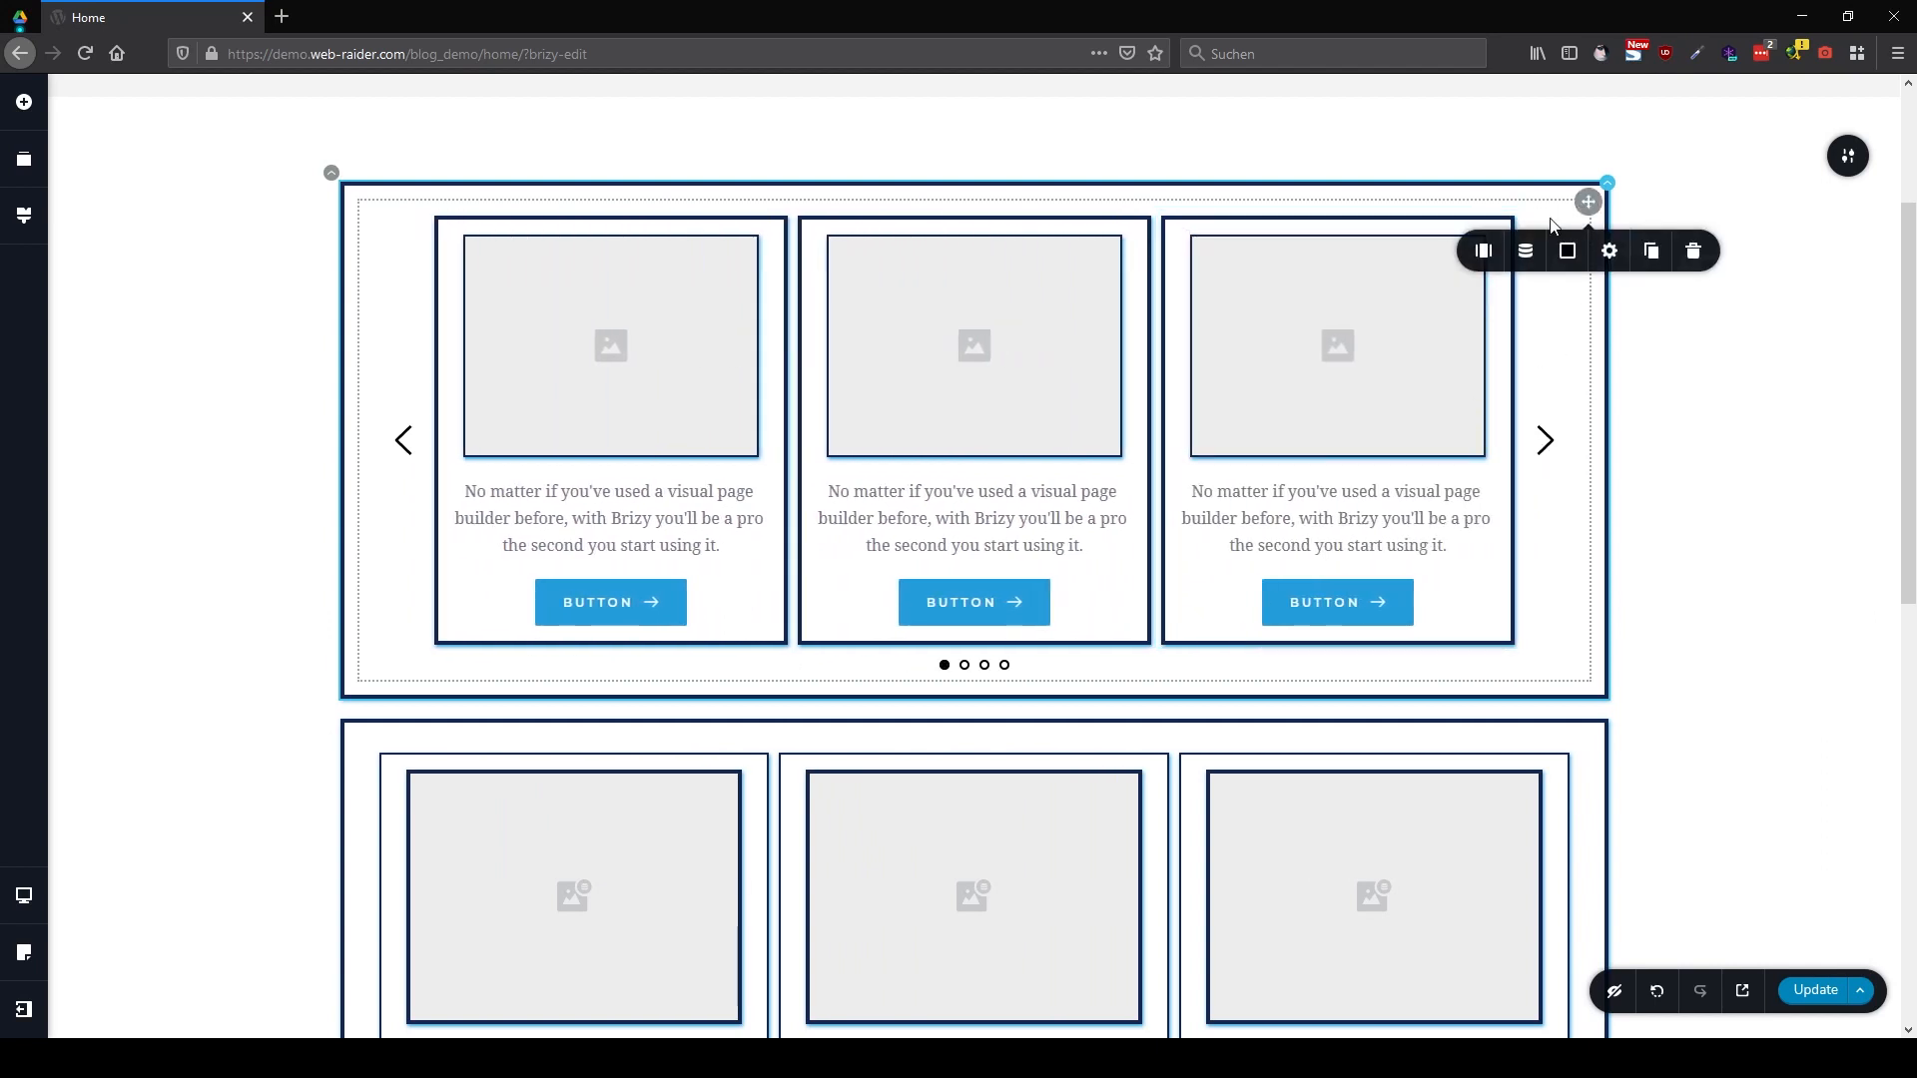
click(1484, 252)
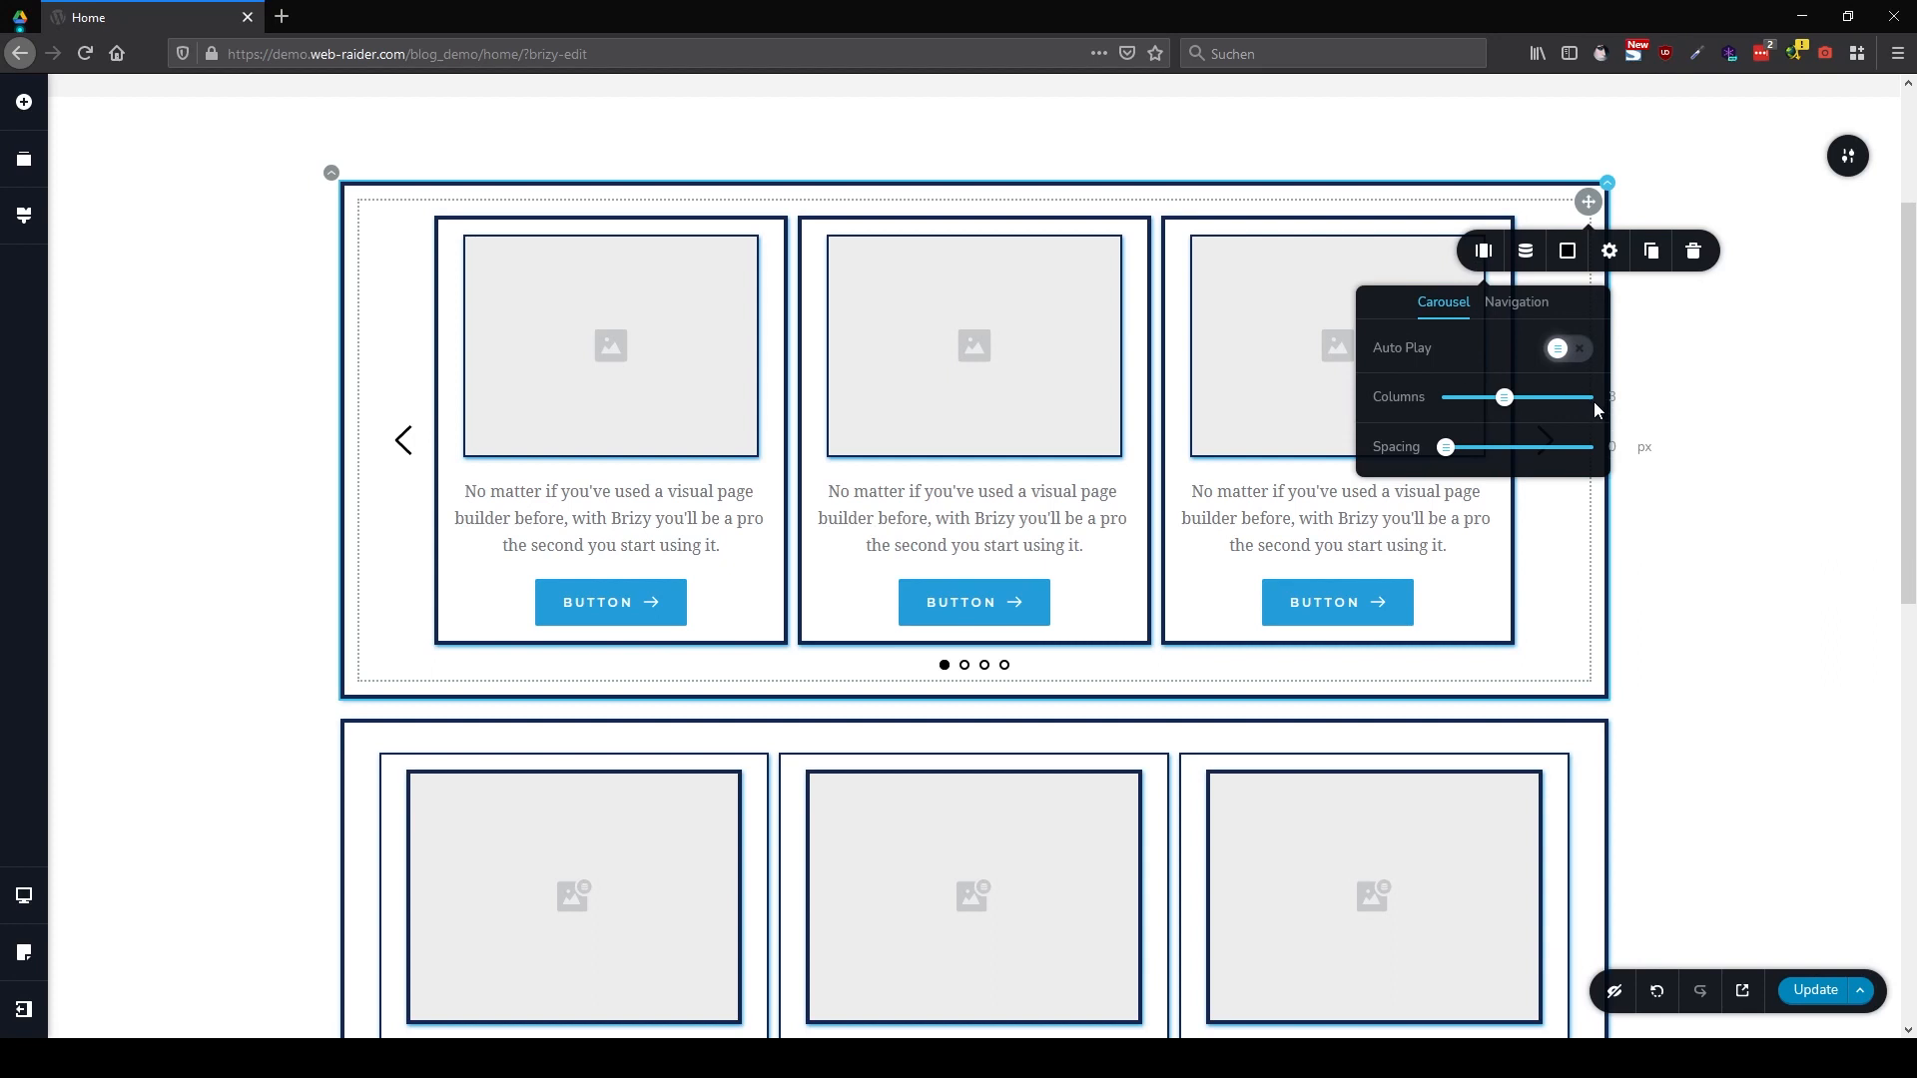
drag(1508, 400, 1558, 400)
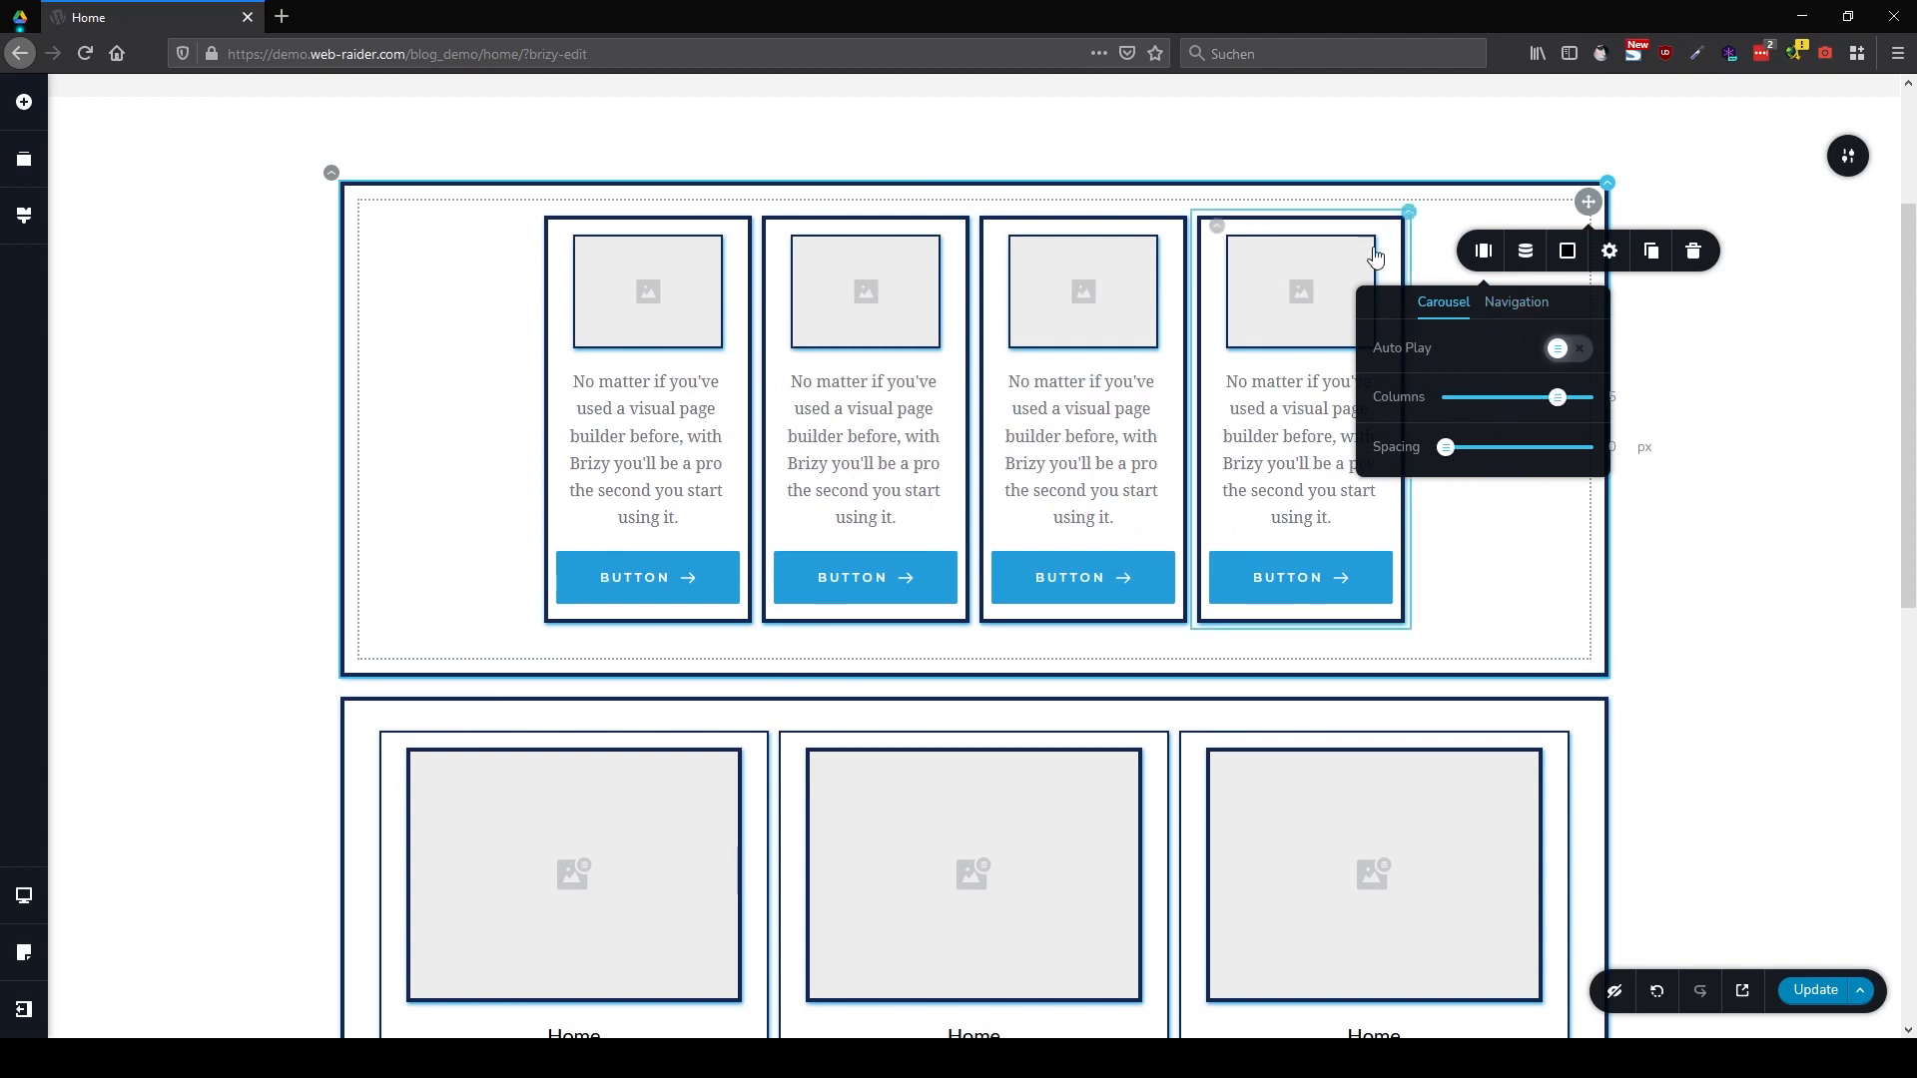
click(1492, 567)
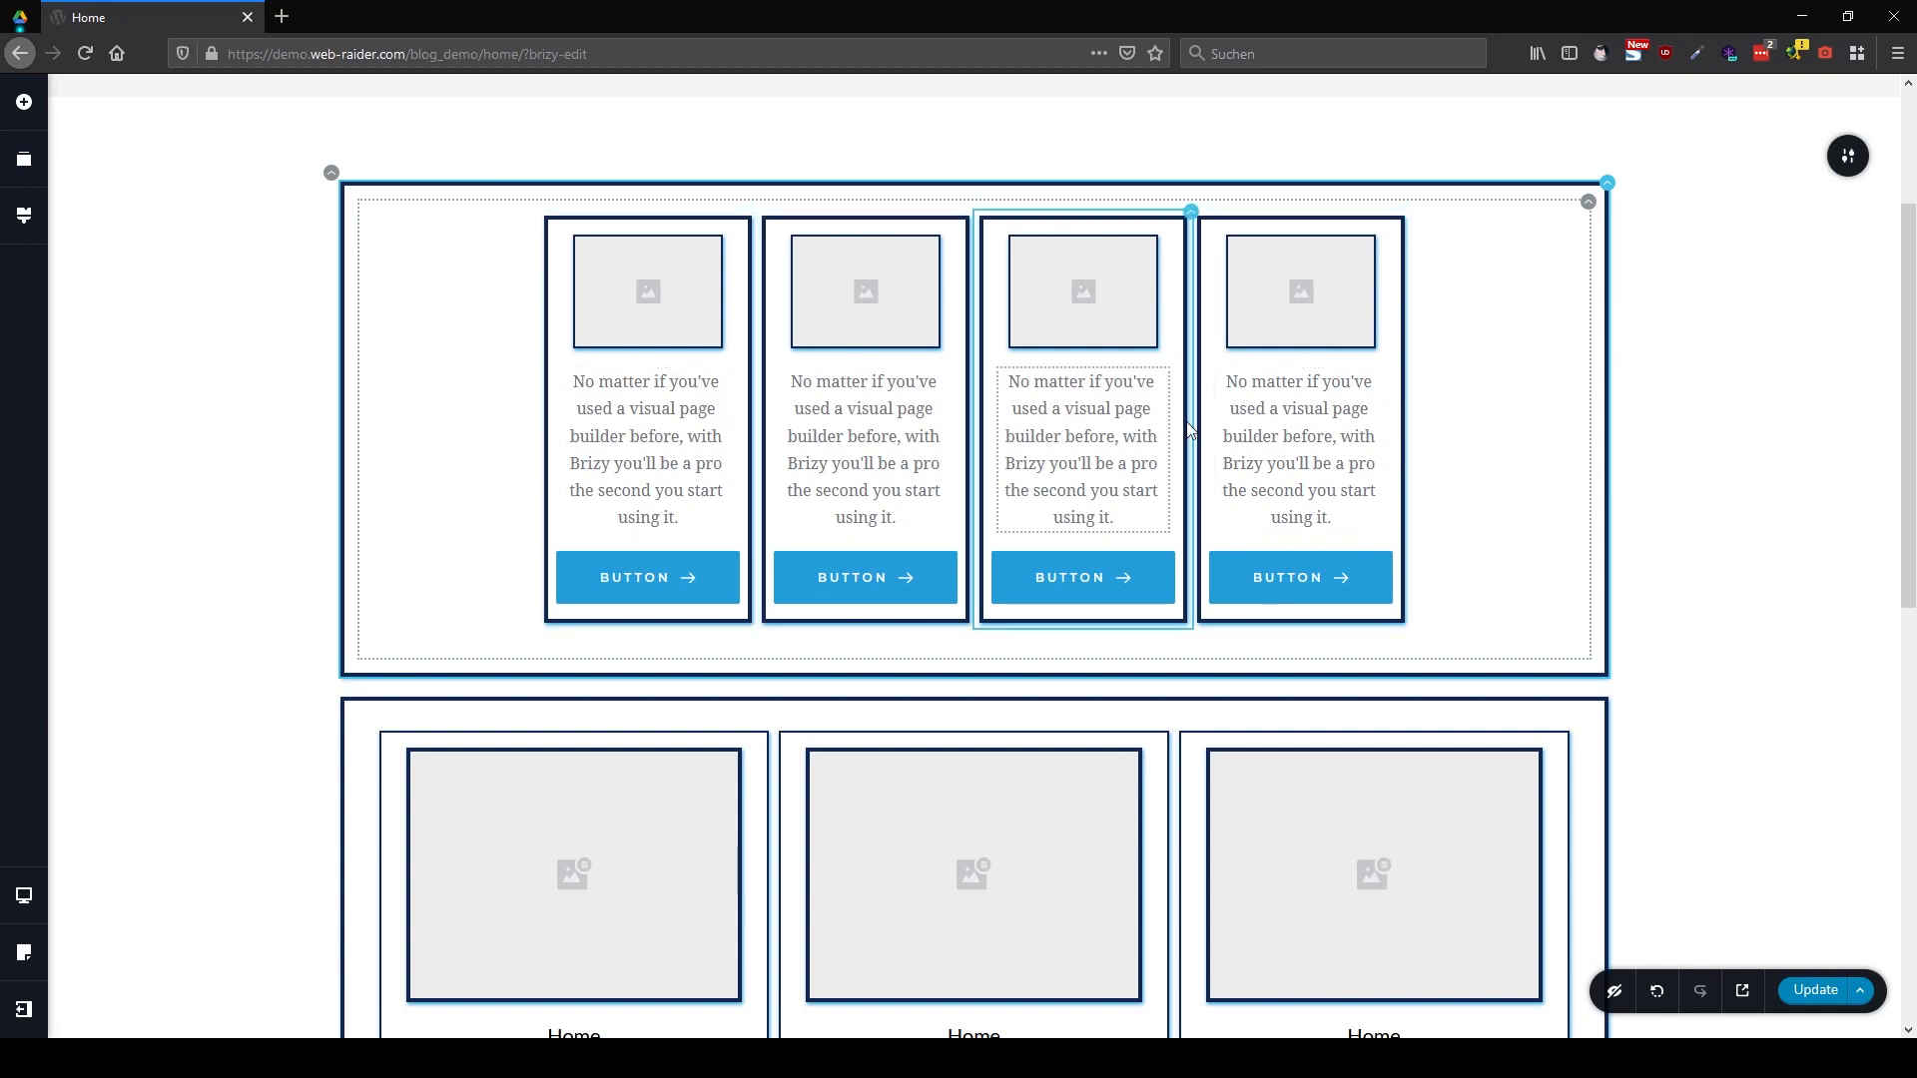
click(1588, 203)
click(1488, 256)
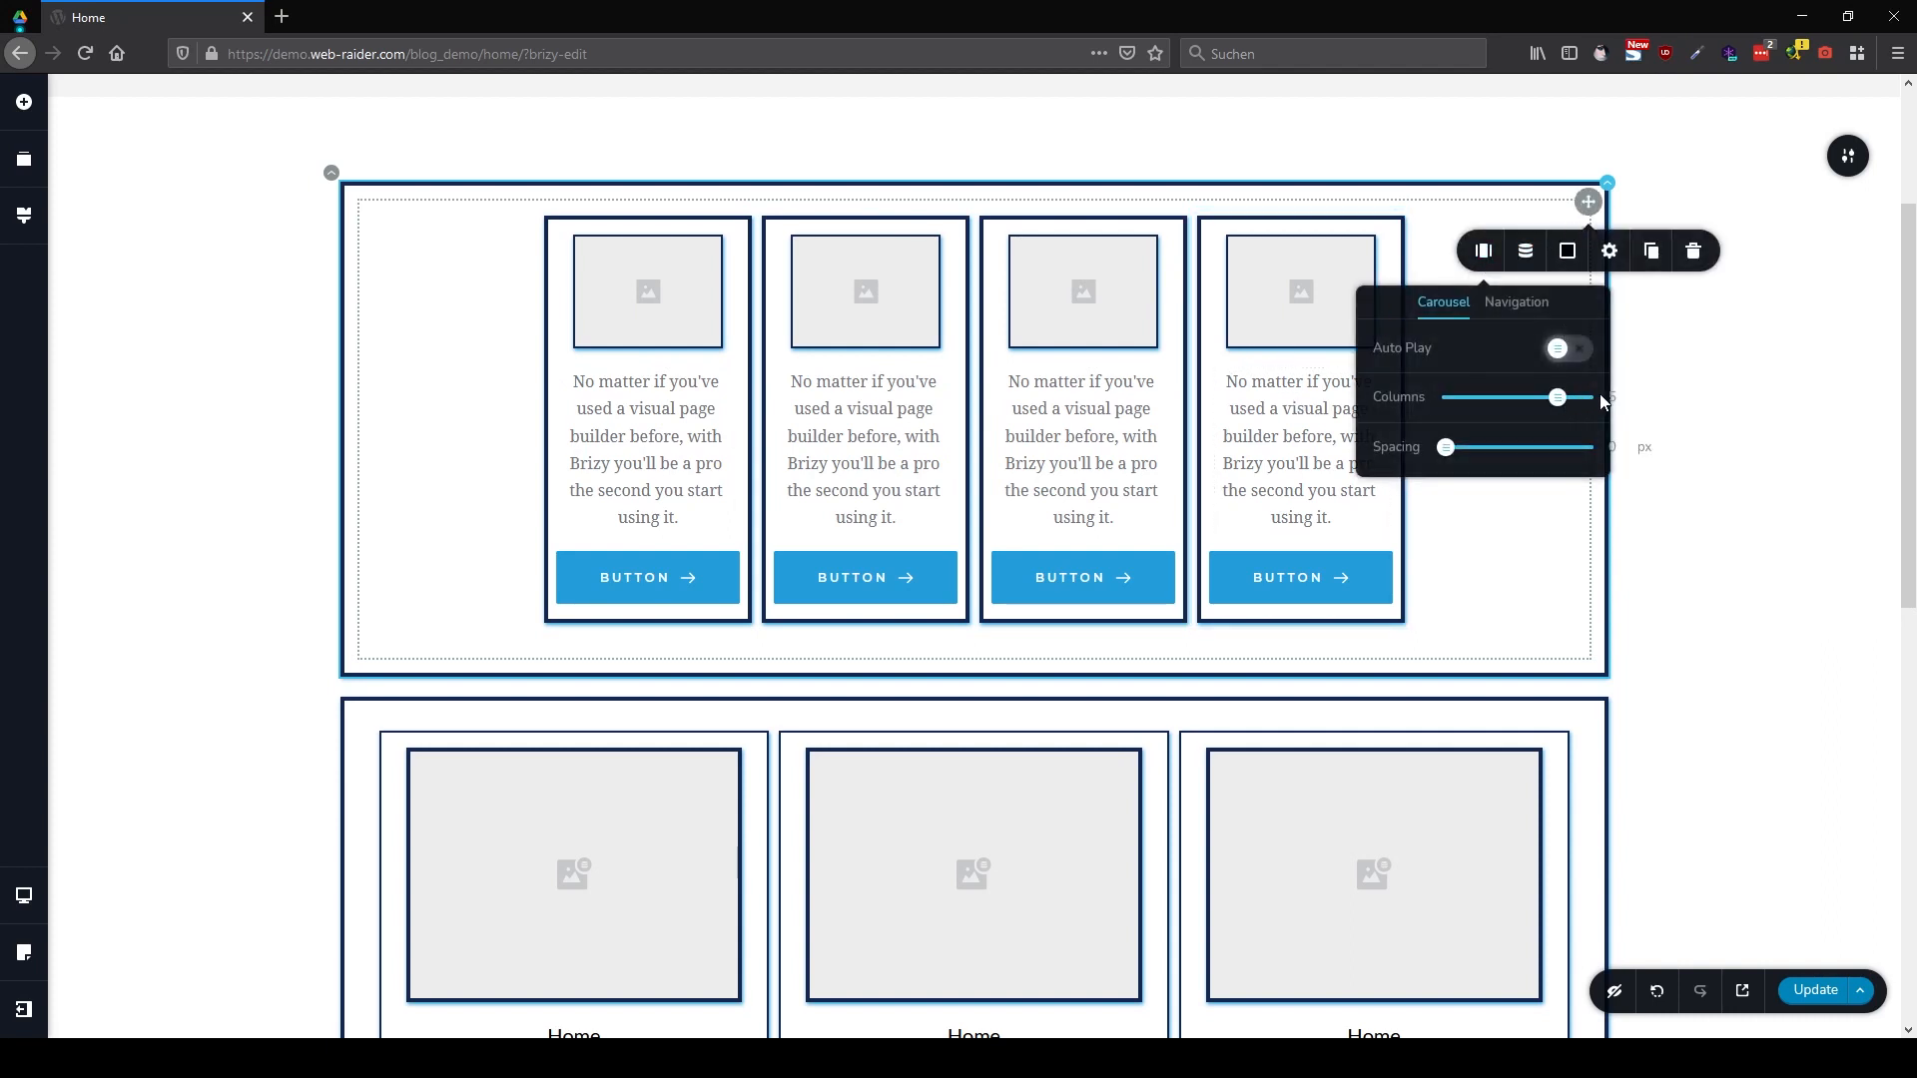
Duplicate the last carousel card six times and open the carousel's column settings
click(1406, 218)
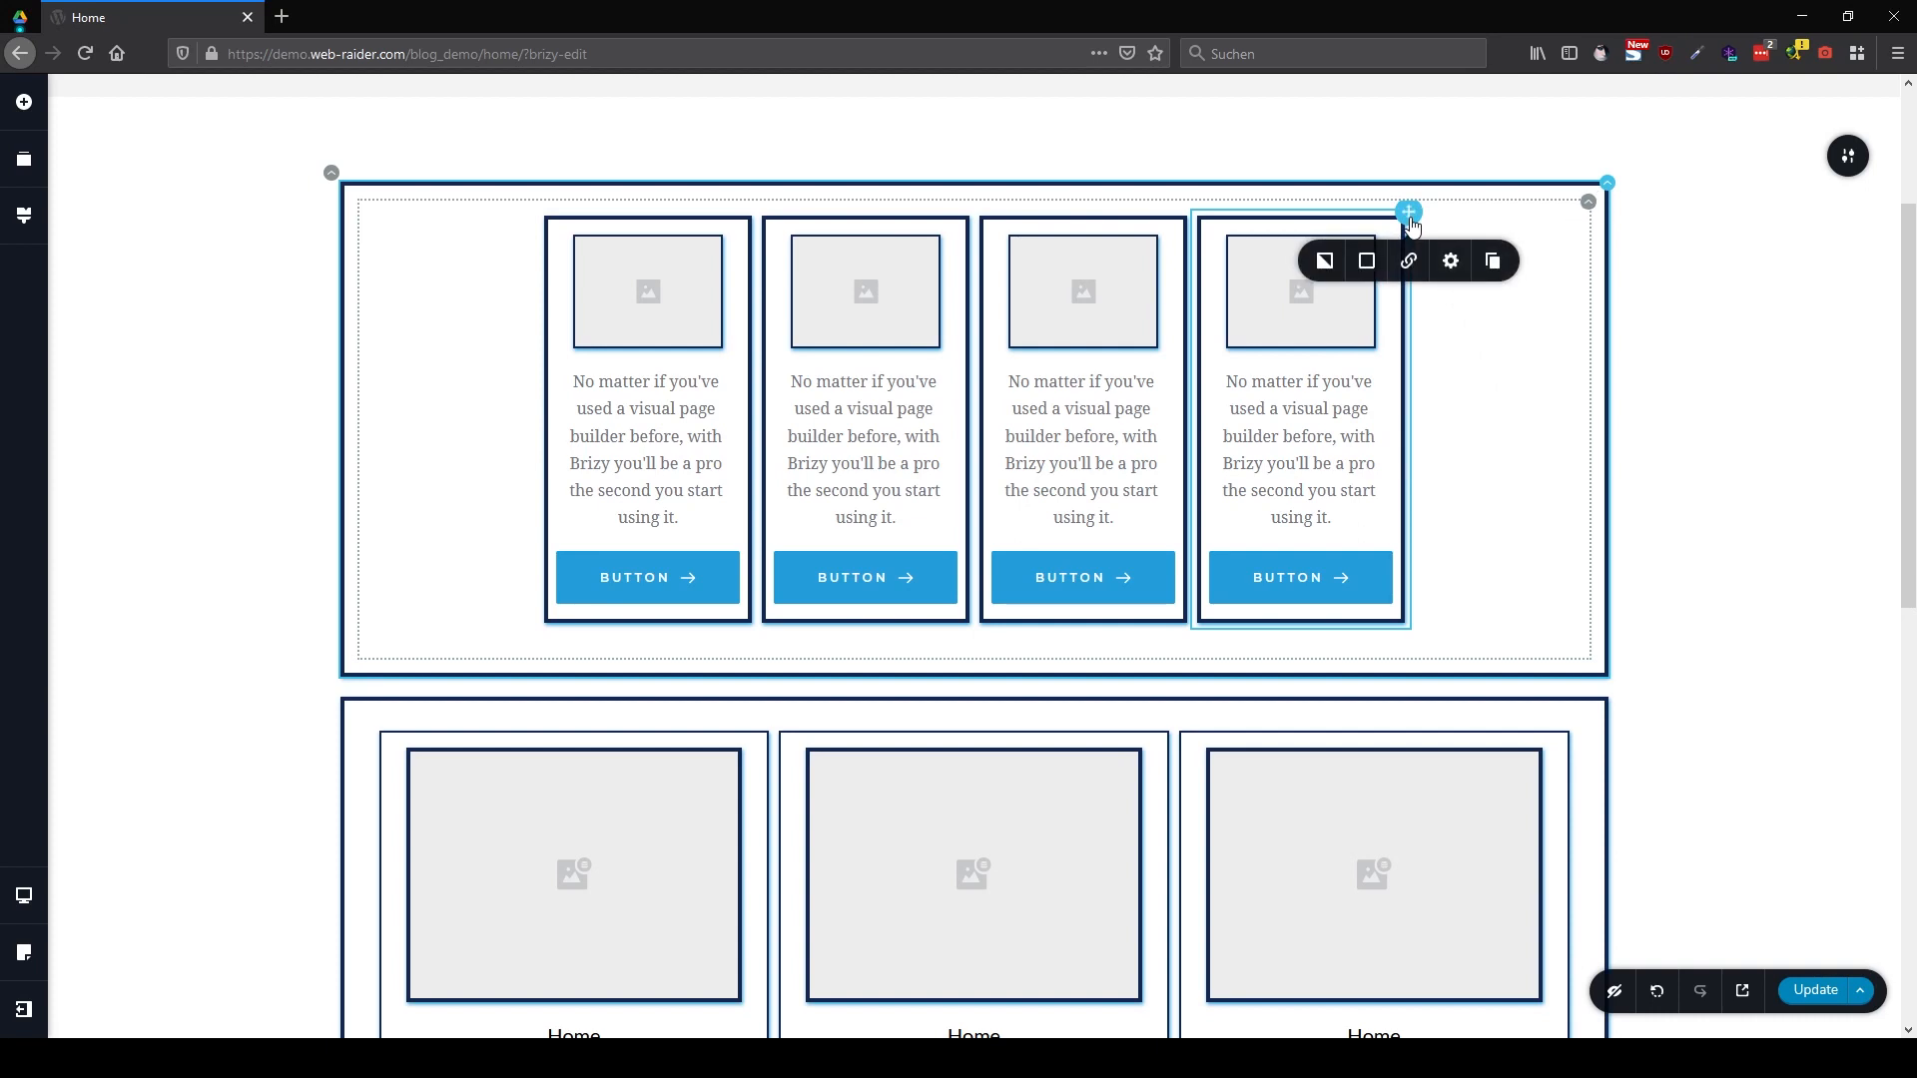
click(1510, 266)
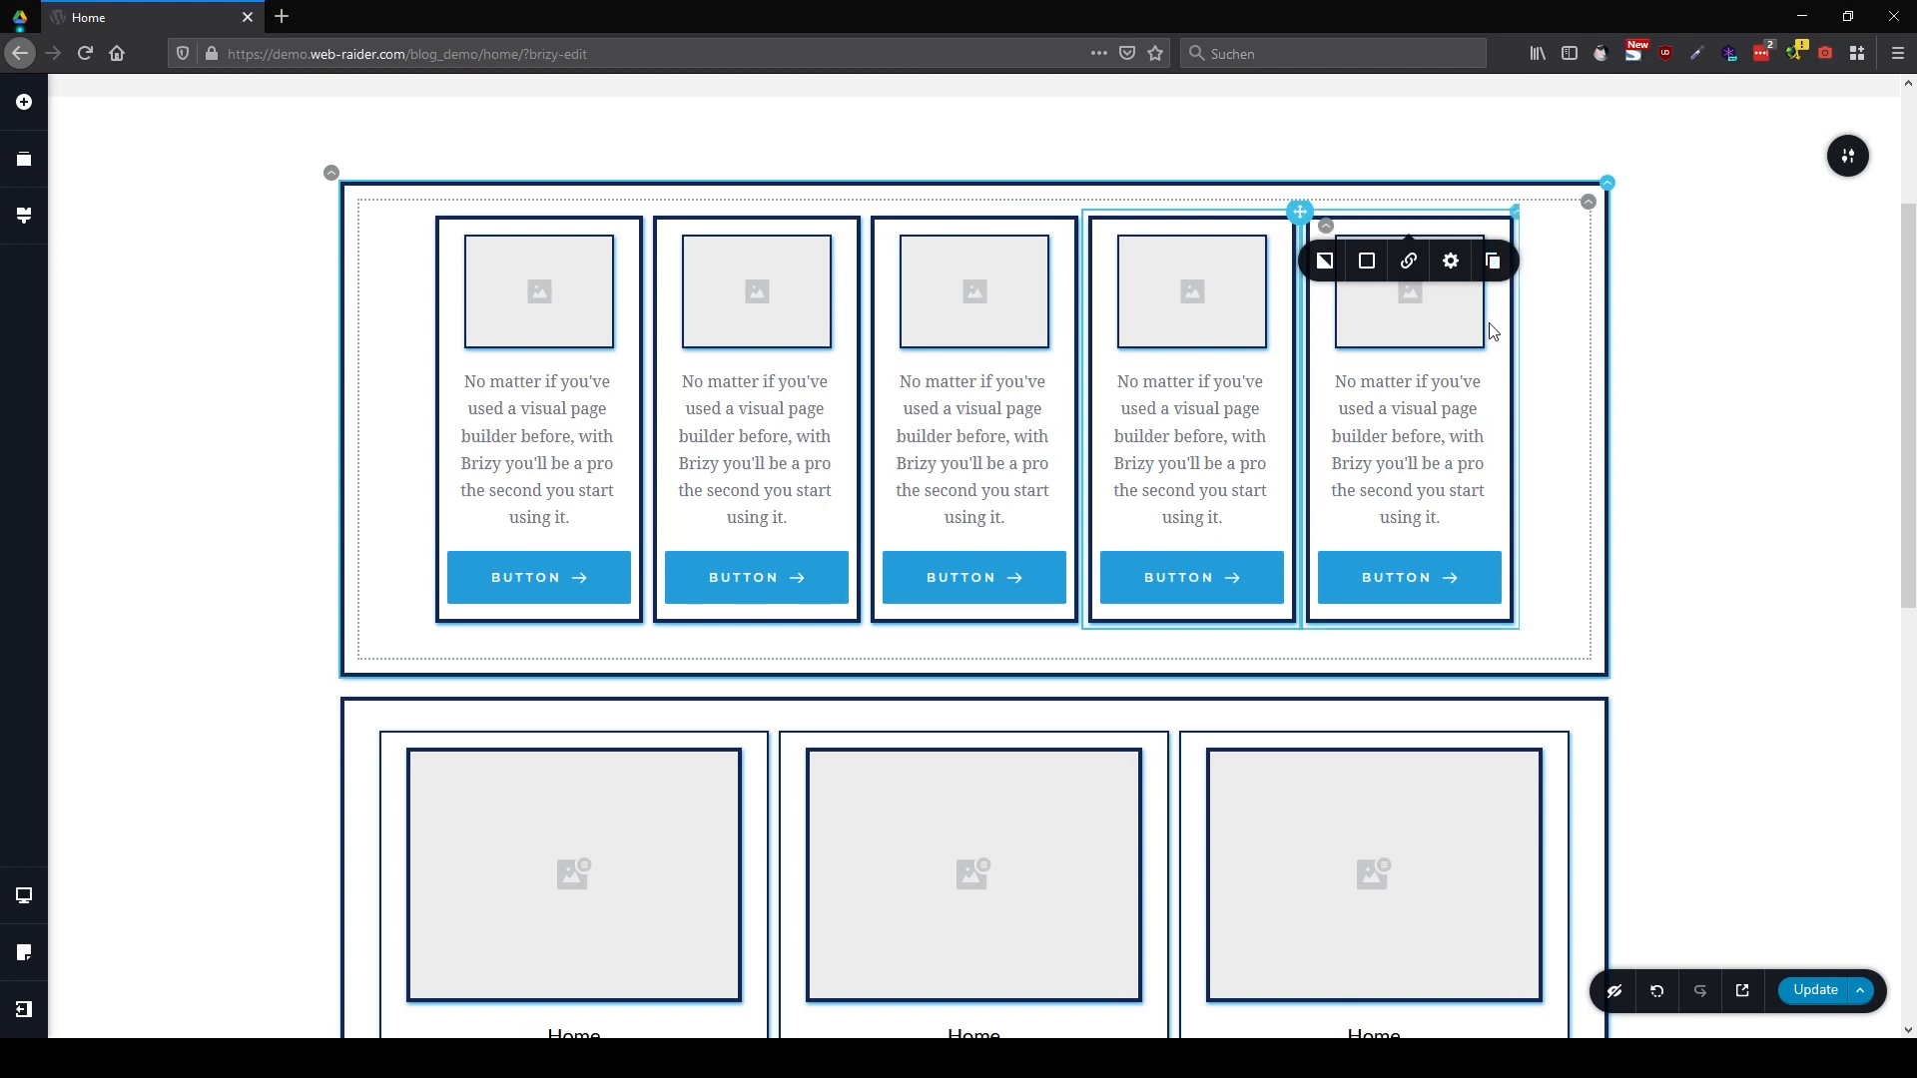
click(1494, 261)
click(1495, 263)
click(1495, 263)
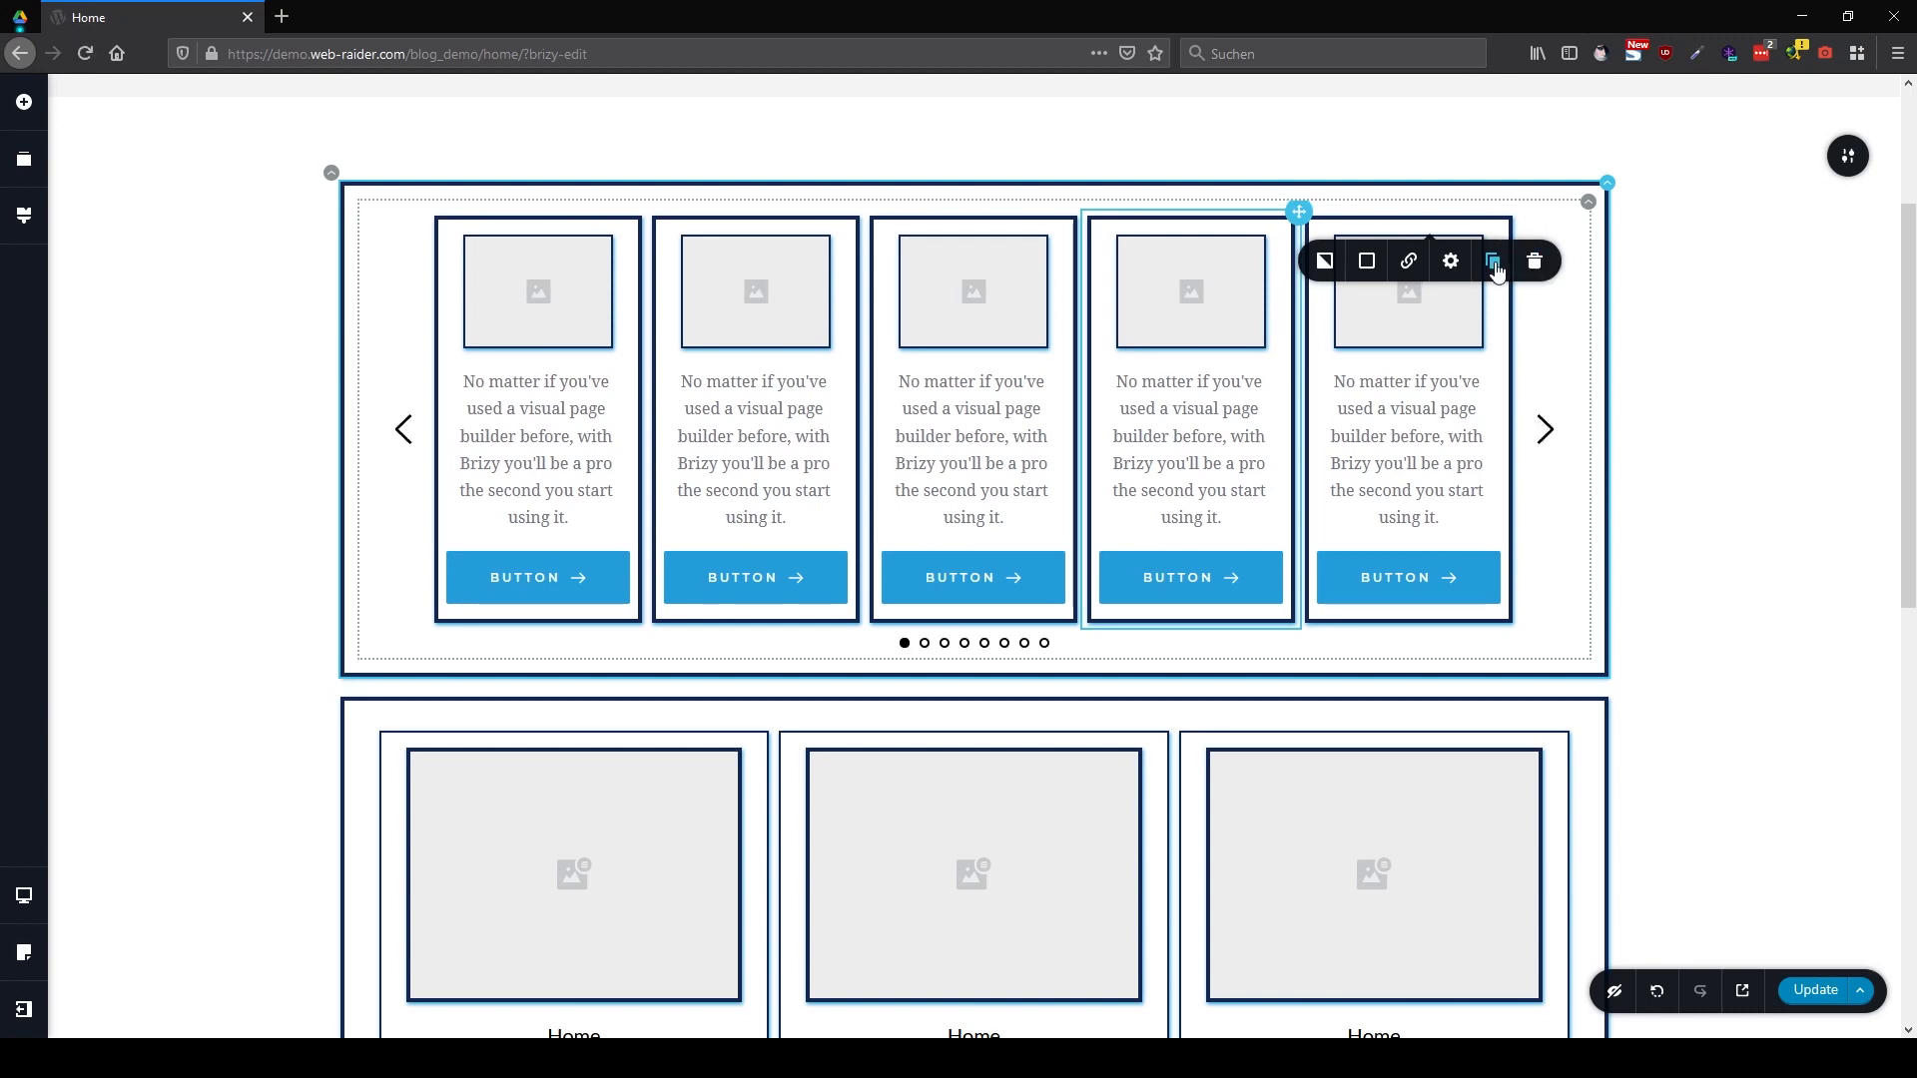
click(1495, 264)
click(1495, 264)
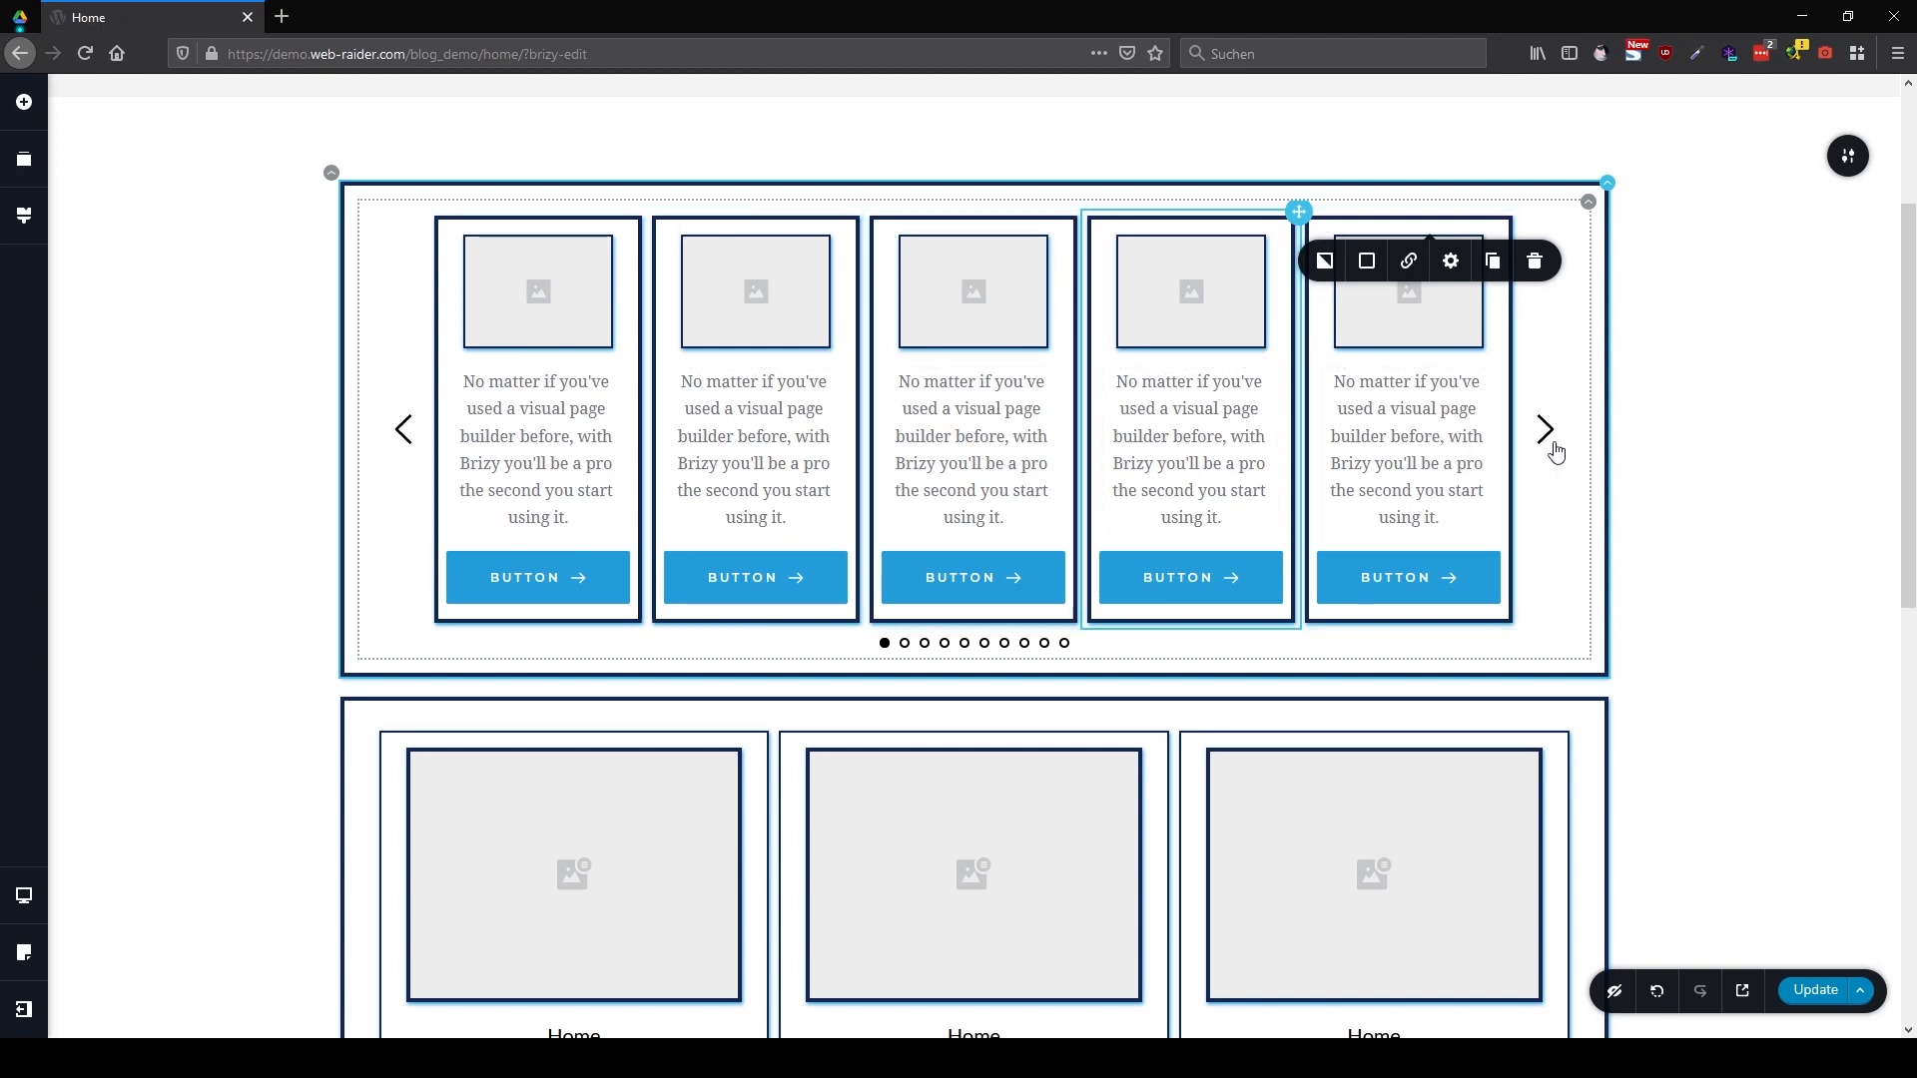
click(1591, 208)
click(1485, 255)
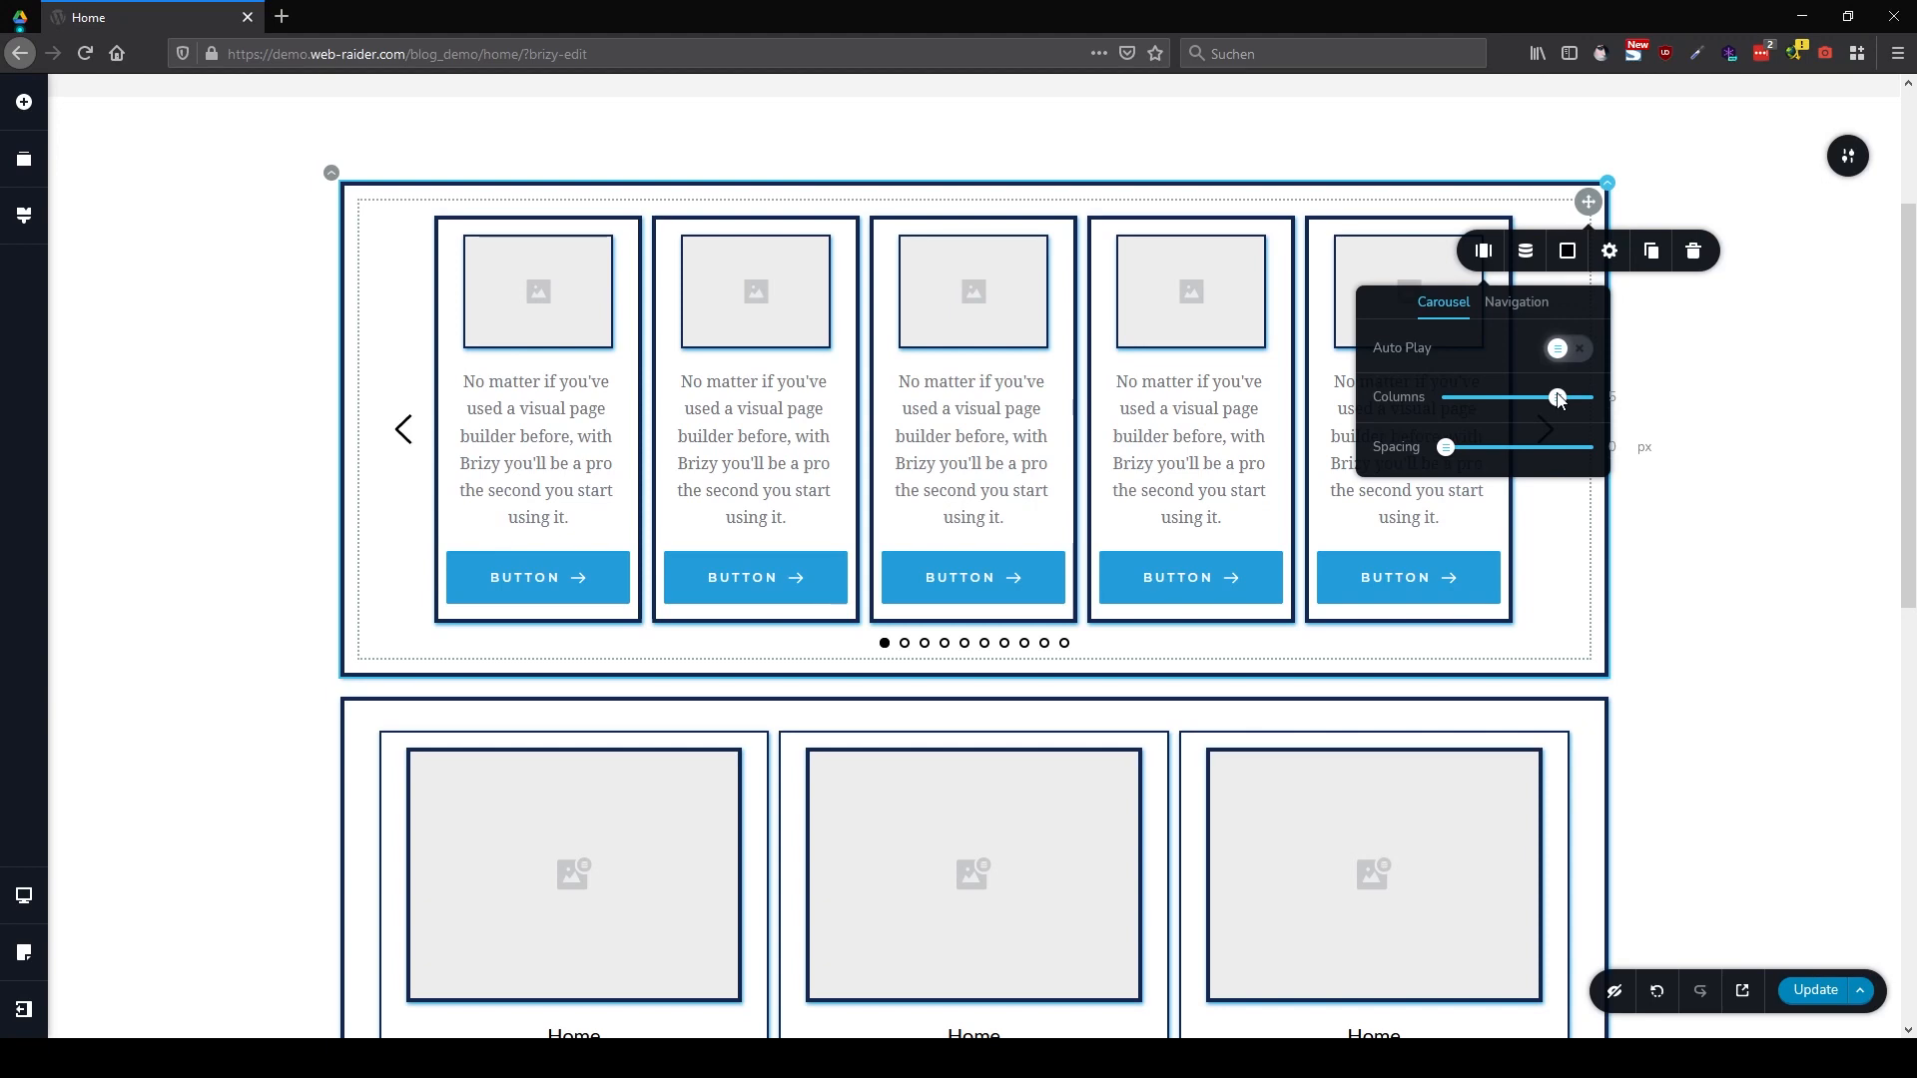
Turn off pagination for the posts grid below the carousel
scroll(1434, 471, down, 4)
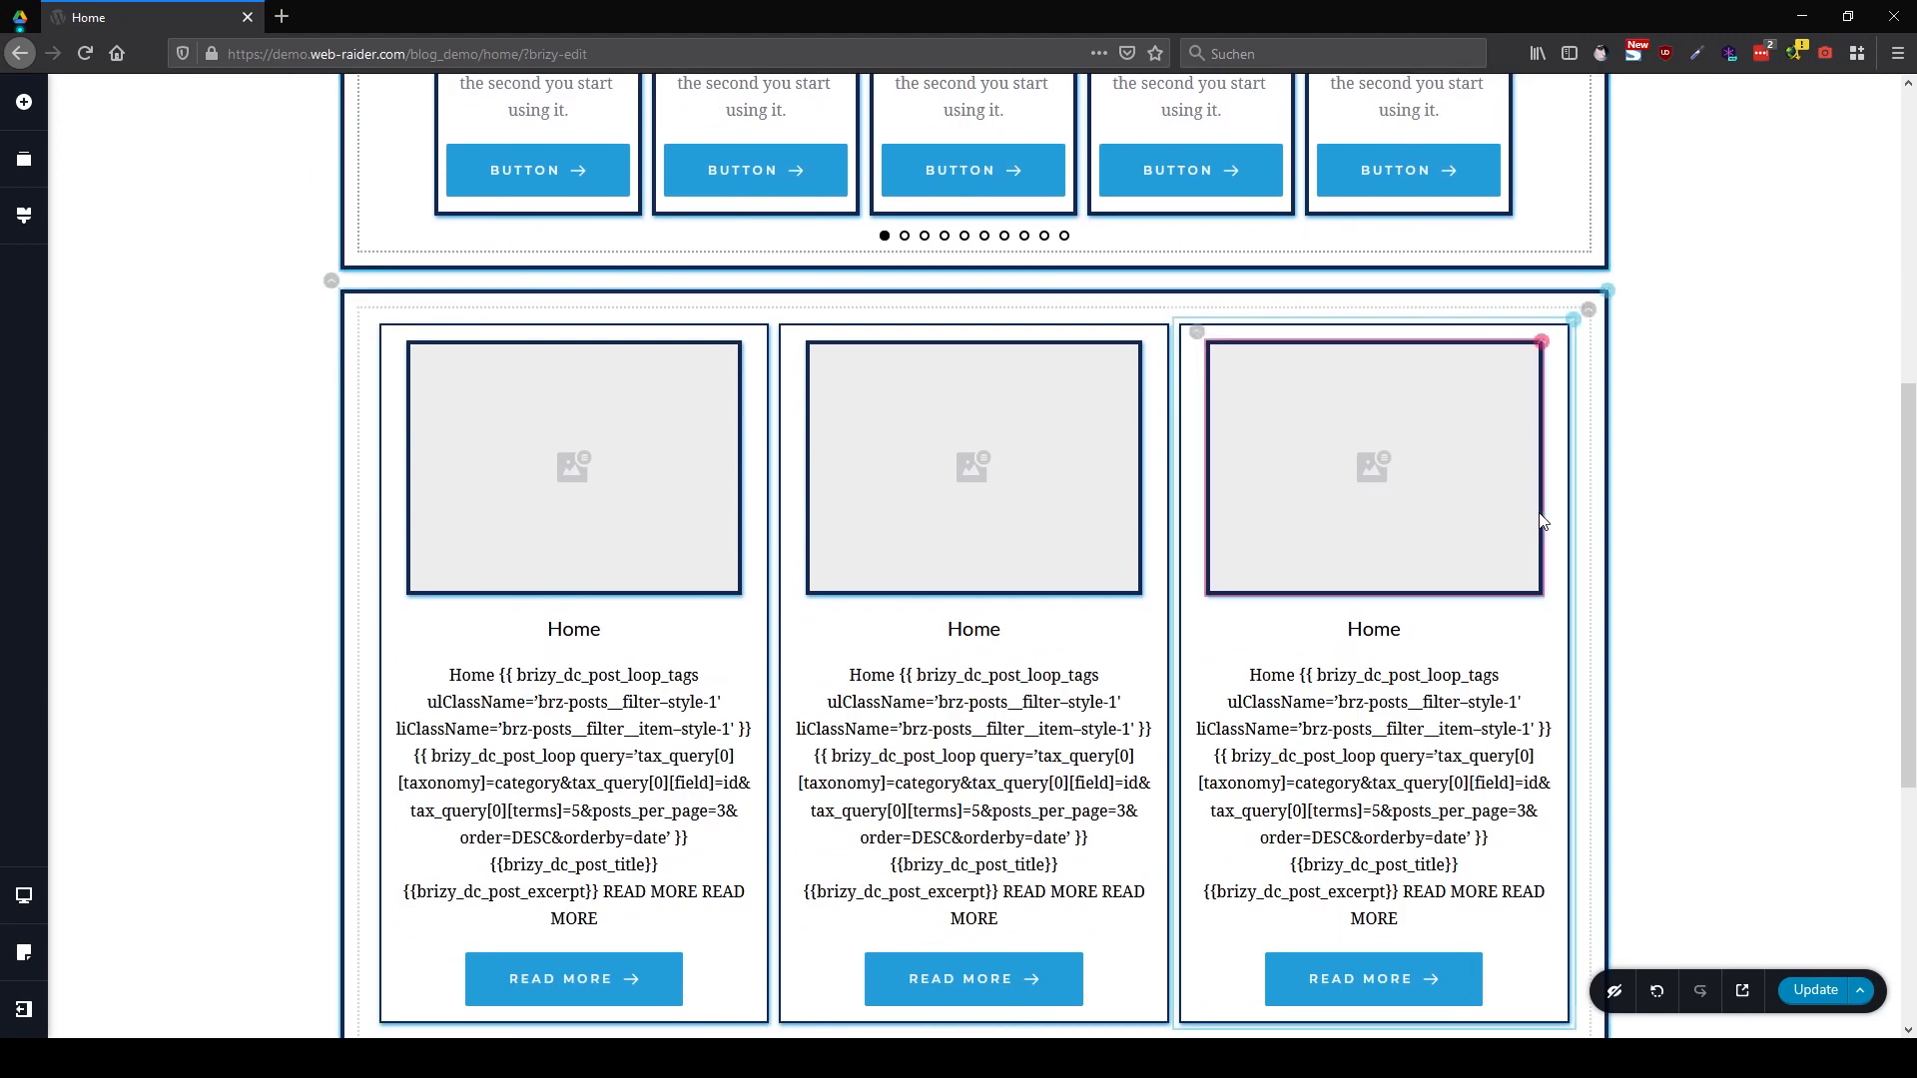
click(1589, 309)
click(1524, 365)
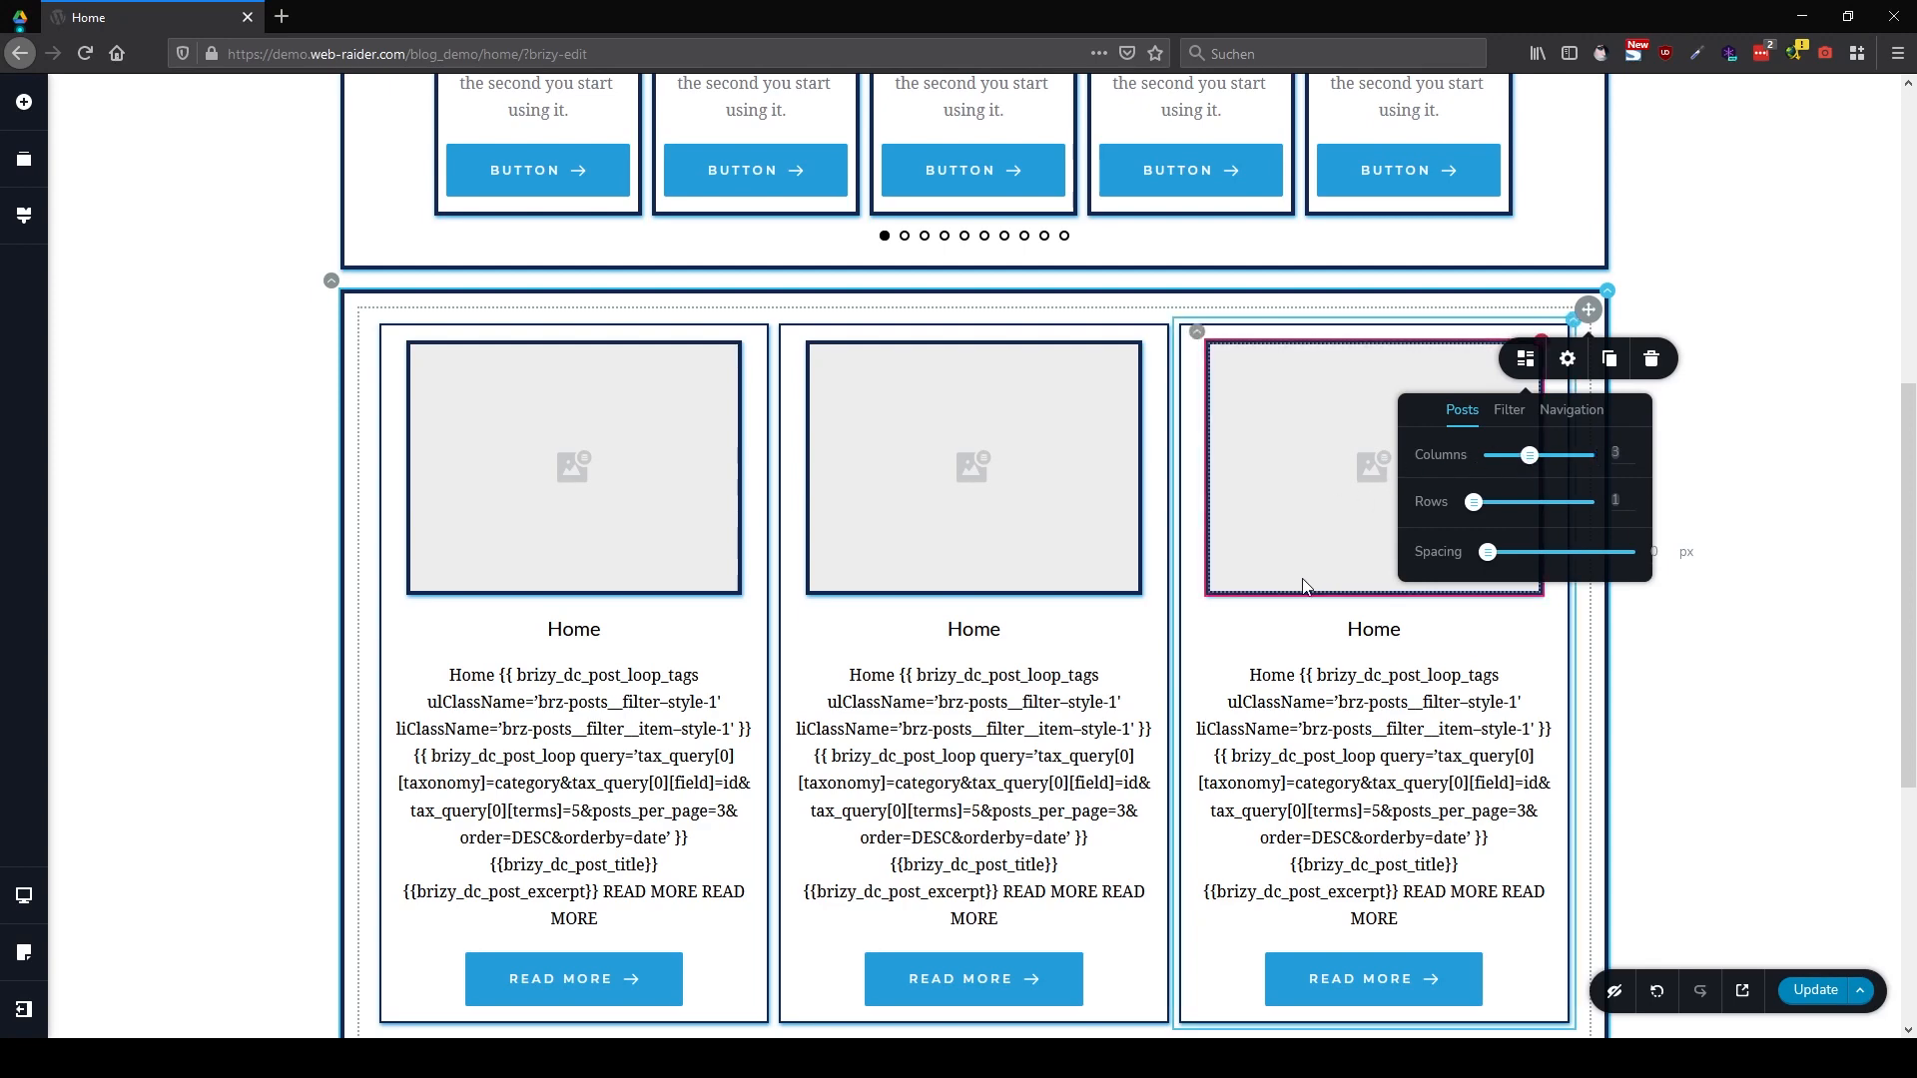
scroll(1302, 585, down, 3)
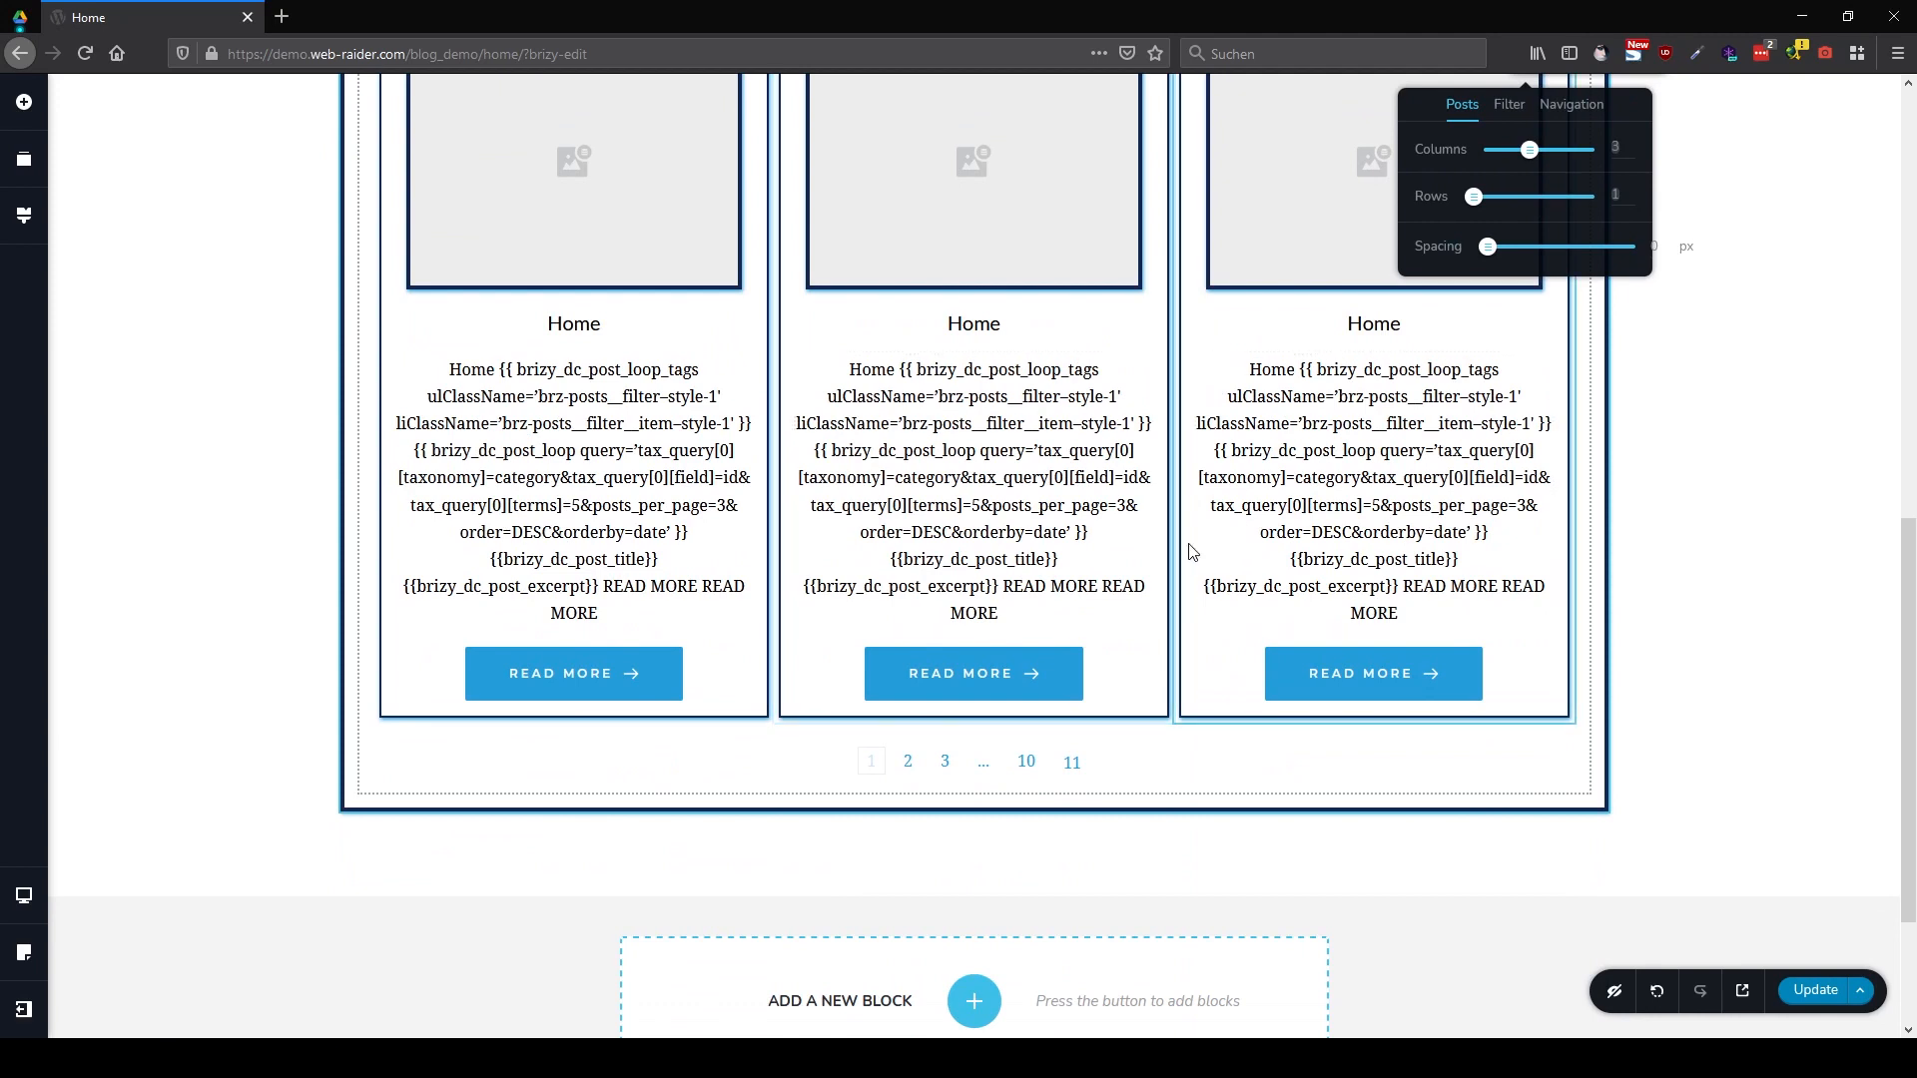
click(1571, 104)
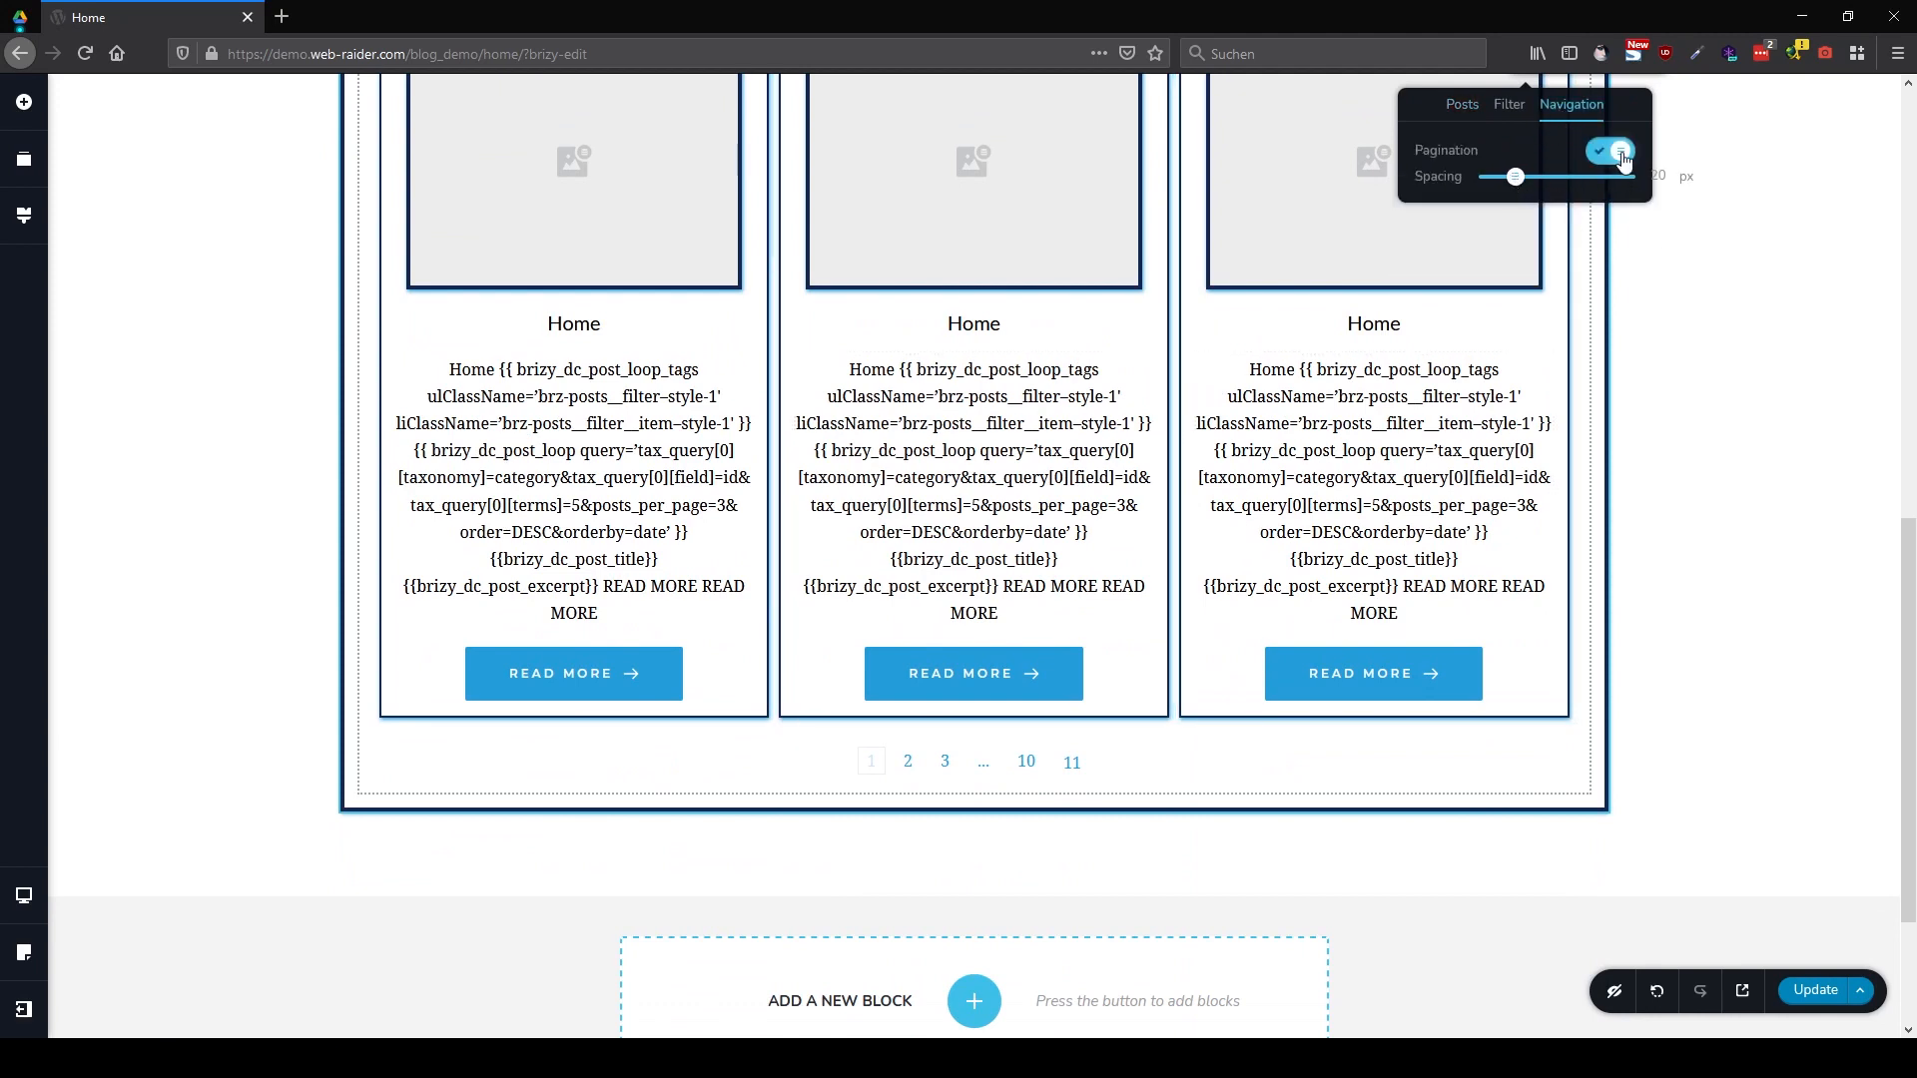
click(1619, 151)
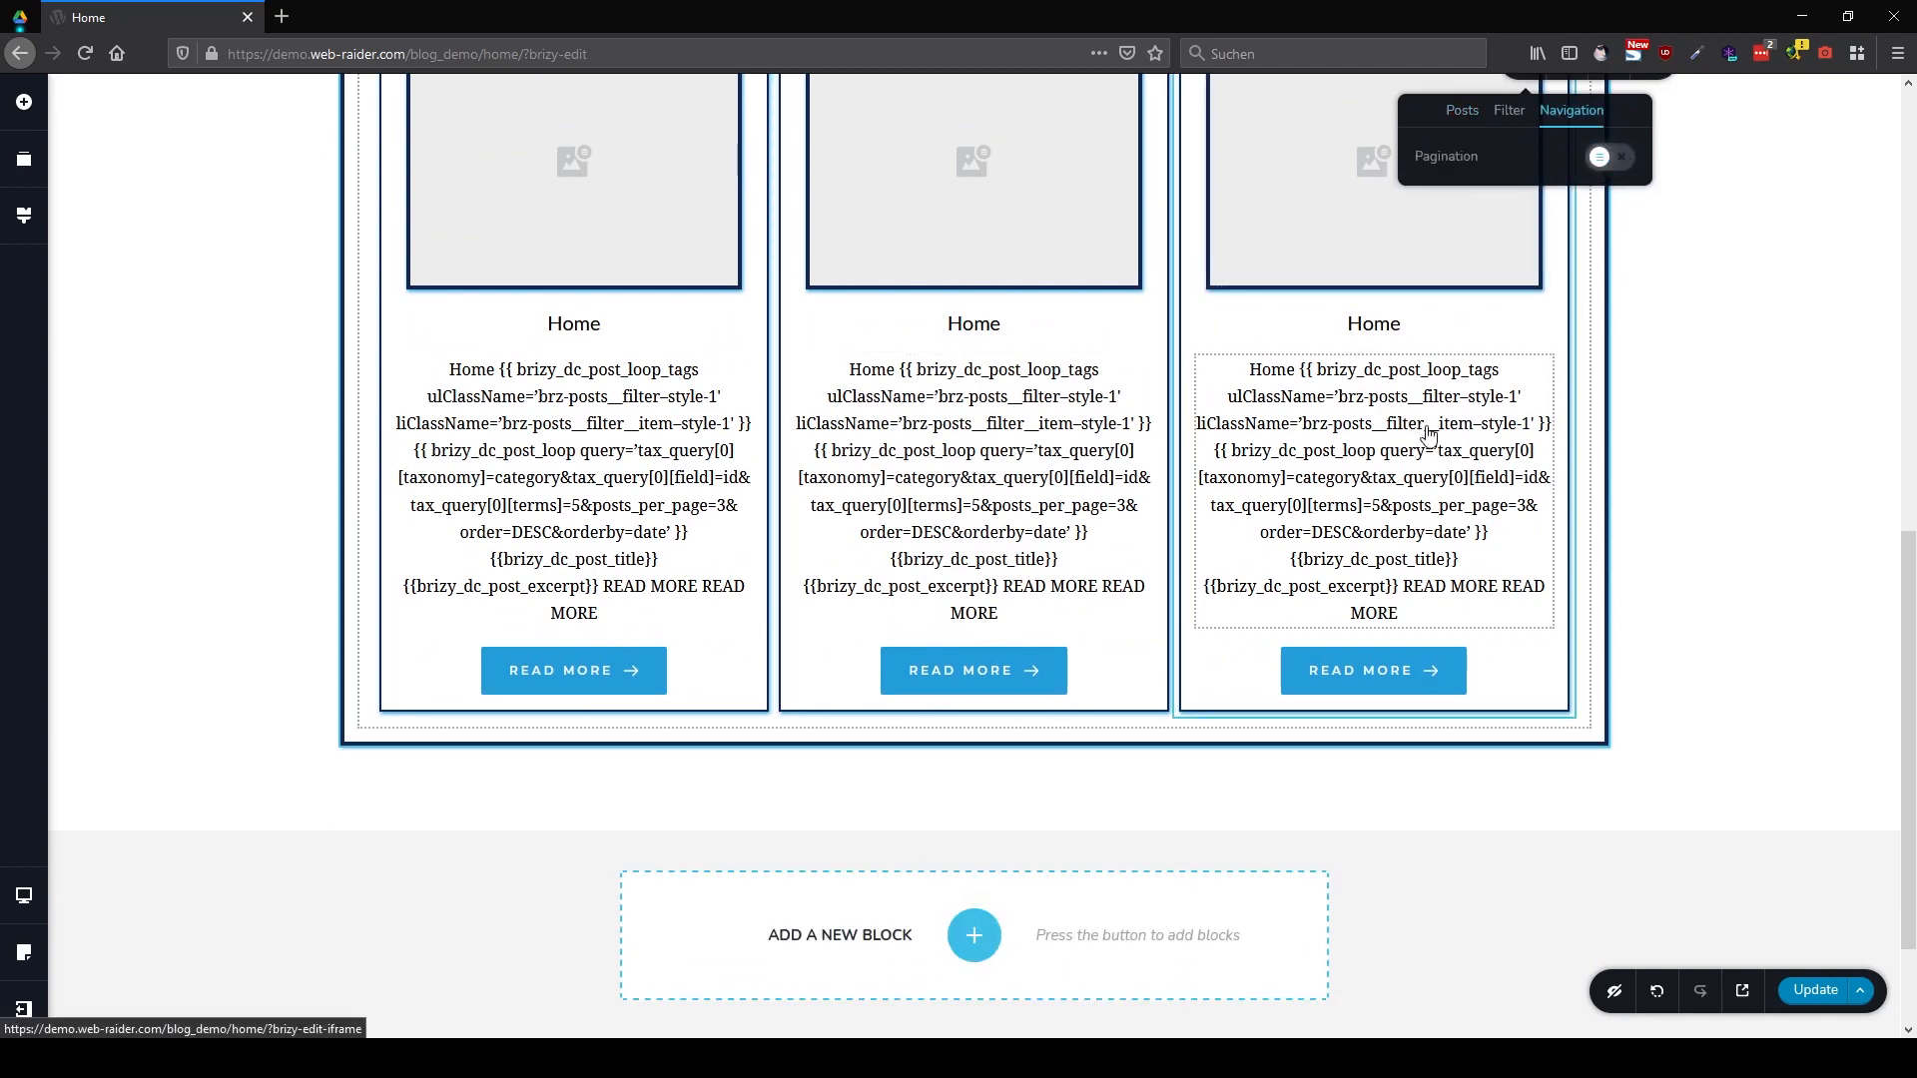
Set the carousel's navigation arrows to Round and its dots to Diamond
scroll(1430, 432, up, 3)
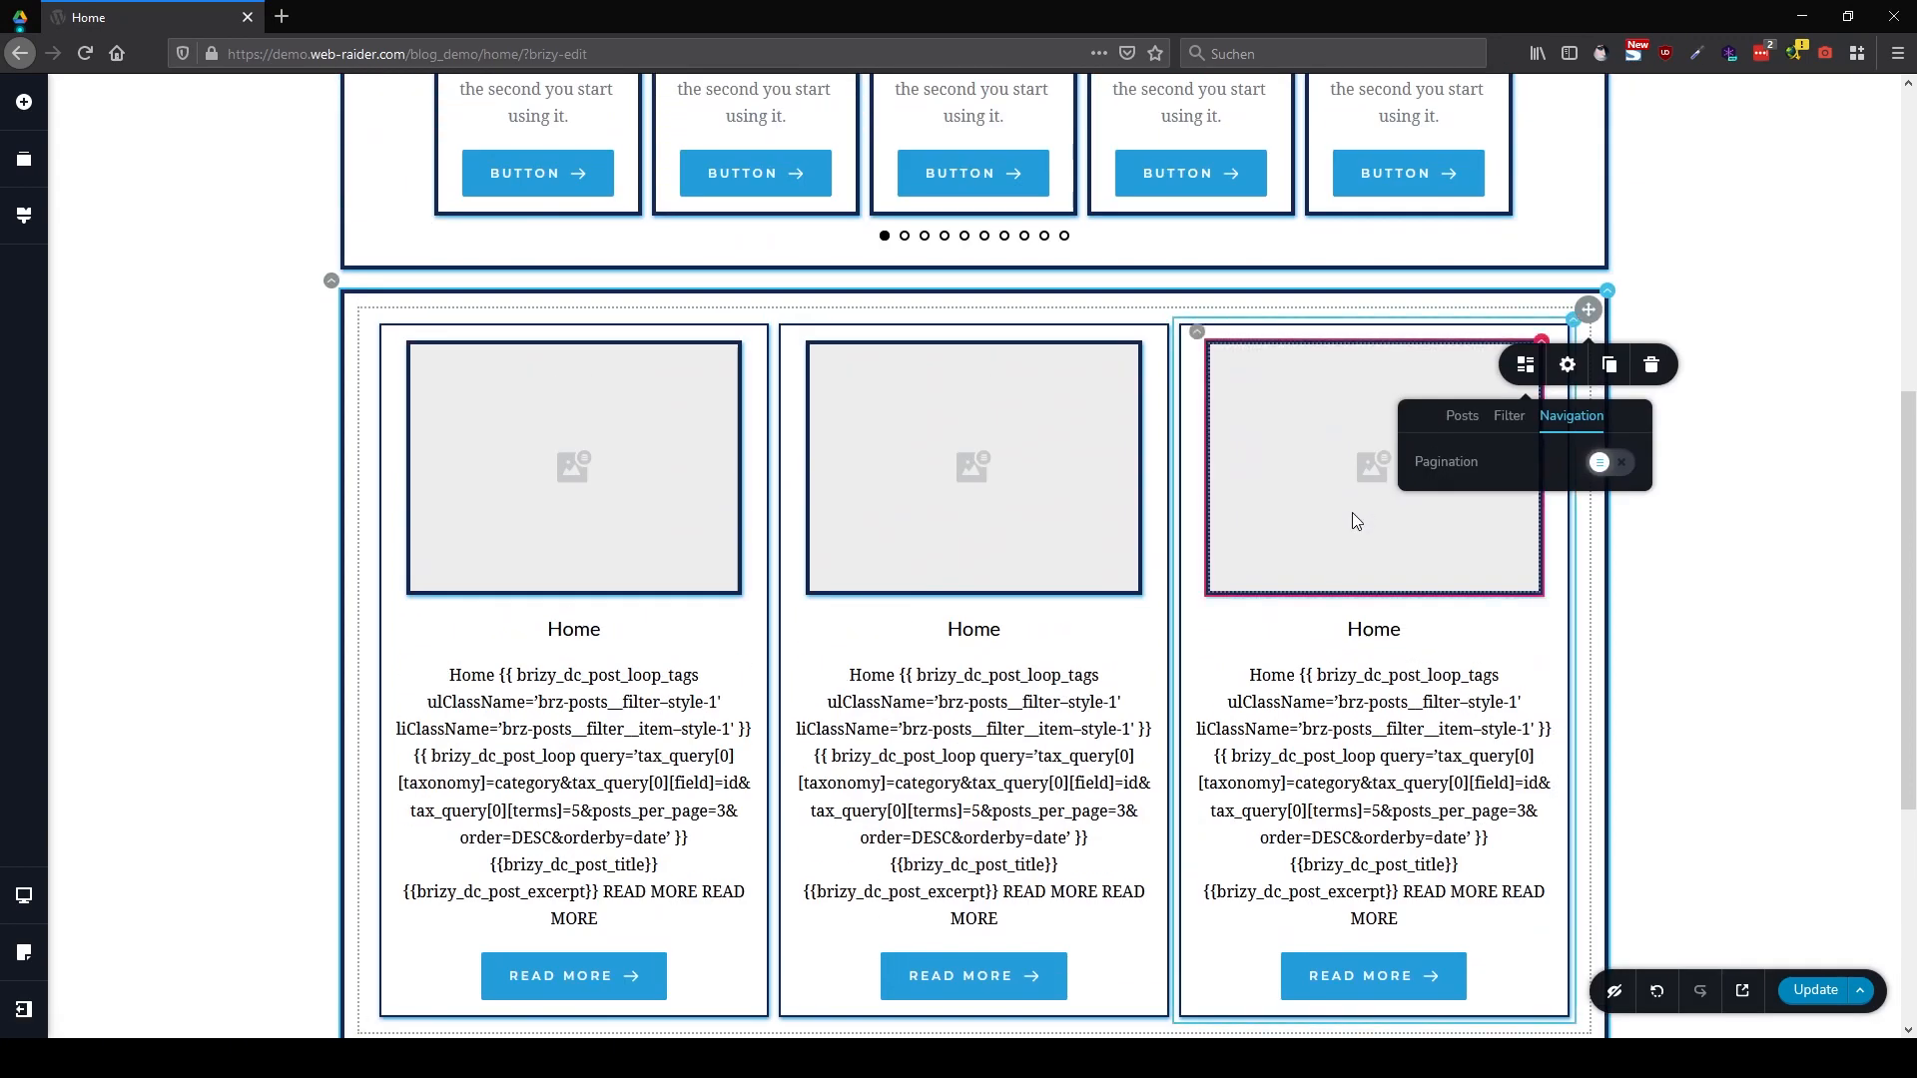
scroll(1354, 513, up, 4)
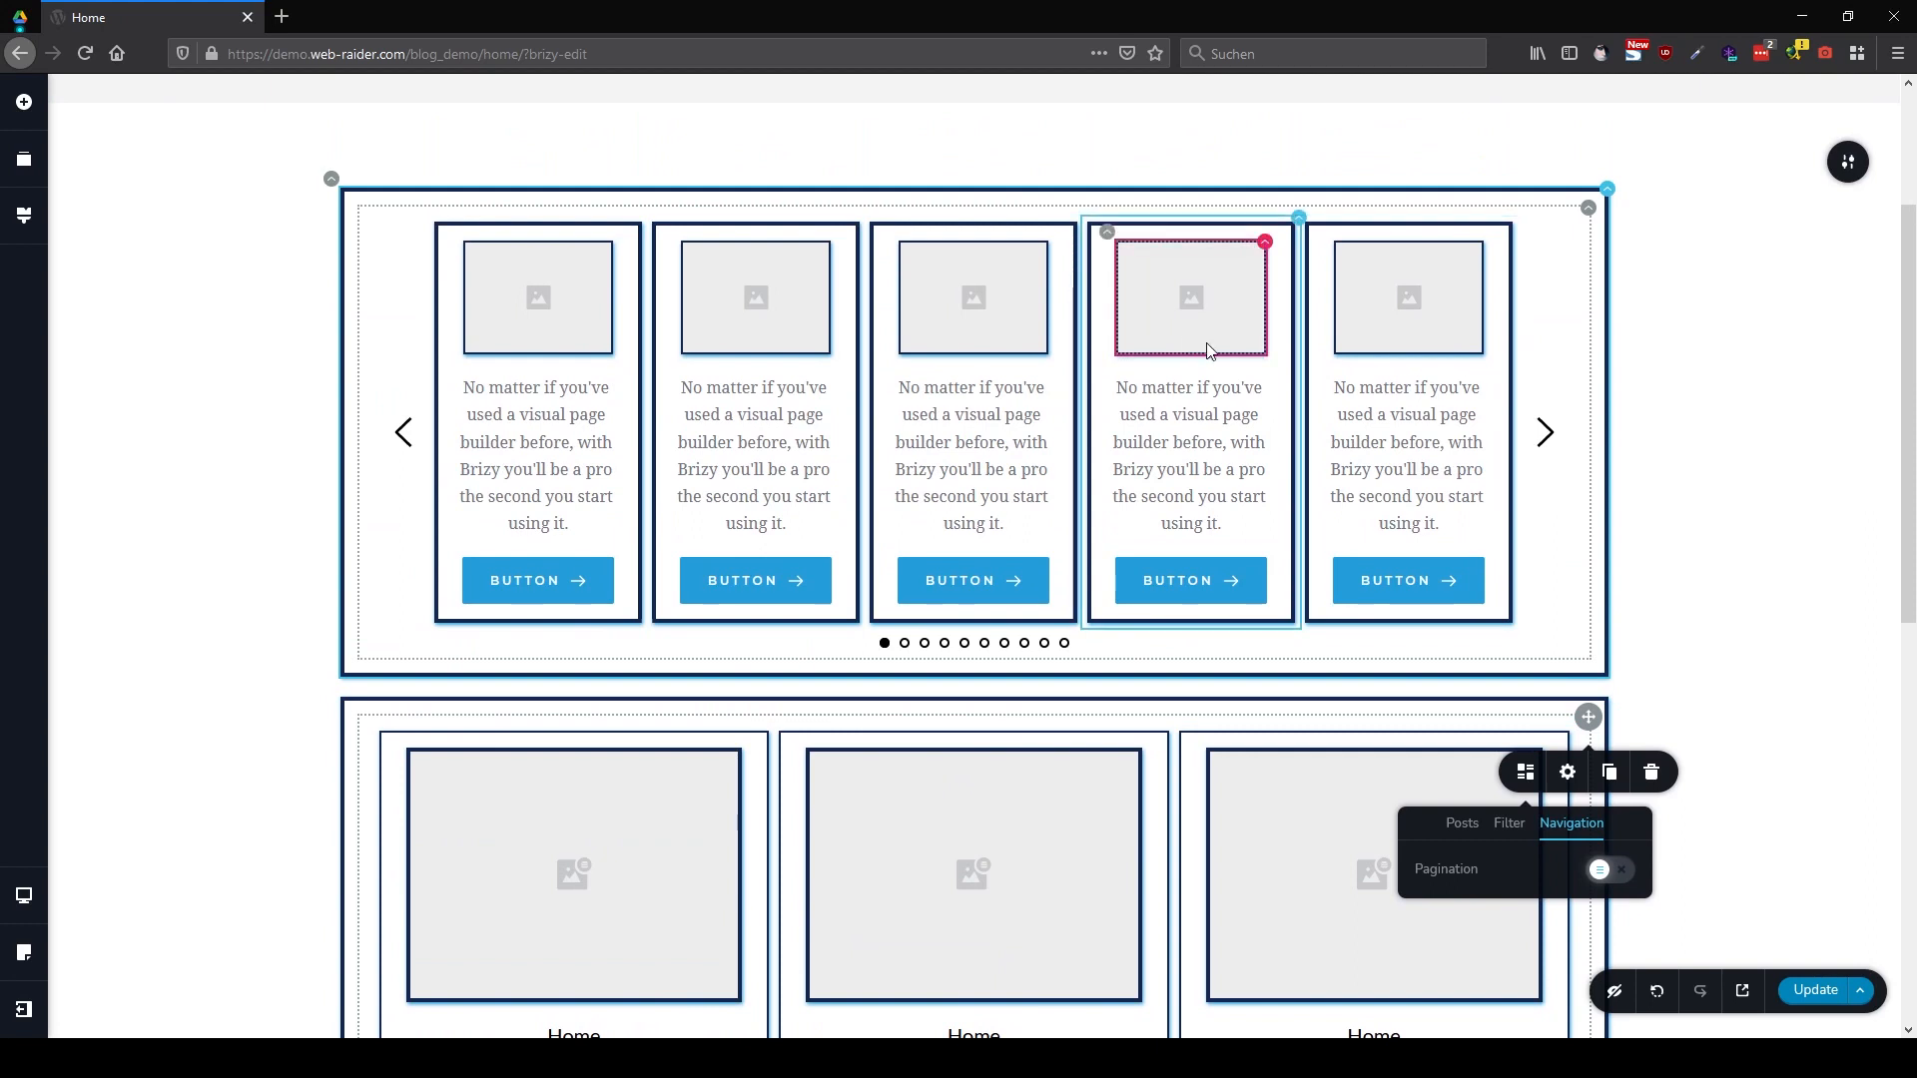
click(1515, 227)
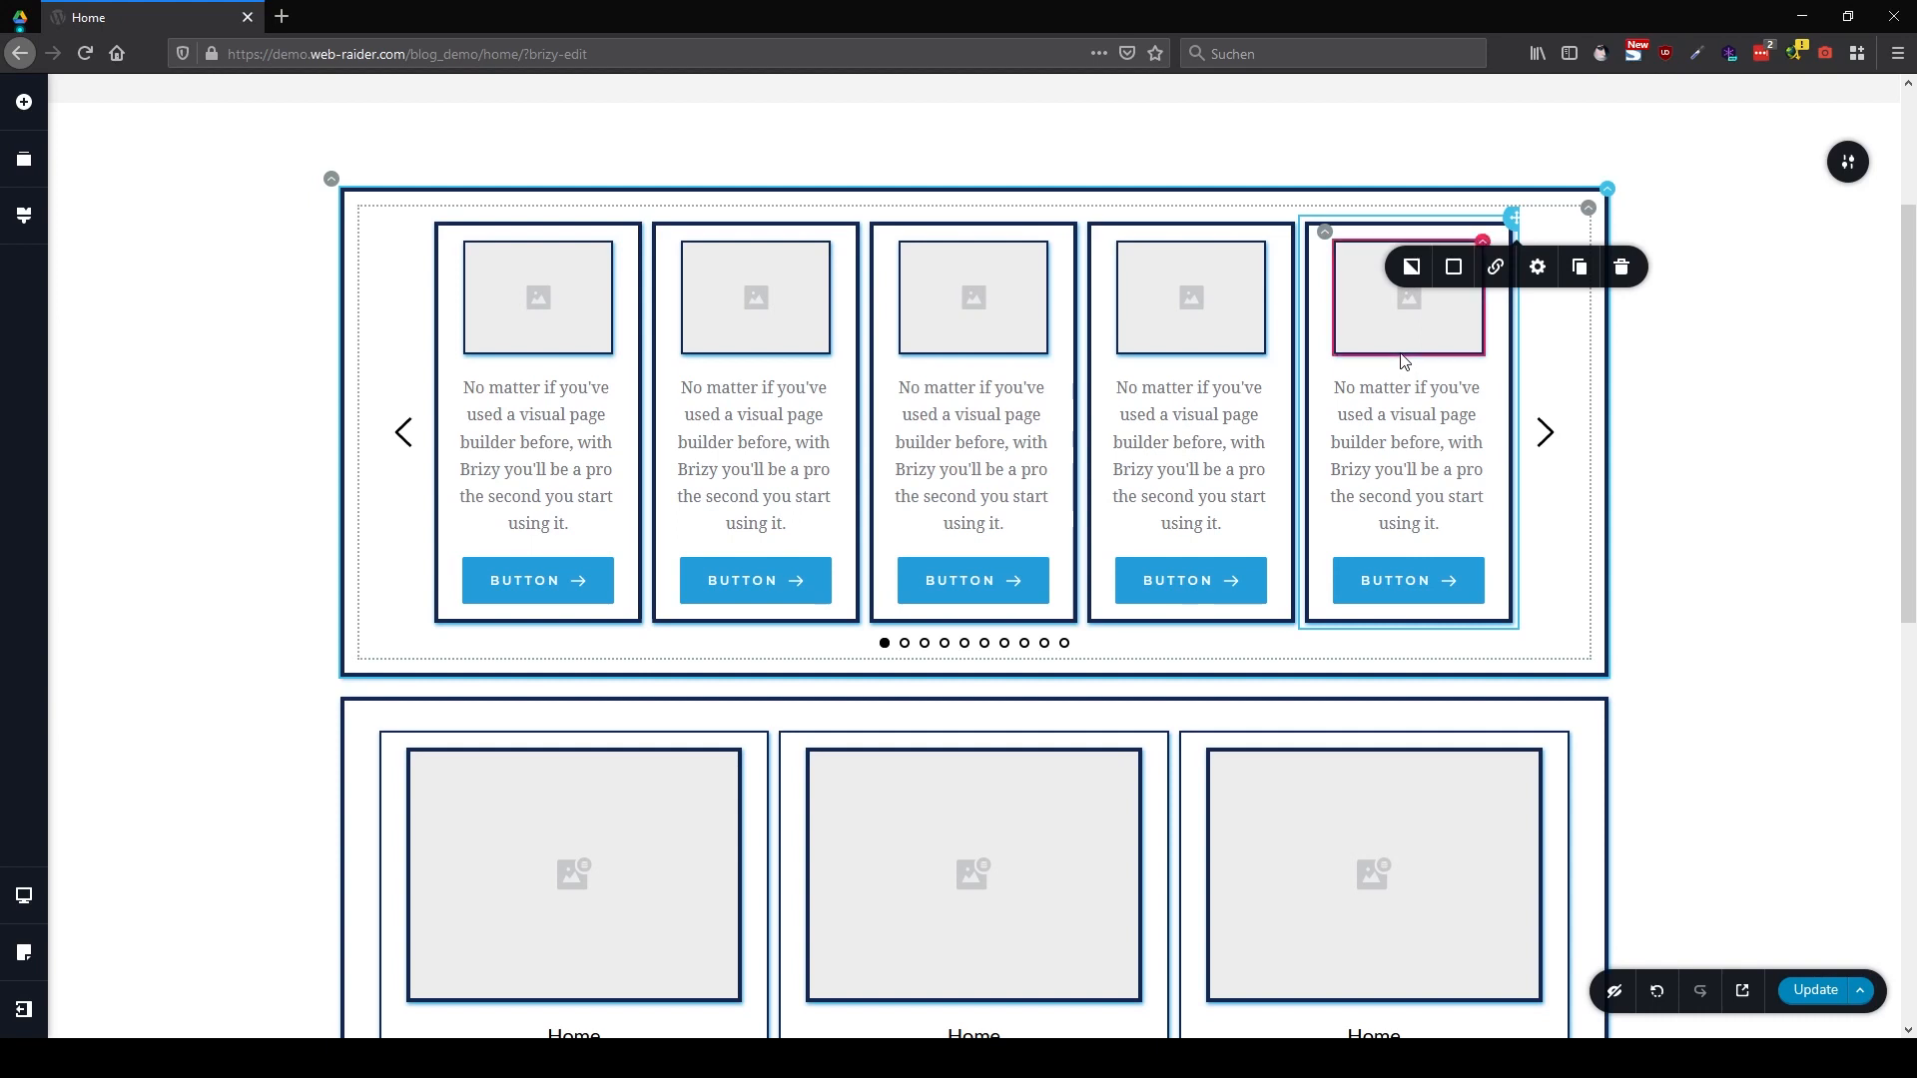
click(1587, 212)
click(1484, 257)
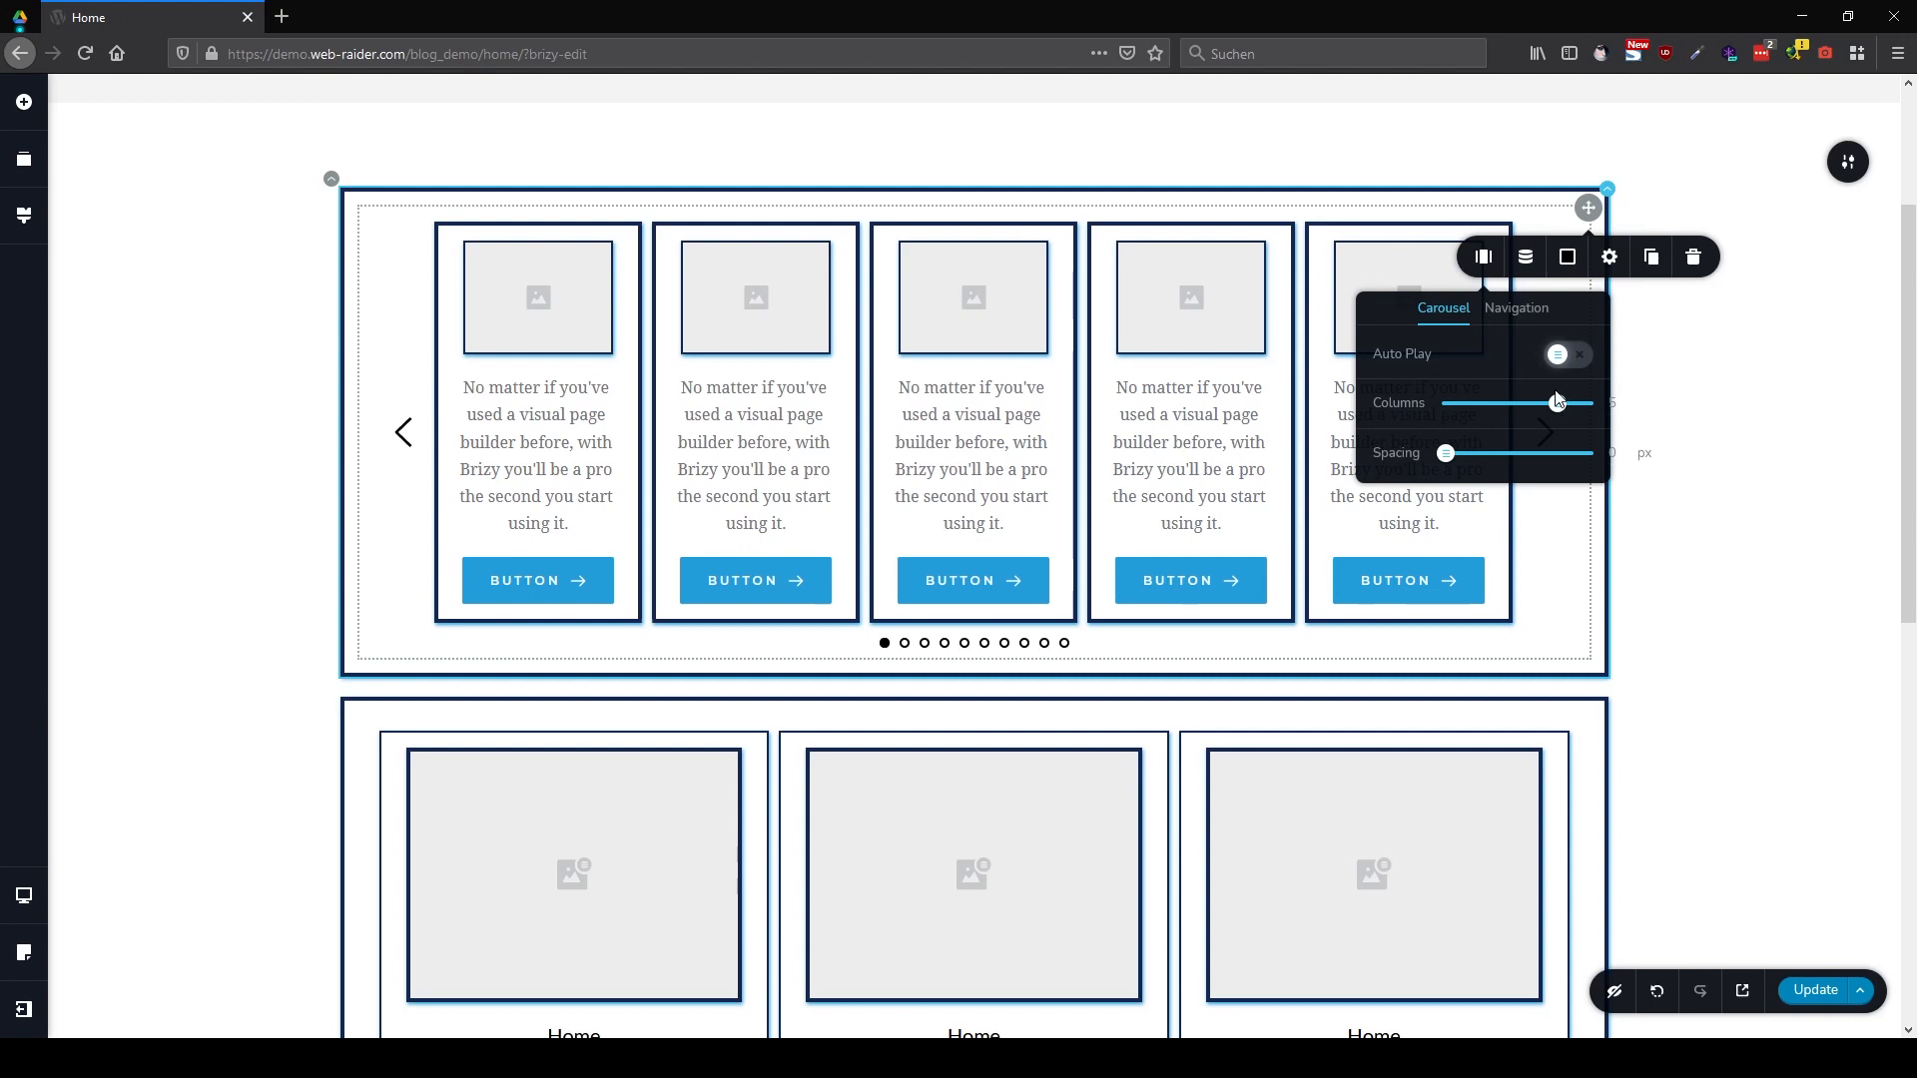
click(1514, 311)
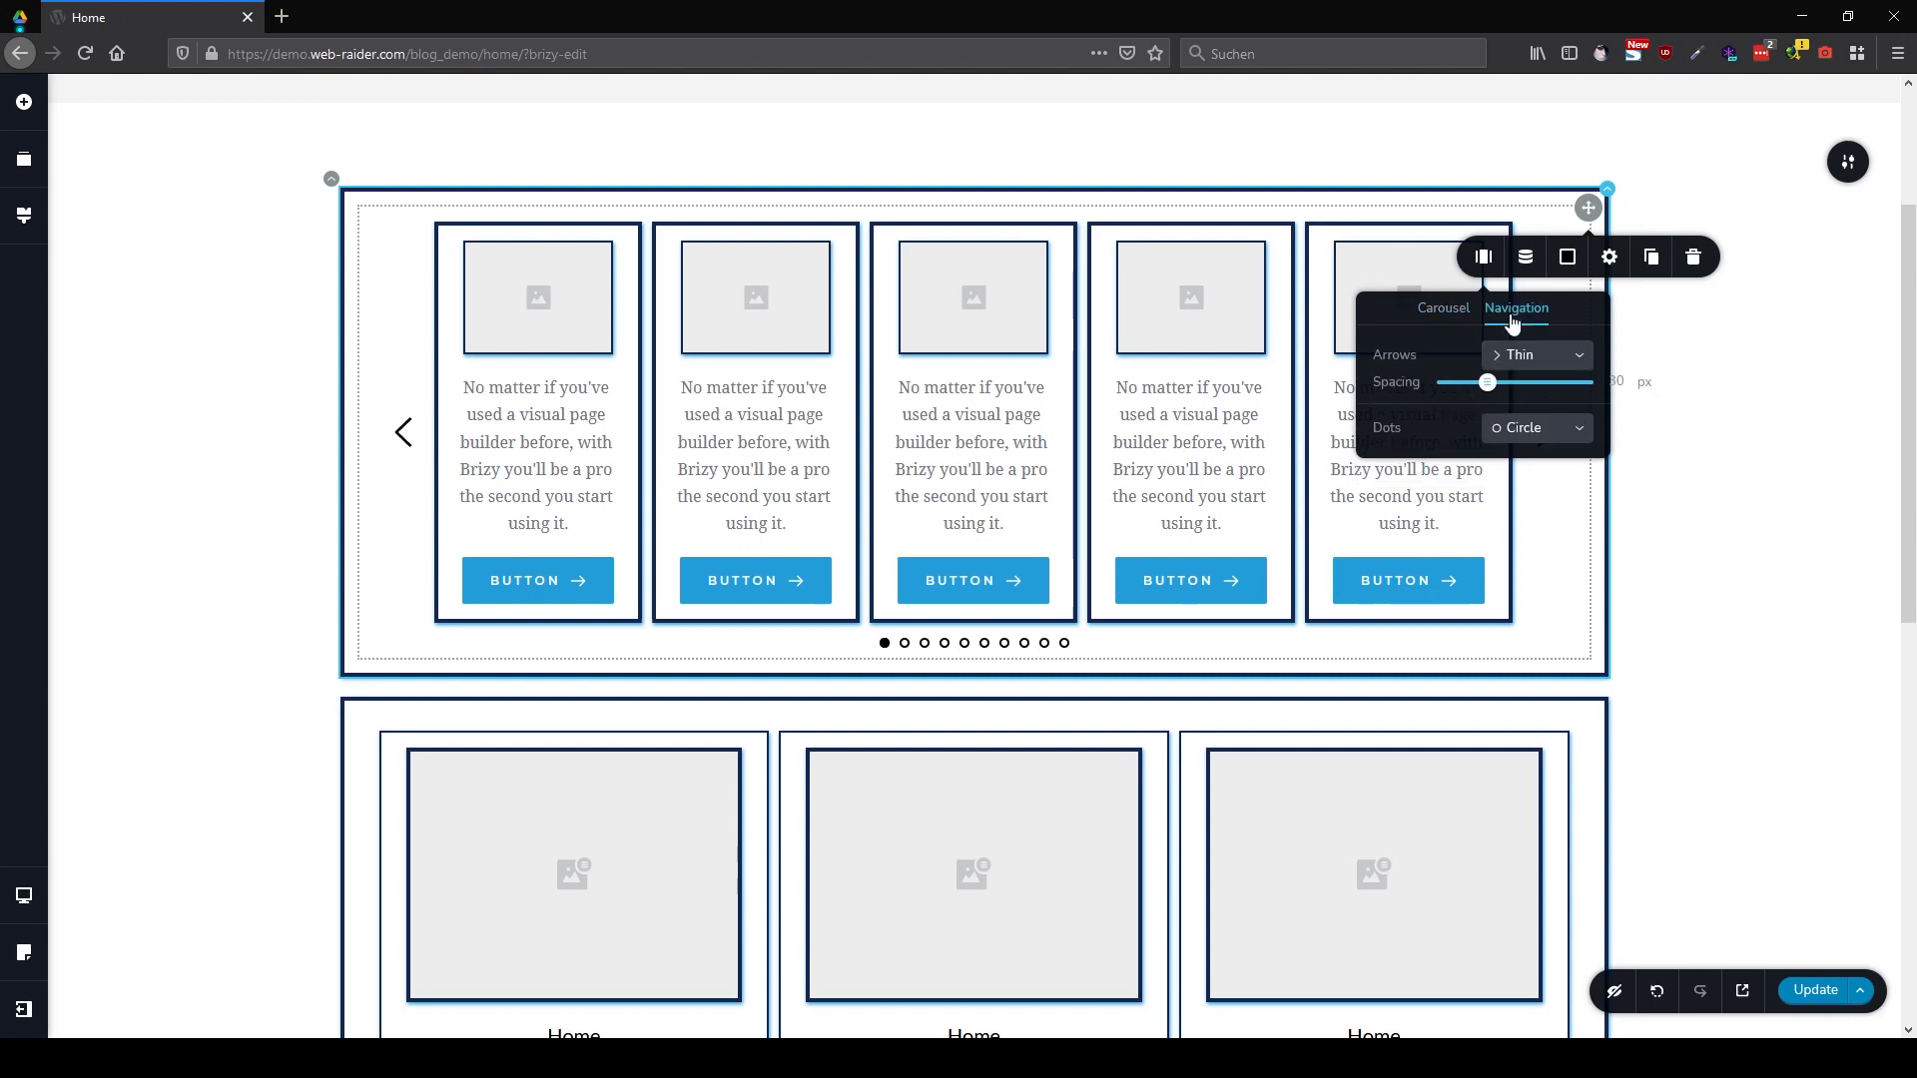
click(1541, 357)
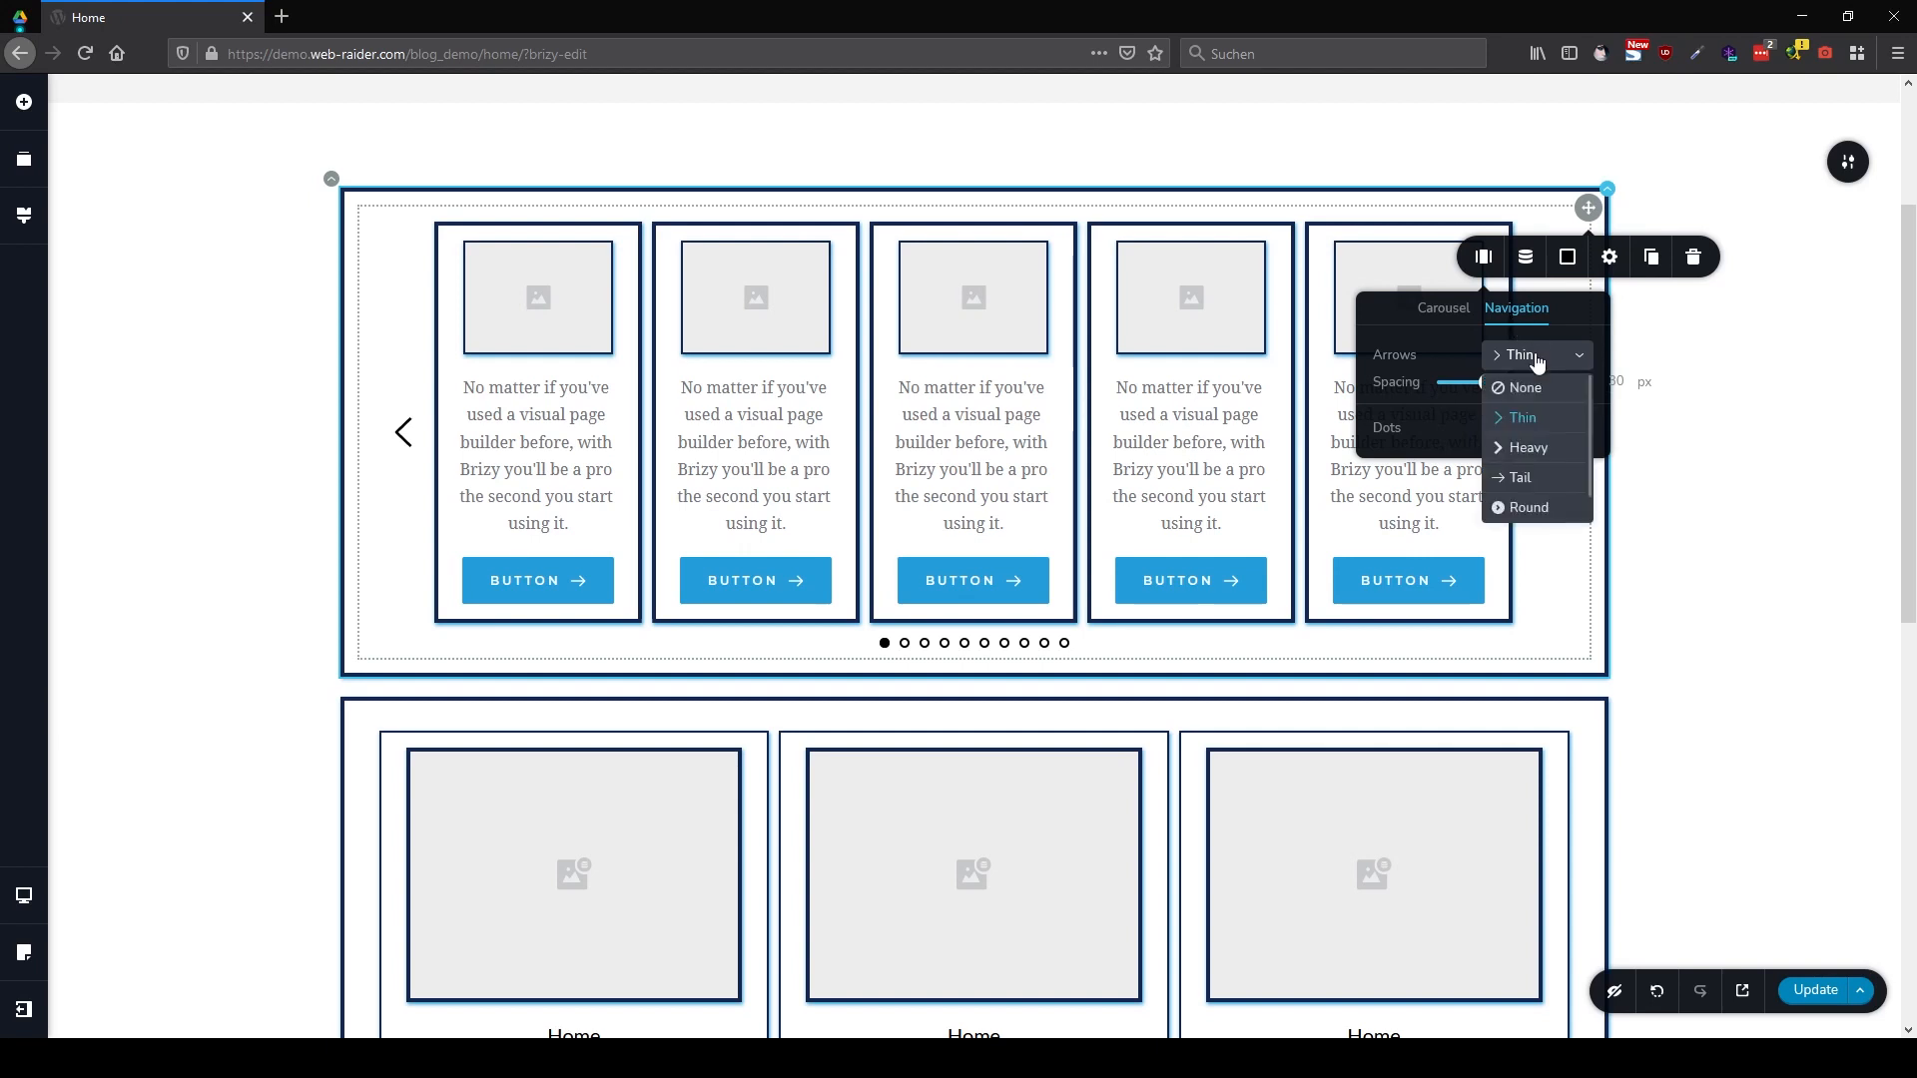
click(1528, 508)
click(1508, 429)
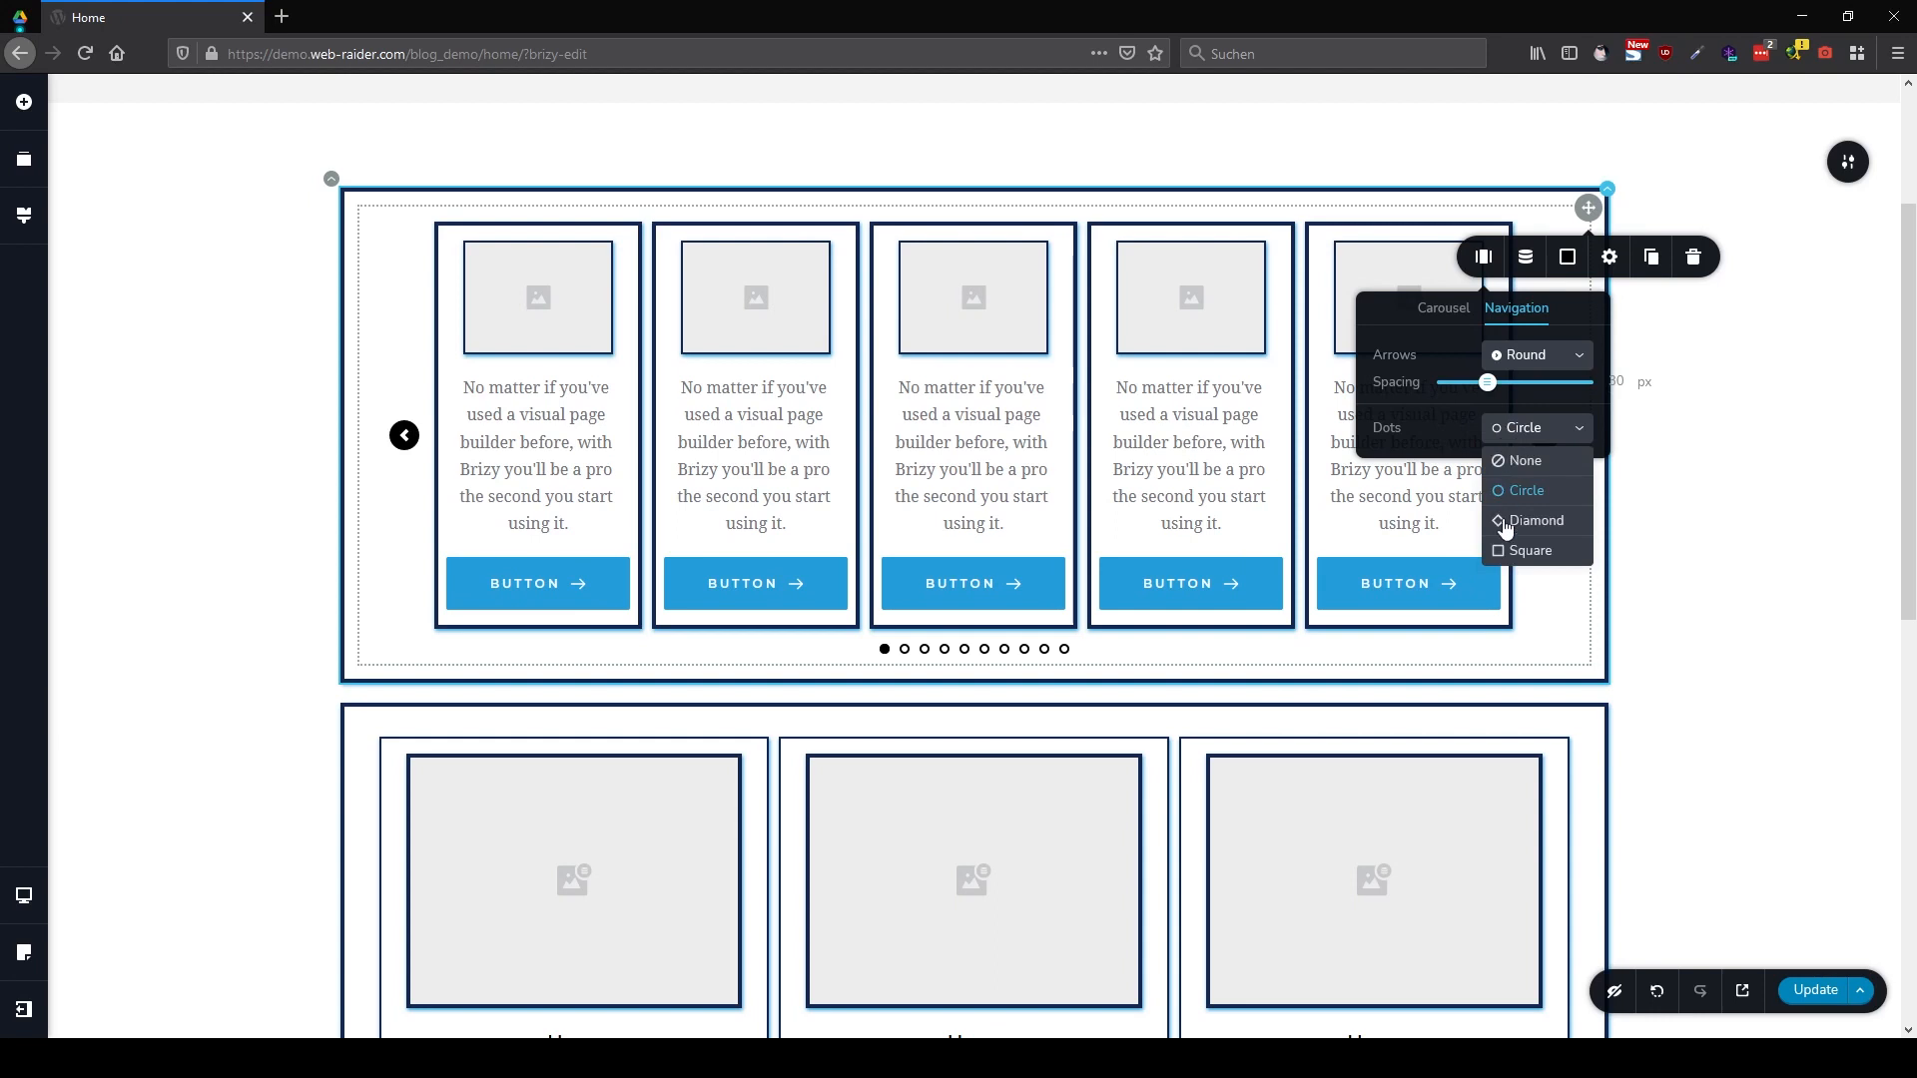
click(1514, 524)
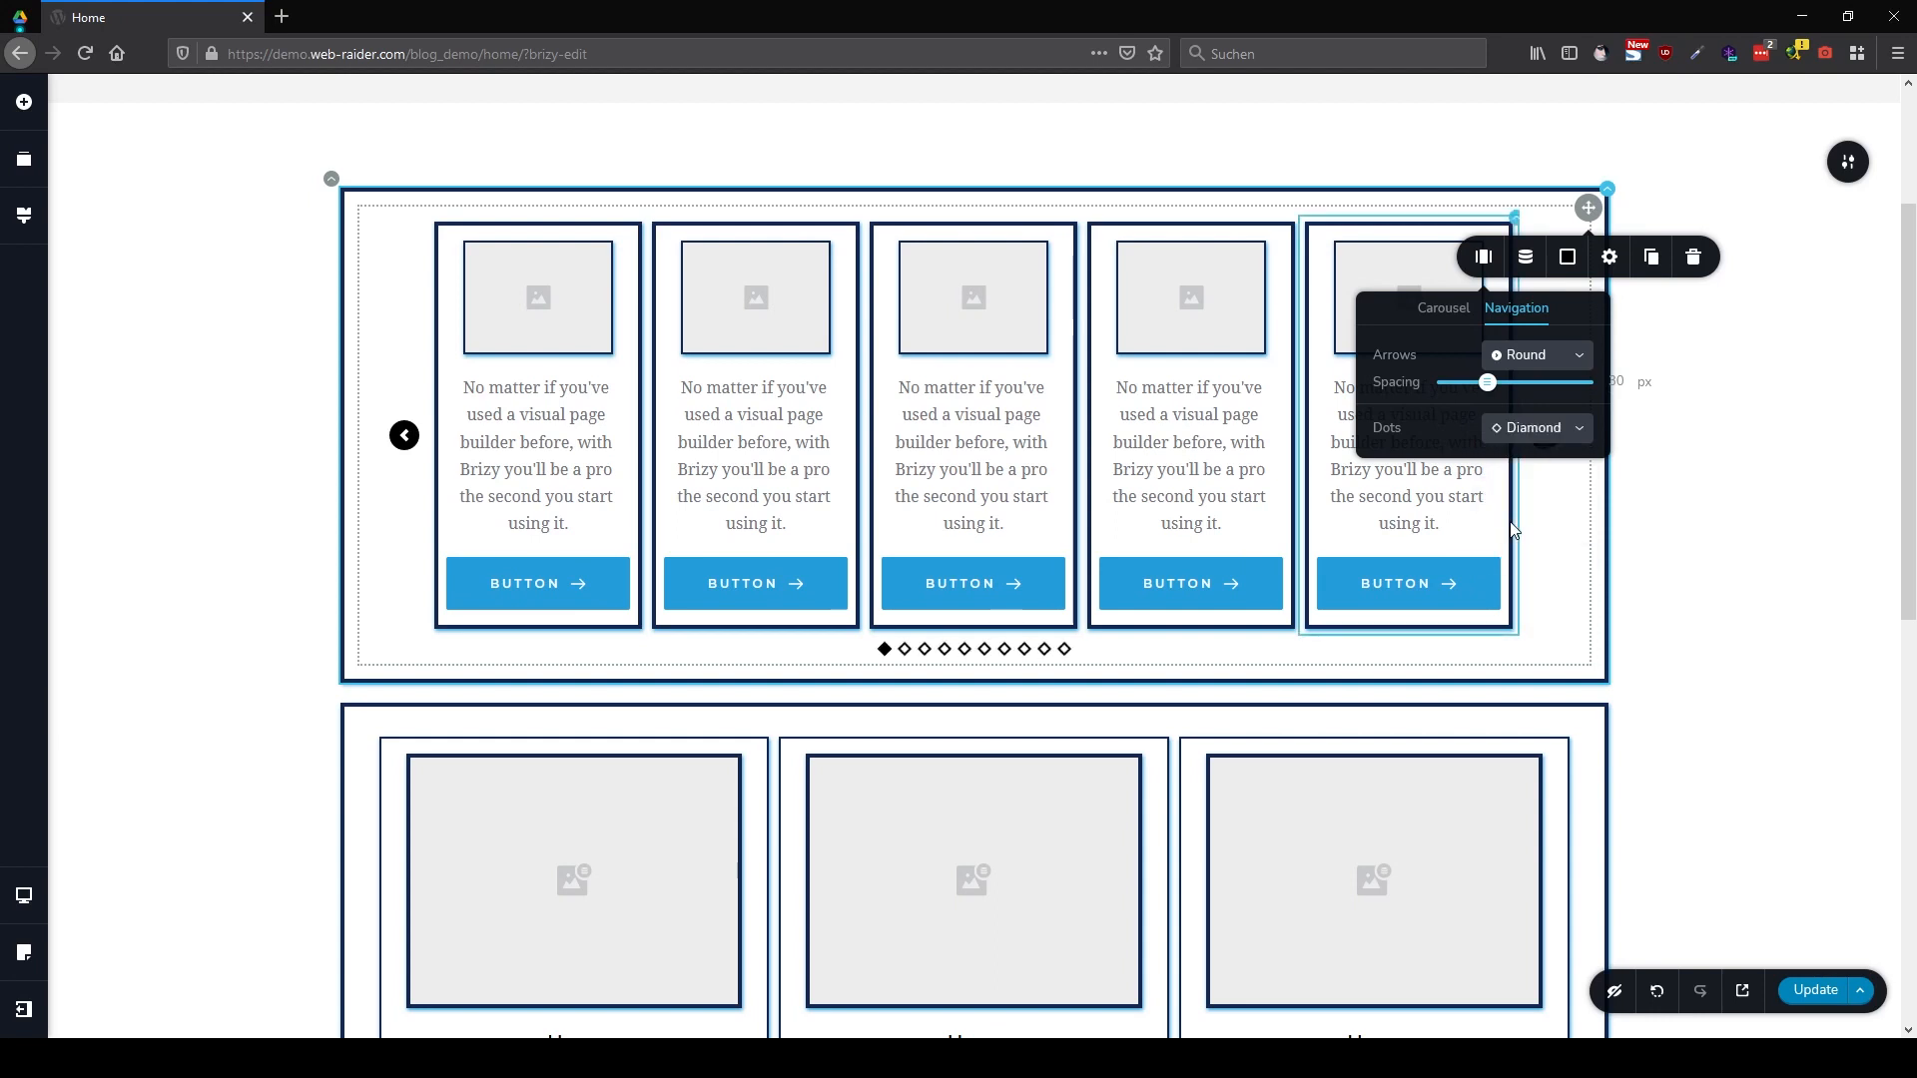
Review the carousel's dynamic content source settings and update the page
click(1526, 260)
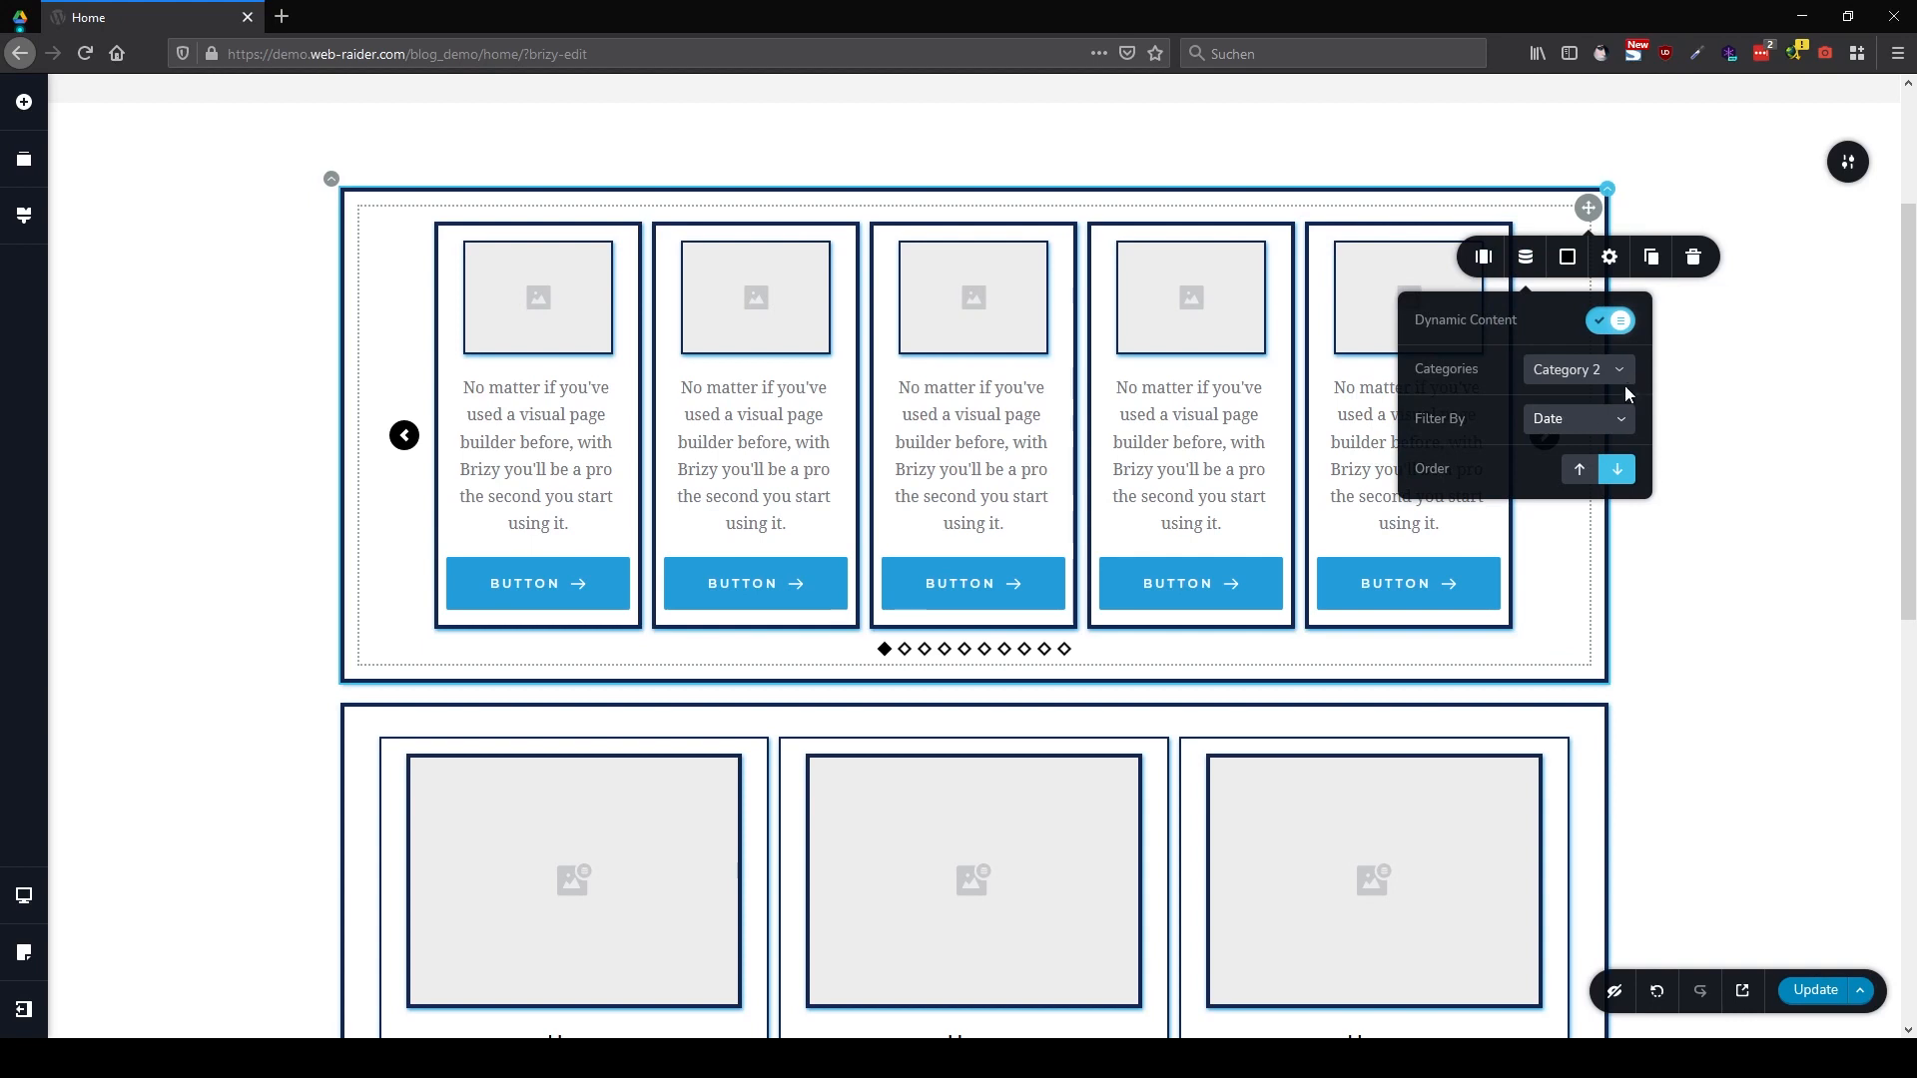
click(1710, 394)
click(1817, 990)
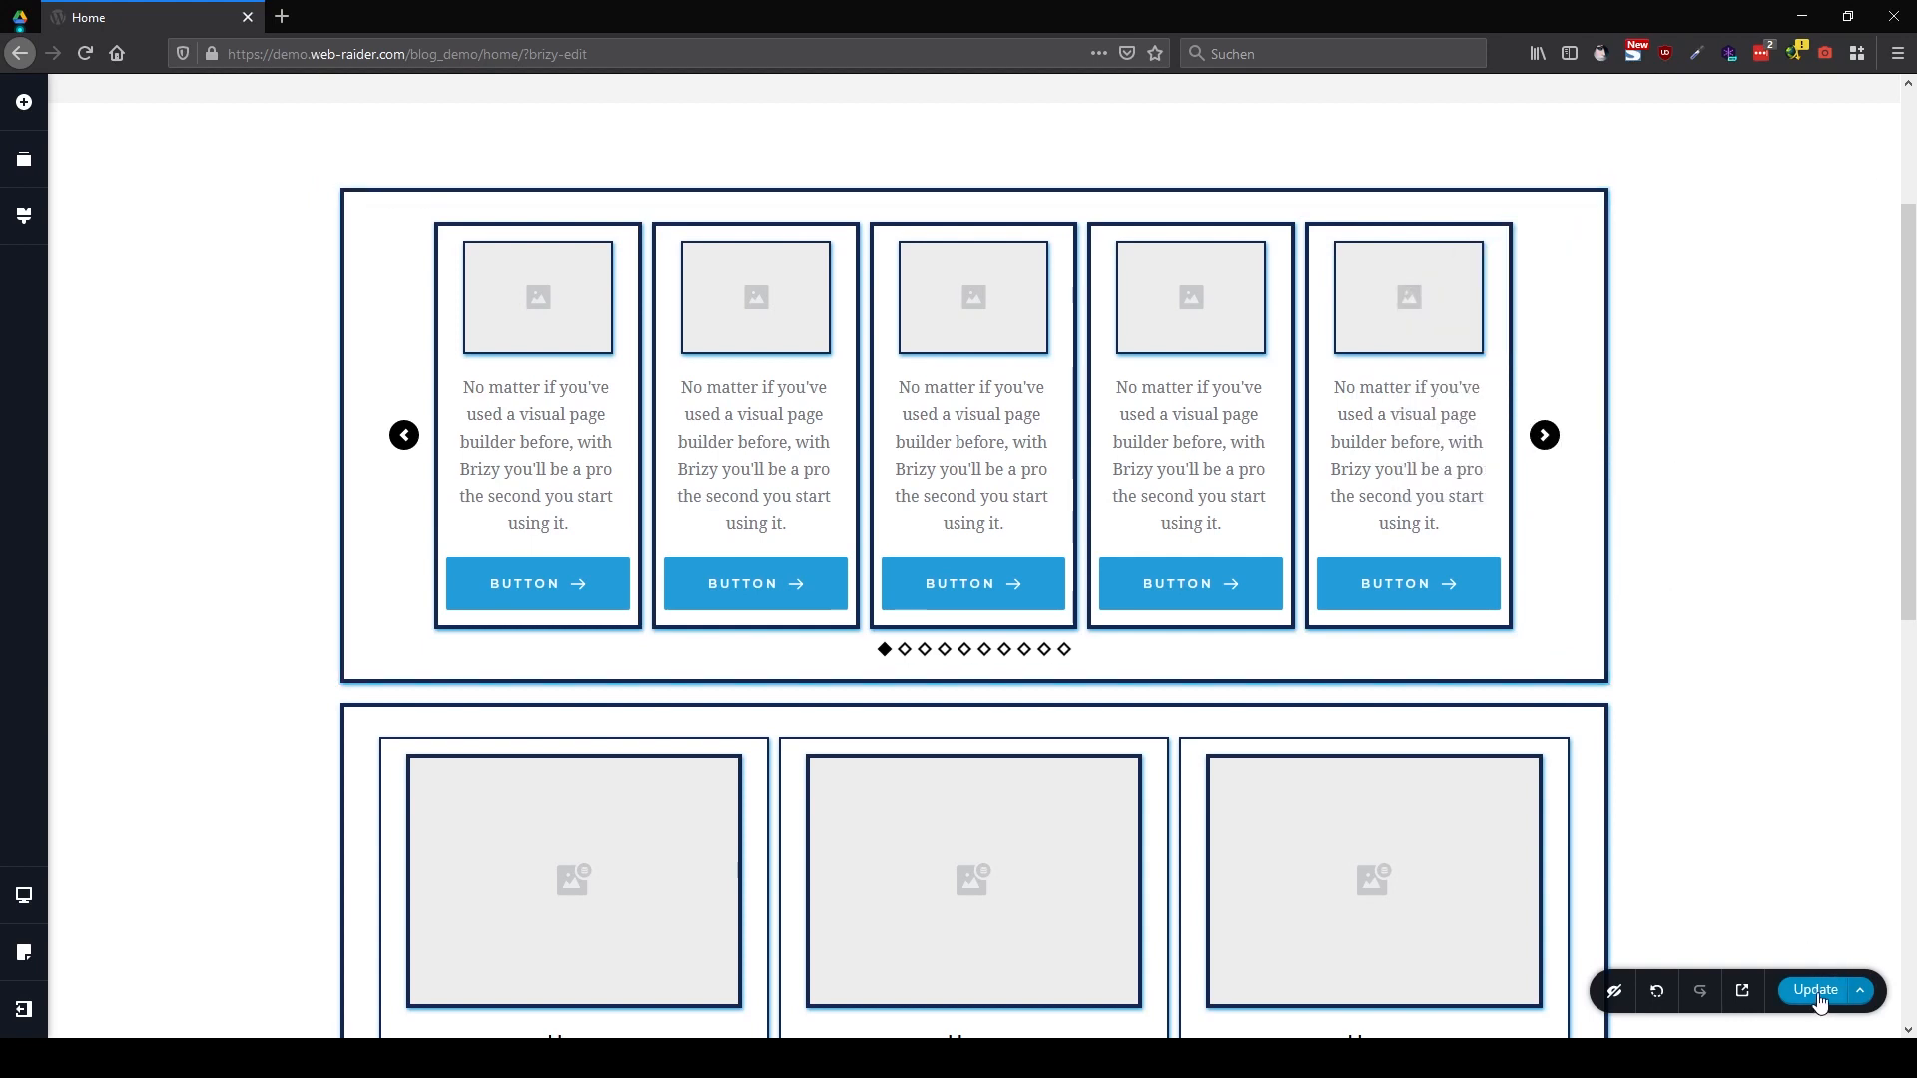
Open the published page demo.web-raider.com/blog_demo/home/ in a new browser tab
click(282, 17)
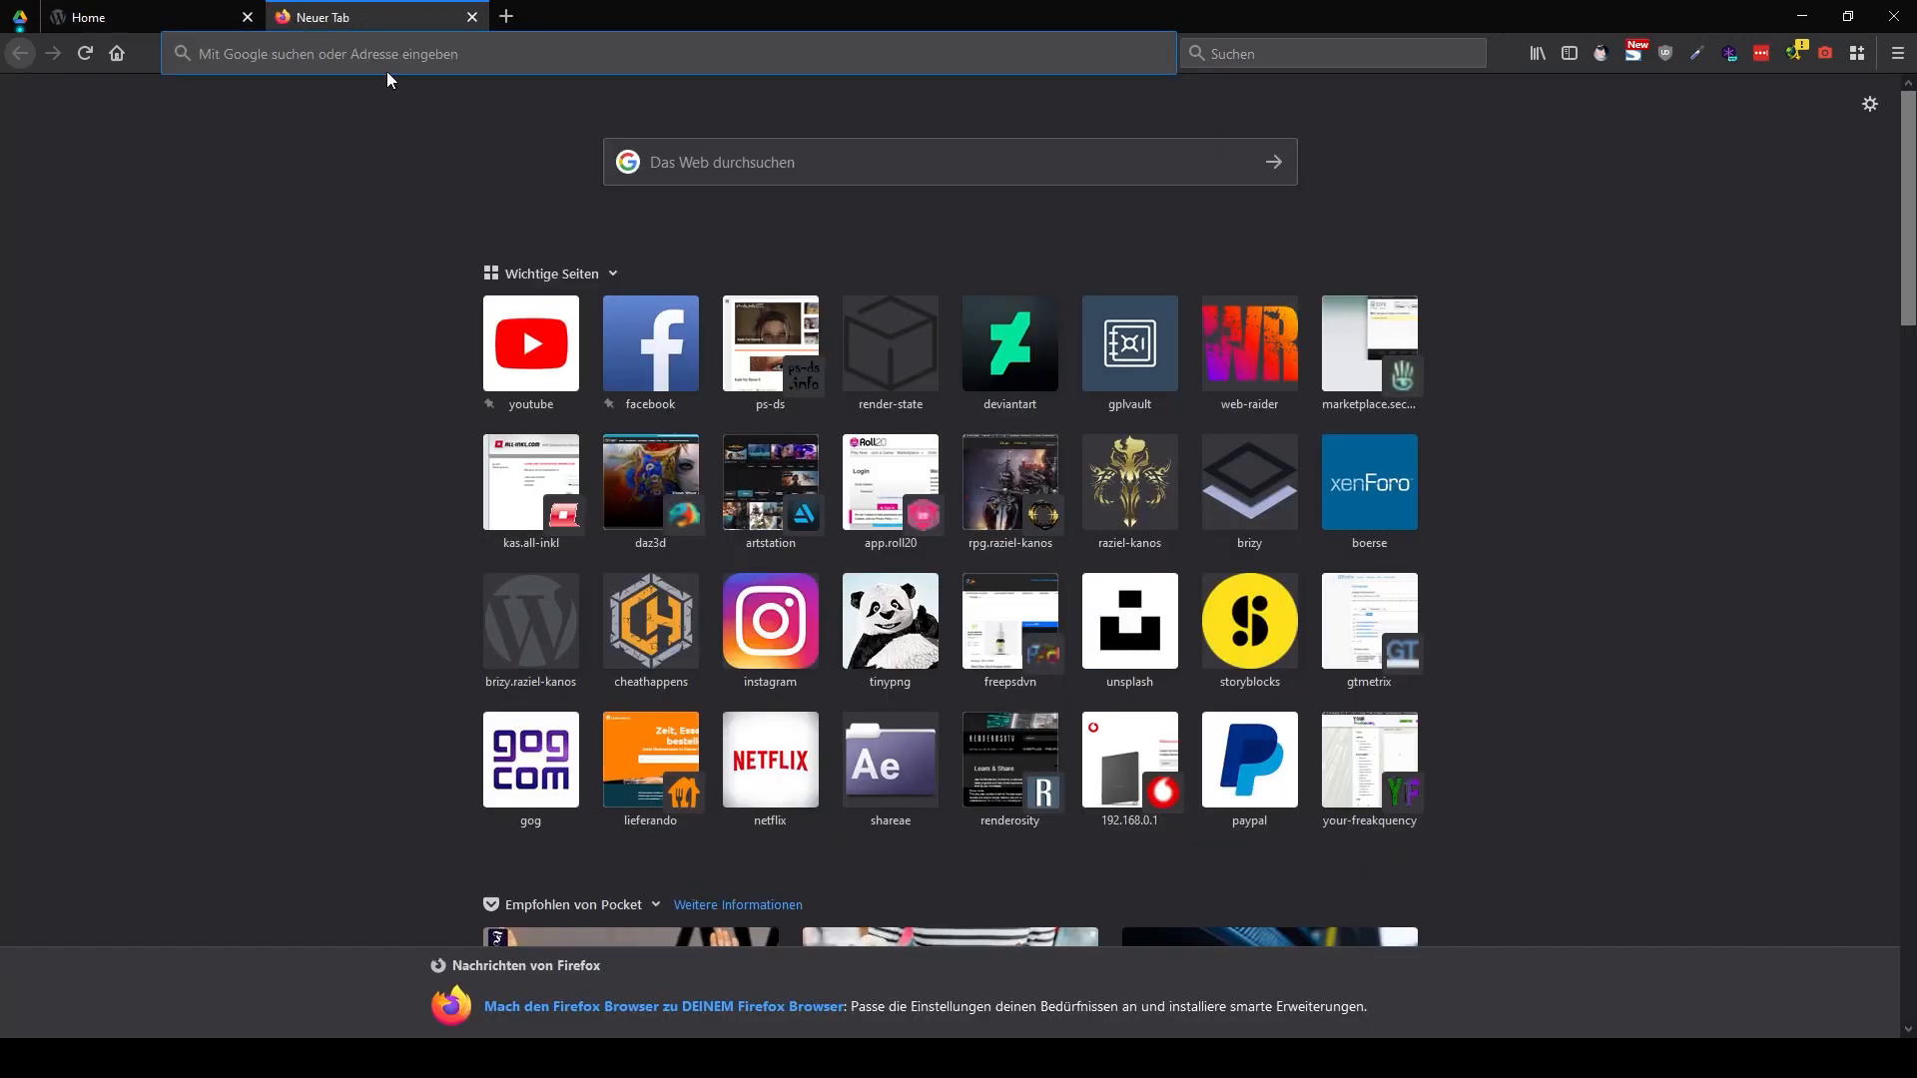
click(172, 16)
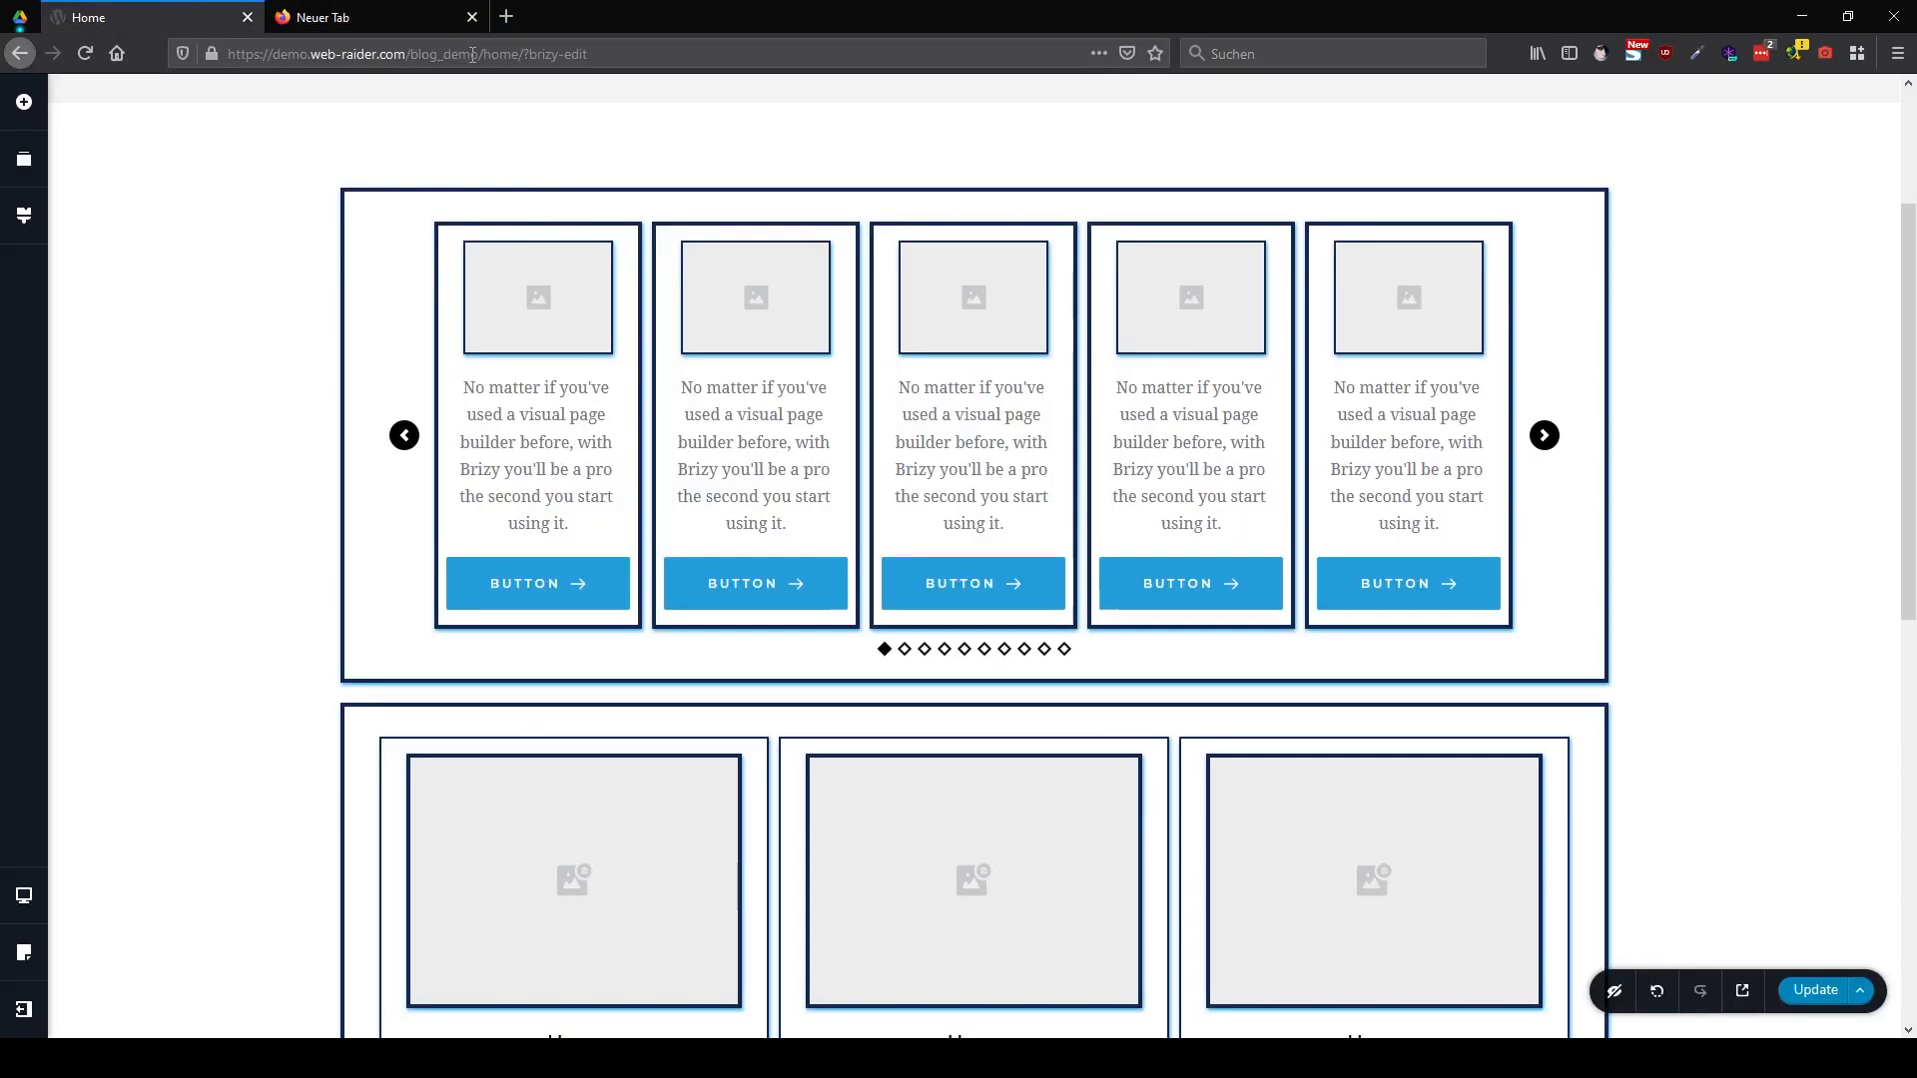
drag(483, 57, 117, 55)
key(ctrl+c)
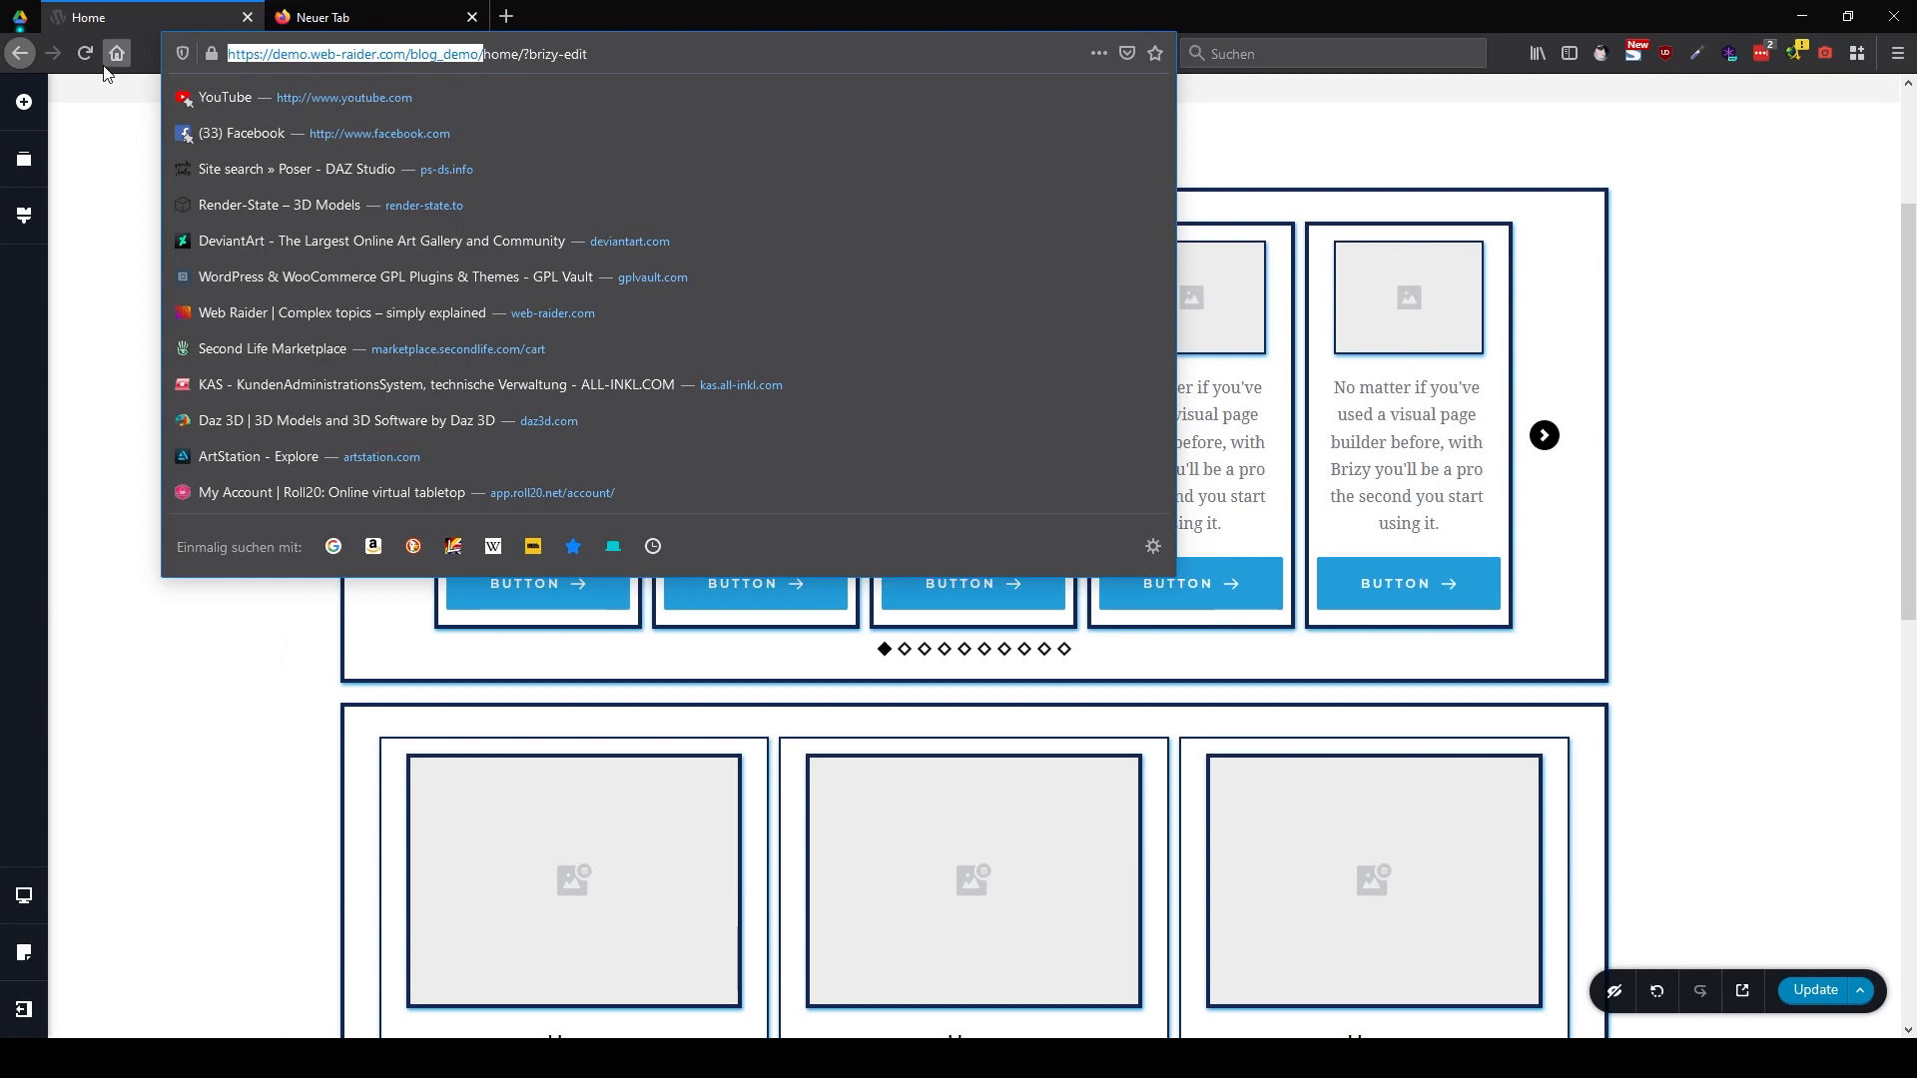
click(404, 24)
key(ctrl+v)
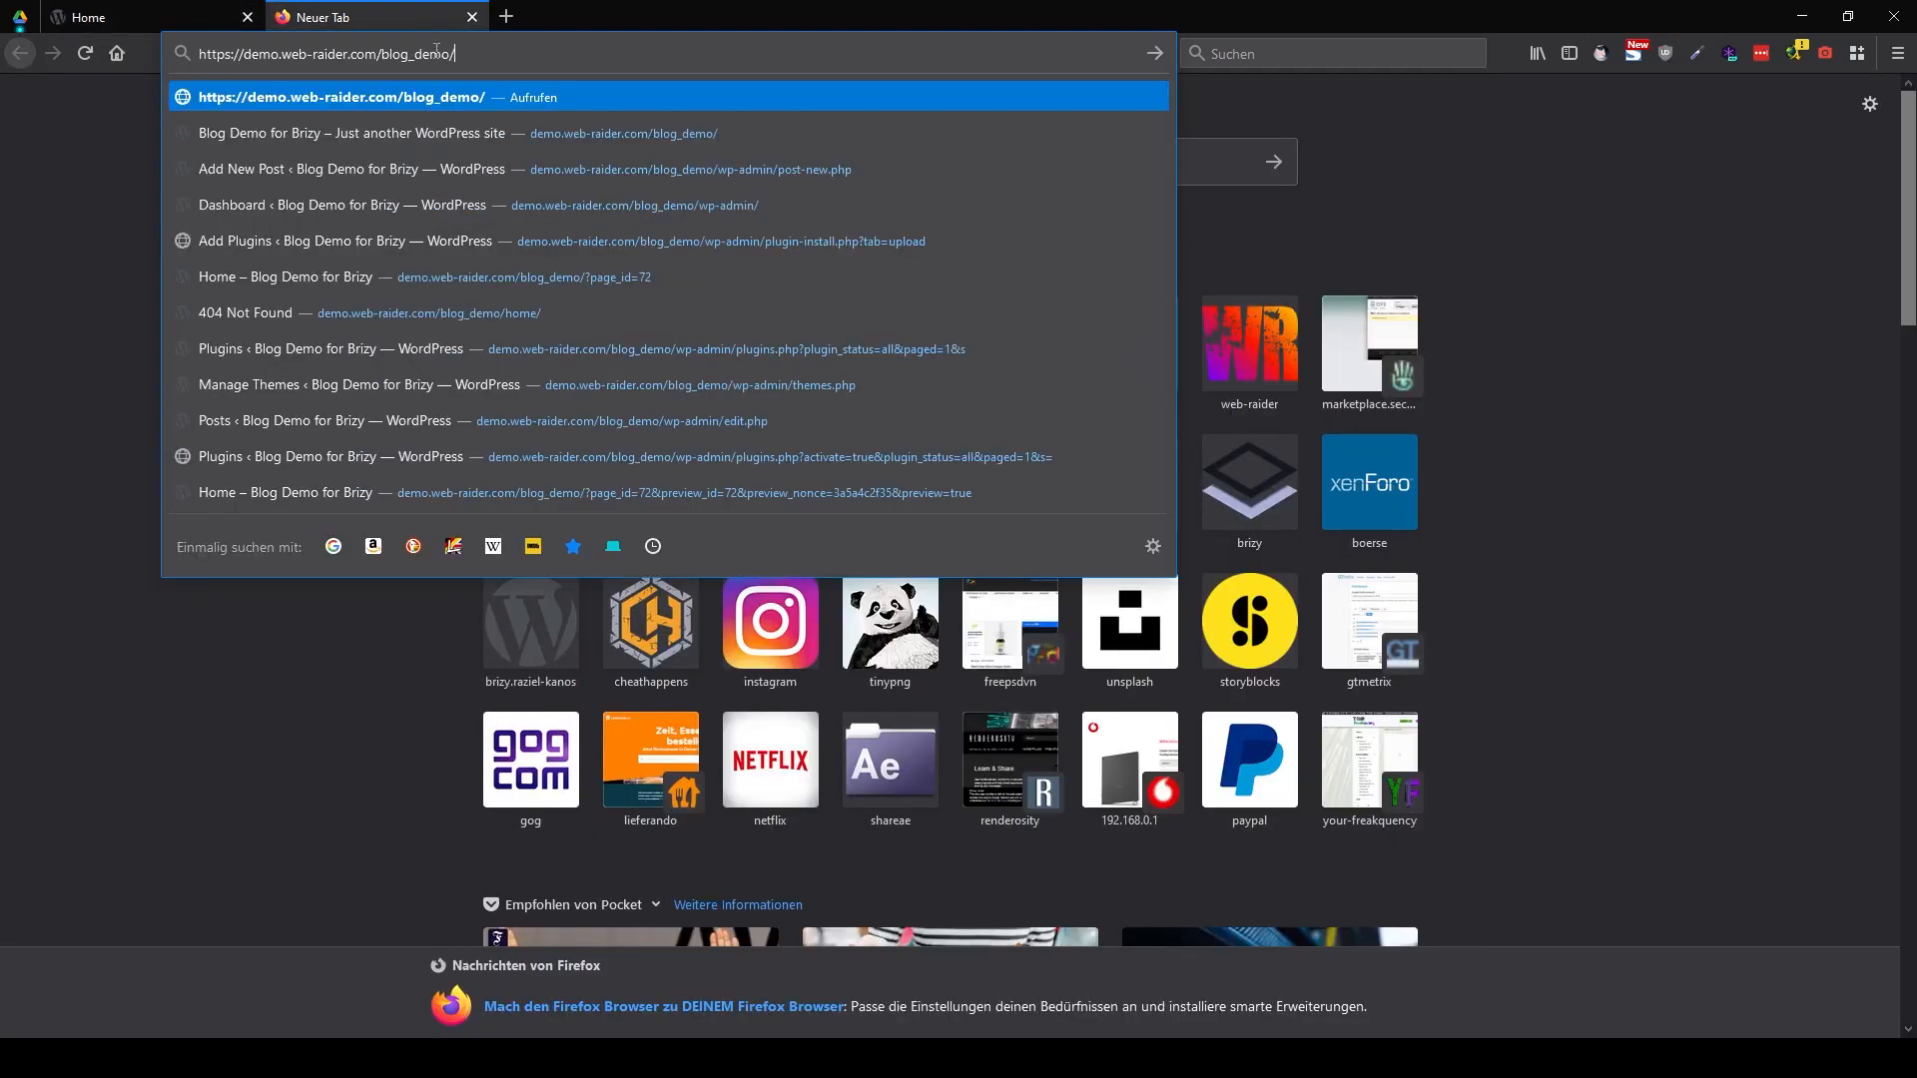
text(home/)
key(Return)
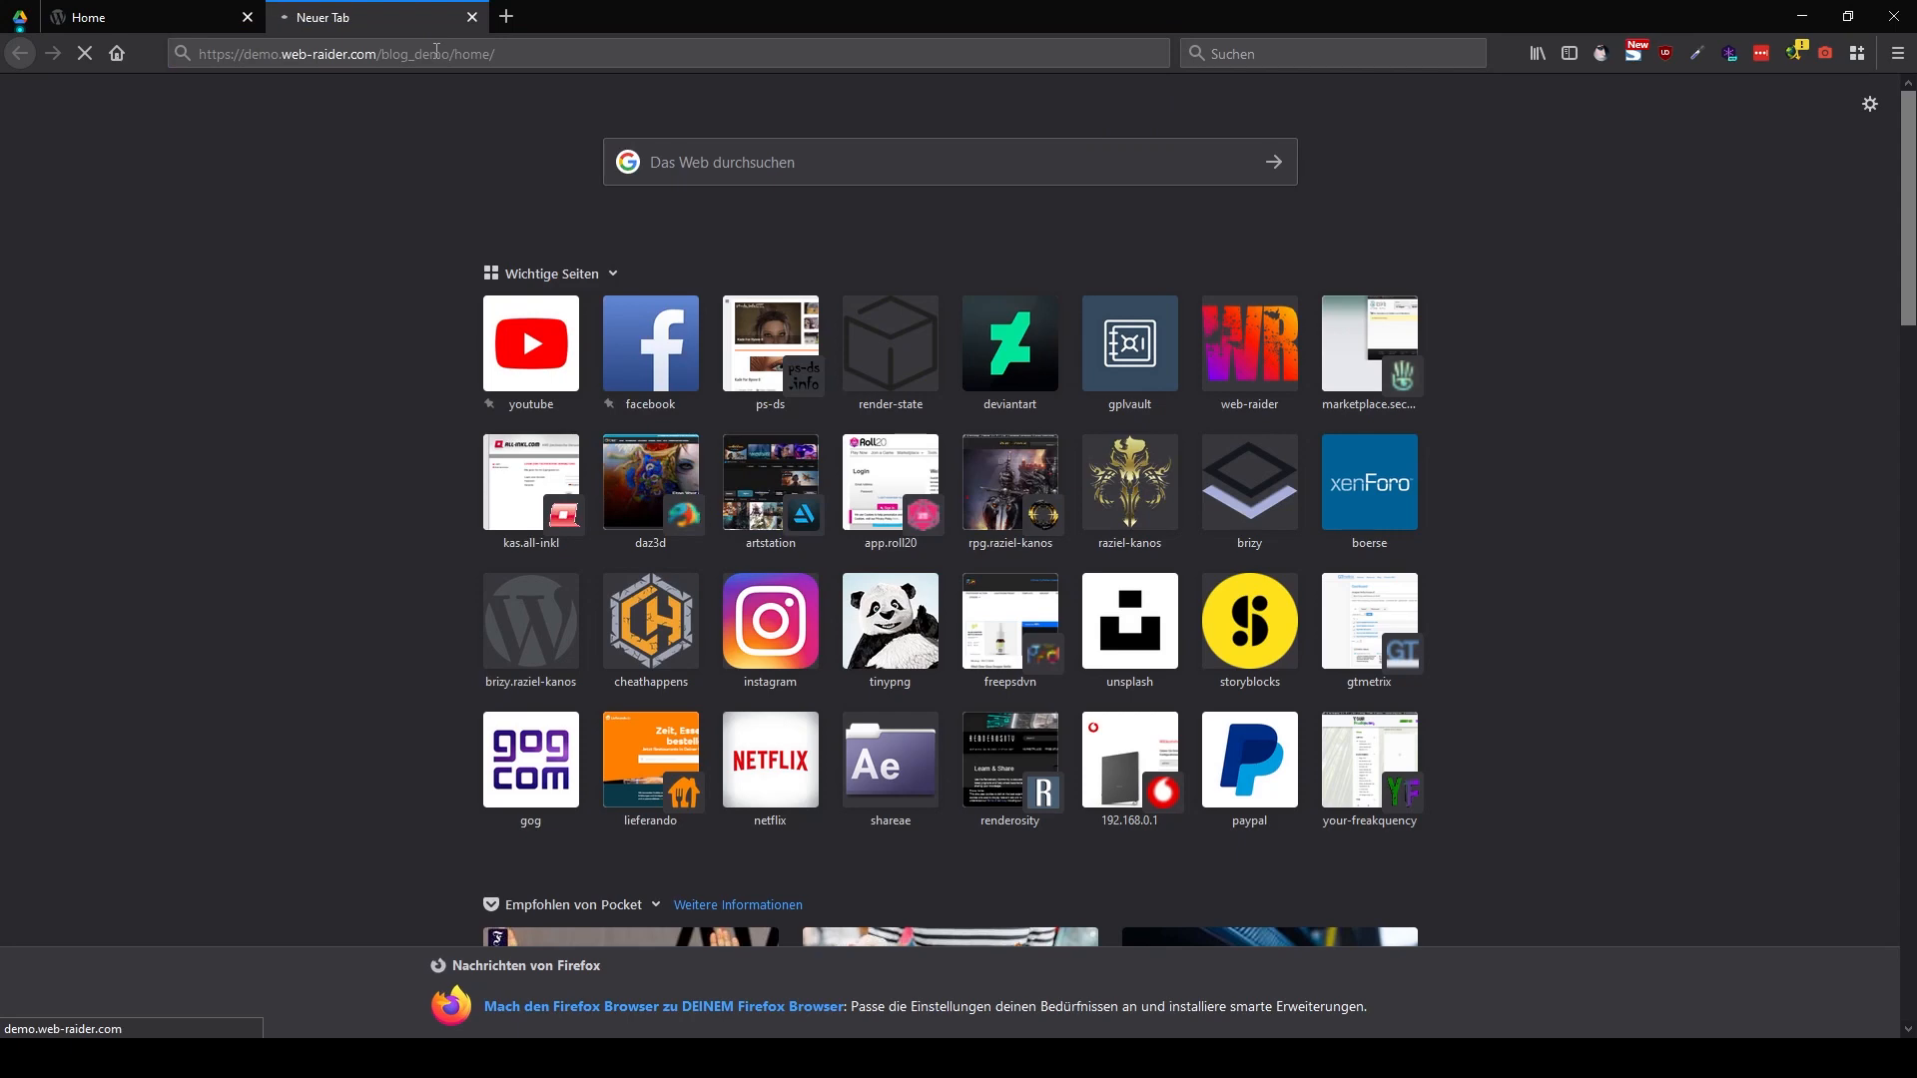
Examine the published carousel and posts grid, advancing the carousel through several slides
scroll(975, 293, down, 3)
scroll(1404, 389, down, 2)
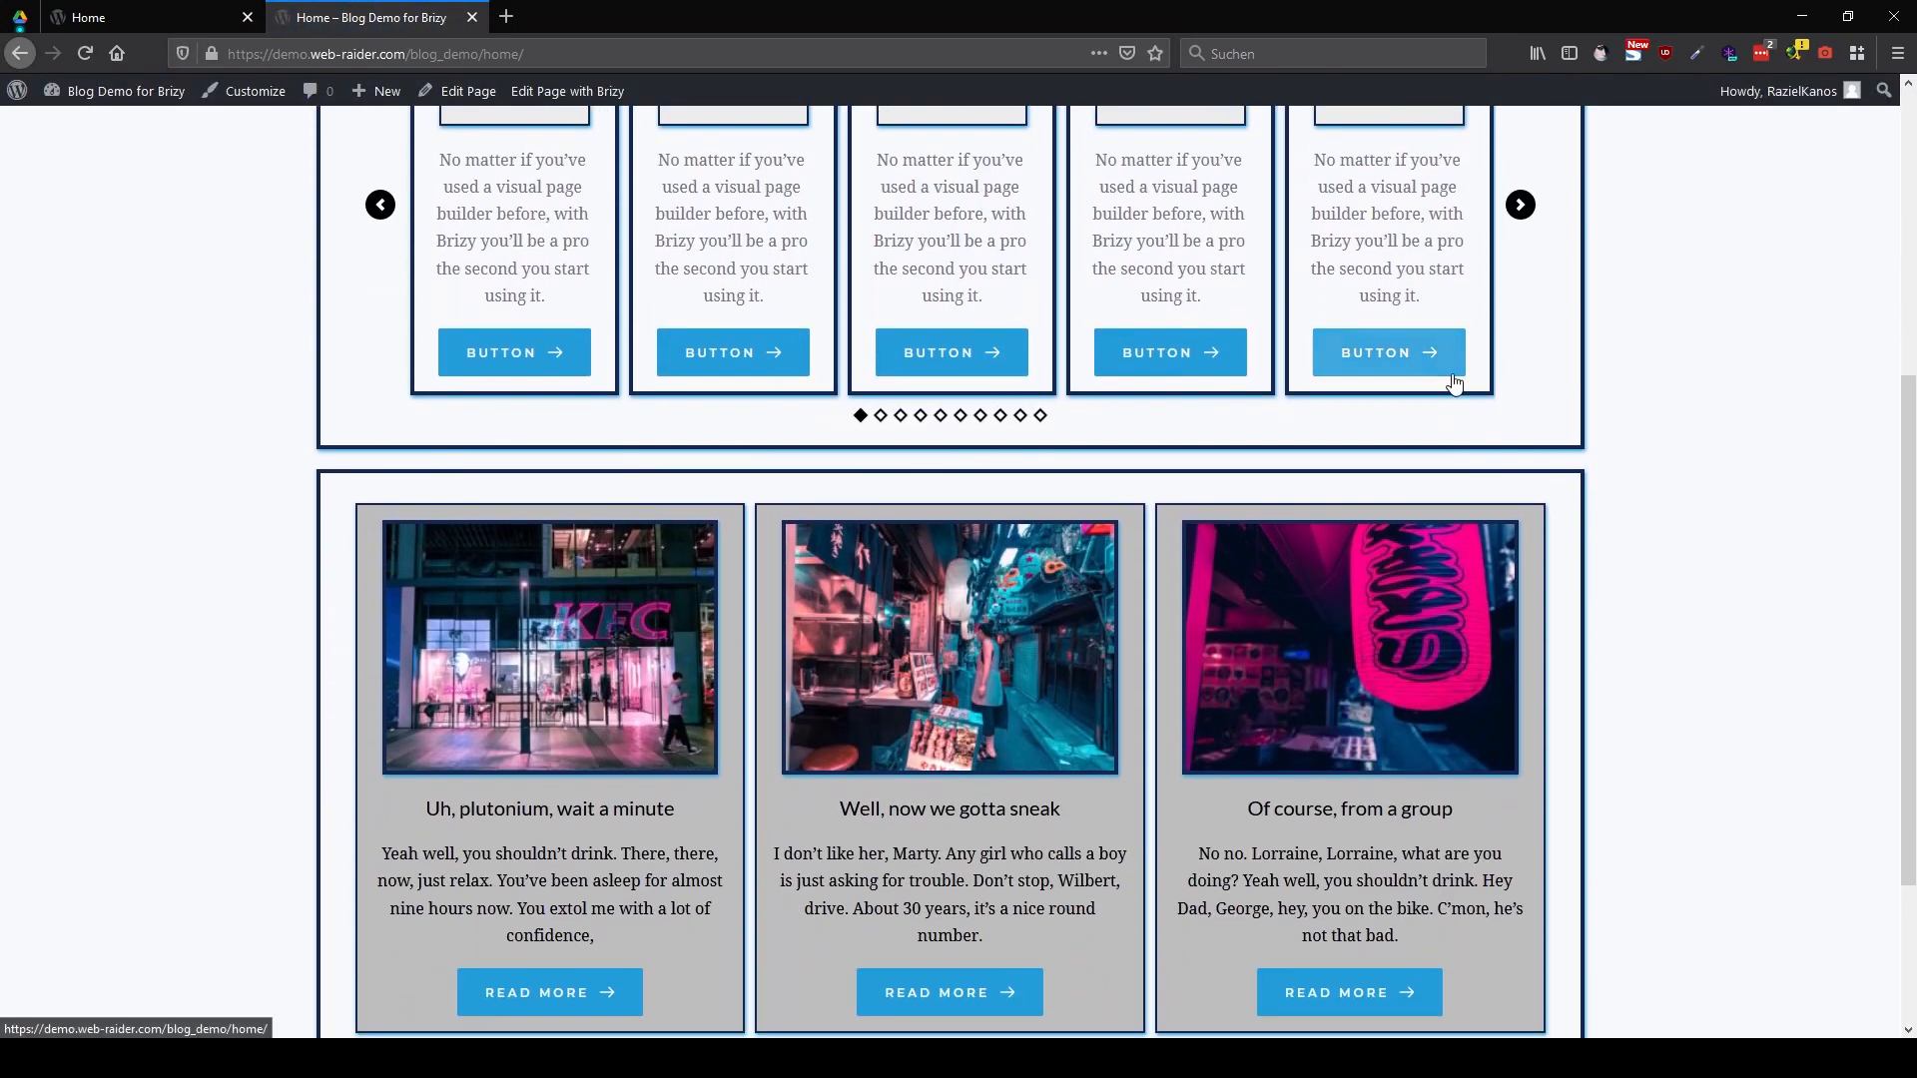
scroll(1455, 377, up, 2)
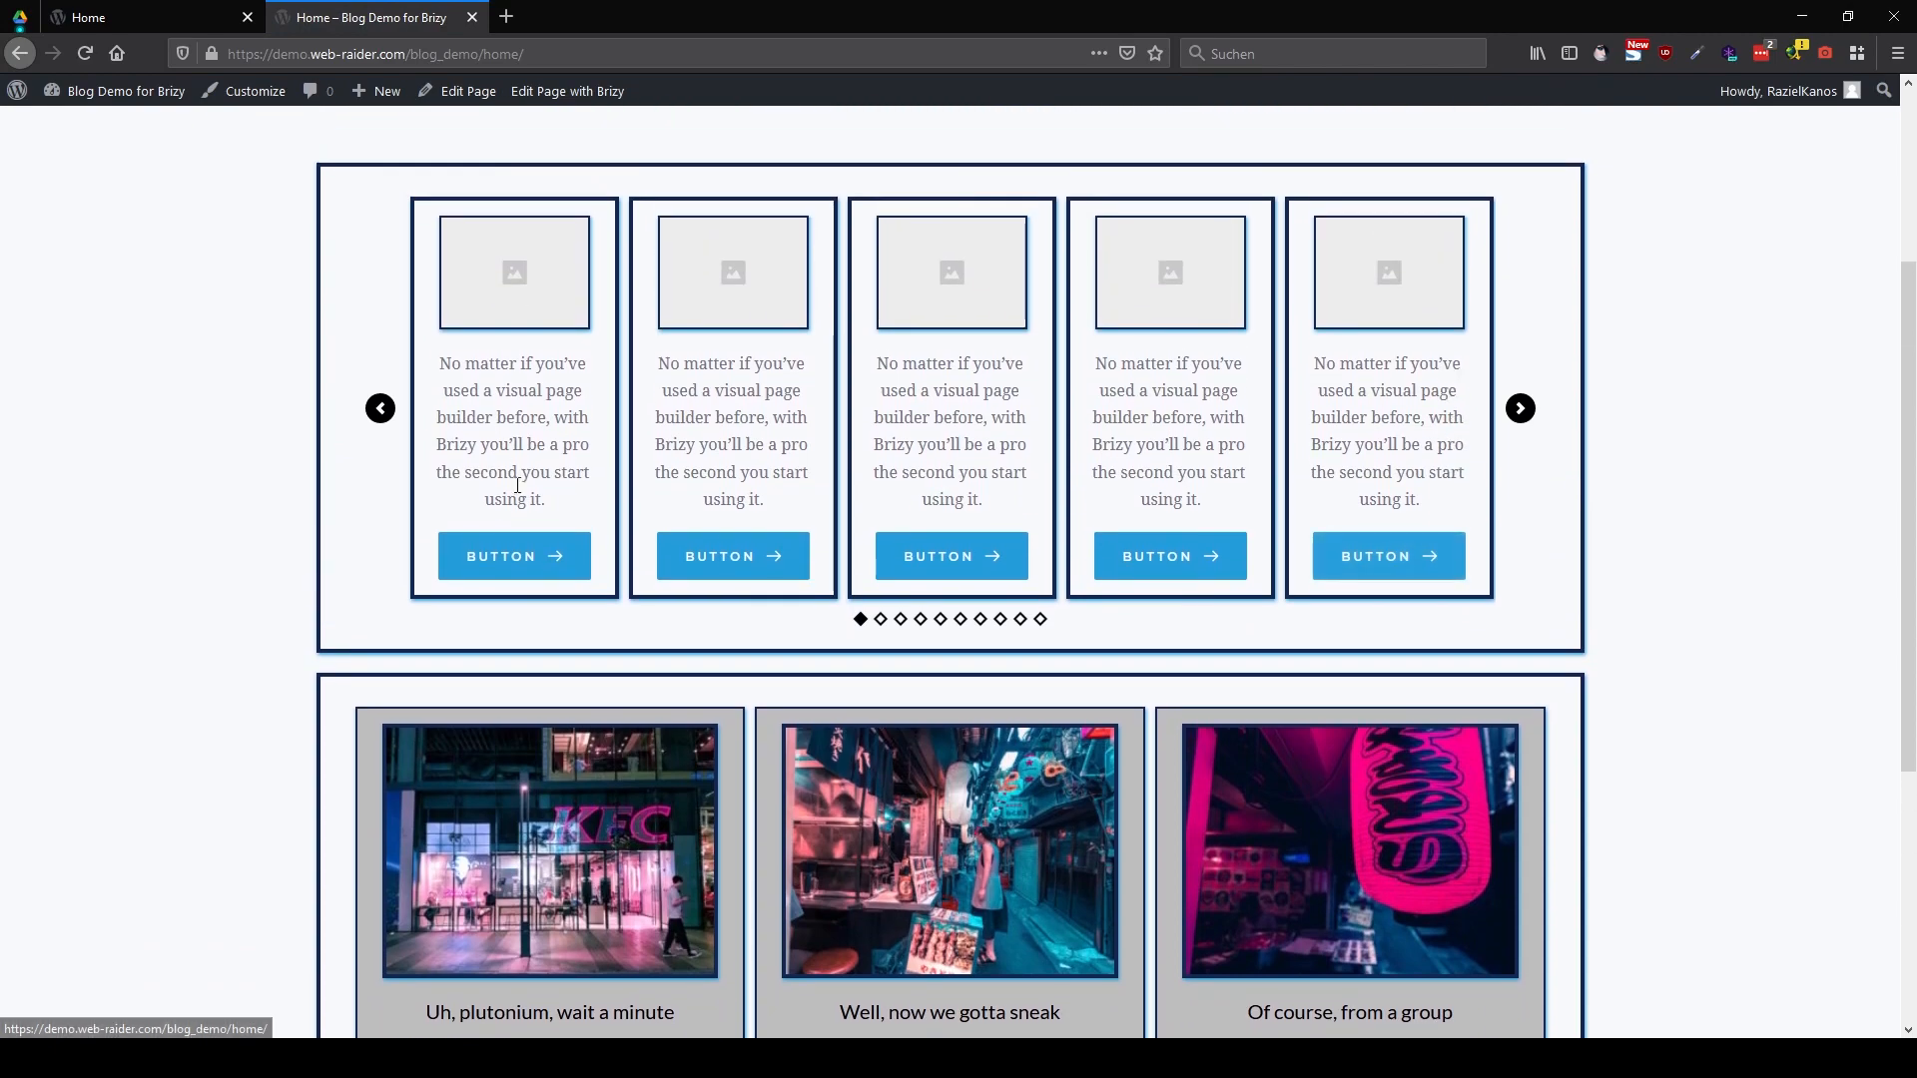
click(1522, 410)
click(1522, 409)
click(1522, 410)
scroll(1171, 473, down, 4)
scroll(1188, 504, up, 3)
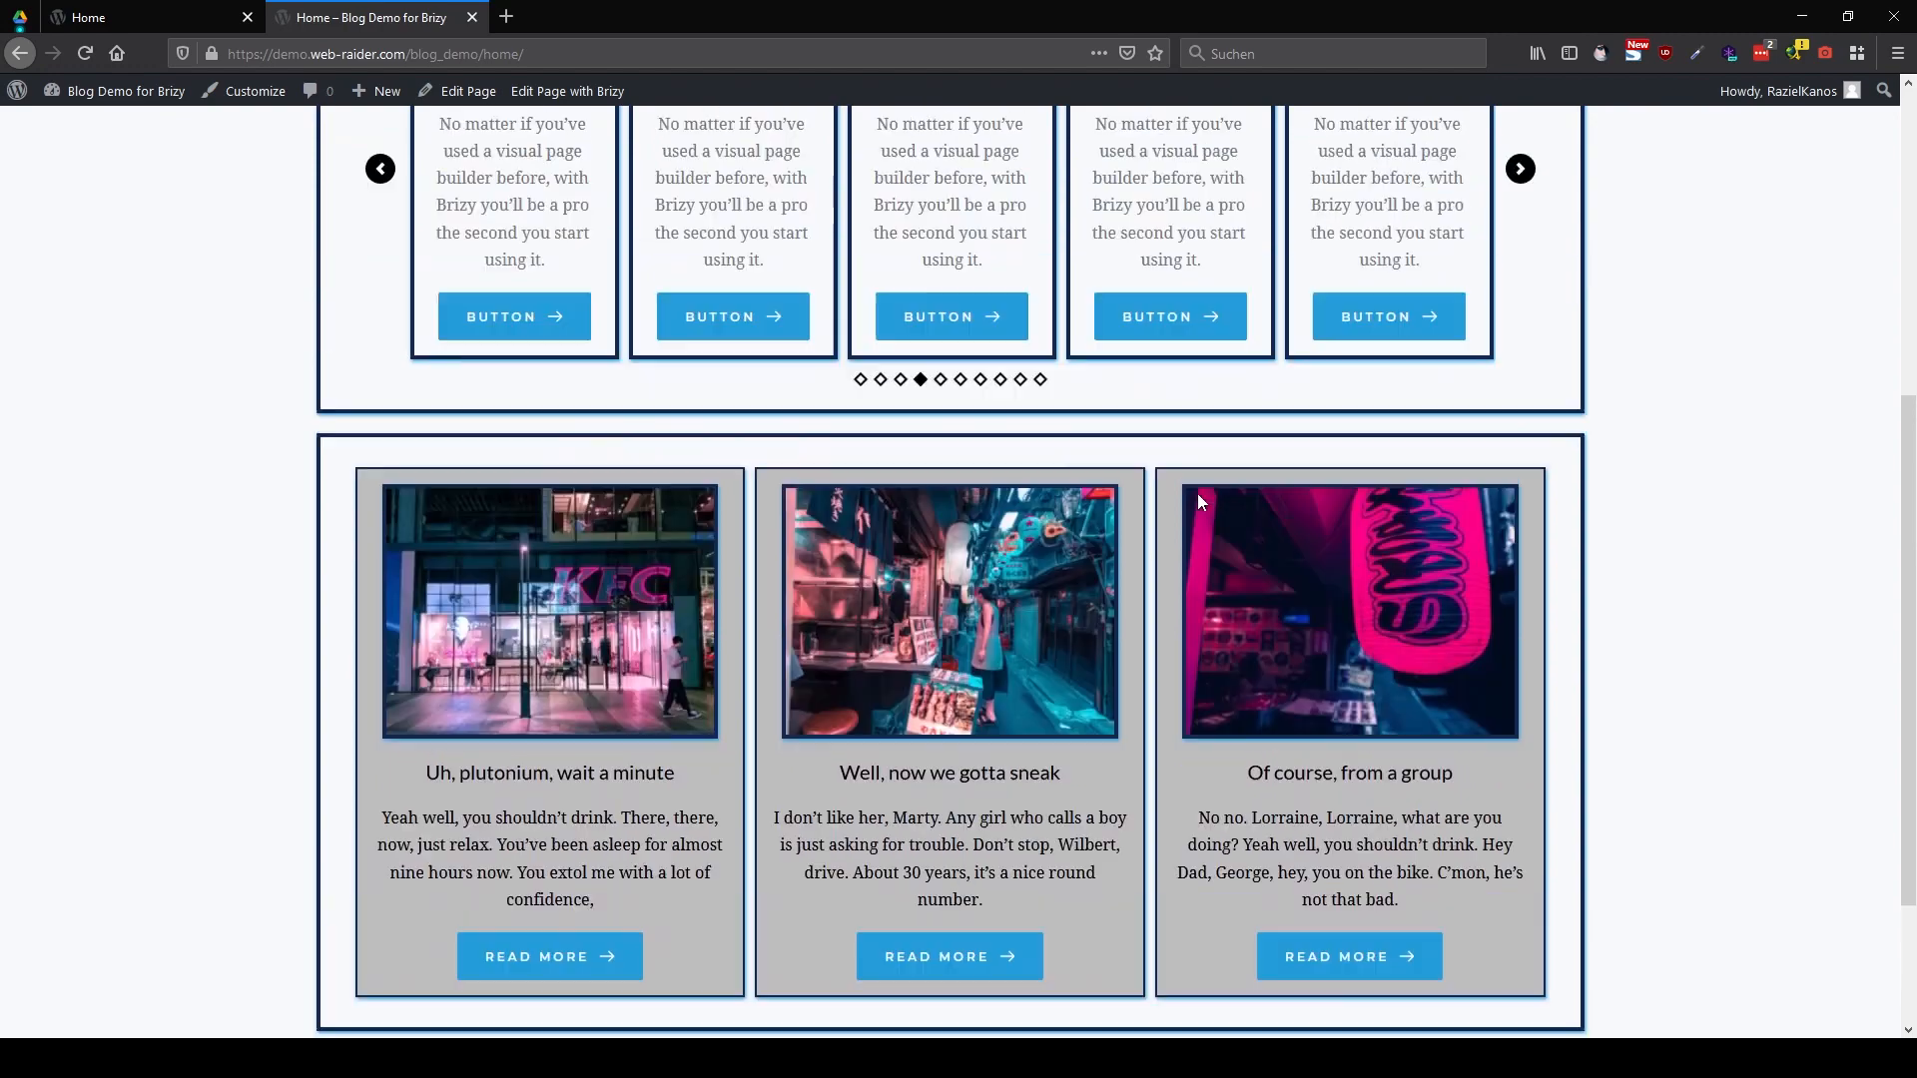
Return to the Brizy editor, link the carousel card's image to the dynamic Featured Image, and update the page
click(133, 18)
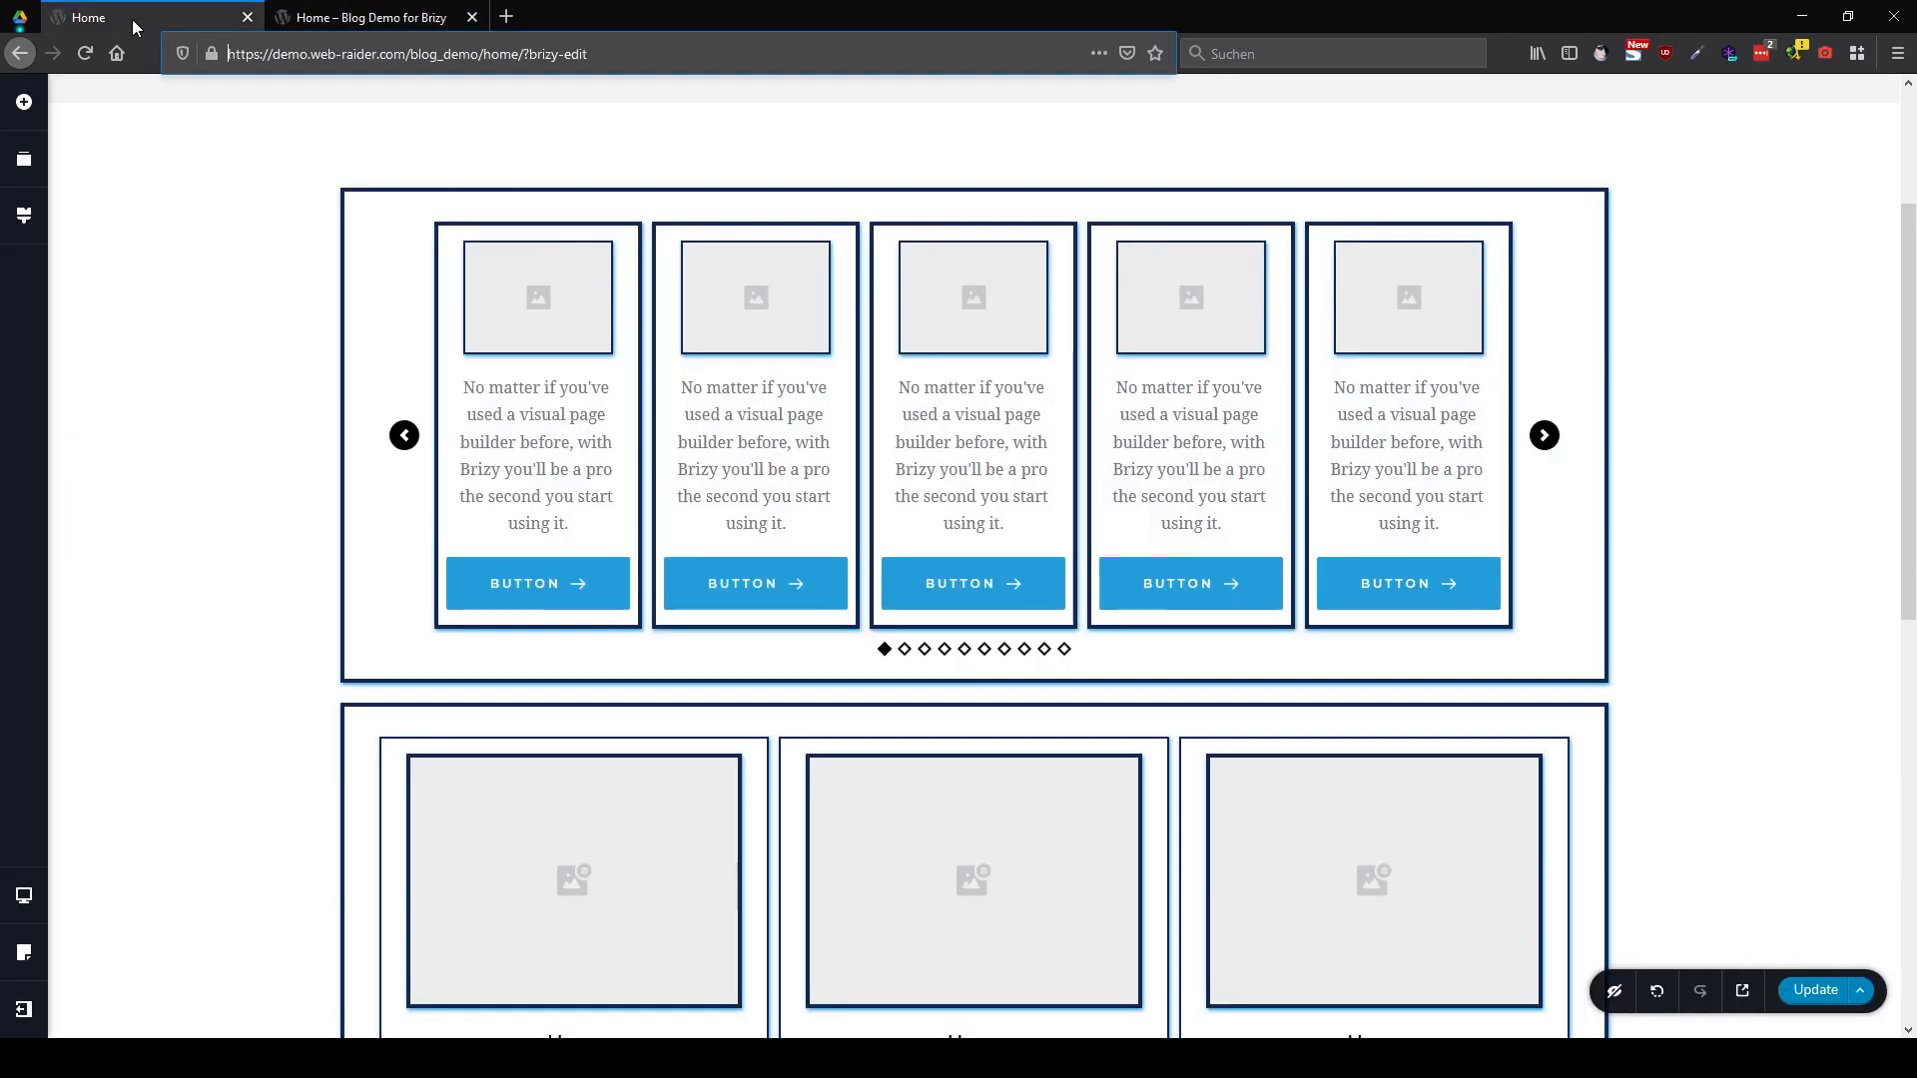
click(769, 303)
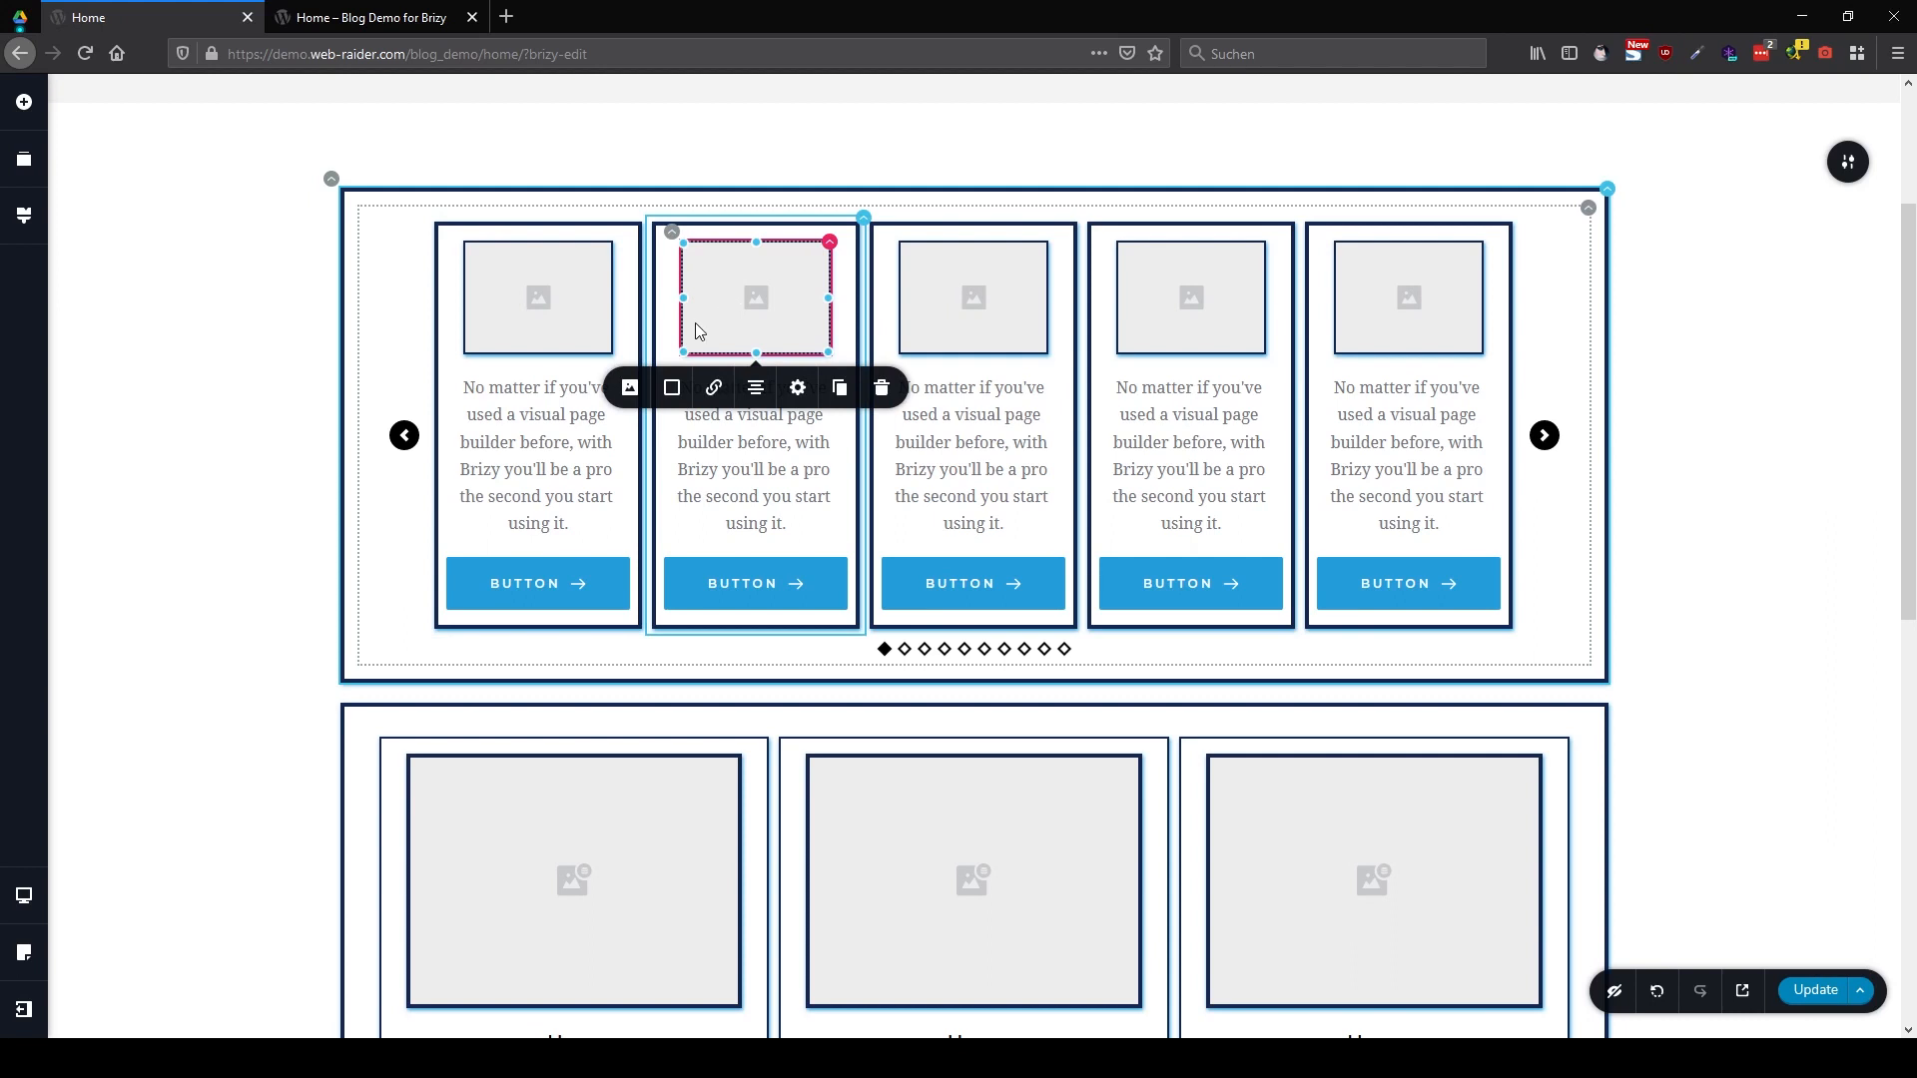
click(630, 388)
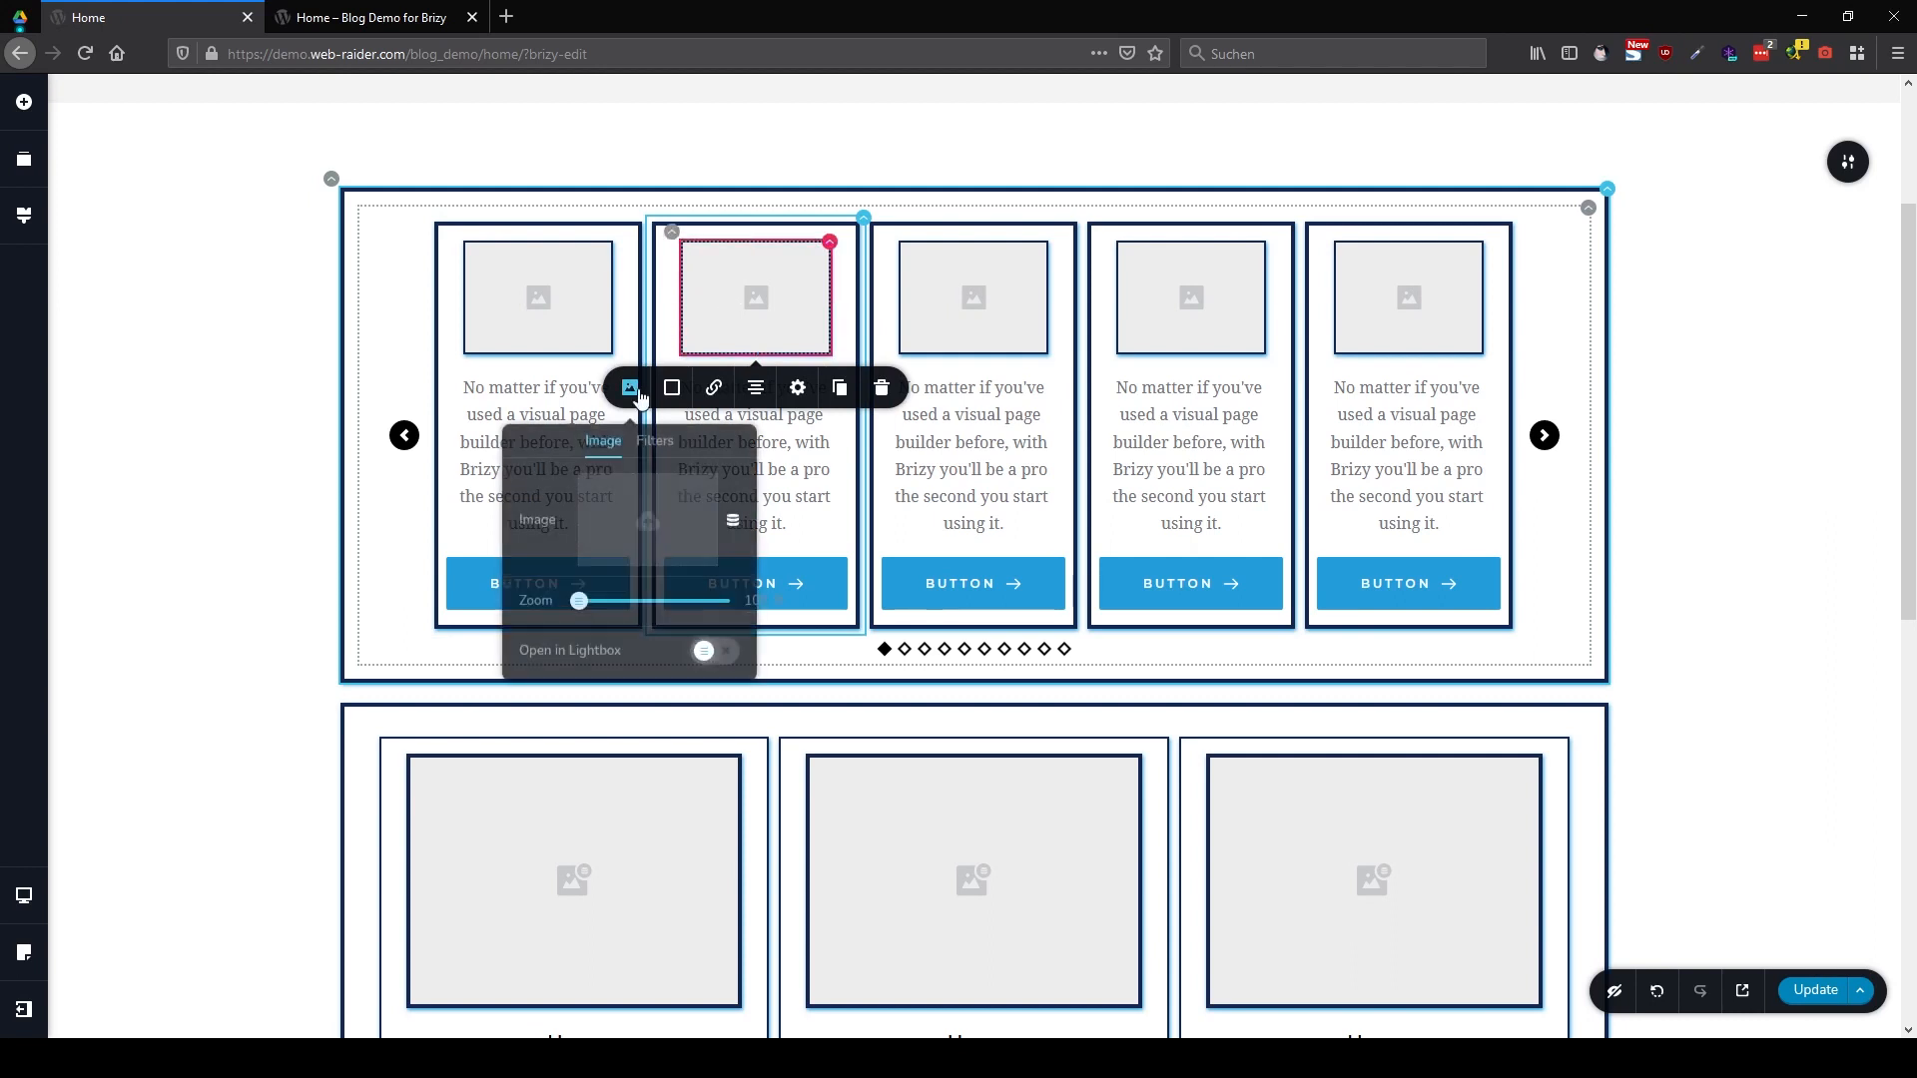
click(733, 521)
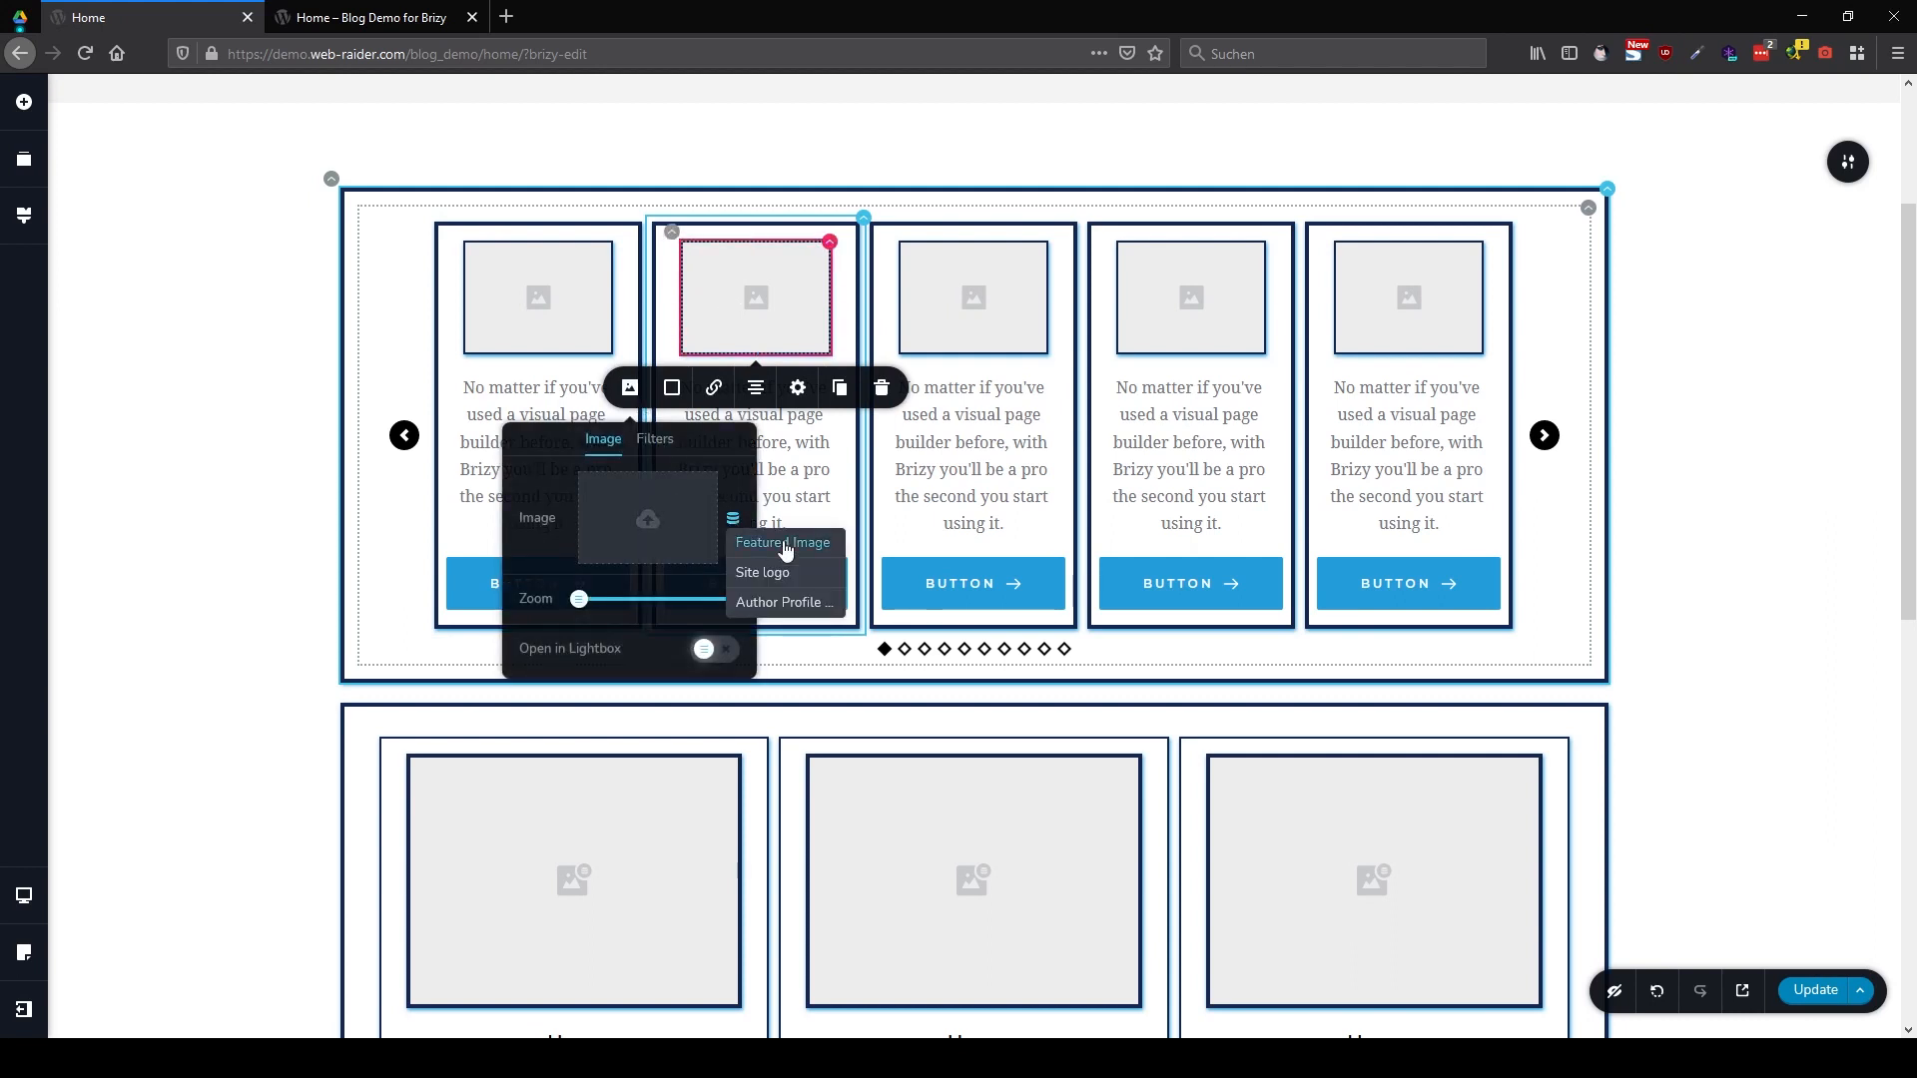
click(784, 544)
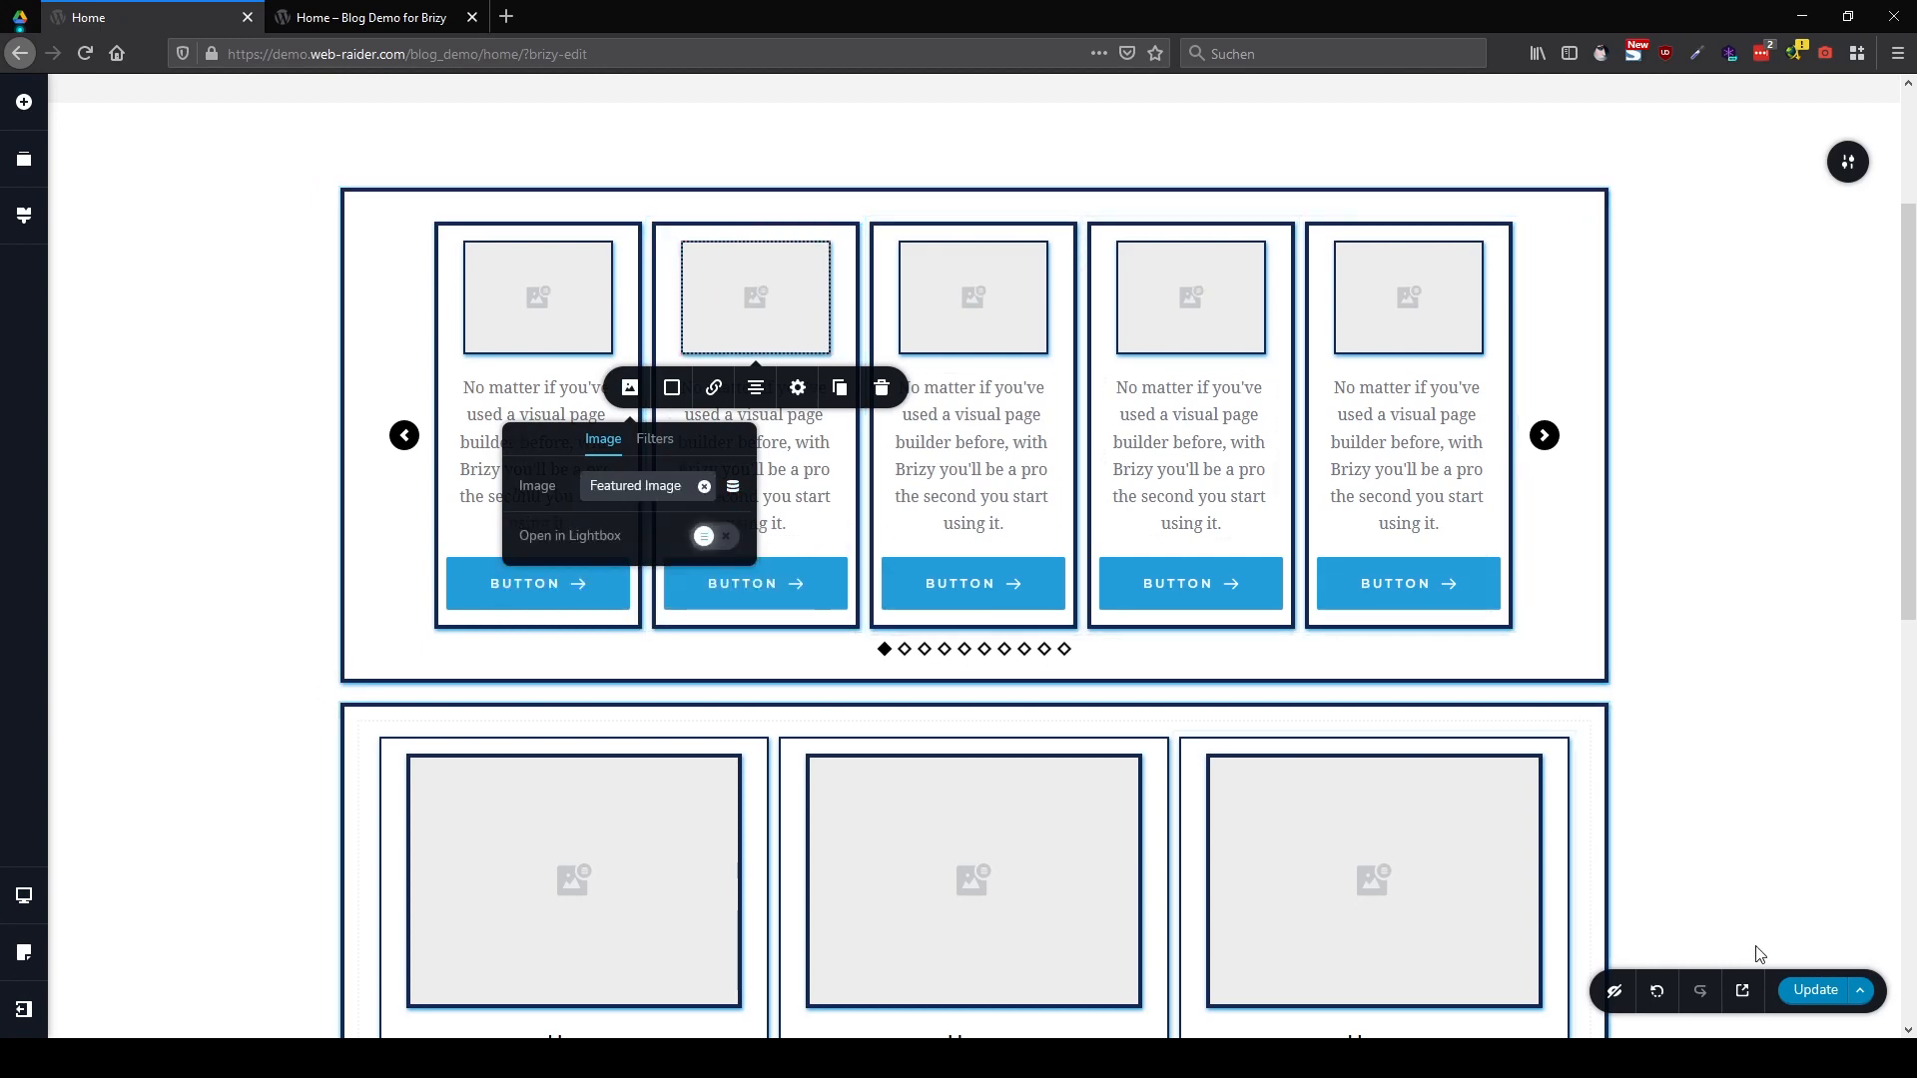
click(1803, 991)
Reload the published Home page and advance the carousel to check the images on its cards
click(414, 12)
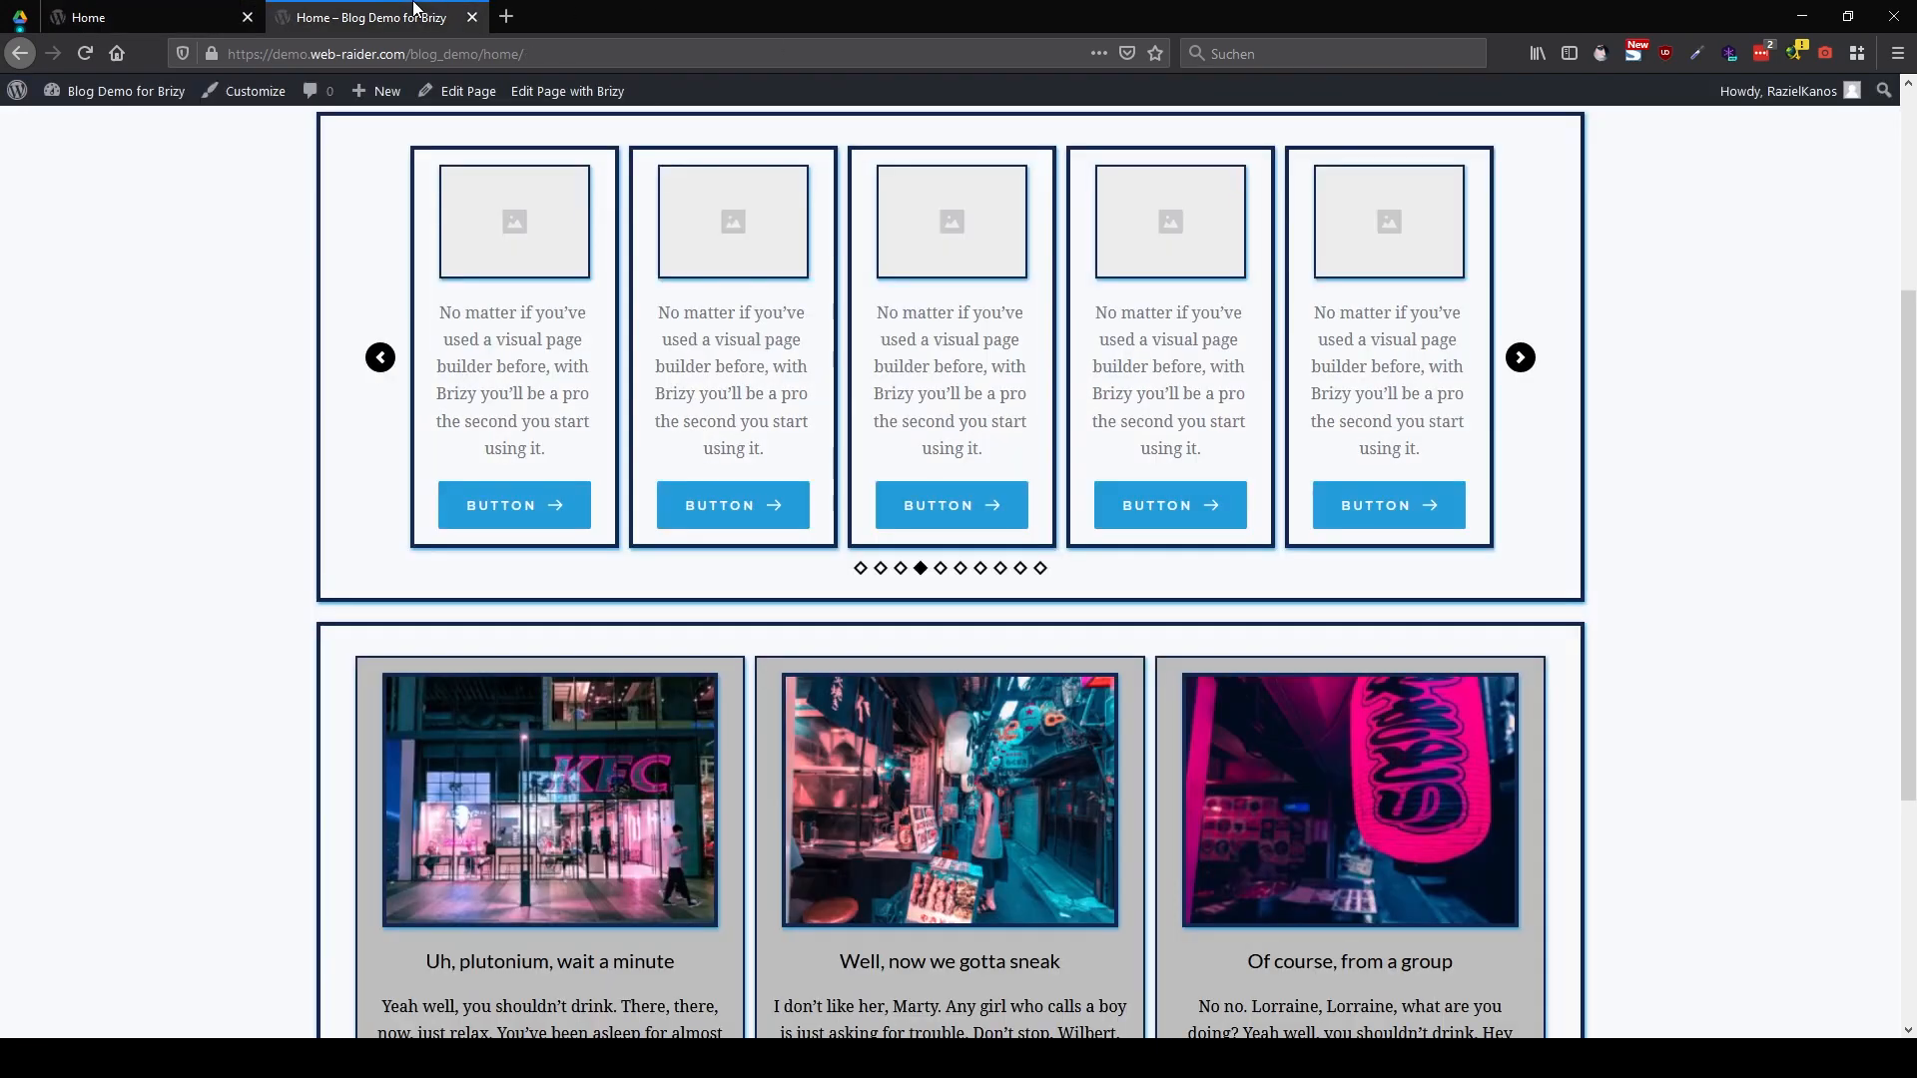
key(F5)
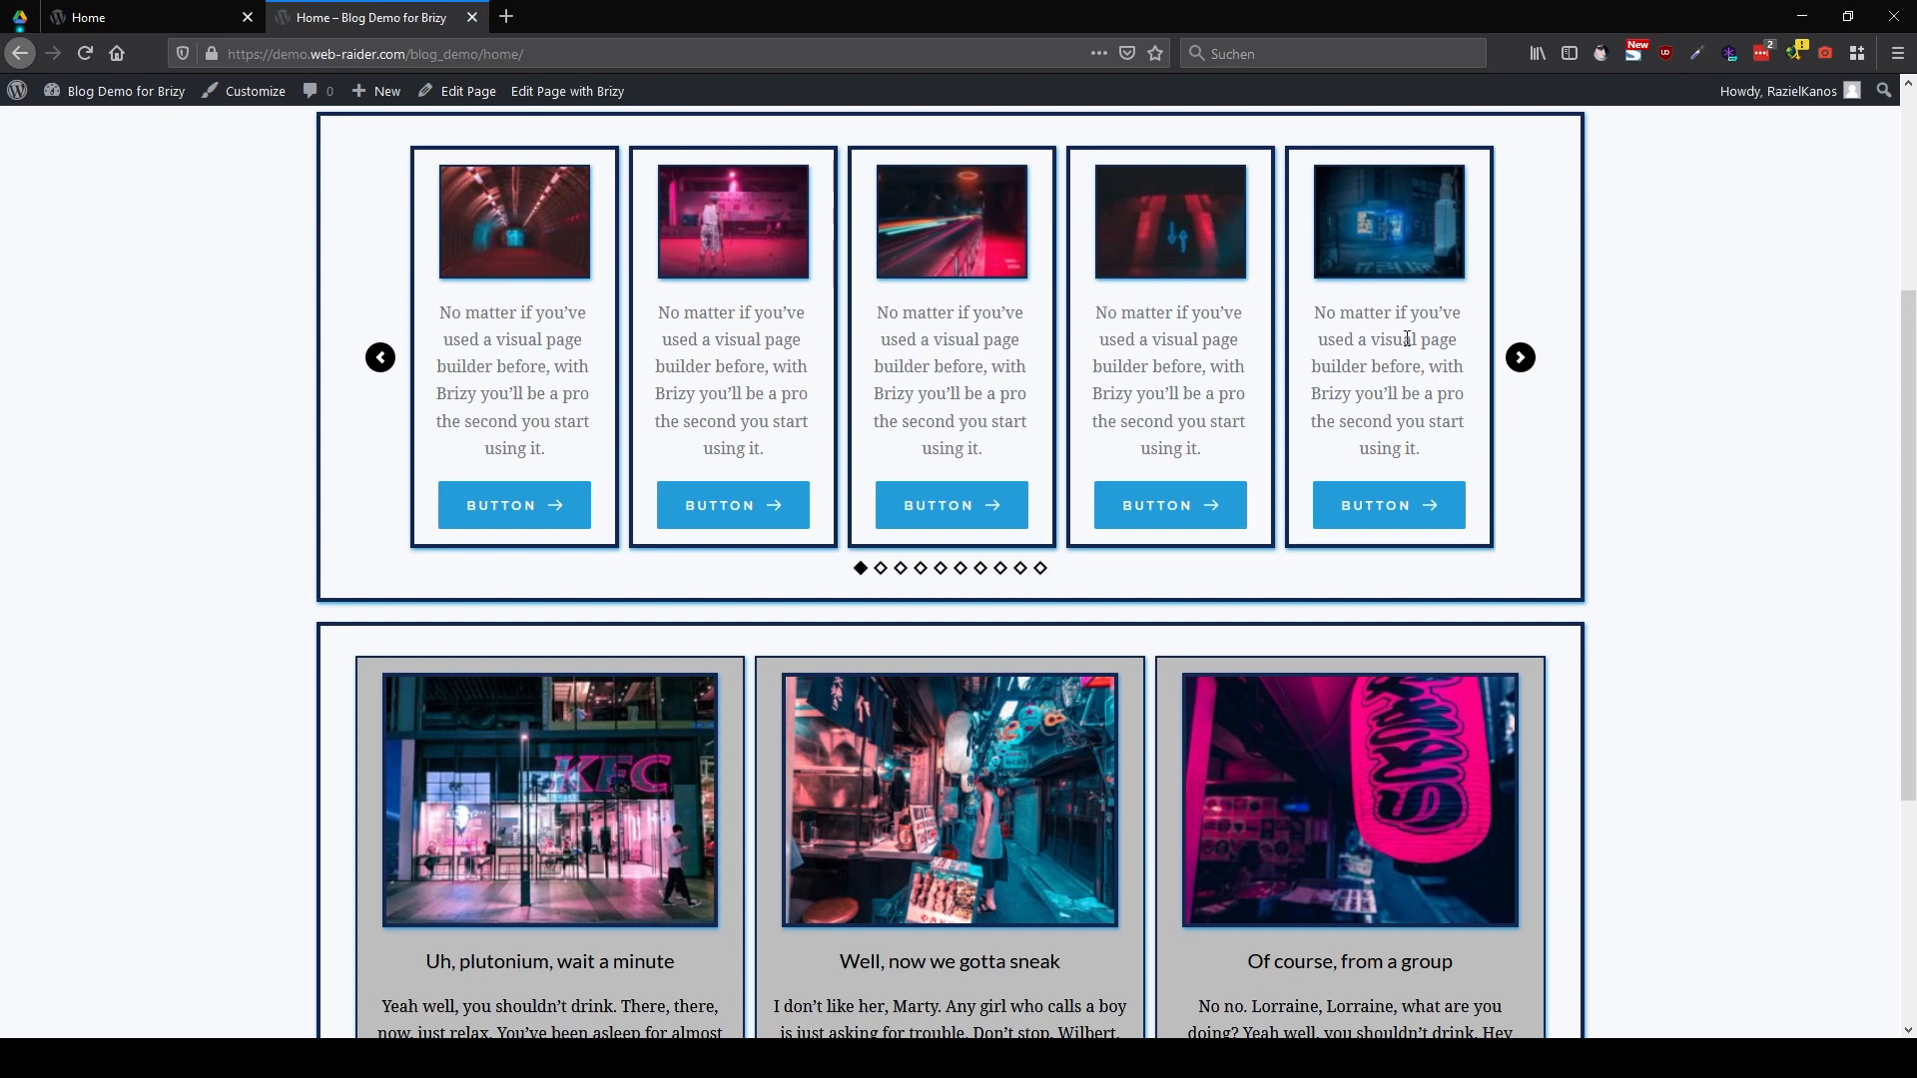
click(1519, 360)
click(1521, 362)
click(1520, 359)
click(1519, 360)
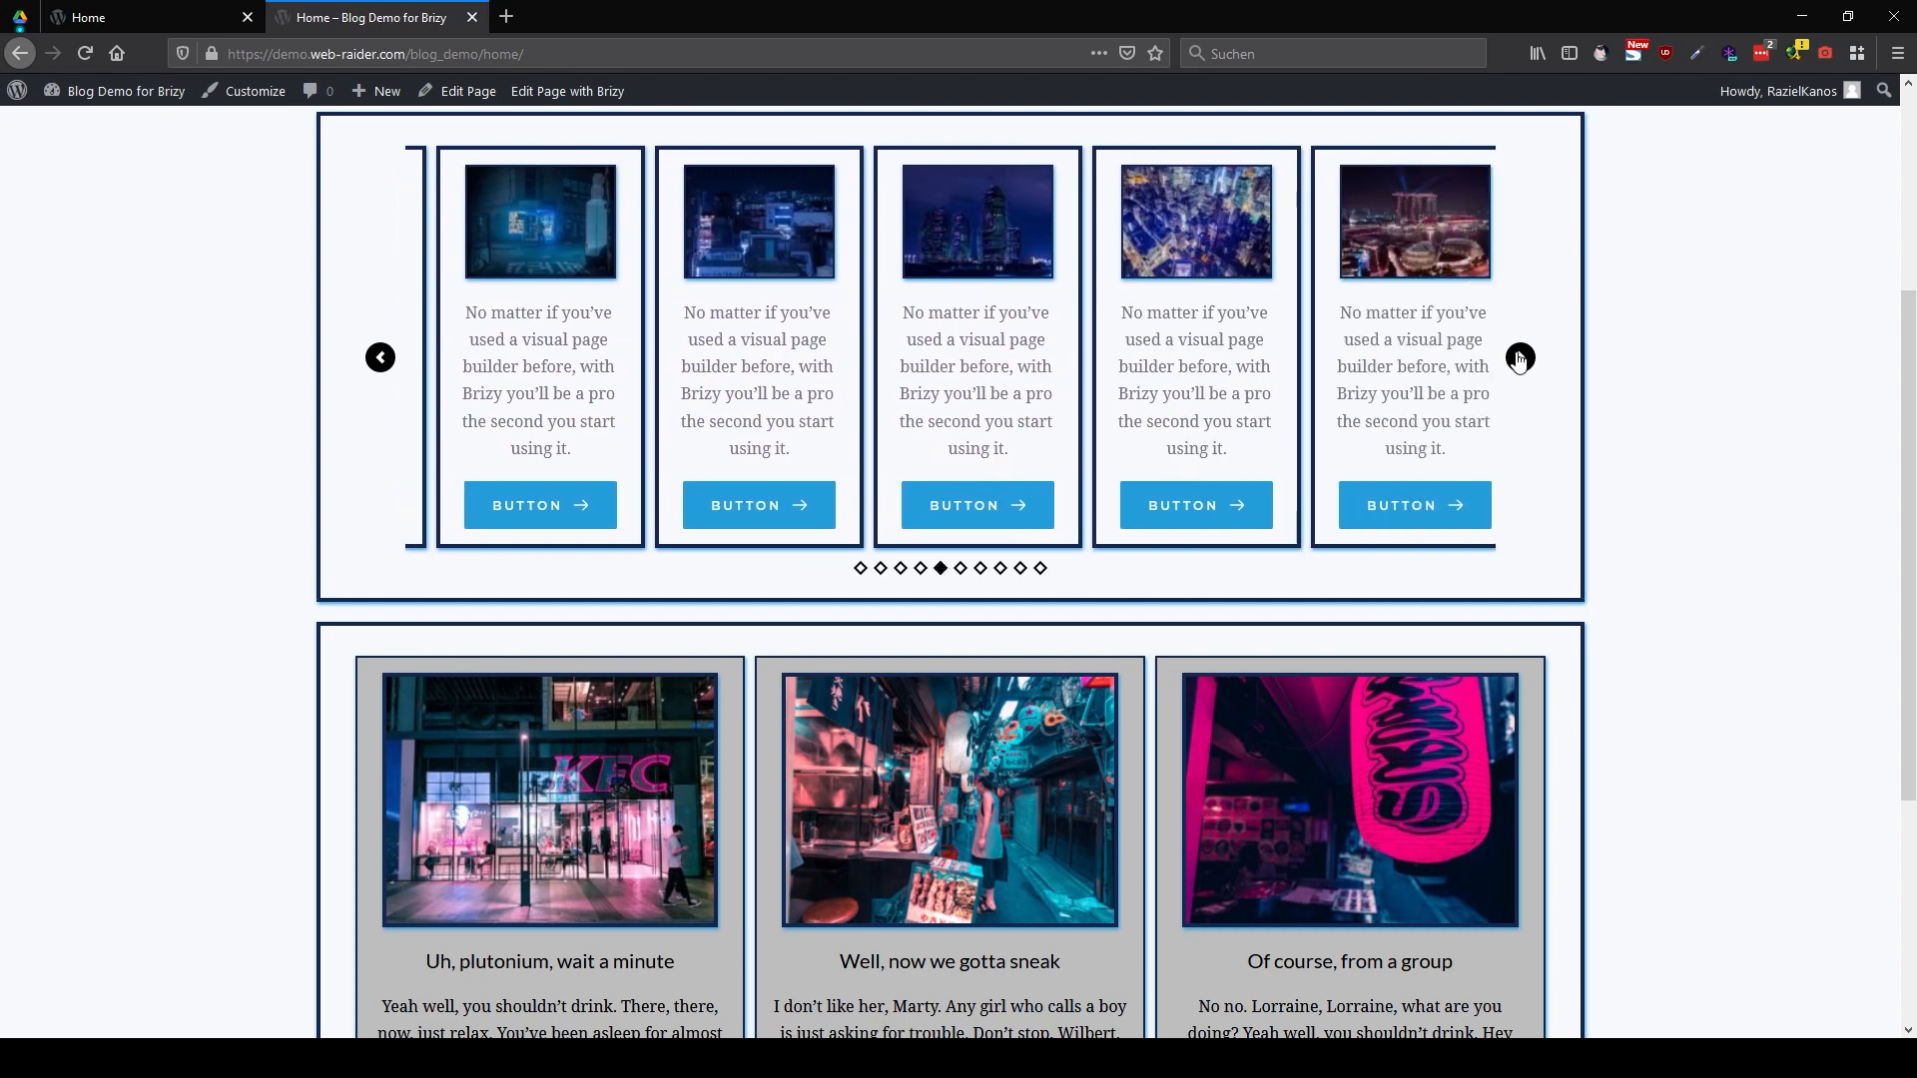
click(1519, 359)
click(1518, 359)
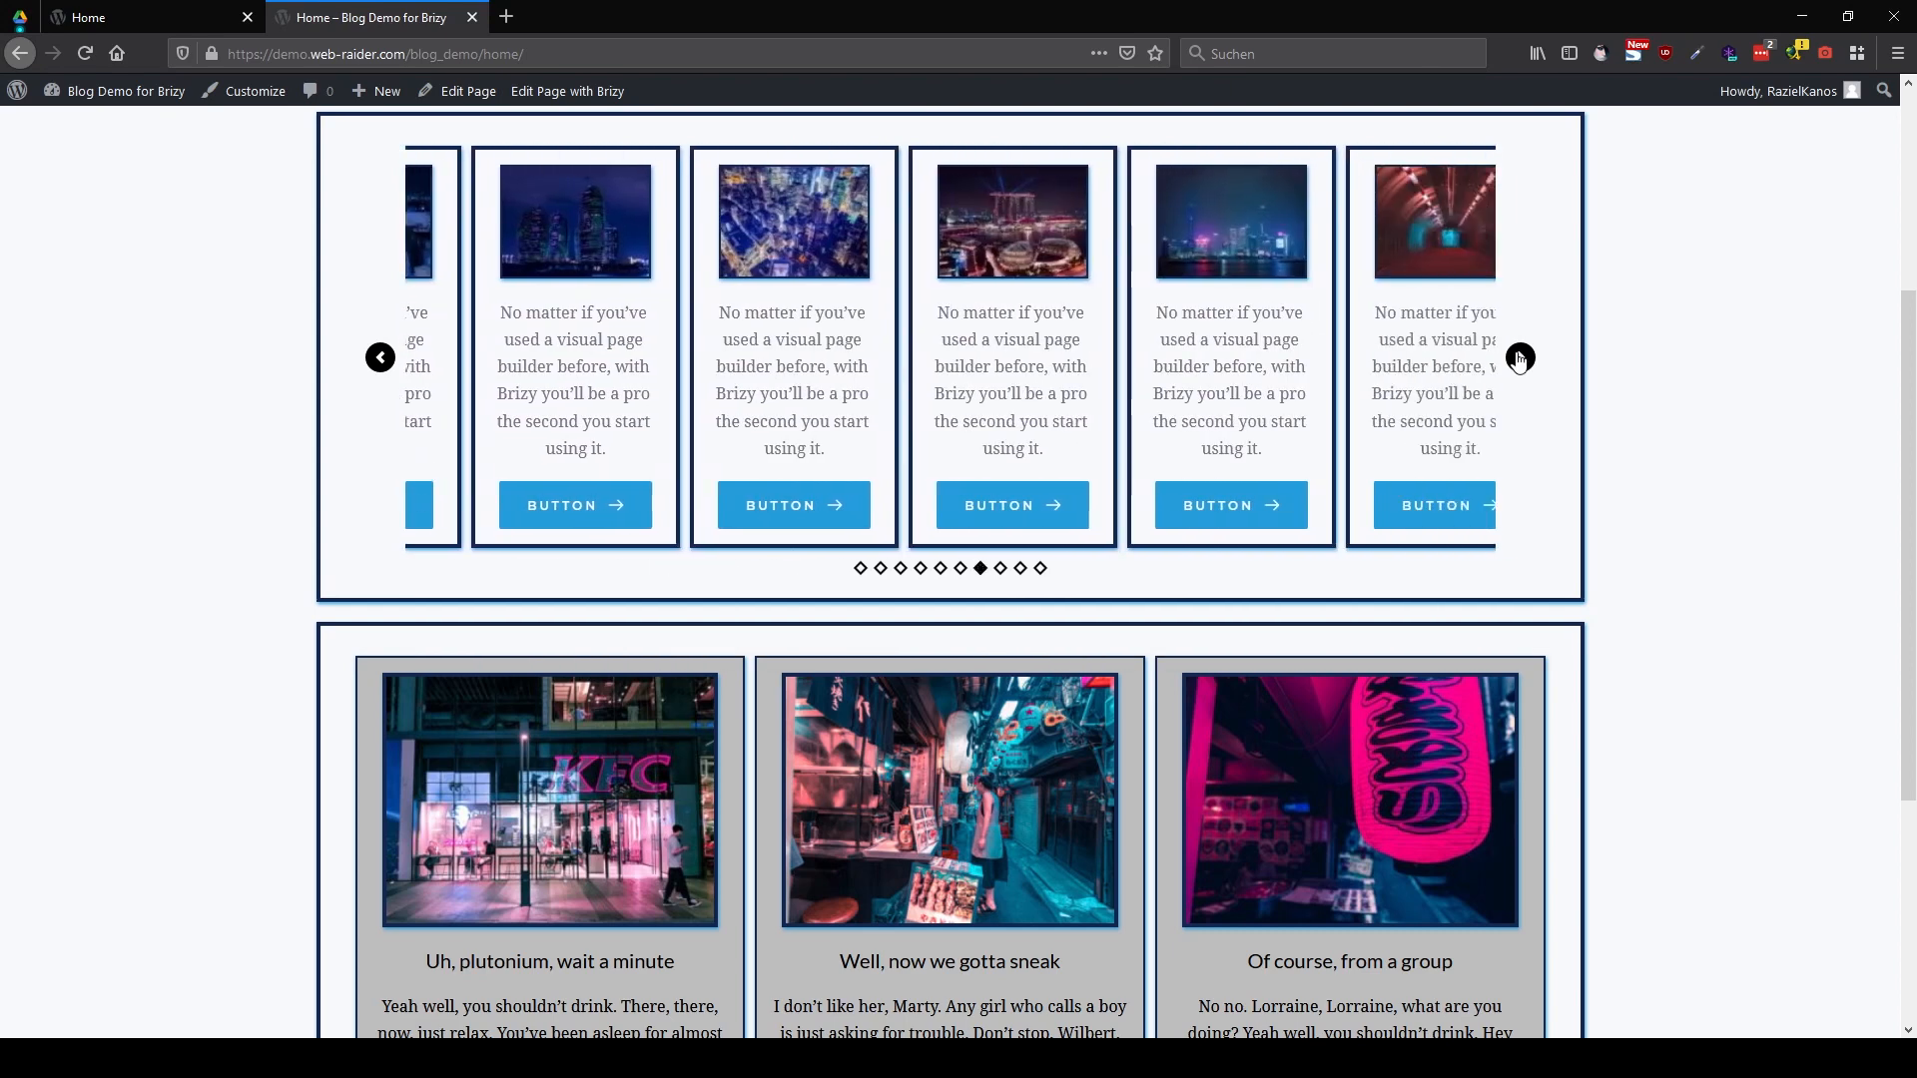
Return to the editor and delete the placeholder text from the first carousel card
click(190, 17)
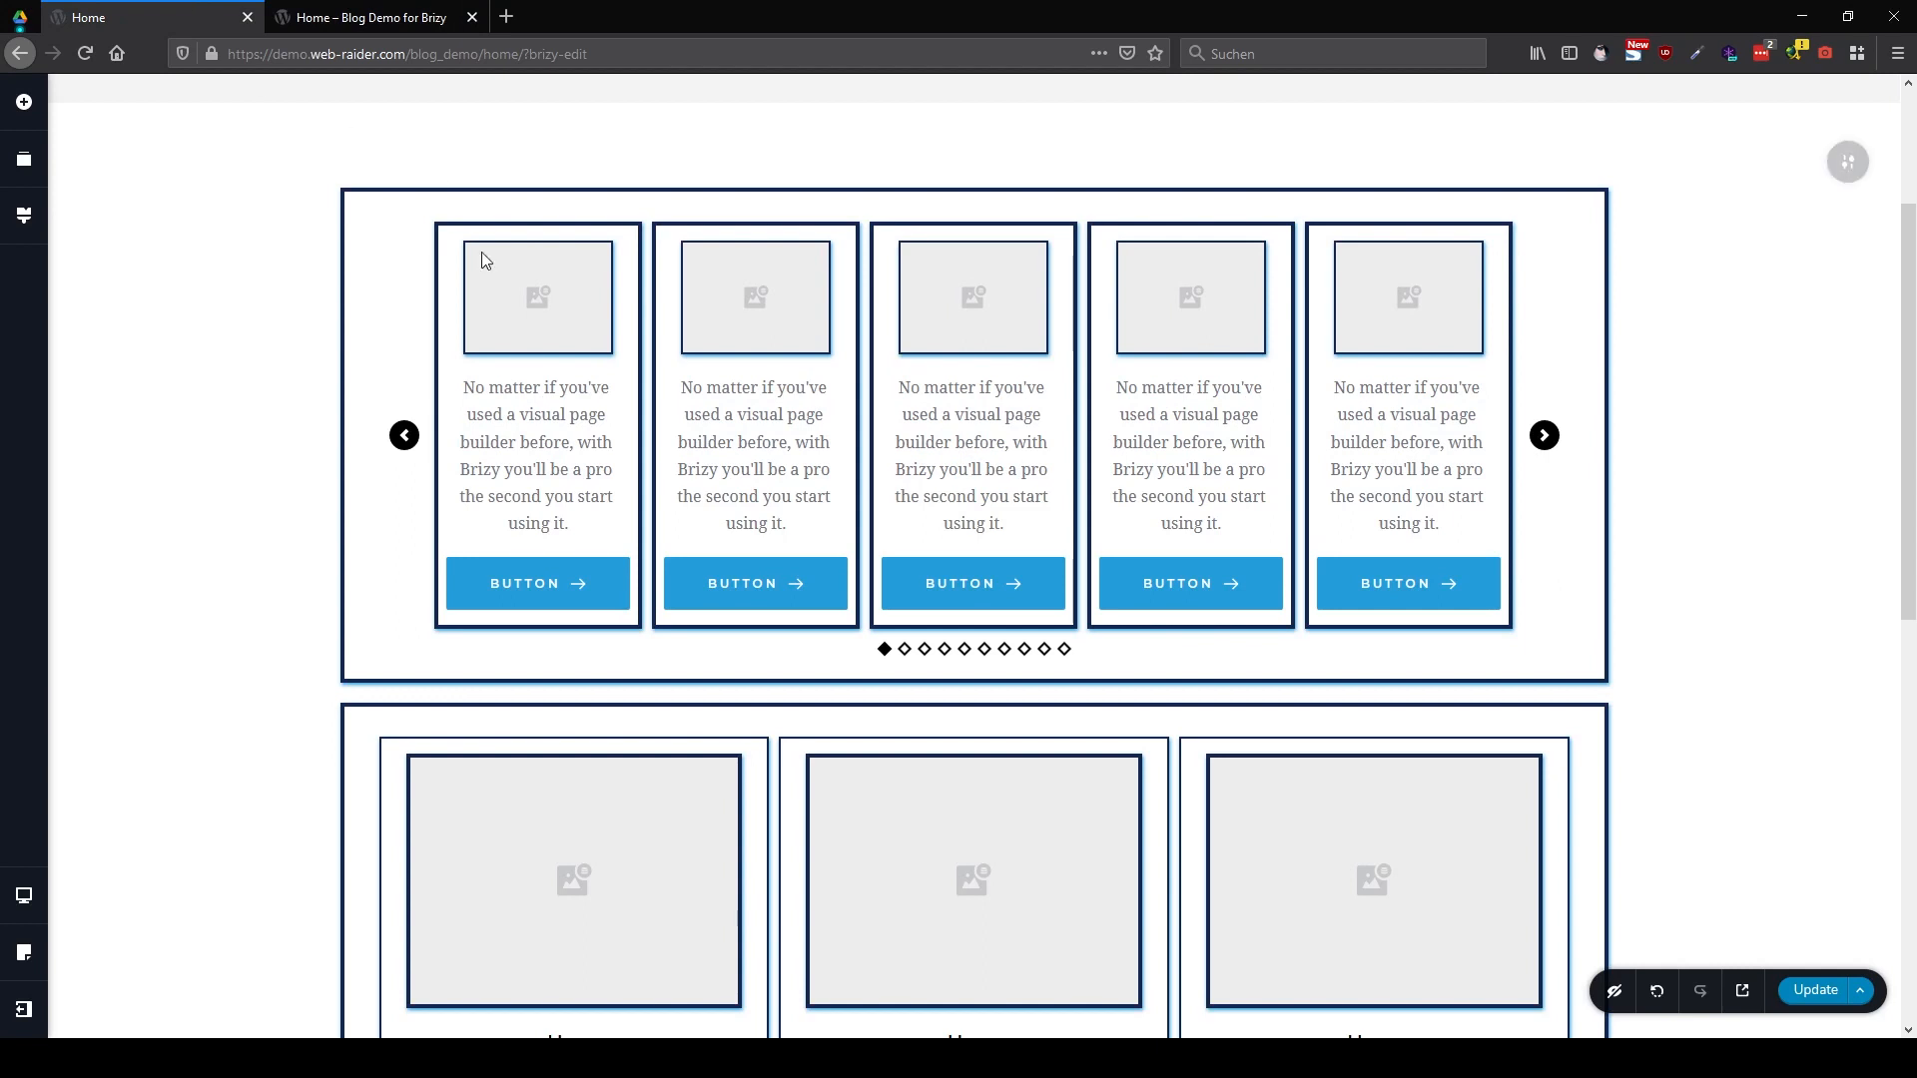
click(547, 437)
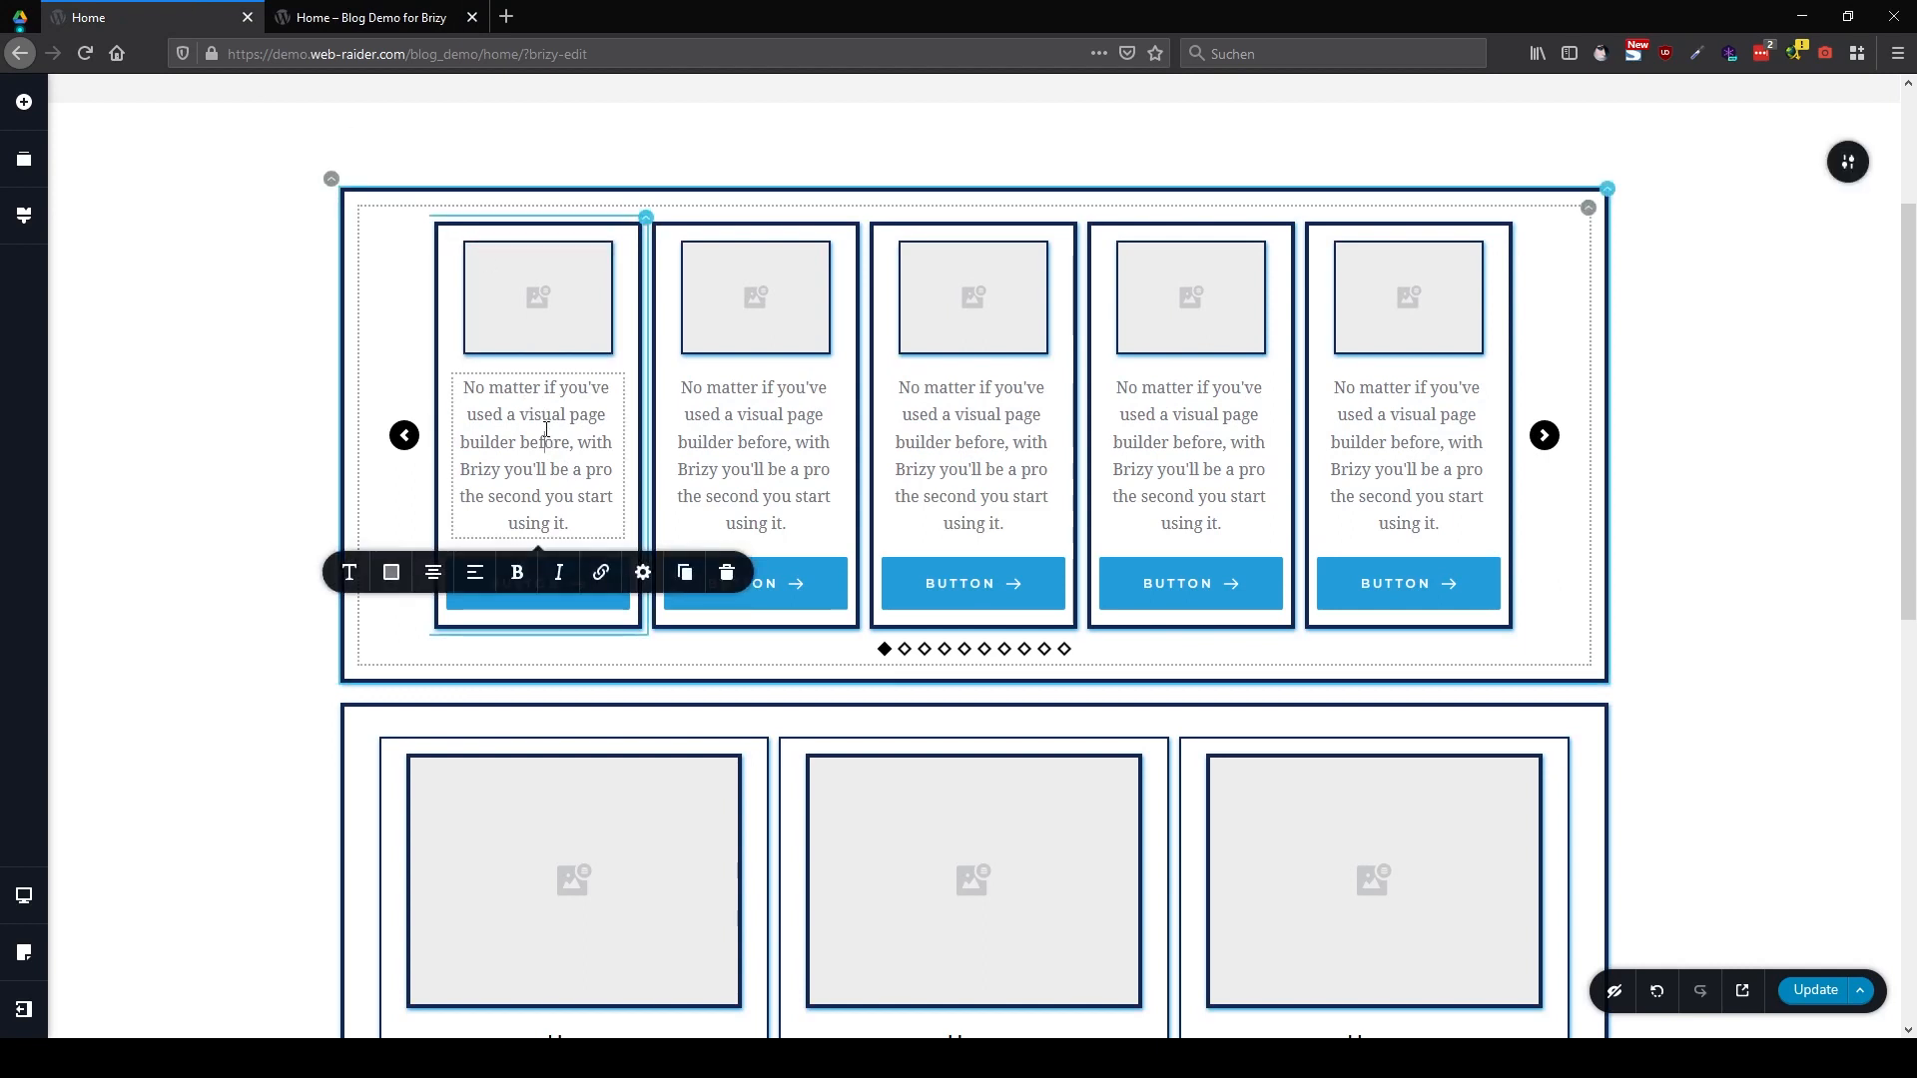
click(724, 574)
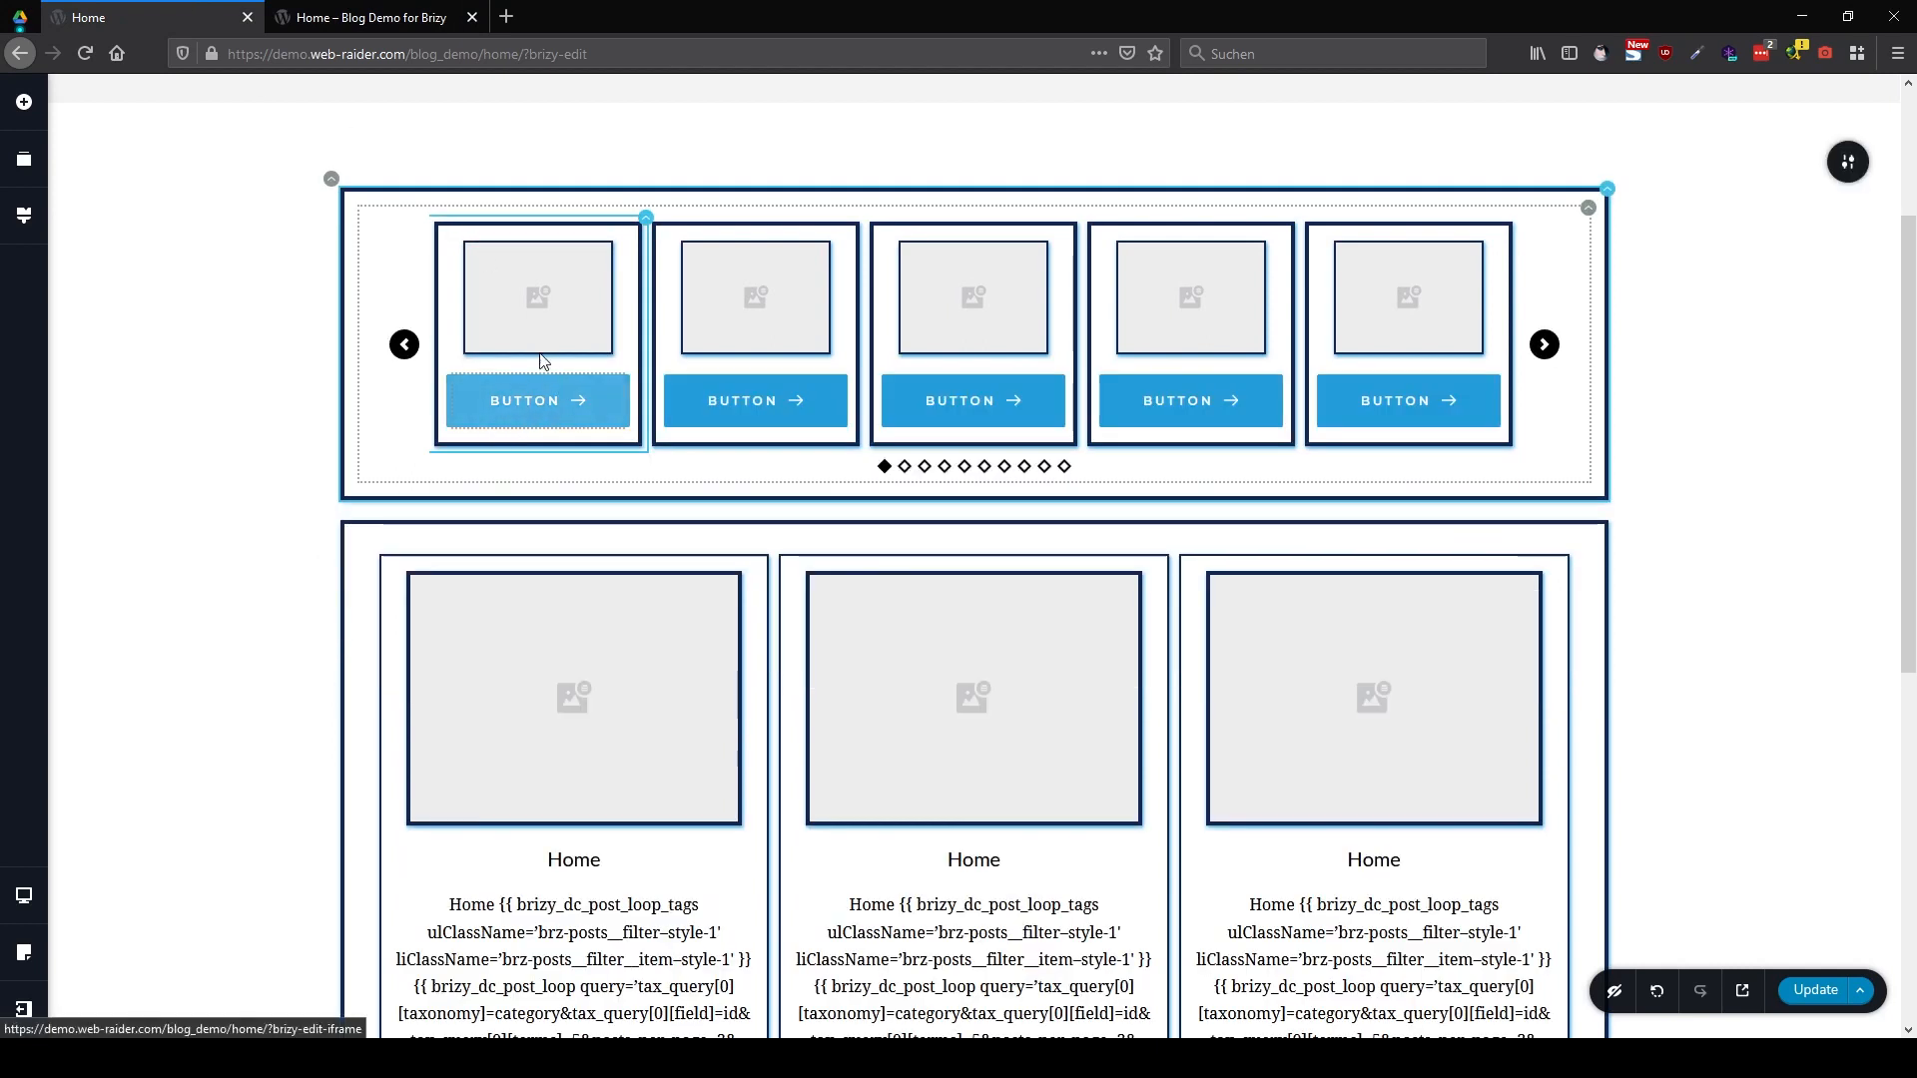
Search the elements for "post" and add a Post Excerpt with a Post Title above it below the first carousel card's image
click(24, 104)
click(118, 176)
text(post)
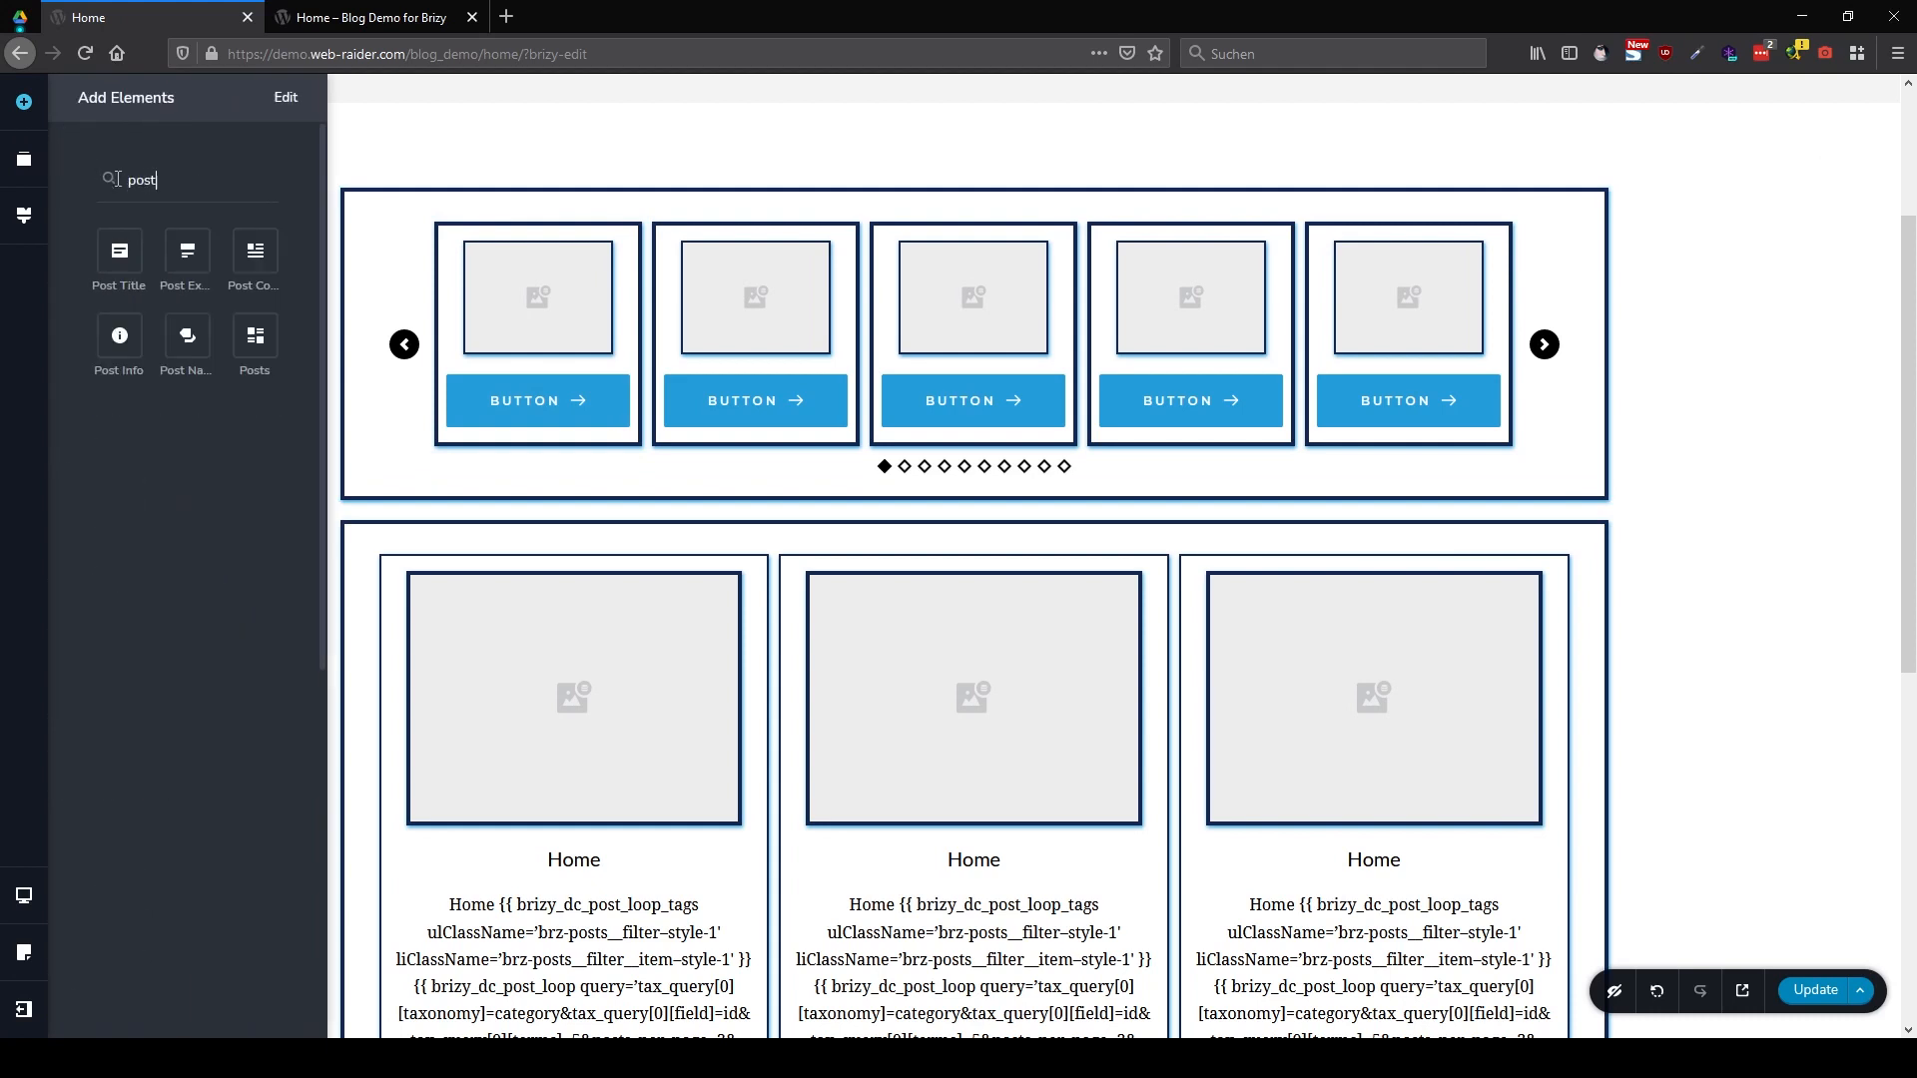
drag(187, 251, 542, 365)
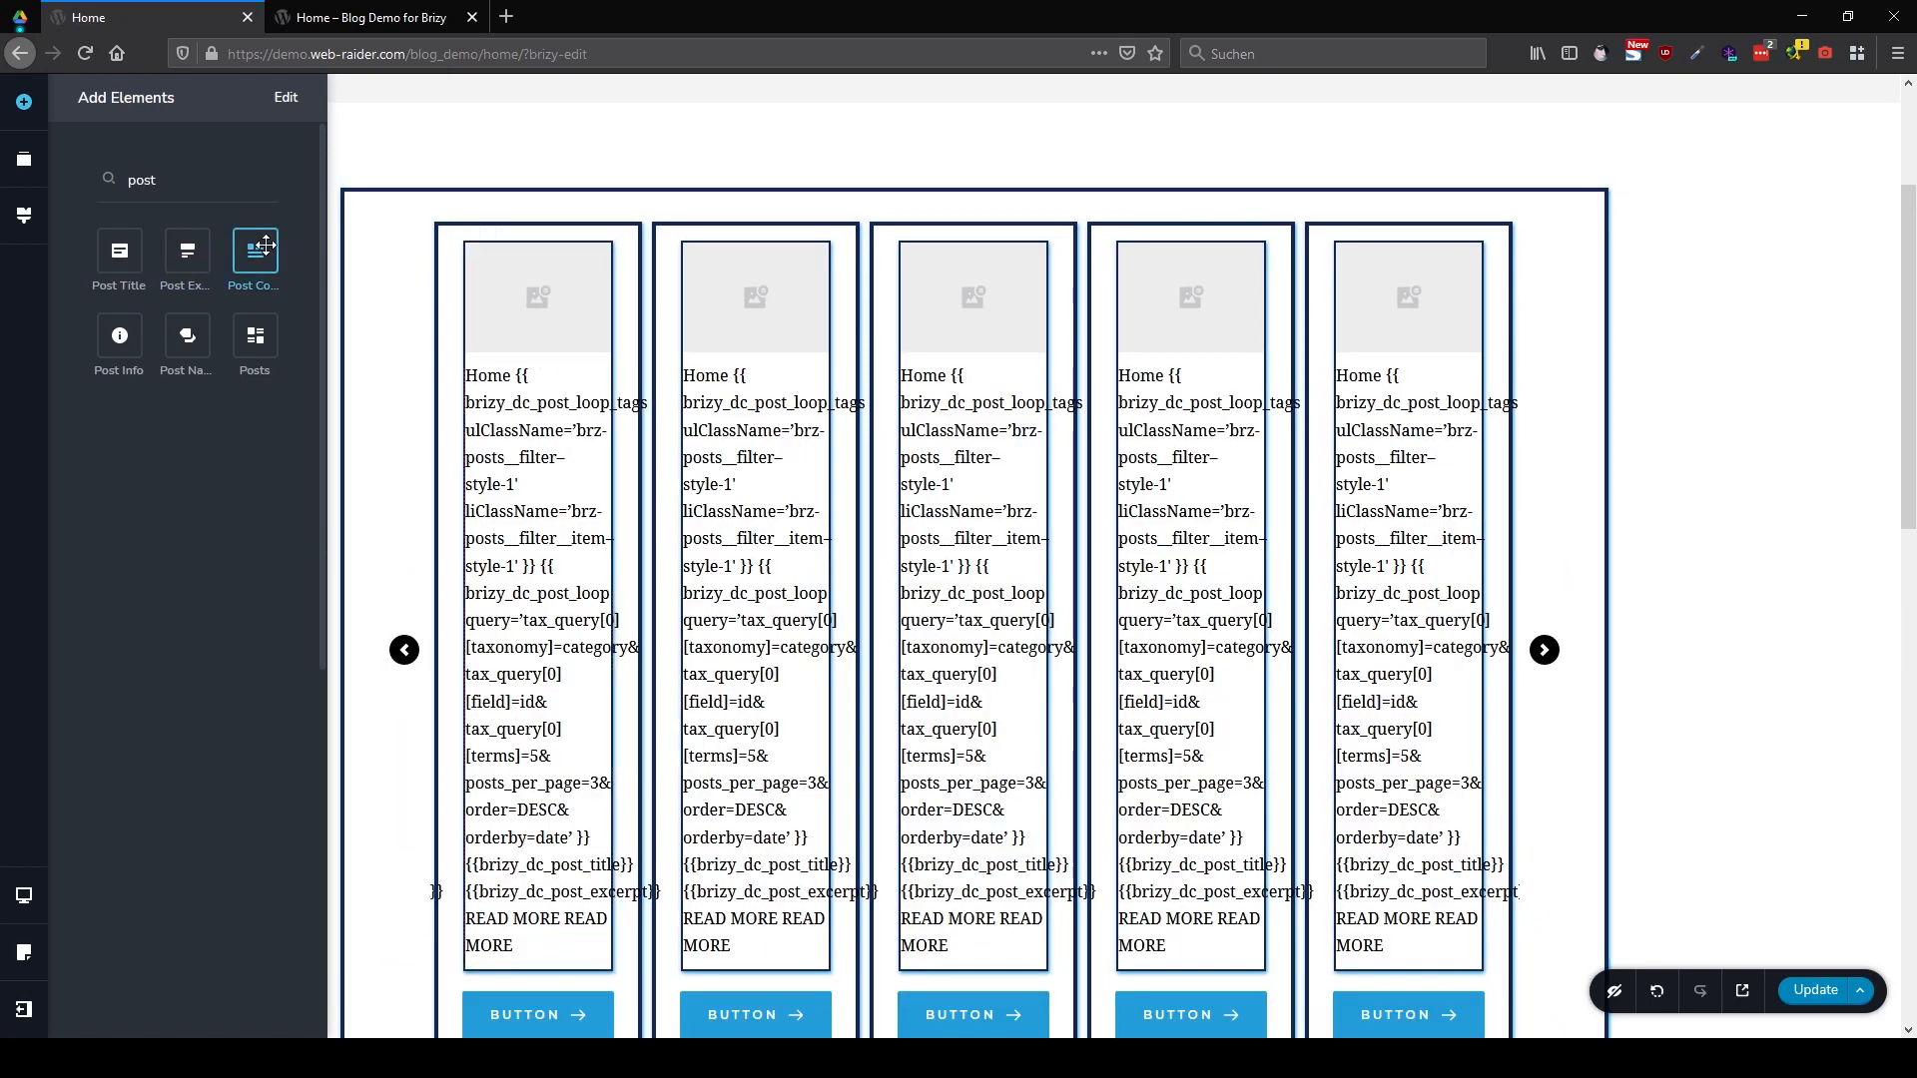
drag(119, 251, 542, 371)
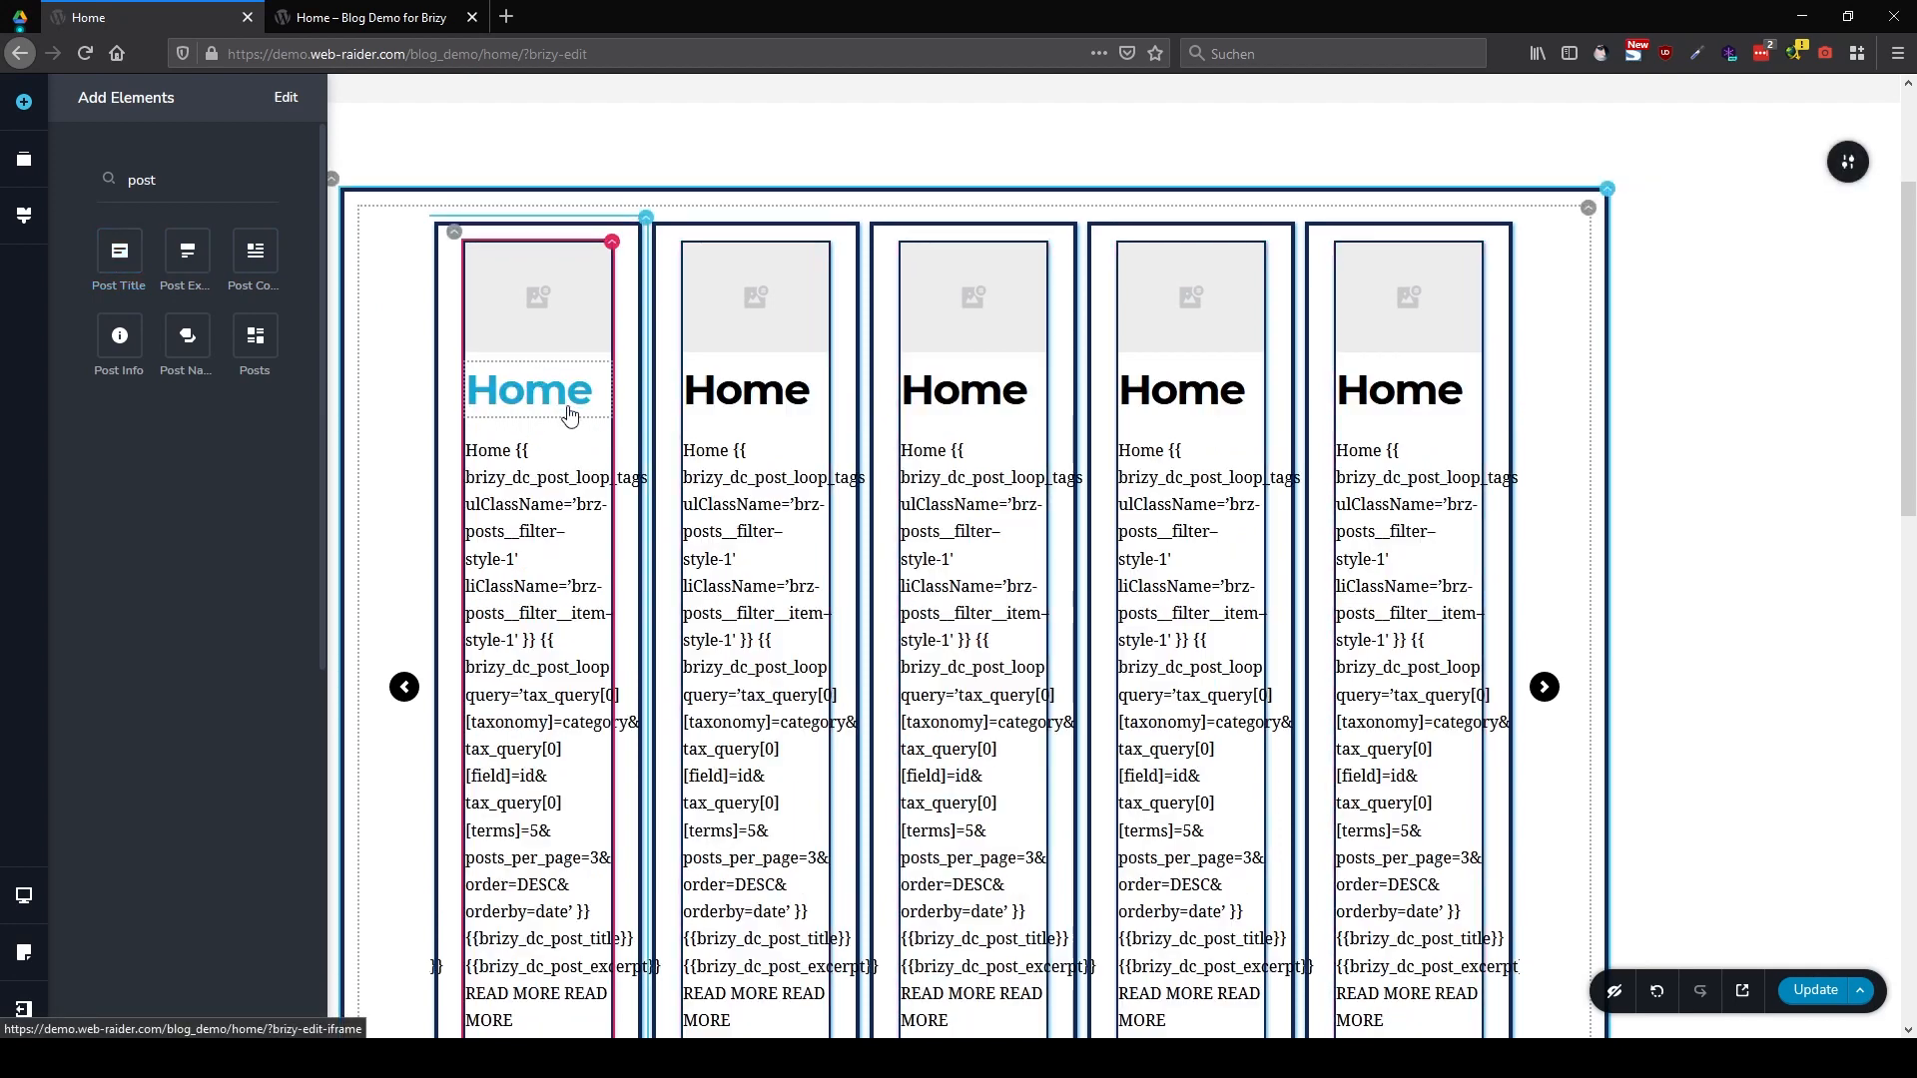
Set the carousel card's Post Title to font size 25 and align it to the center
click(572, 402)
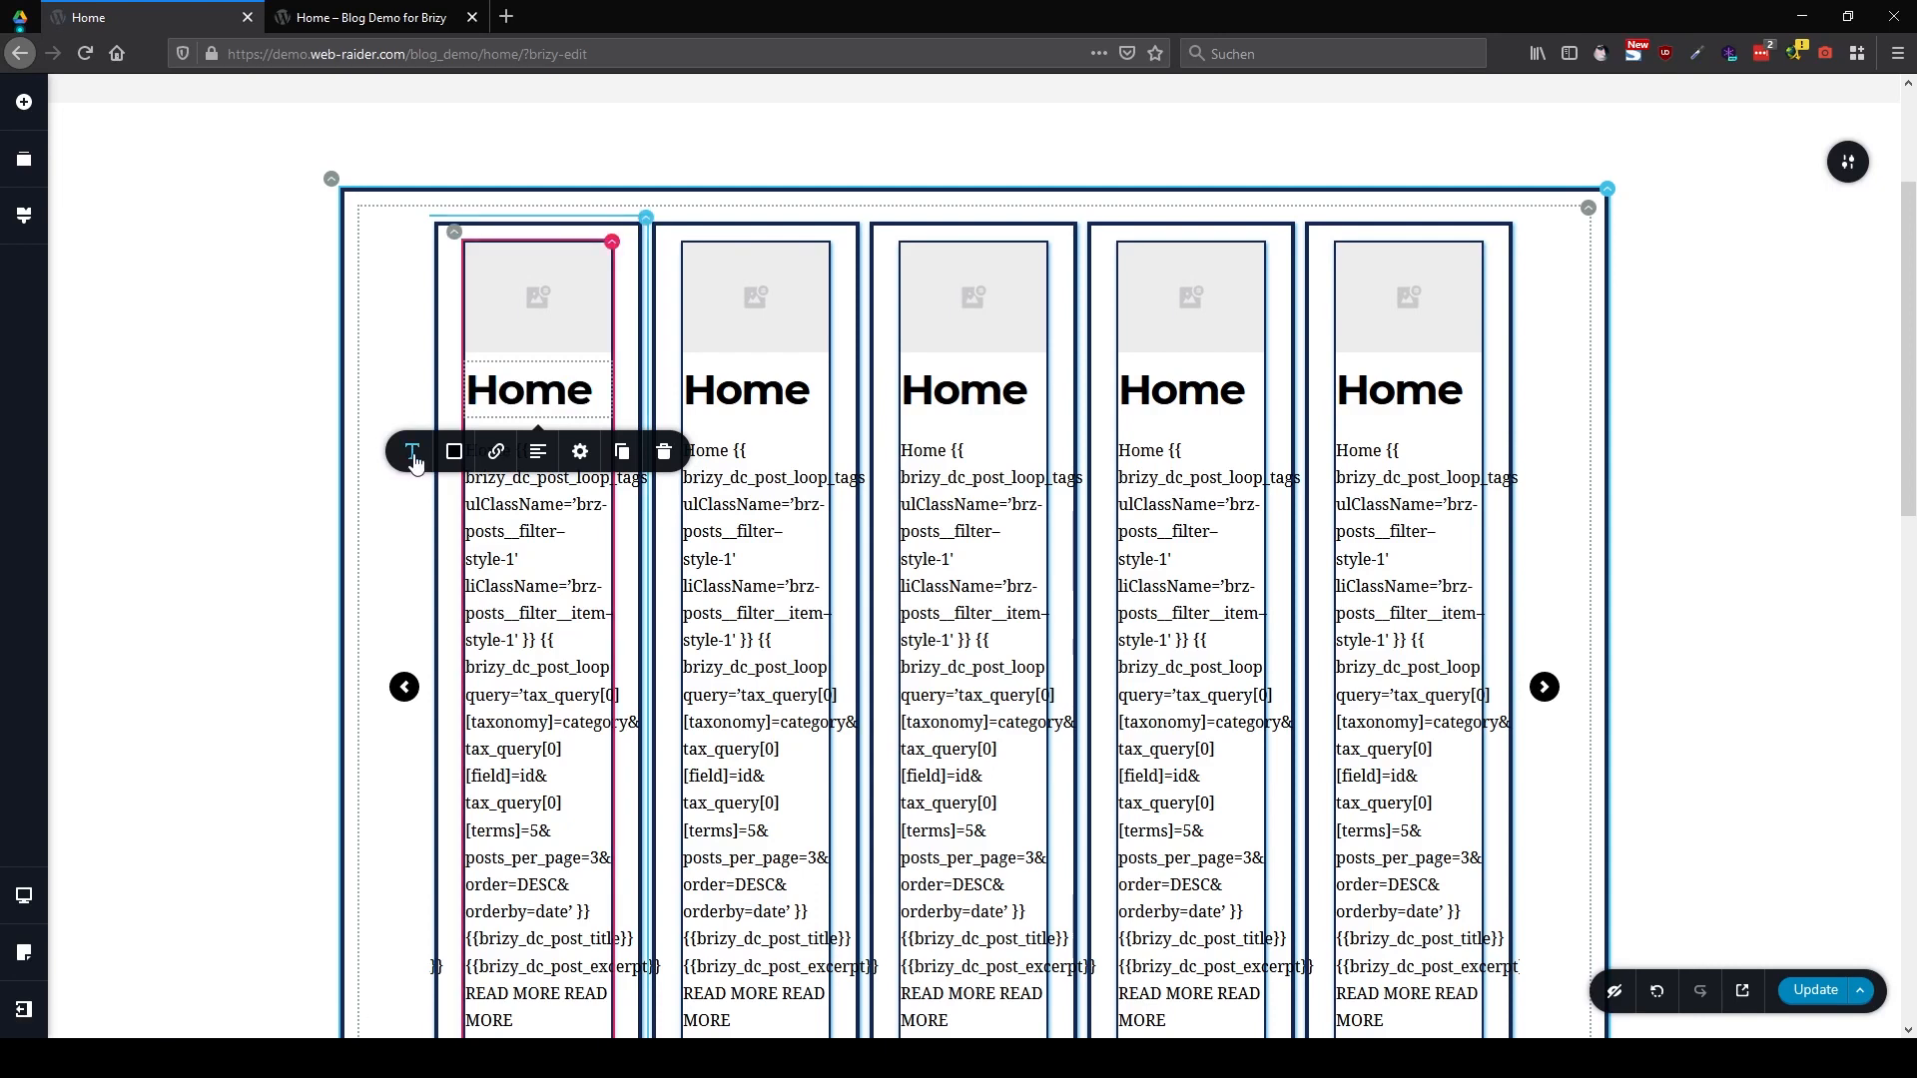
click(411, 451)
click(540, 555)
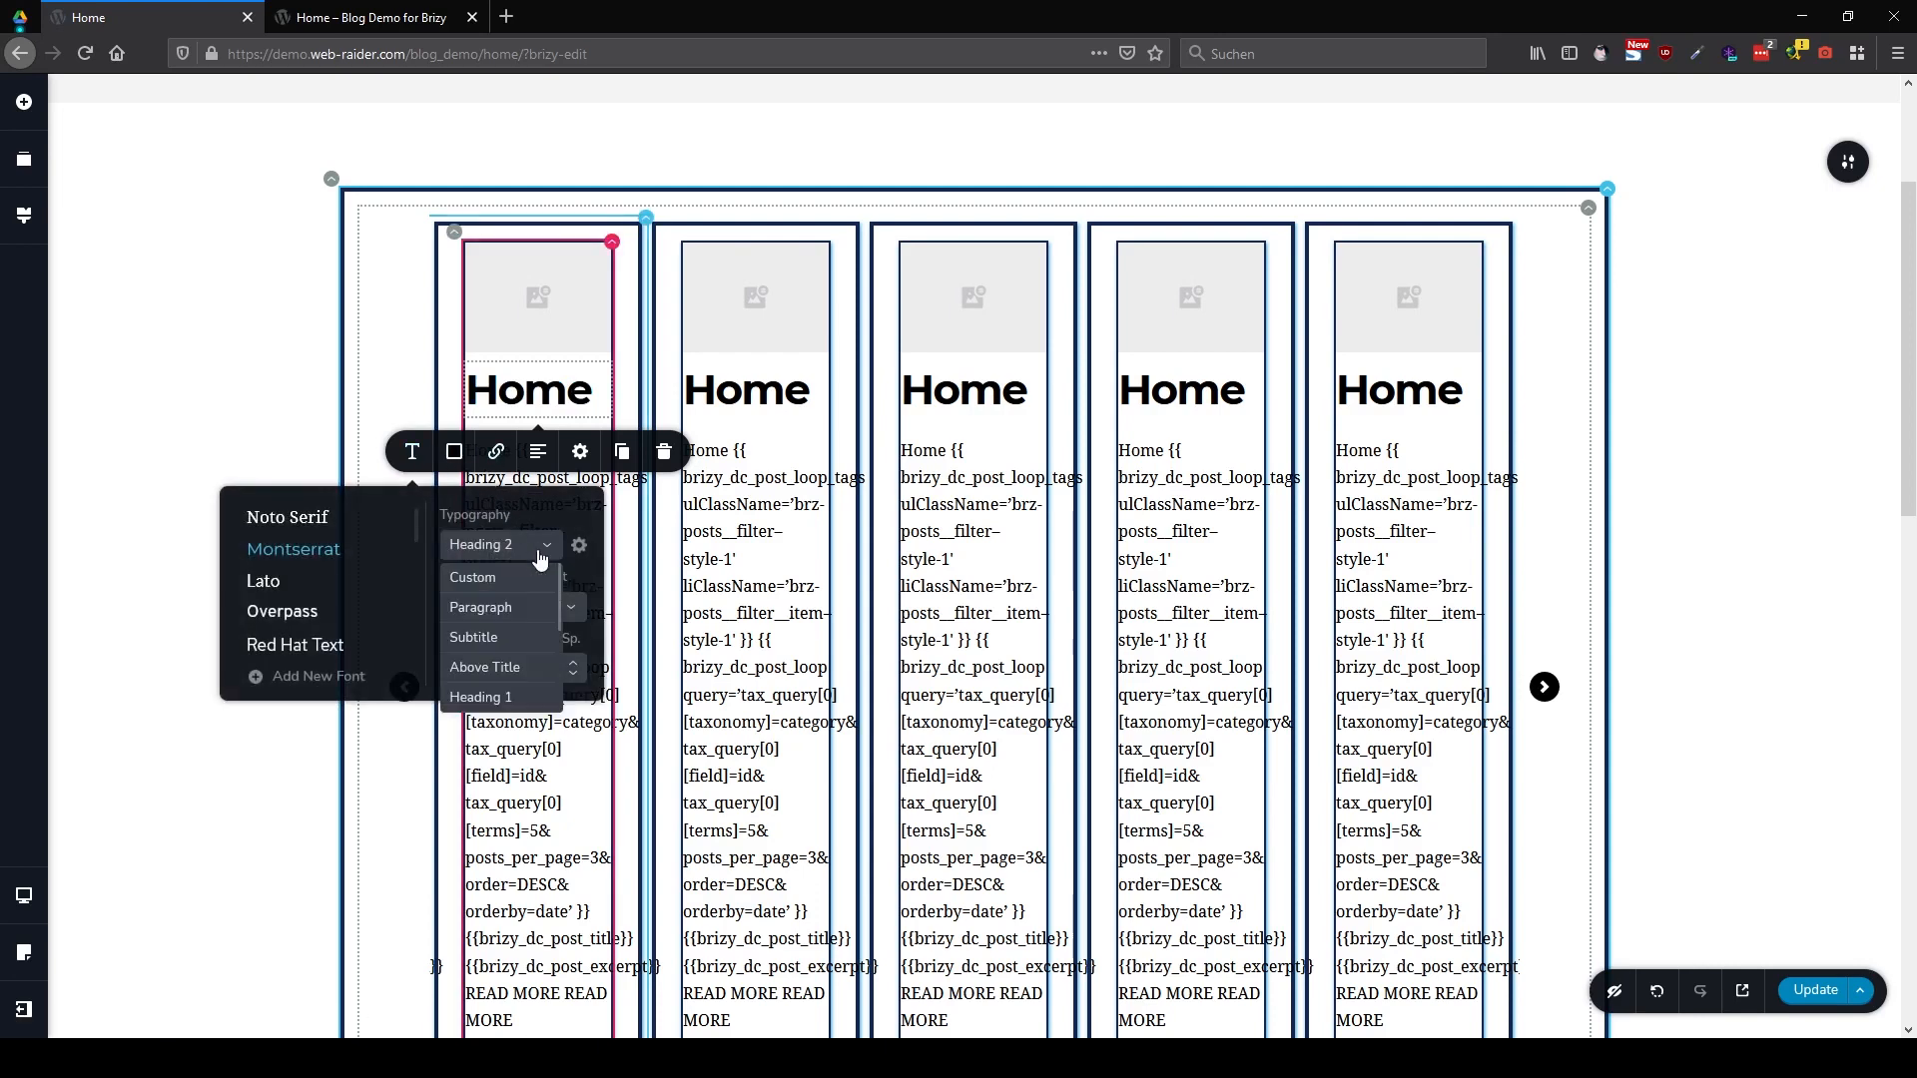
click(540, 555)
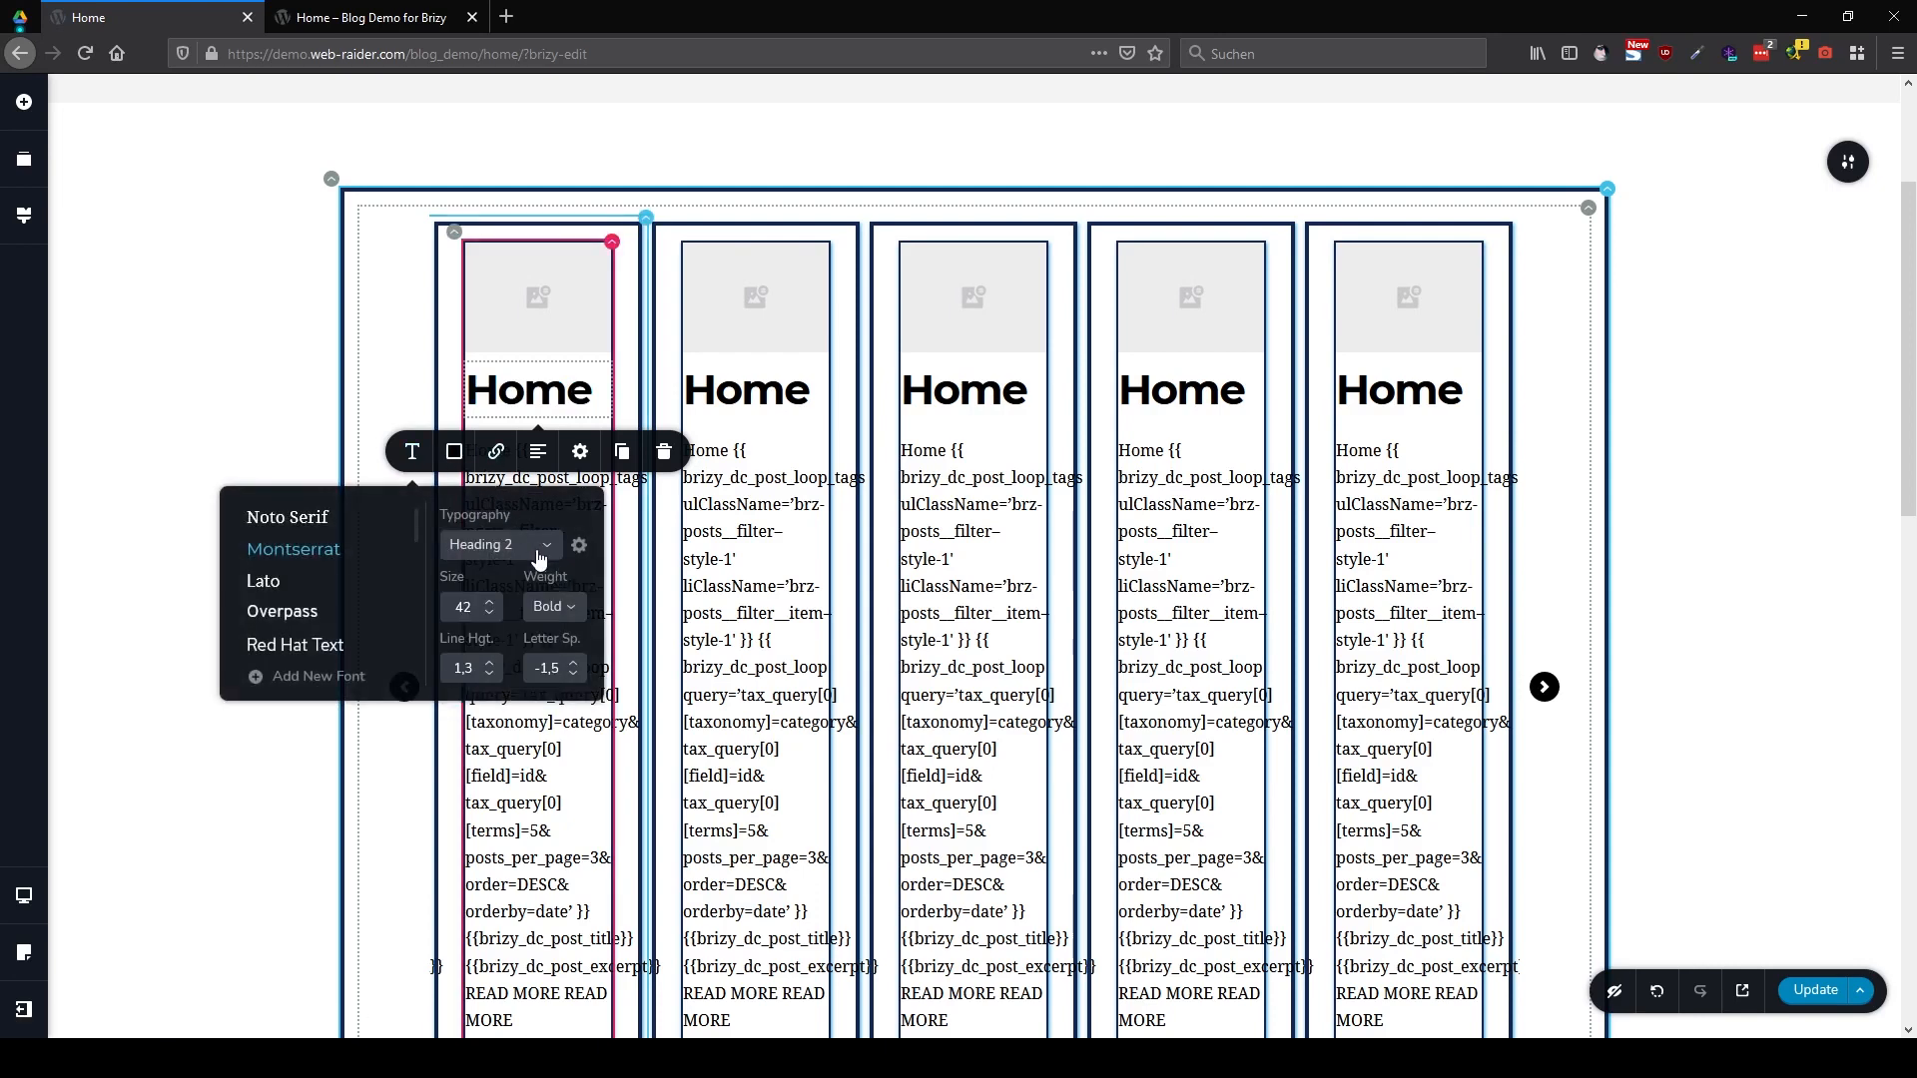
click(490, 614)
click(490, 616)
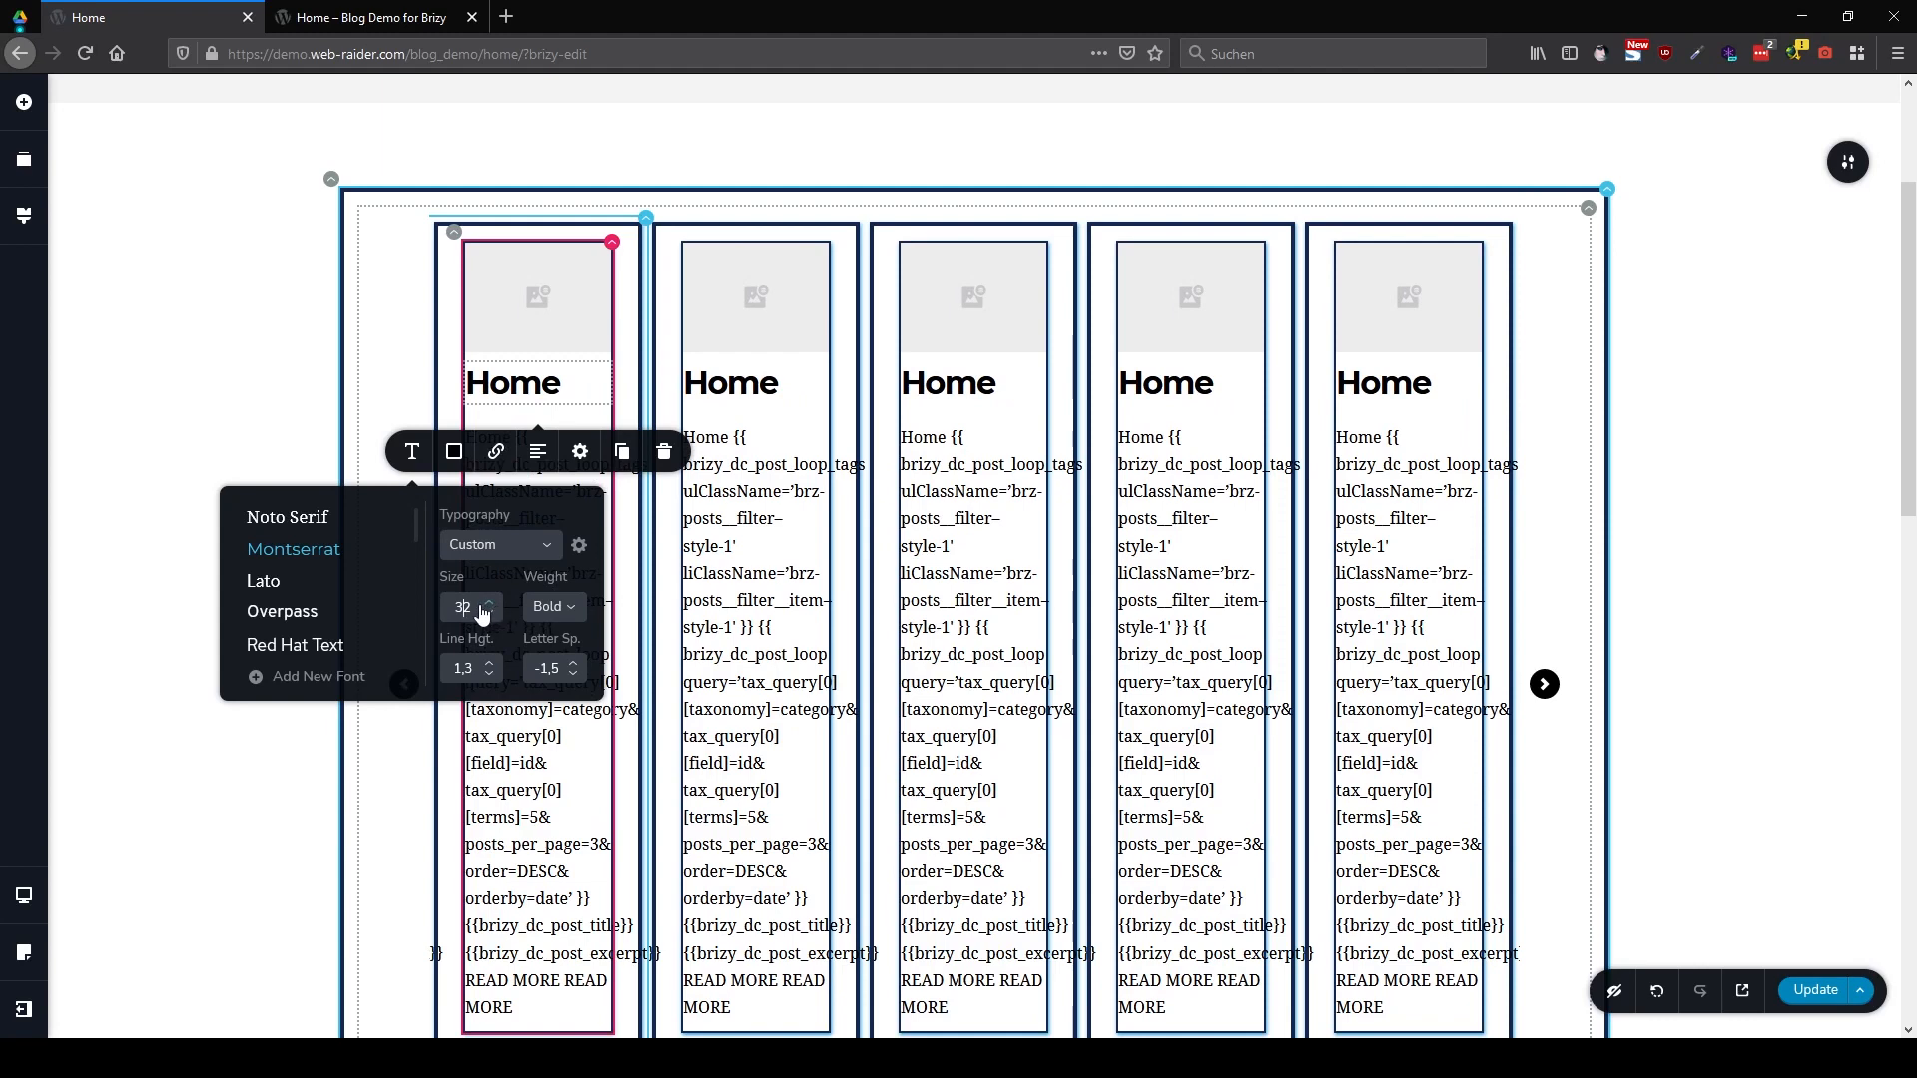
text(25)
click(530, 458)
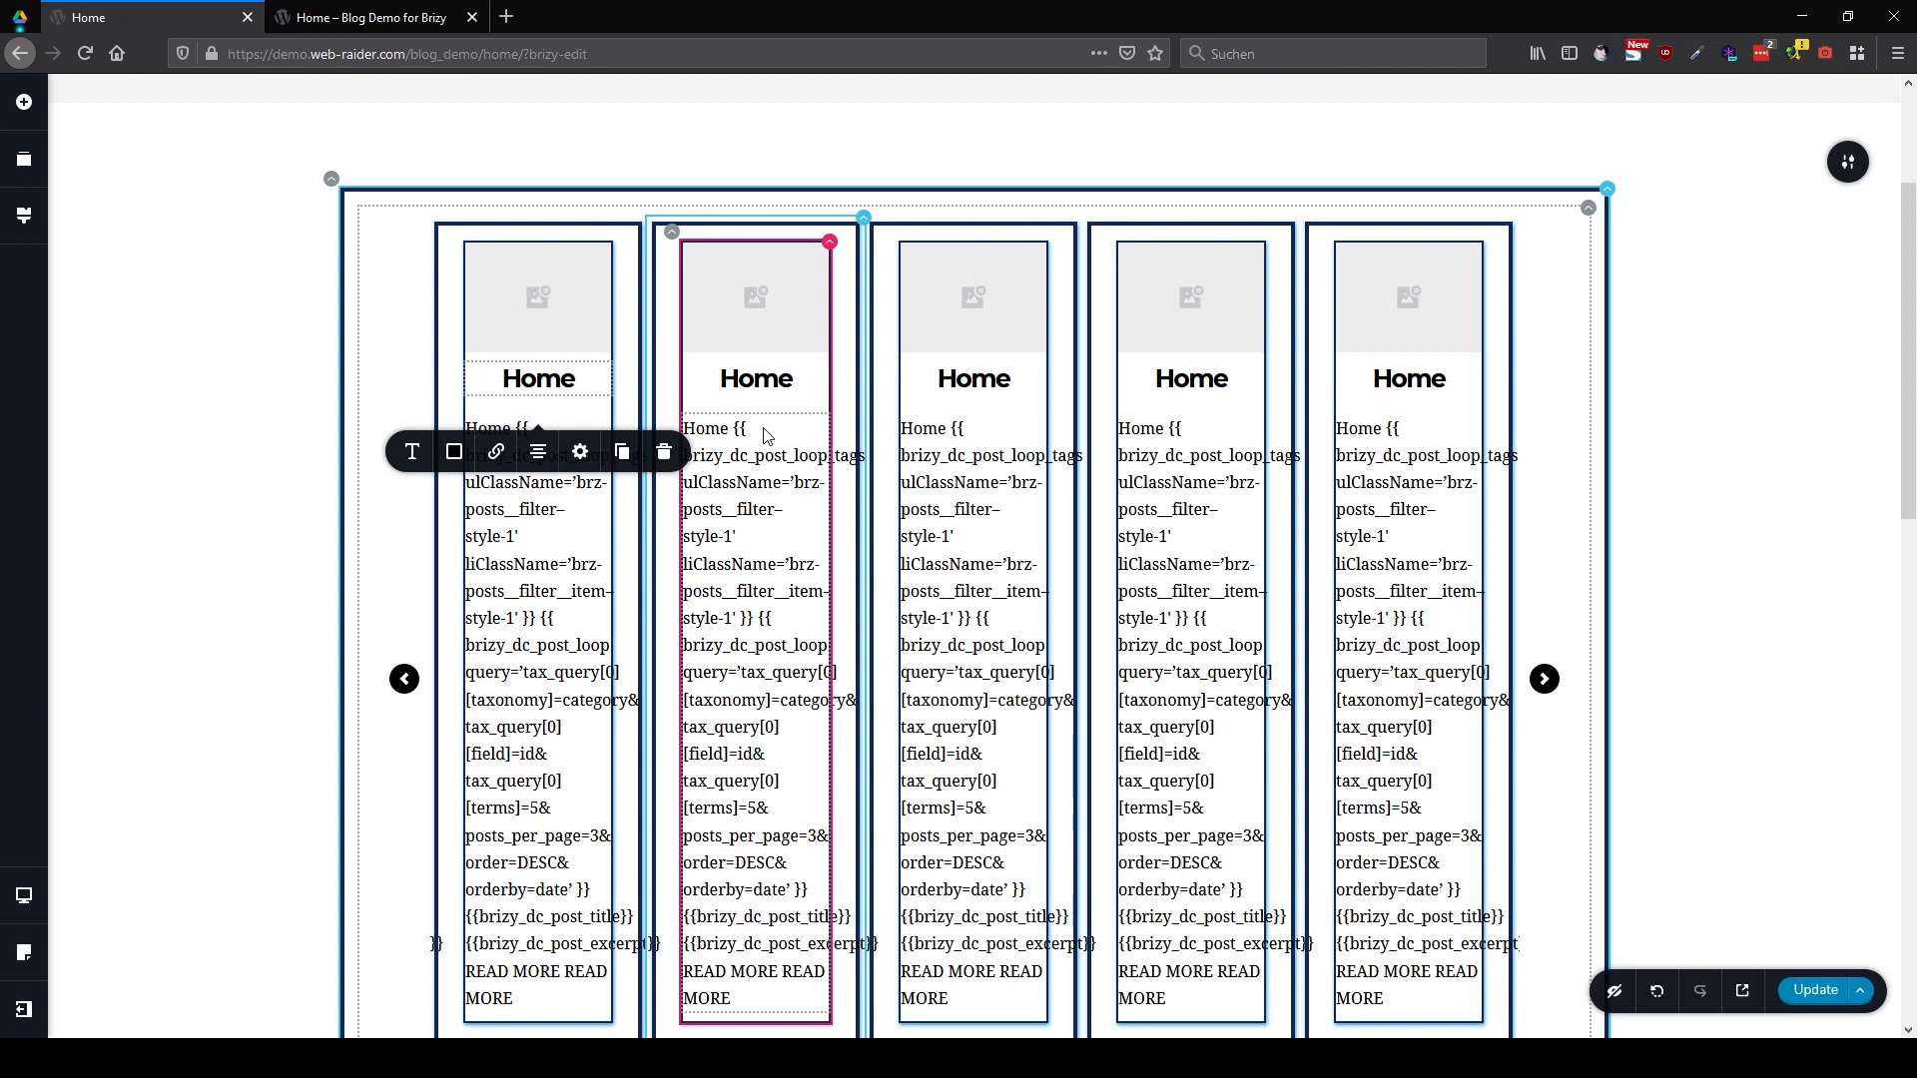
Update the page and reload the published Home page to check the carousel's titles and excerpts
click(1814, 993)
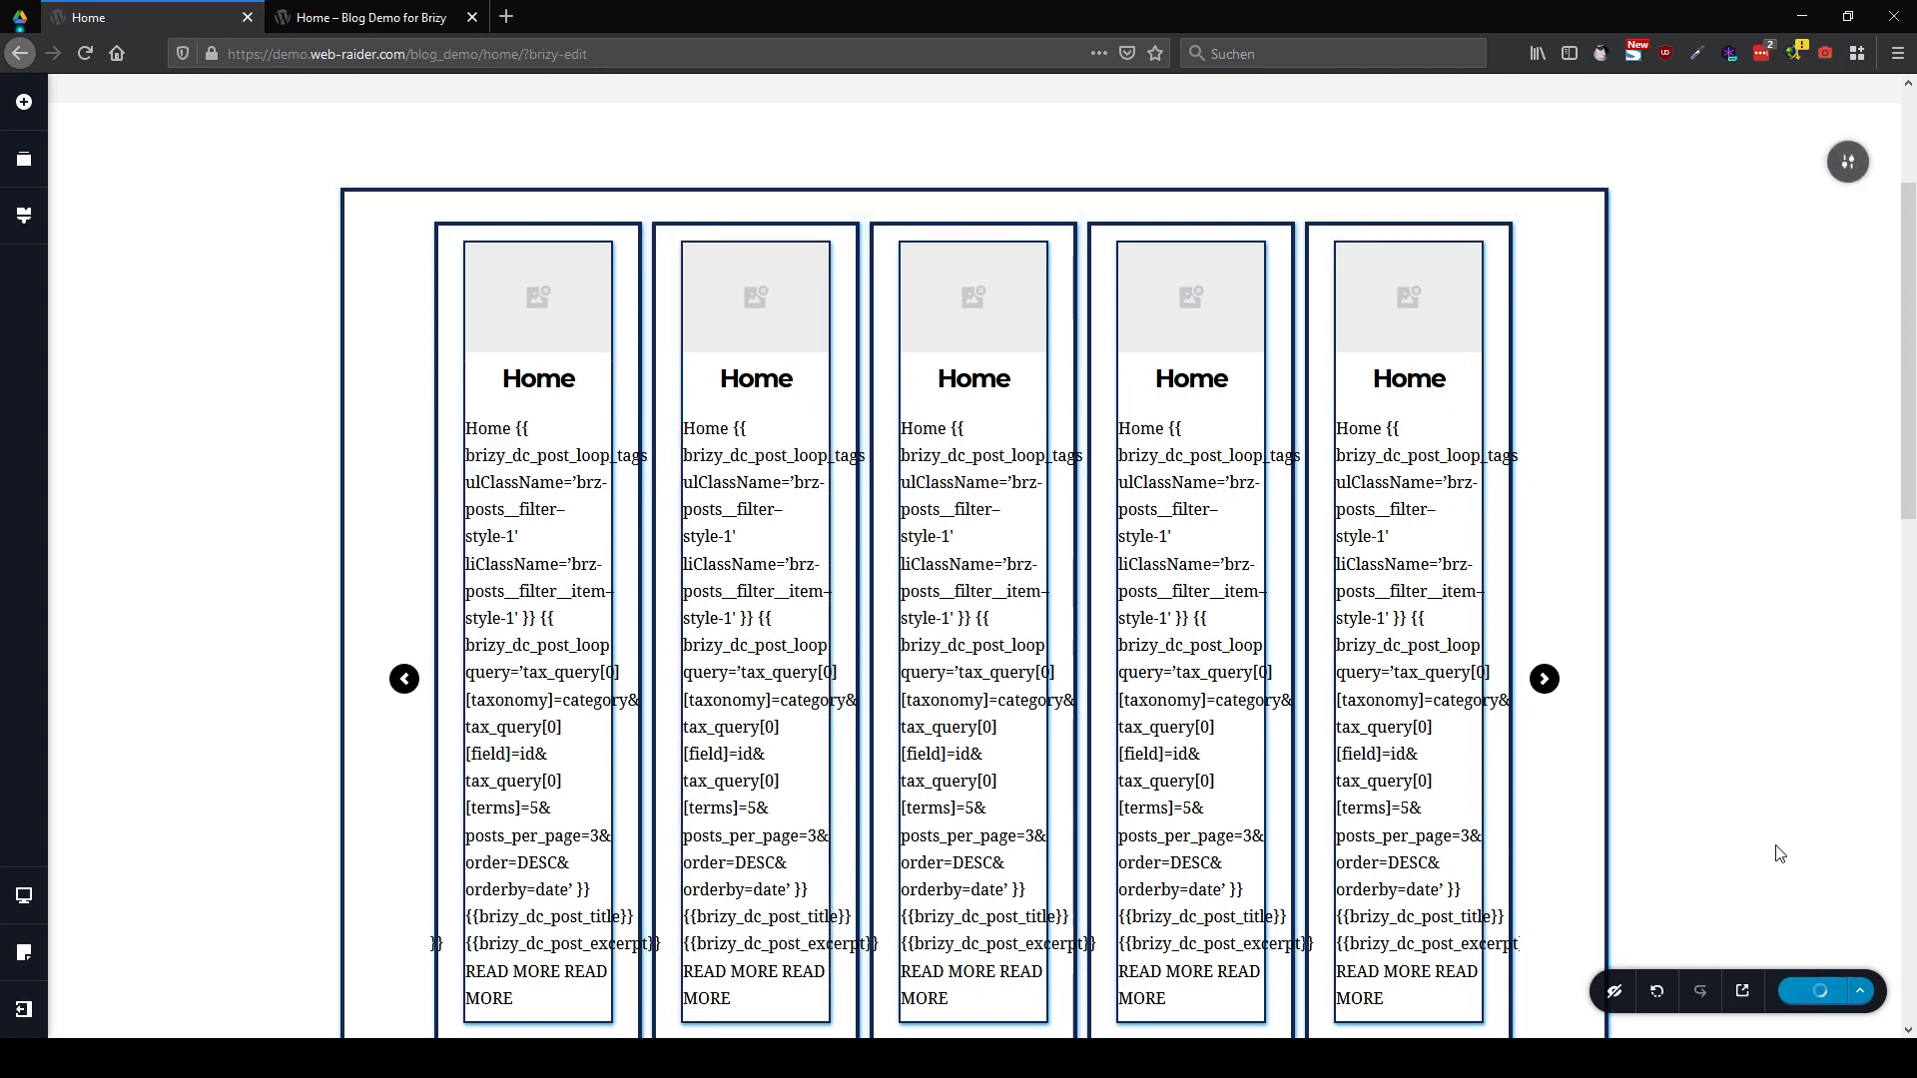
click(389, 17)
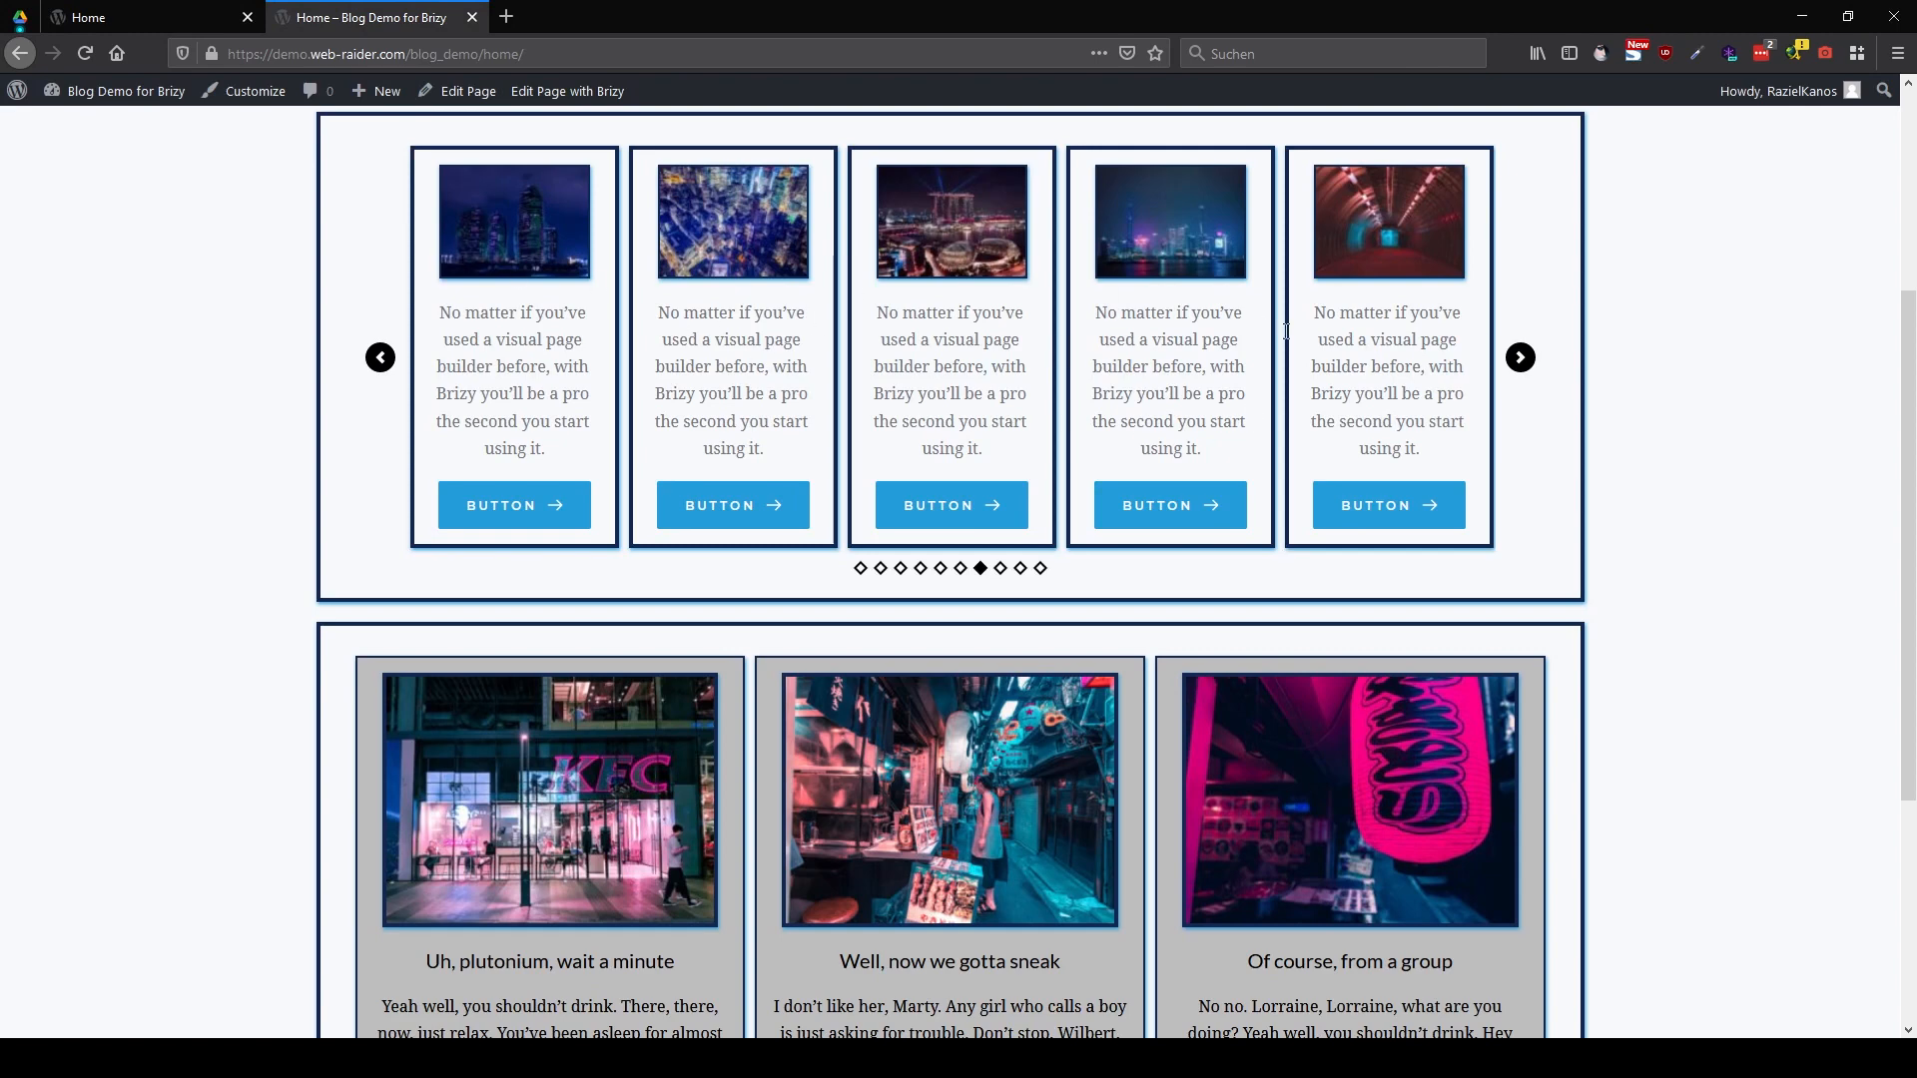
key(F5)
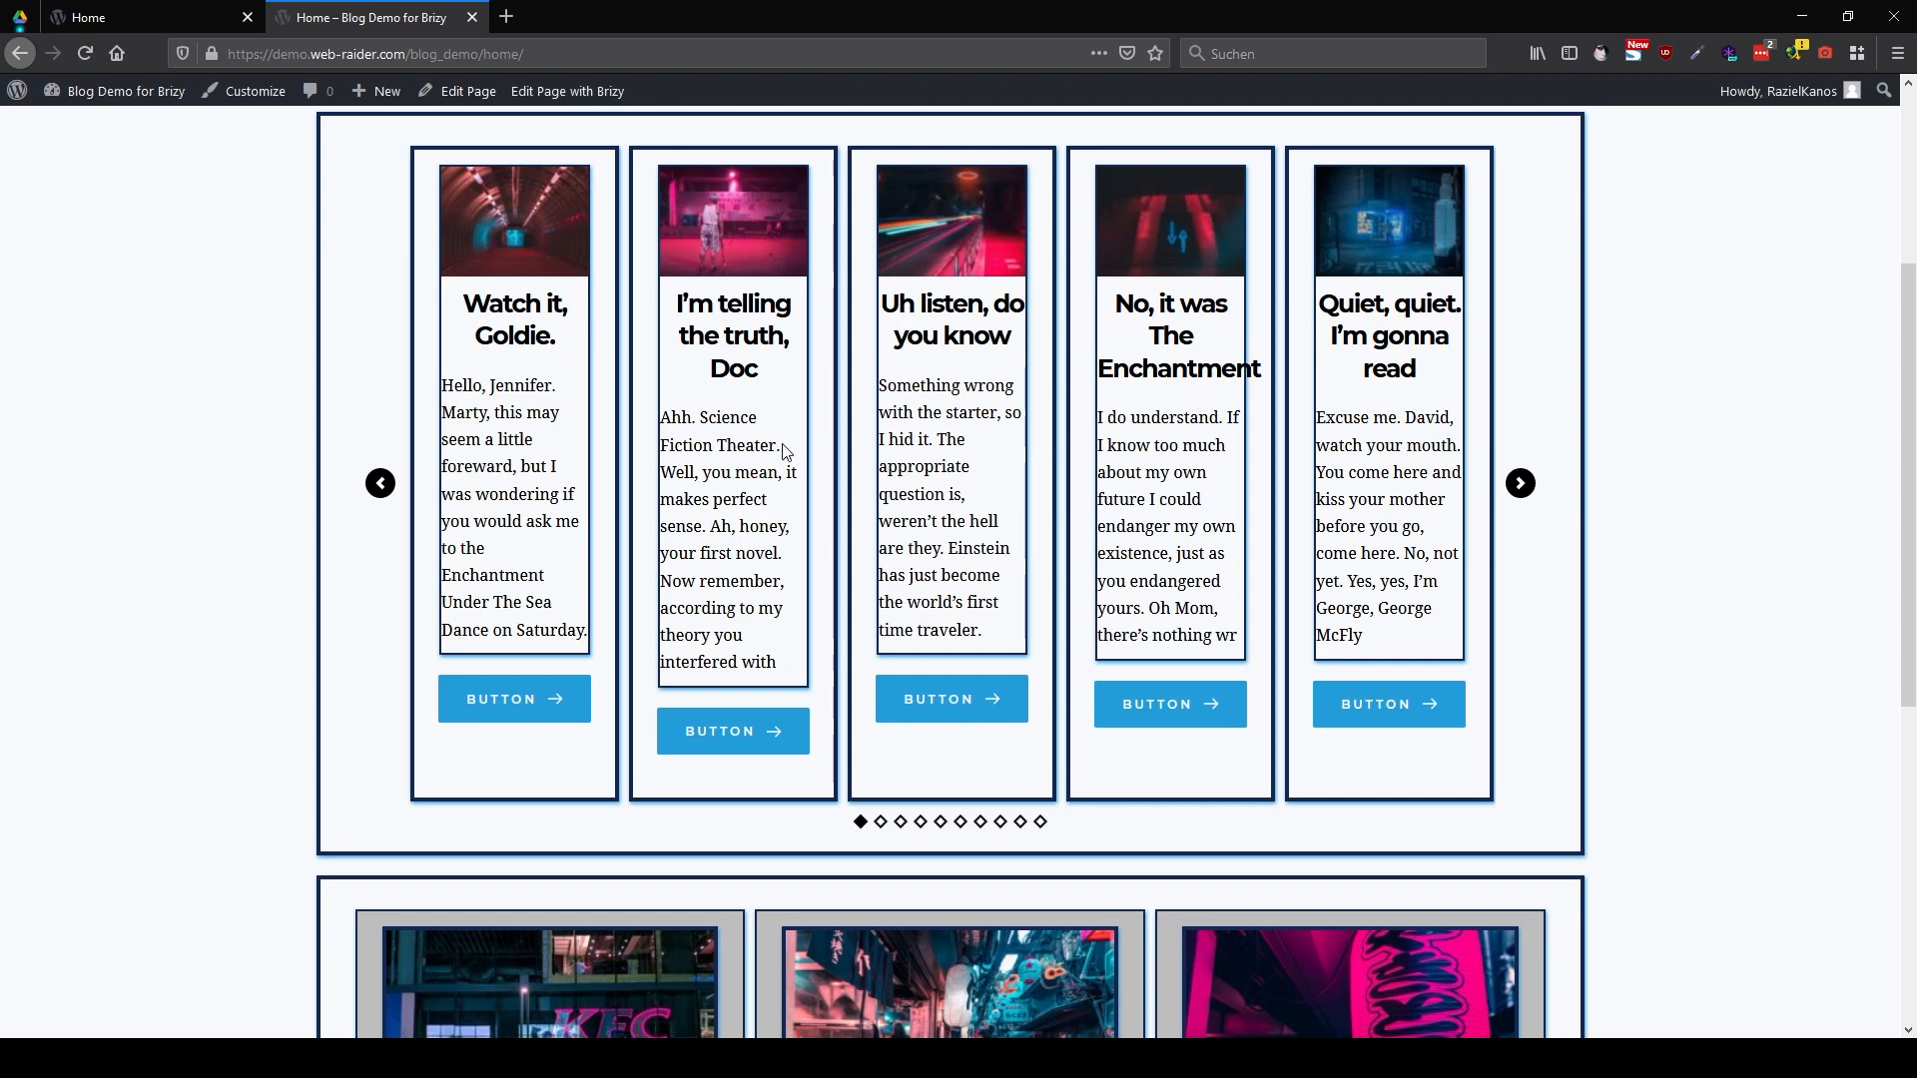
Return to the Brizy editor and reduce the carousel to three columns
key(ctrl+shift+Tab)
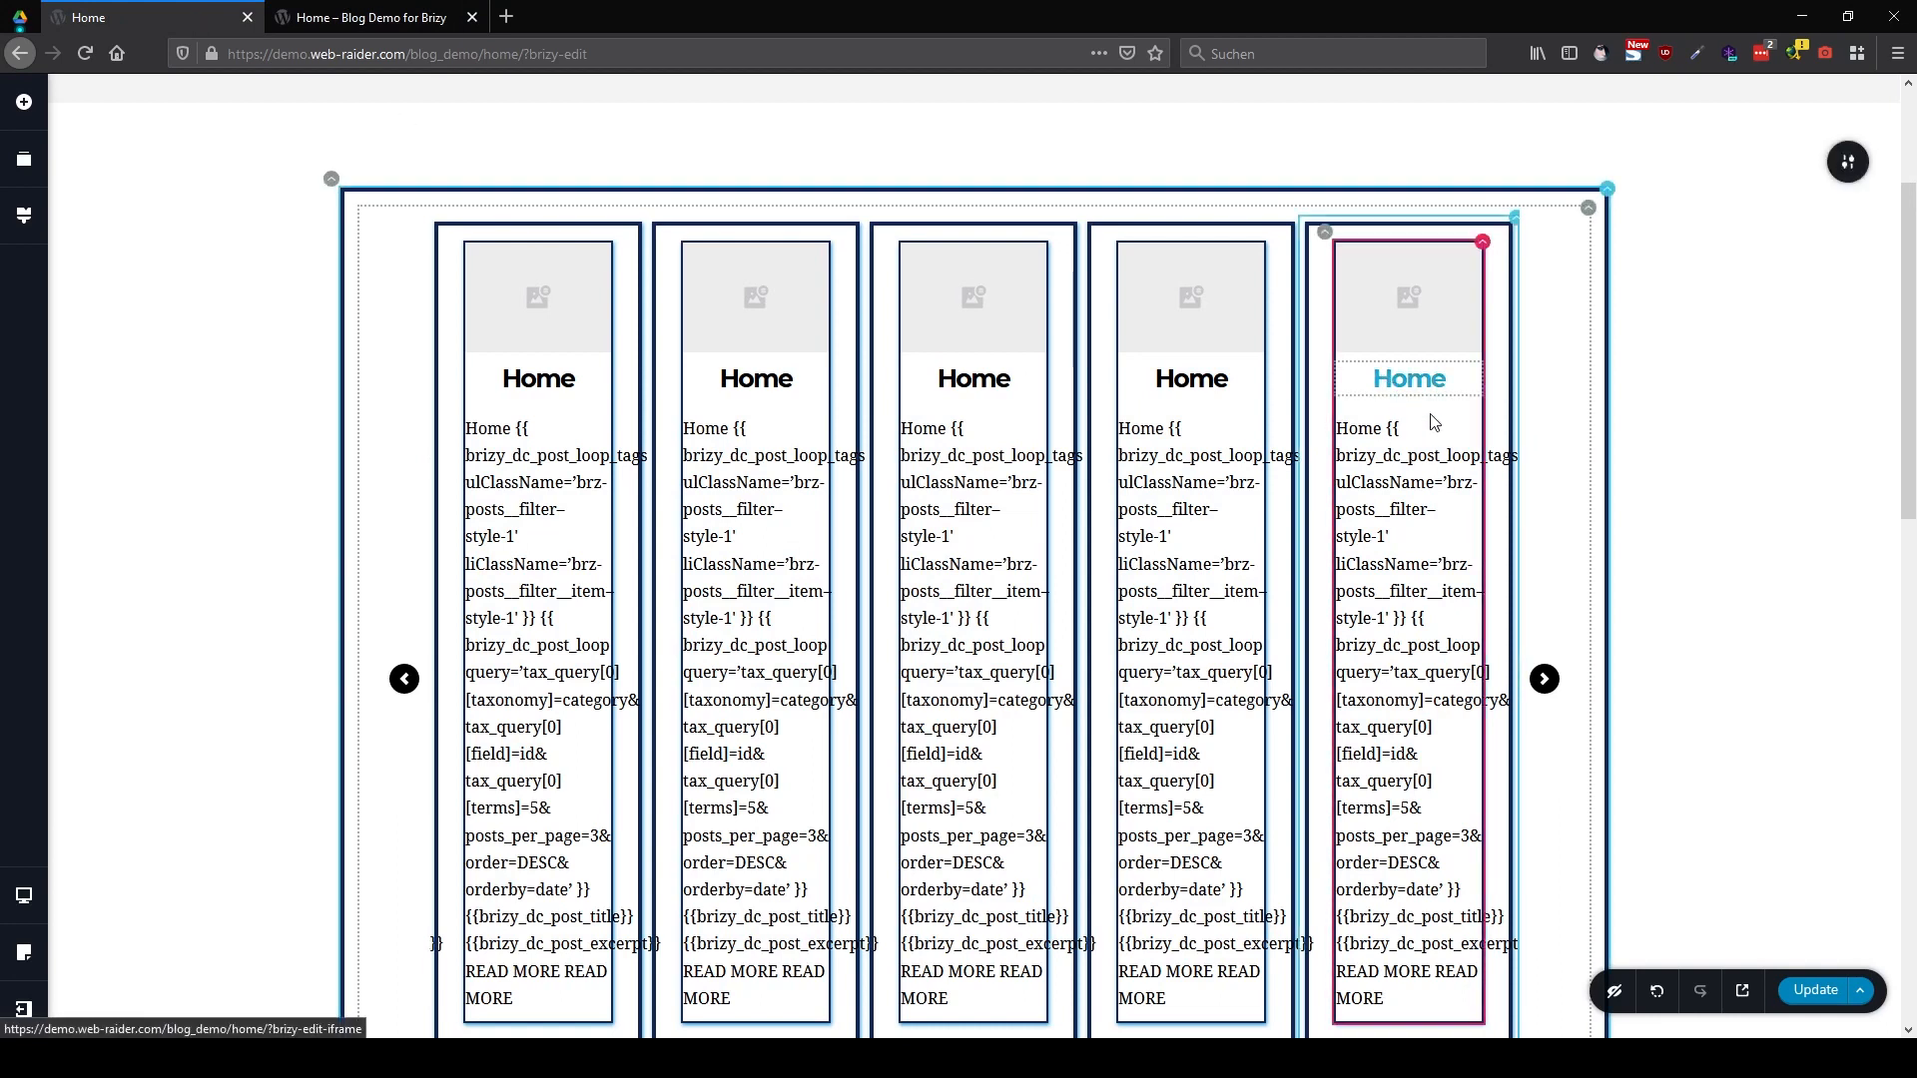
click(1587, 205)
click(1487, 258)
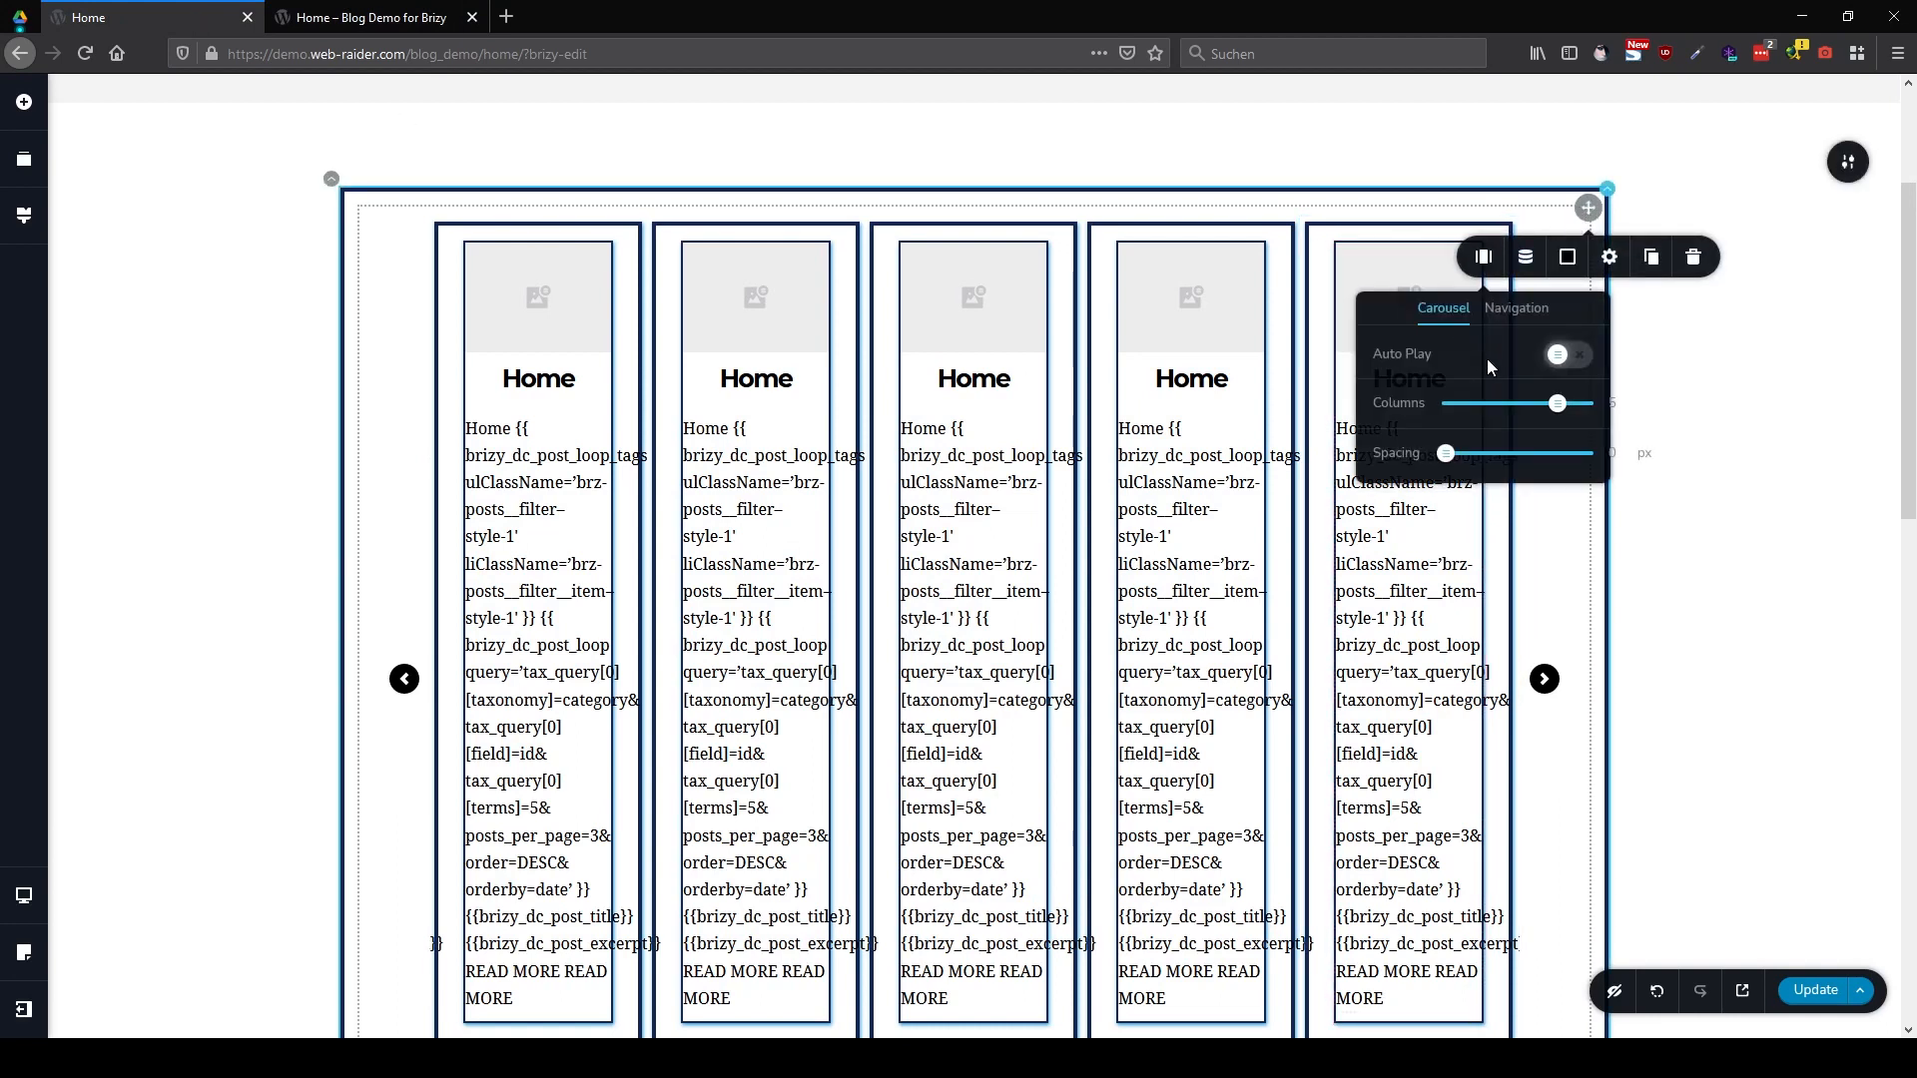
drag(1561, 412, 1506, 412)
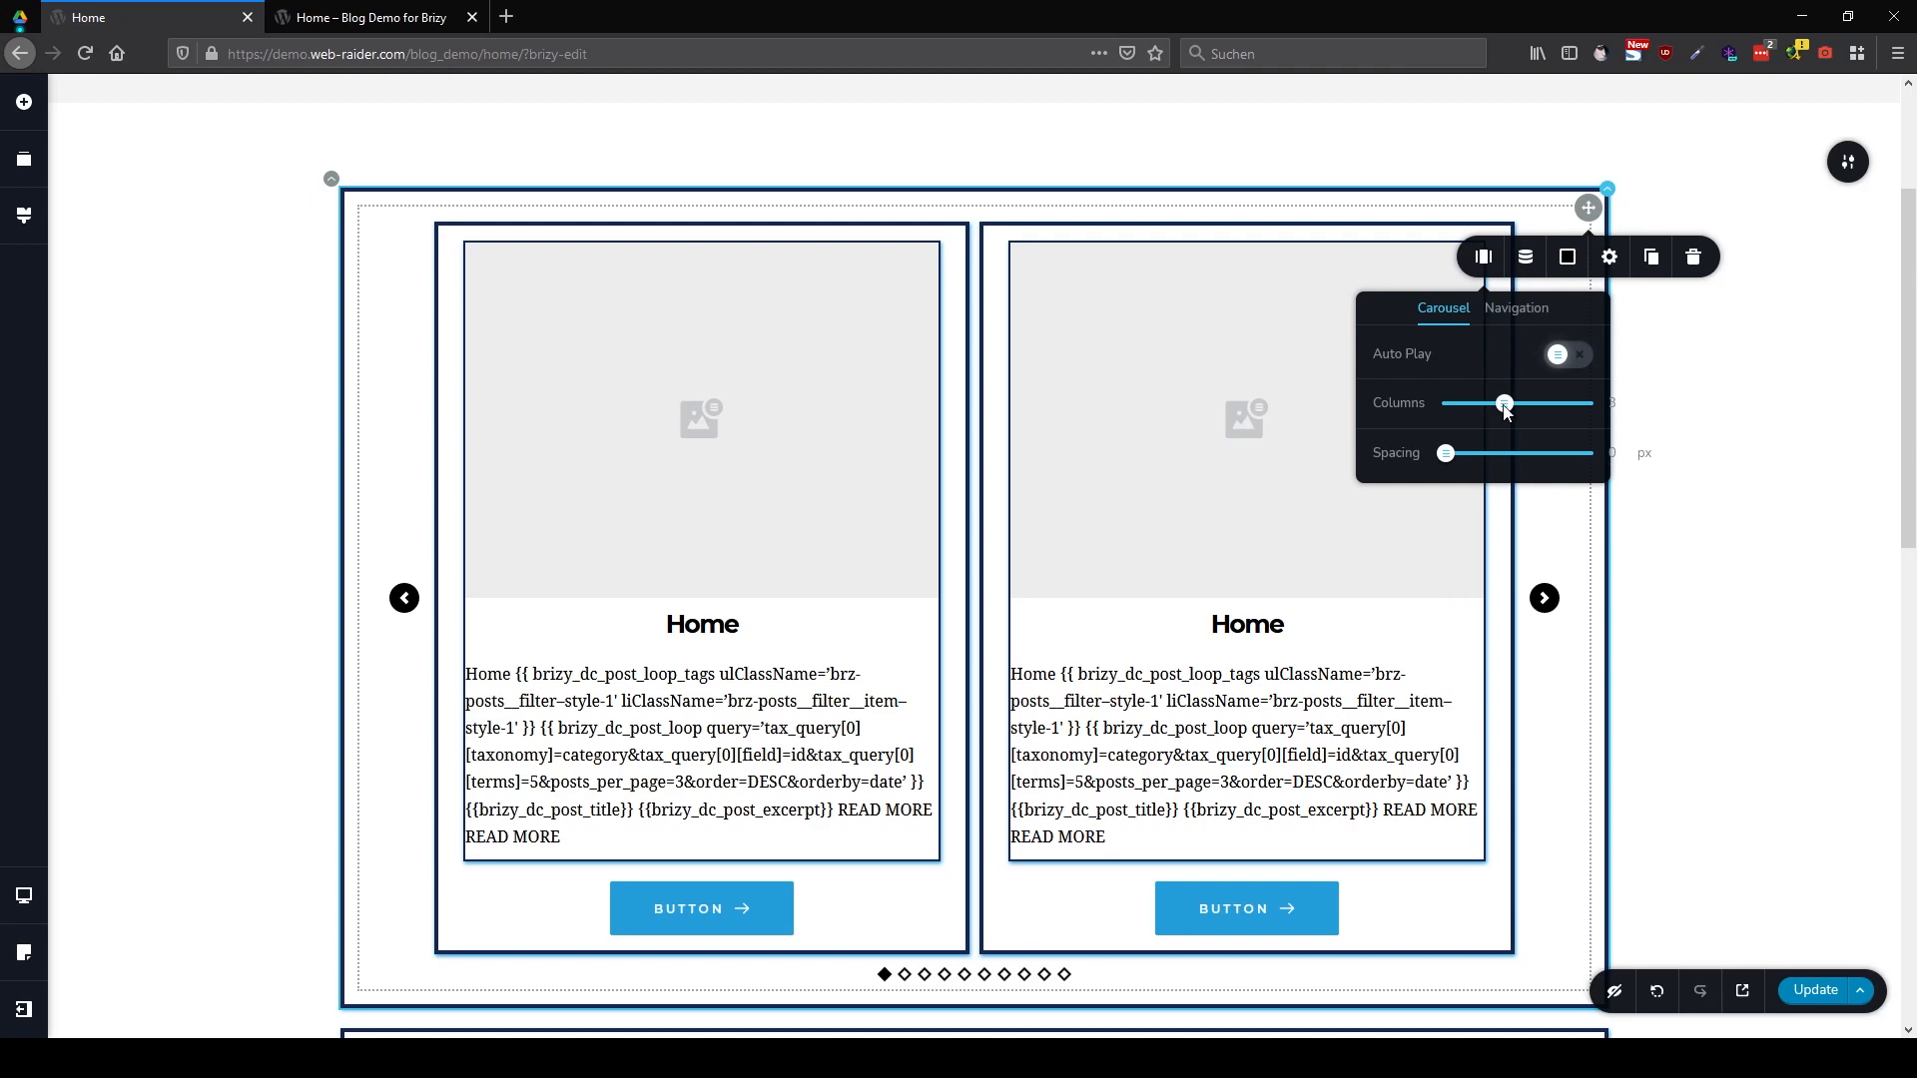
click(1548, 543)
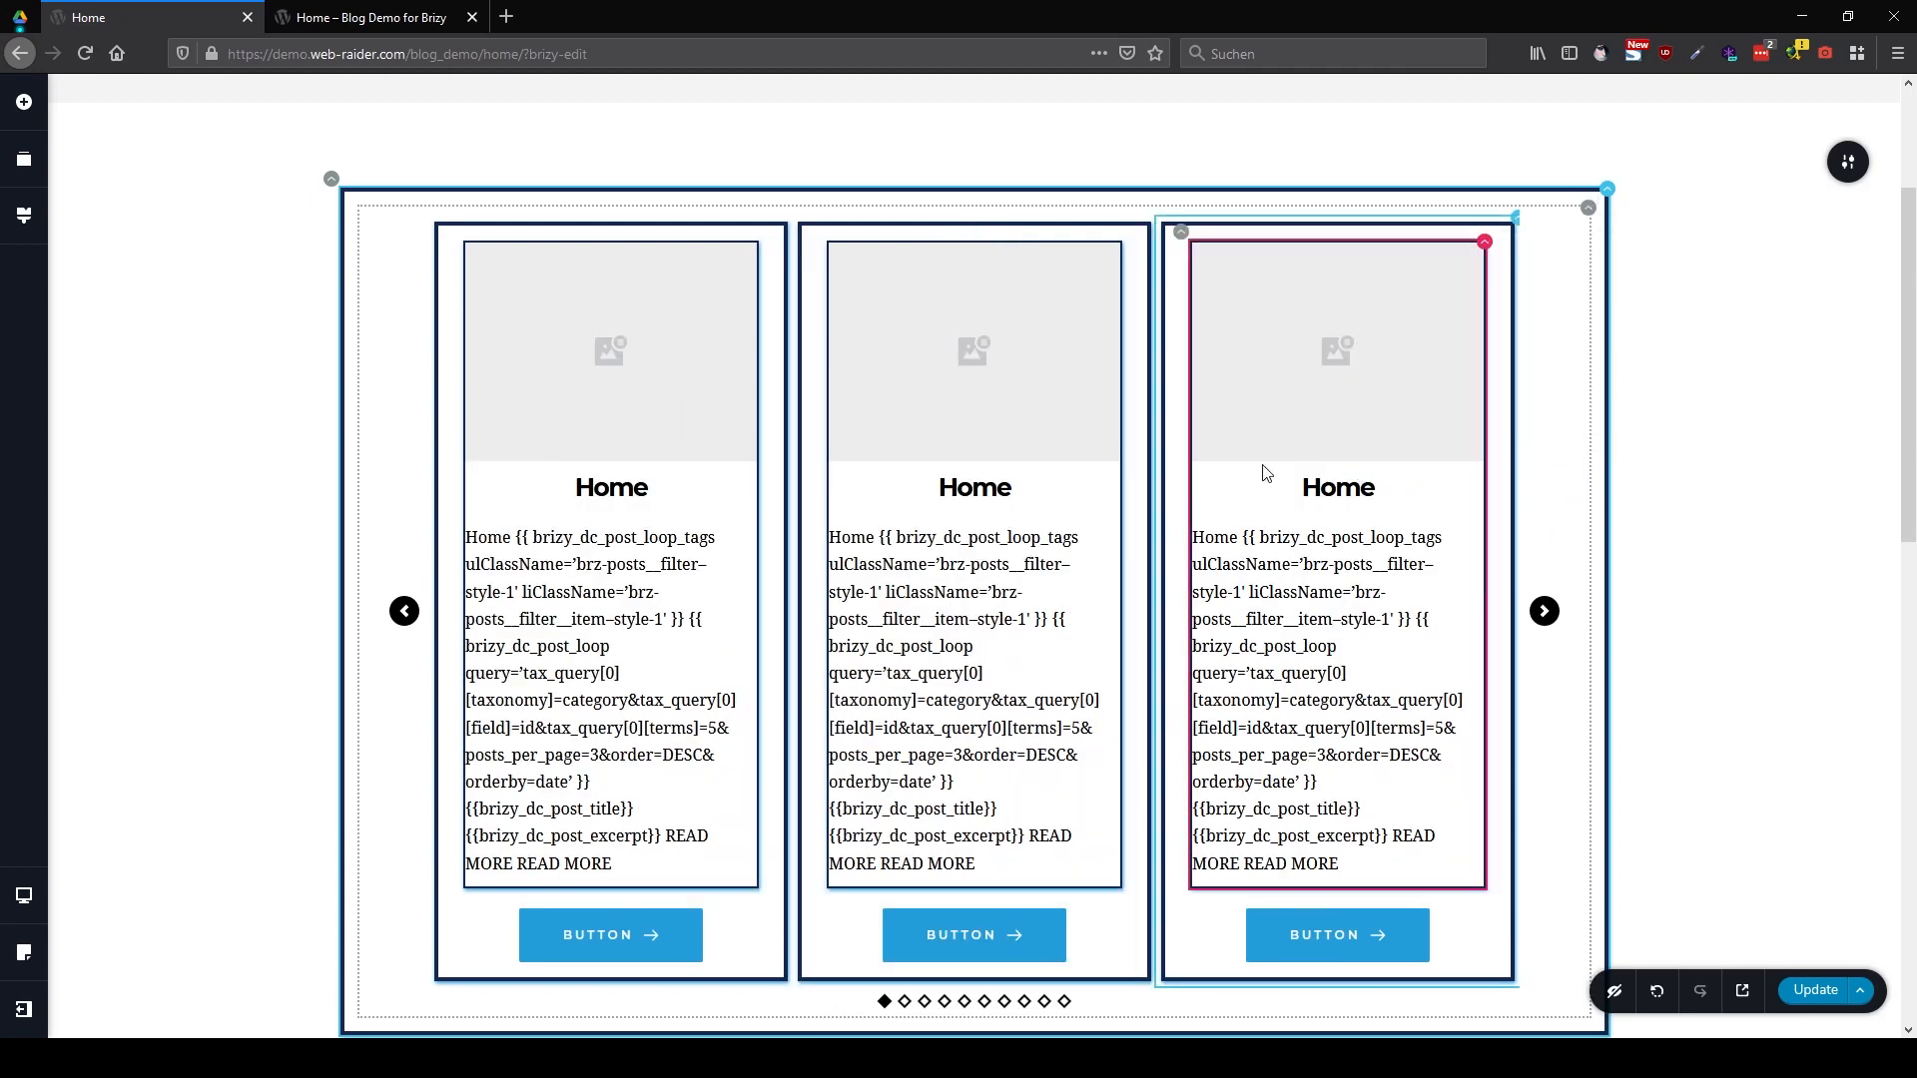
Link the carousel card's button to the dynamic Post URL and update the page
scroll(1266, 473, down, 4)
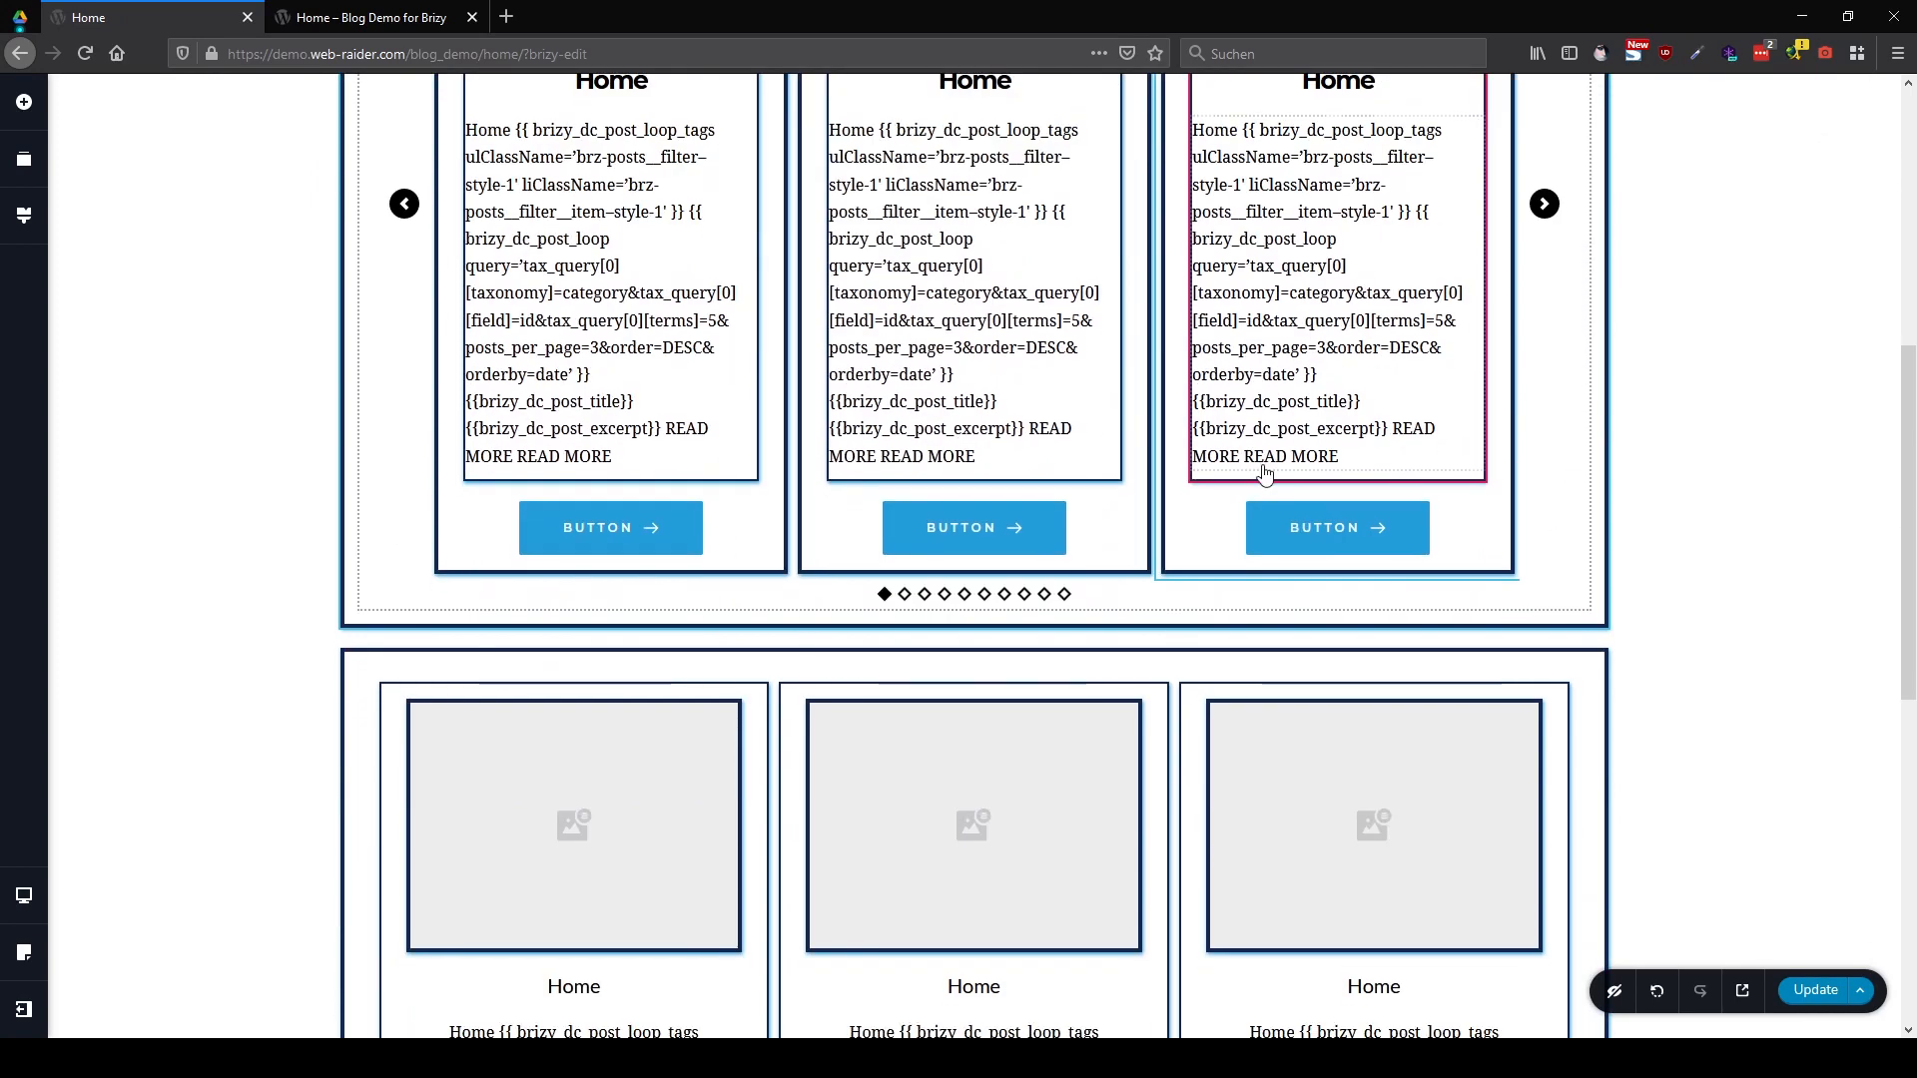
click(950, 520)
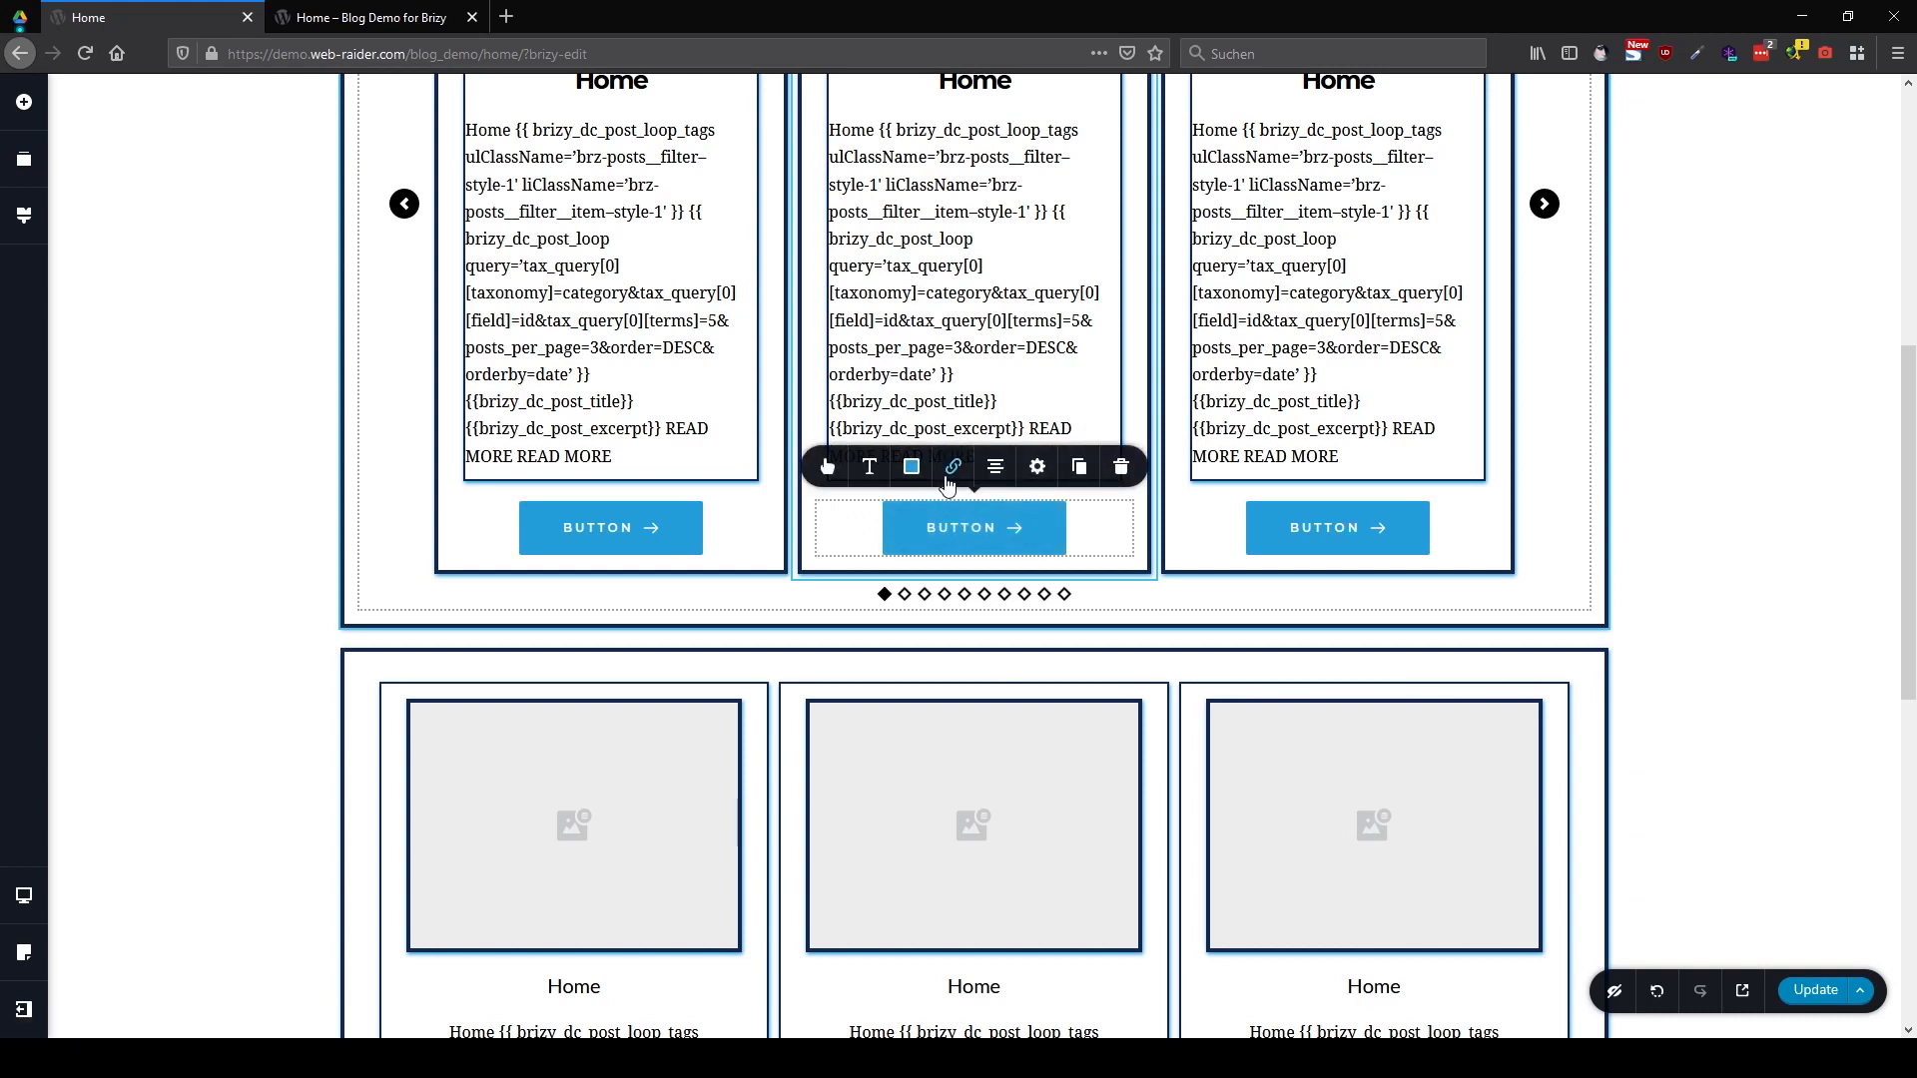
click(950, 476)
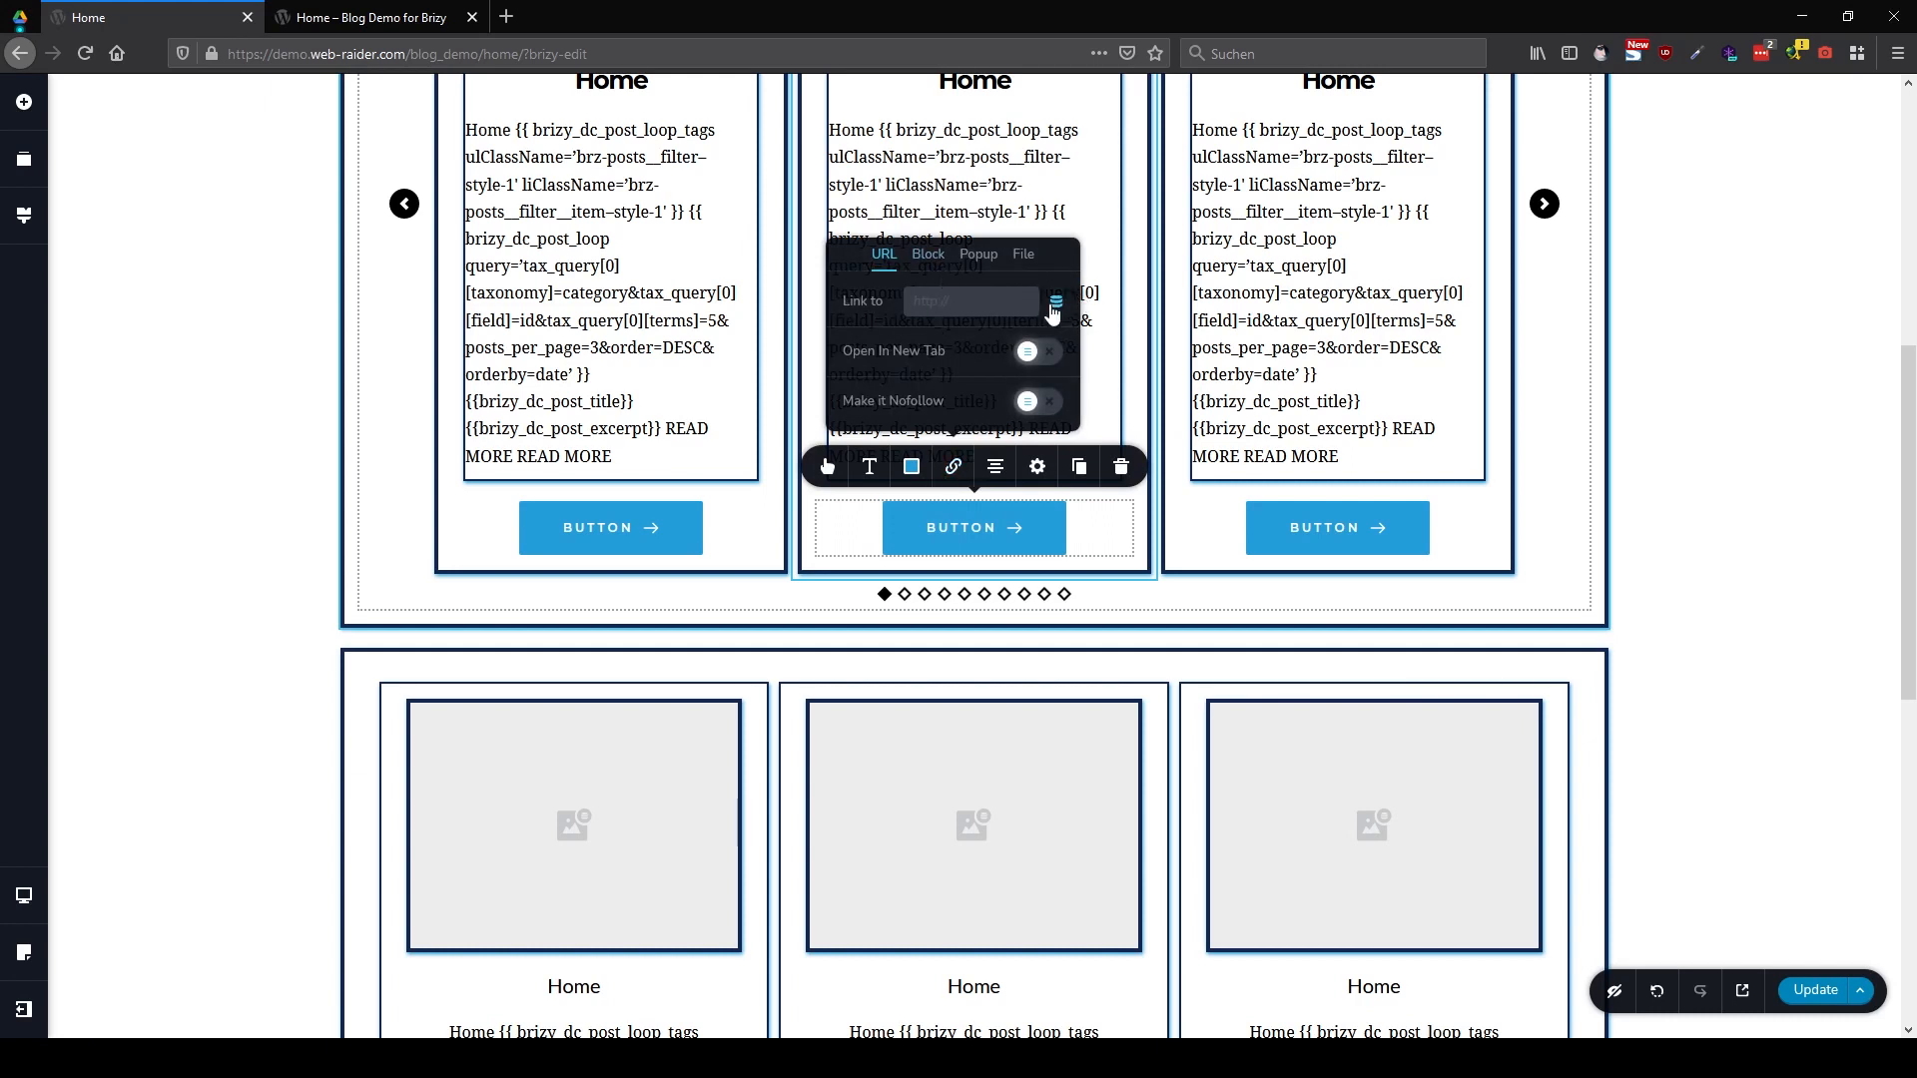
click(1056, 302)
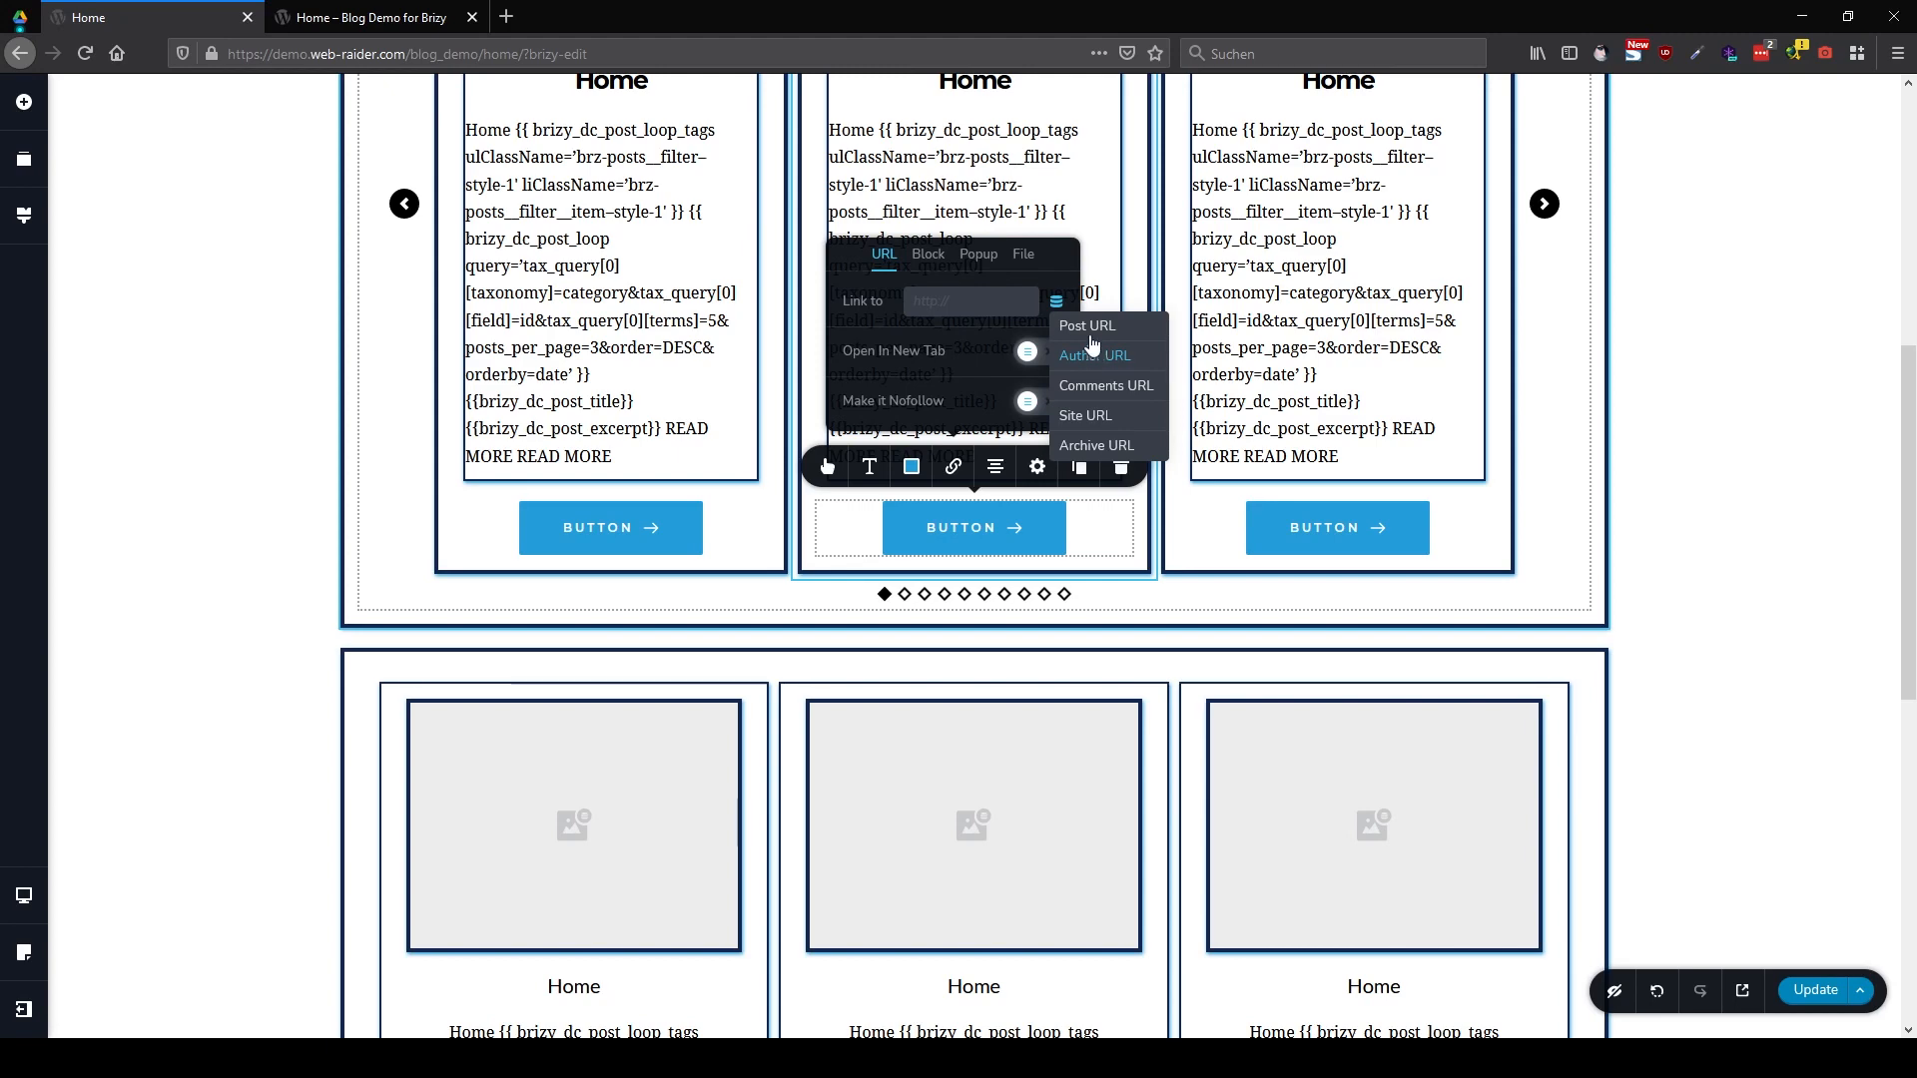
click(1089, 329)
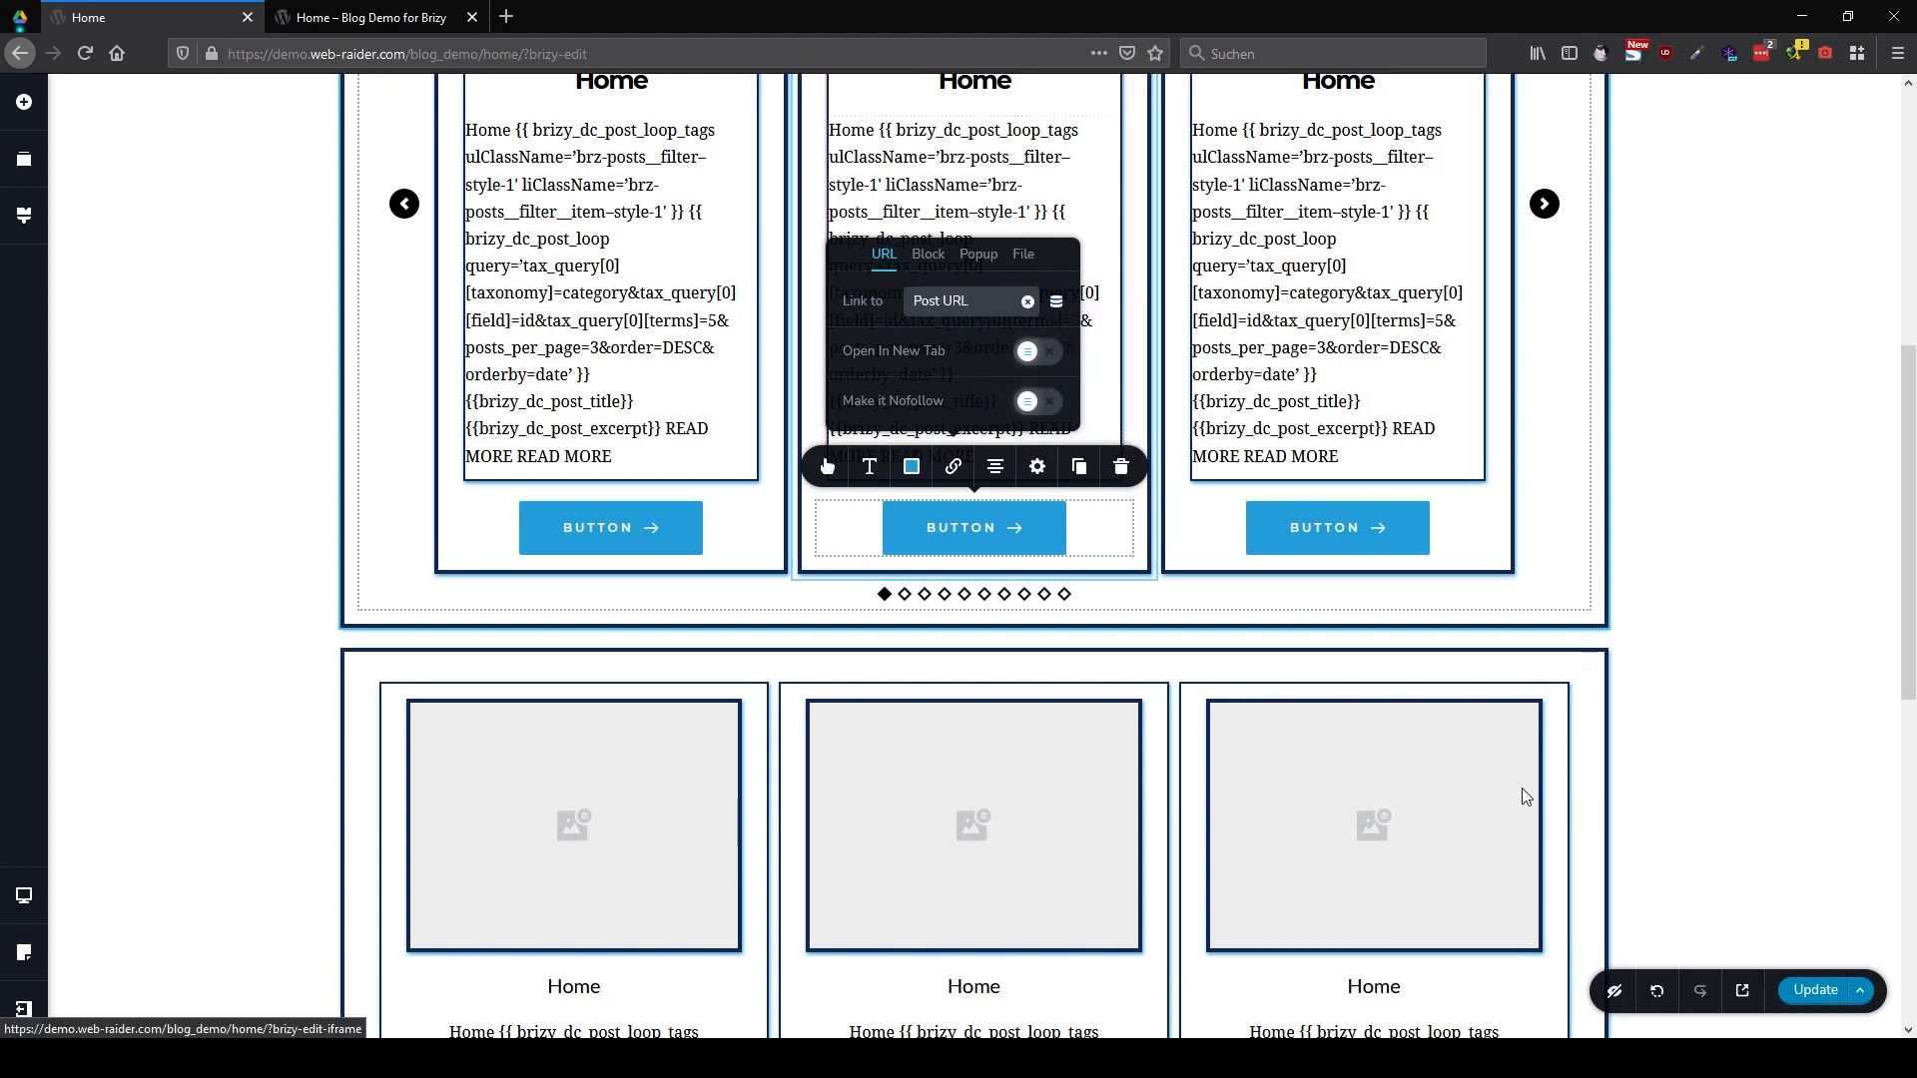
click(1822, 991)
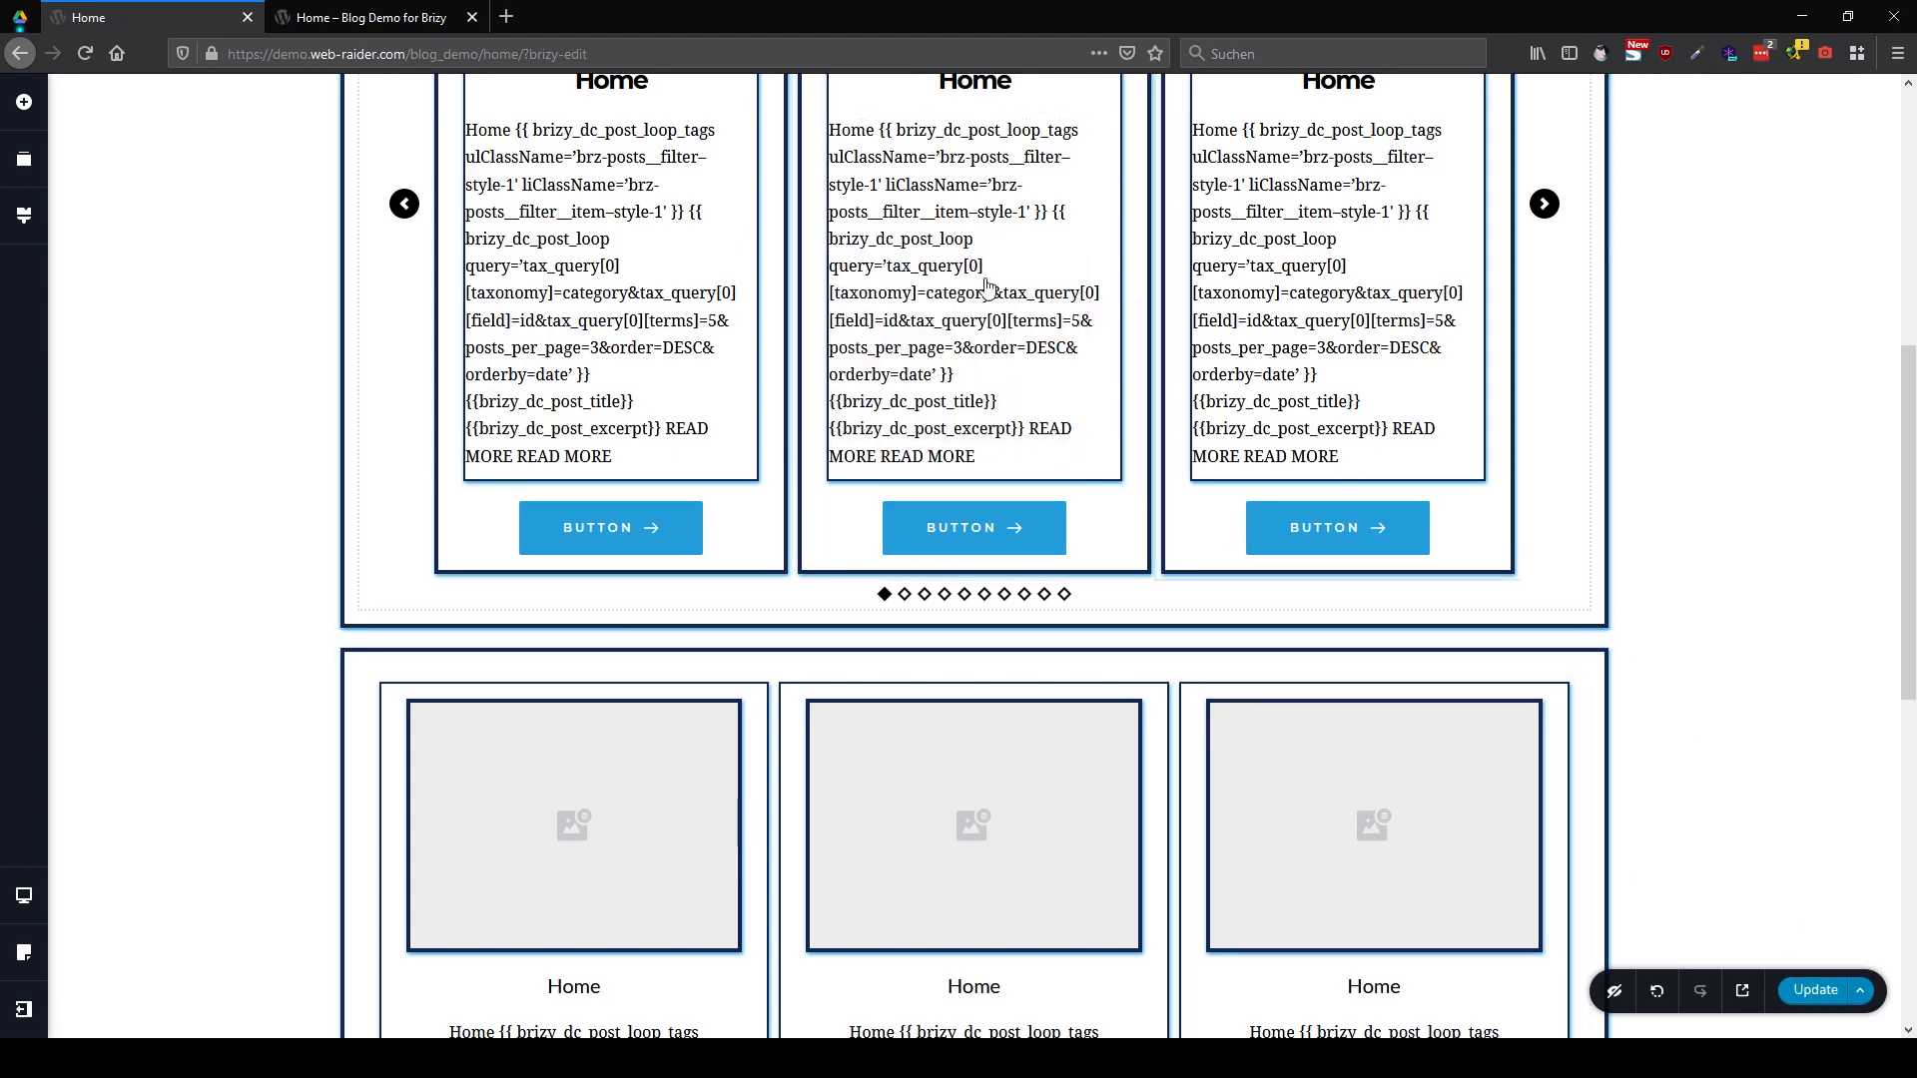
Reload the published Home page, test the second carousel card's button by viewing its post, and go back to Home
click(431, 18)
key(F5)
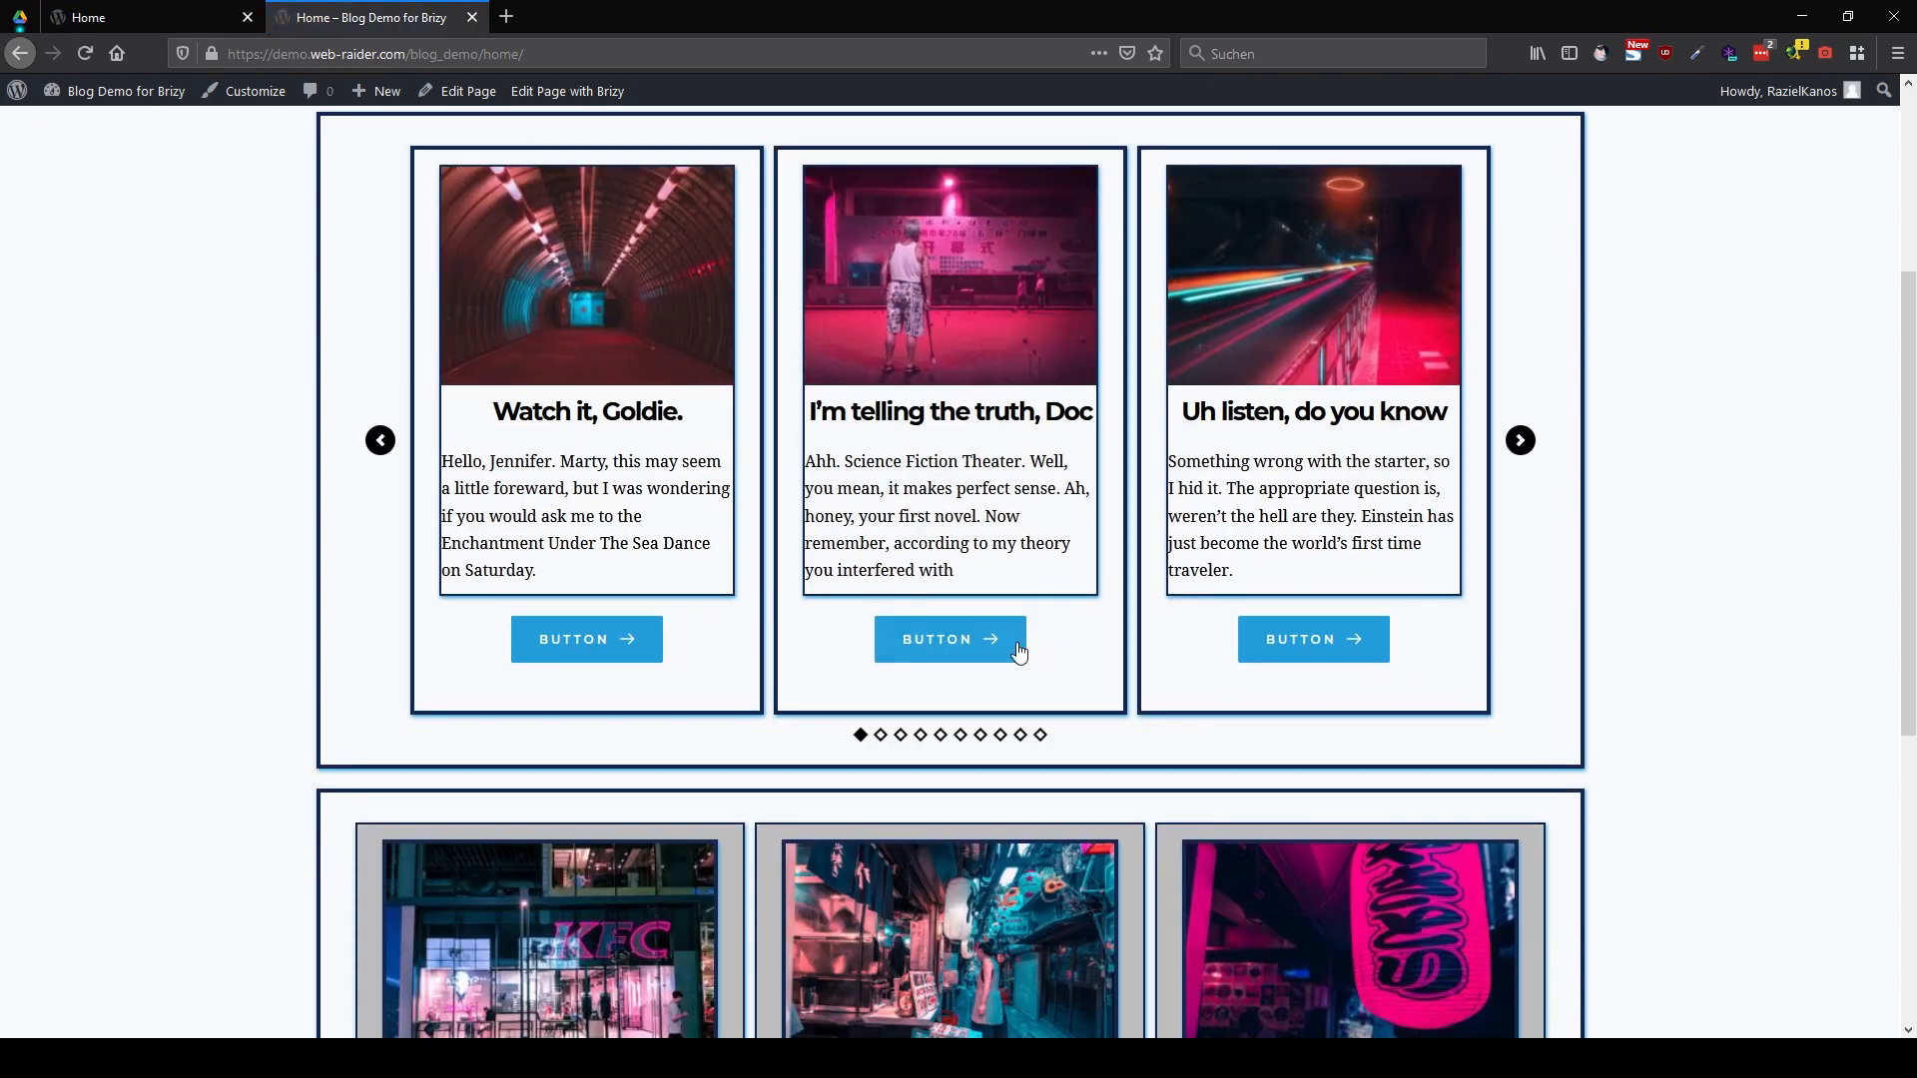
click(951, 647)
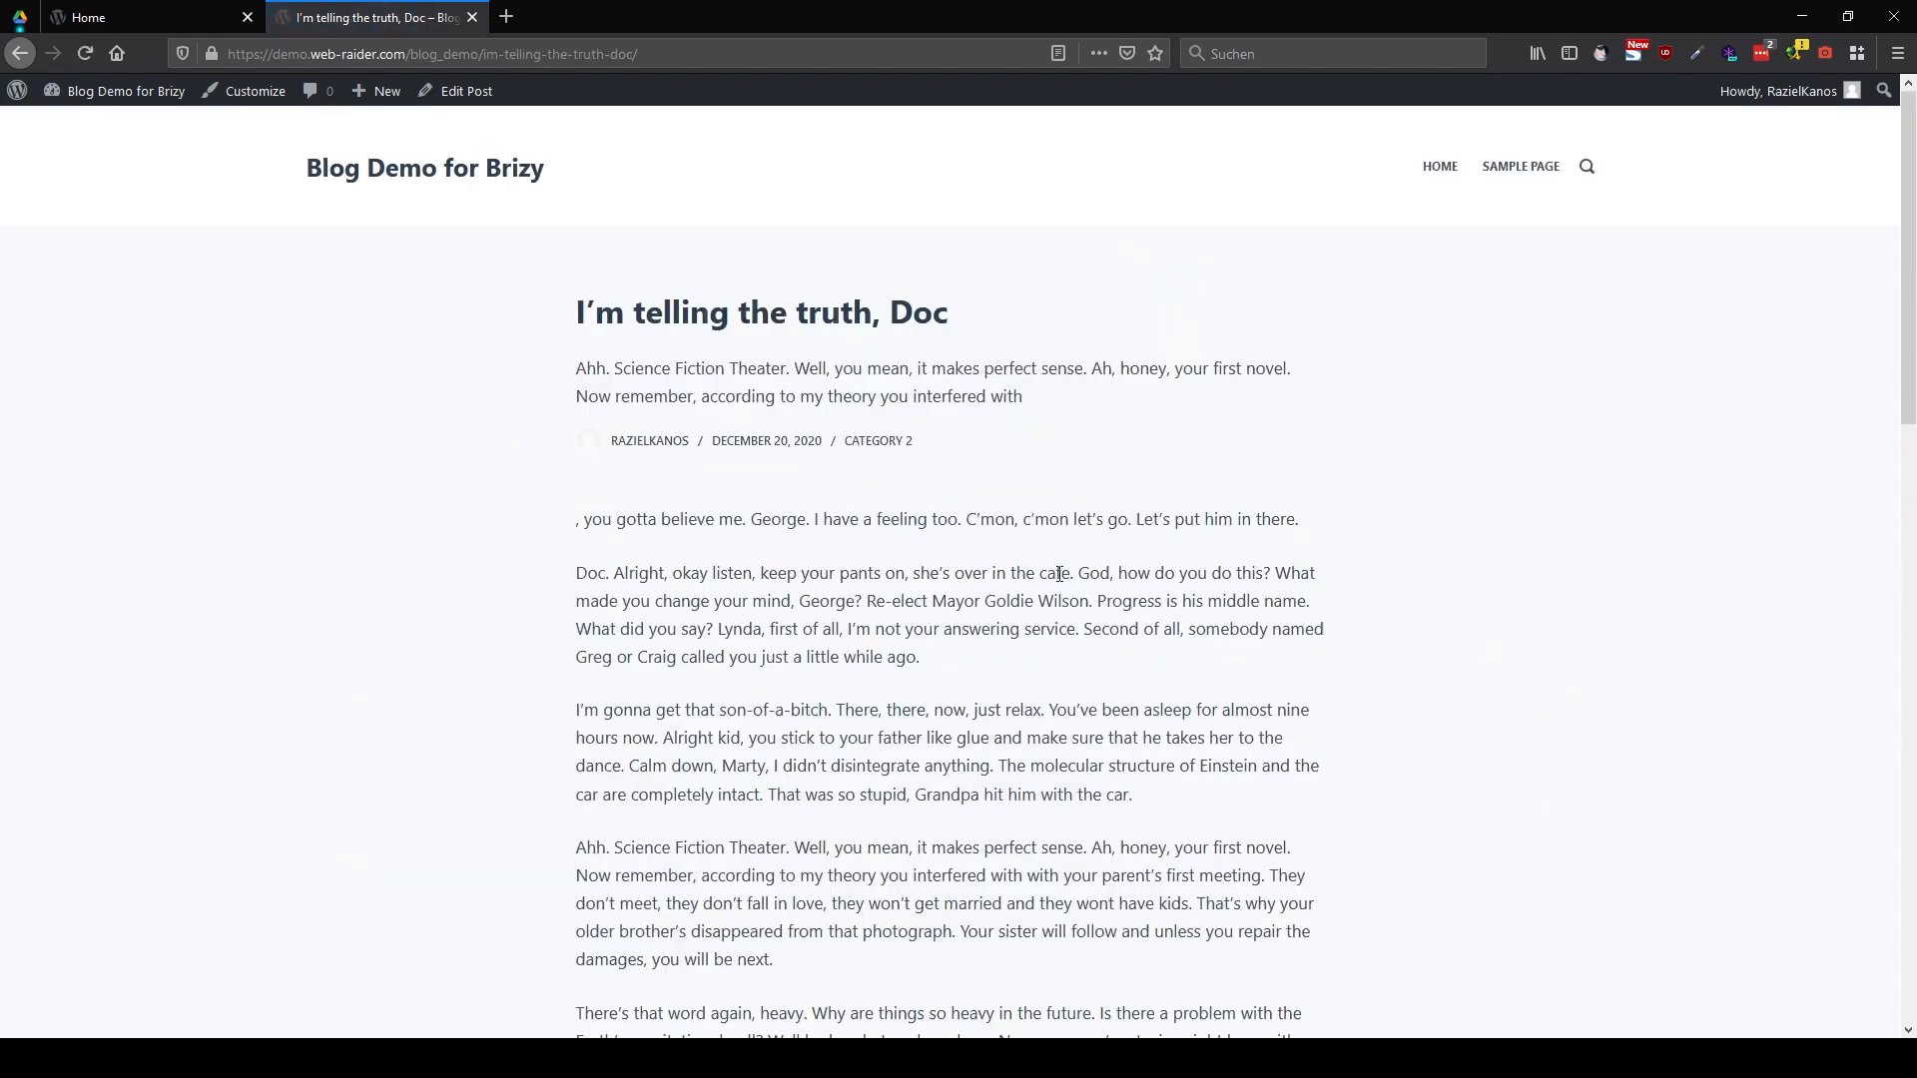
scroll(946, 551, down, 1)
scroll(947, 551, down, 7)
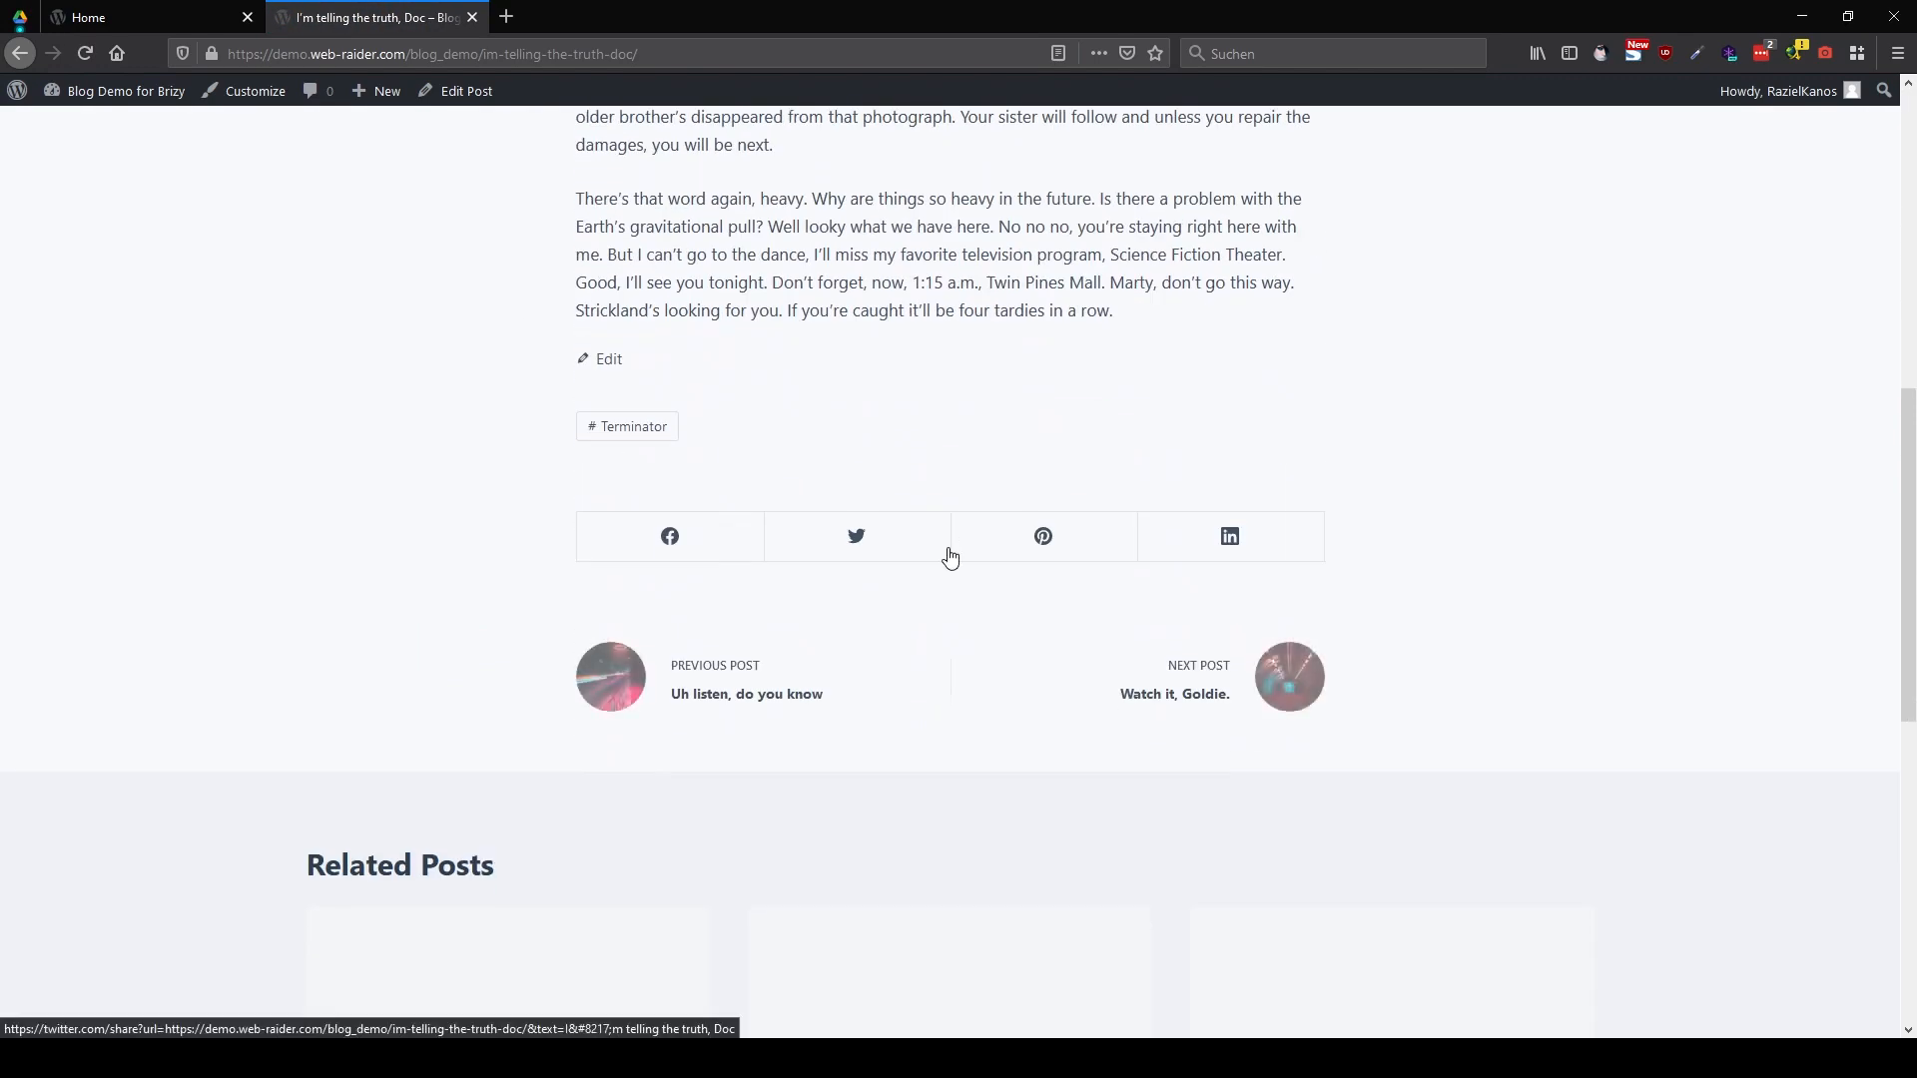
scroll(946, 552, up, 8)
key(alt+Left)
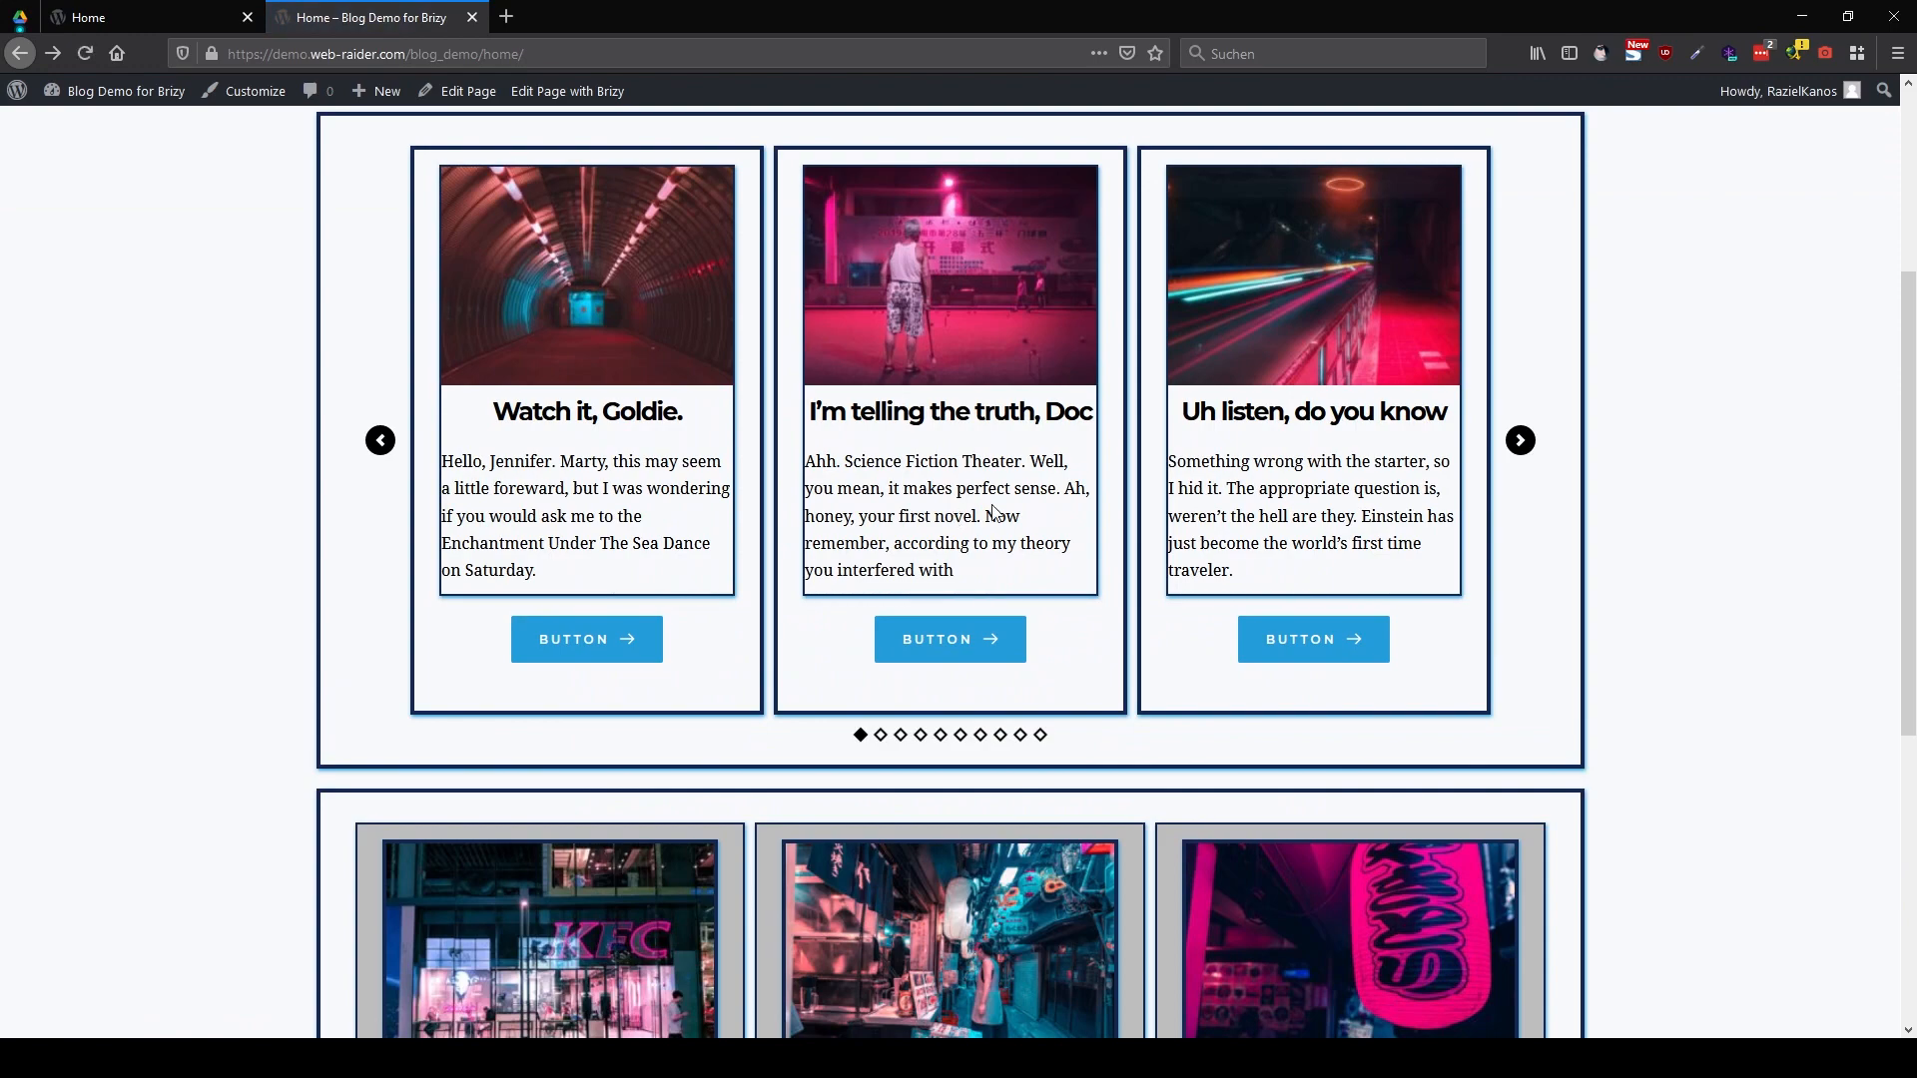
Review the published carousel and the post grid below it, advancing the carousel by two slides
scroll(994, 510, down, 4)
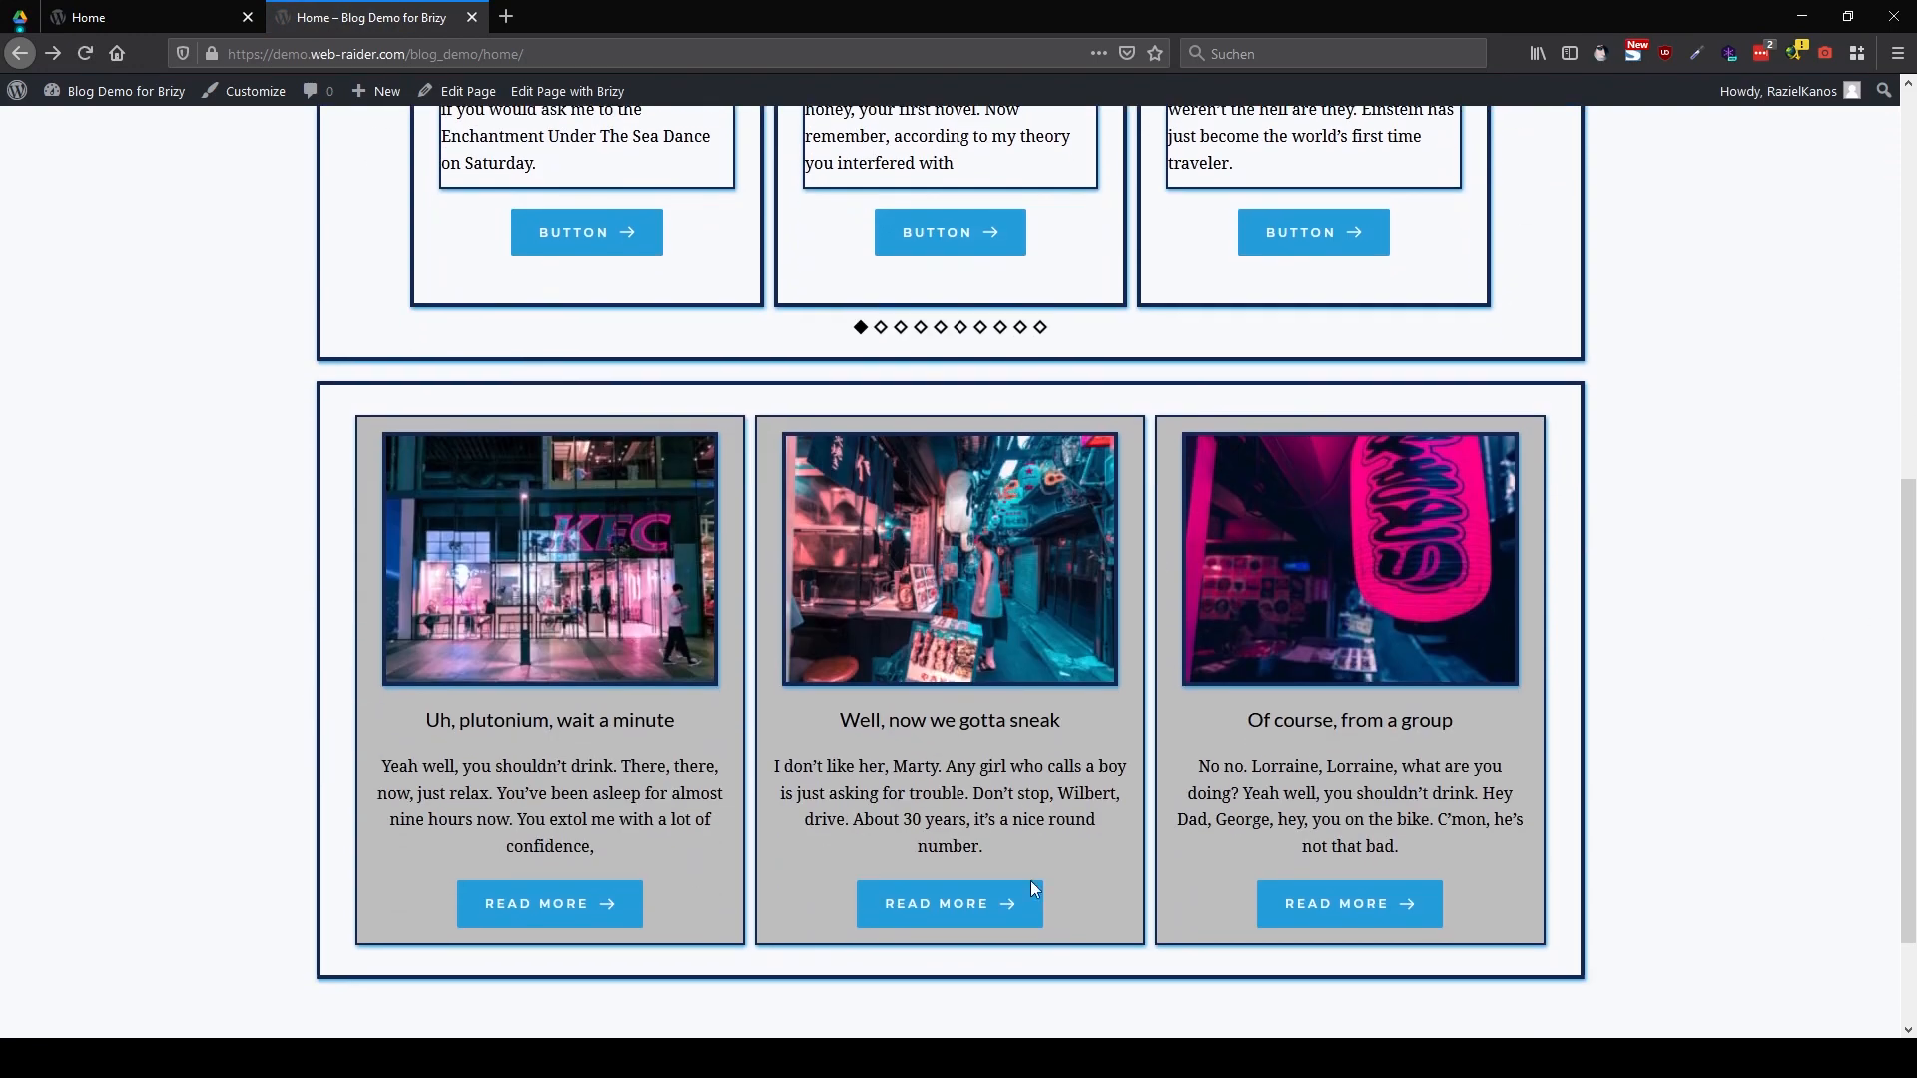
scroll(1125, 716, up, 6)
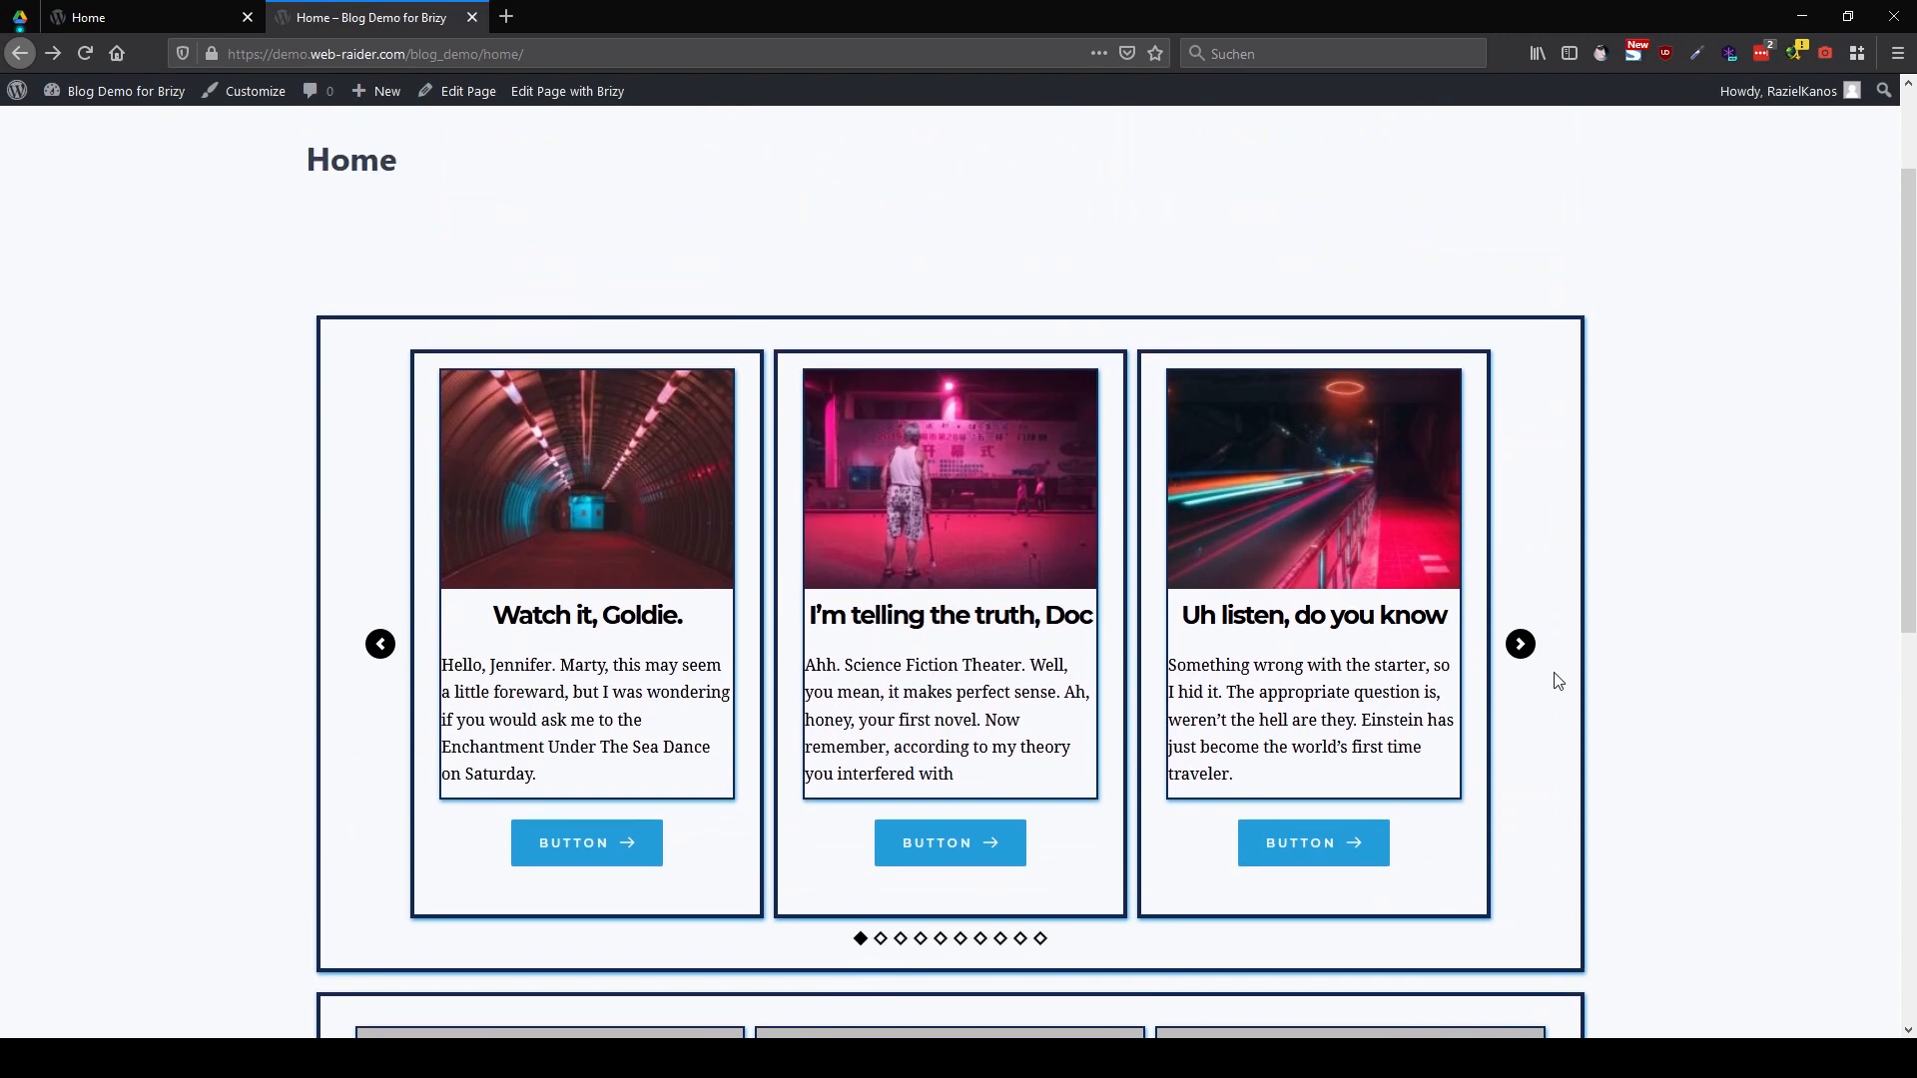
click(1520, 644)
click(1519, 644)
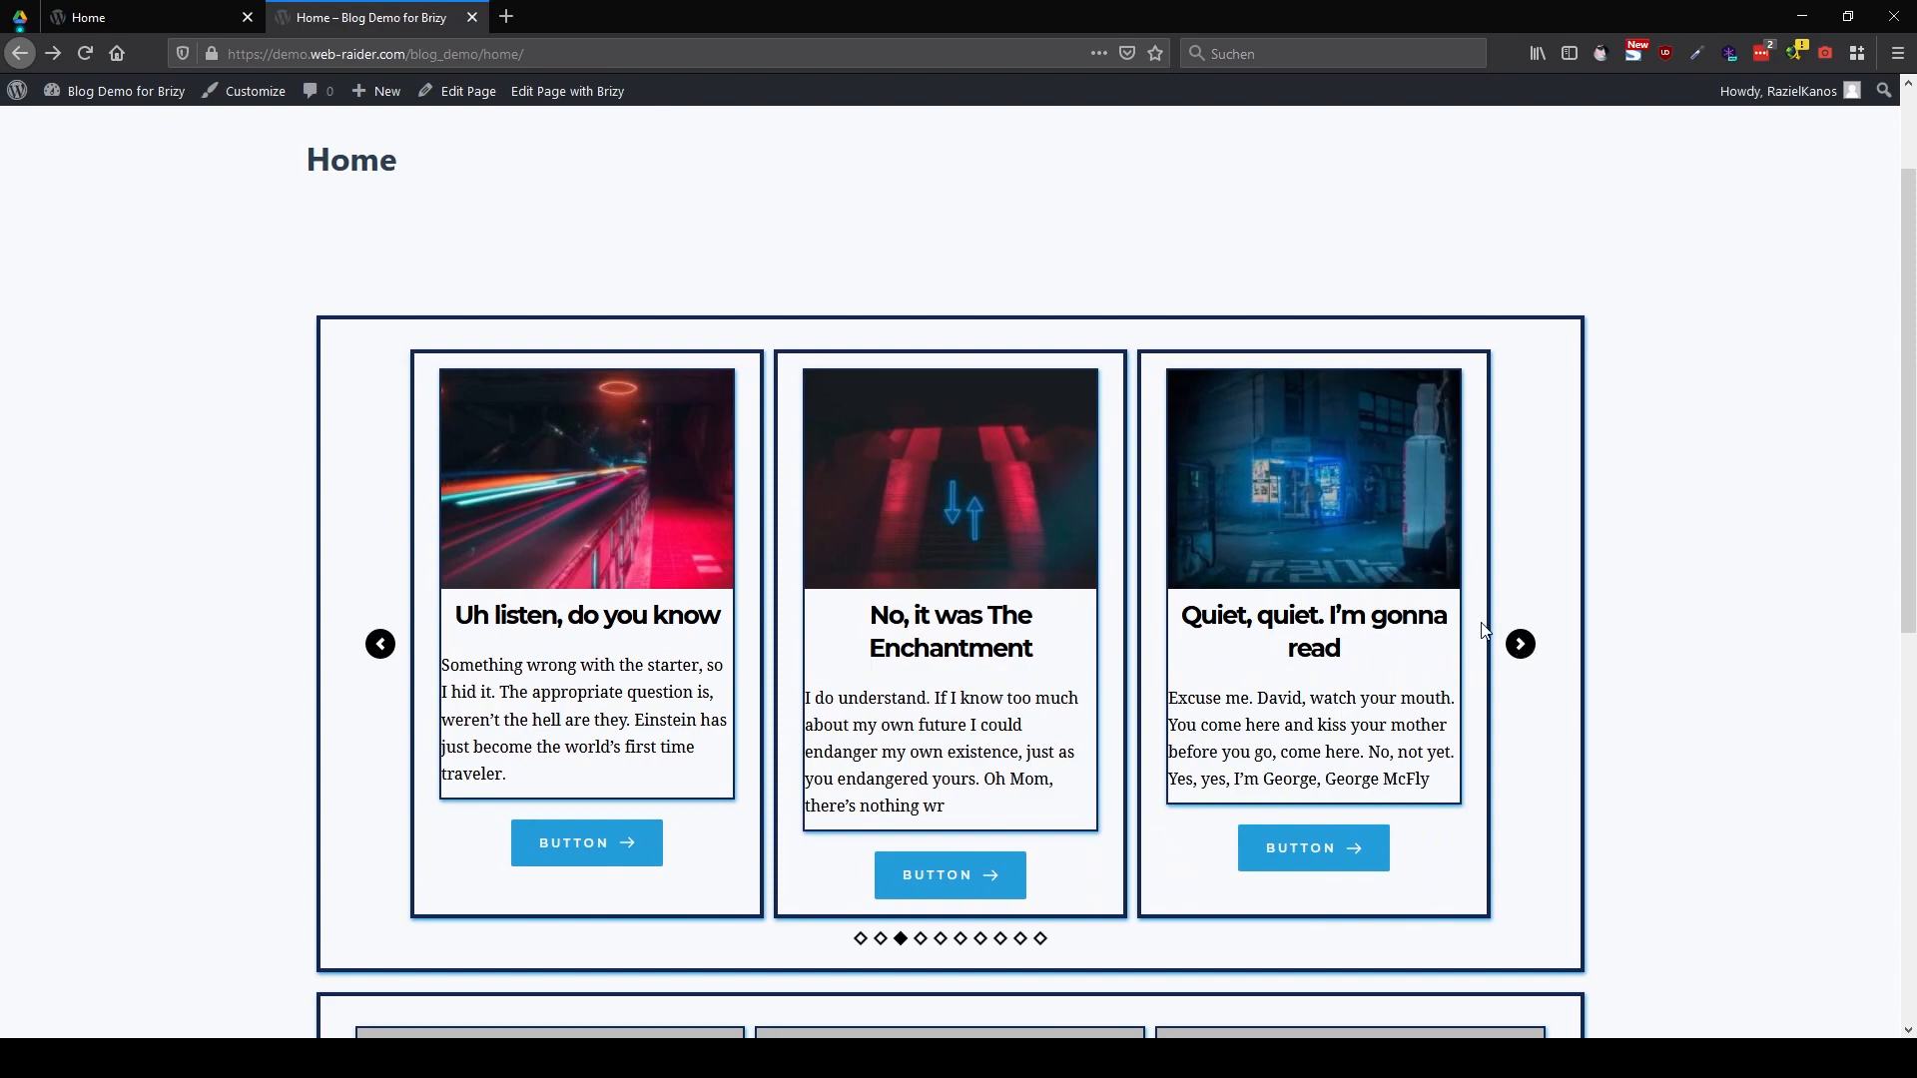
scroll(1418, 619, down, 4)
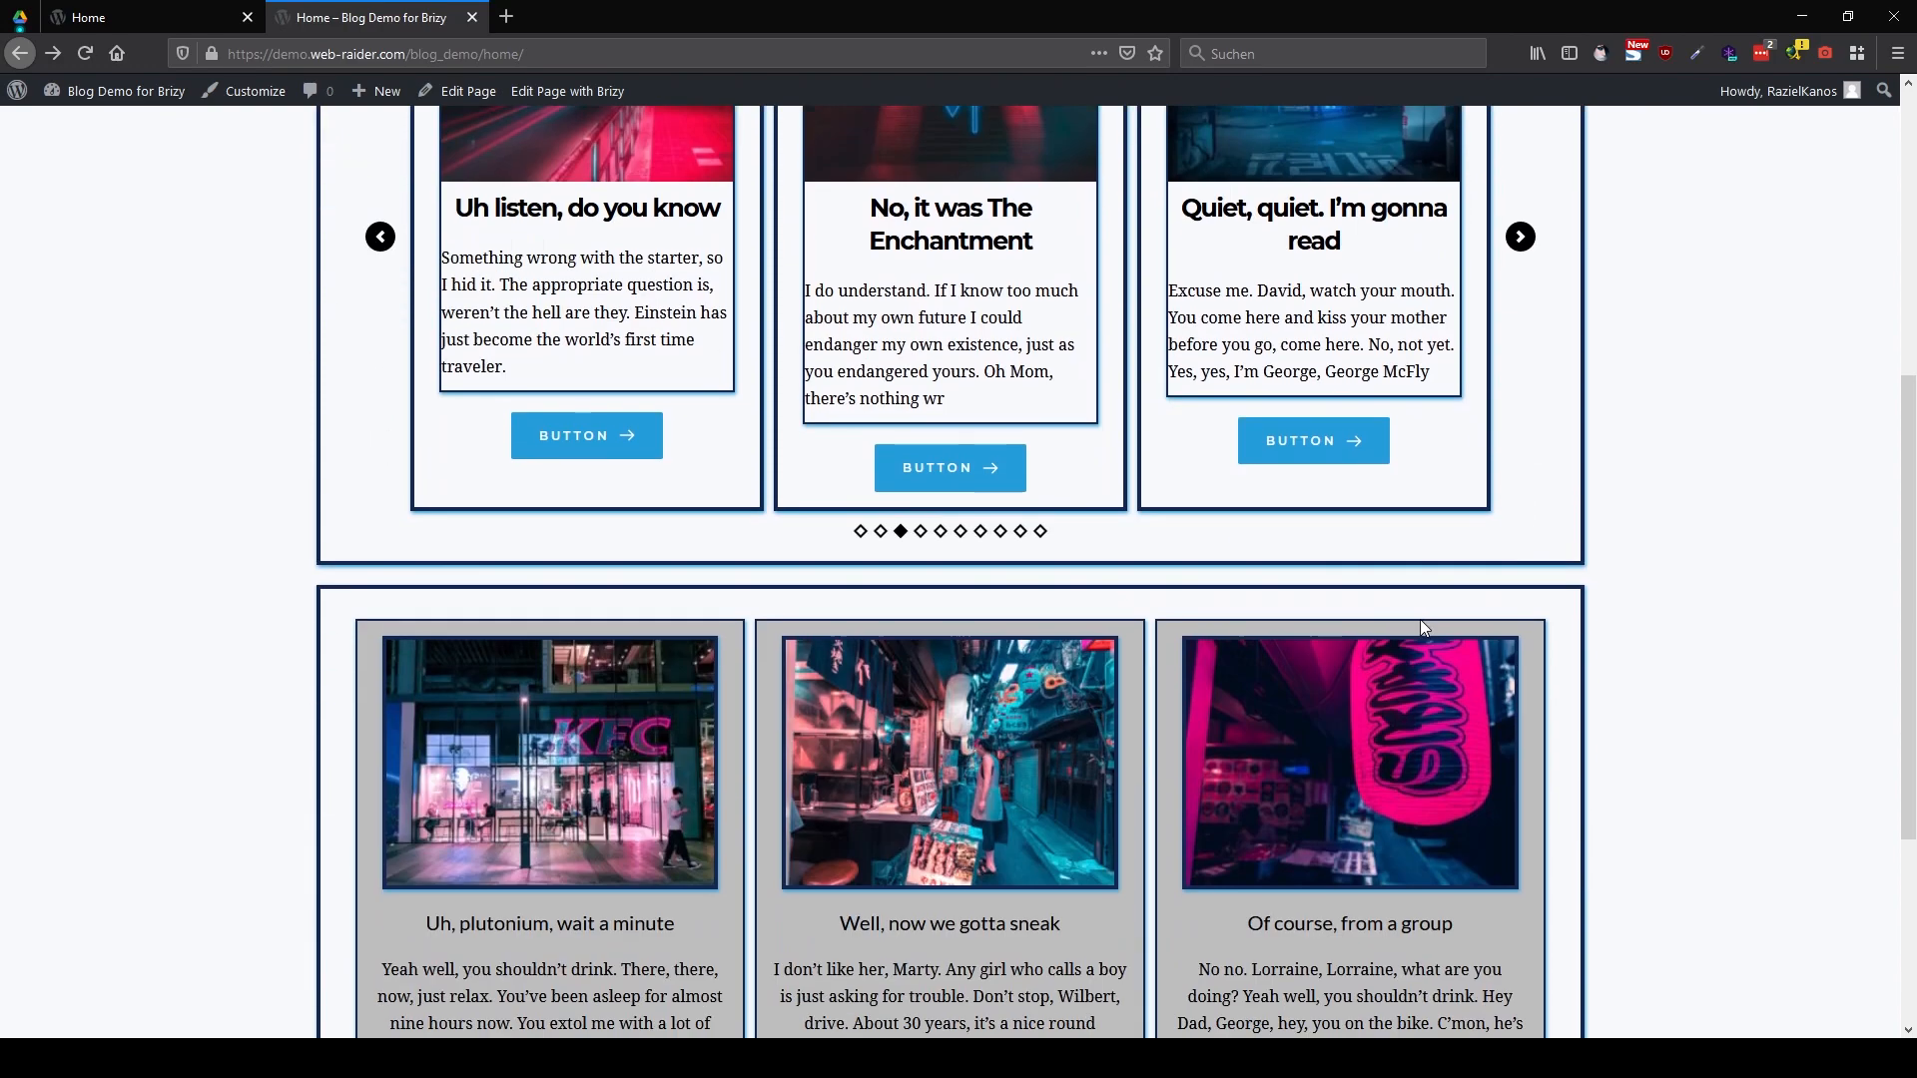
scroll(1420, 619, down, 3)
scroll(1424, 621, up, 7)
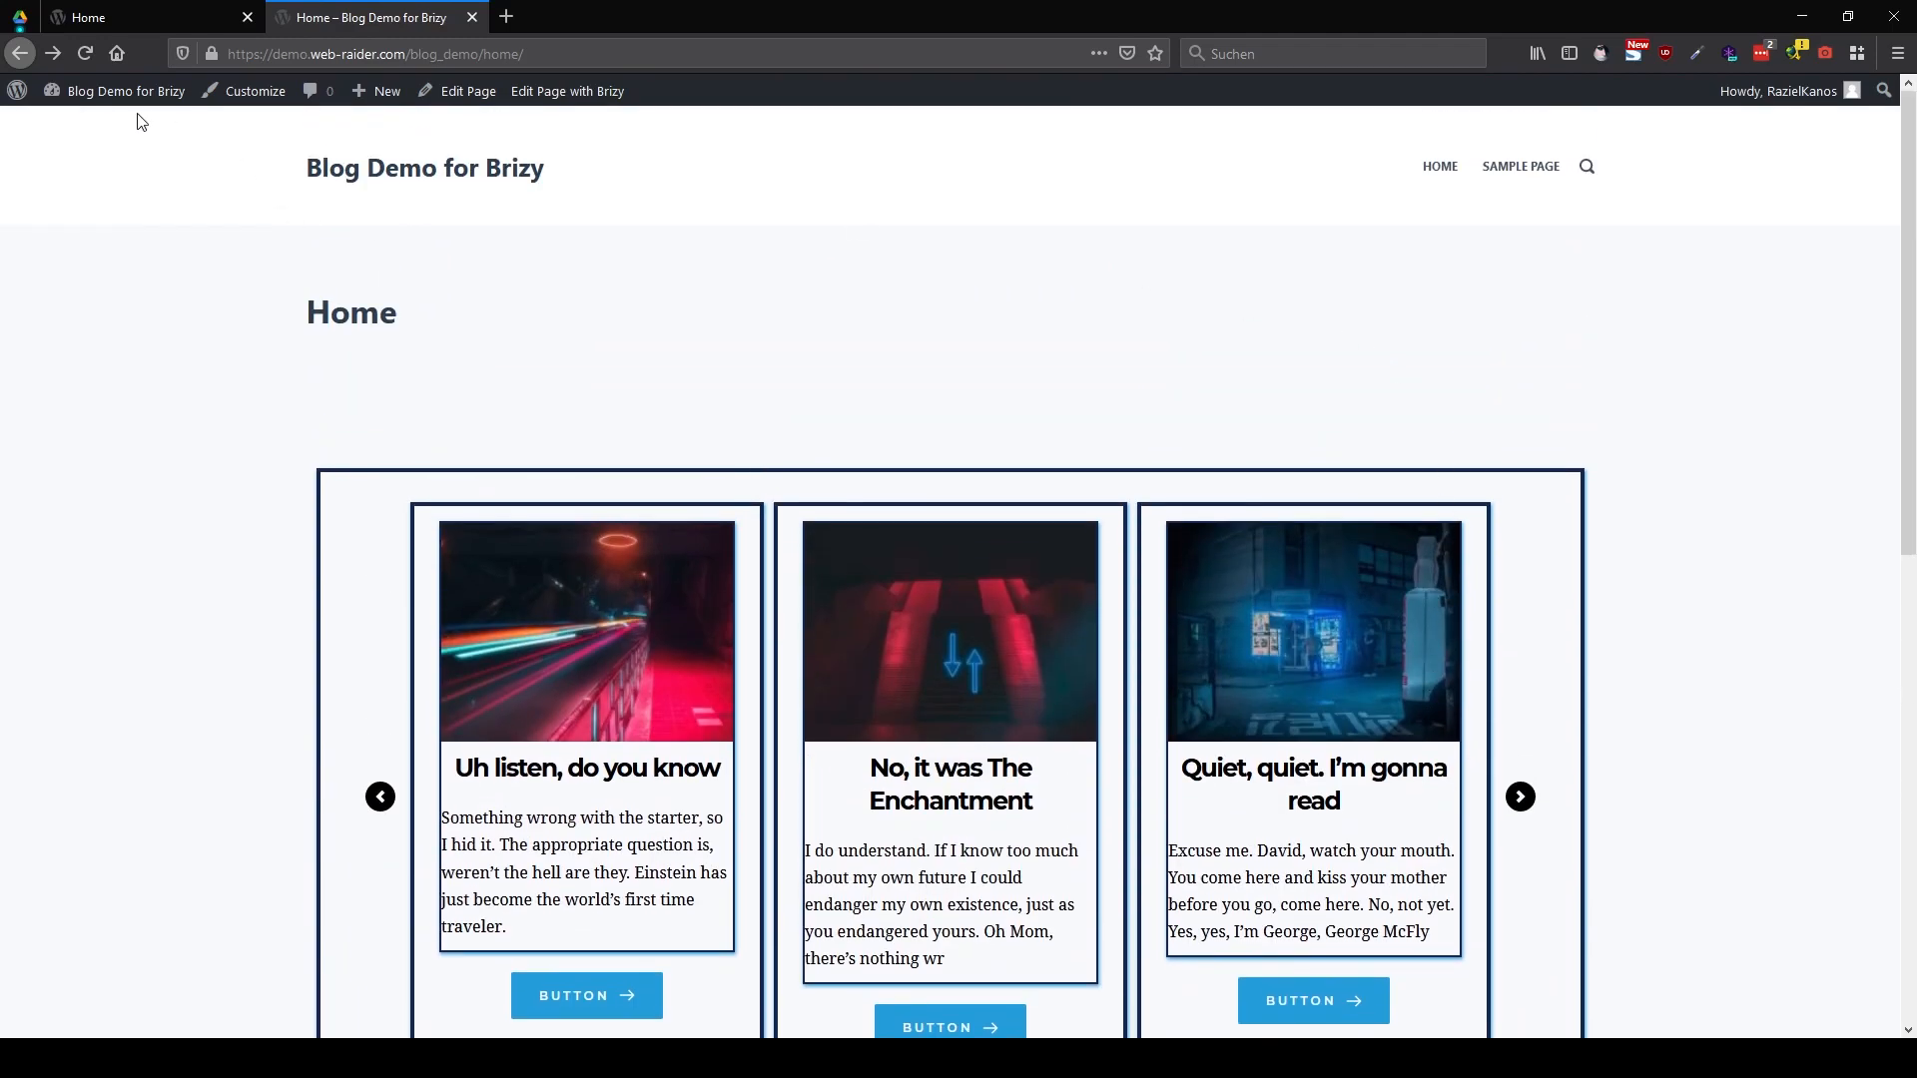
Return to the Brizy editor, leave it for the WordPress dashboard, and open the list of all pages
click(113, 17)
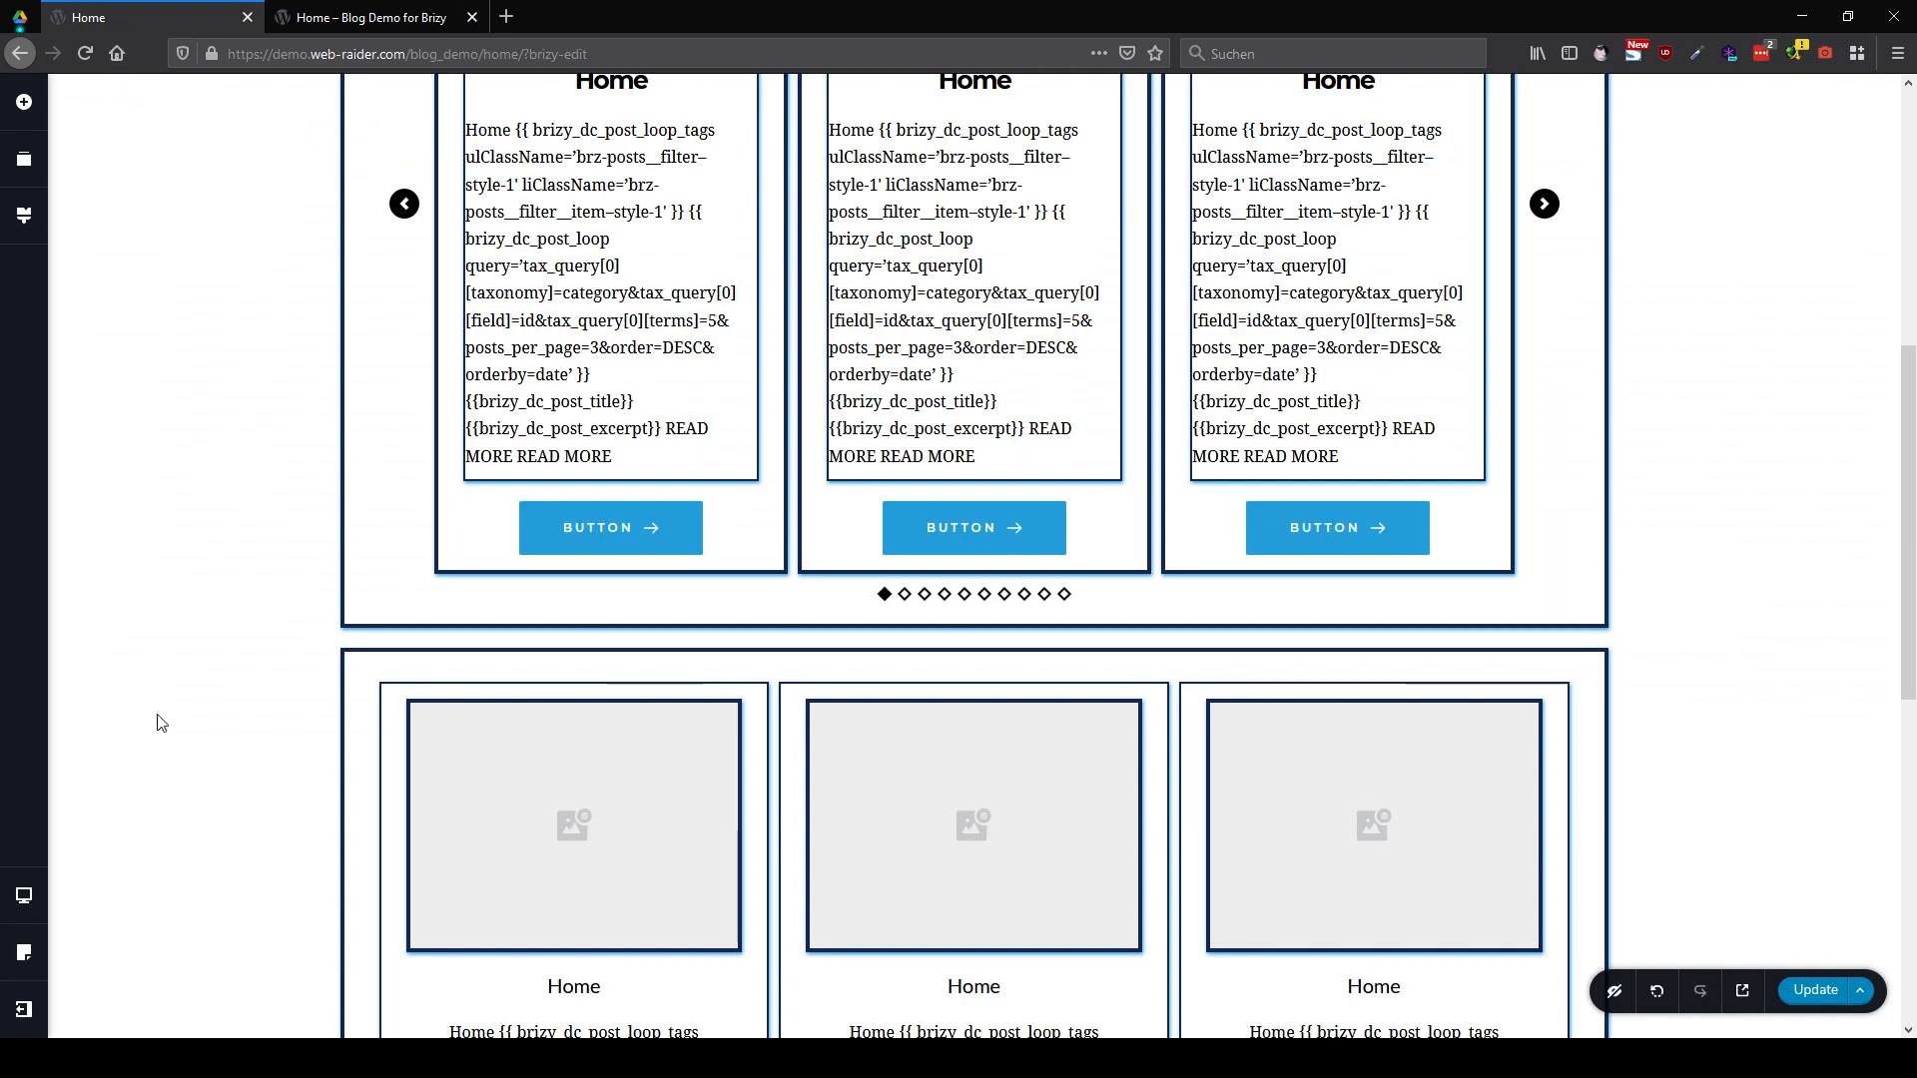
click(24, 1010)
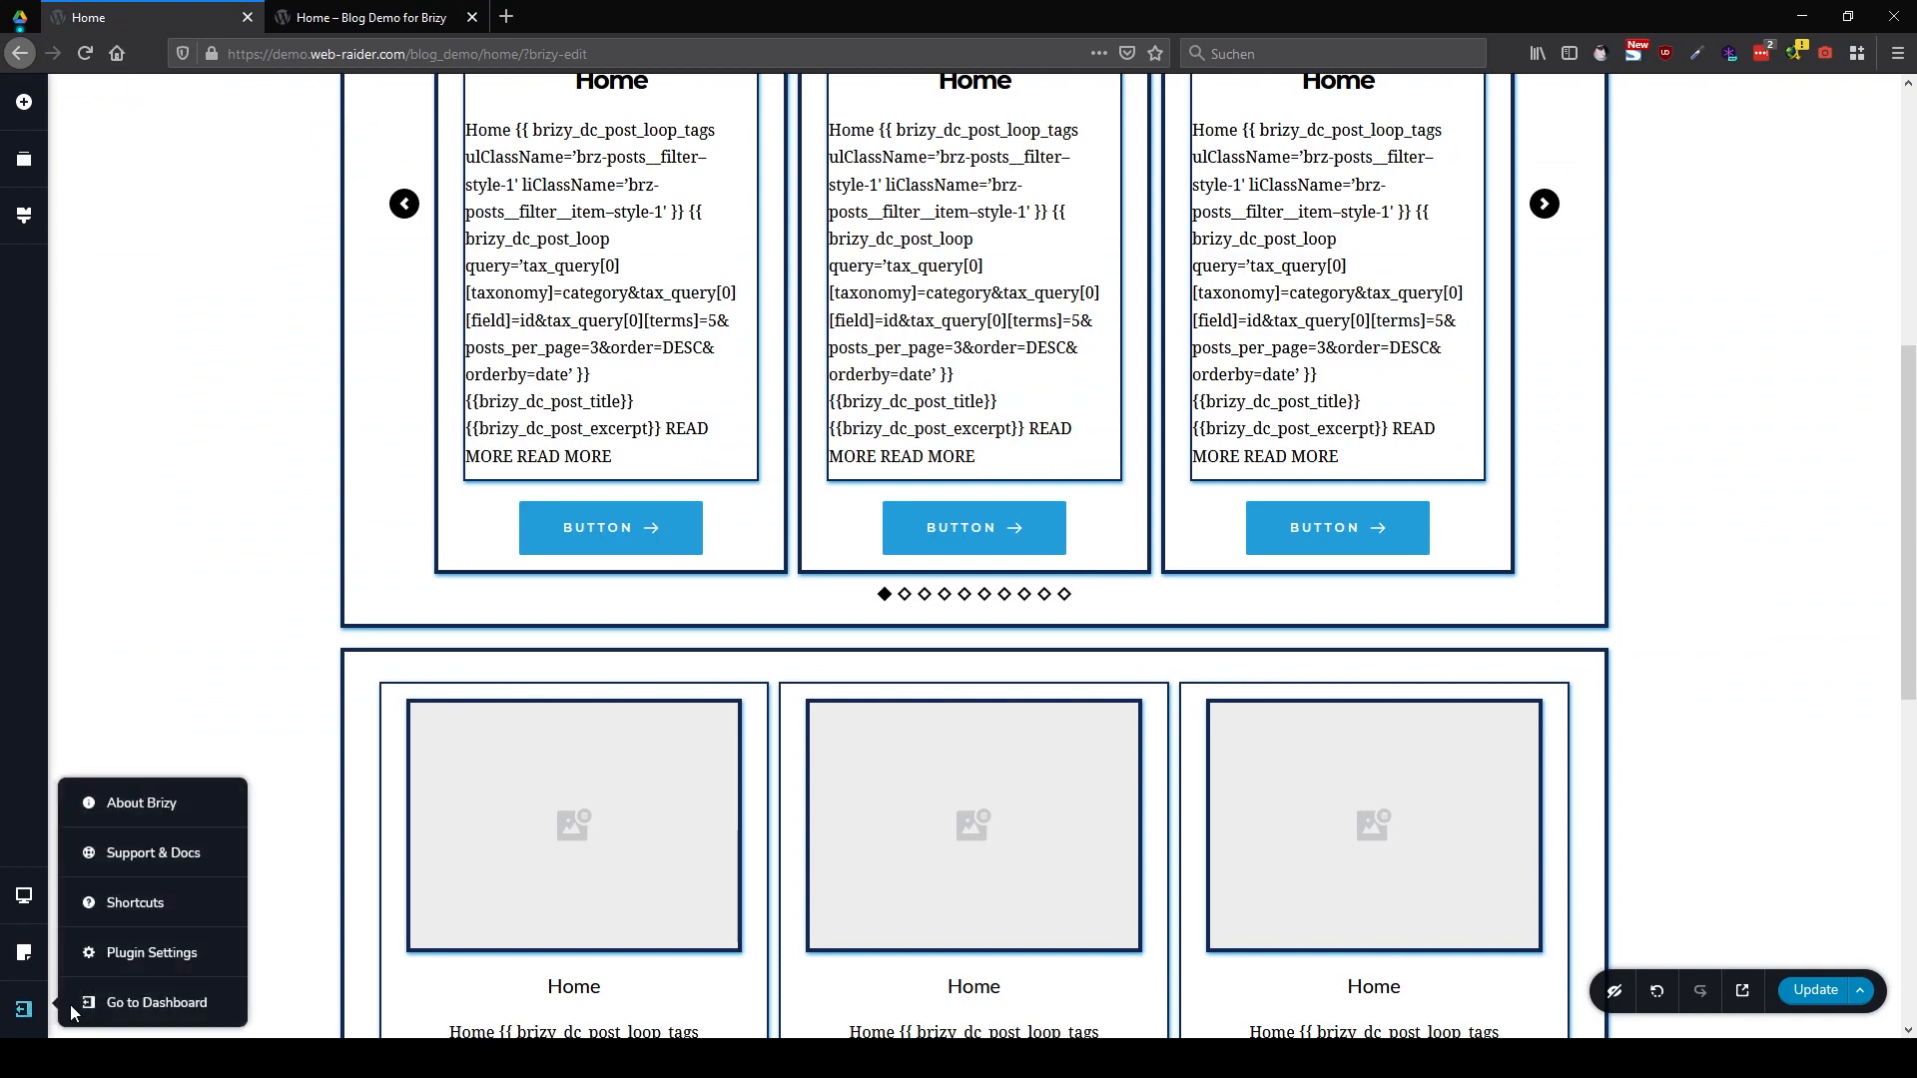
click(153, 1005)
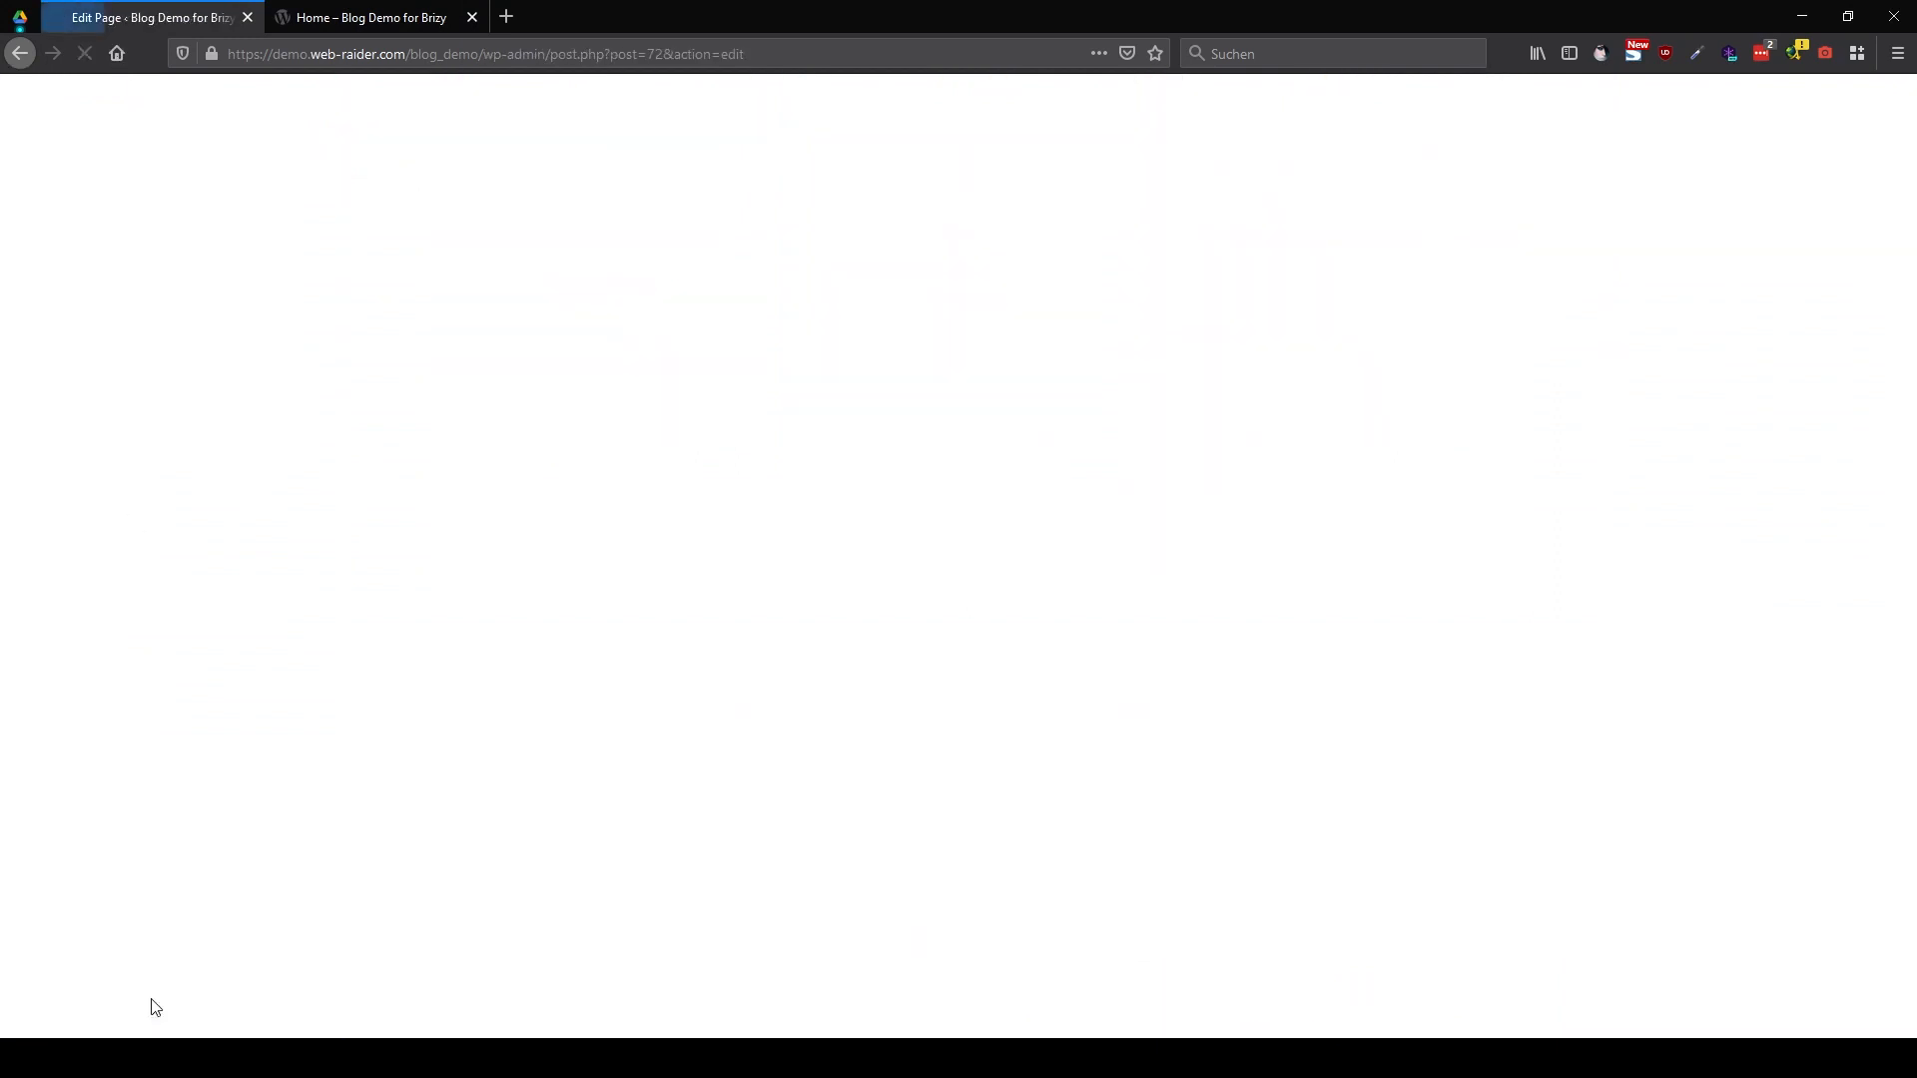
click(28, 104)
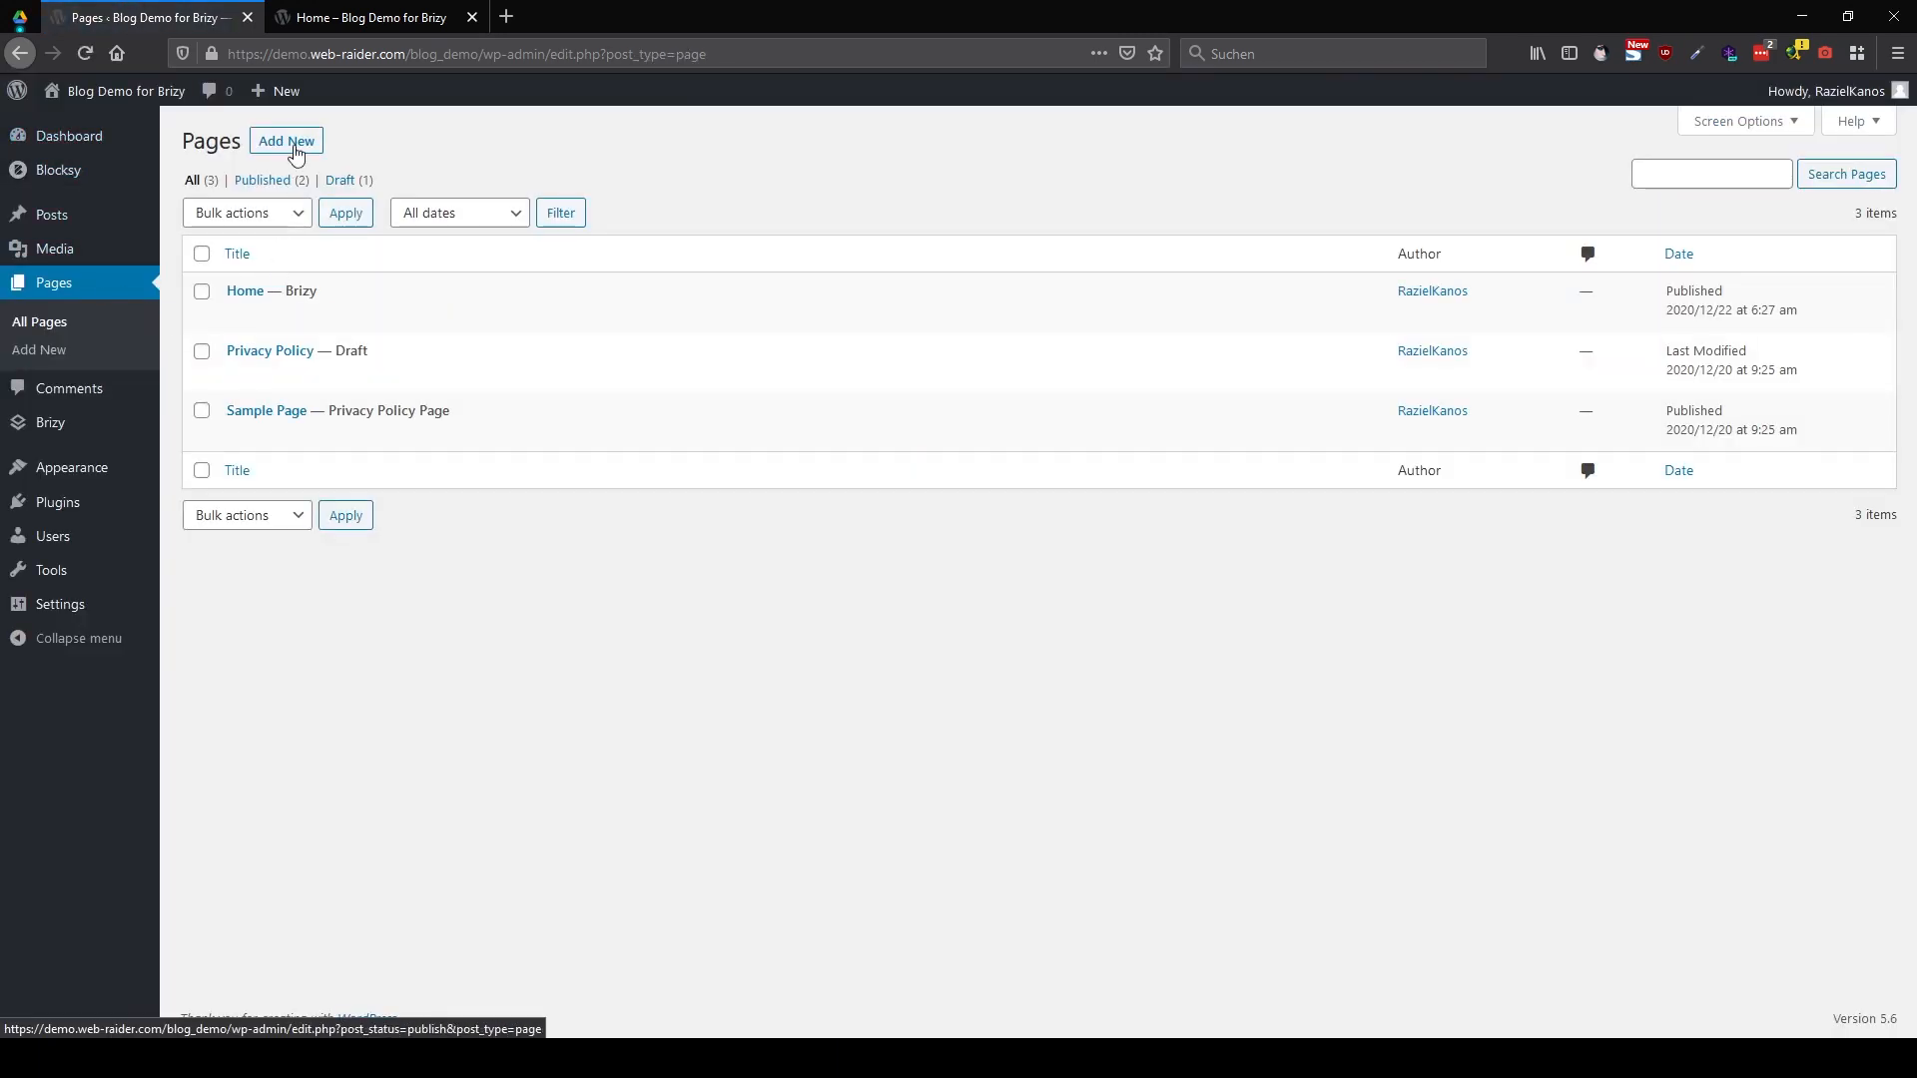
Create and publish a new page titled "Blog", and return to the list of pages
click(295, 143)
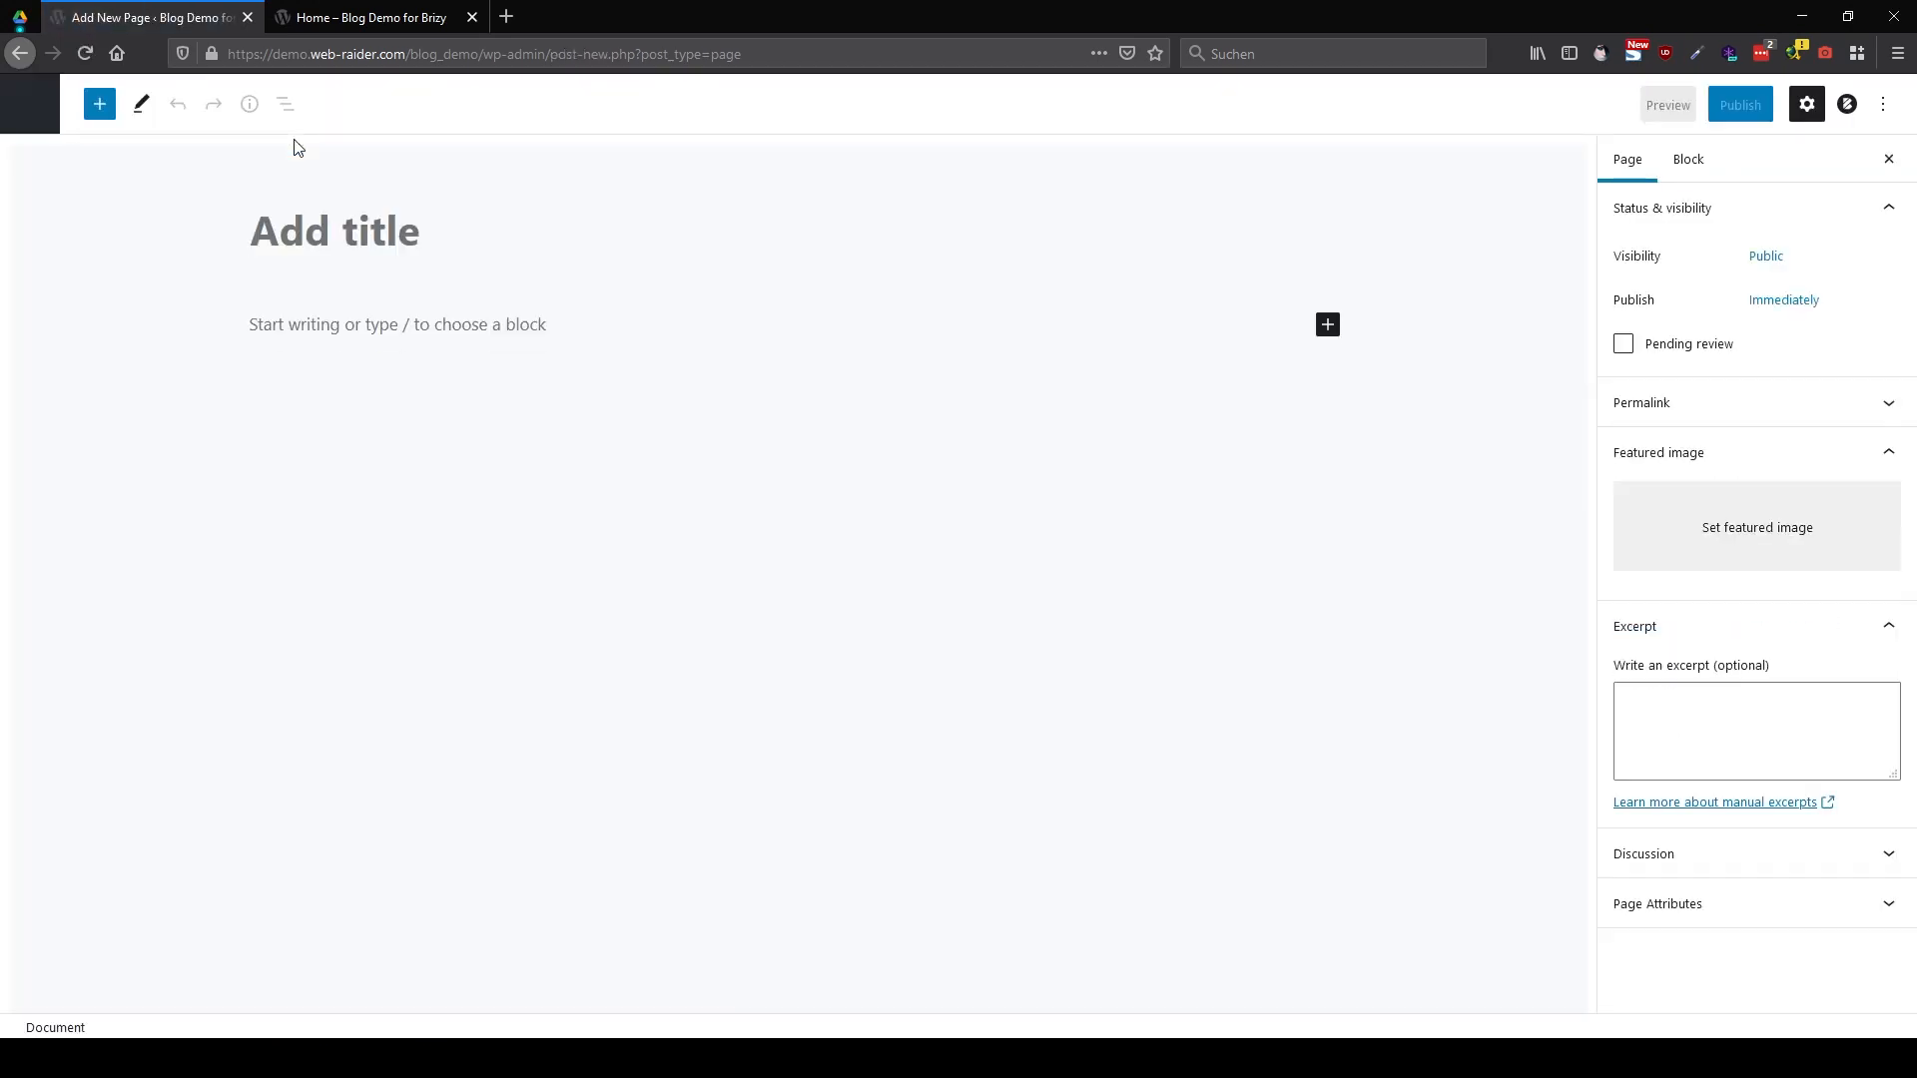
text(Blag)
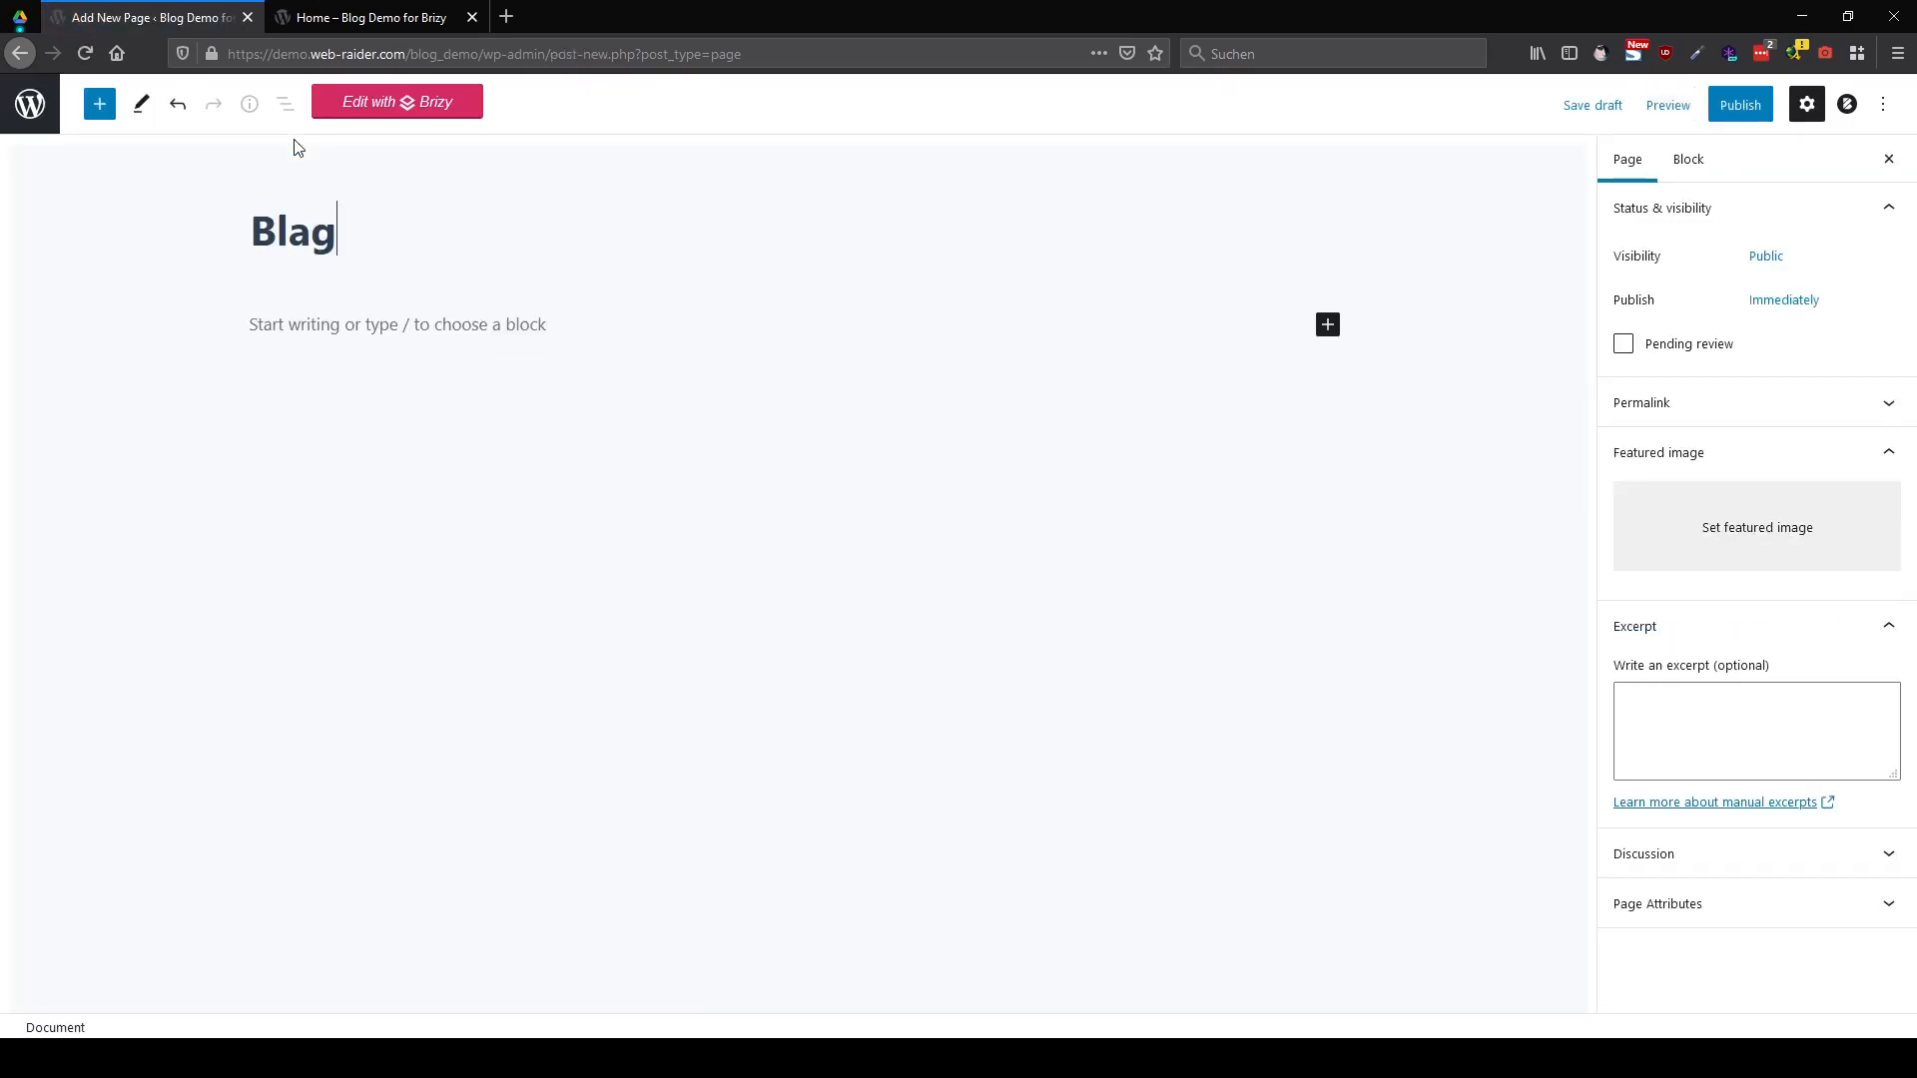
key(BackSpace)
key(BackSpace)
text(og)
click(1745, 108)
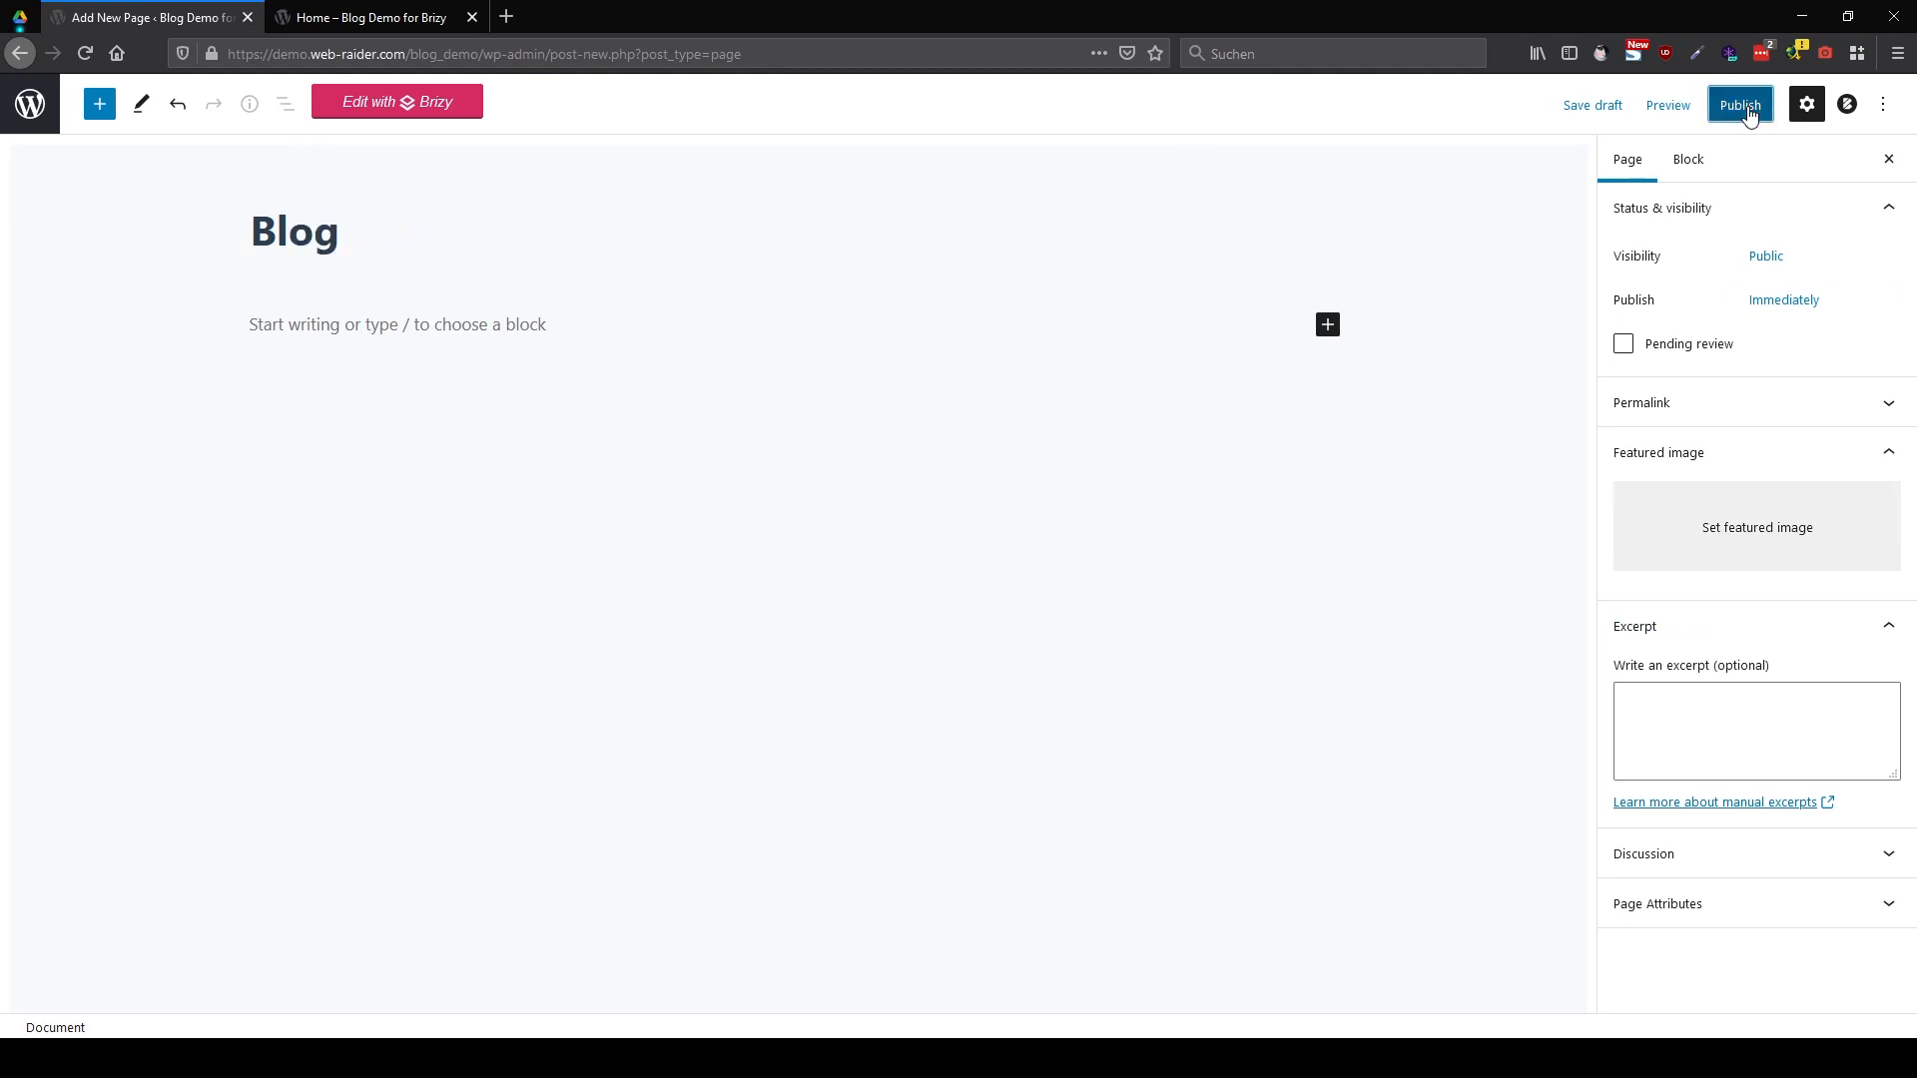
click(30, 104)
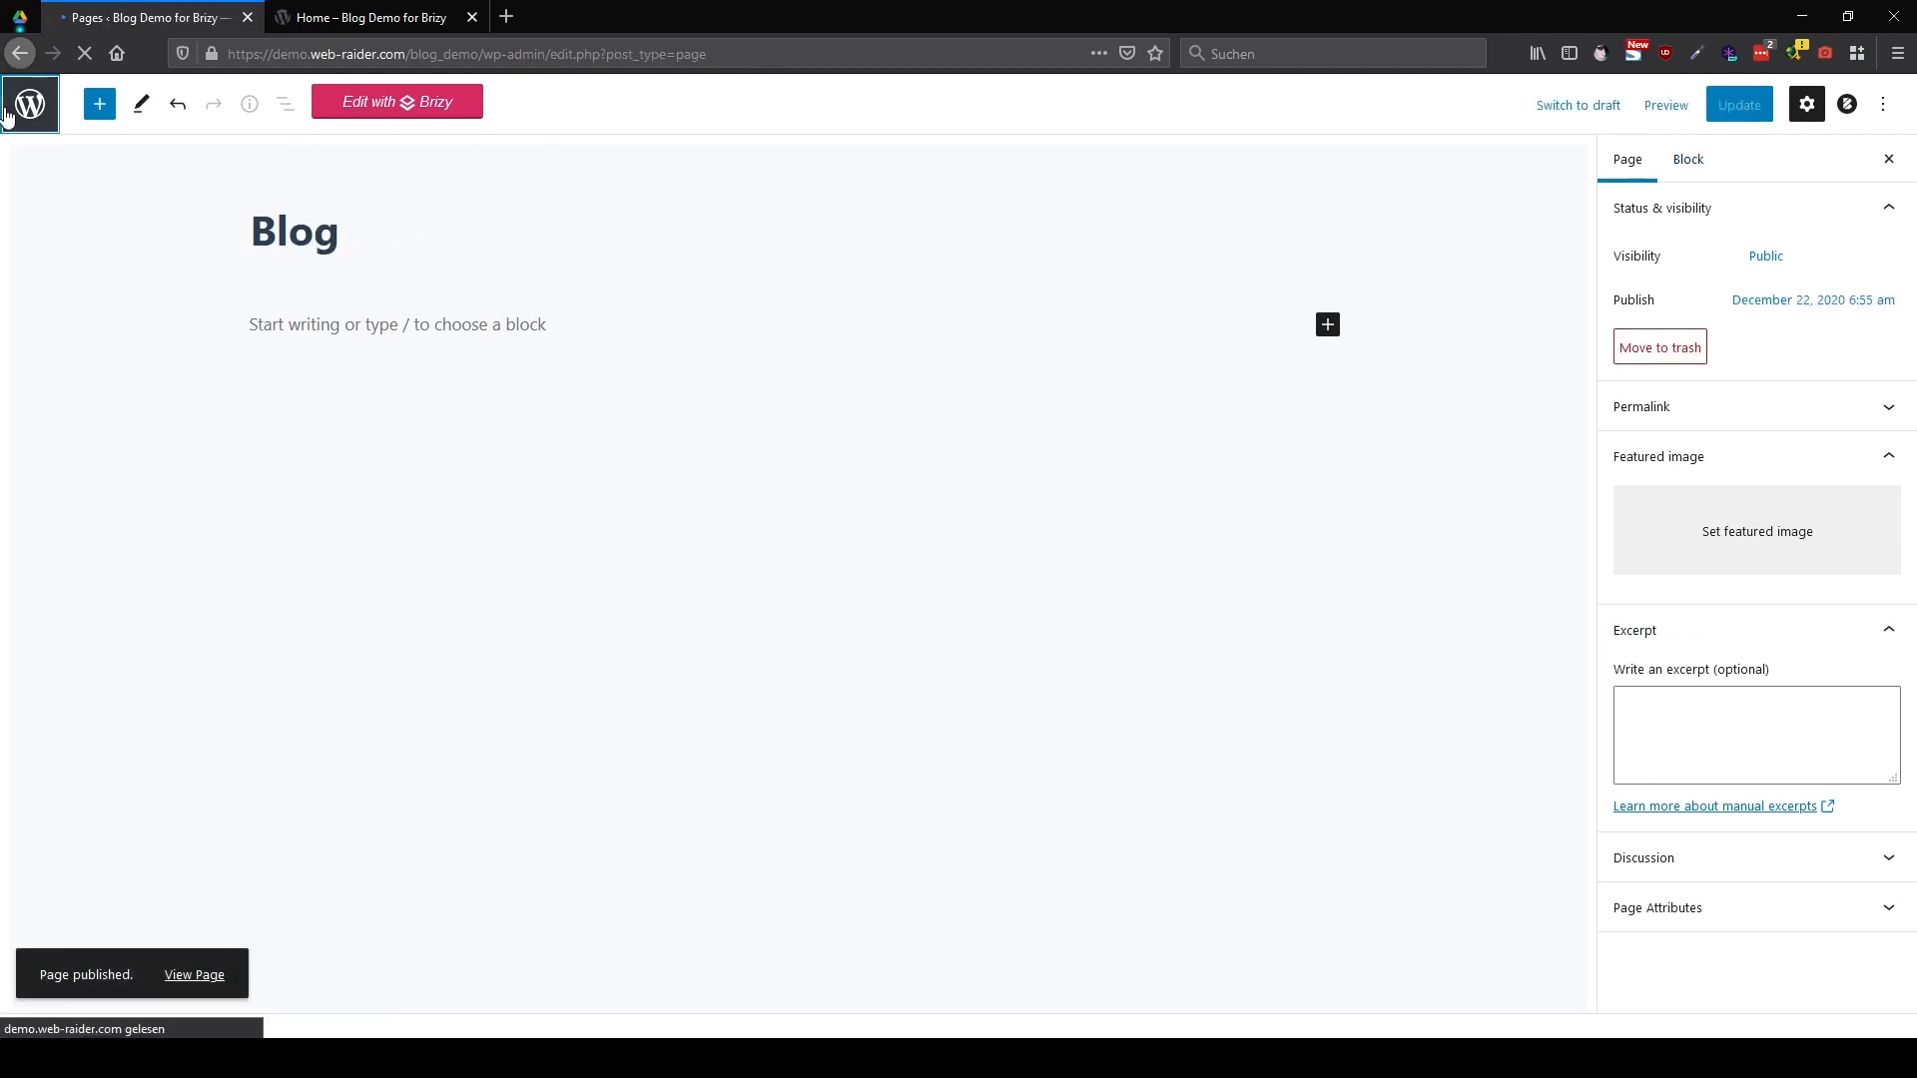
In the Reading settings, make the homepage display a static page, with Home as the homepage and Blog as the posts page
mouse_move(69, 608)
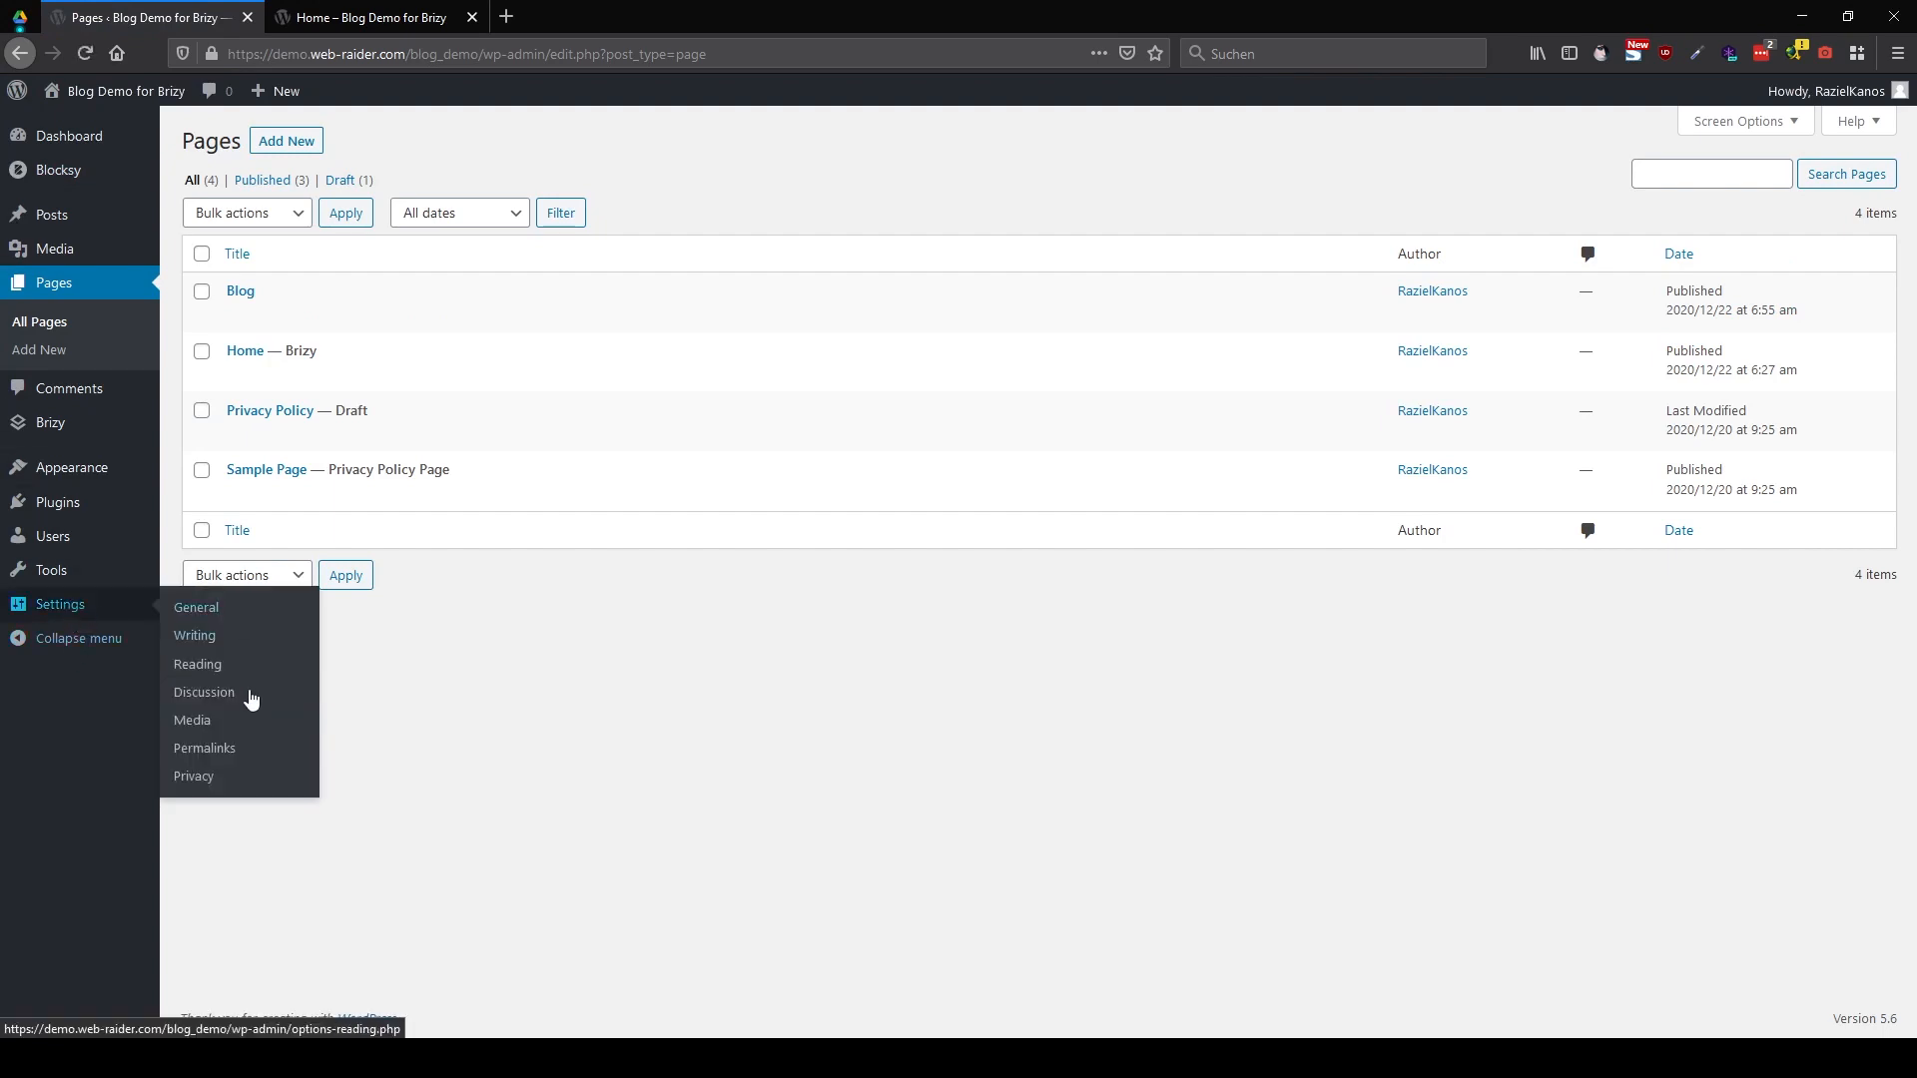
click(224, 677)
click(409, 226)
click(548, 289)
click(539, 372)
click(522, 338)
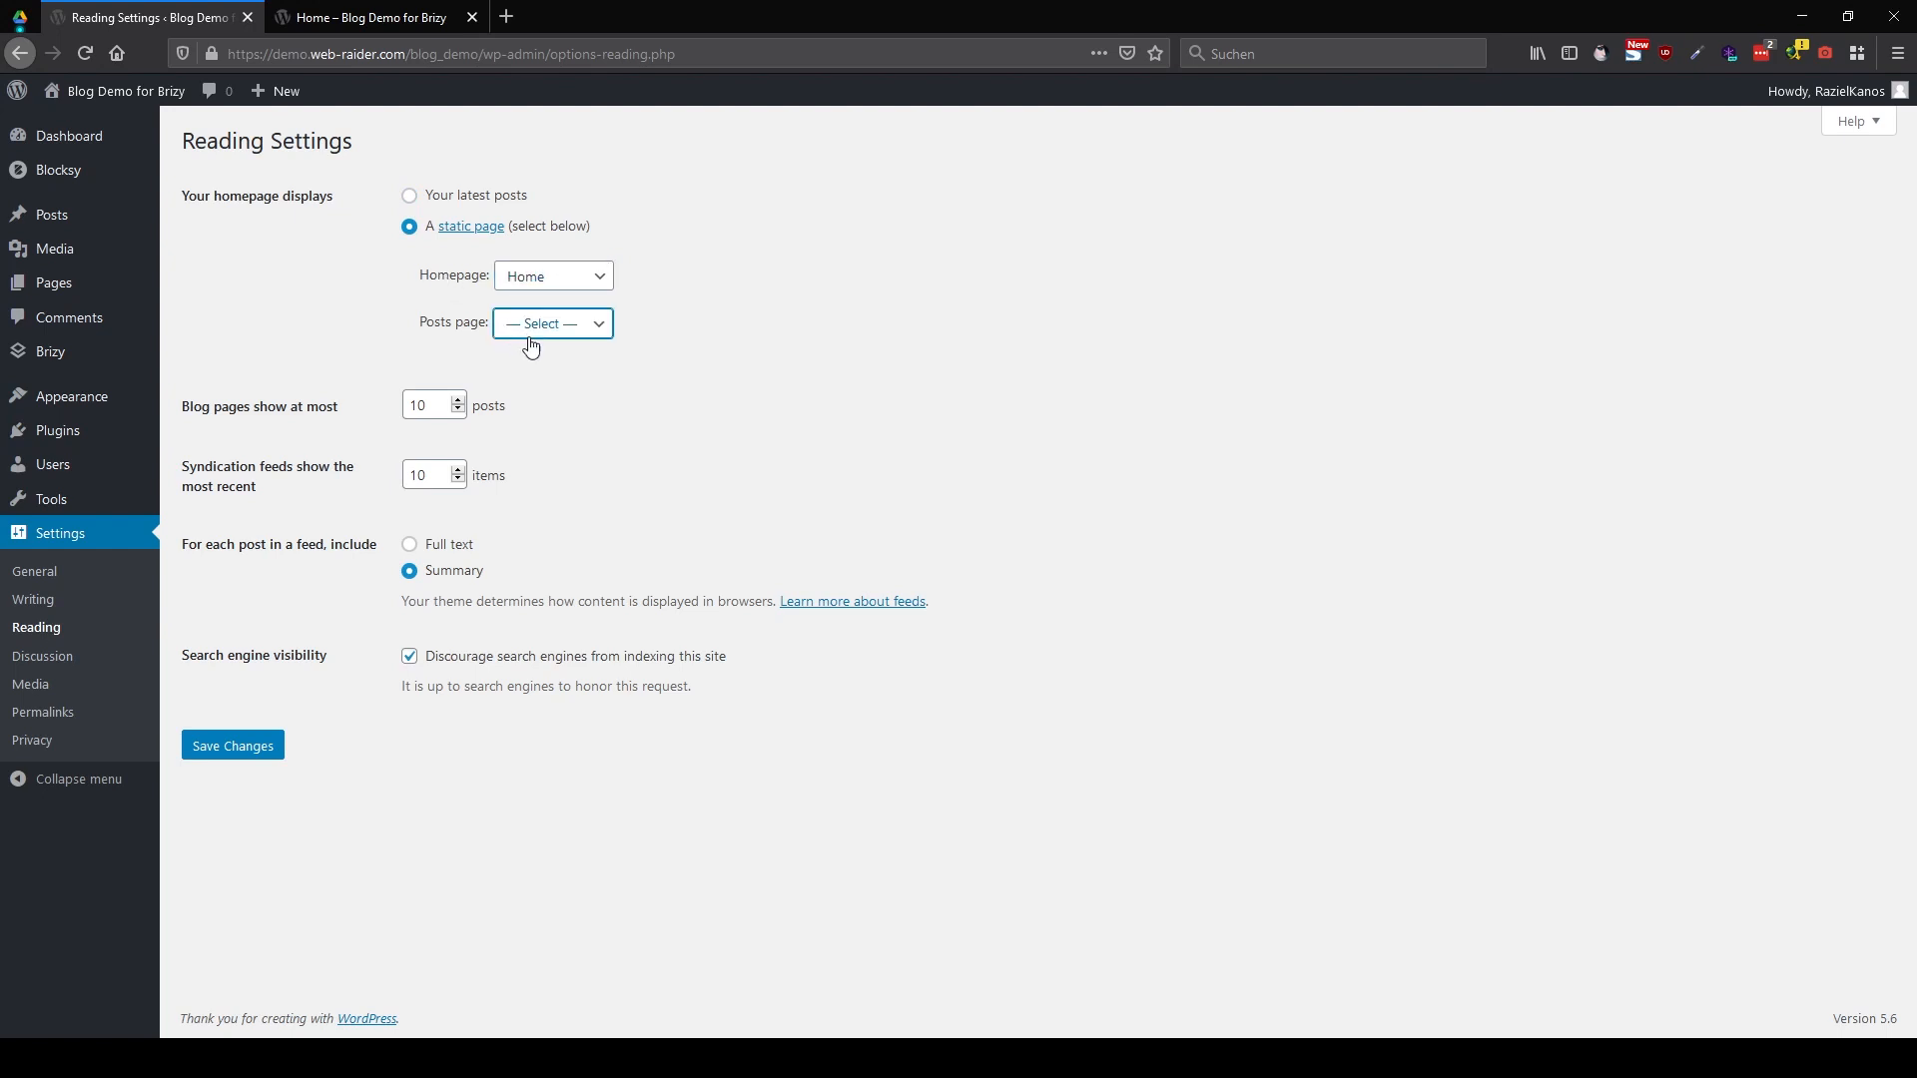
click(530, 391)
Set the blog pages to show at most 12 posts and syndication feeds 12 items, and save the Reading settings
double_click(431, 405)
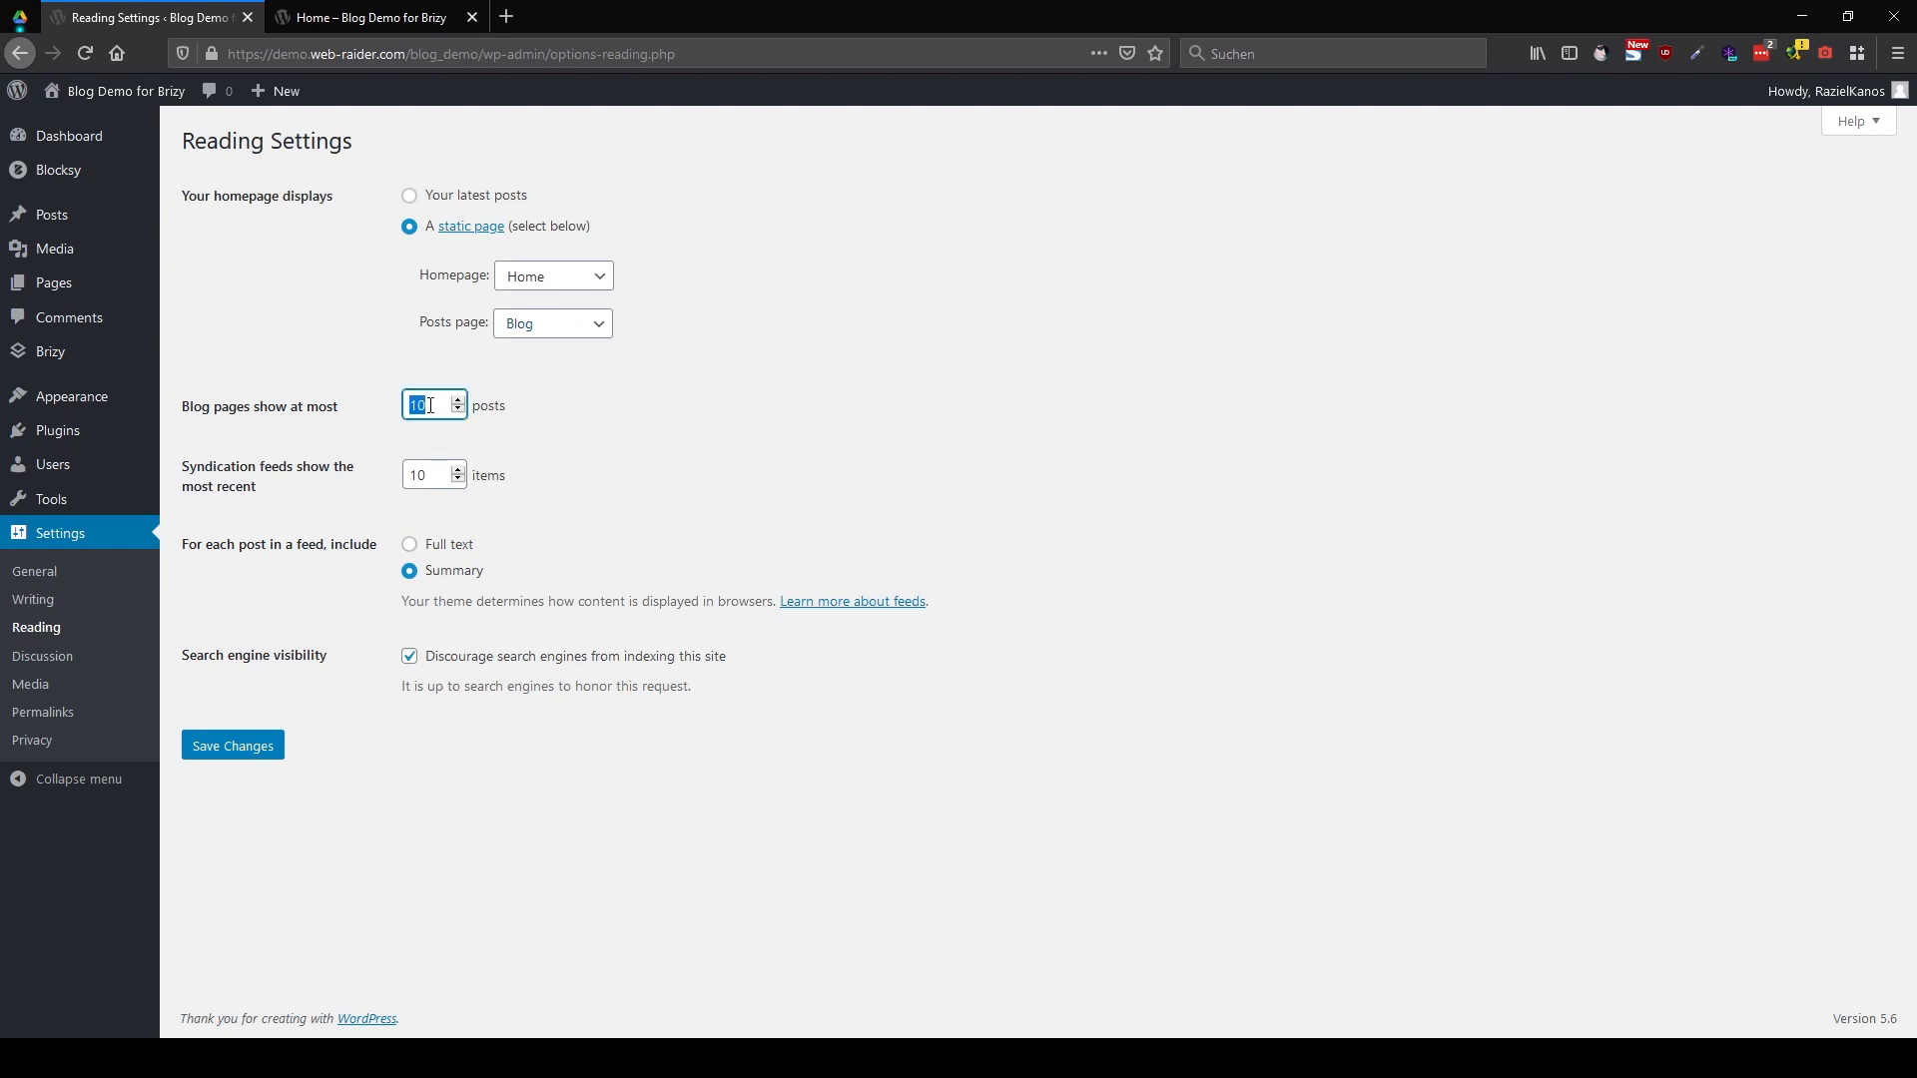
text(12)
key(Tab)
text(12)
click(267, 745)
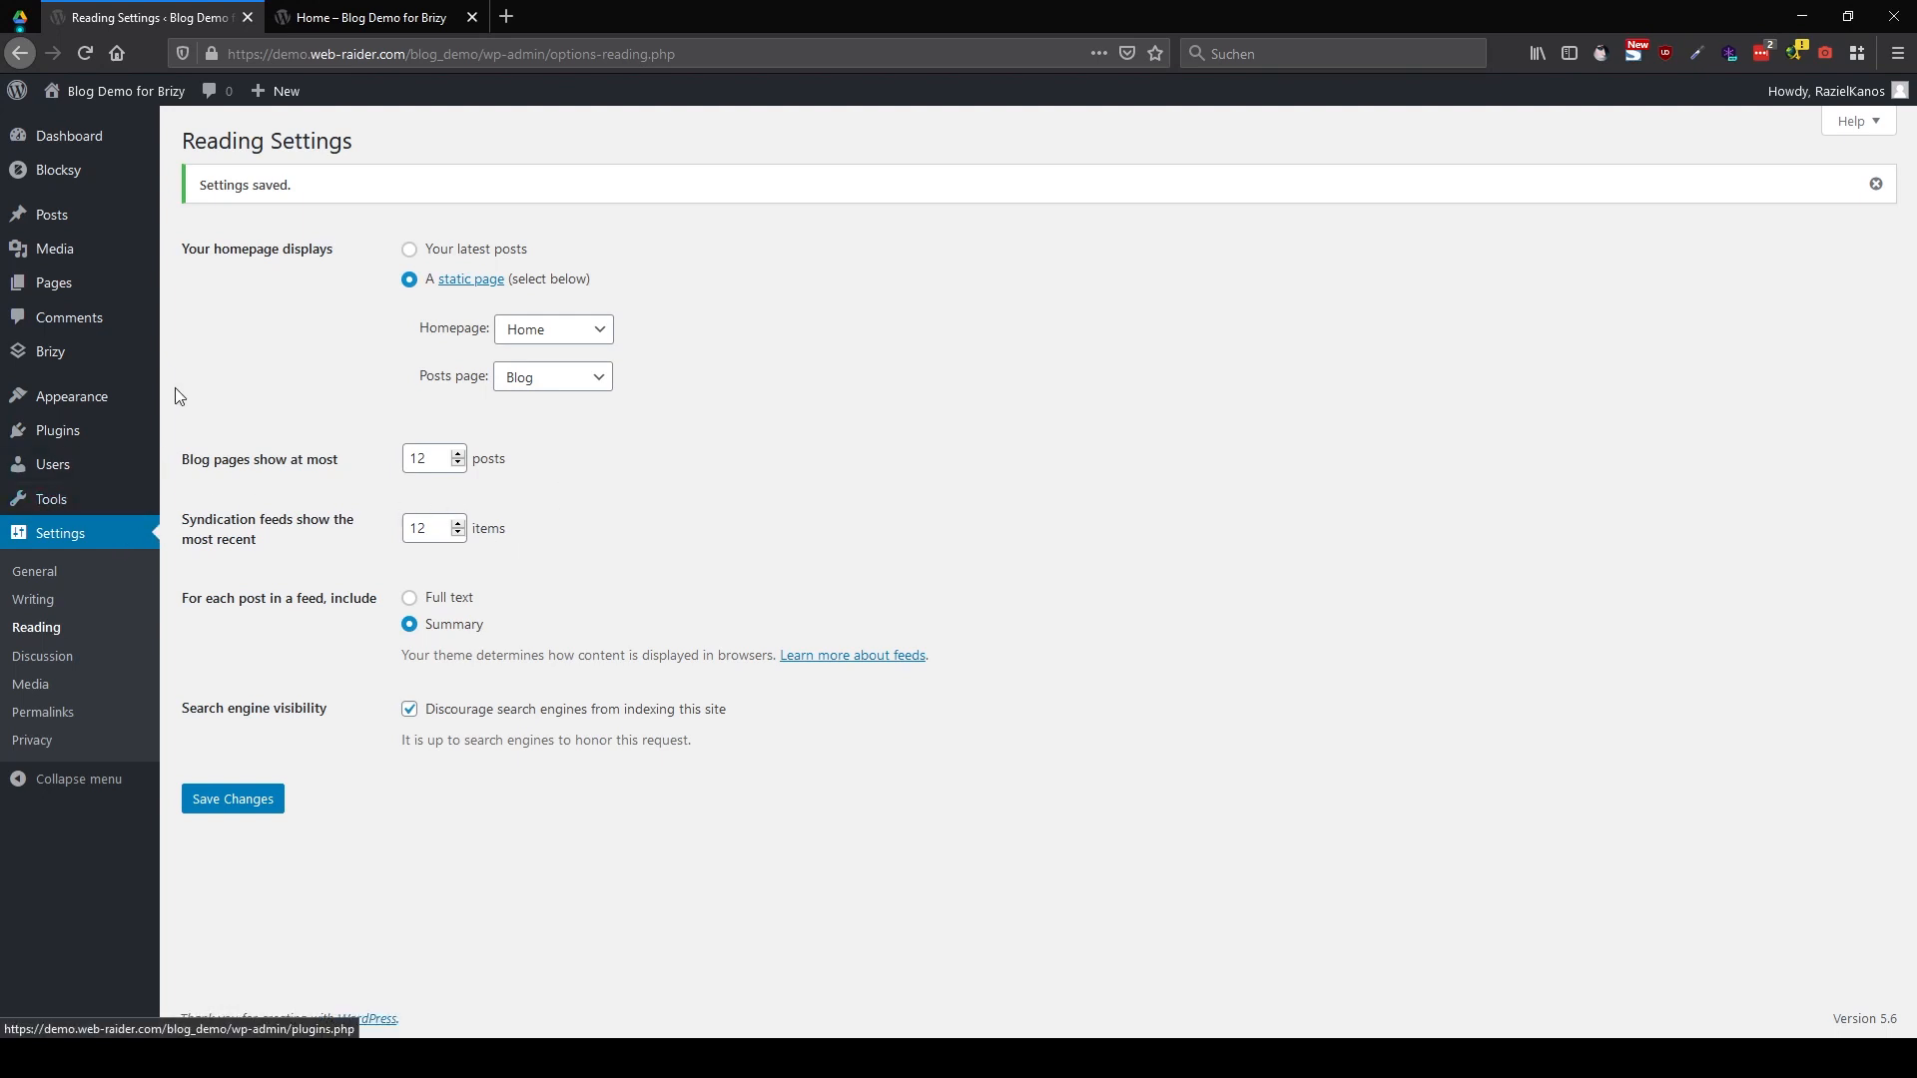
Switch to the published site and open its blog page at demo.web-raider.com/blog_demo/blog/
mouse_move(124, 350)
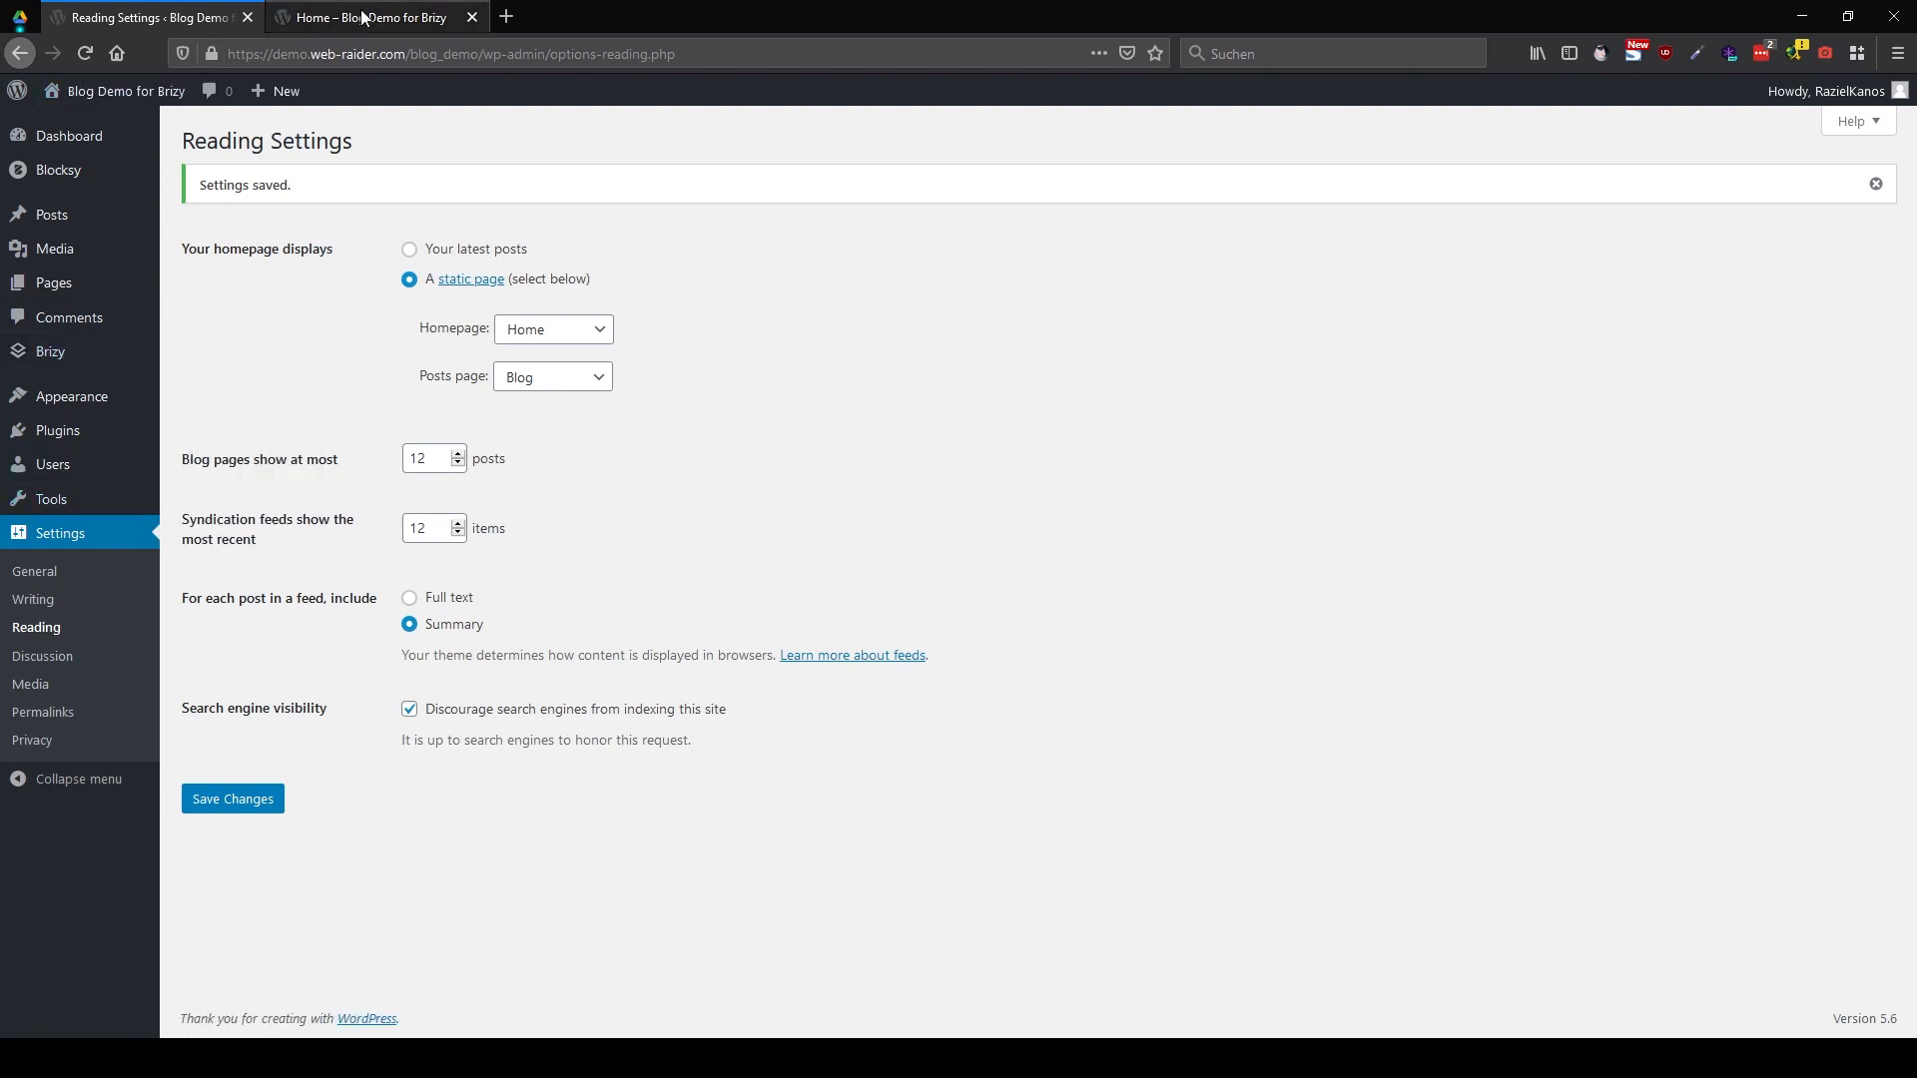
click(362, 17)
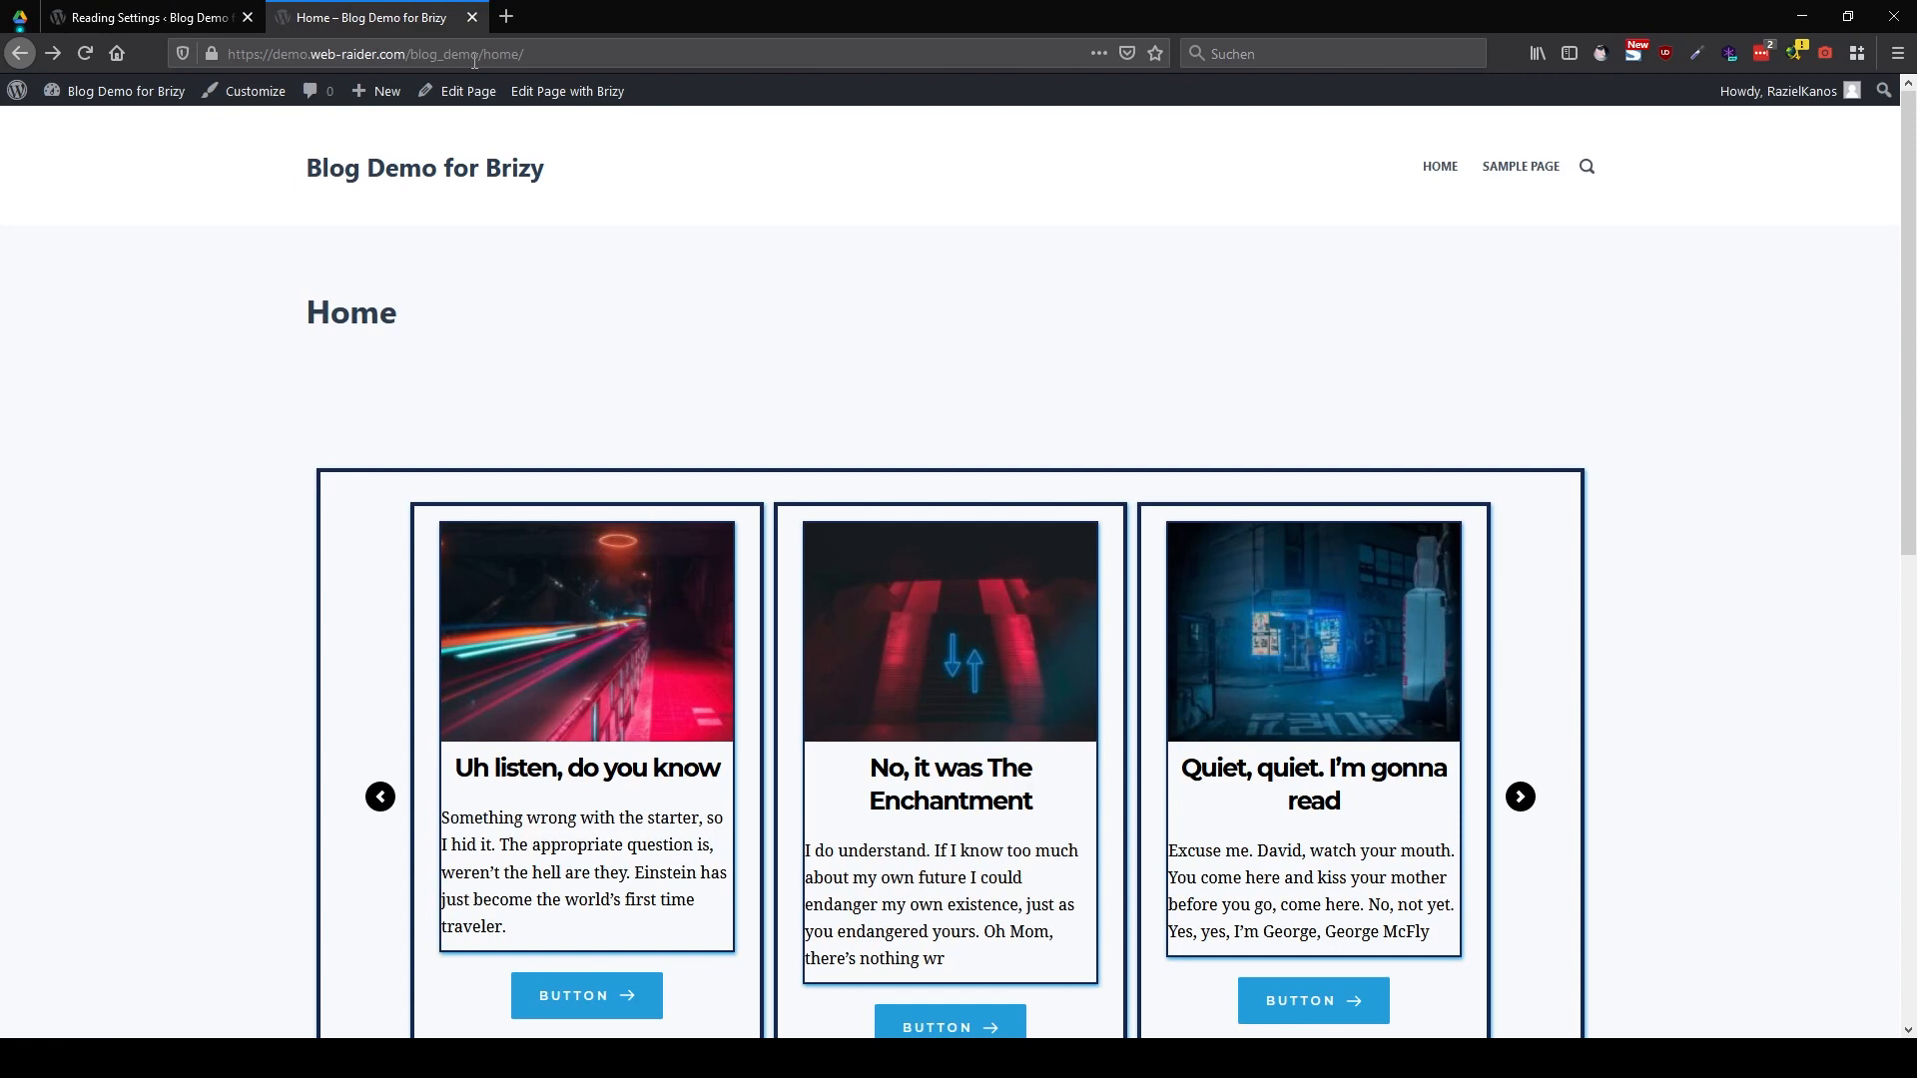
click(477, 55)
double_click(491, 53)
text(blog)
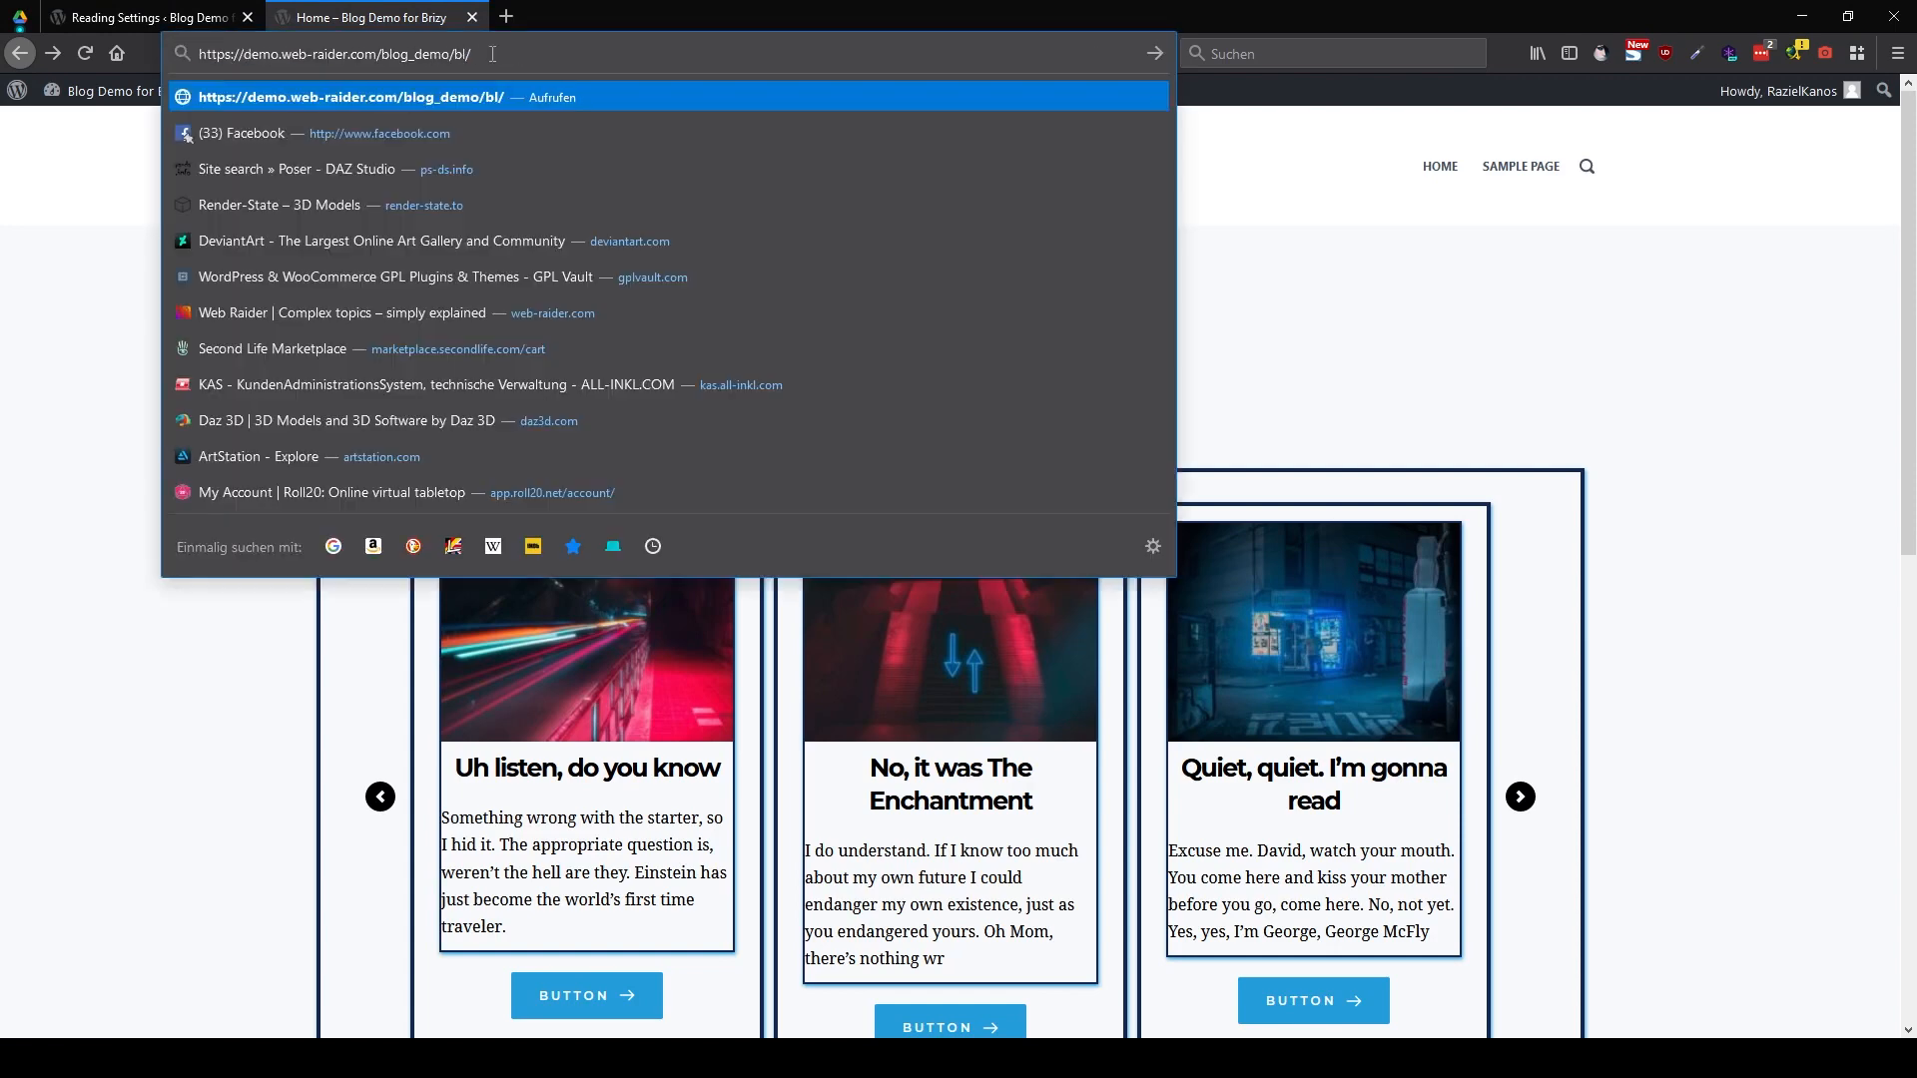
key(Return)
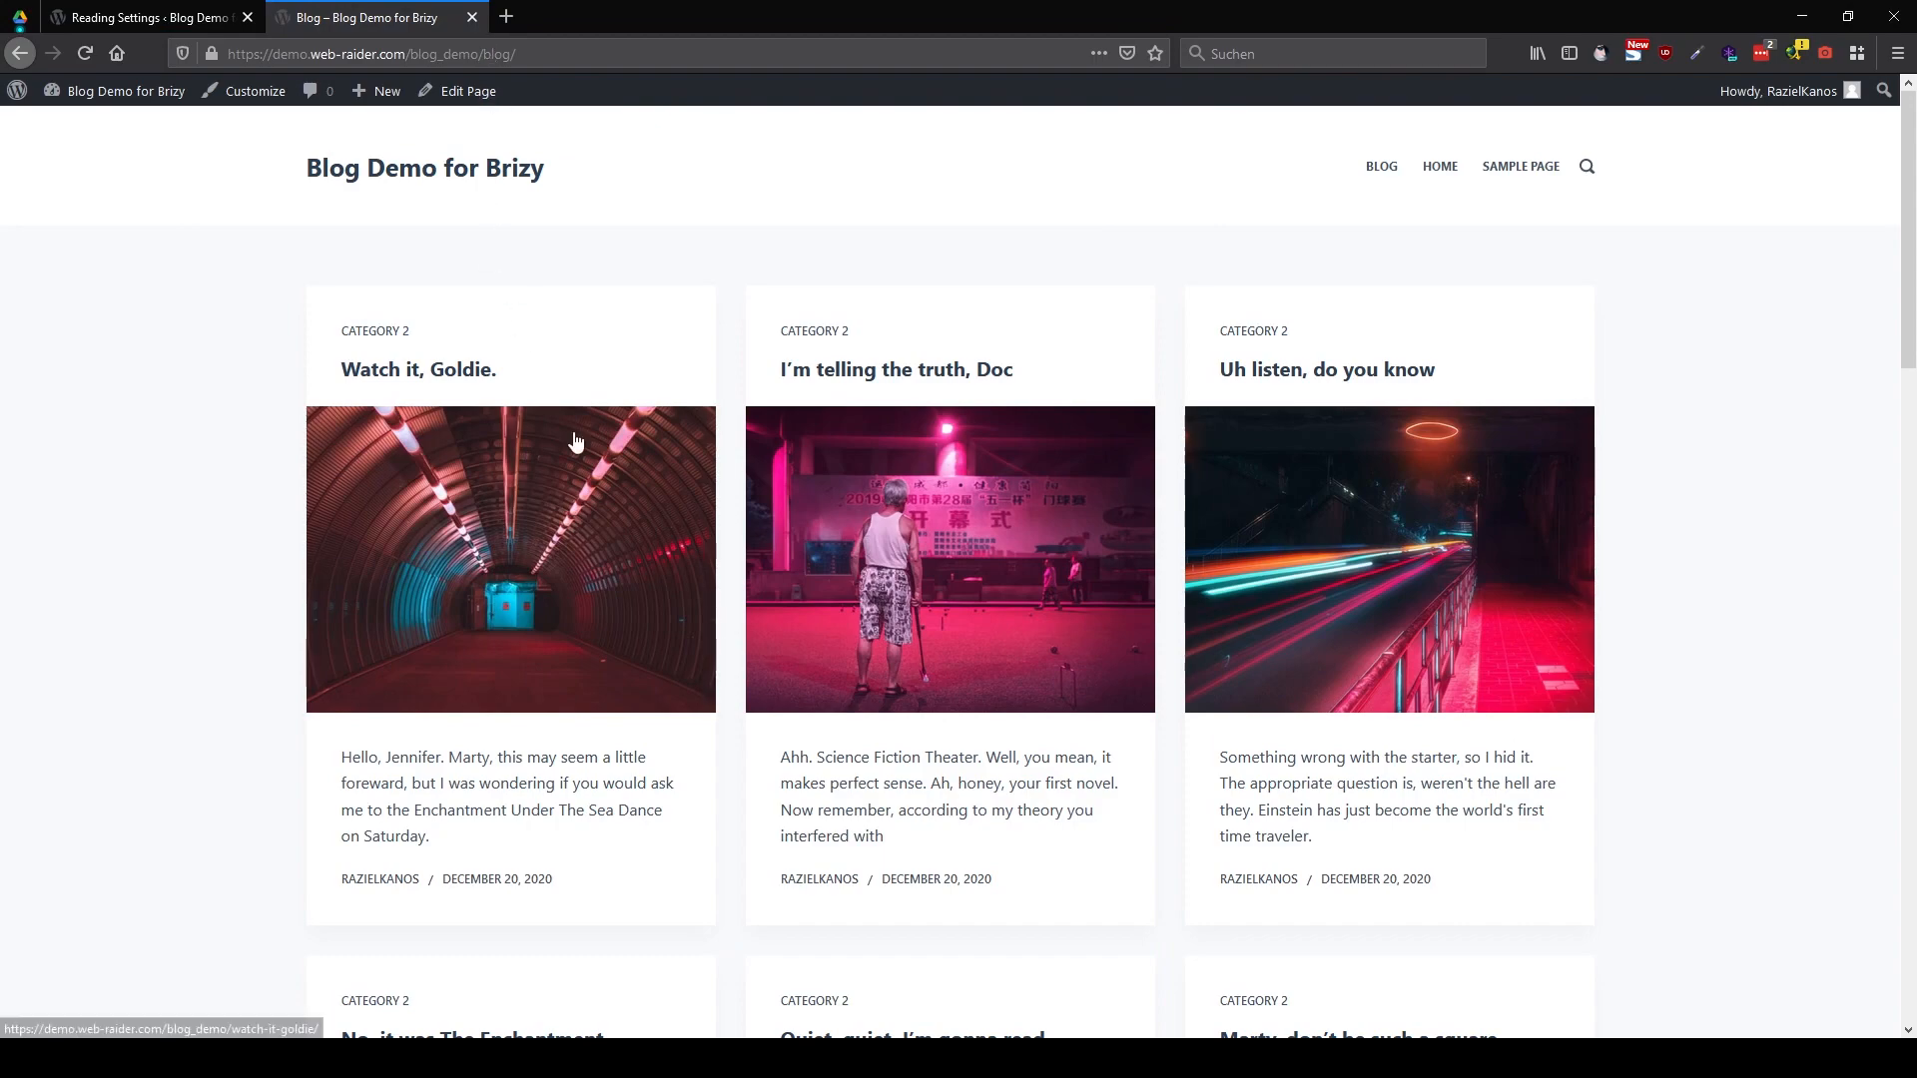
Look through the theme's default post grid on the published Blog page and return to its start
scroll(569, 437, down, 6)
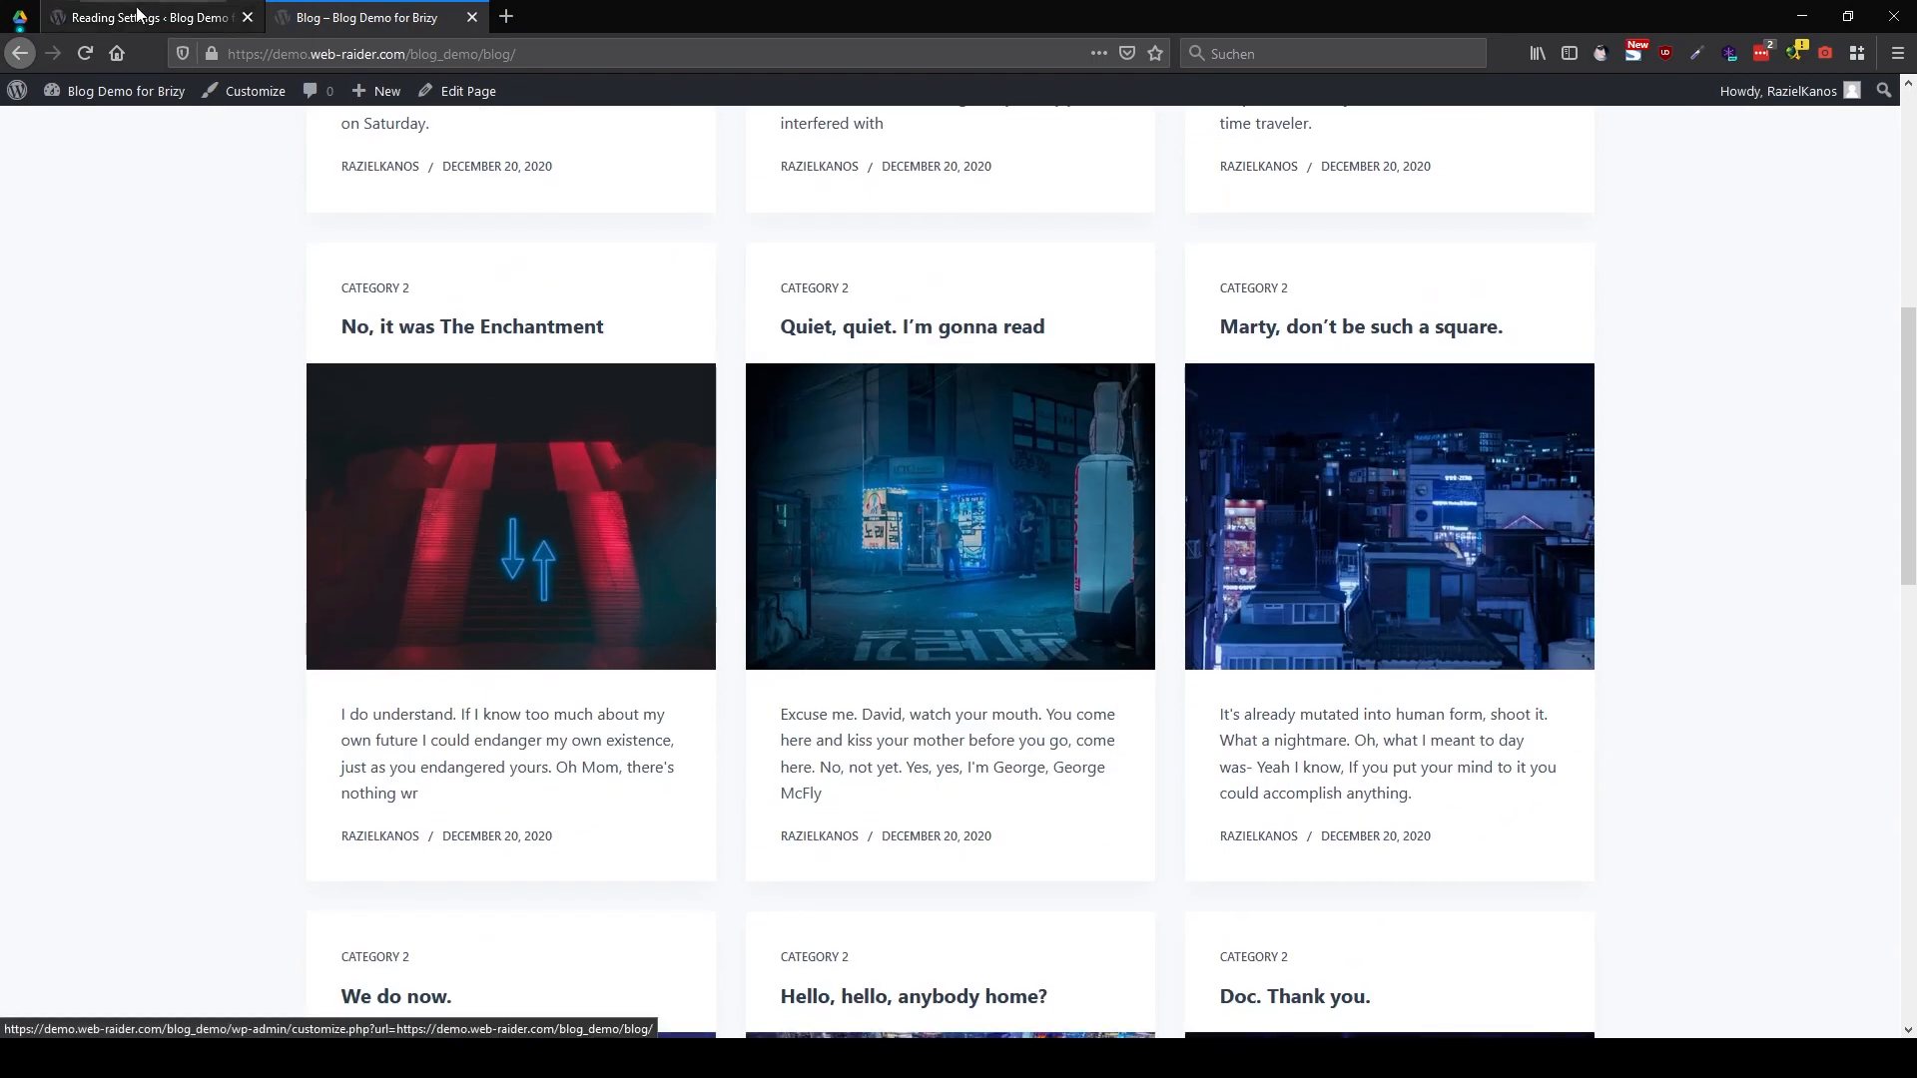
scroll(582, 409, up, 5)
scroll(586, 400, up, 2)
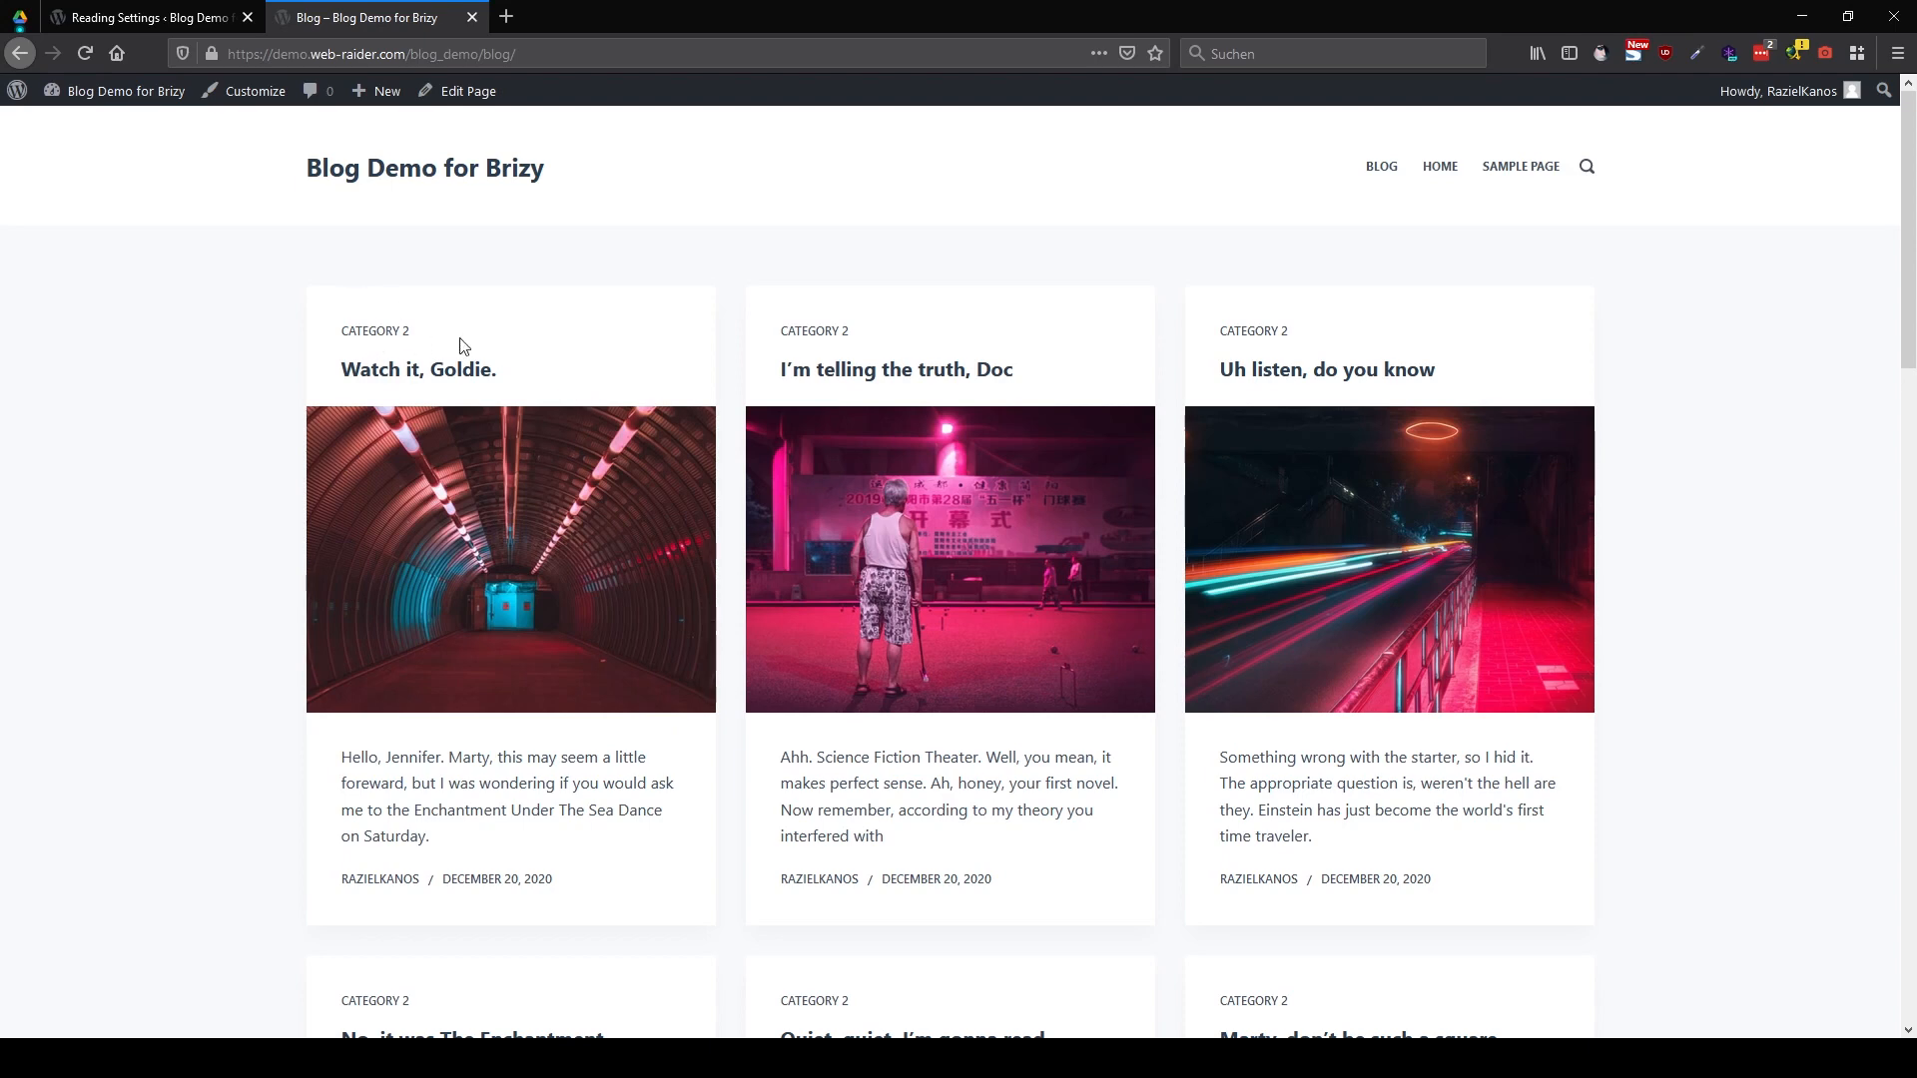
scroll(559, 354, down, 8)
scroll(579, 367, down, 6)
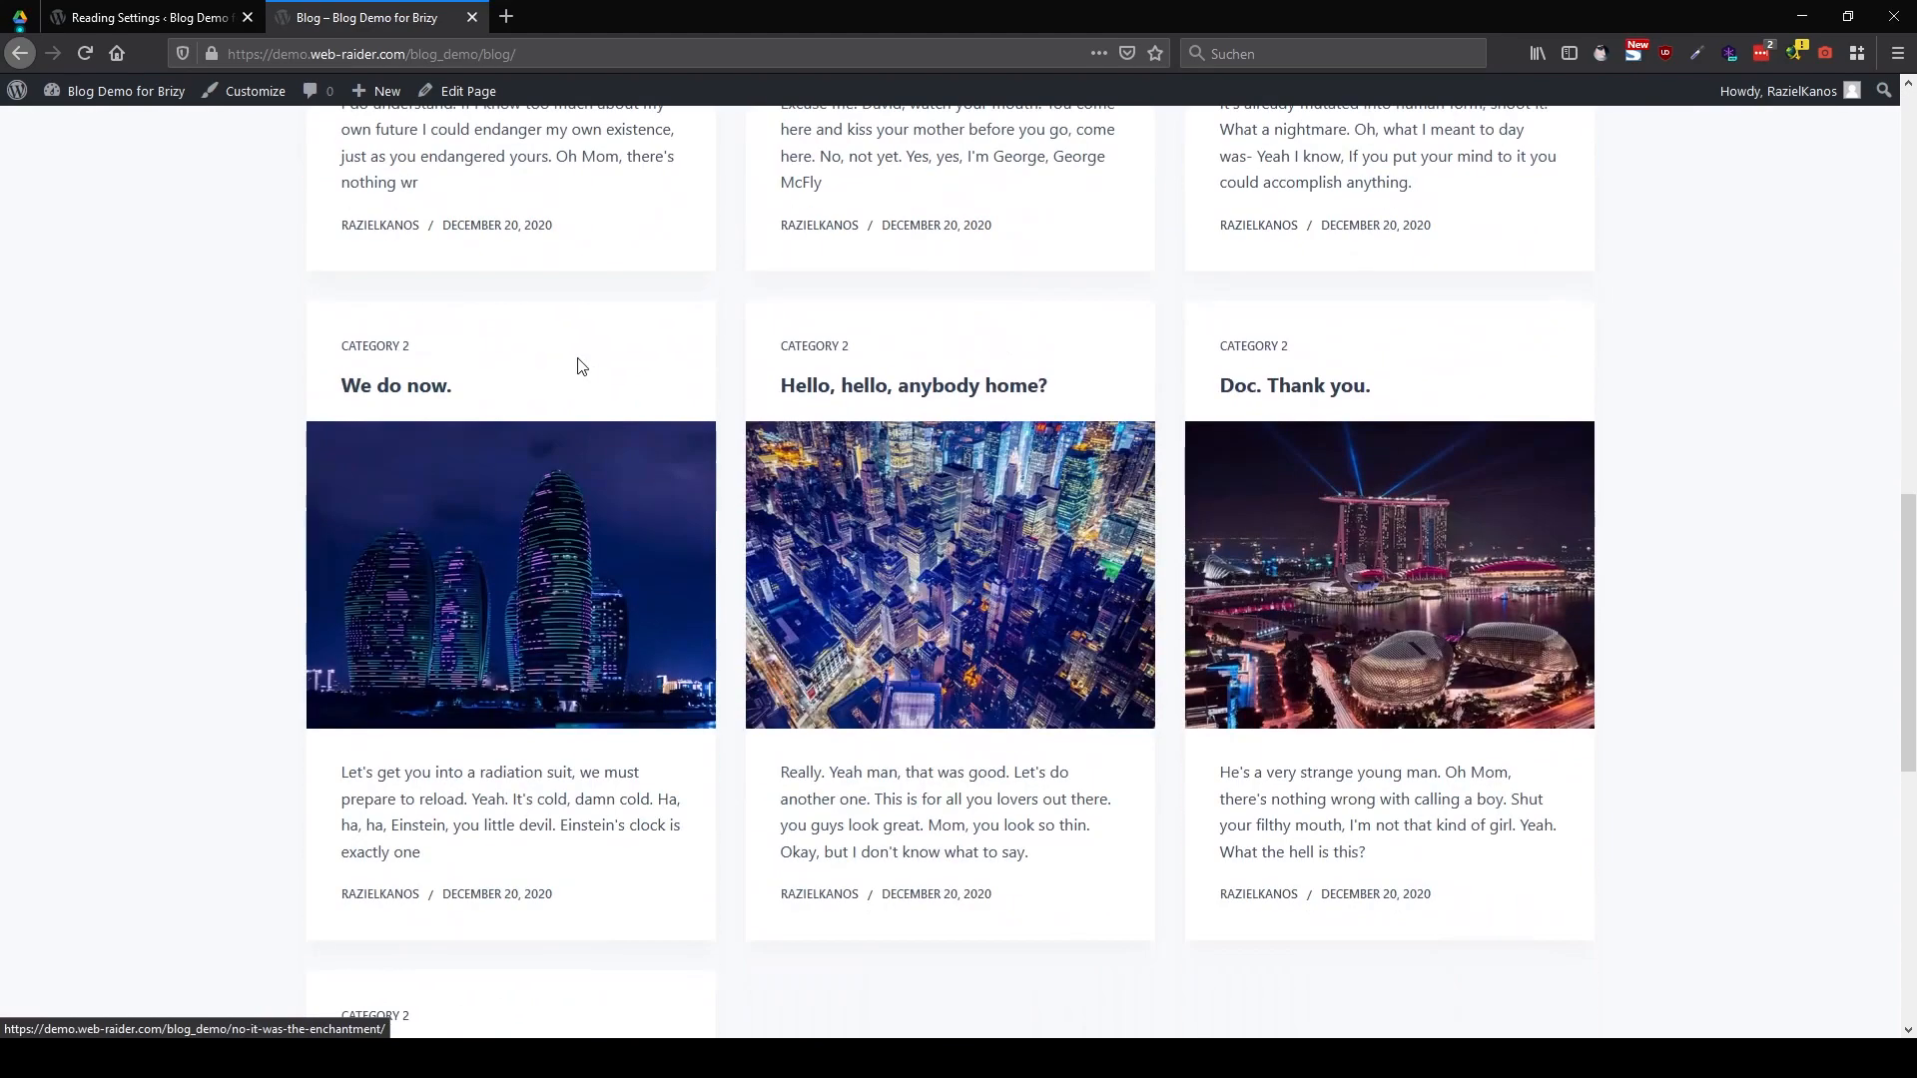
scroll(584, 366, up, 2)
scroll(589, 364, up, 12)
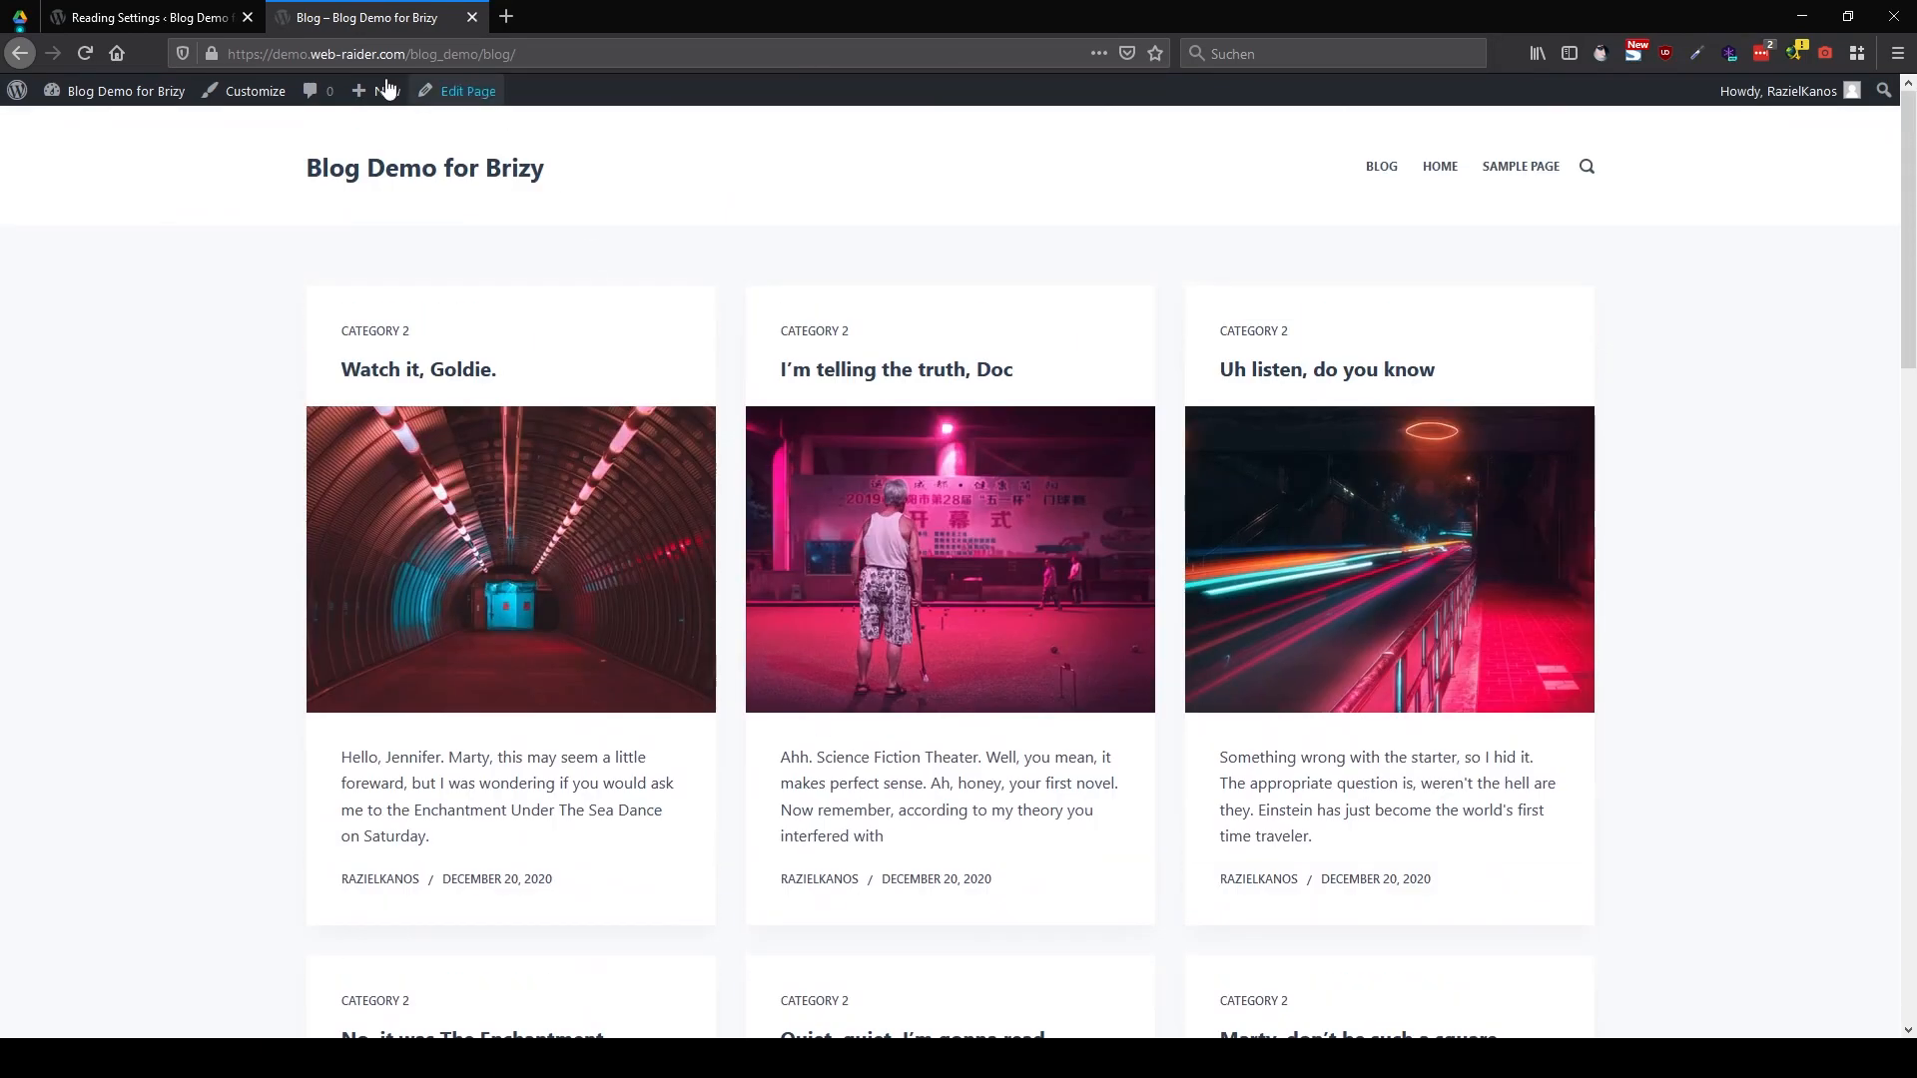
Return to the WordPress dashboard and start a new Brizy template titled "Blog Archive"
click(150, 17)
mouse_move(157, 358)
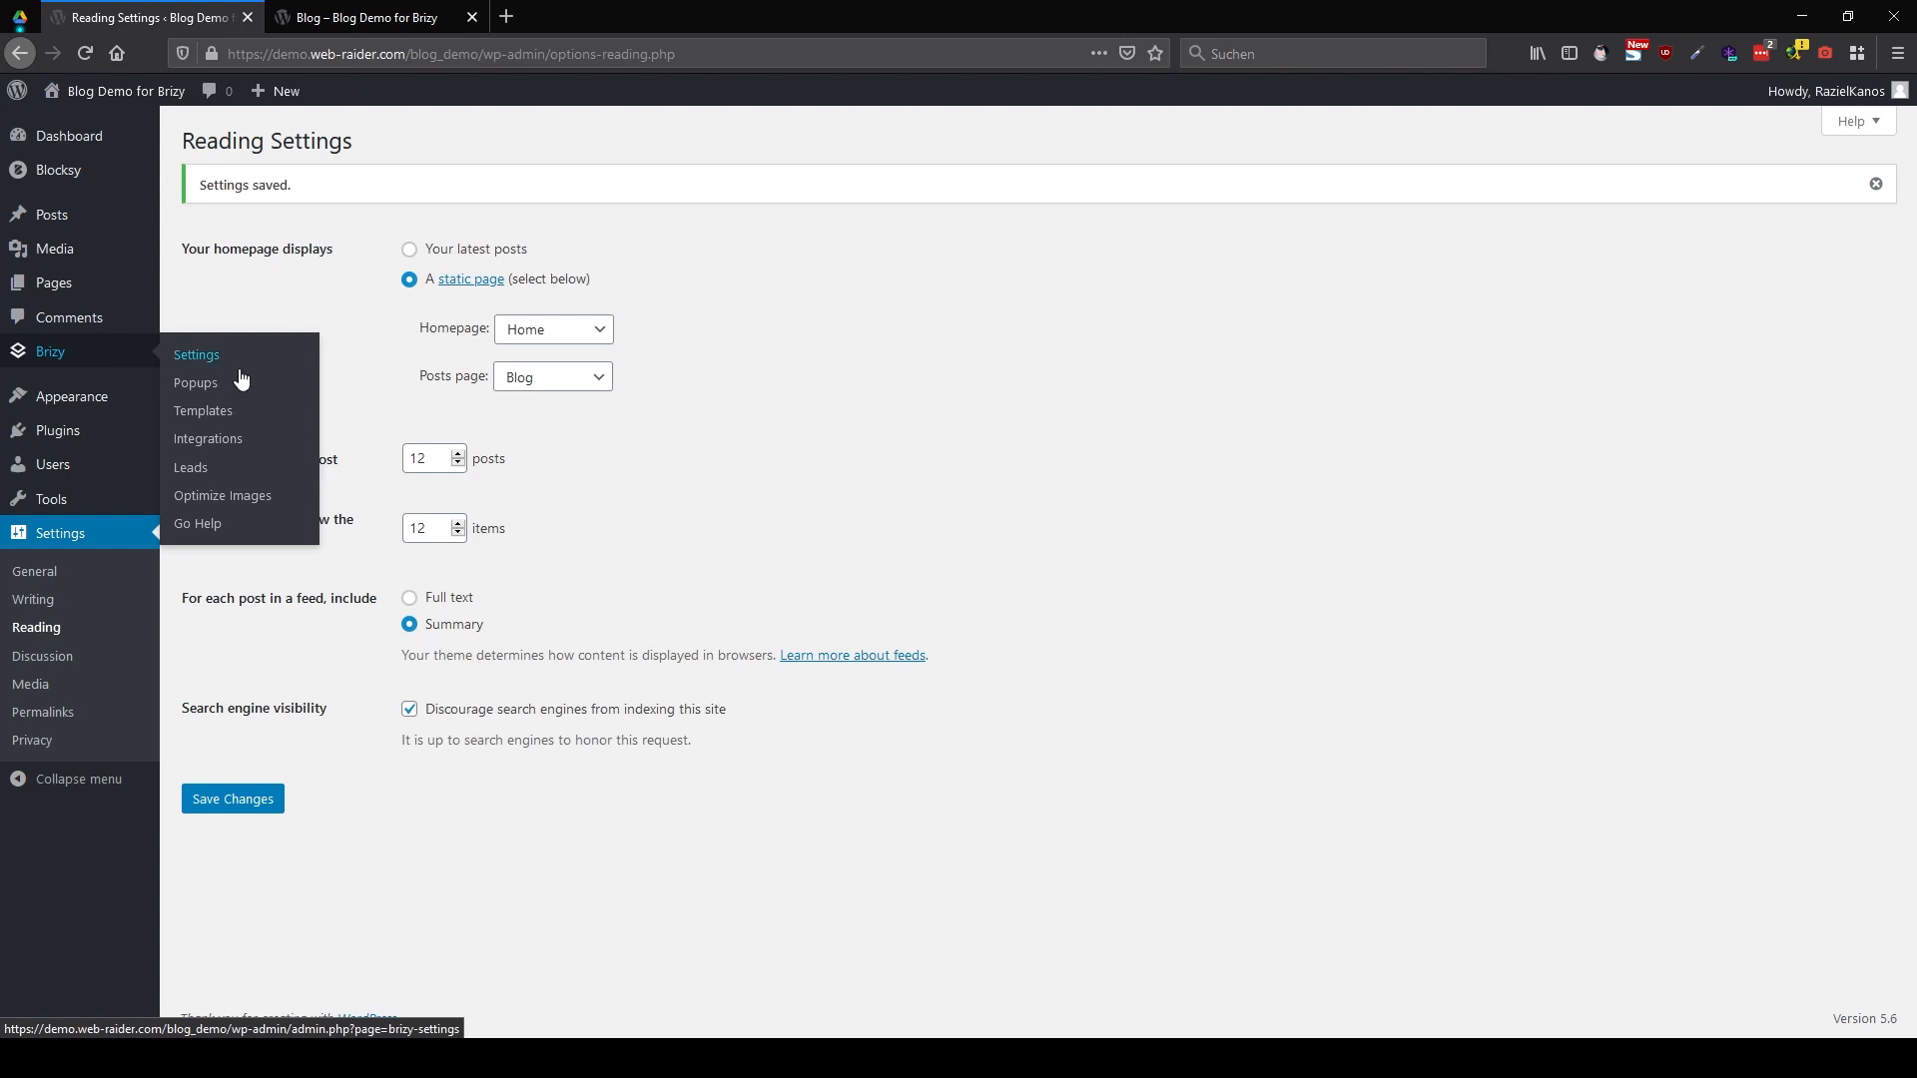
click(239, 417)
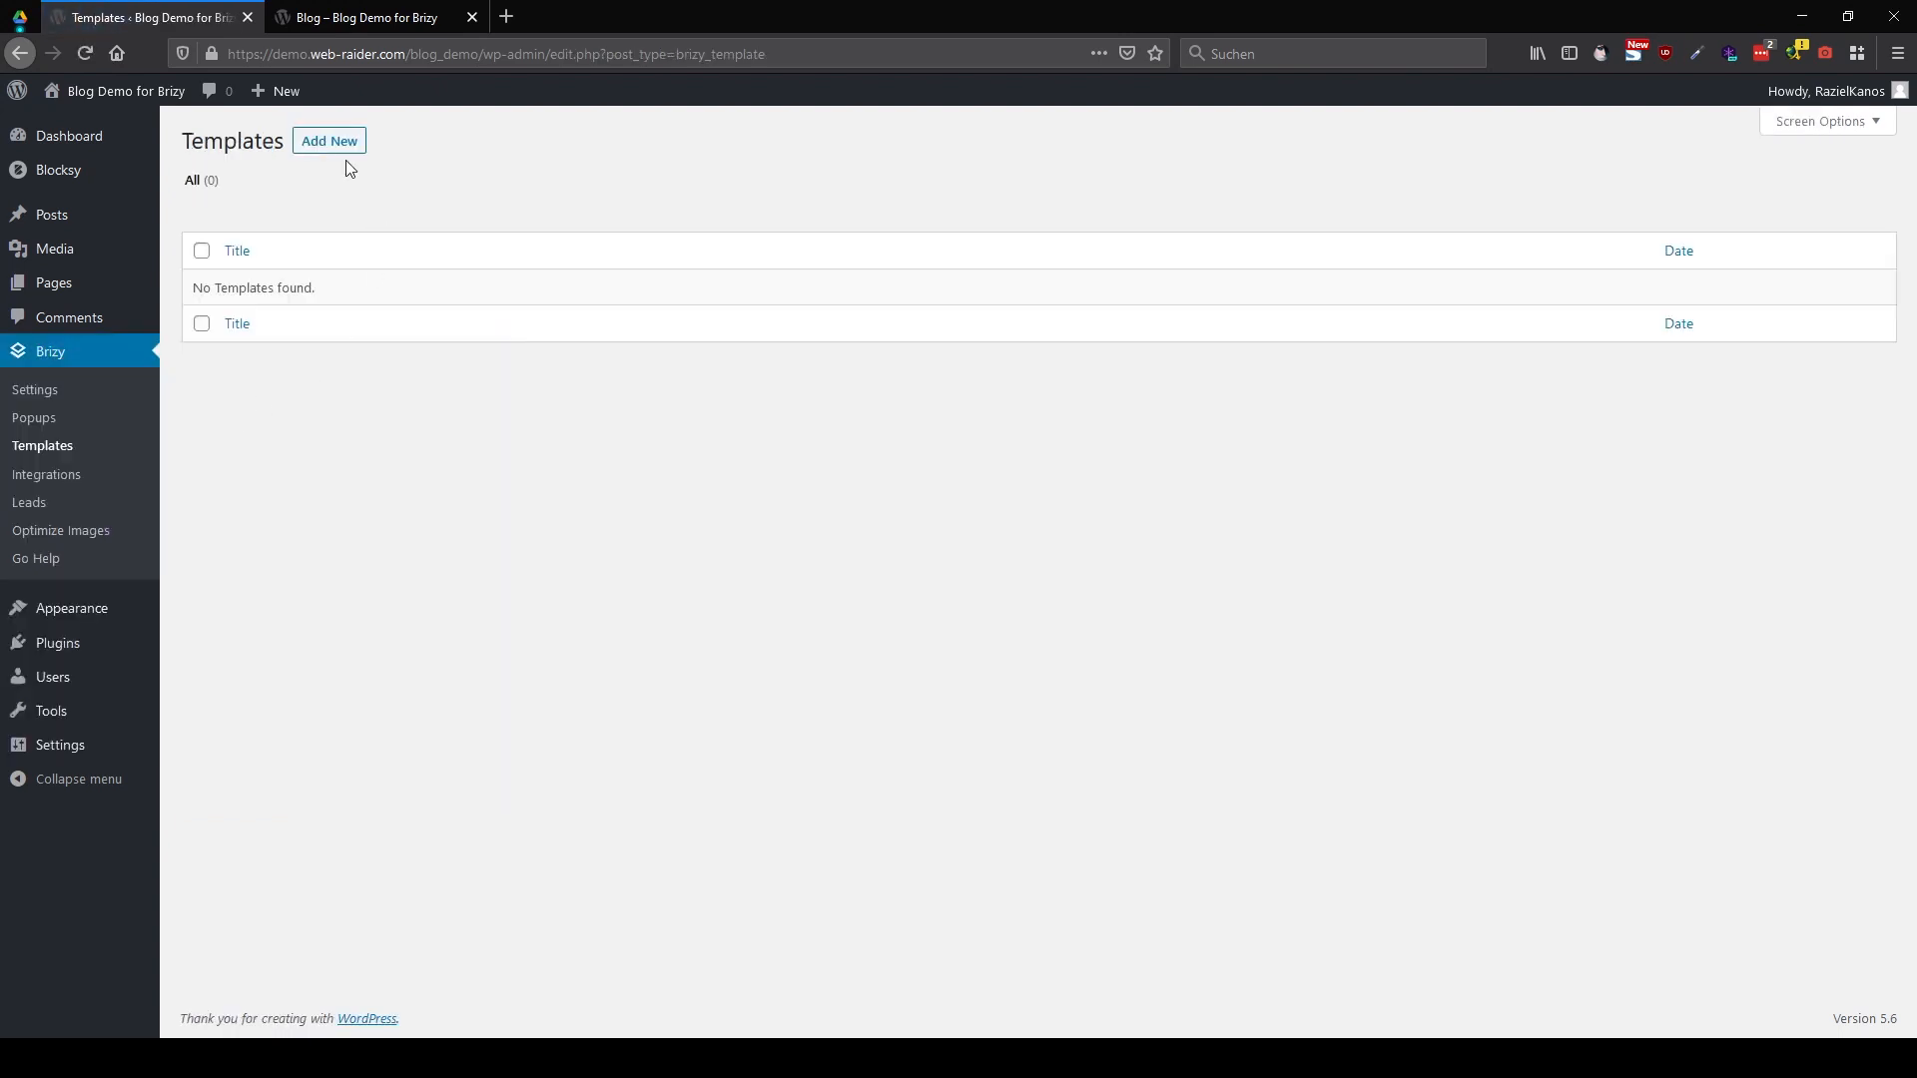
click(329, 143)
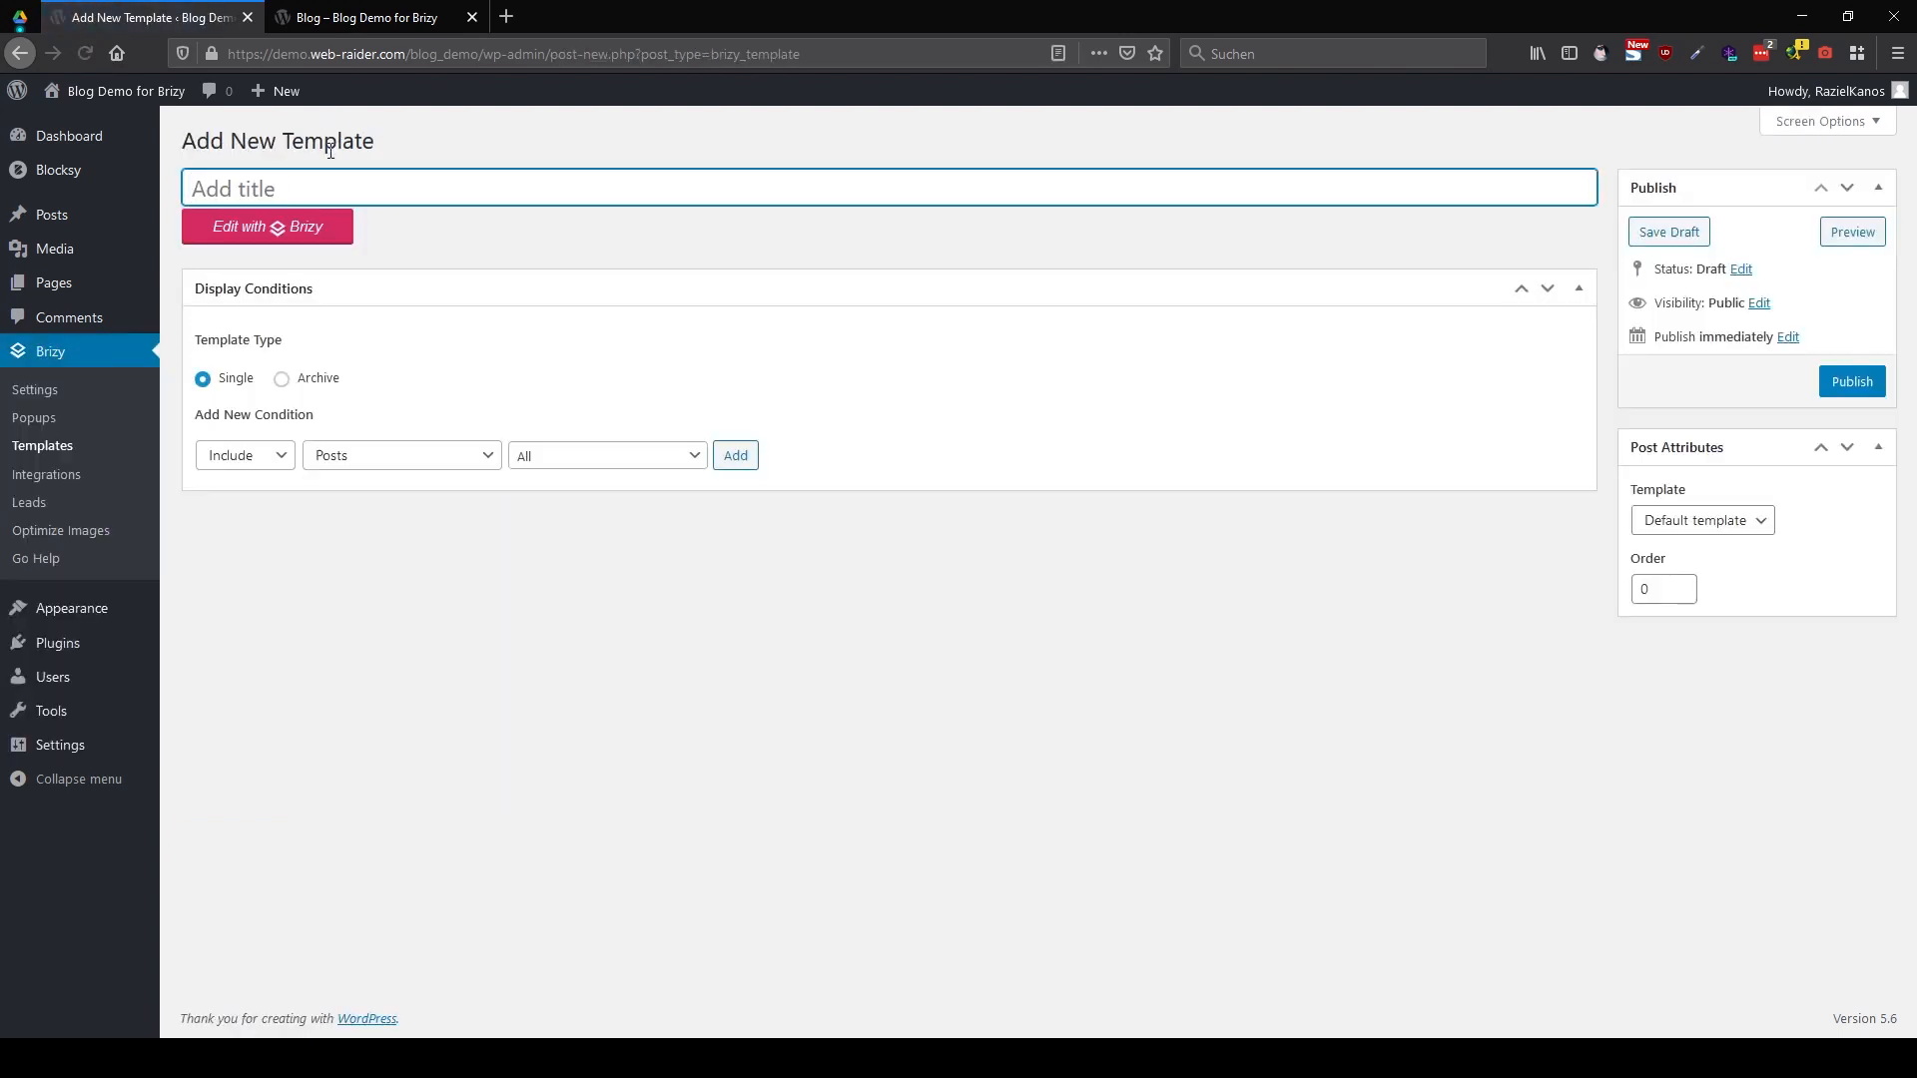
text(Blog Archive)
Make the template an Archive type, add the display condition Include Blog / Posts page, and publish it
click(295, 385)
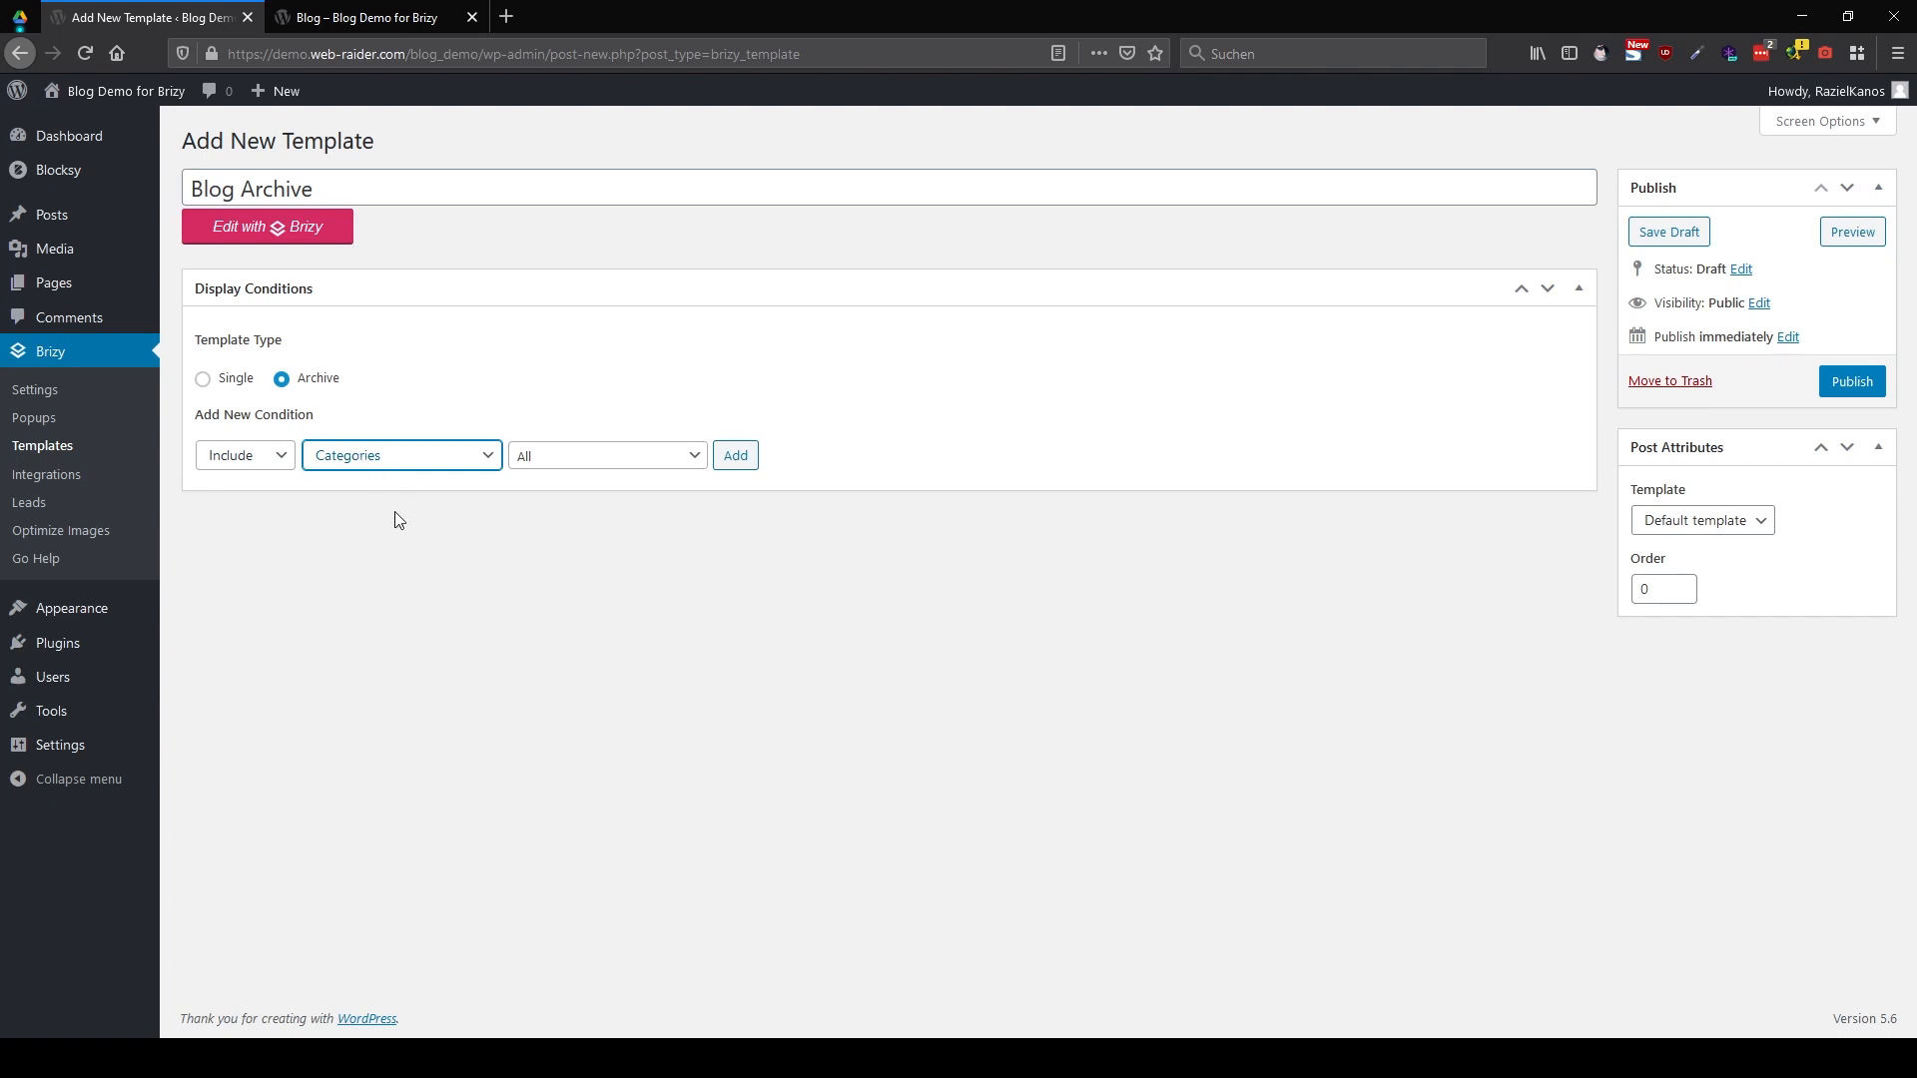
click(371, 648)
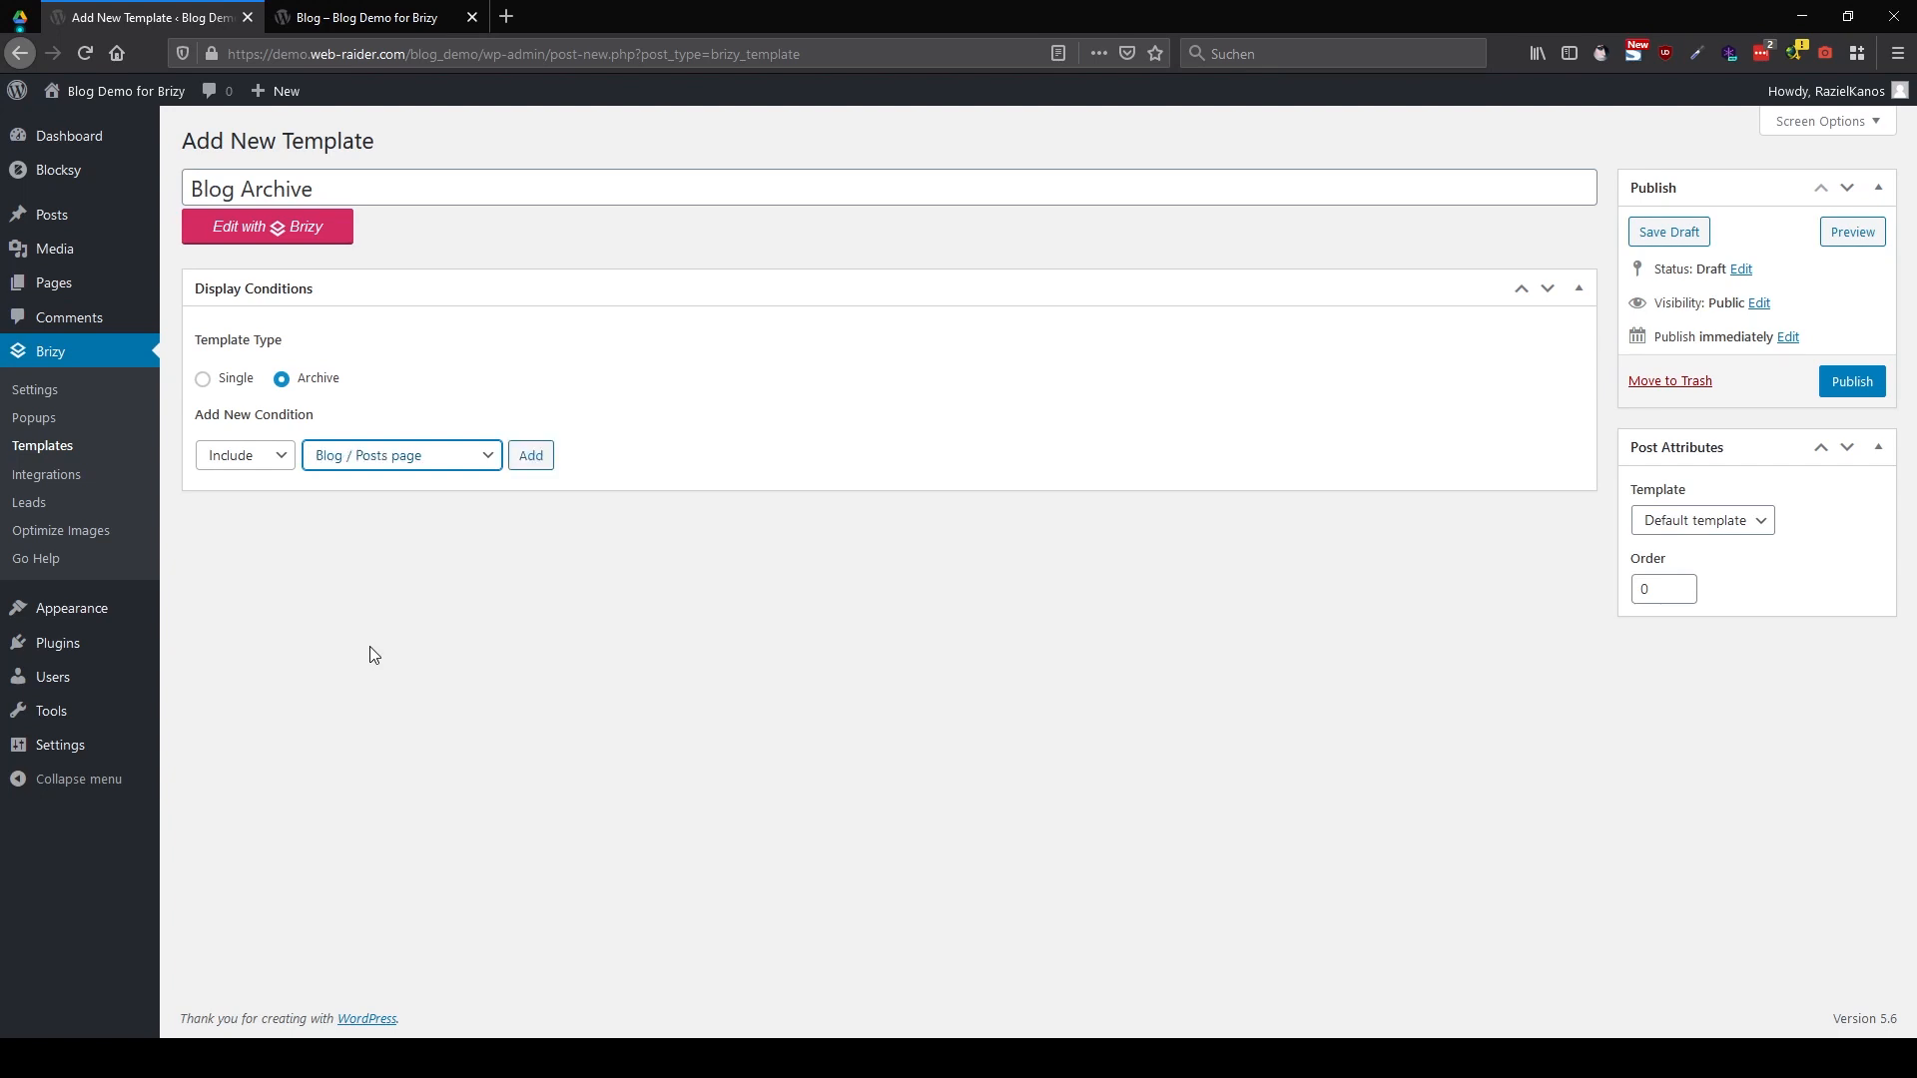
click(530, 458)
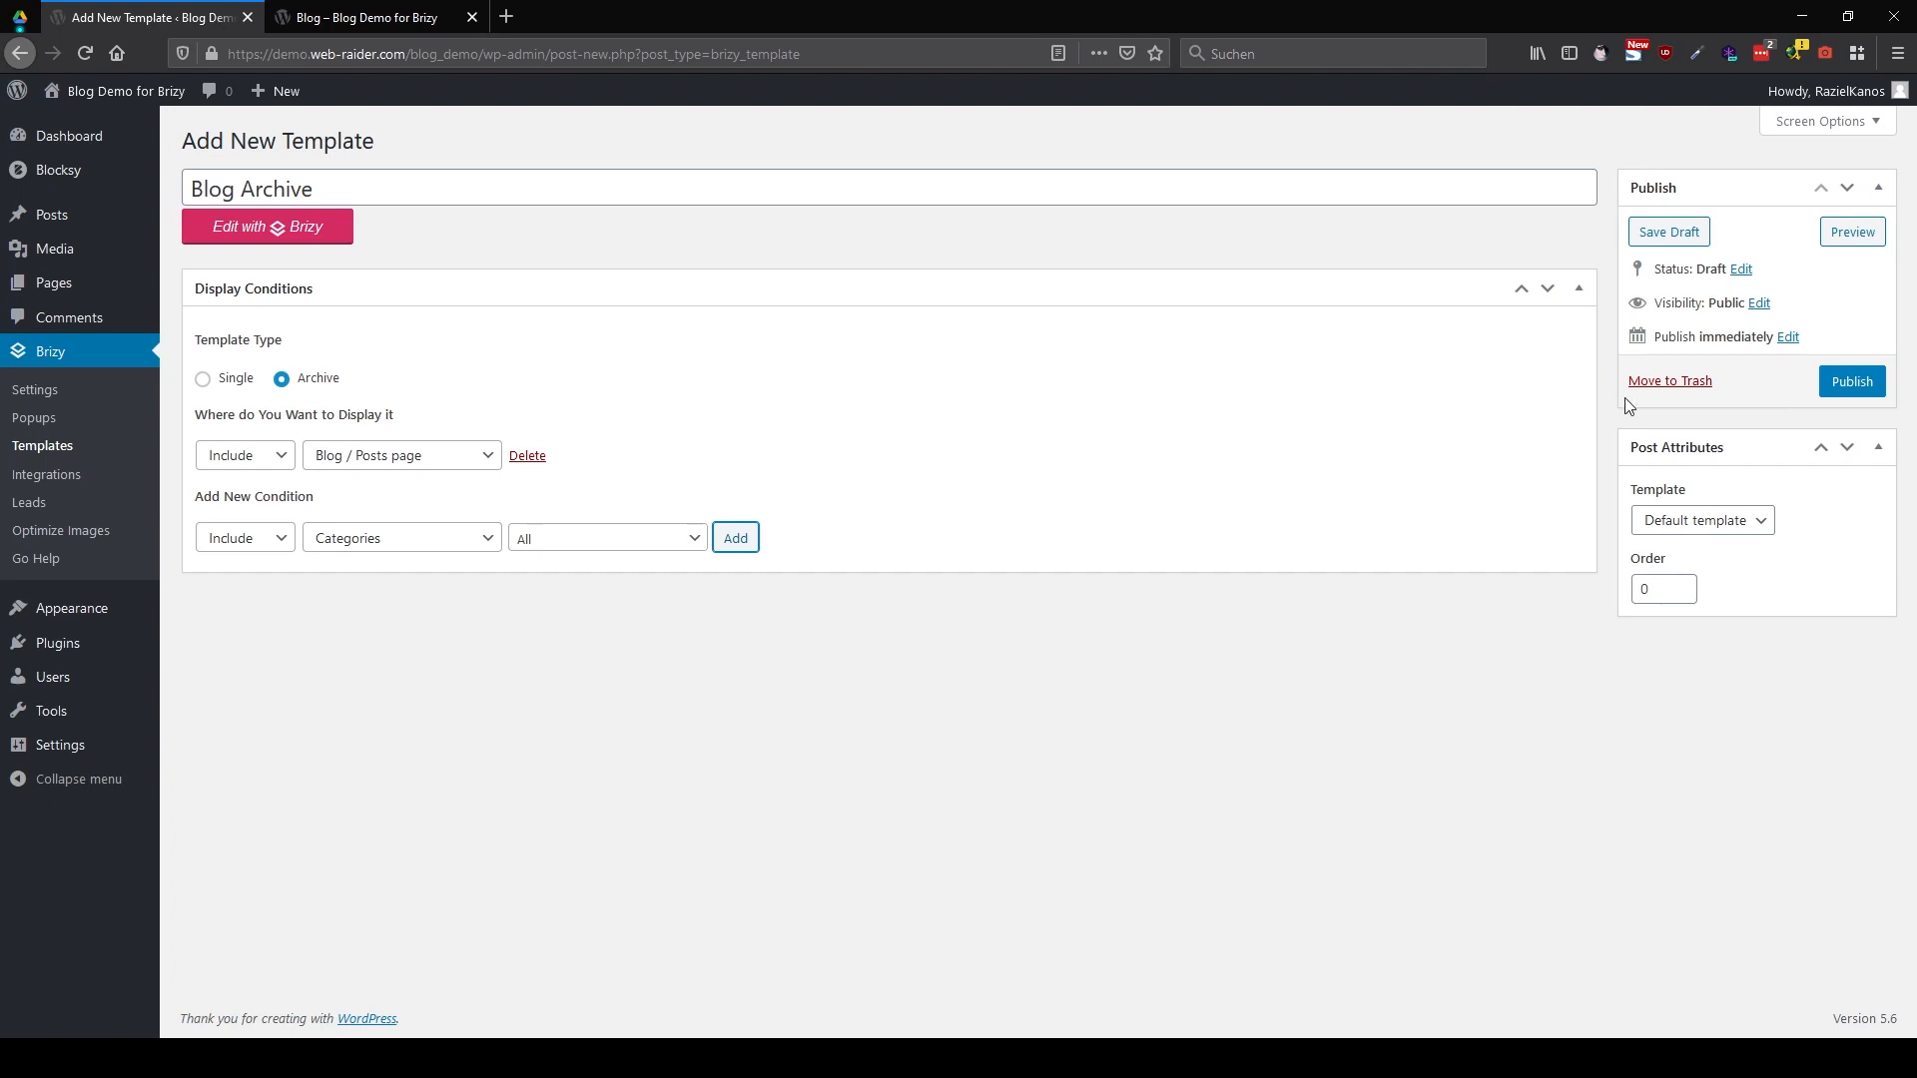
click(1852, 382)
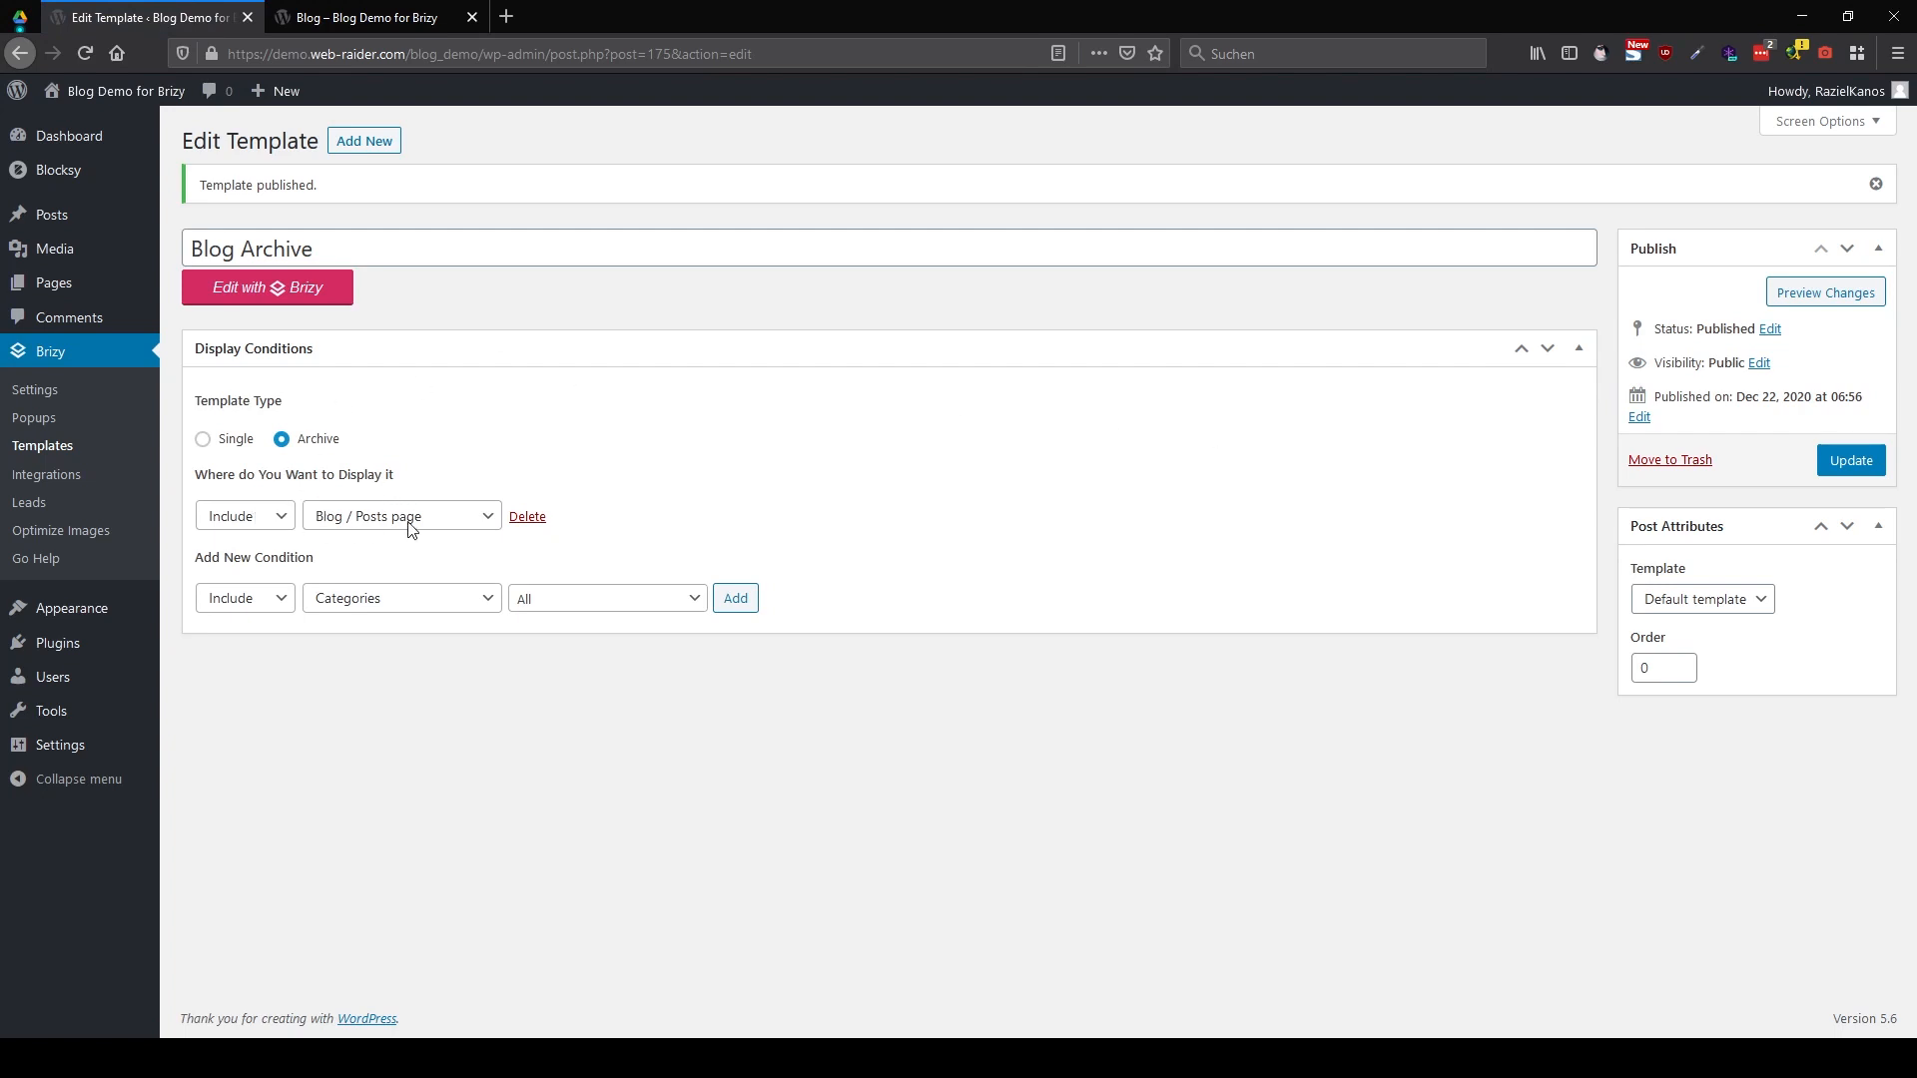
Open the Blog Archive template in the Brizy editor and switch its page template to the one with the theme's header and footer
click(283, 299)
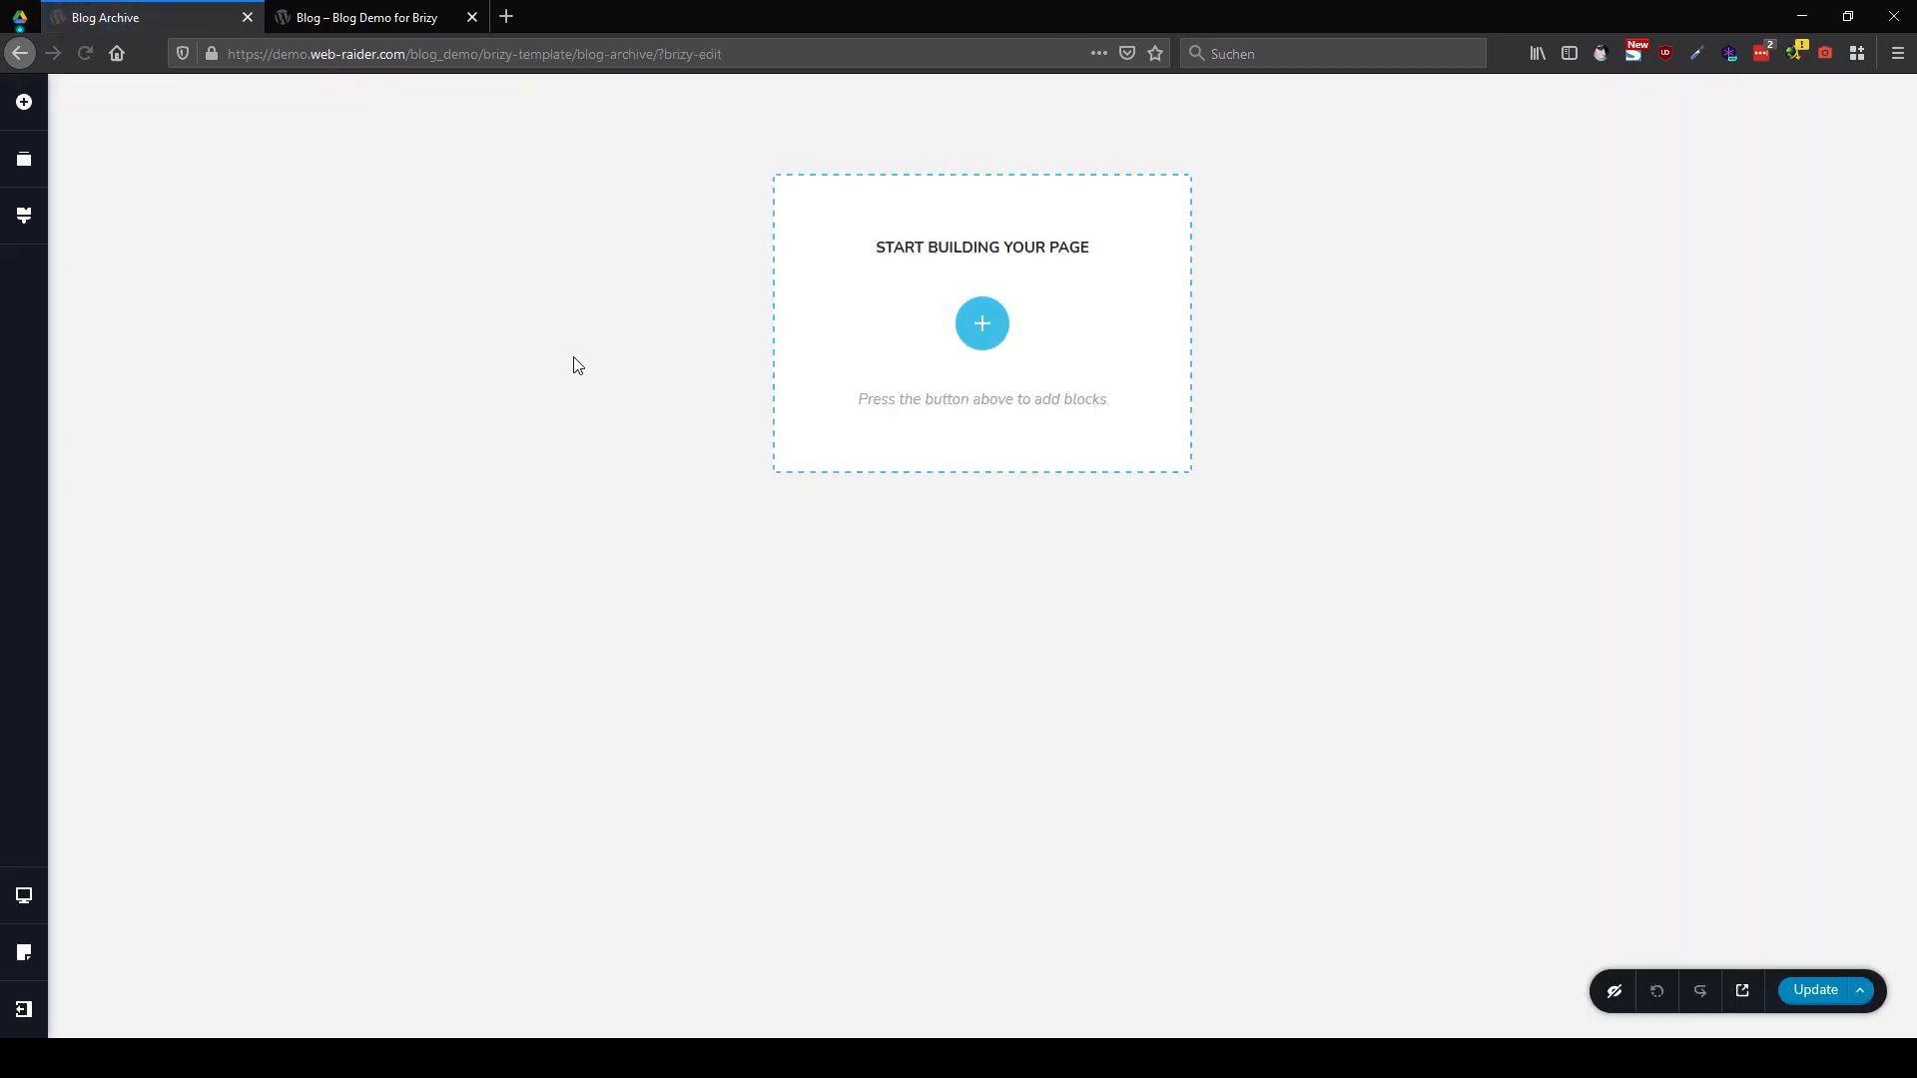
click(24, 953)
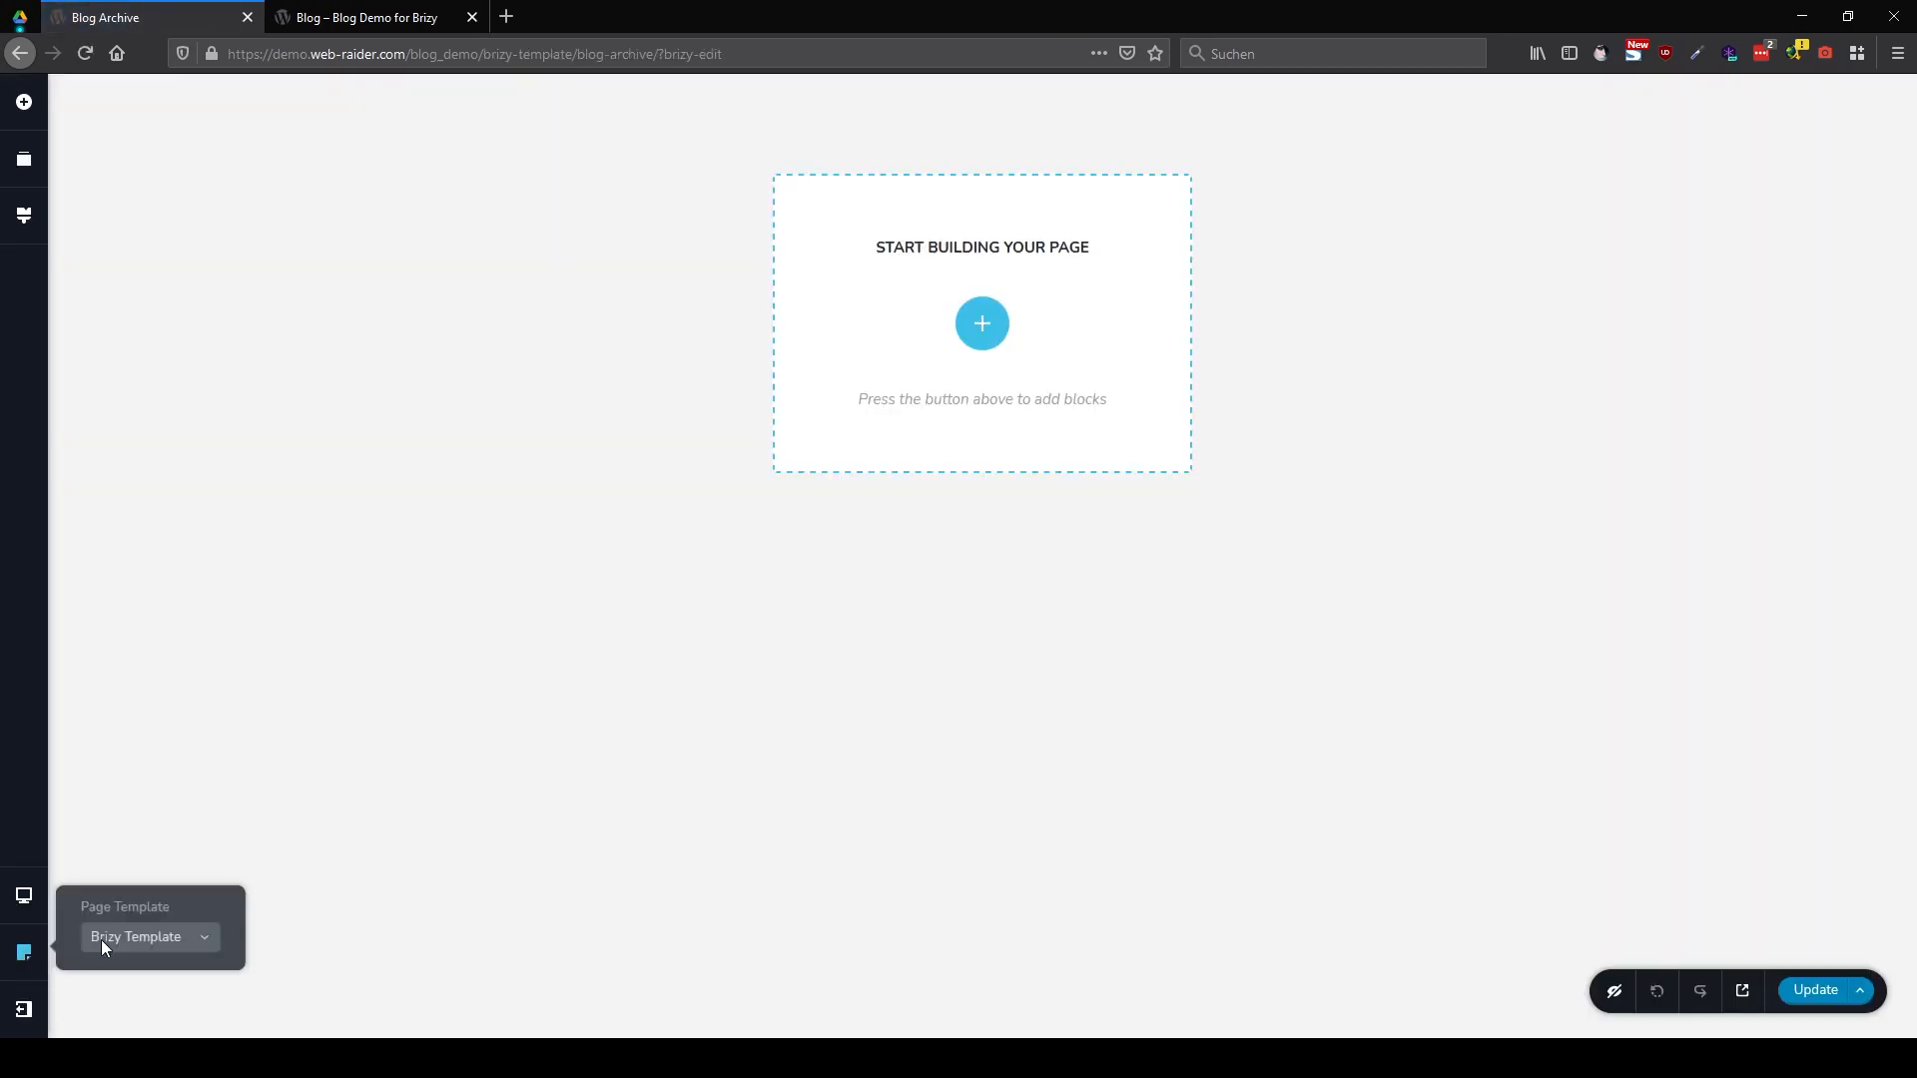
click(145, 941)
click(114, 969)
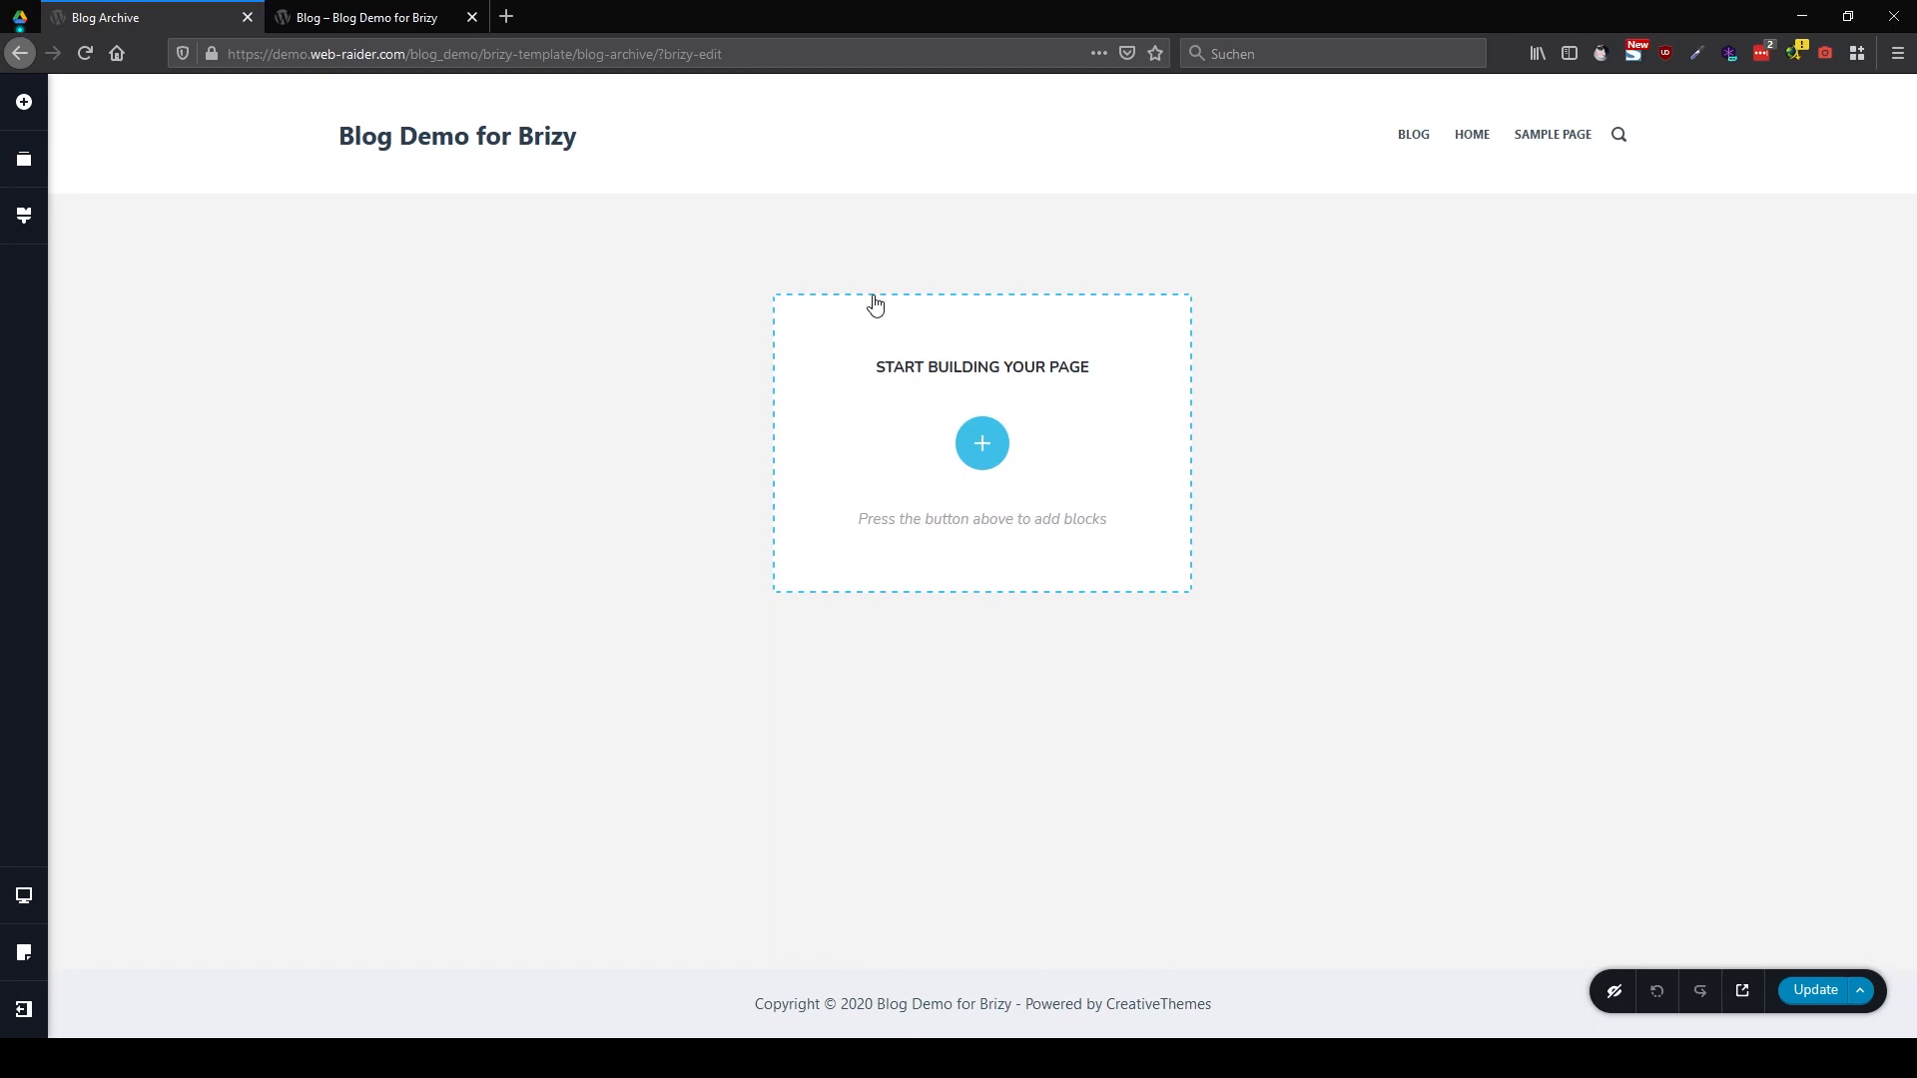
Add a blank custom block to the template and place a text element in it reading "My amazing Blog"
click(993, 457)
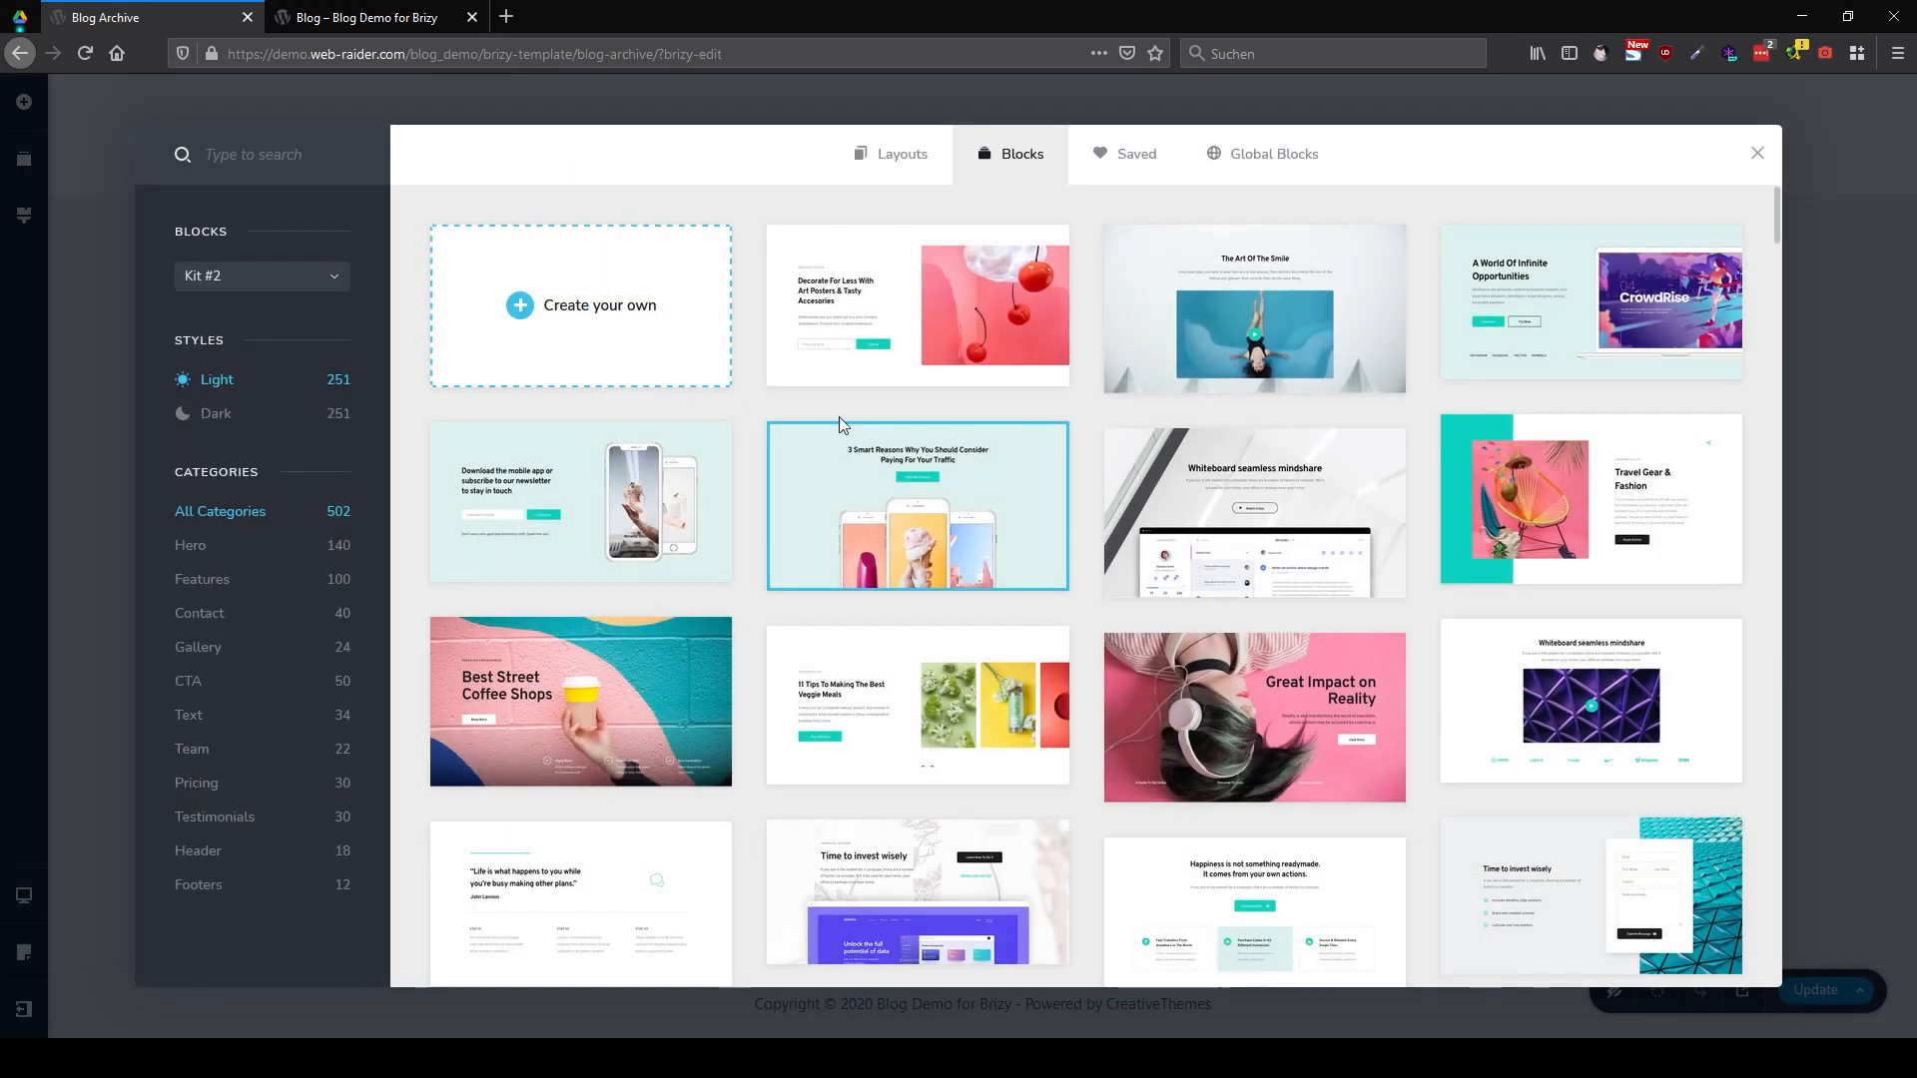
click(625, 345)
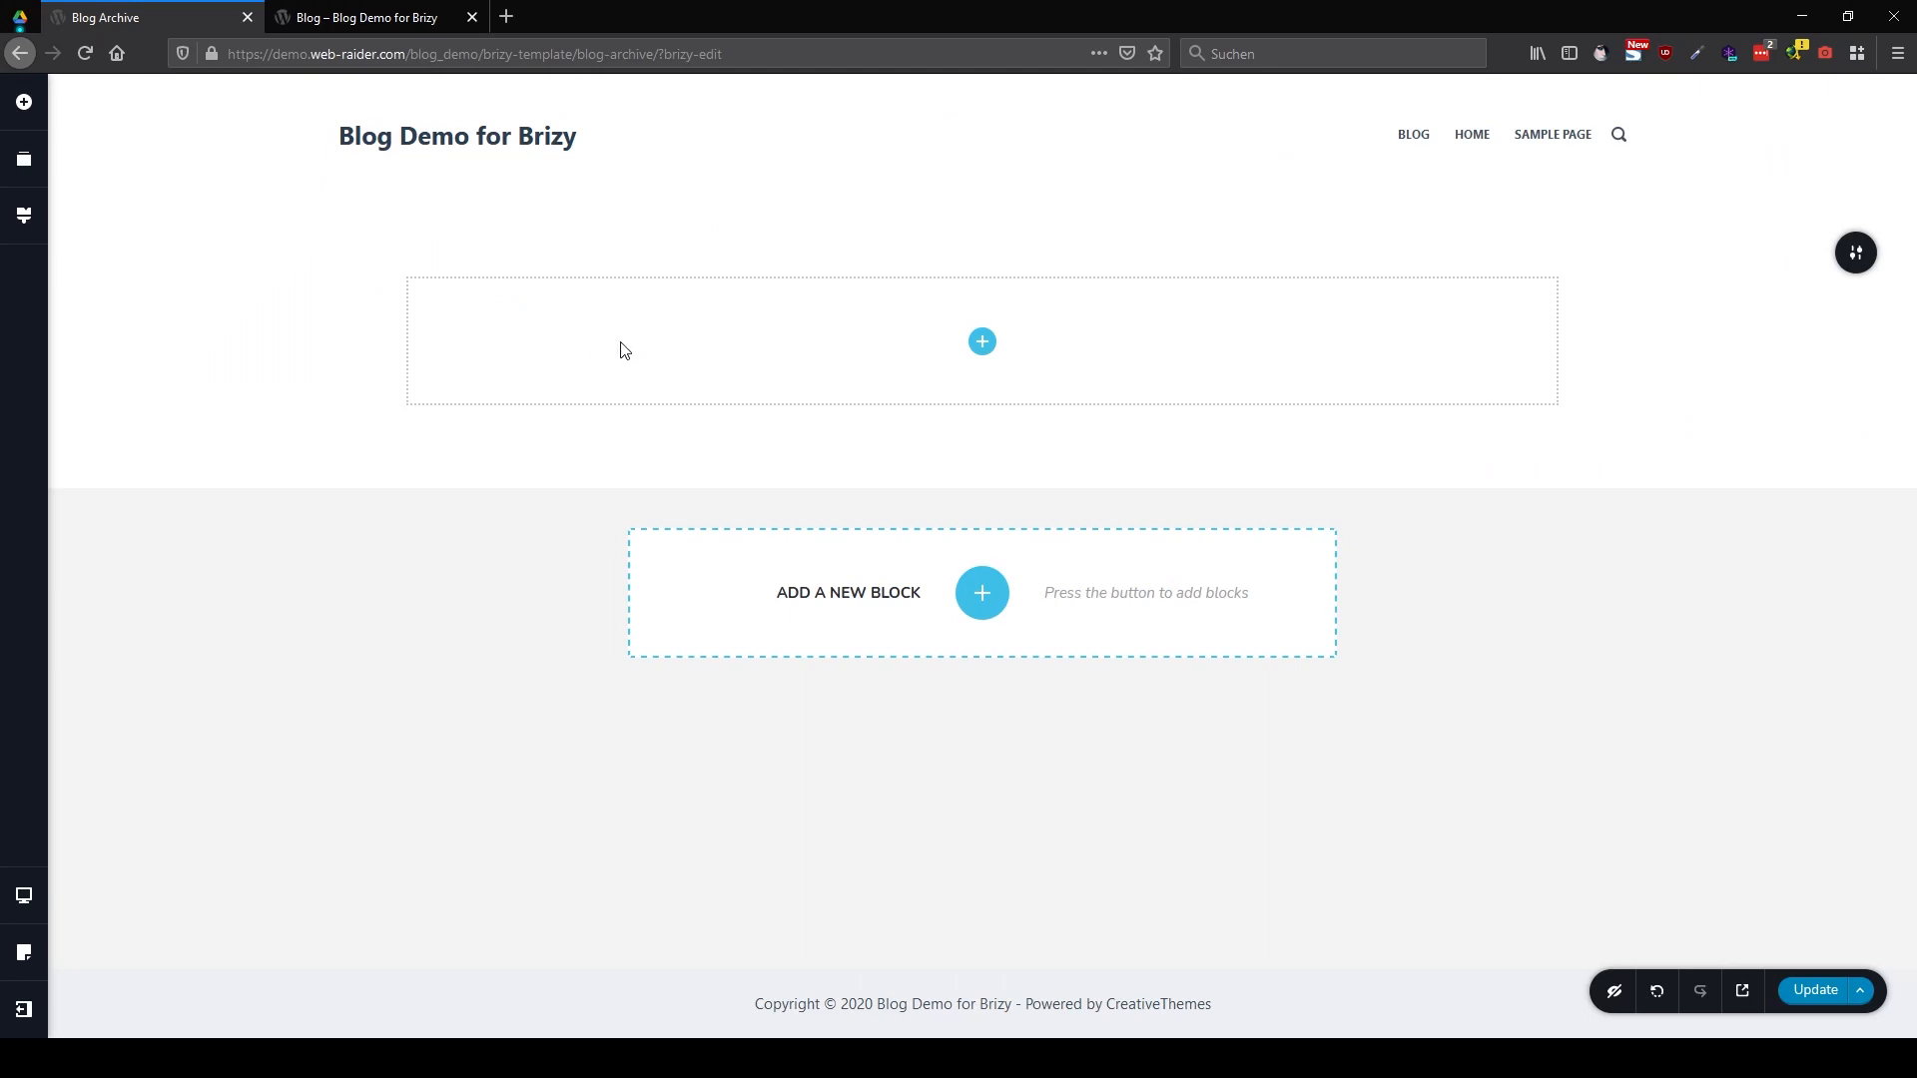
click(24, 106)
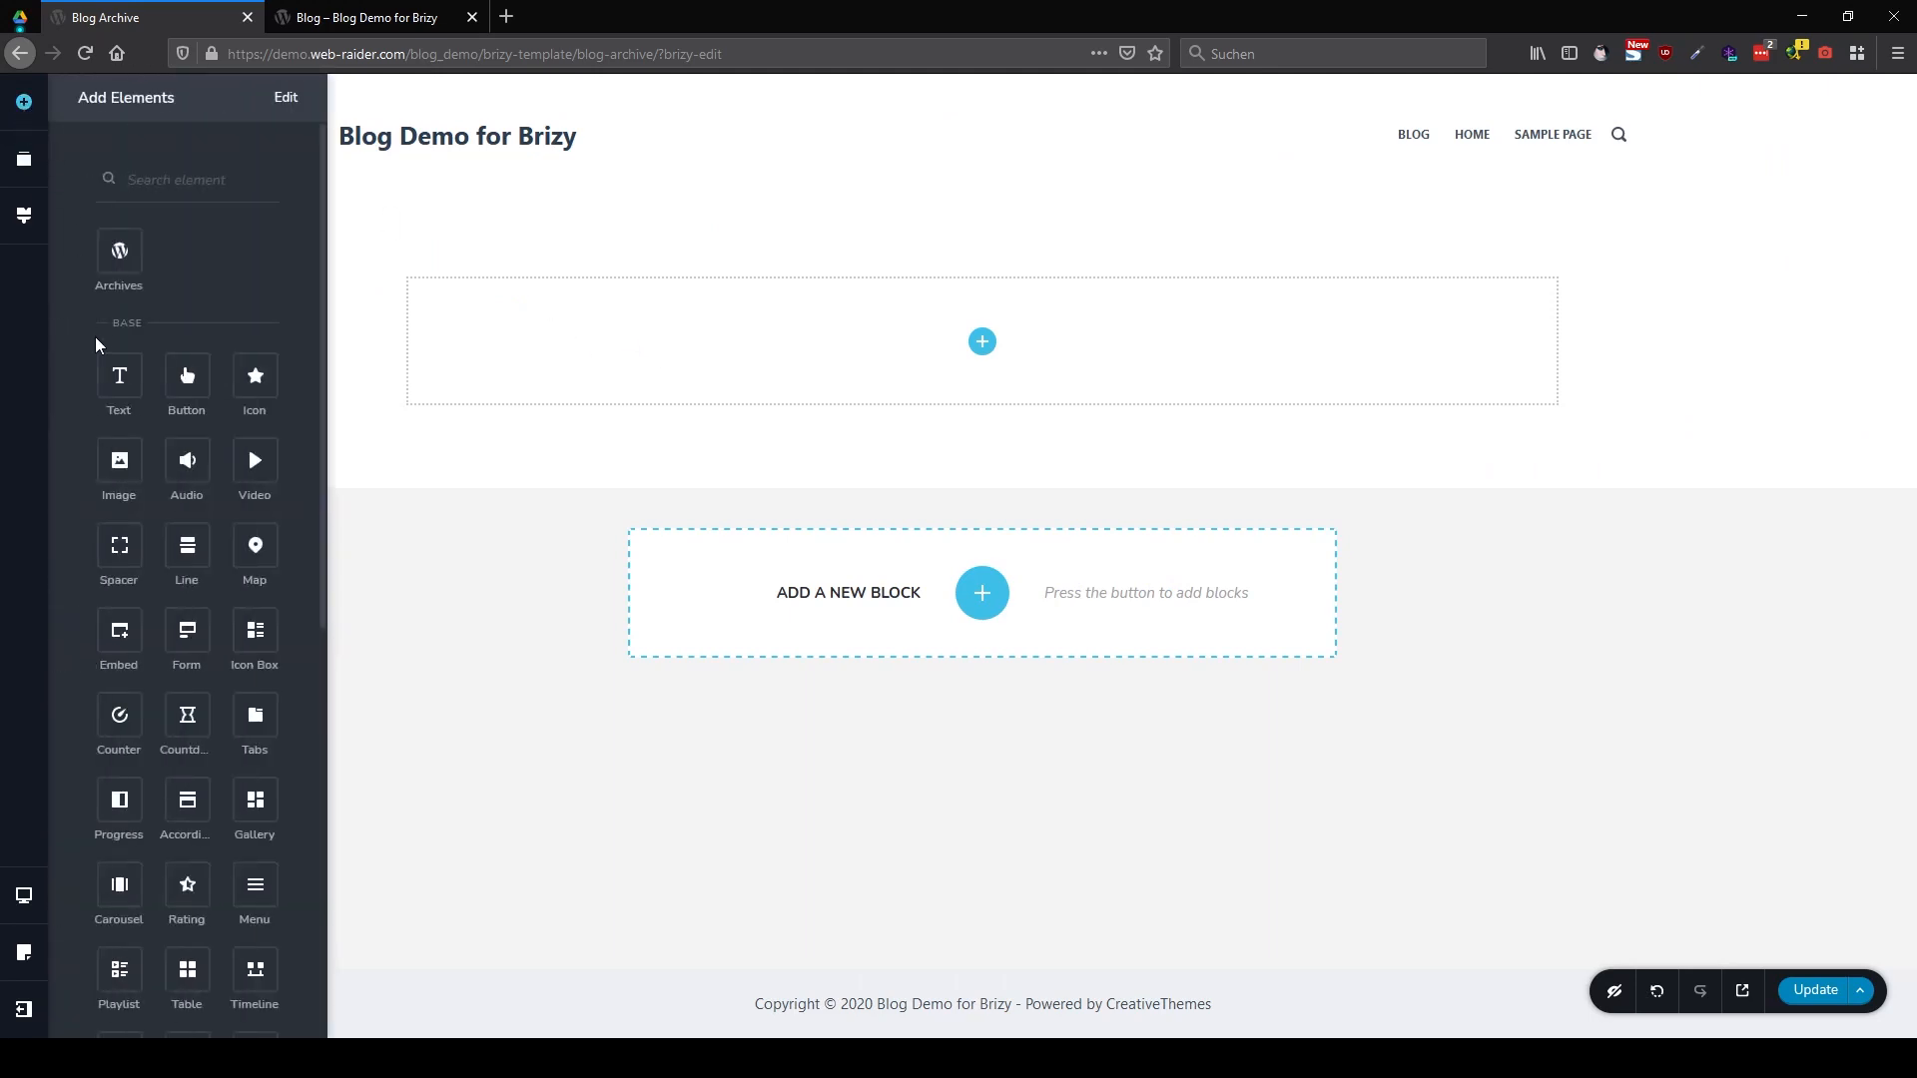
drag(116, 370, 980, 330)
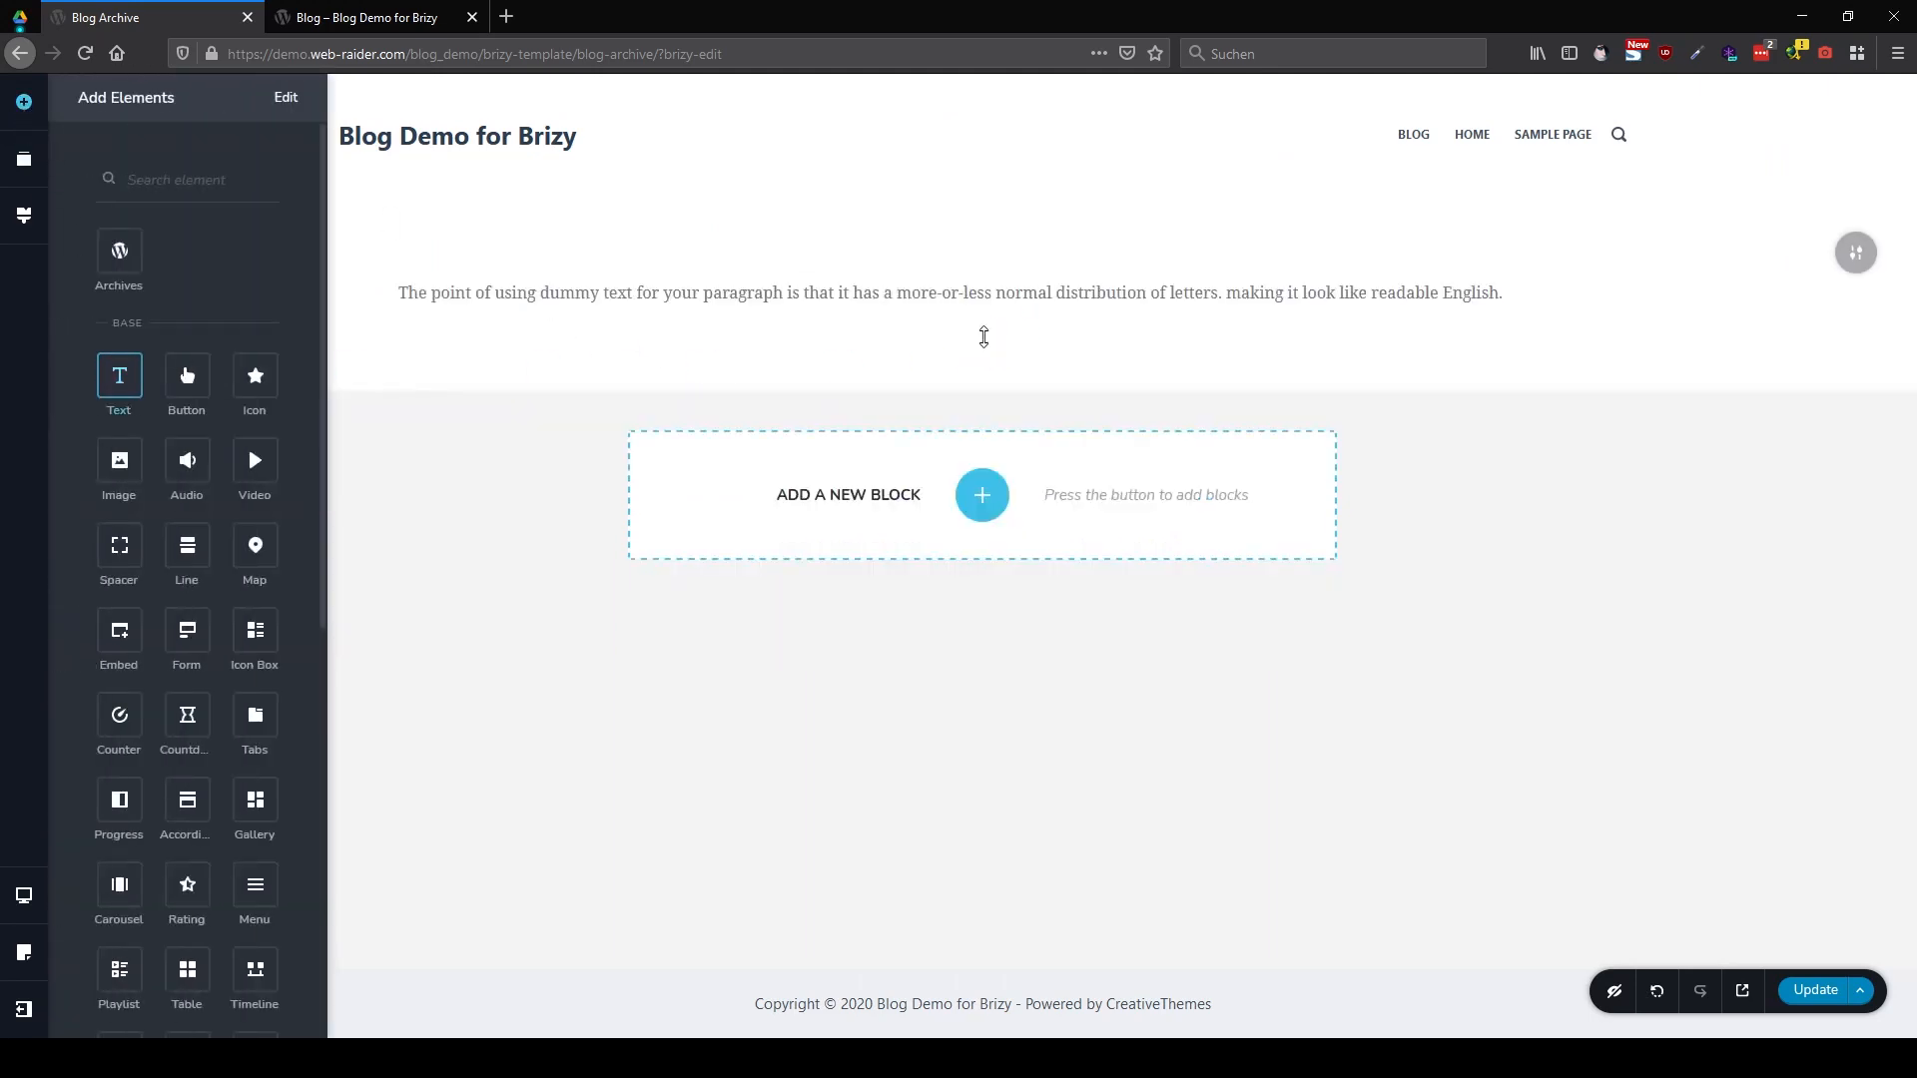
click(964, 292)
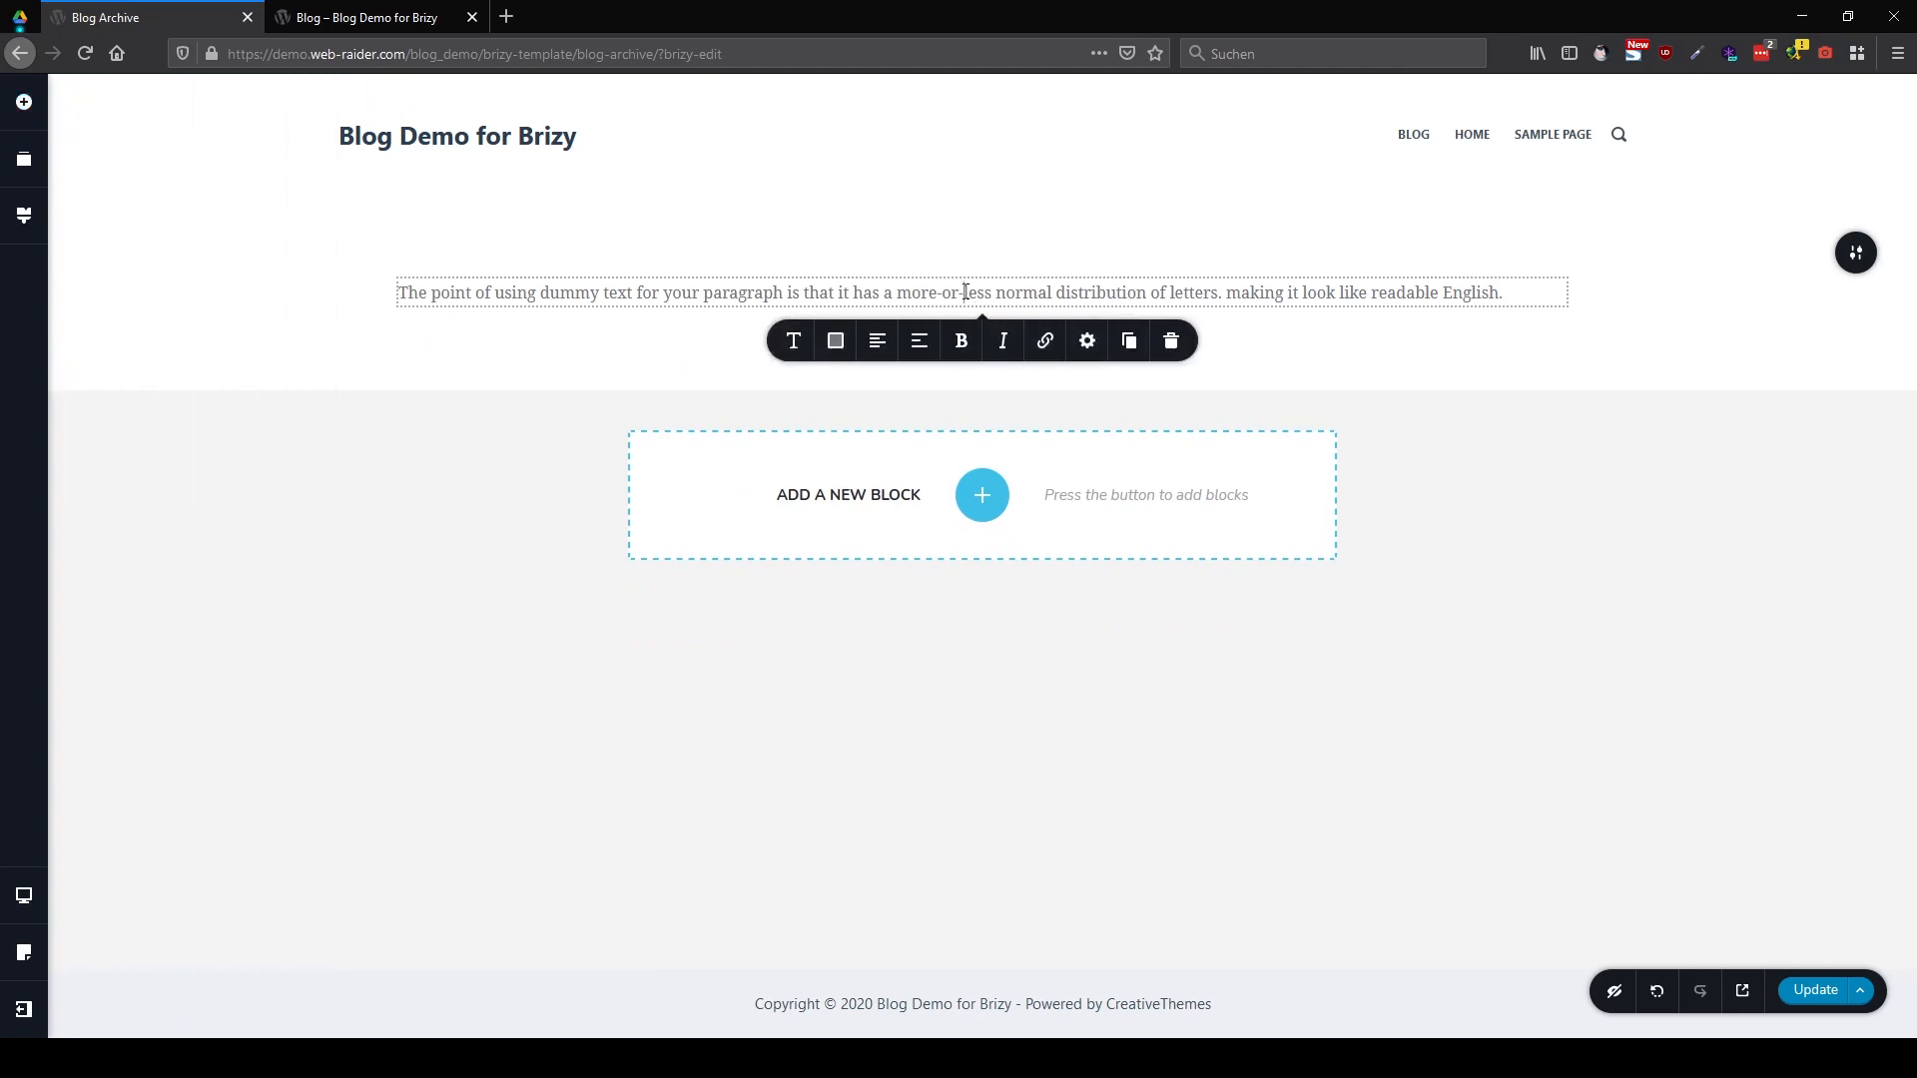
triple_click(965, 293)
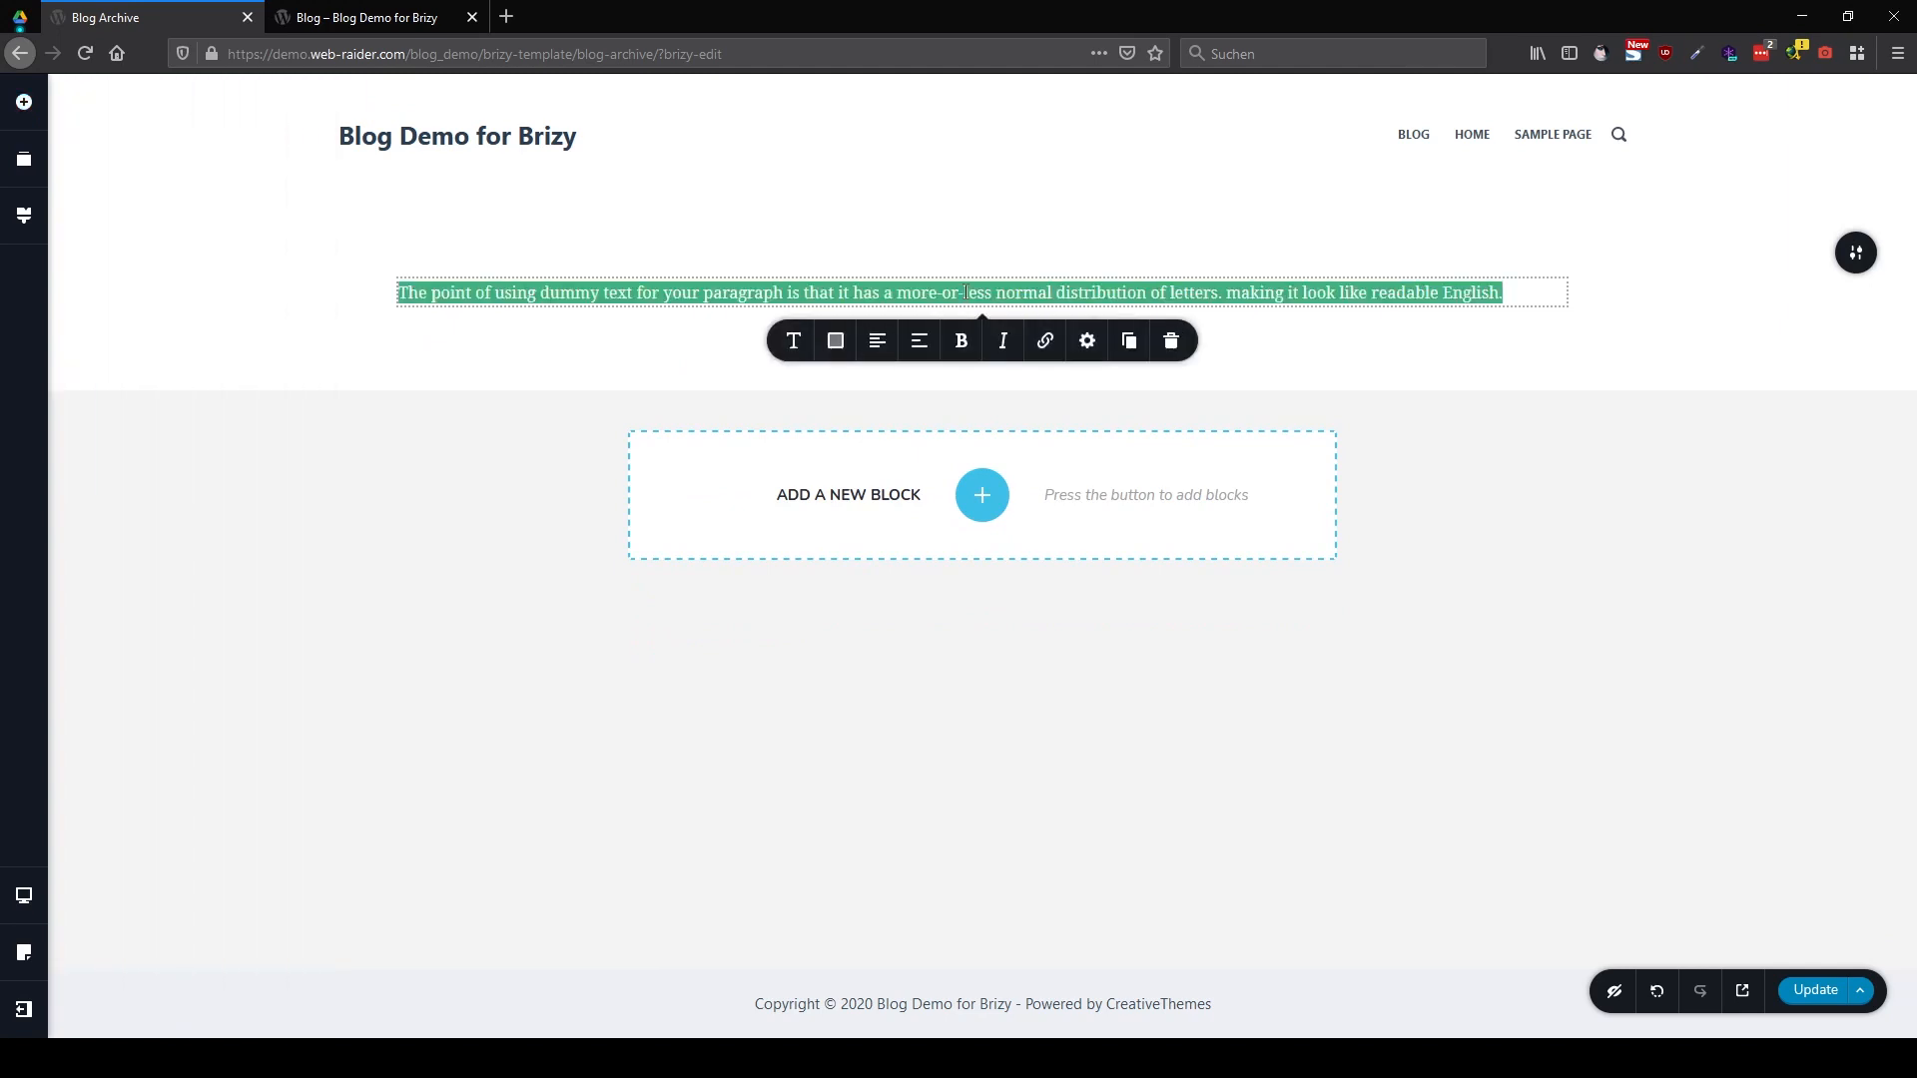
text(My)
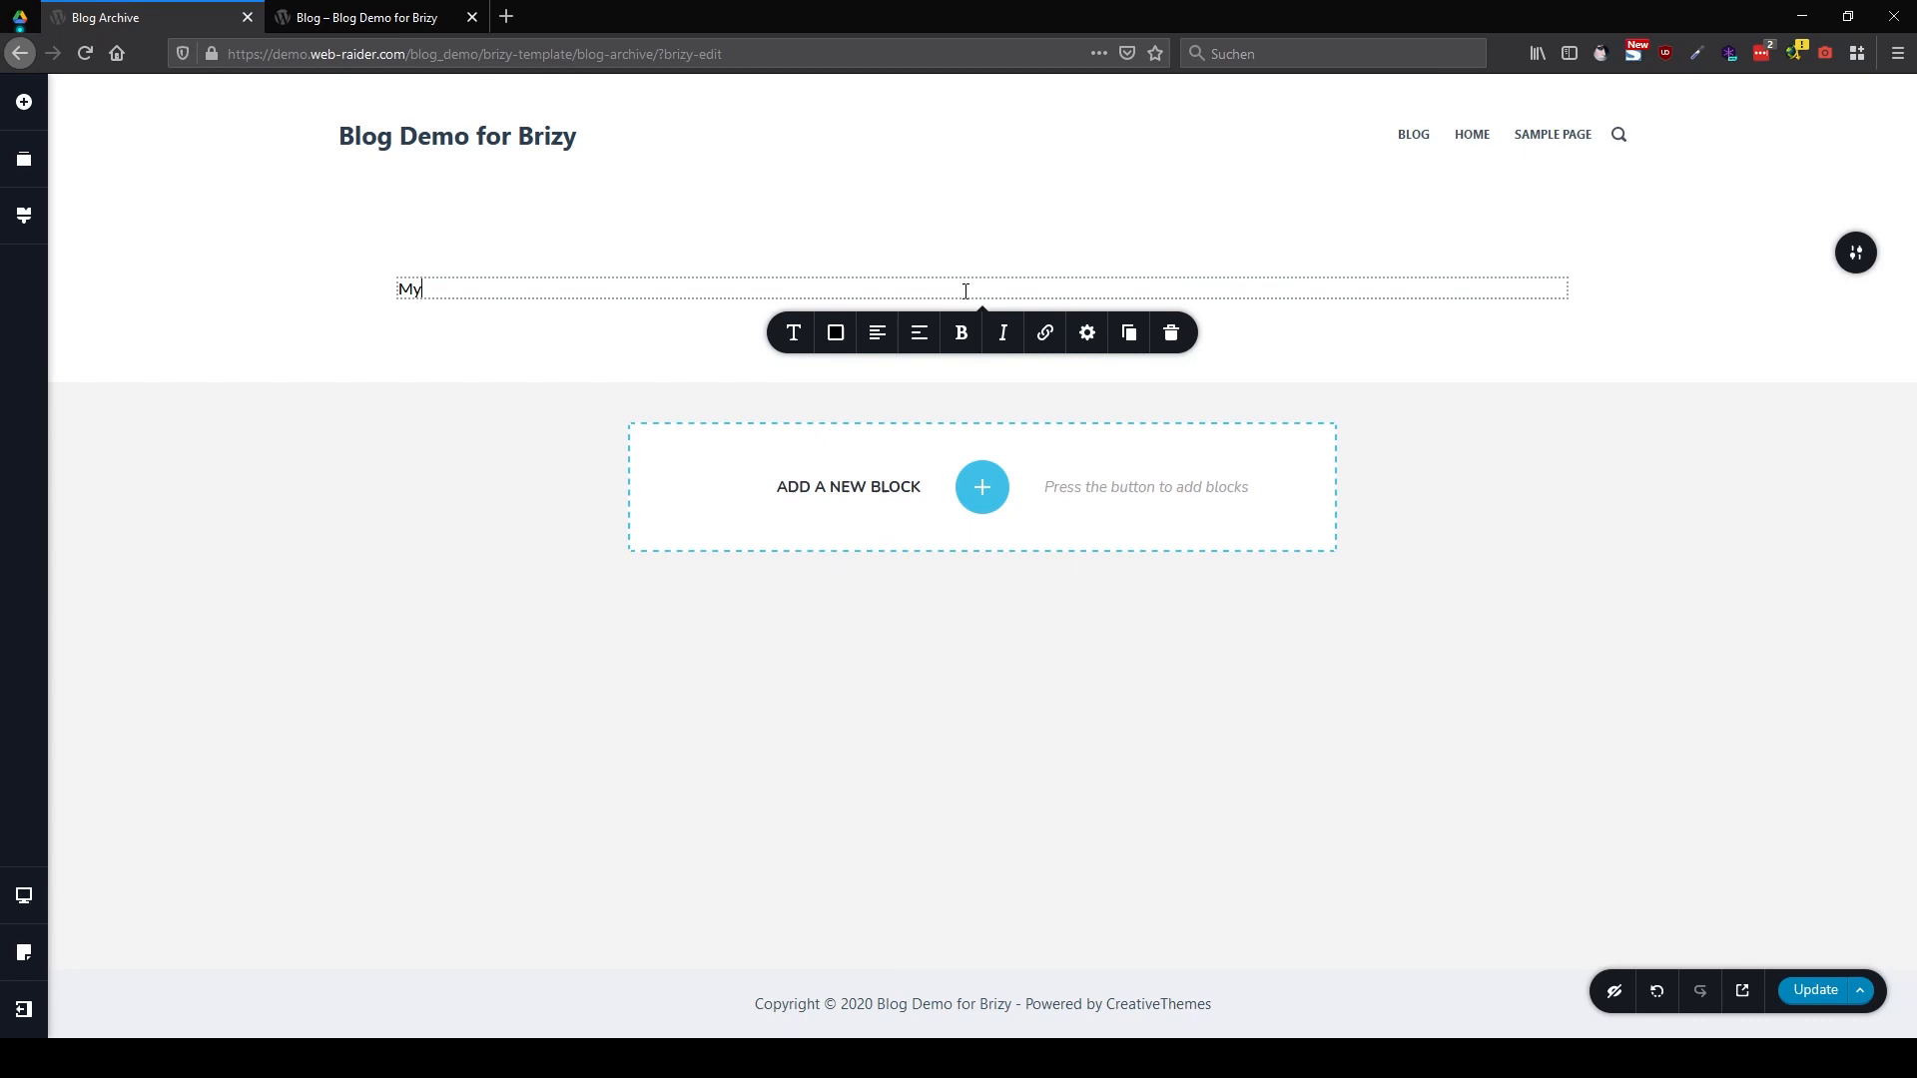
text( amazing Blog)
Apply the Heading 1 typography to the "My amazing Blog" text and center it
click(794, 335)
click(884, 423)
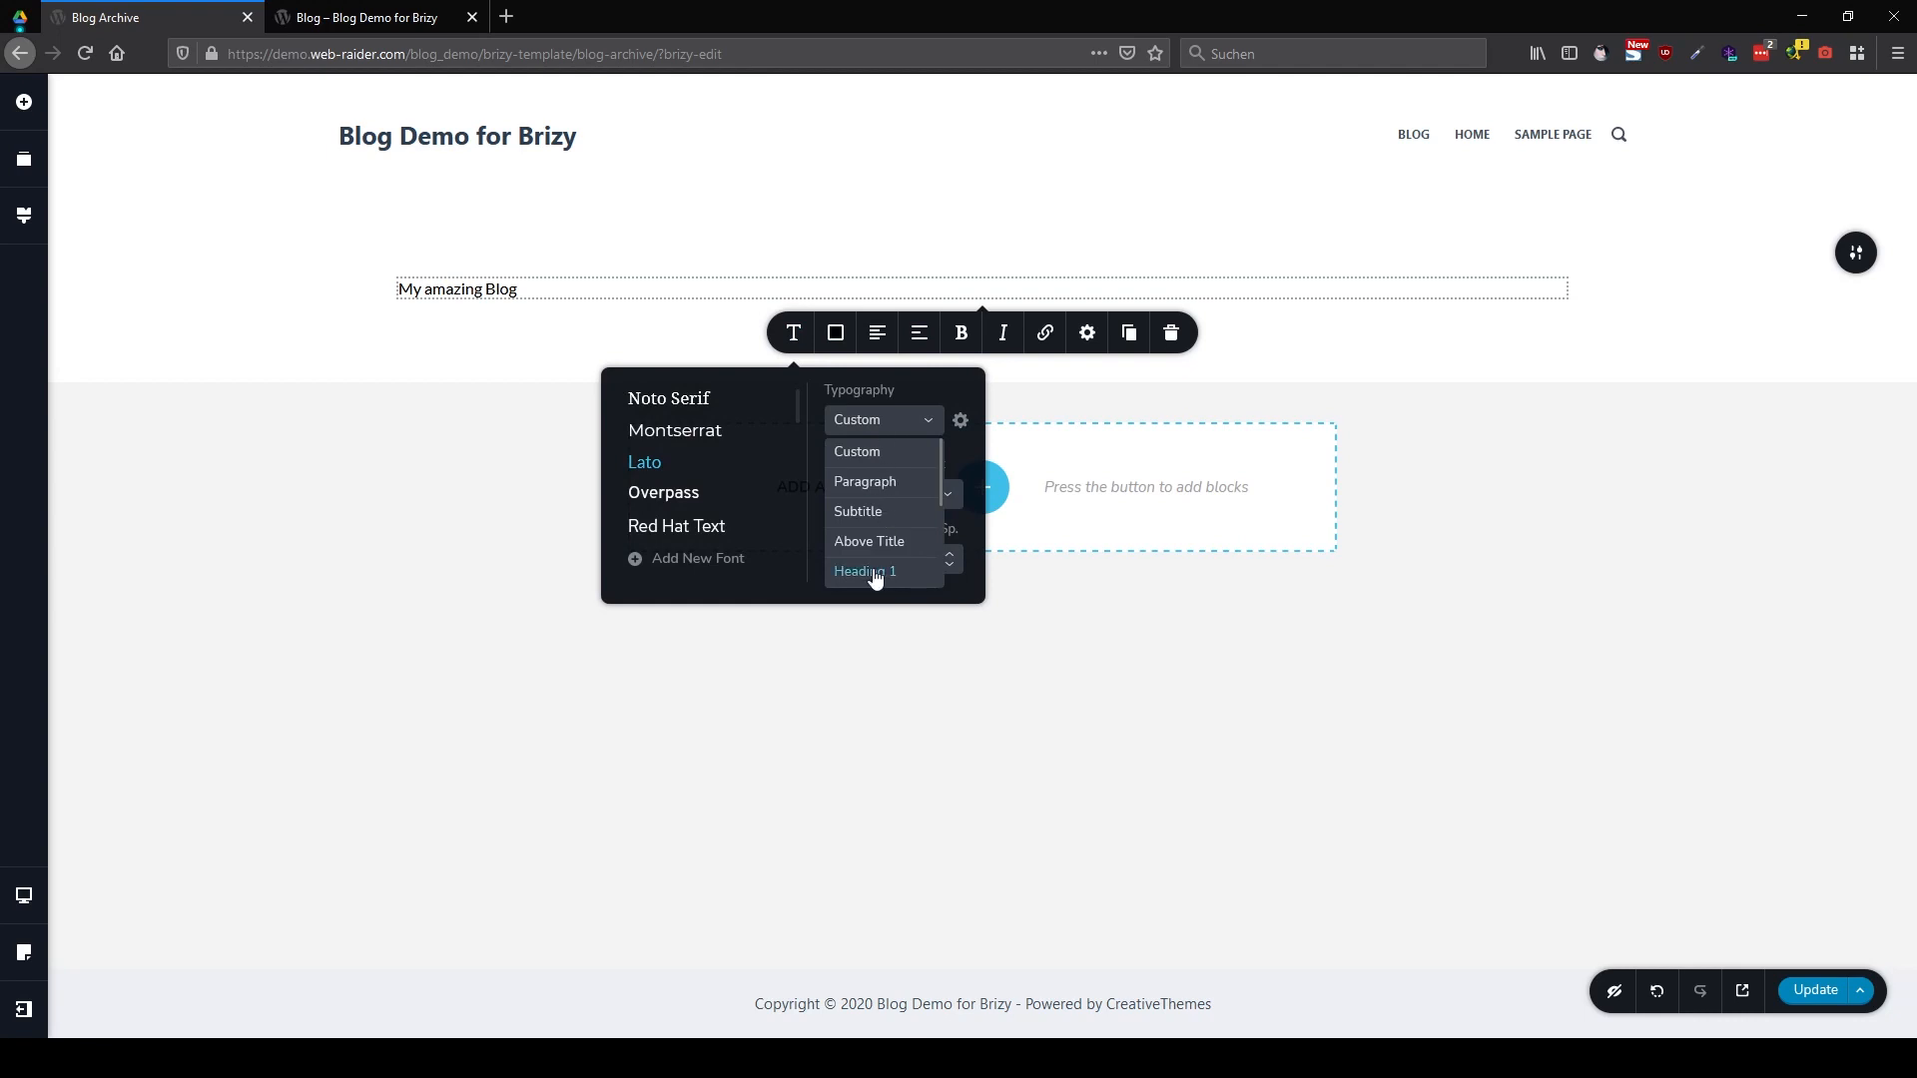
click(866, 571)
click(955, 313)
click(876, 391)
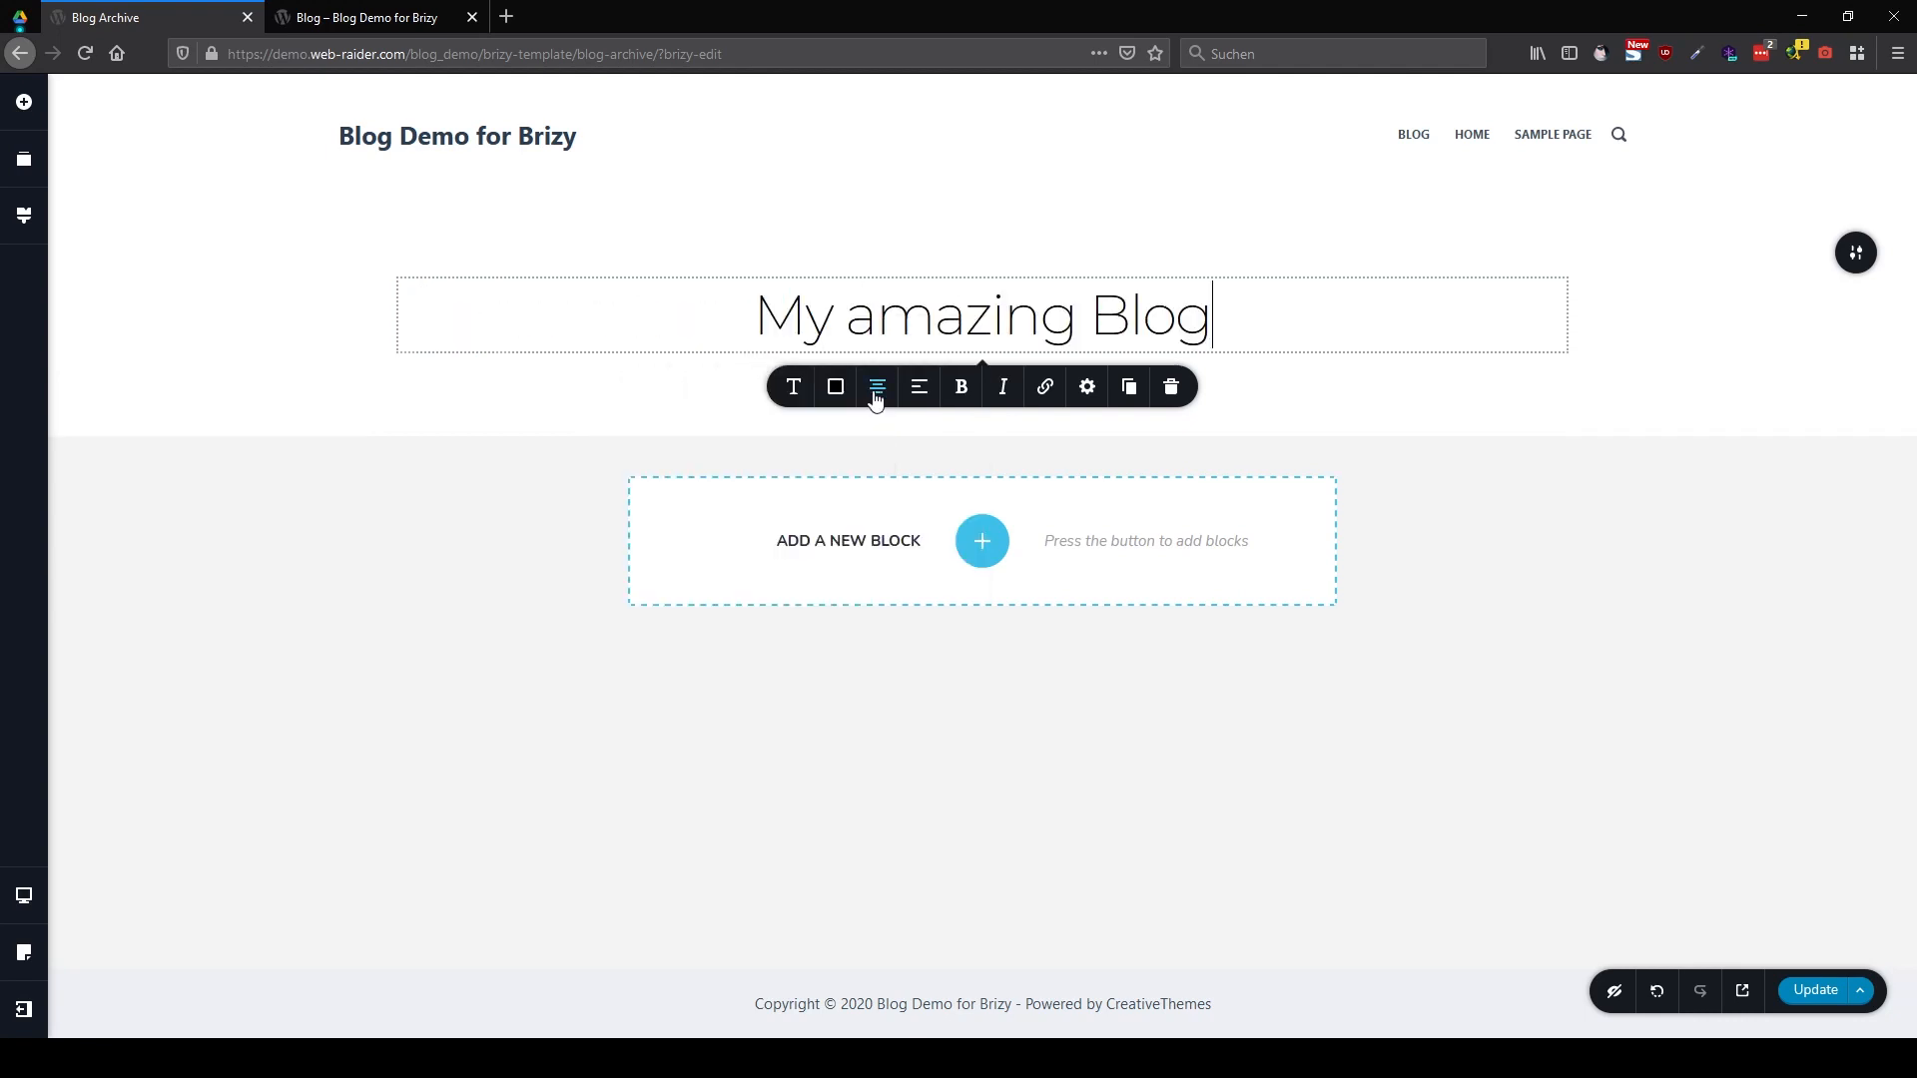
click(1320, 408)
Place an Archives element directly below the "My amazing Blog" heading and close the element list
click(16, 103)
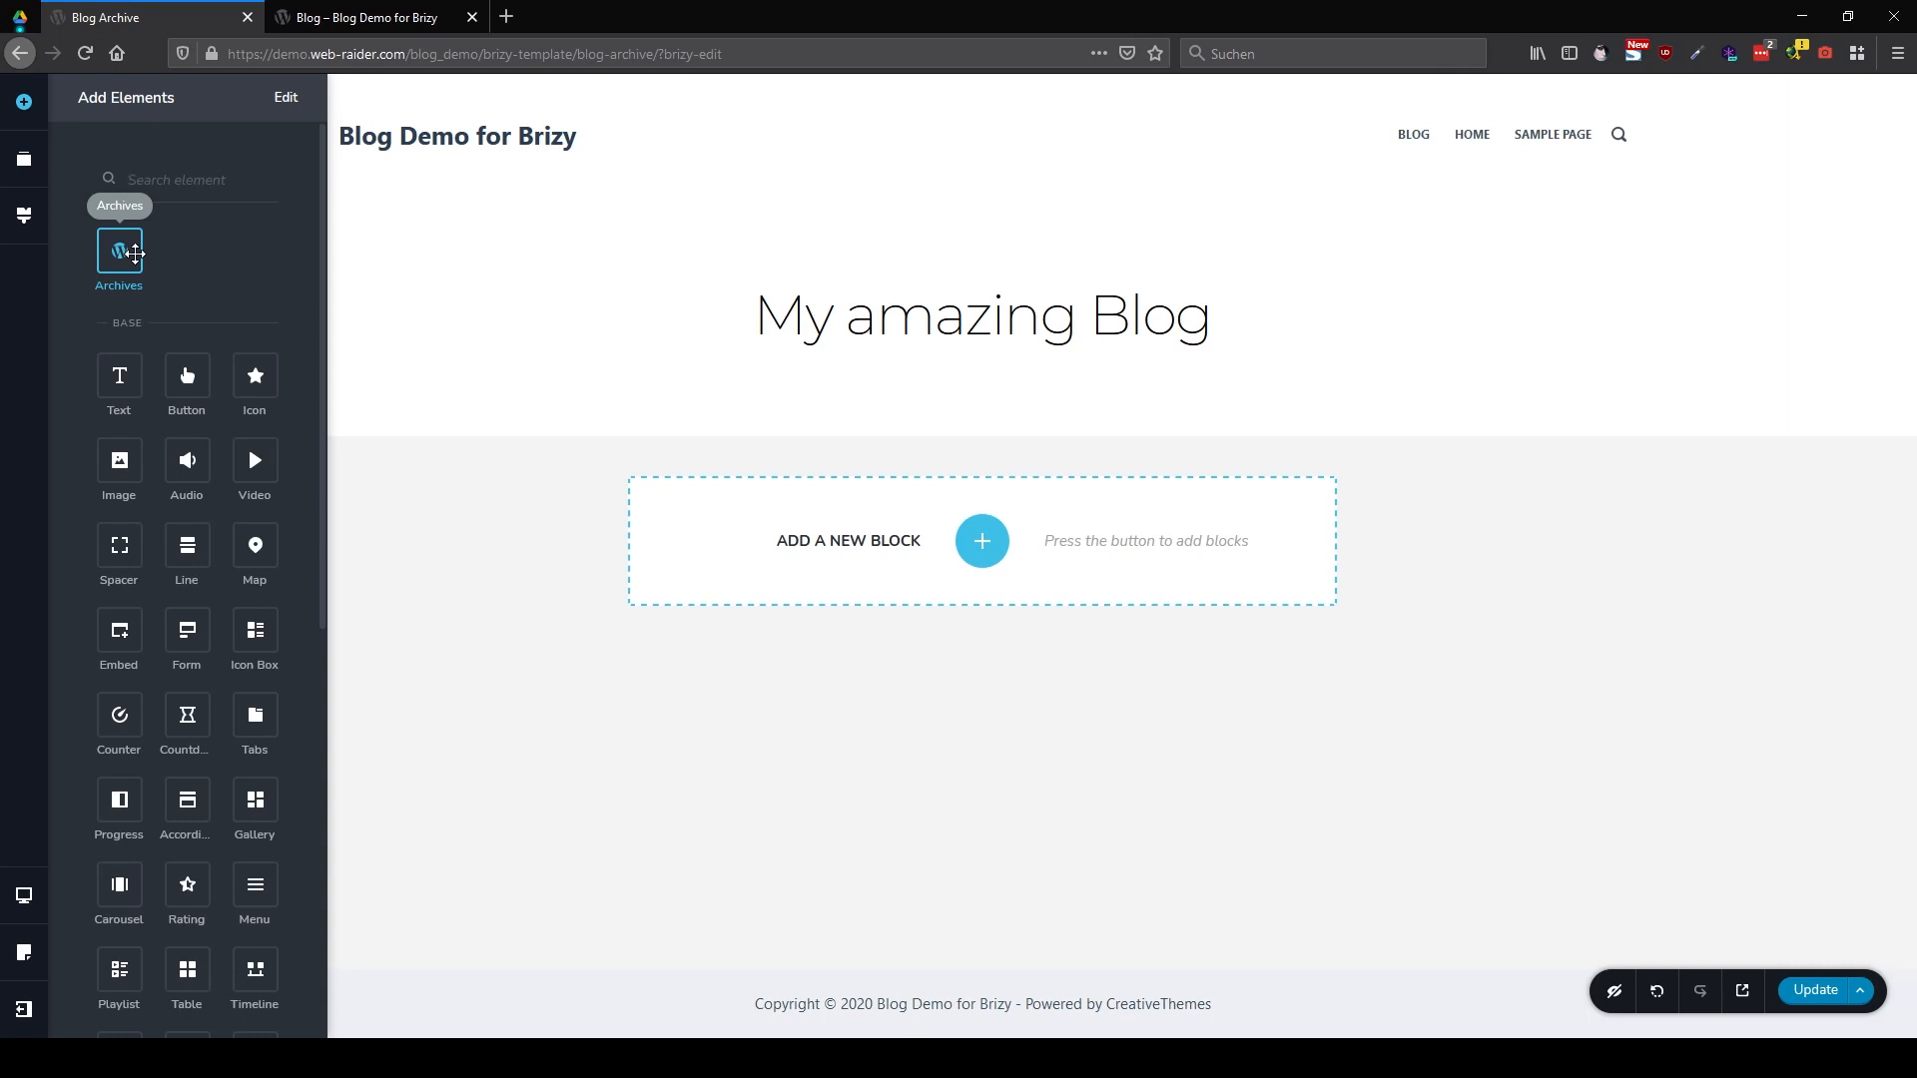
drag(119, 247, 1057, 364)
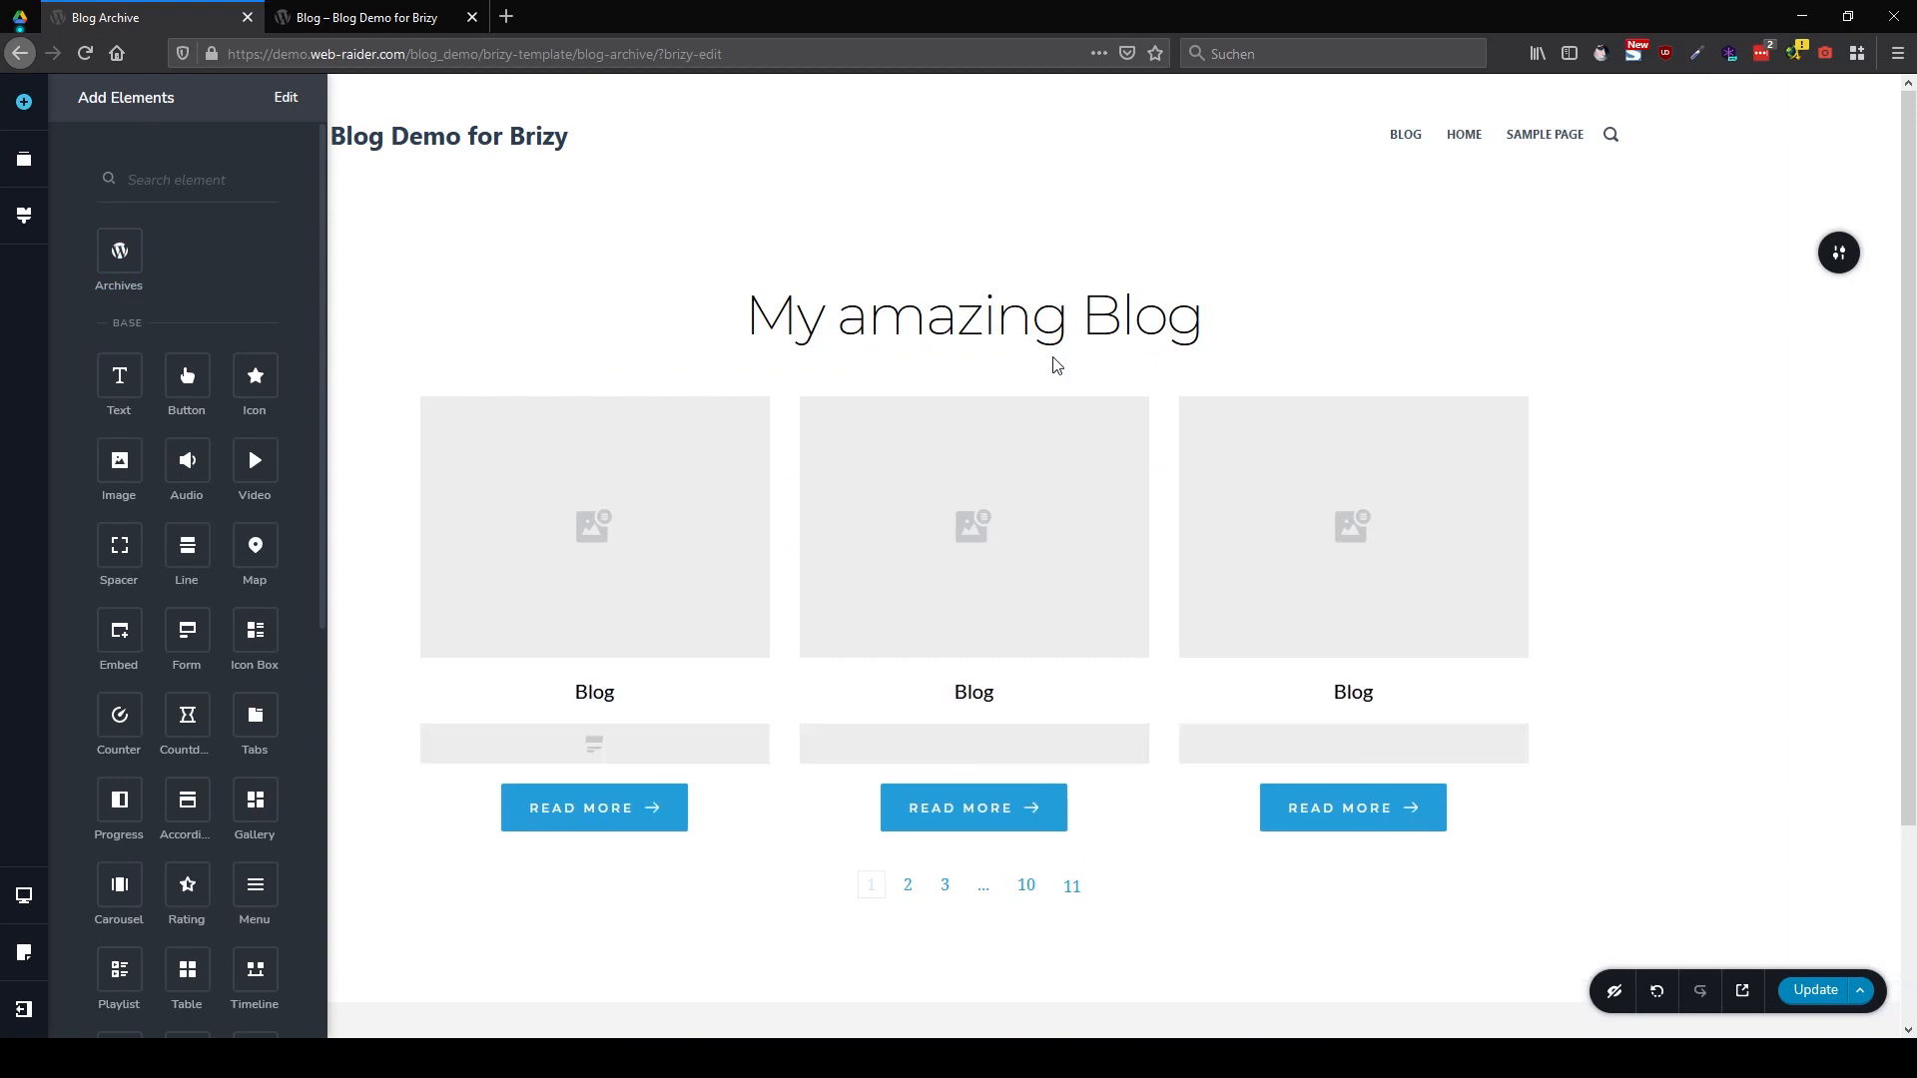
click(1611, 605)
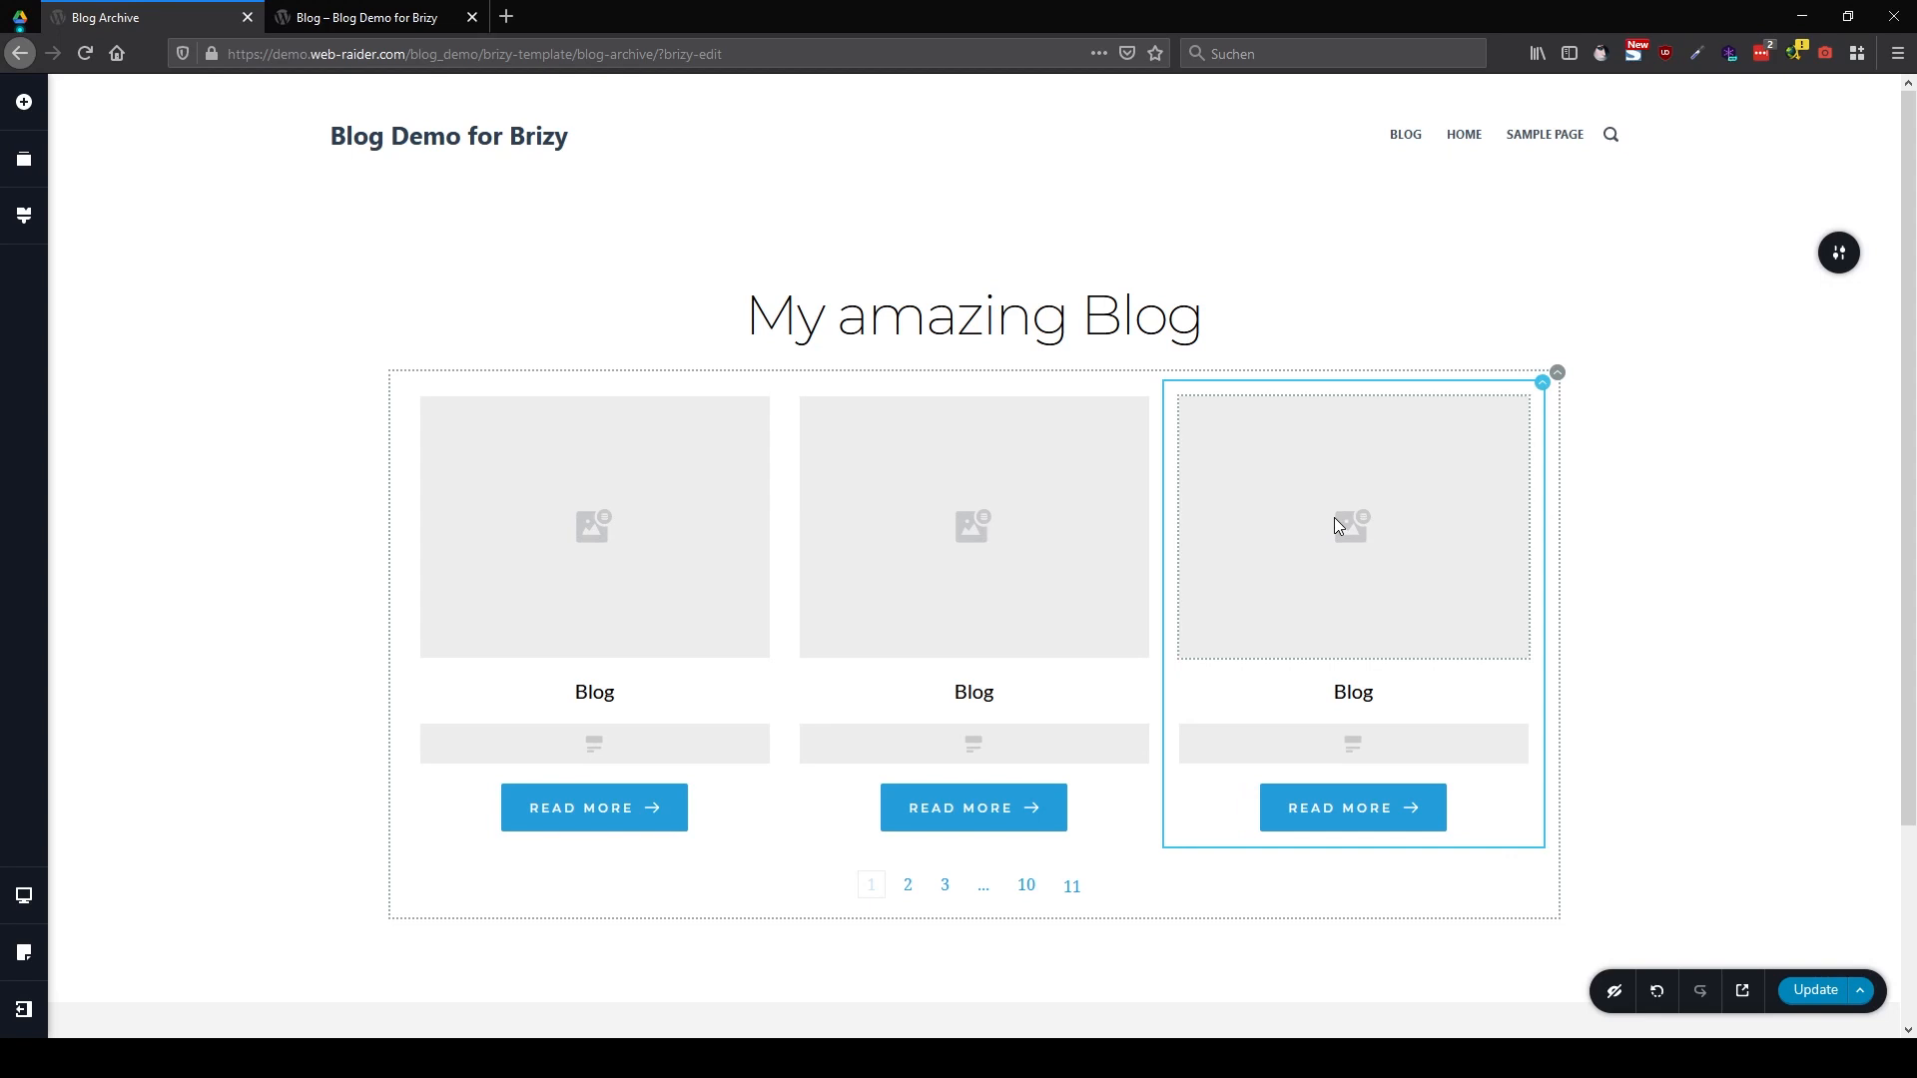
Set the posts grid on the blog archive template to 5 columns and 3 rows
click(1558, 375)
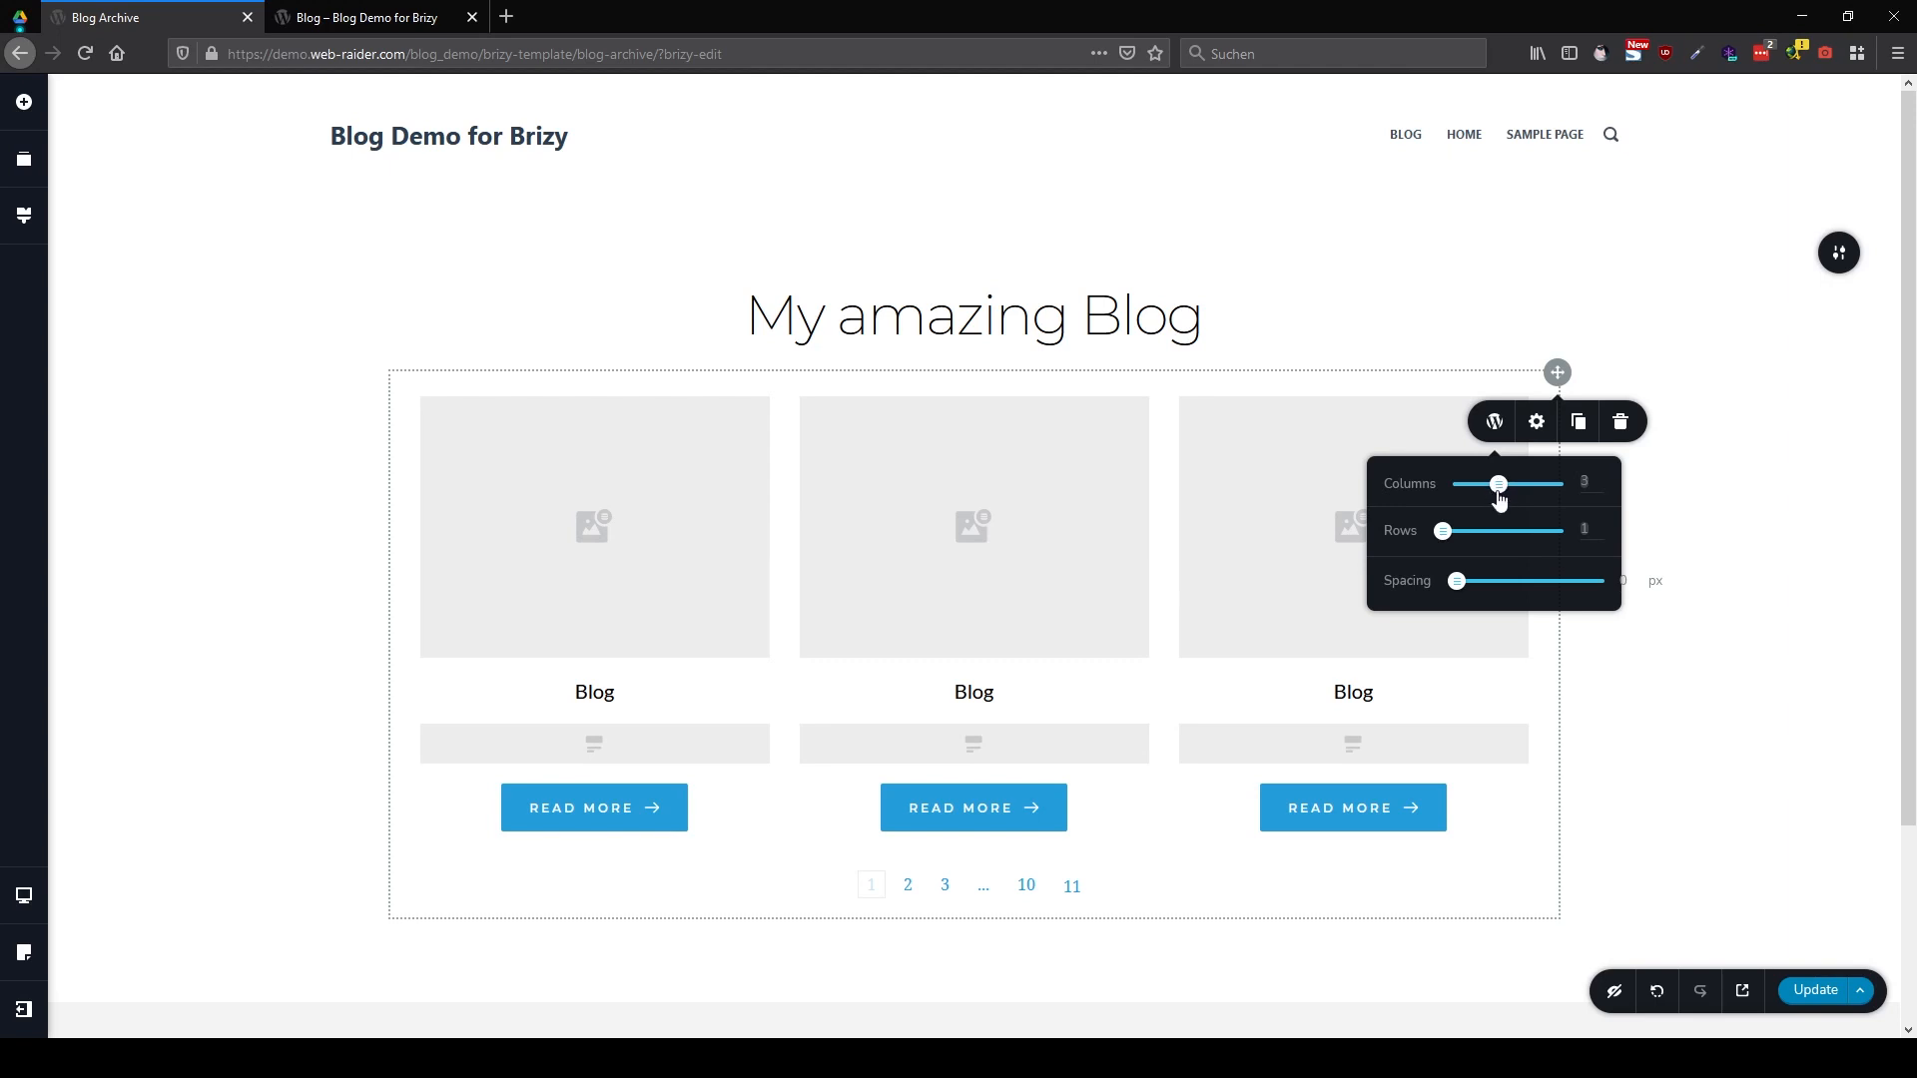
drag(1501, 499, 1478, 540)
click(1482, 536)
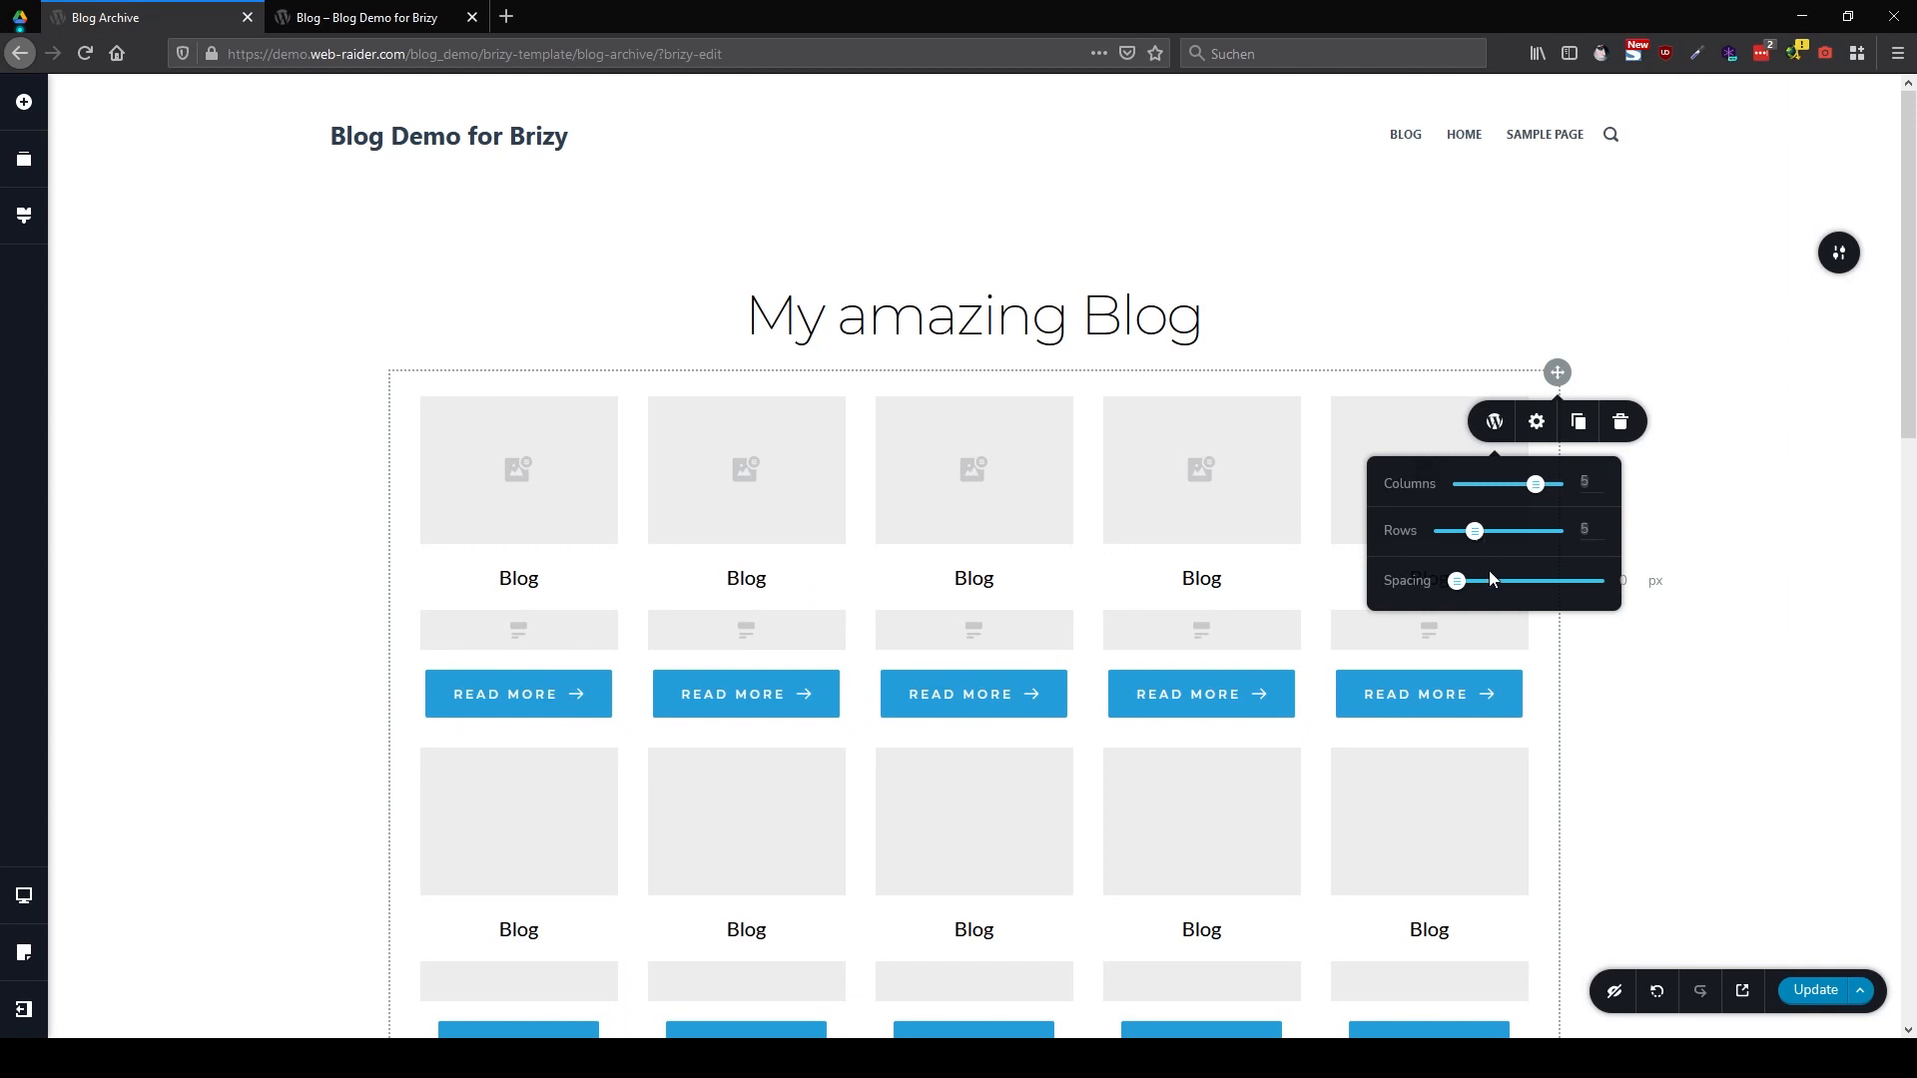
click(1453, 534)
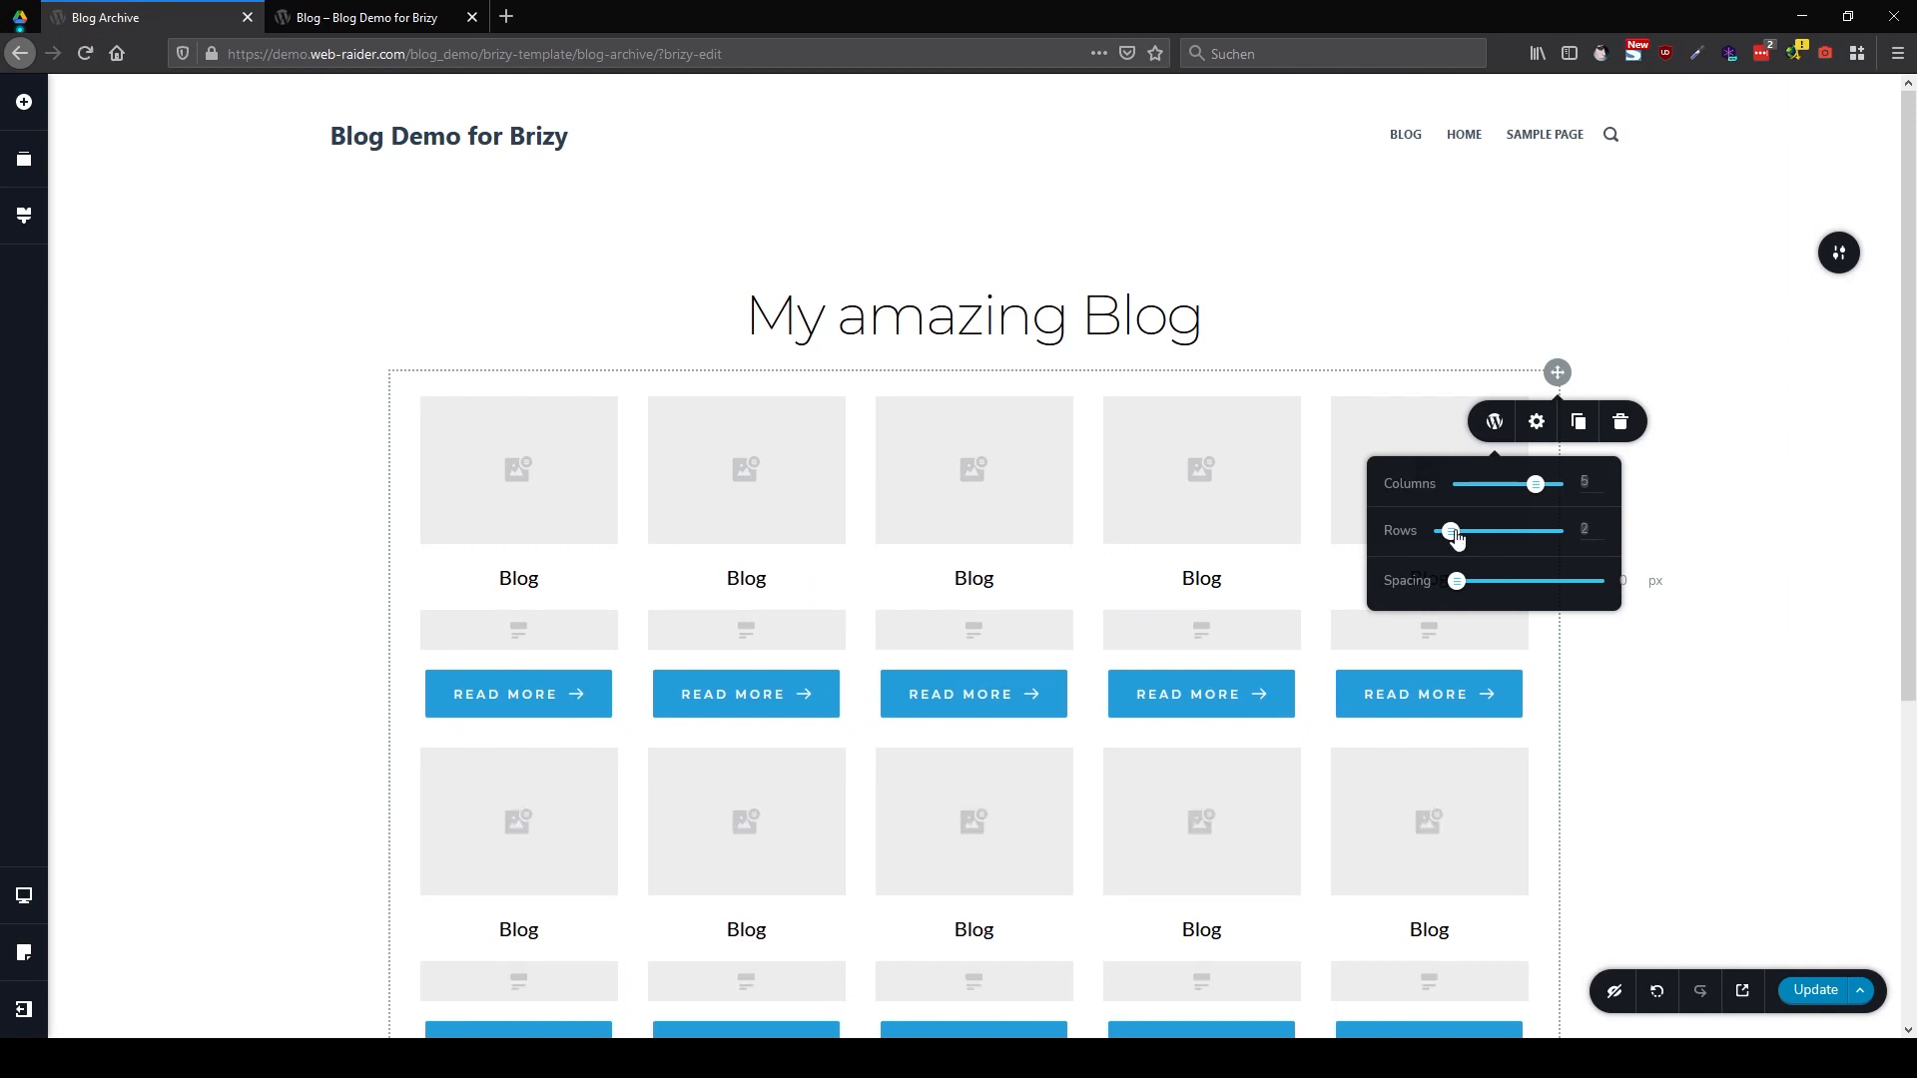
click(1463, 535)
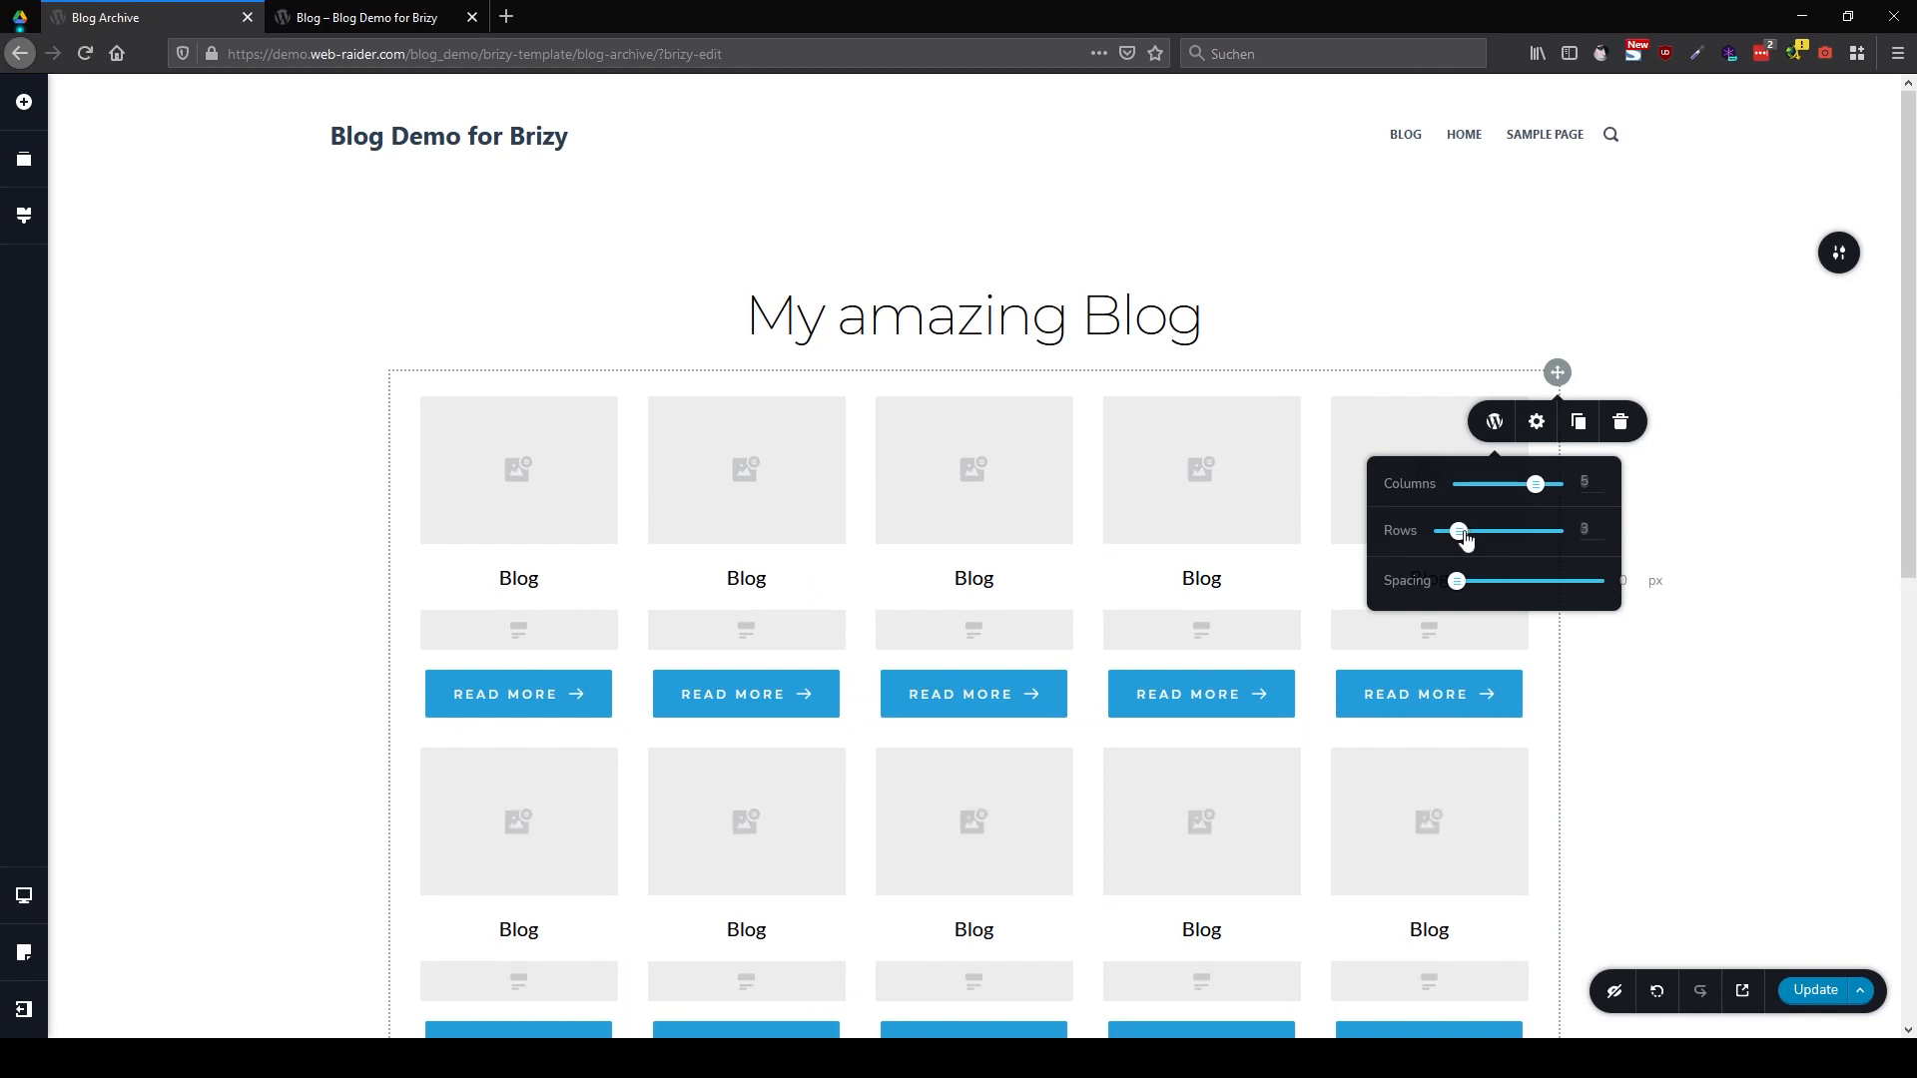
Examine the resized posts grid from the heading down to its pagination
scroll(1674, 726, down, 5)
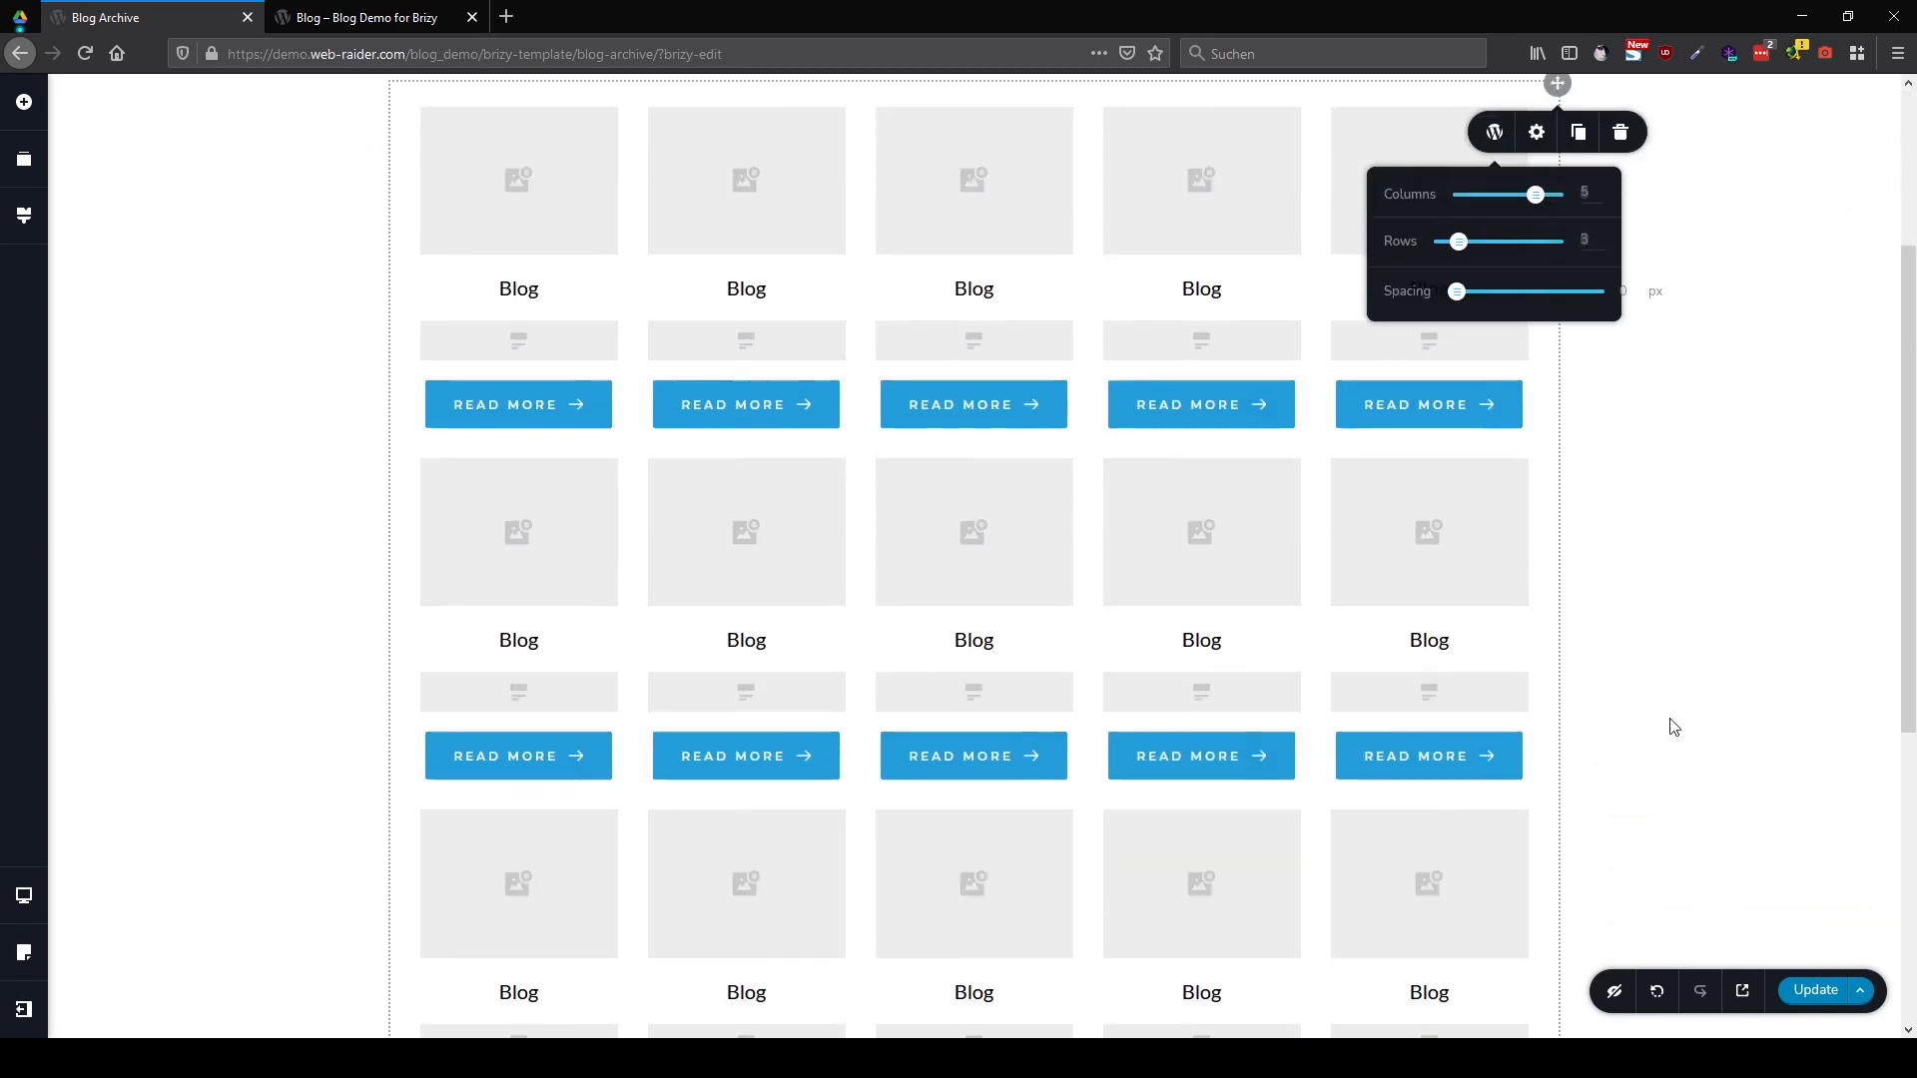
scroll(1673, 726, down, 3)
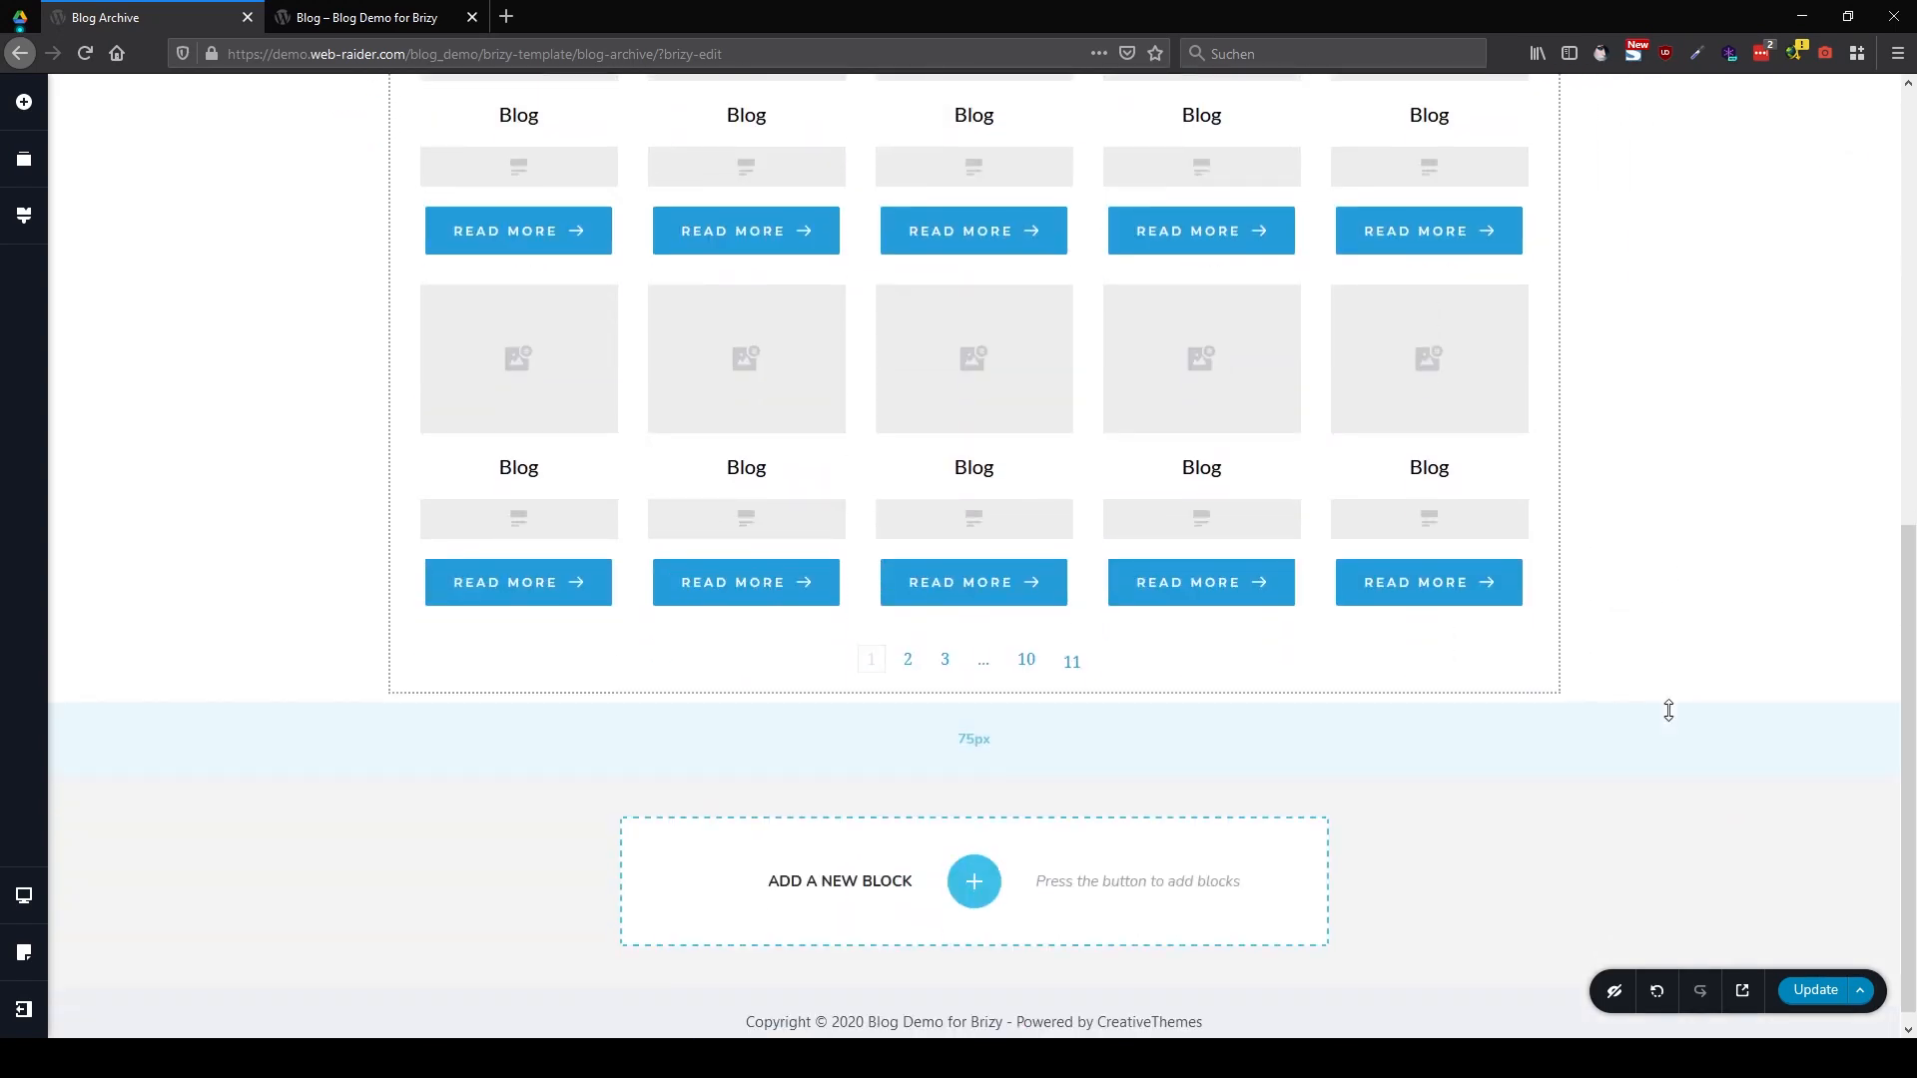
scroll(1670, 715, up, 8)
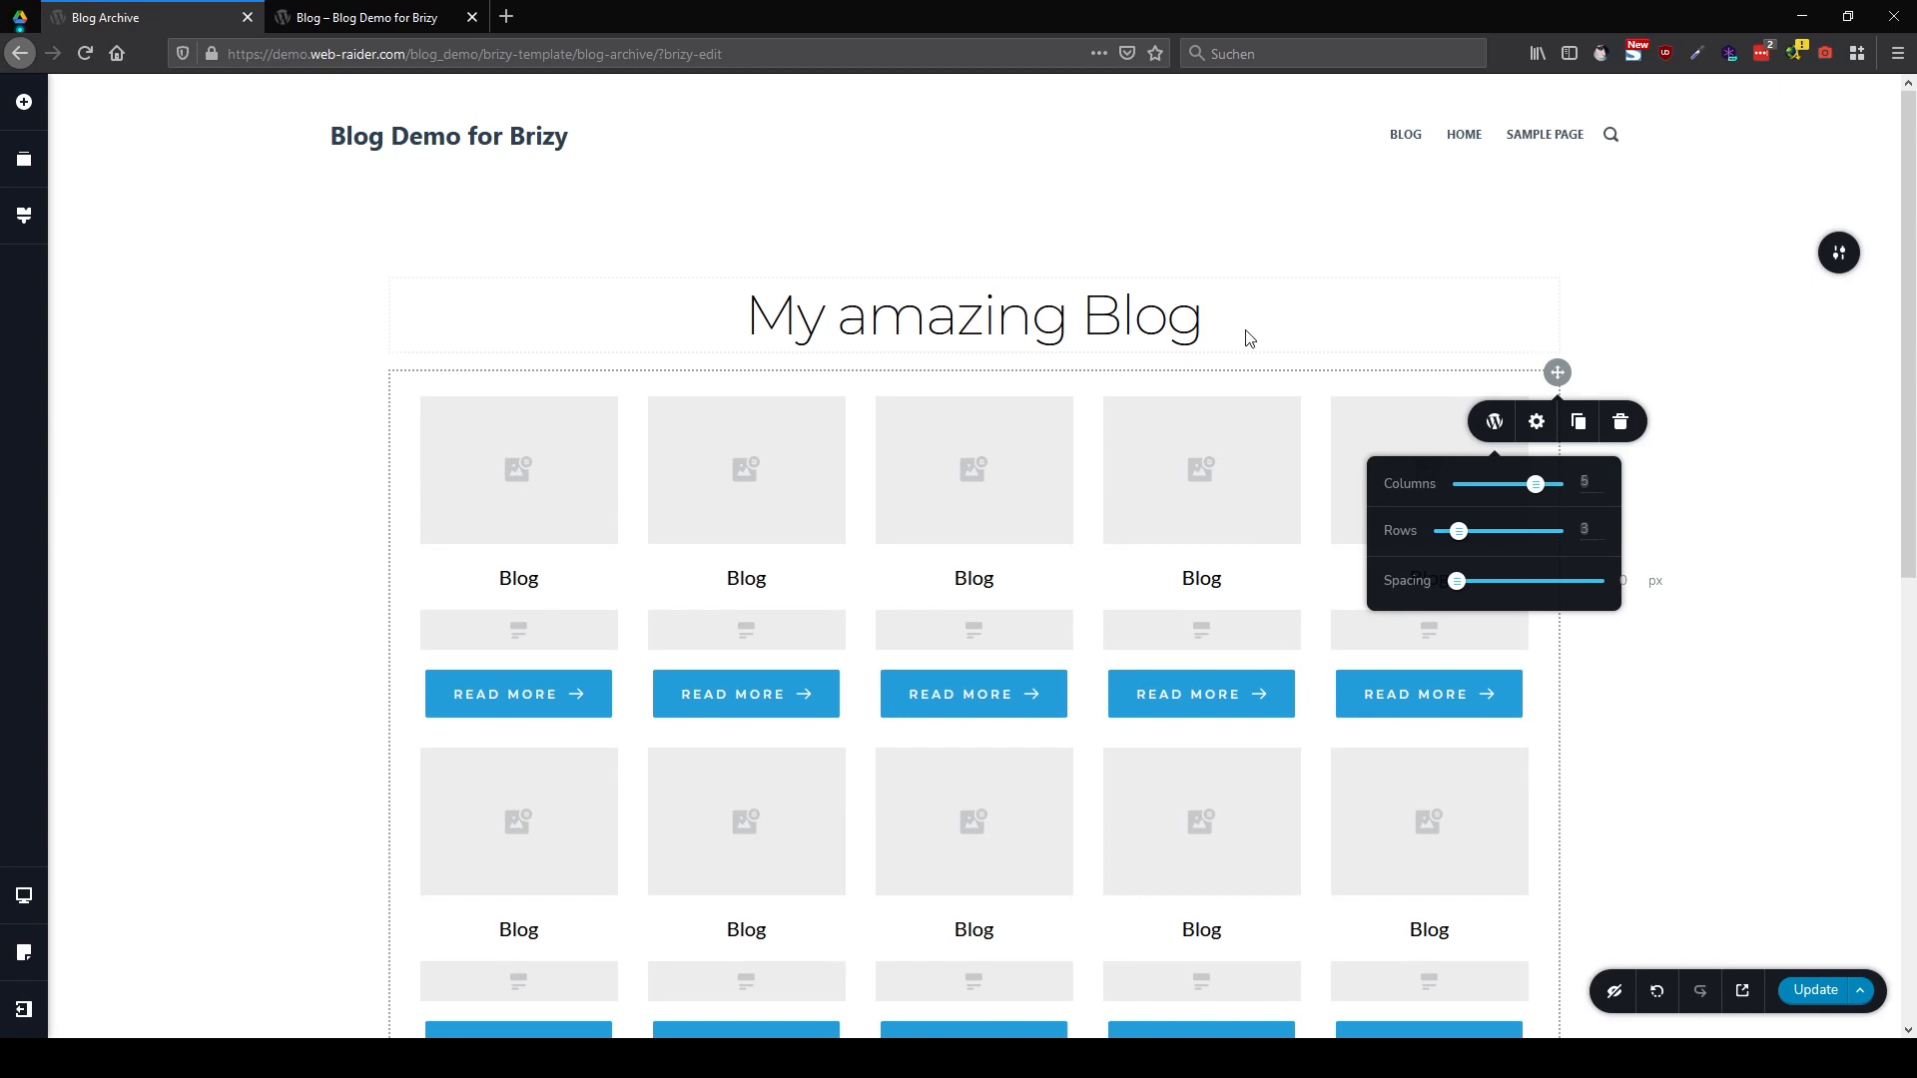
scroll(1459, 777, down, 4)
scroll(1461, 779, down, 4)
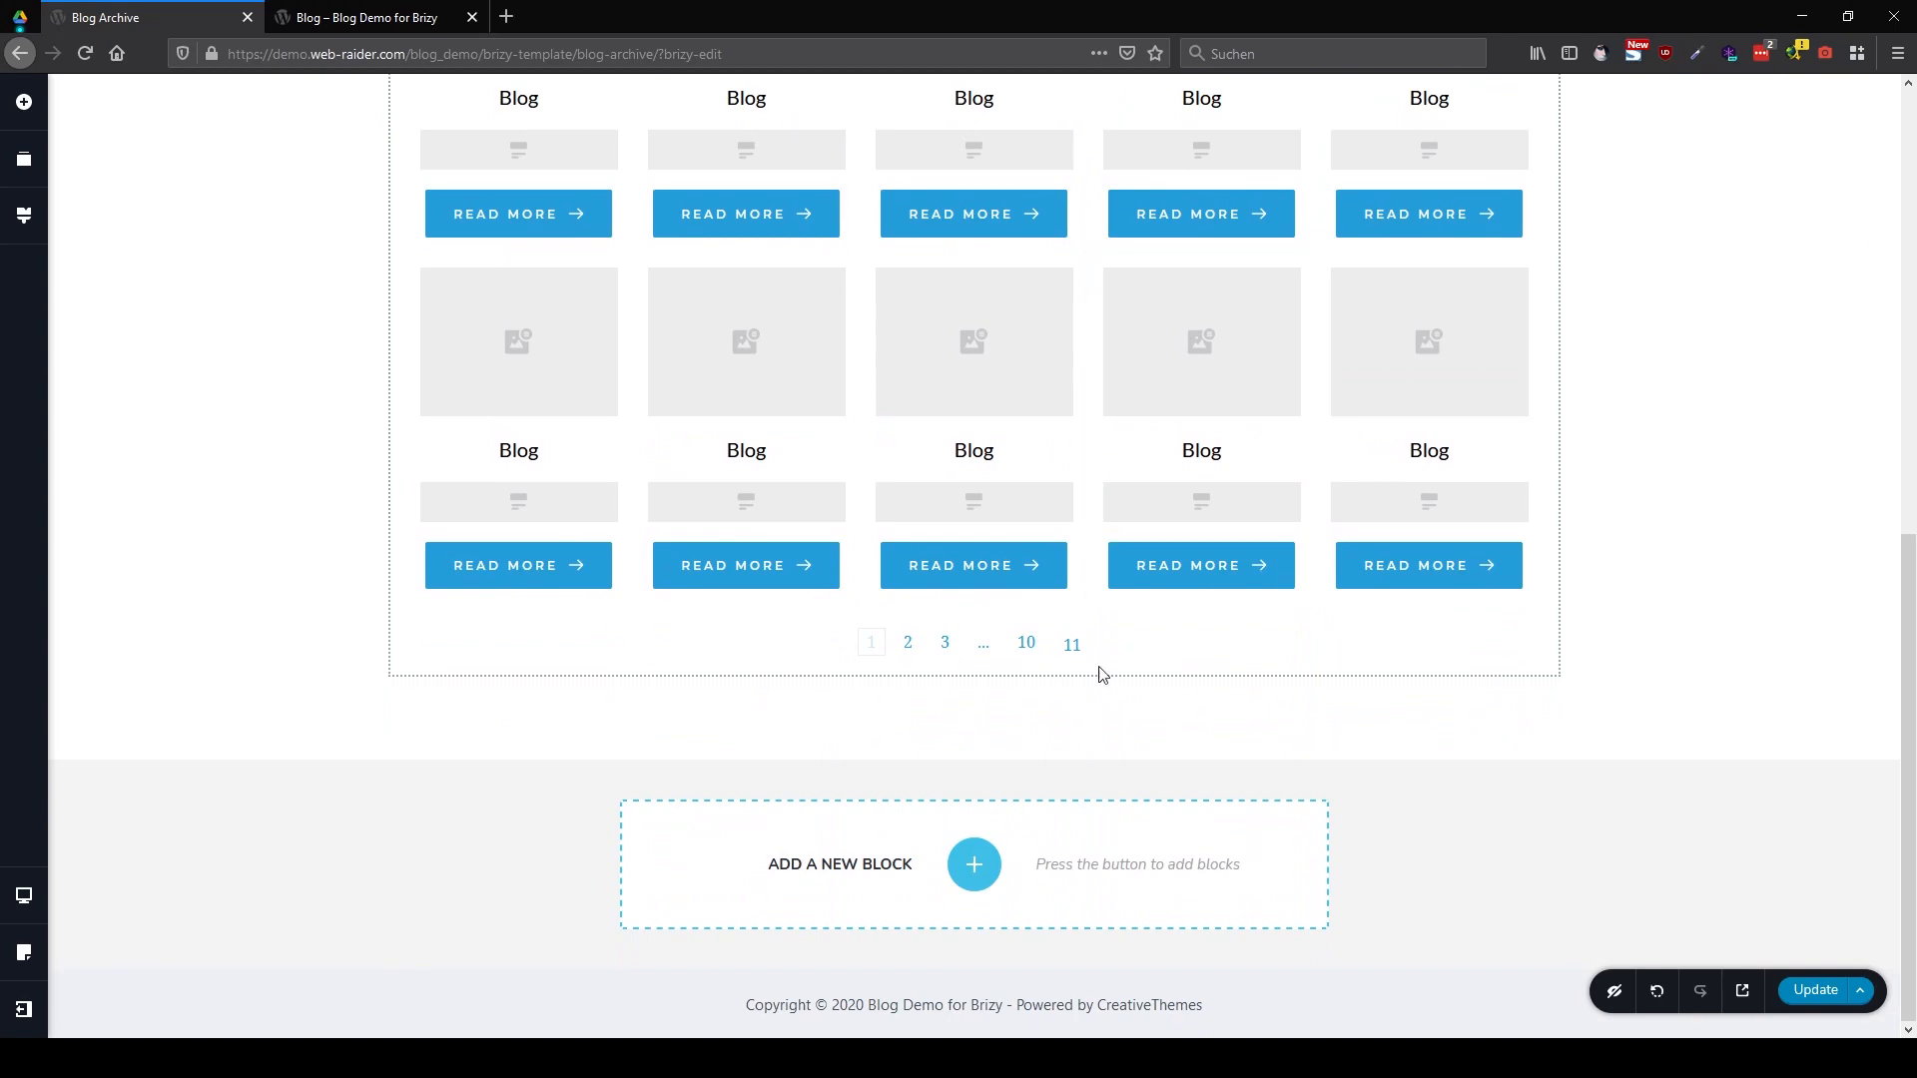
scroll(1131, 673, up, 1)
scroll(1130, 666, up, 7)
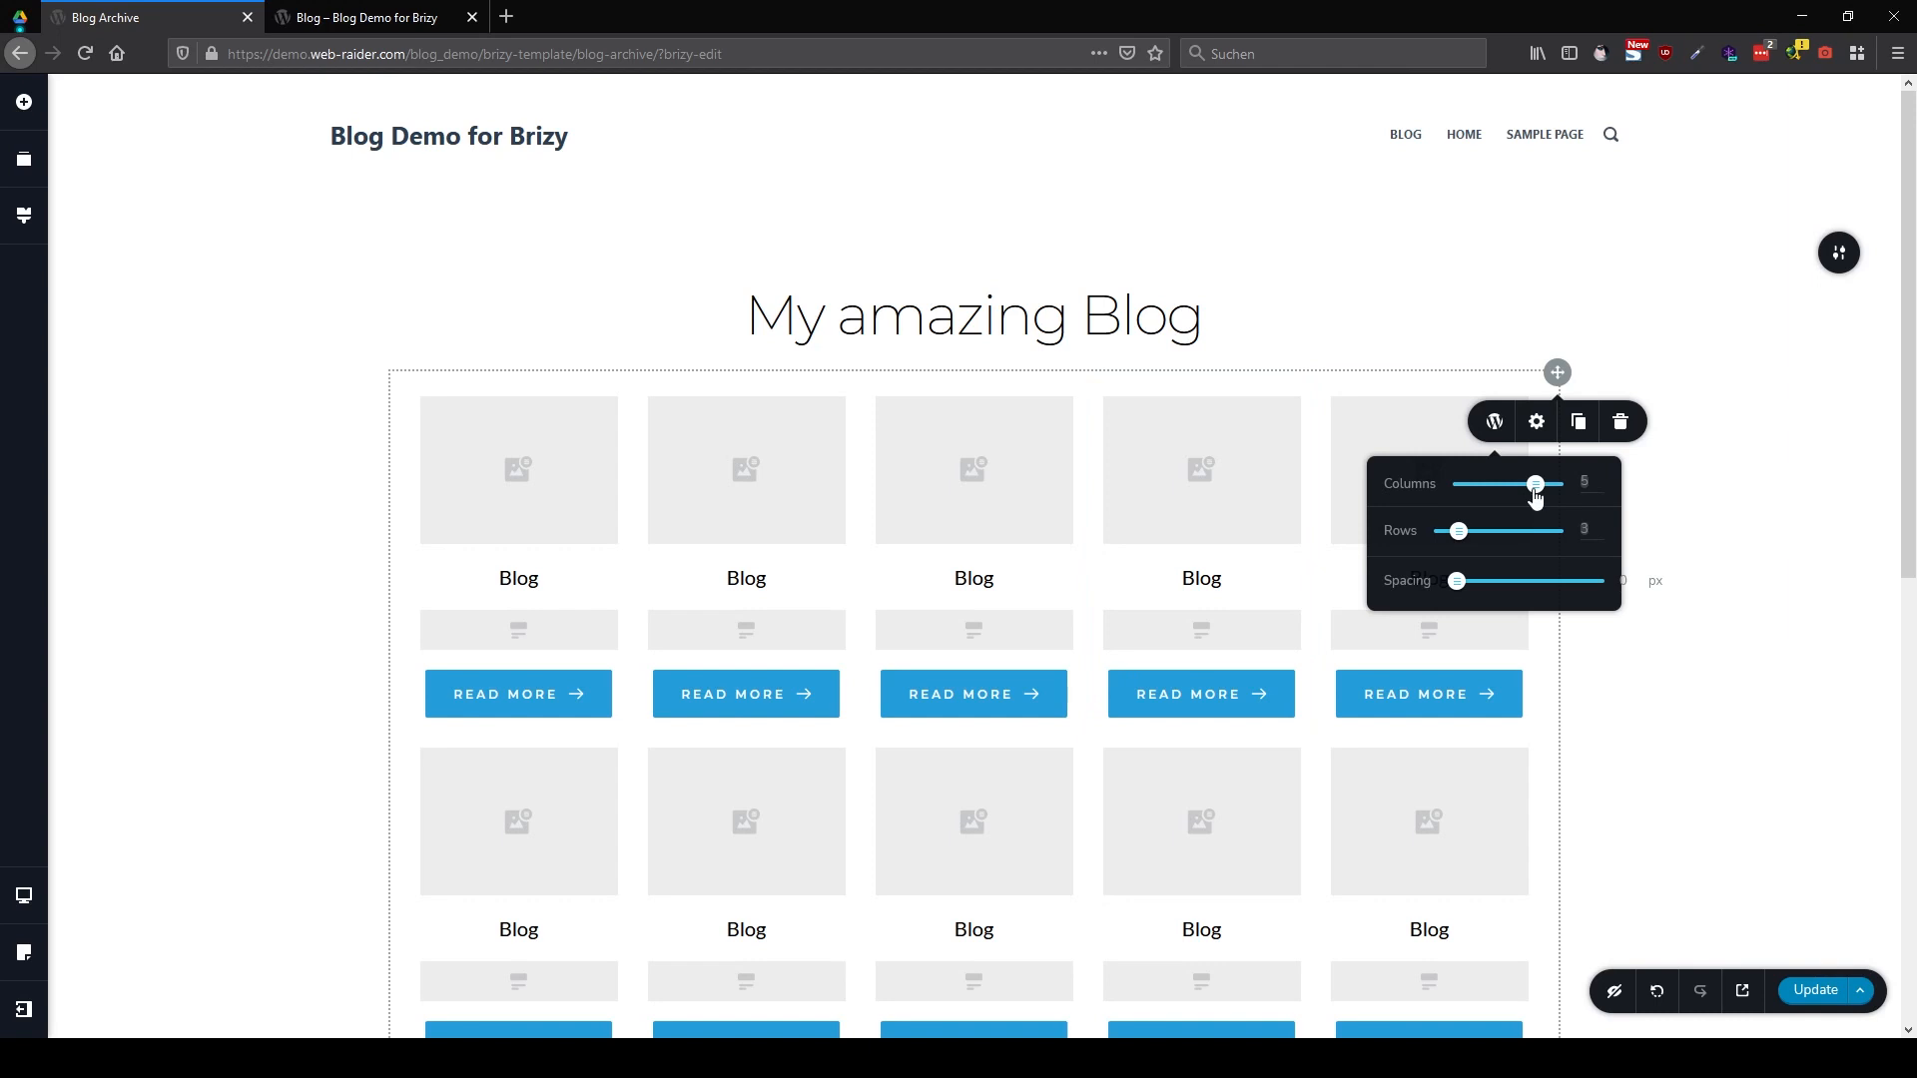
click(1494, 440)
click(1493, 440)
Open the WordPress dashboard in a new tab and open the Blog Archive template from Brizy's templates for editing
click(346, 19)
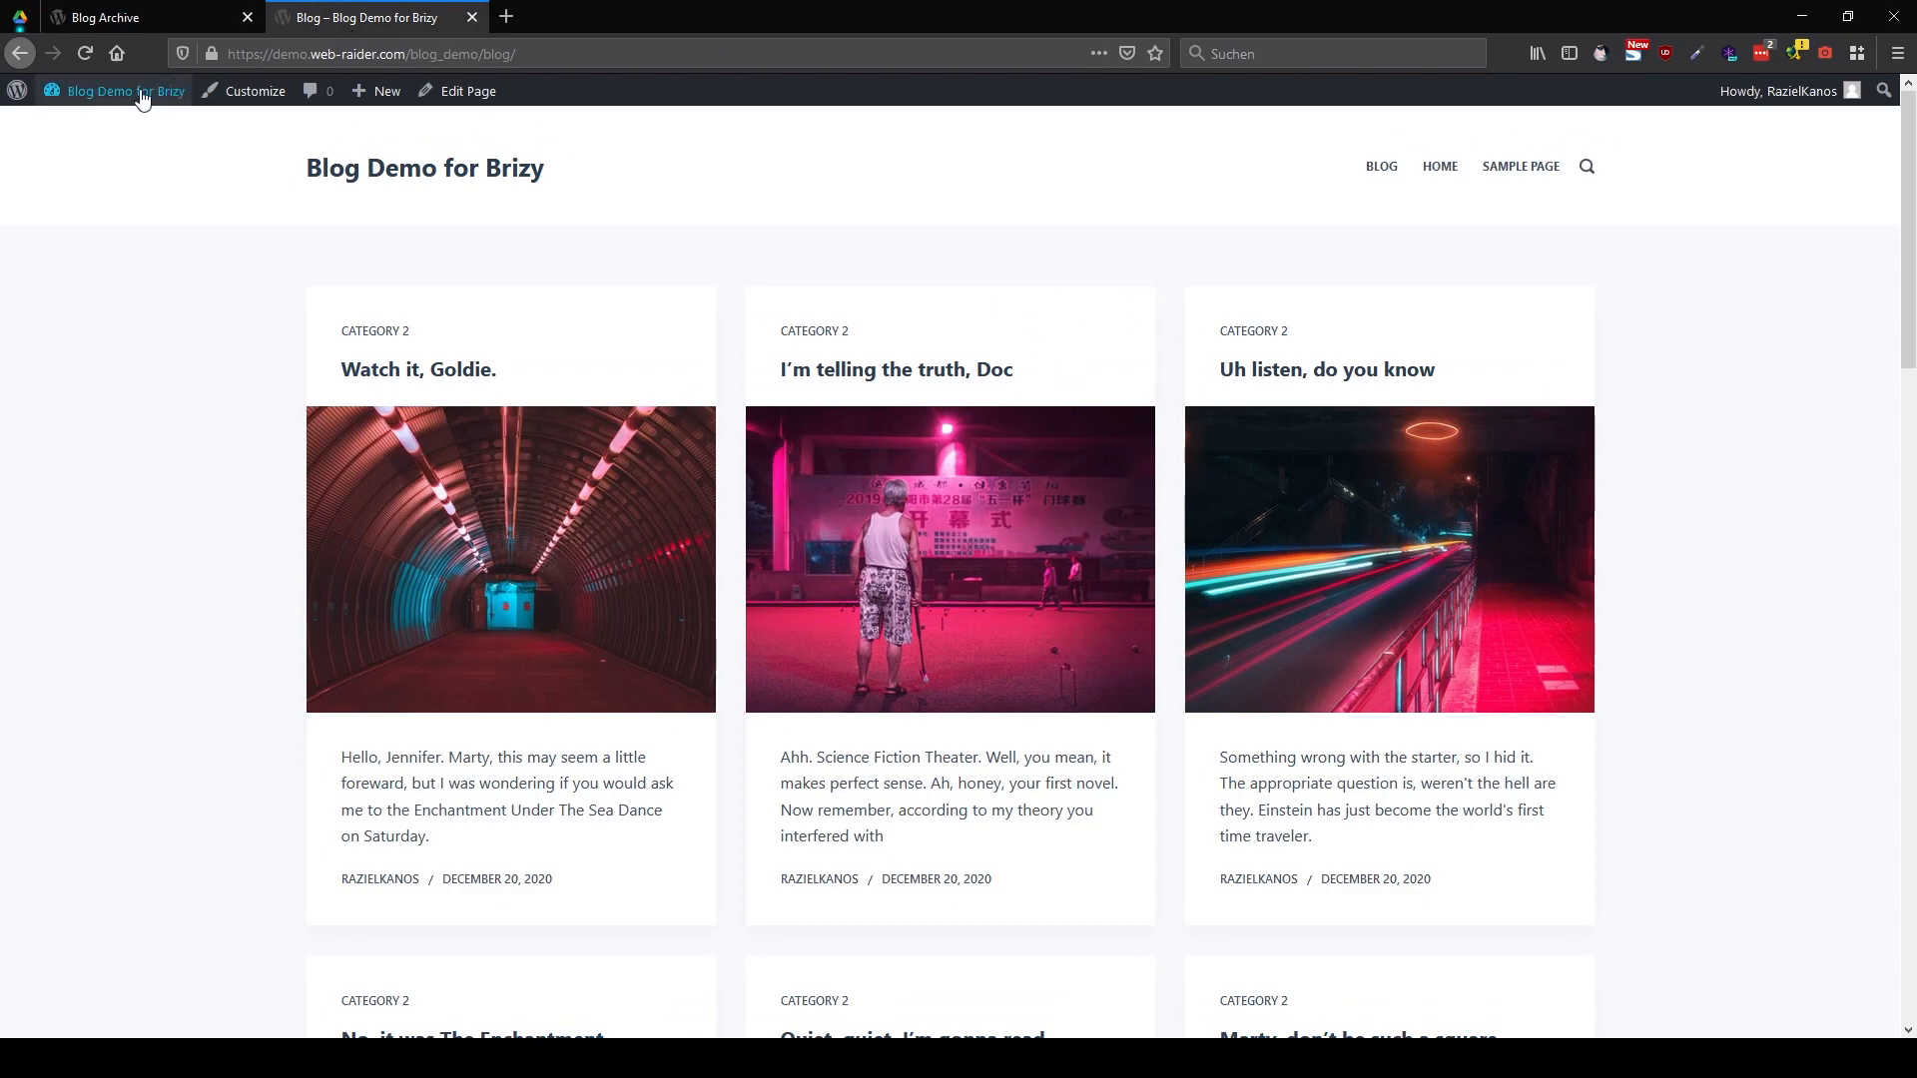
mouse_move(136, 95)
middle_click(101, 127)
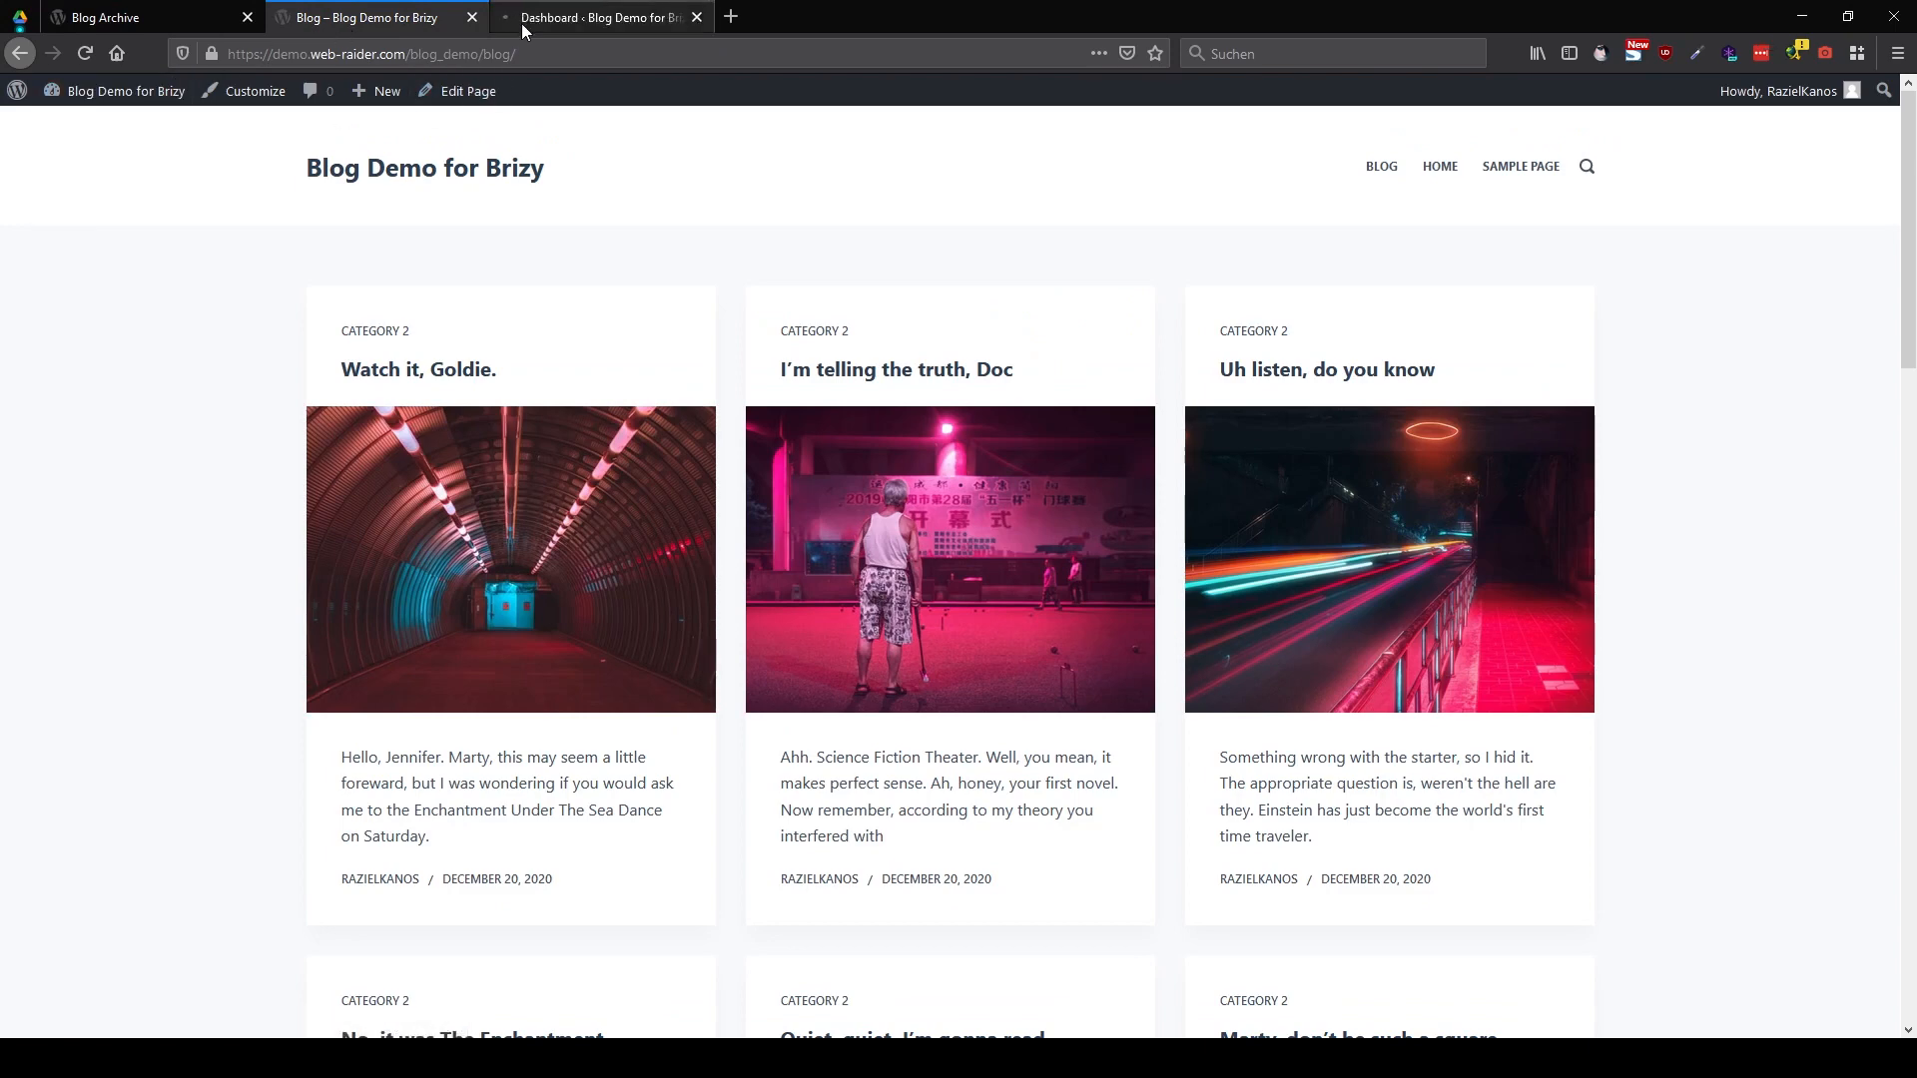
click(522, 22)
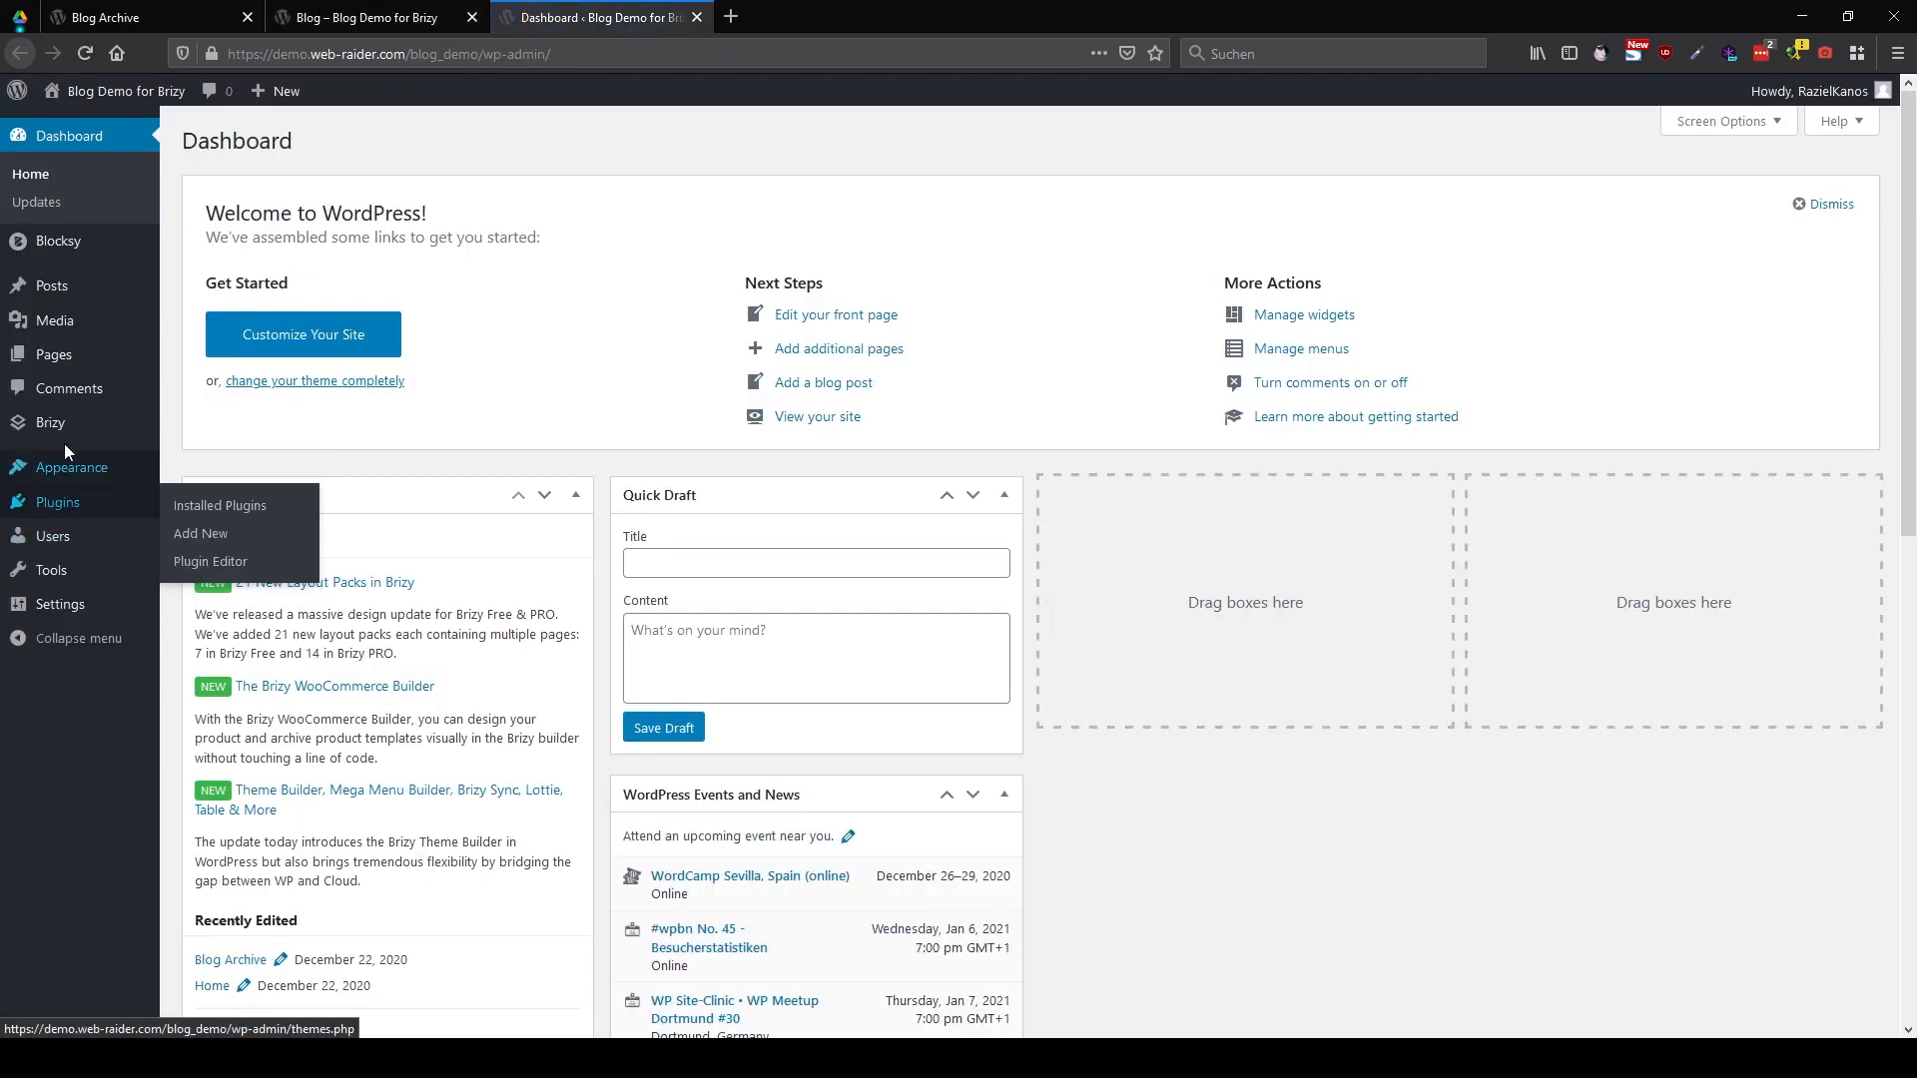
mouse_move(65, 427)
click(239, 488)
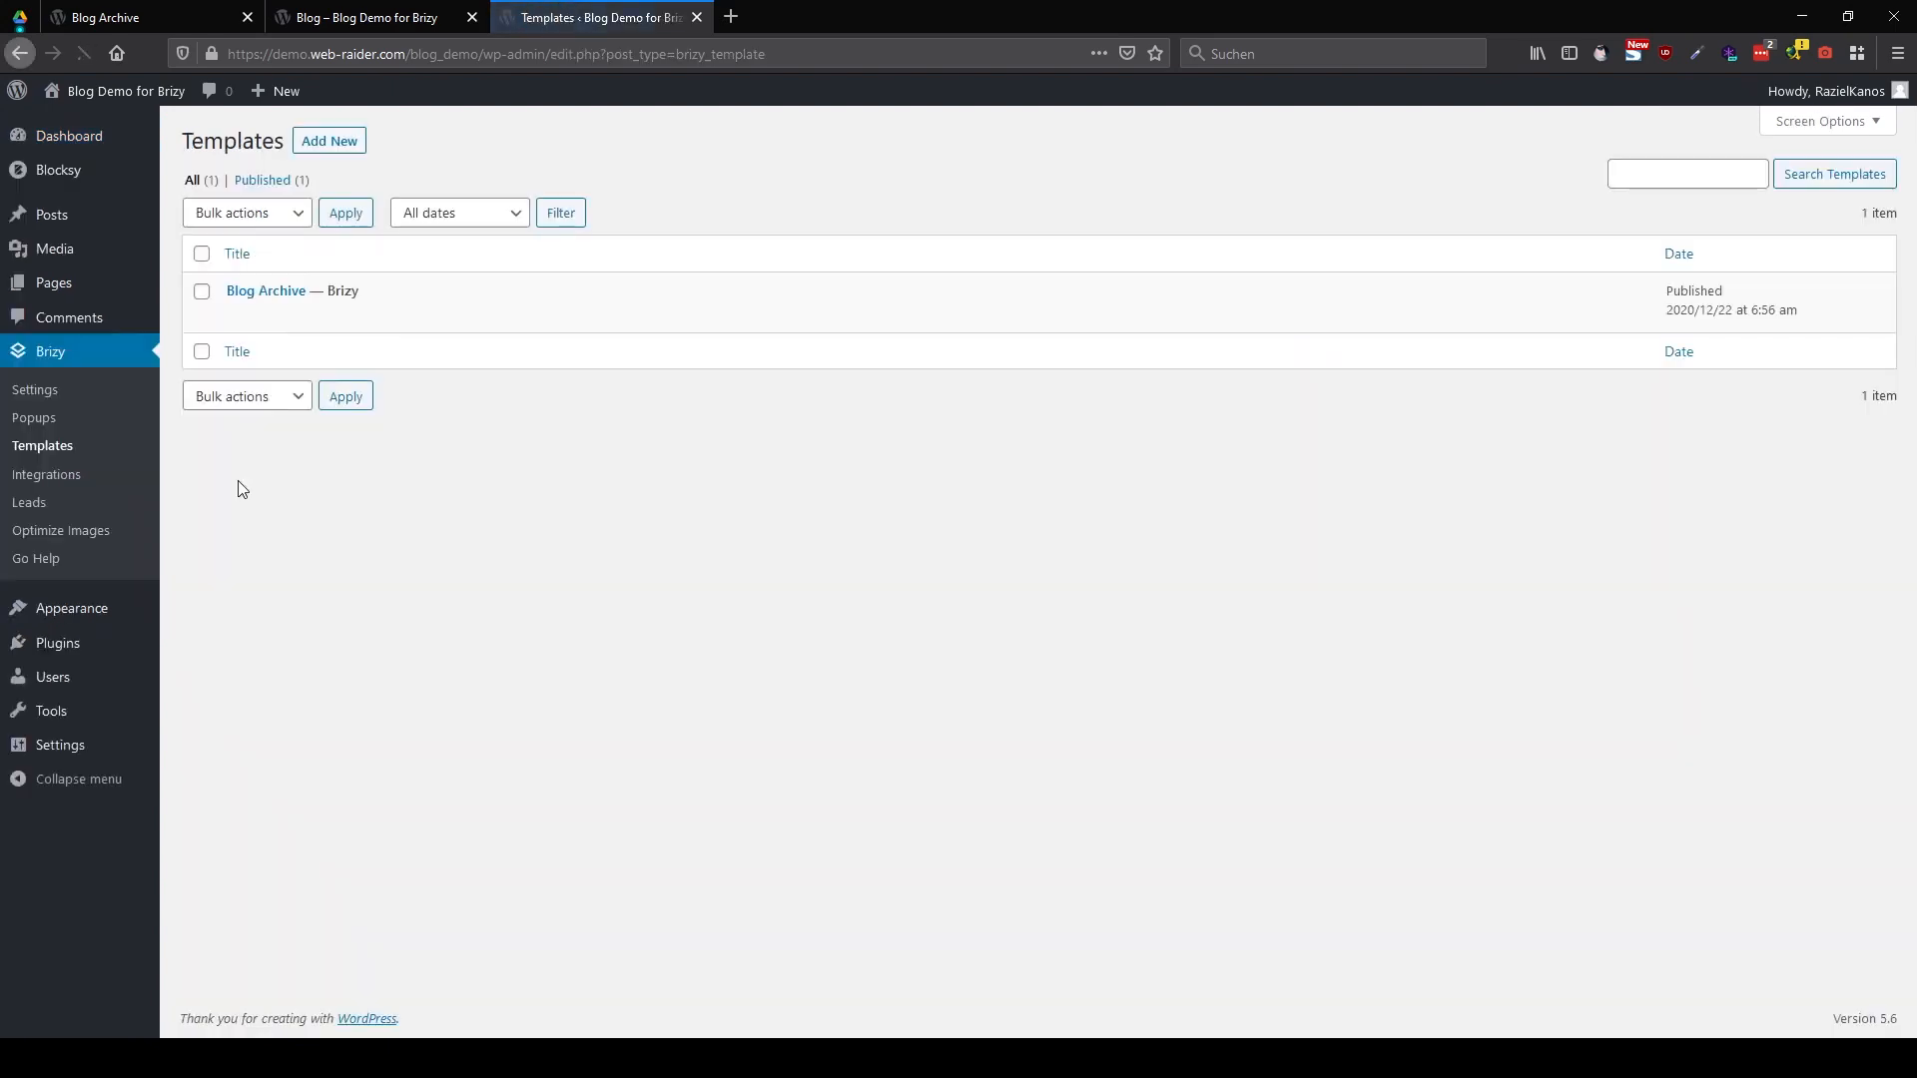
mouse_move(236, 308)
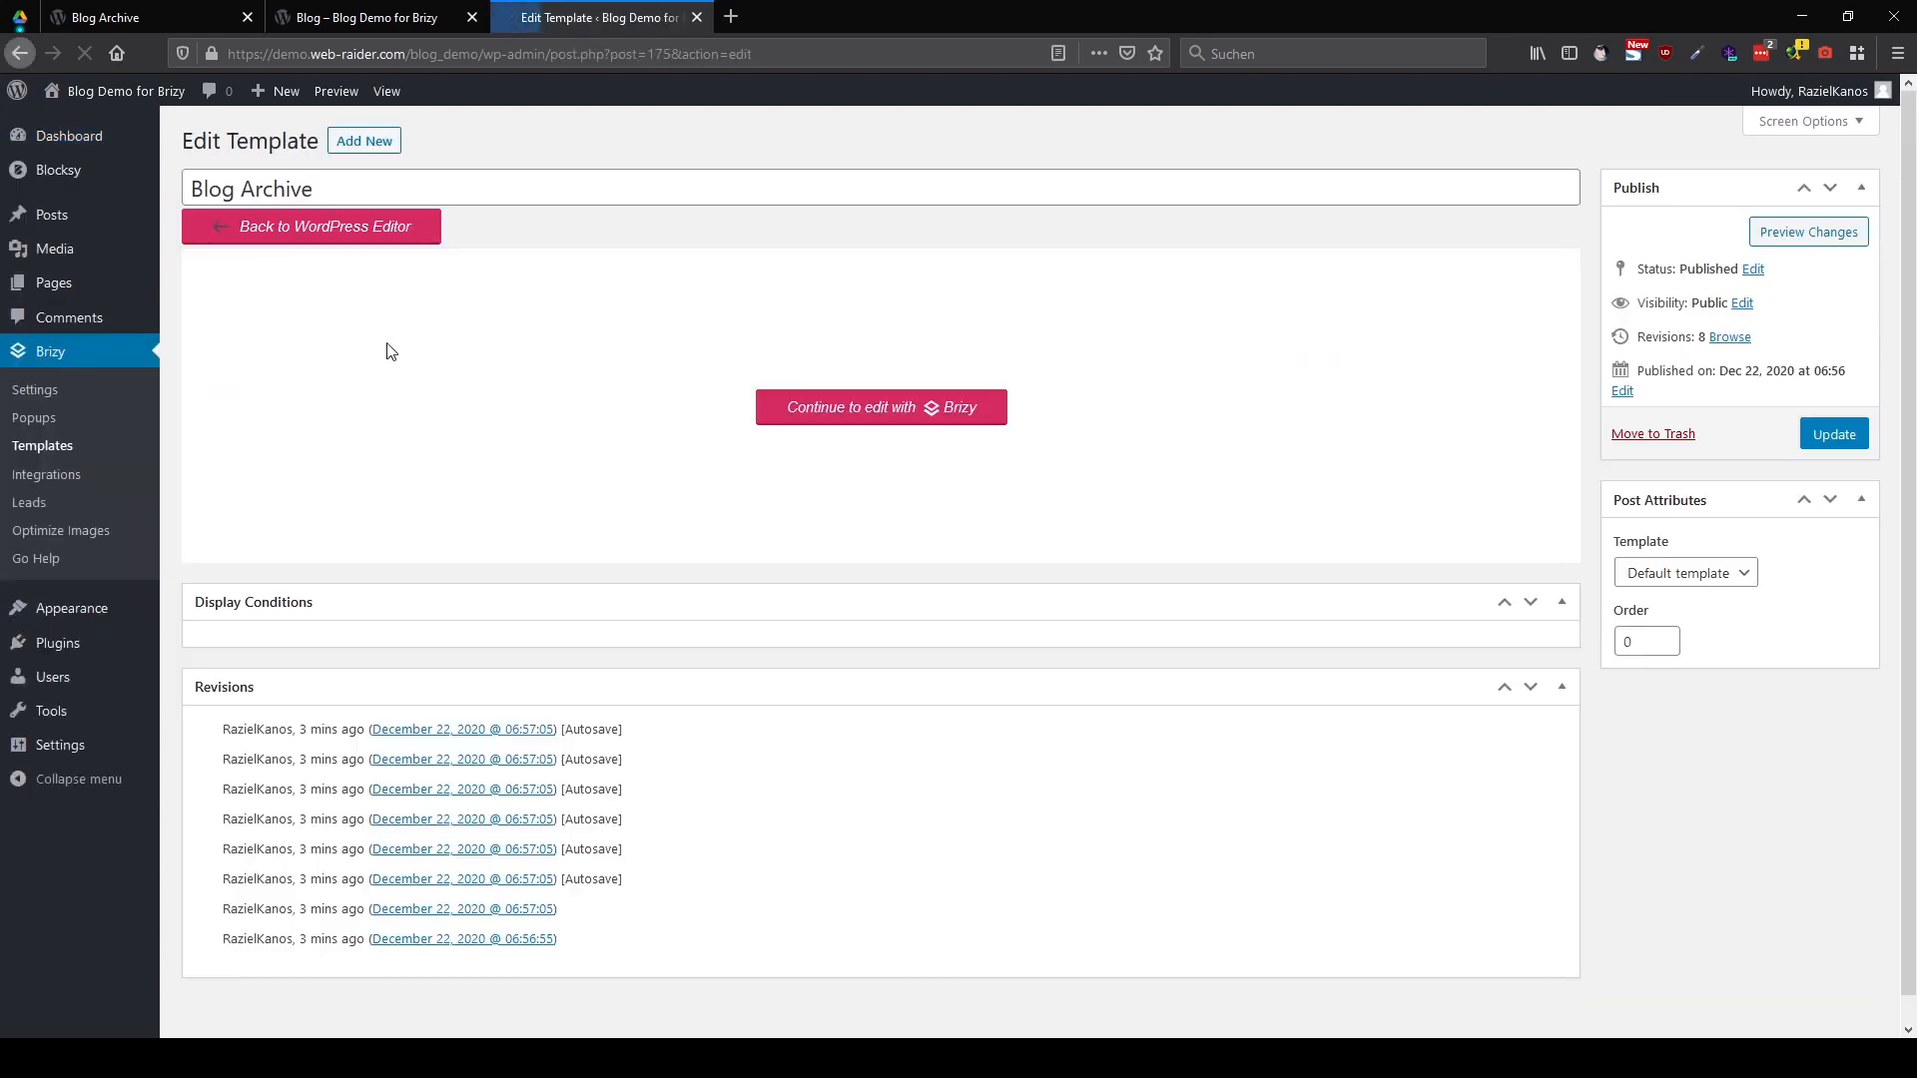
Select Category 1 as the specific category for the template's new Categories inclusion condition
scroll(614, 687, down, 3)
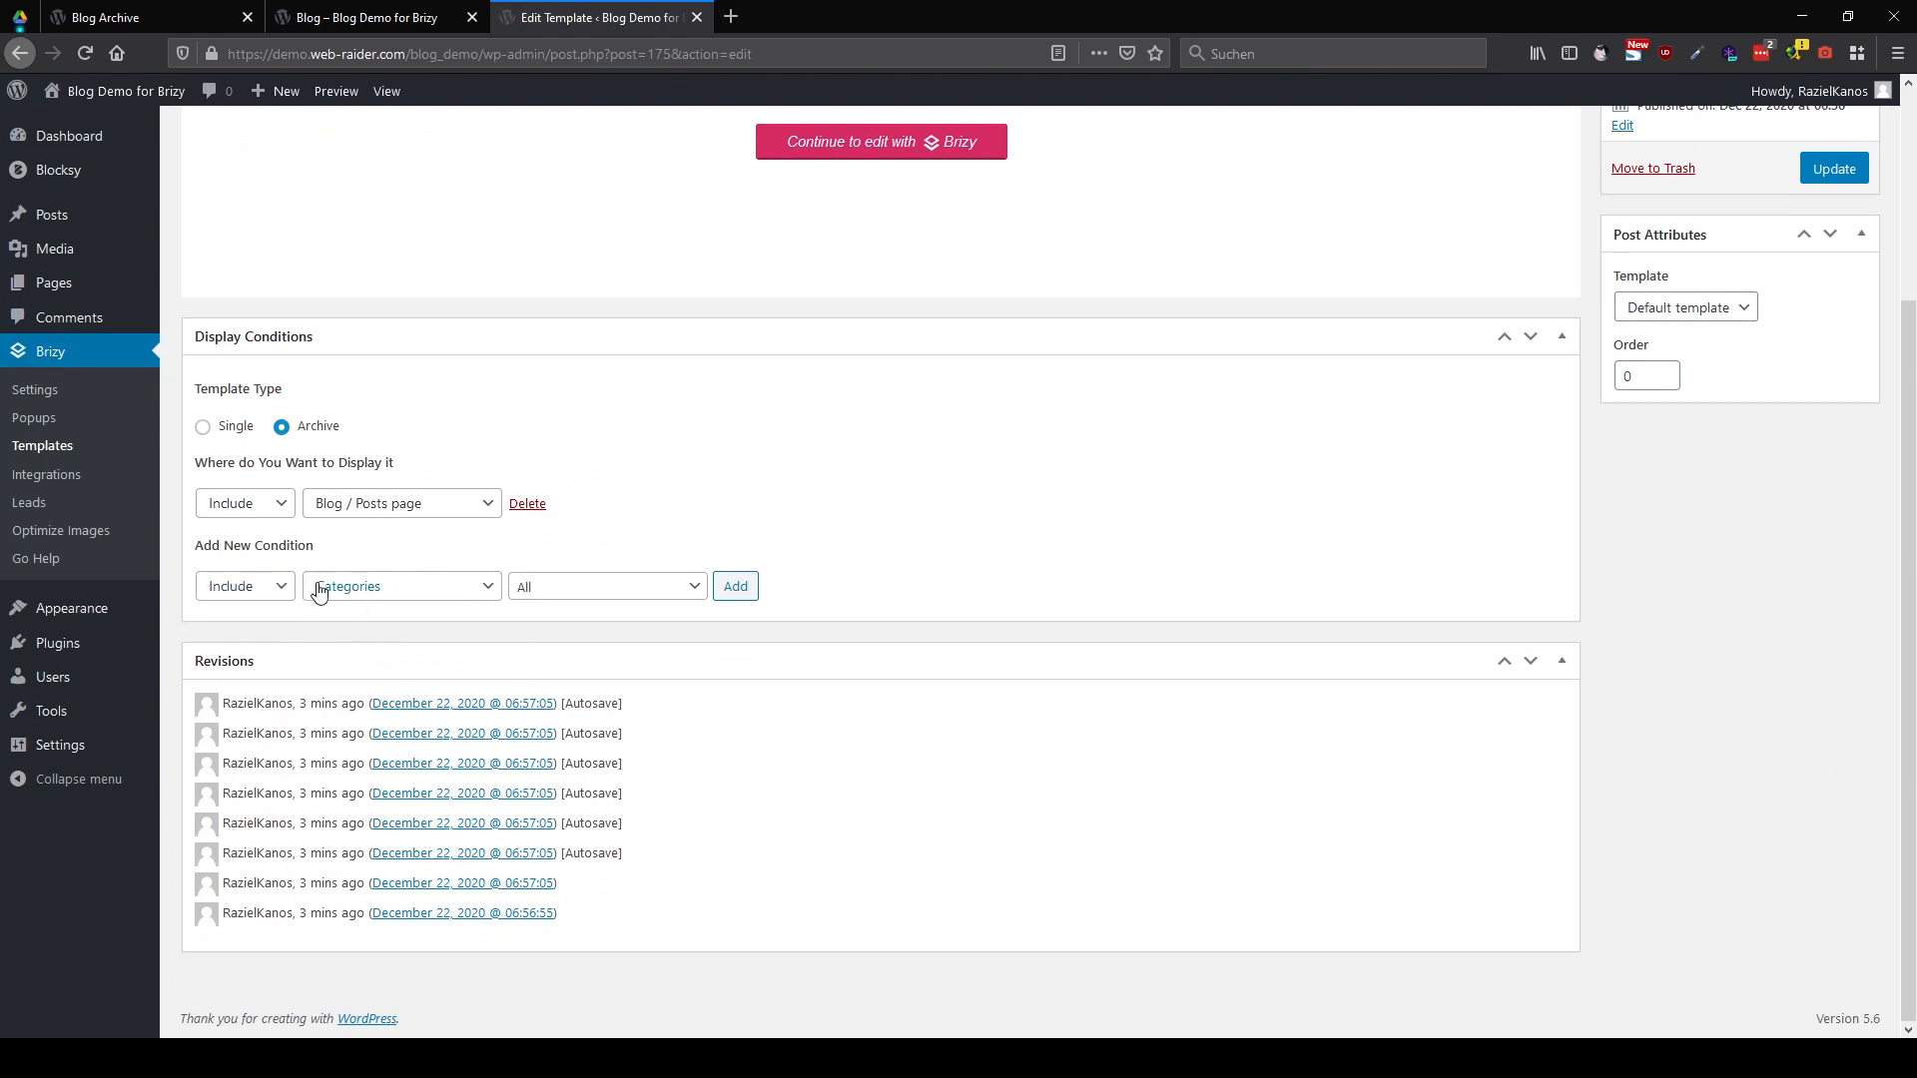
click(555, 603)
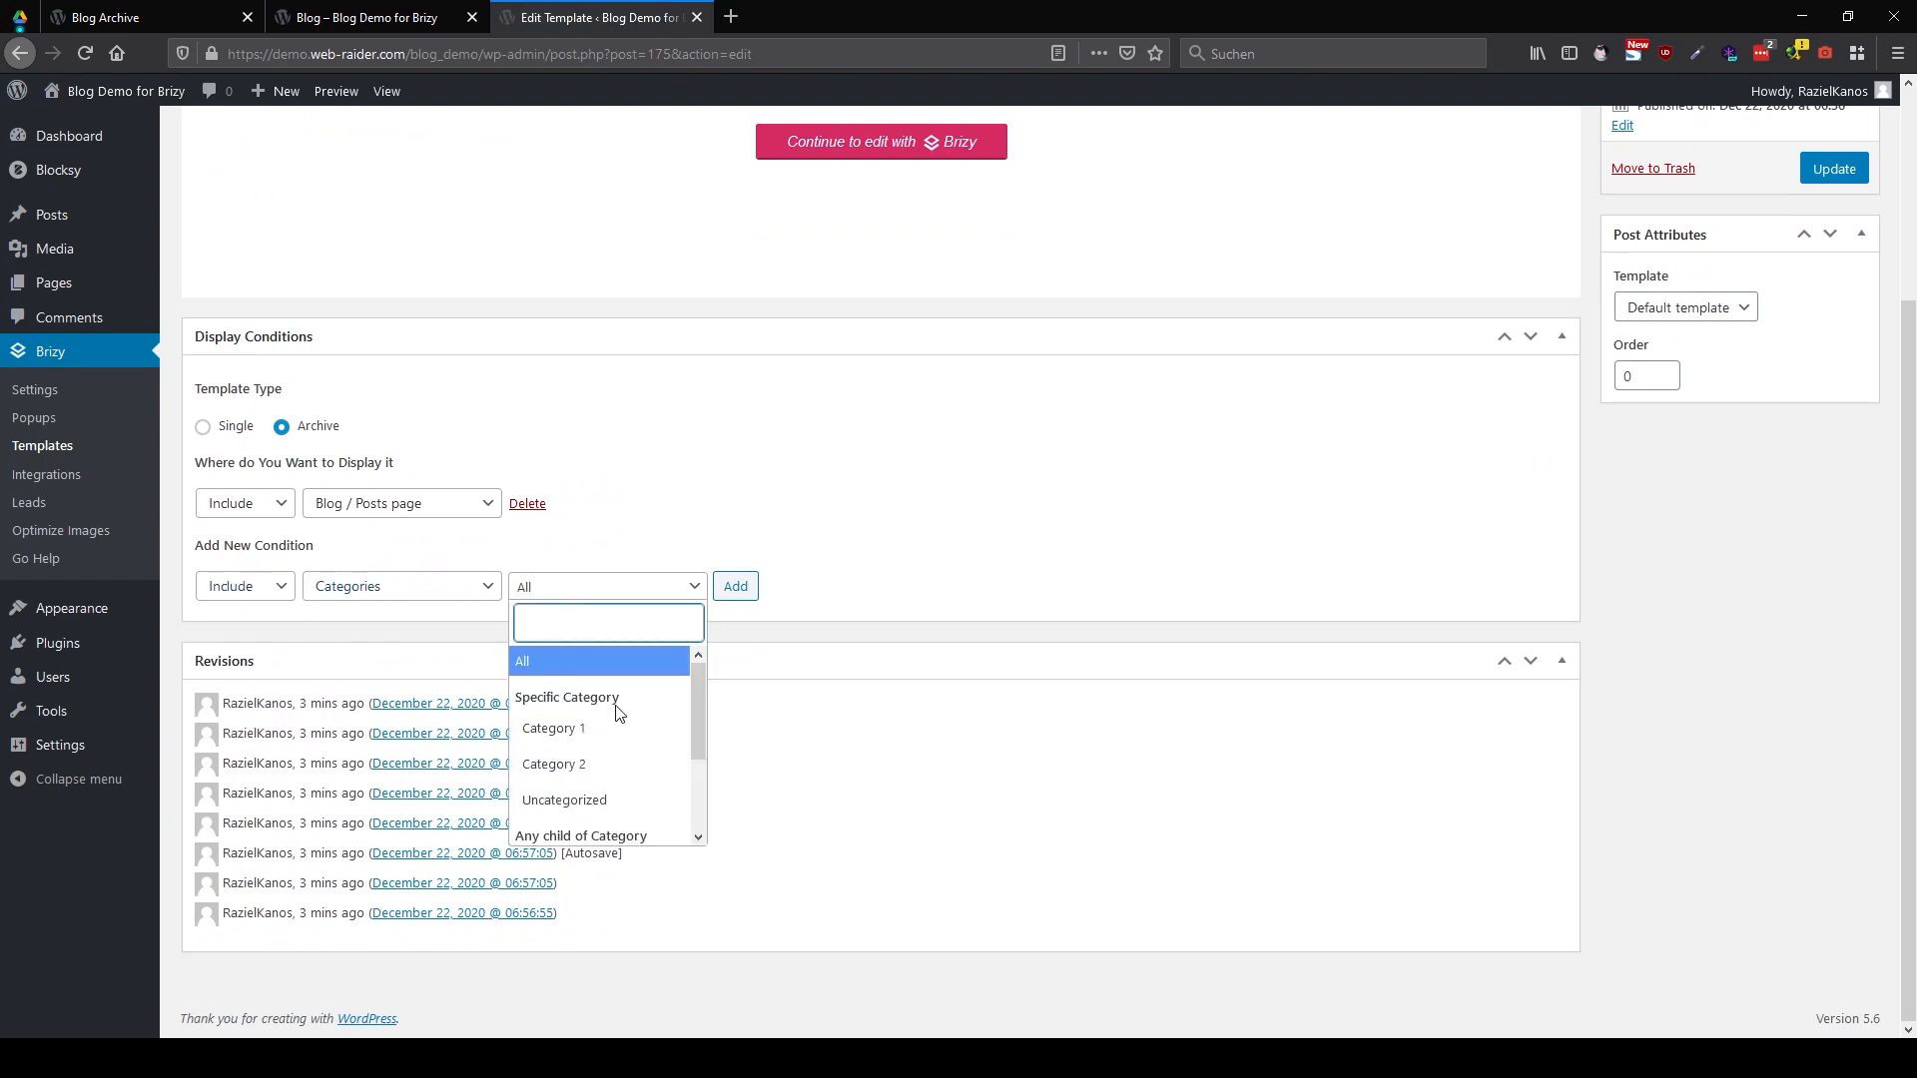
click(611, 728)
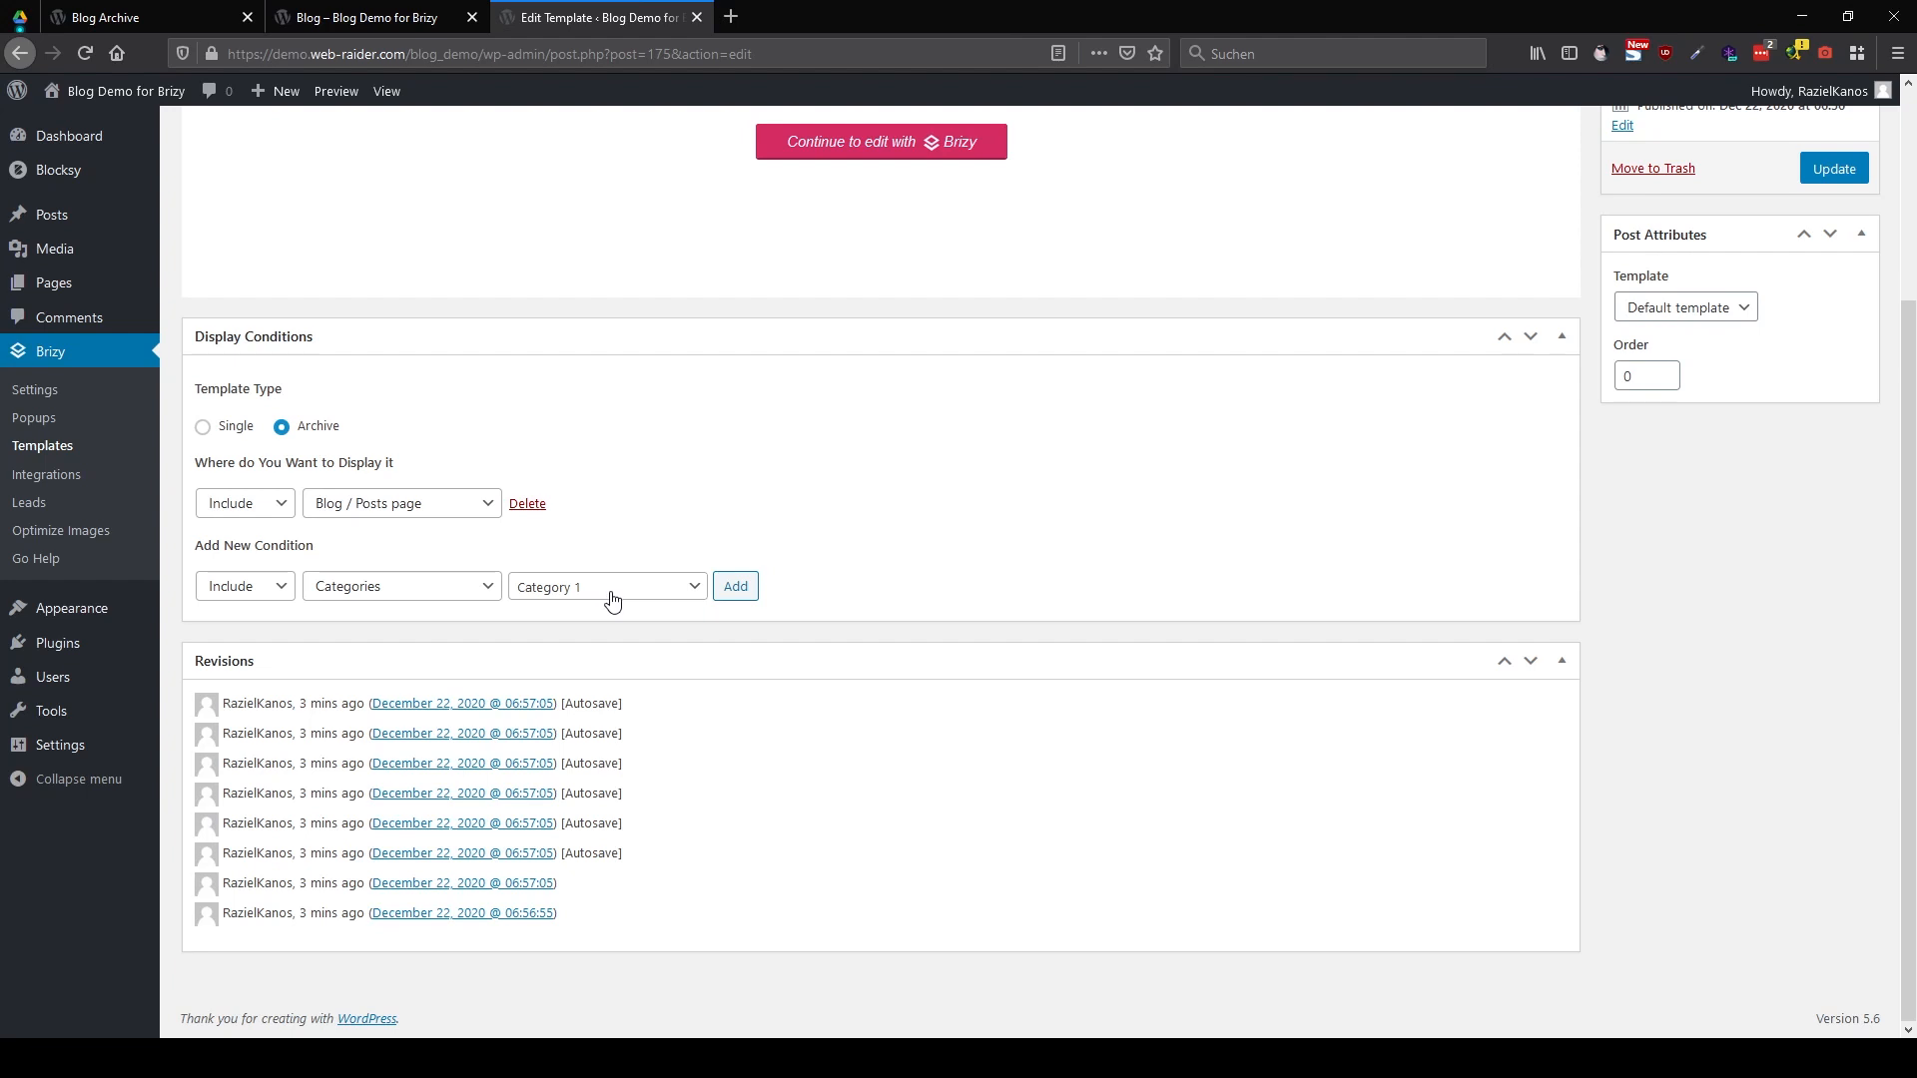
scroll(782, 588, up, 4)
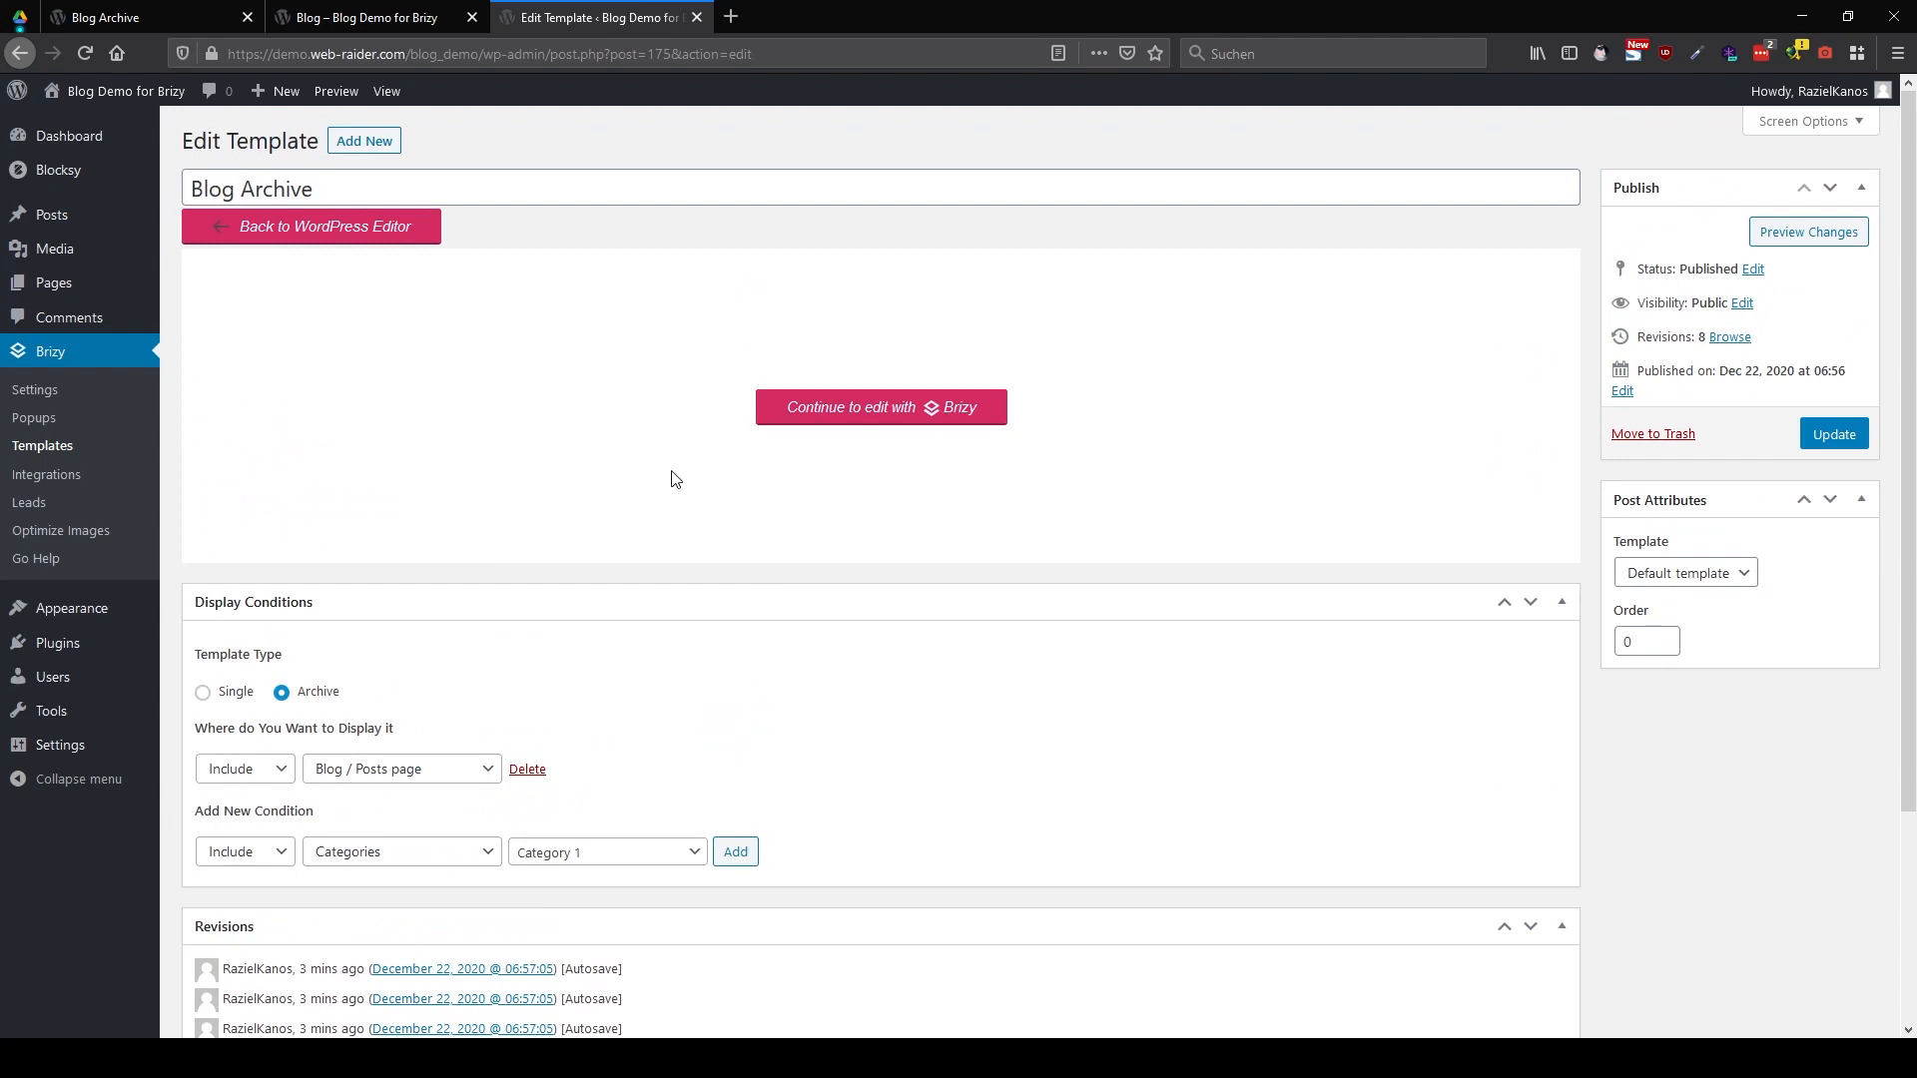
Return to the Brizy editor of the blog archive, review the posts grid and update the template
click(139, 18)
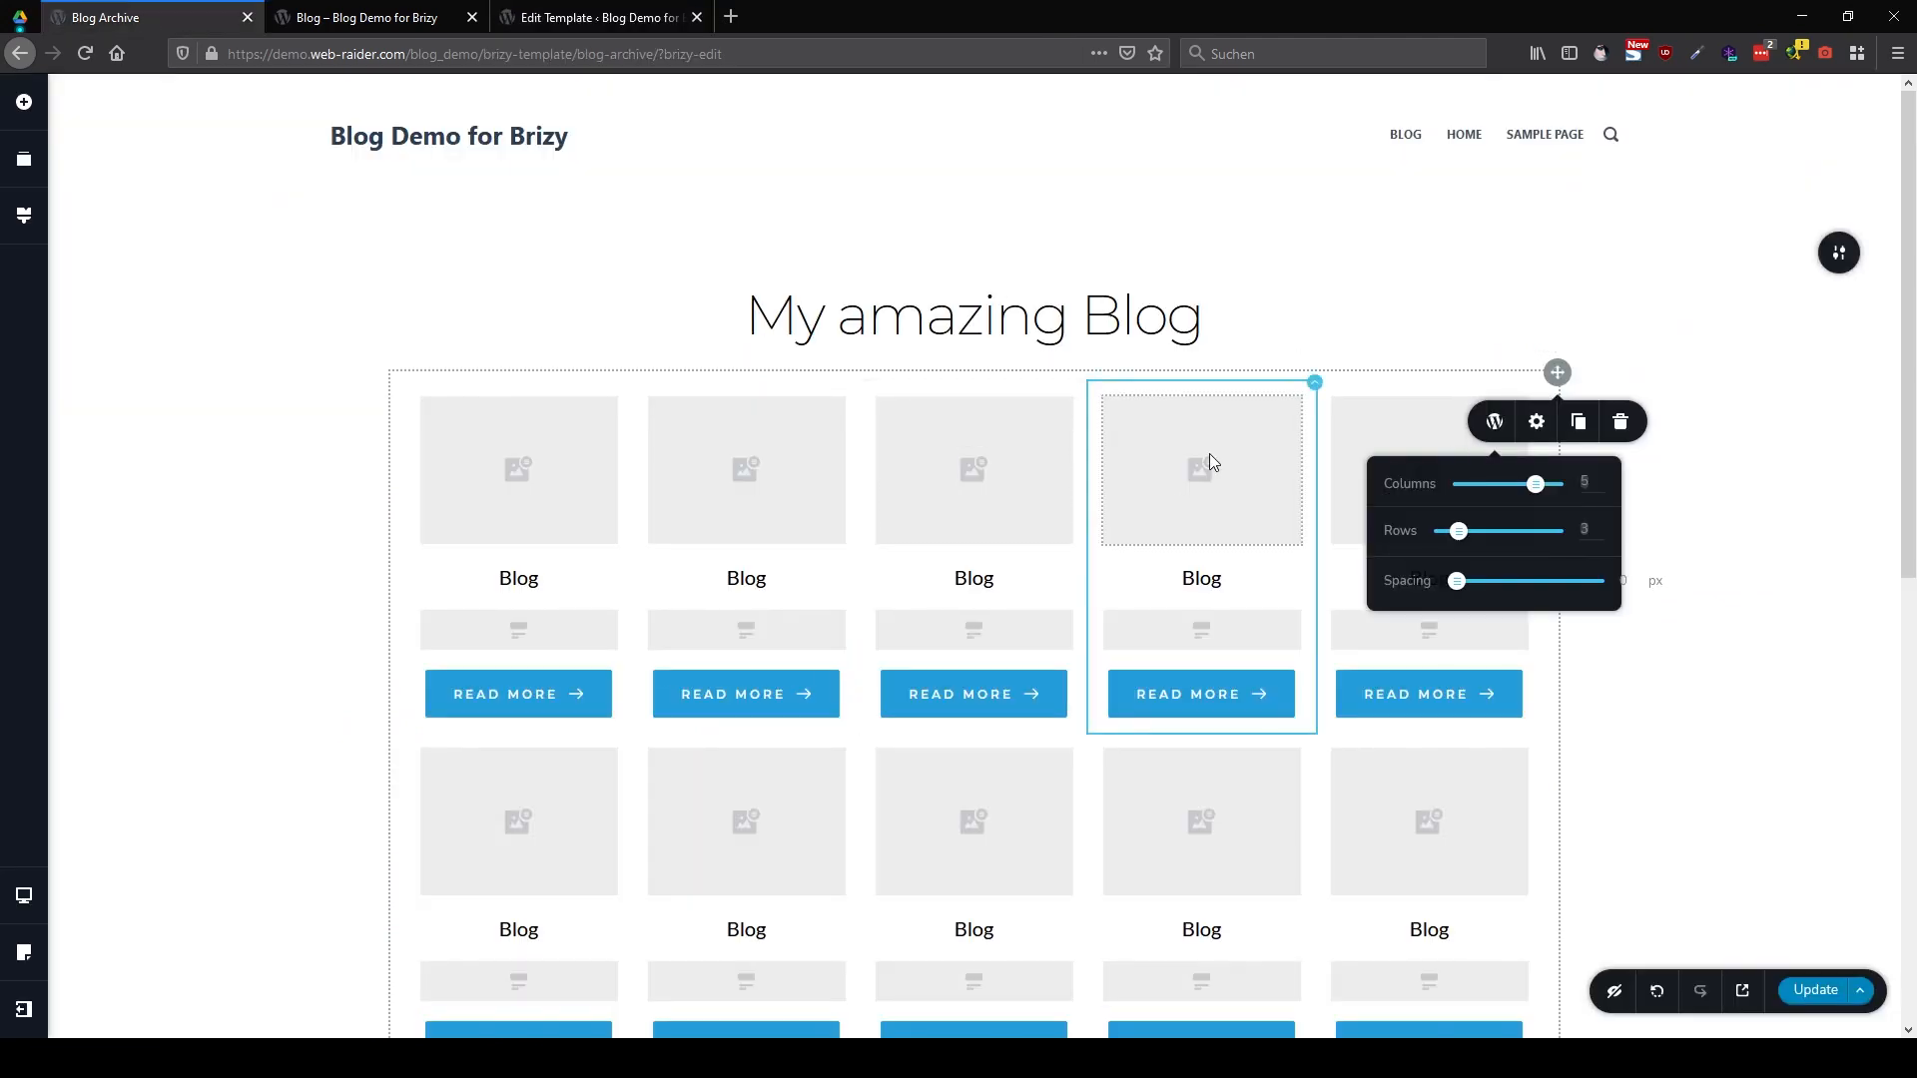
scroll(1238, 609, down, 3)
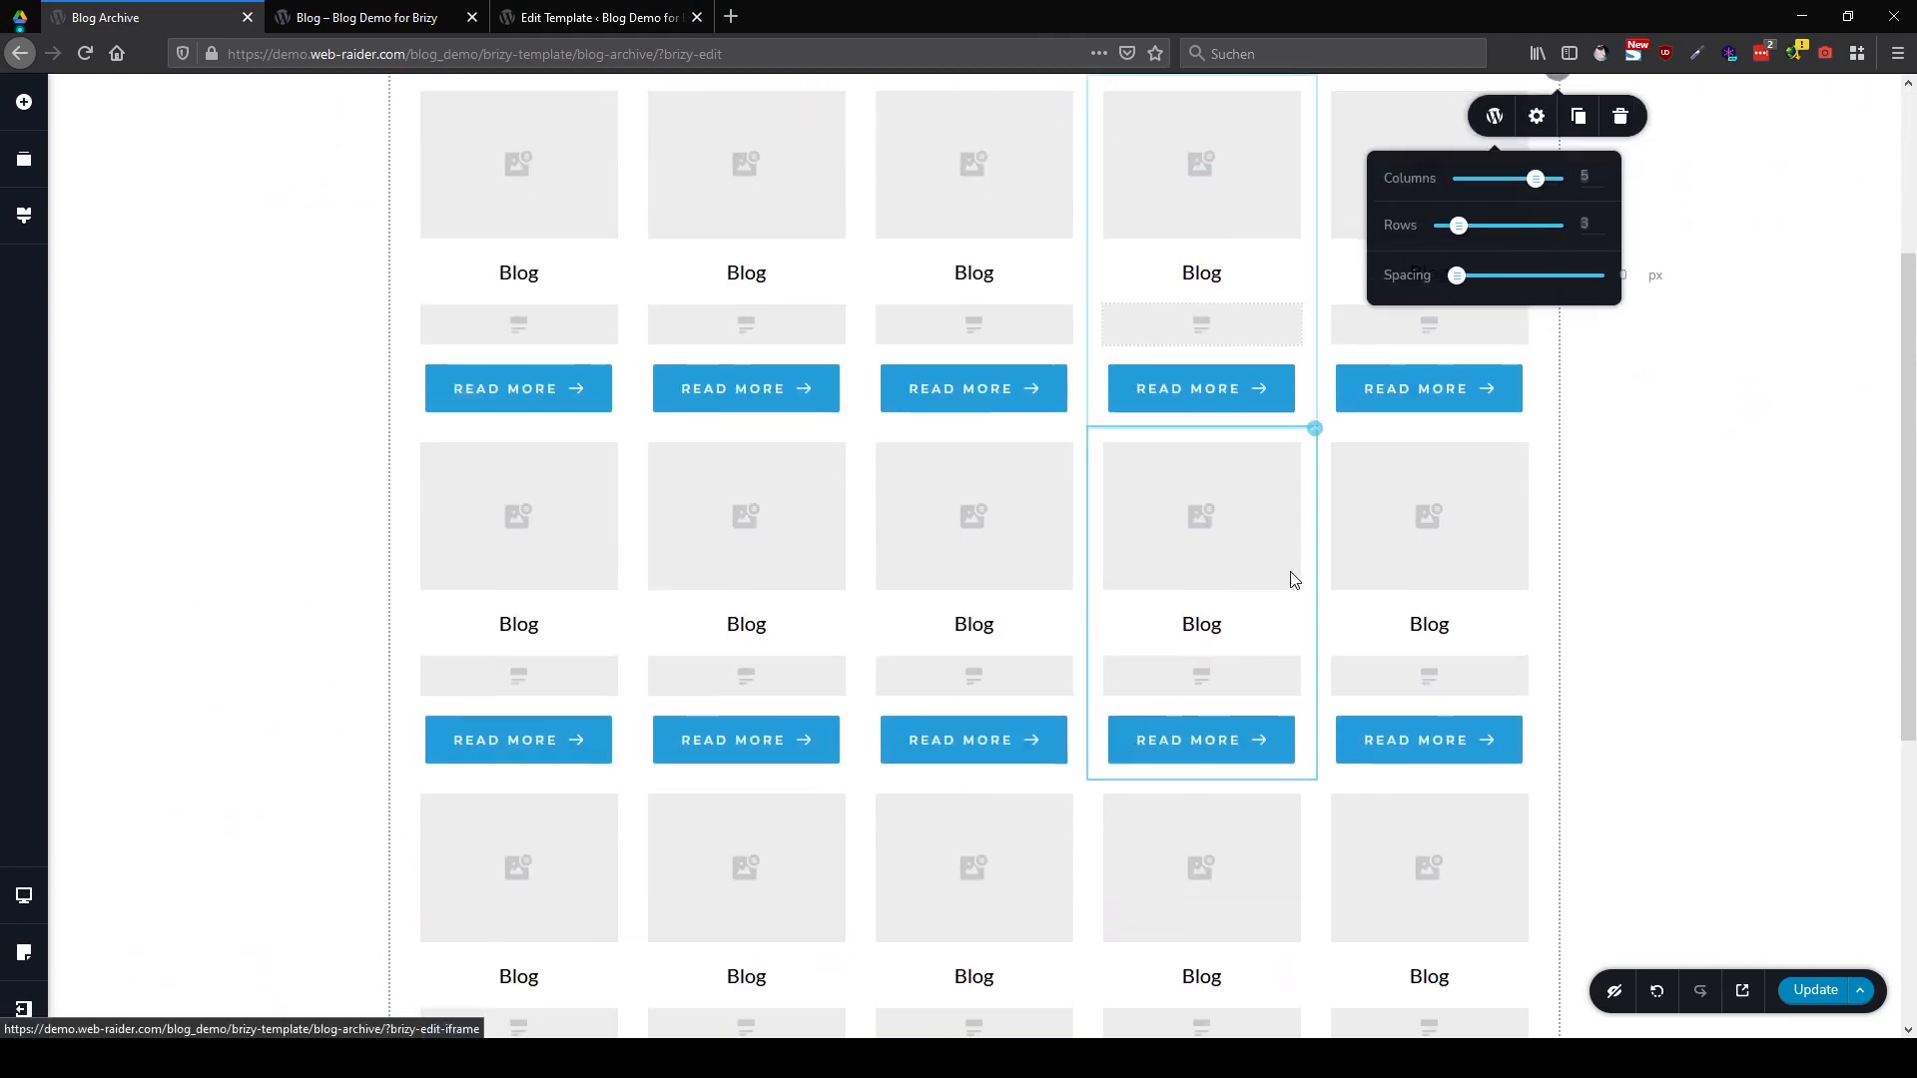
scroll(1198, 606, down, 5)
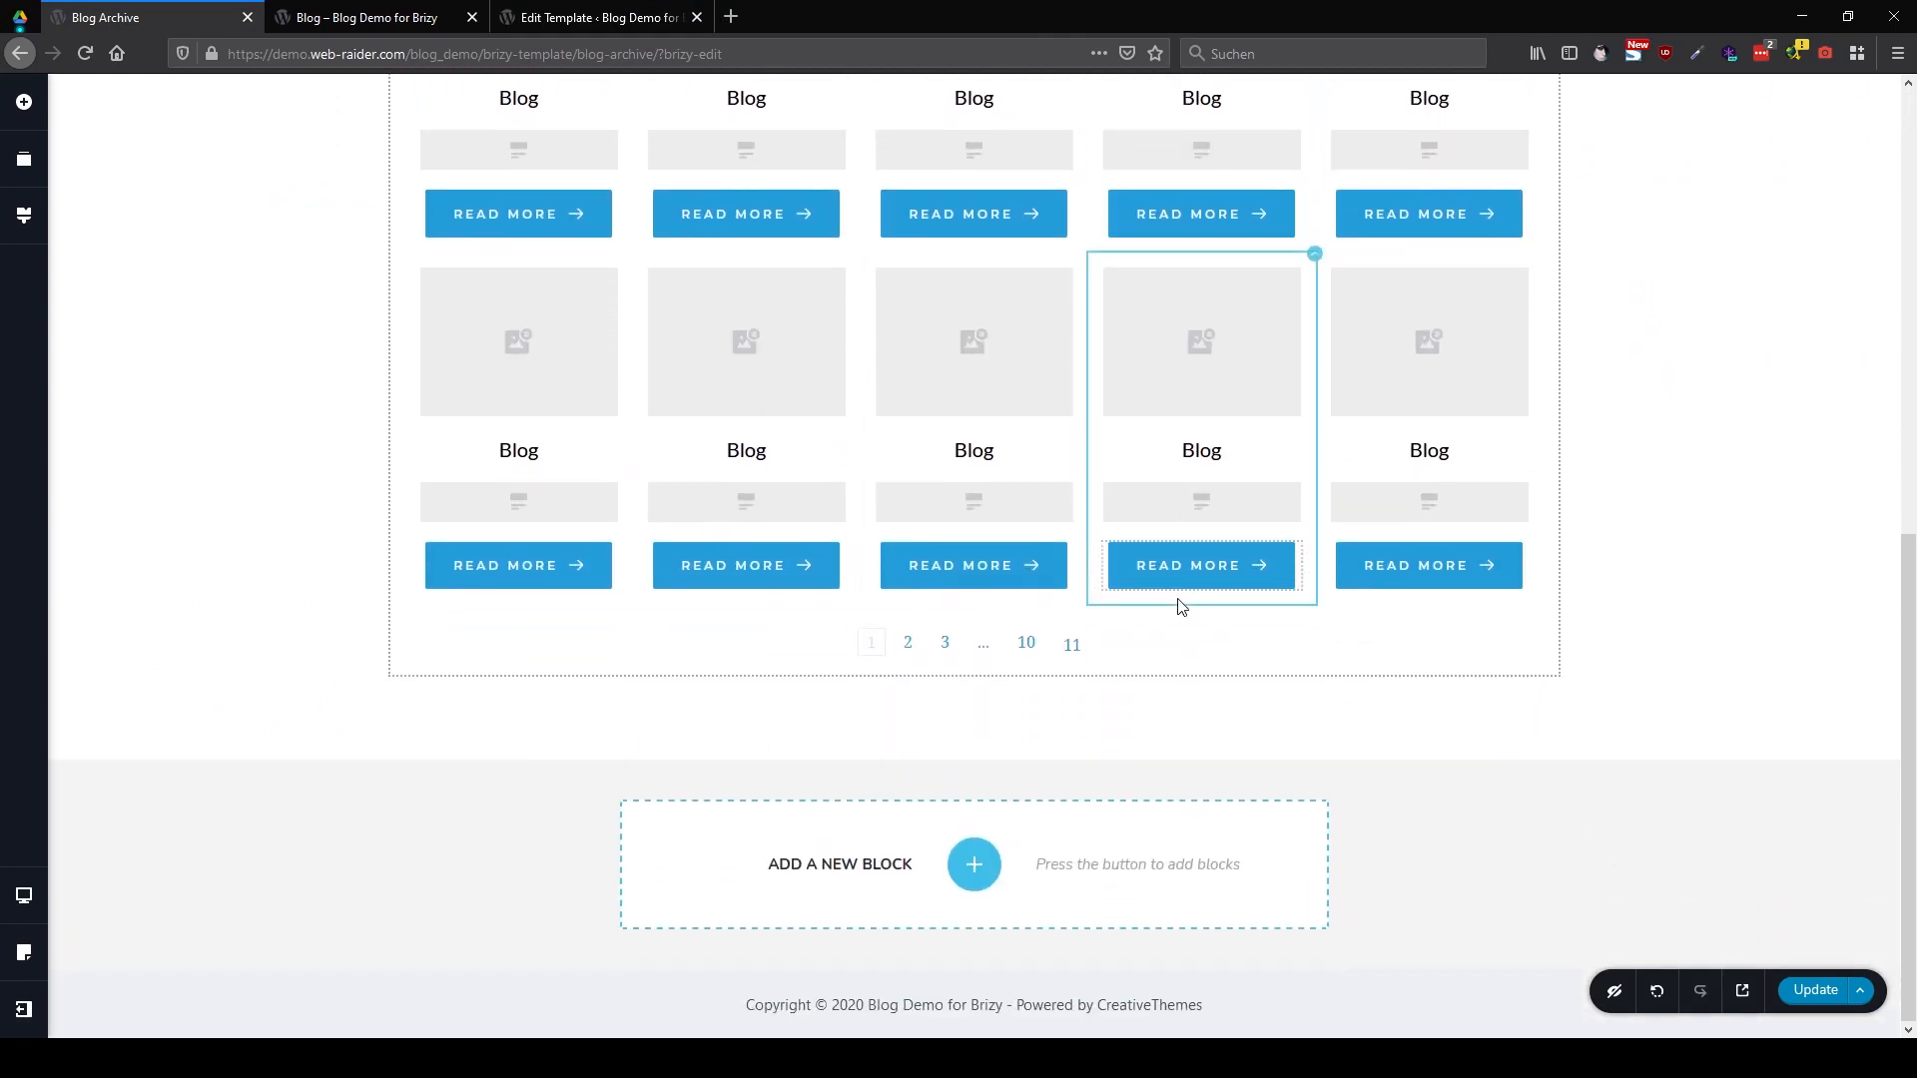
scroll(1182, 607, up, 4)
scroll(1177, 597, up, 4)
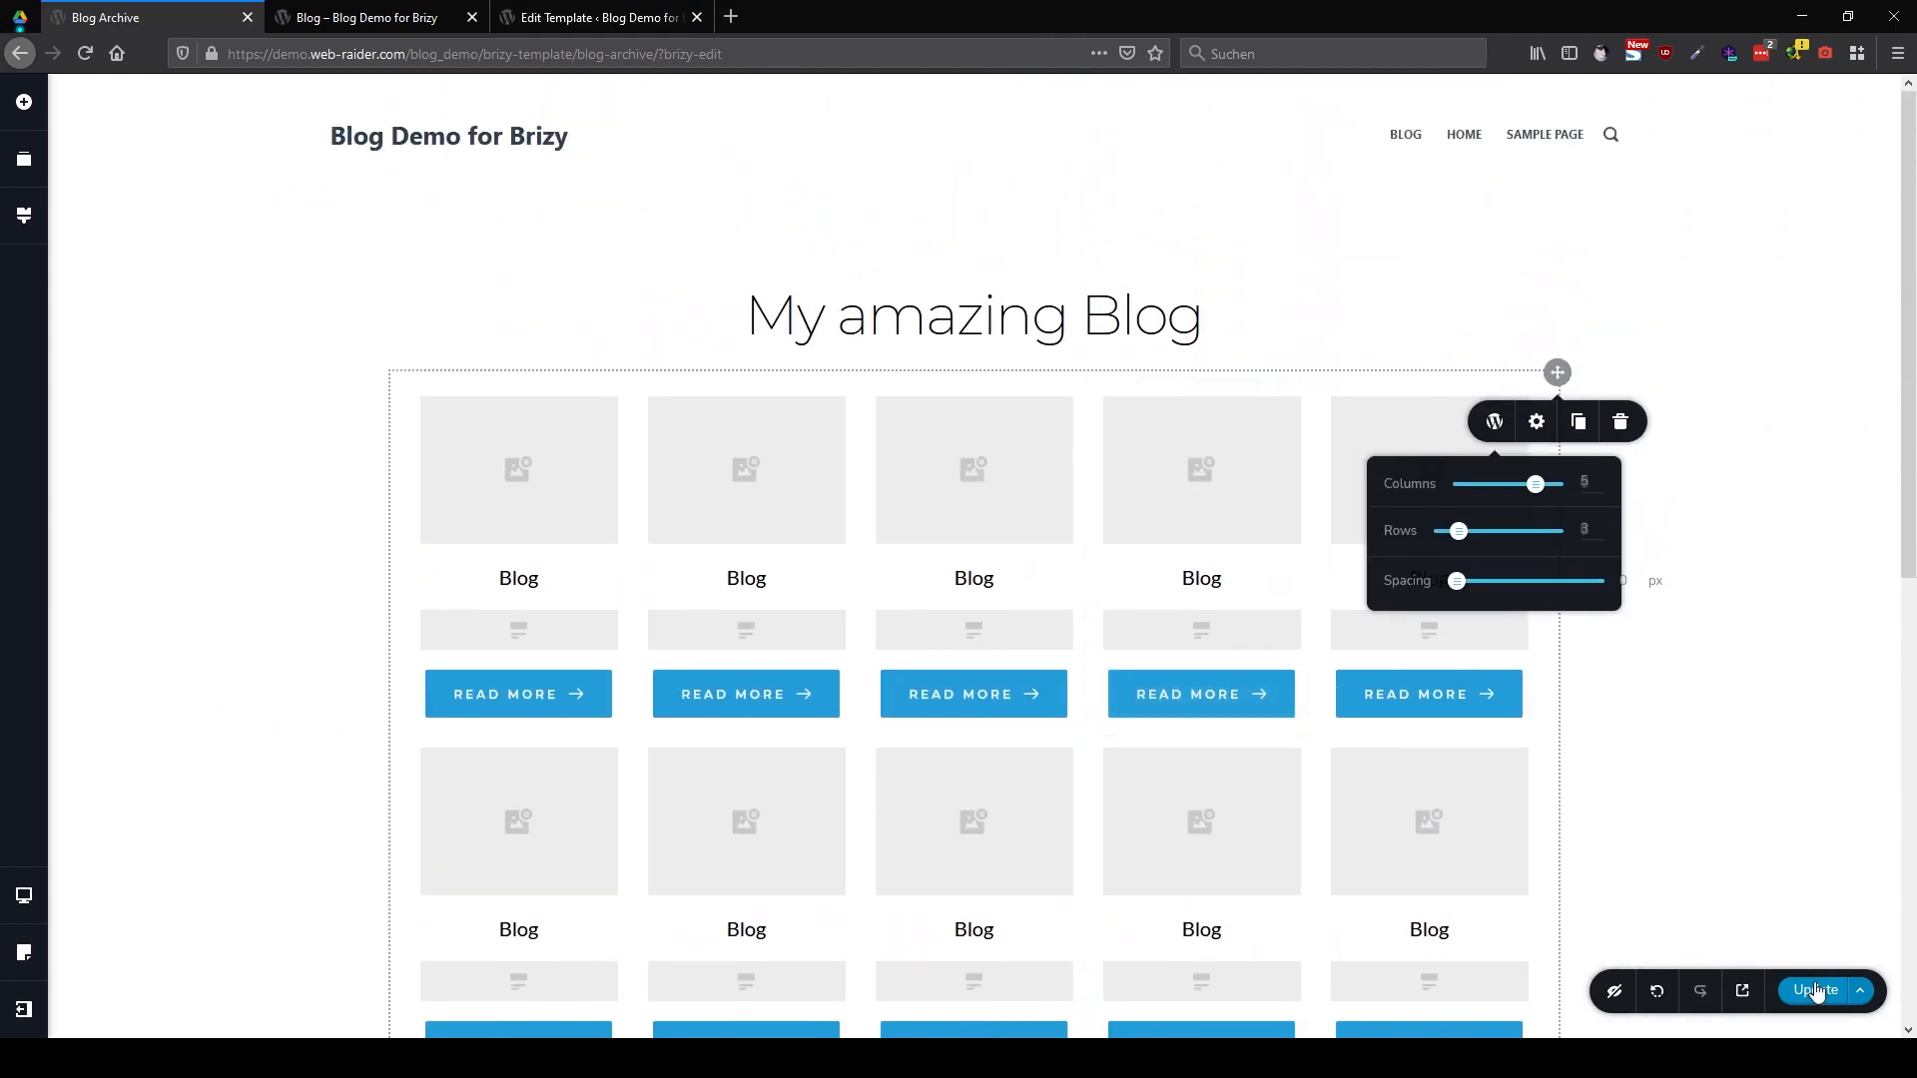
click(1815, 990)
Switch to the live blog page and reload it to load the updated archive template
click(381, 22)
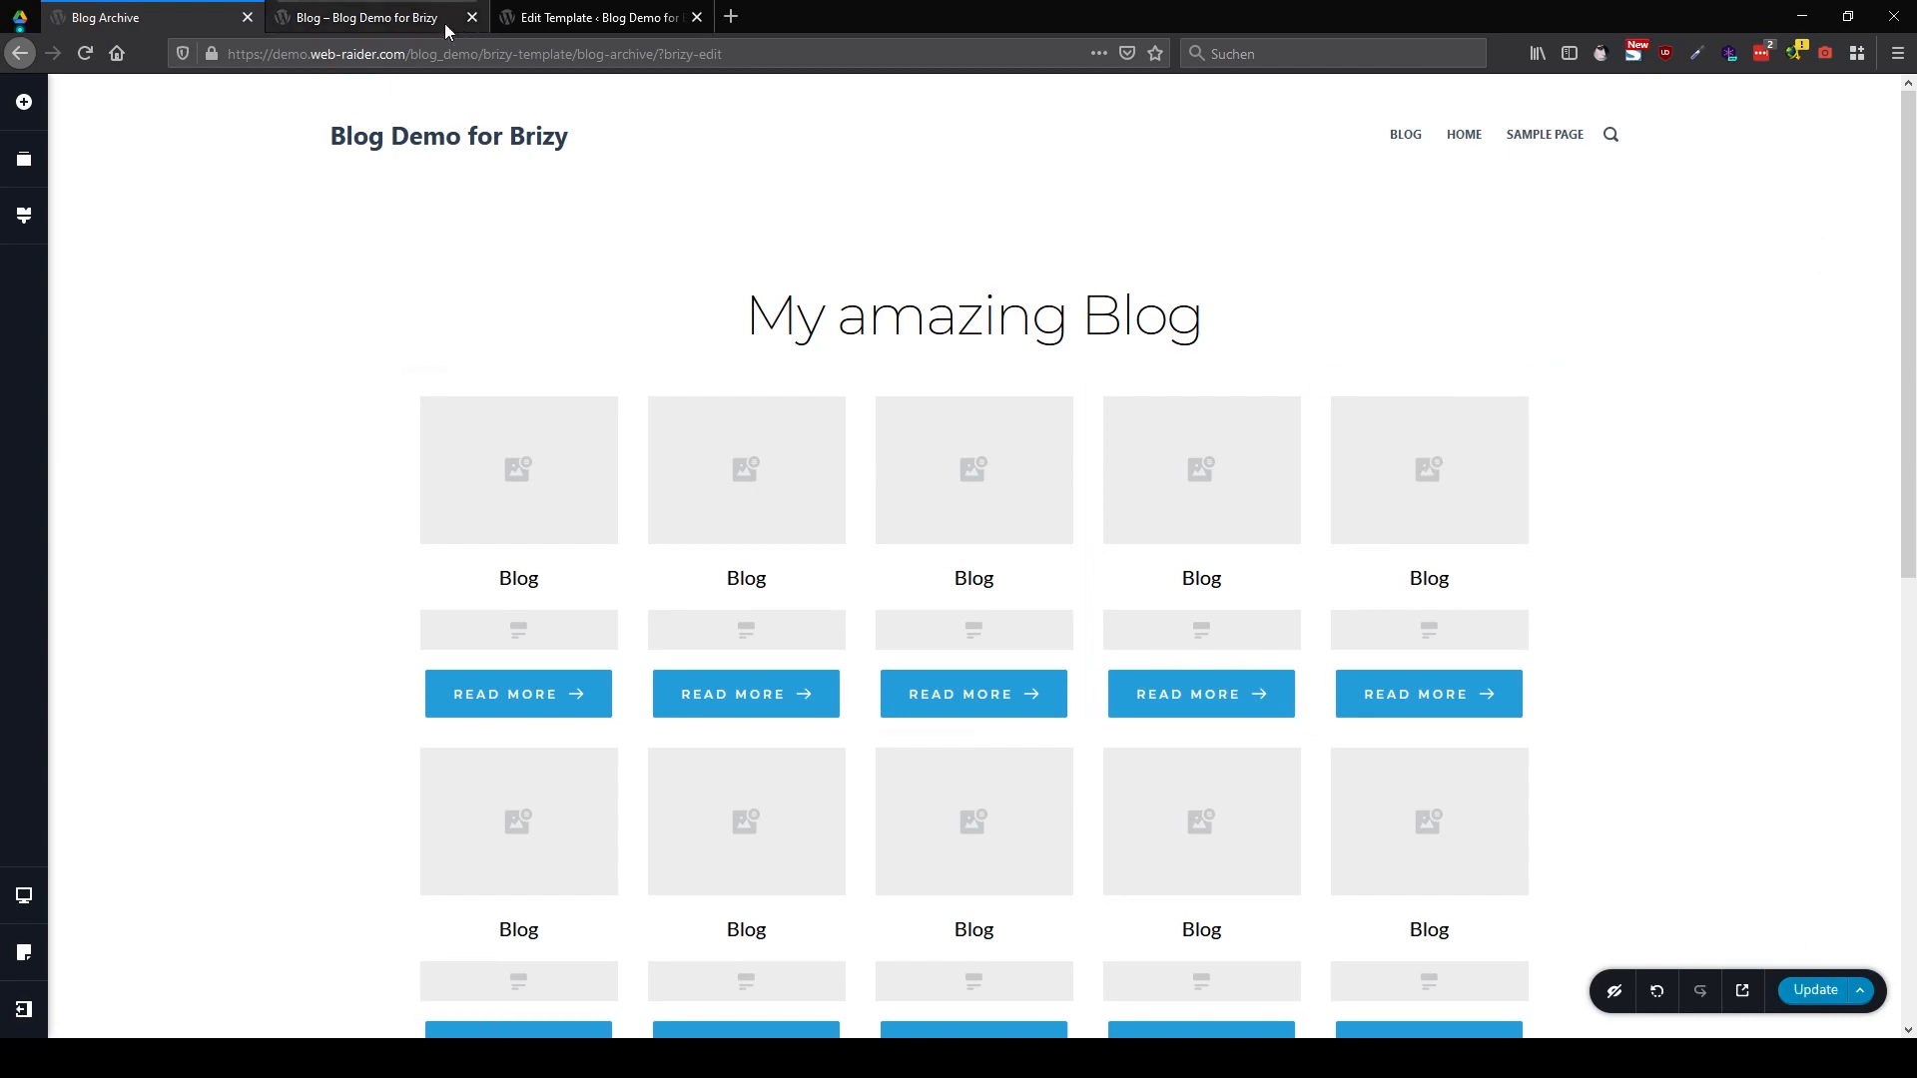
scroll(1123, 635, down, 9)
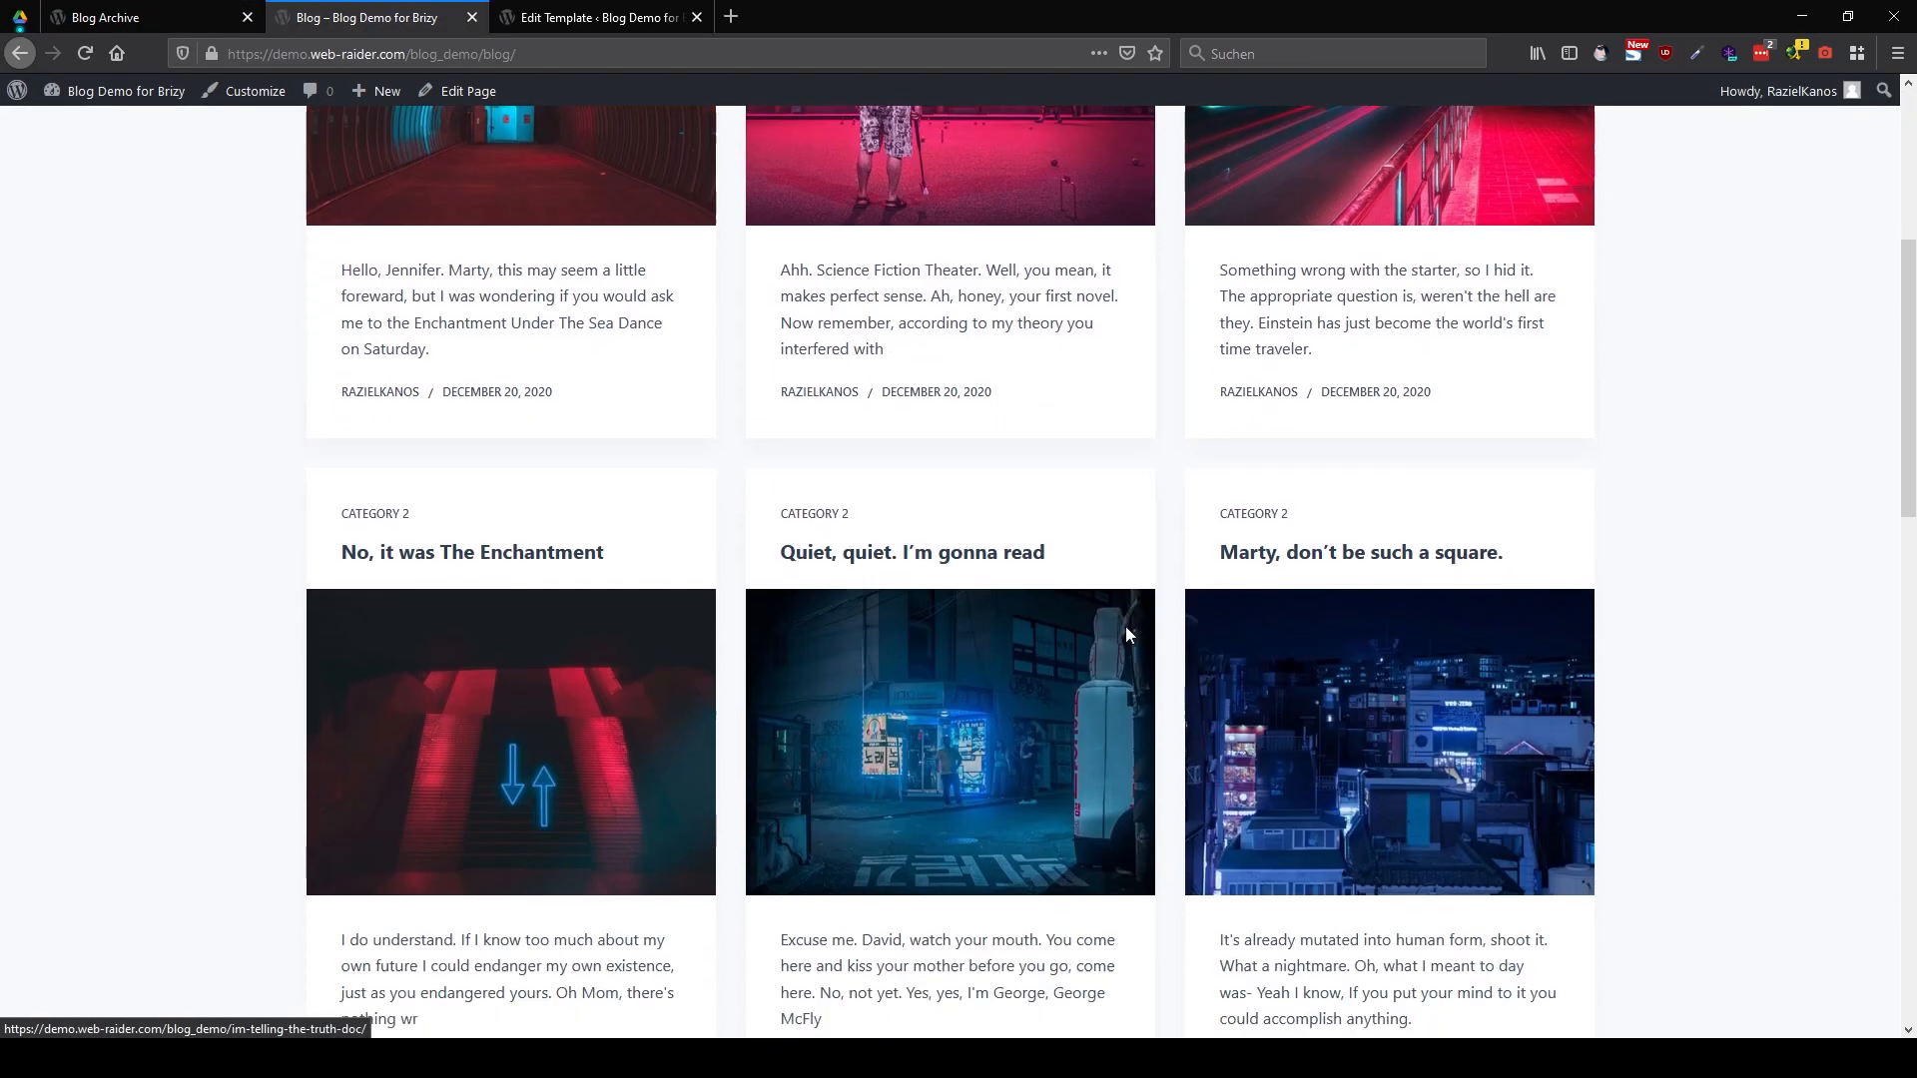
scroll(1128, 636, down, 4)
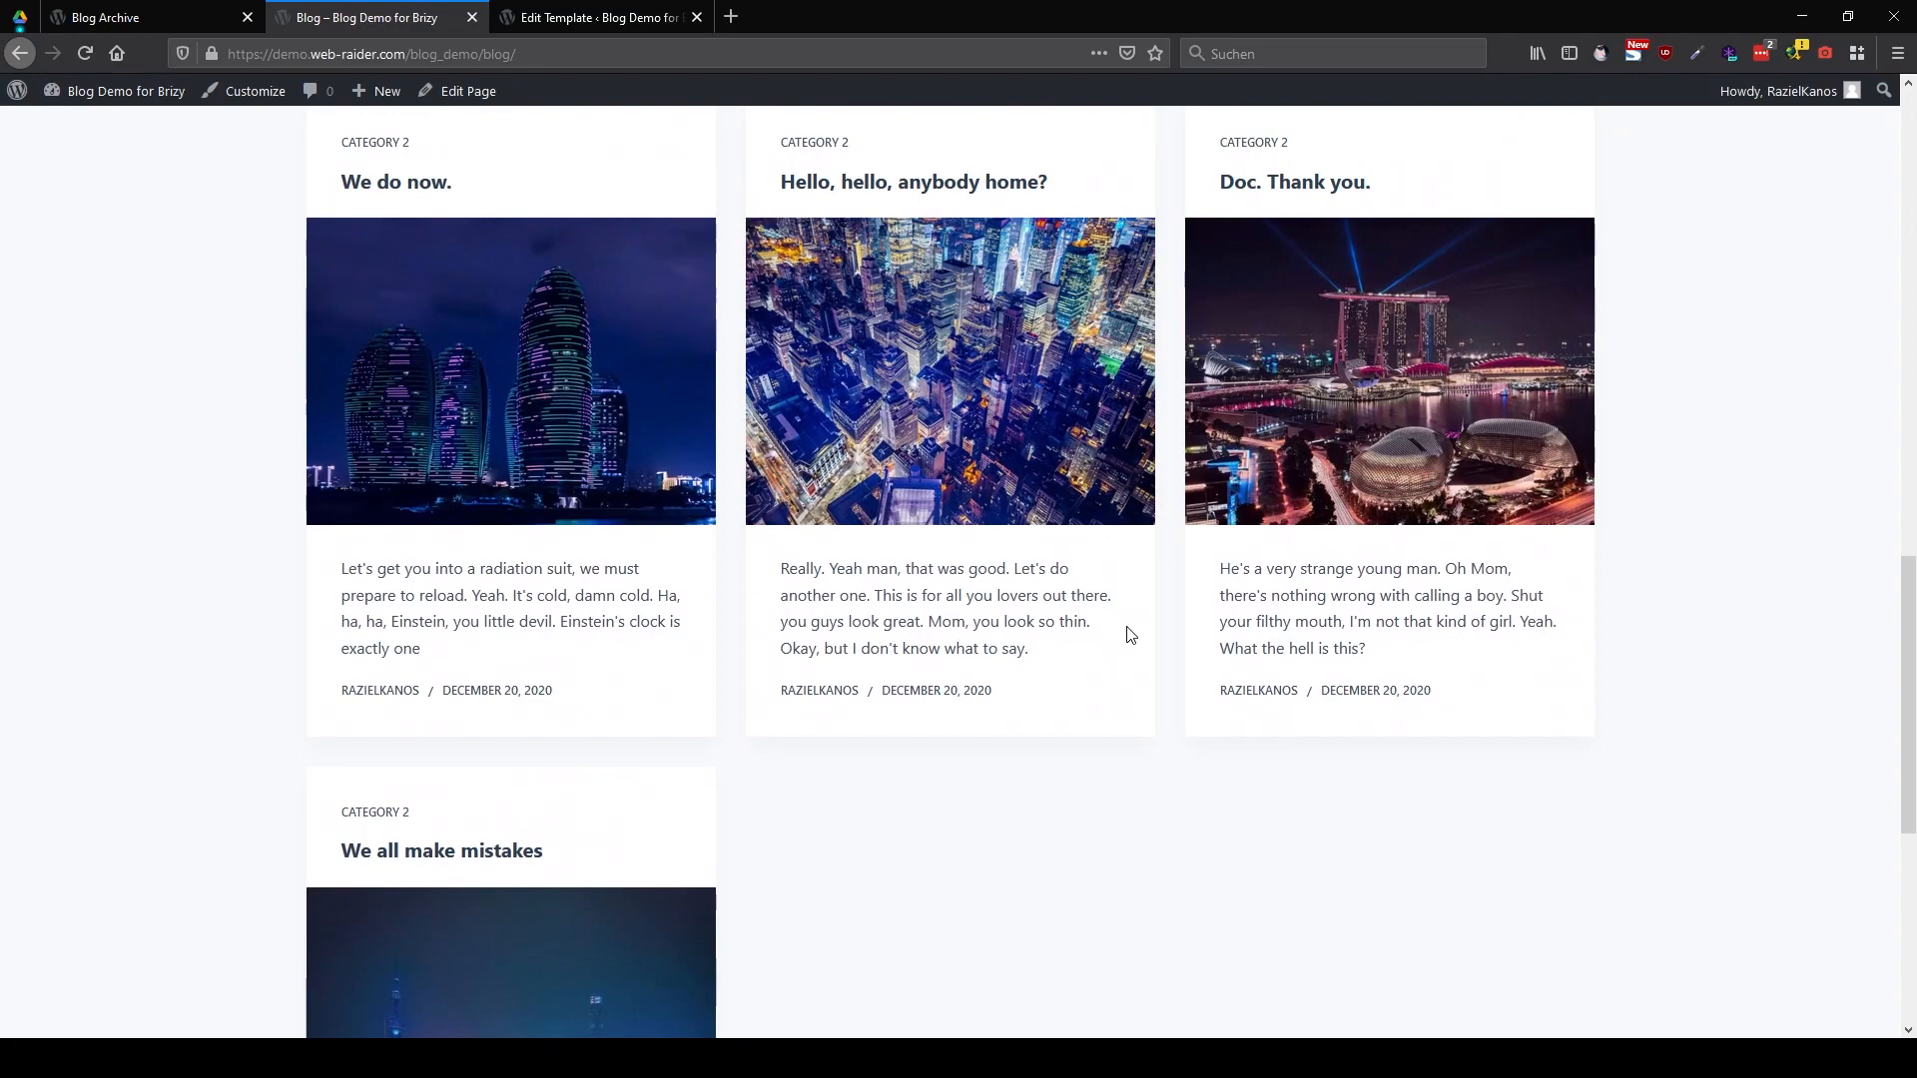
scroll(1127, 634, up, 14)
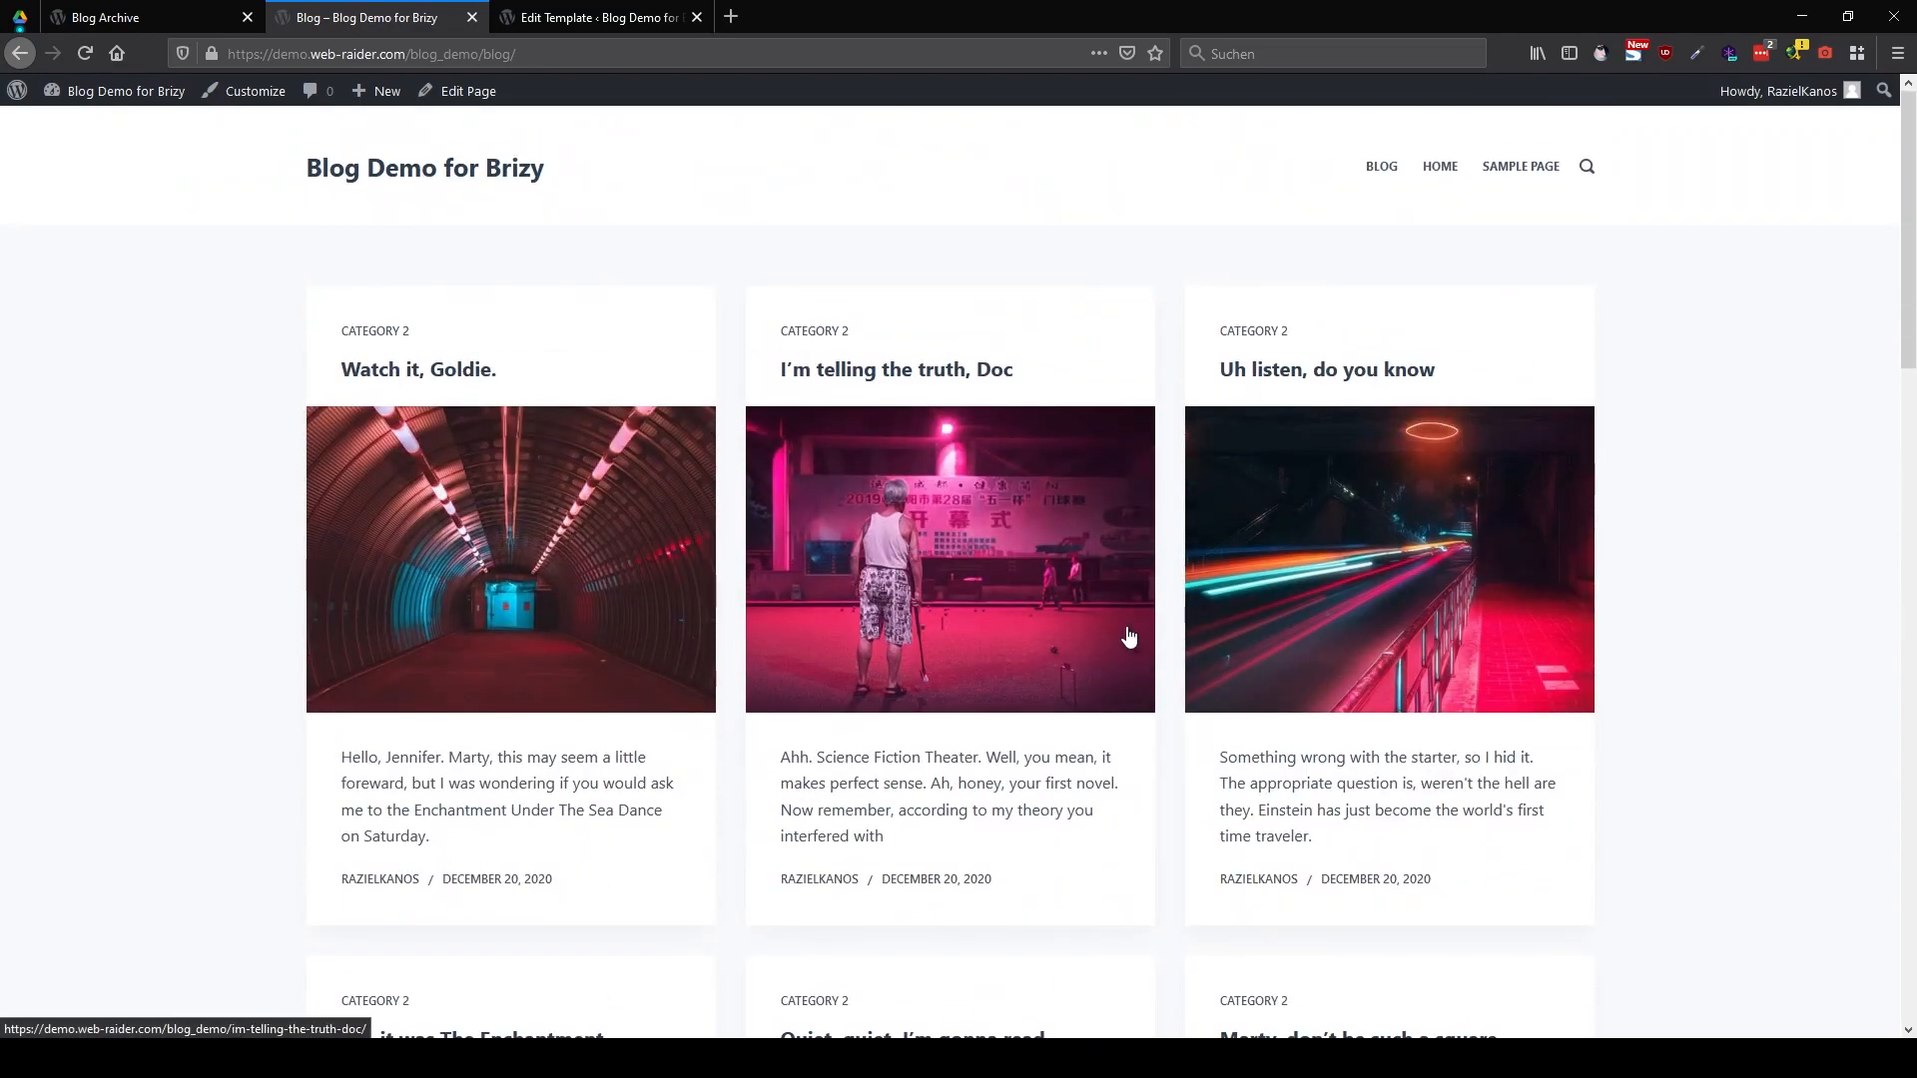
click(1128, 636)
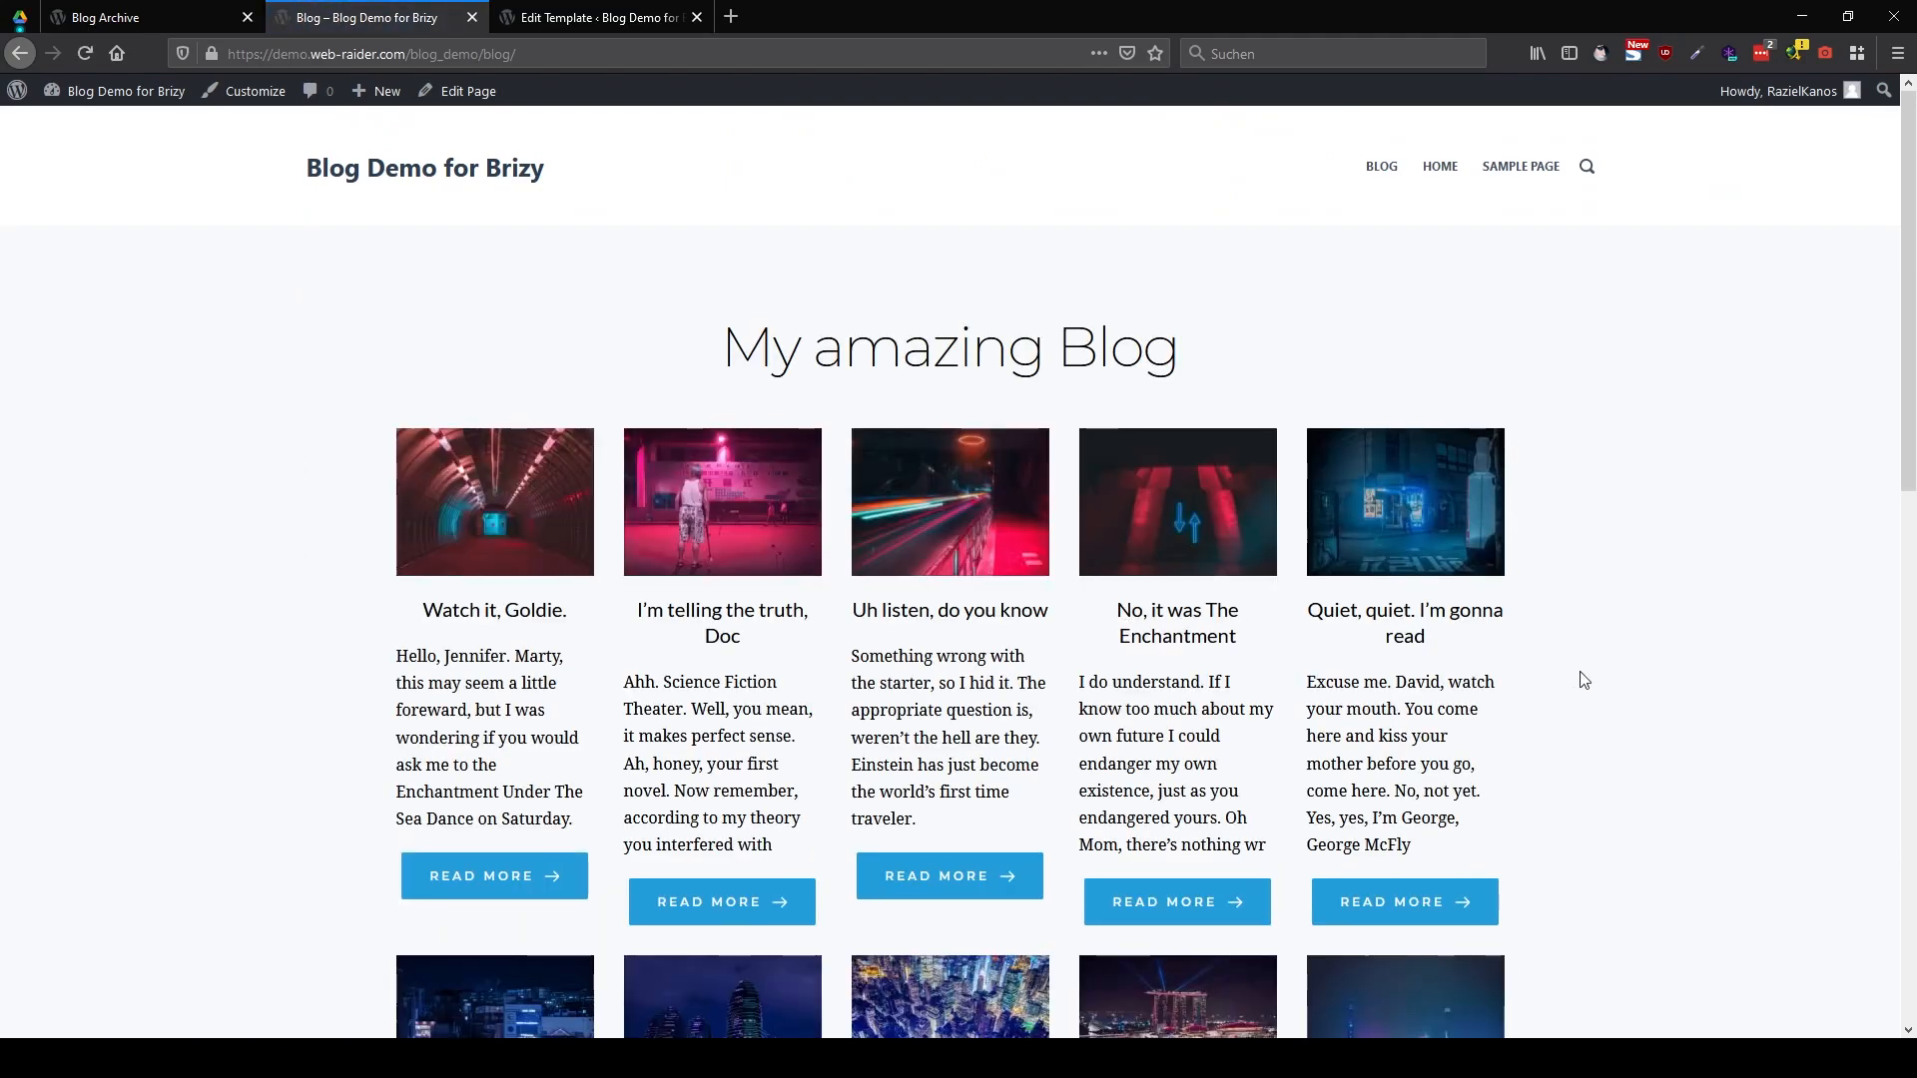
Check the live blog's post grid and use its pagination to view page 2 and return to page 1
scroll(1597, 685, down, 8)
scroll(1596, 684, down, 3)
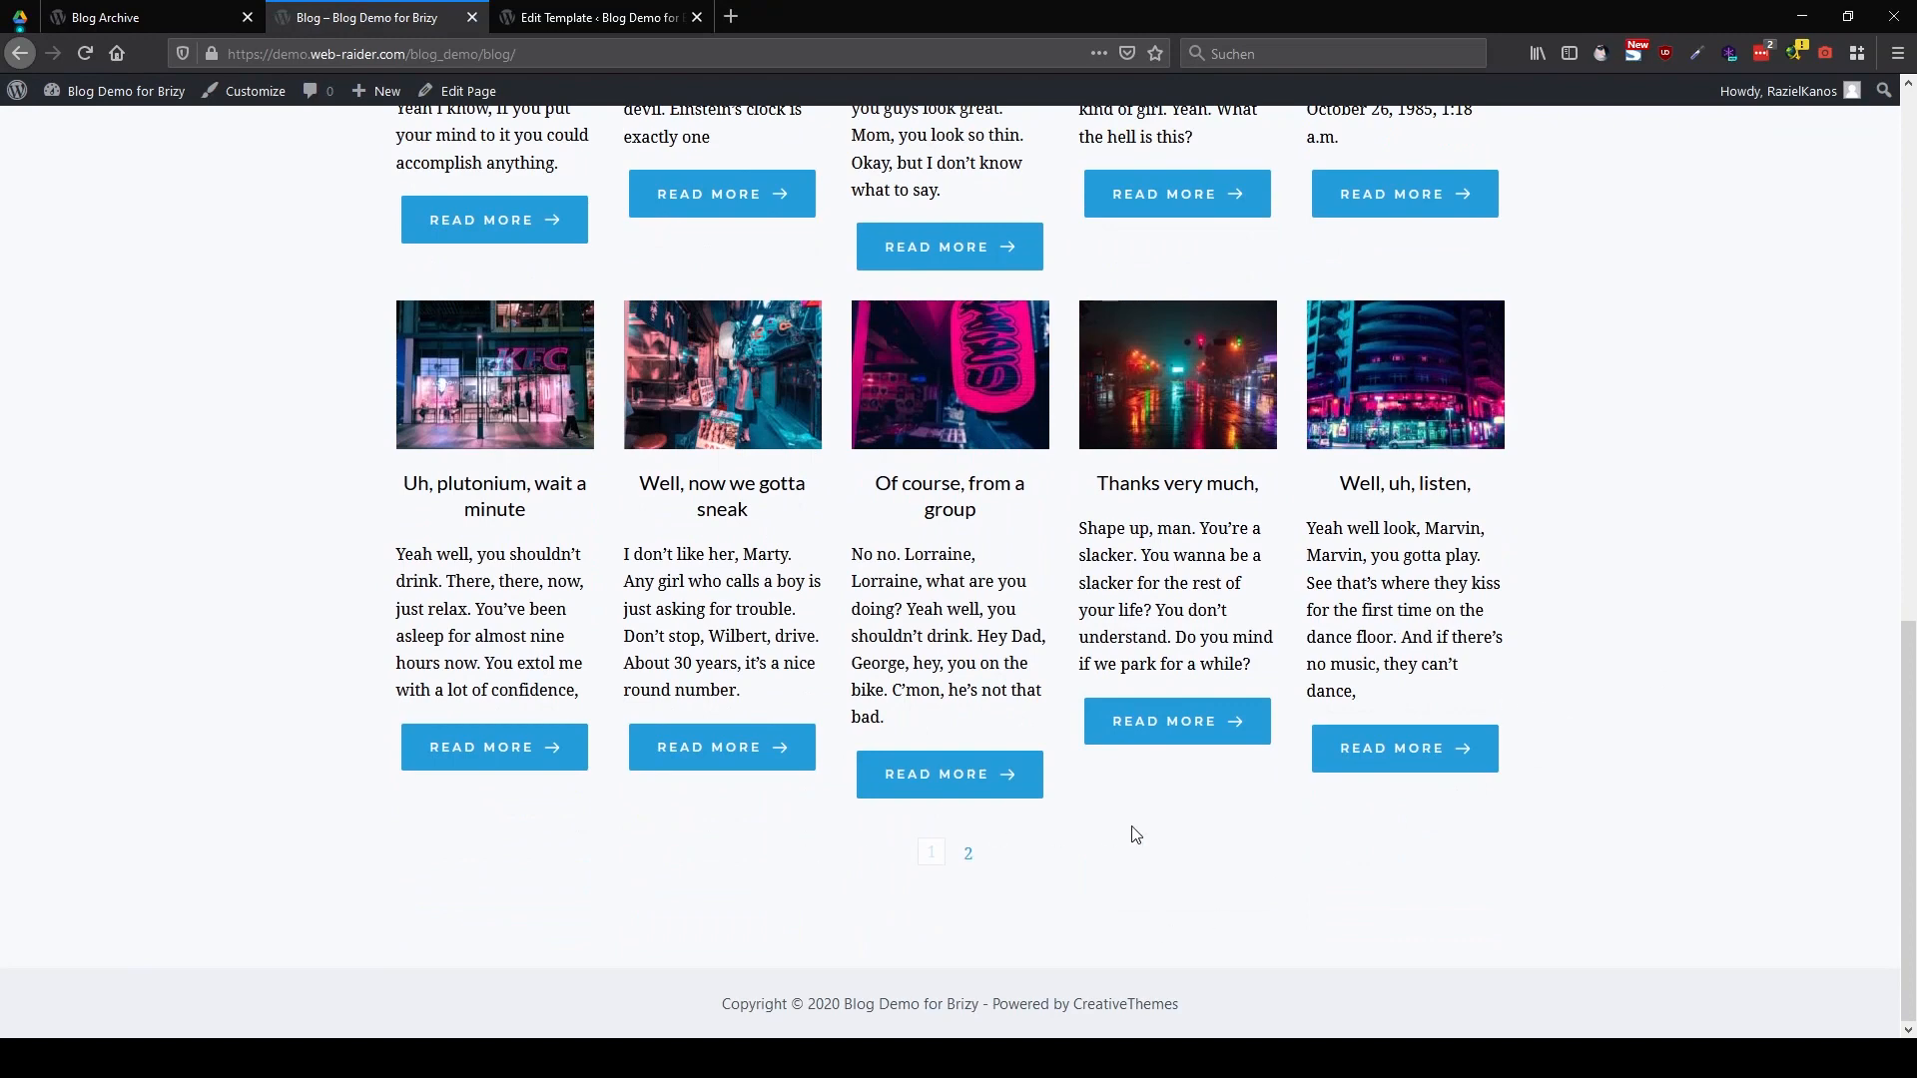
click(968, 856)
scroll(982, 856, down, 1)
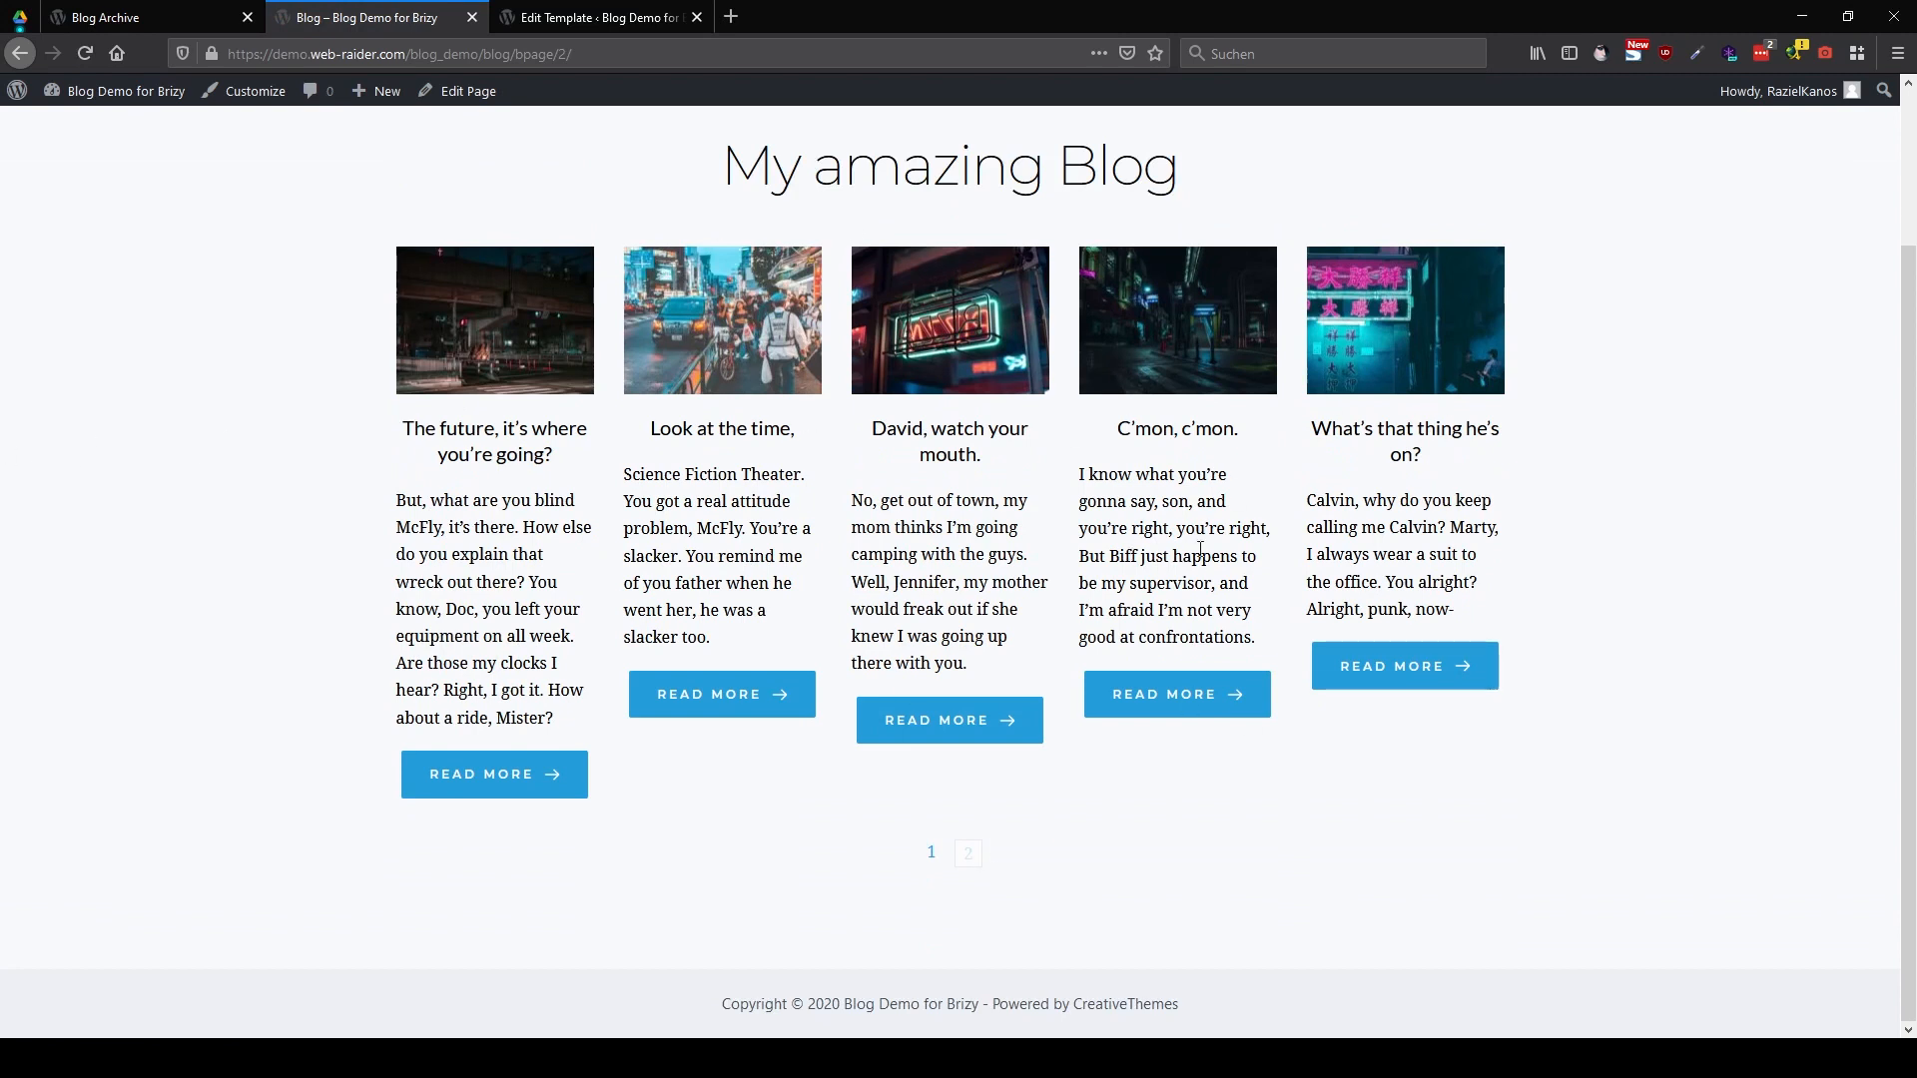
click(932, 859)
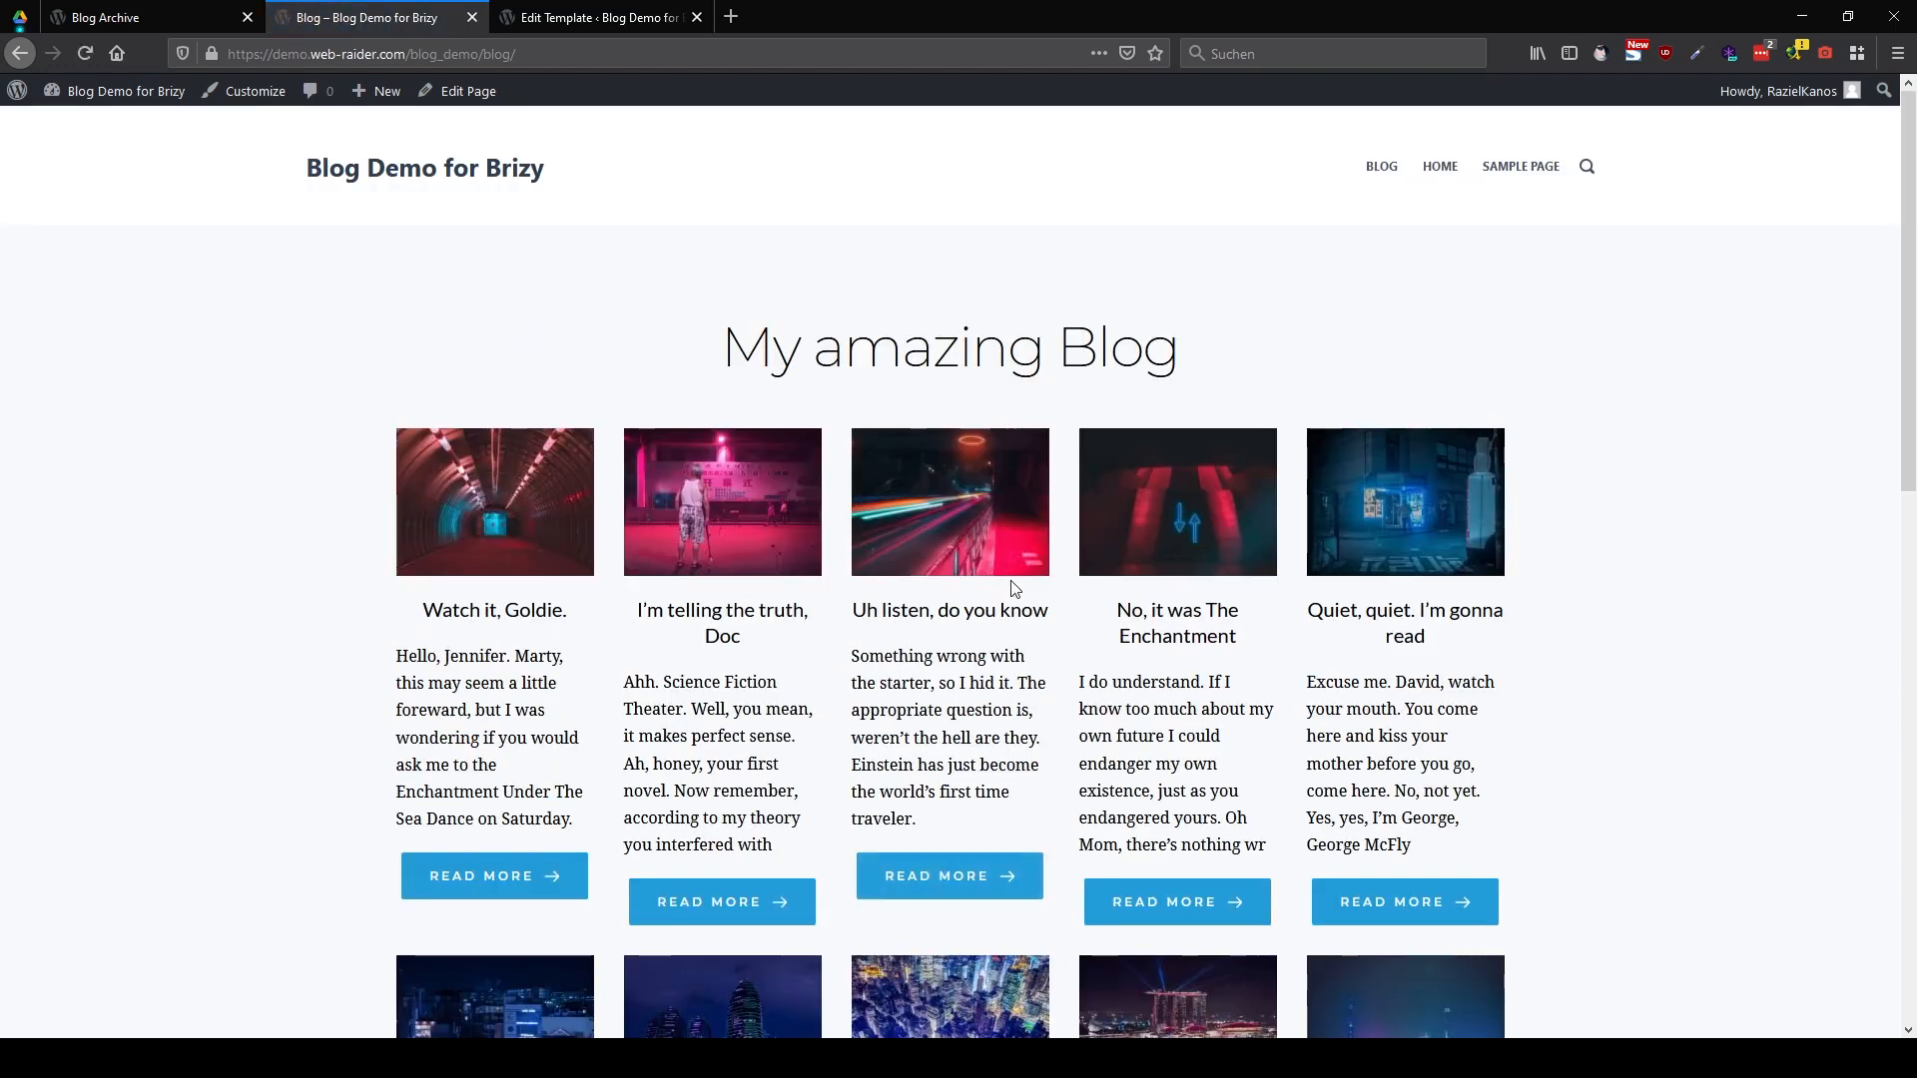
scroll(1015, 587, down, 6)
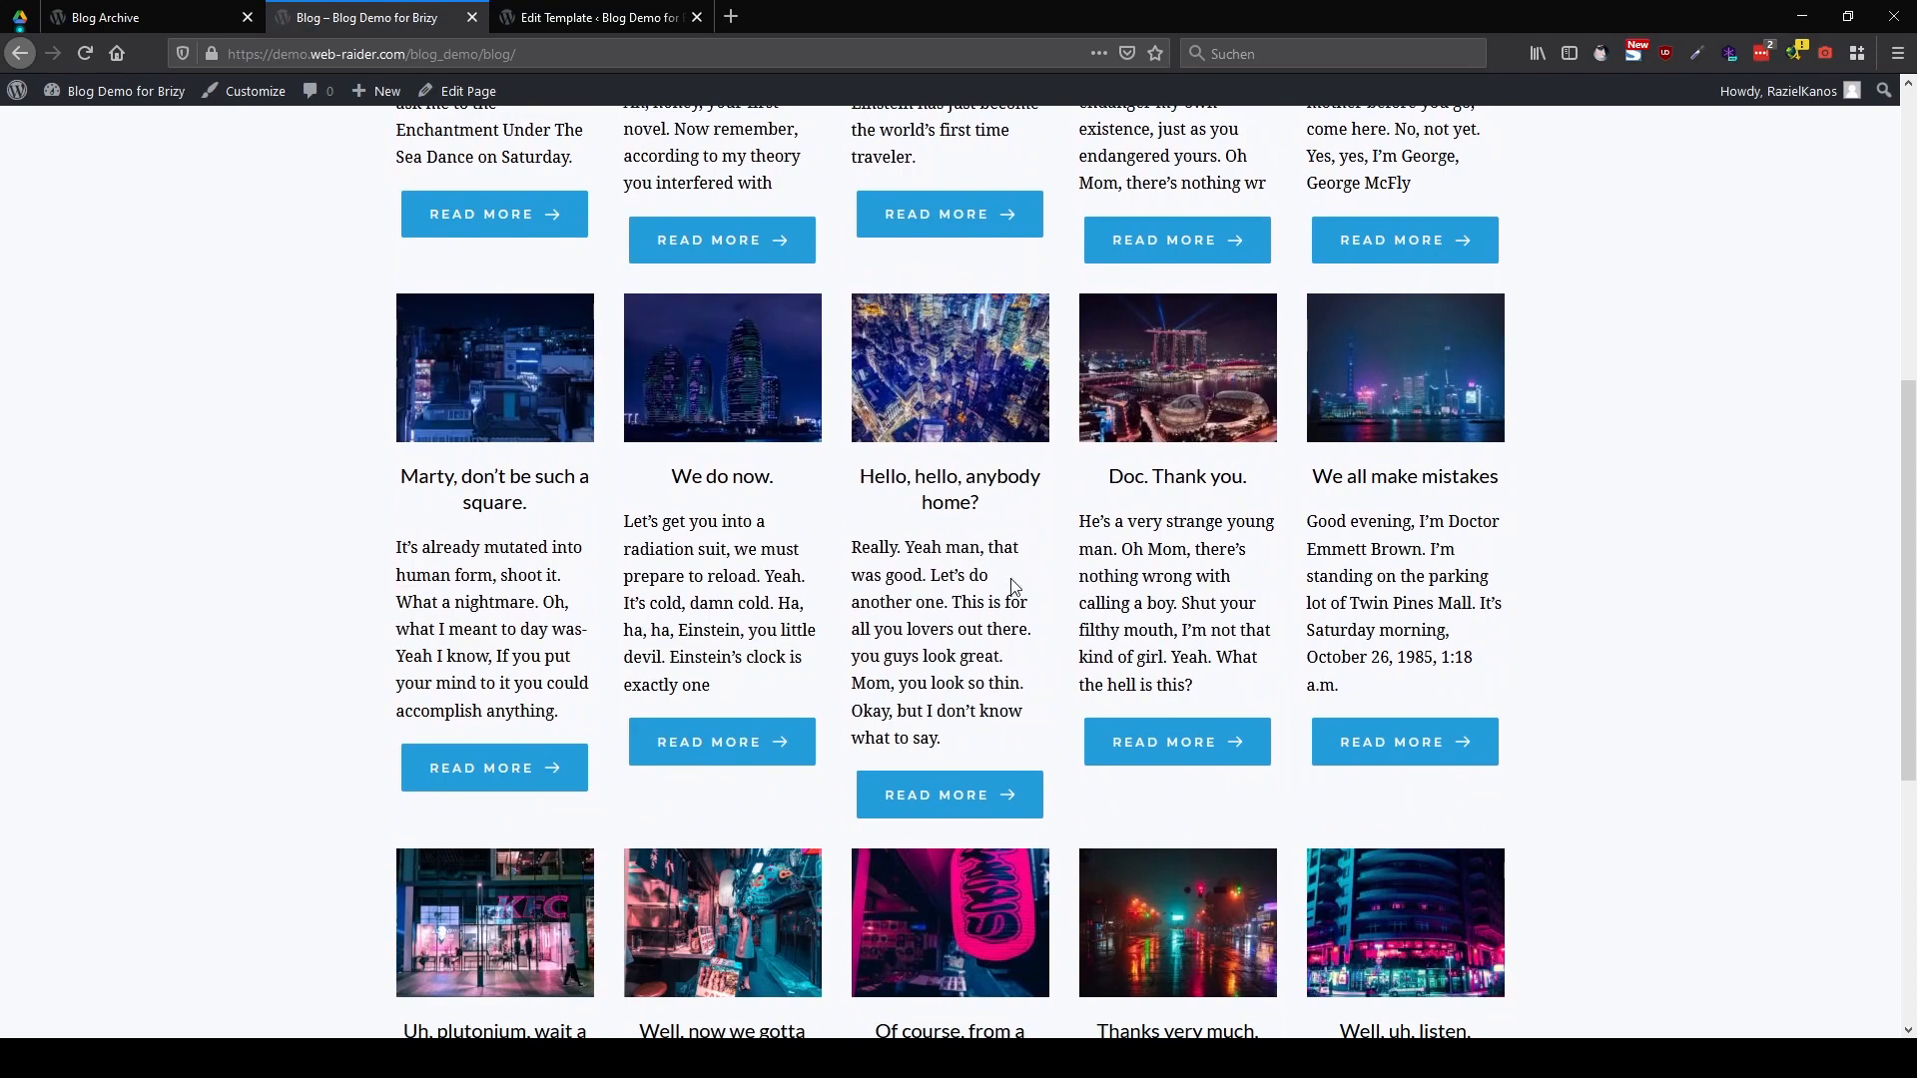
scroll(1011, 586, down, 5)
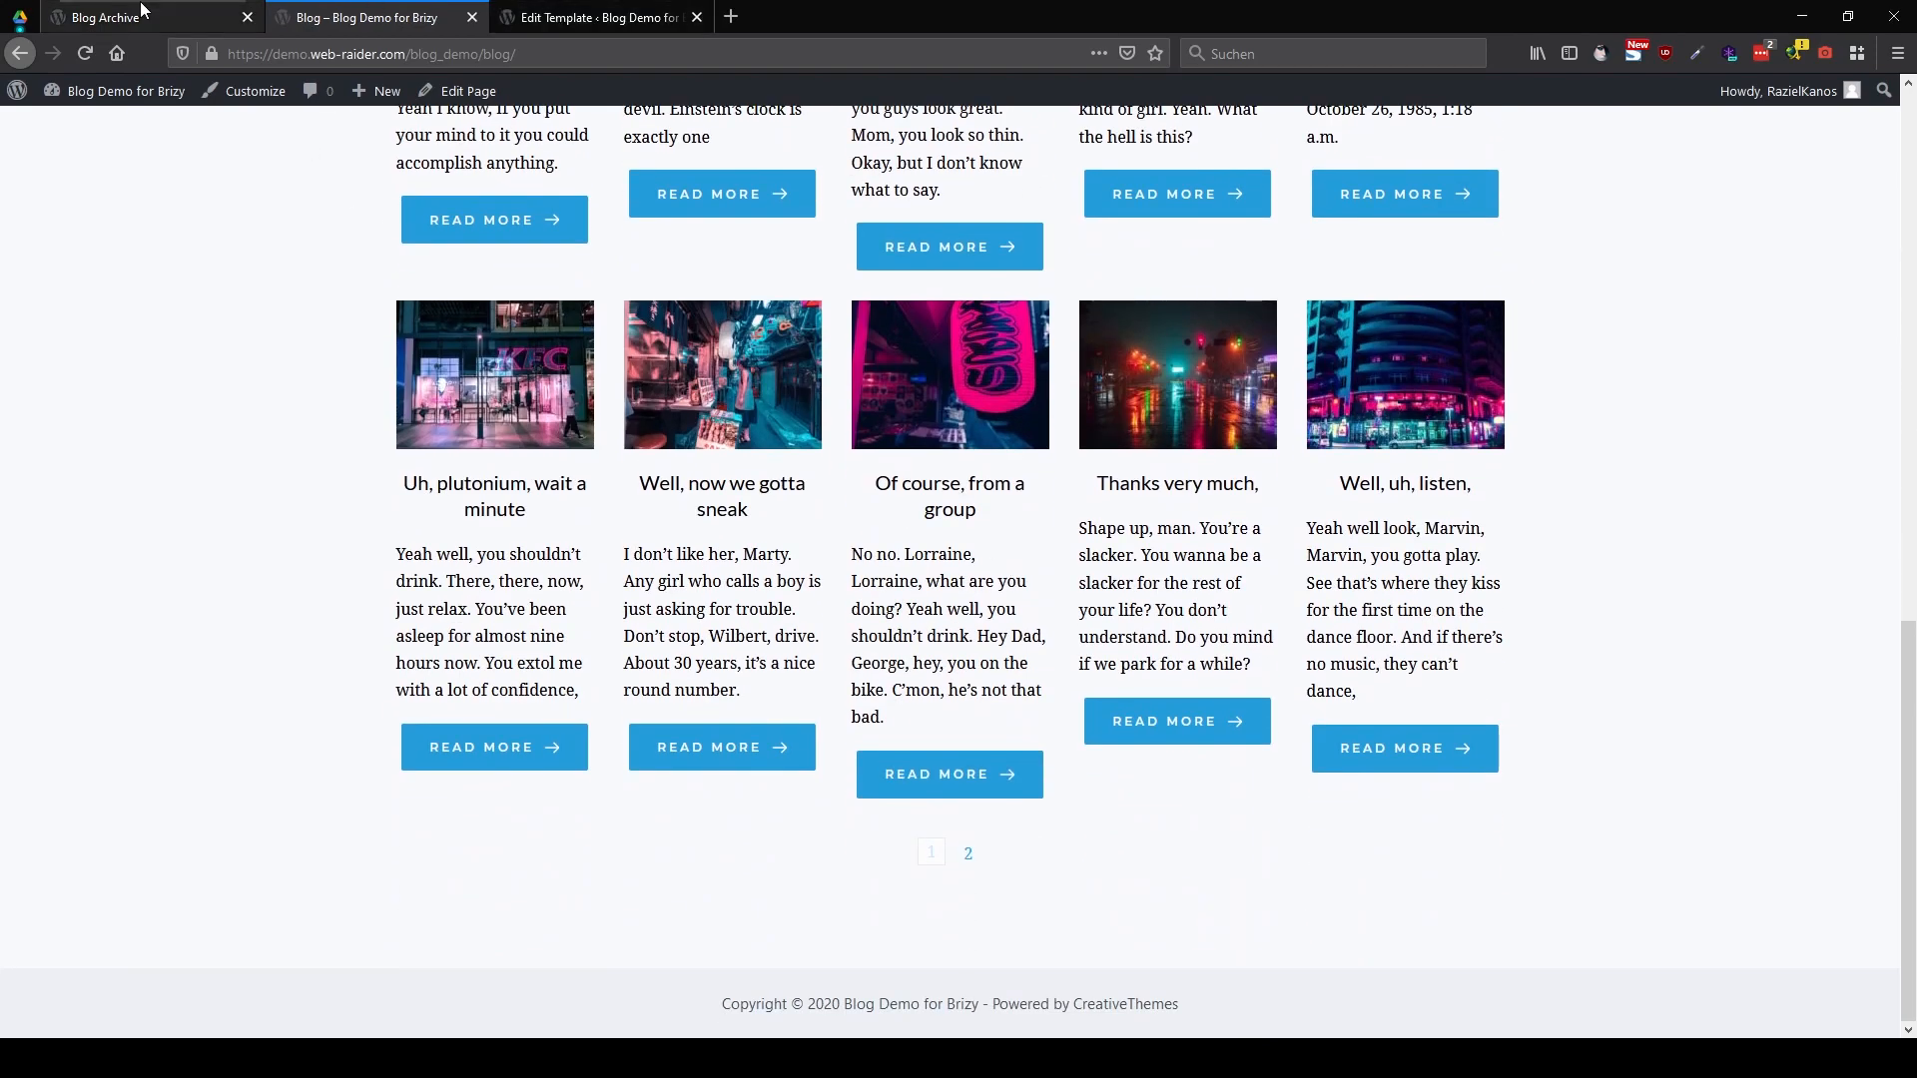
scroll(739, 583, up, 10)
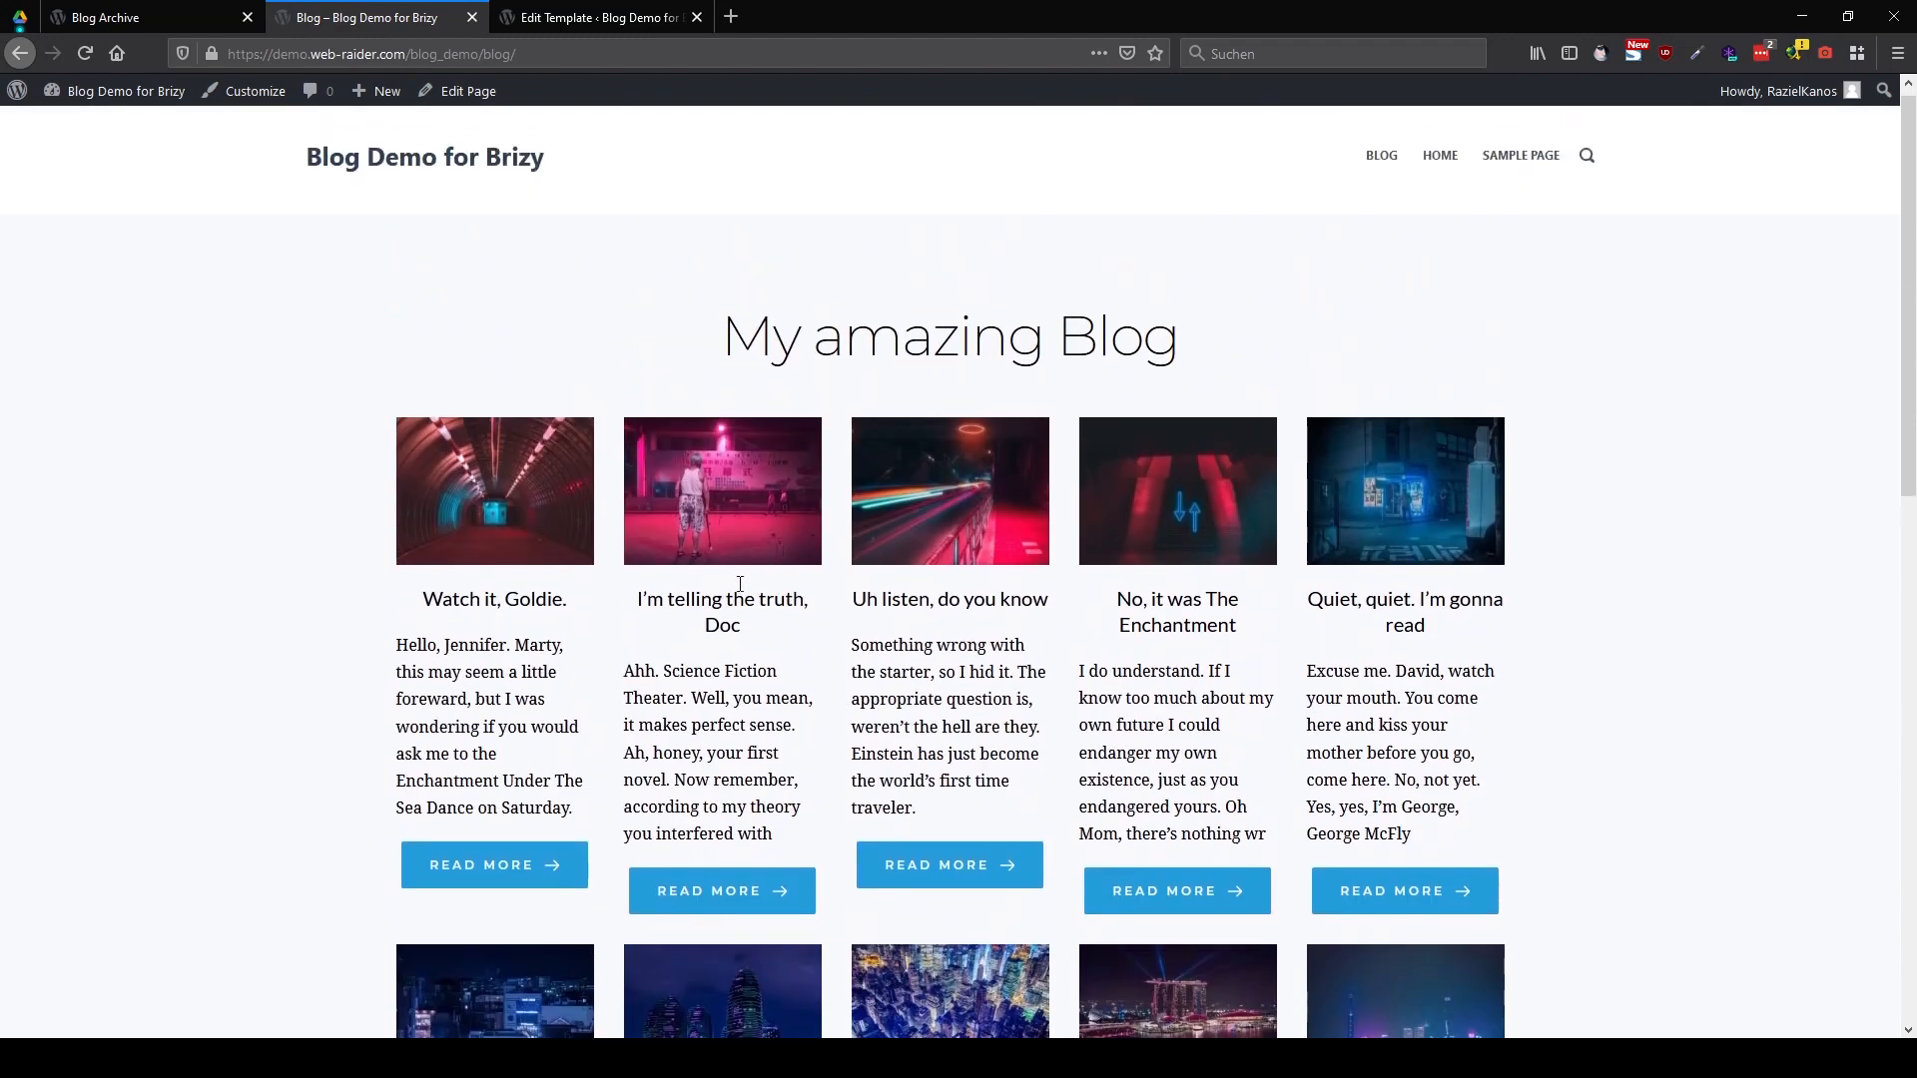
Switch to the Brizy editor and give the post card columns a dark navy border and a blue #239DDB outset shadow
click(147, 16)
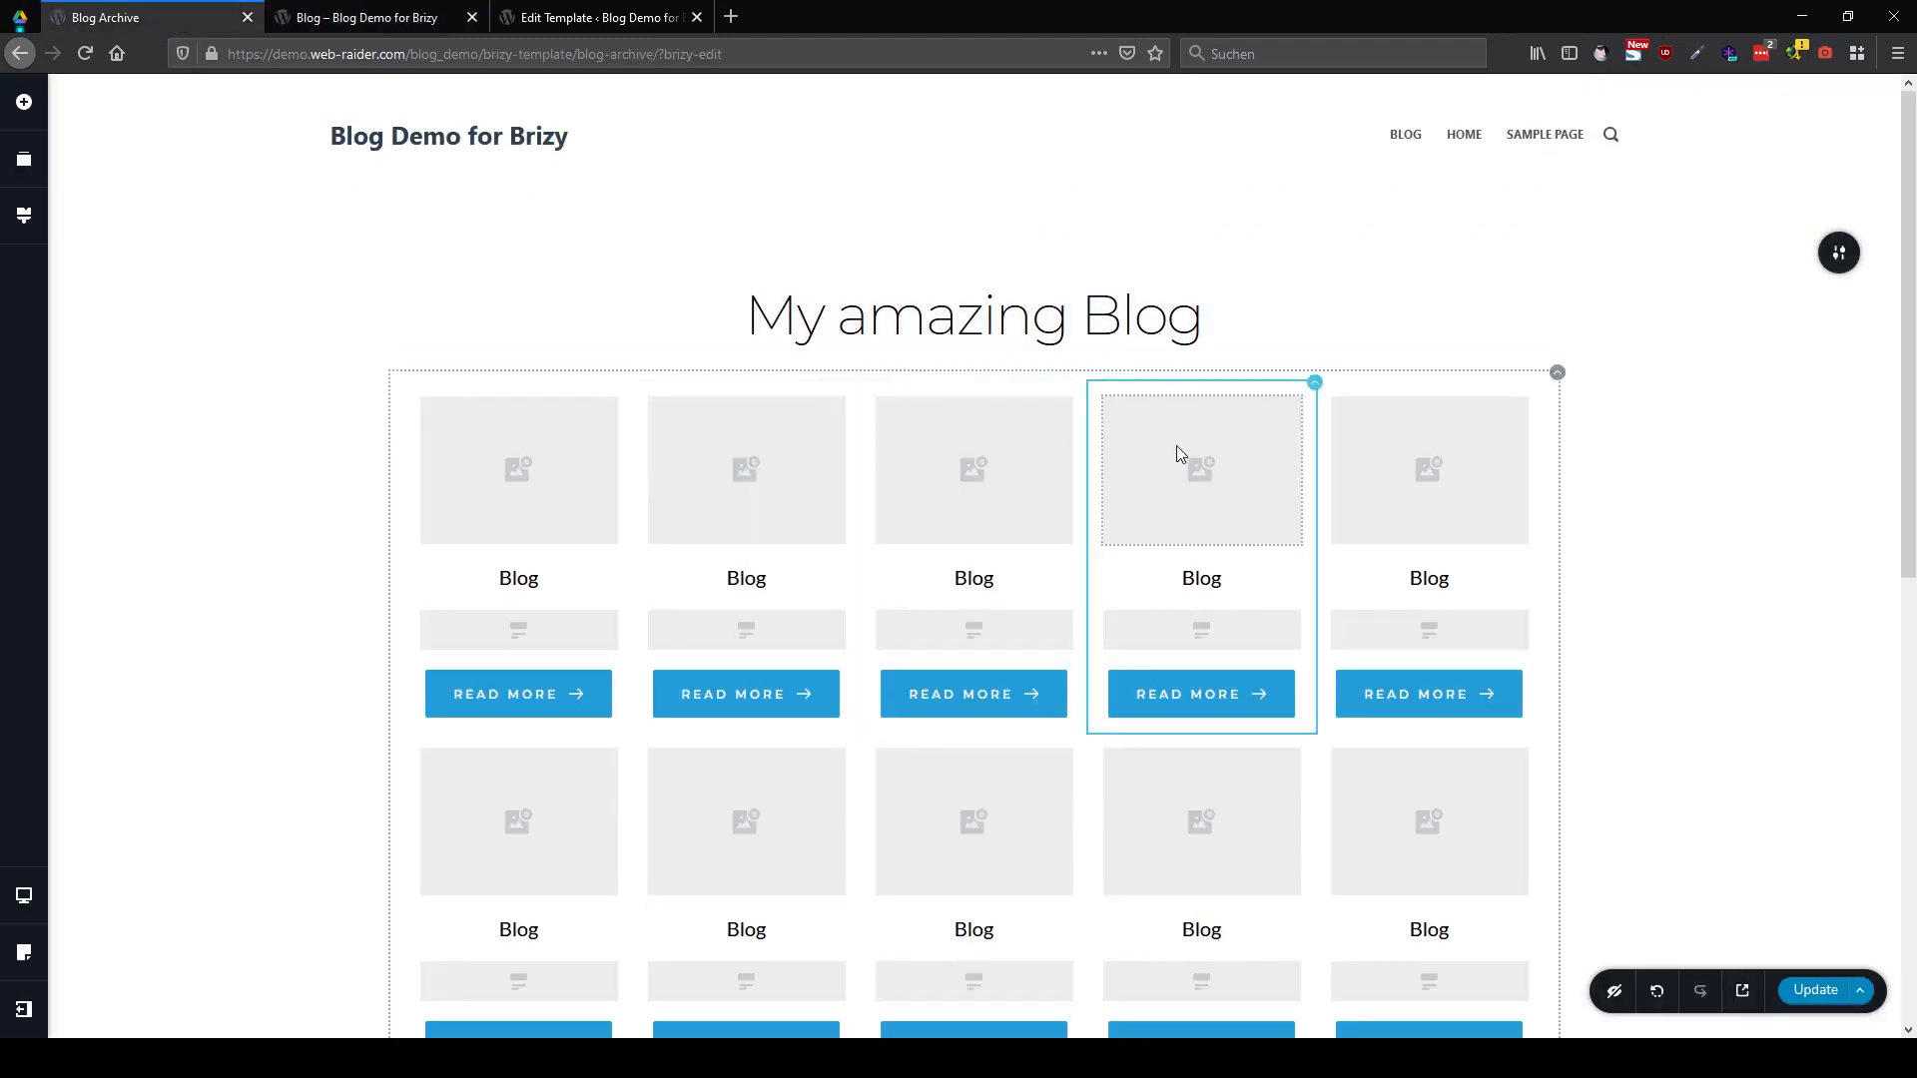
click(1308, 397)
click(1294, 432)
click(1292, 483)
click(1226, 688)
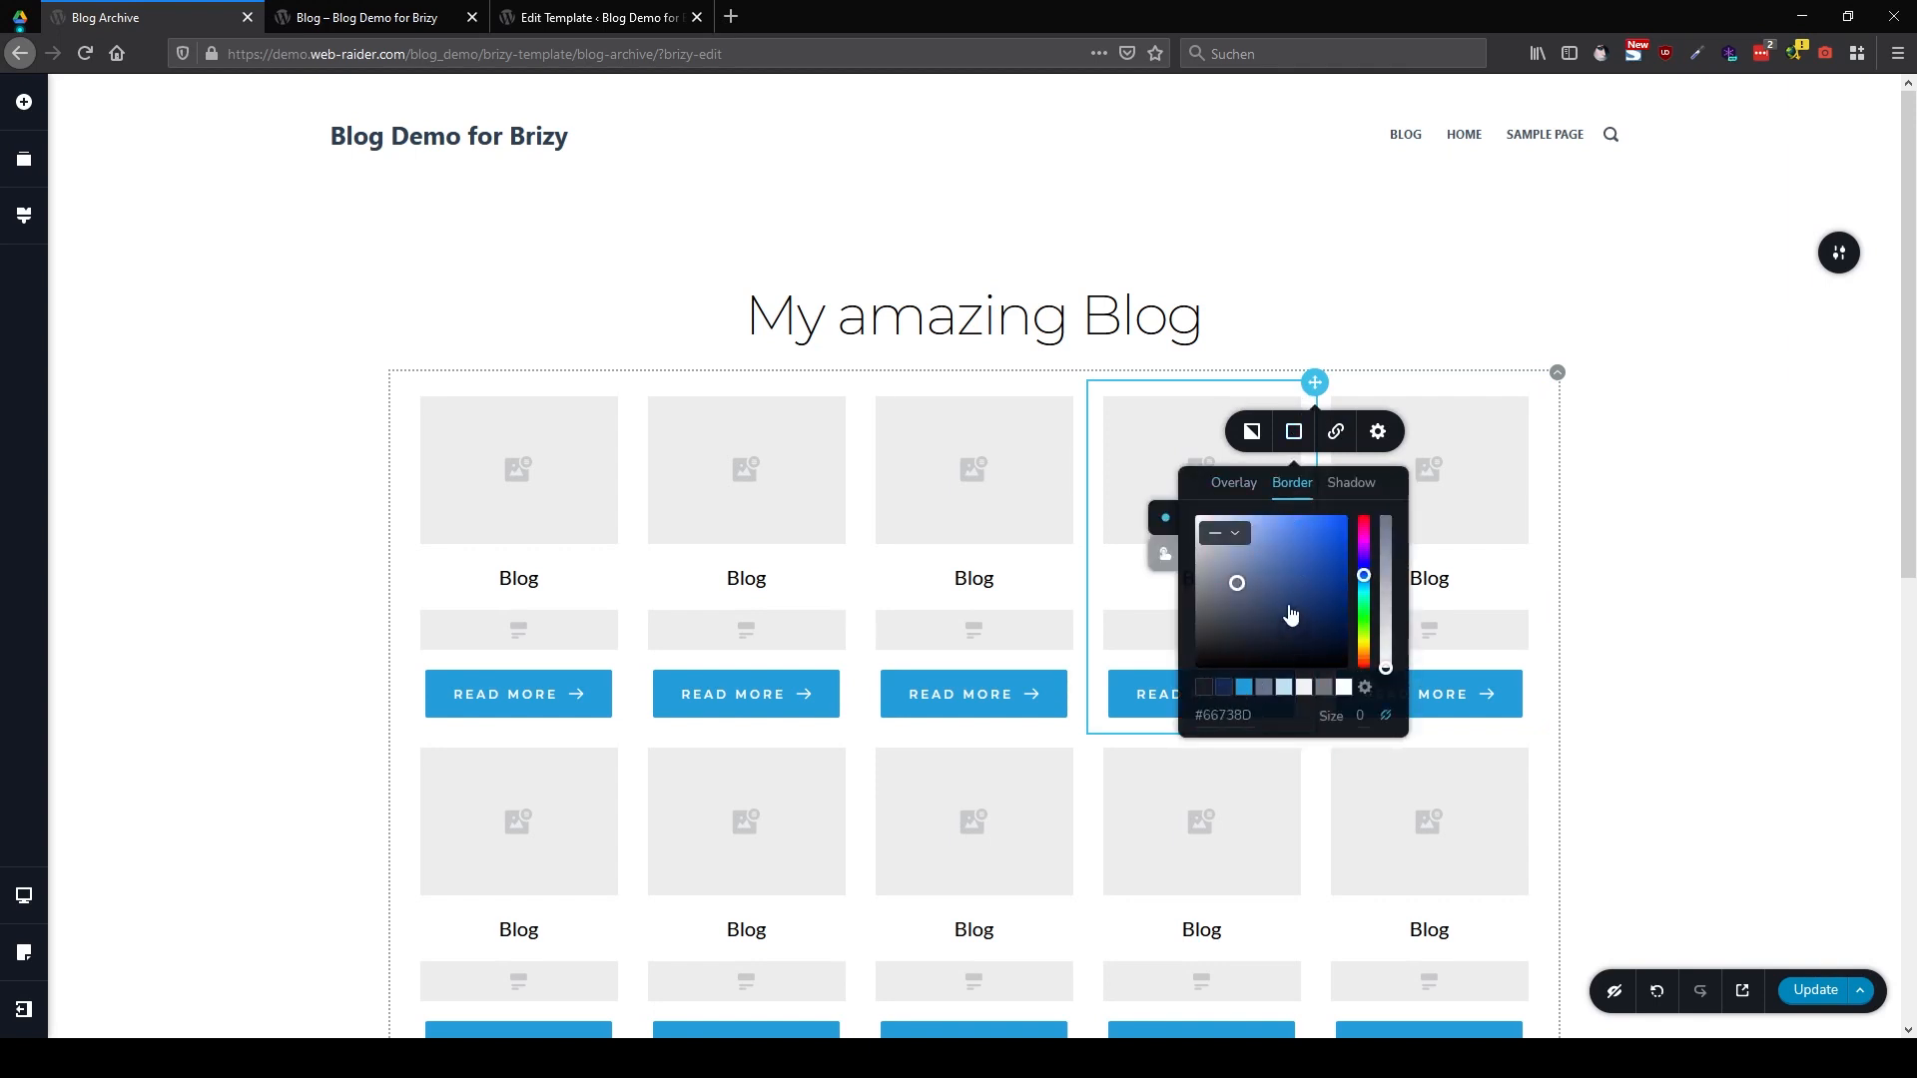
click(1334, 485)
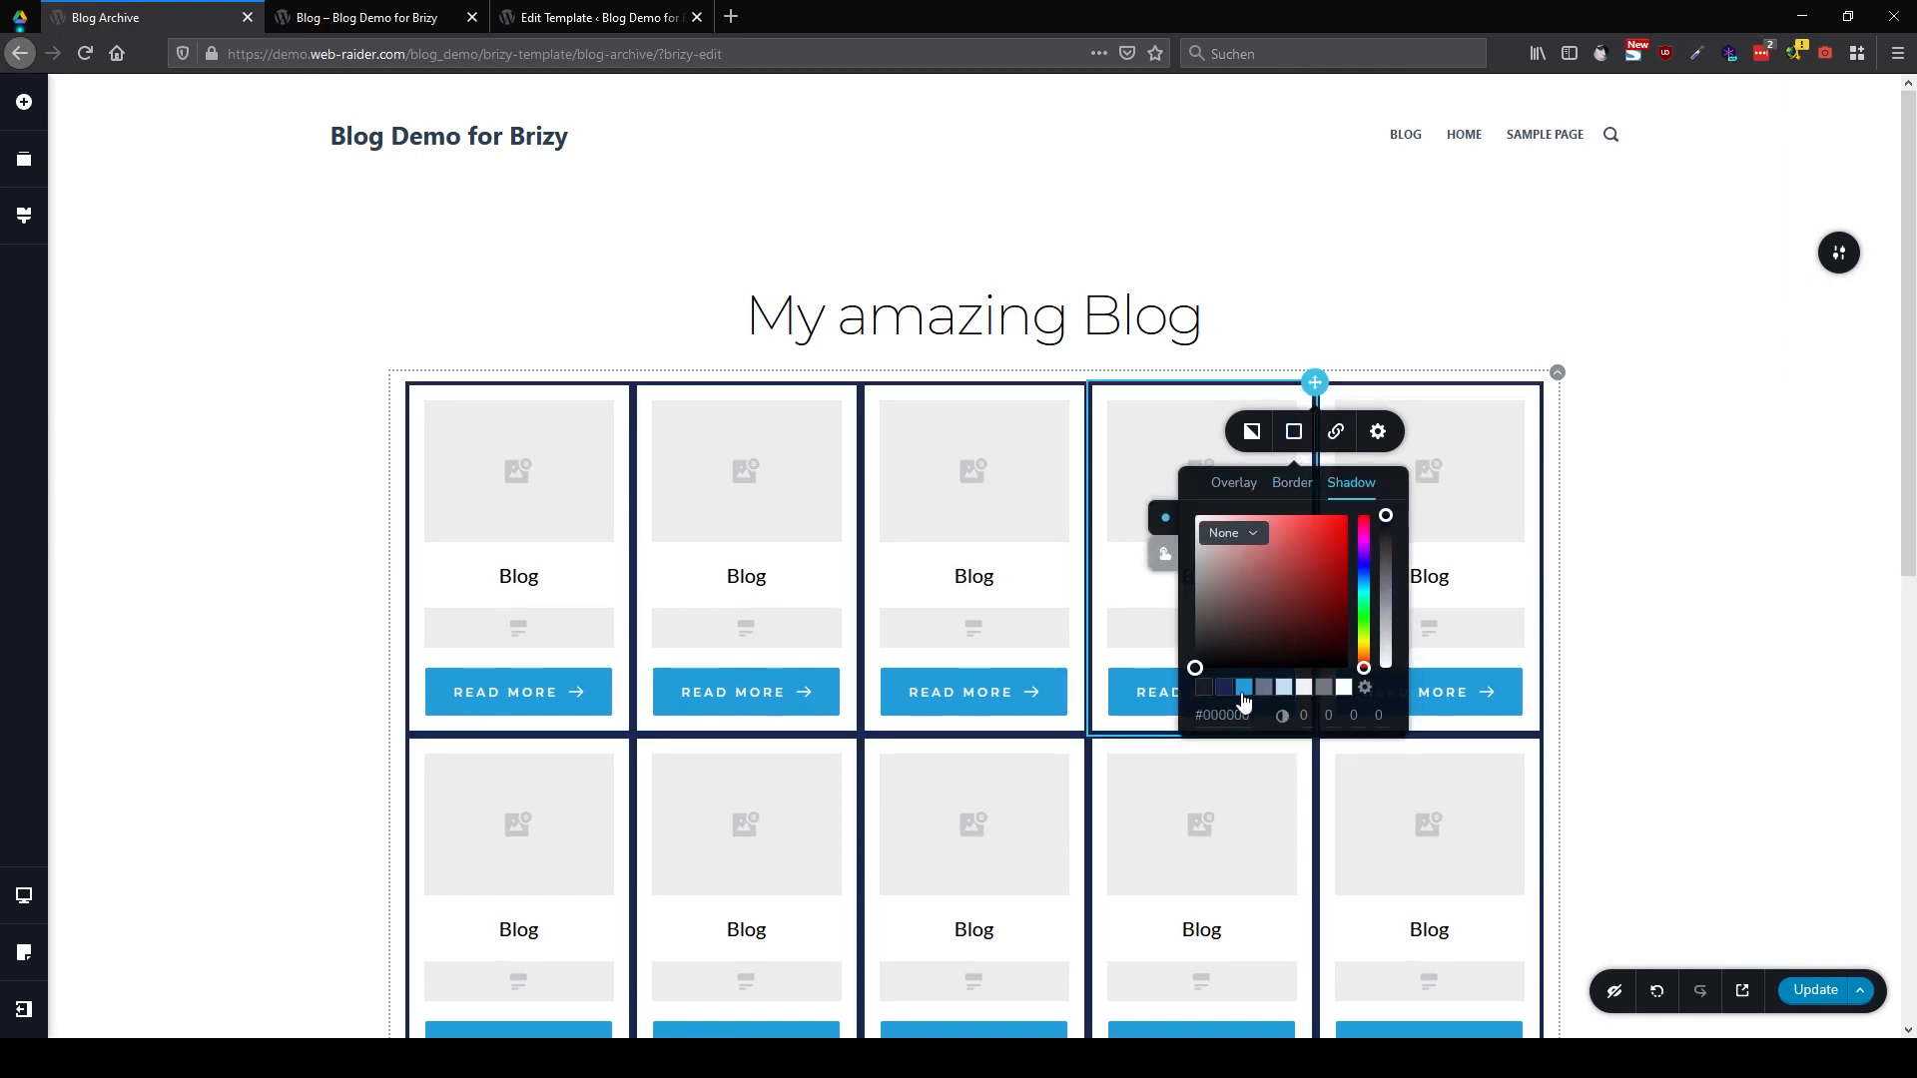
click(1243, 693)
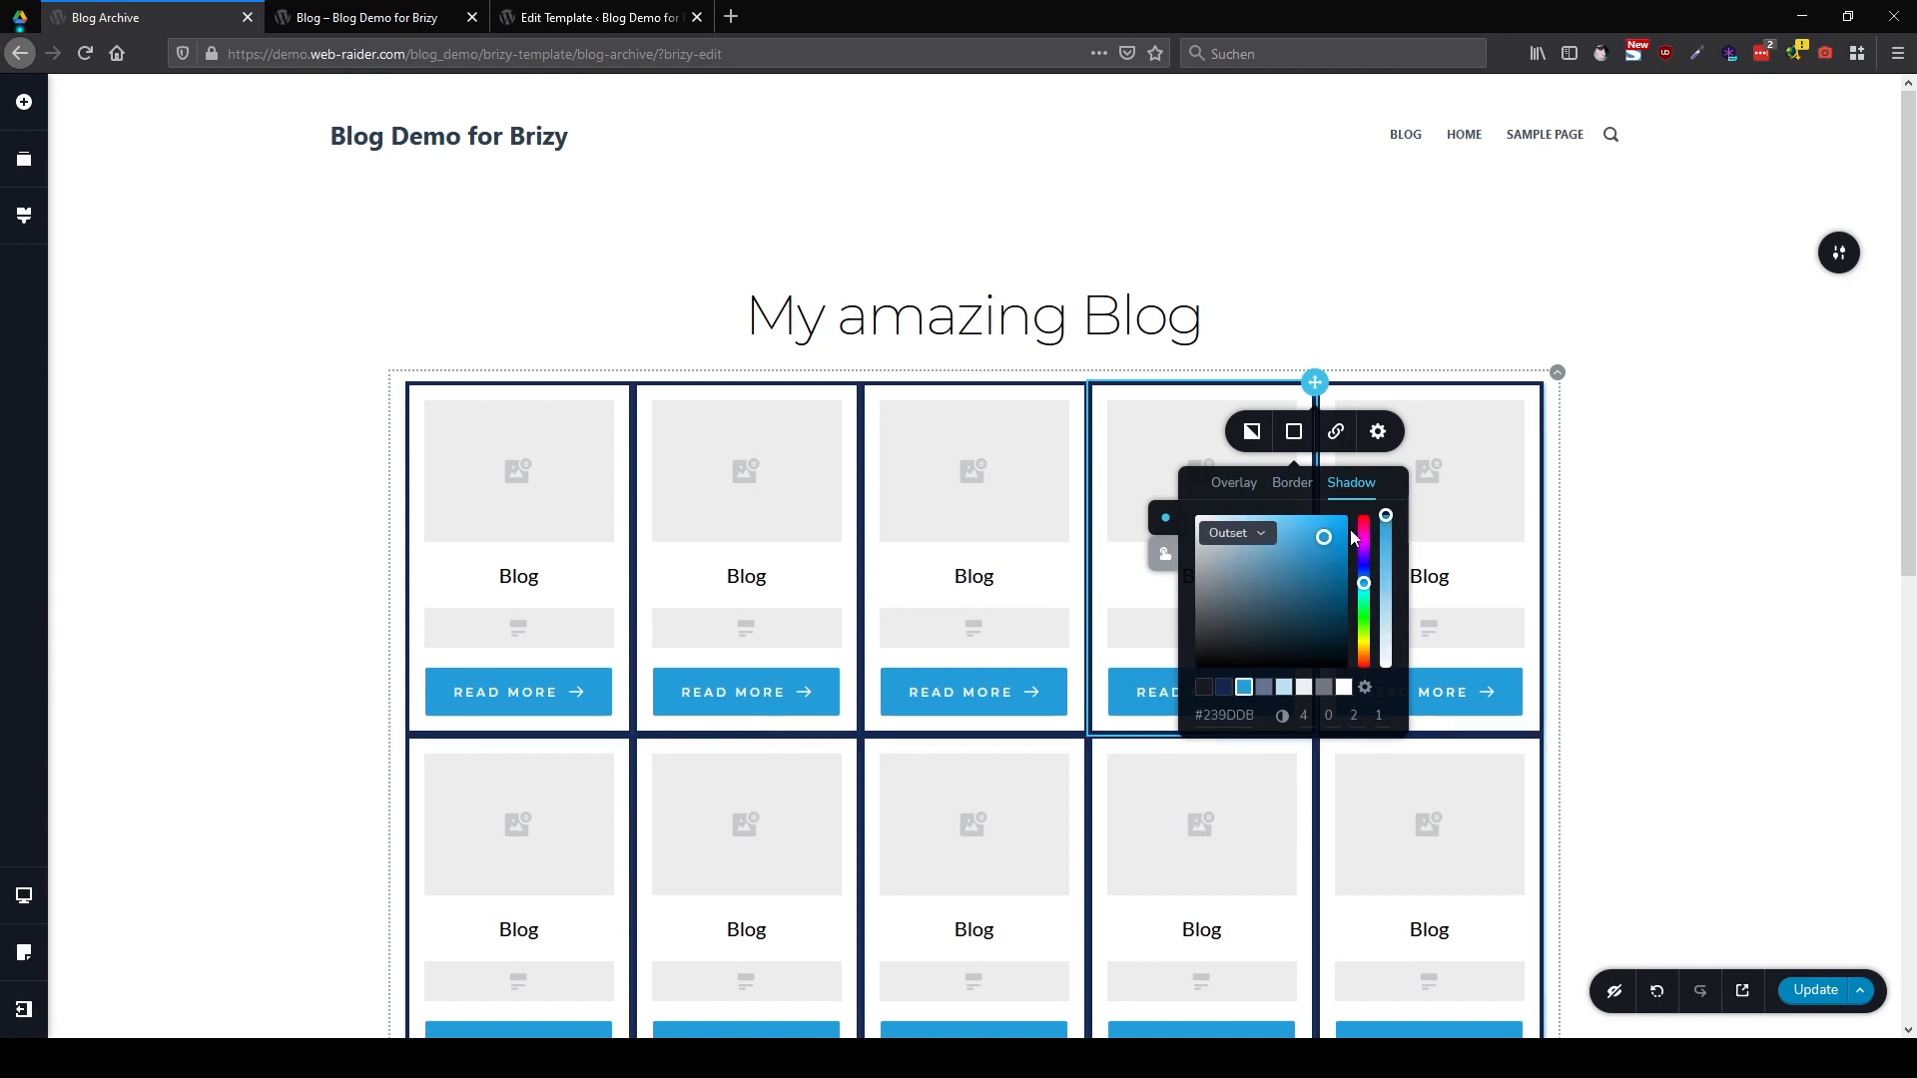
Add a margin around the post card columns to space them apart in the grid
click(1381, 440)
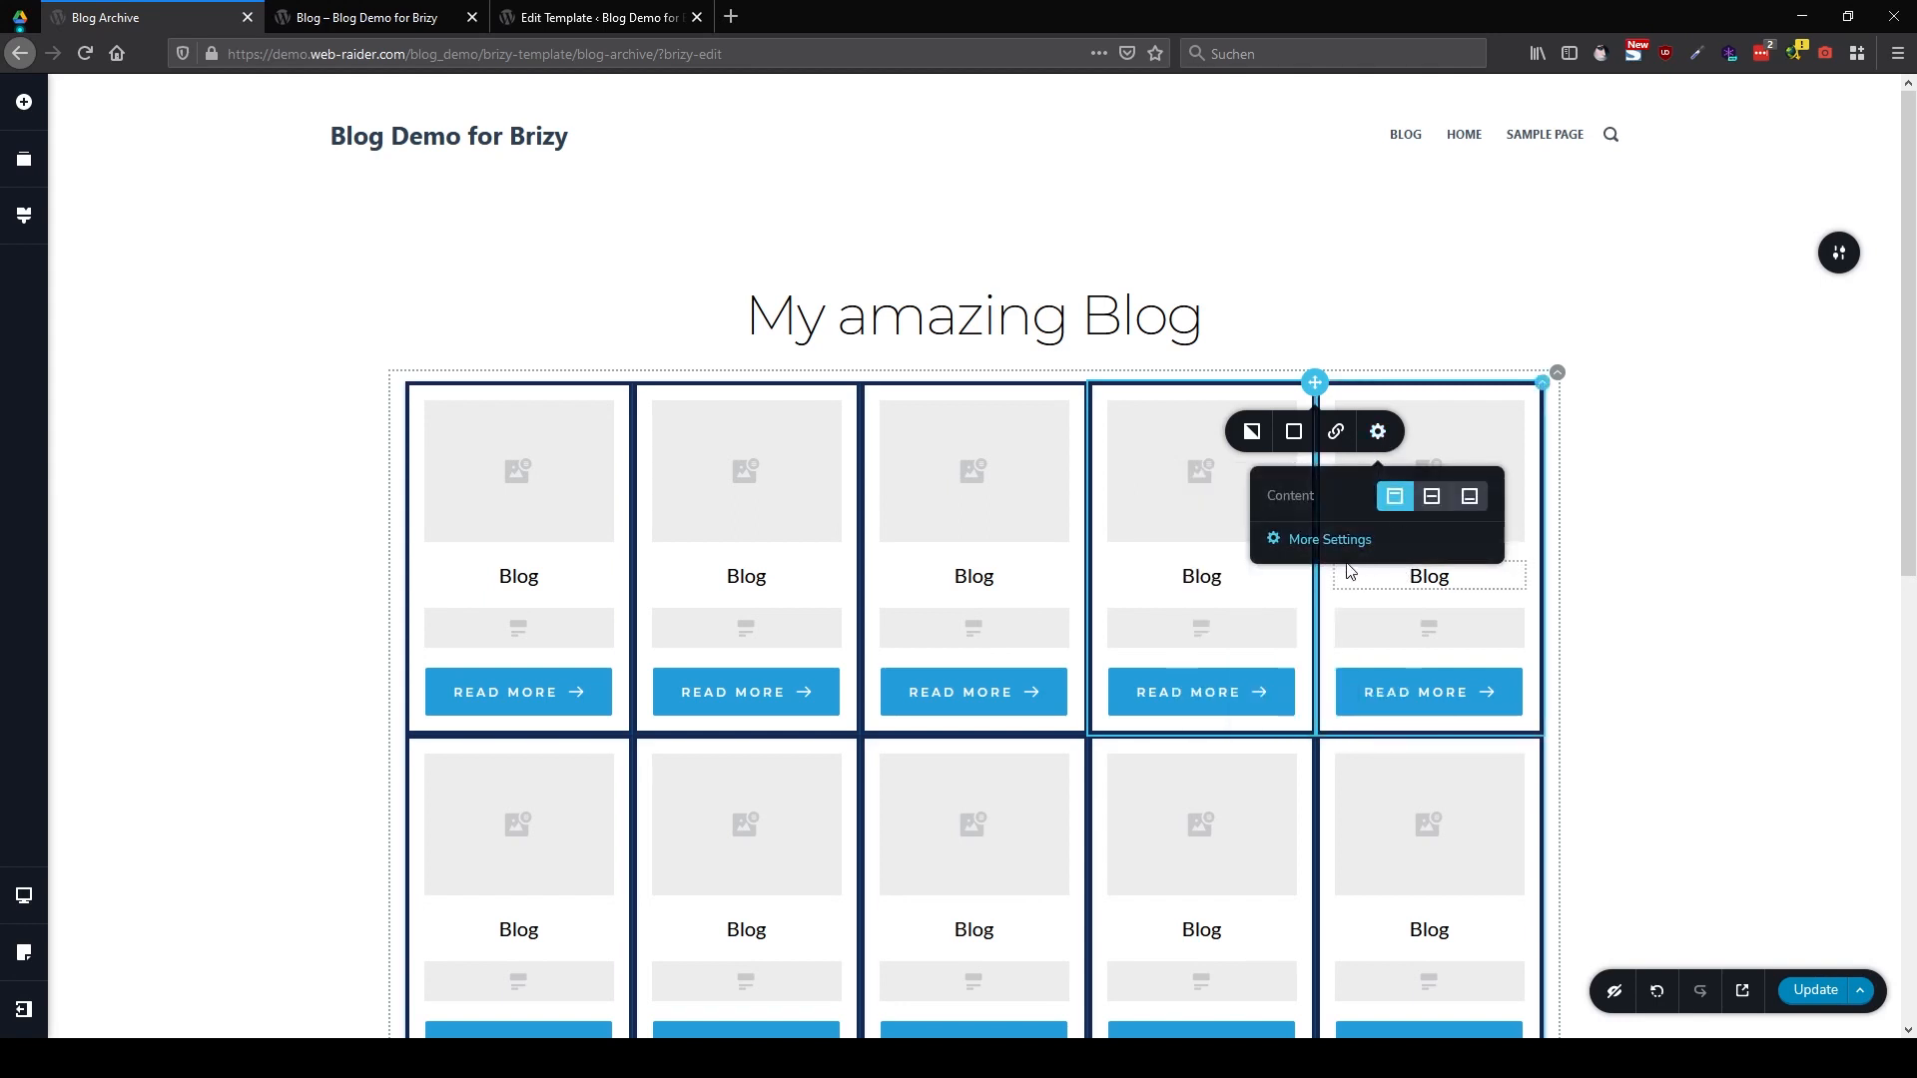
click(1318, 539)
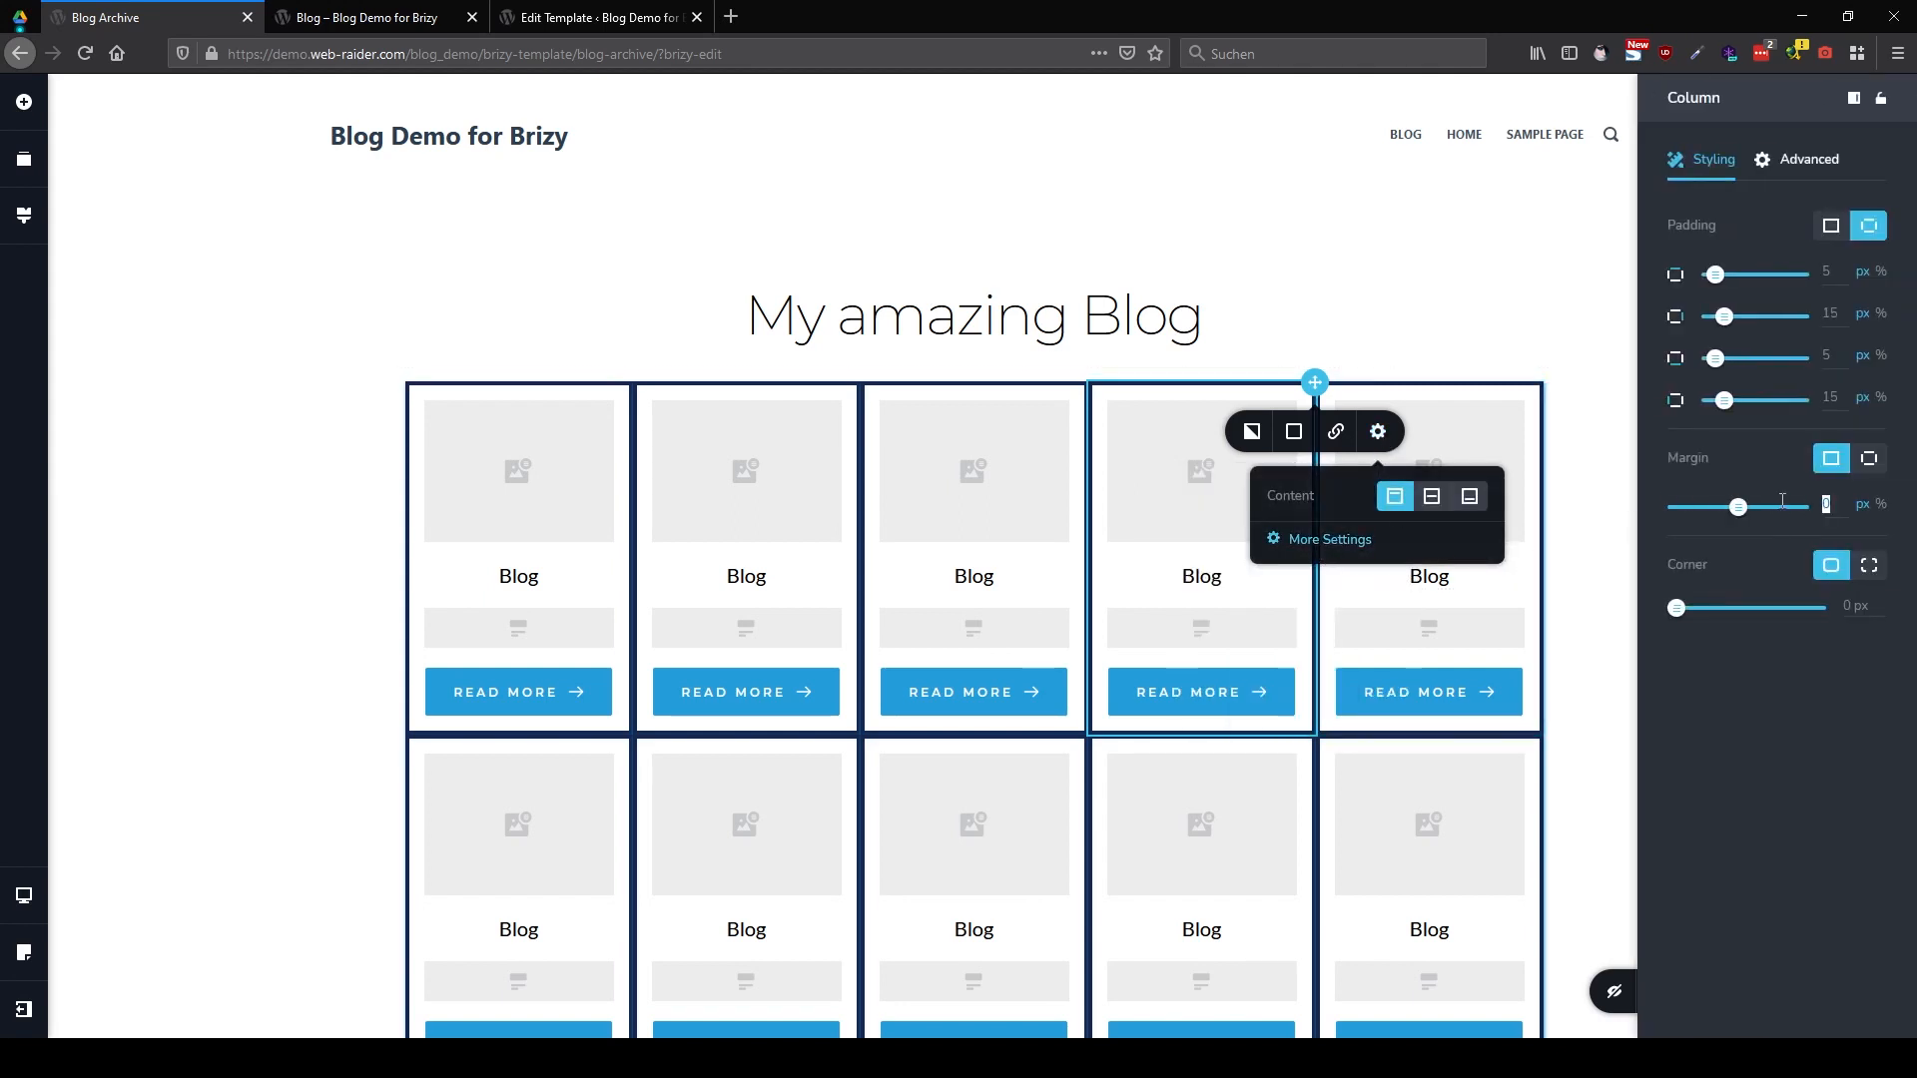
click(1583, 368)
scroll(1594, 506, down, 3)
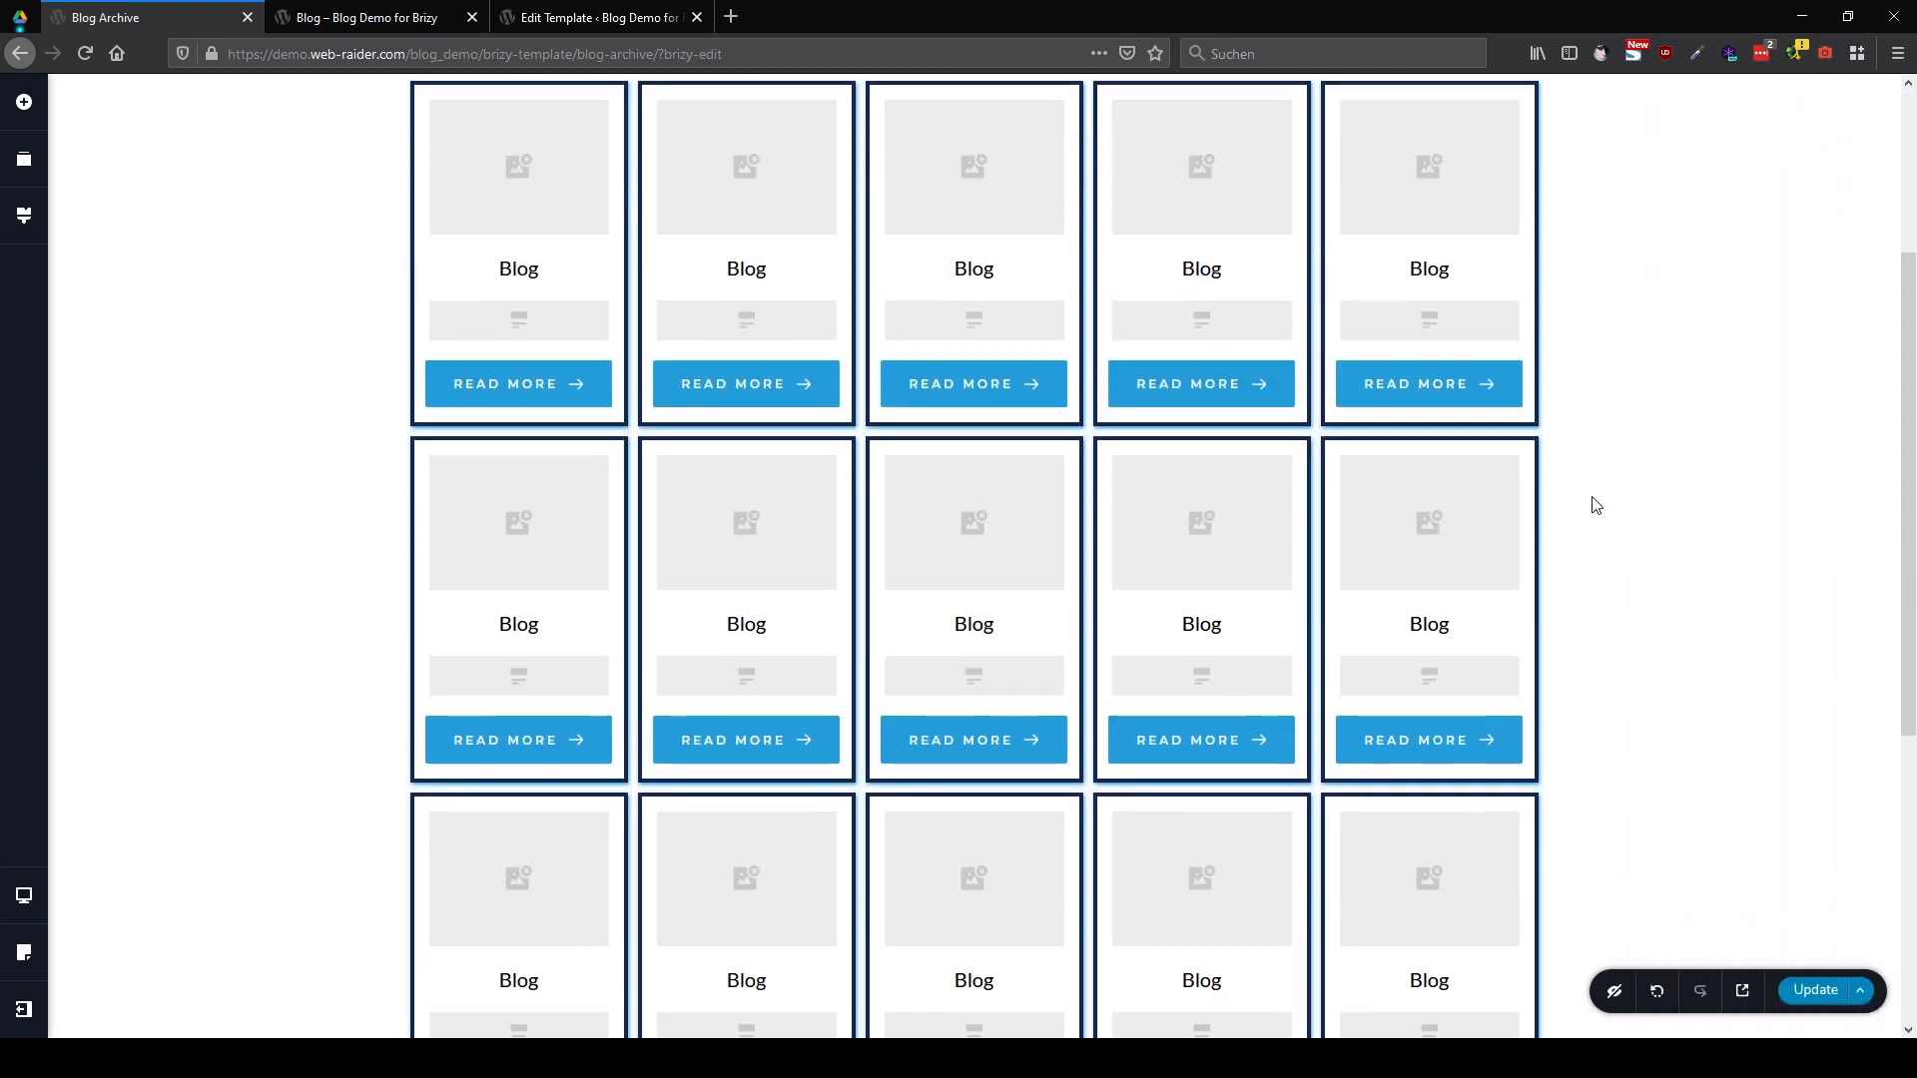
scroll(1594, 506, up, 2)
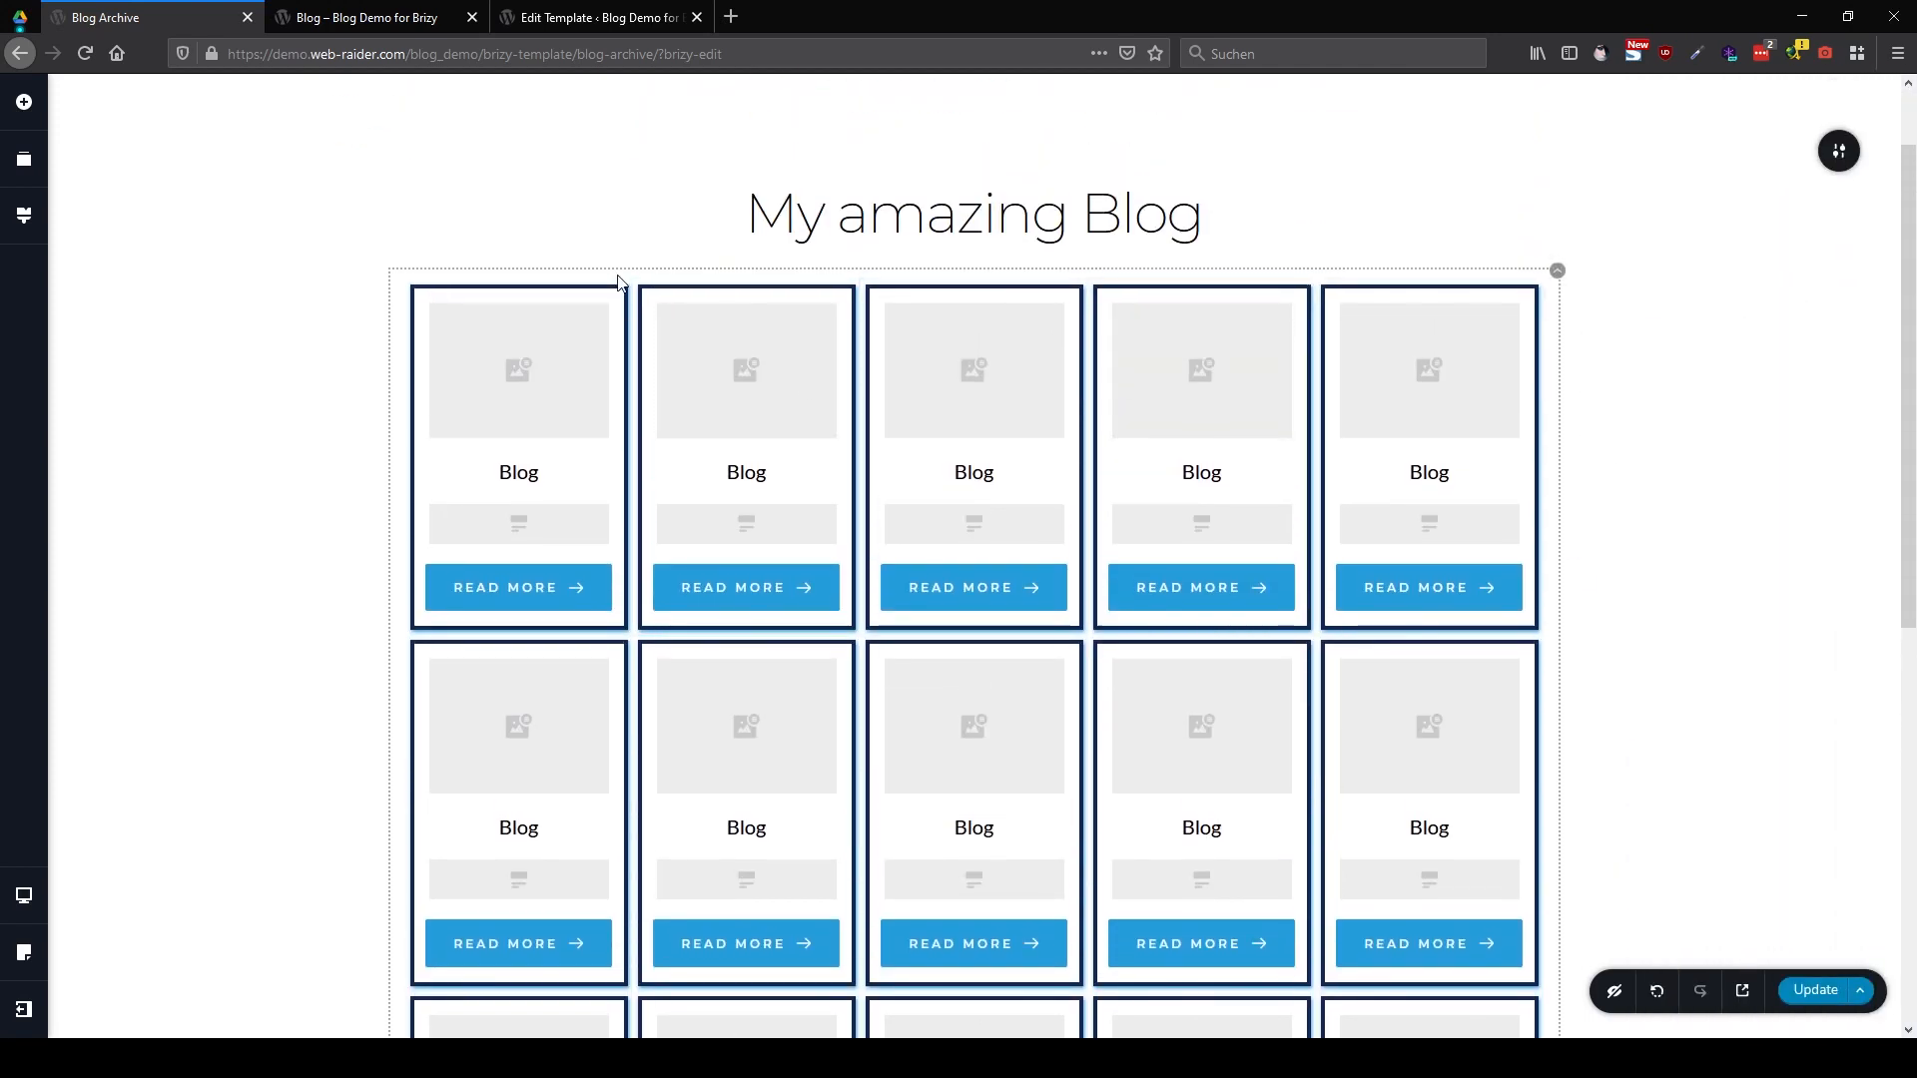
Add a Row above the image in the post card and delete its second column
click(22, 104)
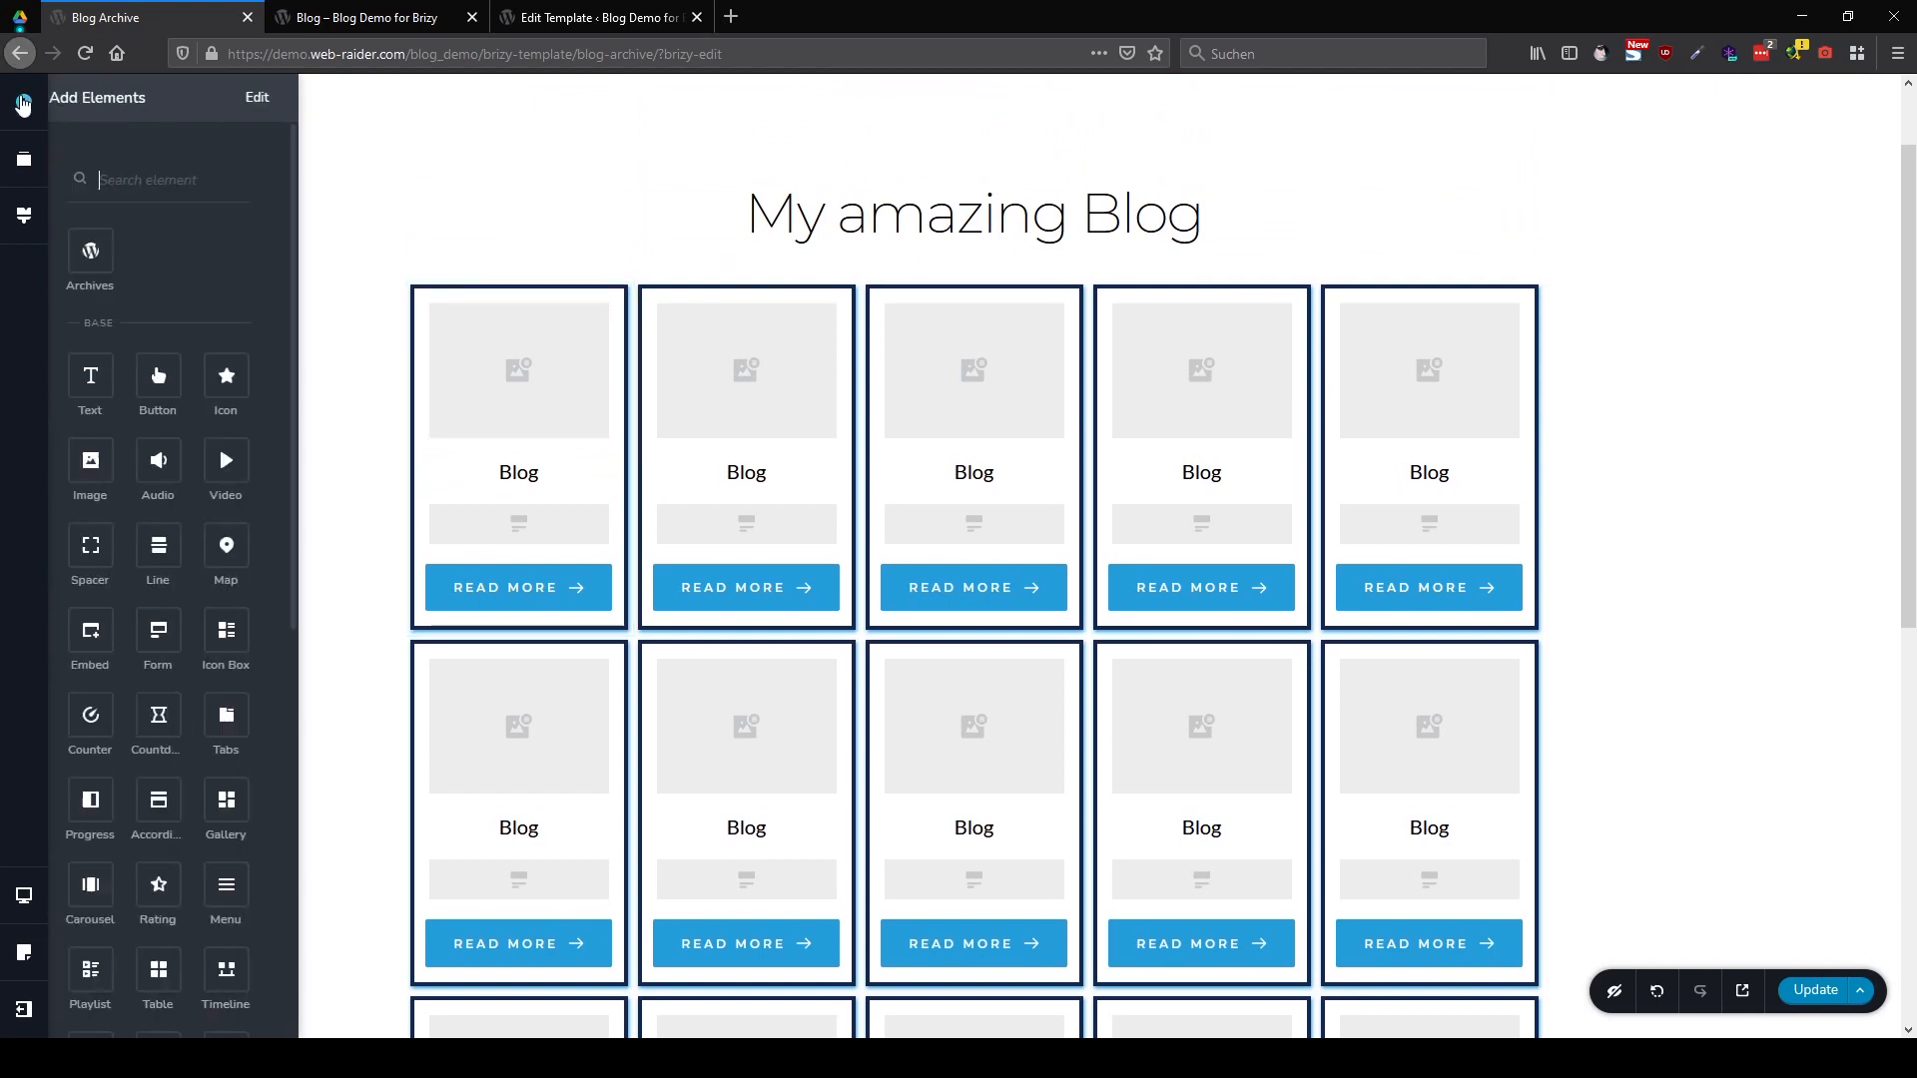
scroll(150, 576, down, 5)
scroll(149, 576, down, 2)
drag(122, 603, 799, 300)
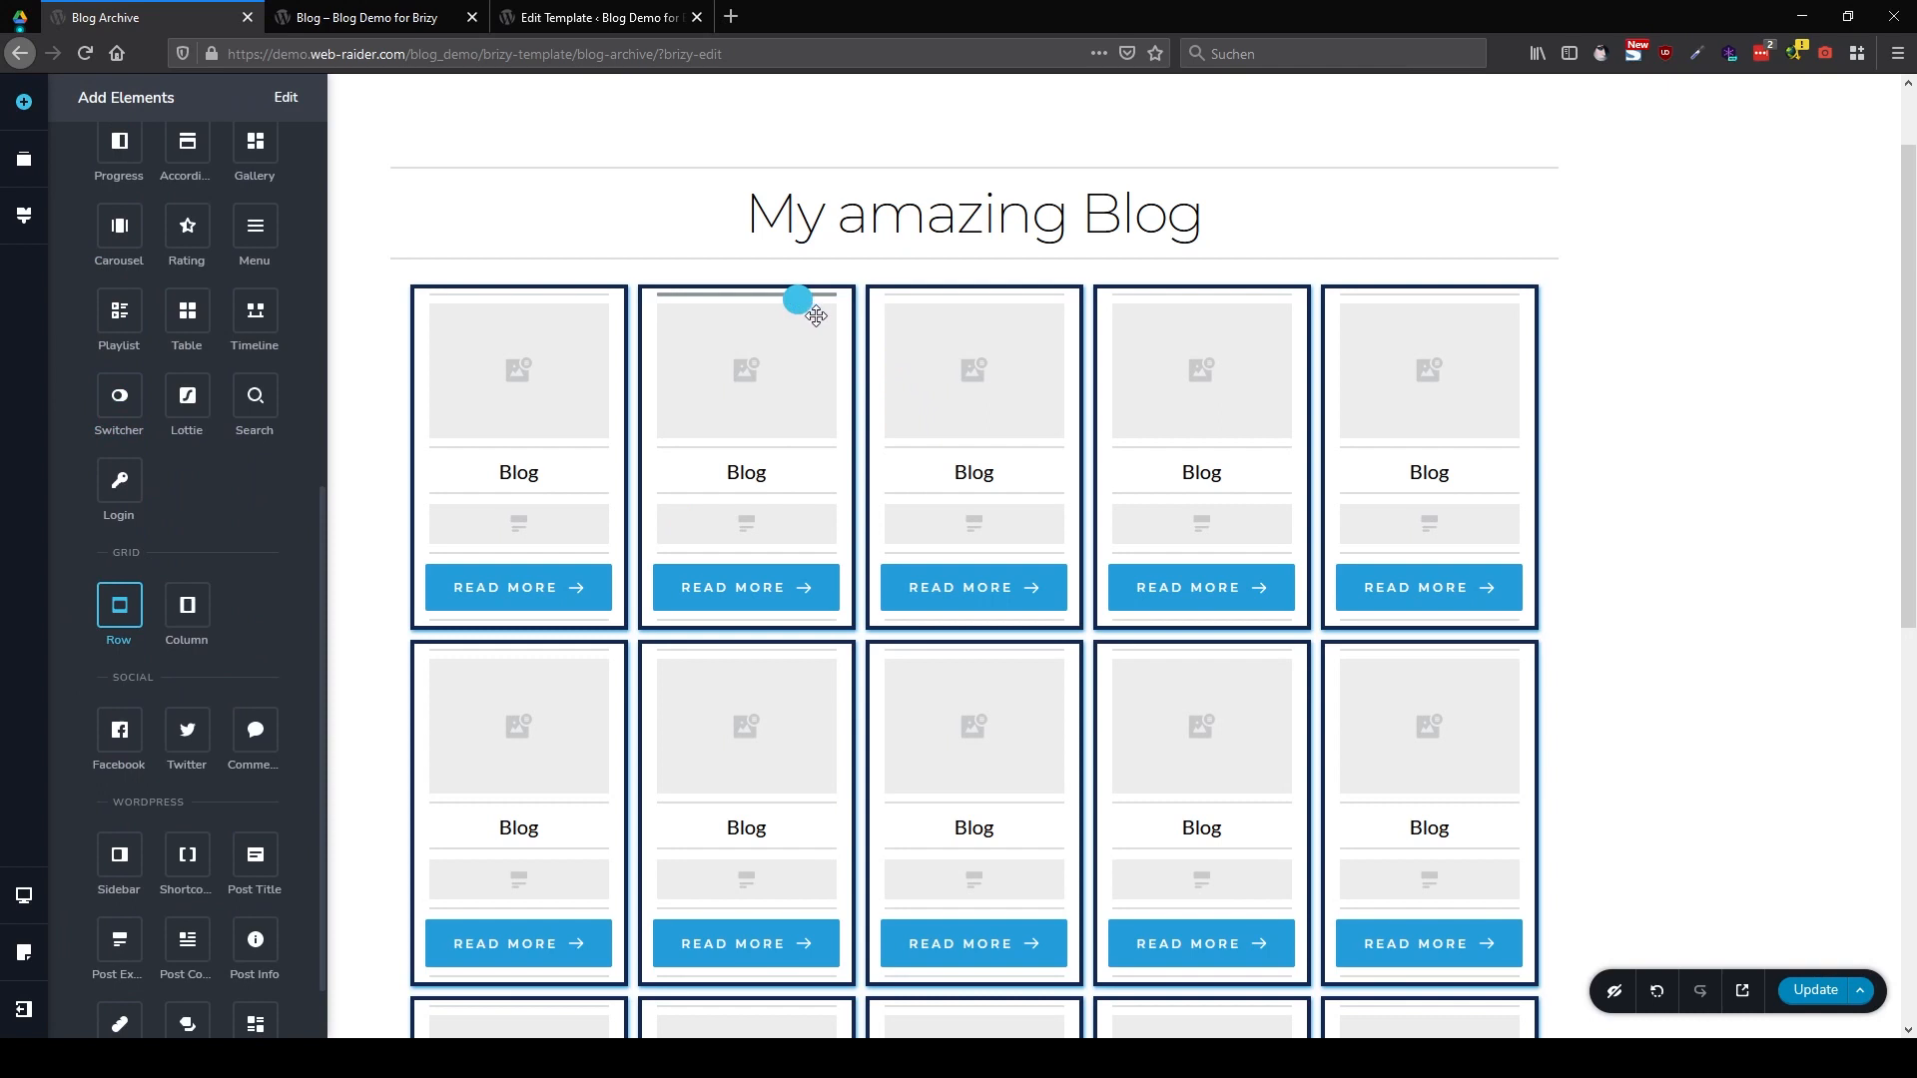
click(830, 309)
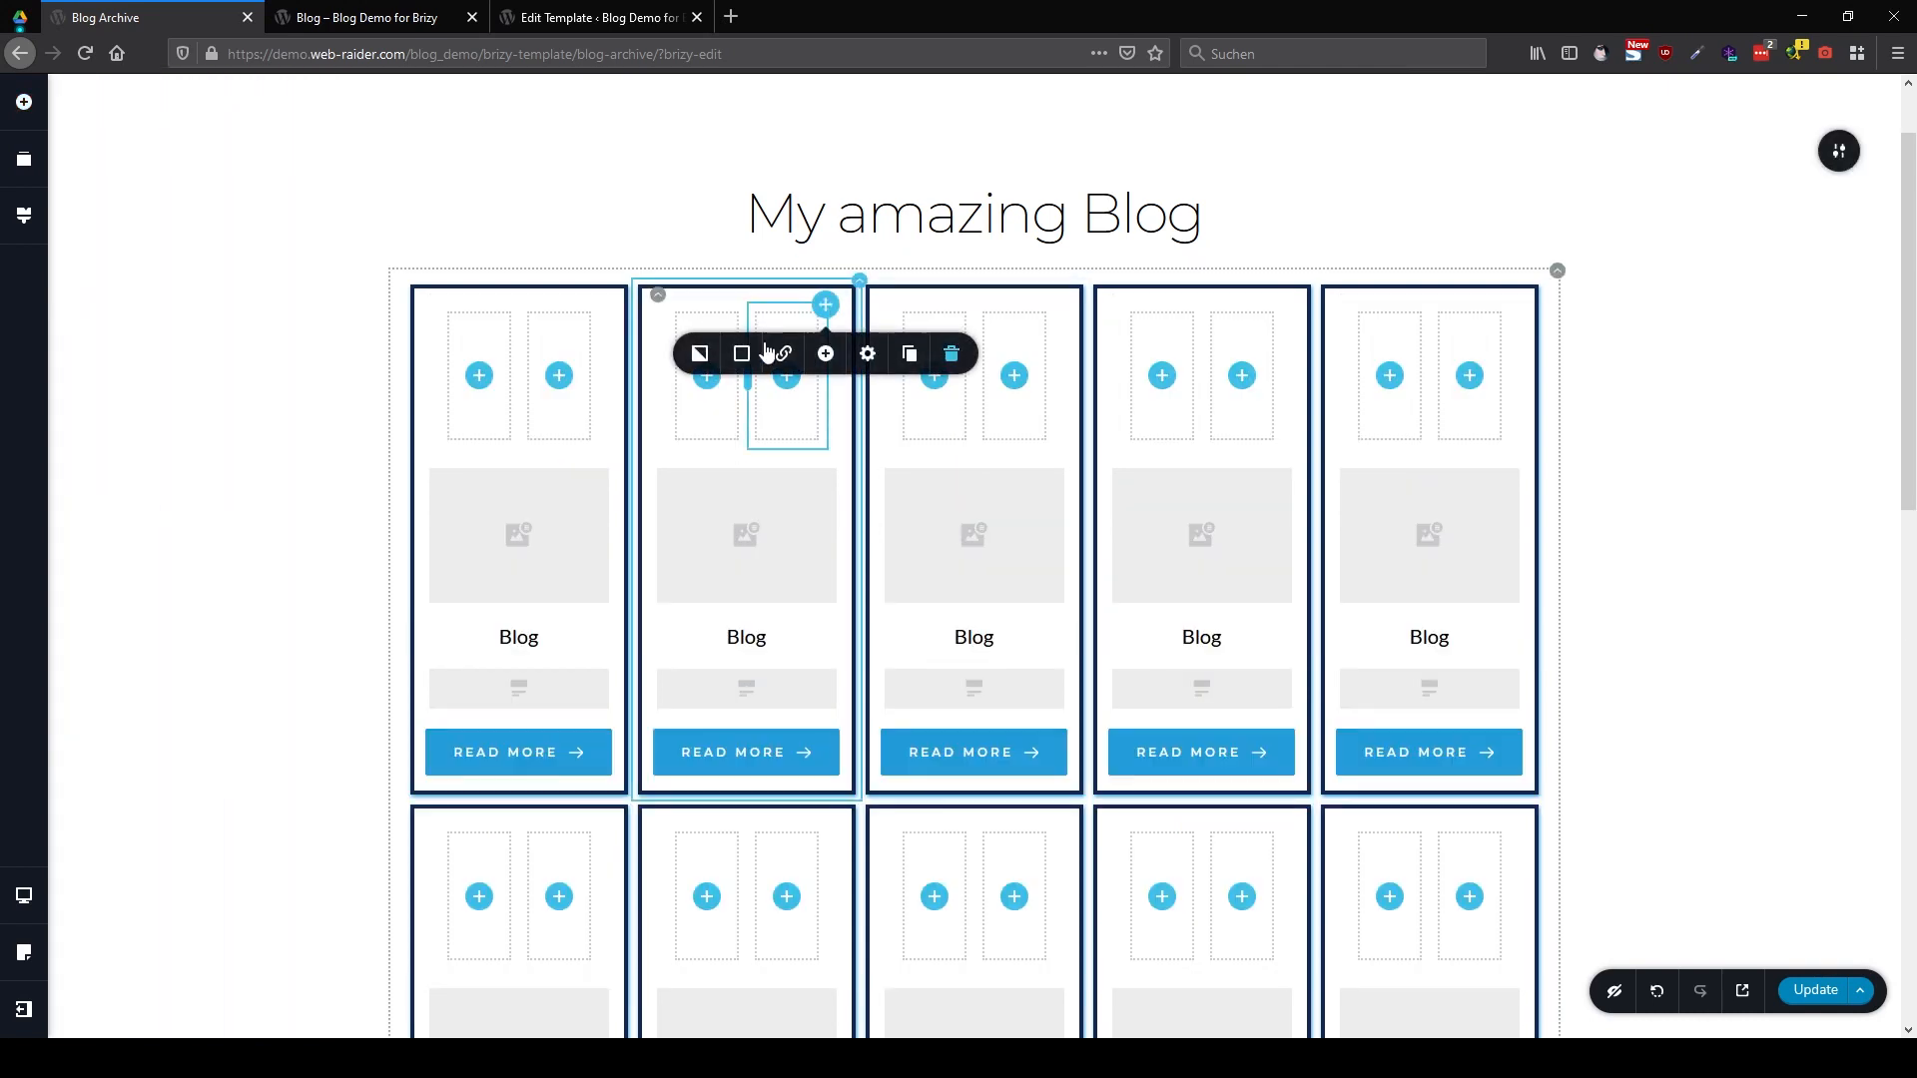
click(951, 358)
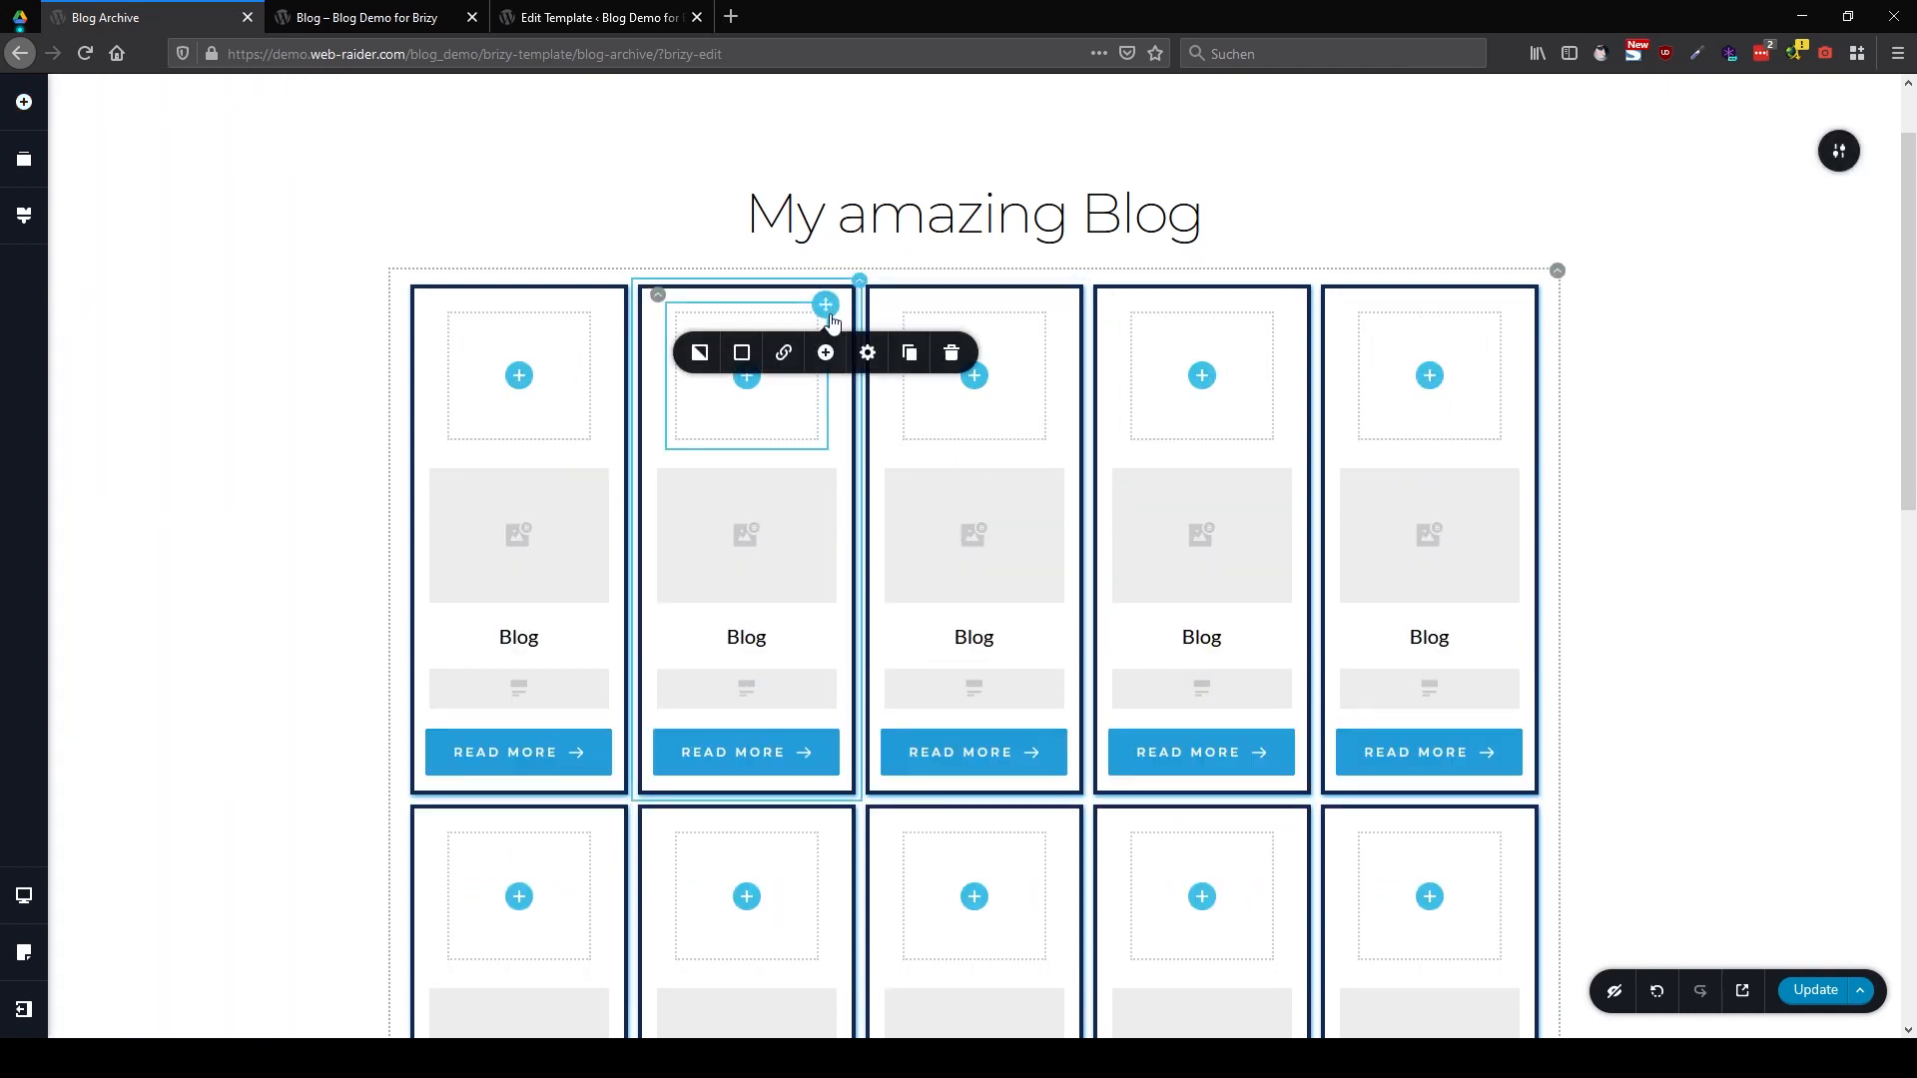
Set a uniform padding of 0 px on the new row's remaining column
click(867, 353)
click(839, 461)
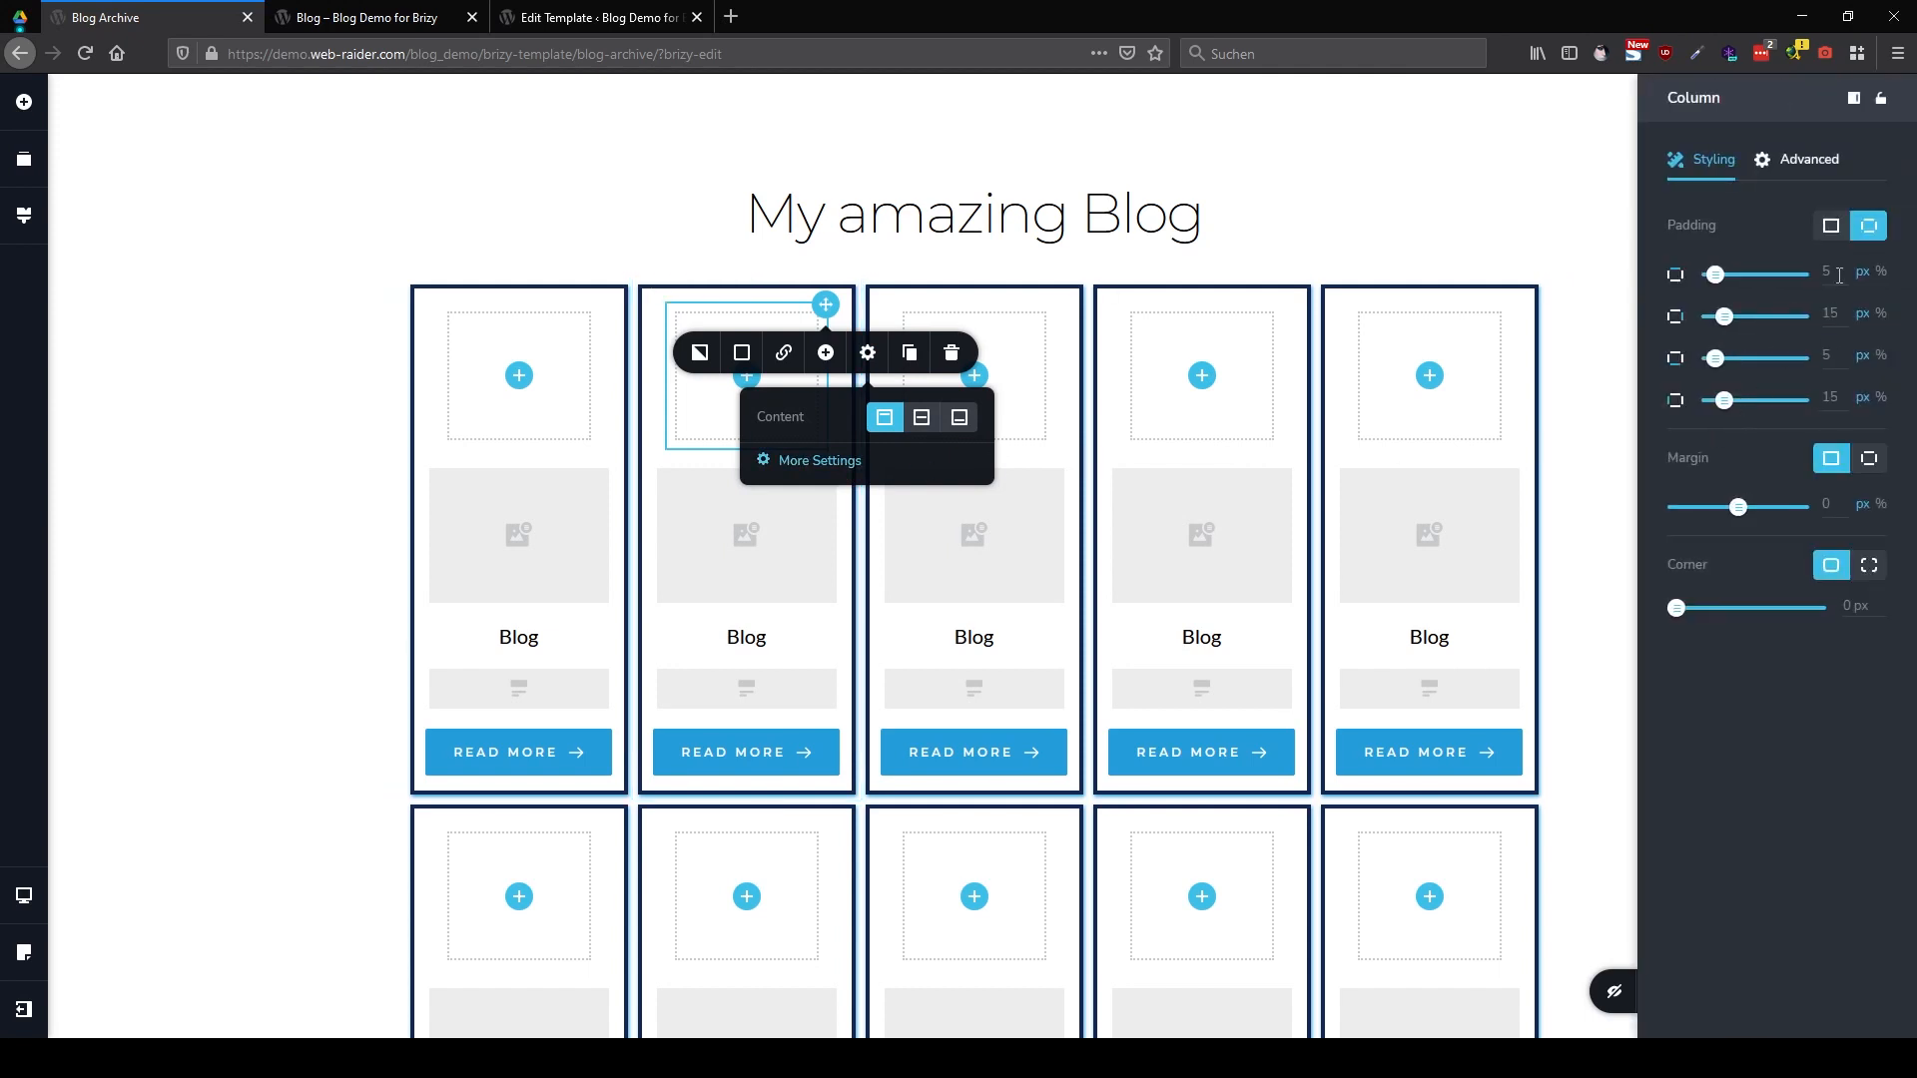
click(1827, 230)
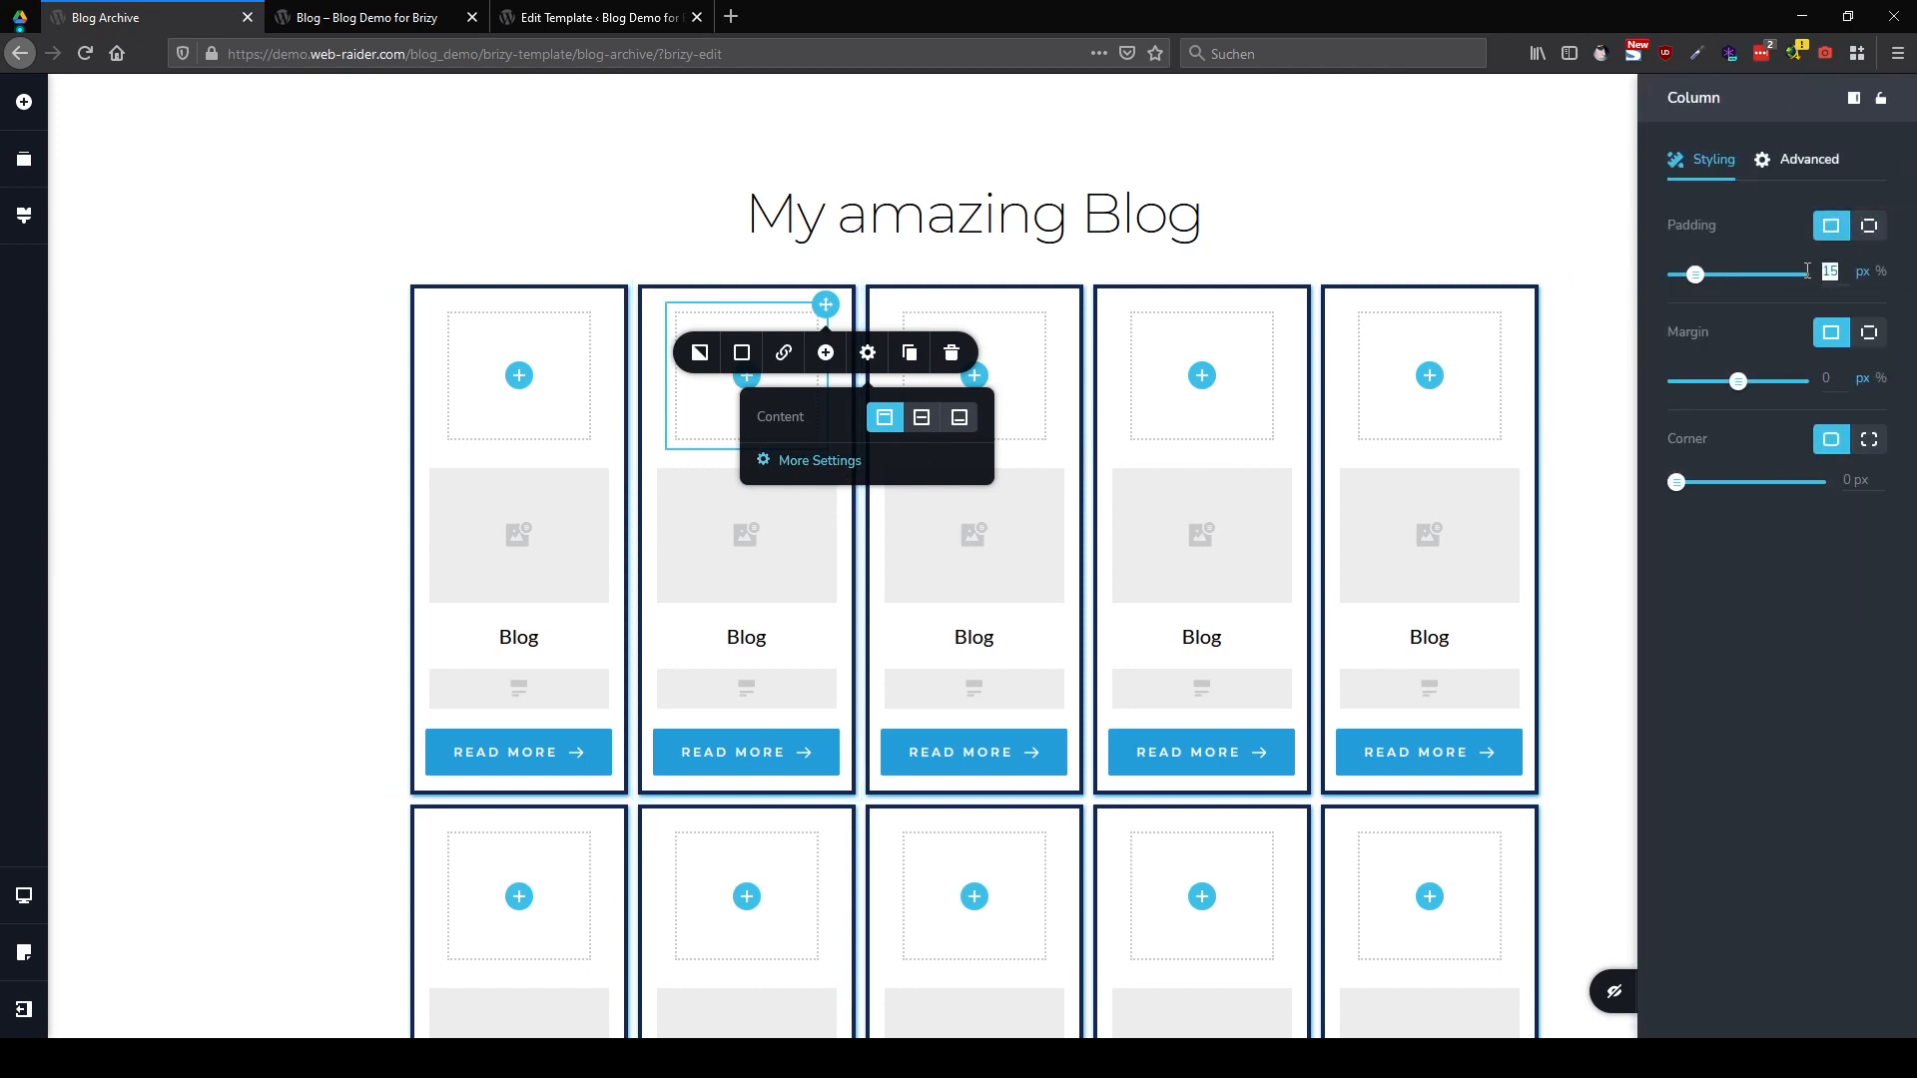
text(0)
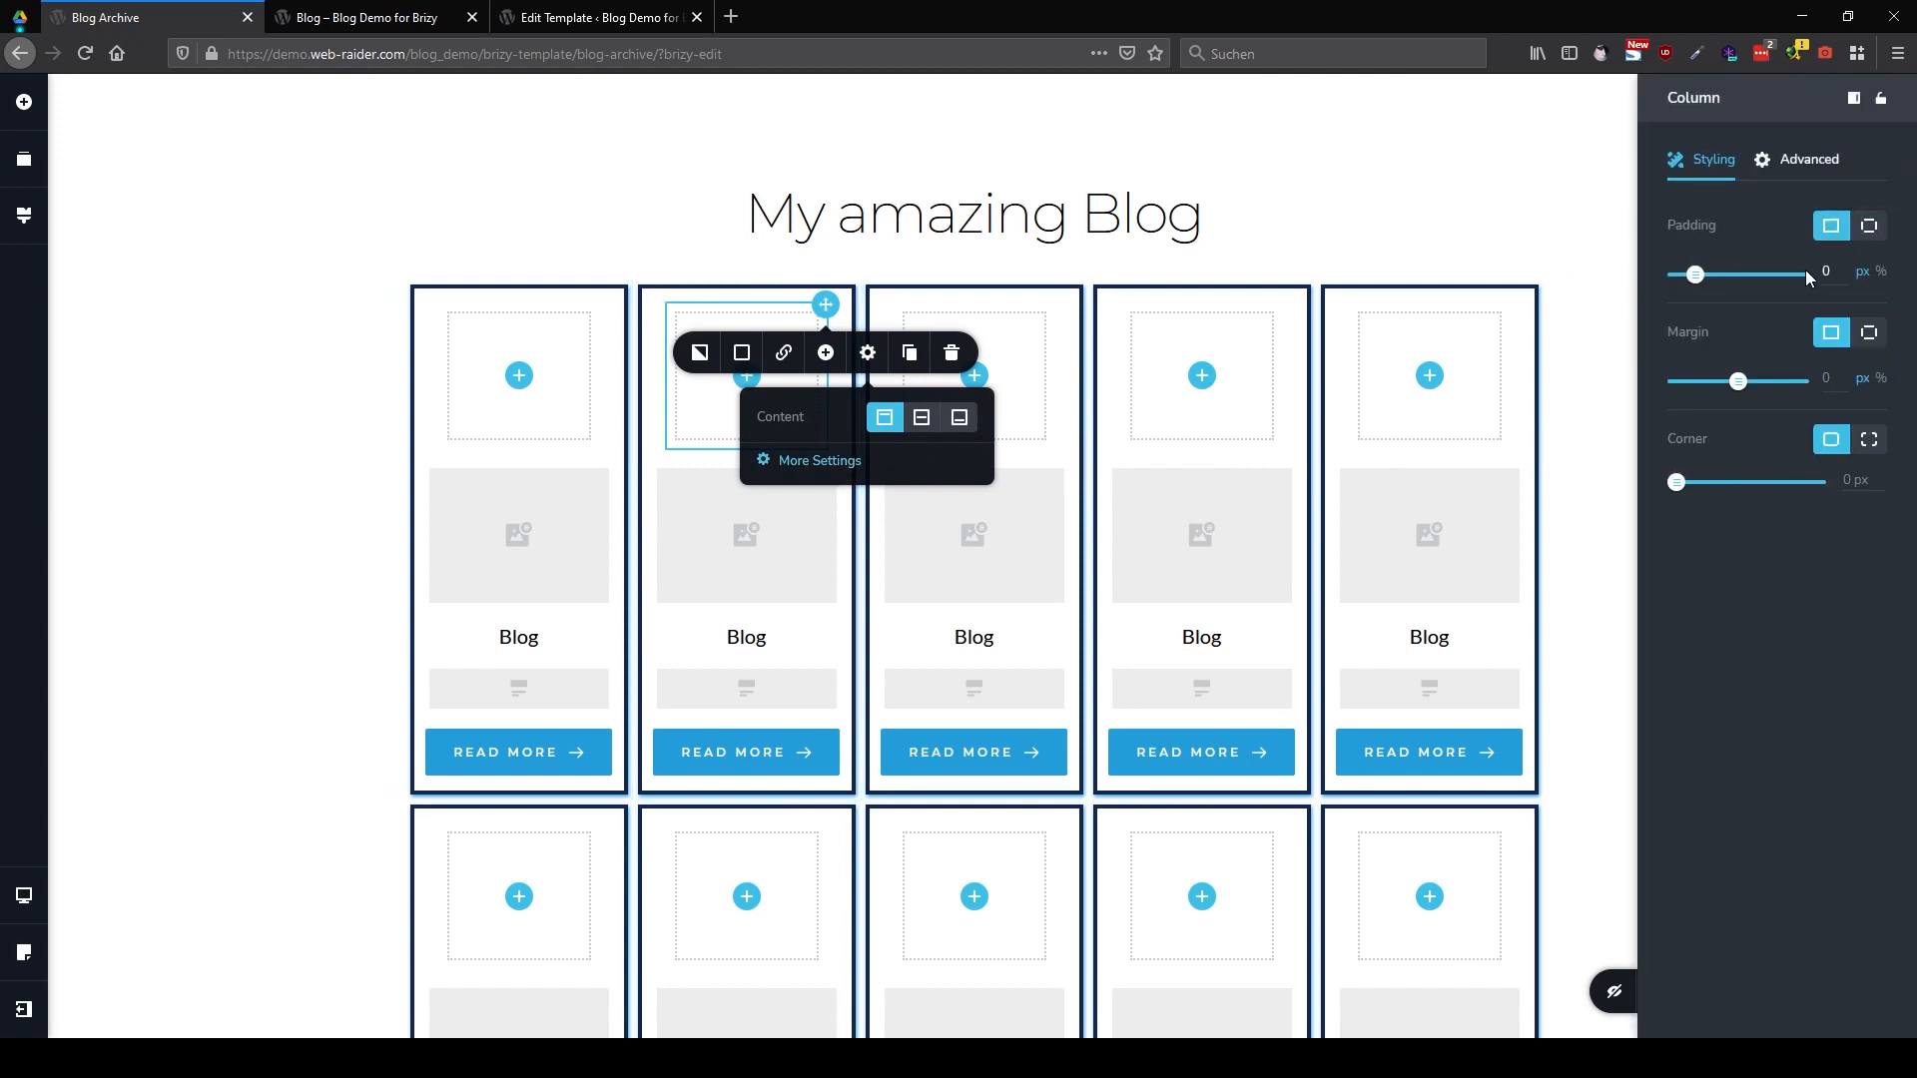
Give the empty inner column a dark navy border and a blue #239DDB outset shadow
click(741, 352)
click(740, 404)
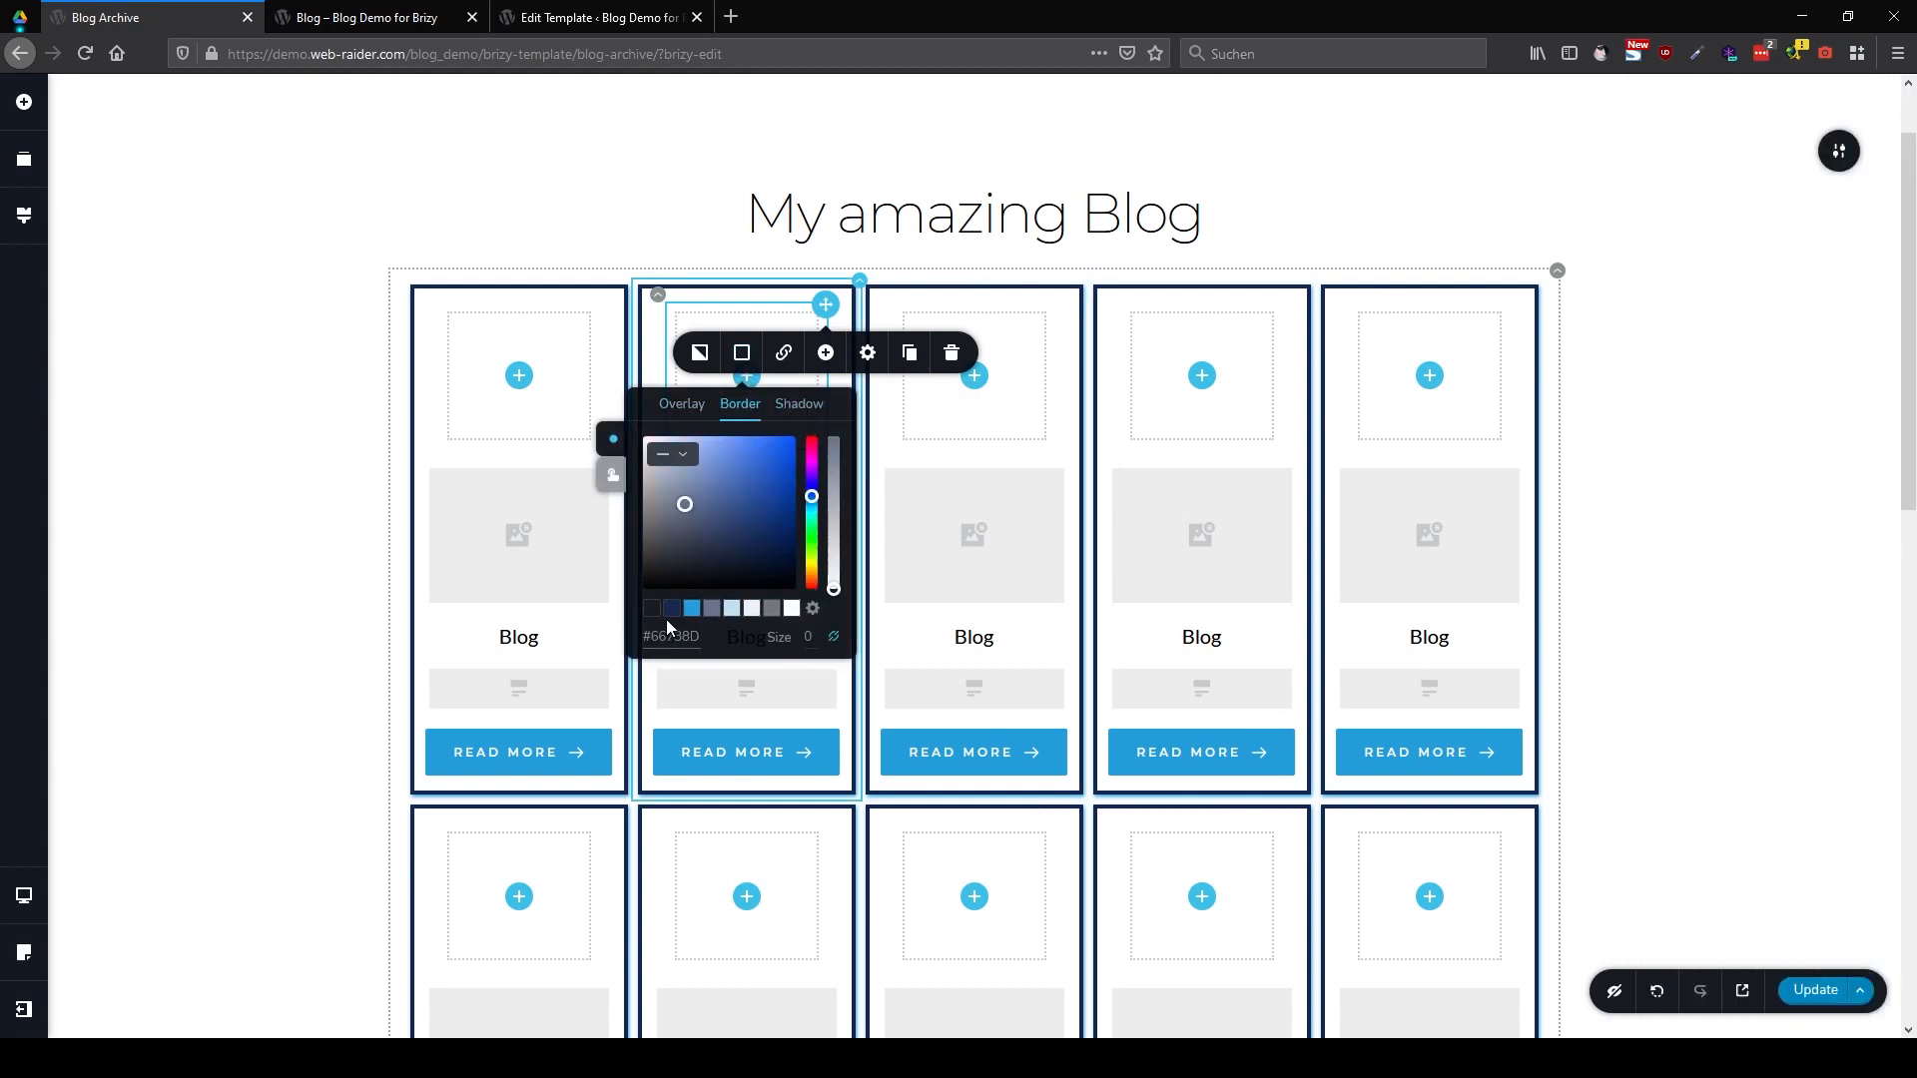
click(807, 404)
click(691, 611)
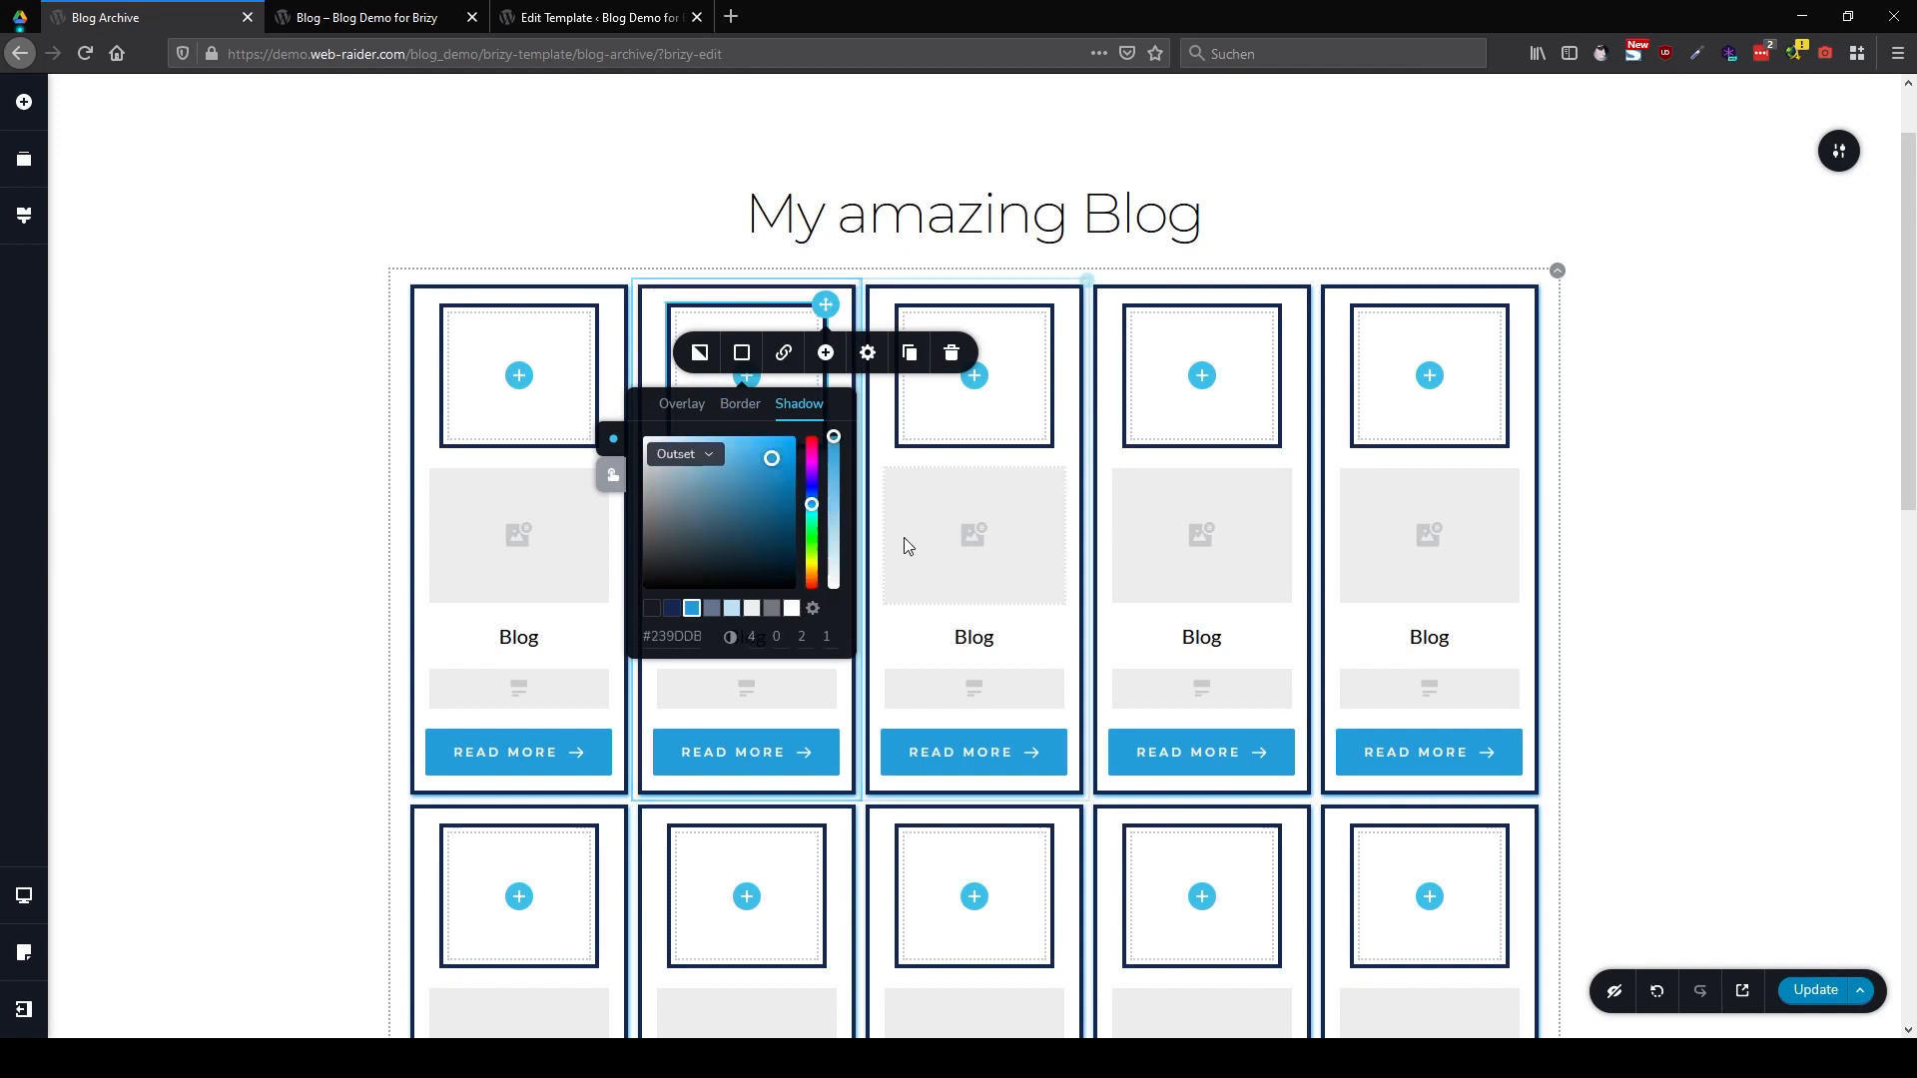
Set the post image's margin to a uniform 0 px on all sides
click(918, 535)
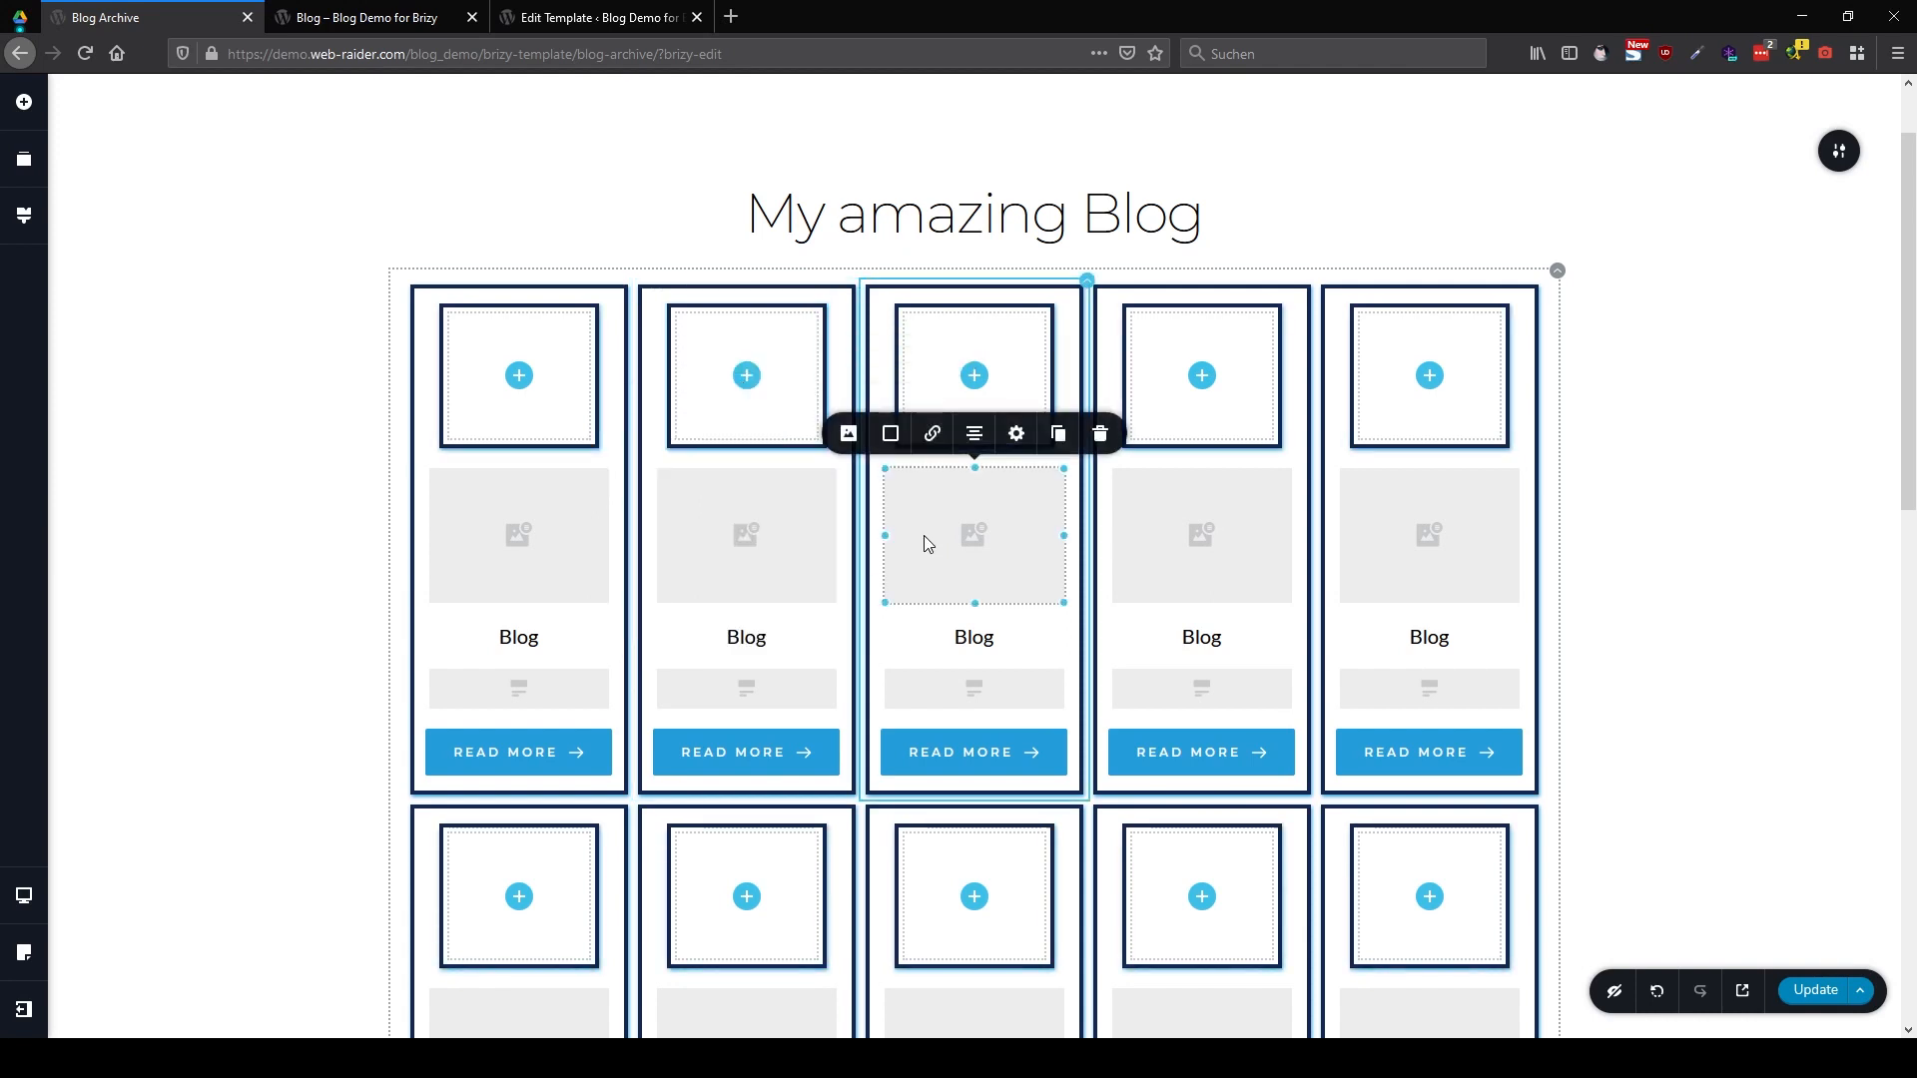
click(1017, 433)
click(1006, 387)
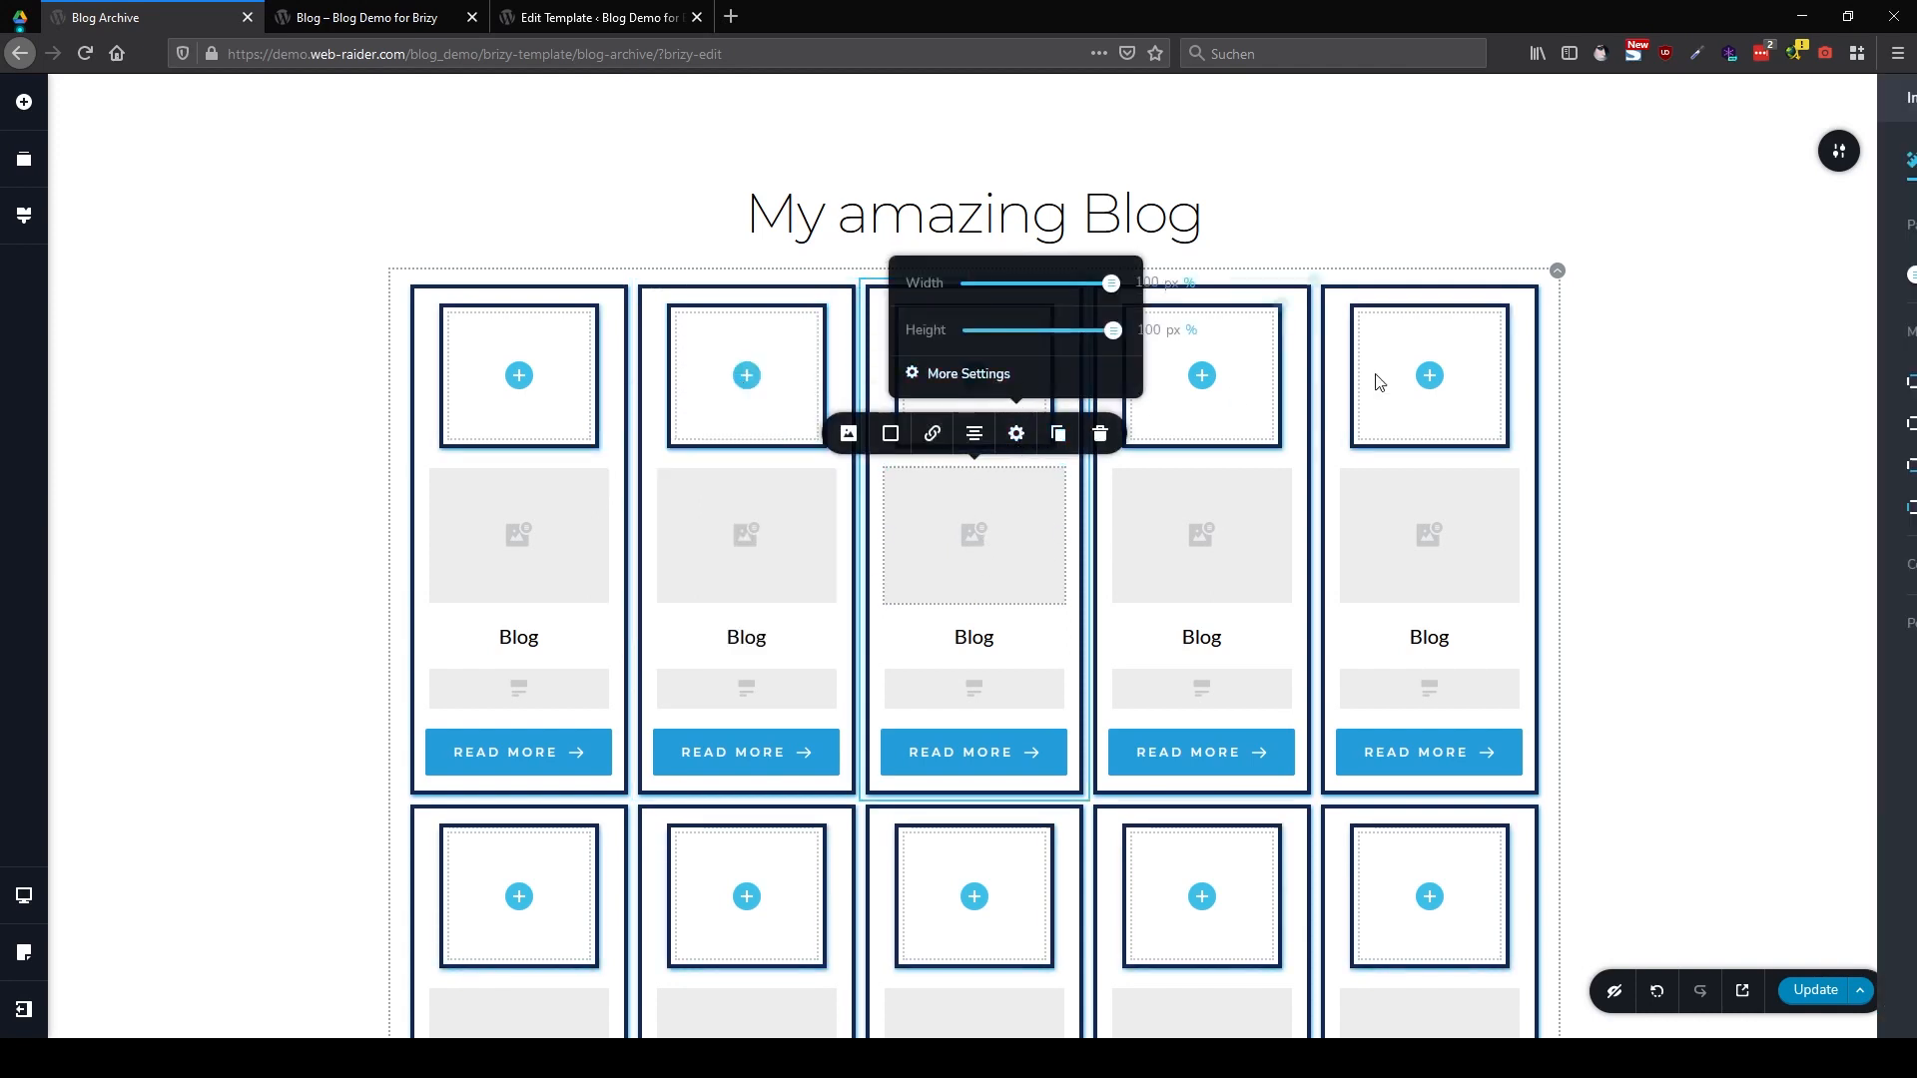
click(1819, 339)
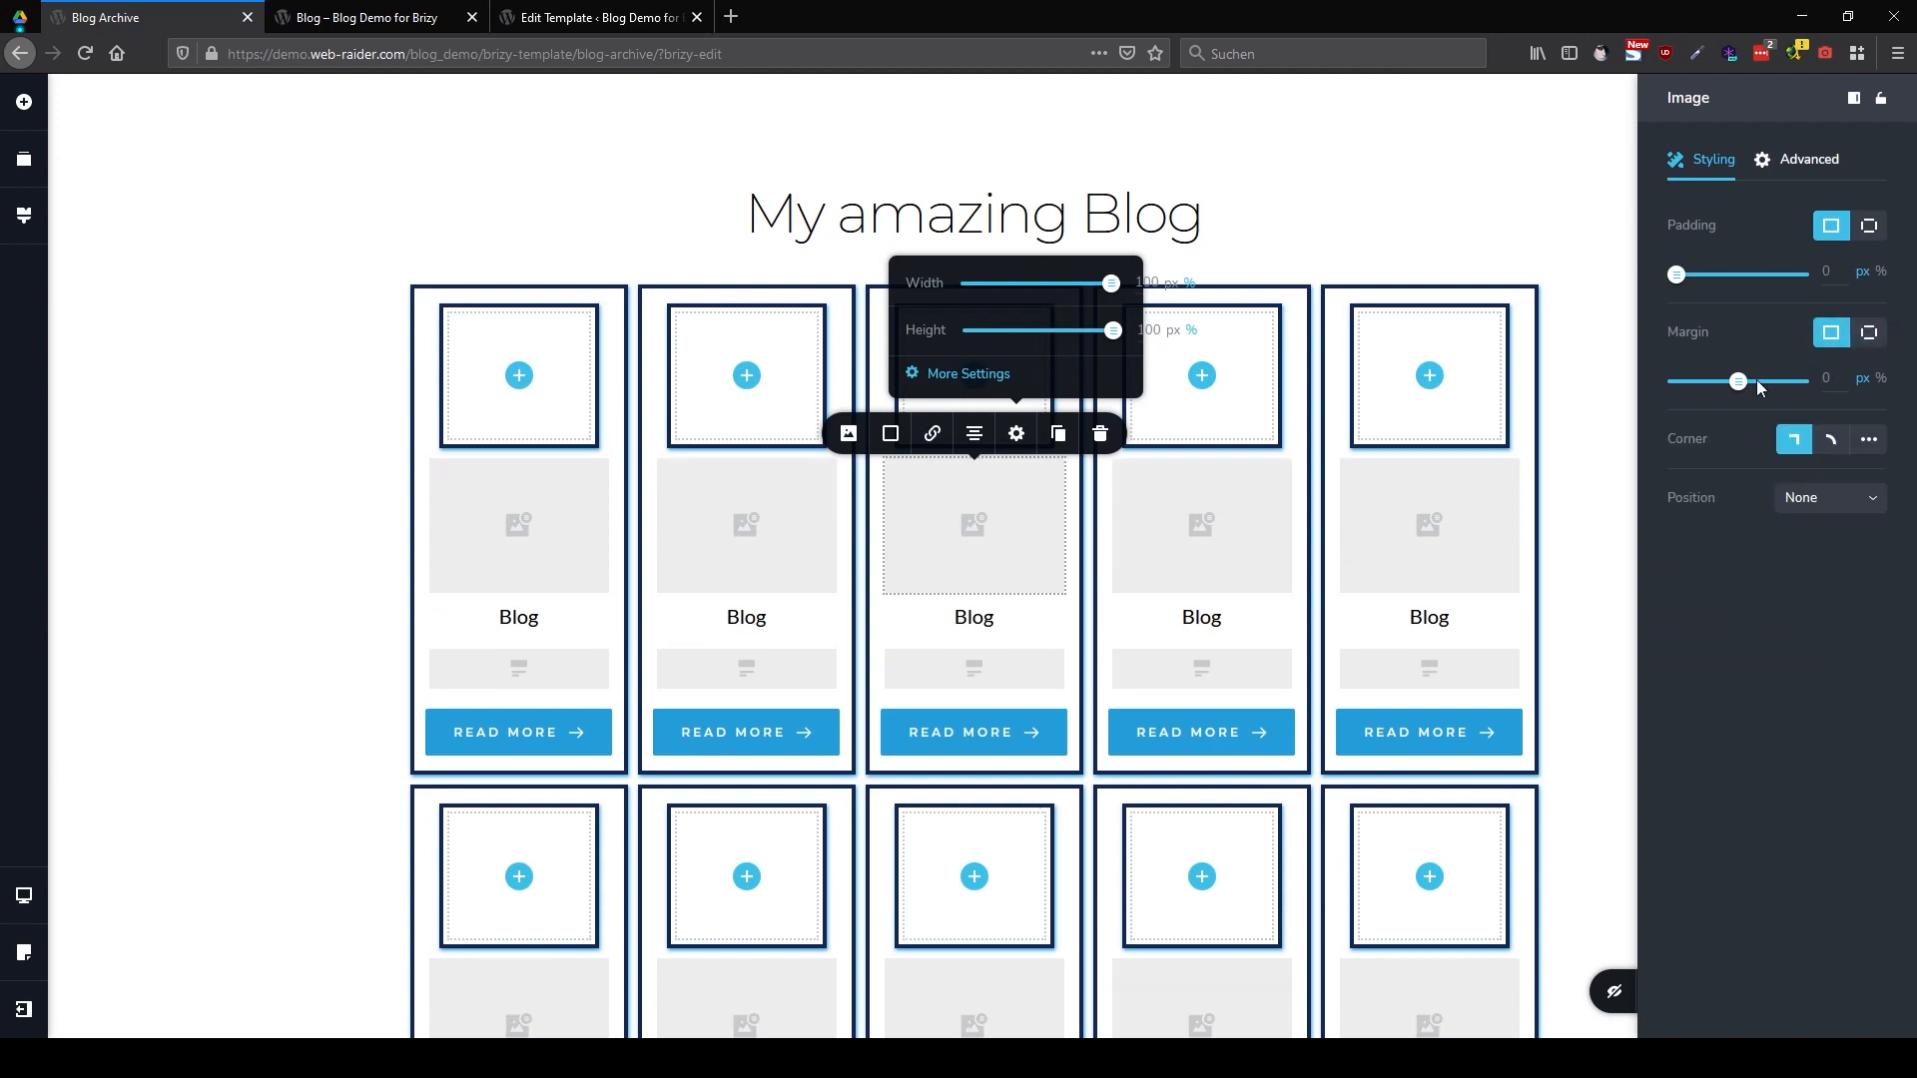
Move the post image into the bordered inner column at the top of the post card
click(1178, 536)
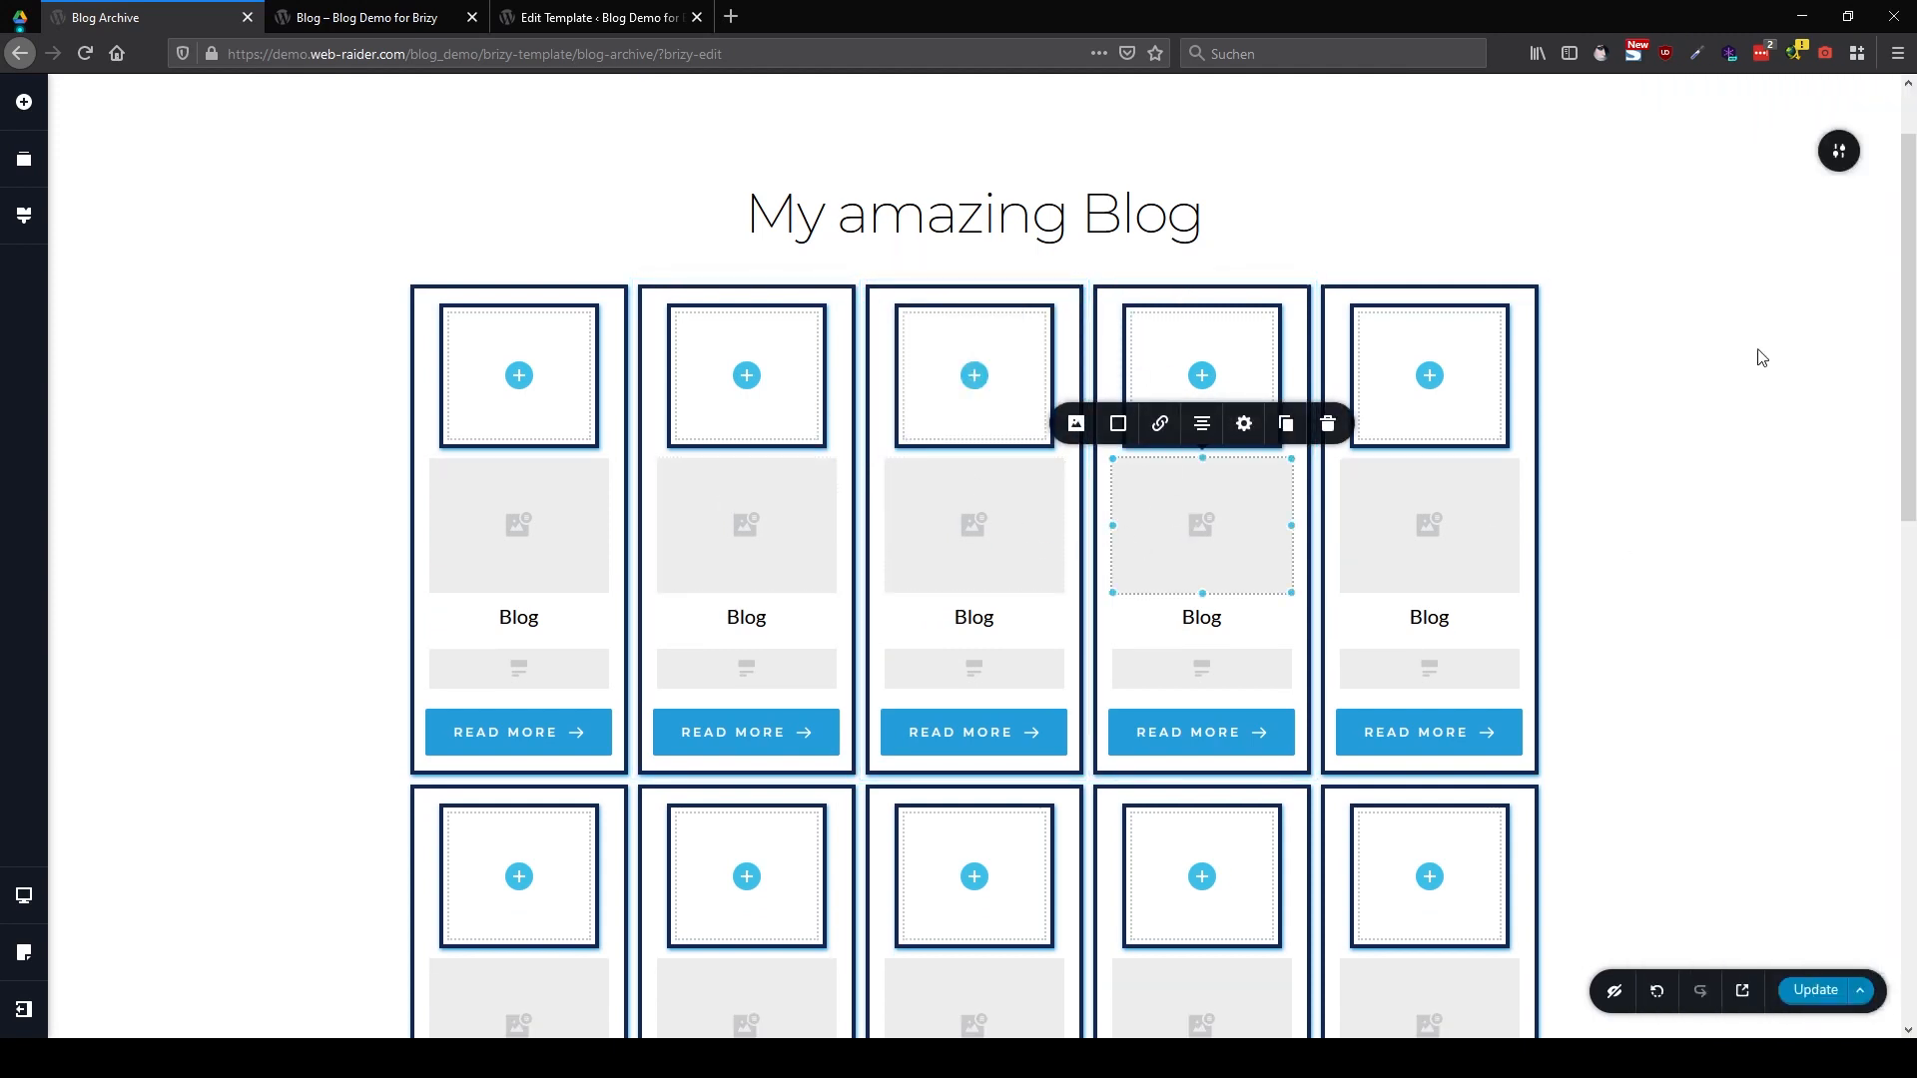
click(967, 548)
click(739, 524)
click(949, 548)
click(1163, 541)
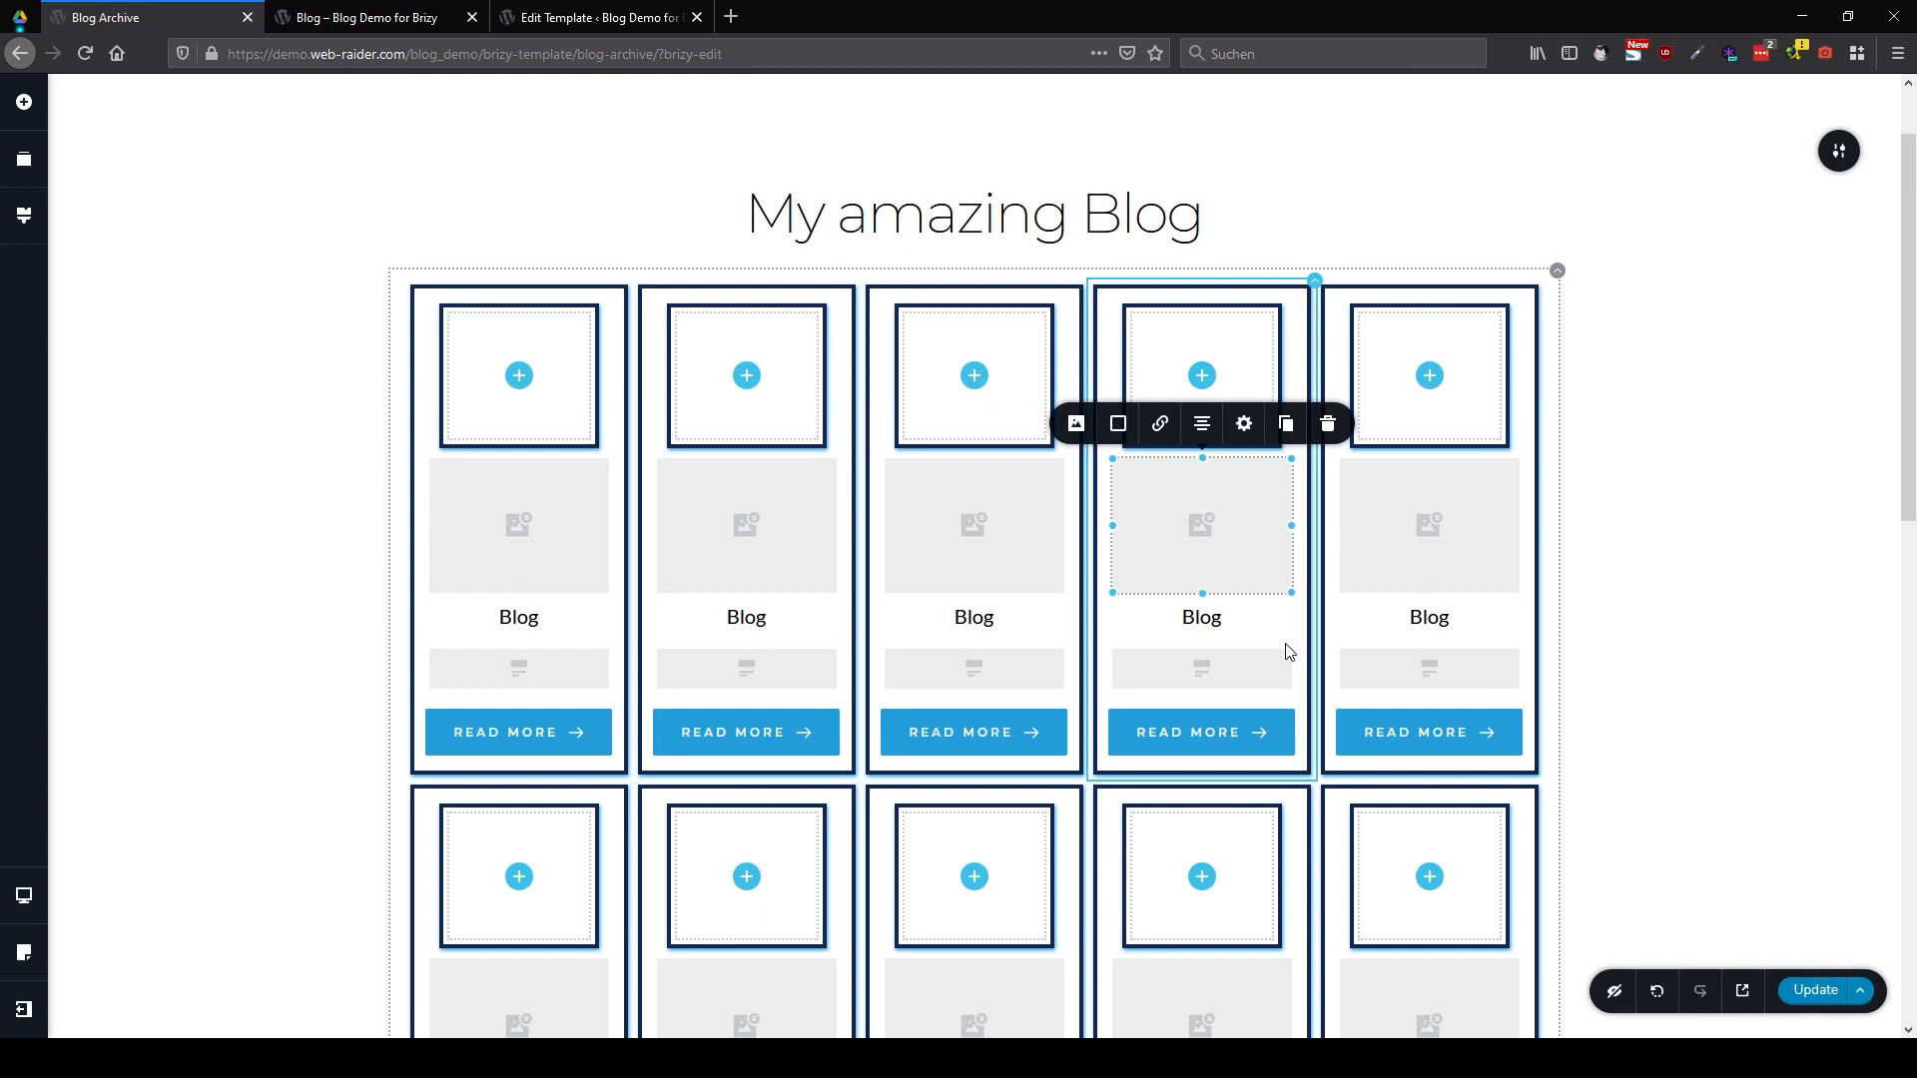
drag(1194, 523, 1213, 387)
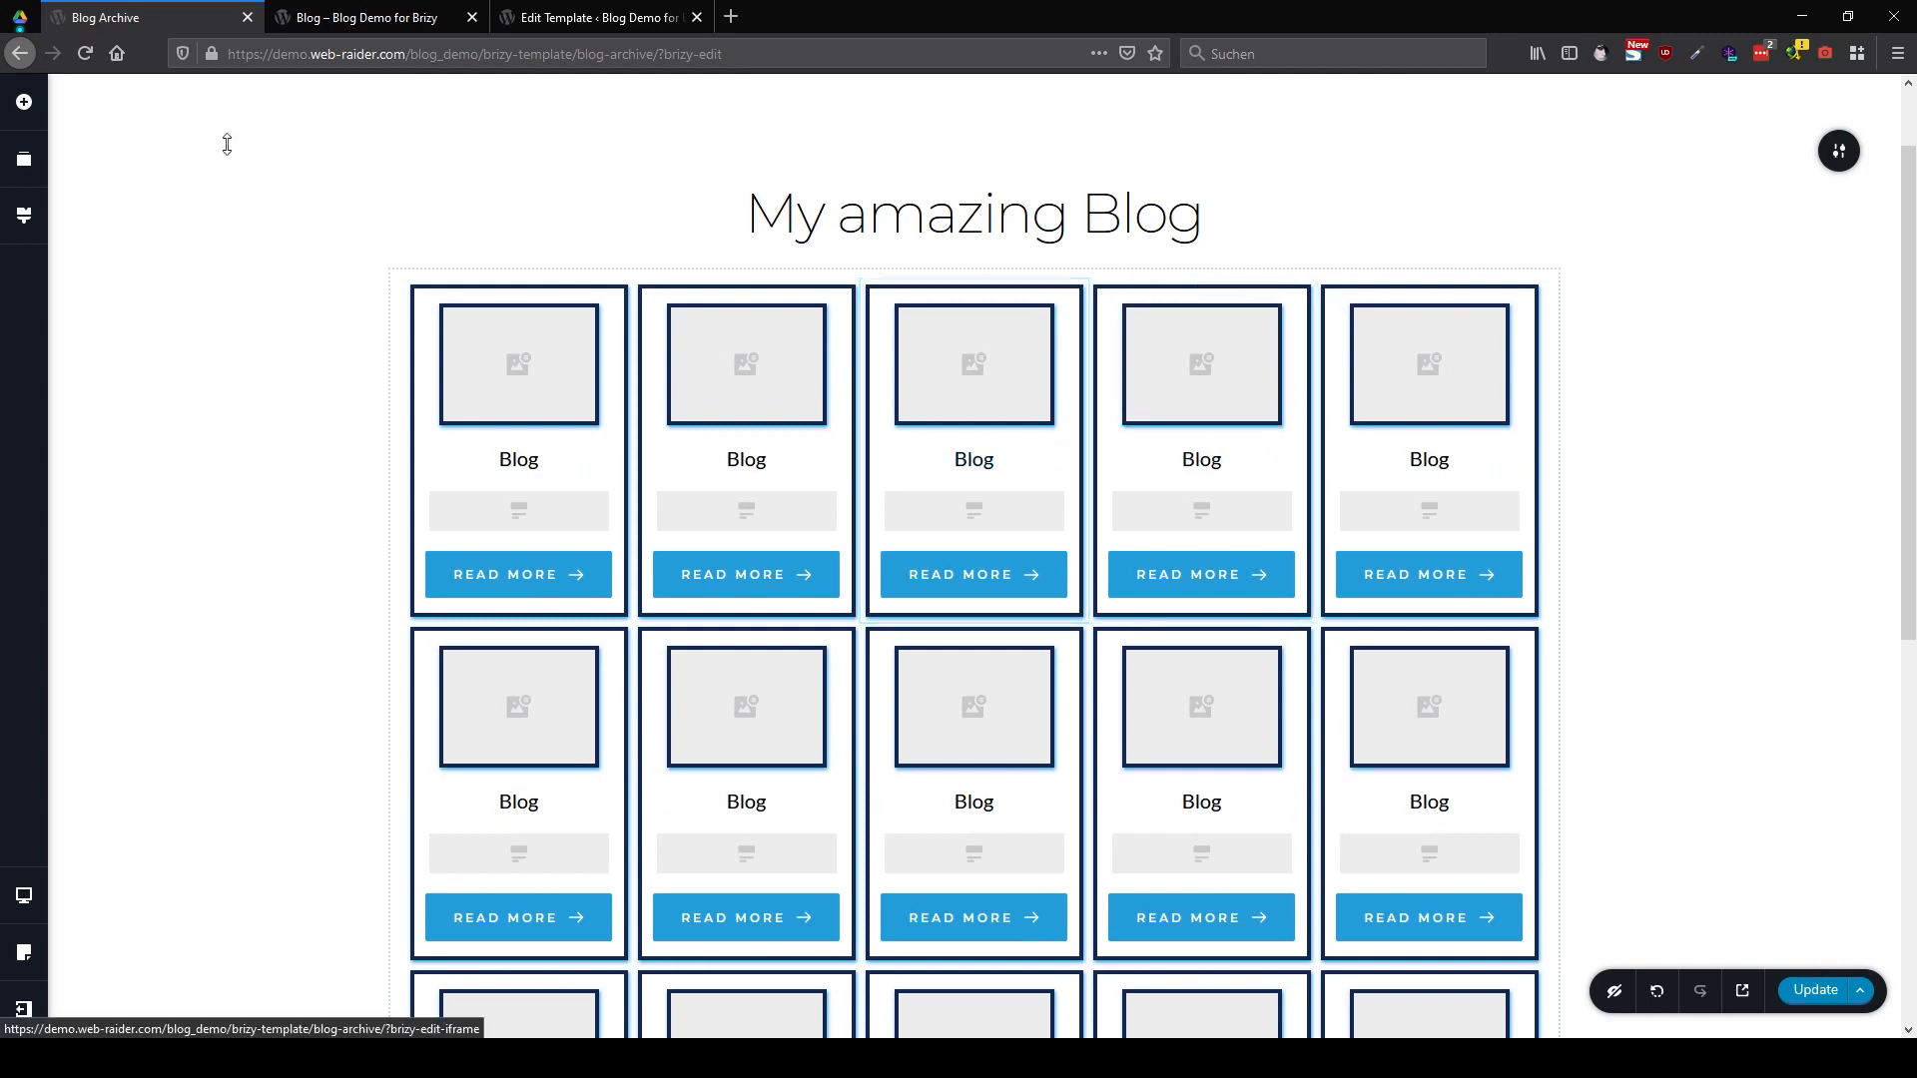
Add a Post Info element between the post title and excerpt, and open its element options
click(24, 102)
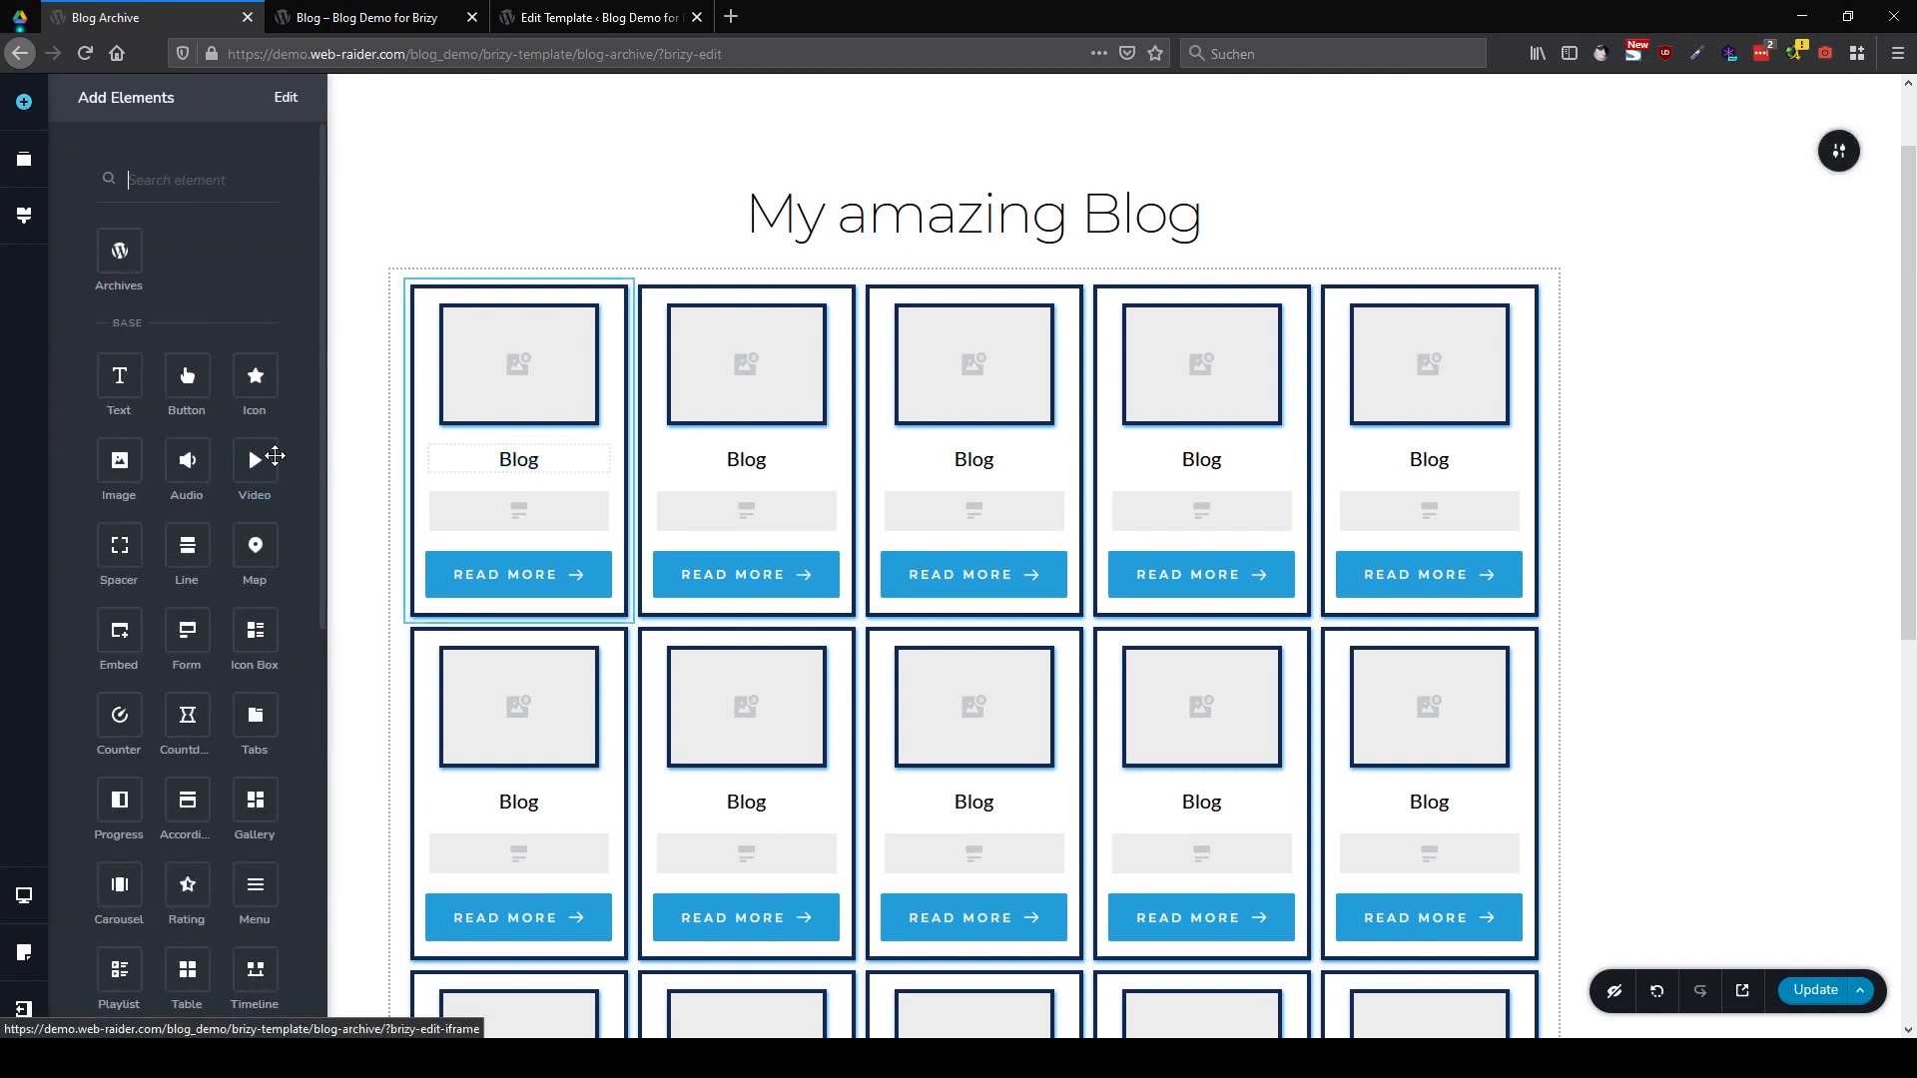
scroll(255, 482, down, 4)
scroll(256, 482, down, 3)
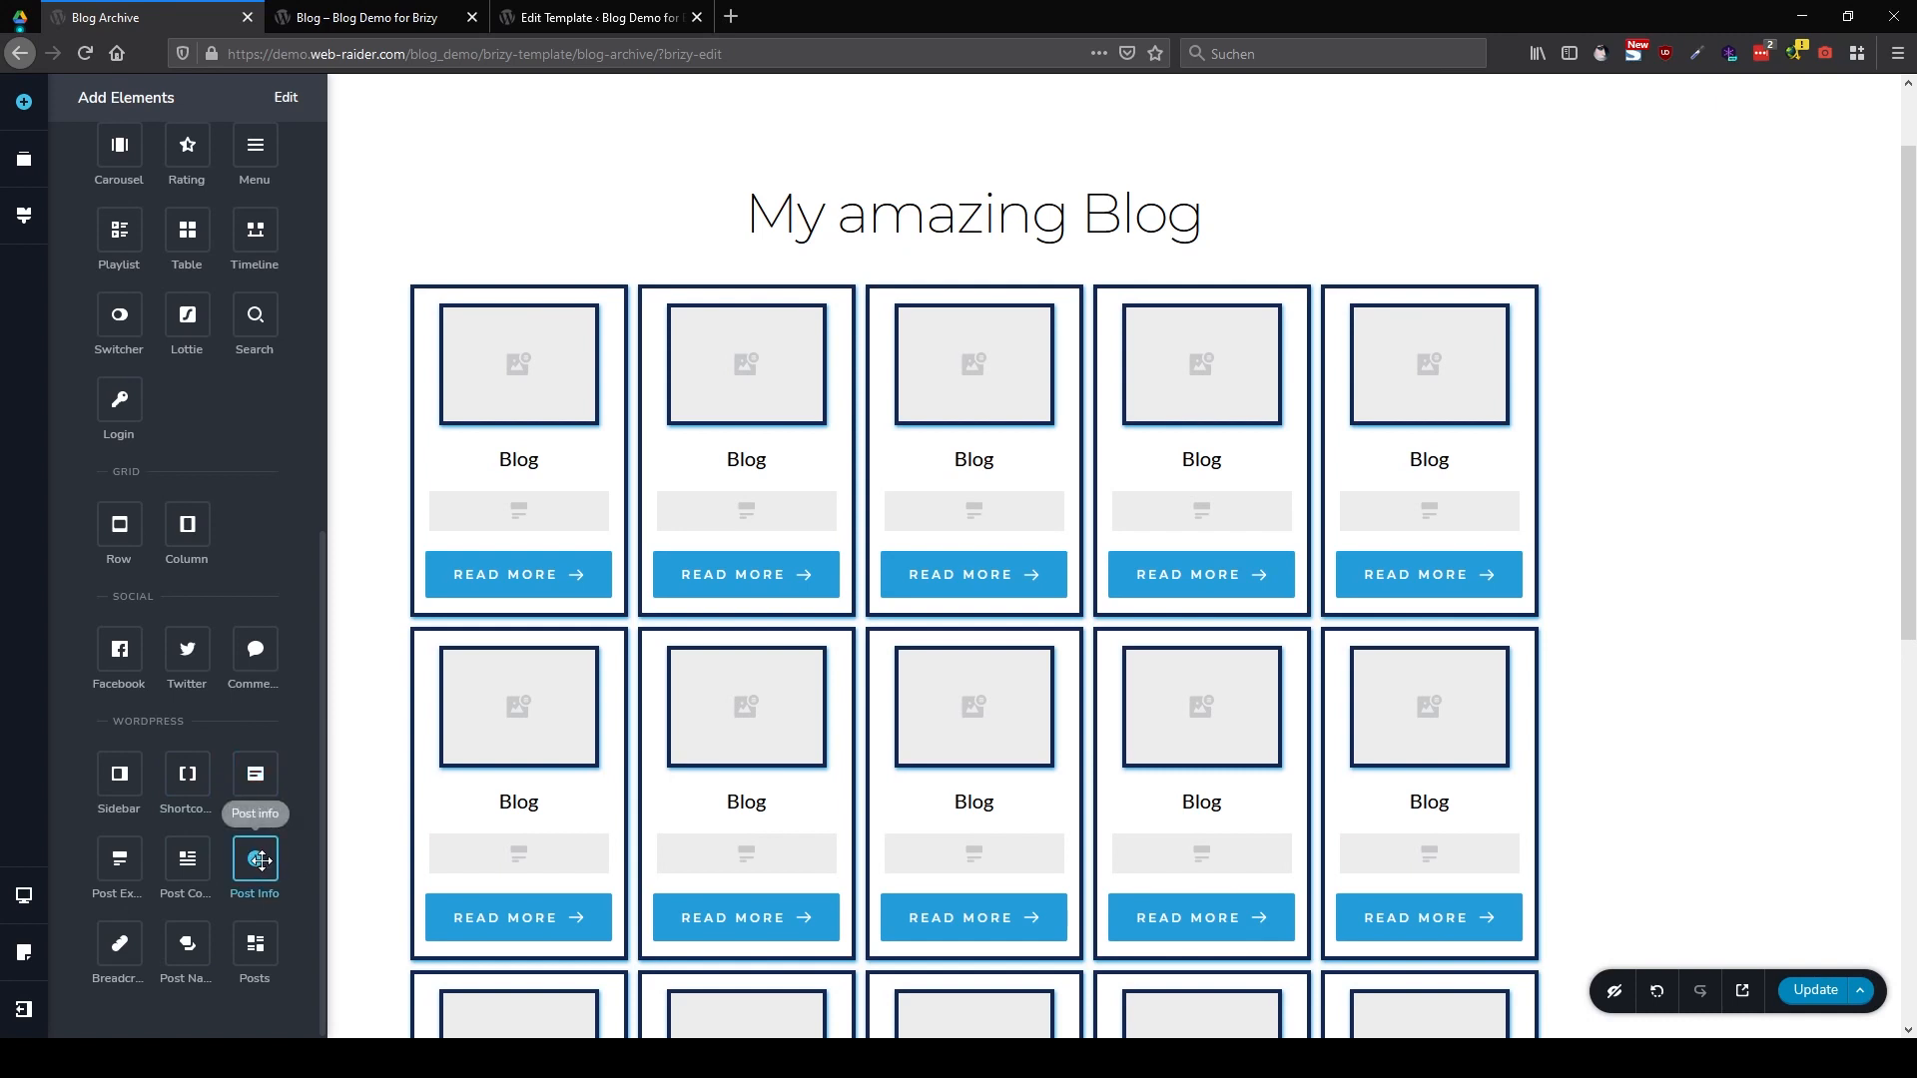
drag(261, 860, 527, 484)
click(509, 539)
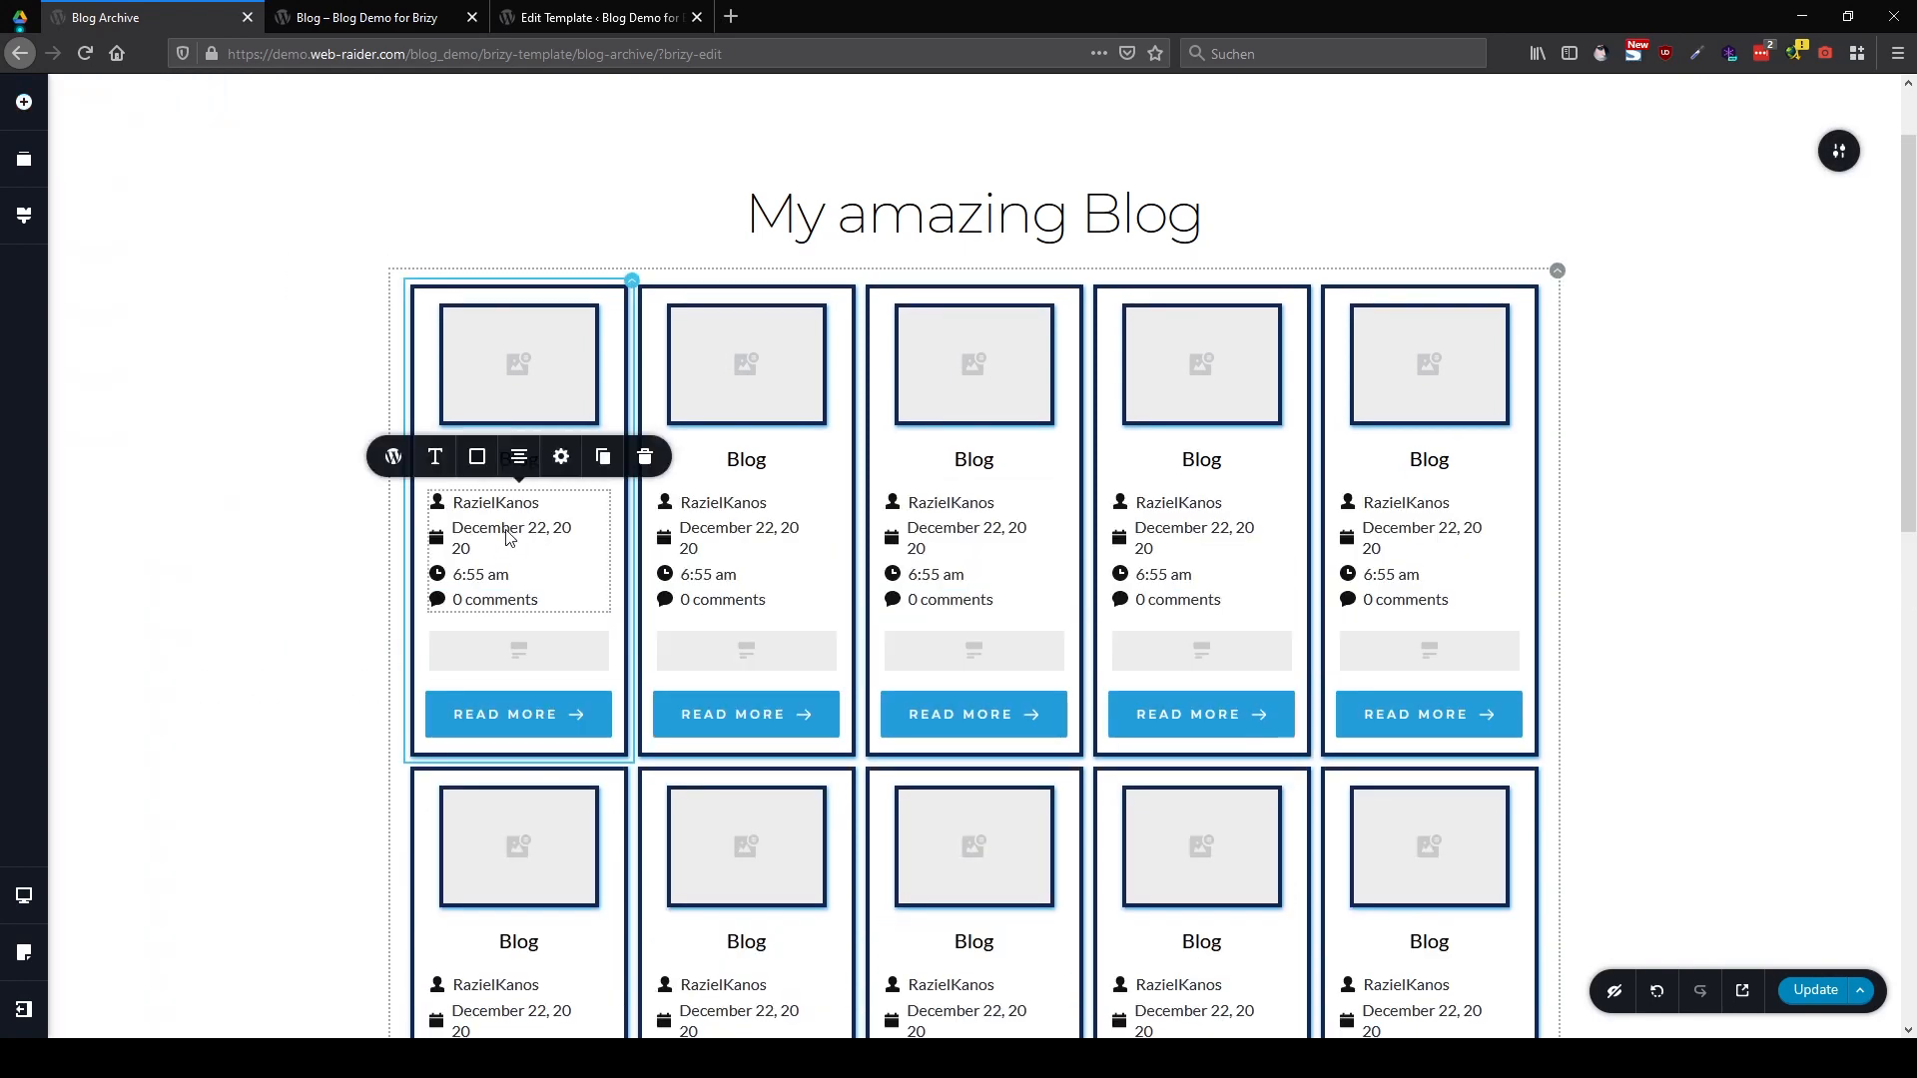
click(394, 458)
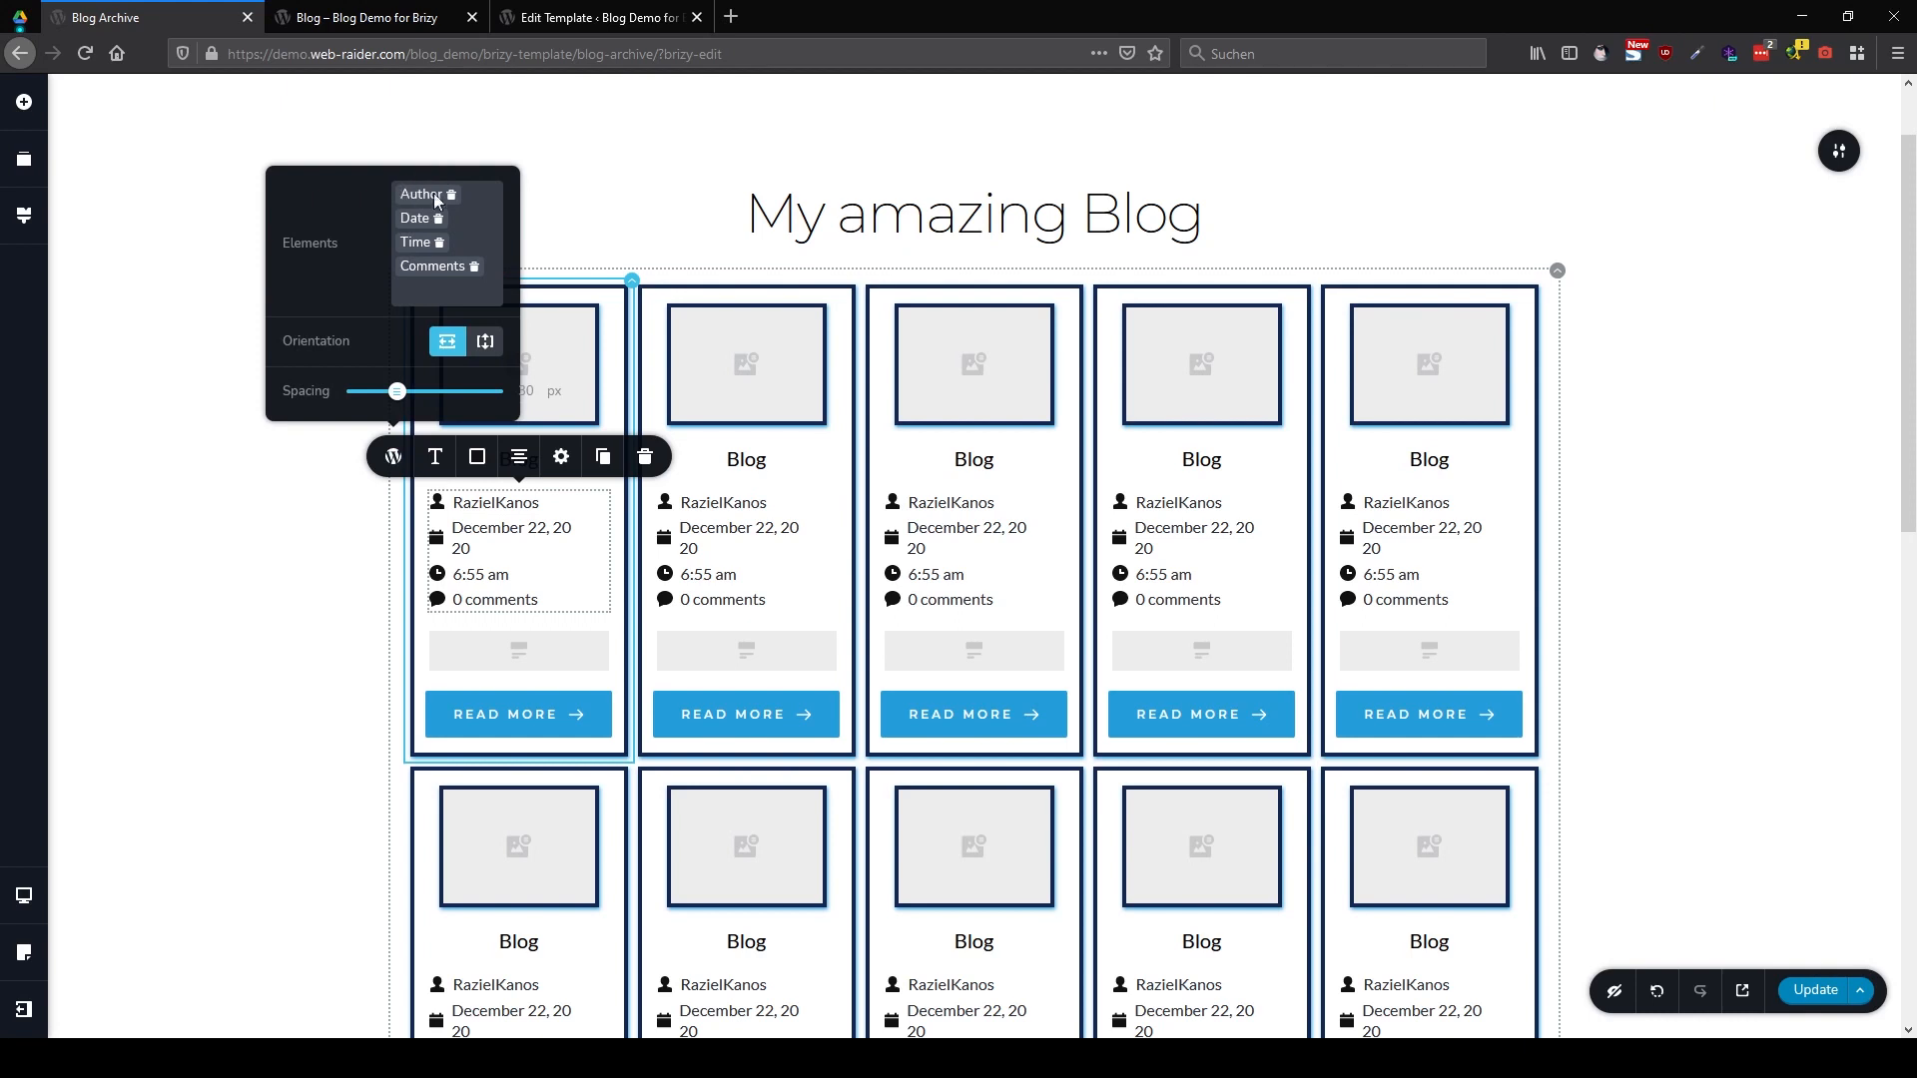
Remove Comments from the post info elements and add it back to the list
click(474, 266)
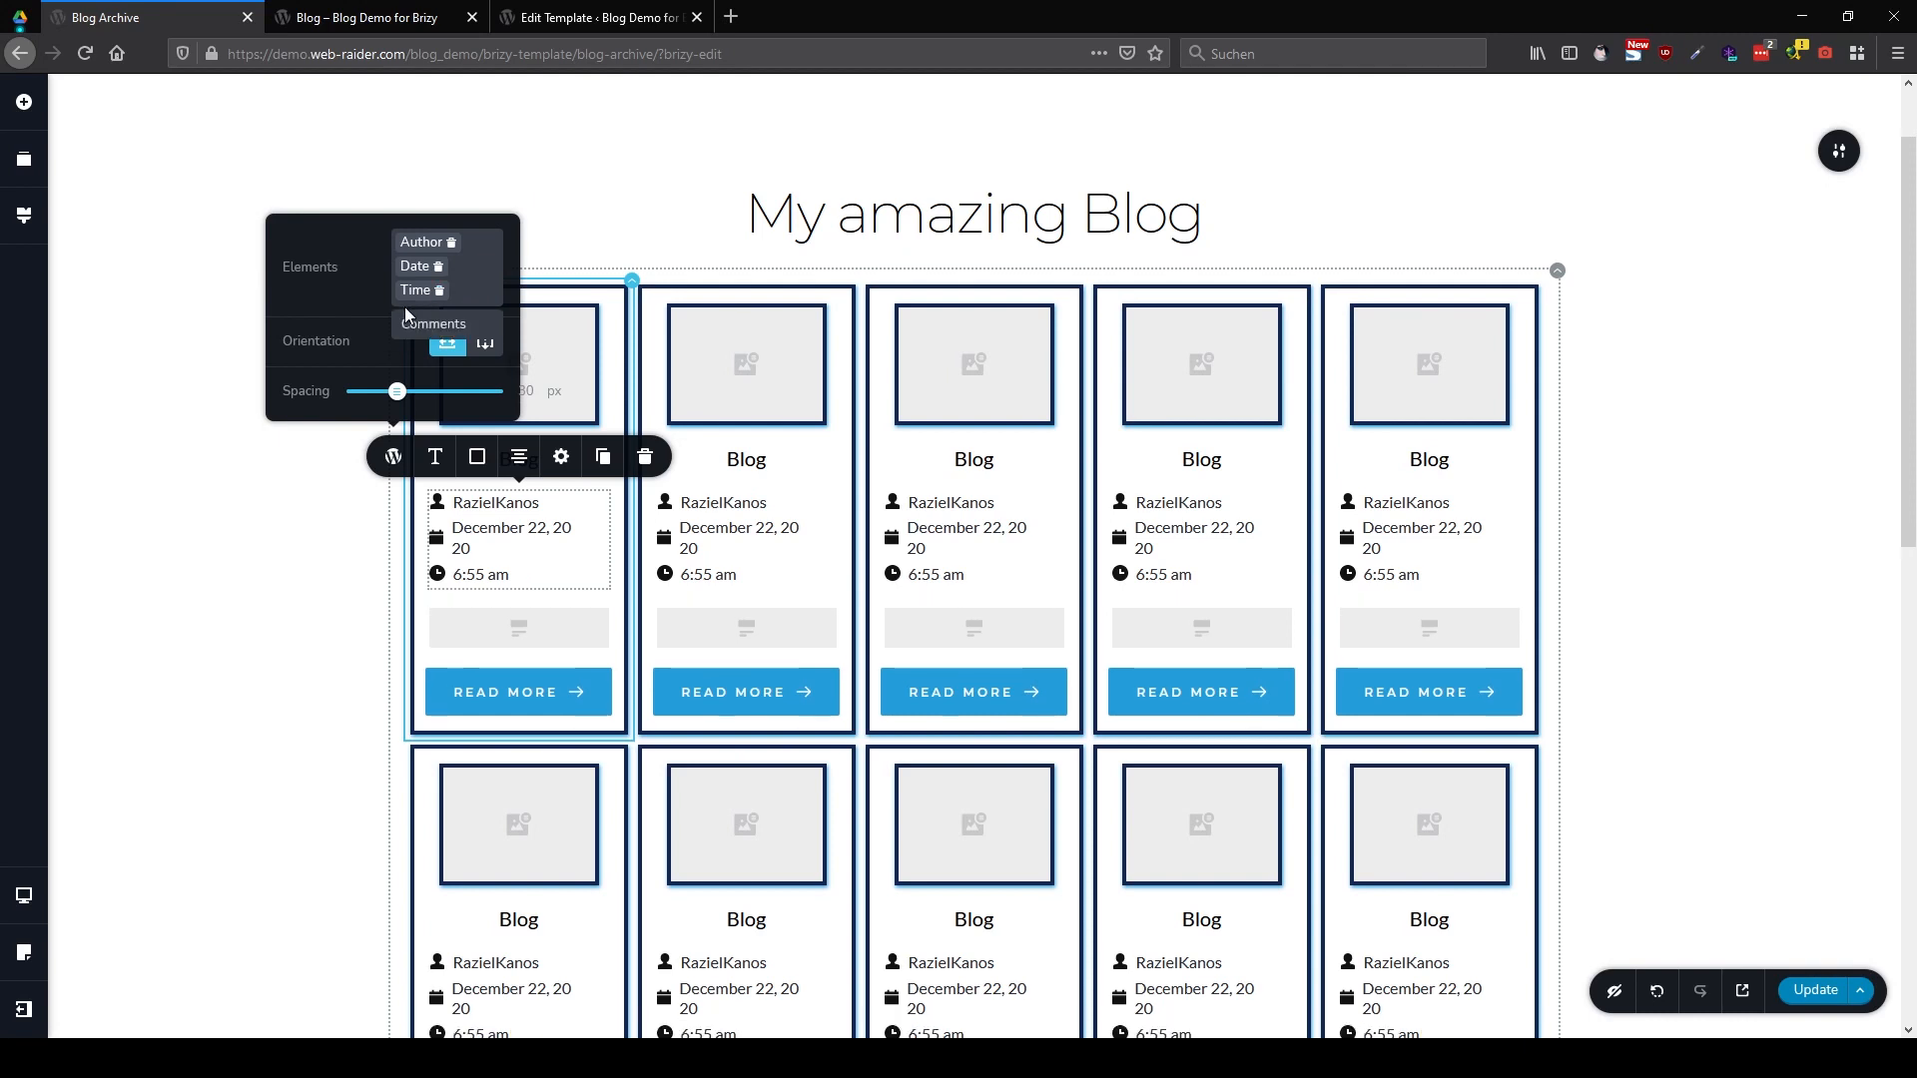
click(361, 274)
click(476, 266)
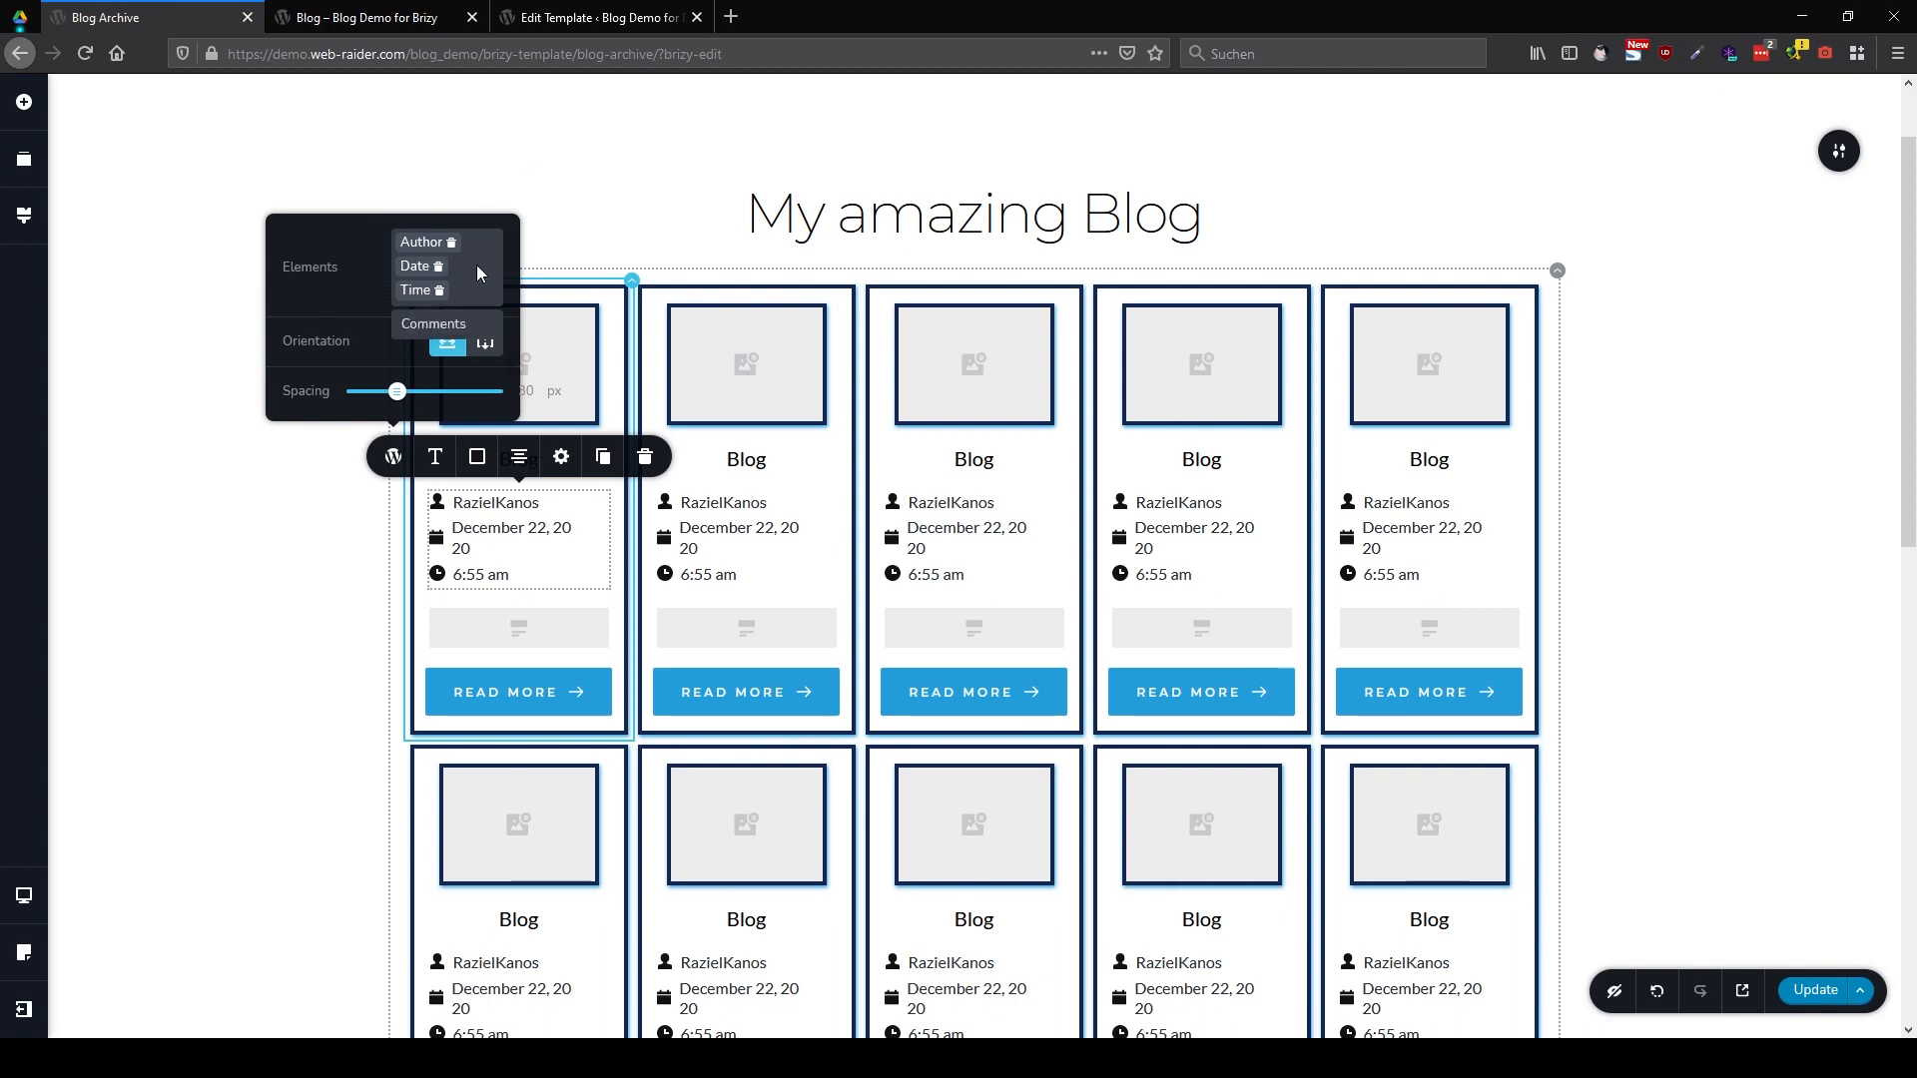
click(435, 325)
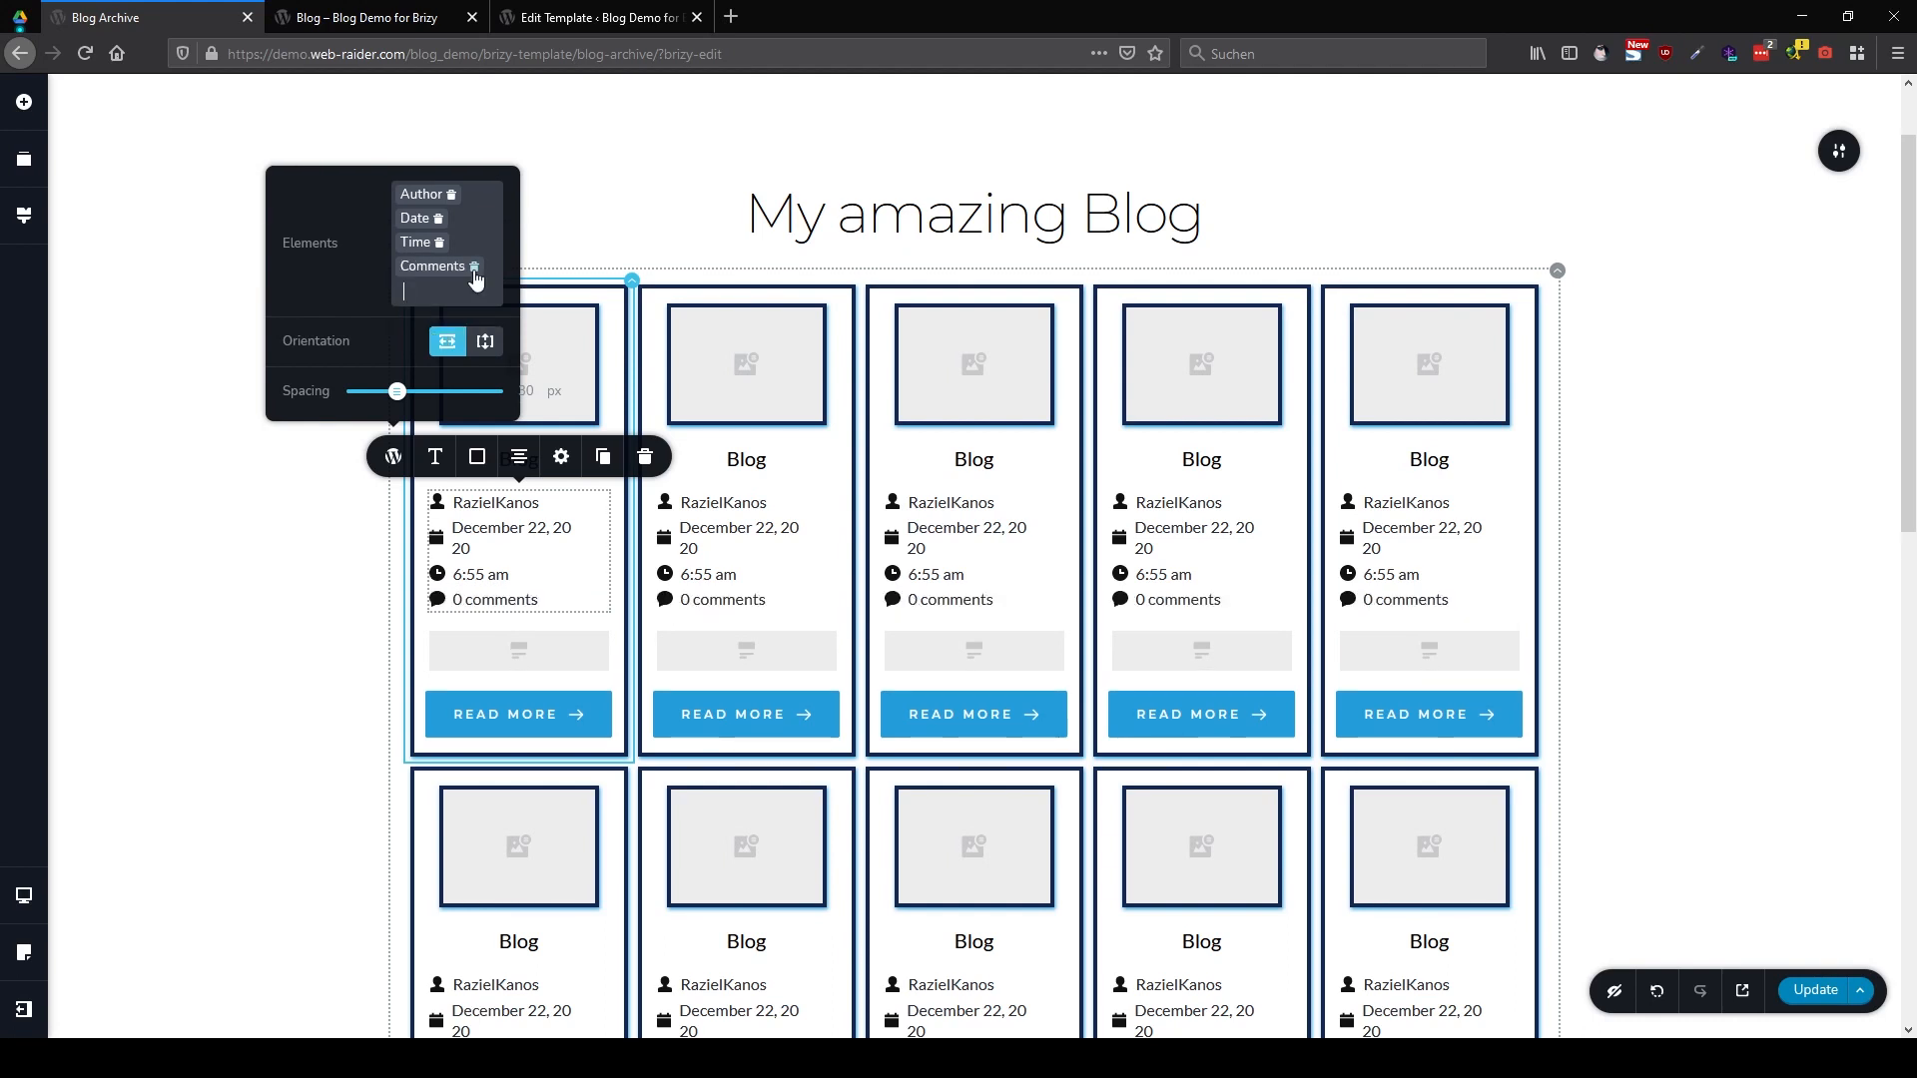
Remove Comments and Time from the post info elements, keeping Author and Date
click(474, 266)
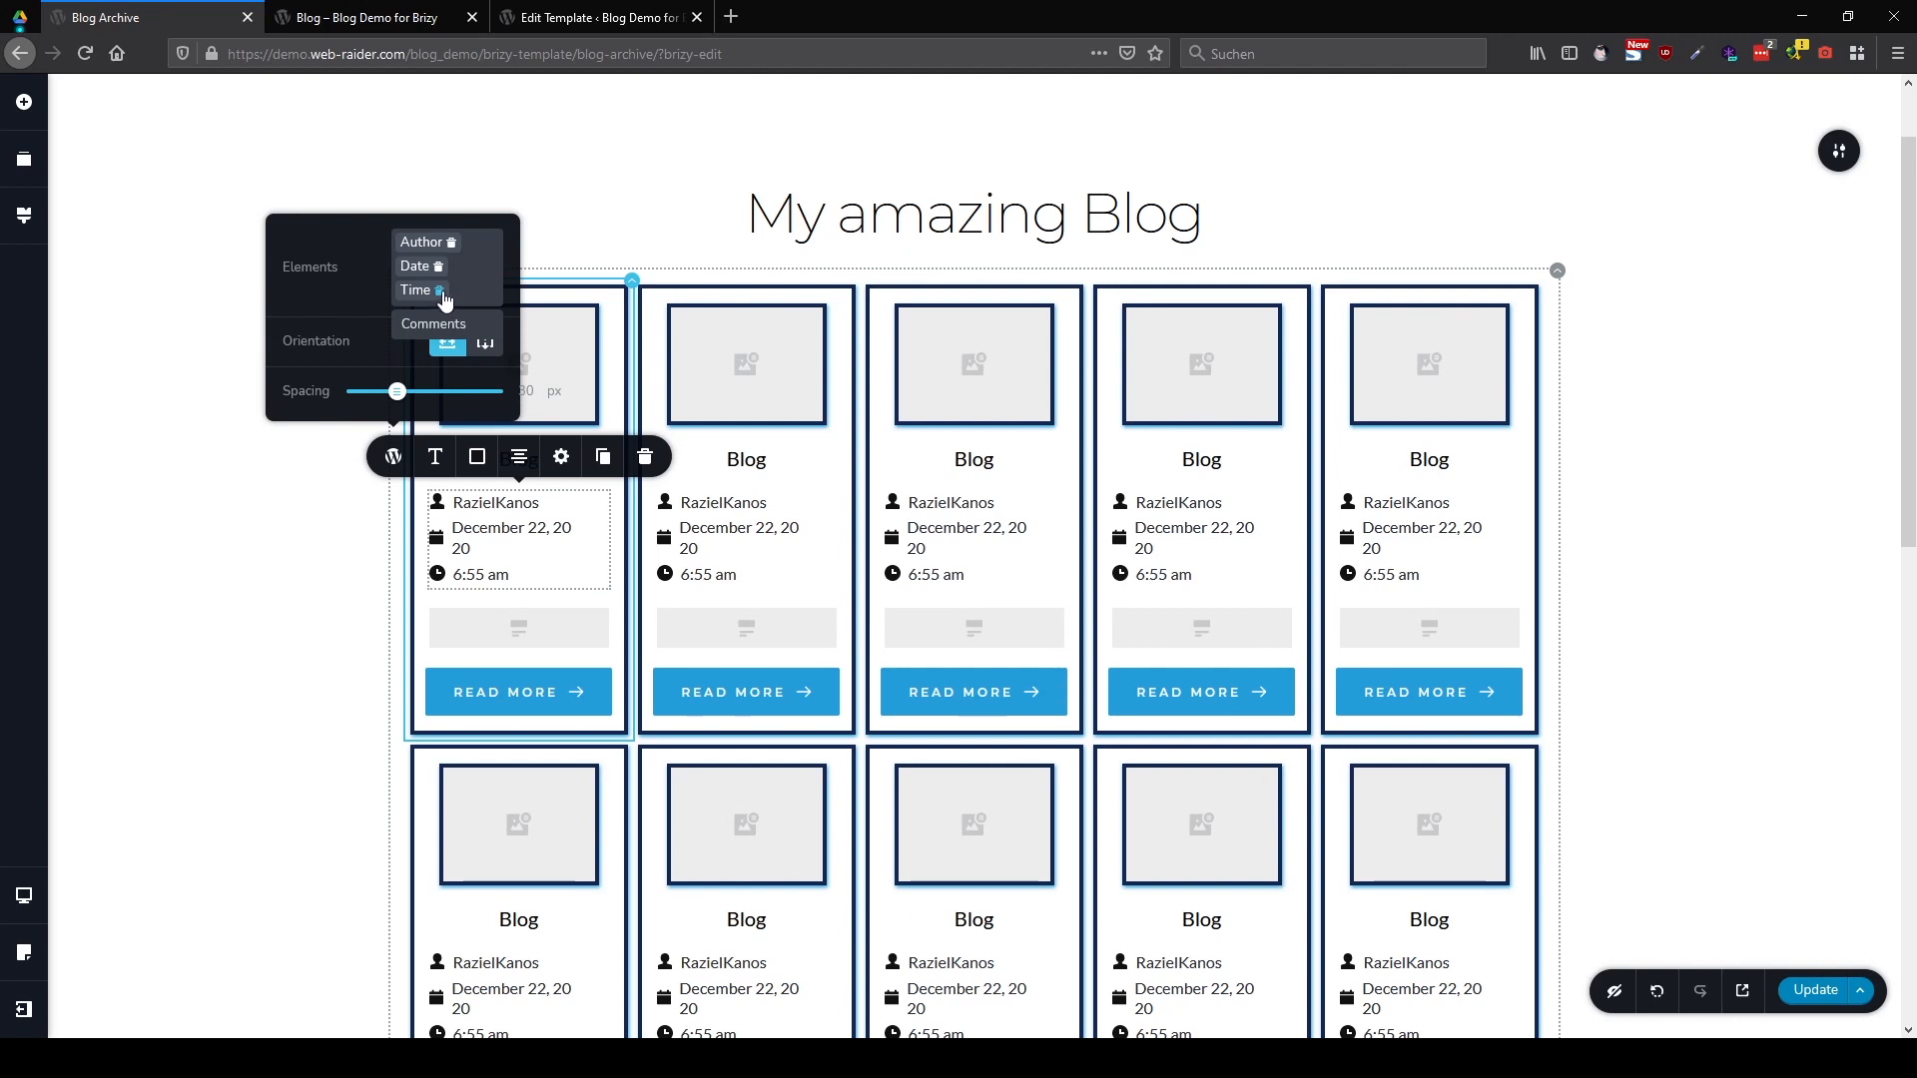
click(439, 292)
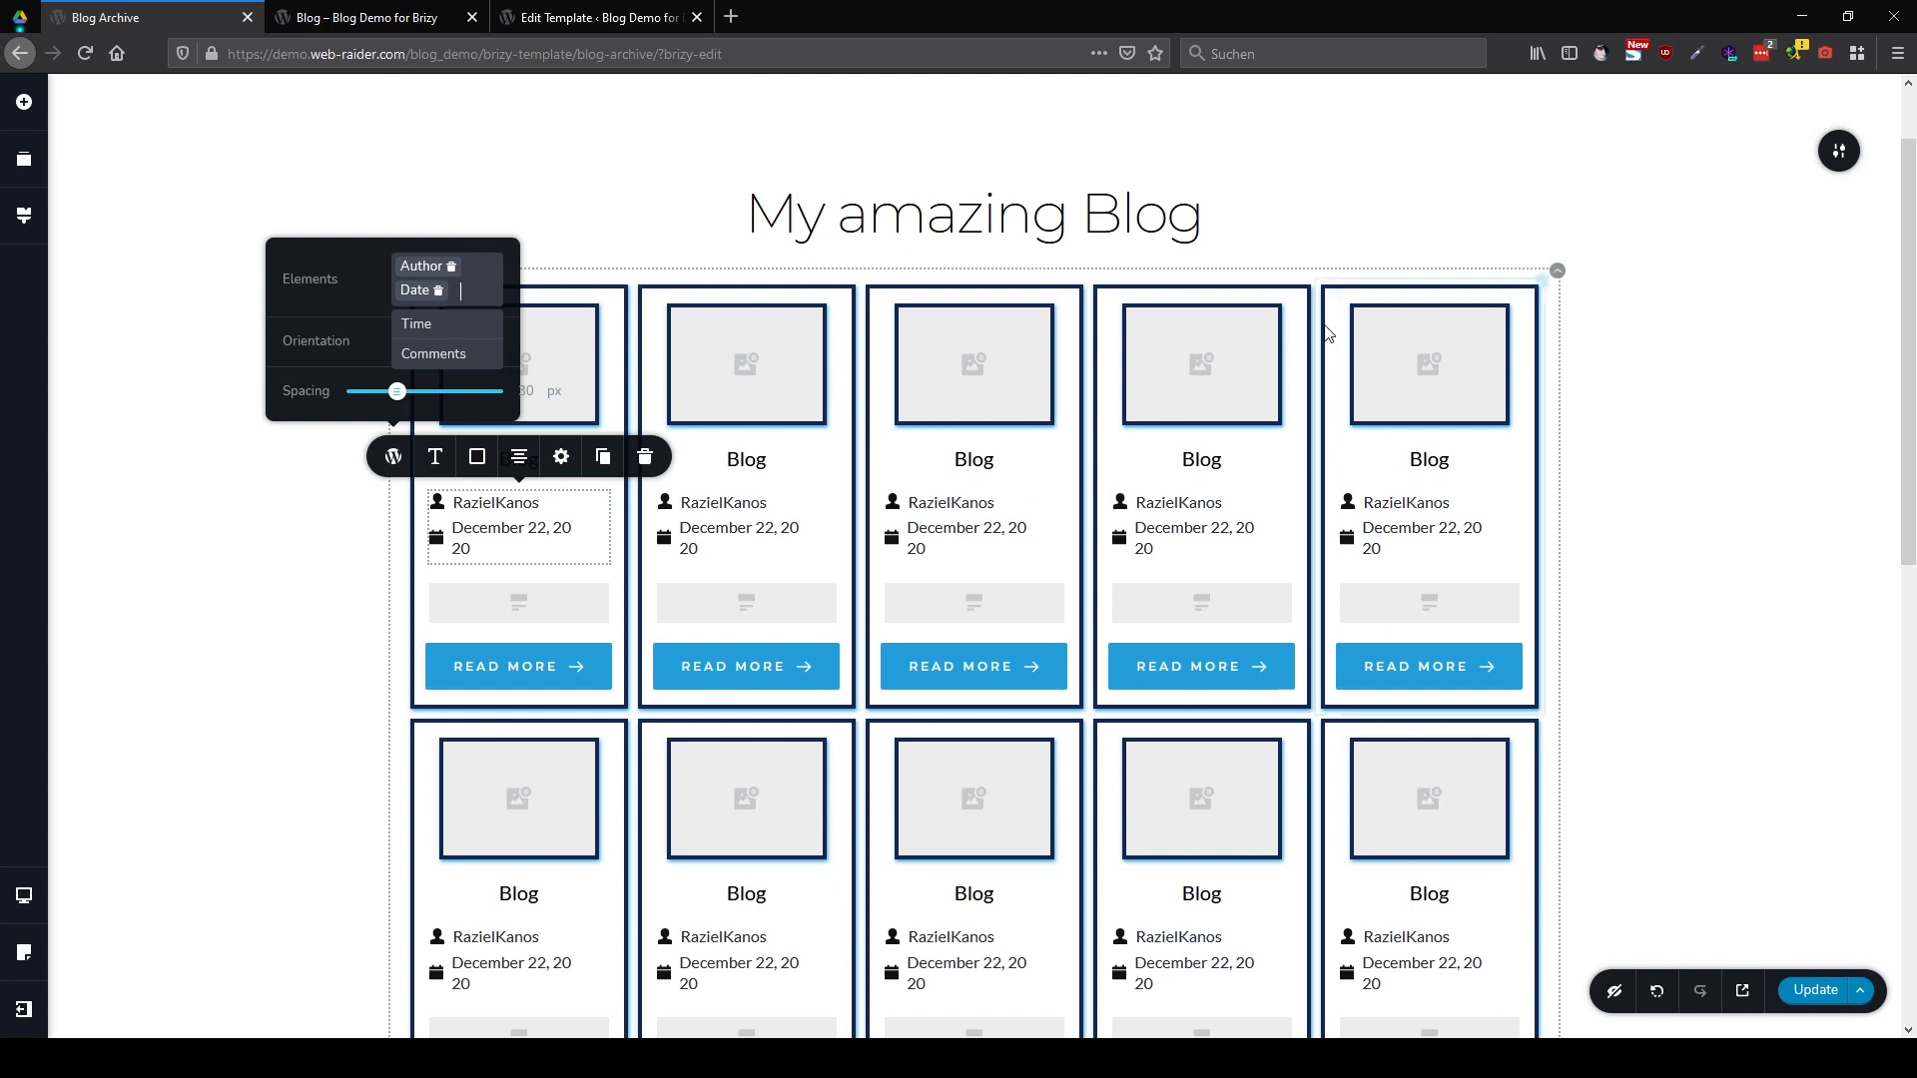
click(300, 484)
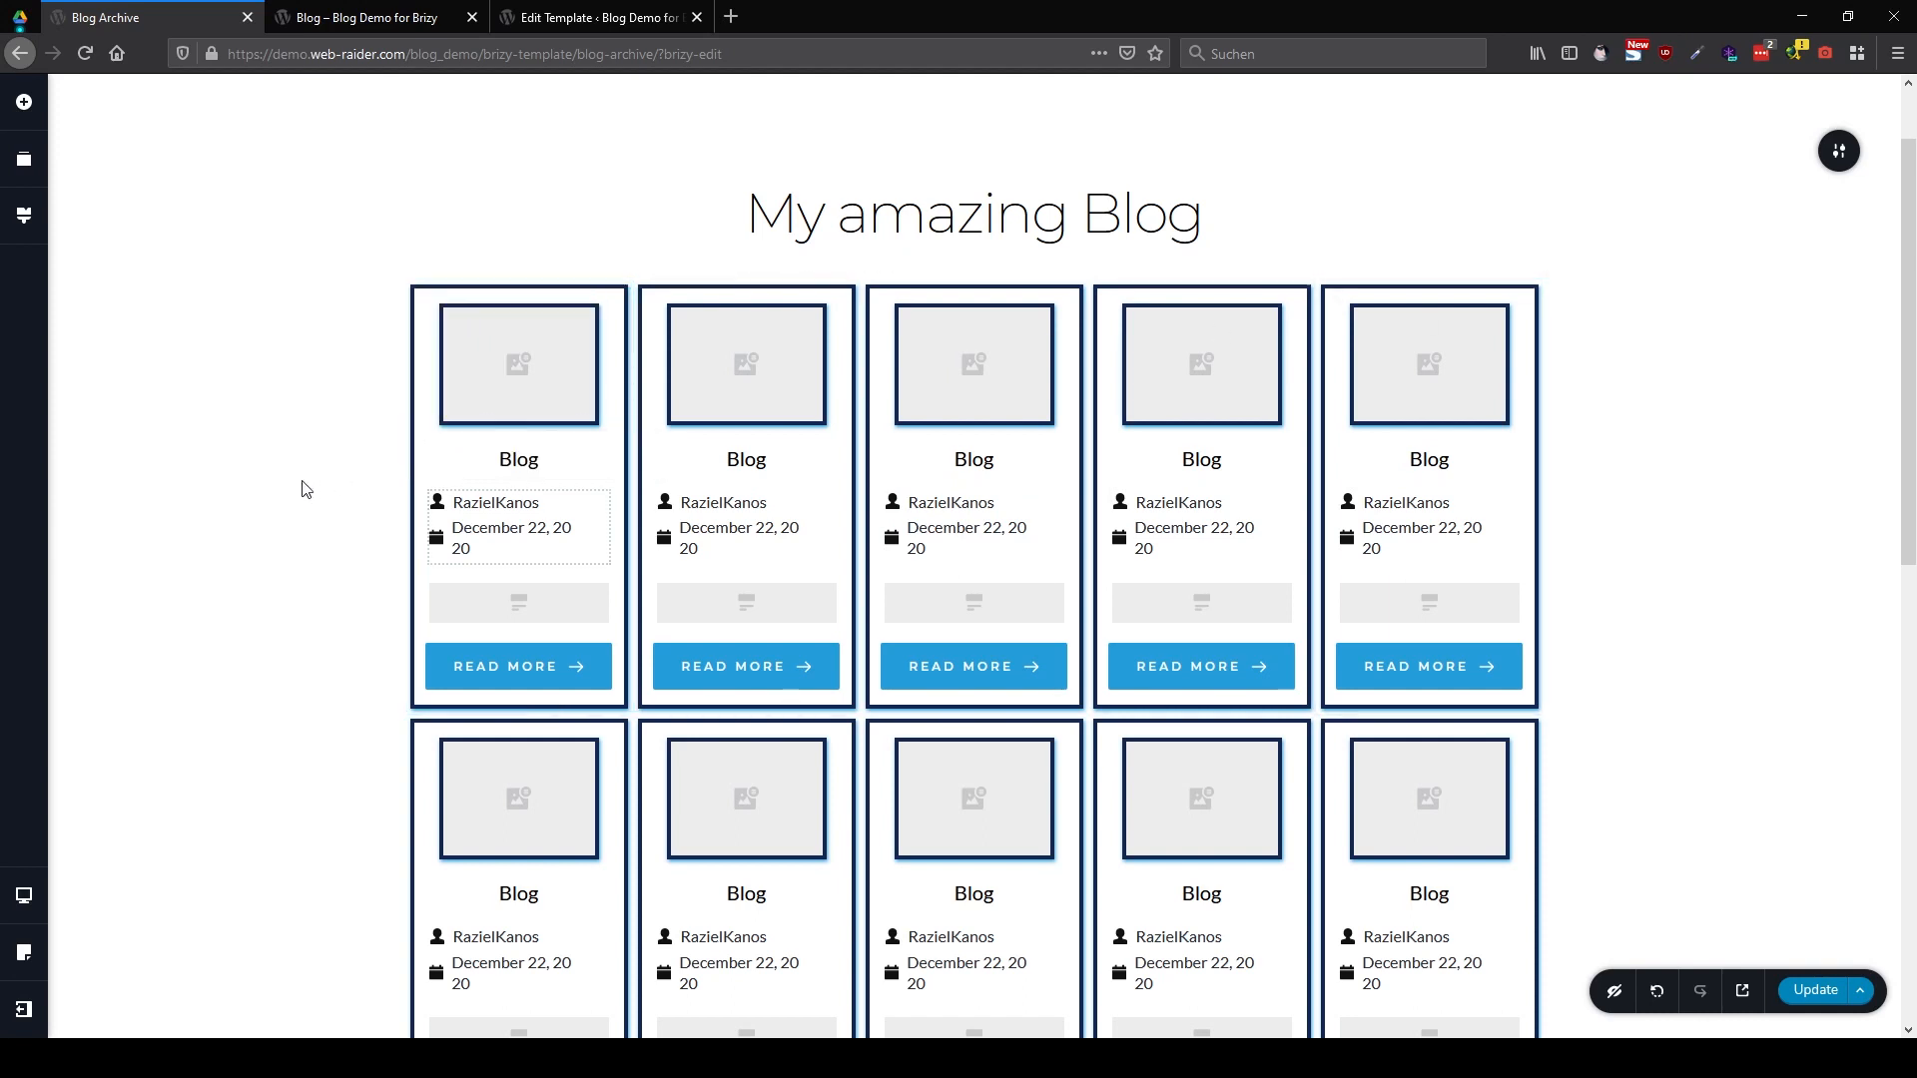
Add a Breadcrumbs element between the "My amazing Blog" heading and the posts grid
click(24, 101)
scroll(124, 644, down, 7)
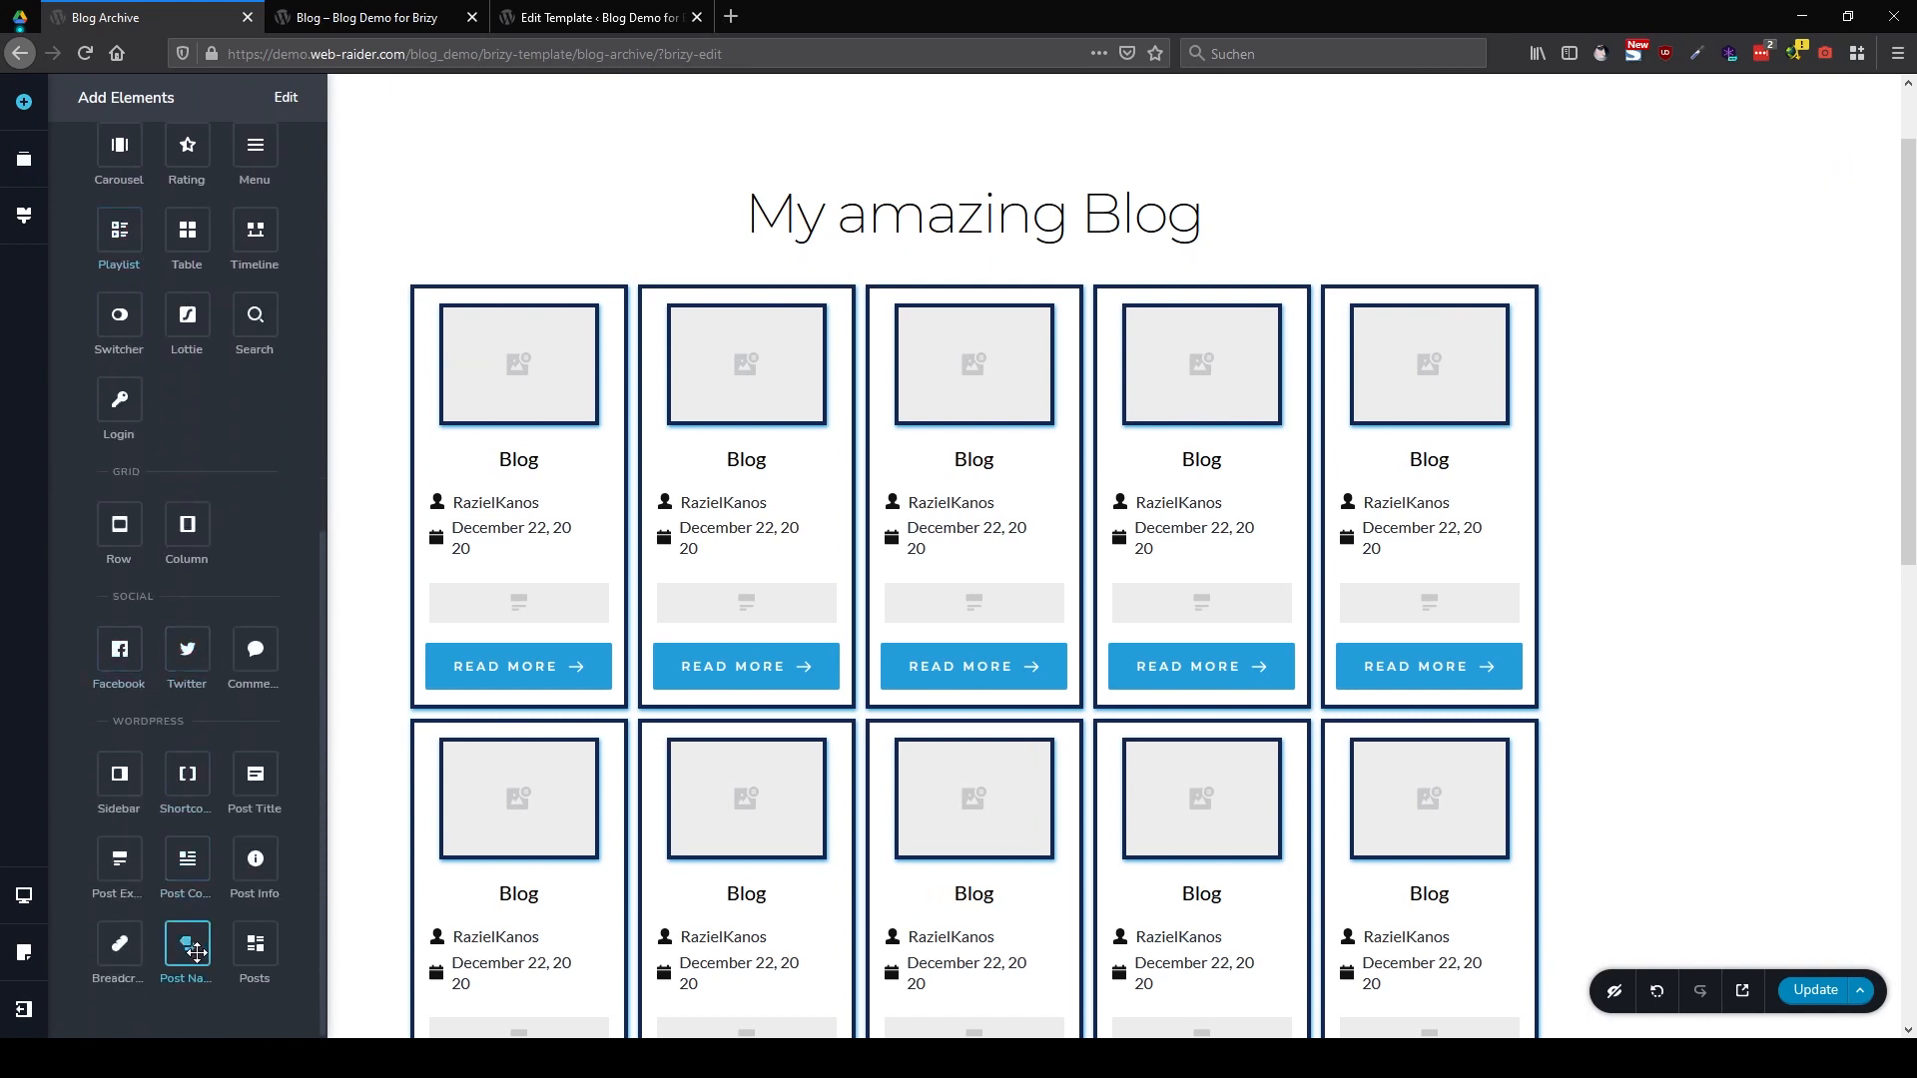
drag(122, 951, 715, 256)
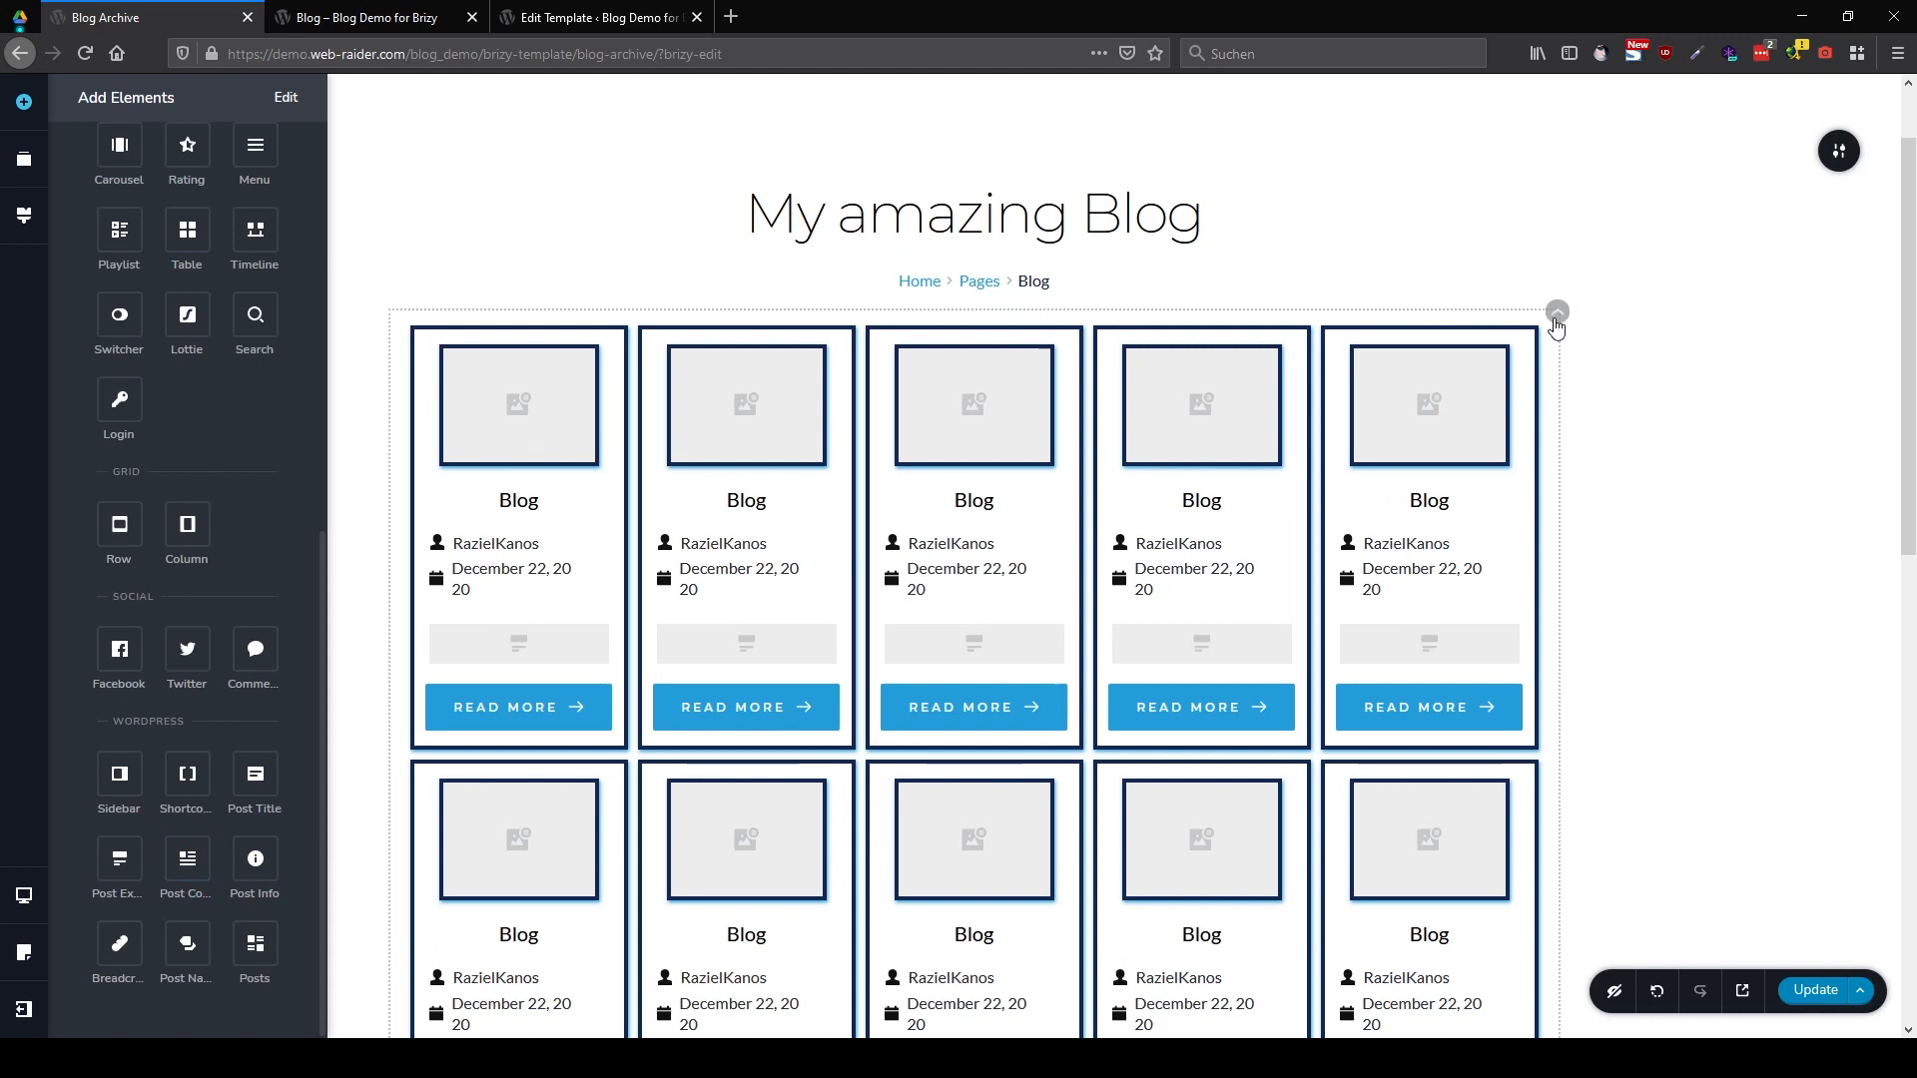
Set the posts grid to 3 columns and update the archive template
click(1519, 386)
click(1508, 372)
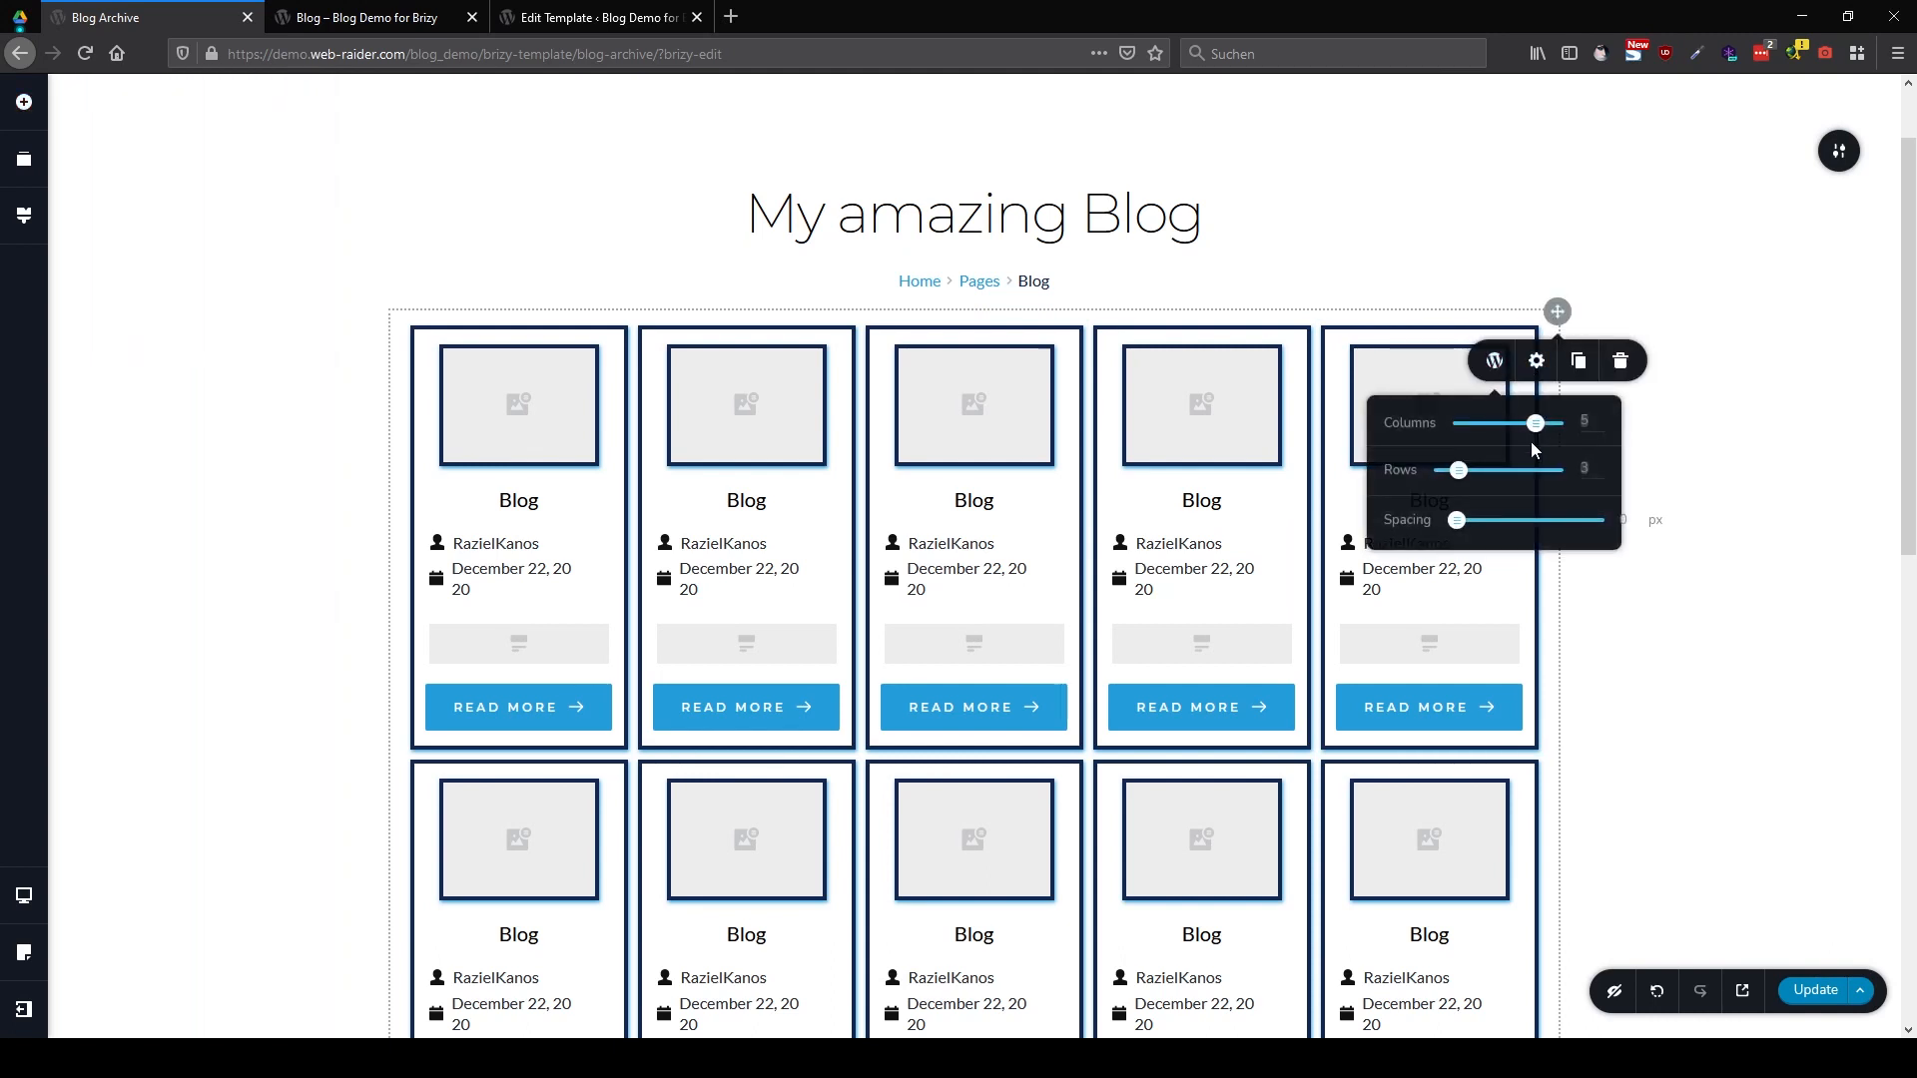
drag(1535, 431, 1497, 430)
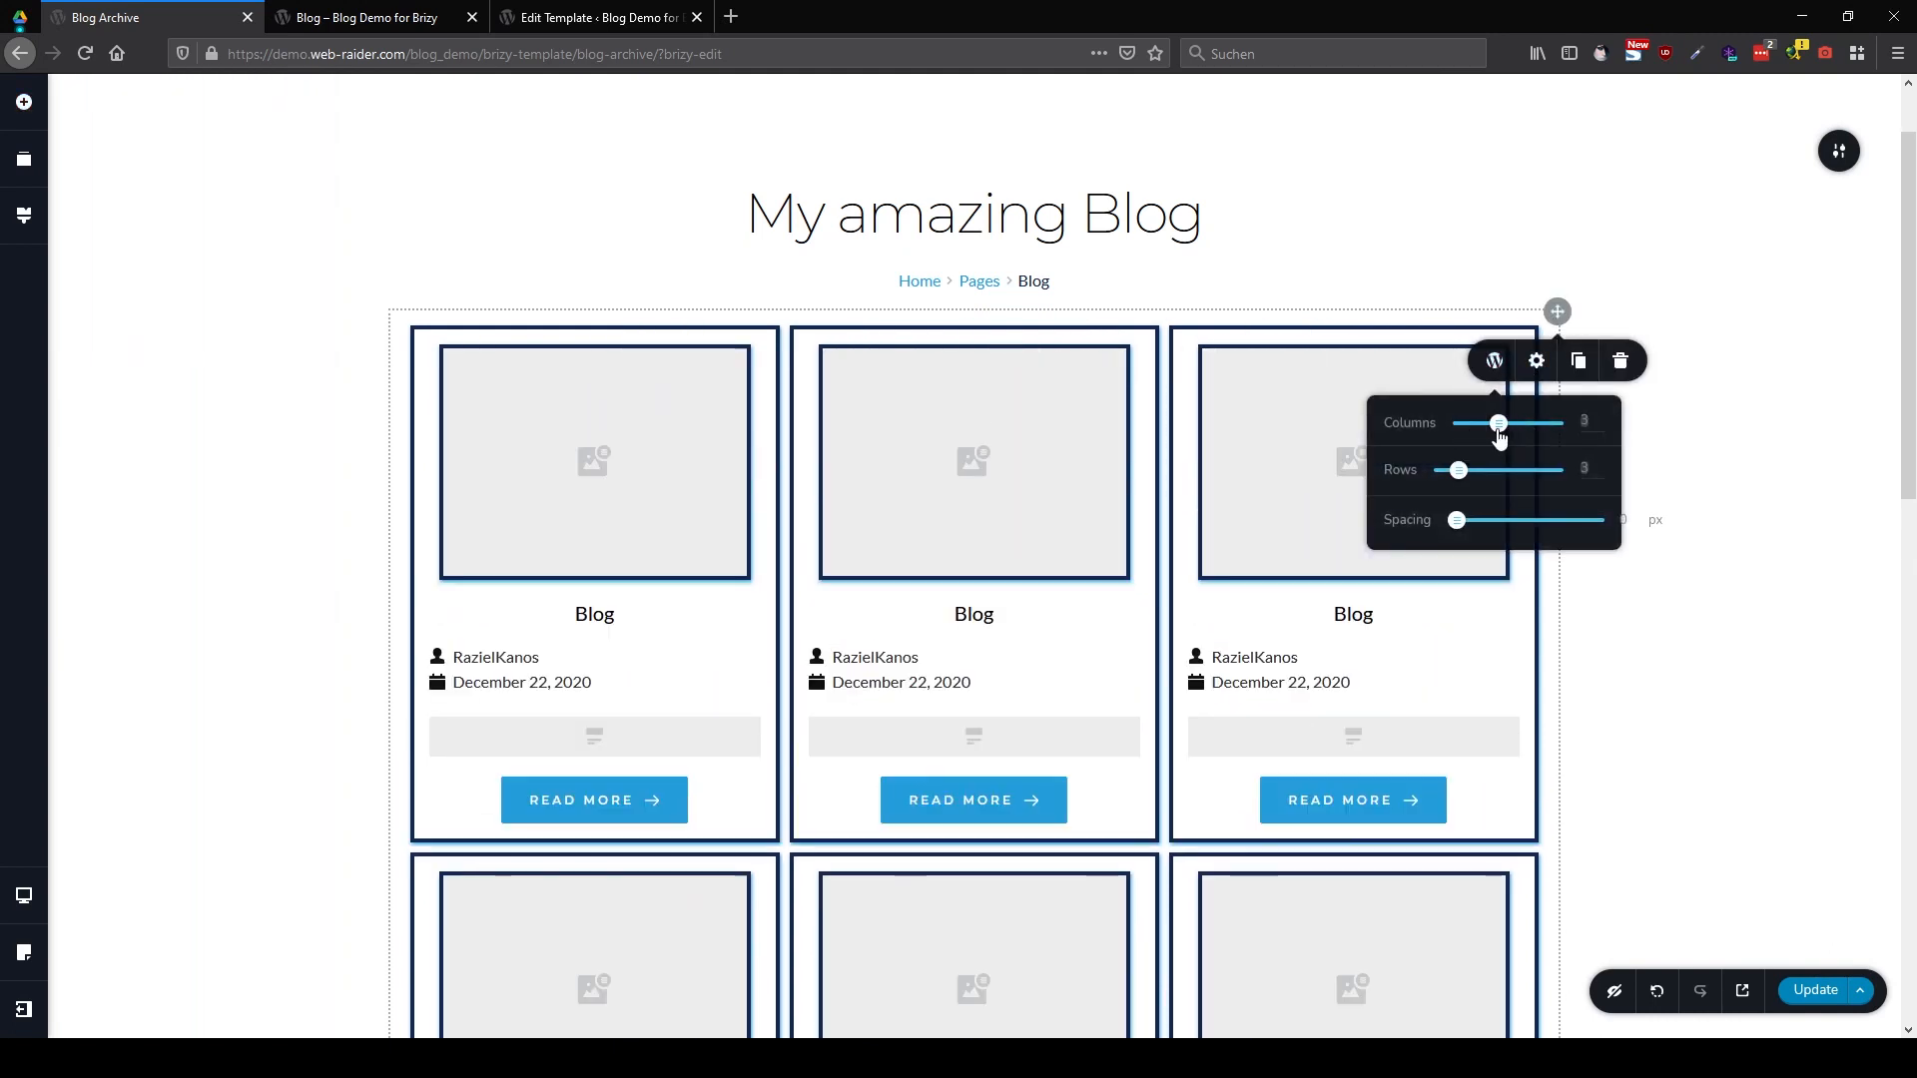
click(1716, 508)
scroll(1616, 613, down, 4)
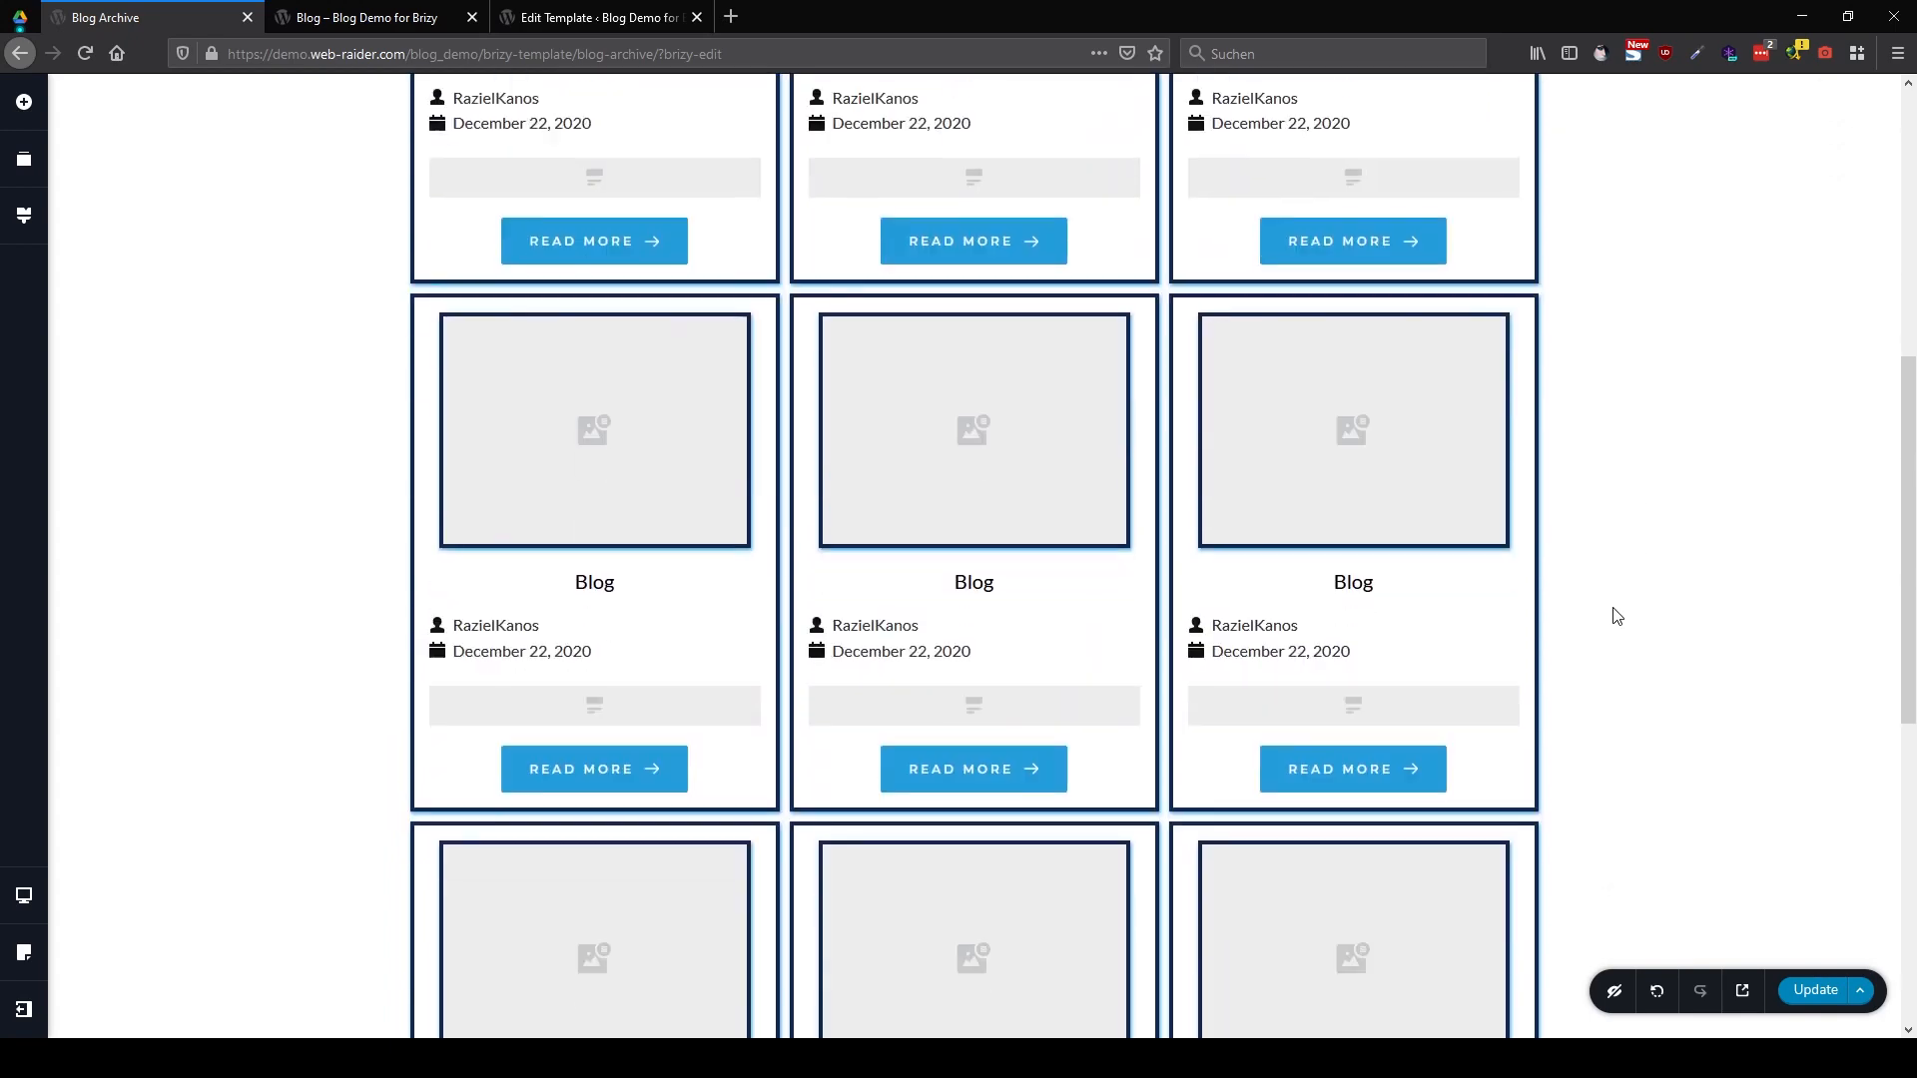
scroll(1622, 616, down, 3)
scroll(1633, 611, up, 8)
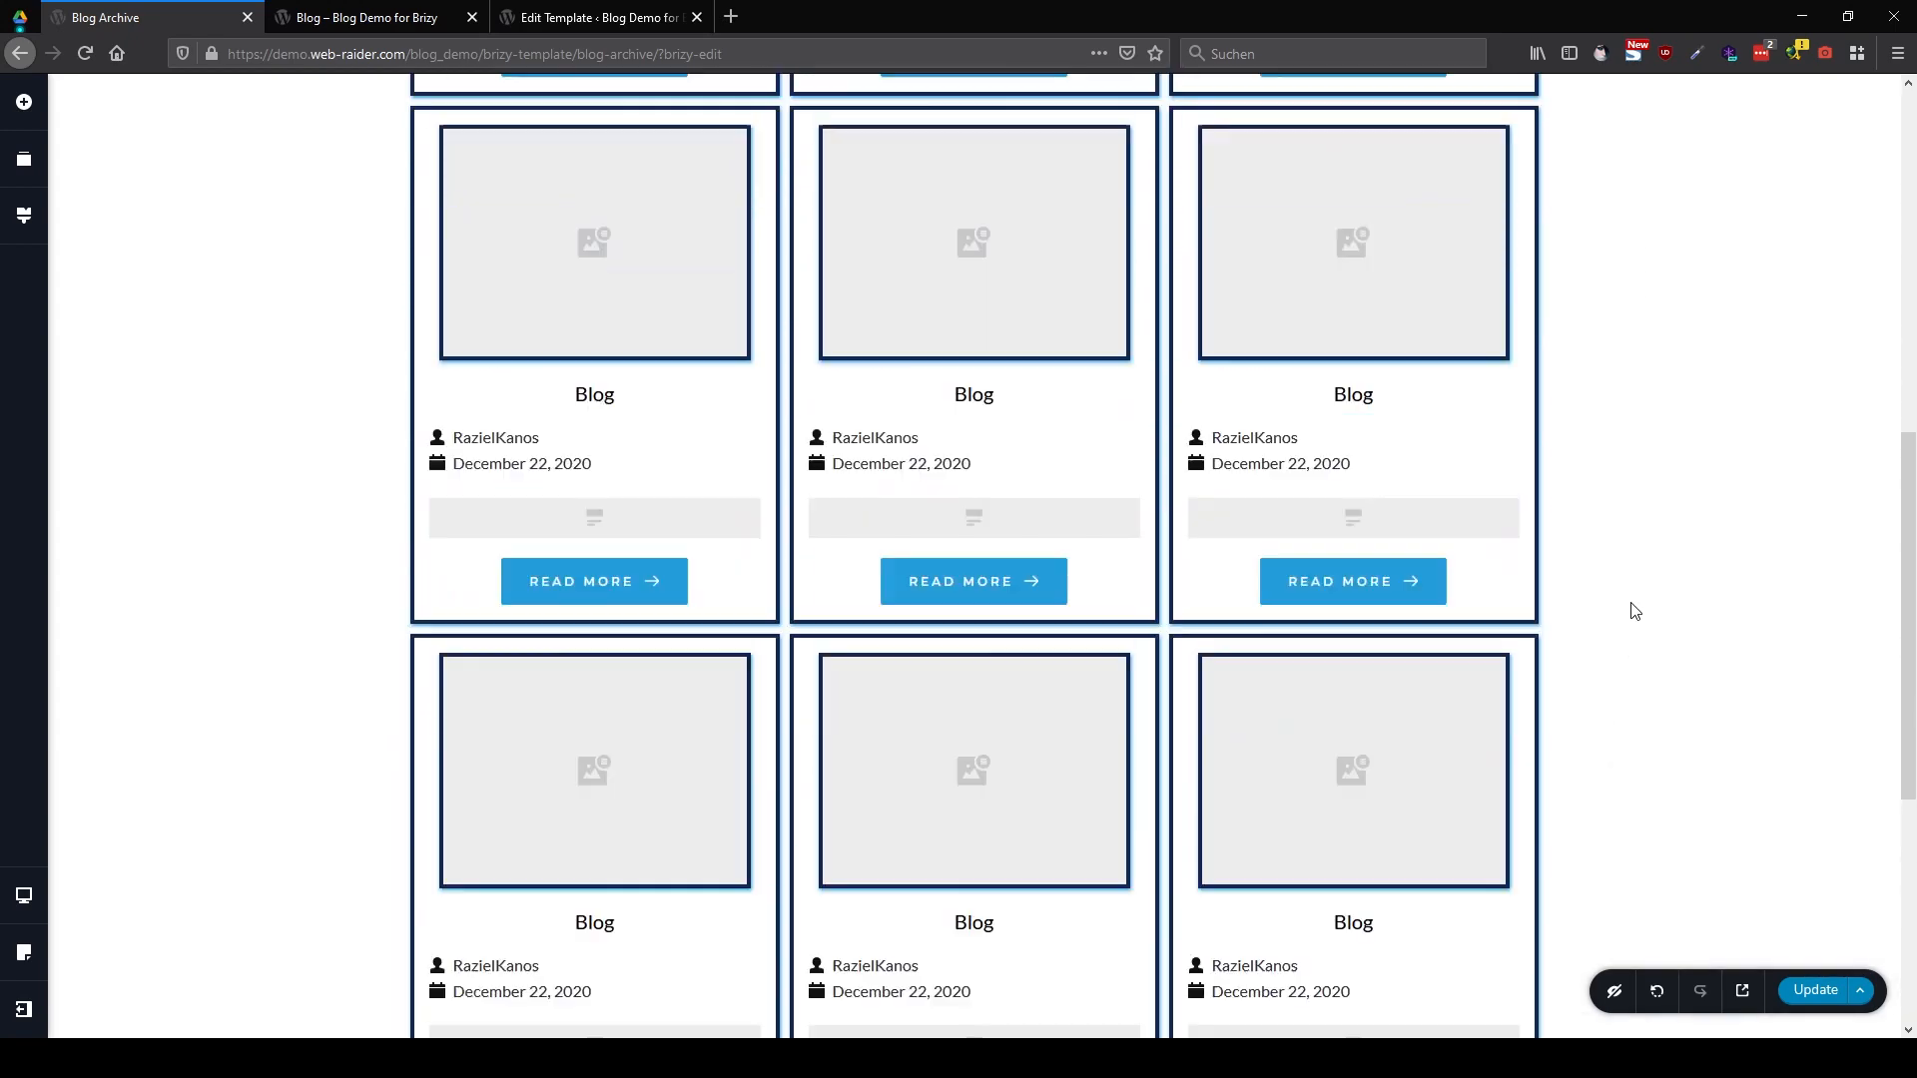
scroll(1637, 610, down, 2)
scroll(1638, 610, down, 3)
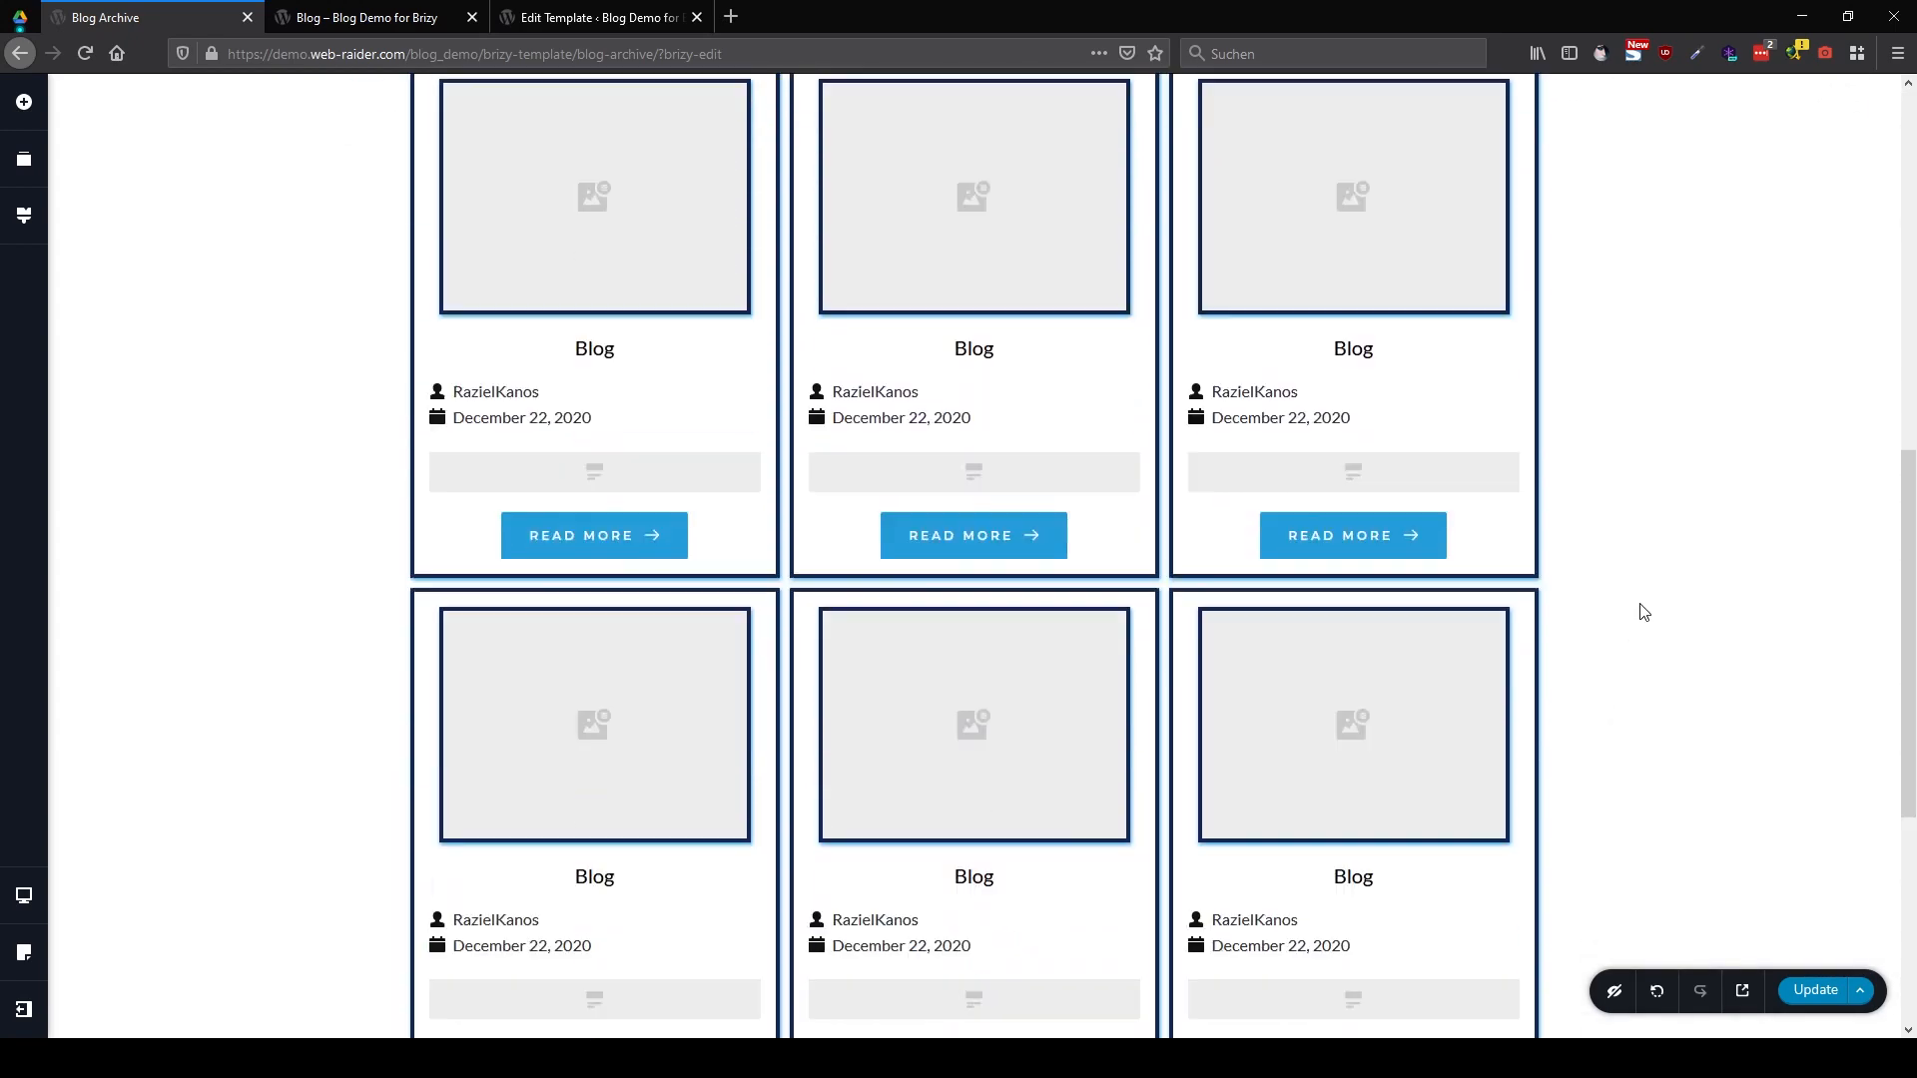
click(1800, 995)
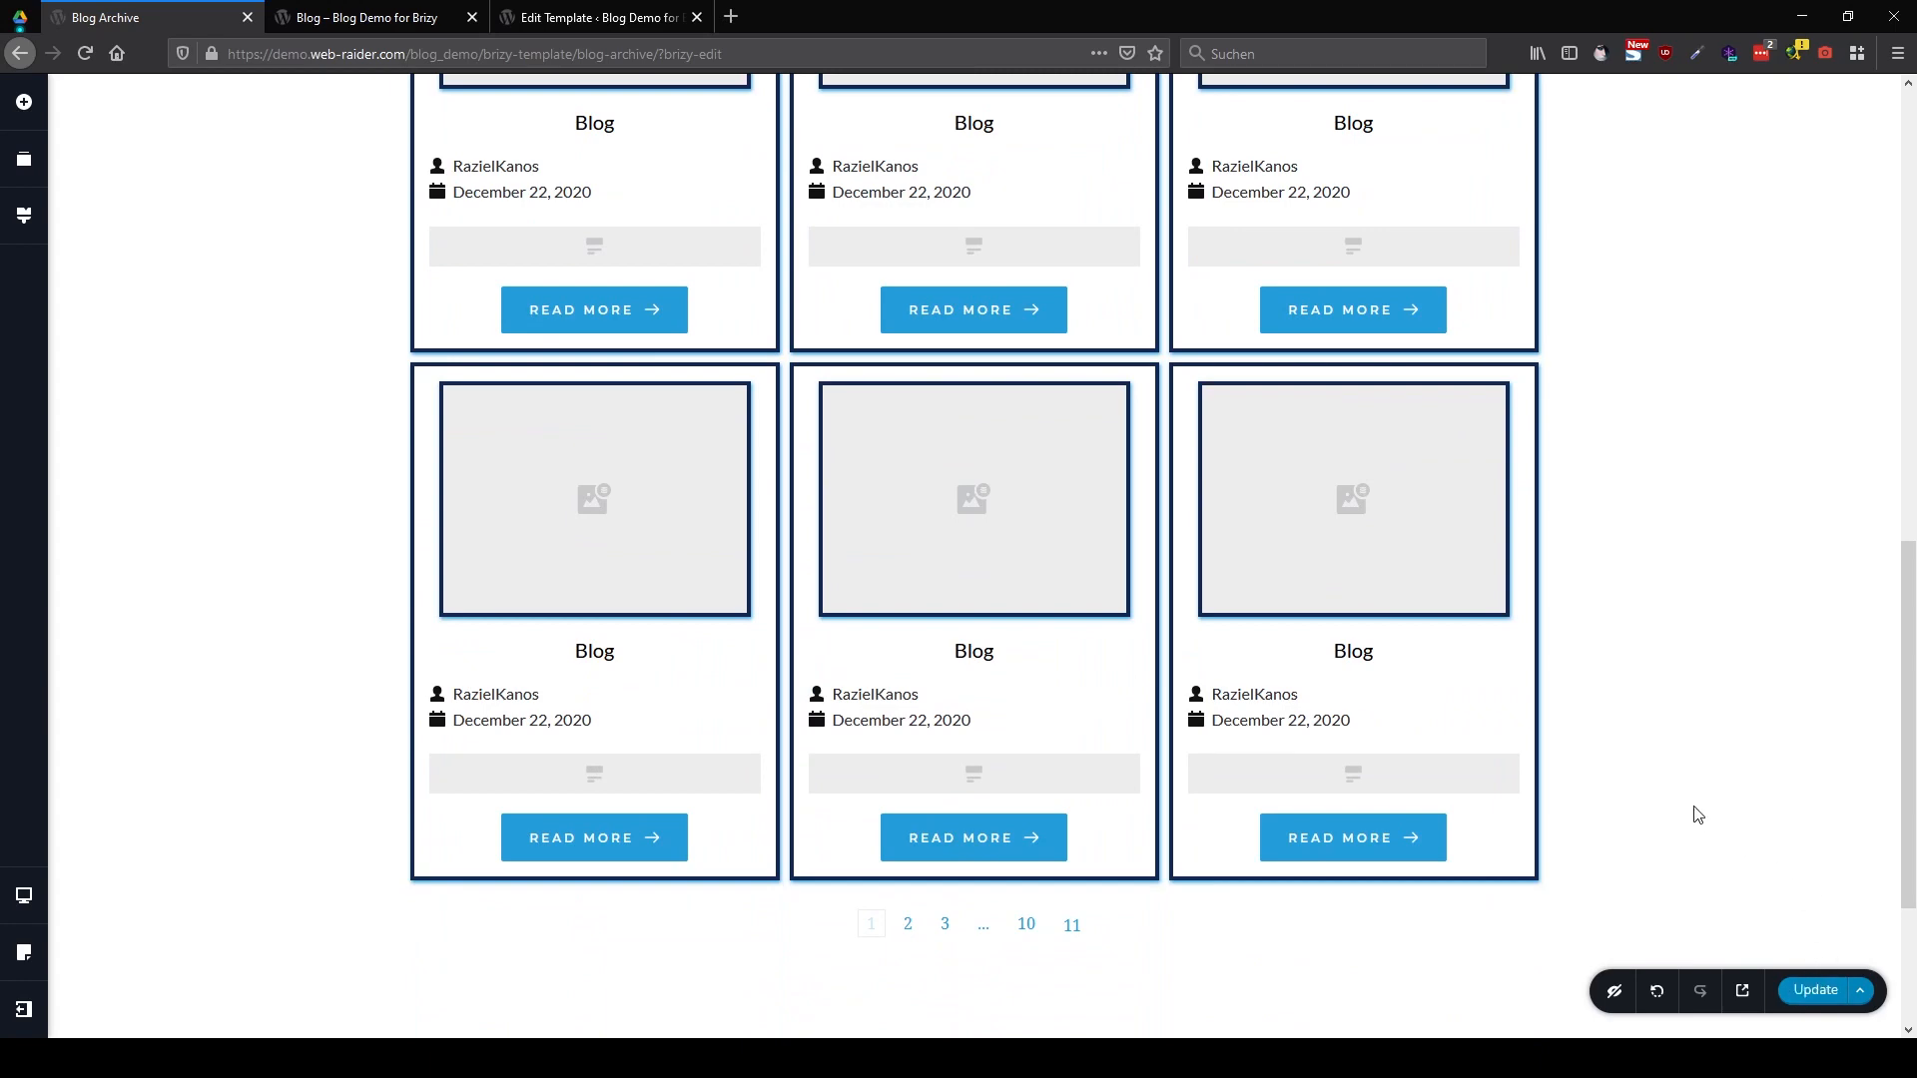
scroll(1637, 723, up, 7)
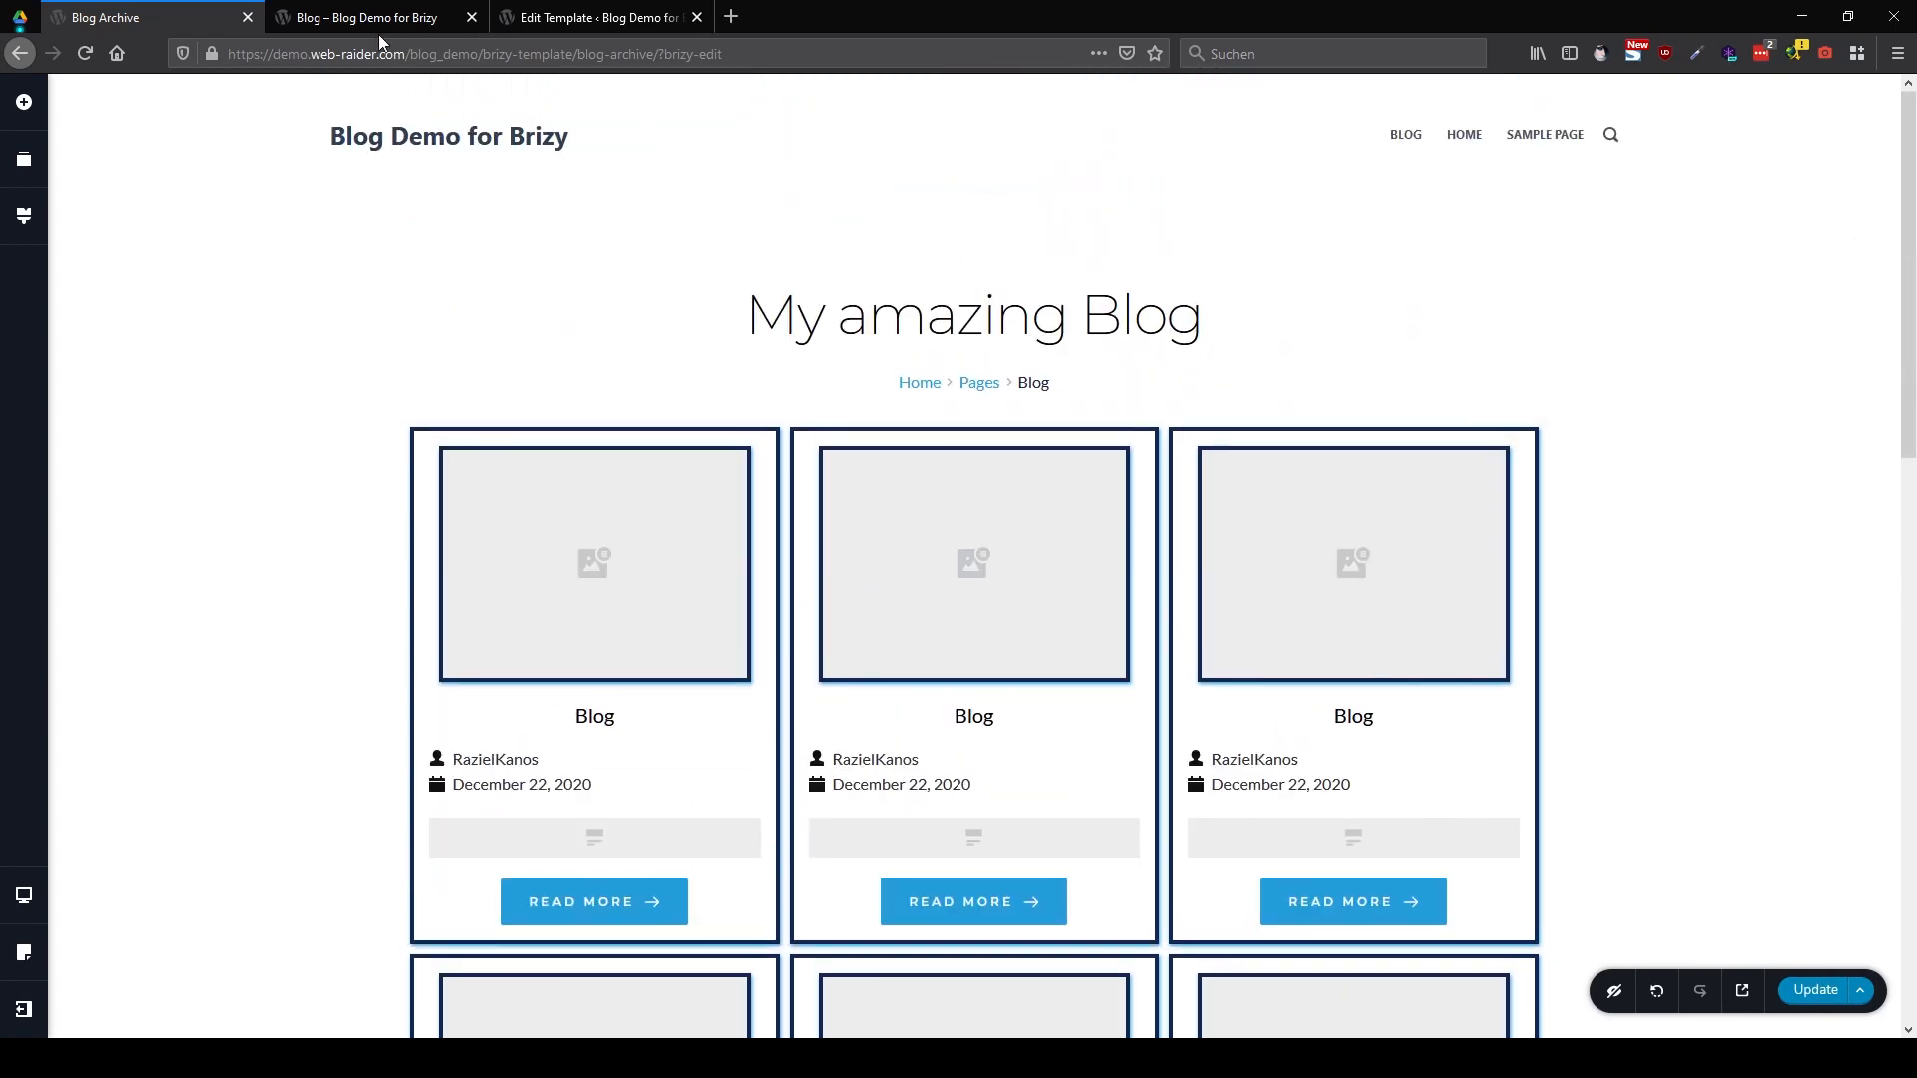
Reload the live blog page and check the three-column layout, card borders, and post info
click(368, 18)
click(479, 172)
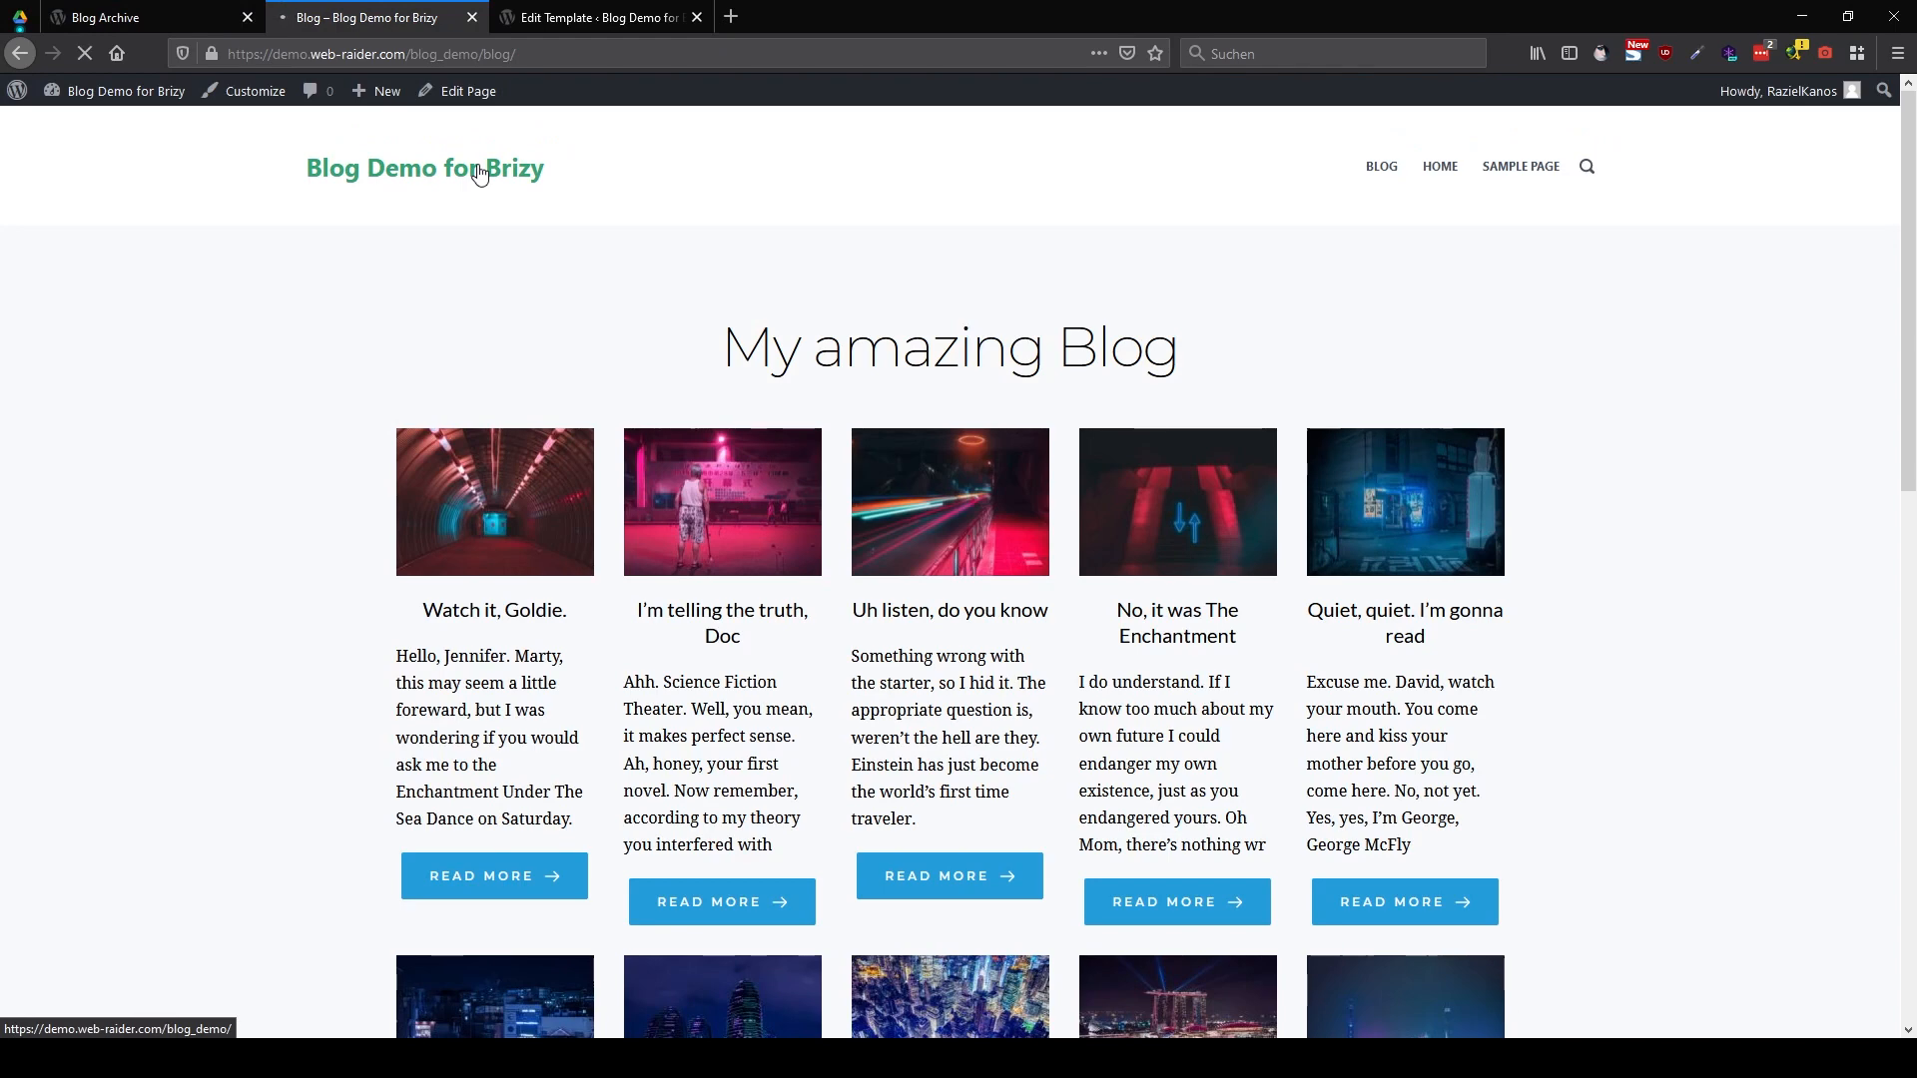
scroll(1676, 600, down, 1)
scroll(1677, 600, down, 3)
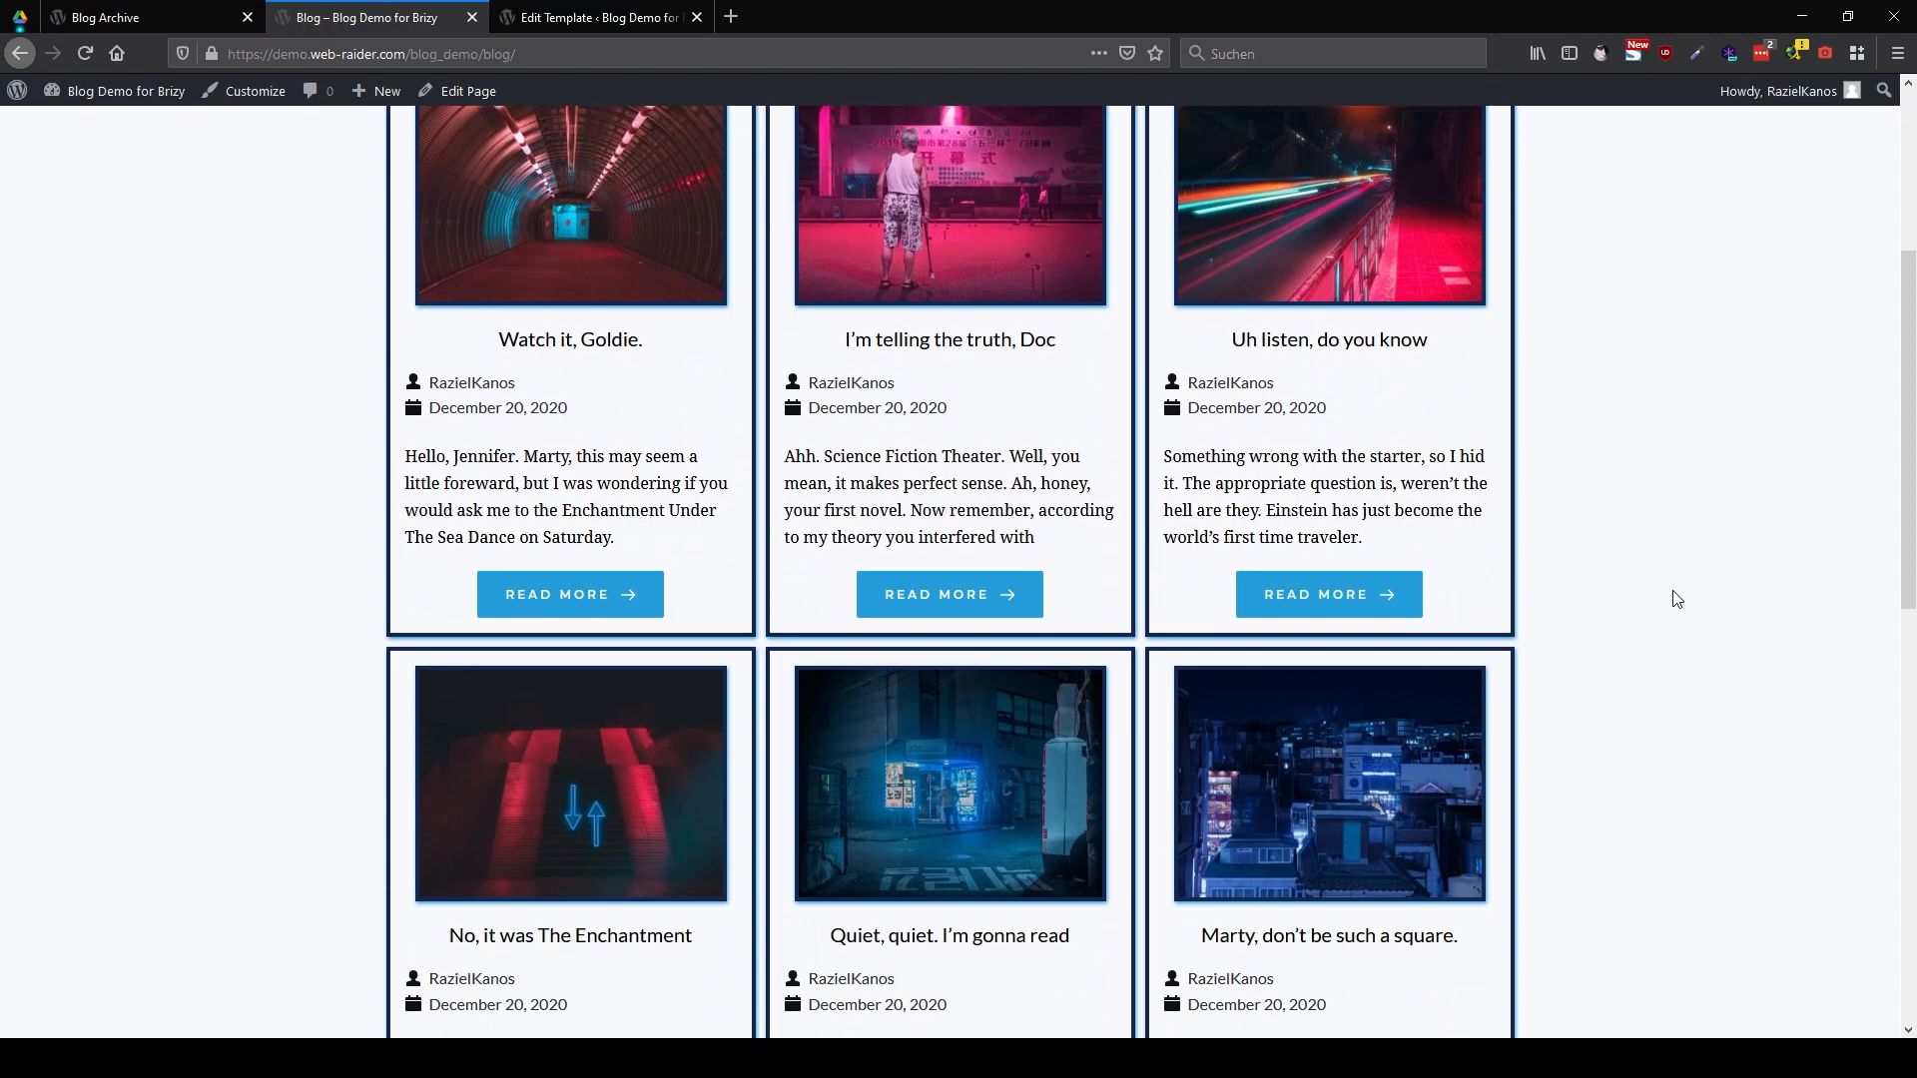
scroll(1676, 599, up, 2)
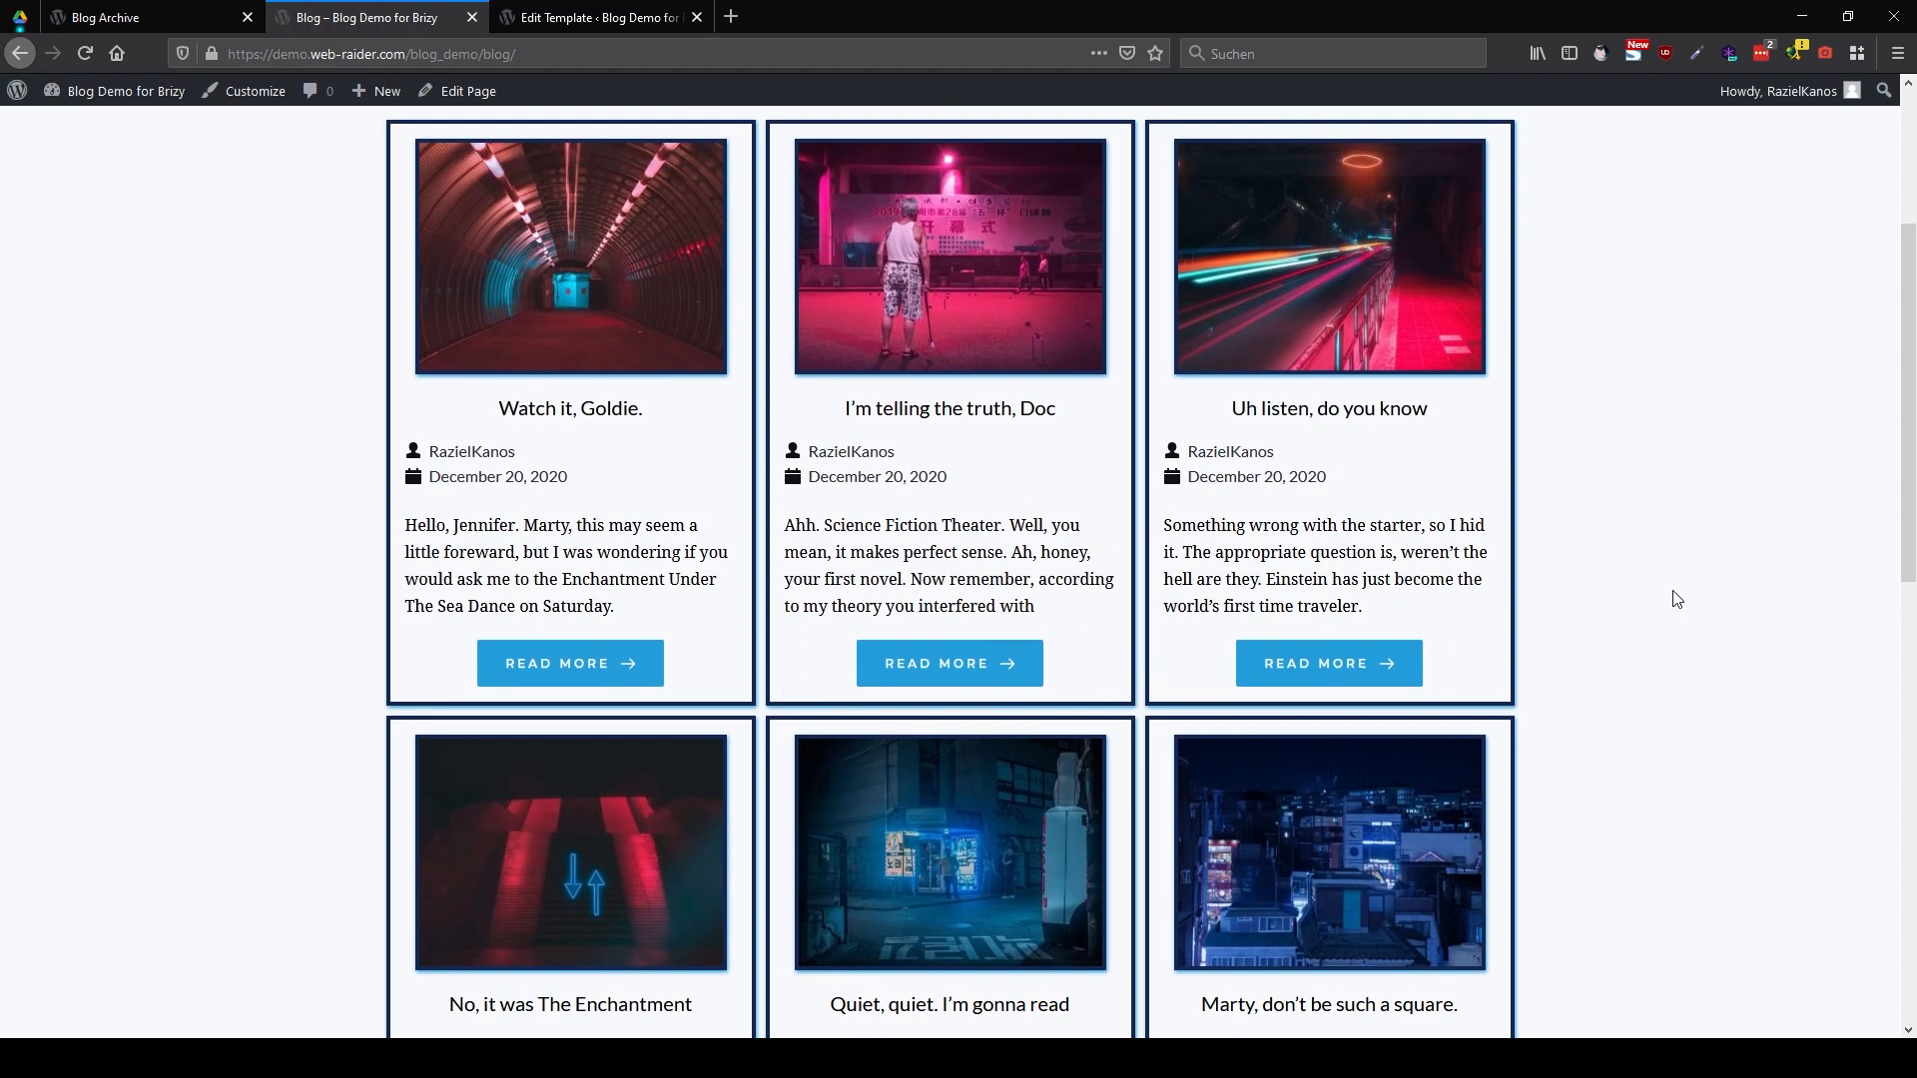
Return to the Blog Archive template and add a Text element between the post title and the post info
click(193, 19)
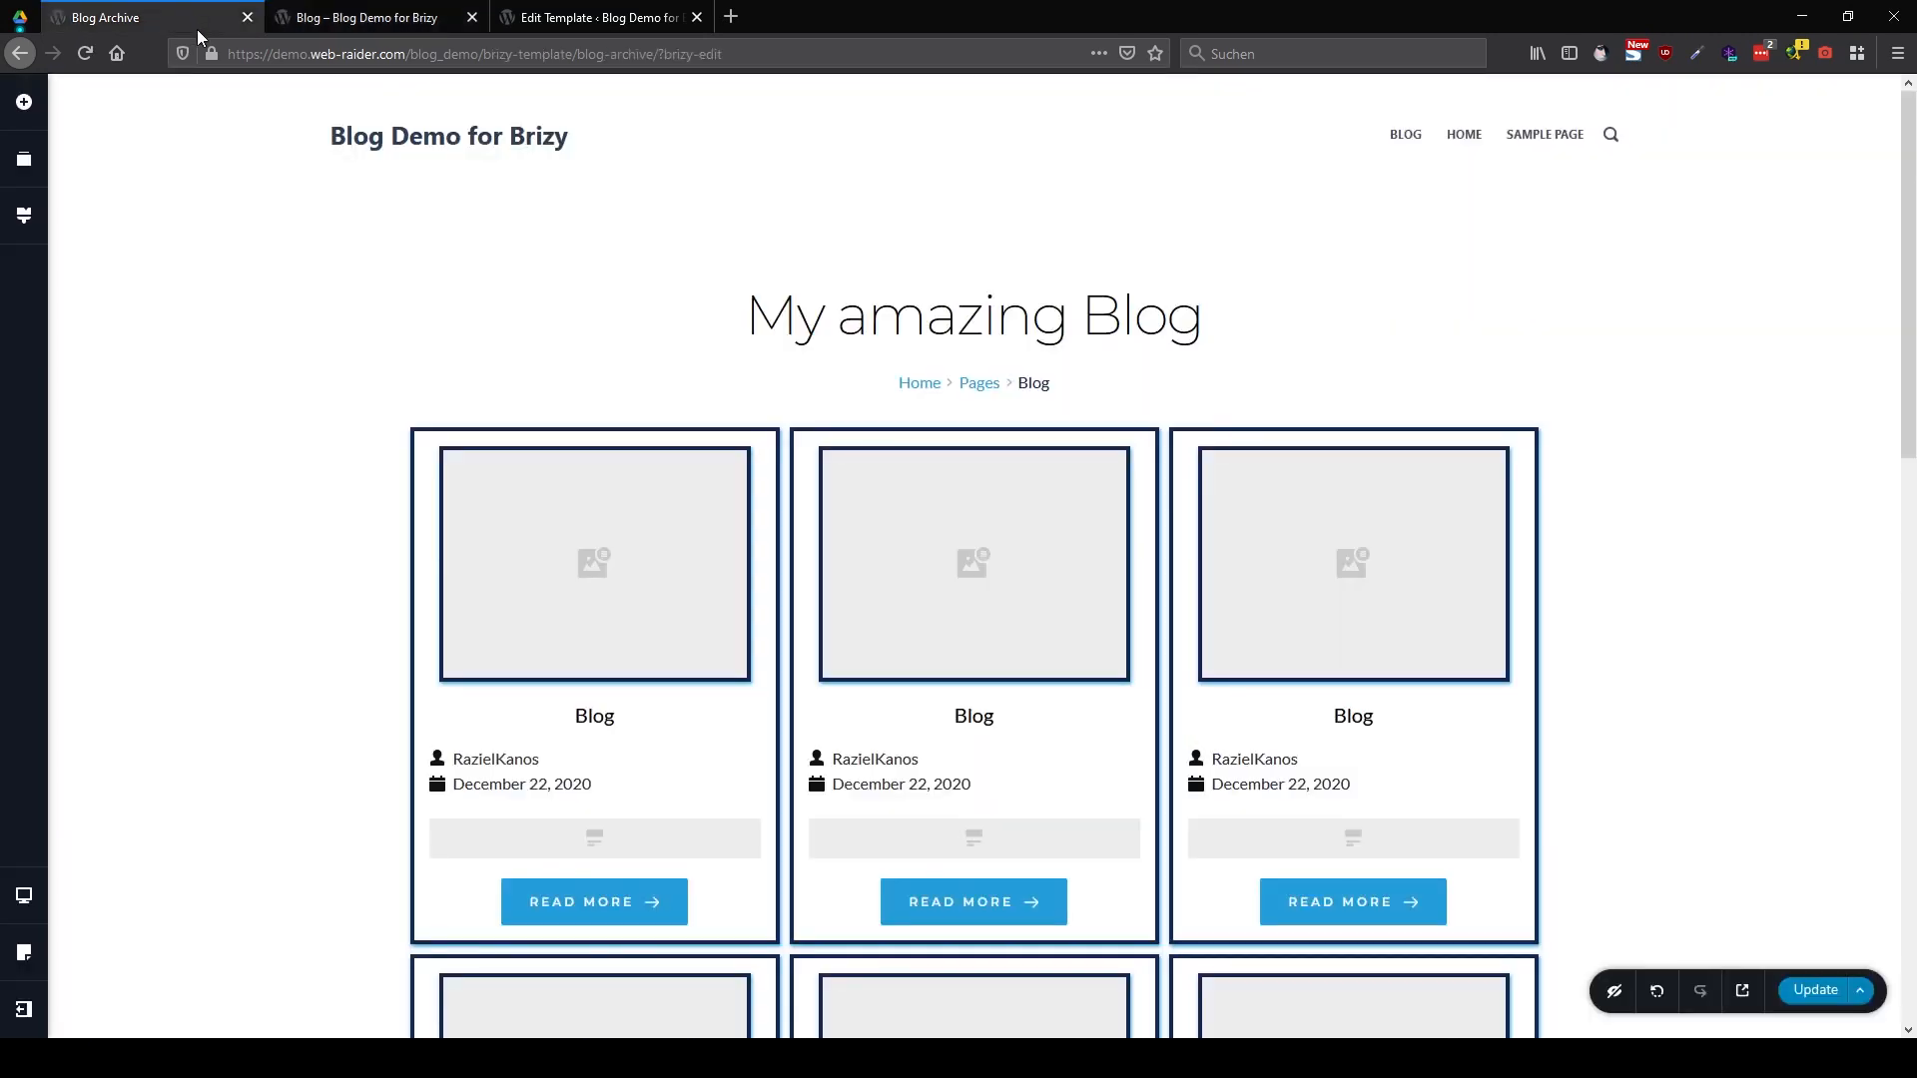
click(24, 102)
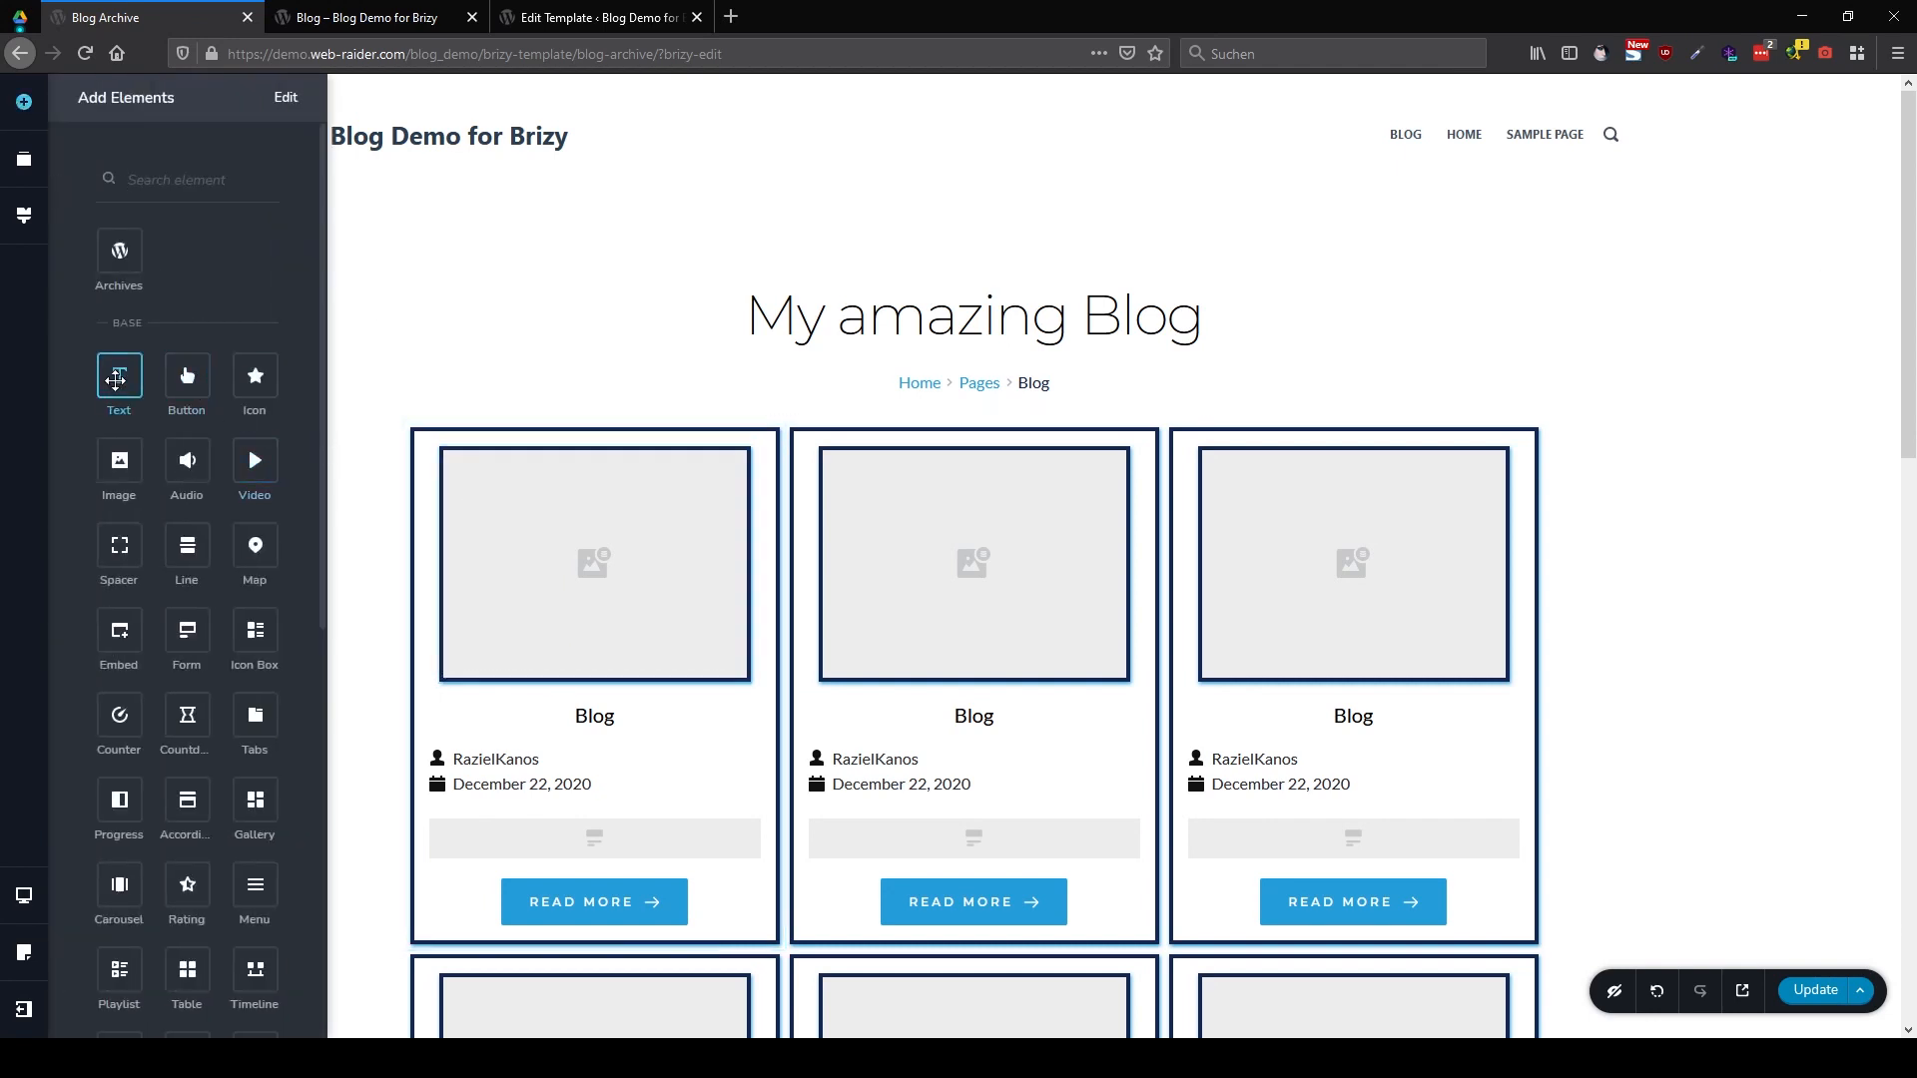
scroll(148, 400, down, 8)
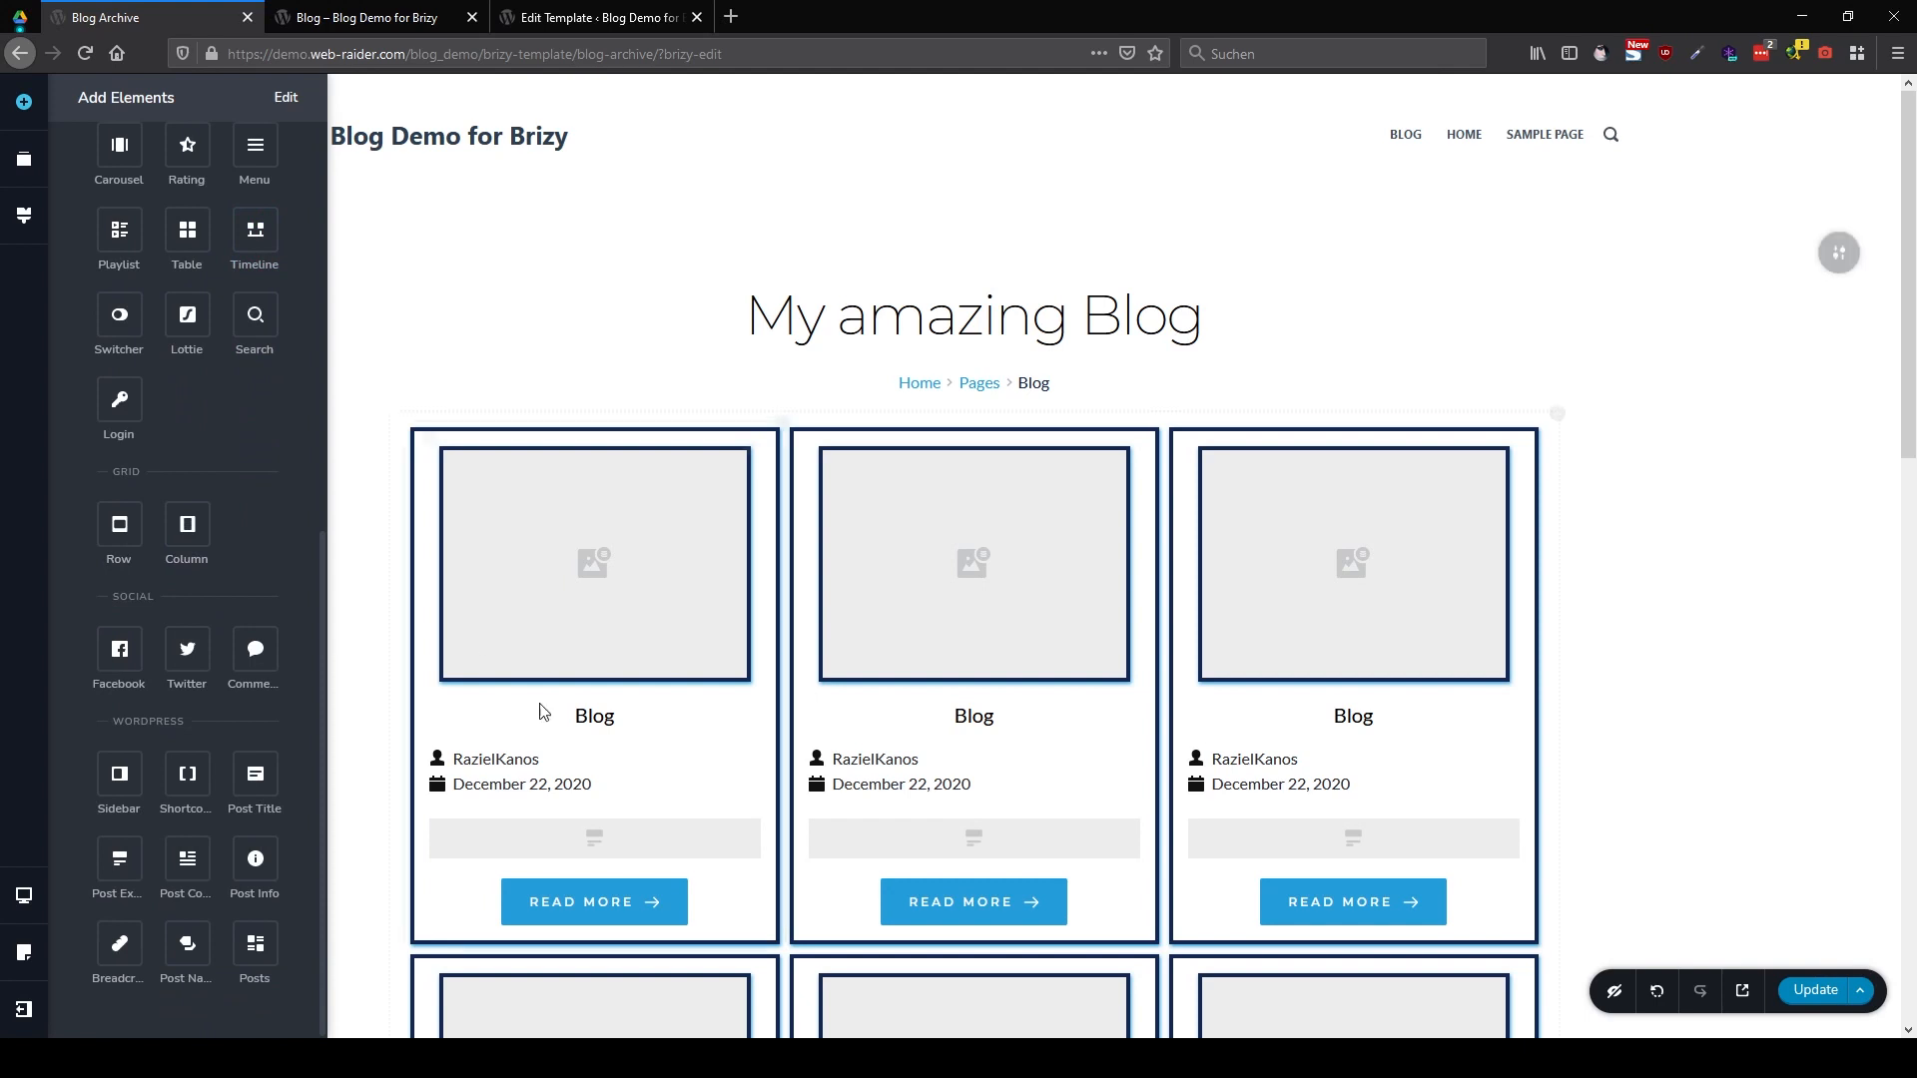
click(621, 715)
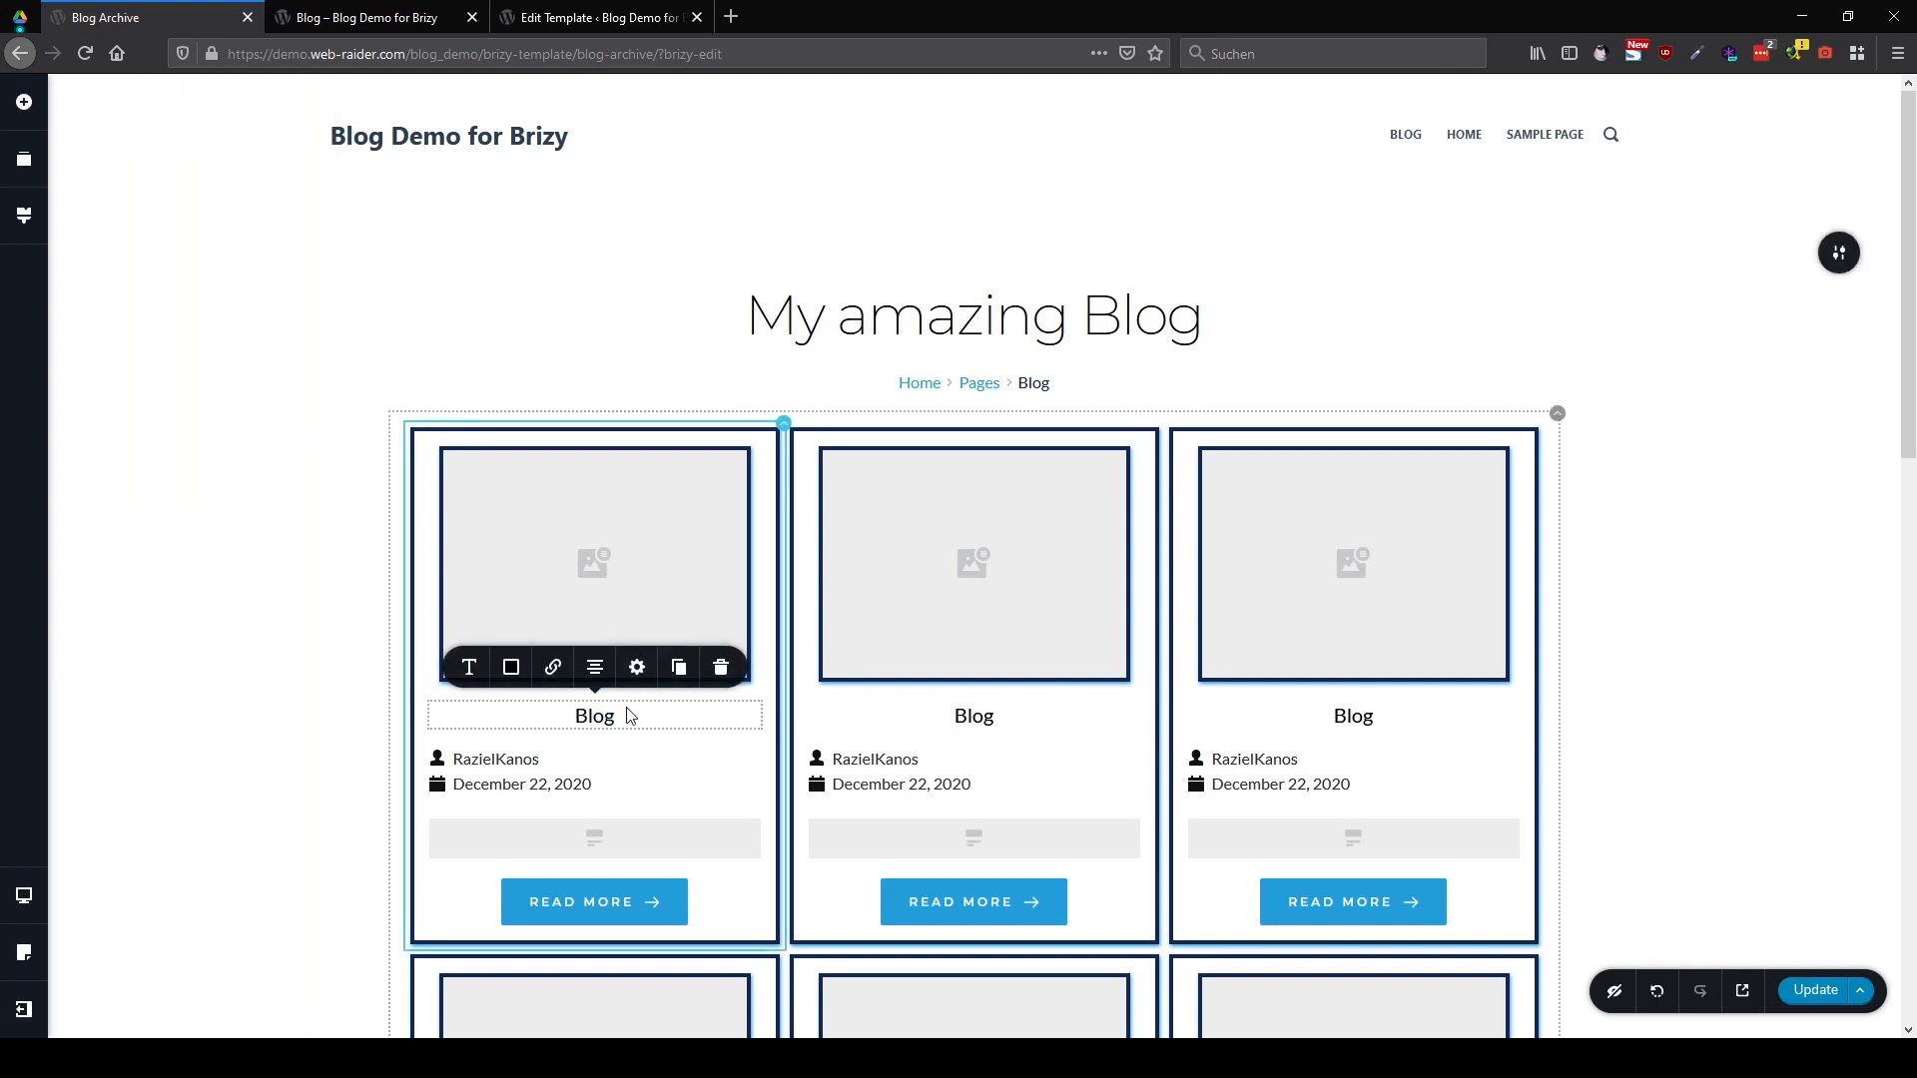
click(544, 759)
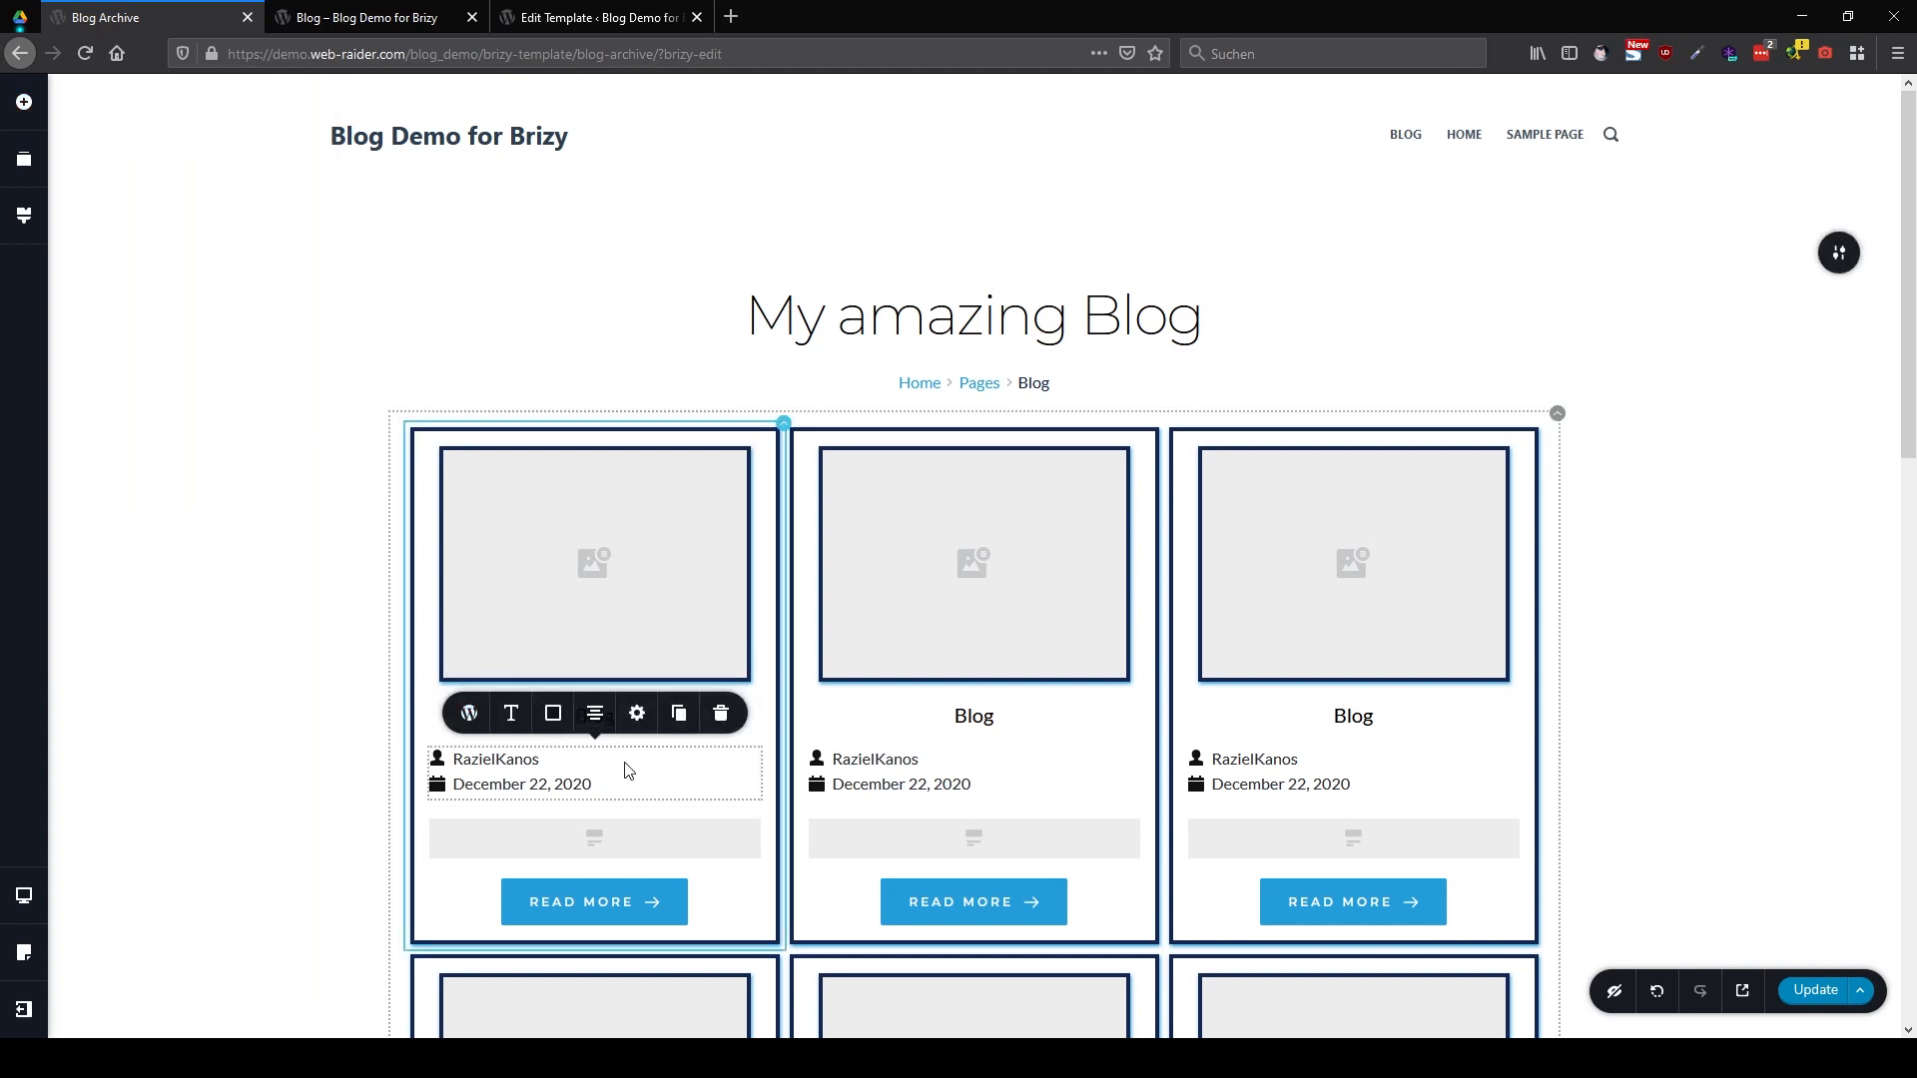
click(24, 101)
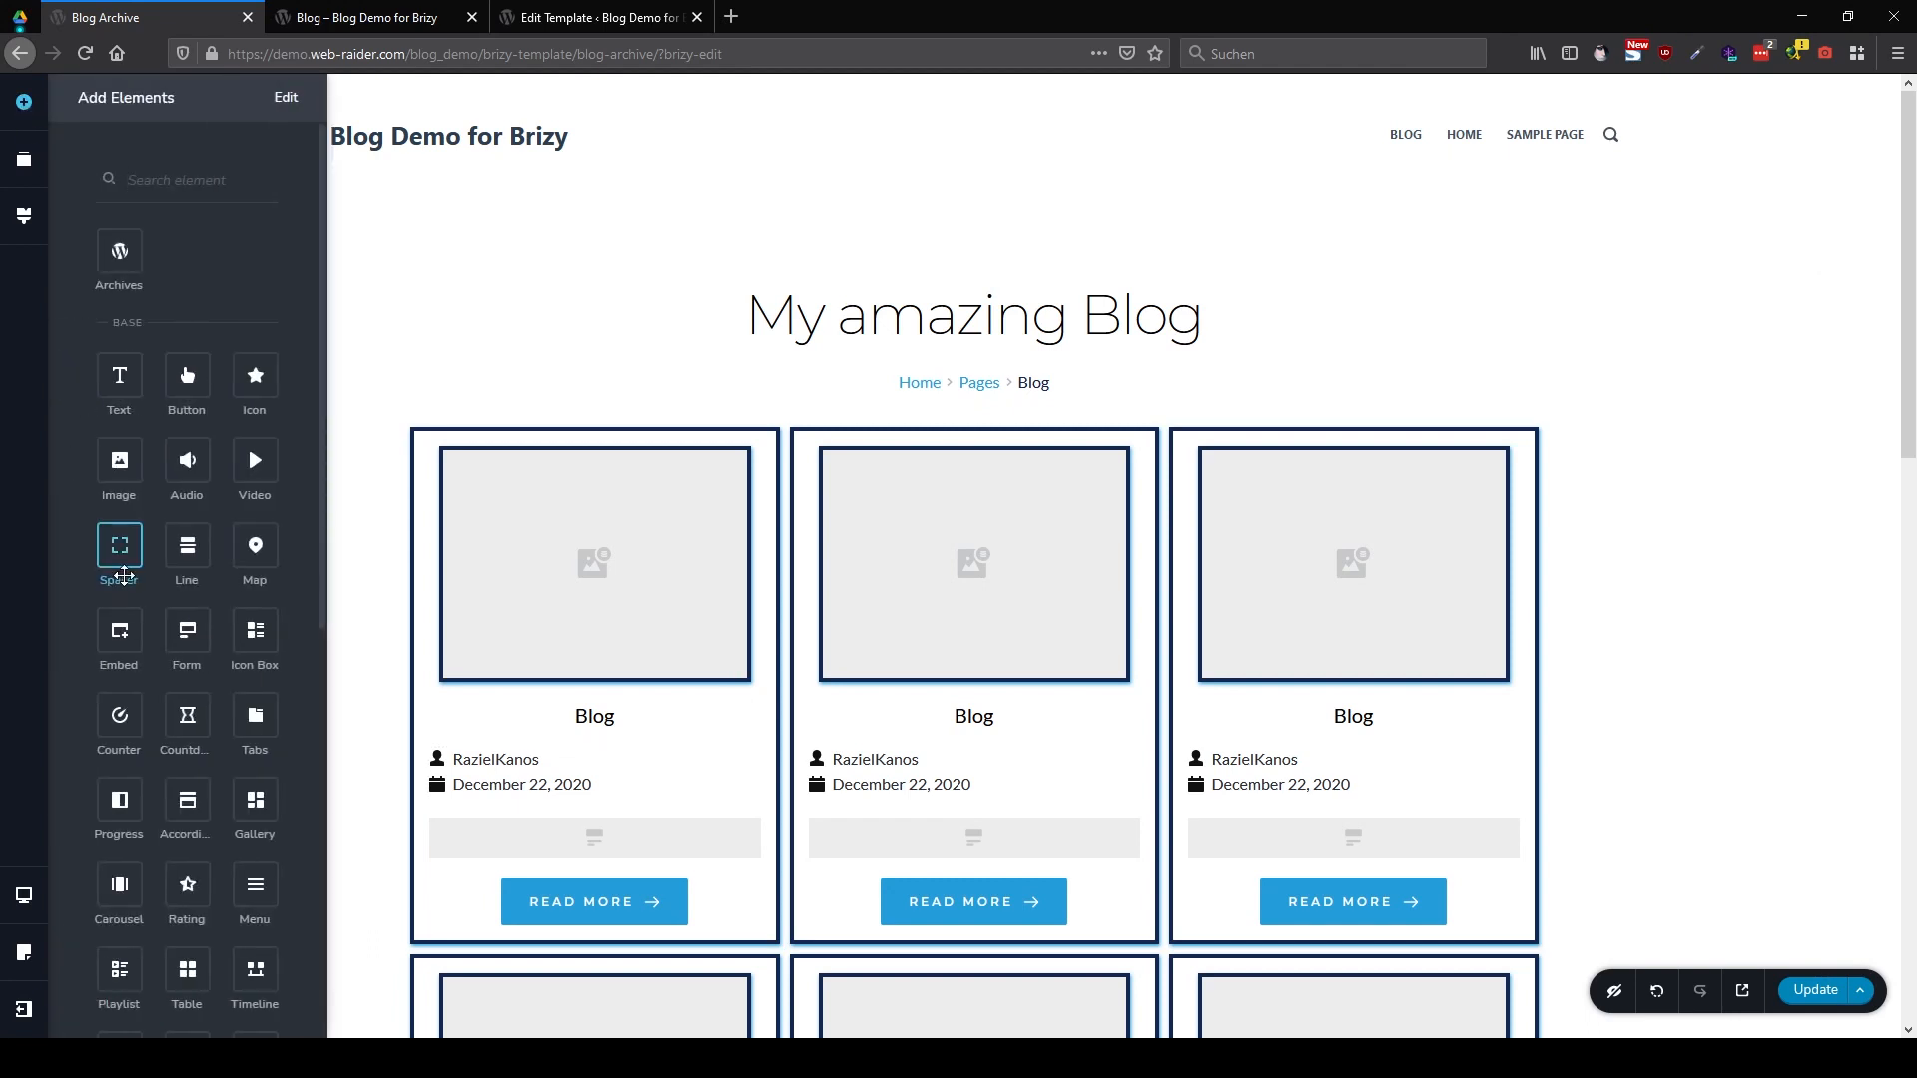
drag(119, 376, 597, 763)
Replace the placeholder text with the Categories dynamic content and center the line
click(583, 799)
key(ctrl+a)
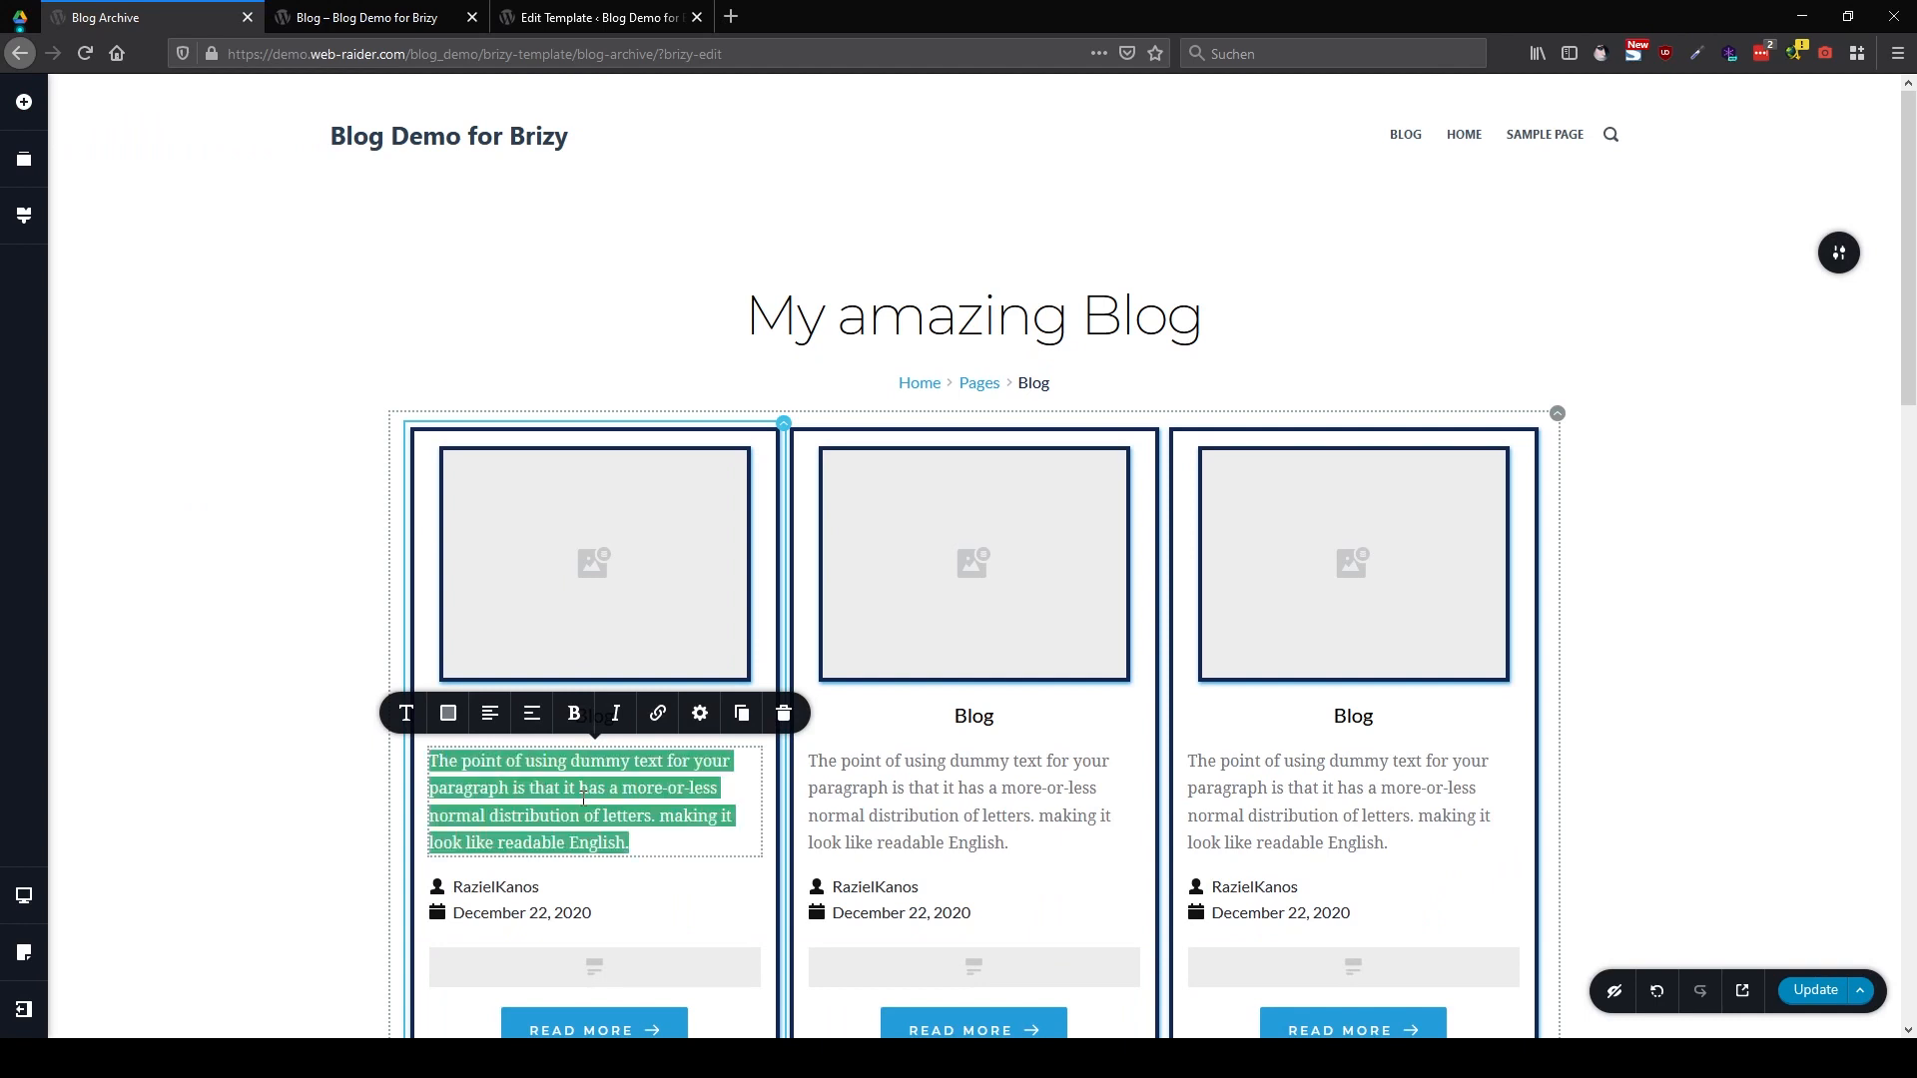
key(BackSpace)
text(#)
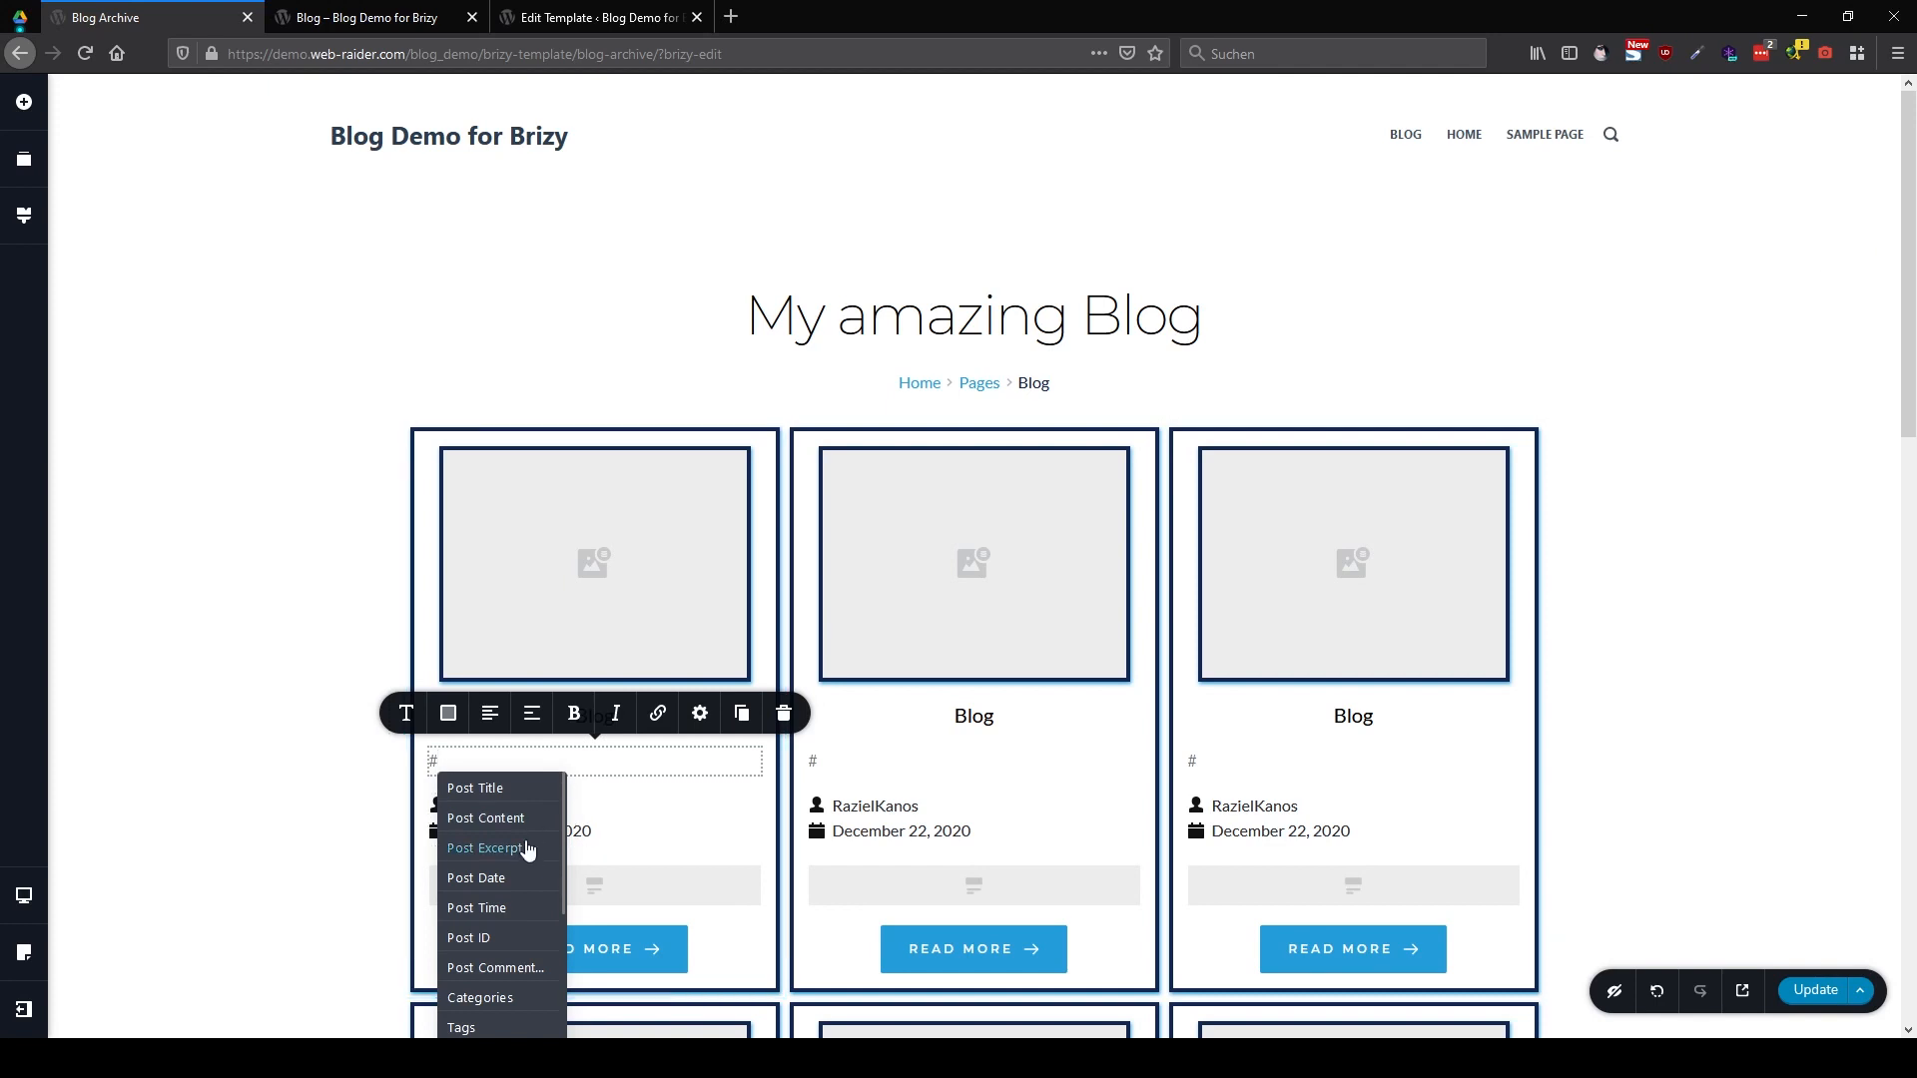
scroll(517, 949, down, 1)
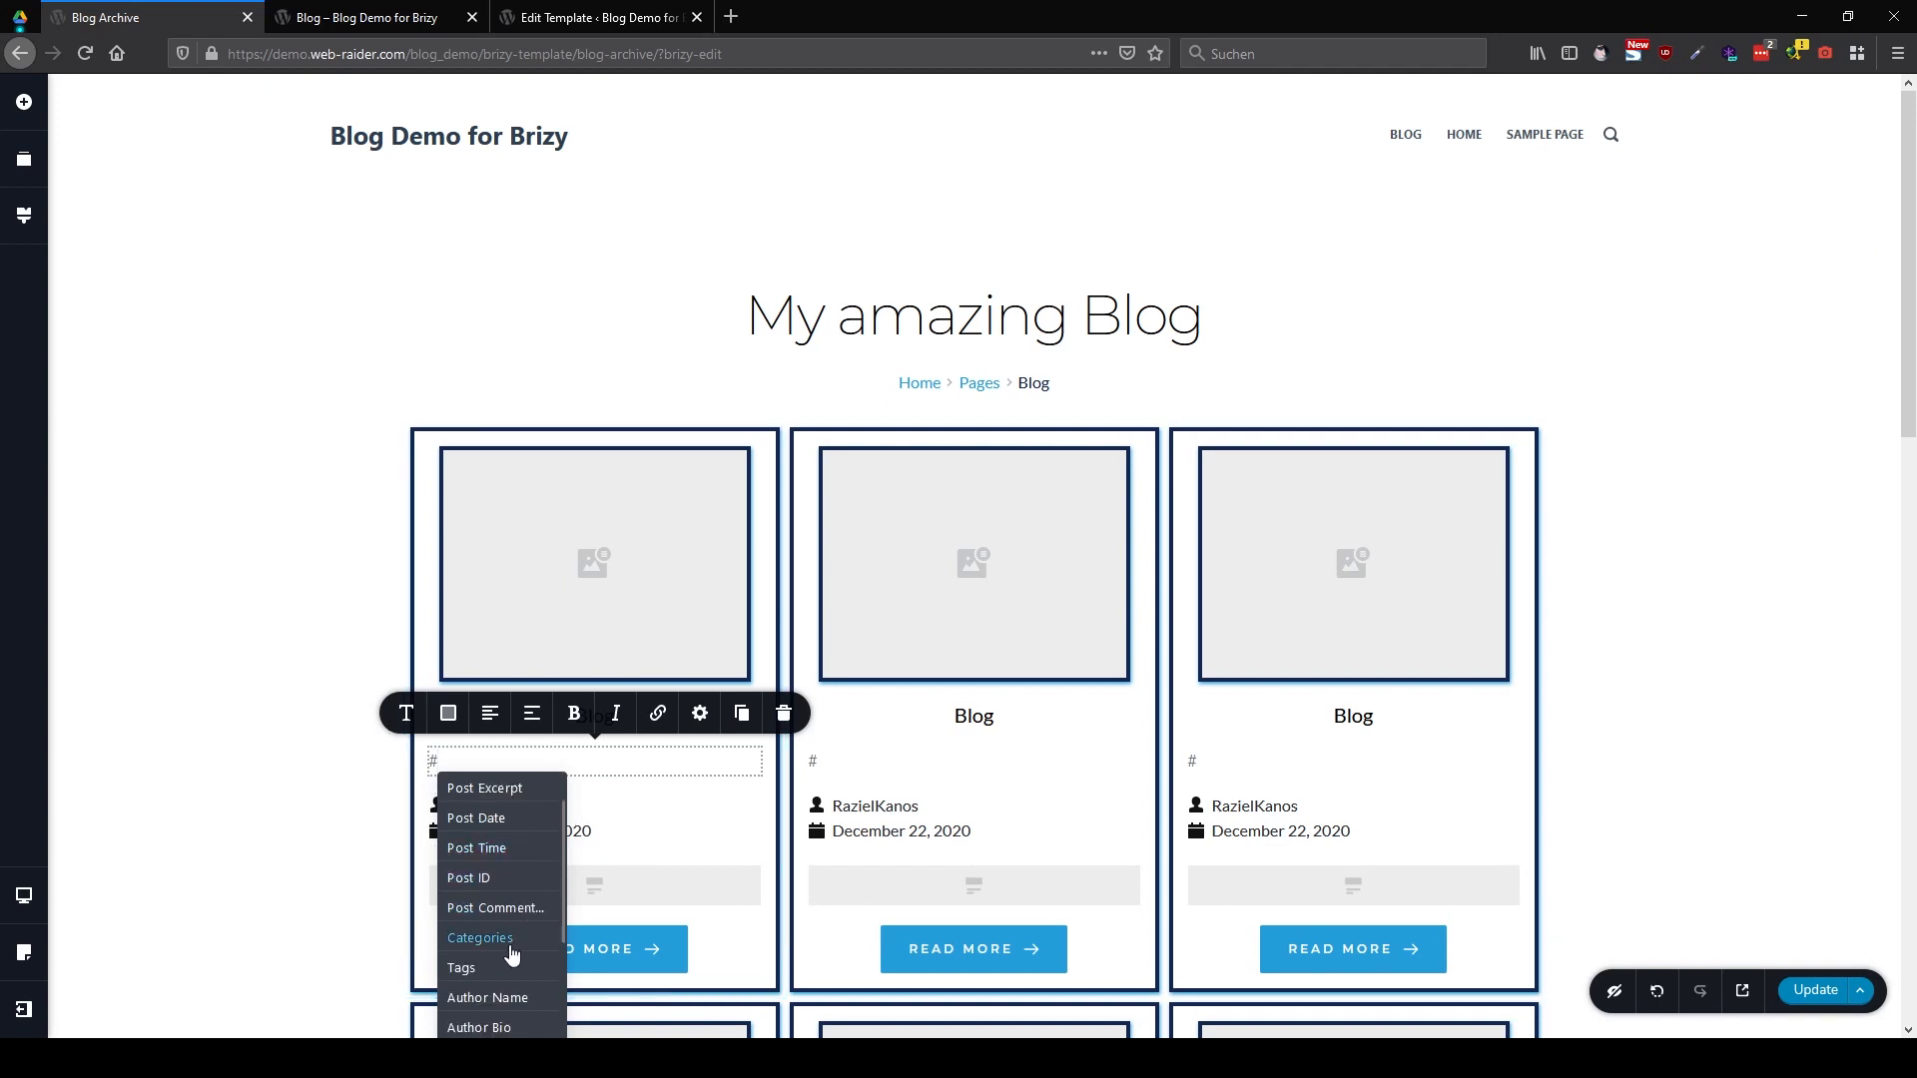
click(510, 954)
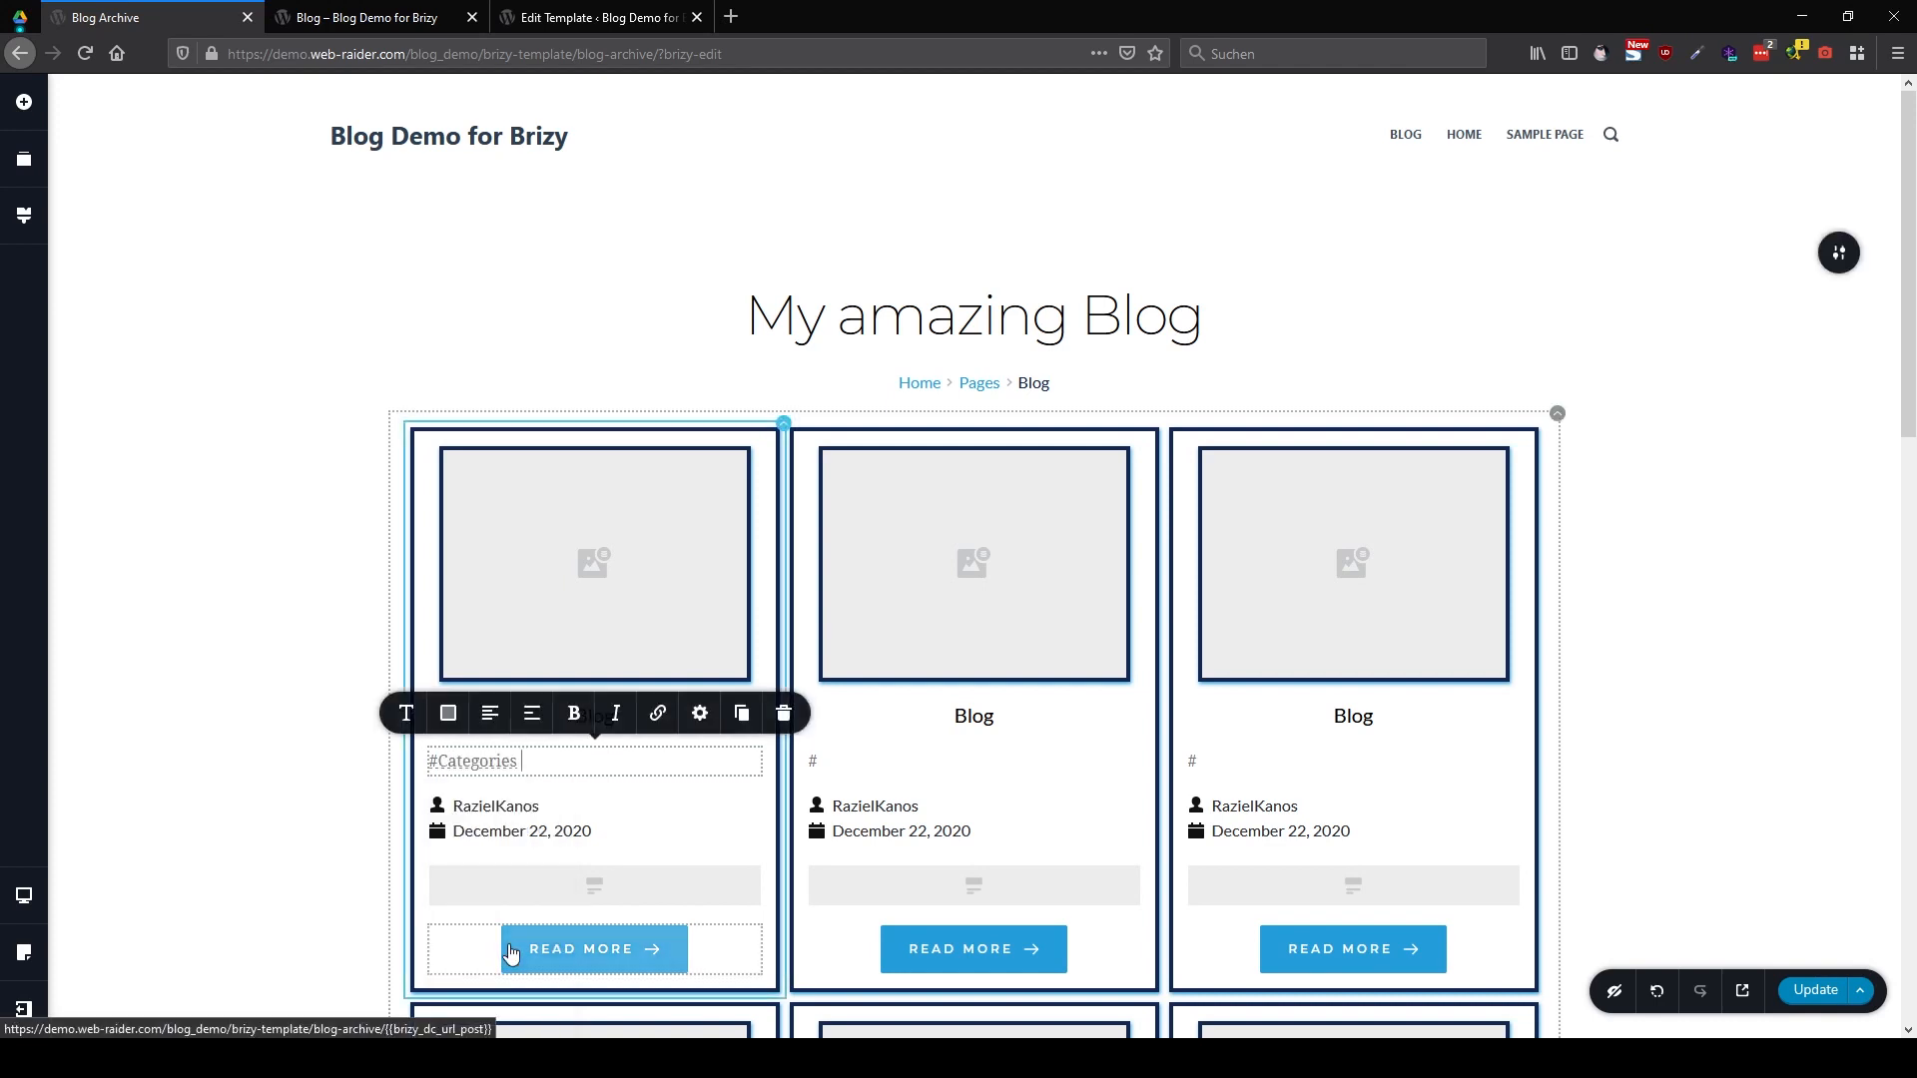
click(507, 717)
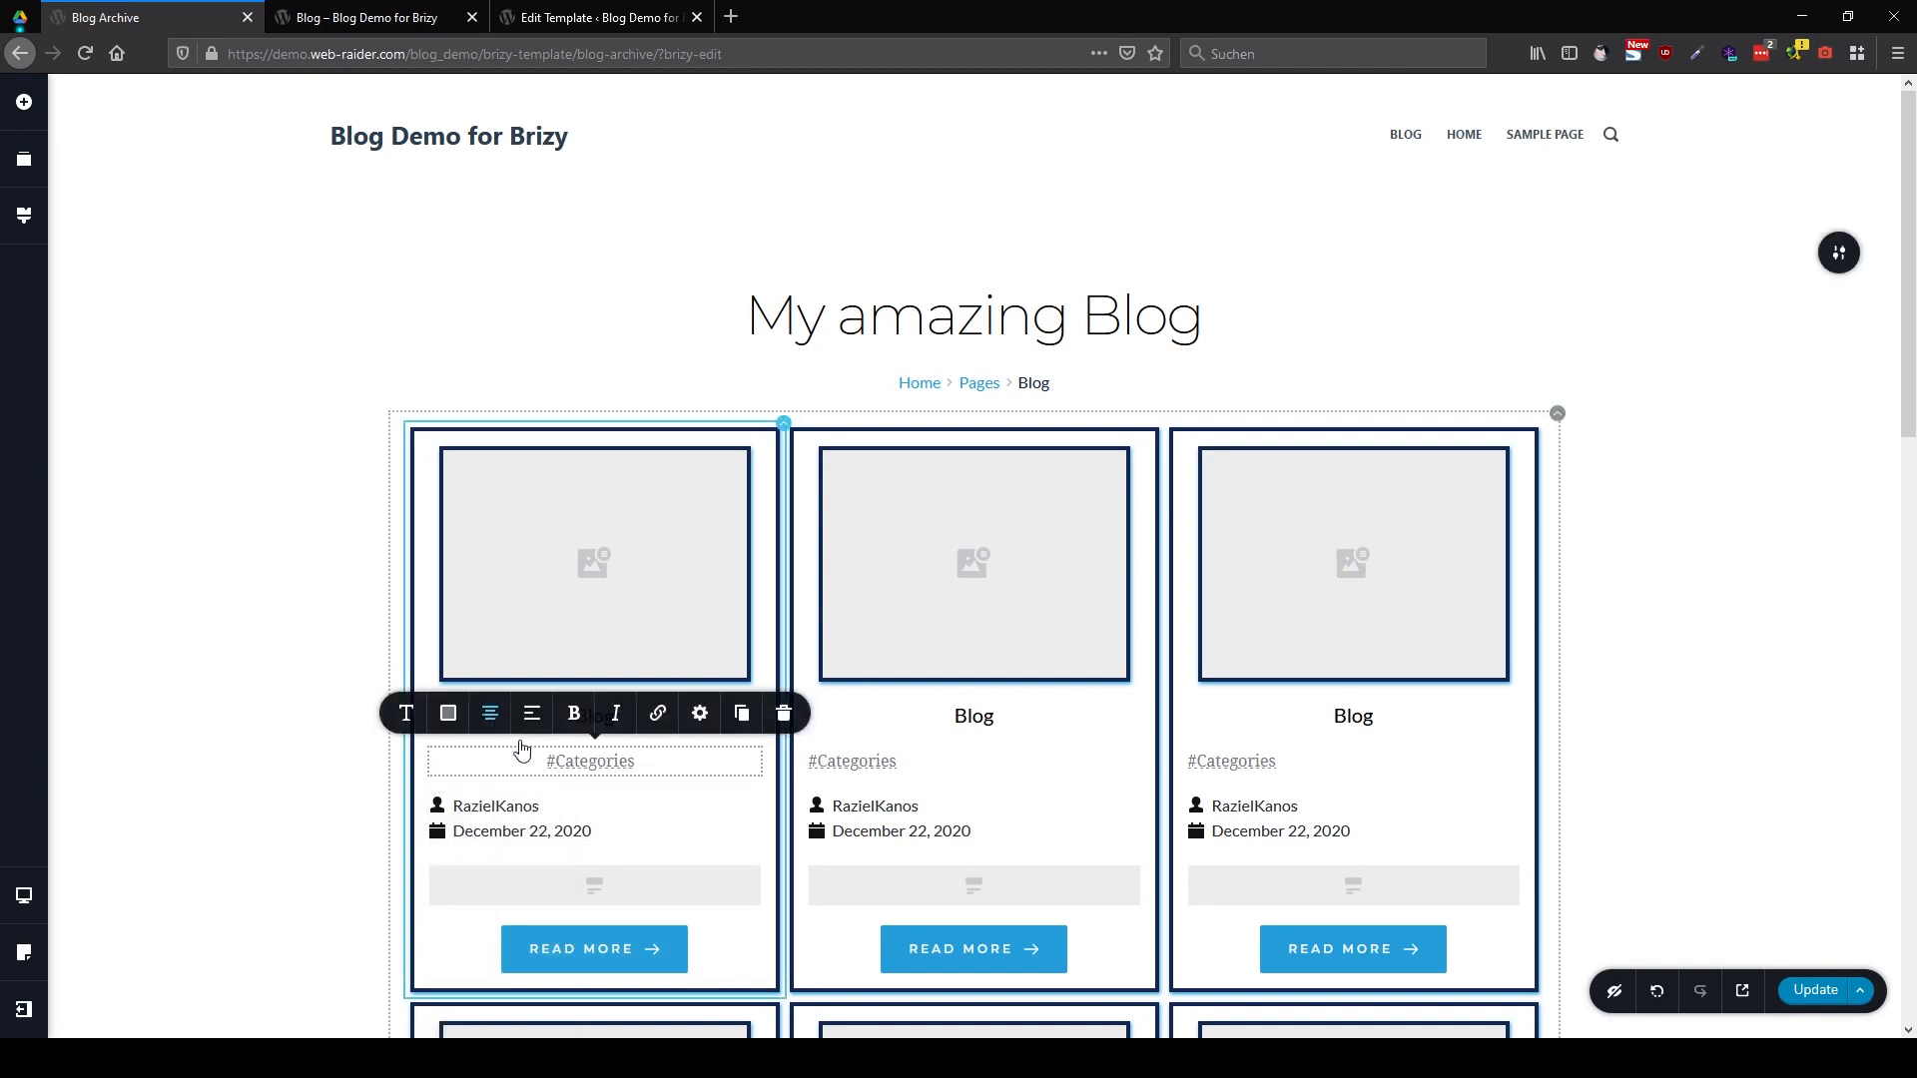
Update the template and check the post categories on the first two pages of the reloaded live blog
click(1815, 992)
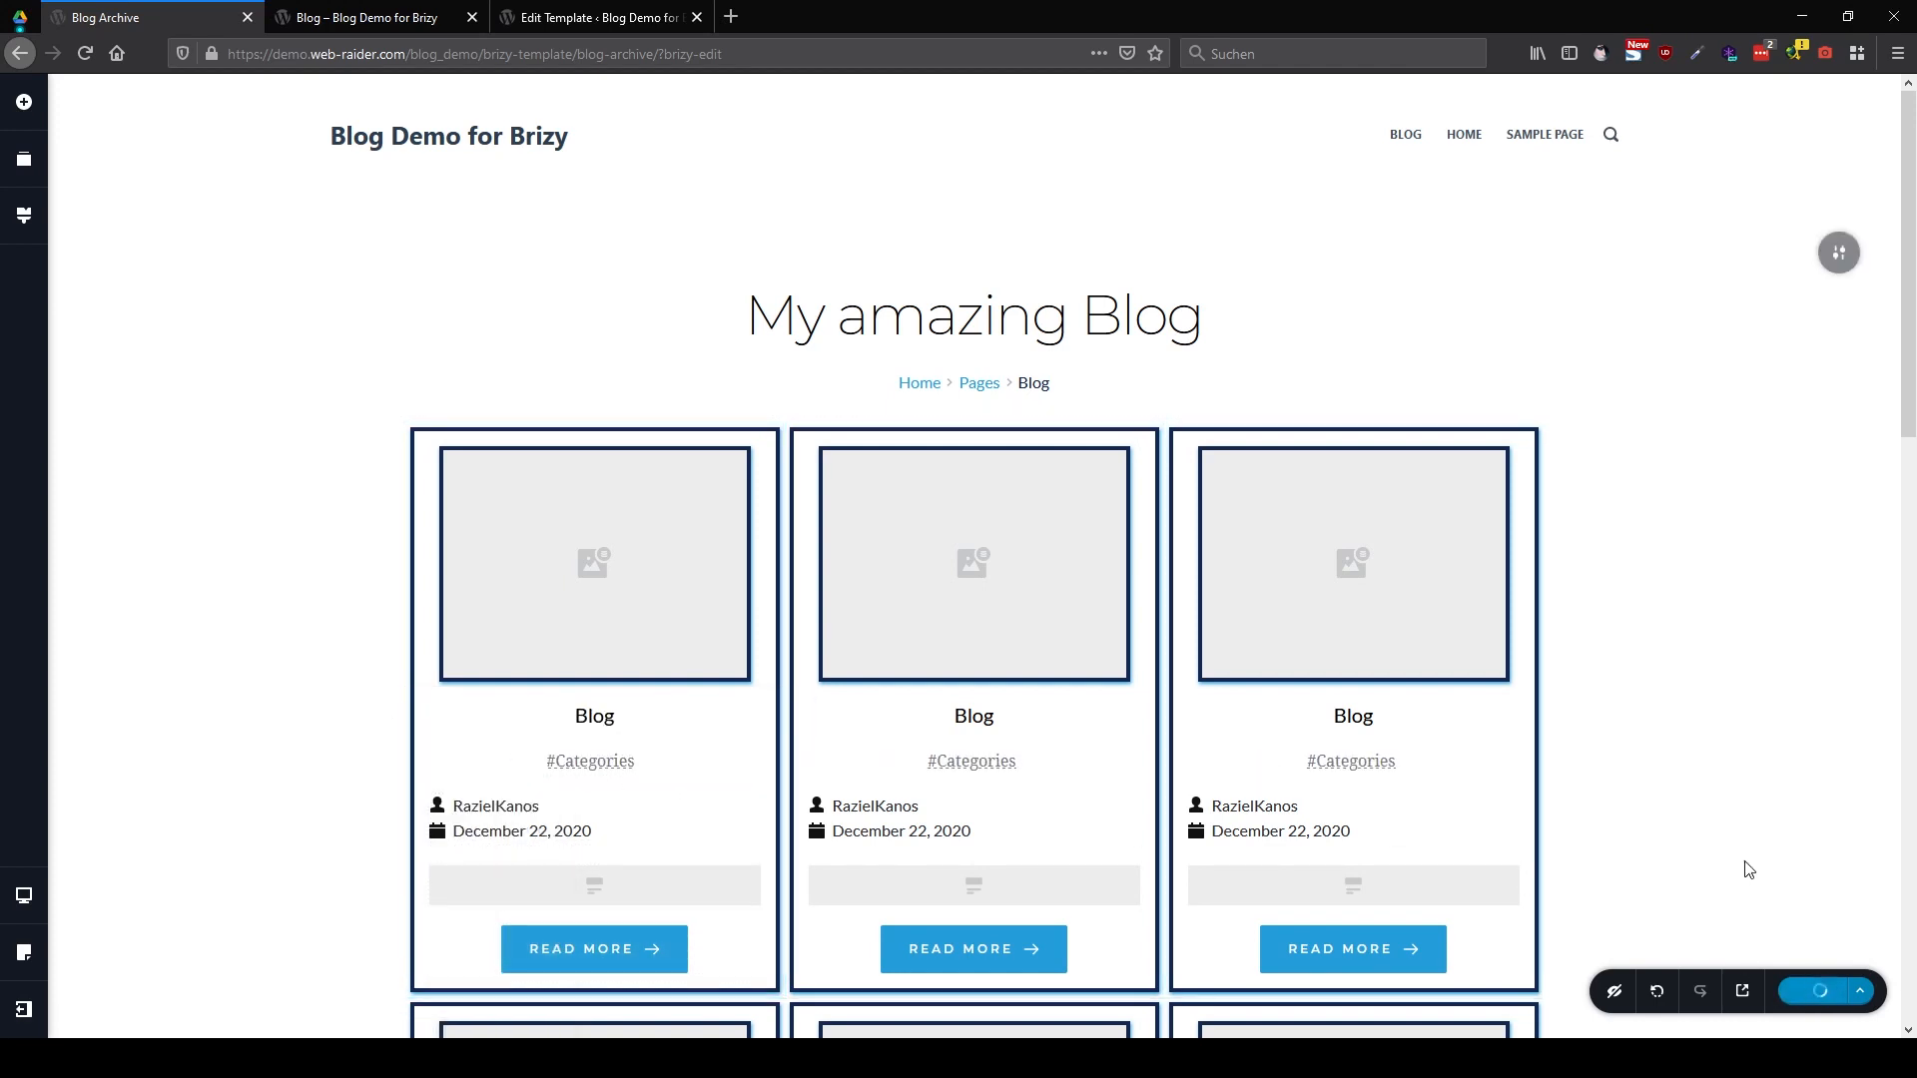
click(339, 28)
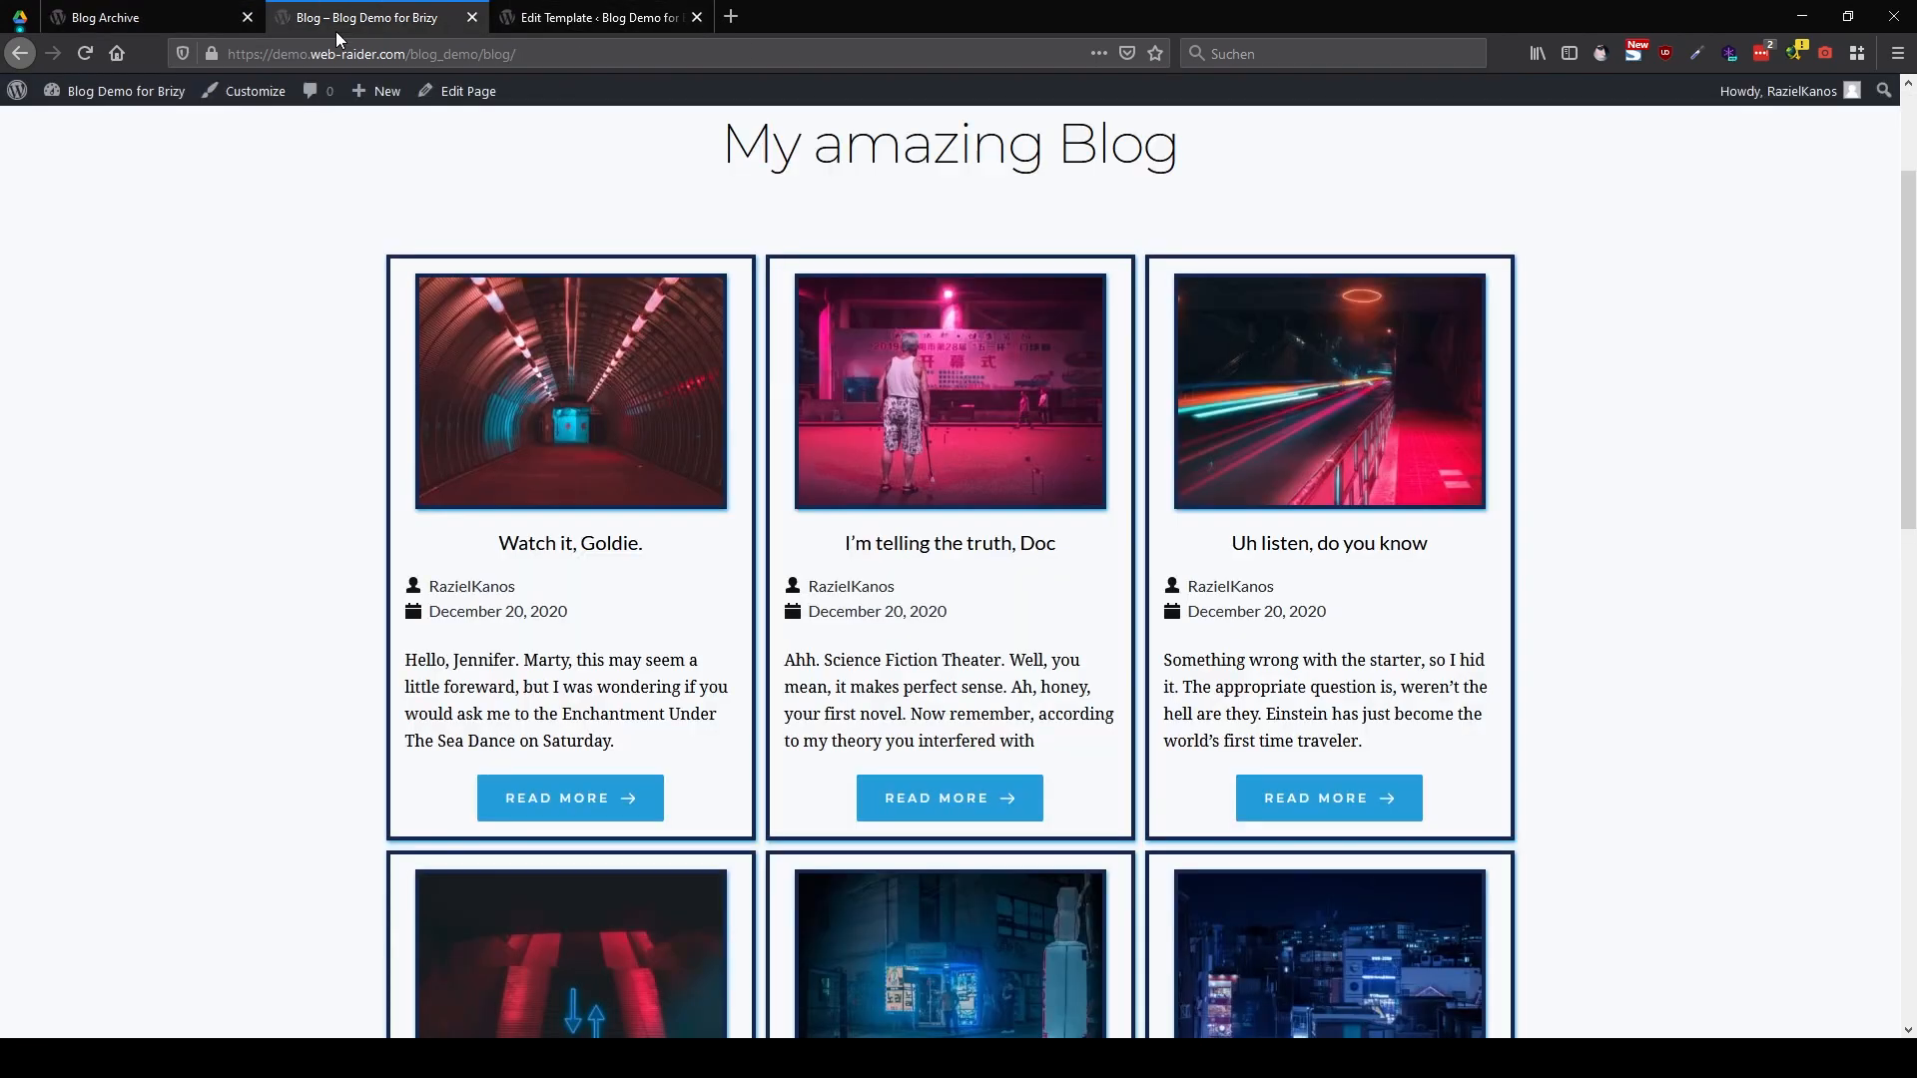
key(F5)
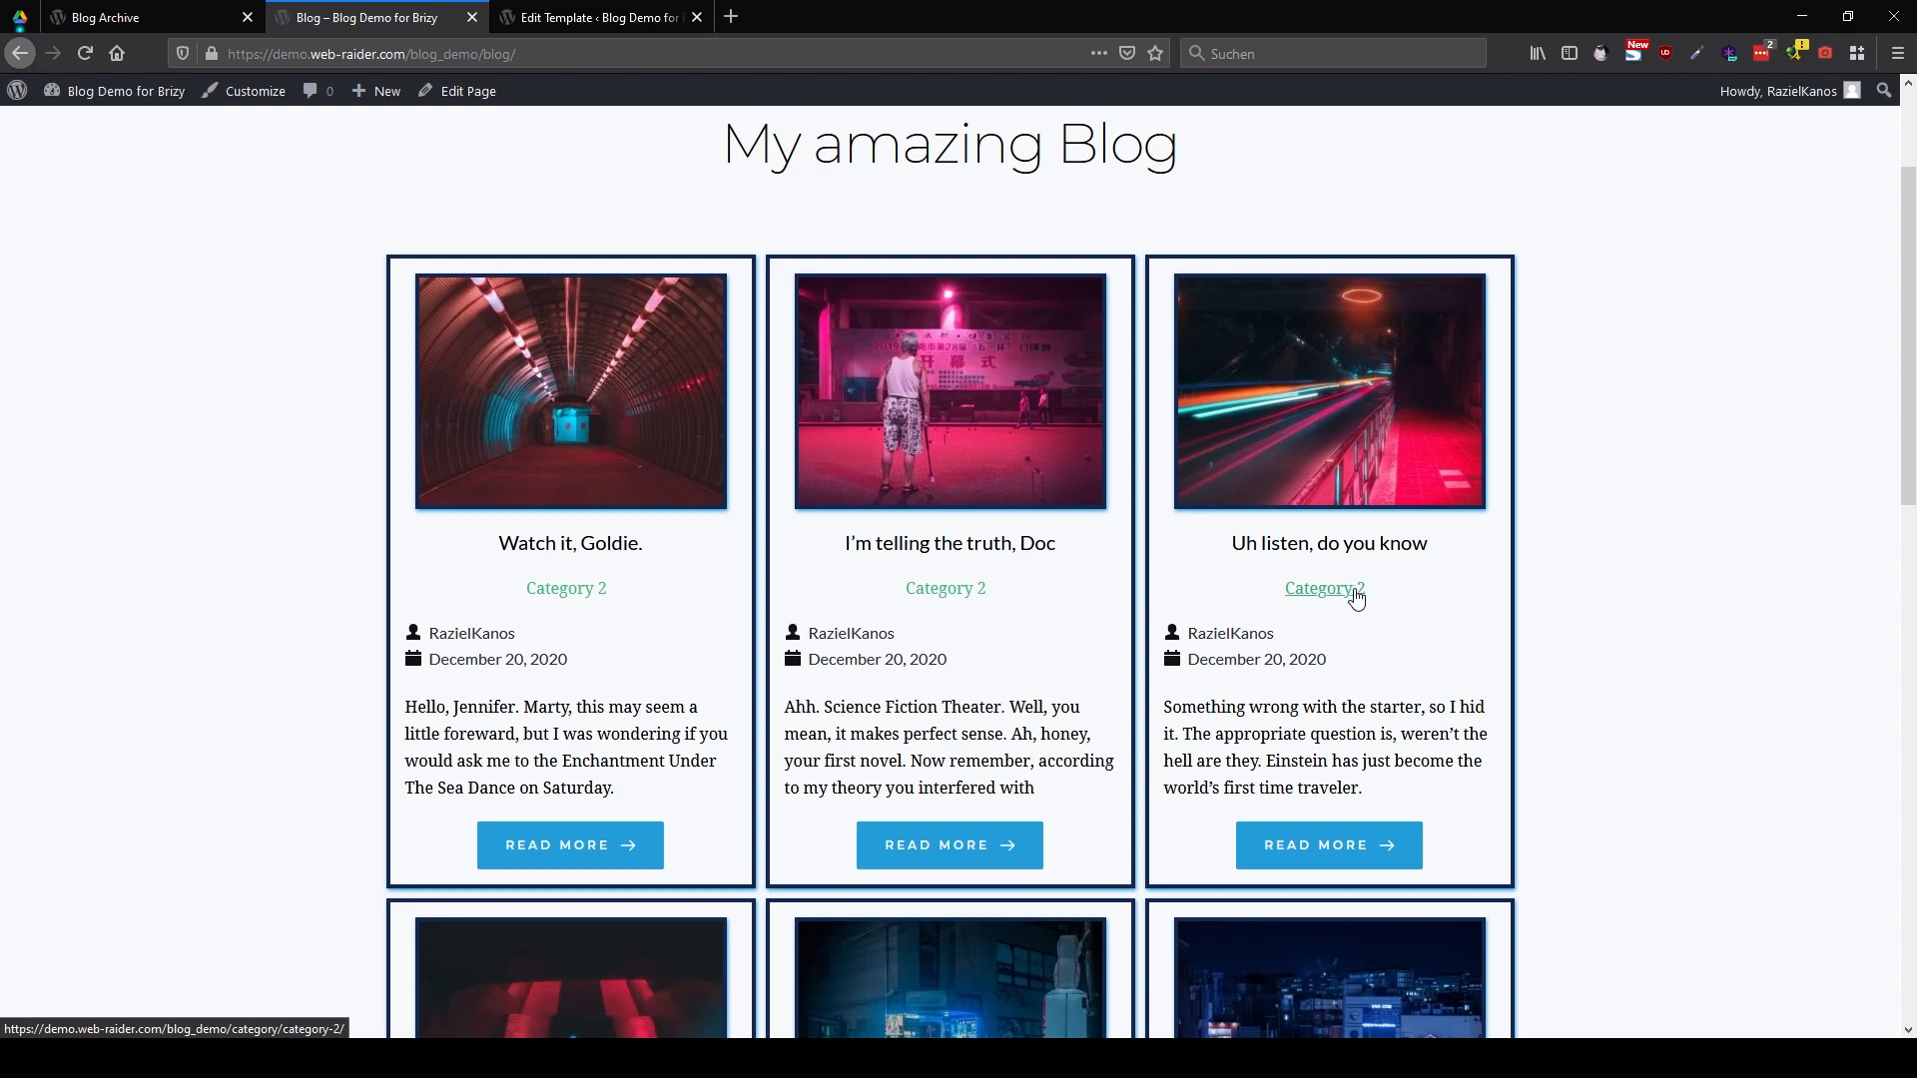
scroll(1358, 596, down, 10)
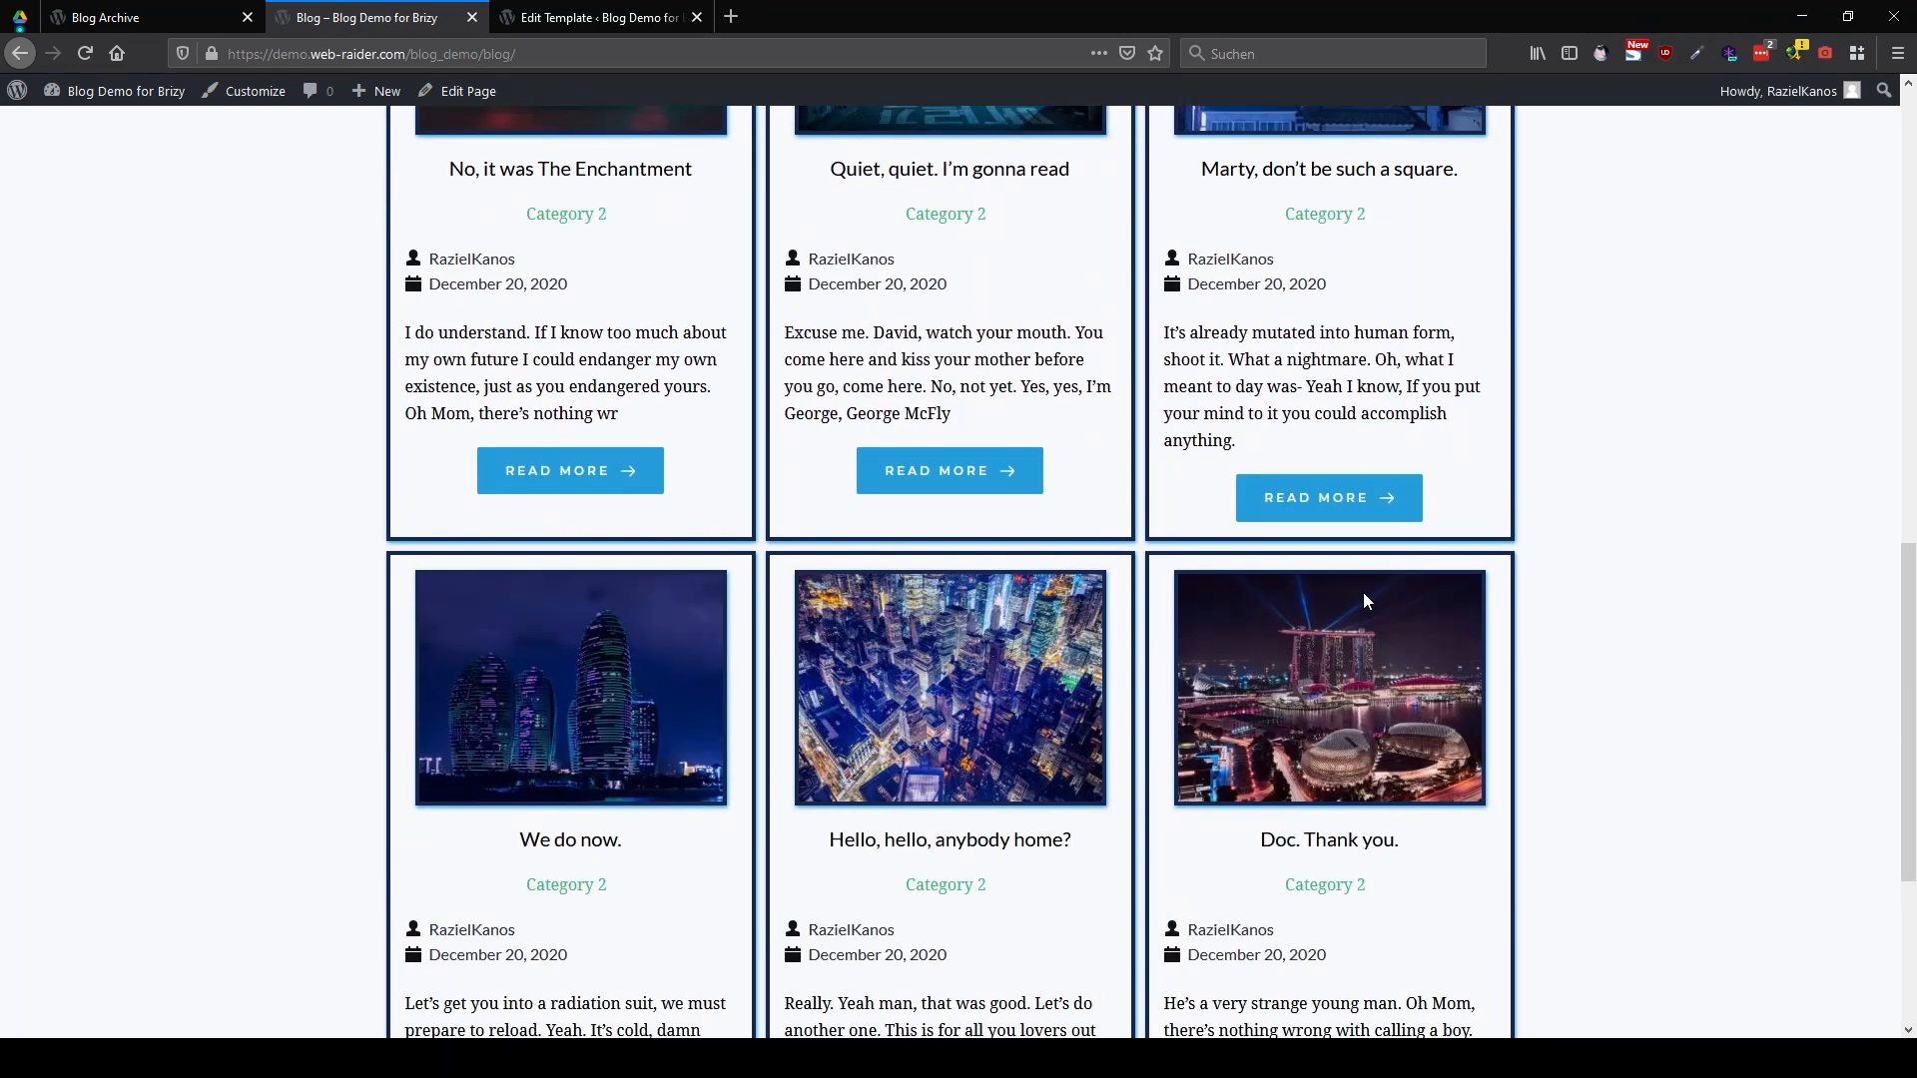
scroll(1366, 598, down, 5)
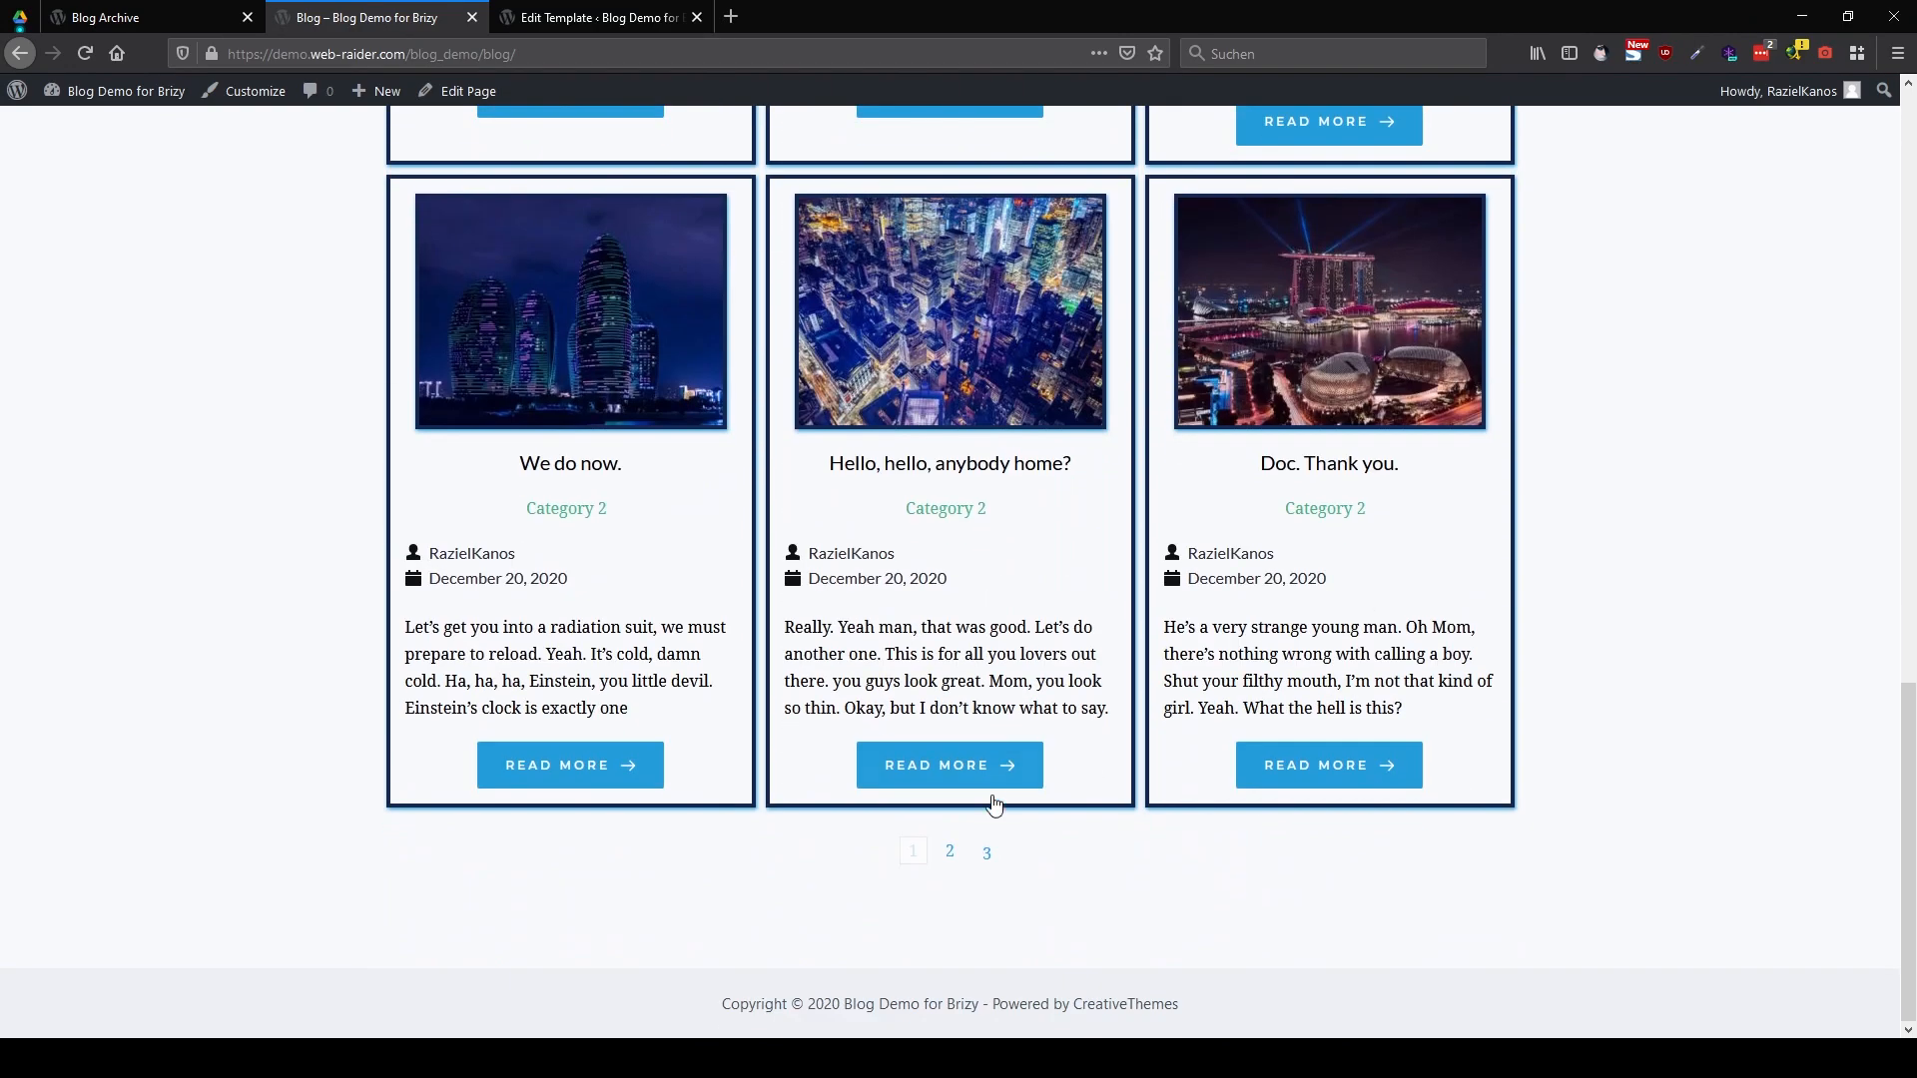
click(949, 851)
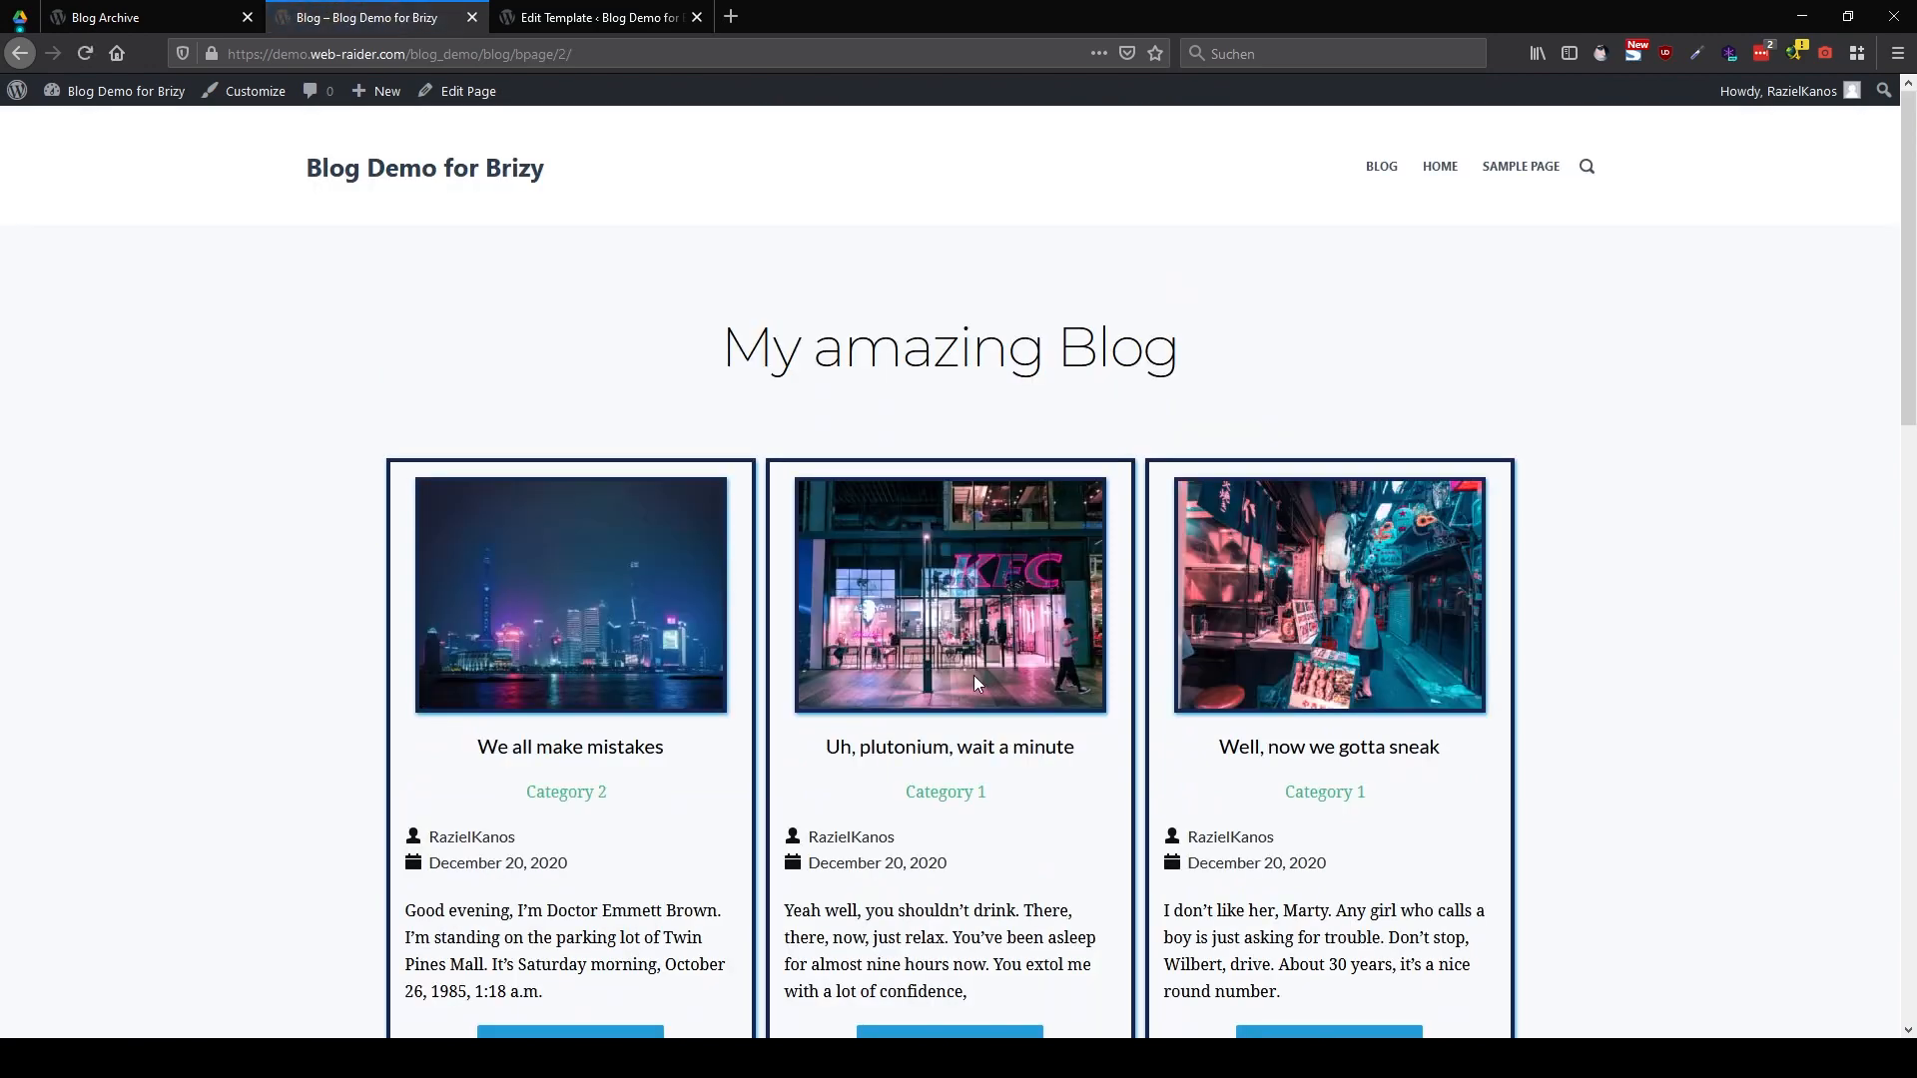
scroll(1005, 586, down, 4)
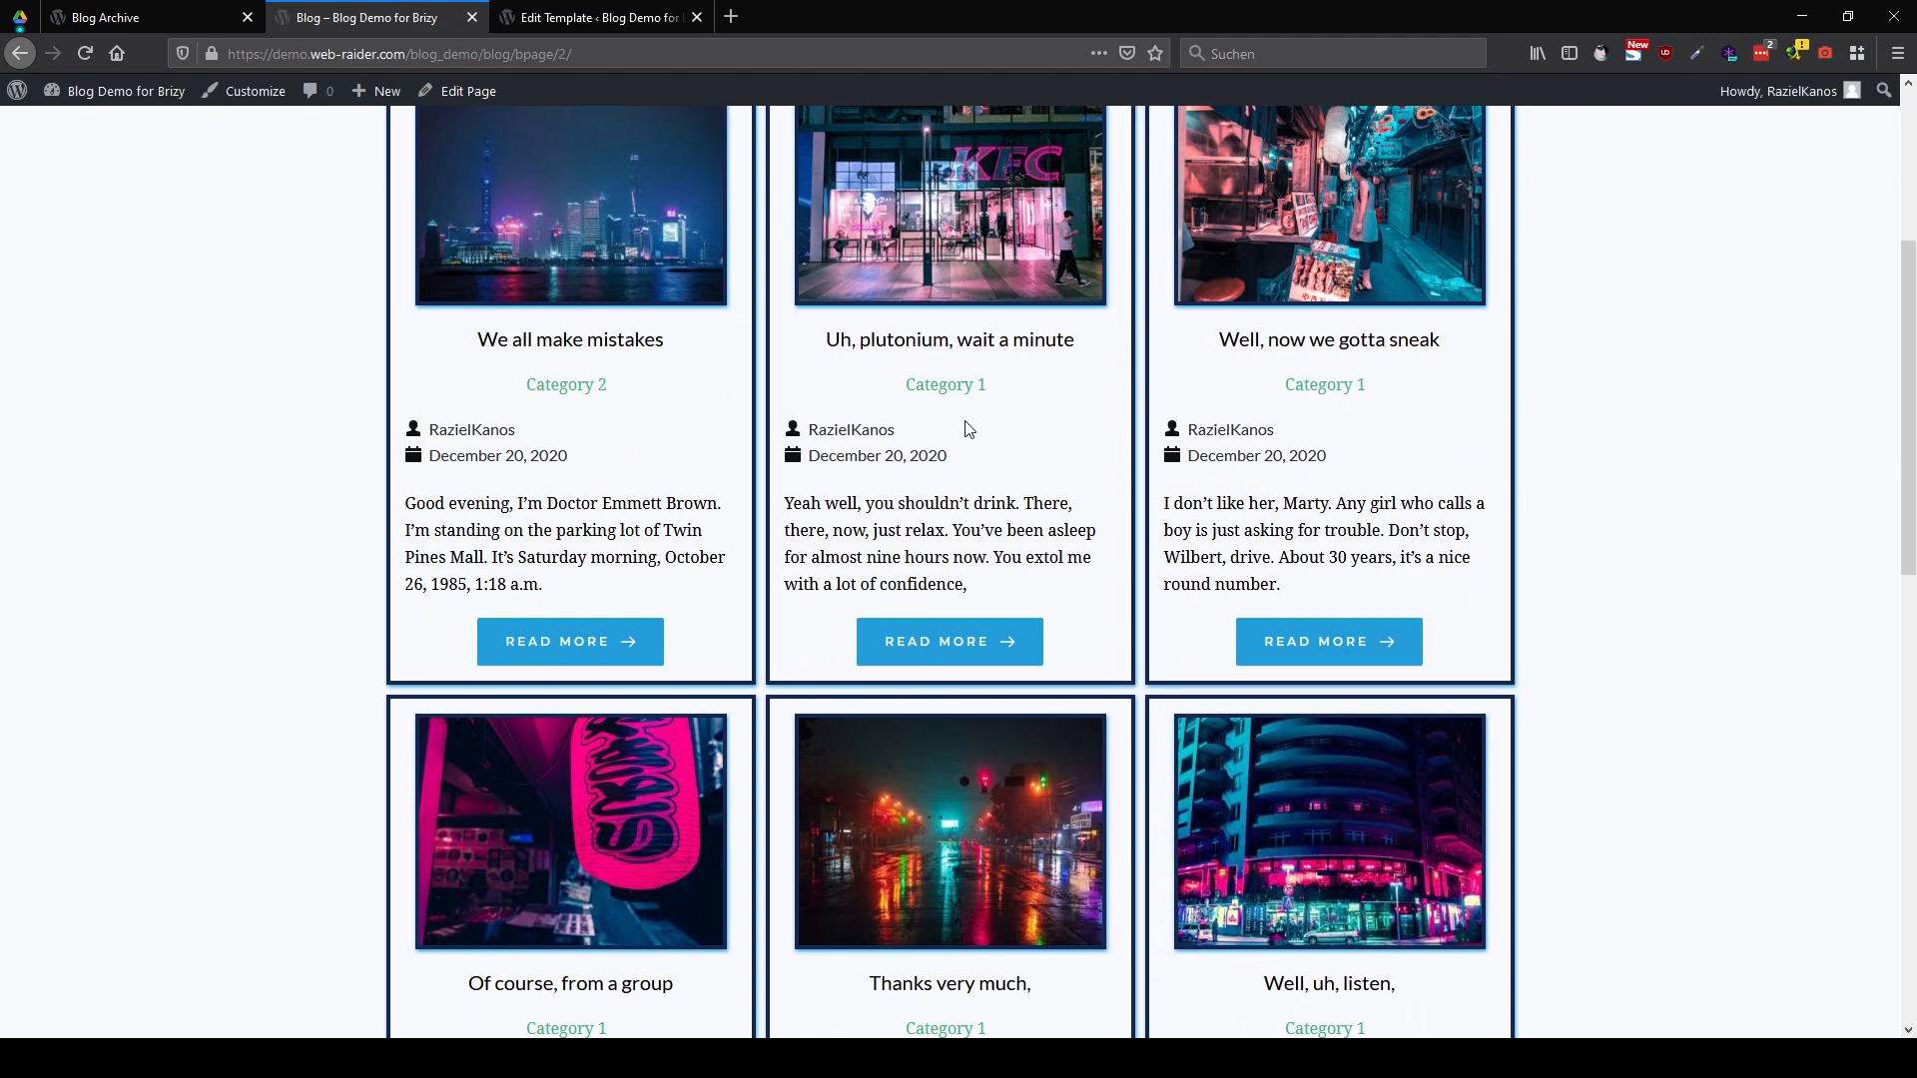
Return to the Blog Archive template and add another Text element between the post title and the categories line
click(136, 17)
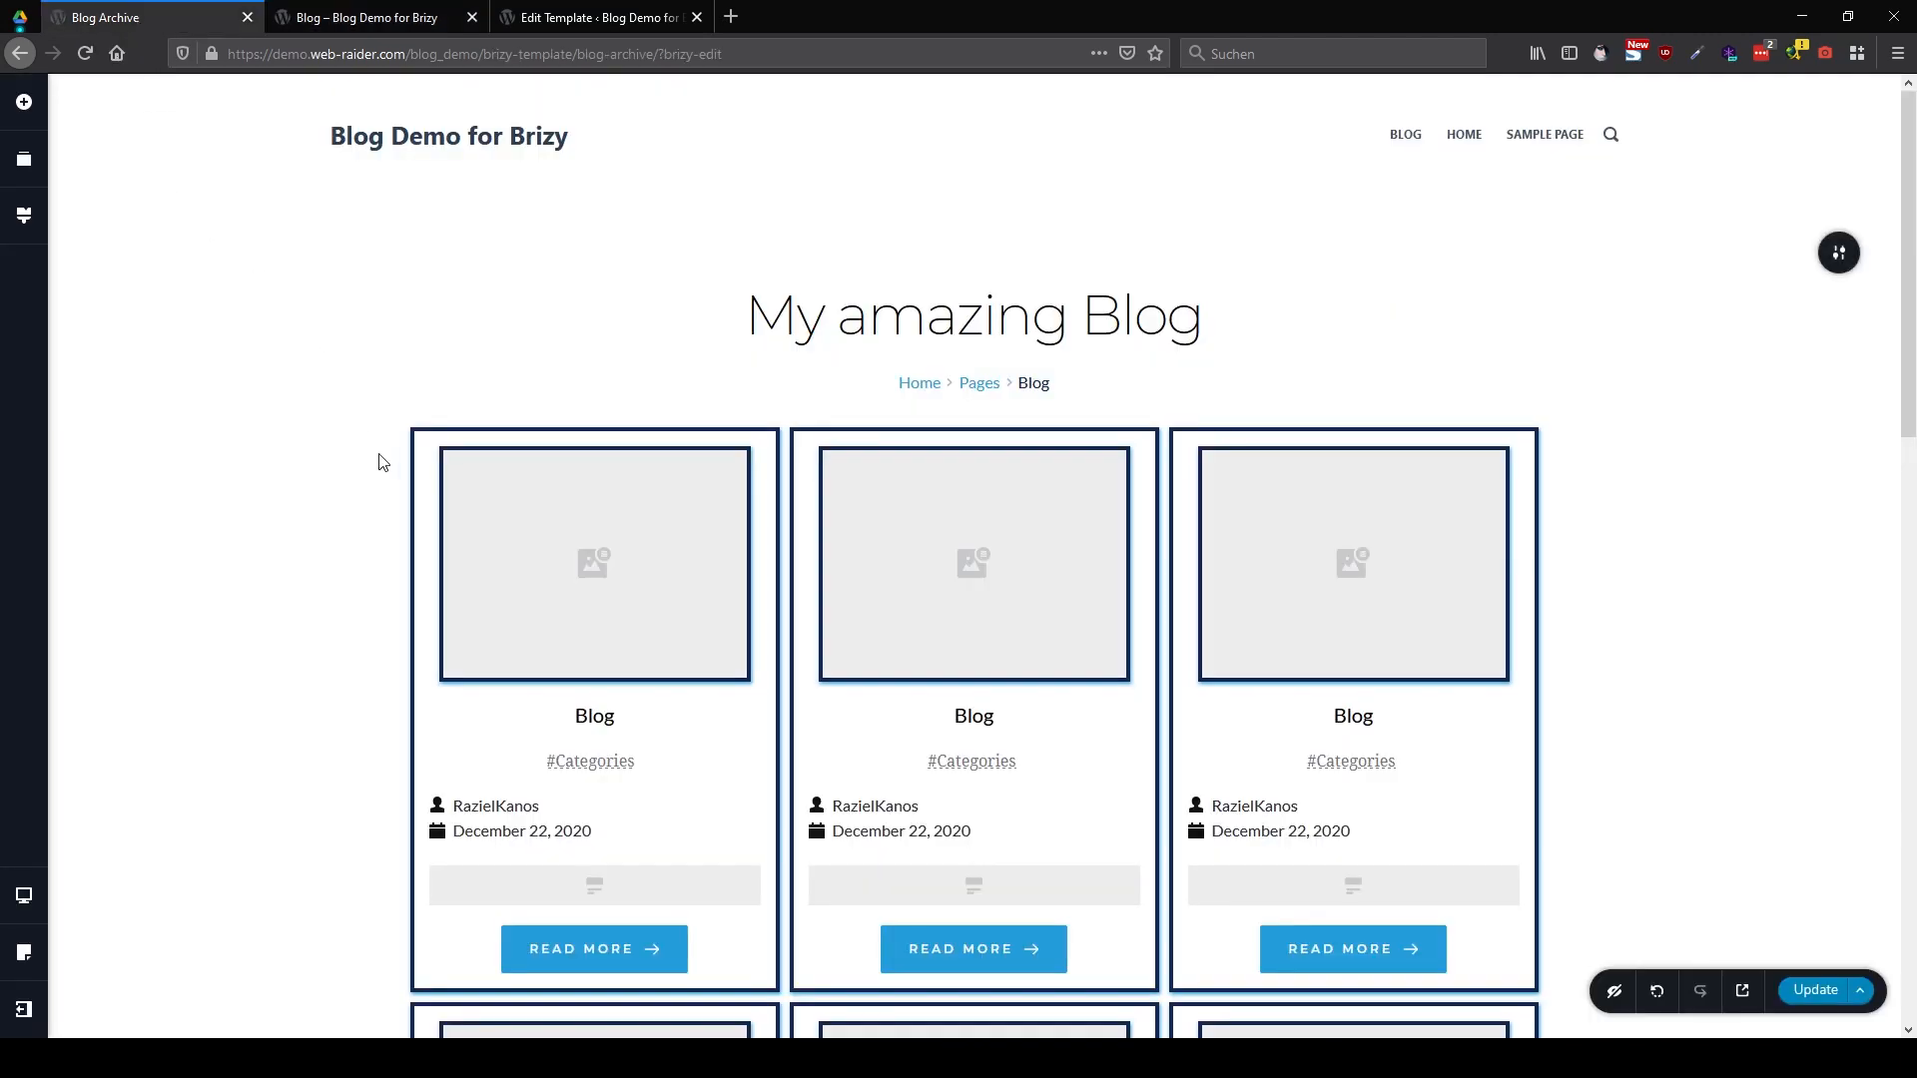
click(18, 110)
scroll(150, 564, down, 8)
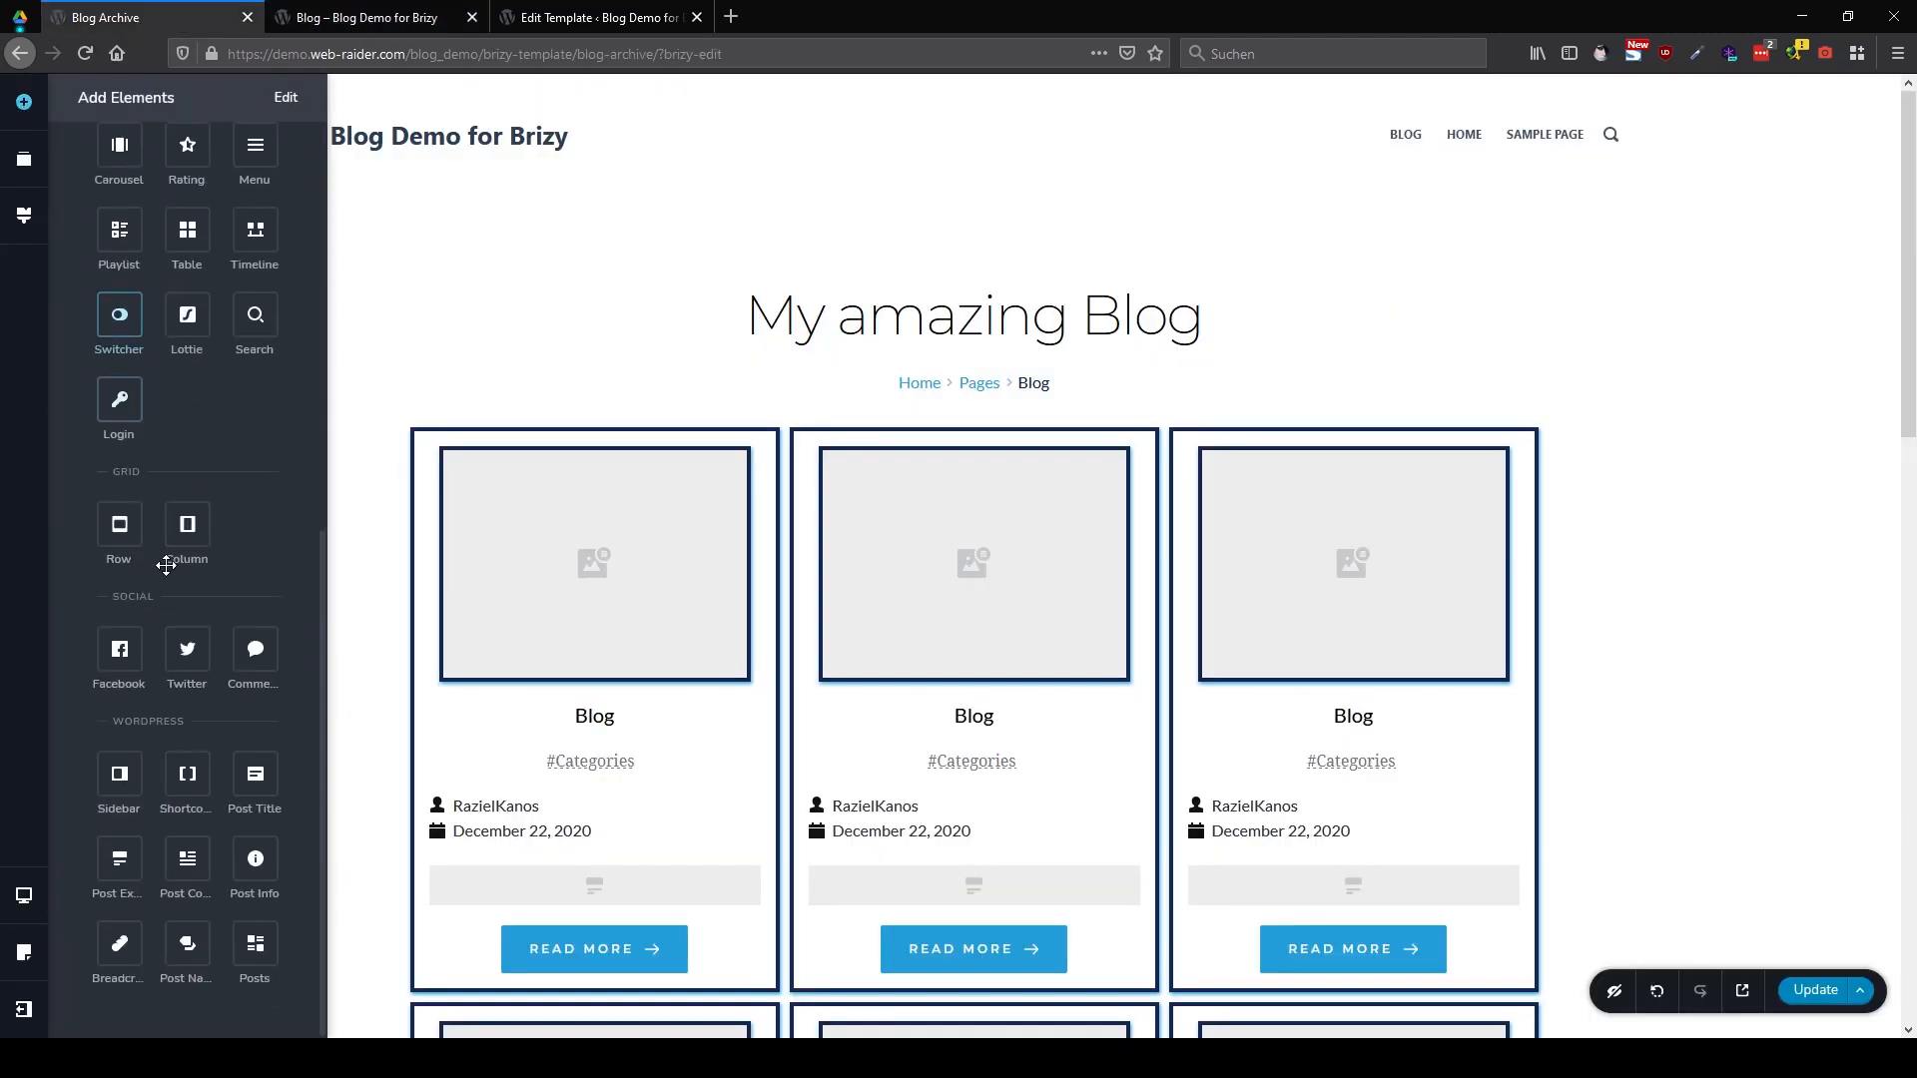
click(701, 764)
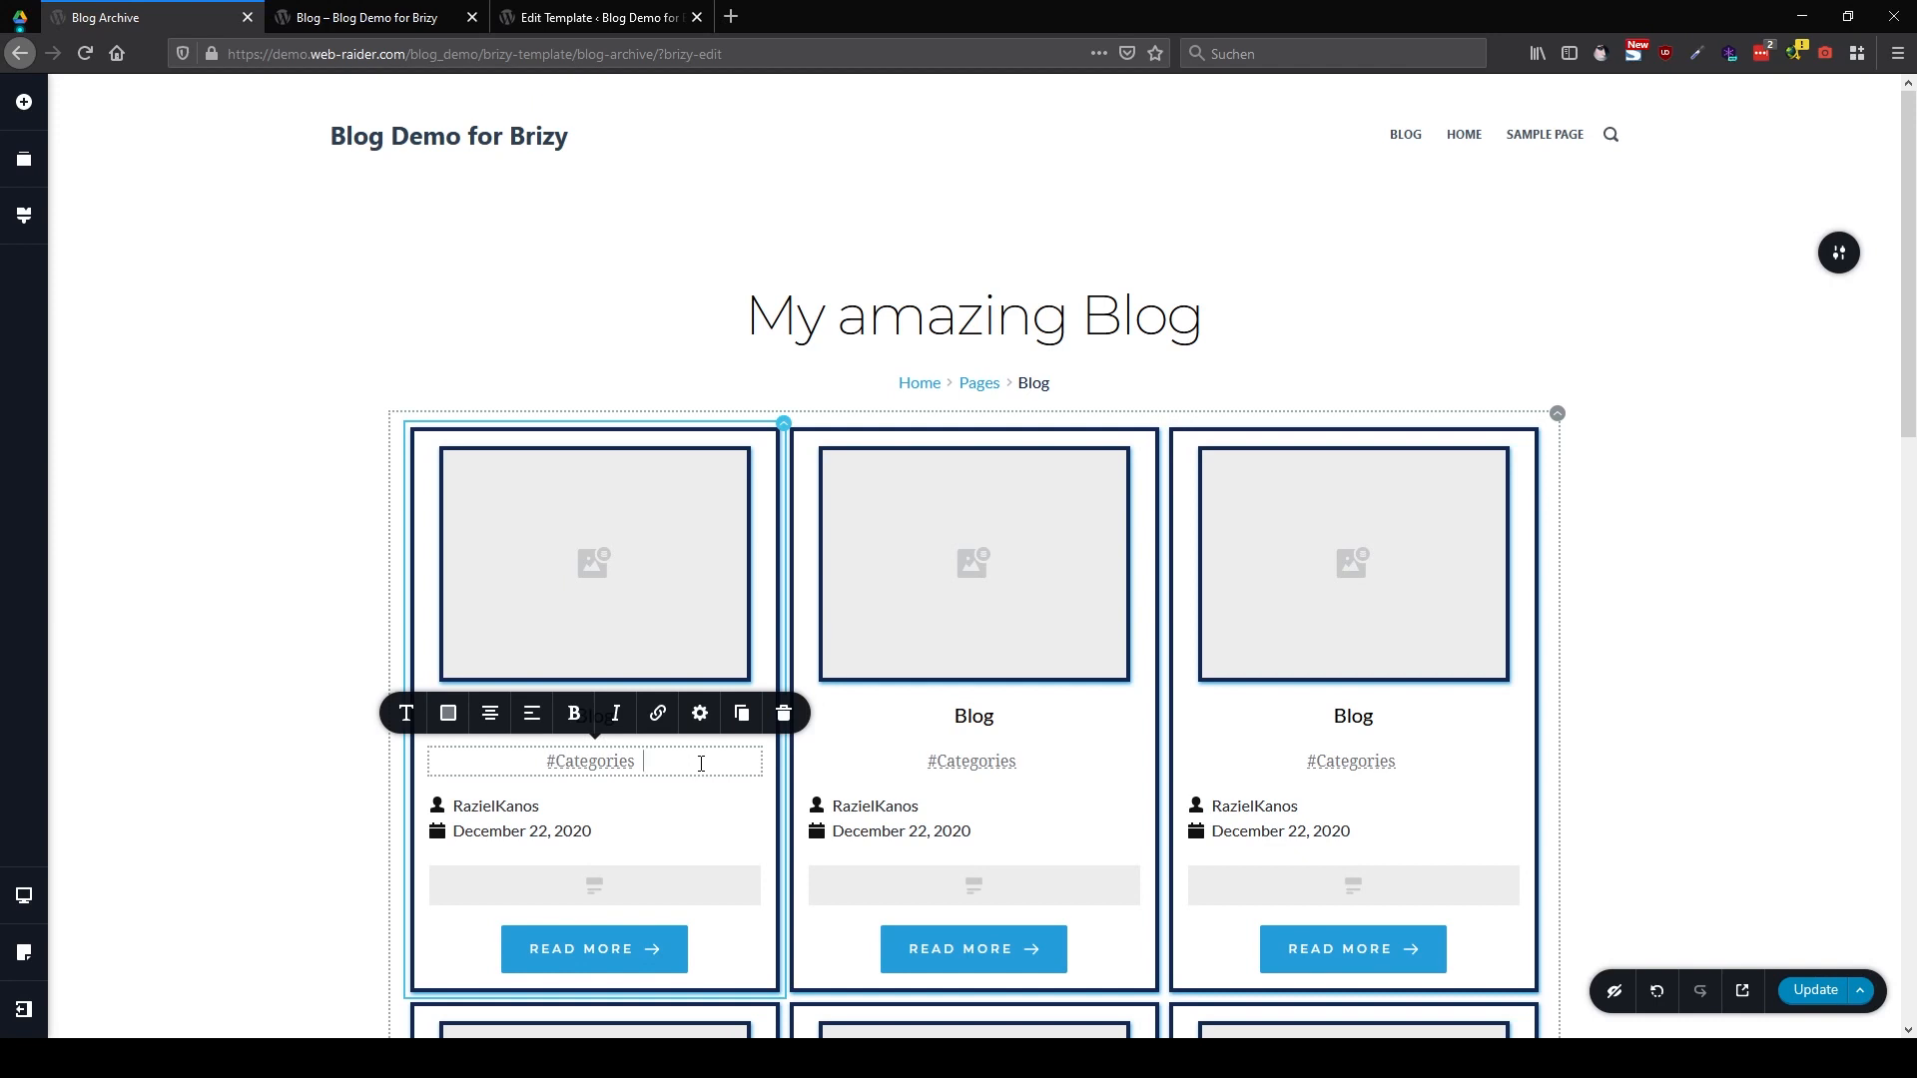
click(24, 104)
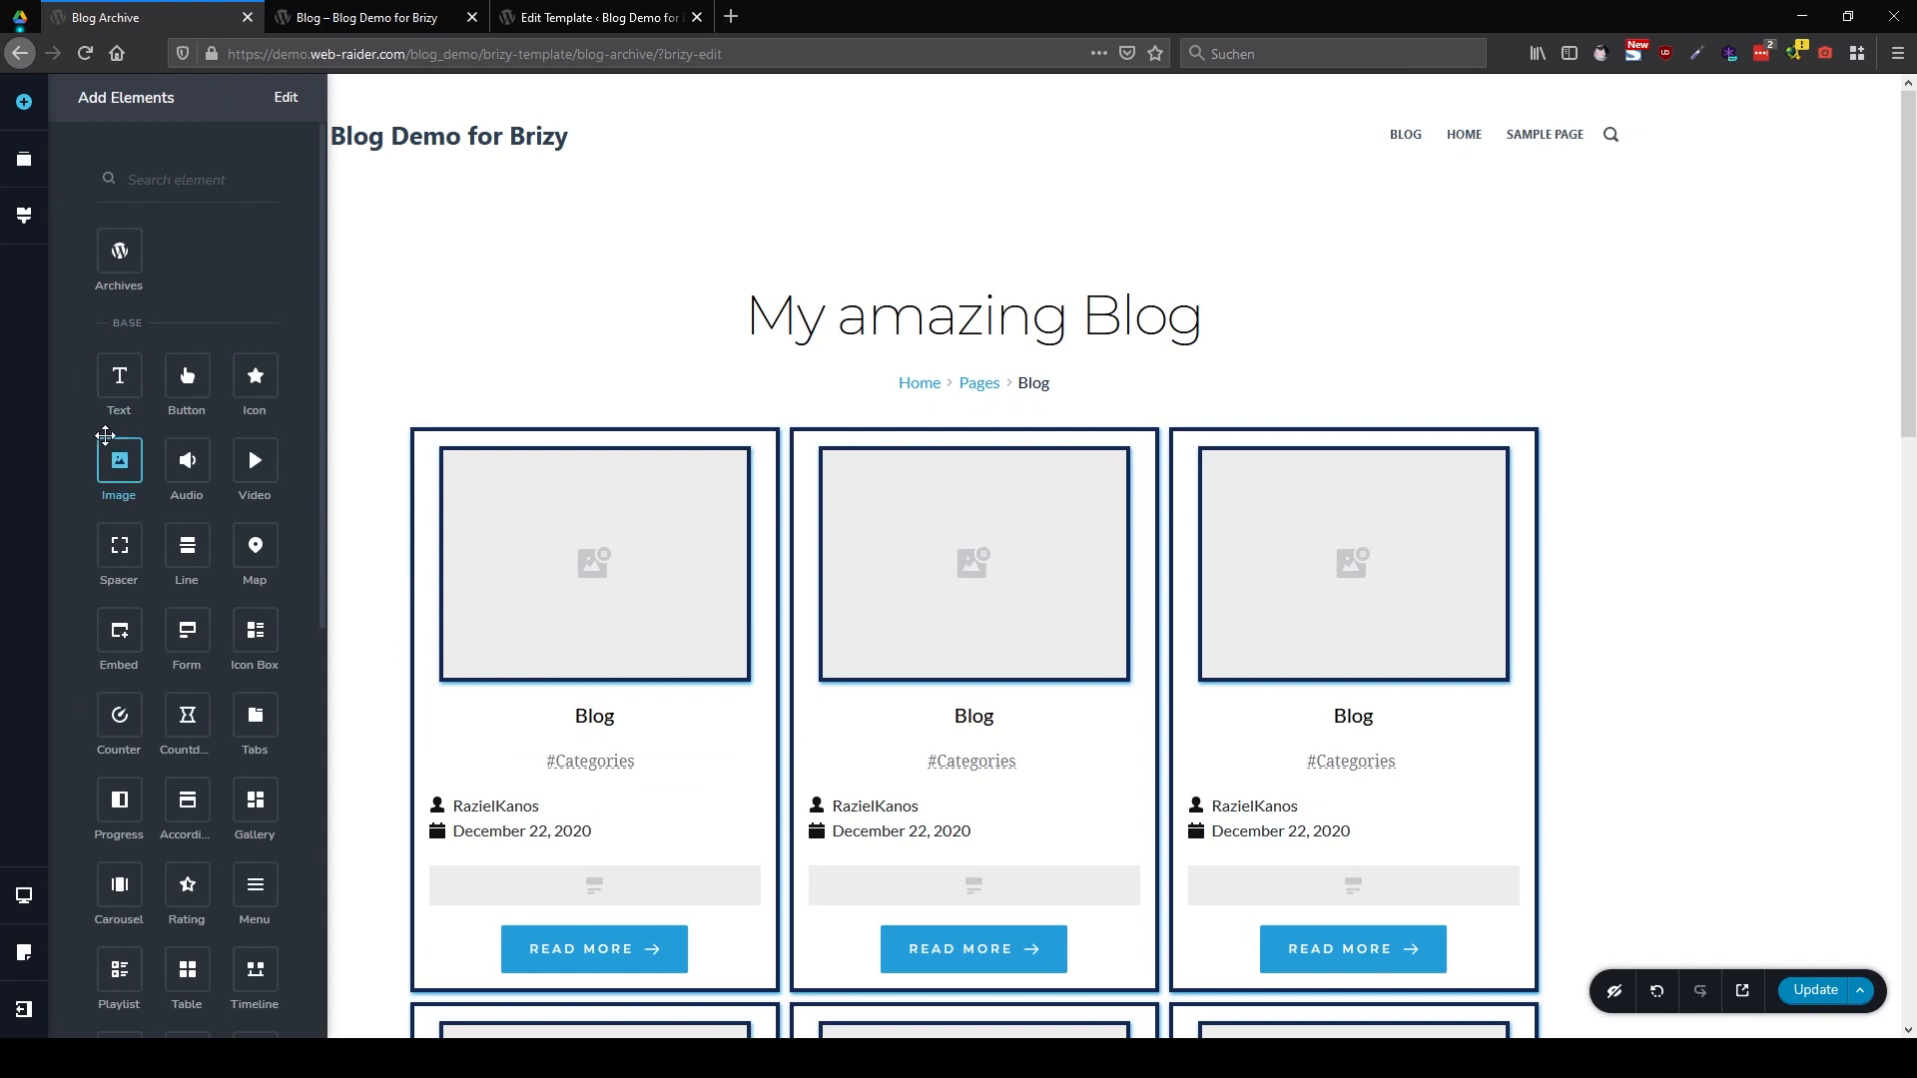
drag(119, 375, 661, 759)
Replace the new Text element's placeholder paragraph with "#" and browse the dynamic content options
click(639, 777)
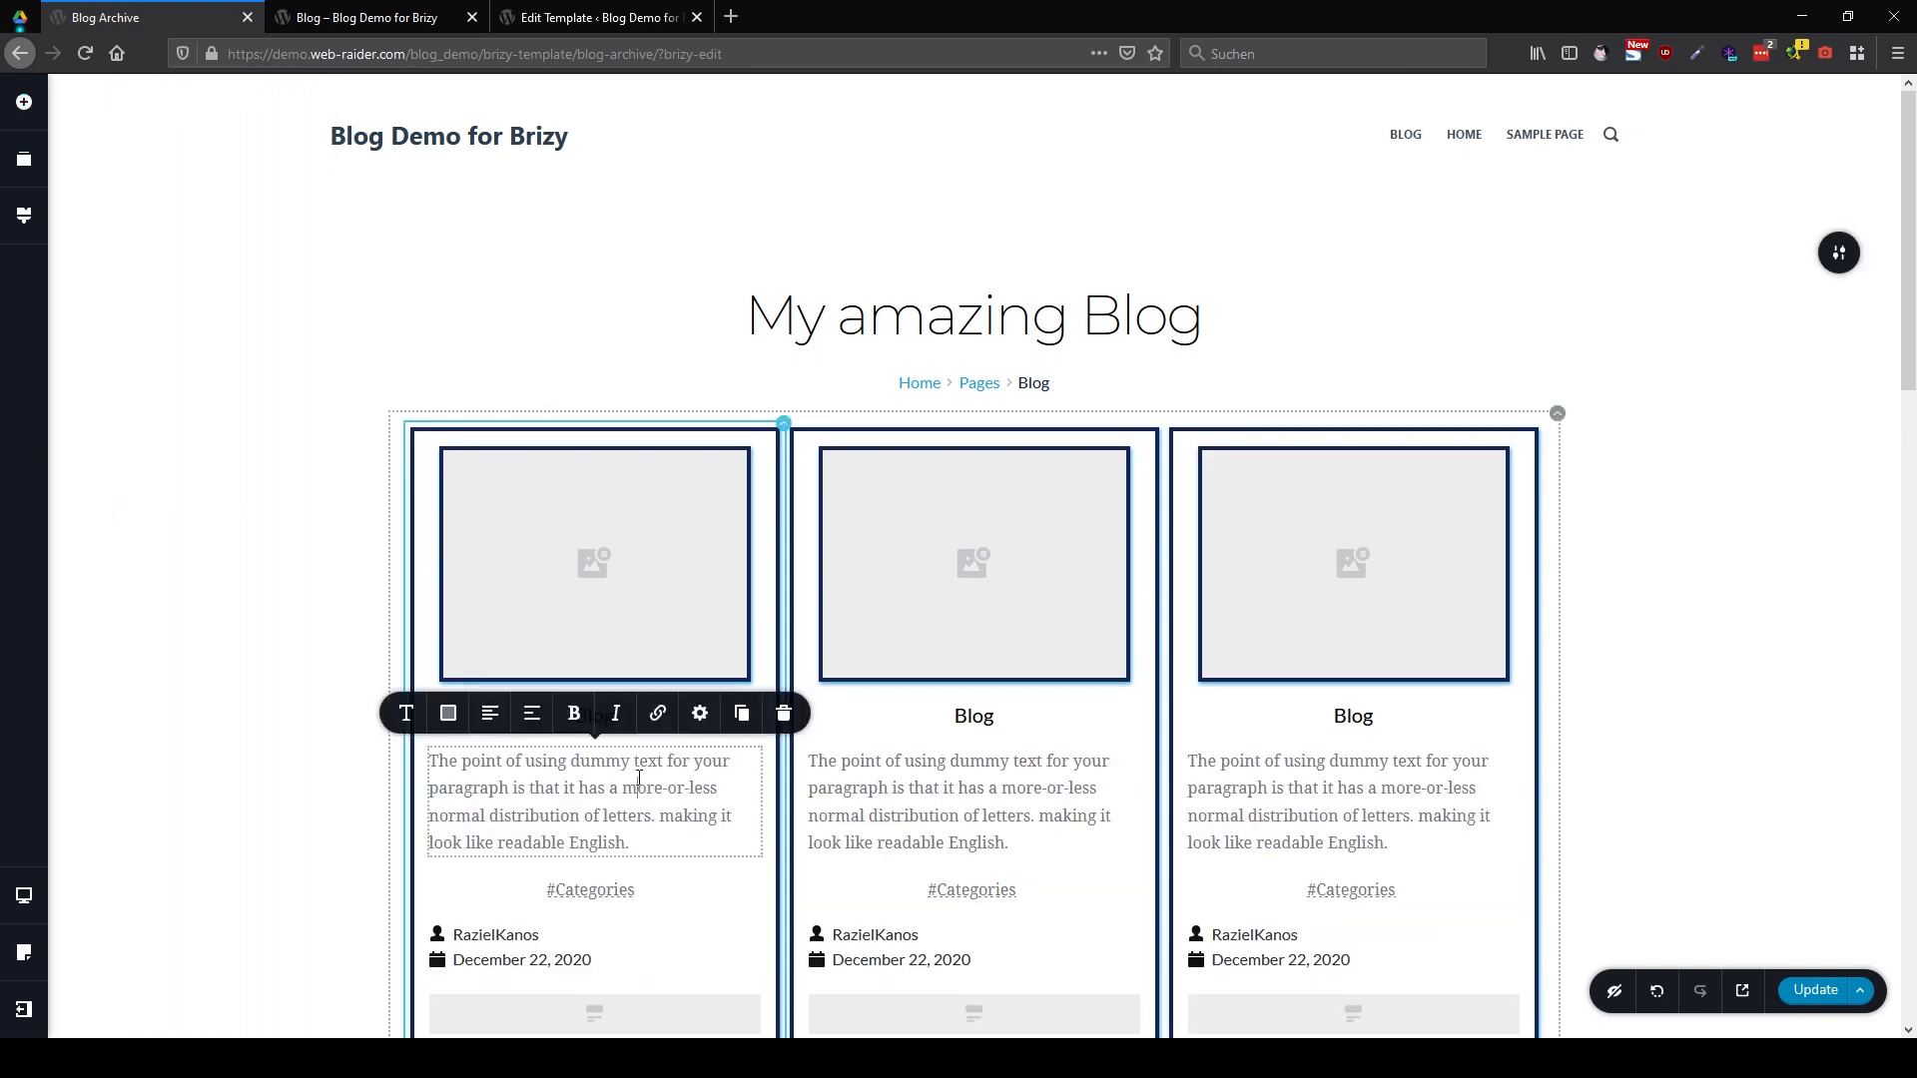
key(ctrl+a)
key(BackSpace)
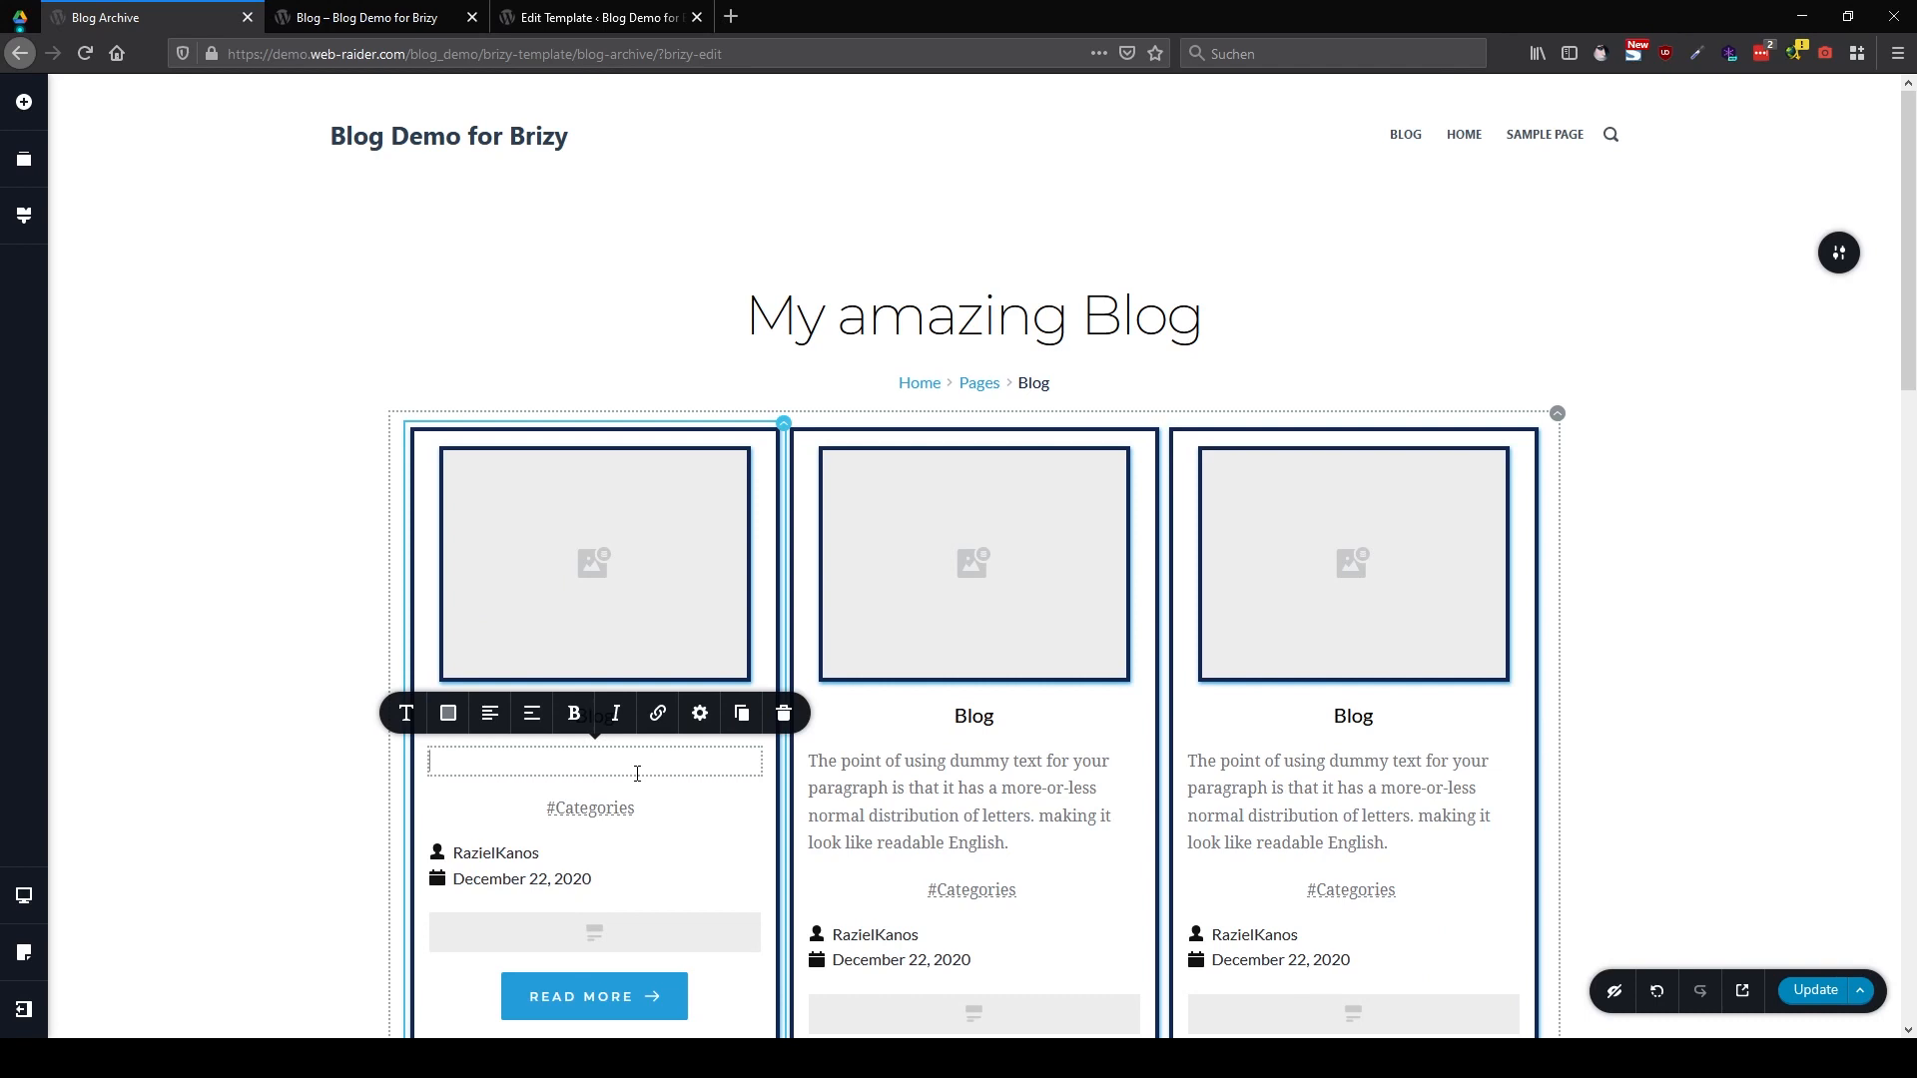
text(#)
scroll(654, 789, down, 3)
scroll(518, 625, down, 3)
scroll(515, 619, down, 1)
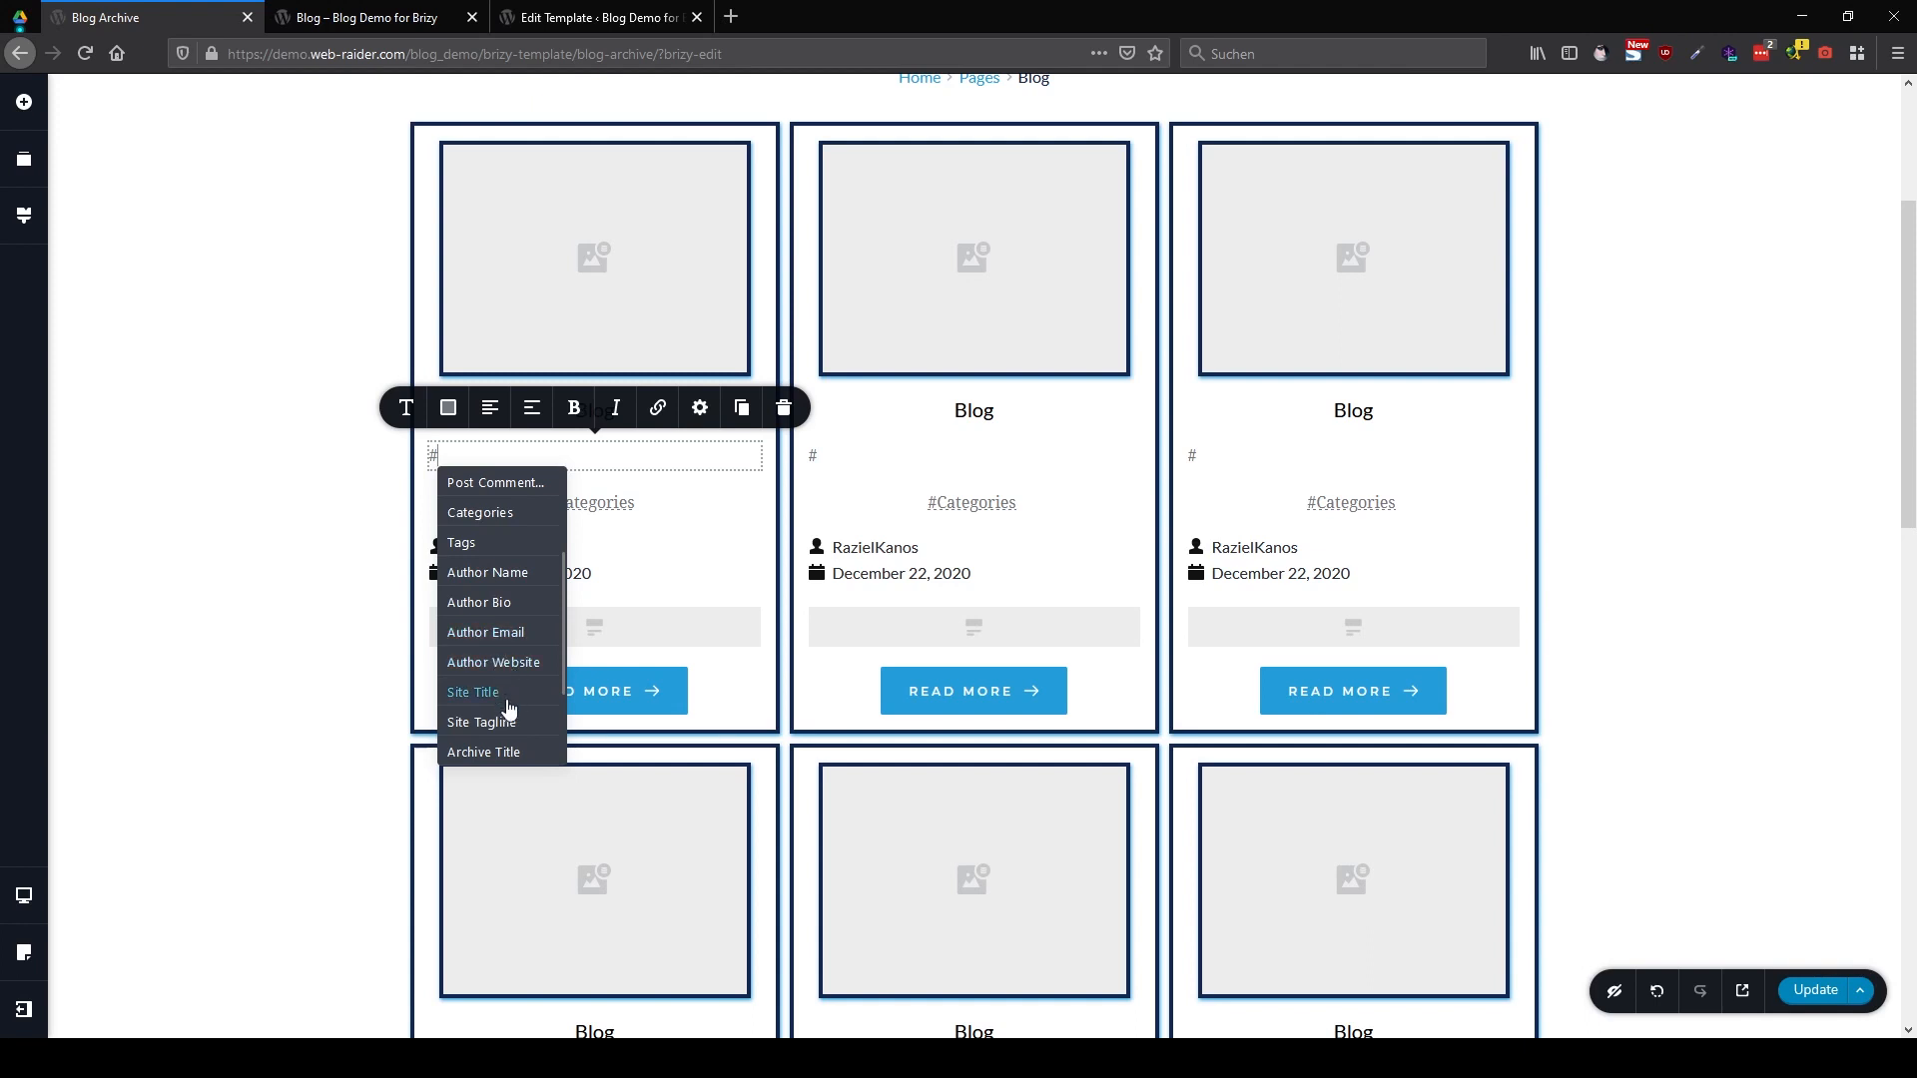
Remove the Author element from the post info, keeping the Date element and its original orientation
click(629, 574)
click(856, 502)
click(637, 572)
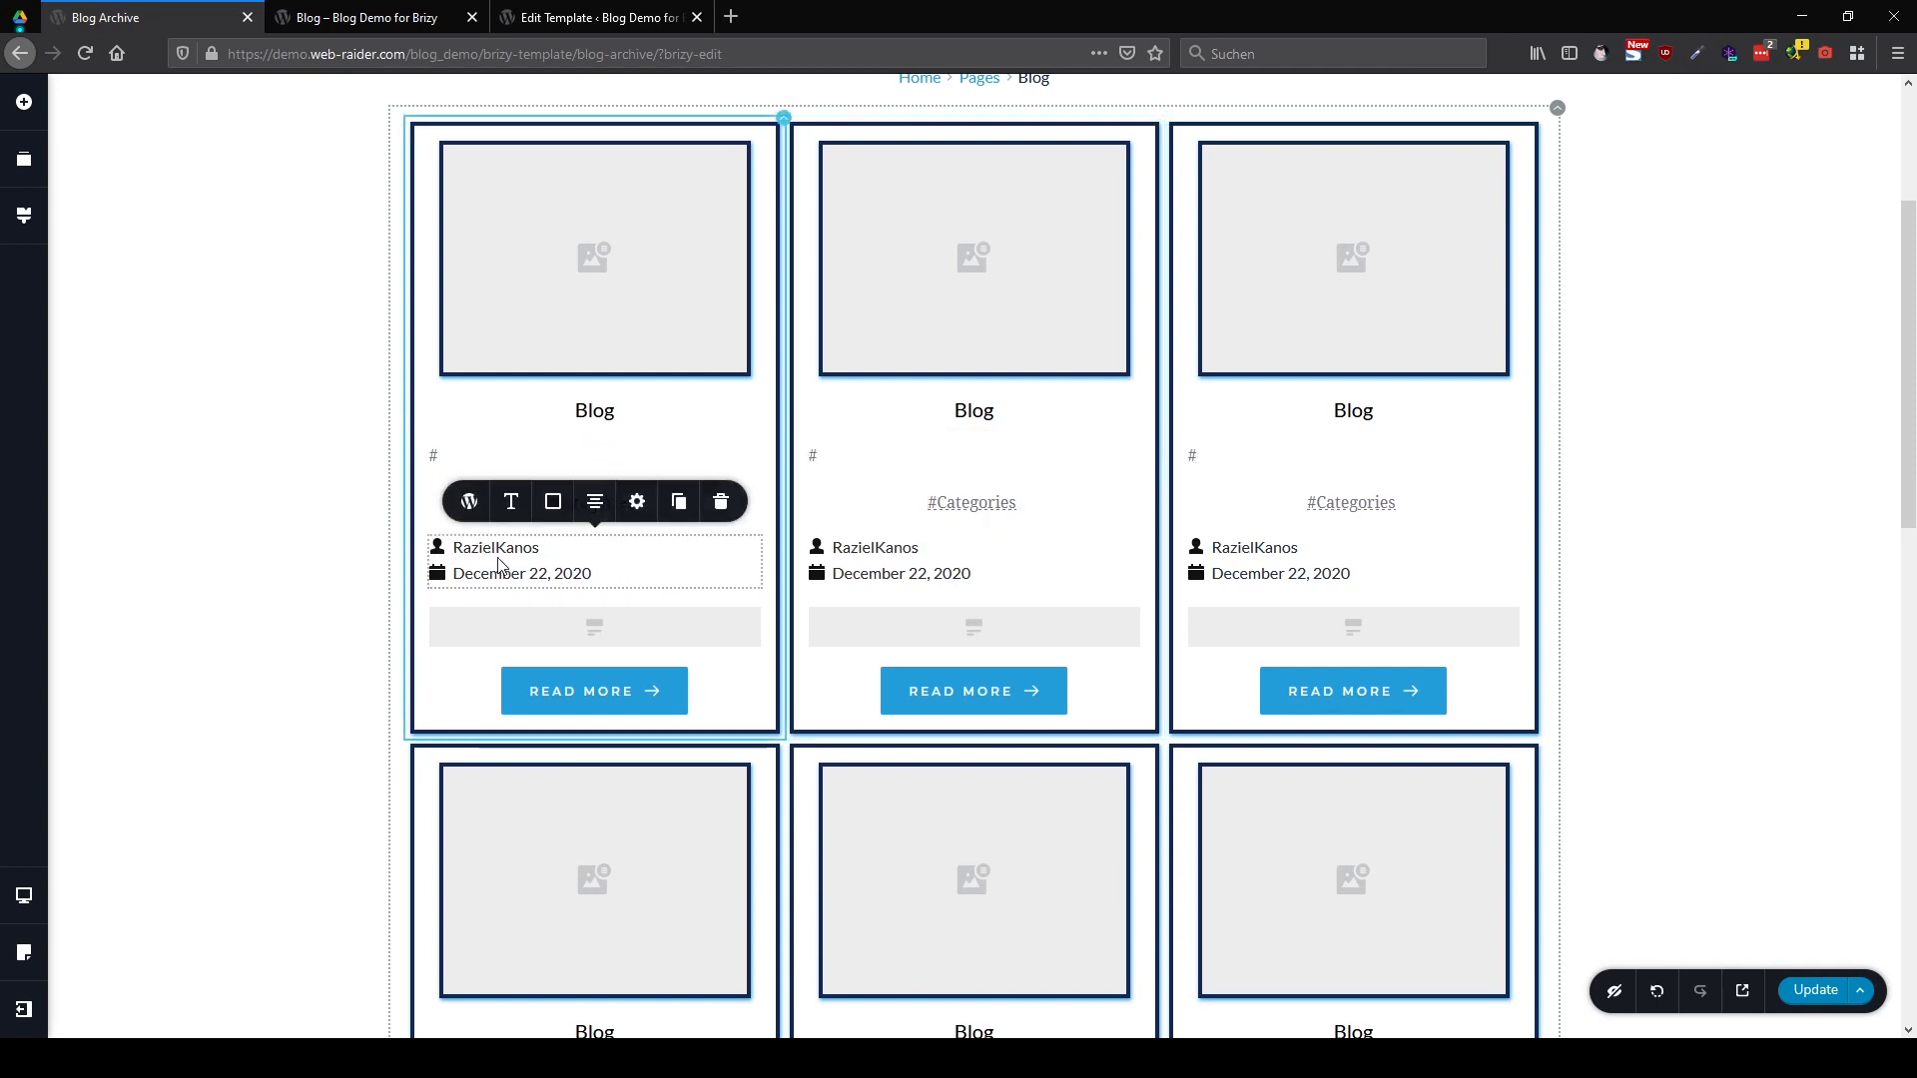
click(470, 501)
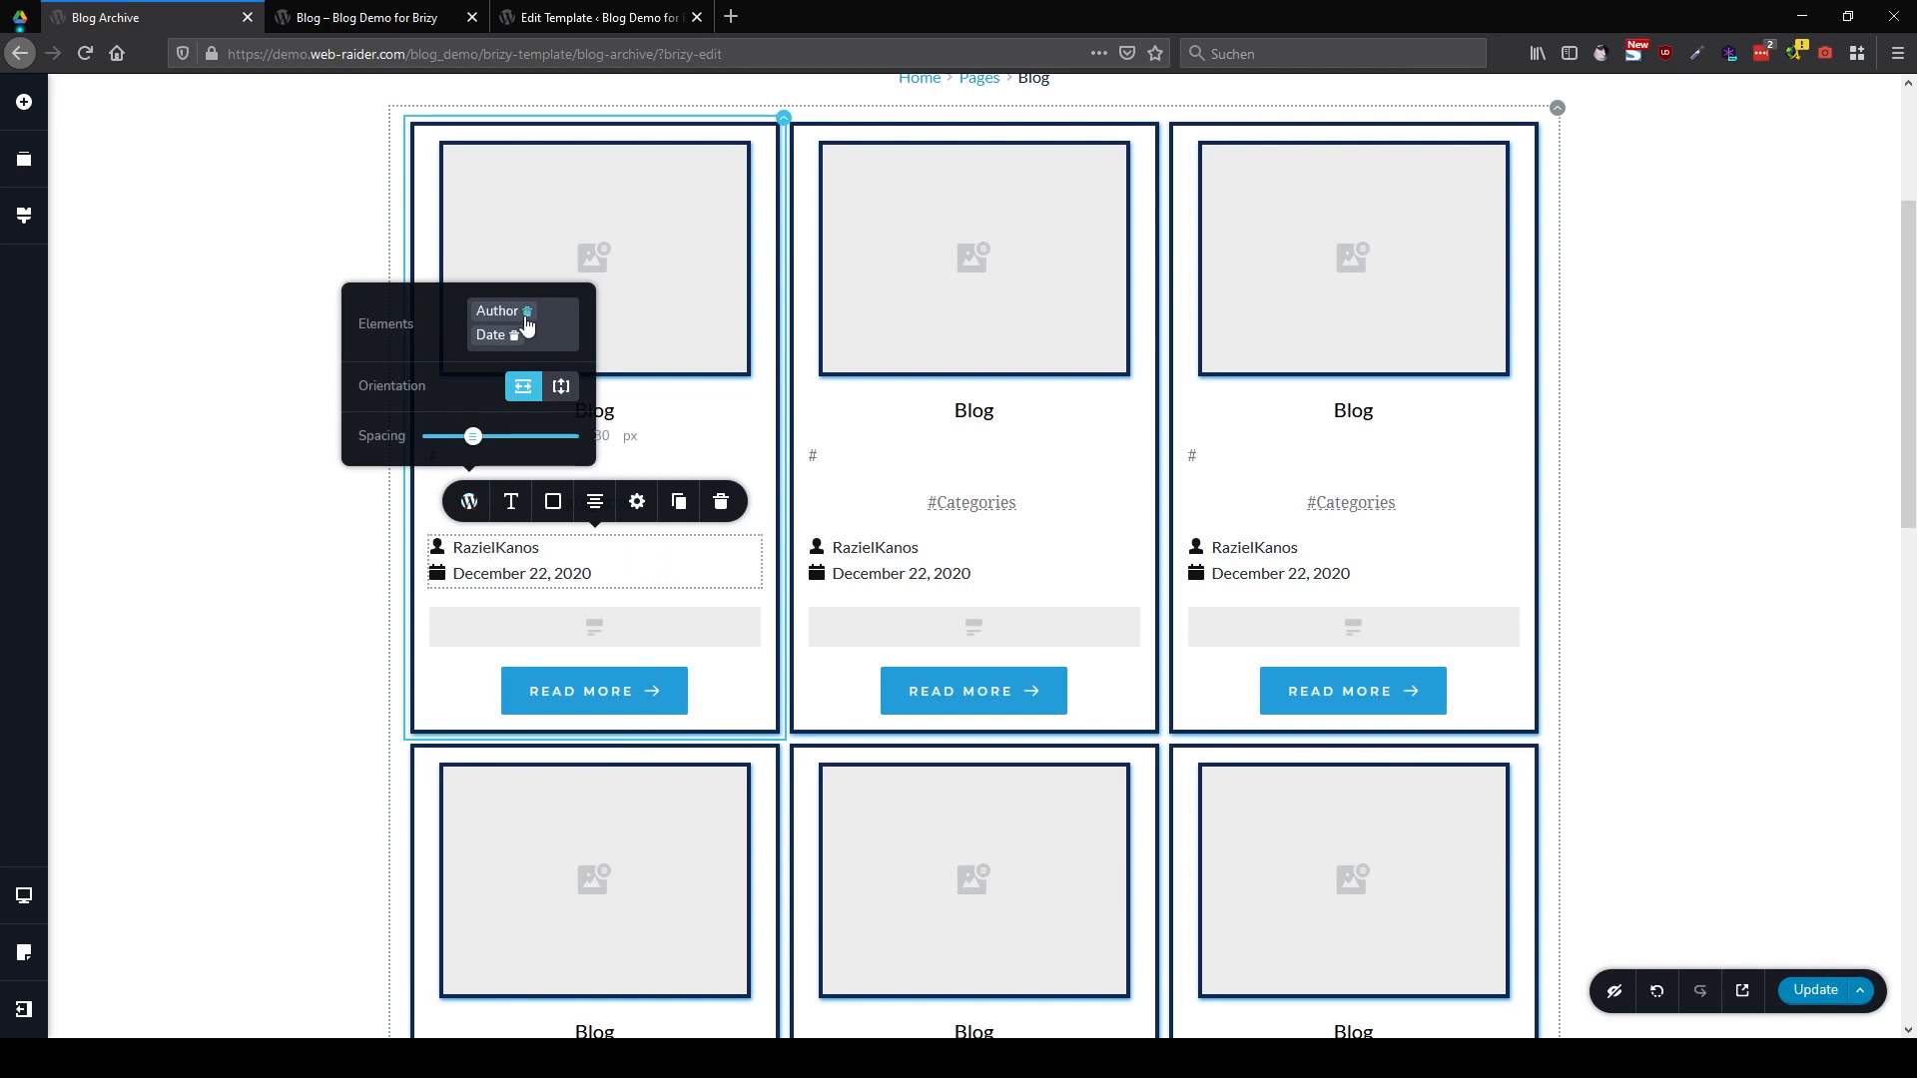
click(560, 397)
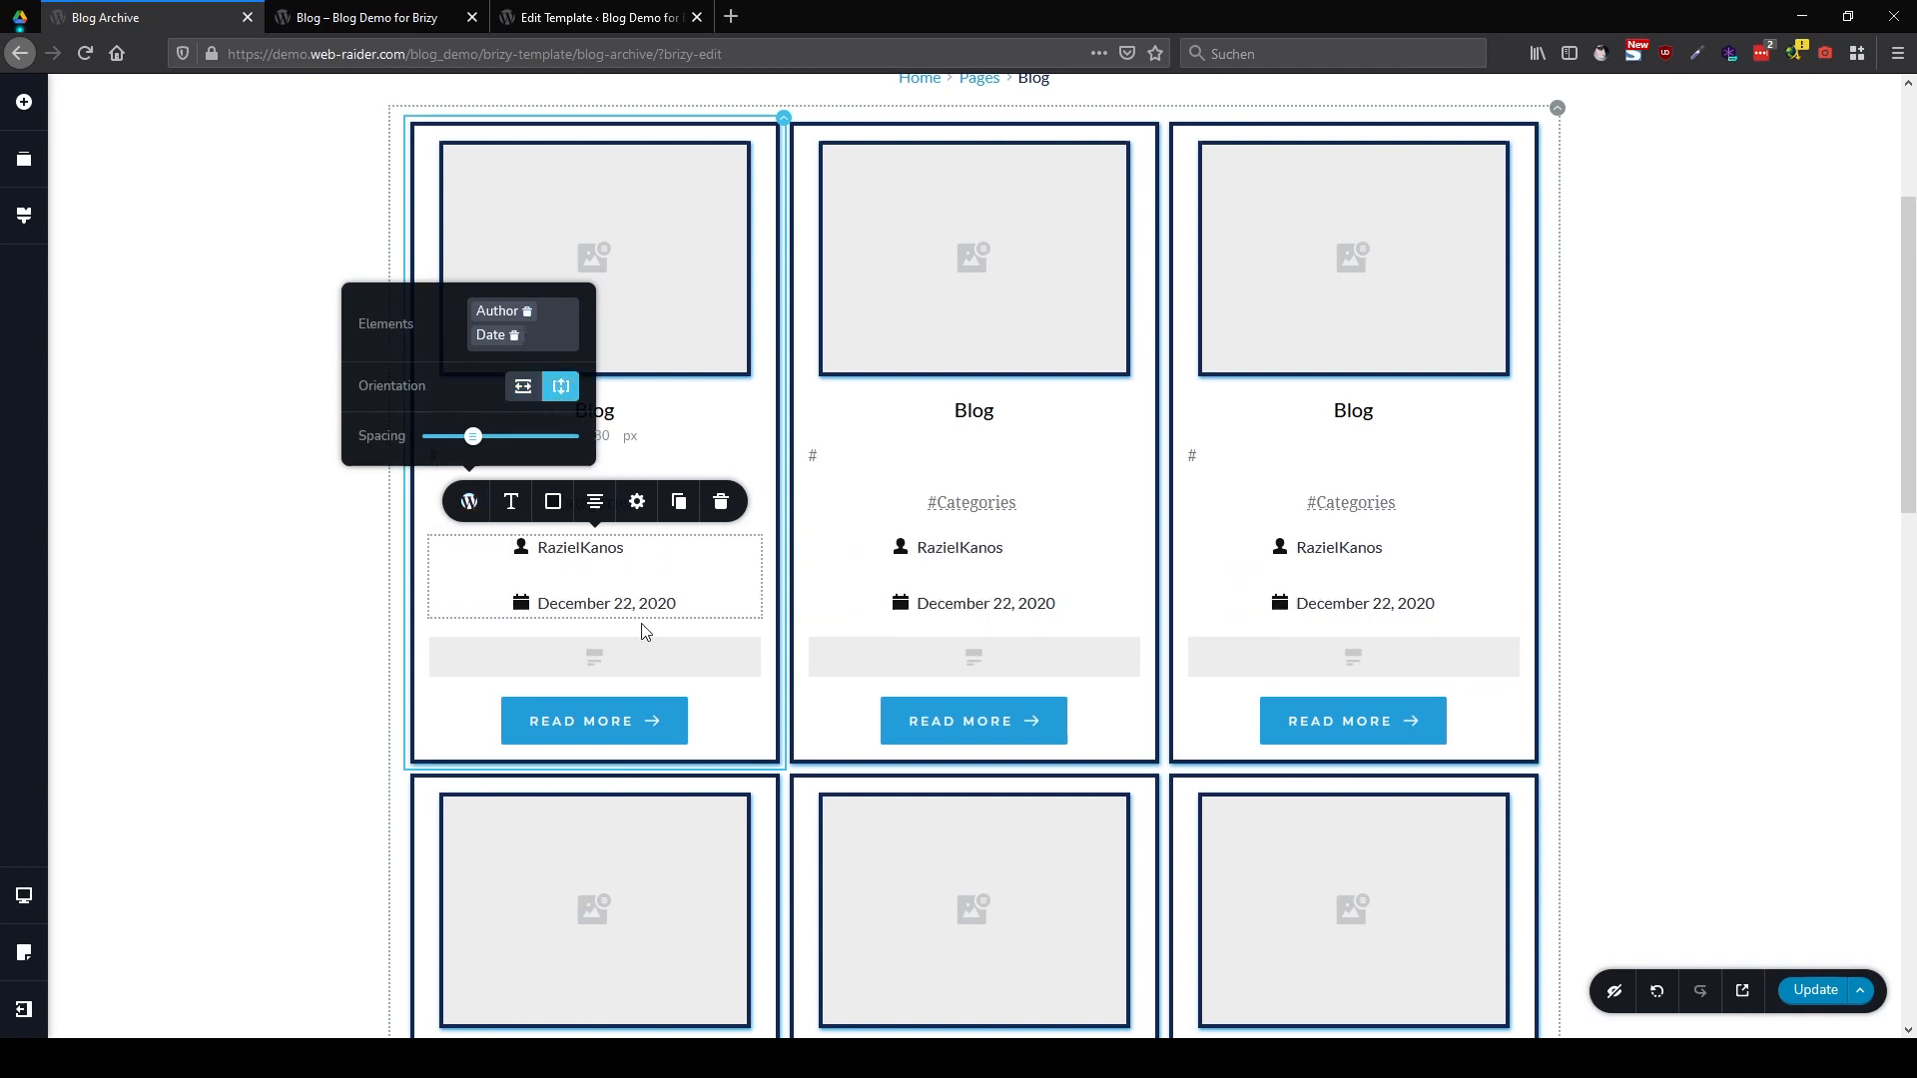
click(524, 388)
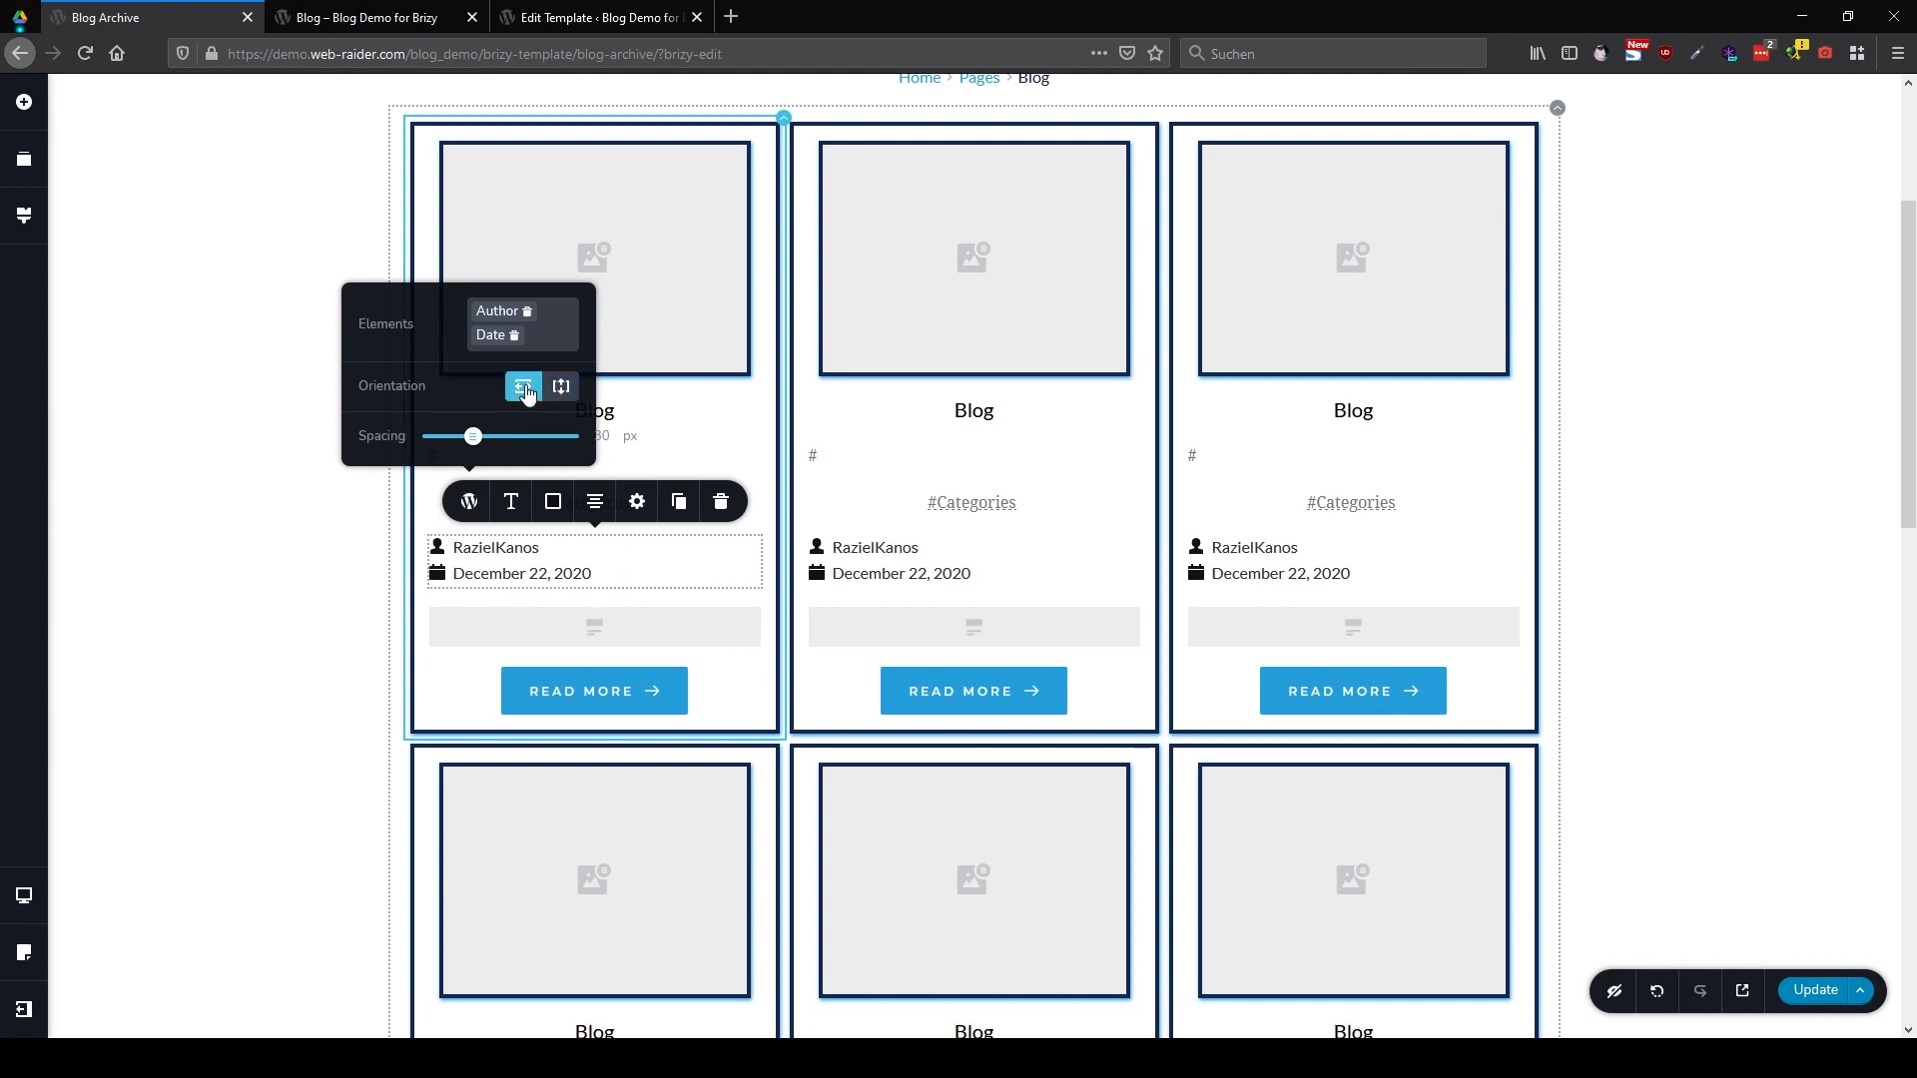
click(527, 313)
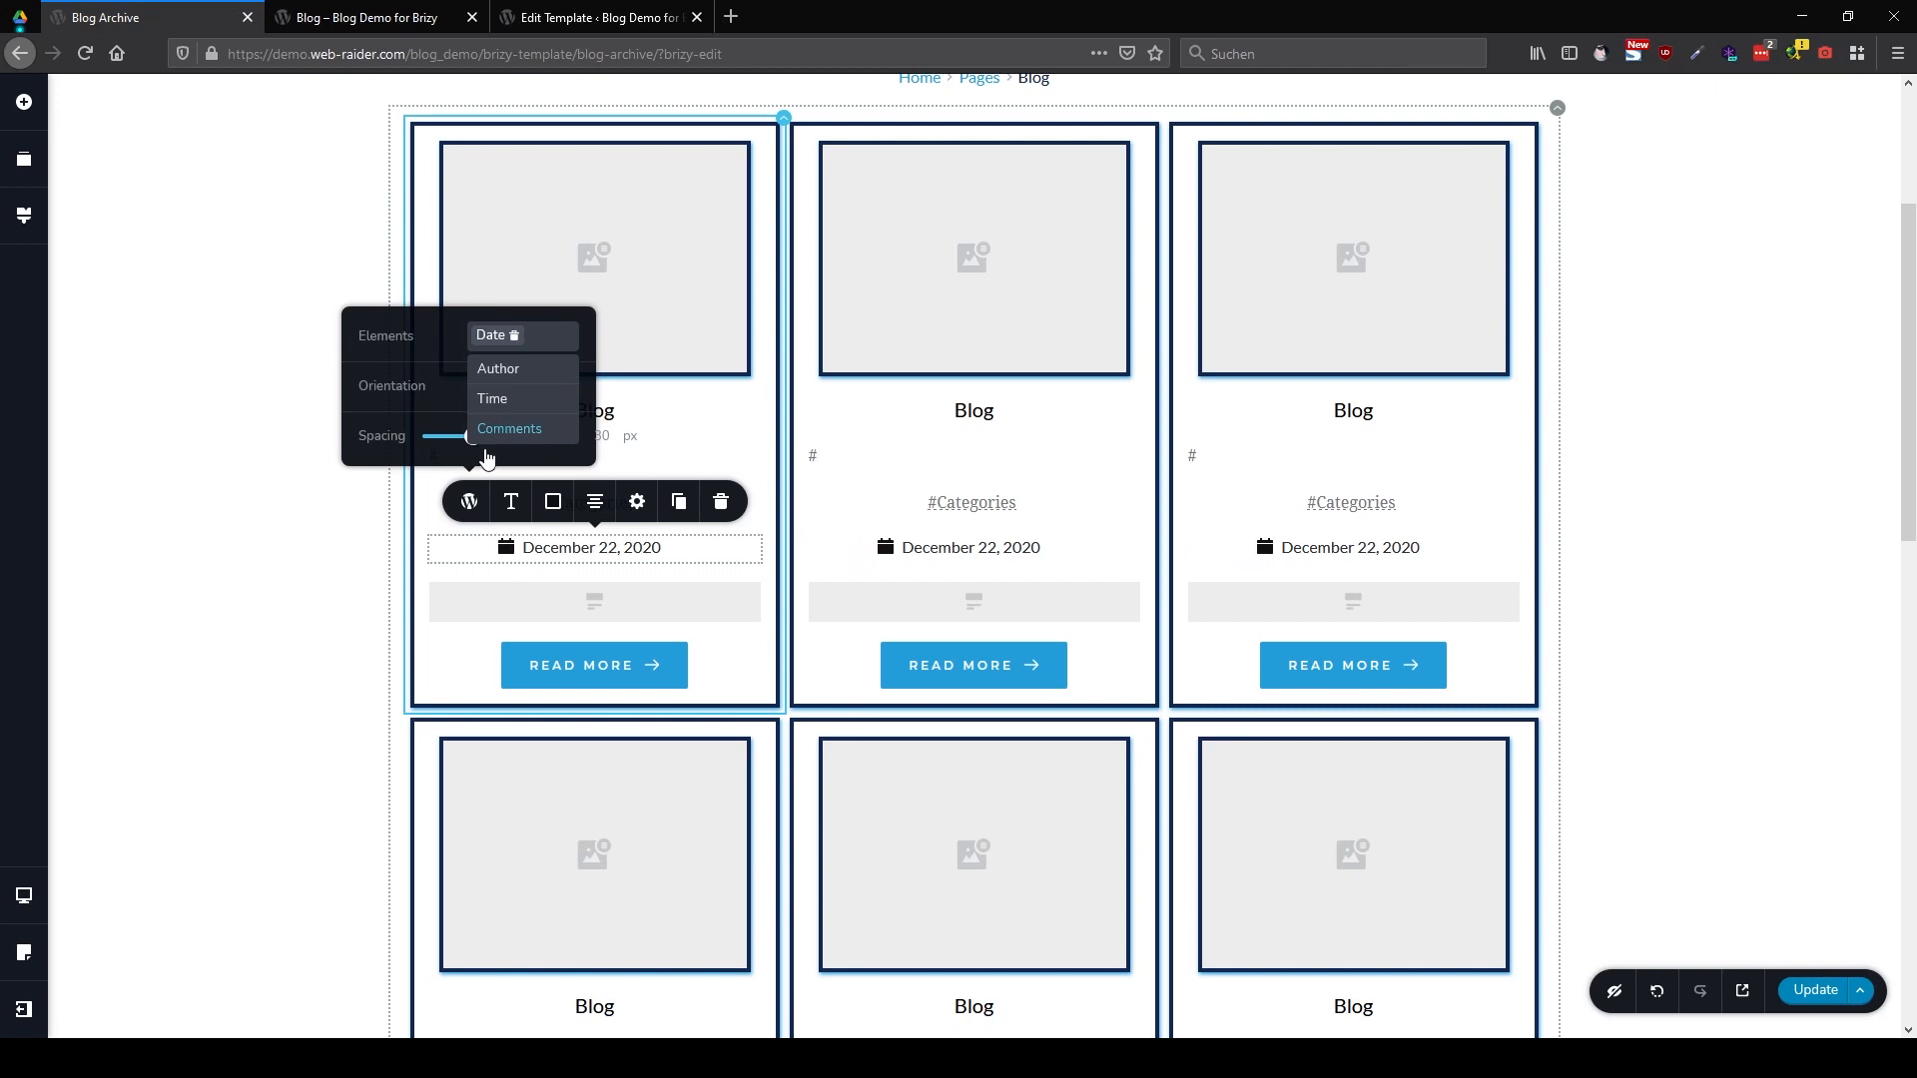
click(712, 461)
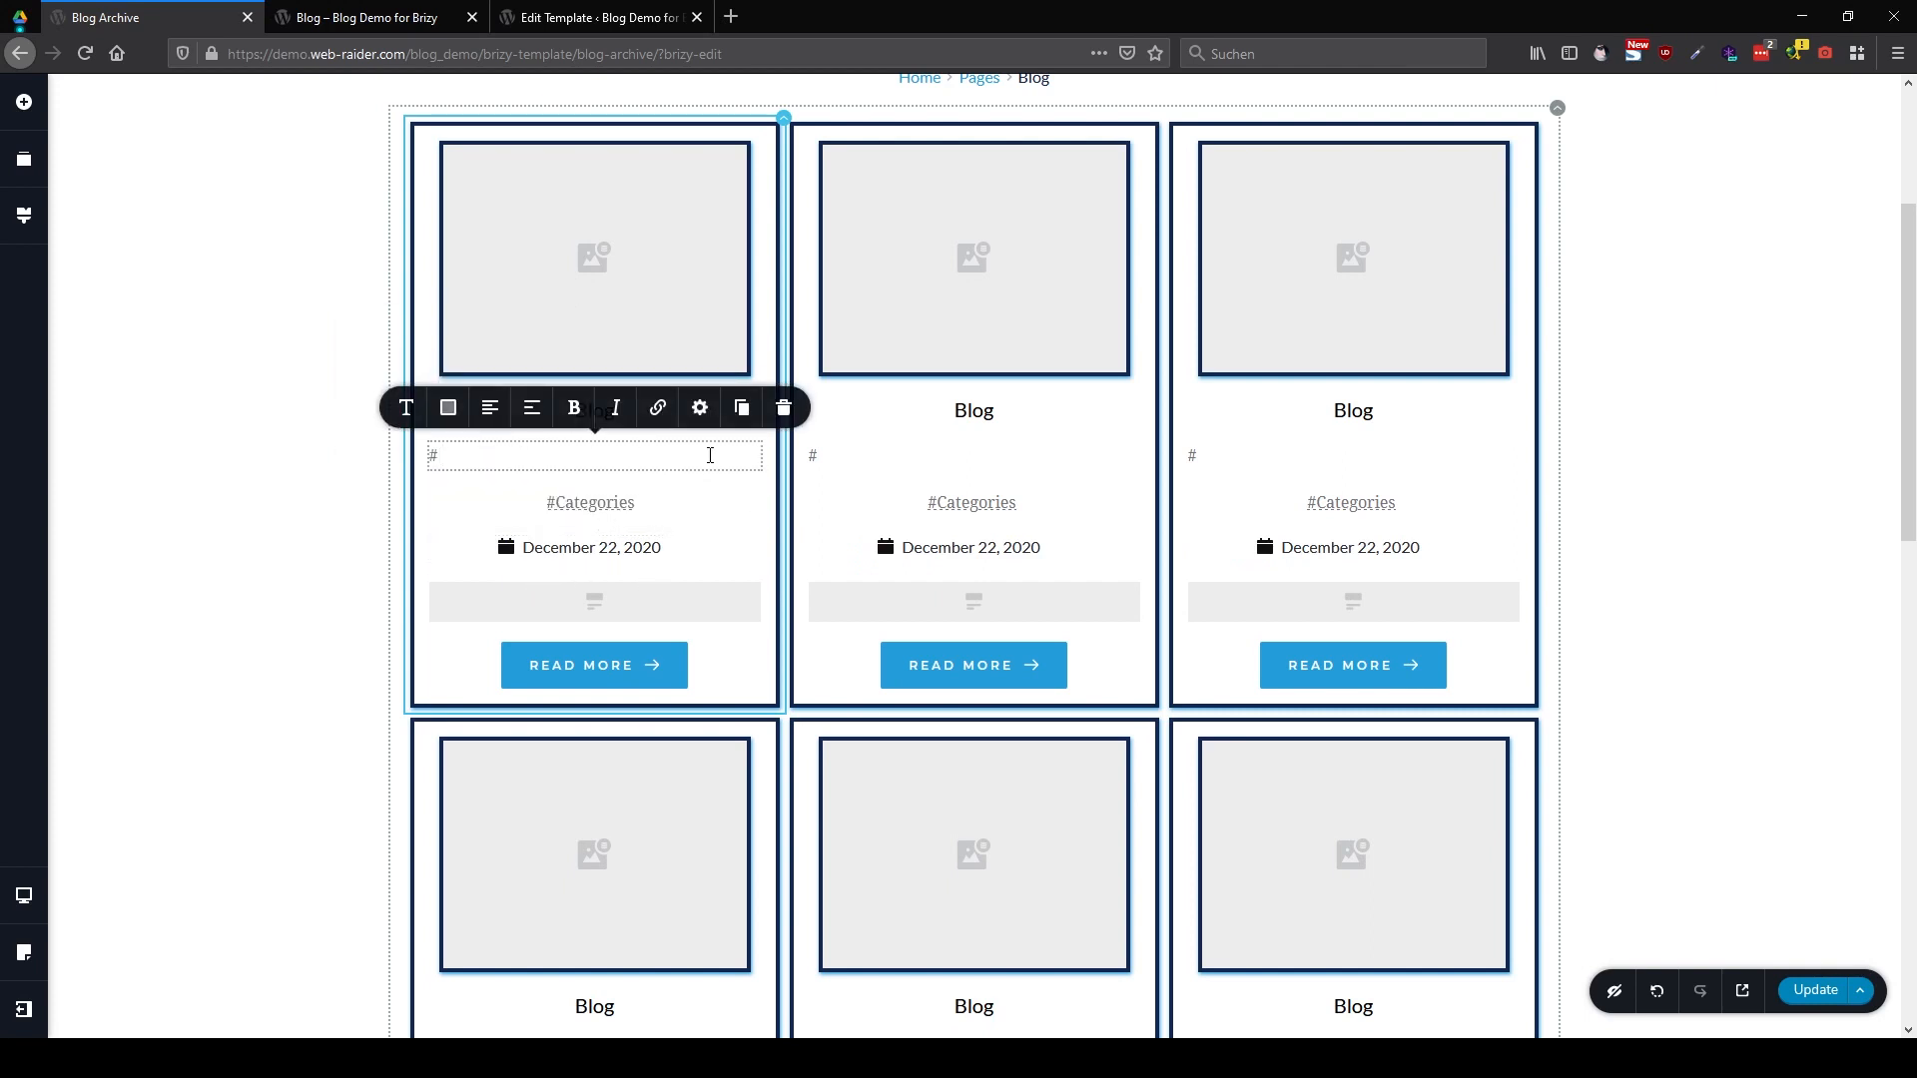
Add a two-column Row between the post title and the "#" text
click(24, 102)
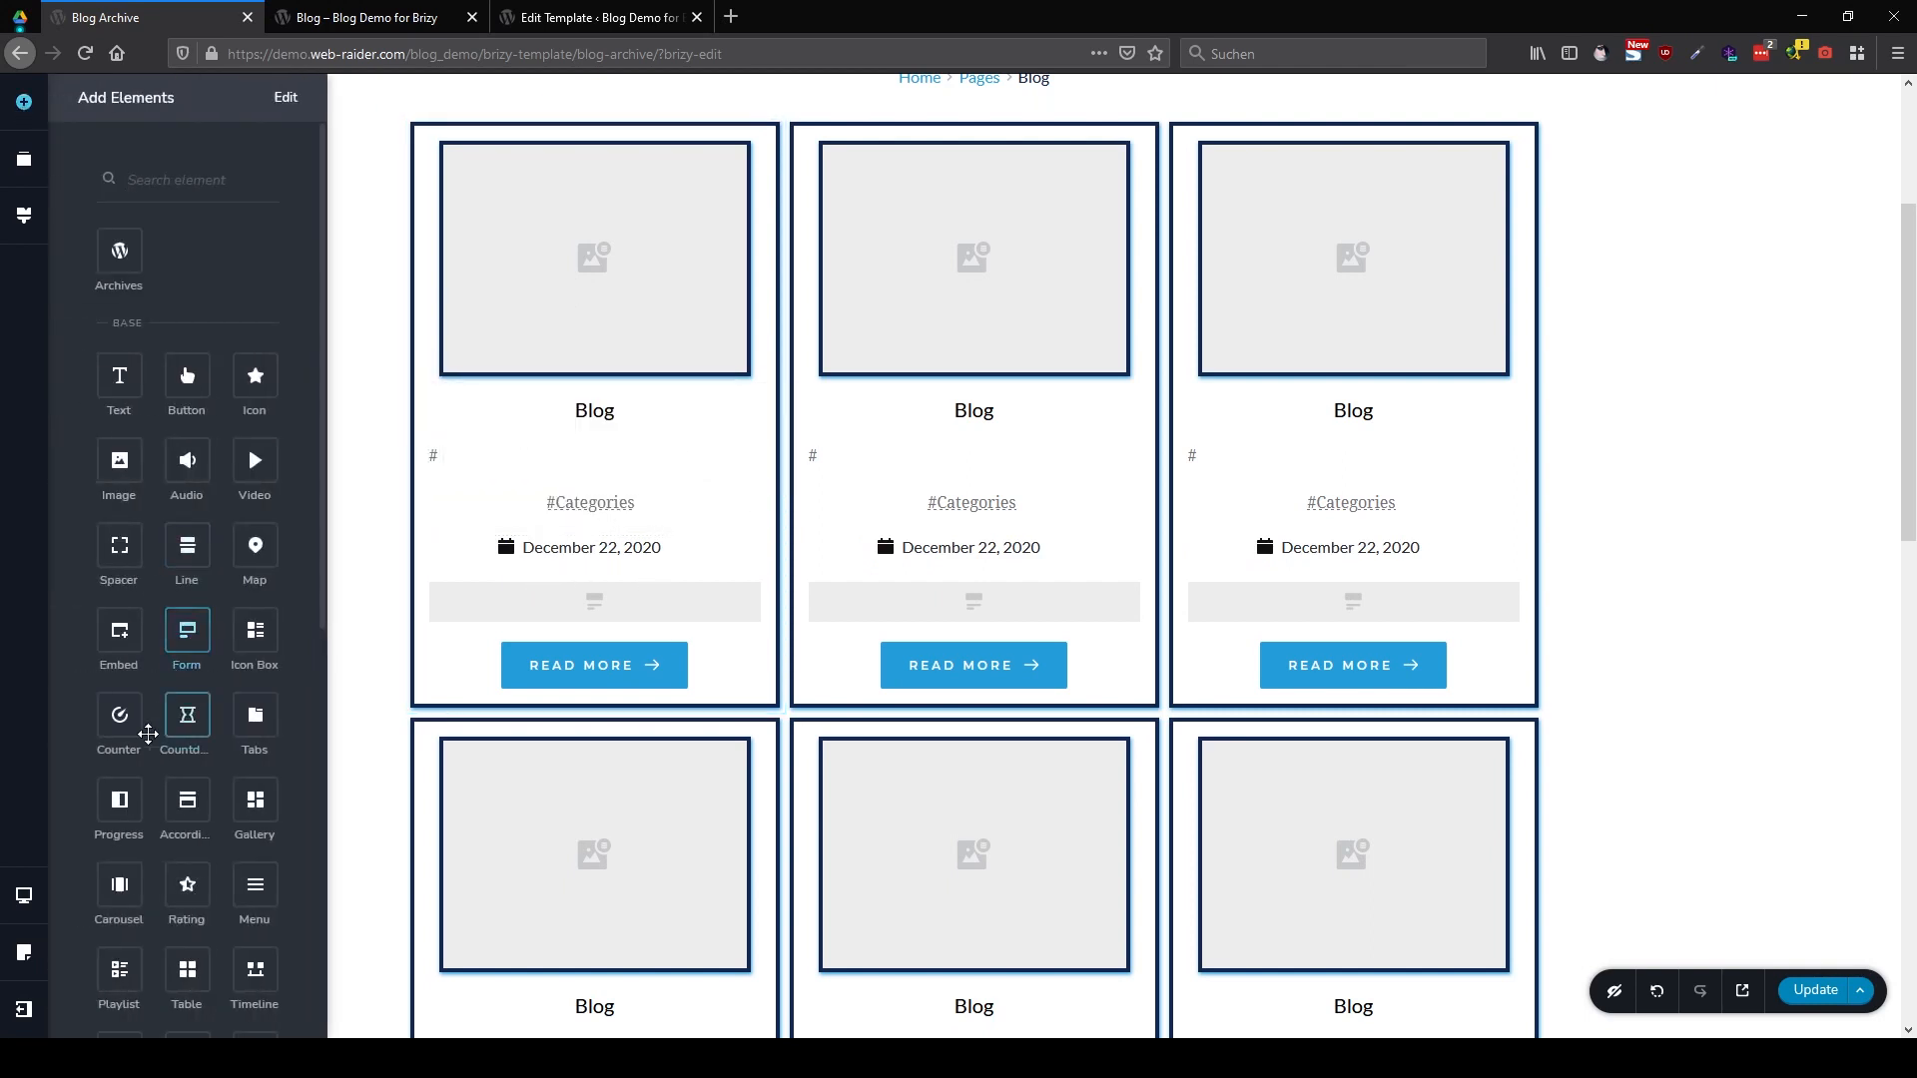
scroll(180, 696, down, 8)
drag(119, 539, 642, 459)
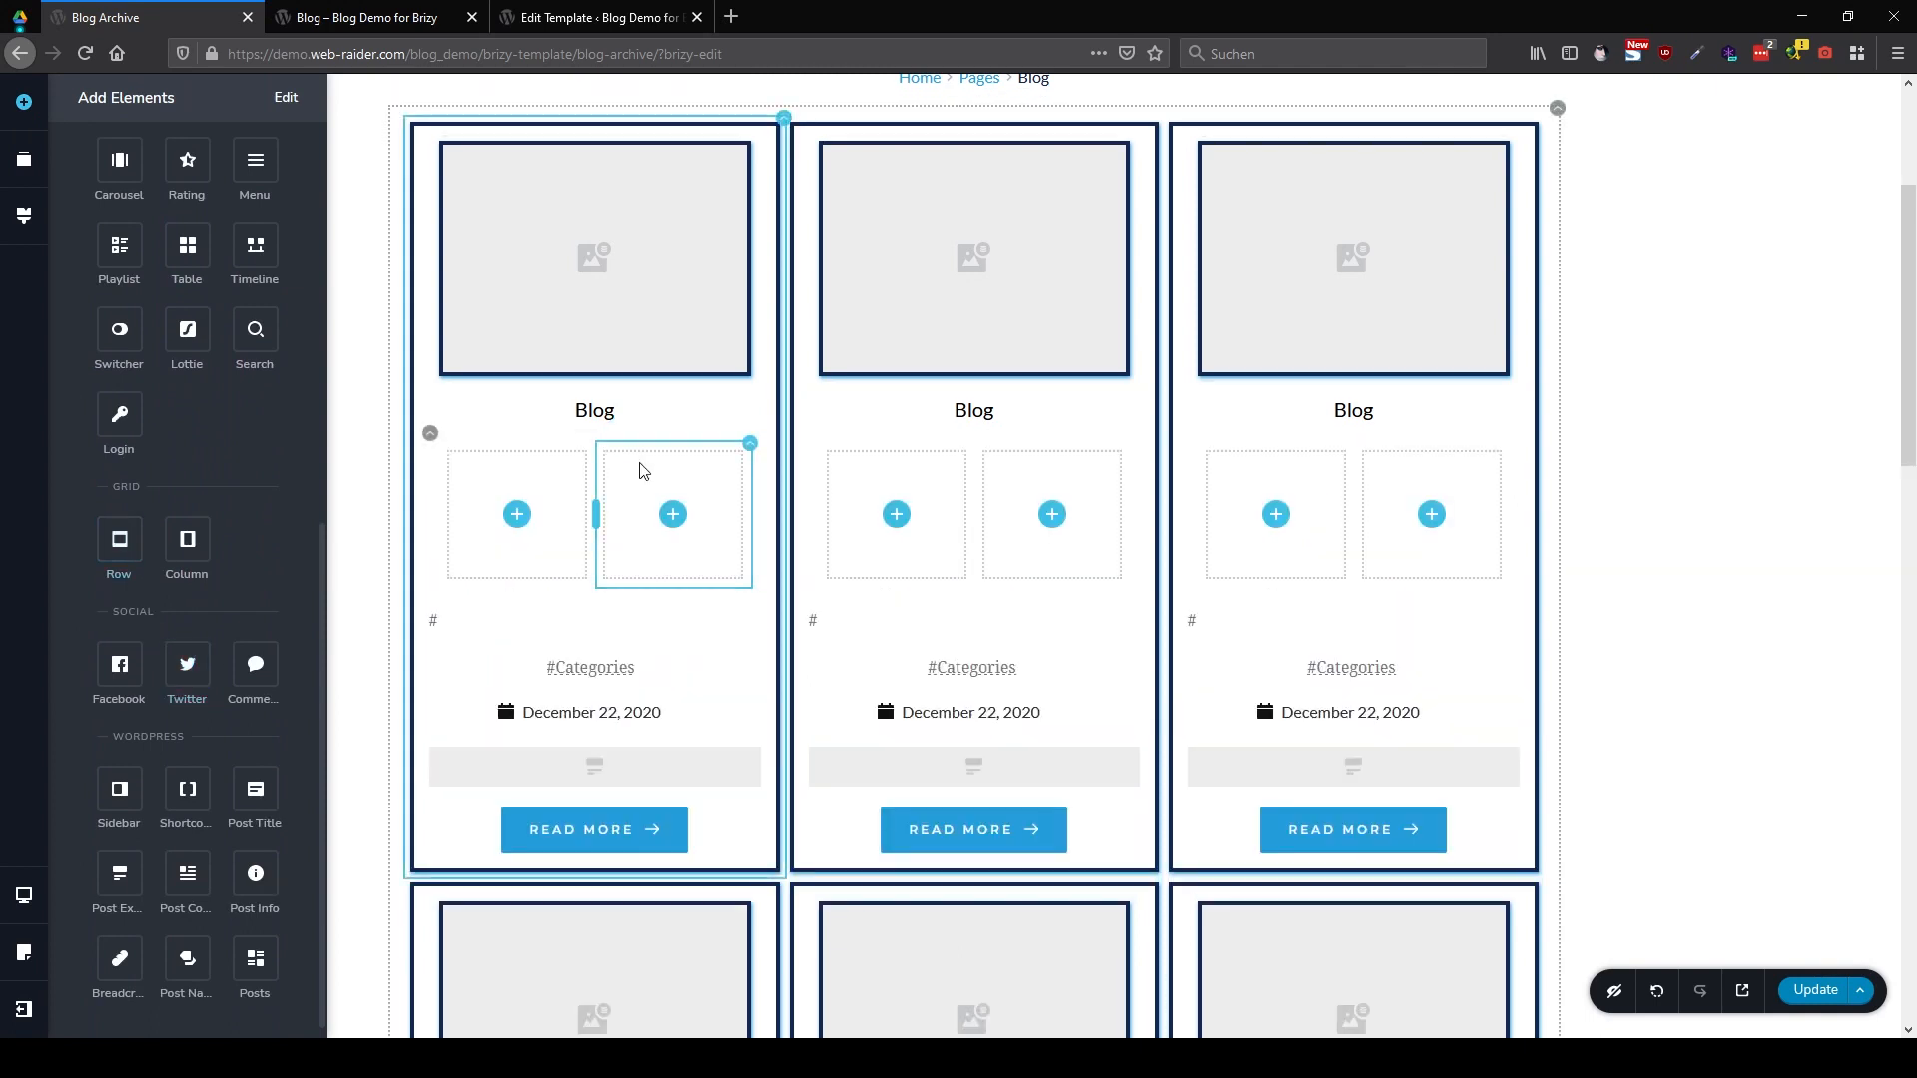
Duplicate the "#" text, move the copy into the row's left column and delete that copy
click(498, 619)
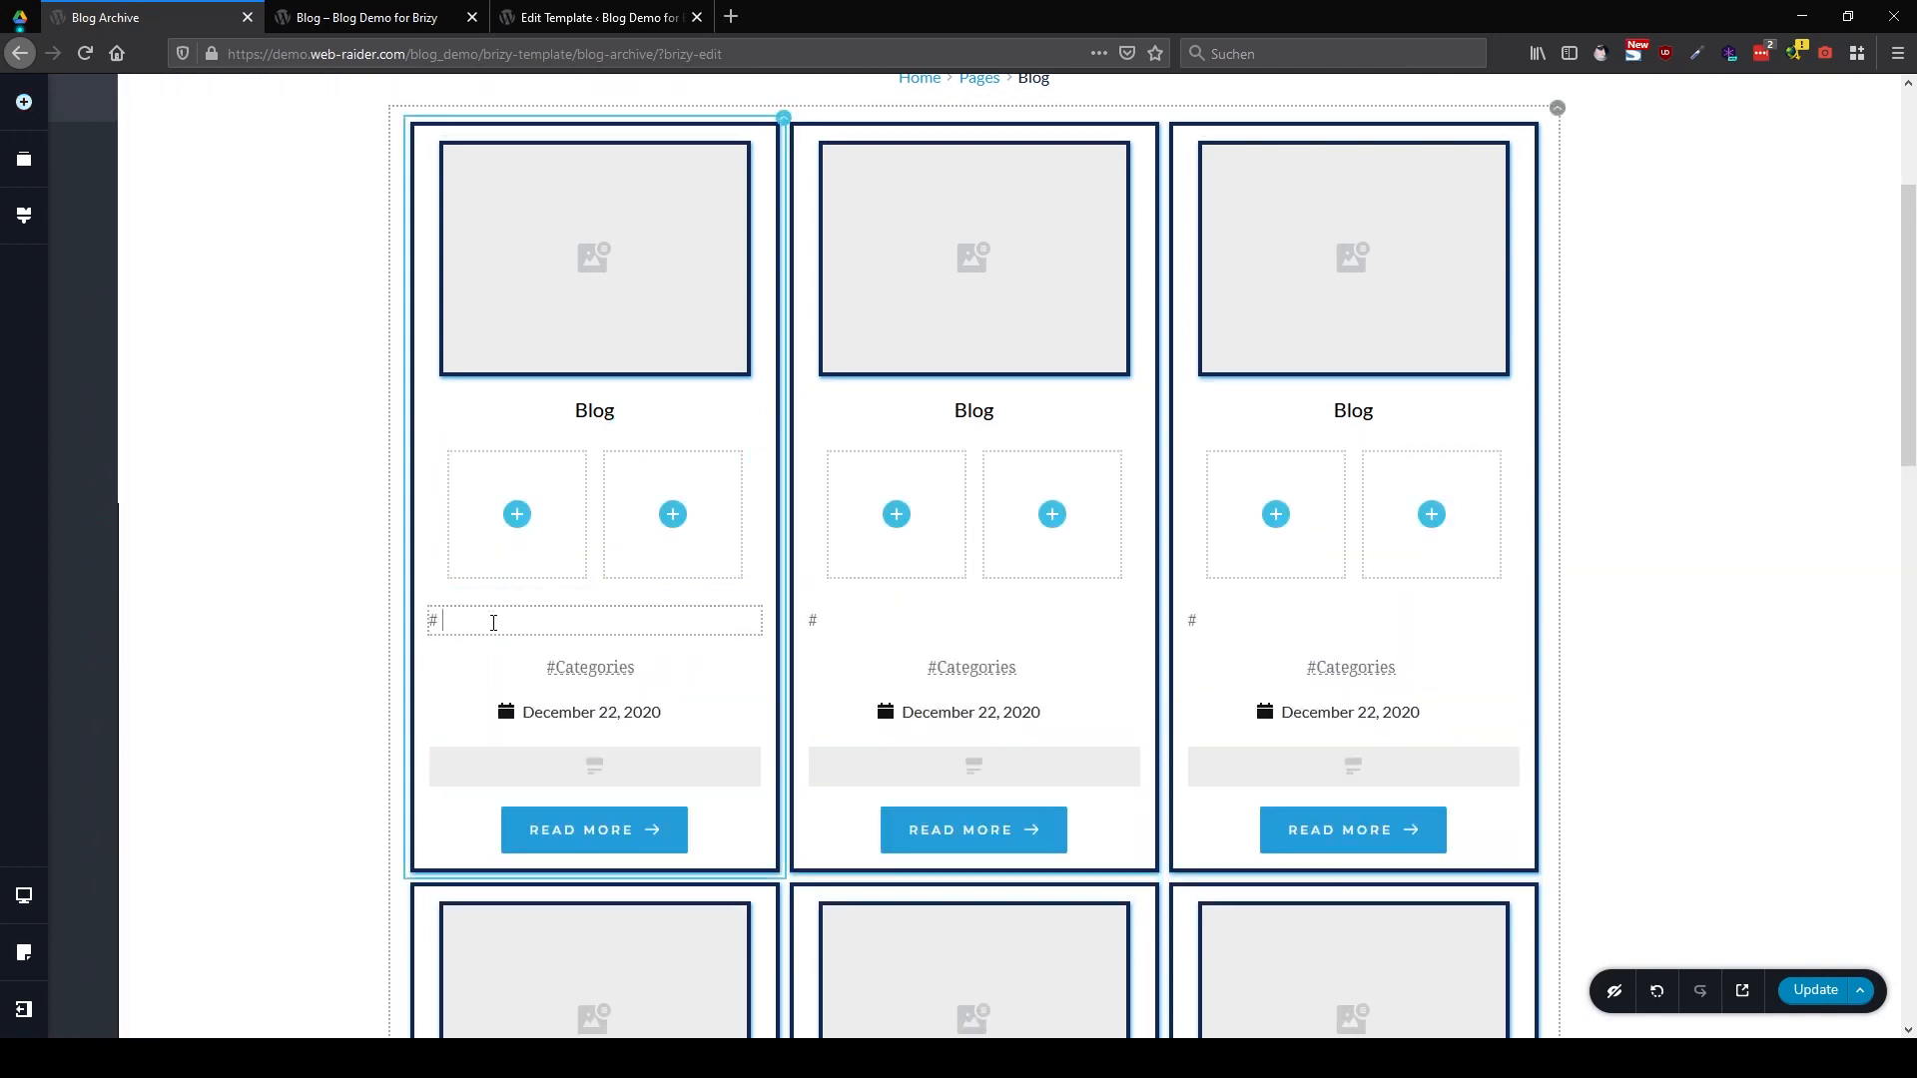
click(552, 622)
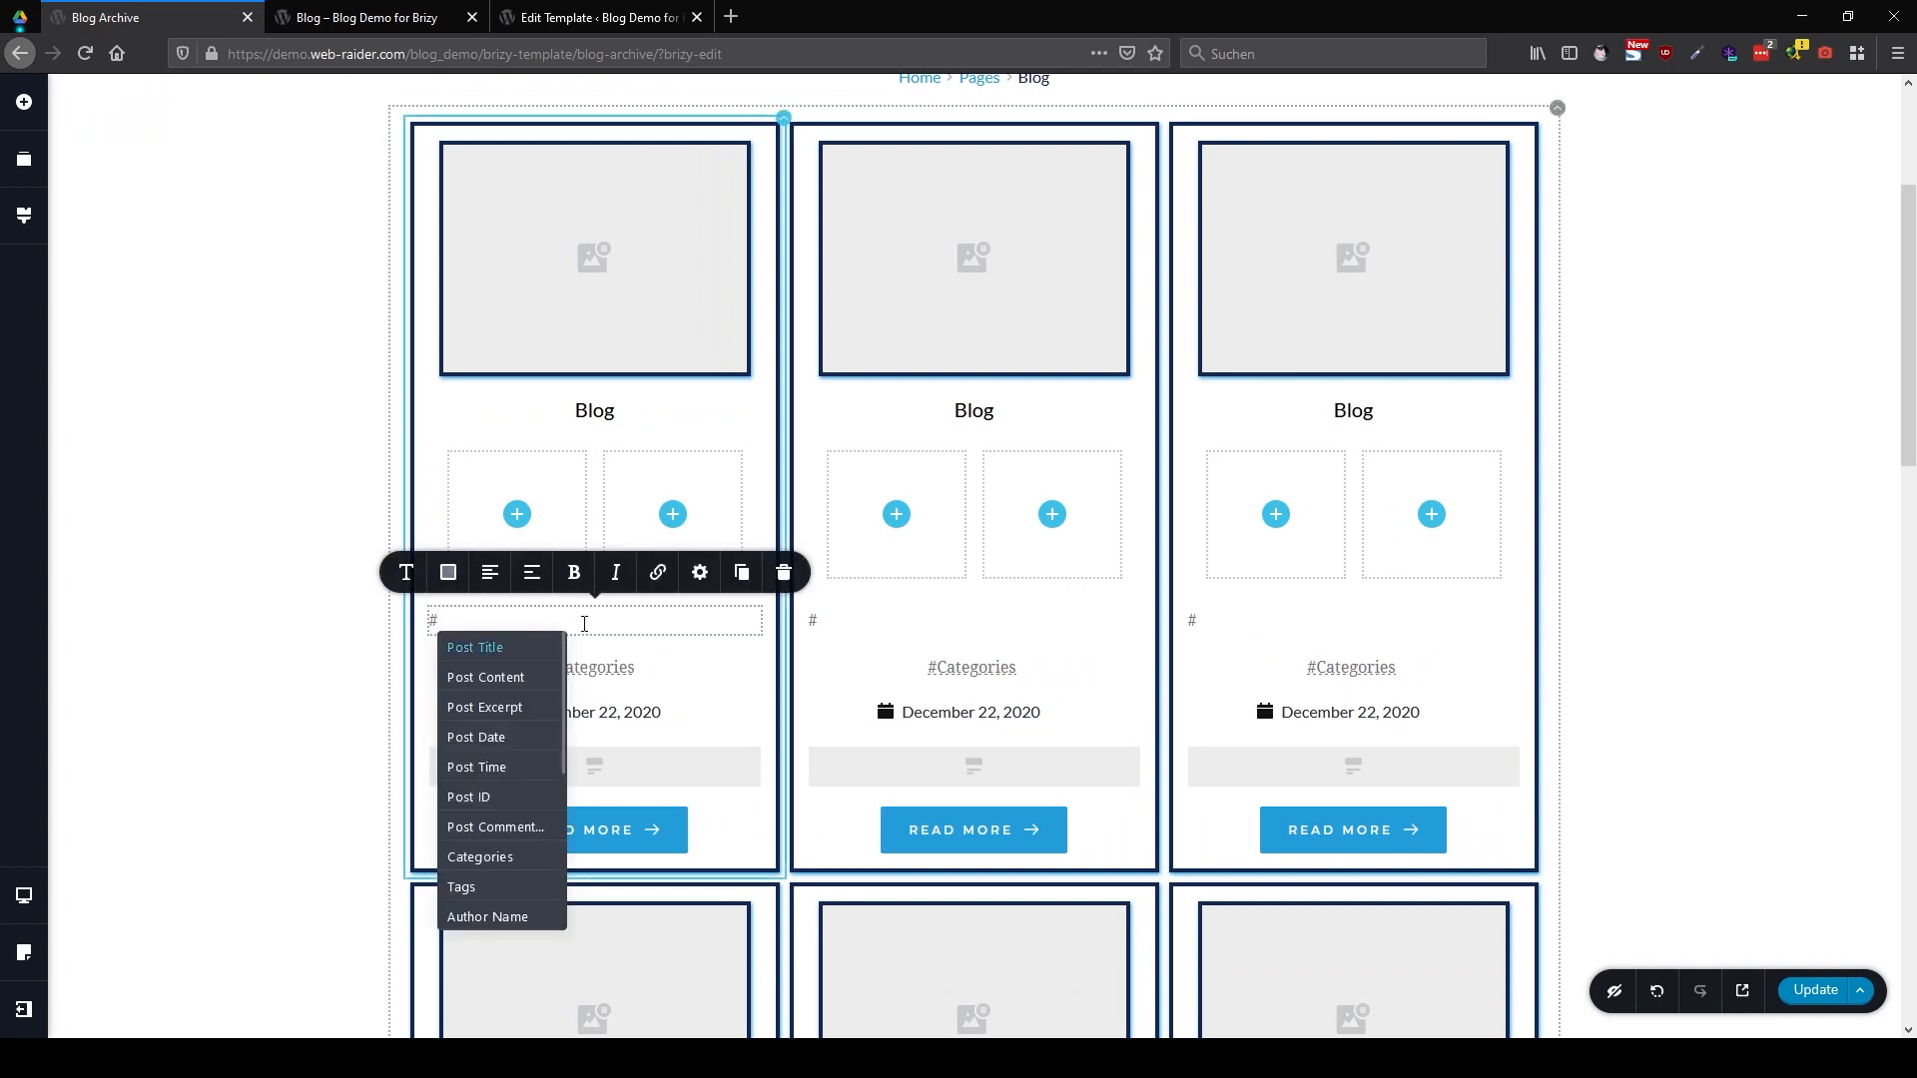
click(740, 575)
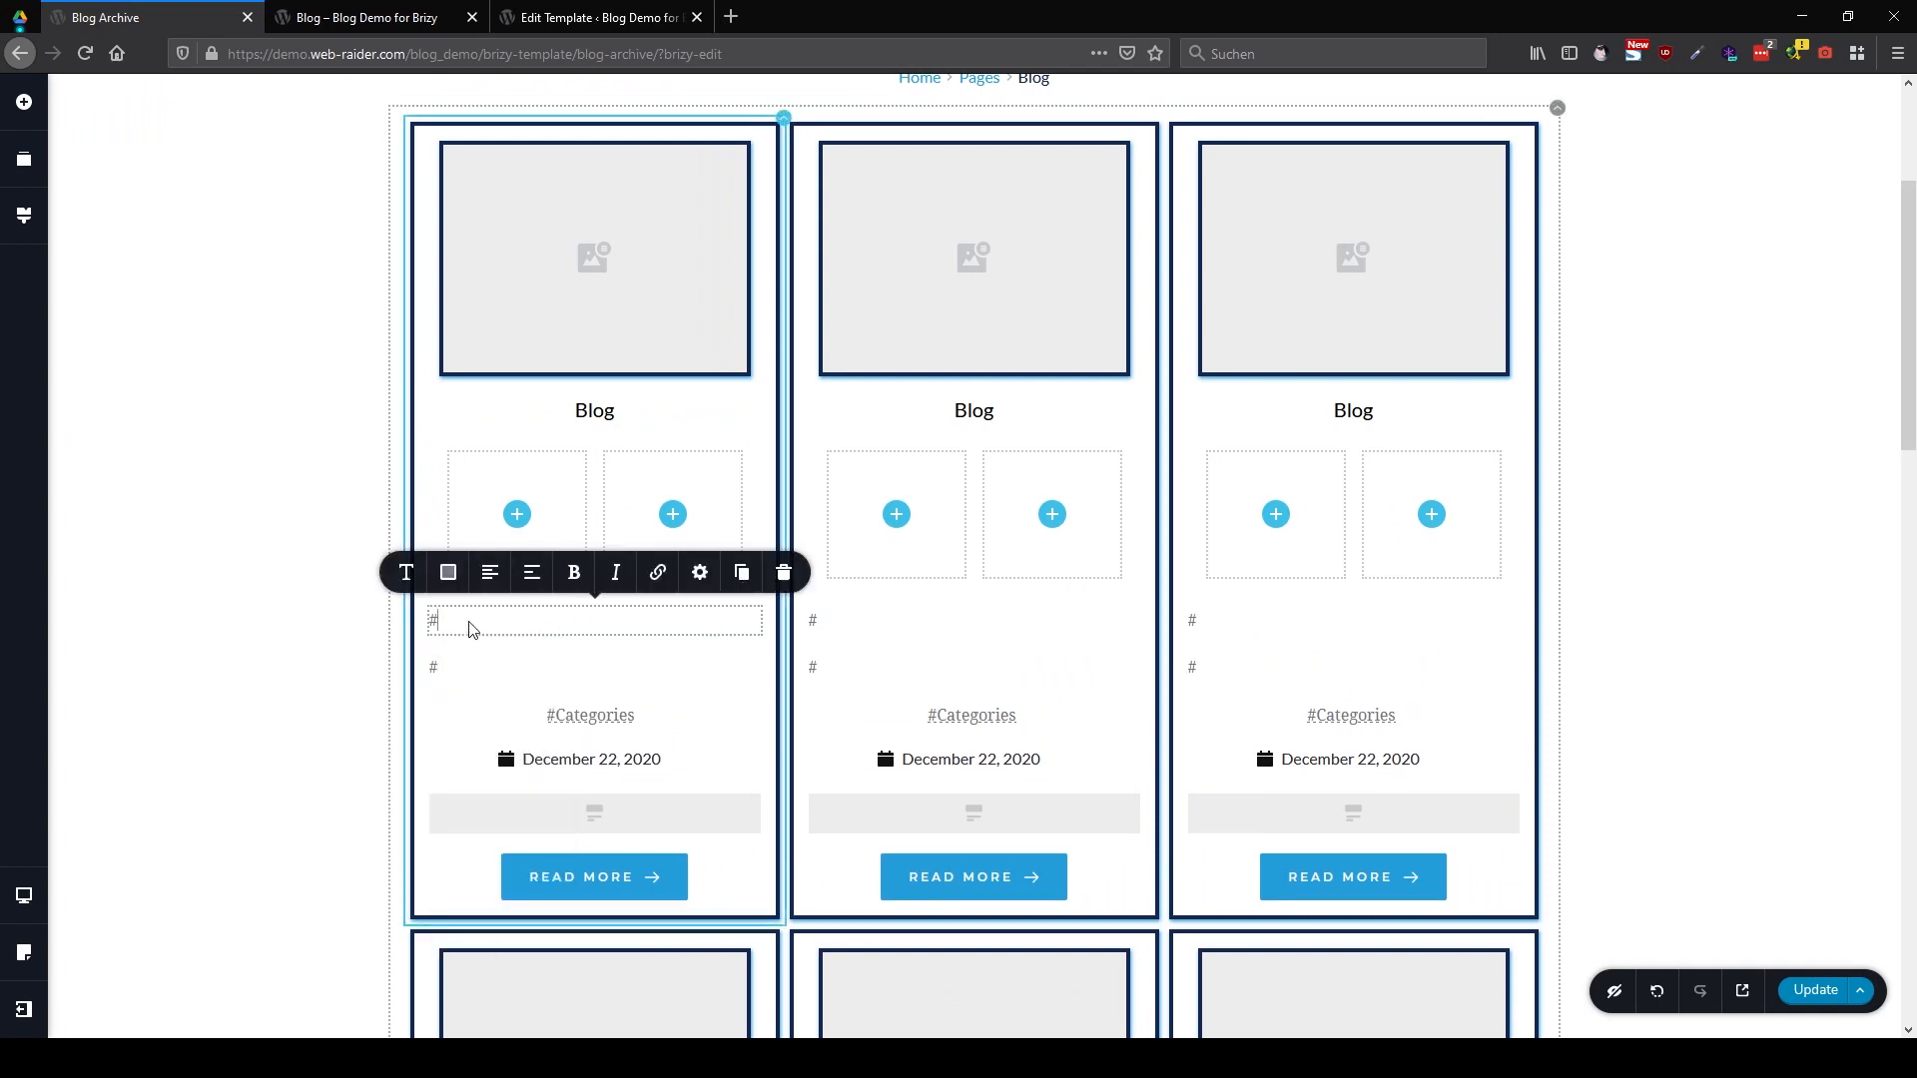
drag(483, 610, 511, 529)
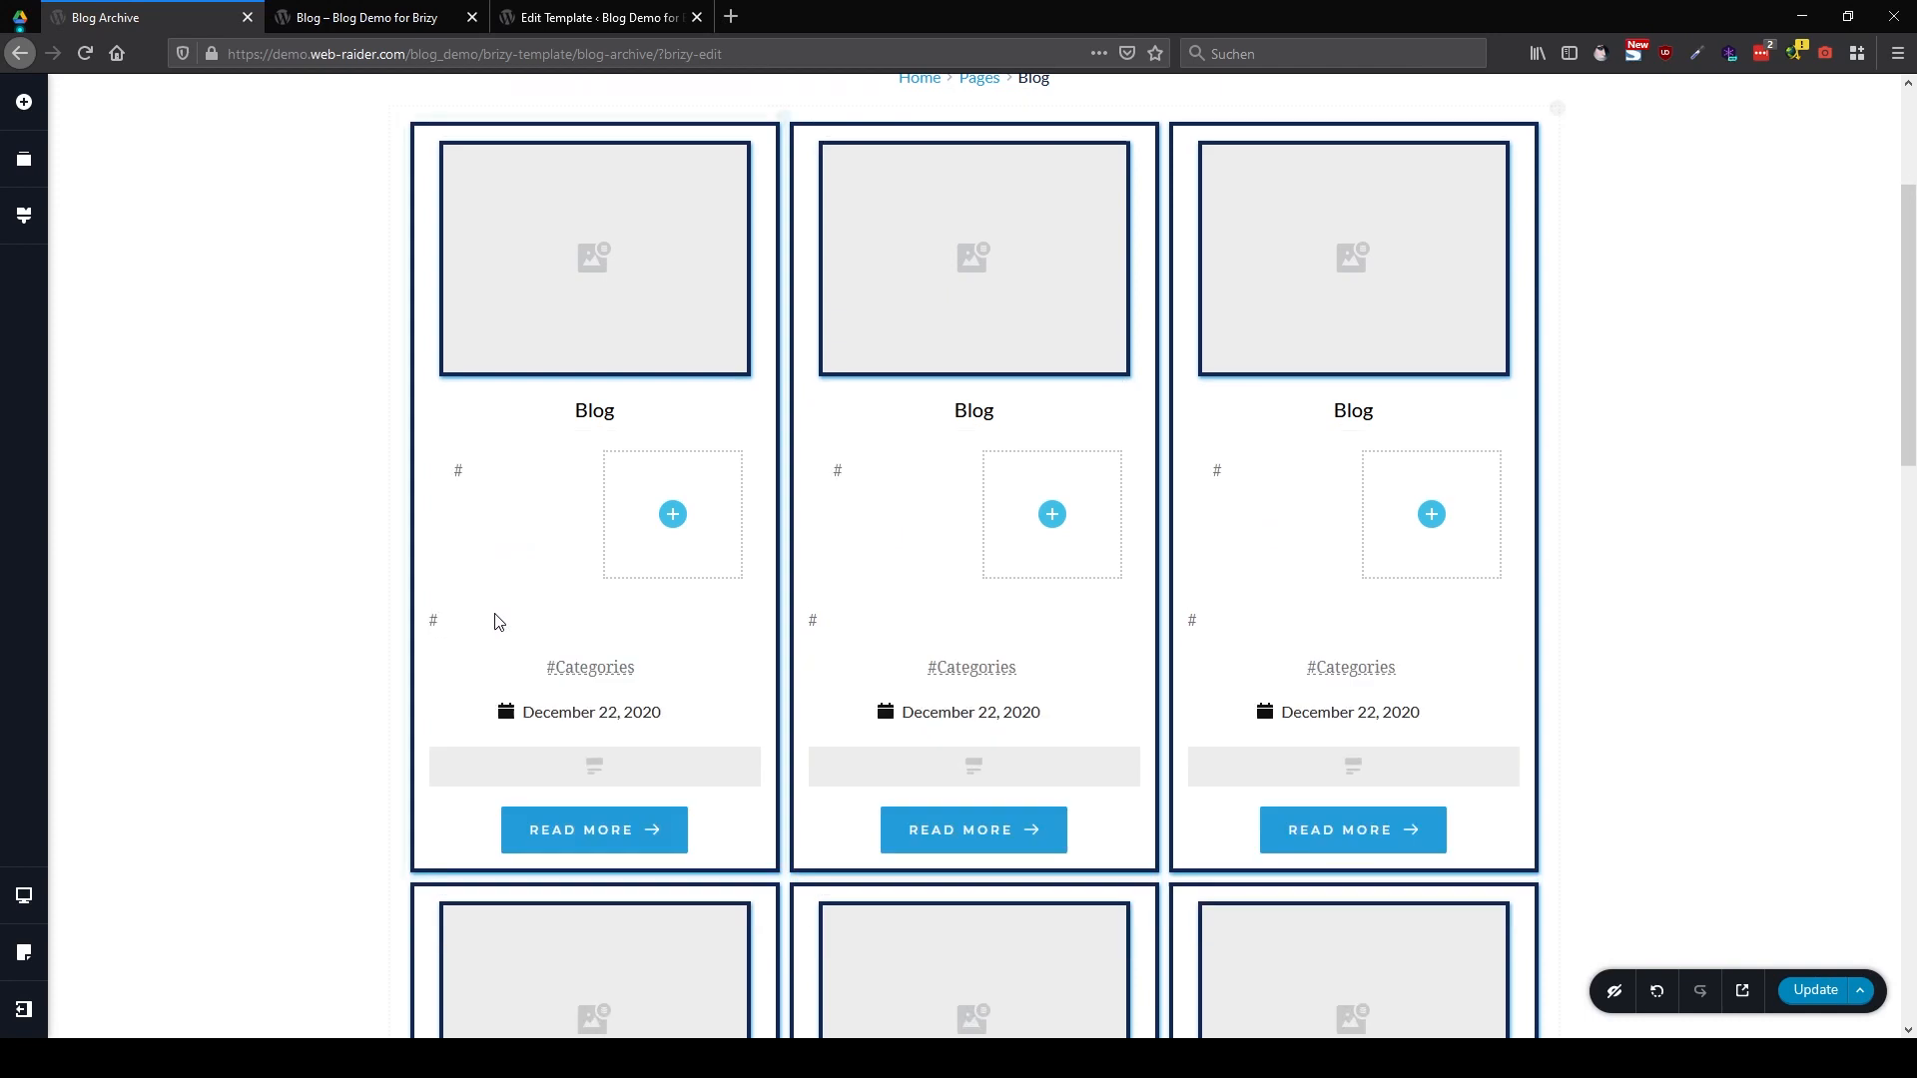
click(461, 473)
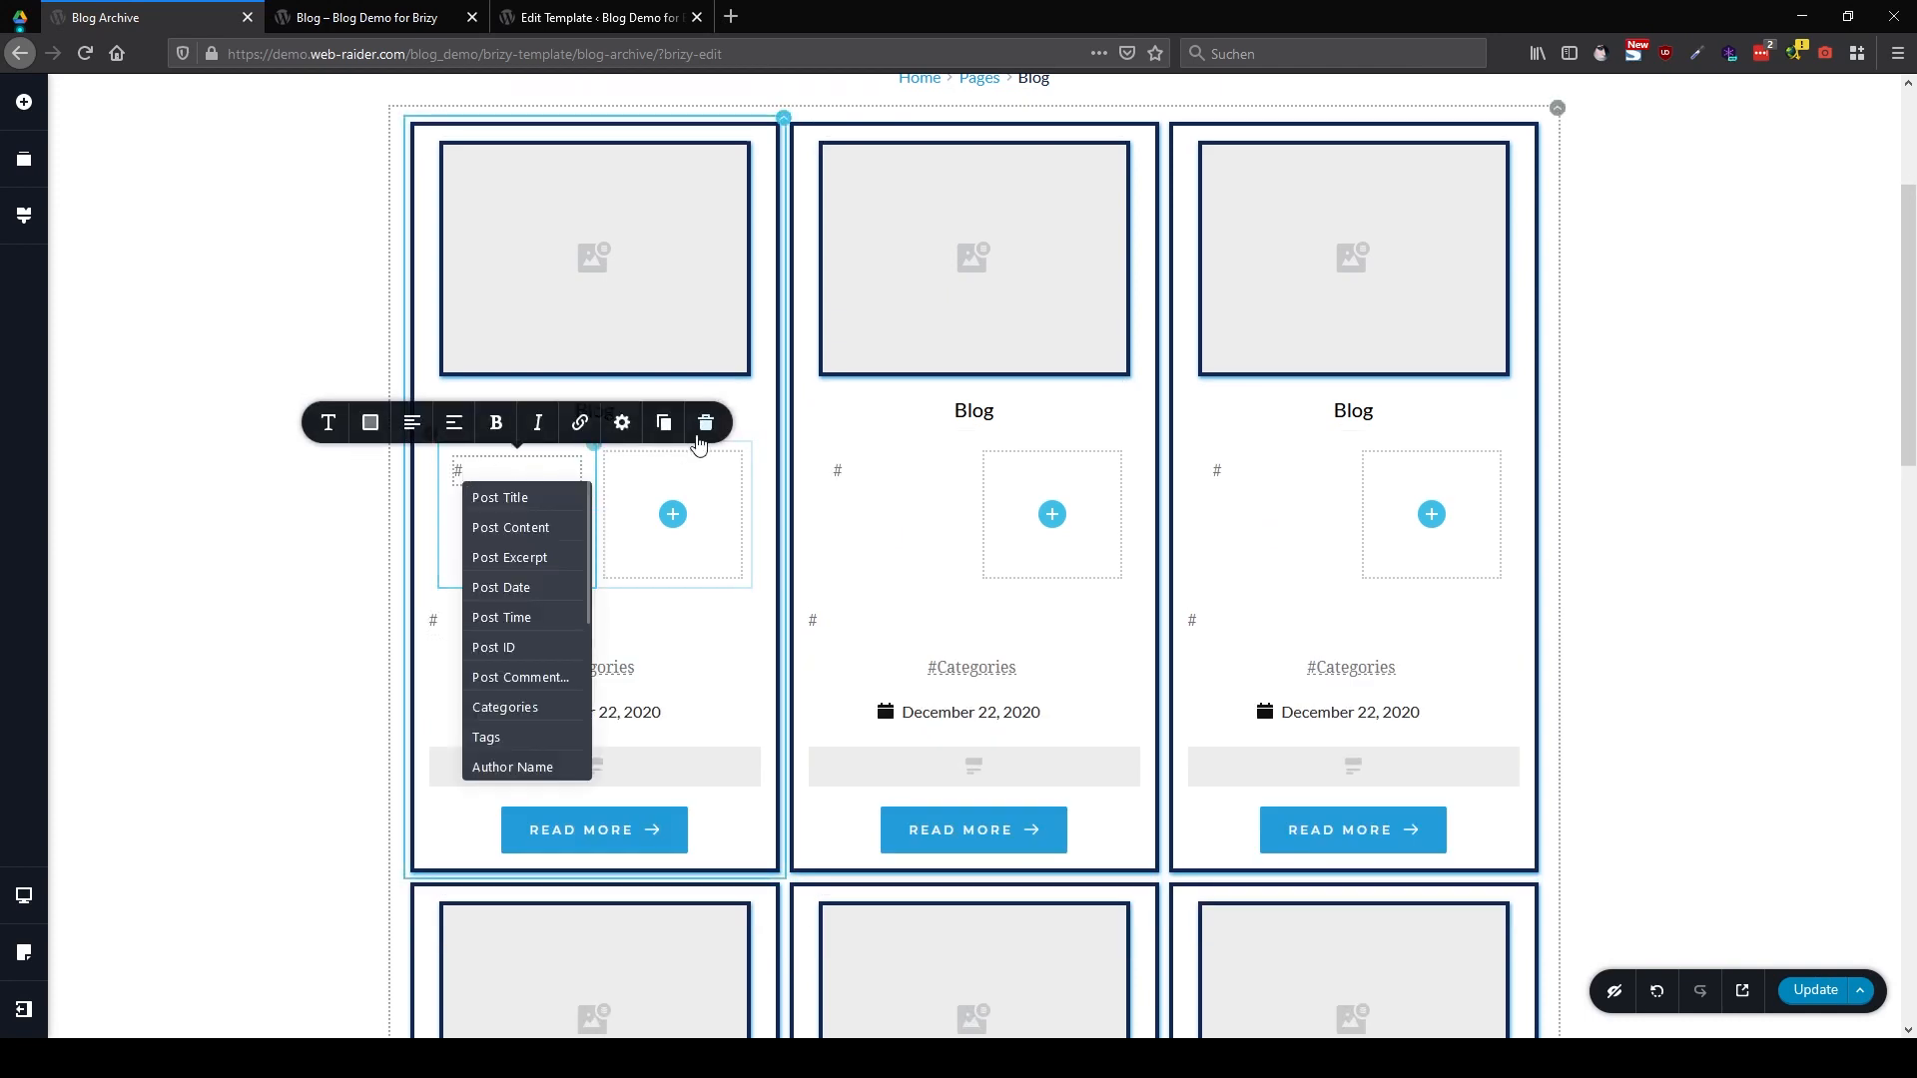
click(706, 422)
Move the "#" text into the row's right column and fill it with the Author Name dynamic content
drag(450, 628, 672, 535)
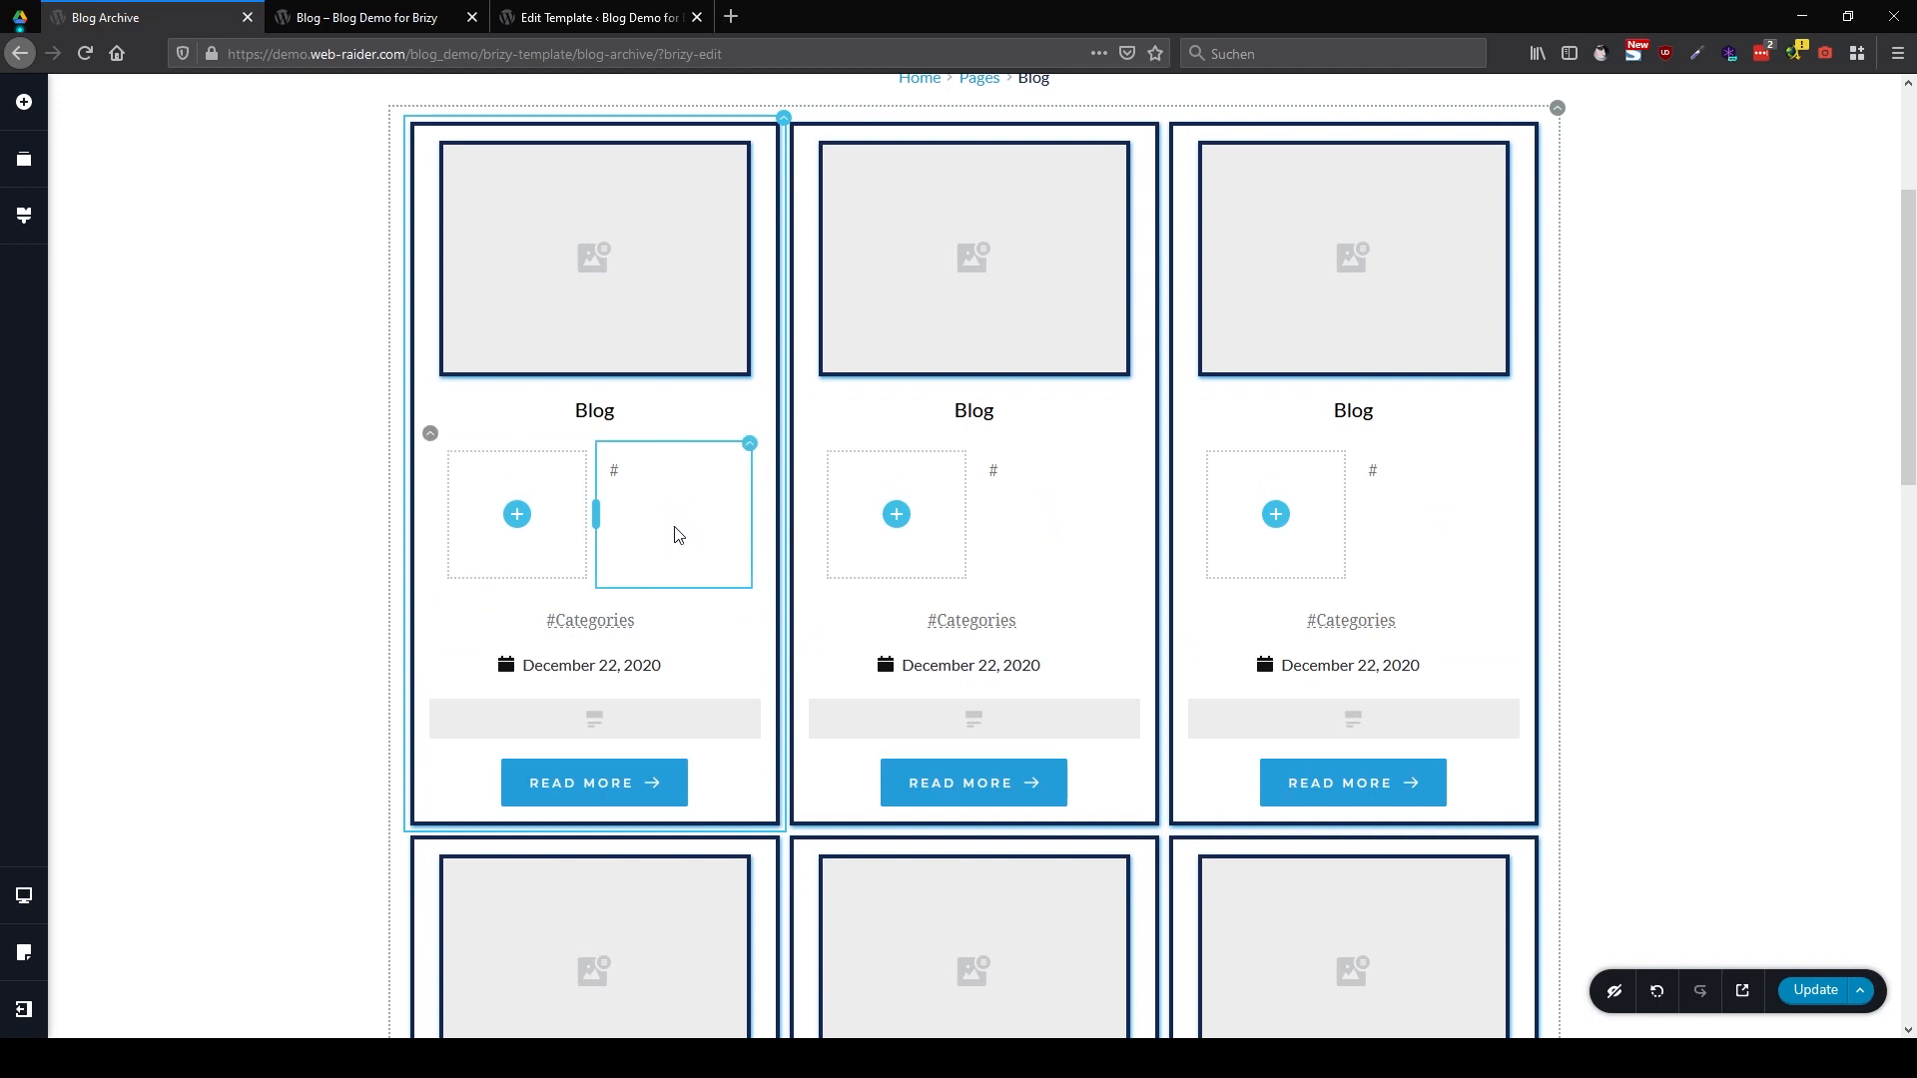
click(617, 471)
scroll(714, 634, down, 1)
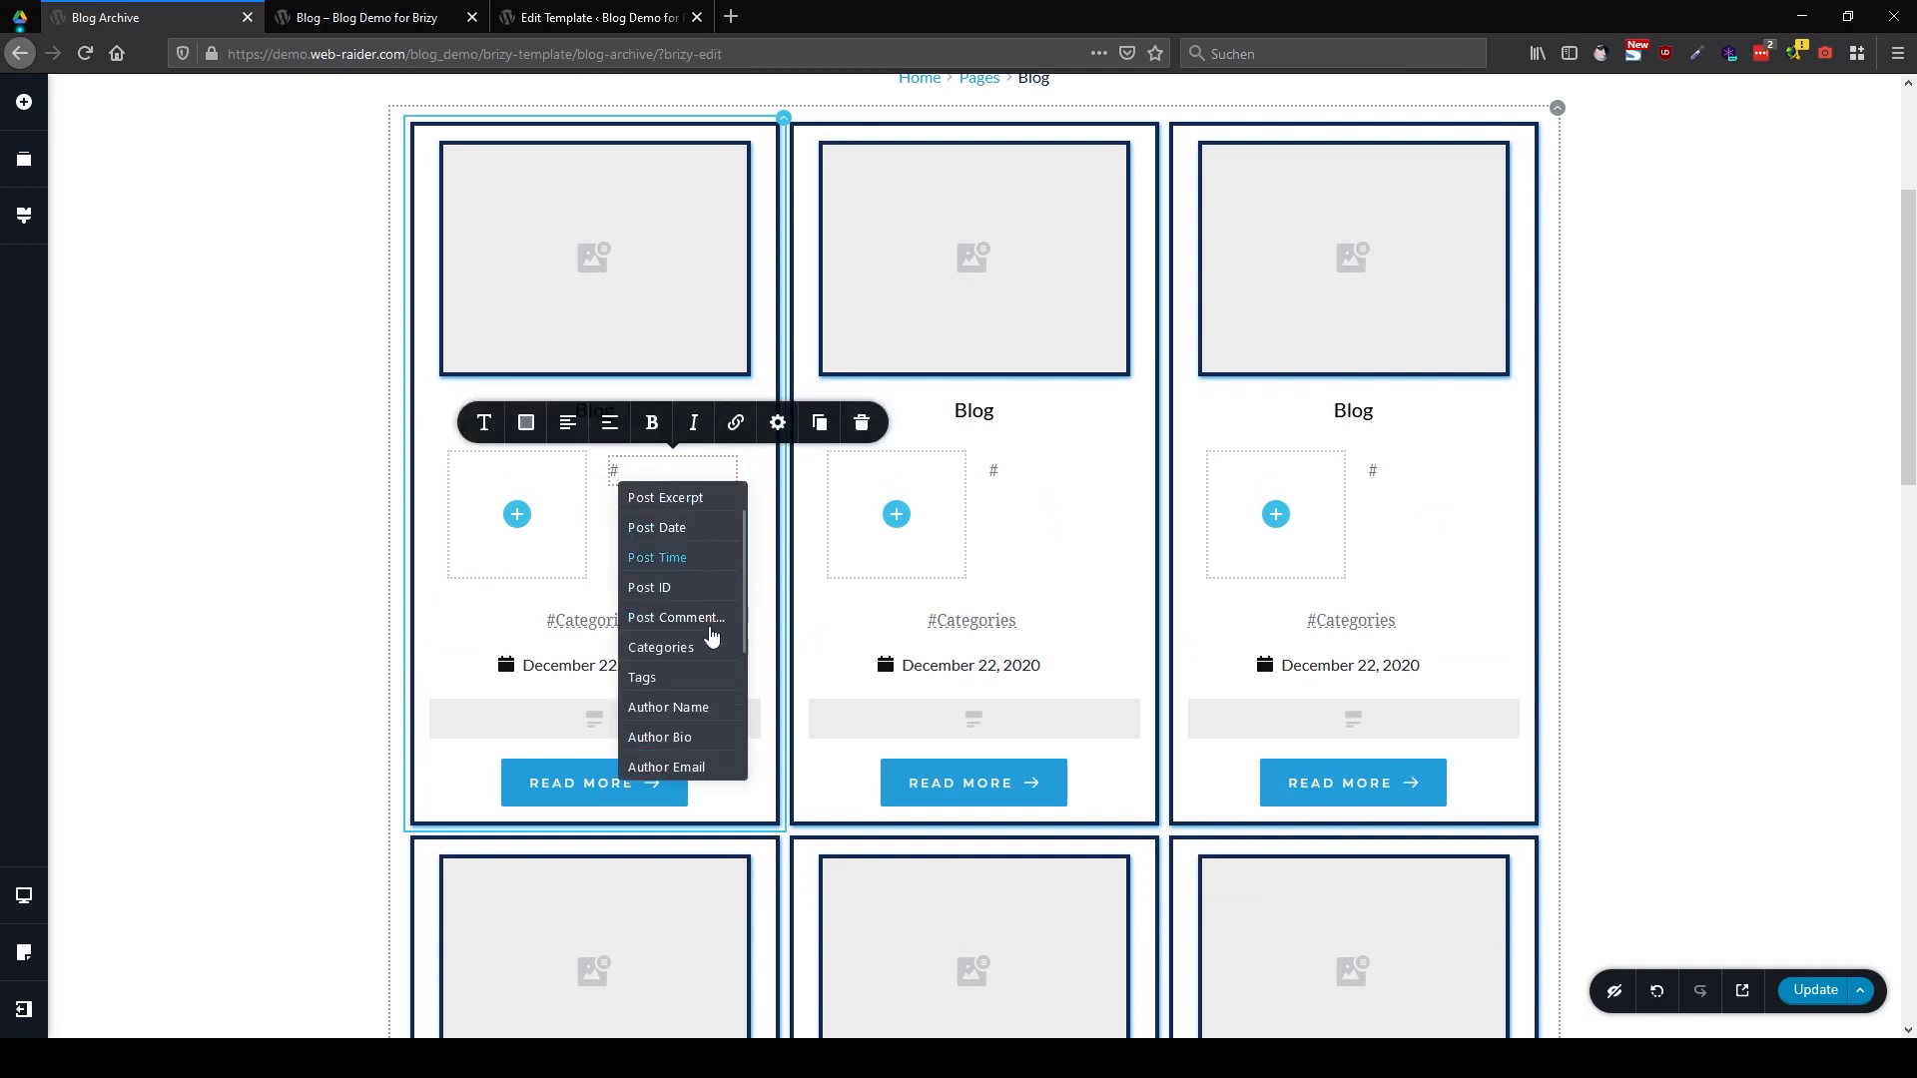
click(703, 709)
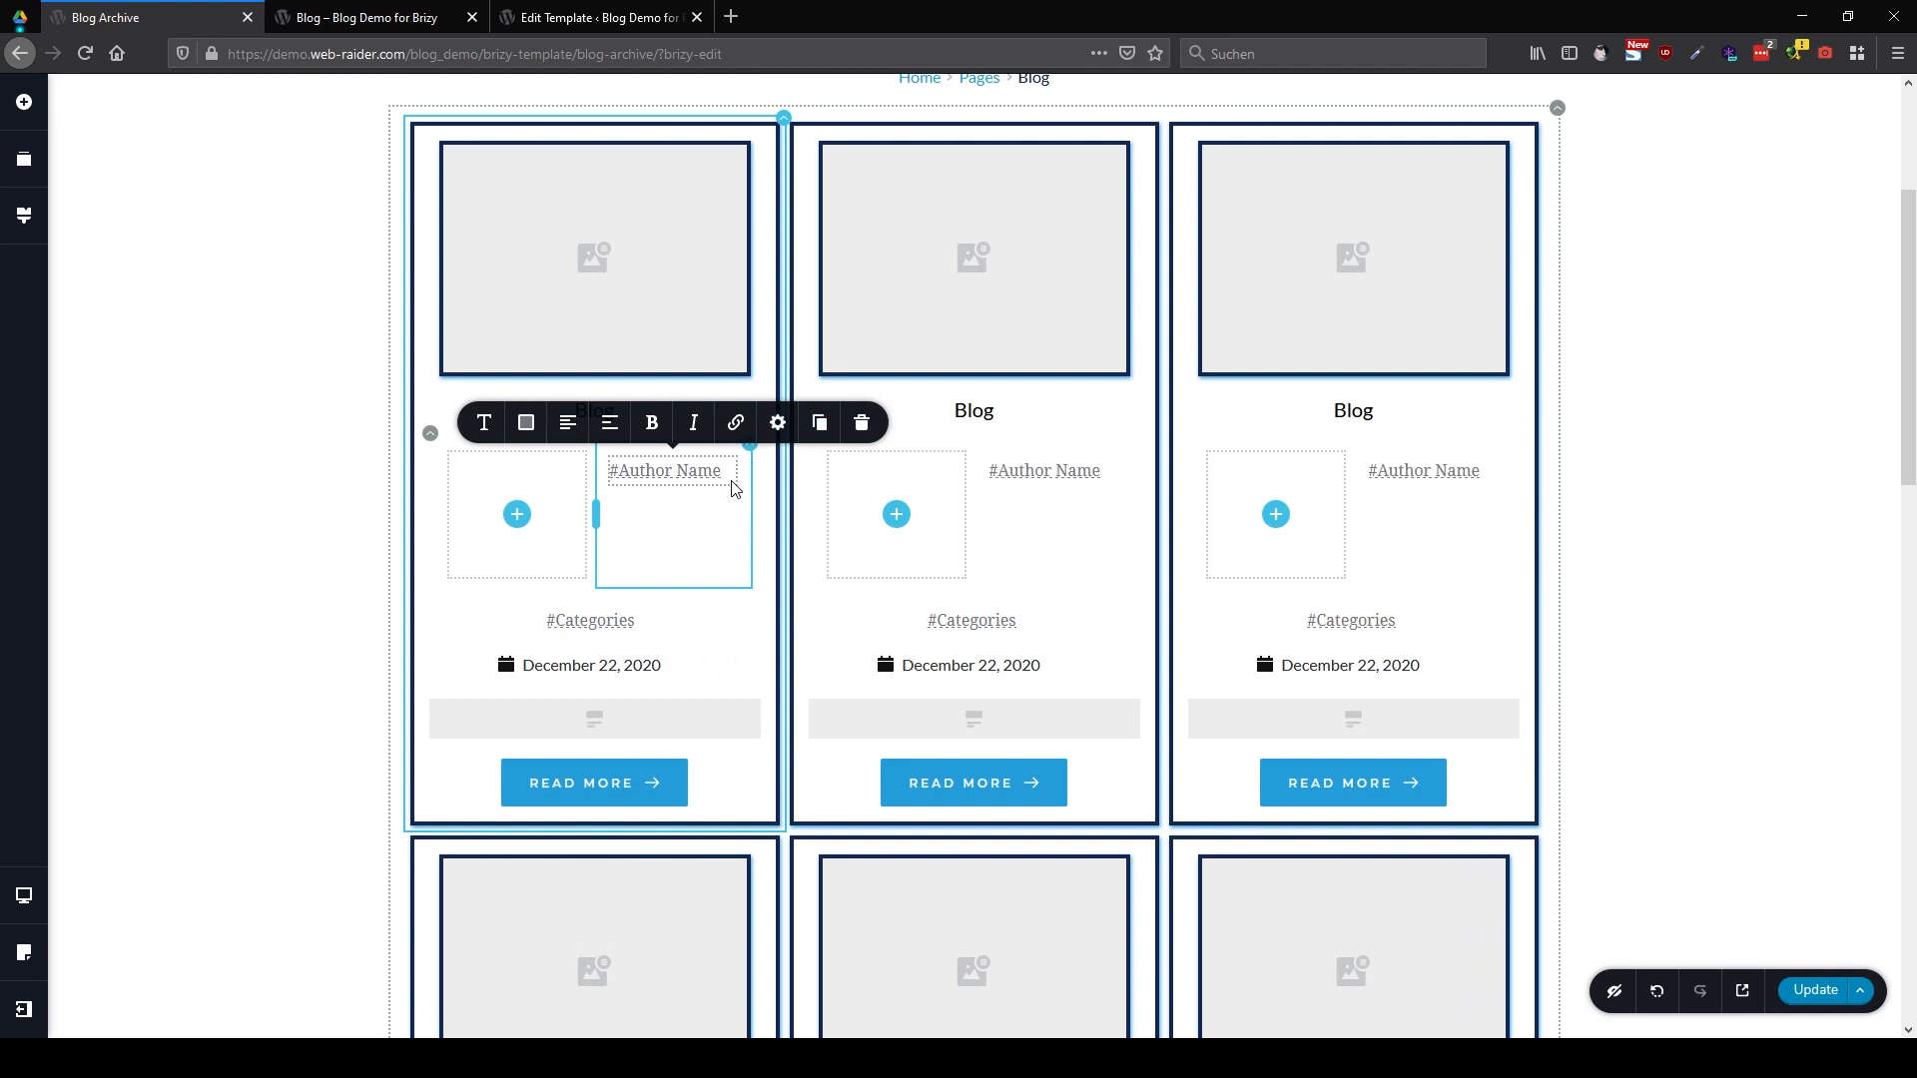
Add a second line under the author name with the Author Website dynamic content
key(Return)
text(#)
scroll(688, 698, down, 1)
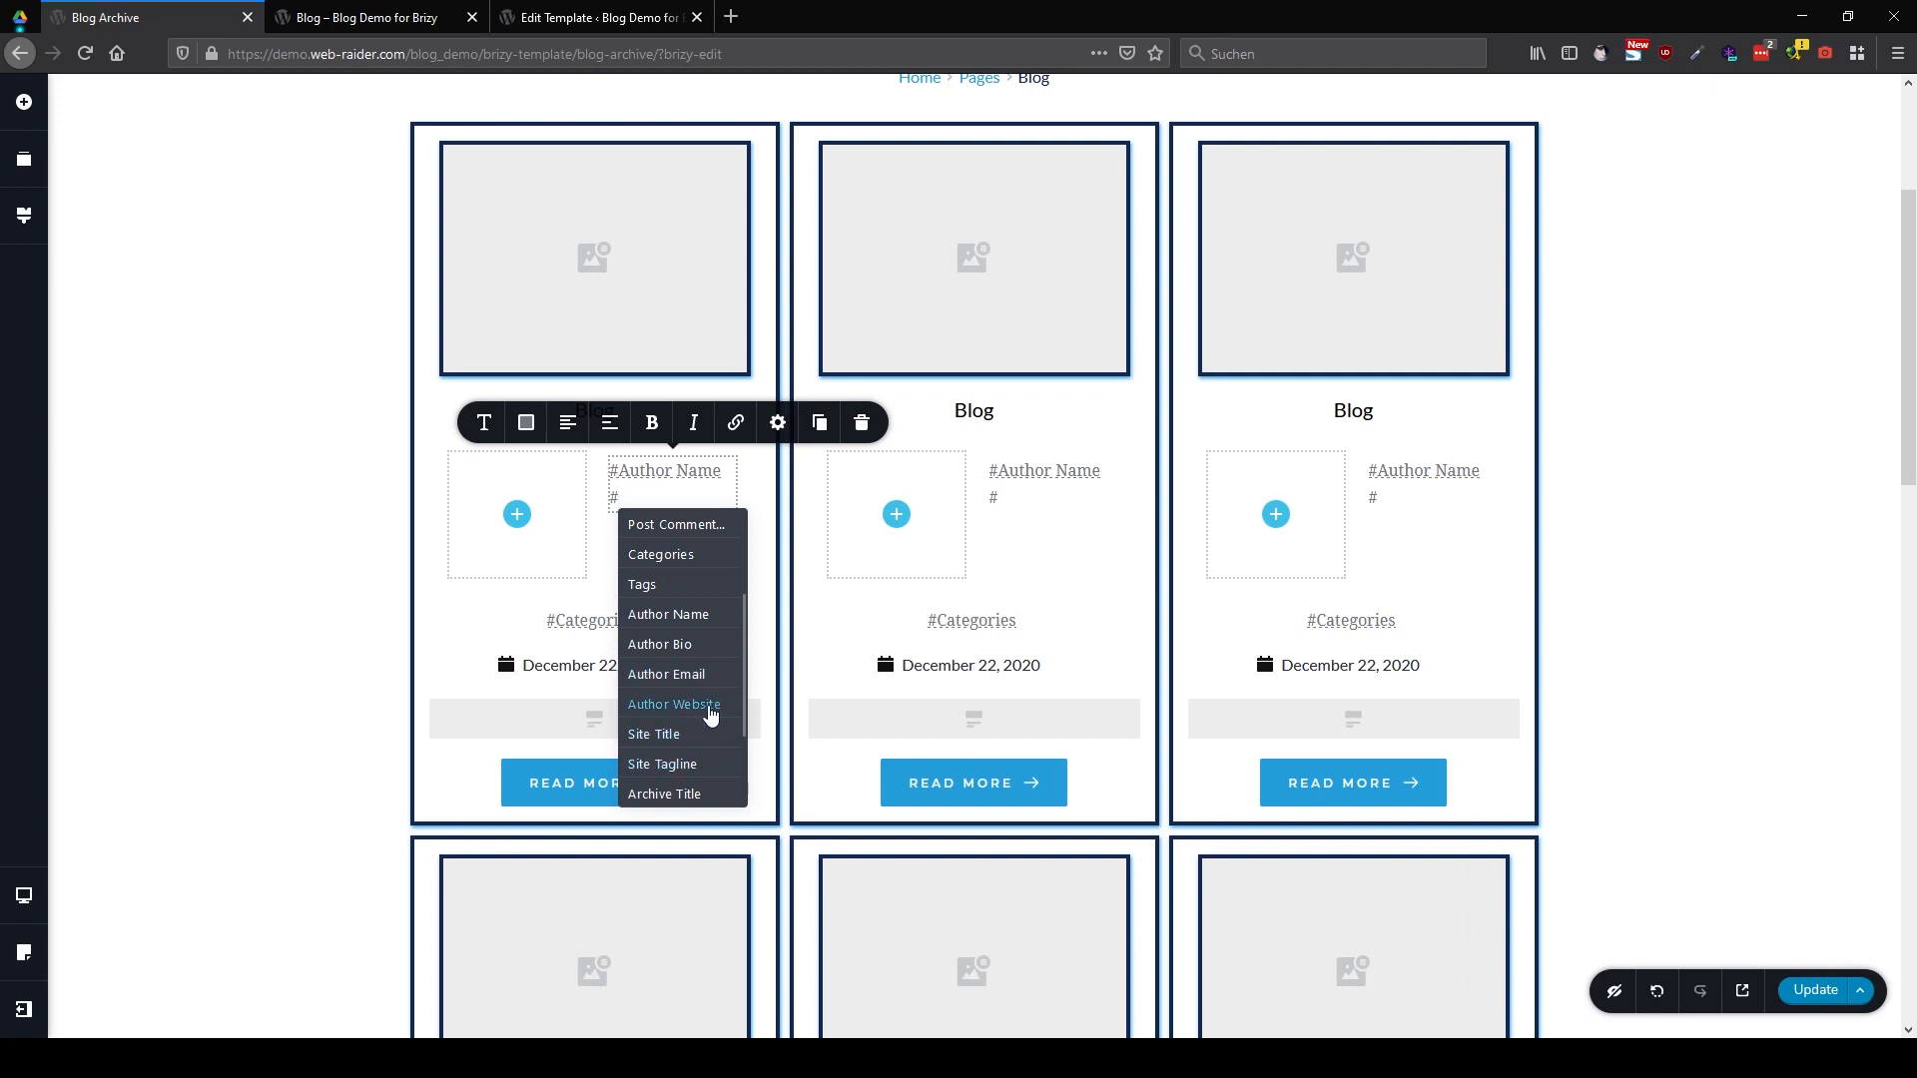
click(709, 705)
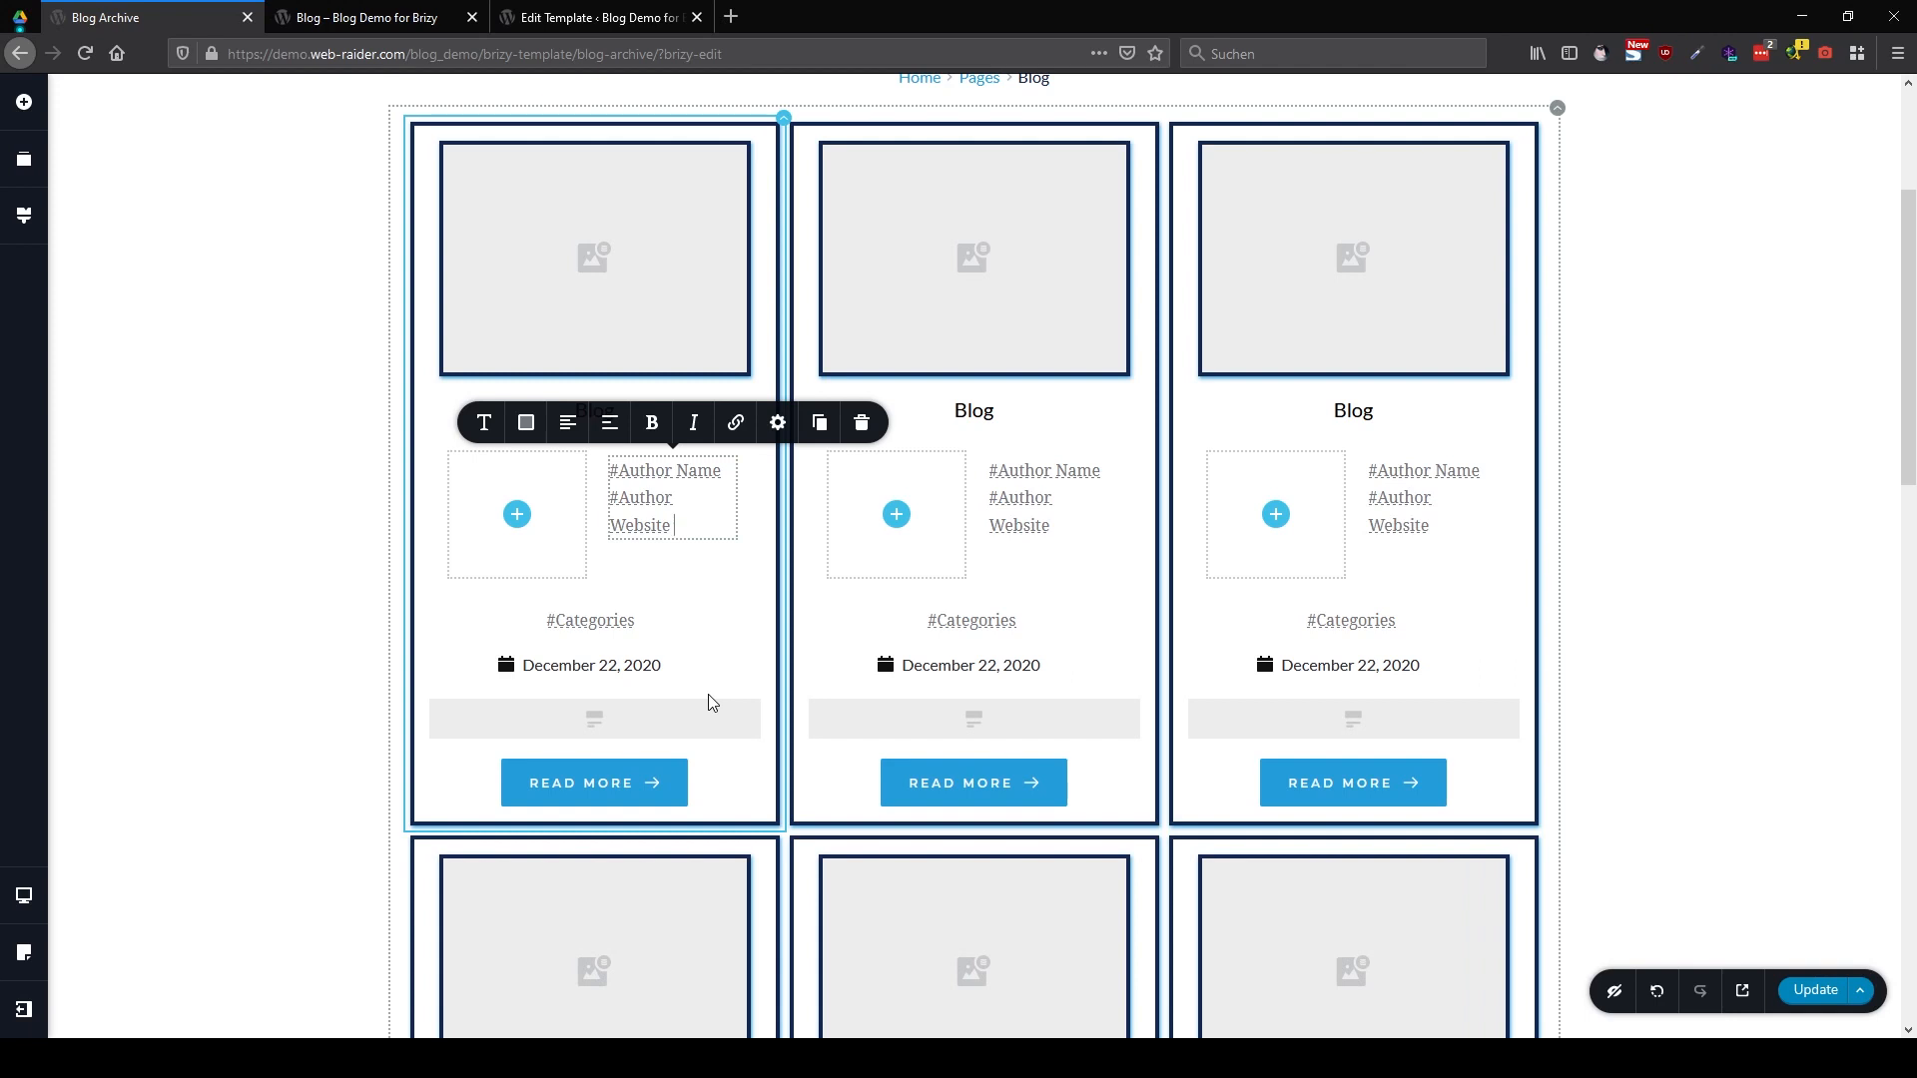
Add an Image element to the row's empty left column and use the Author Profile Picture as its source
click(23, 102)
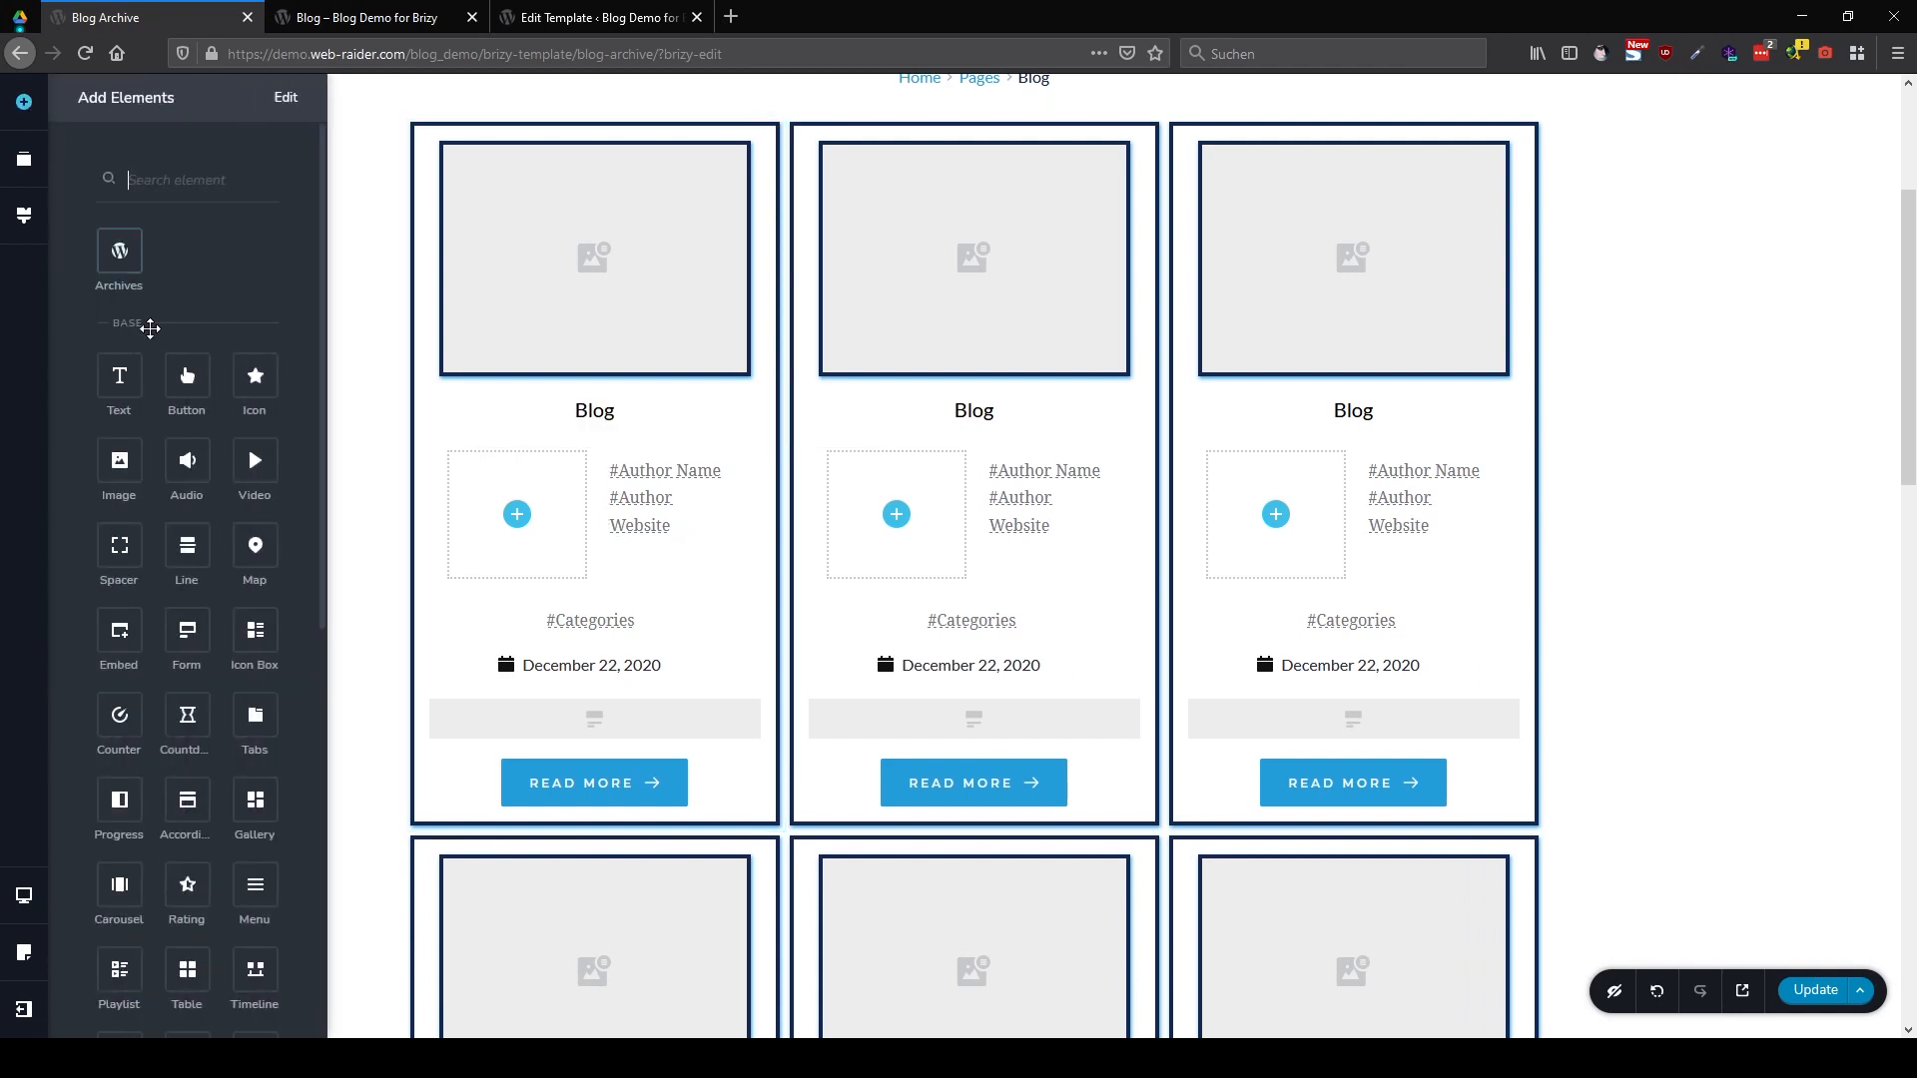
drag(122, 461, 528, 537)
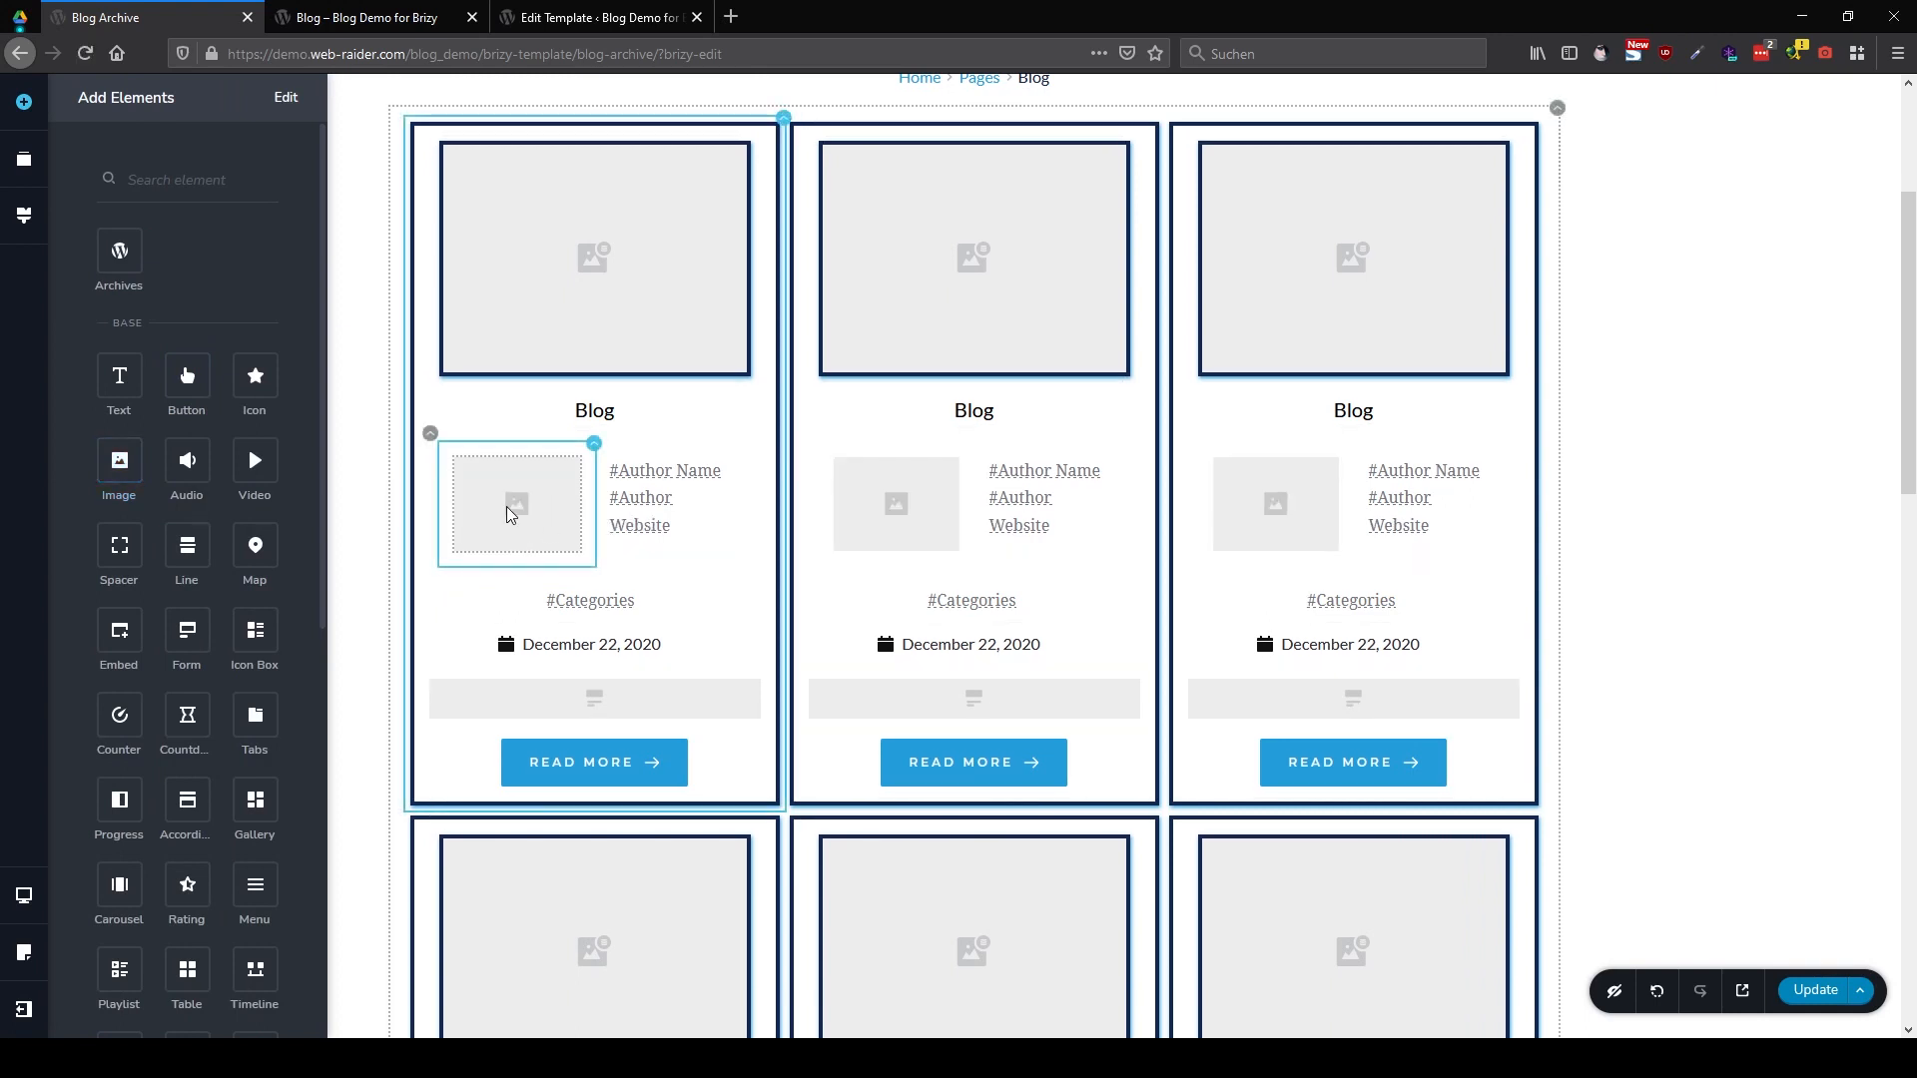
click(526, 513)
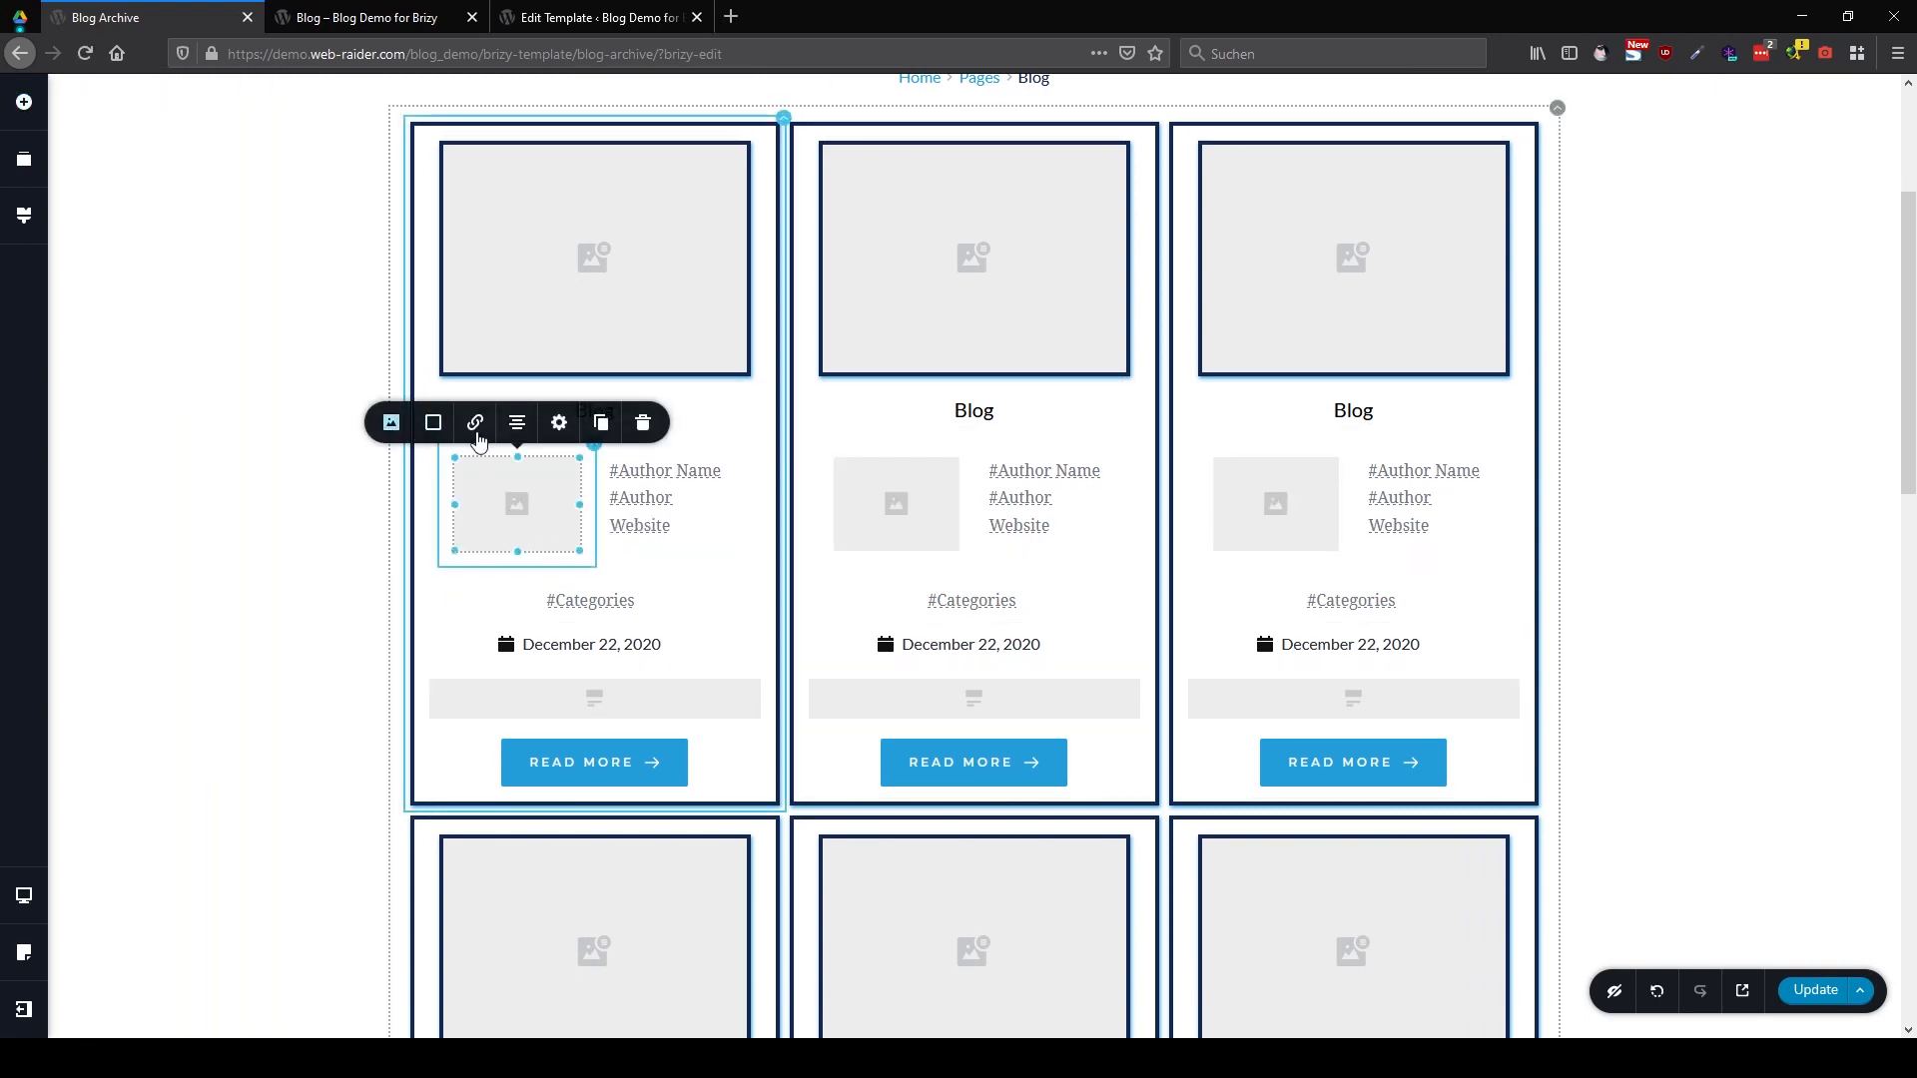
click(392, 422)
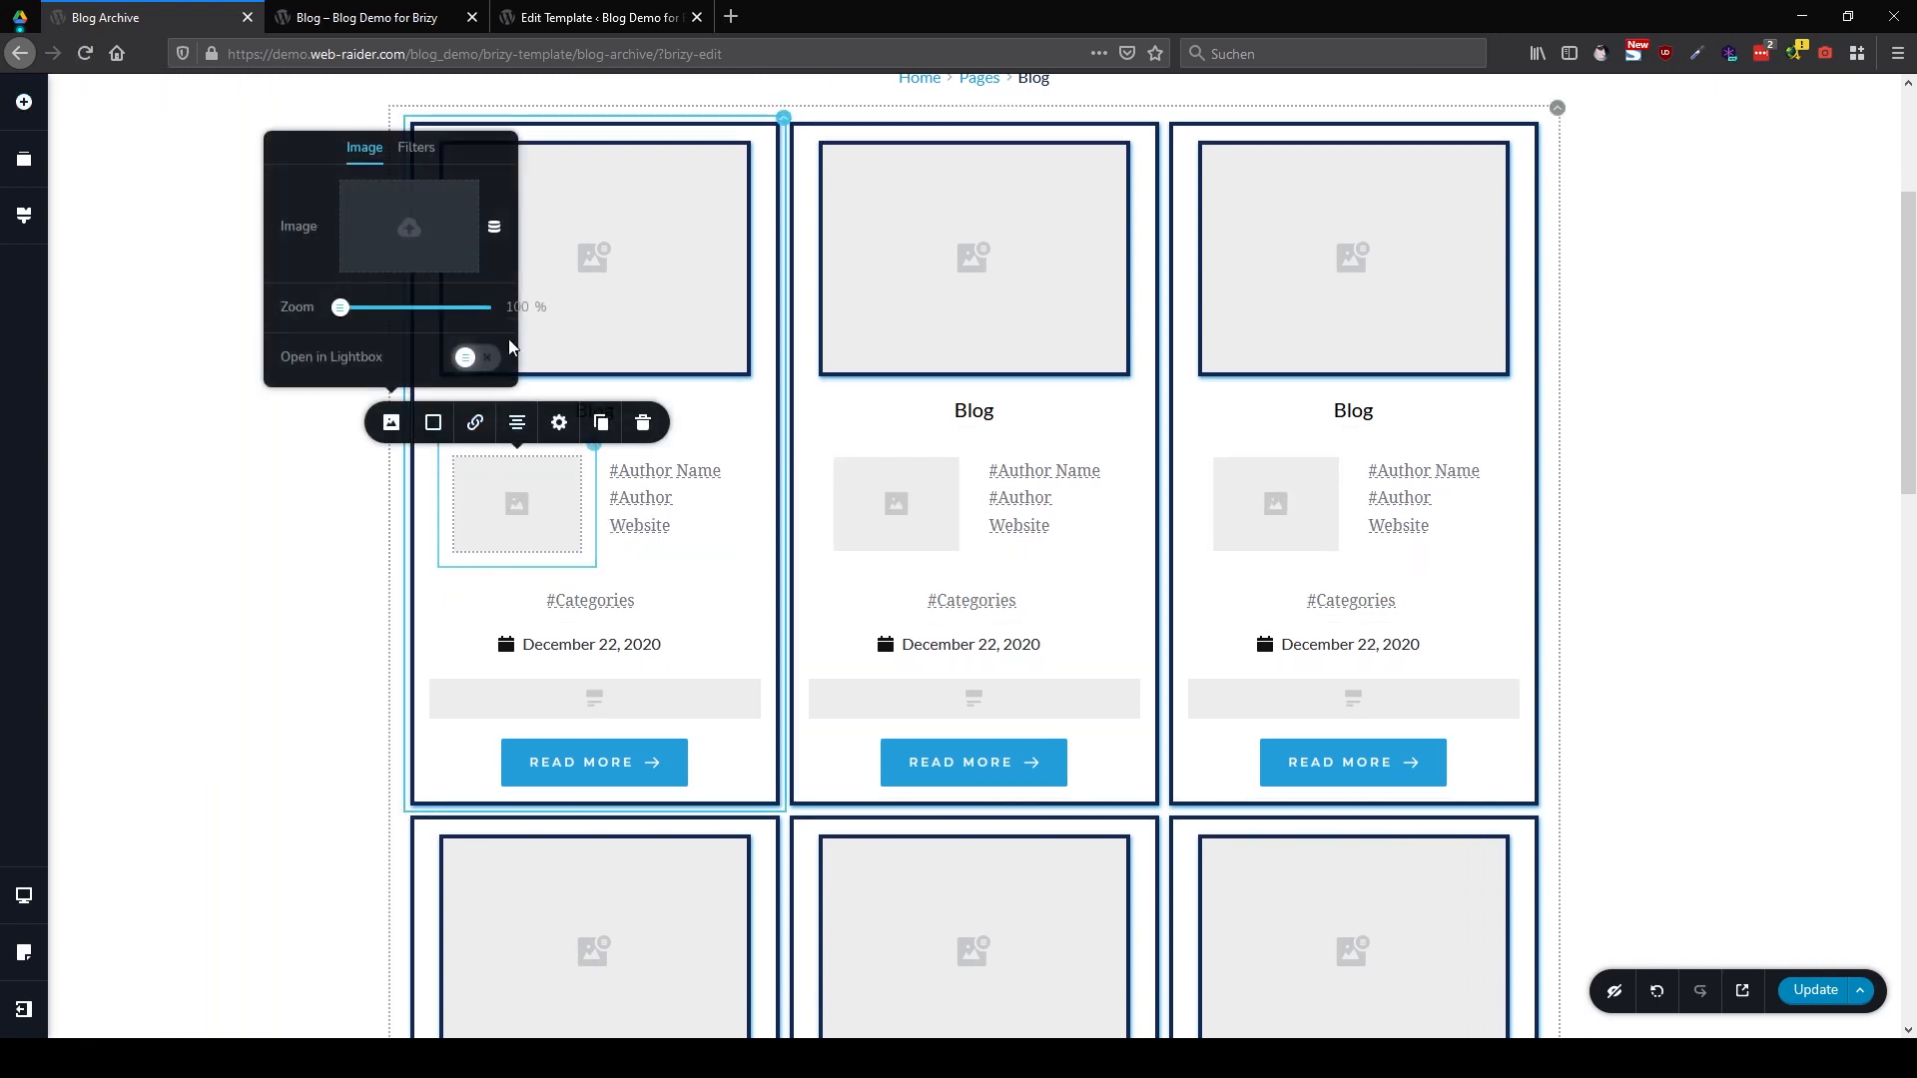
click(495, 229)
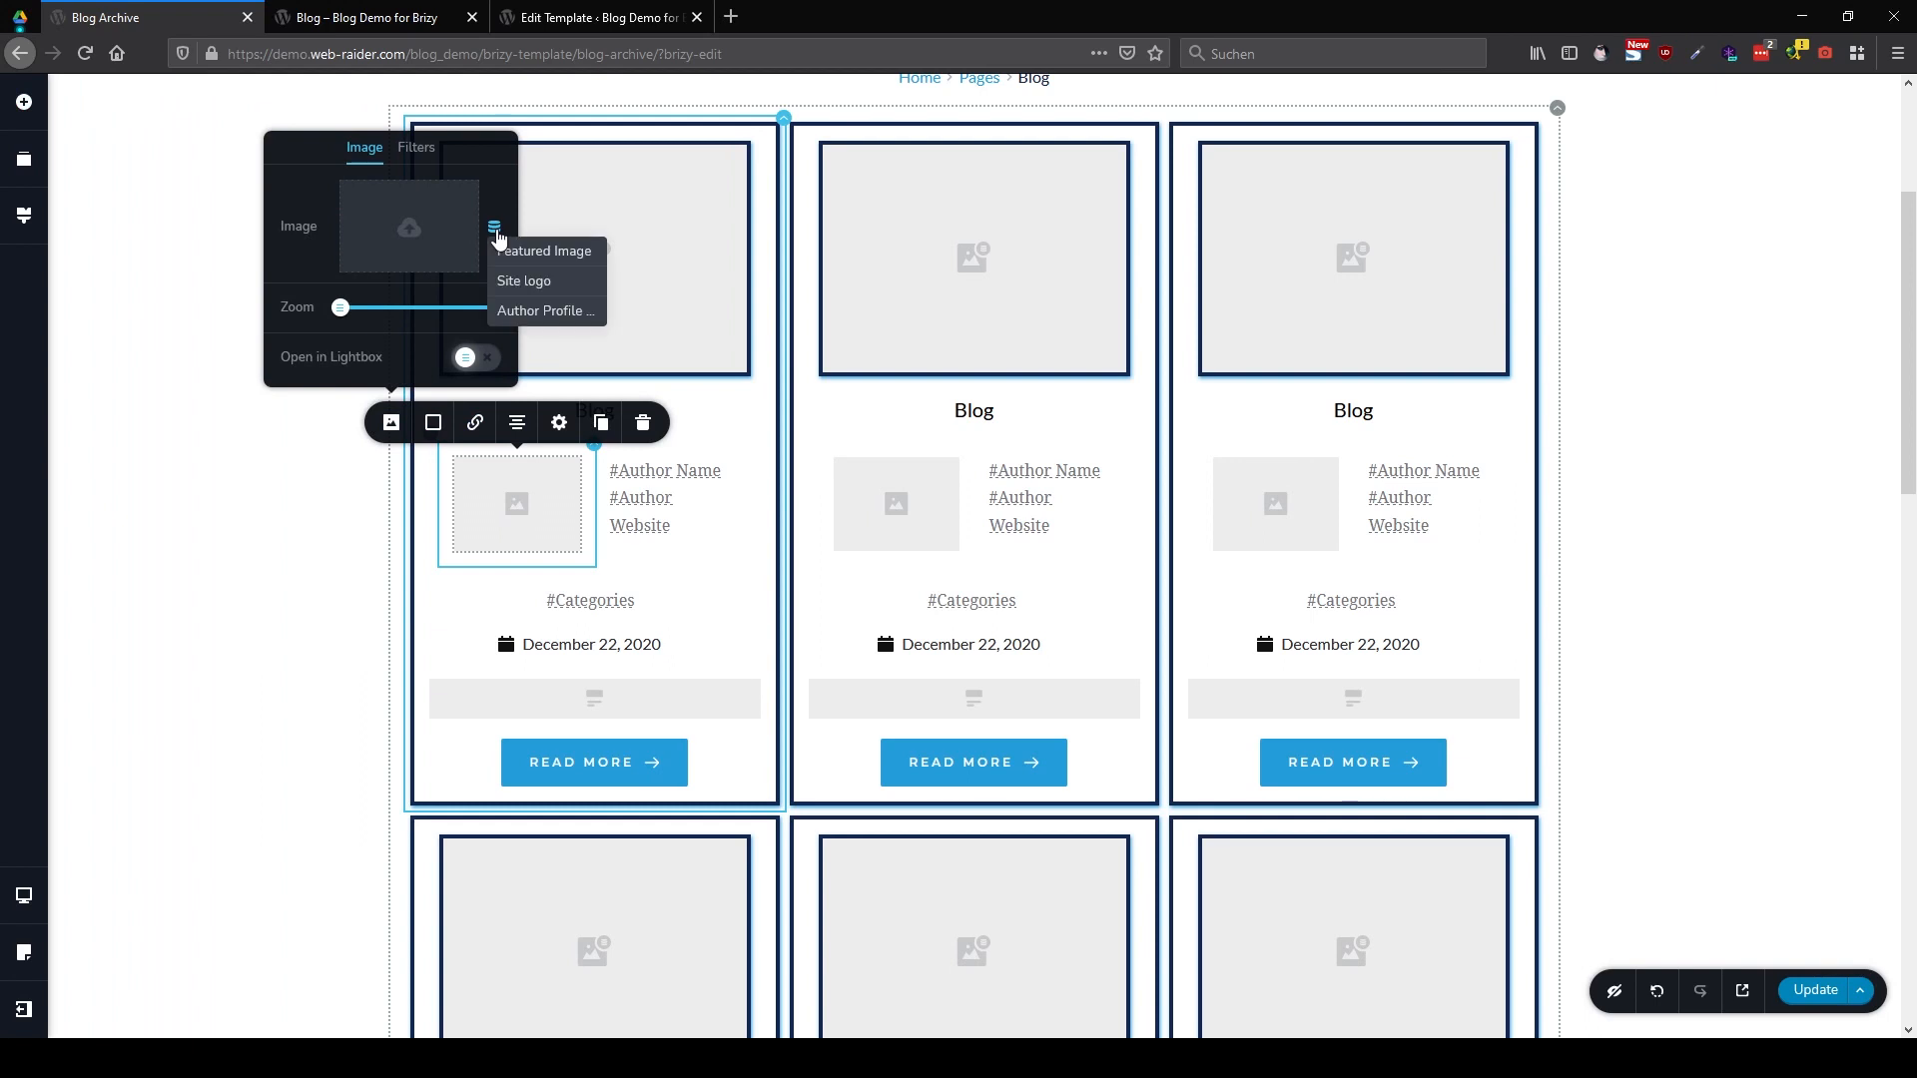
click(539, 312)
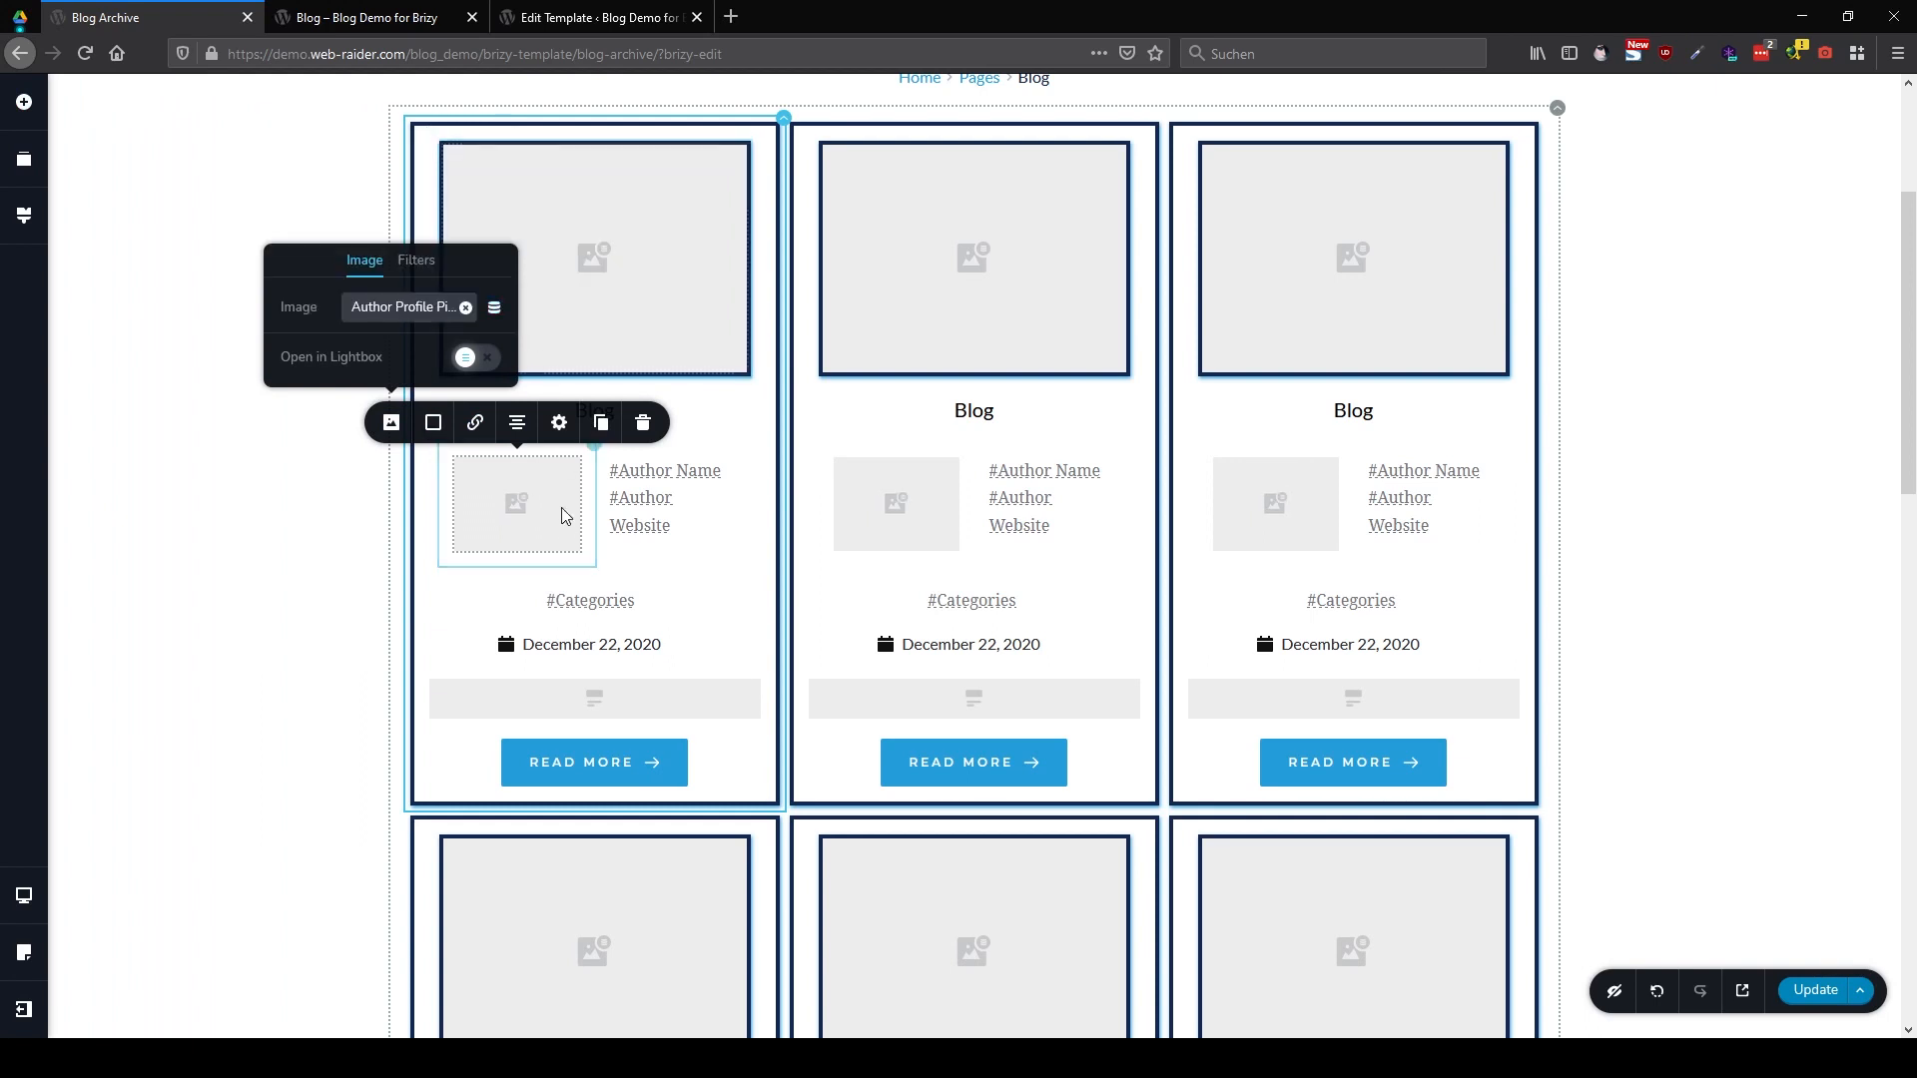
click(416, 259)
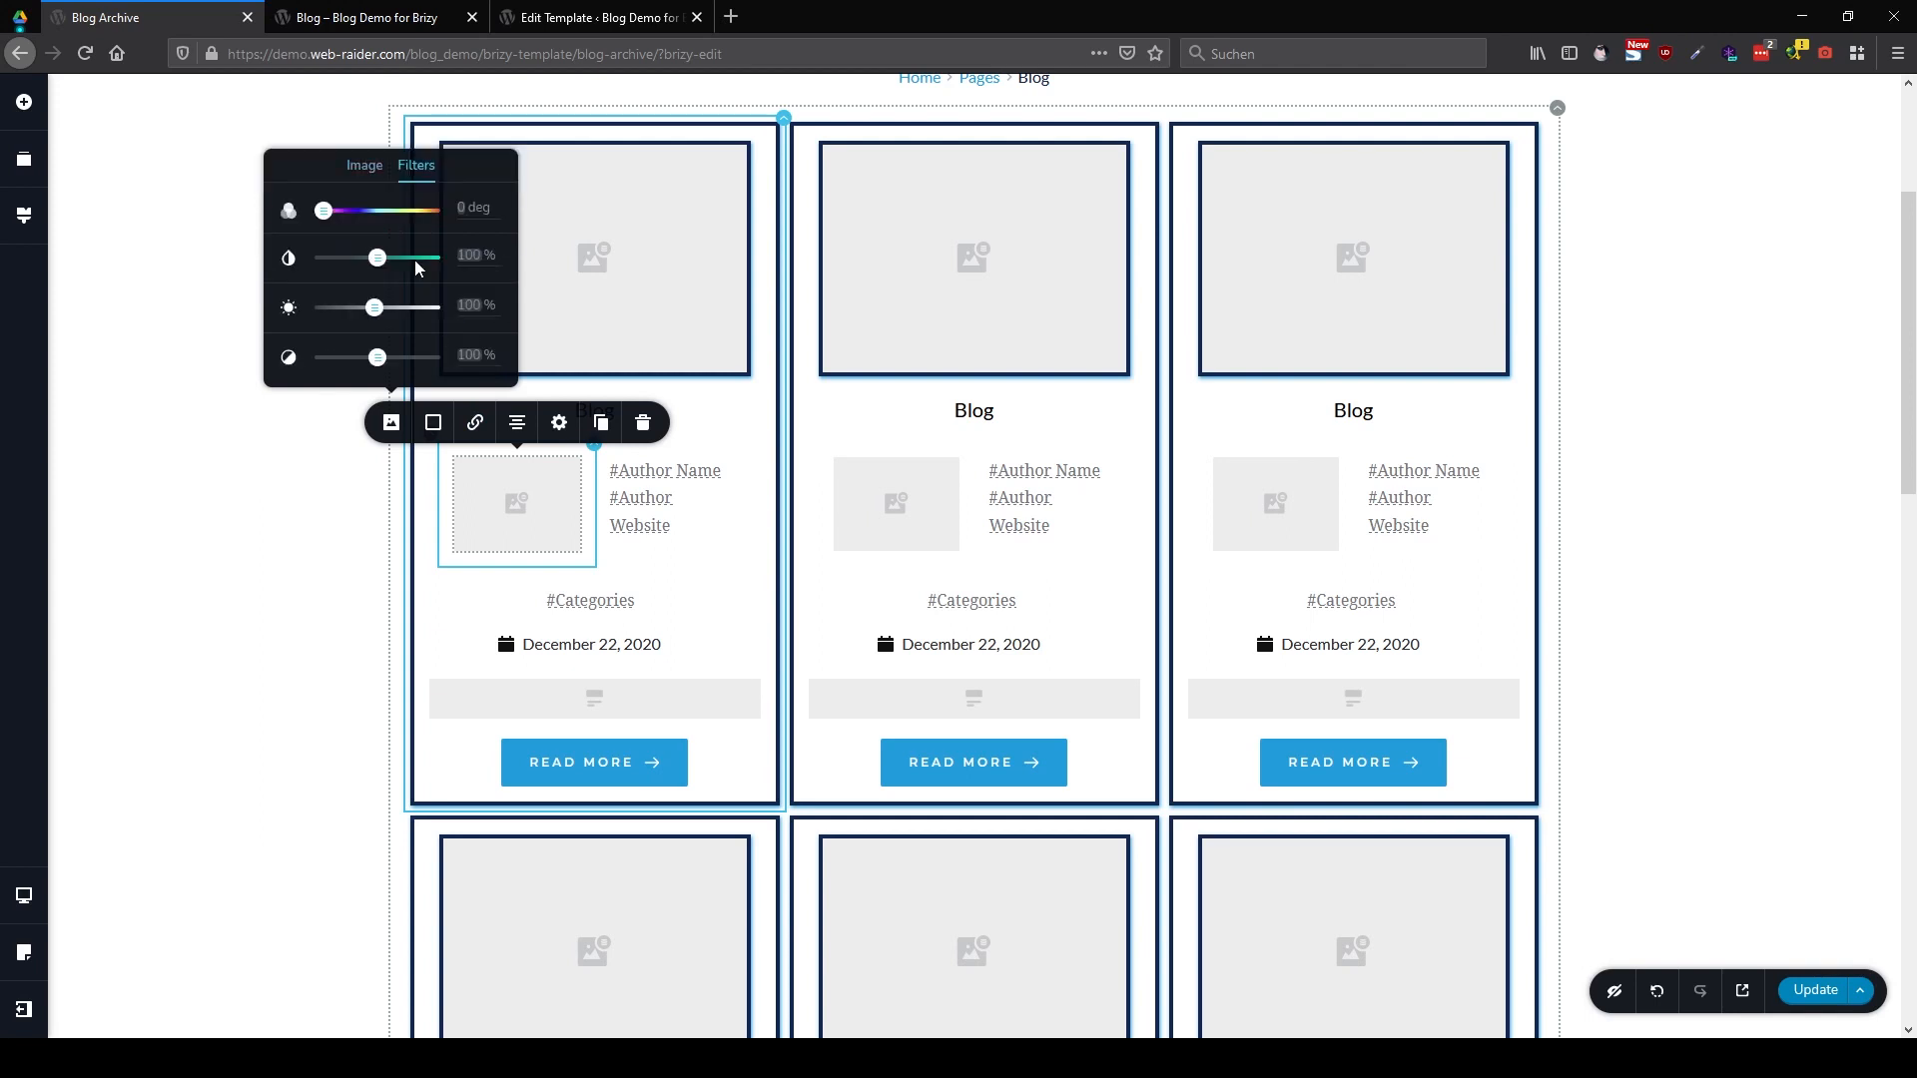
click(380, 166)
click(392, 423)
click(392, 424)
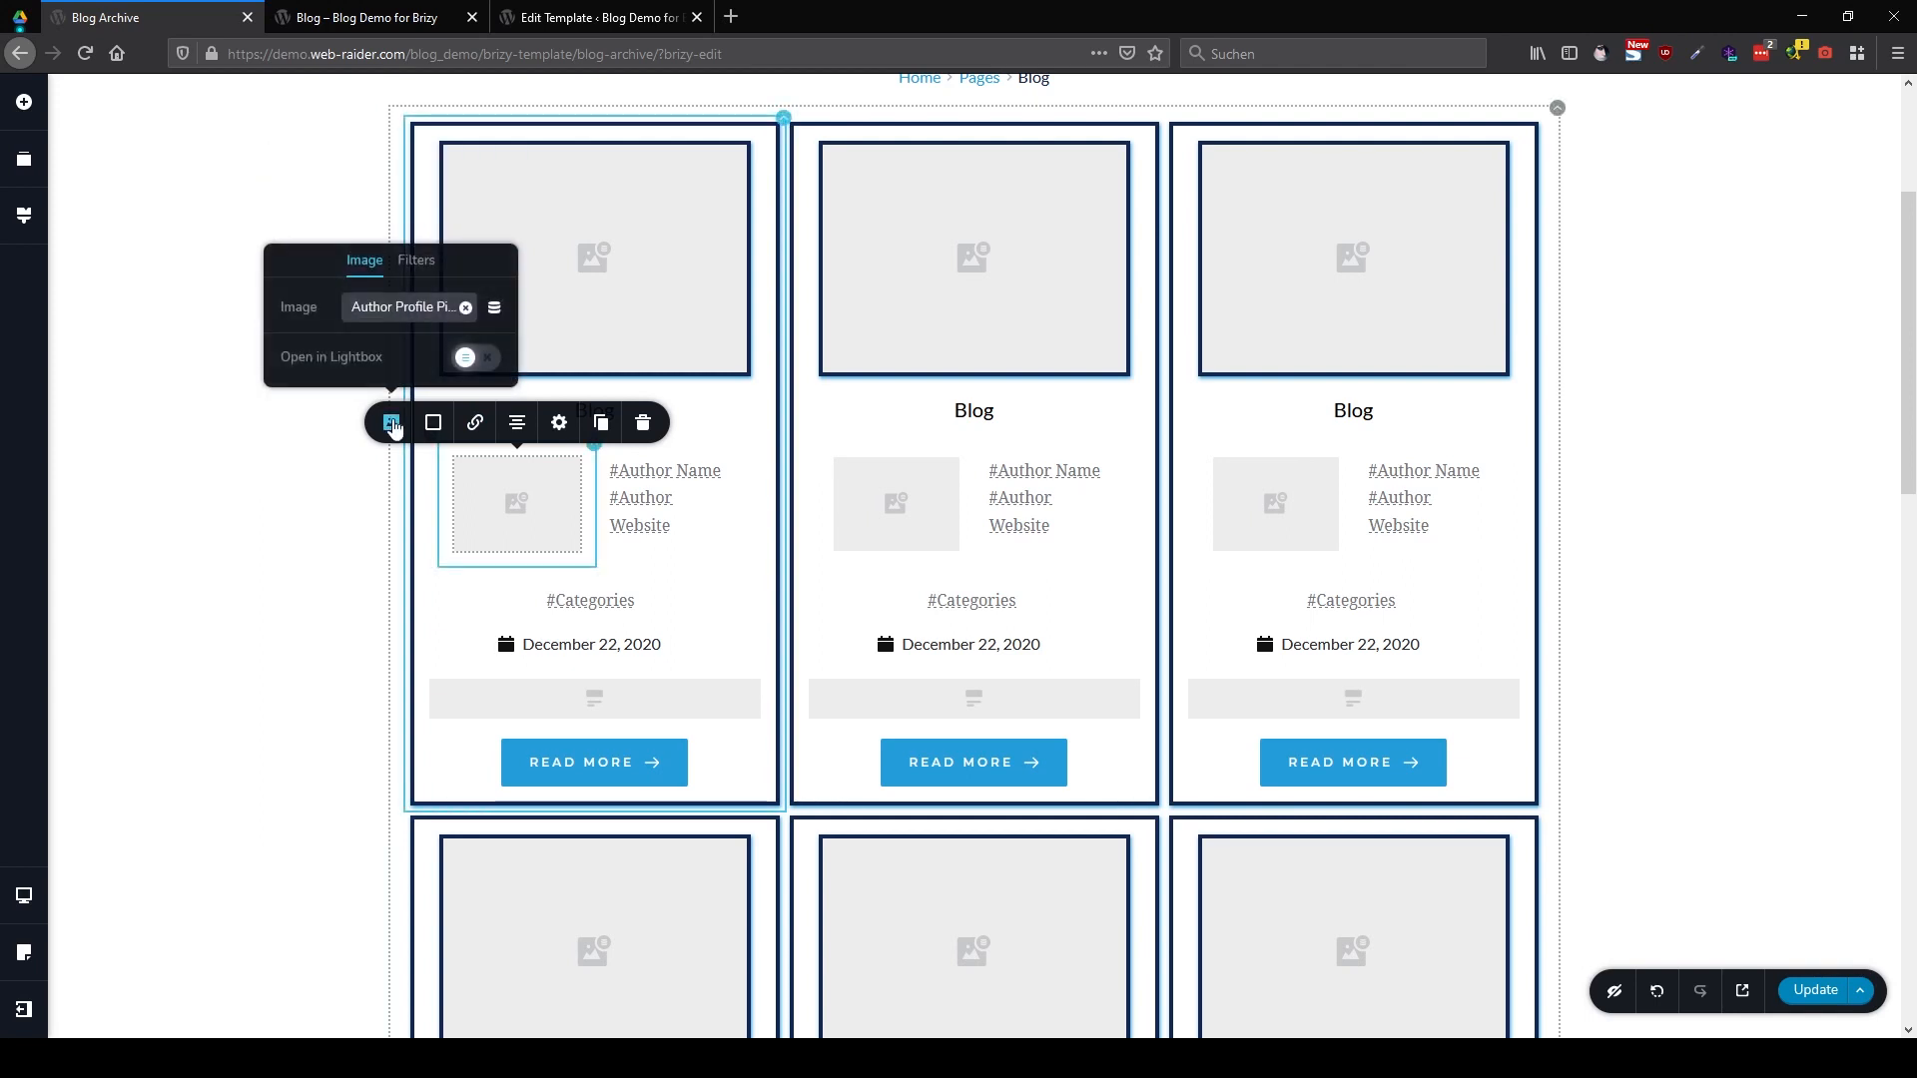
Round the author image's corners with a custom corner radius of 300 px
click(558, 427)
click(511, 362)
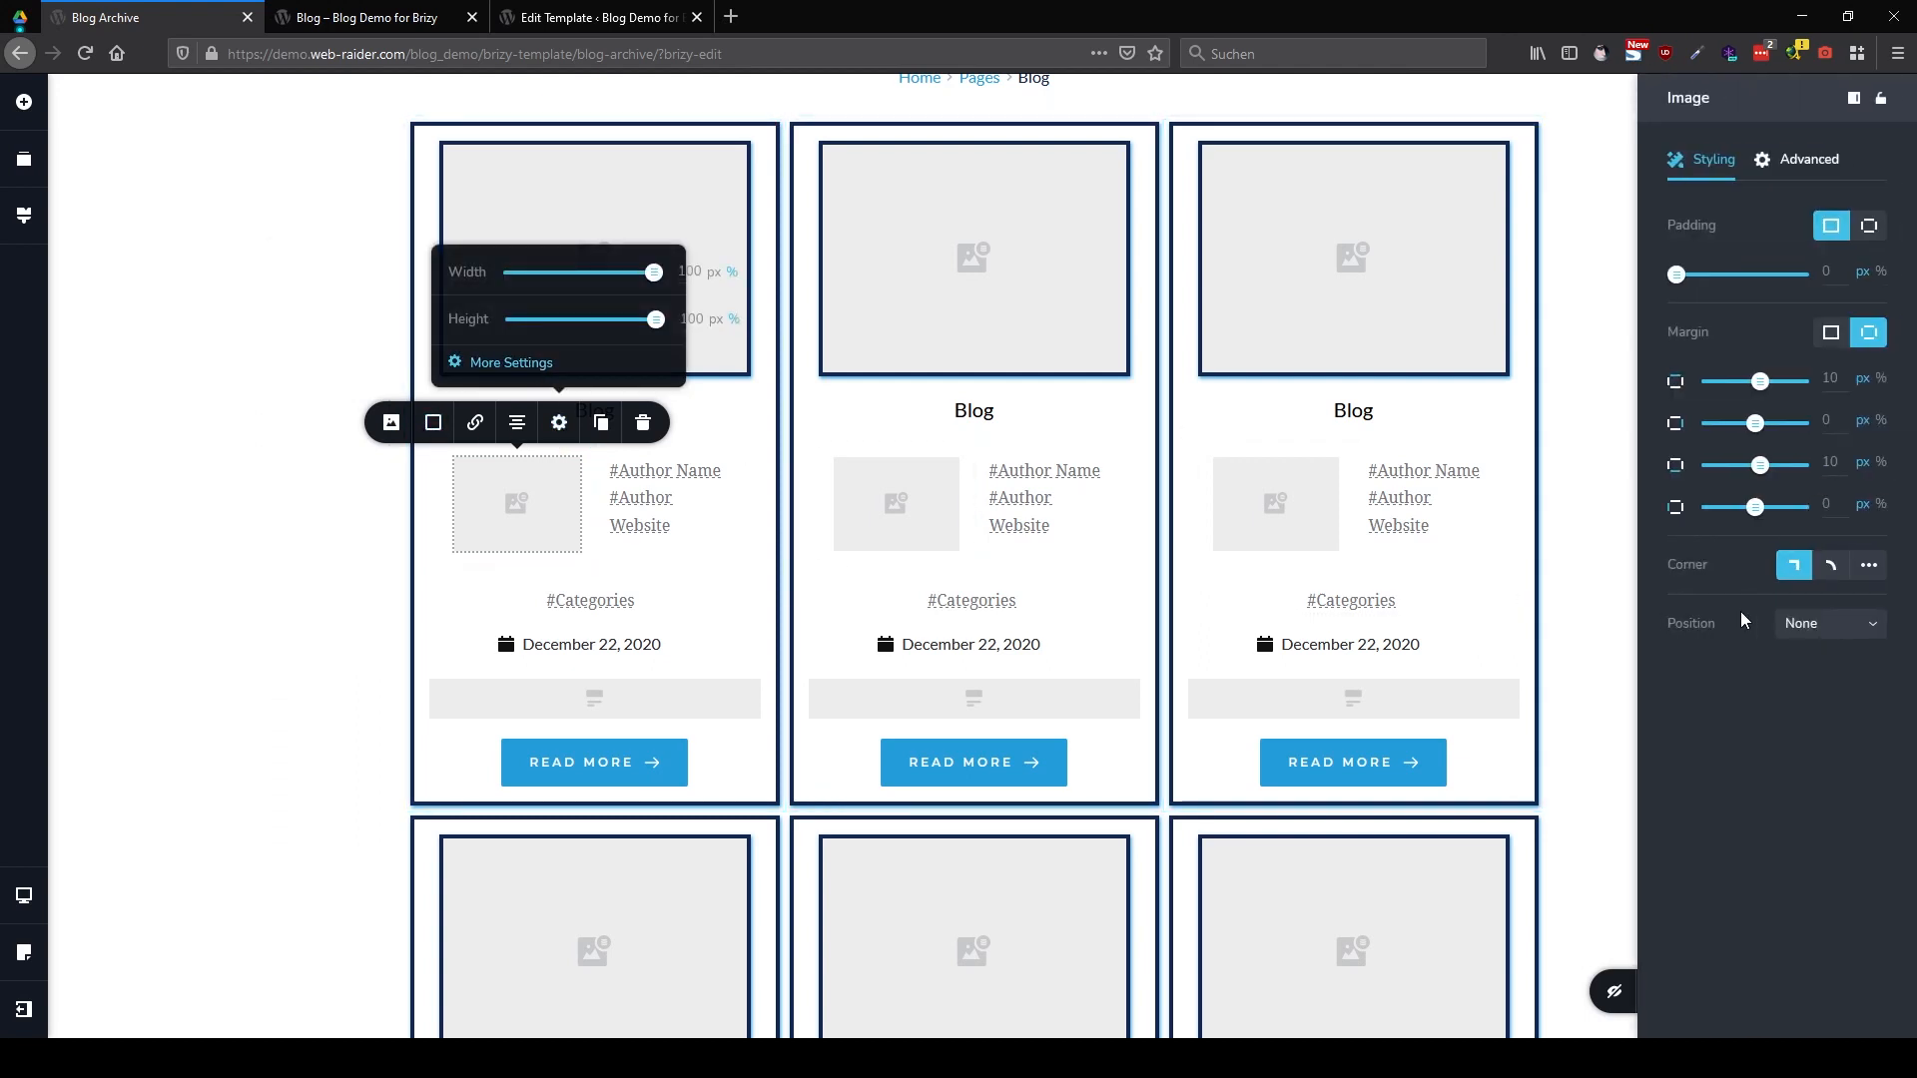
click(1830, 566)
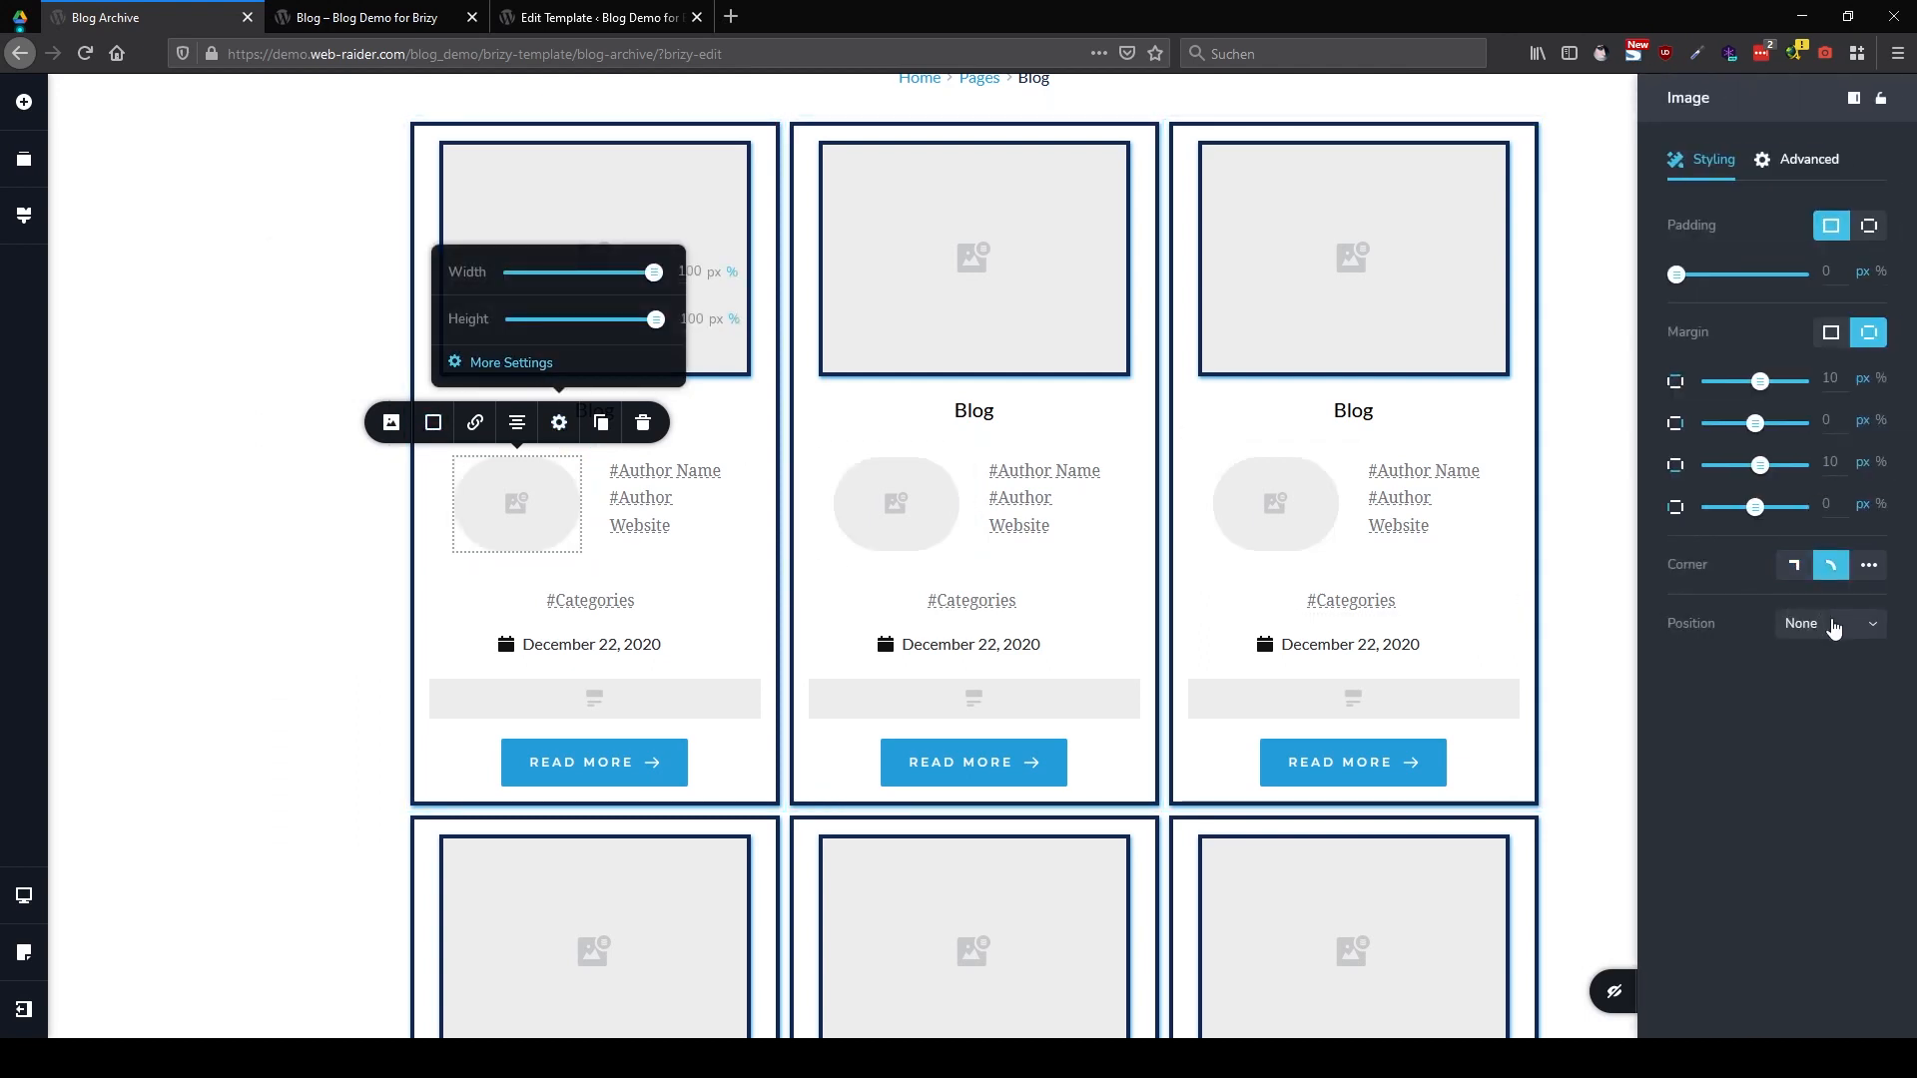
click(1870, 566)
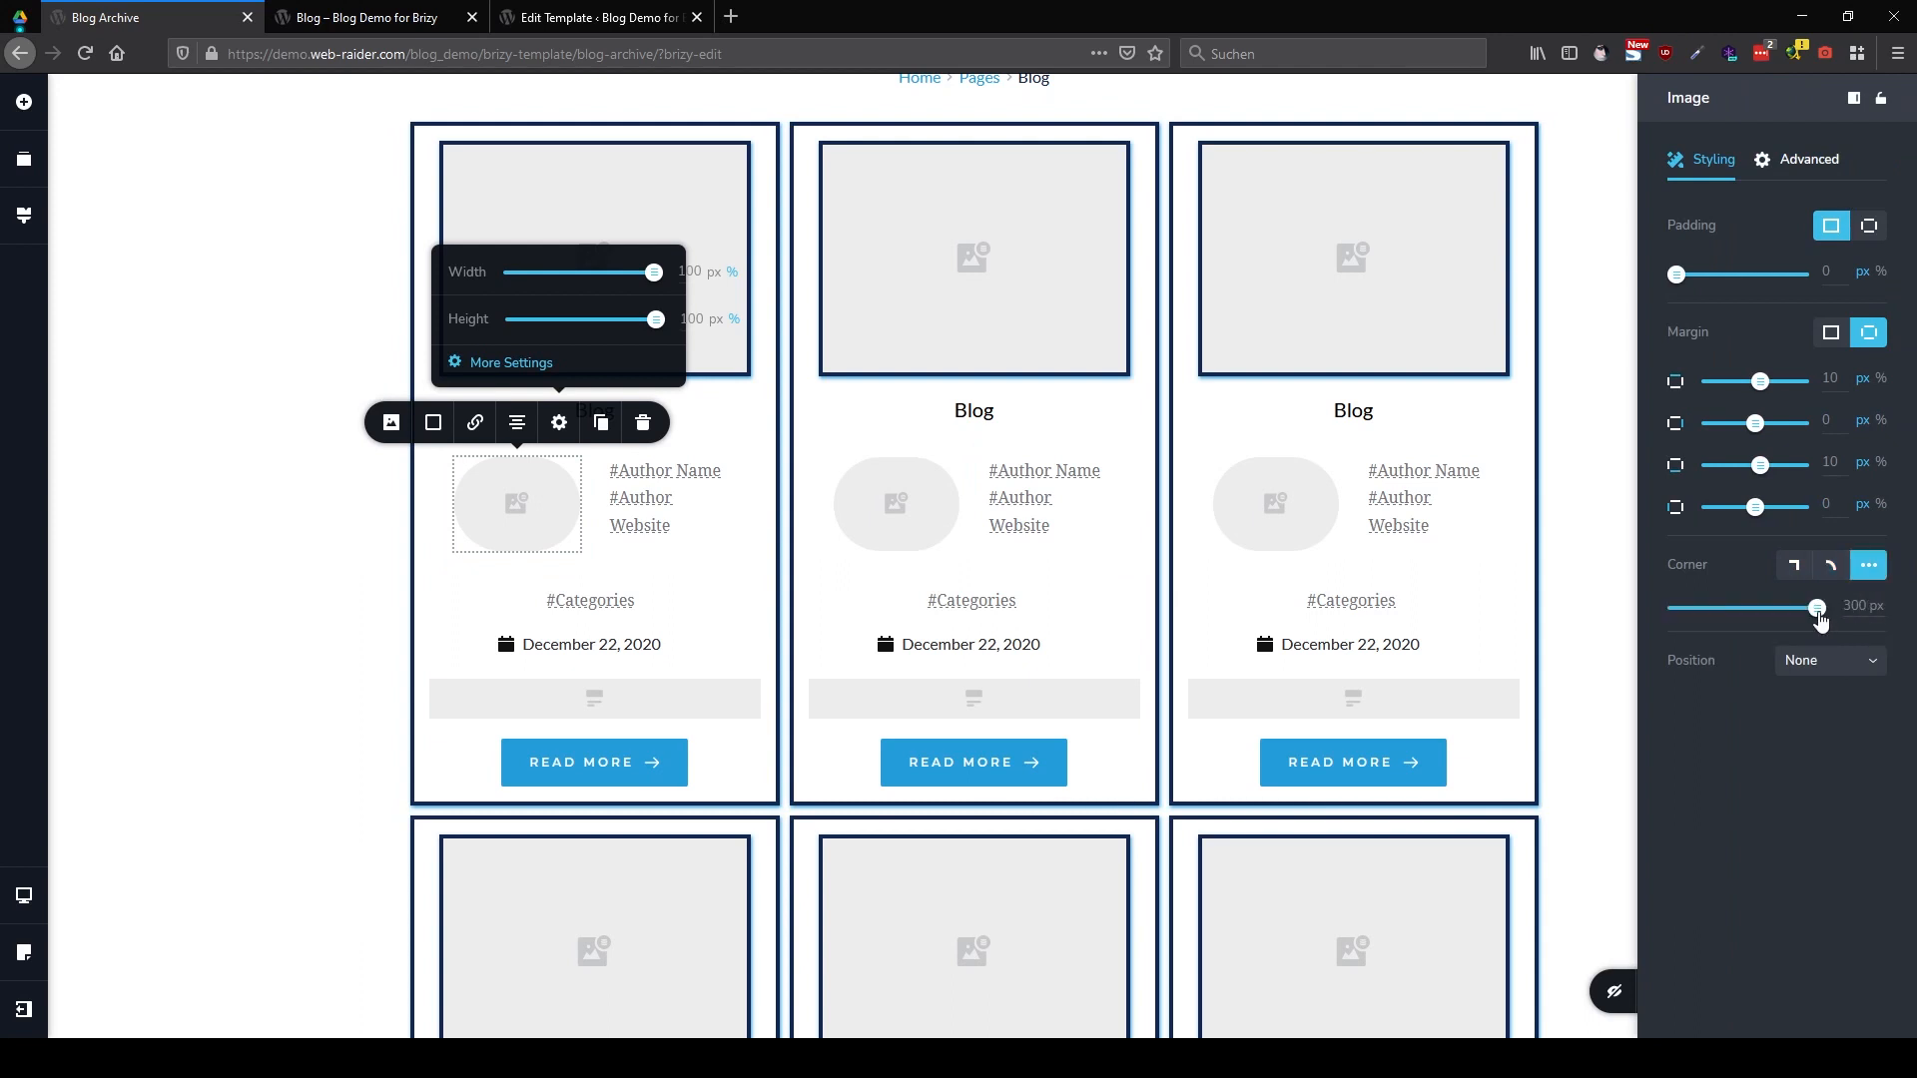
drag(1741, 609, 1847, 611)
Narrow the row's image column so the author name and website column becomes wider
click(590, 500)
drag(589, 500, 542, 504)
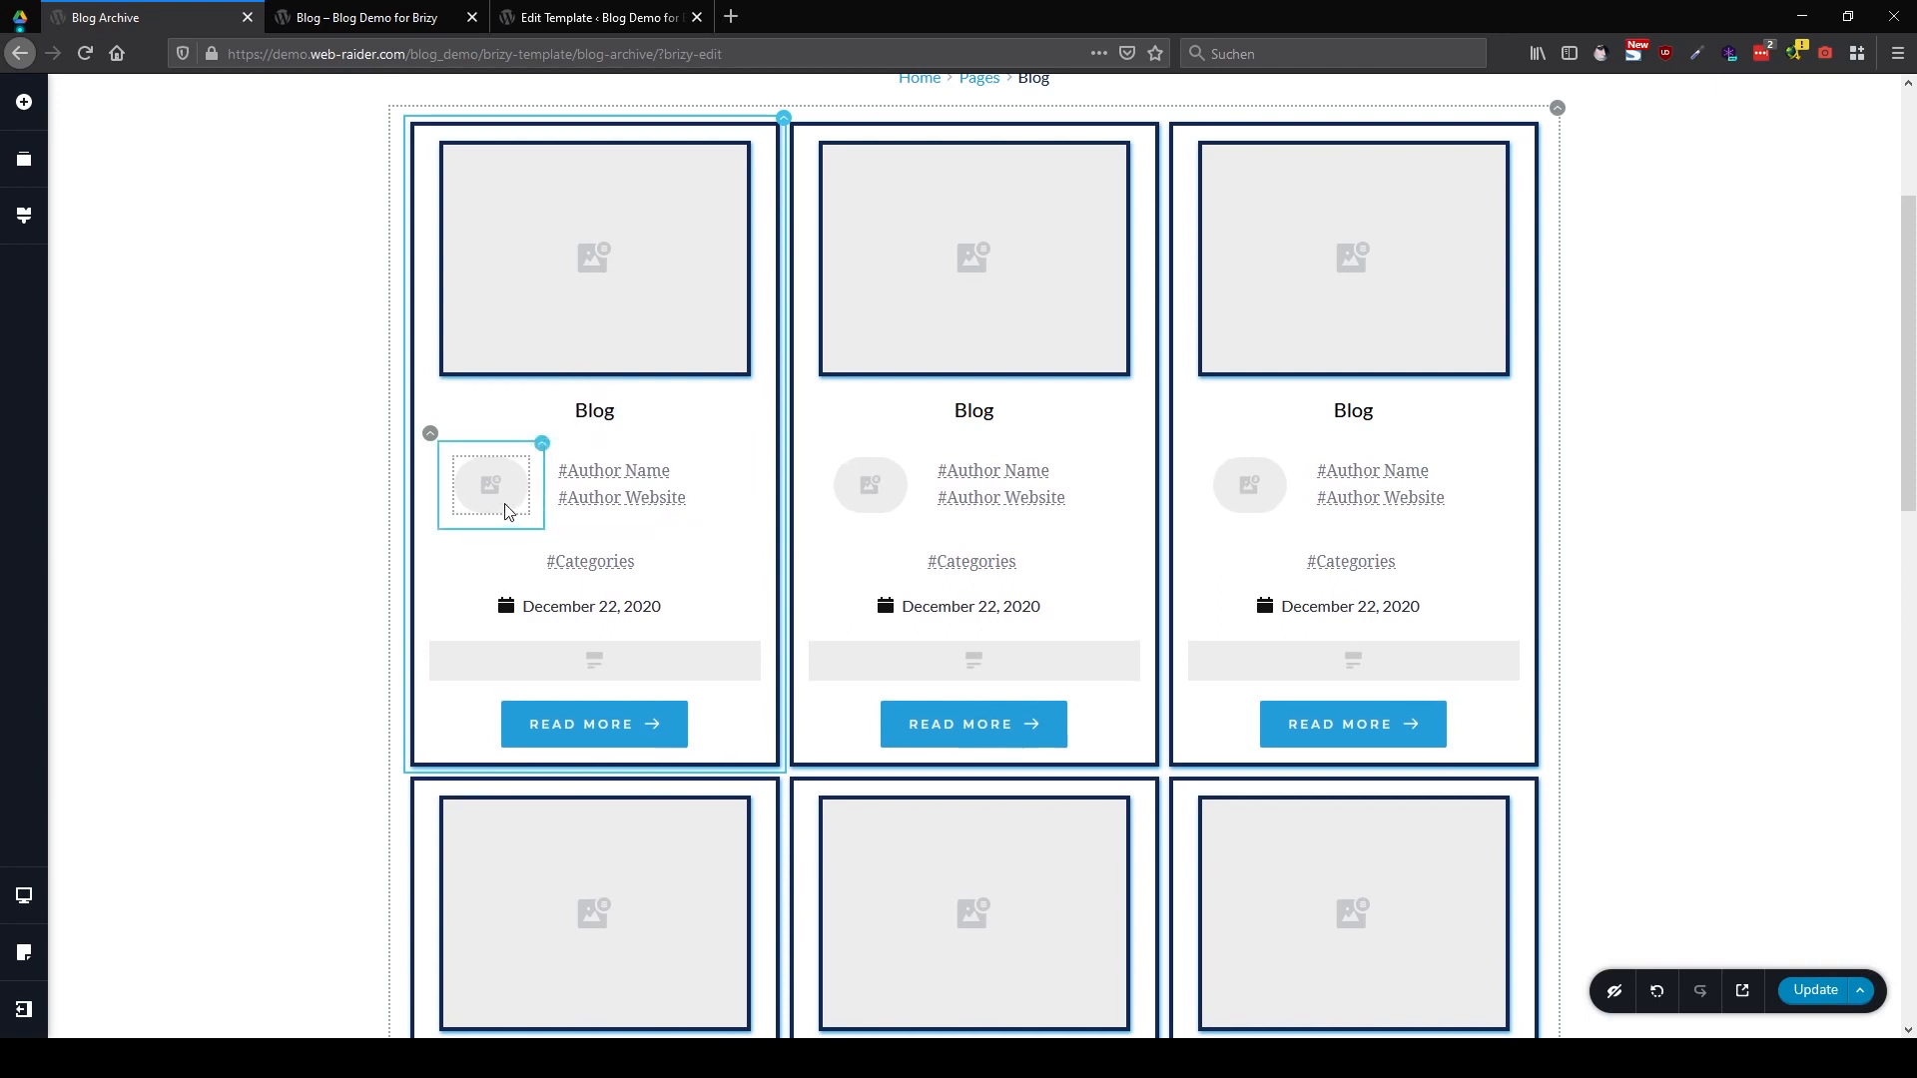
click(508, 511)
Update the template and reload the live blog page to check the author row in the post cards
click(1815, 991)
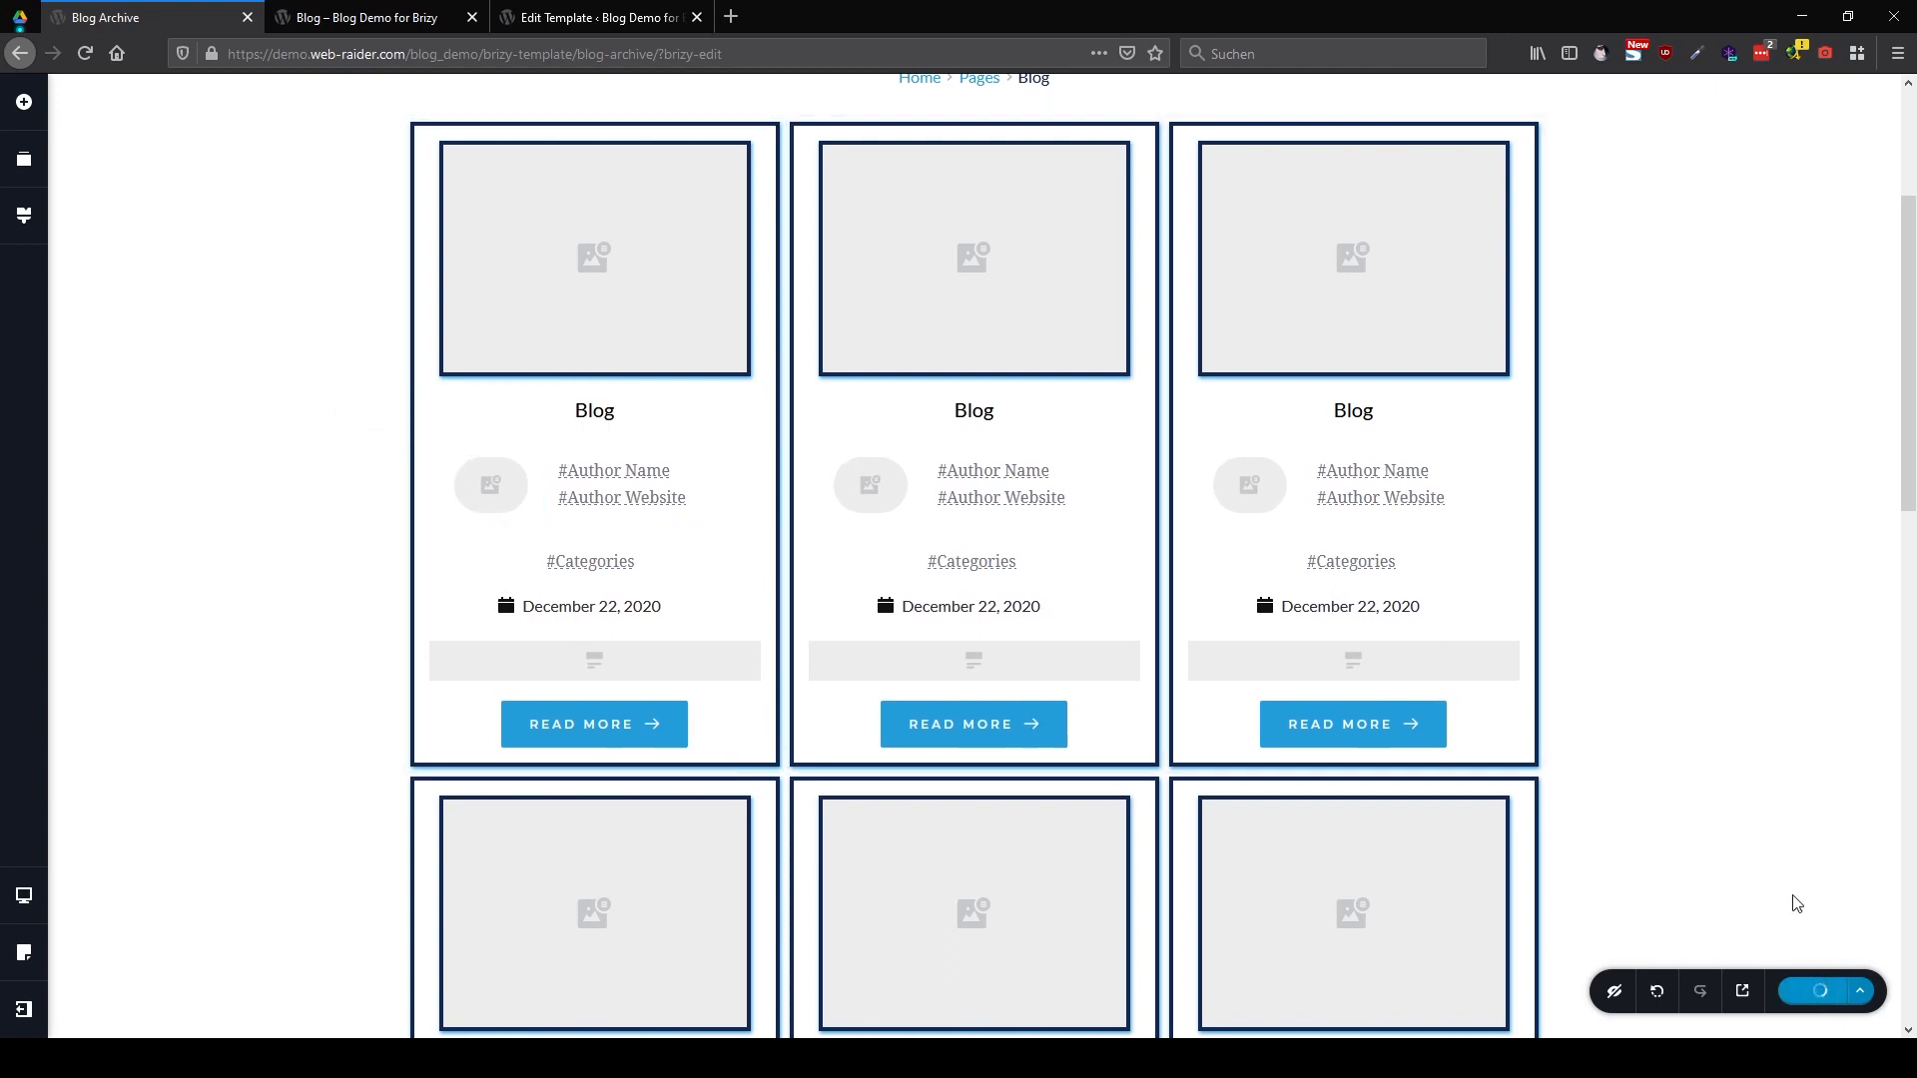
click(365, 17)
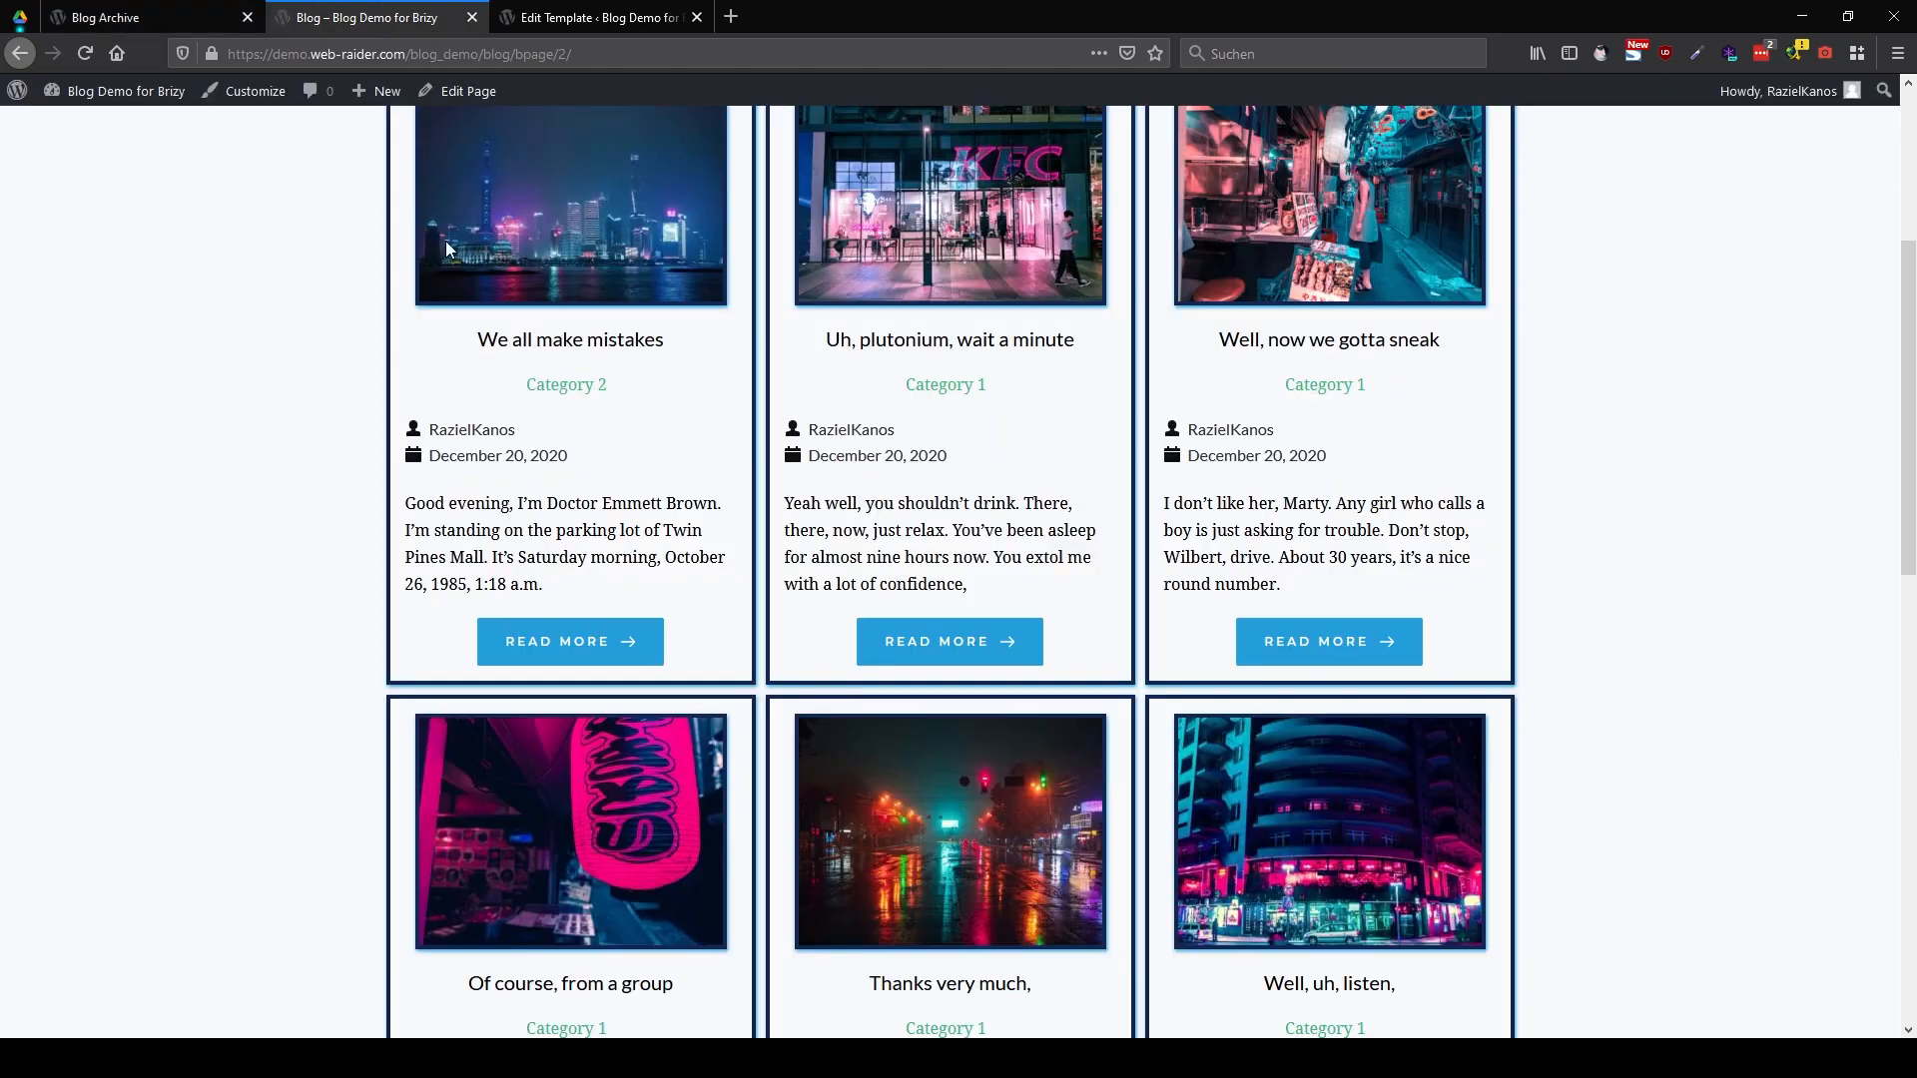
key(F5)
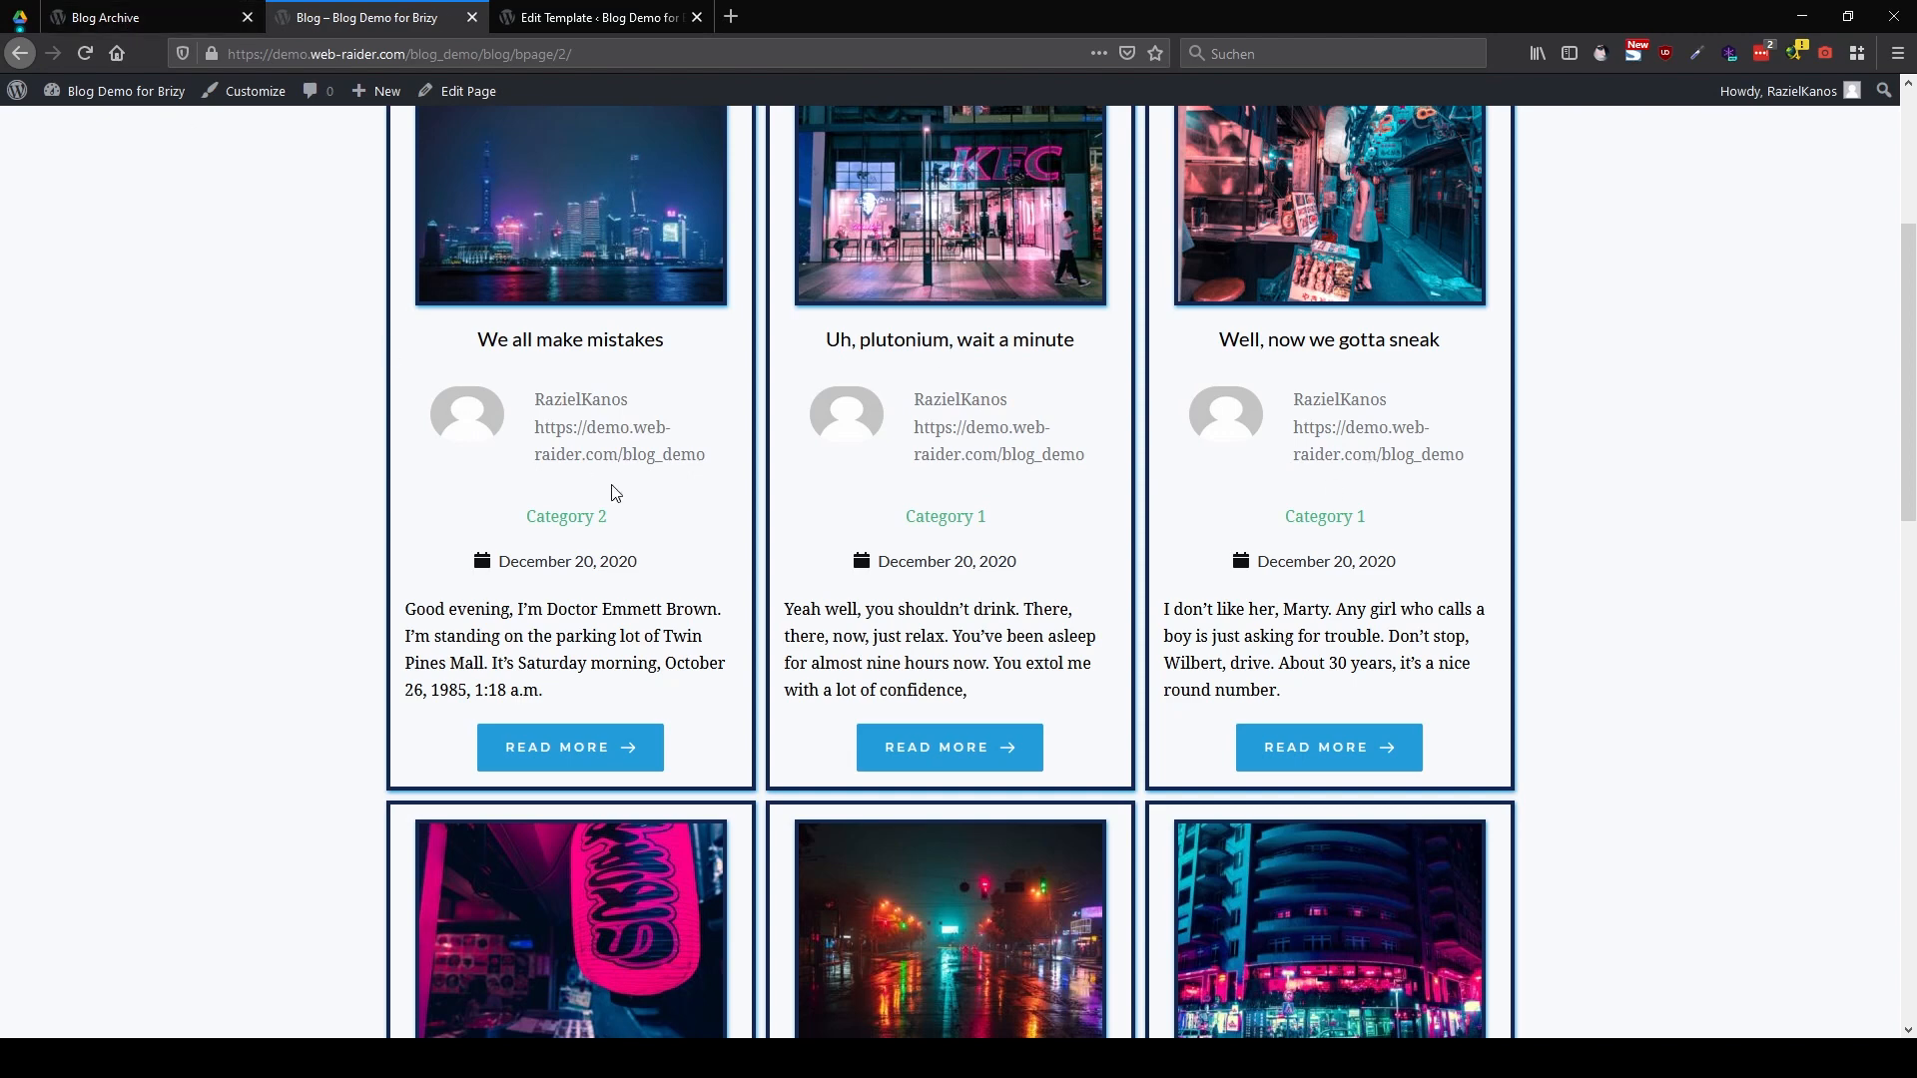
scroll(823, 505, up, 3)
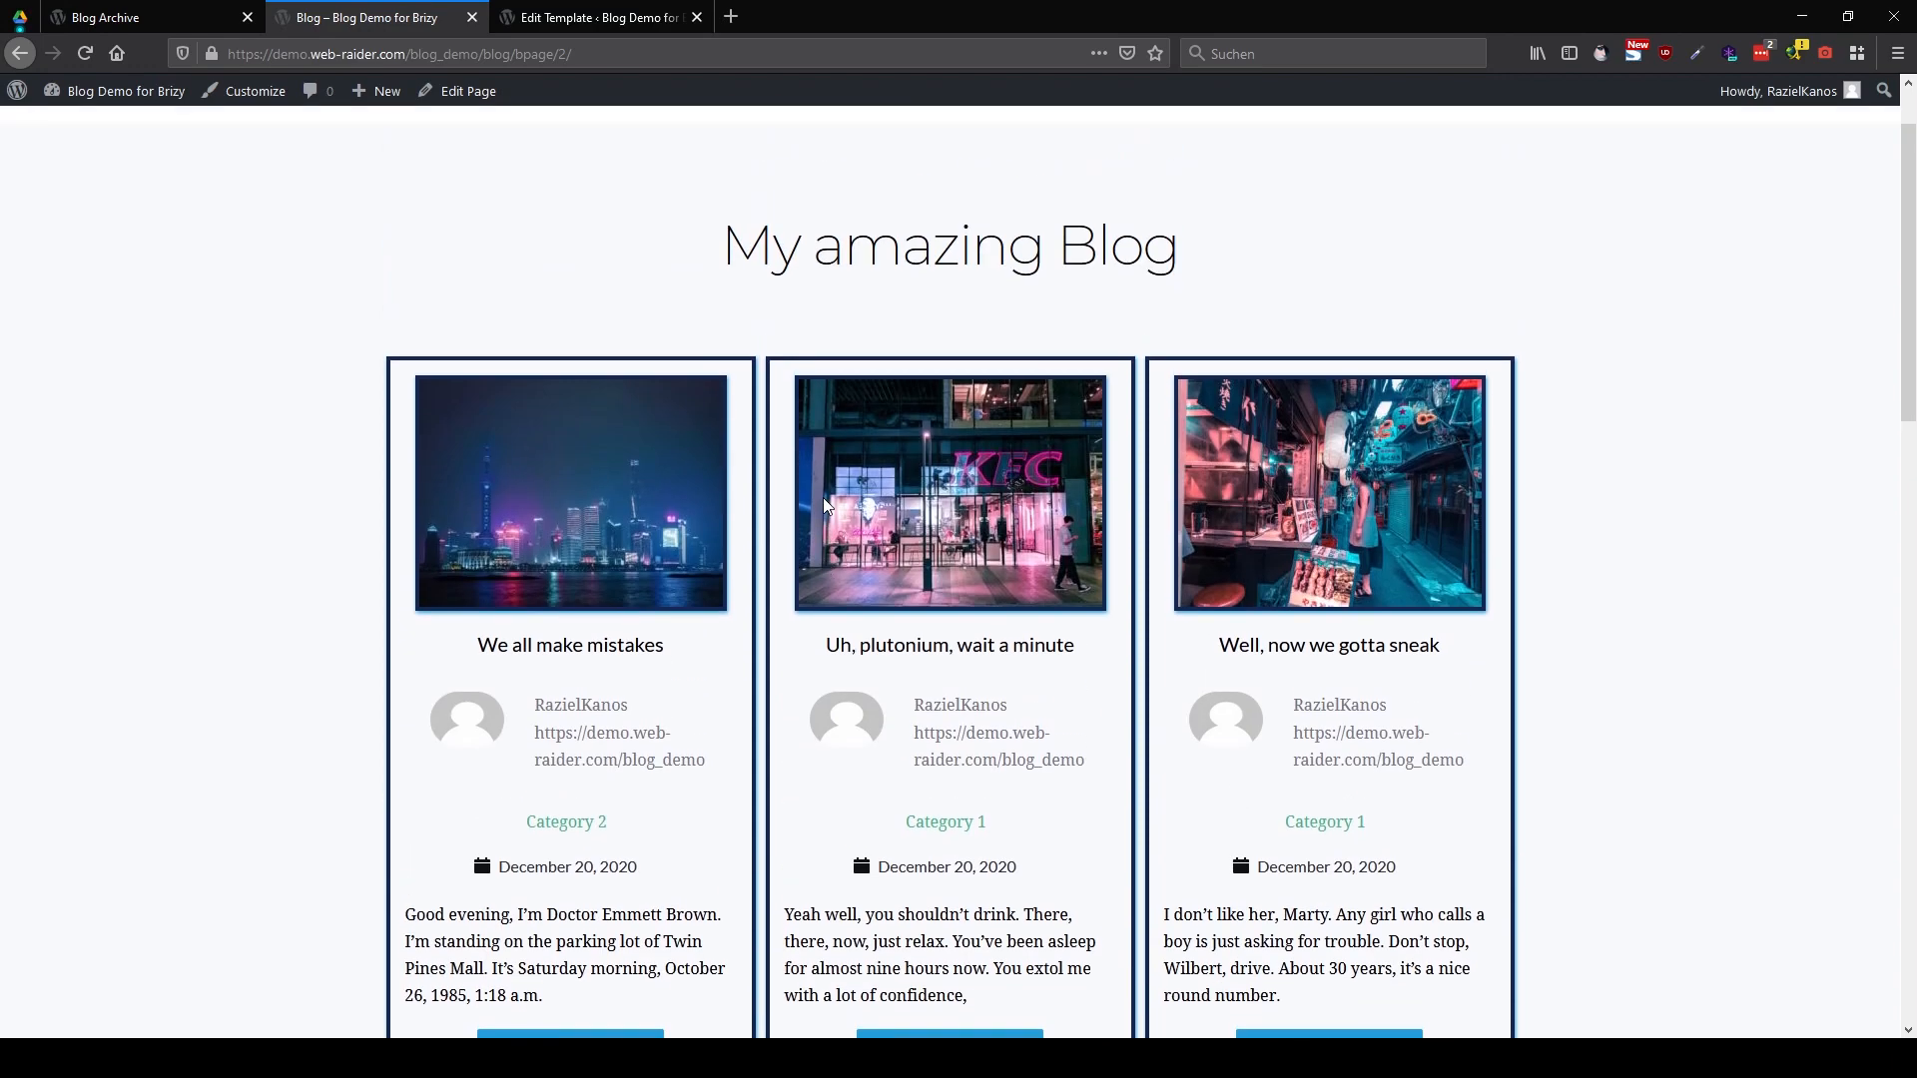
scroll(827, 499, down, 6)
scroll(944, 494, up, 1)
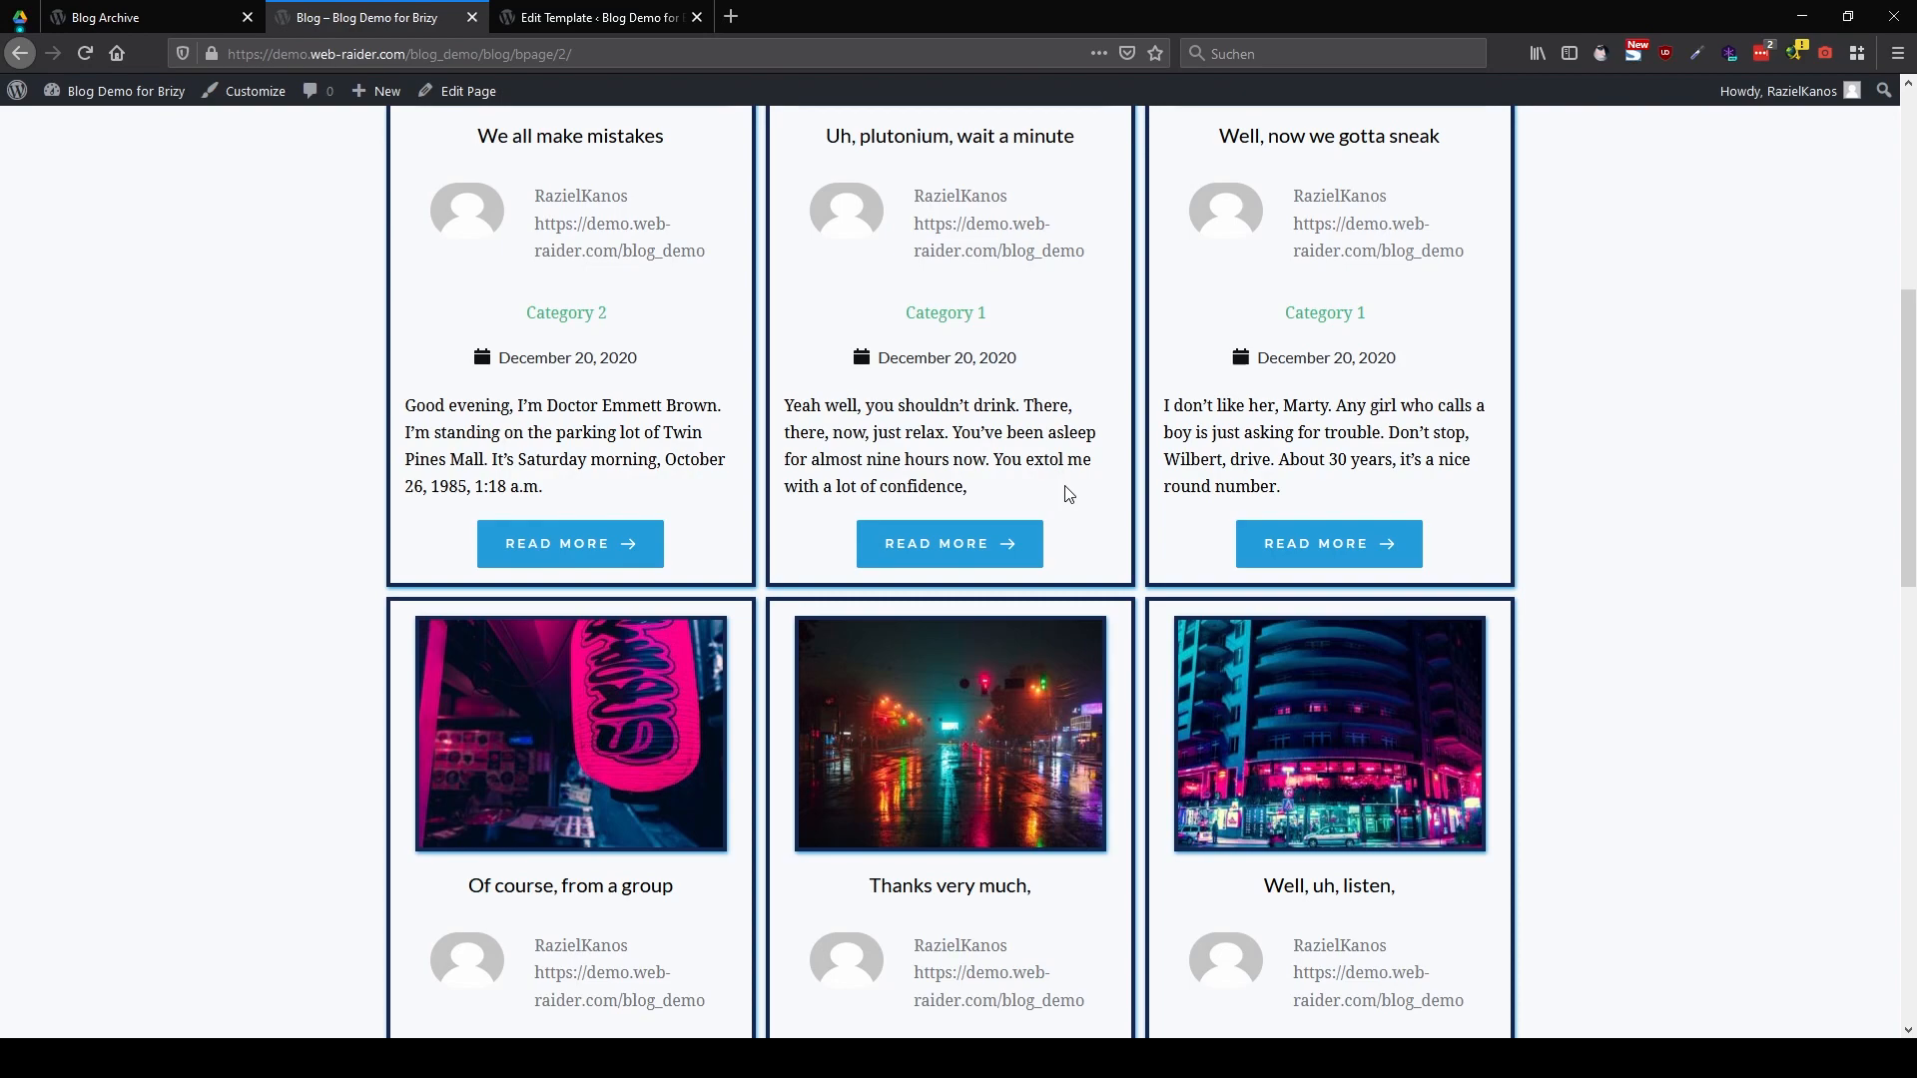
scroll(1069, 493, up, 3)
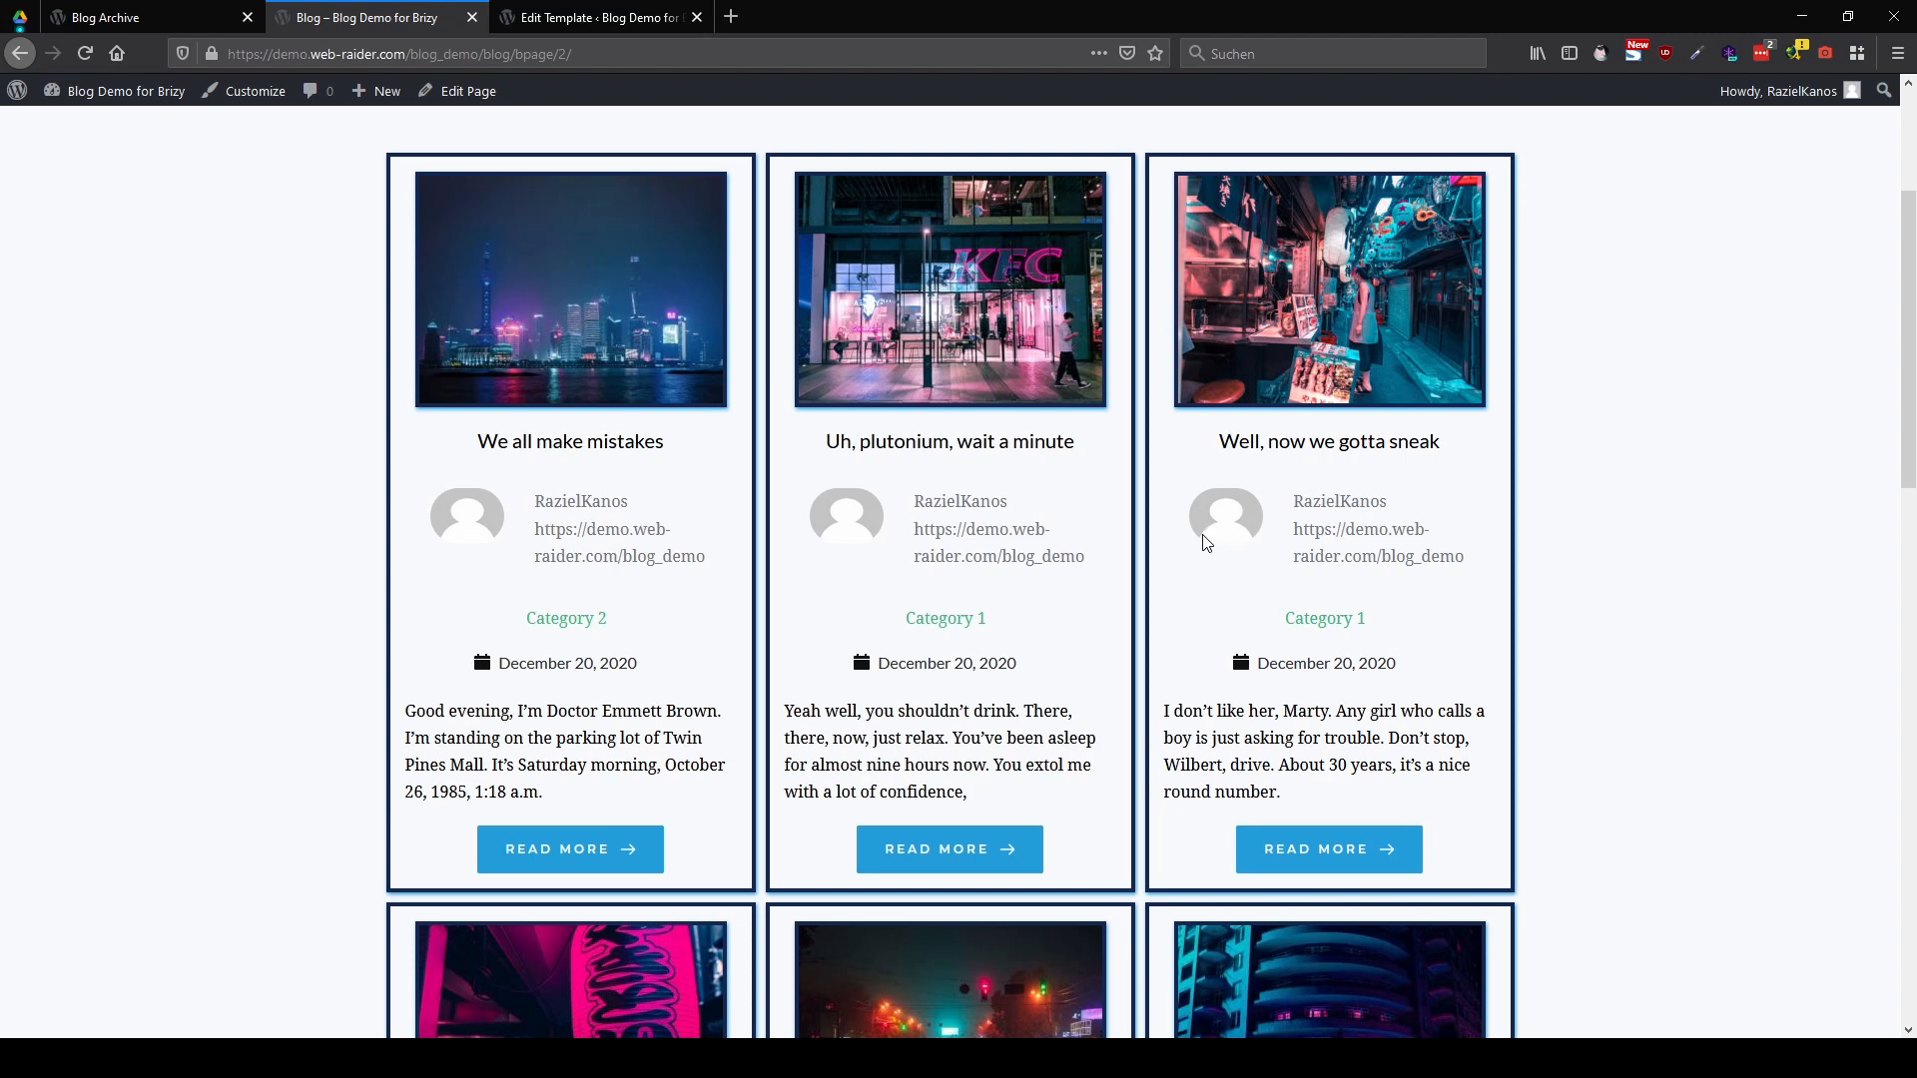
Back in the template editor, link the Author Name text to the dynamic Author URL and update the template
click(130, 17)
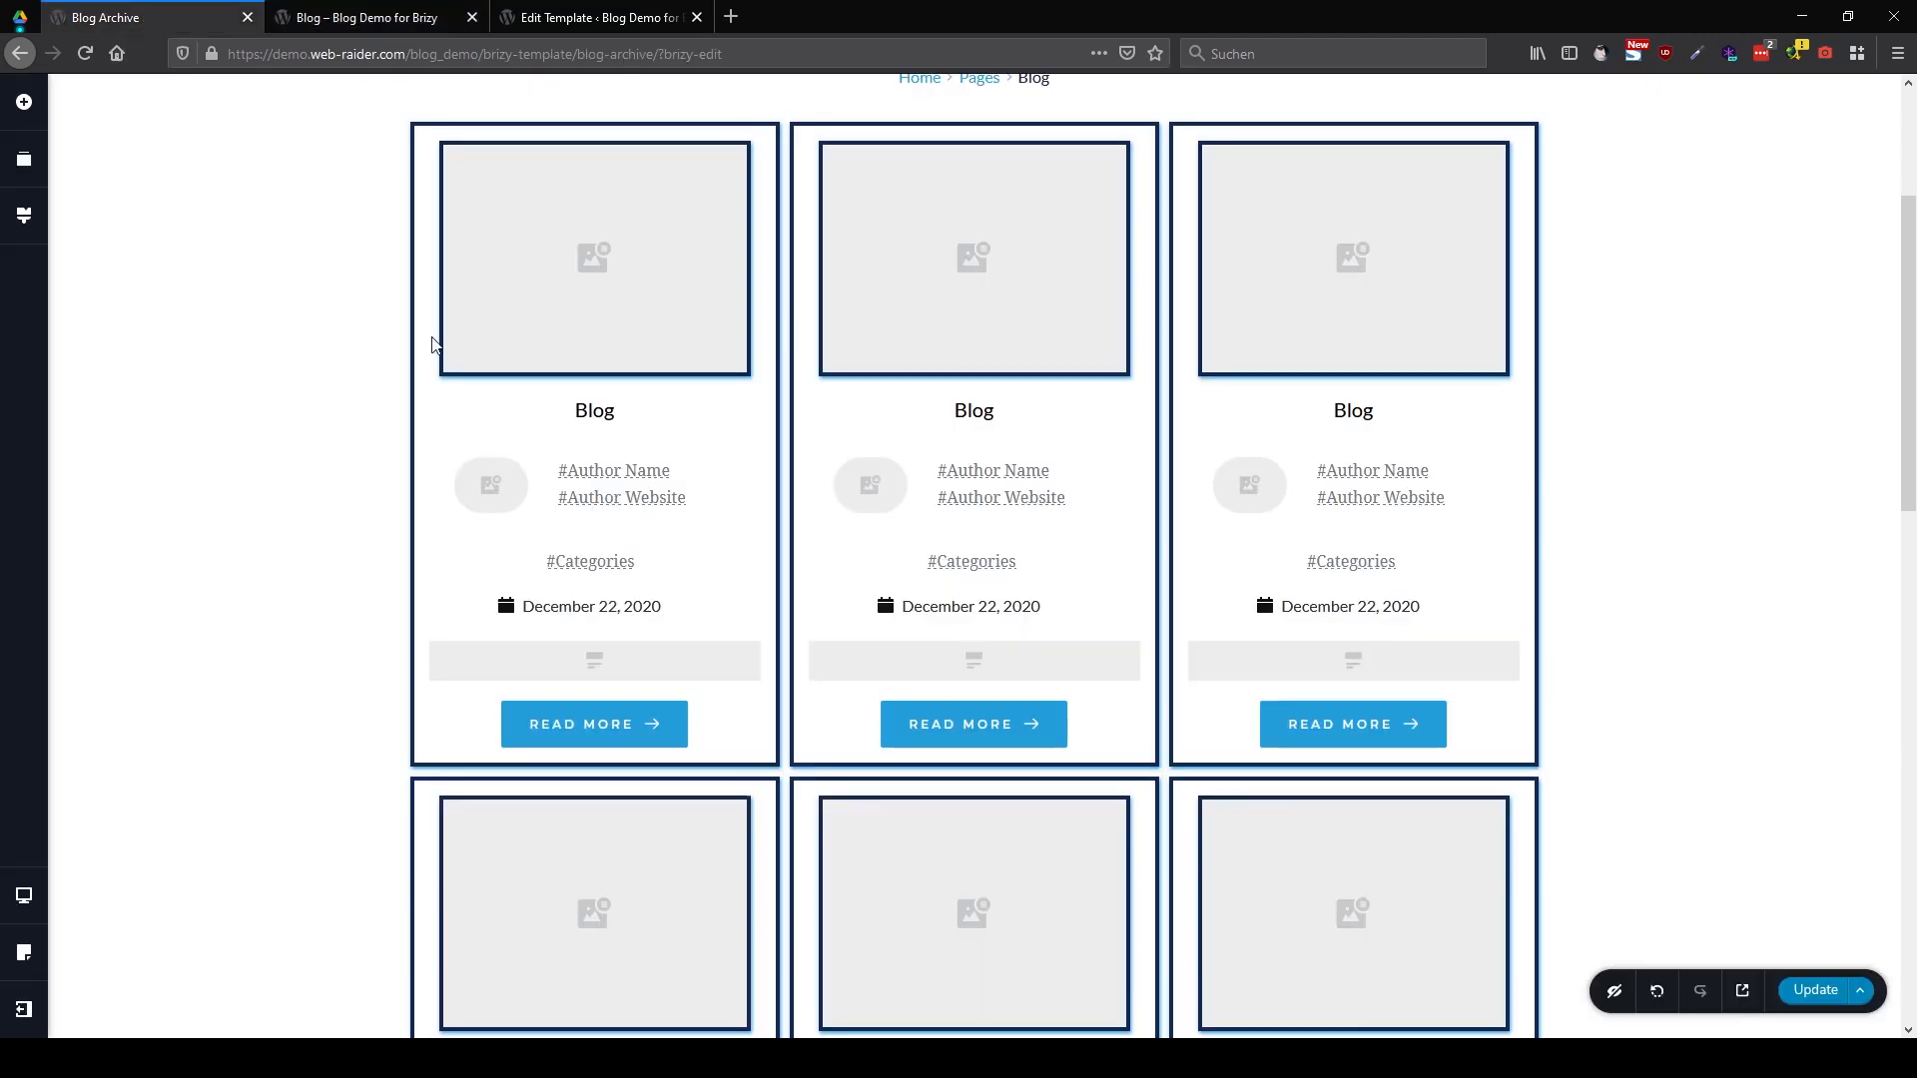
click(614, 473)
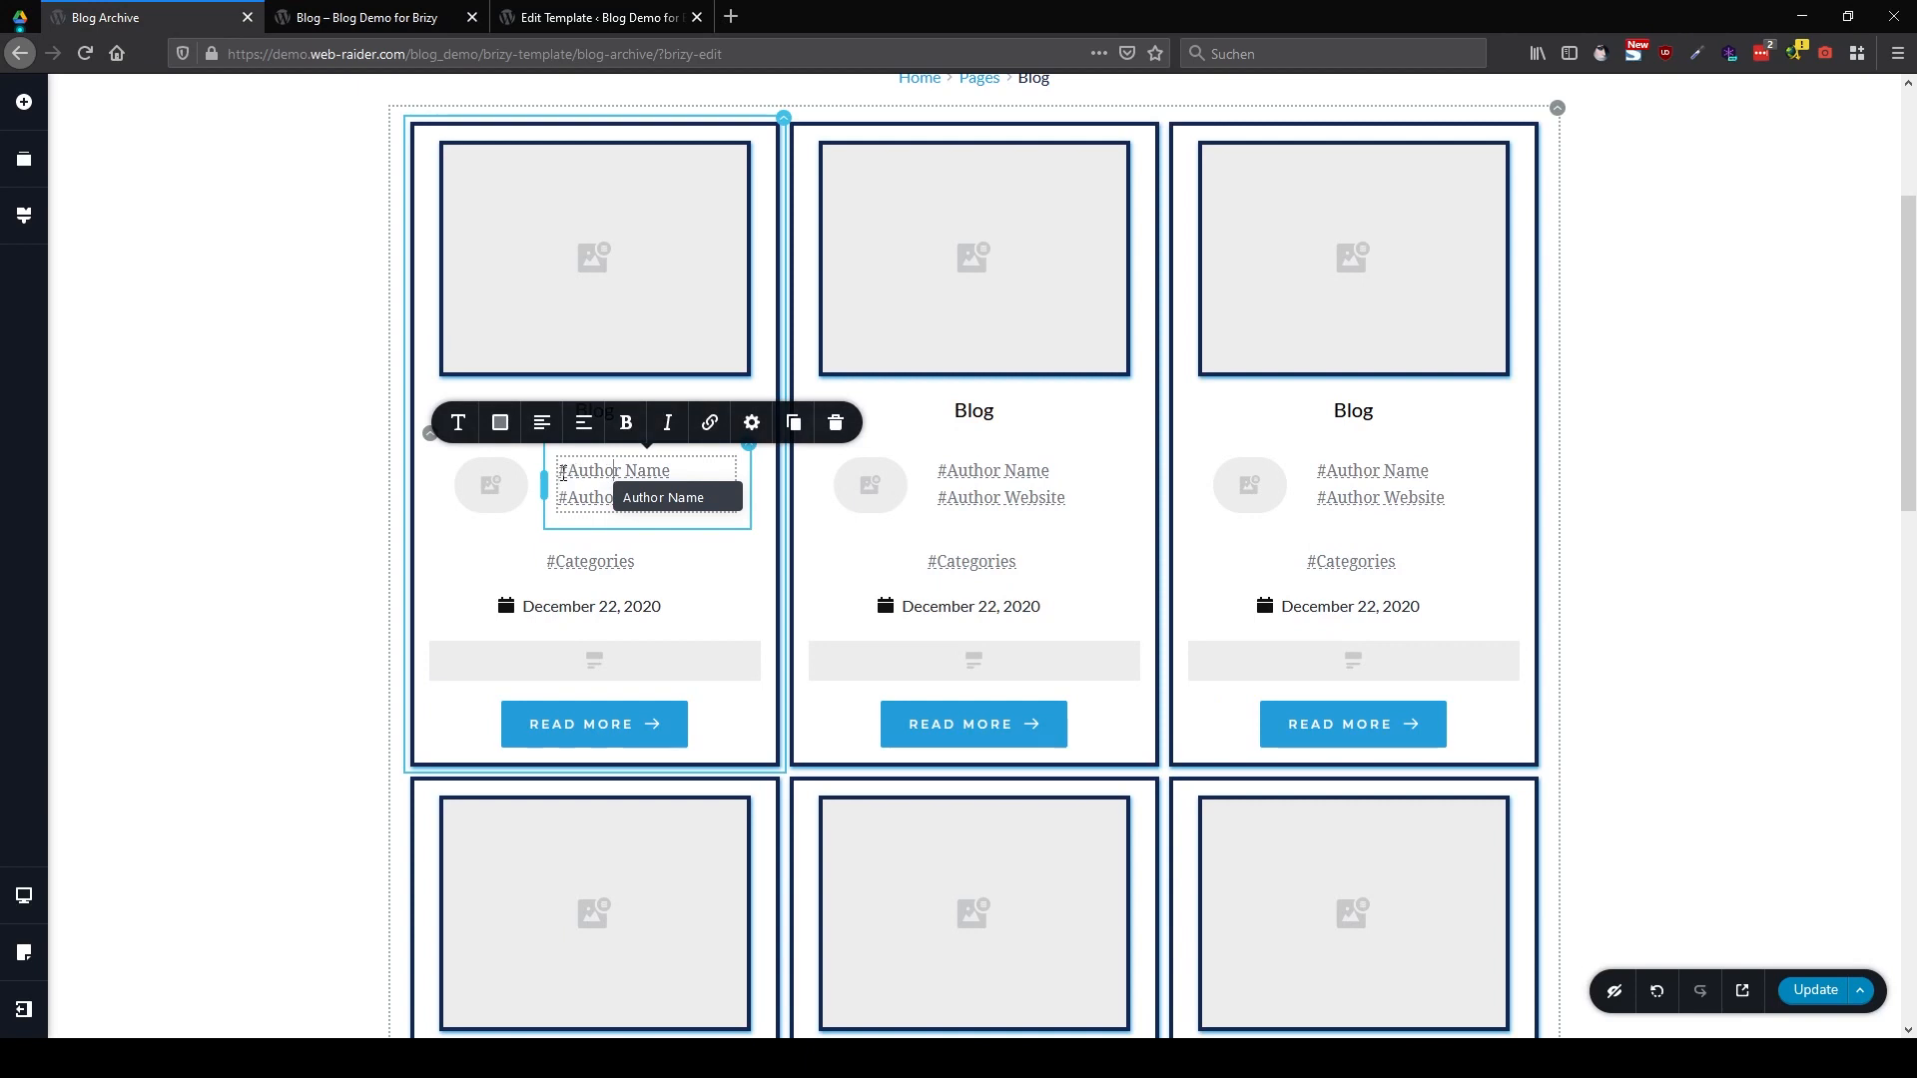
drag(560, 476, 685, 465)
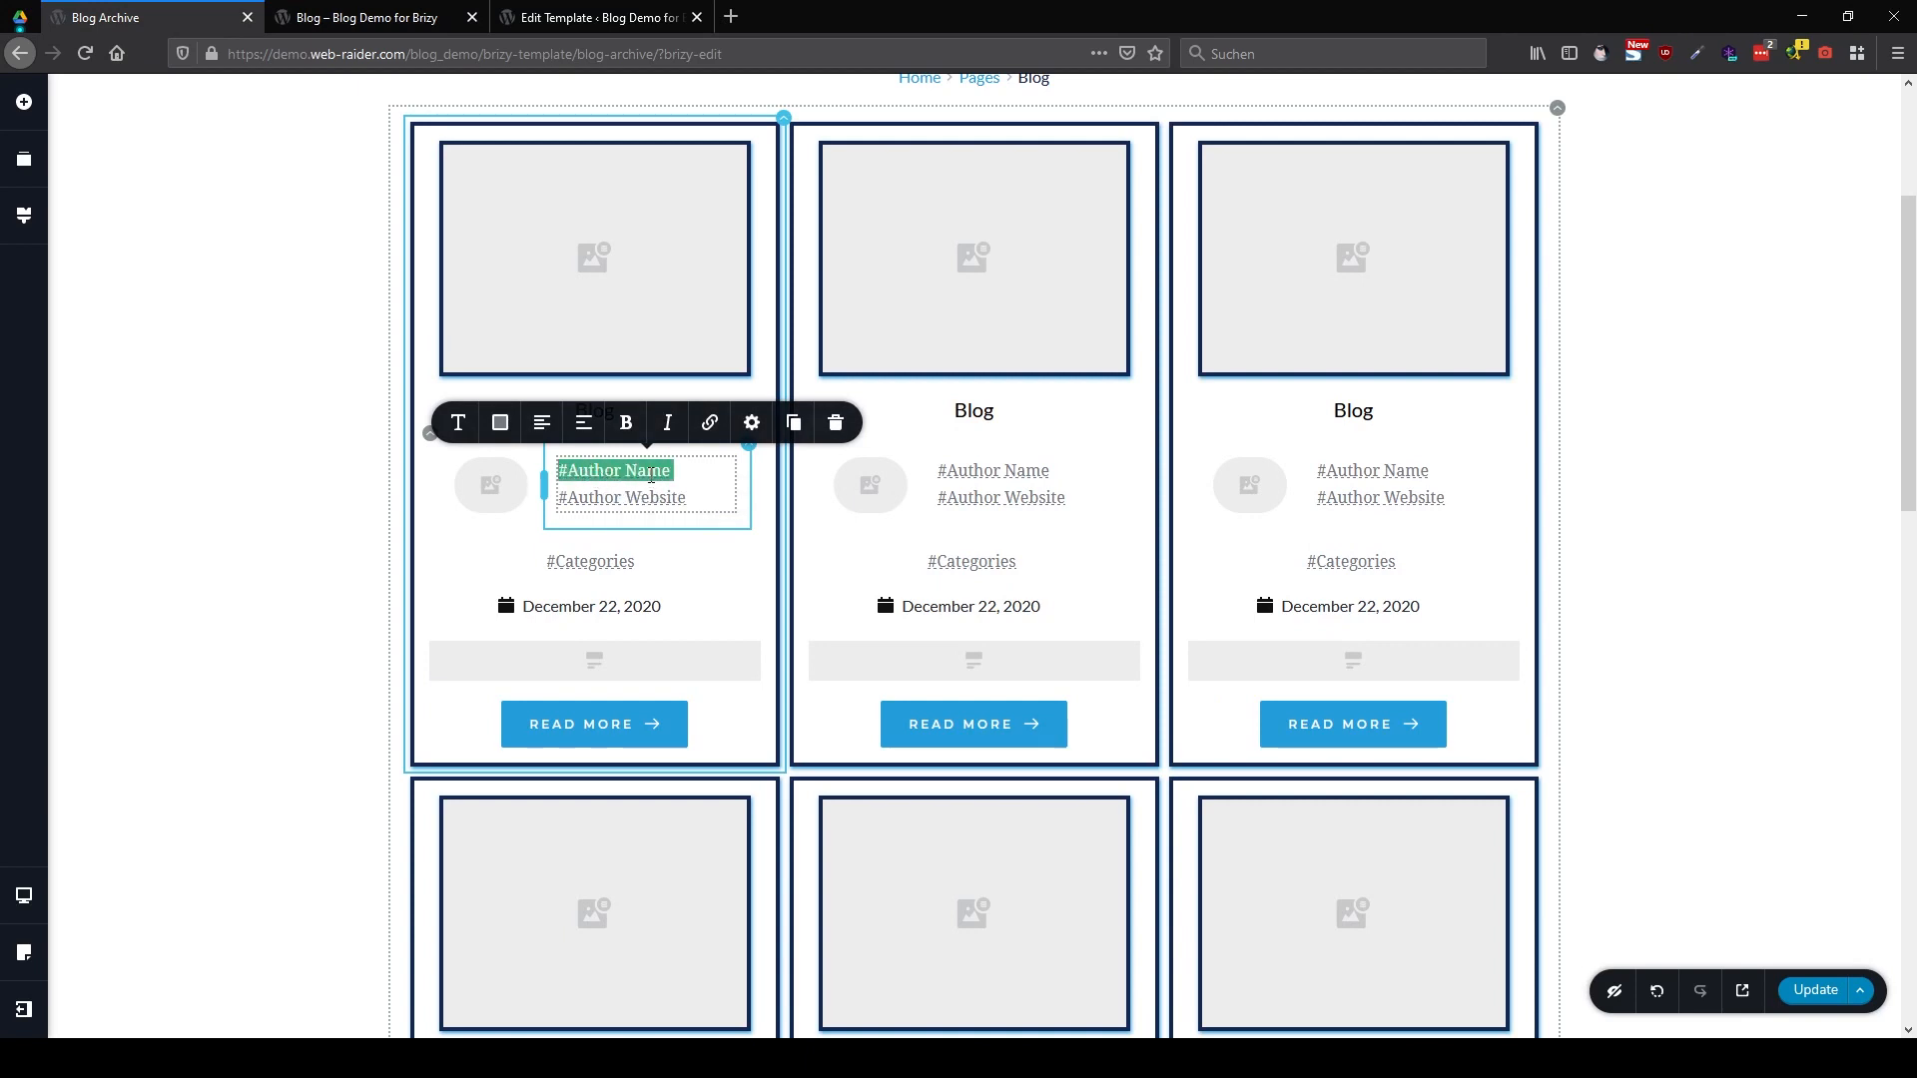
click(710, 422)
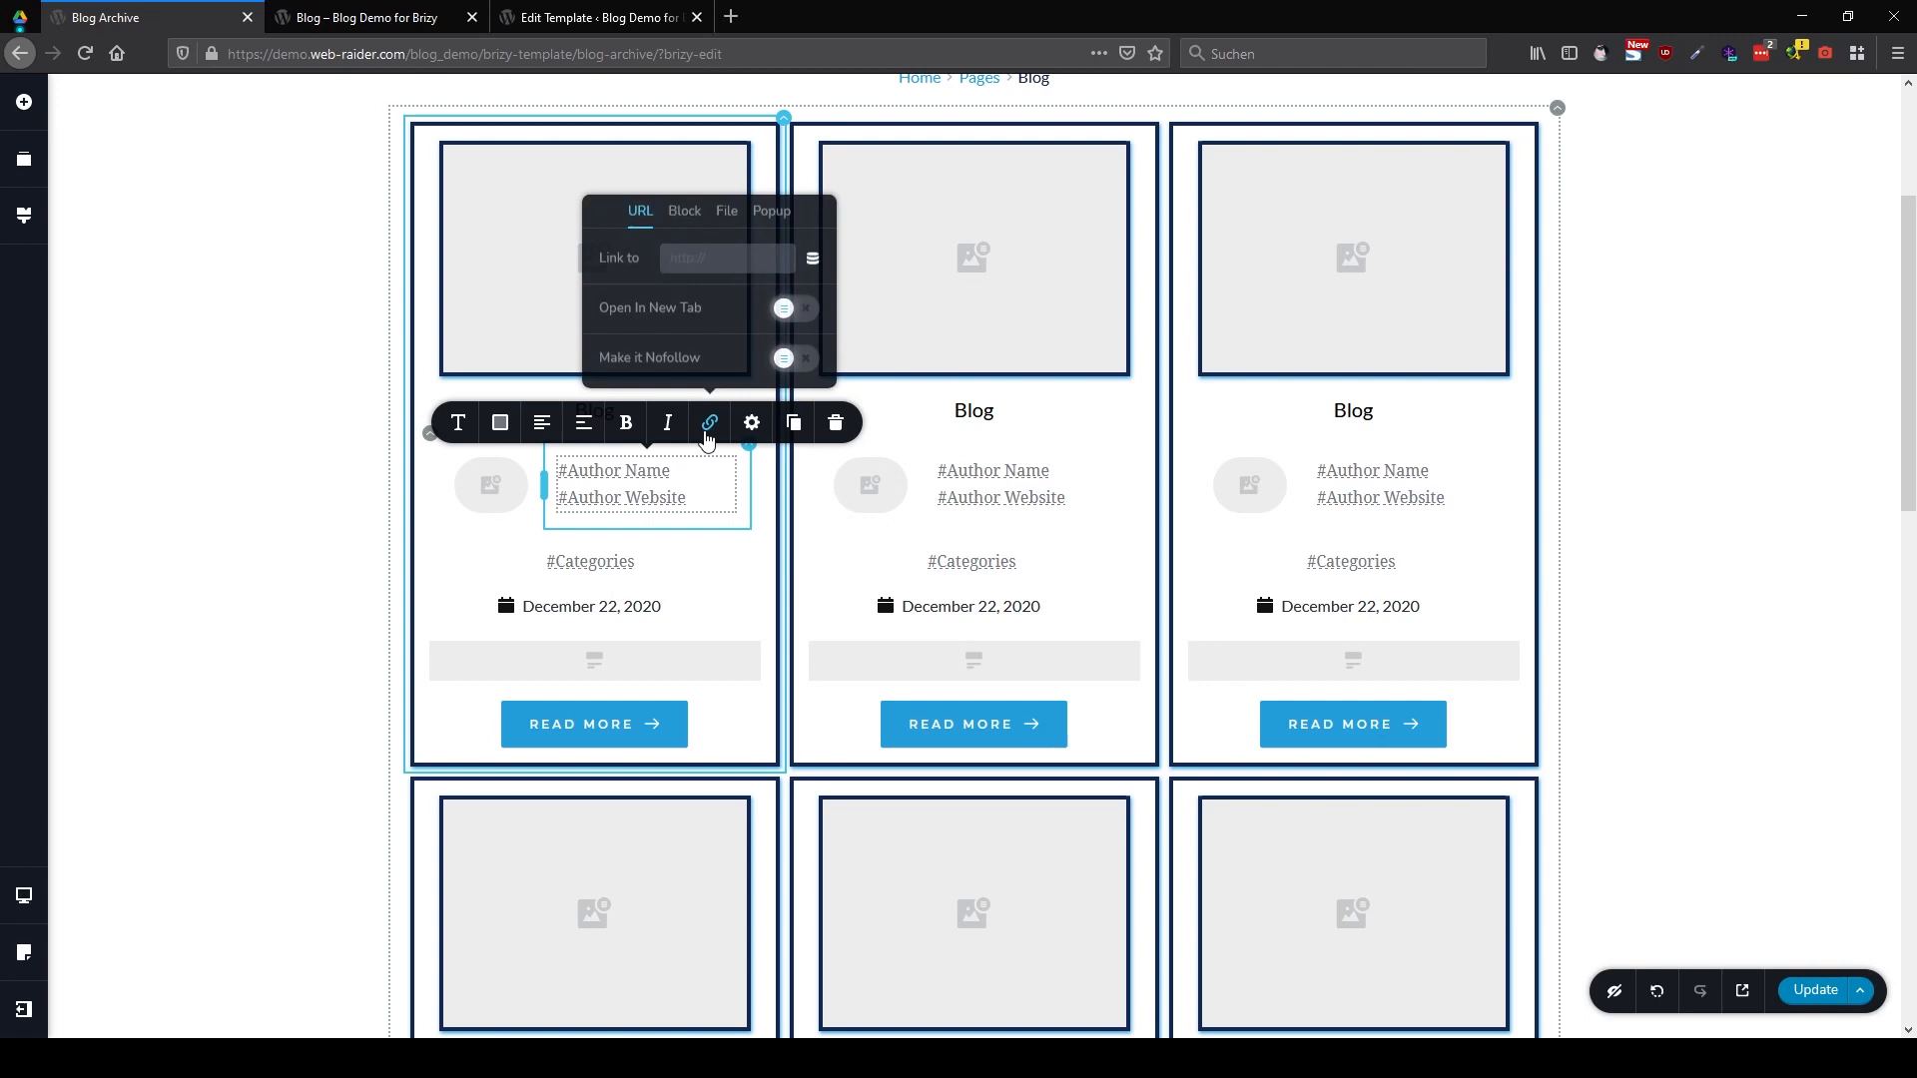
click(813, 259)
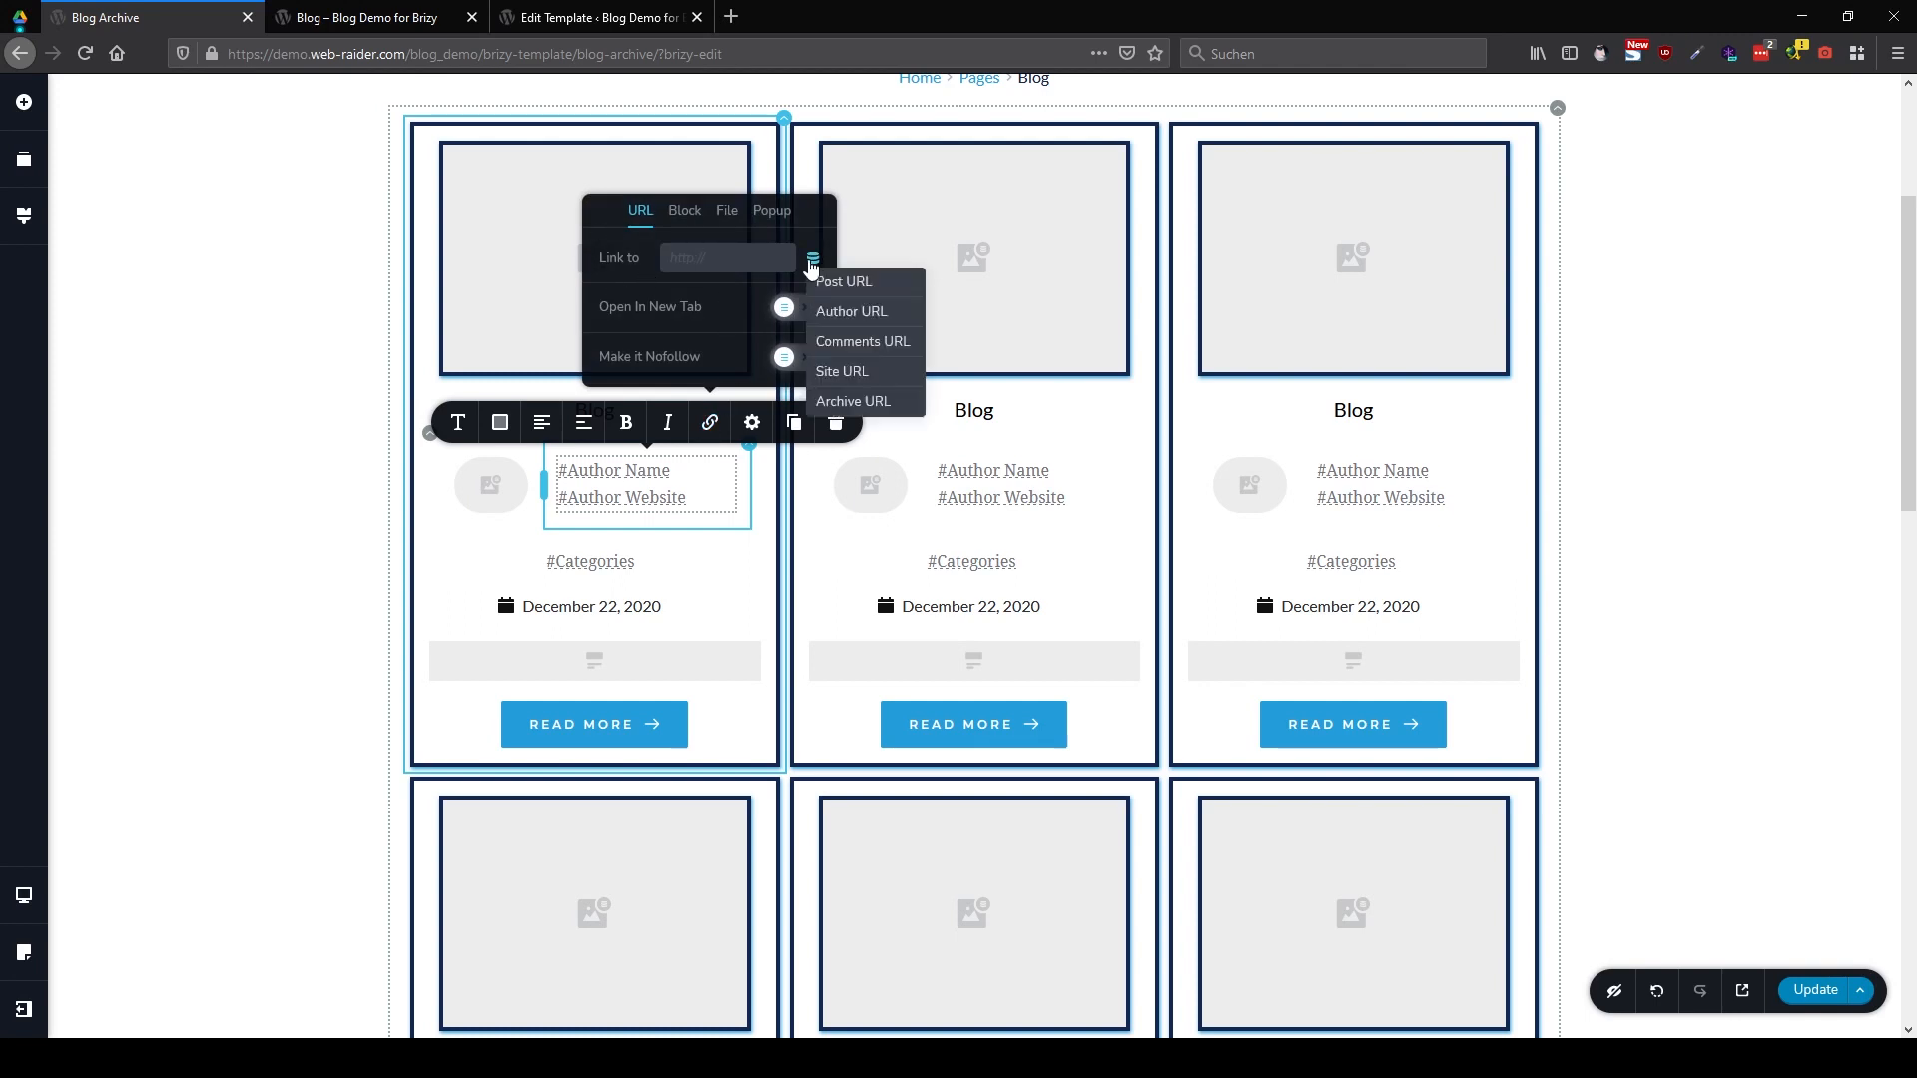
click(852, 314)
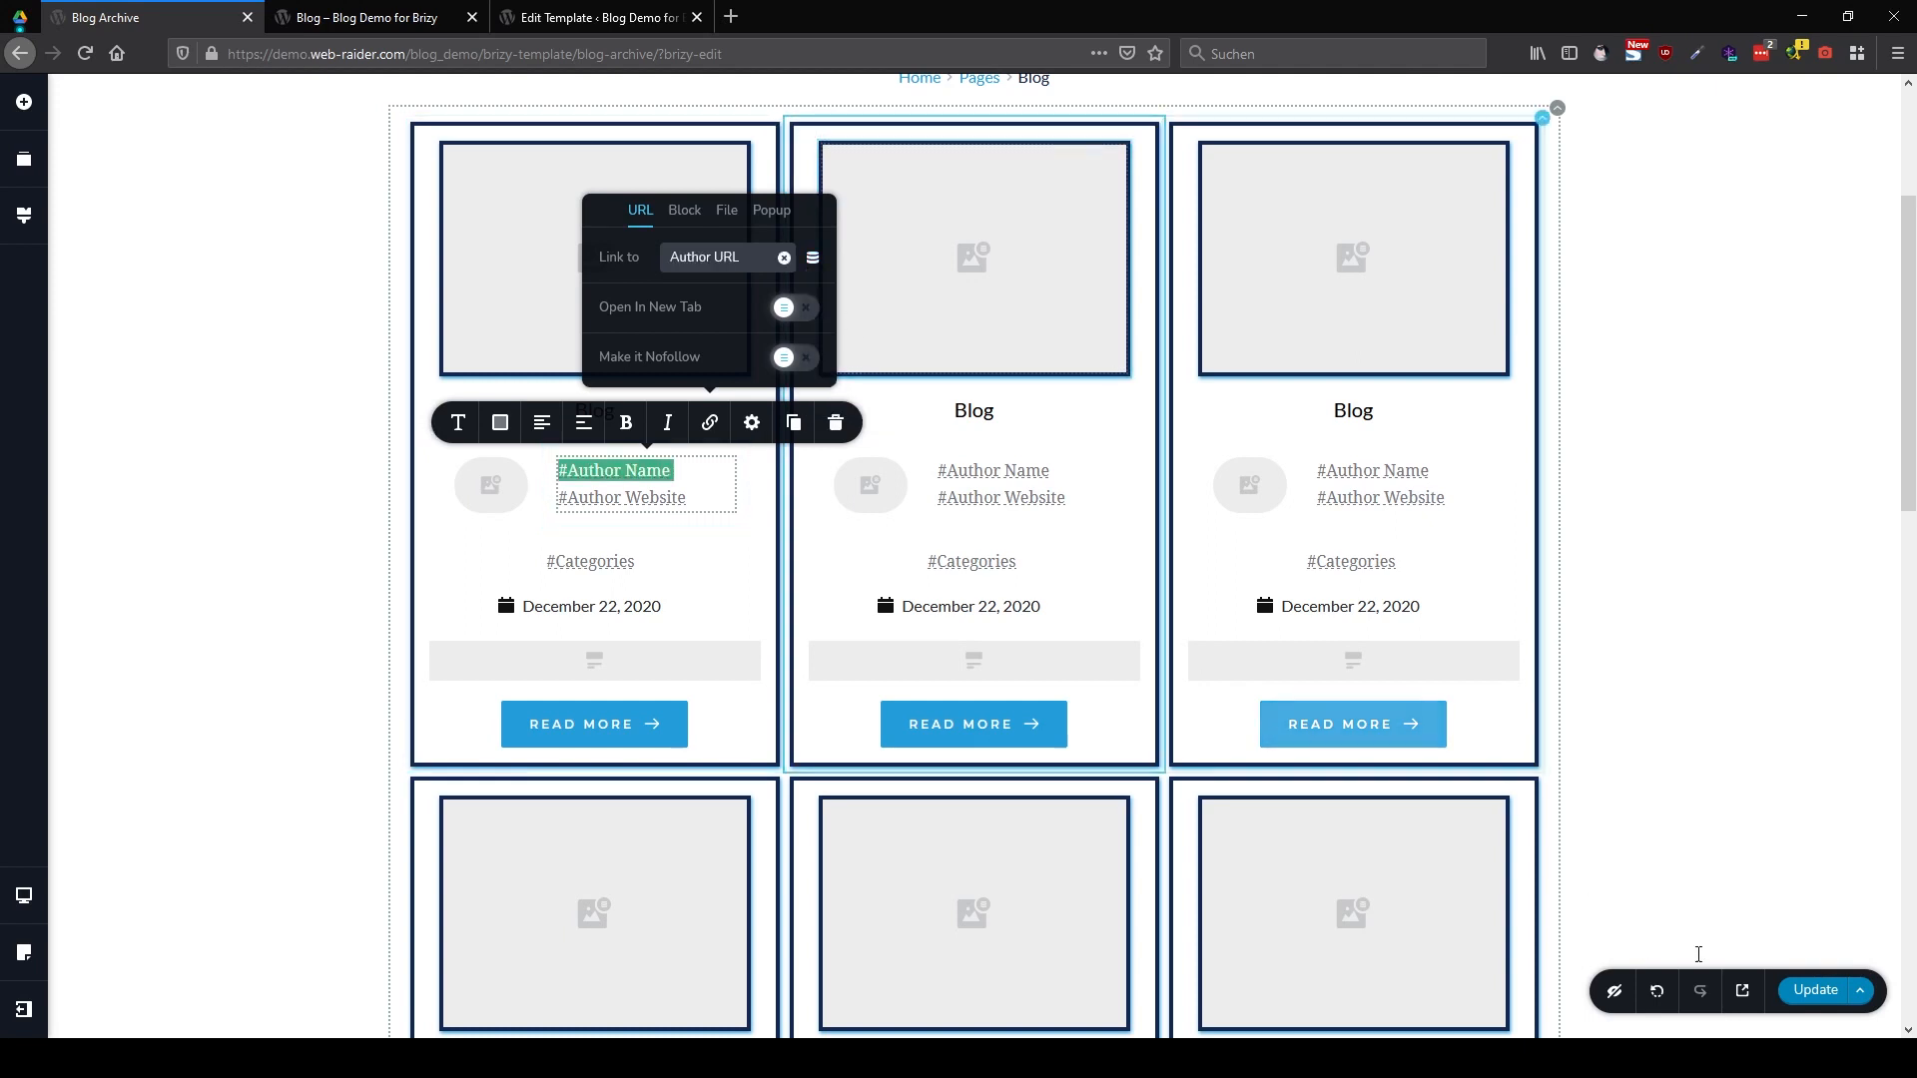
click(1816, 991)
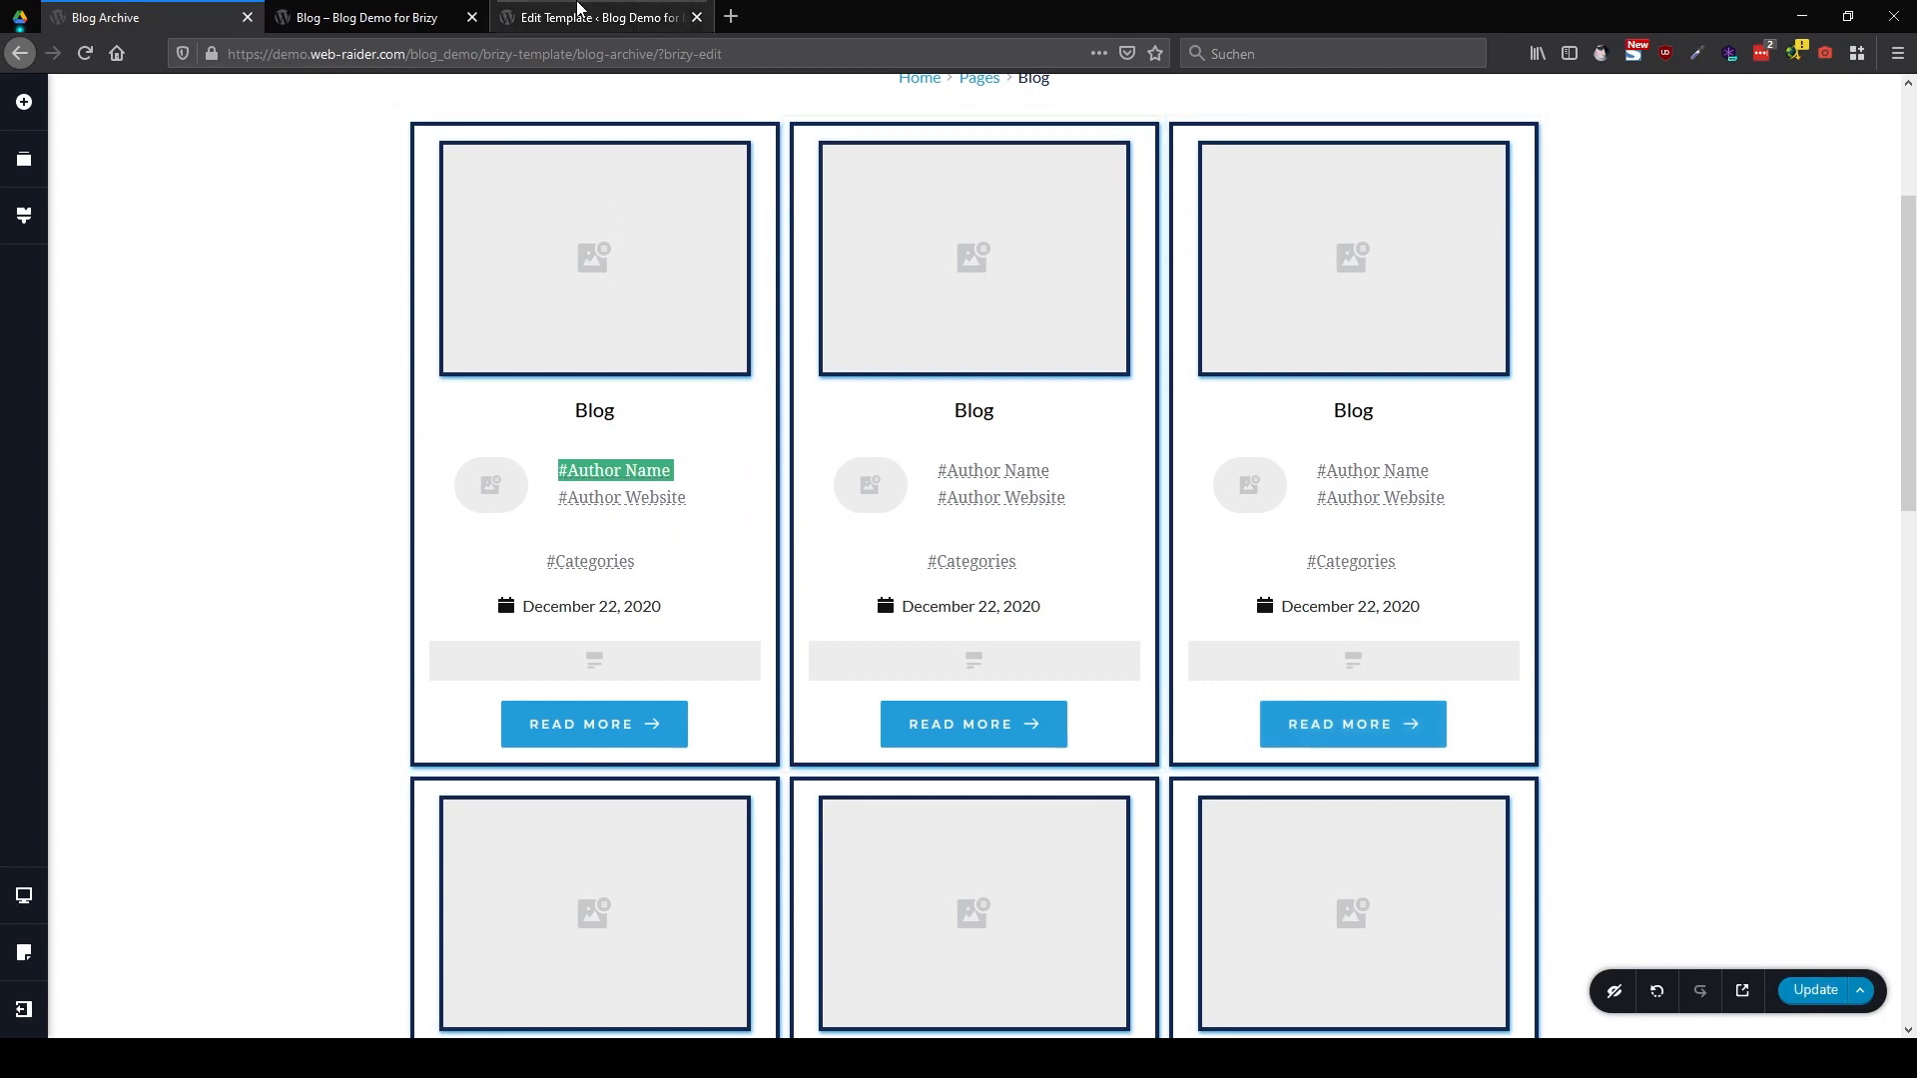
Reload the live blog page, follow the first post's author name link, examine the author's post archive, and return to the blog
click(382, 17)
key(F5)
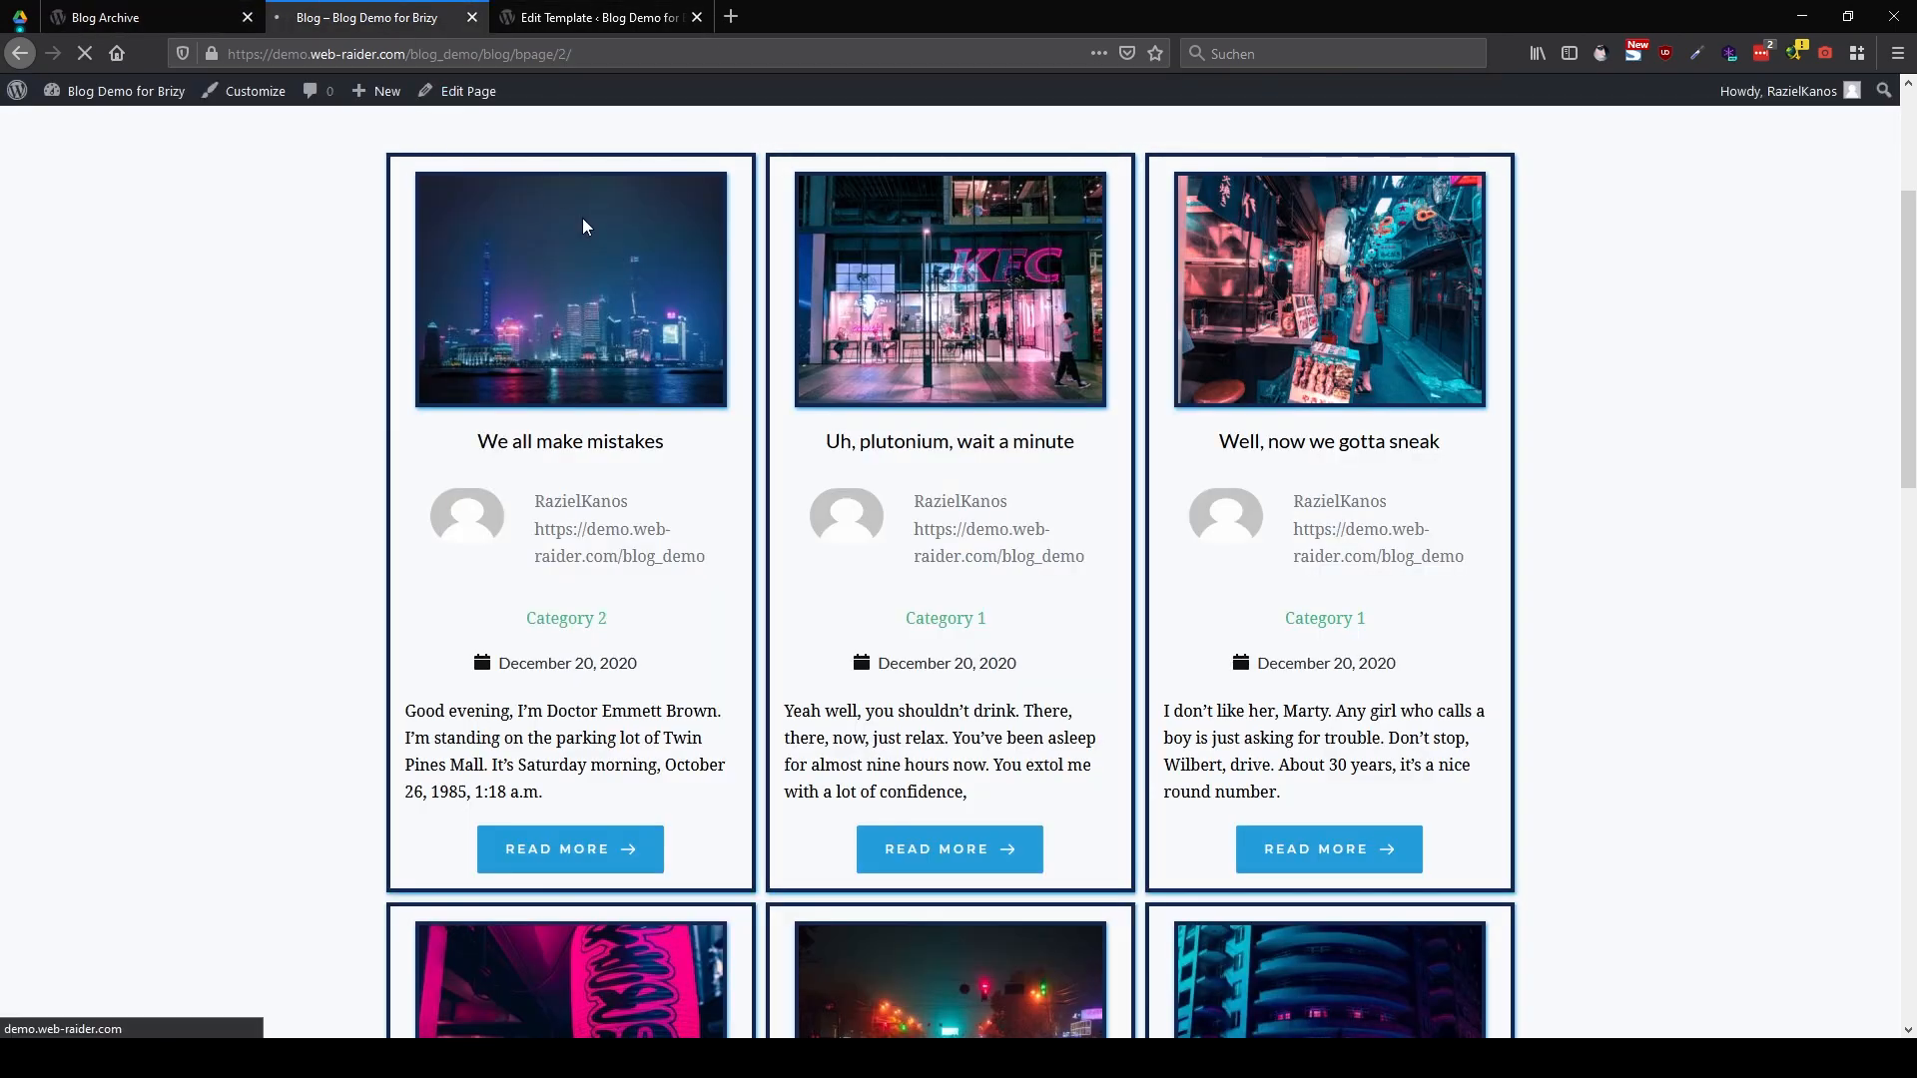
click(600, 505)
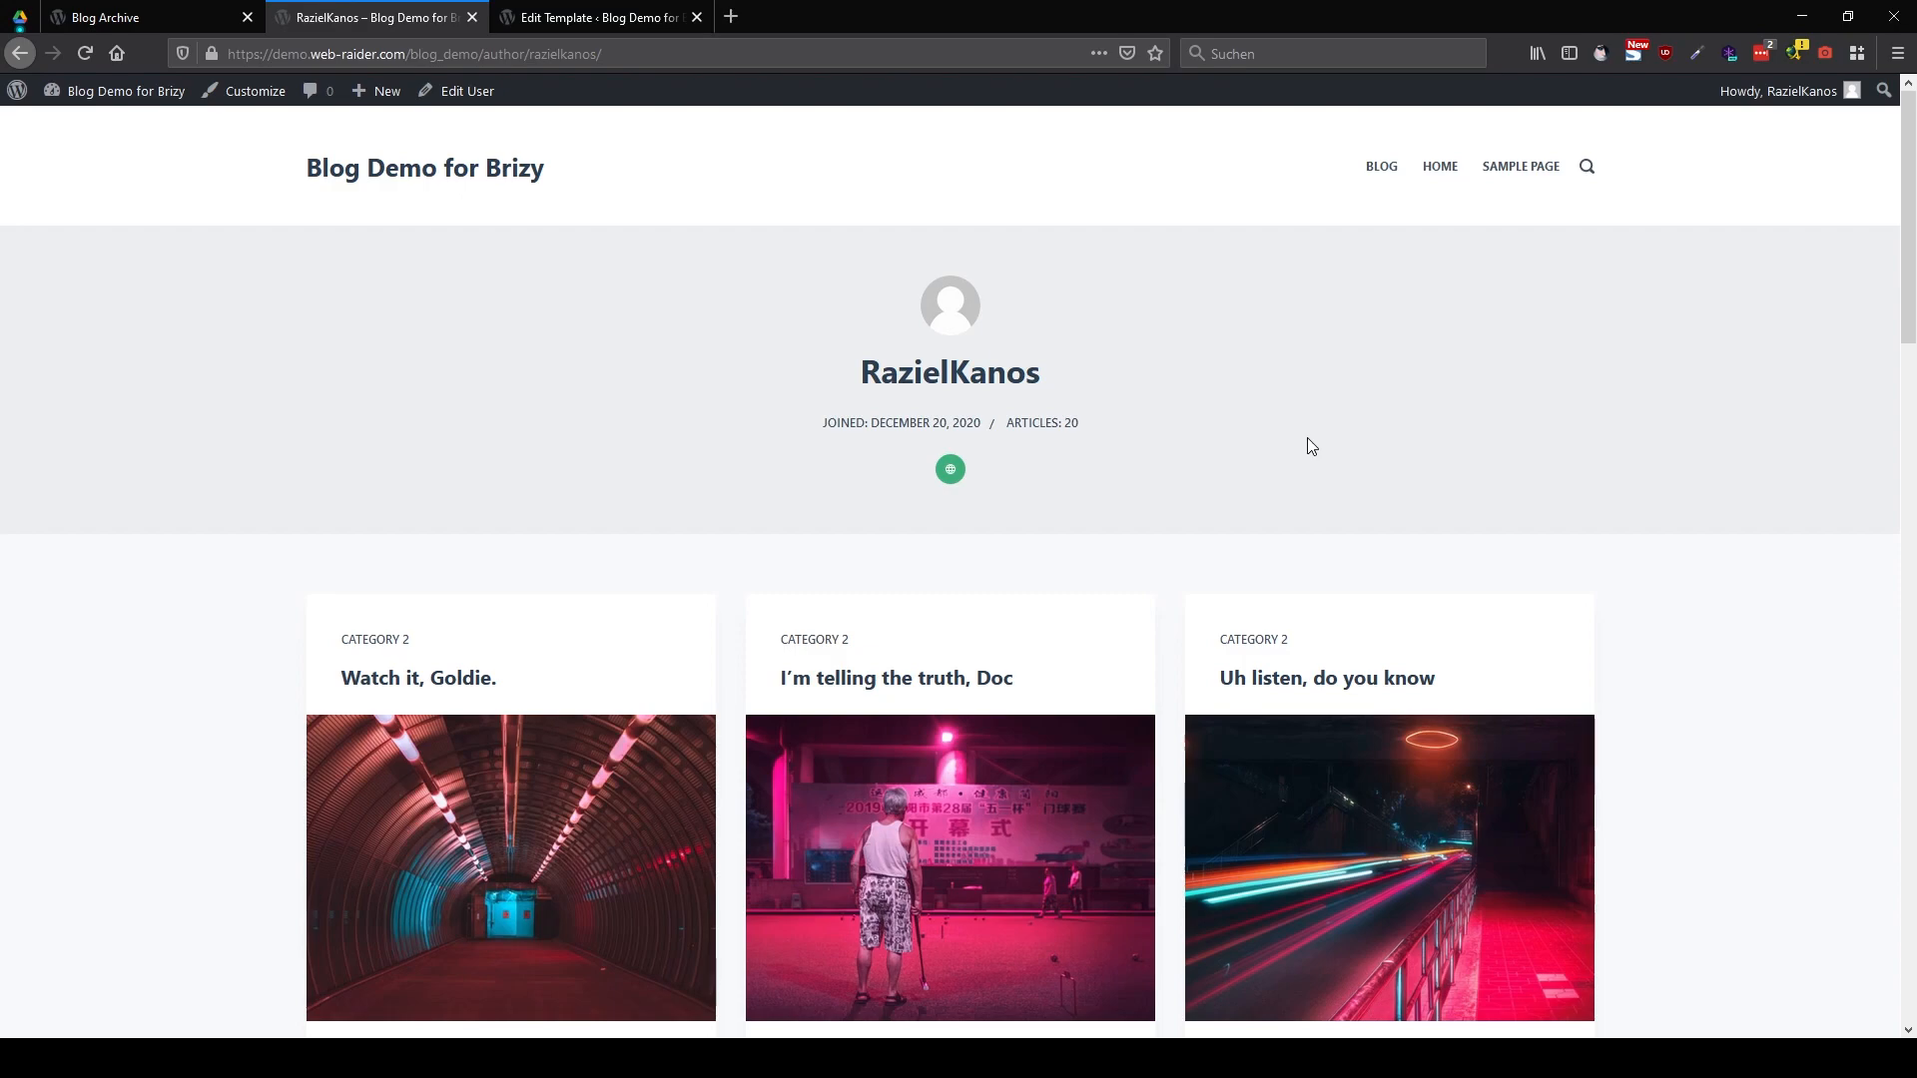
scroll(1313, 446, down, 12)
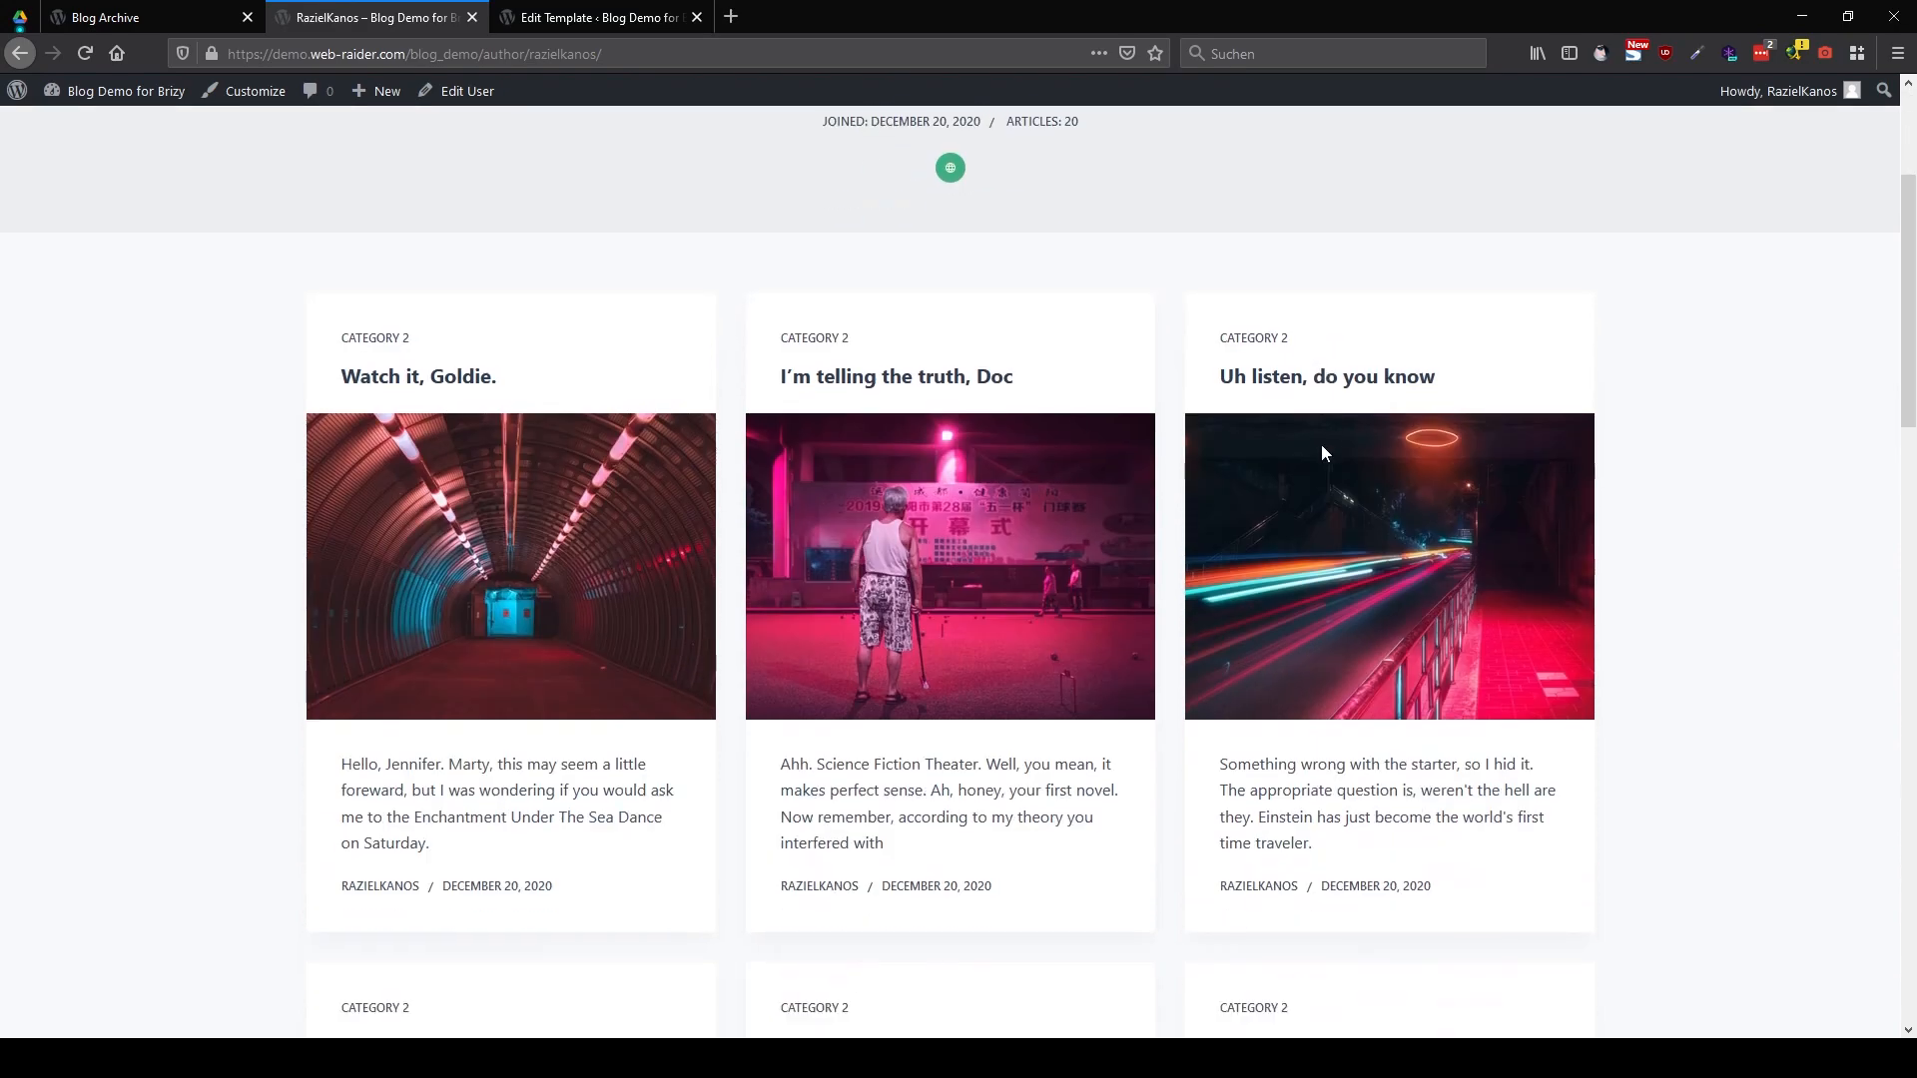
scroll(1327, 456, down, 10)
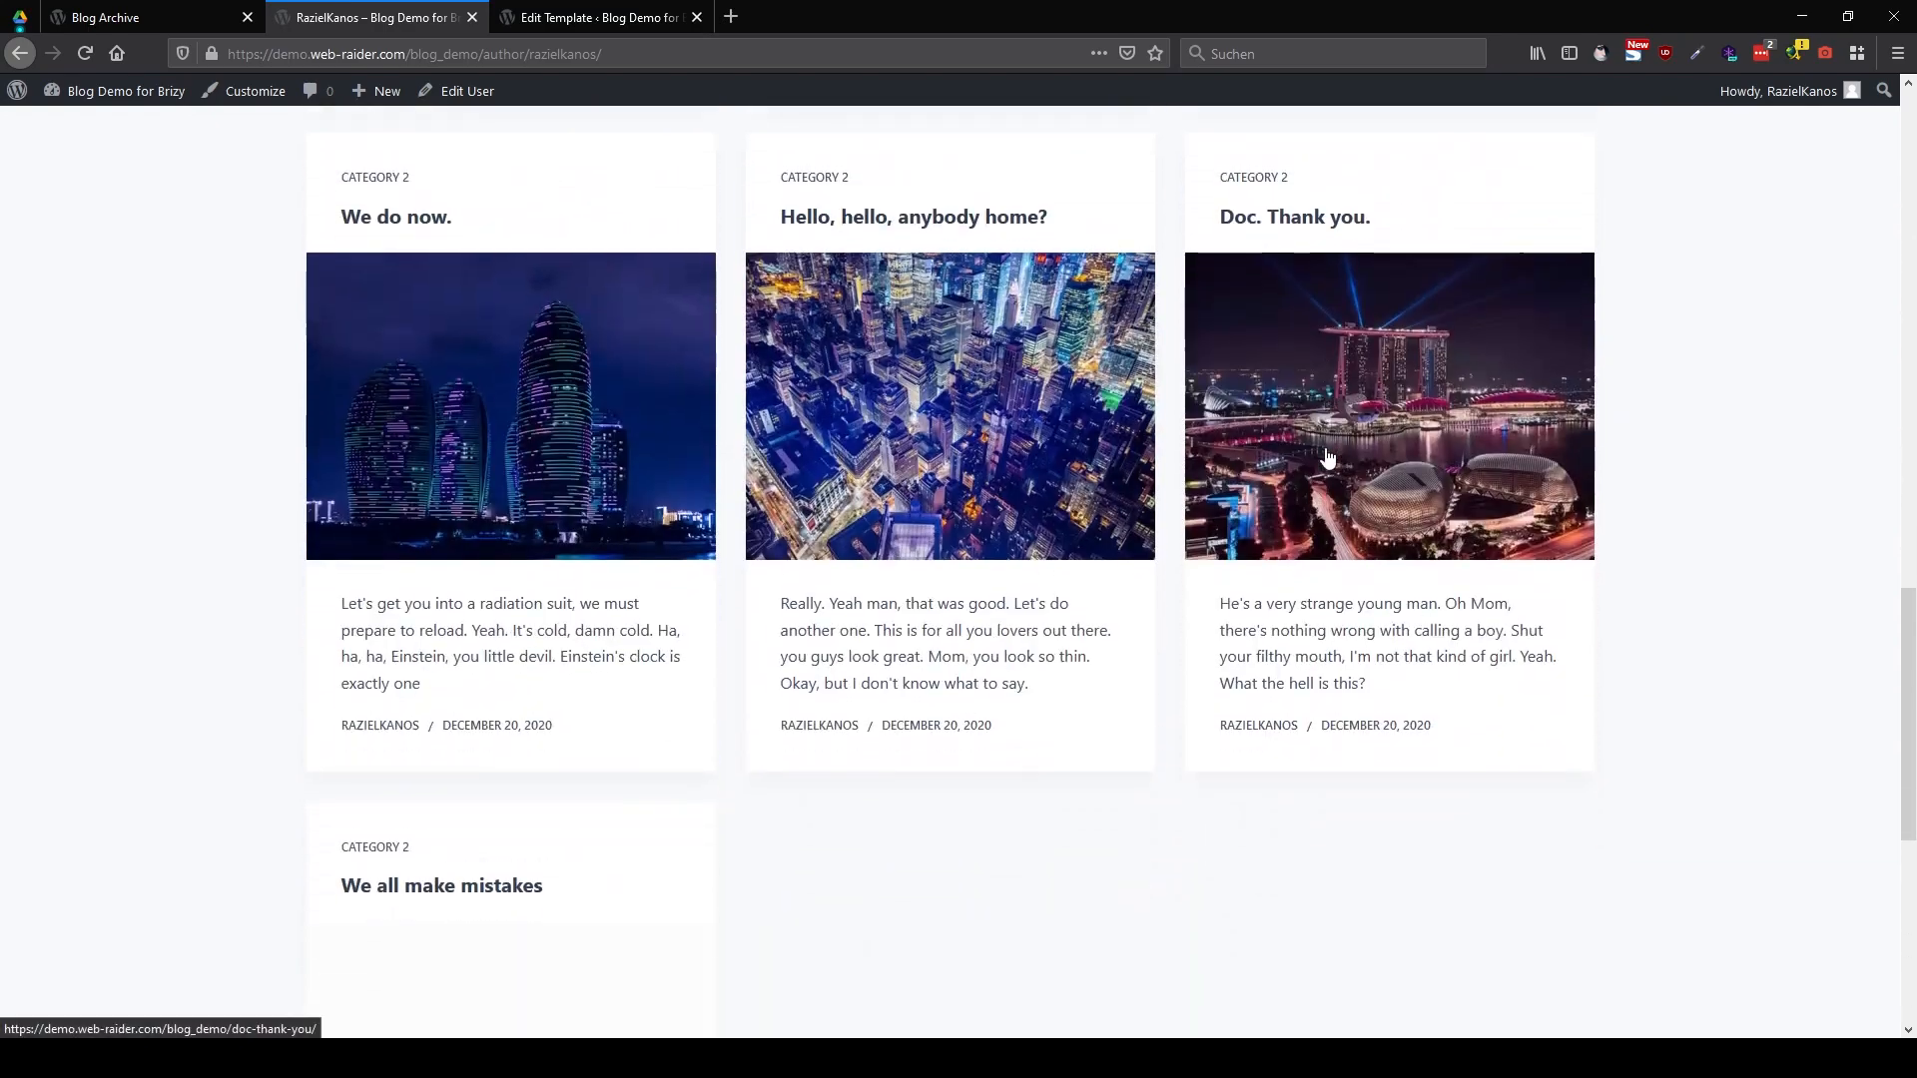
scroll(1348, 601, up, 15)
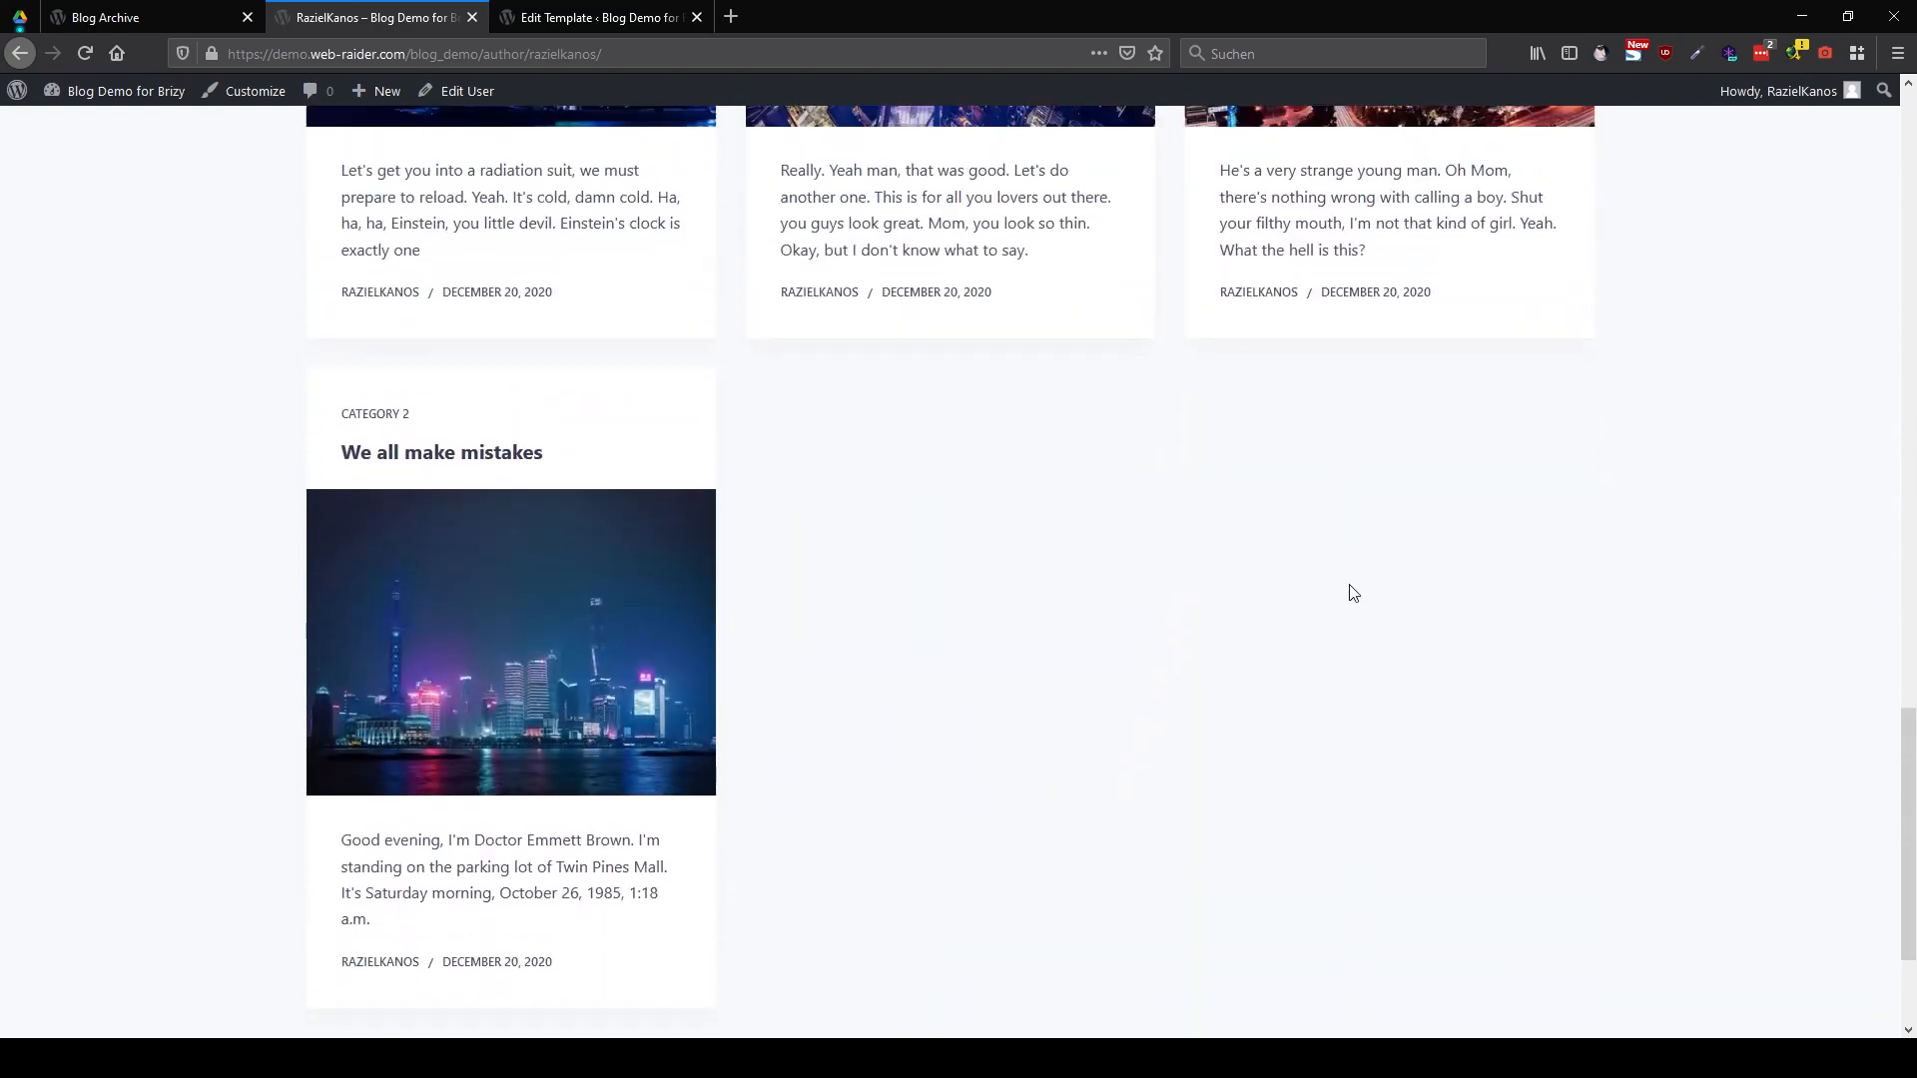
scroll(1353, 596, up, 9)
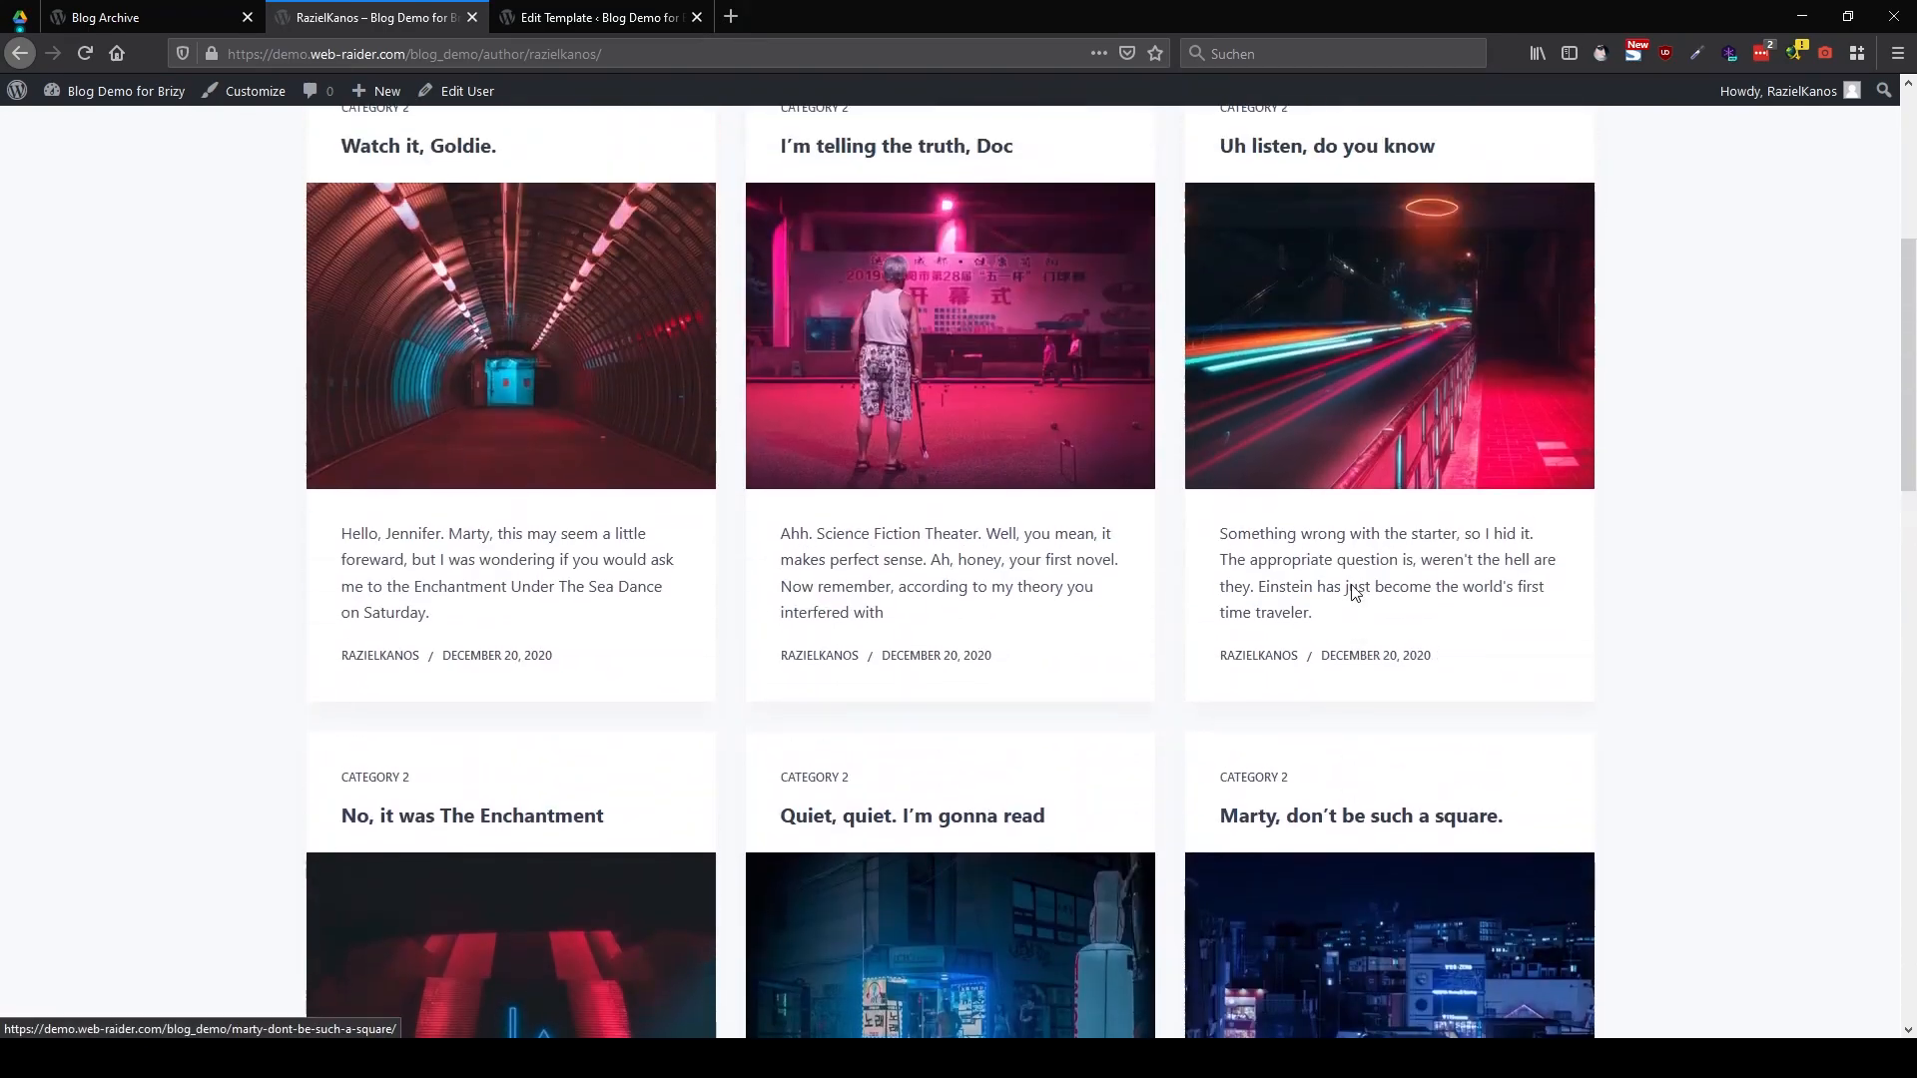
key(alt+Left)
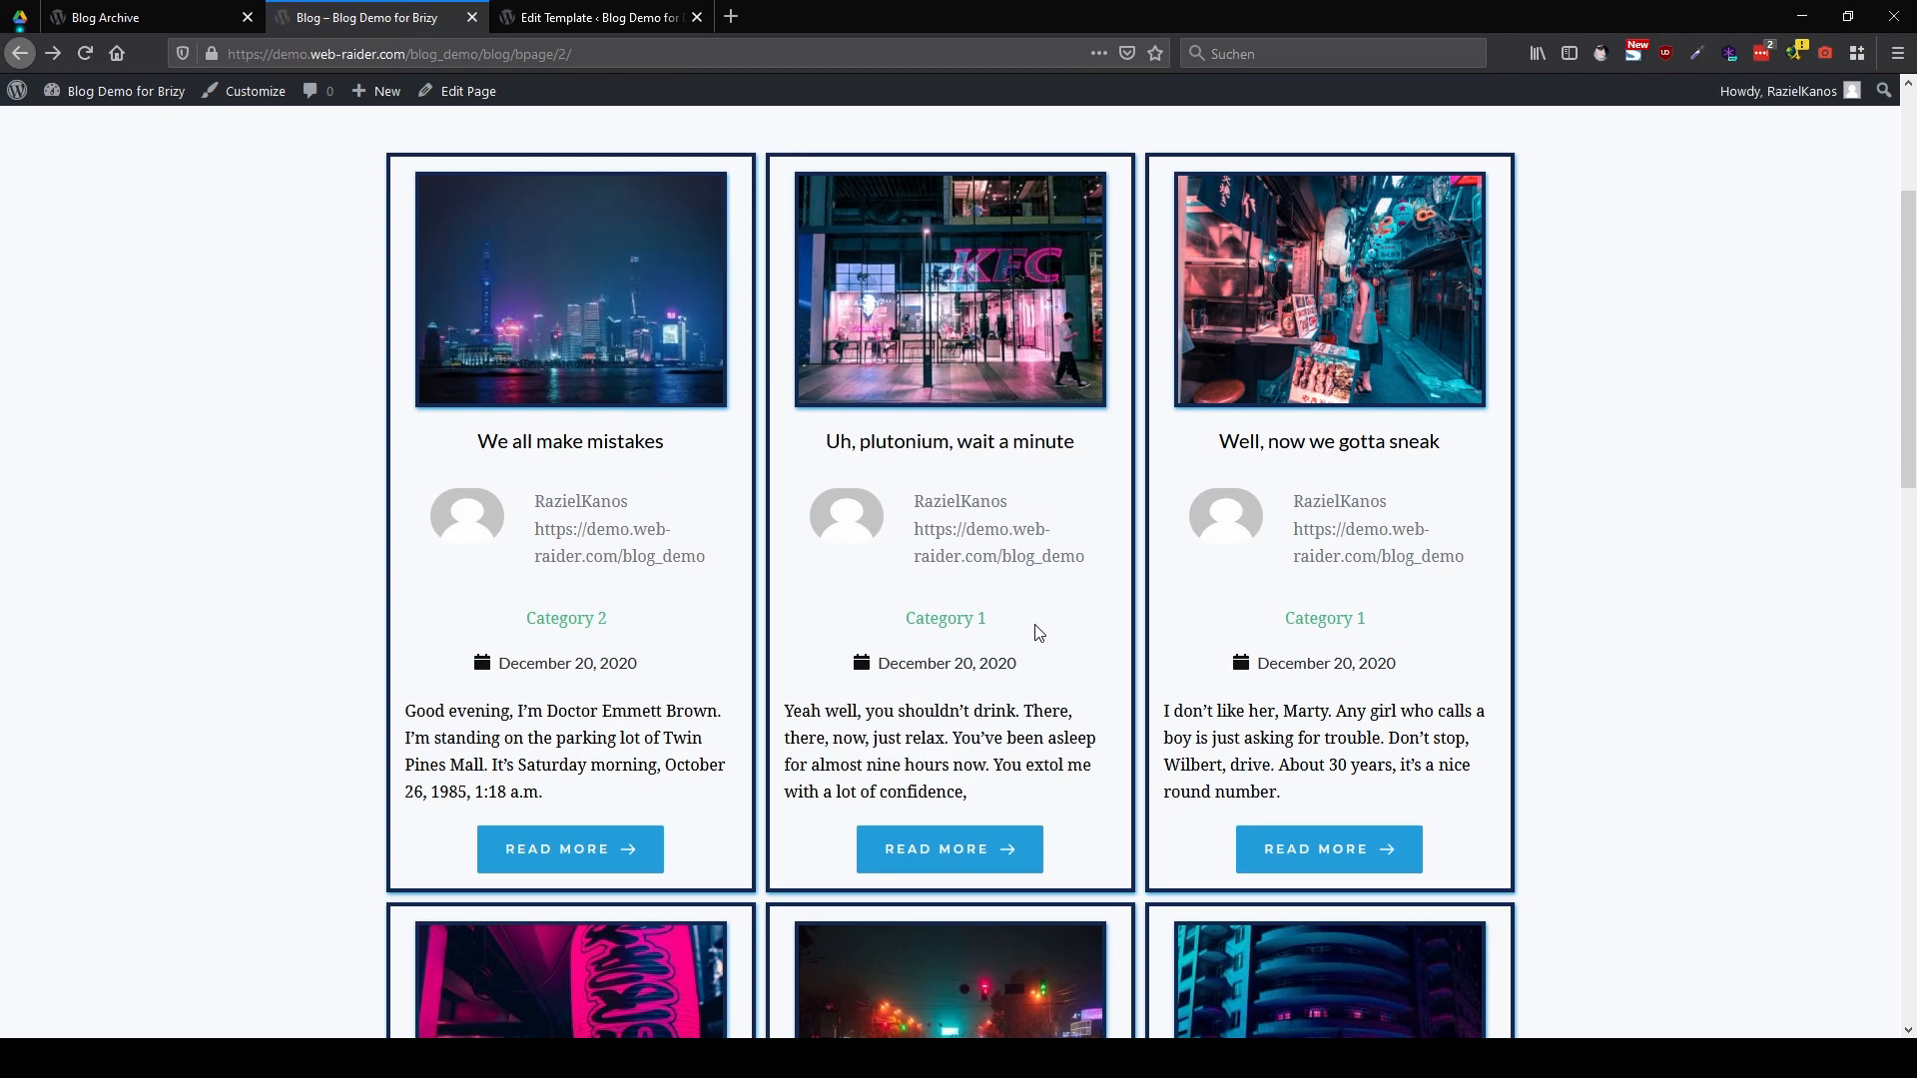
Return to the template editor and review the dynamic URL sources offered for the Author Name link
click(170, 17)
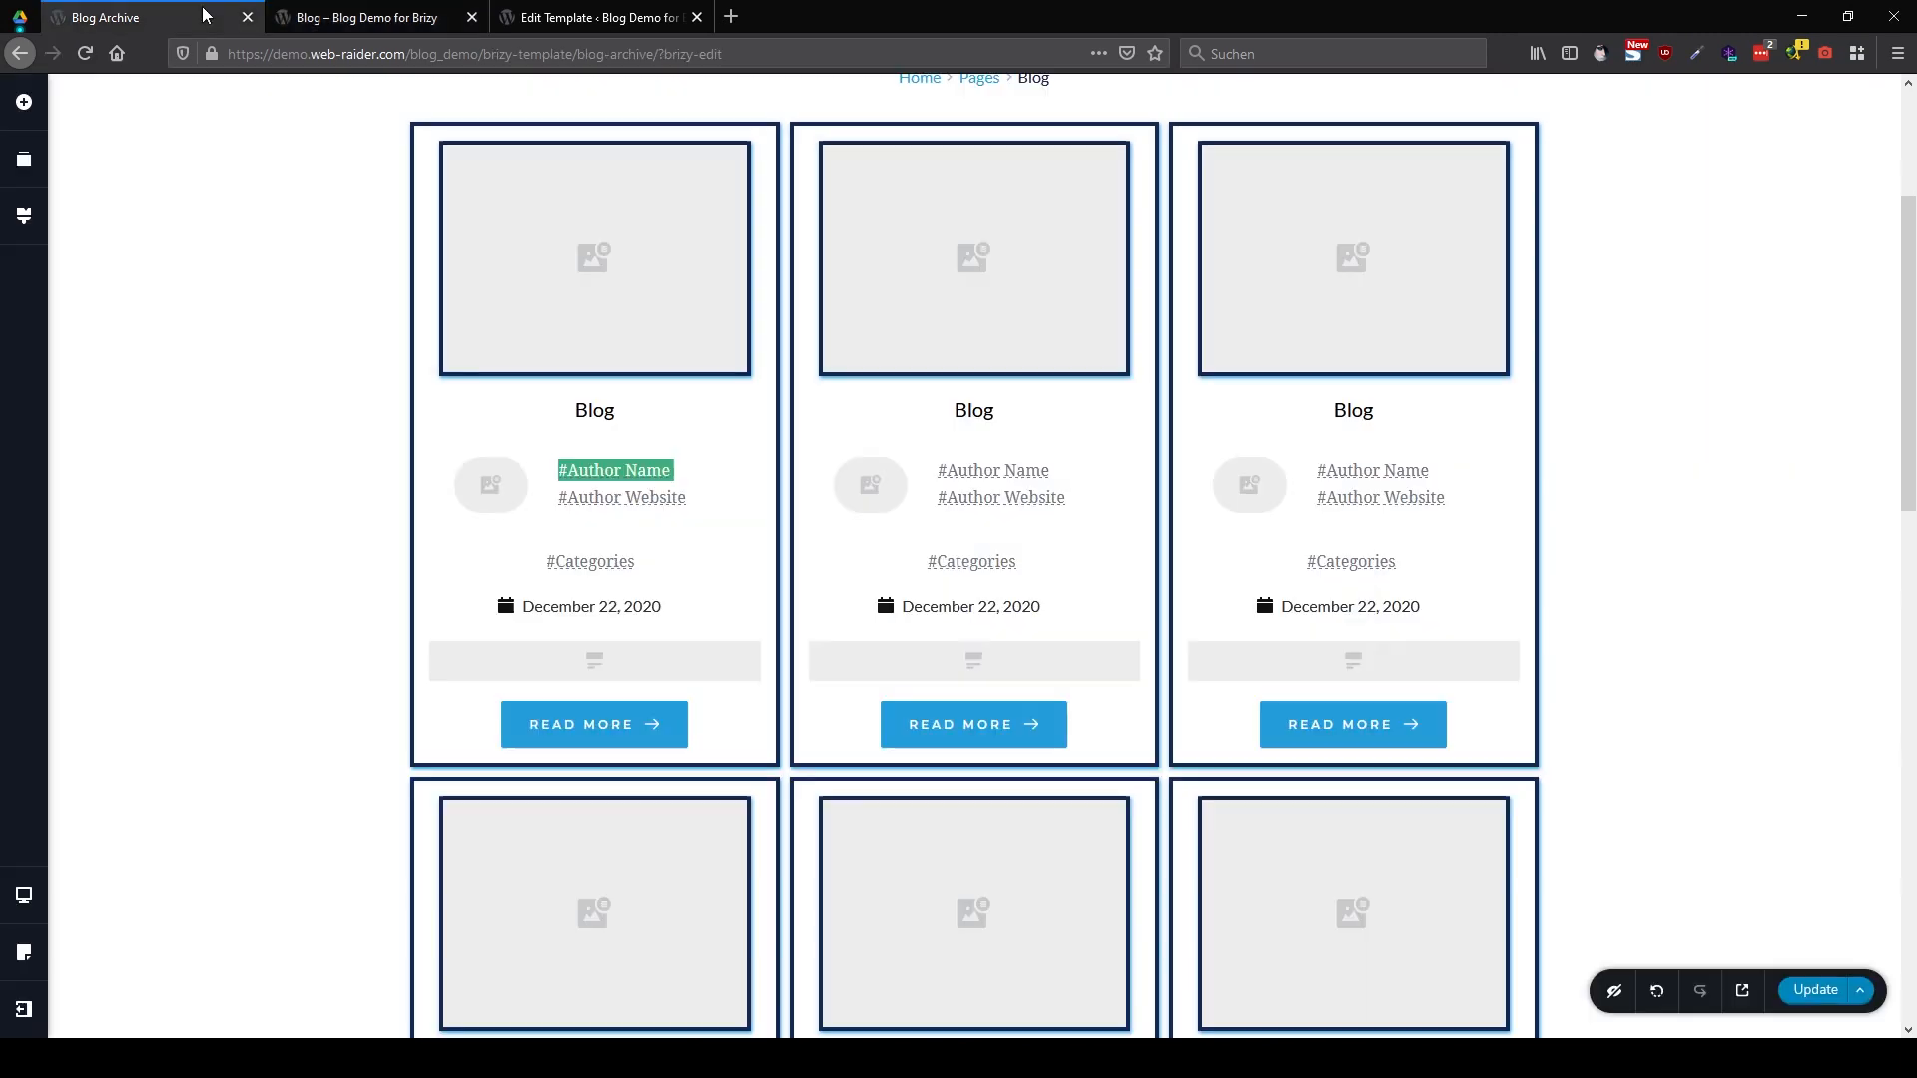
click(634, 477)
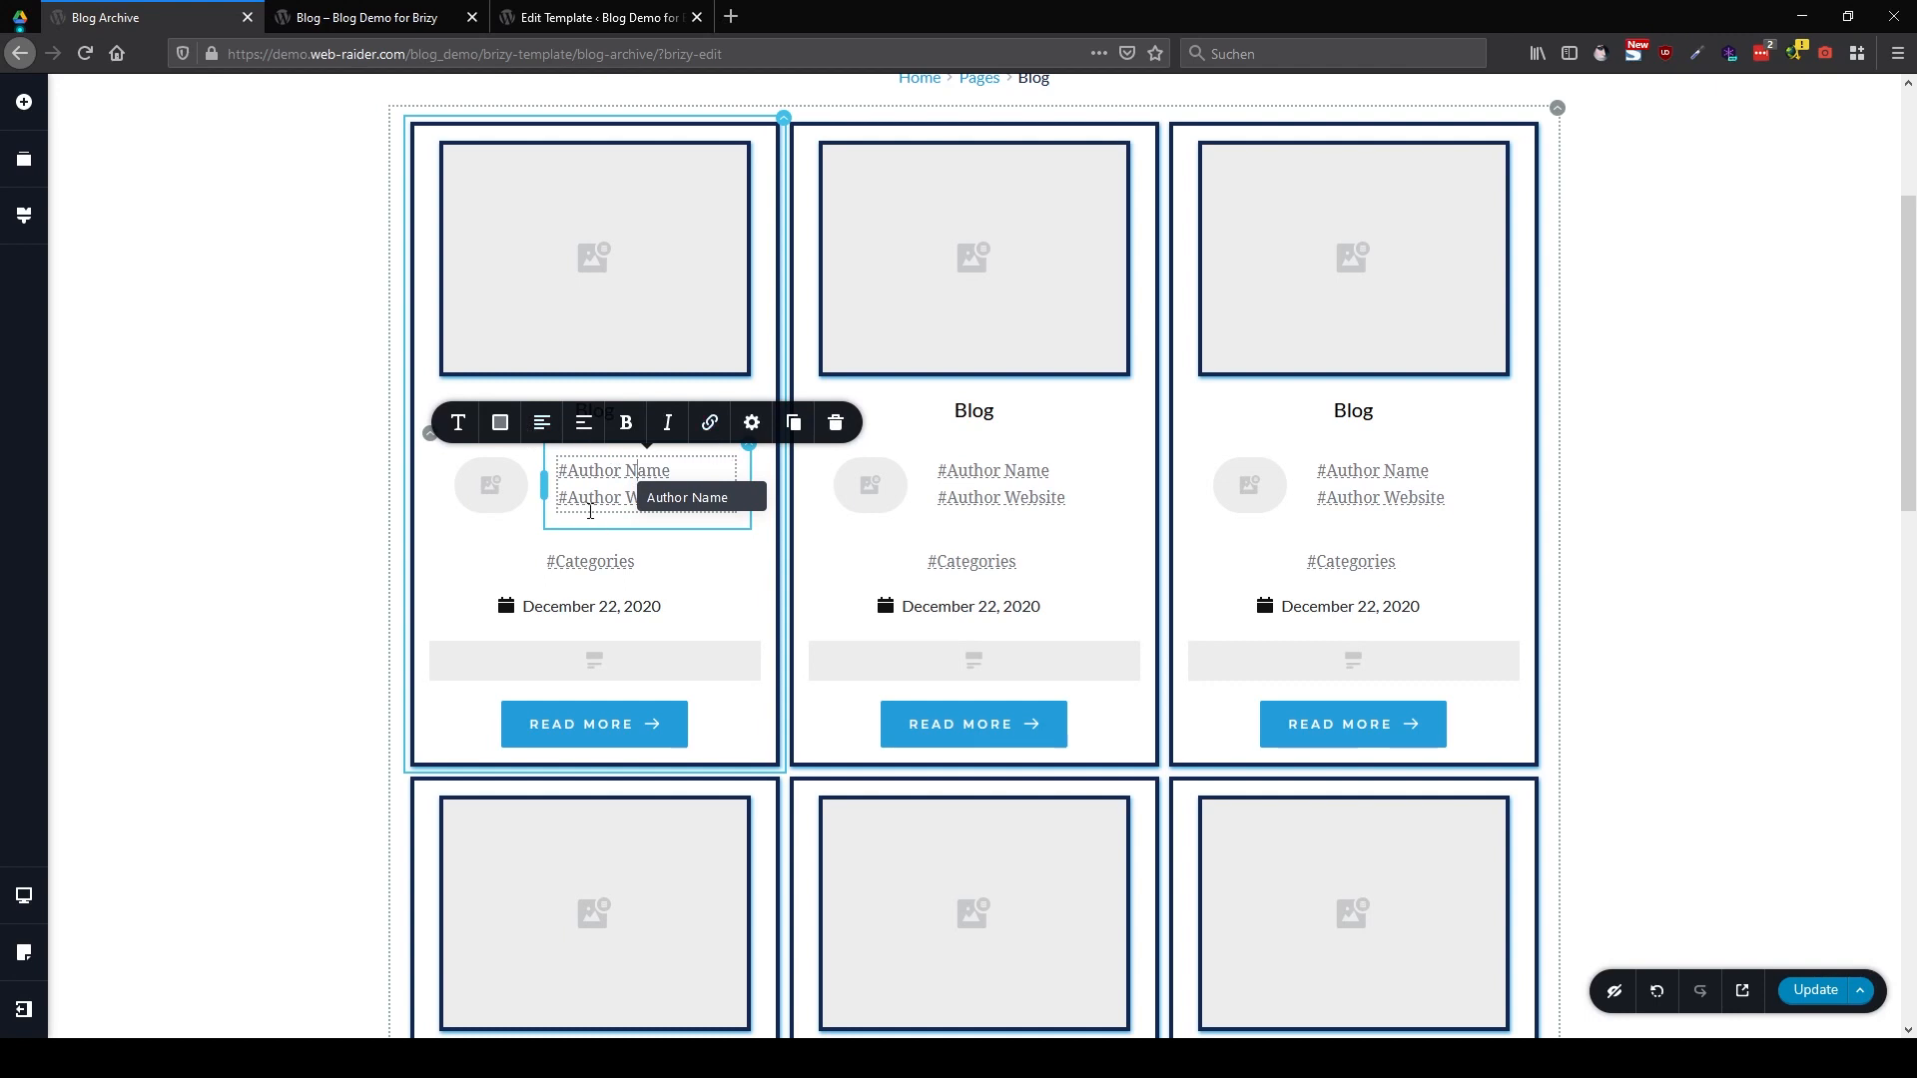
click(710, 423)
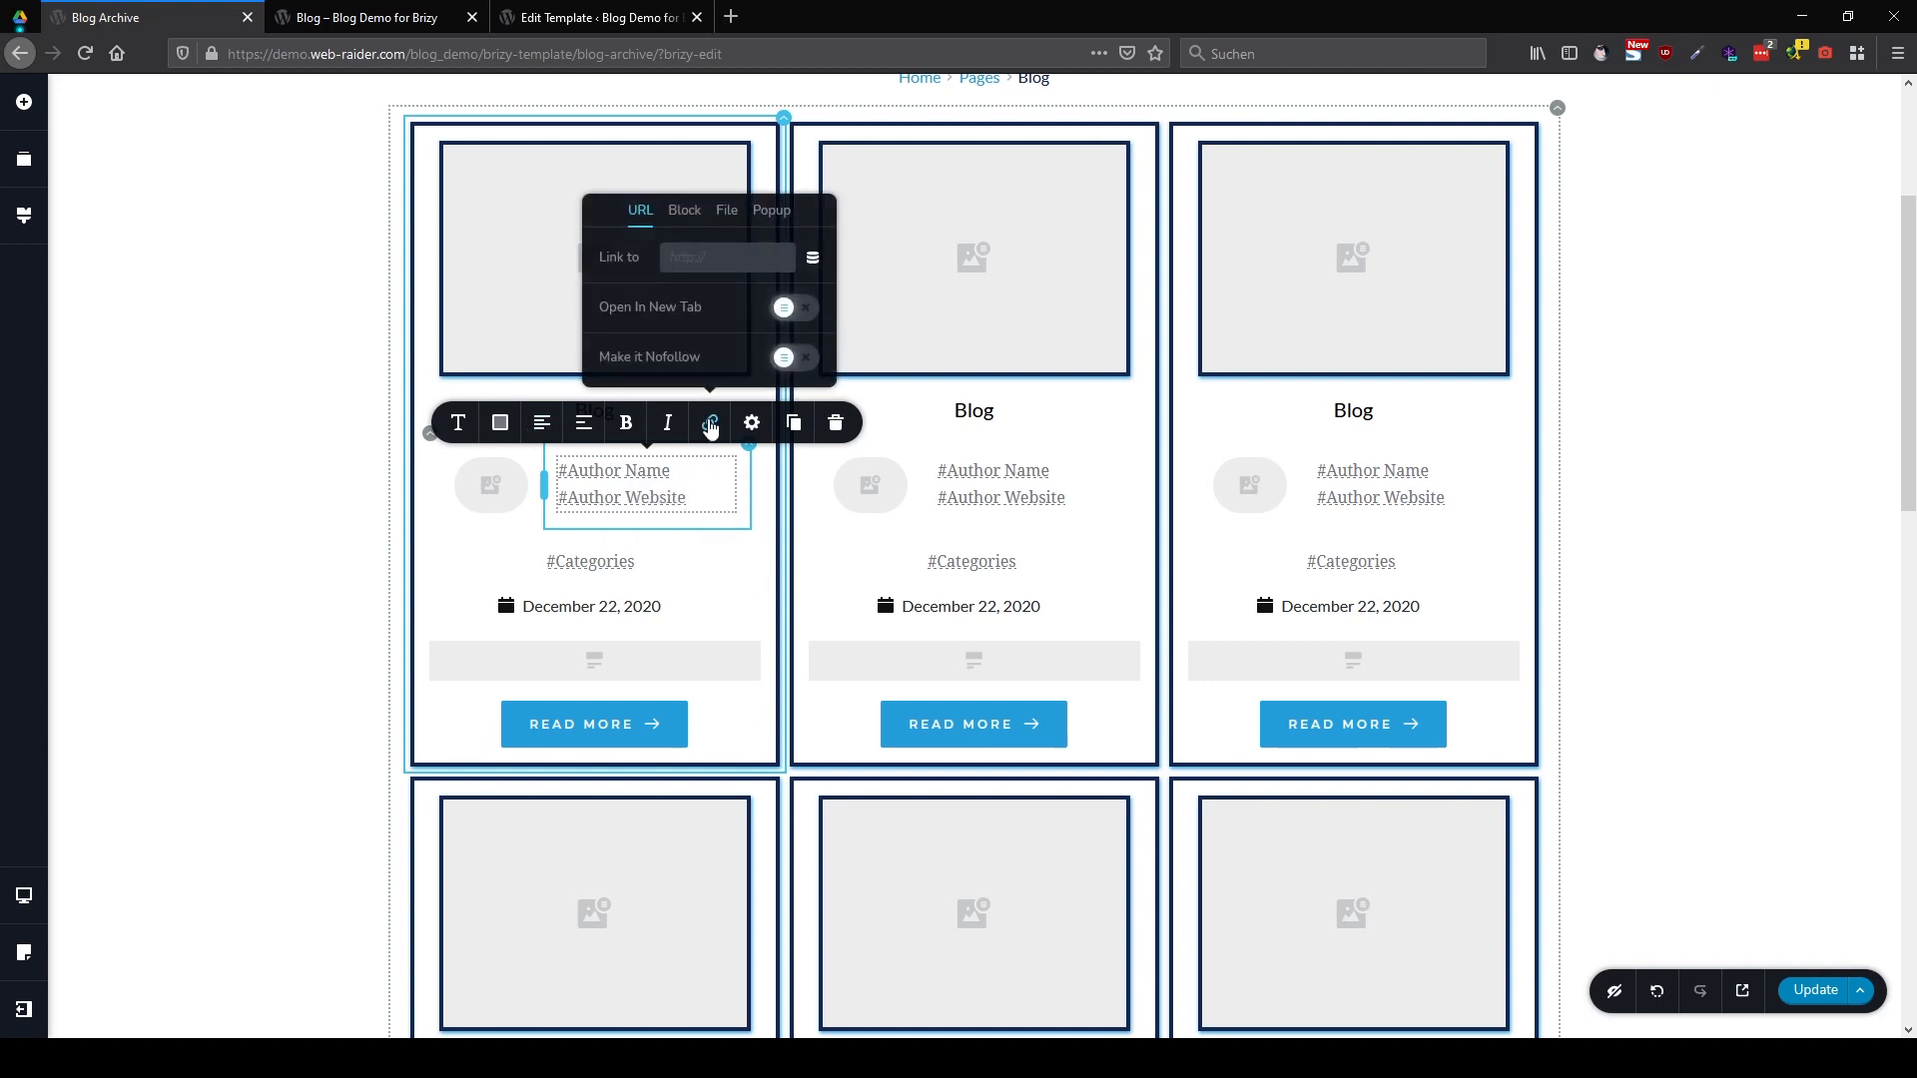
click(814, 262)
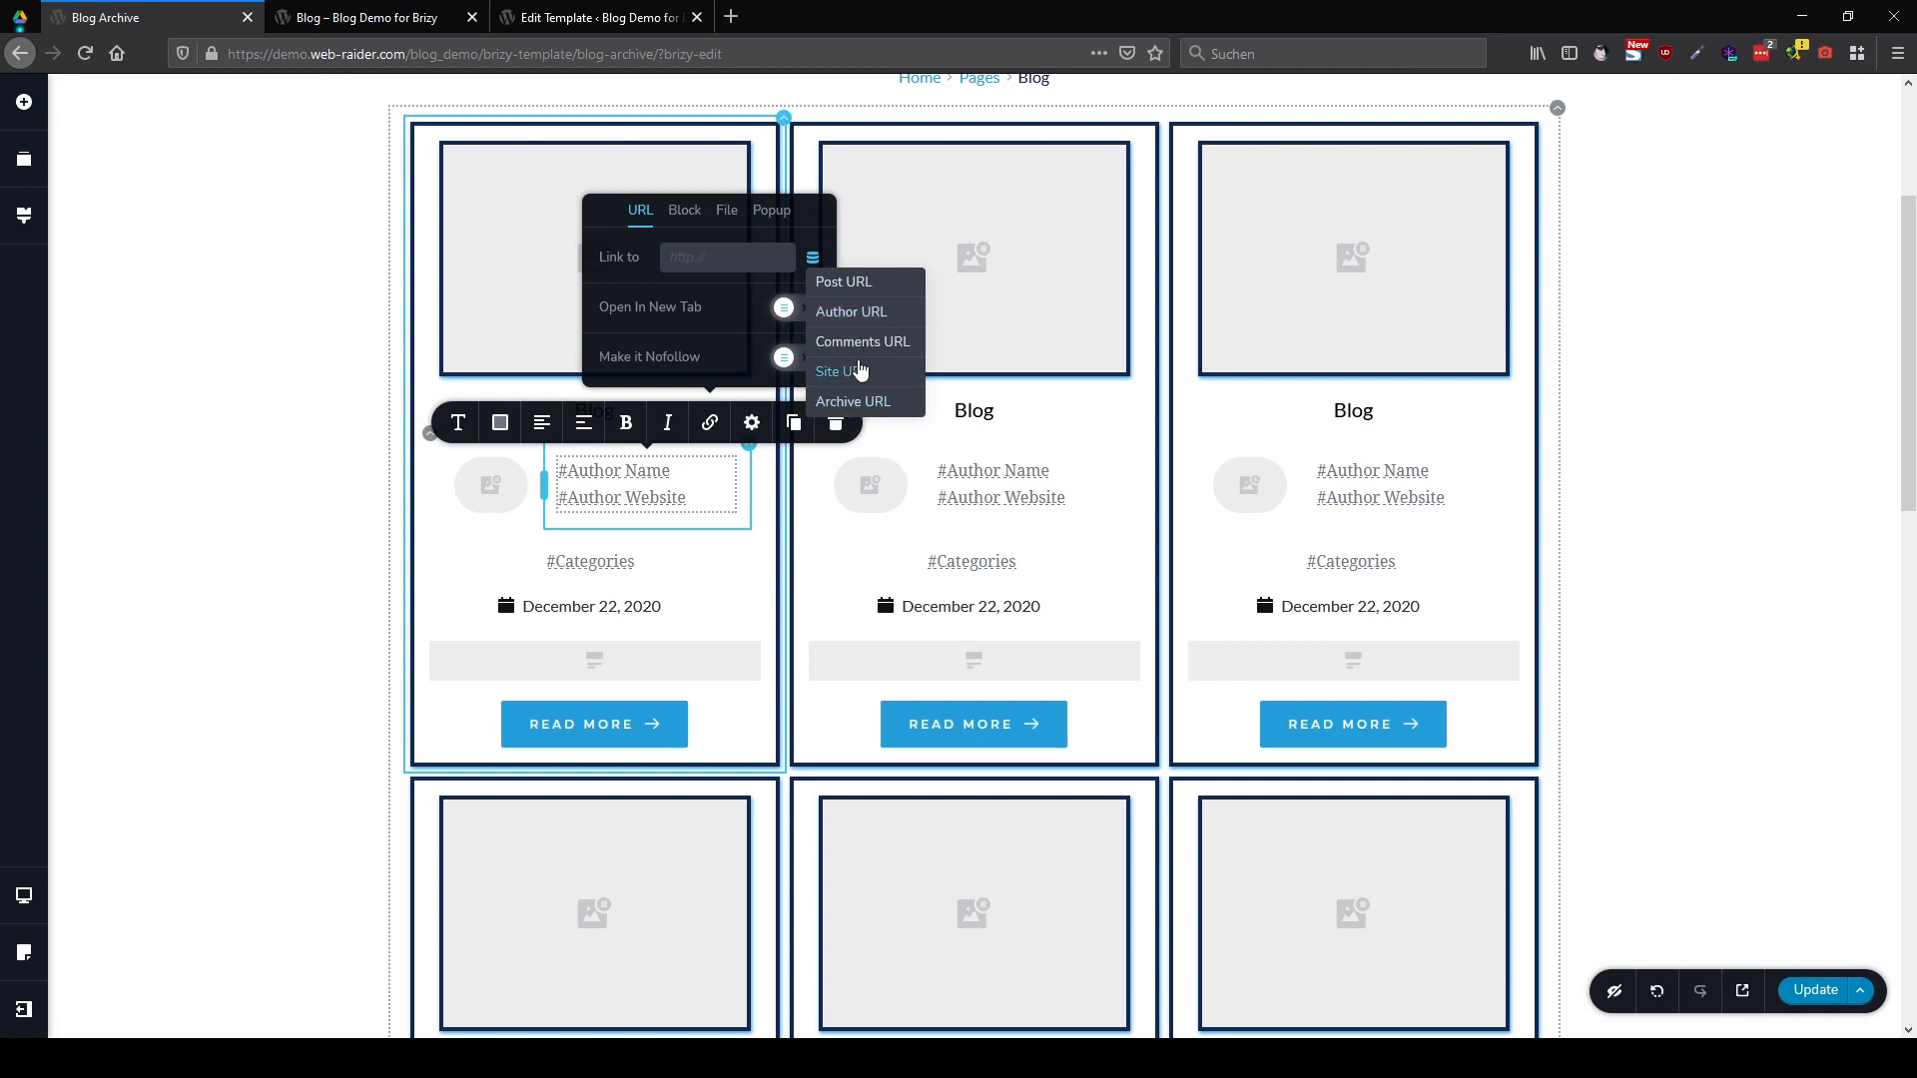
click(1097, 499)
click(24, 103)
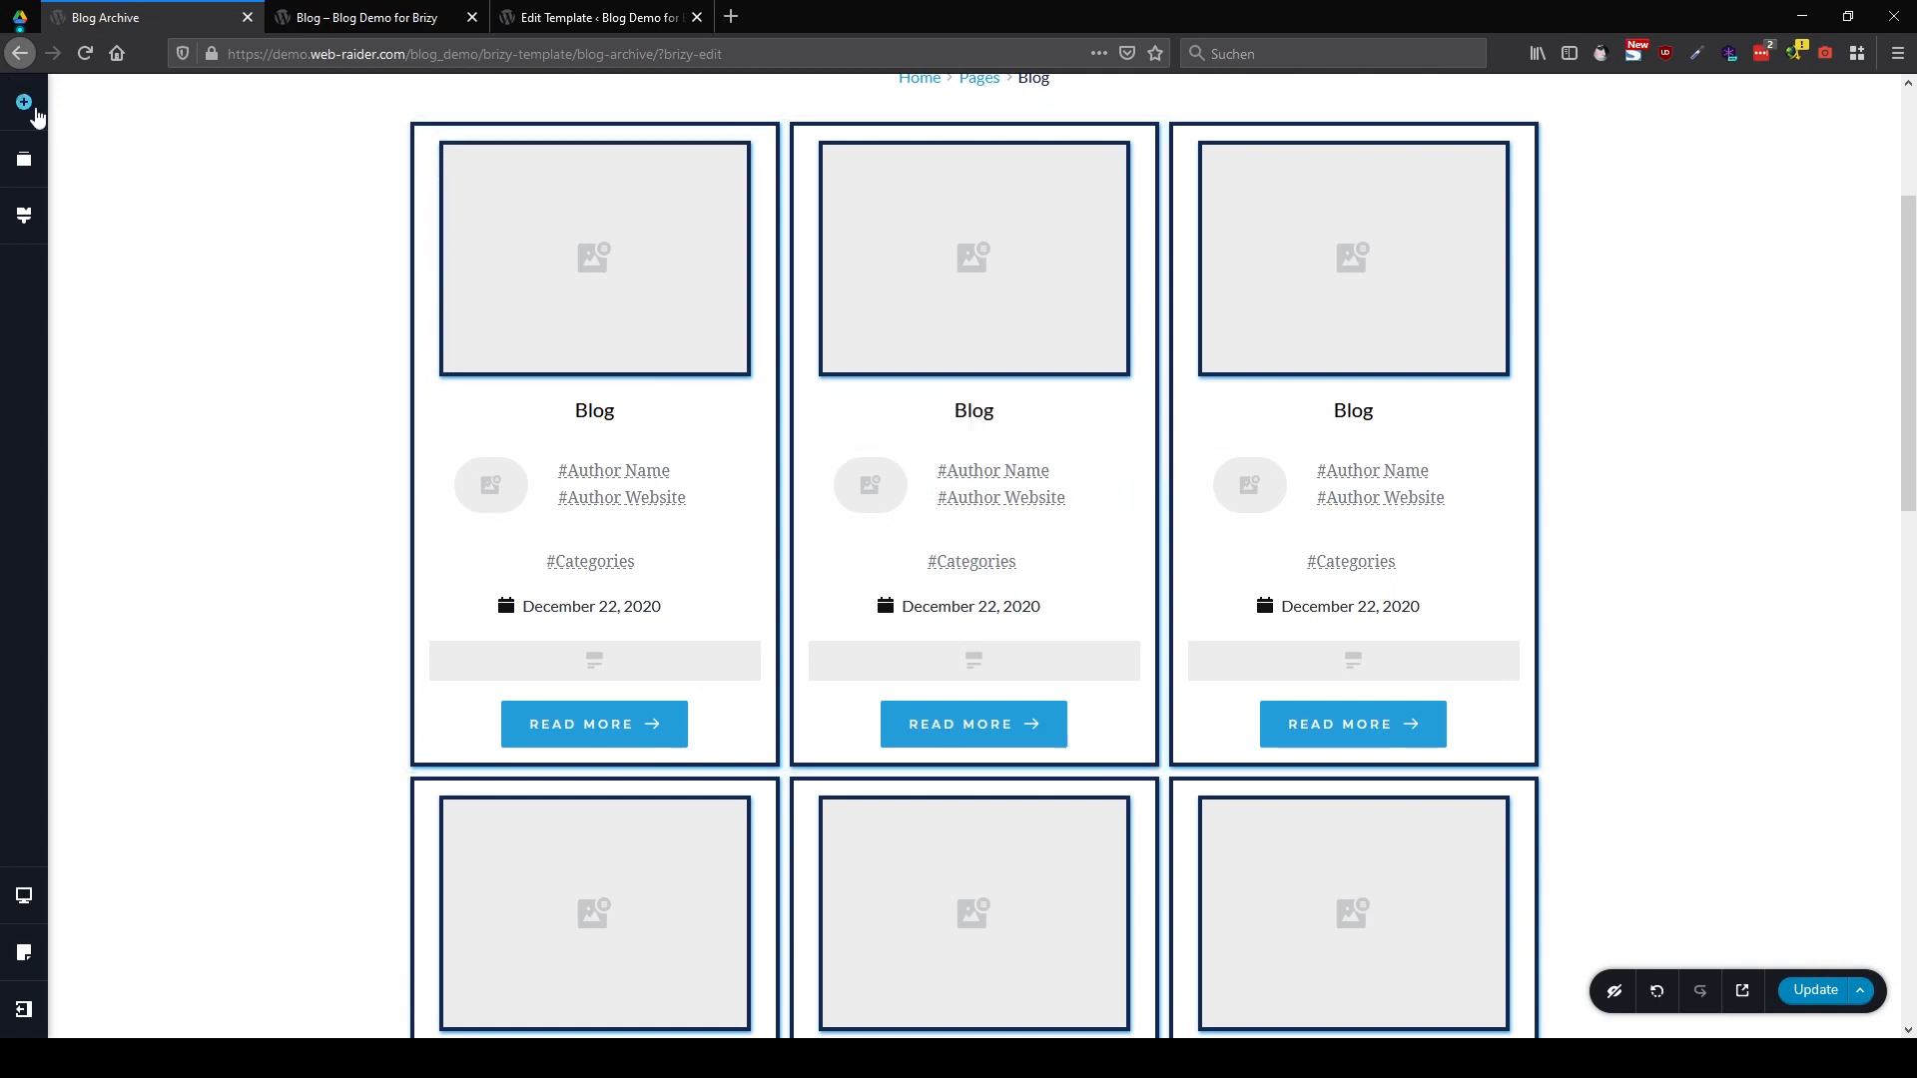
click(610, 619)
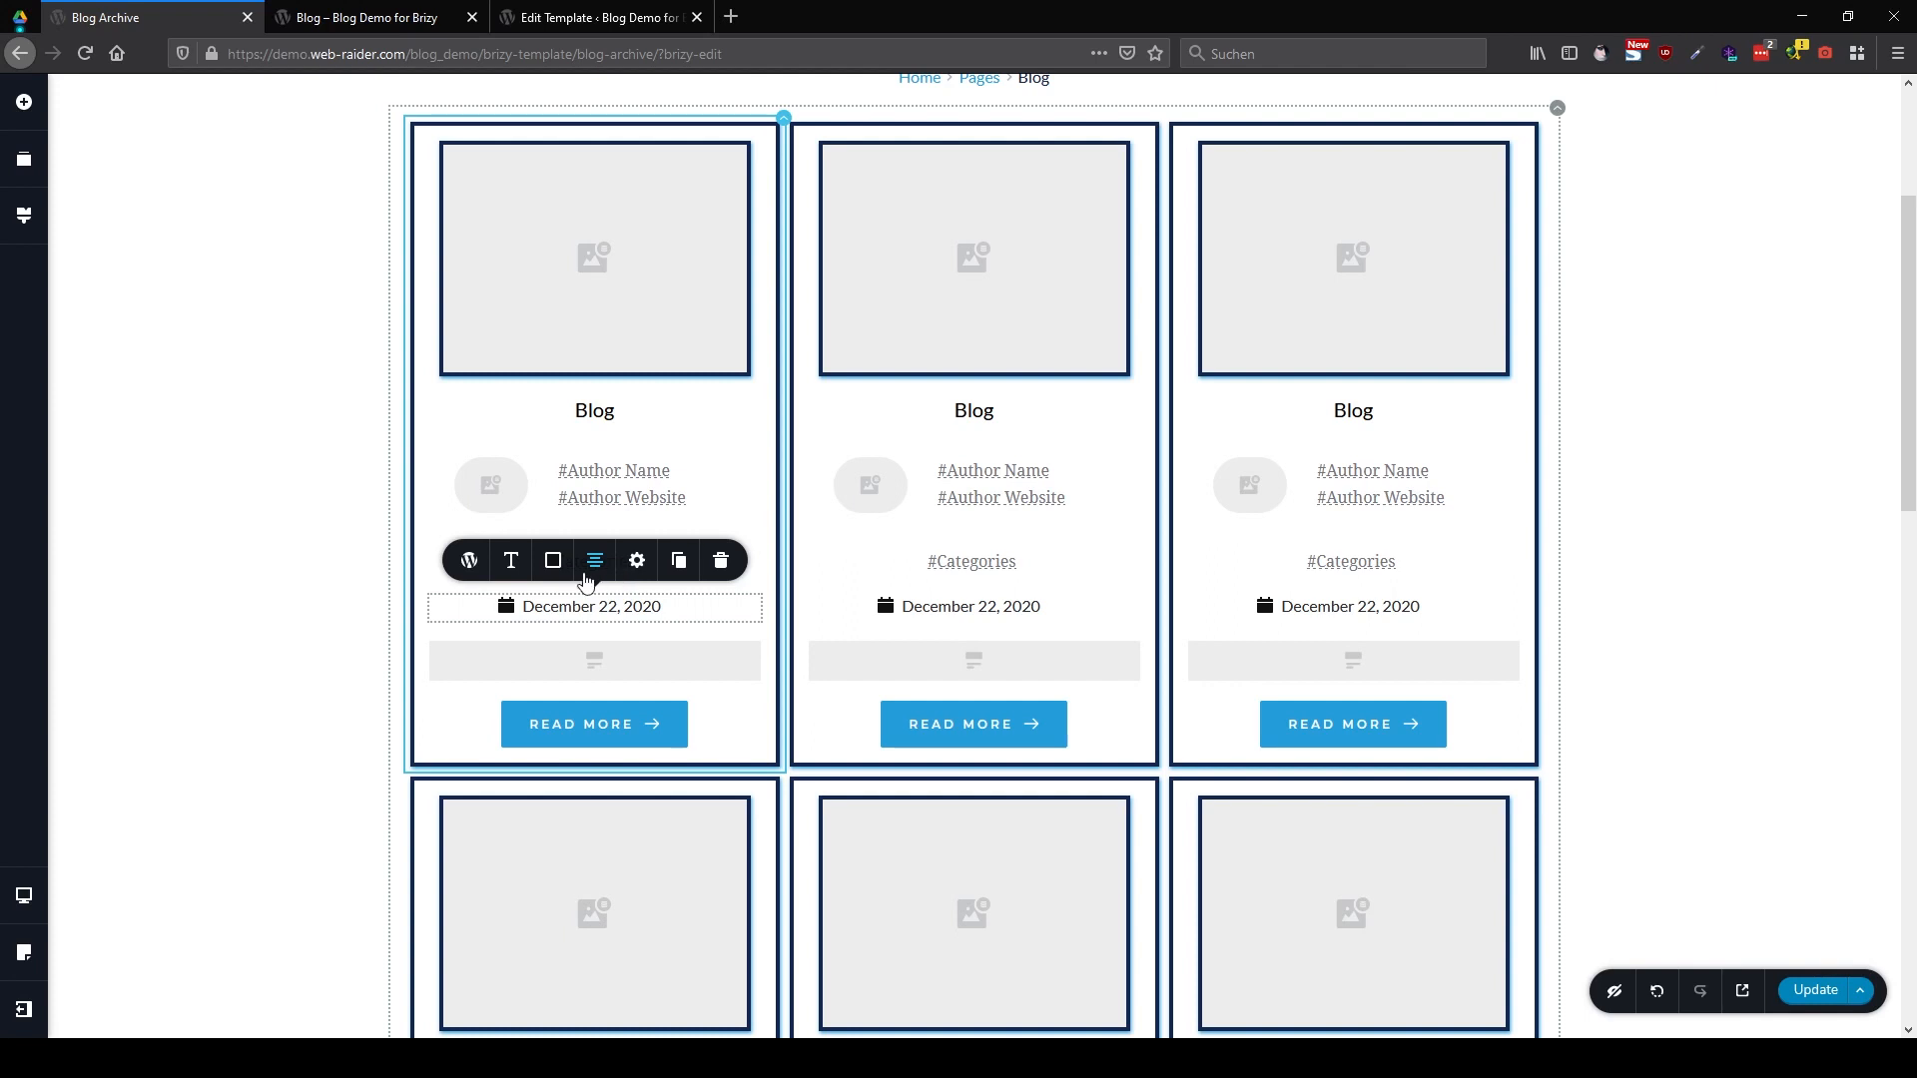
Make the Author Name line bold and set its font size to 19
click(1032, 499)
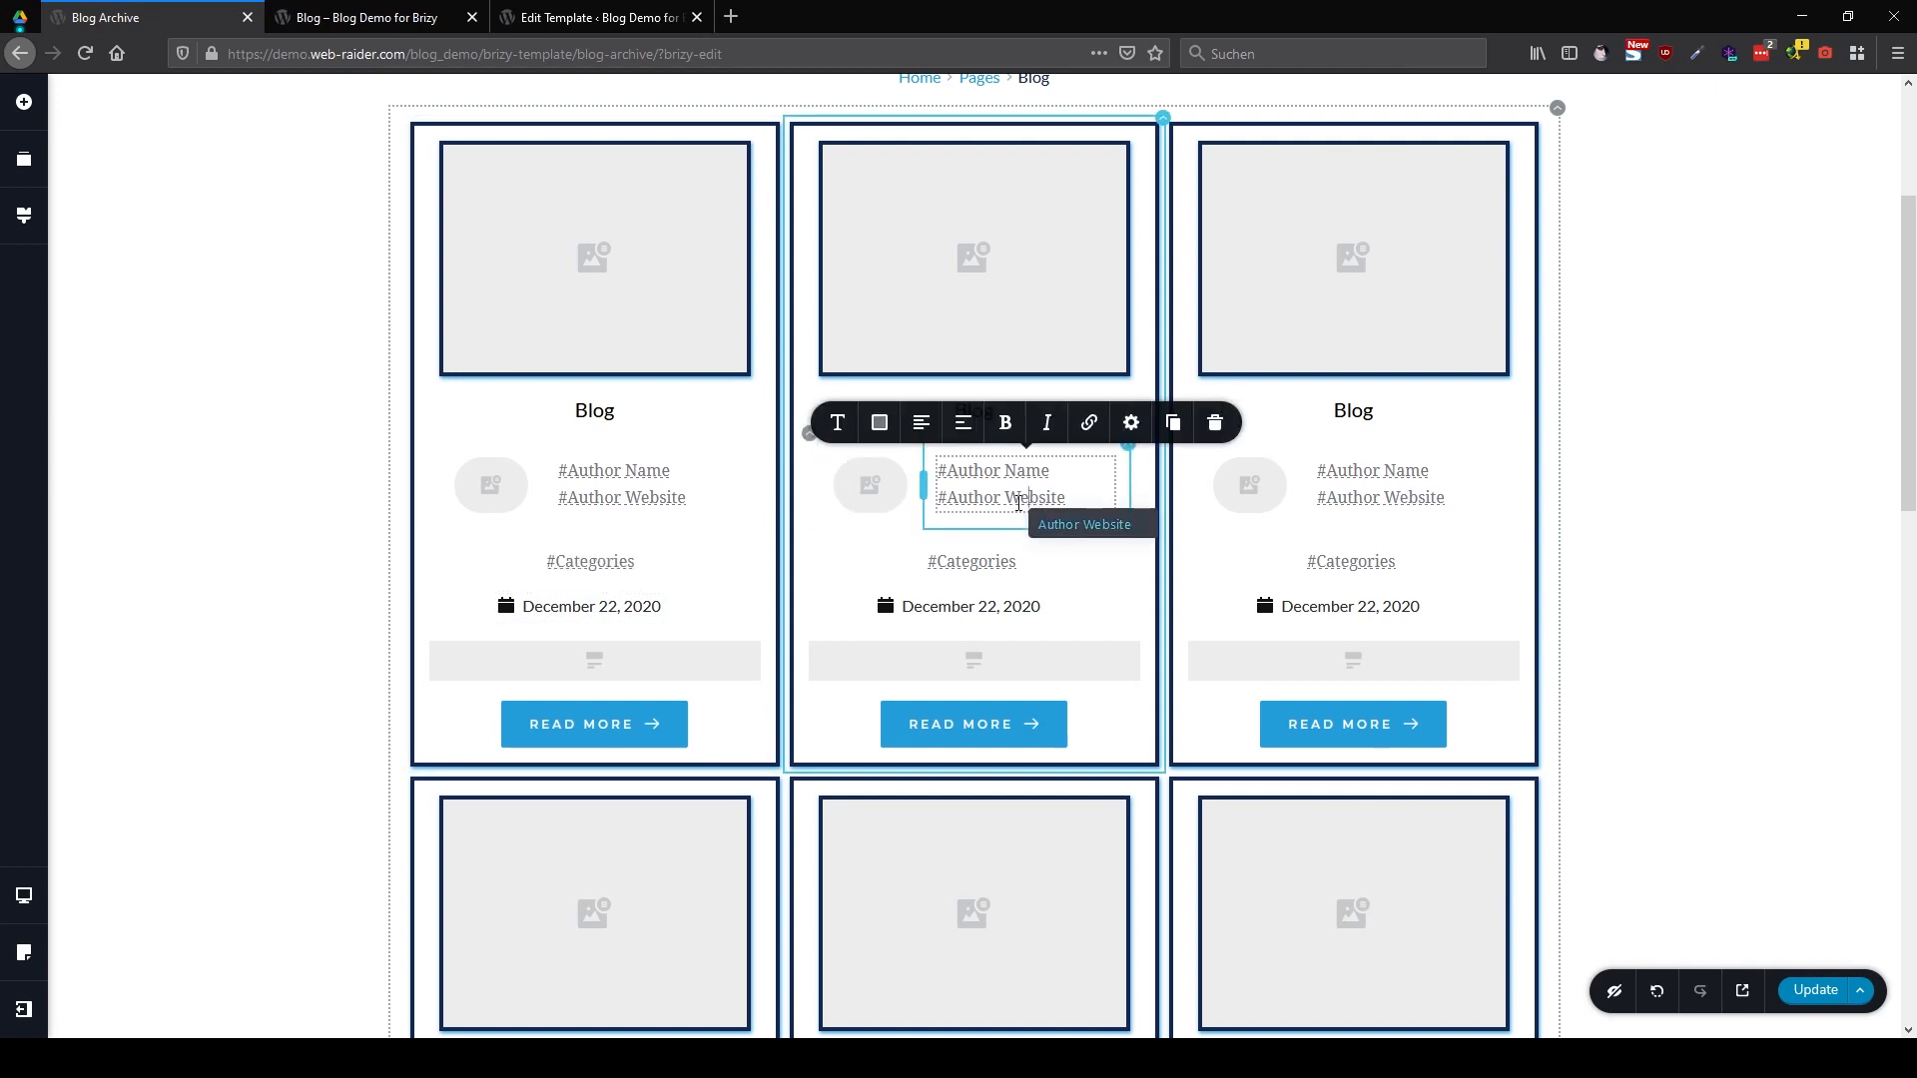
click(837, 422)
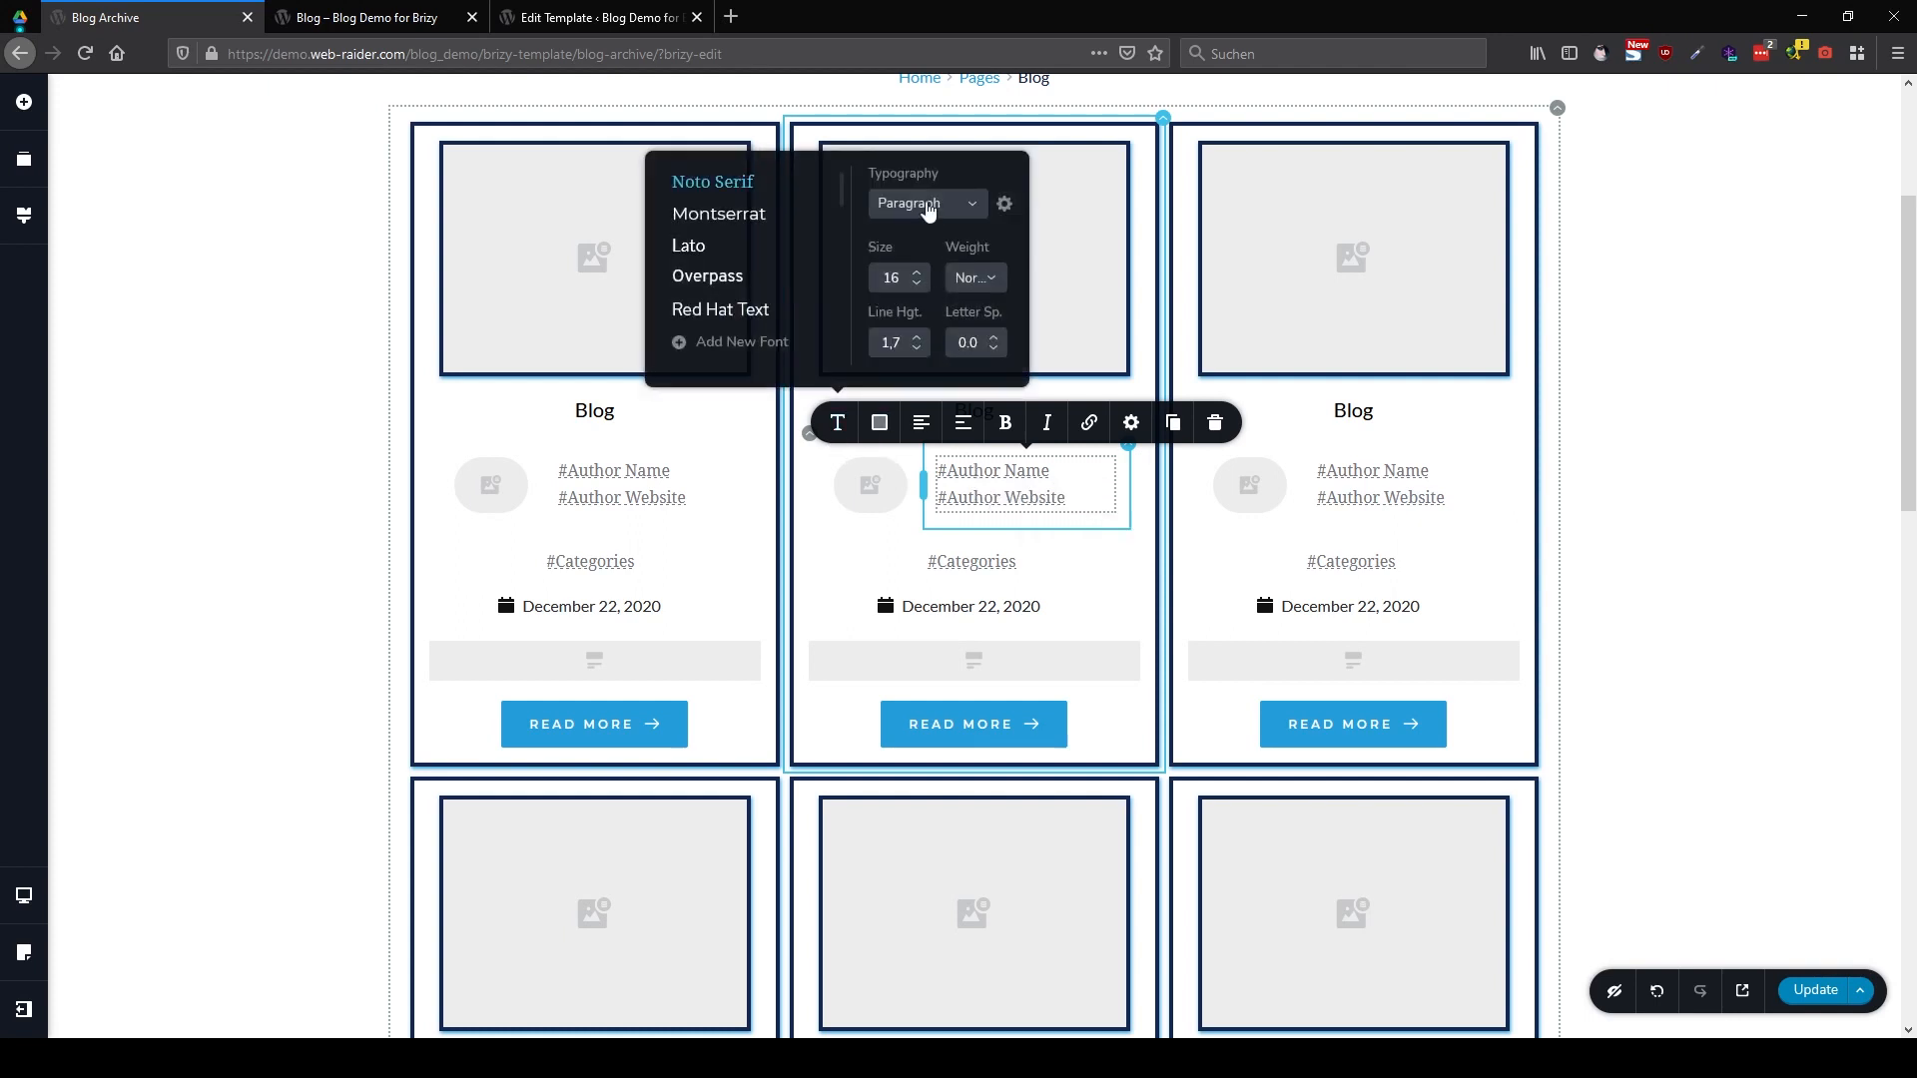
click(1006, 422)
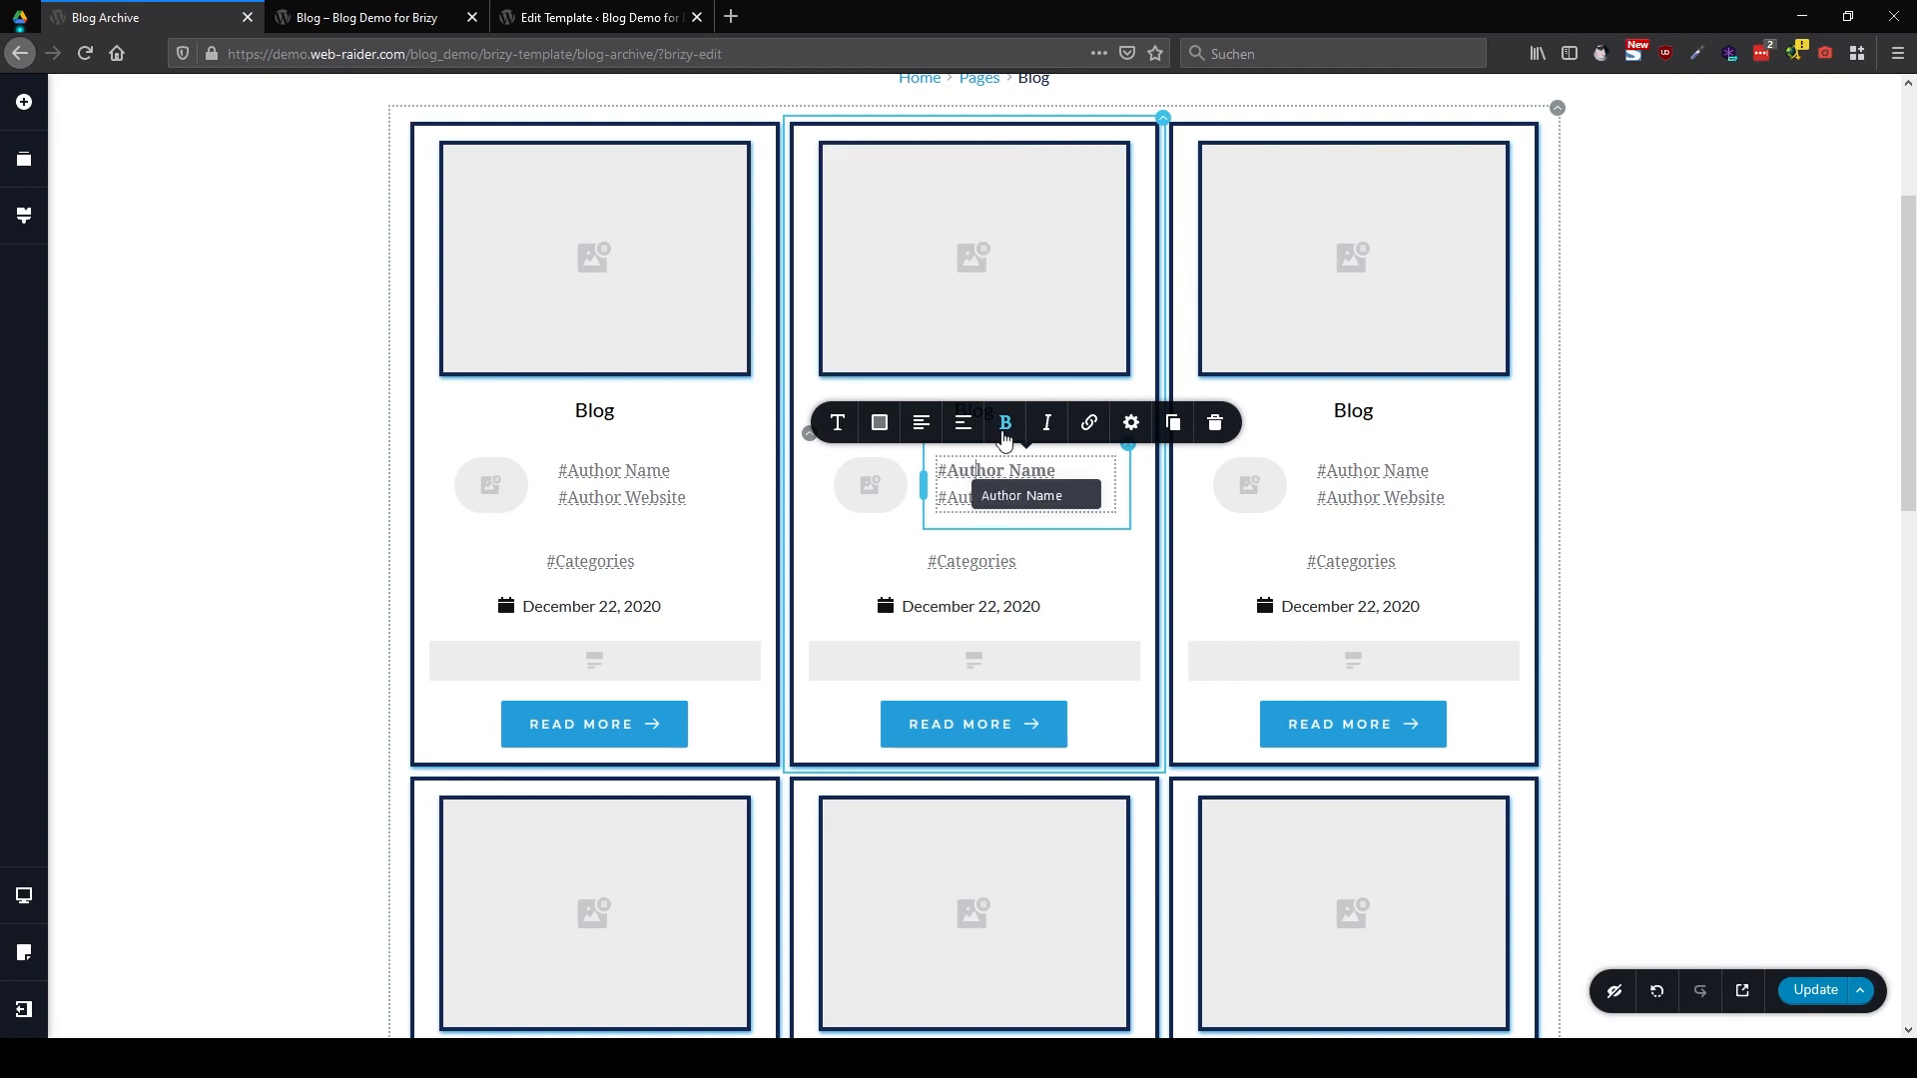
click(840, 422)
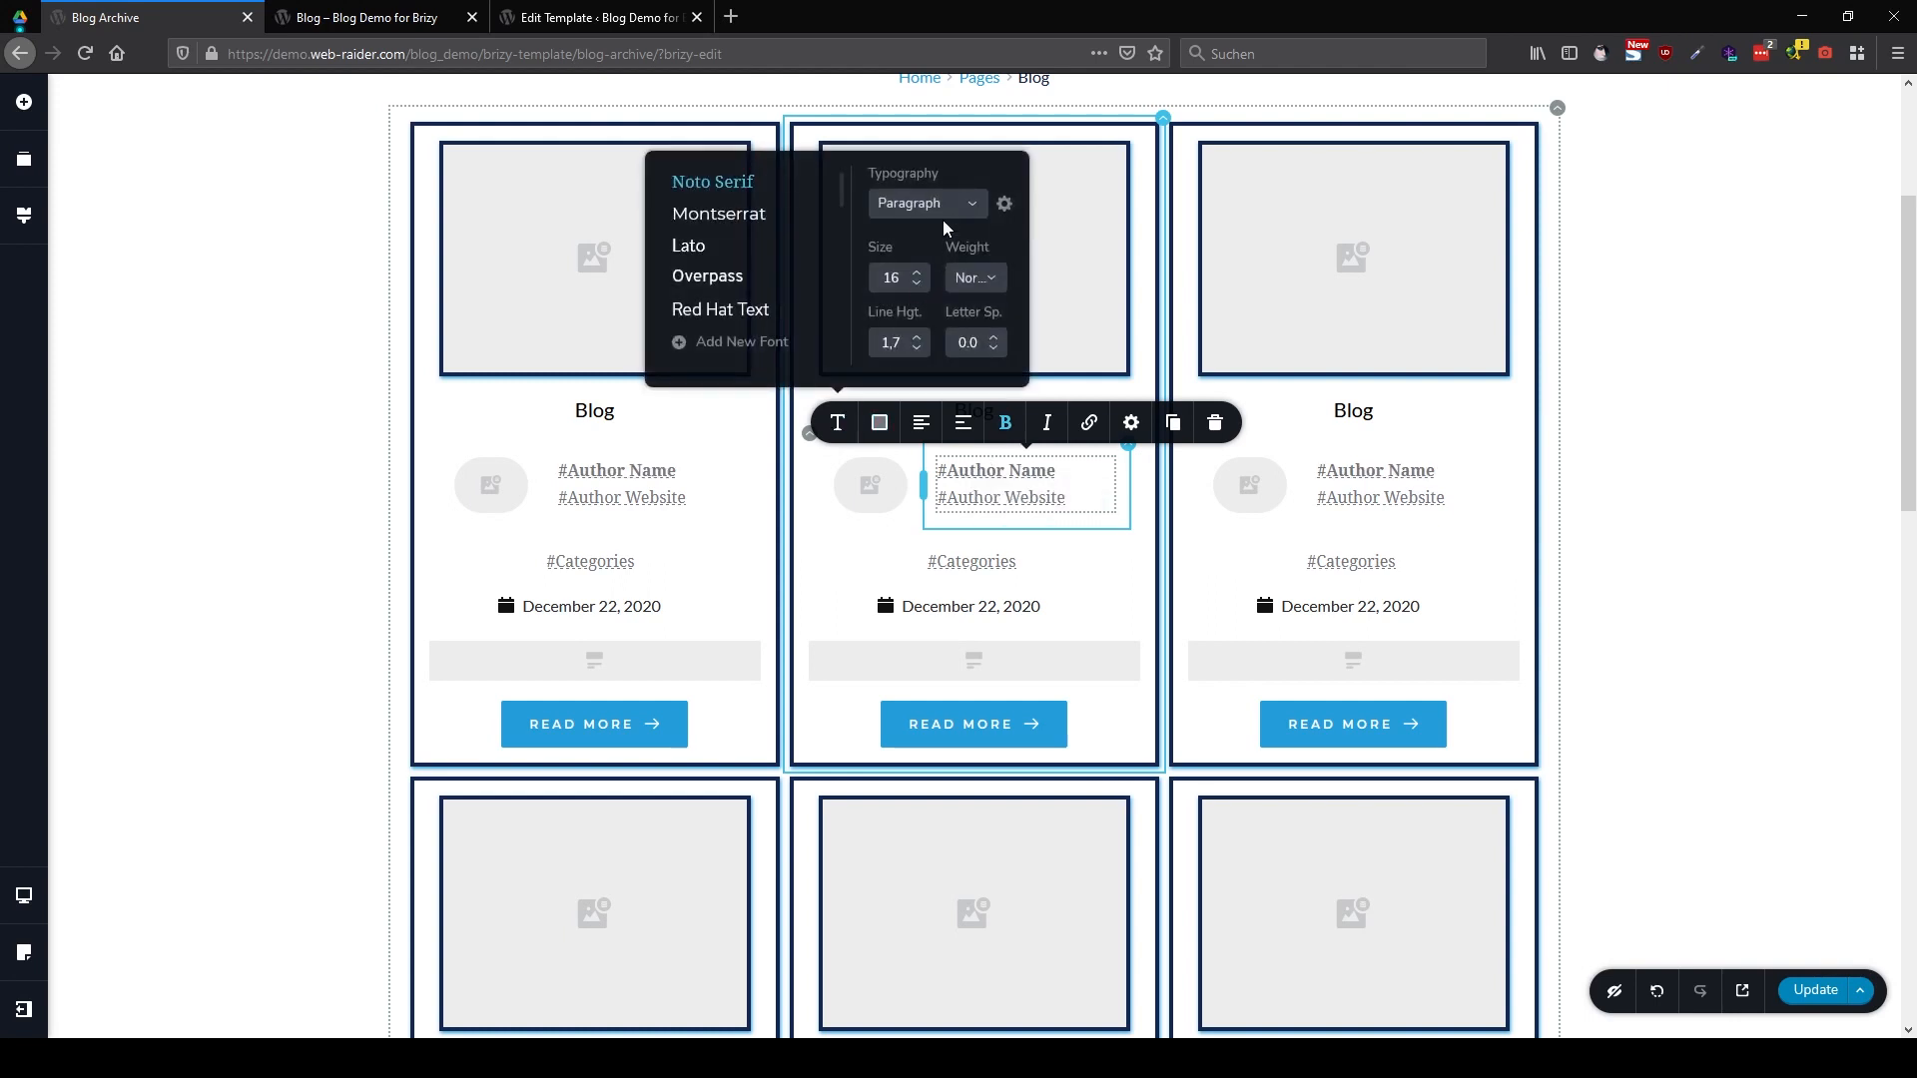
click(921, 274)
click(921, 274)
click(921, 274)
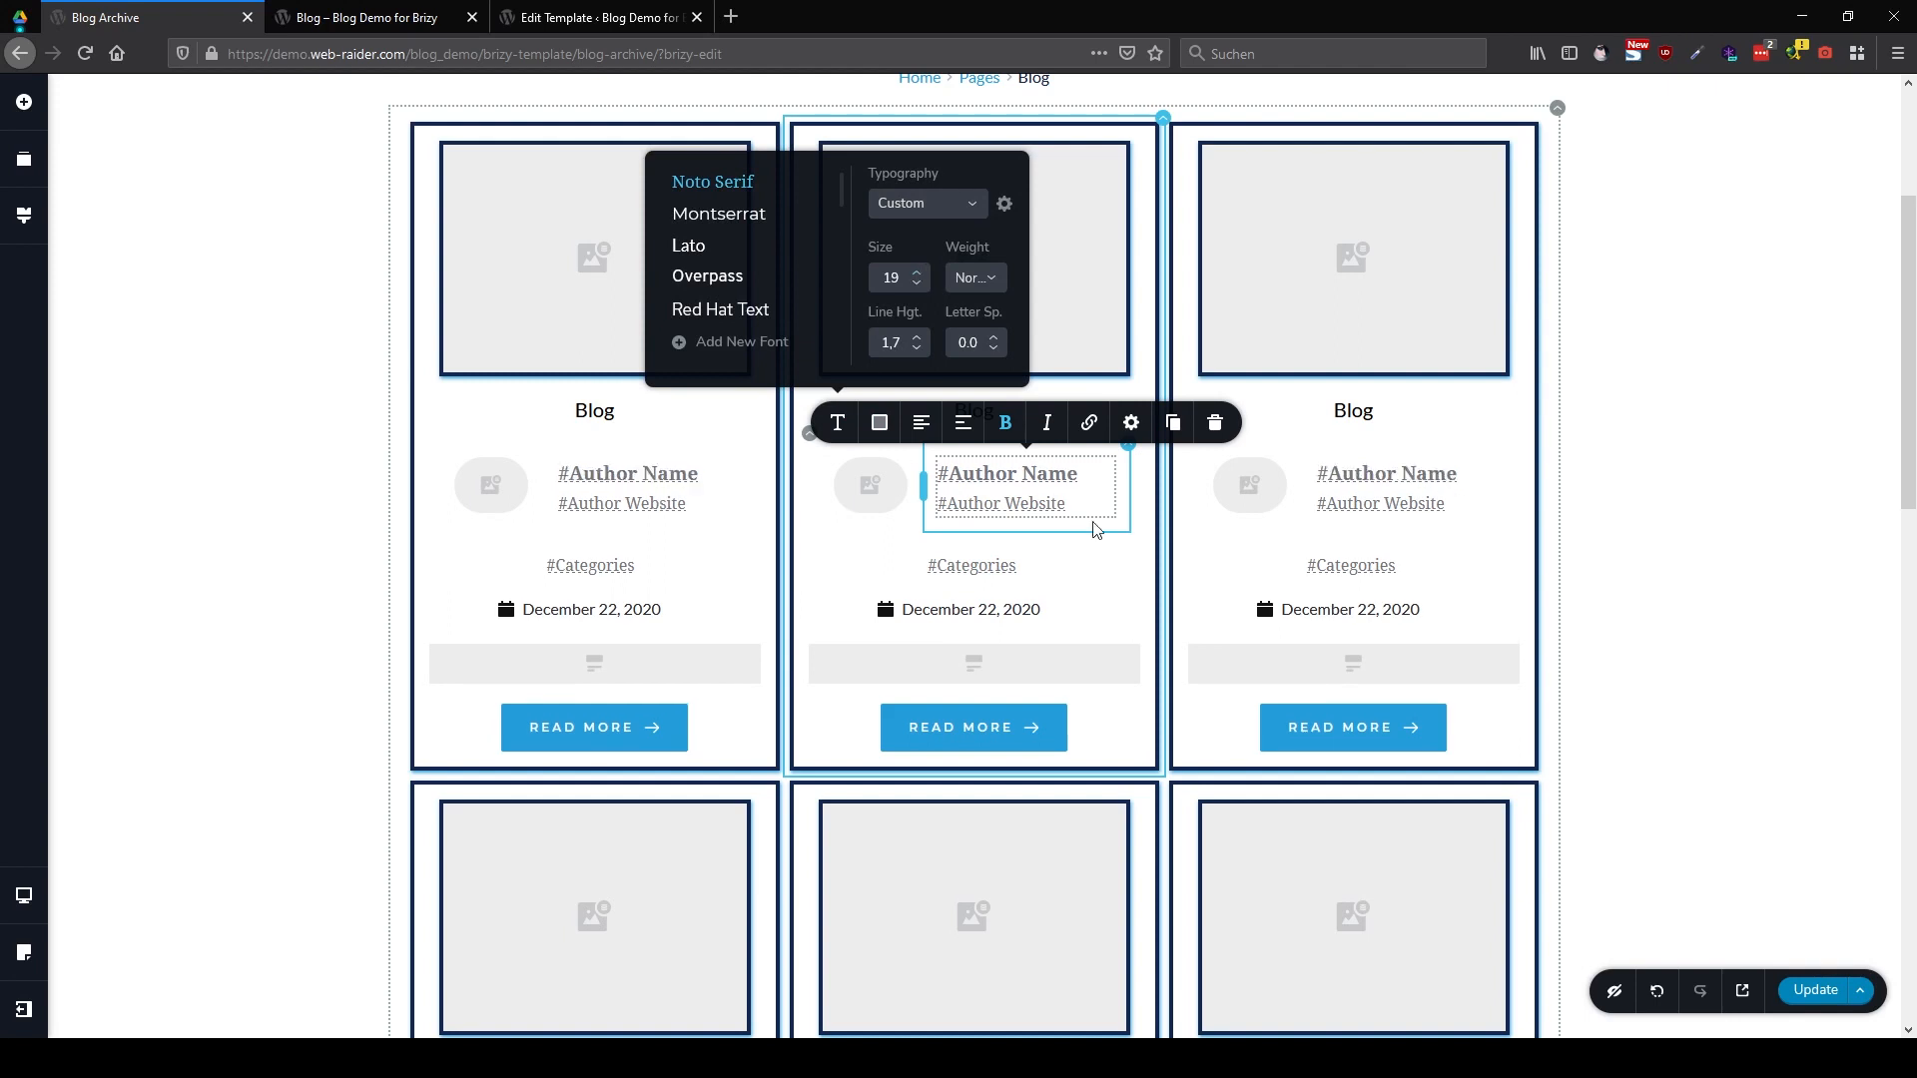
click(1220, 595)
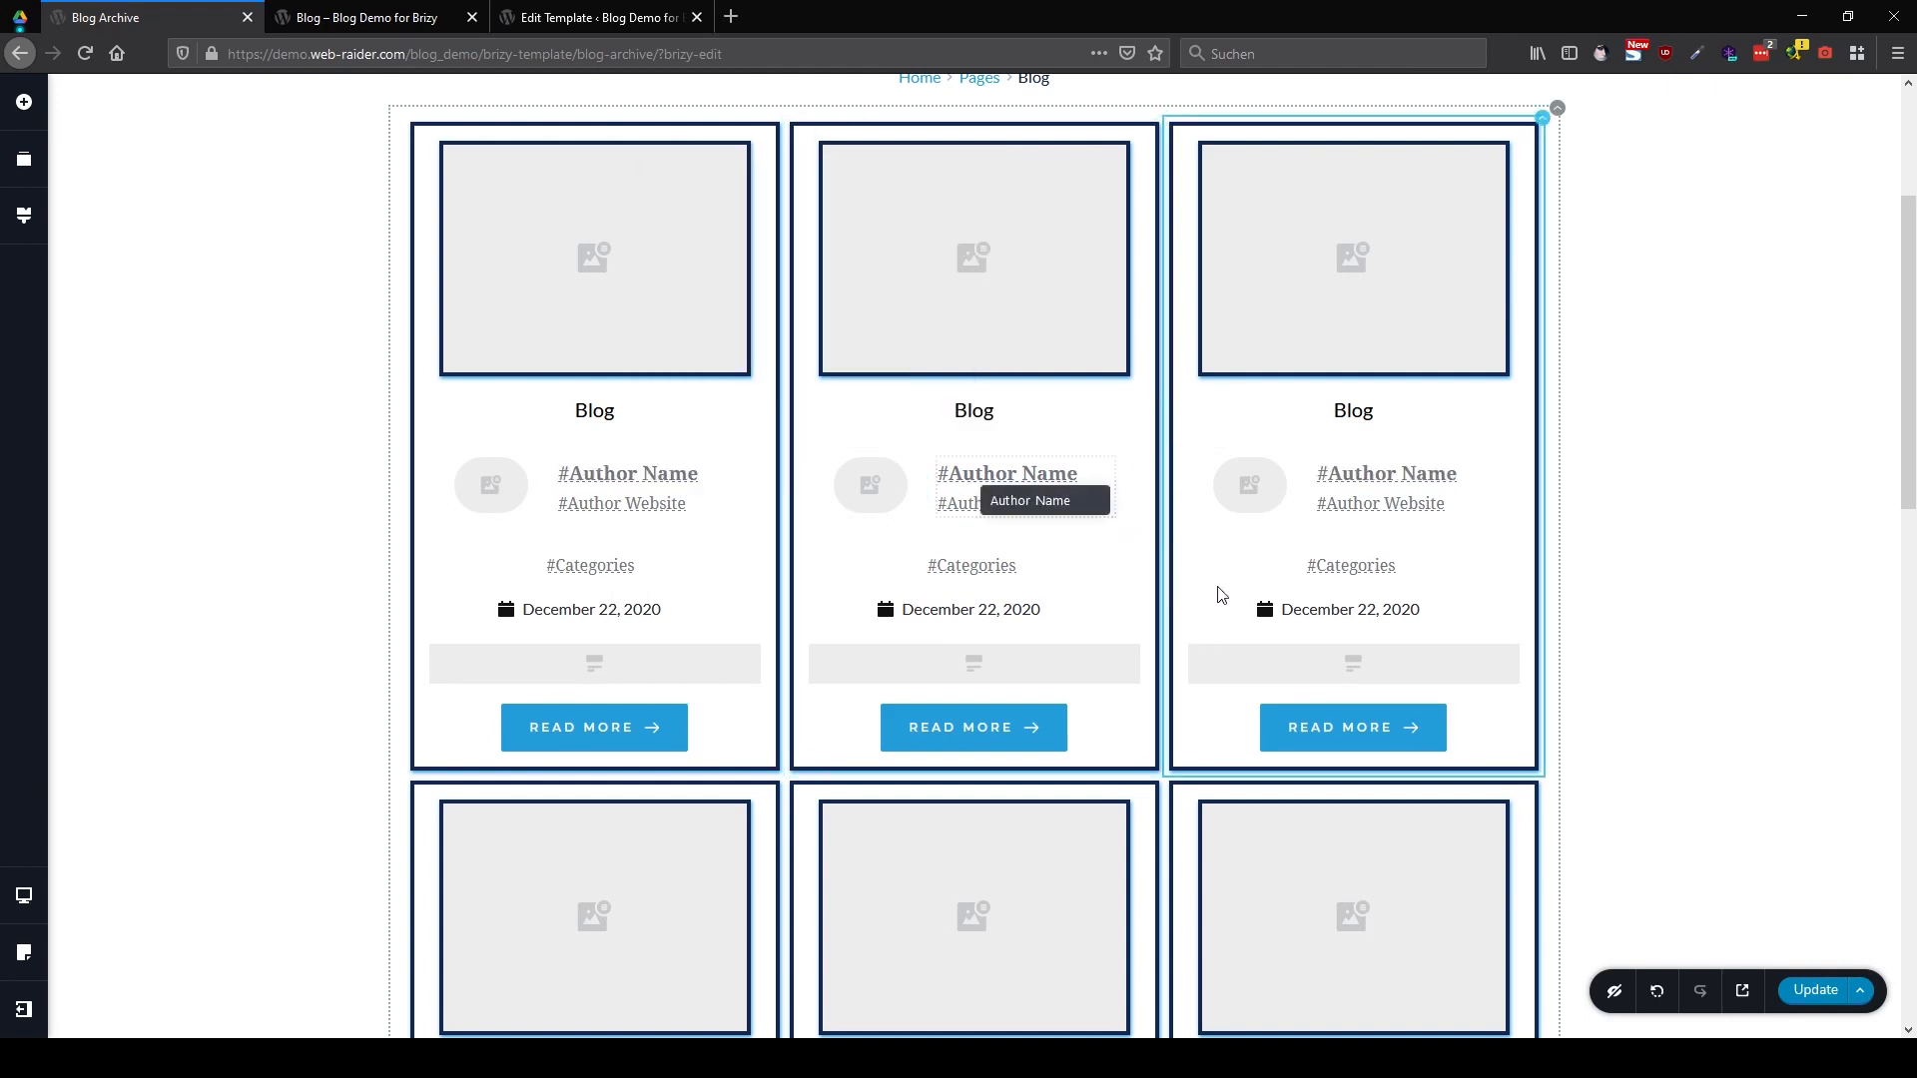
Set the font of the post card's date line to Blinker
click(1314, 623)
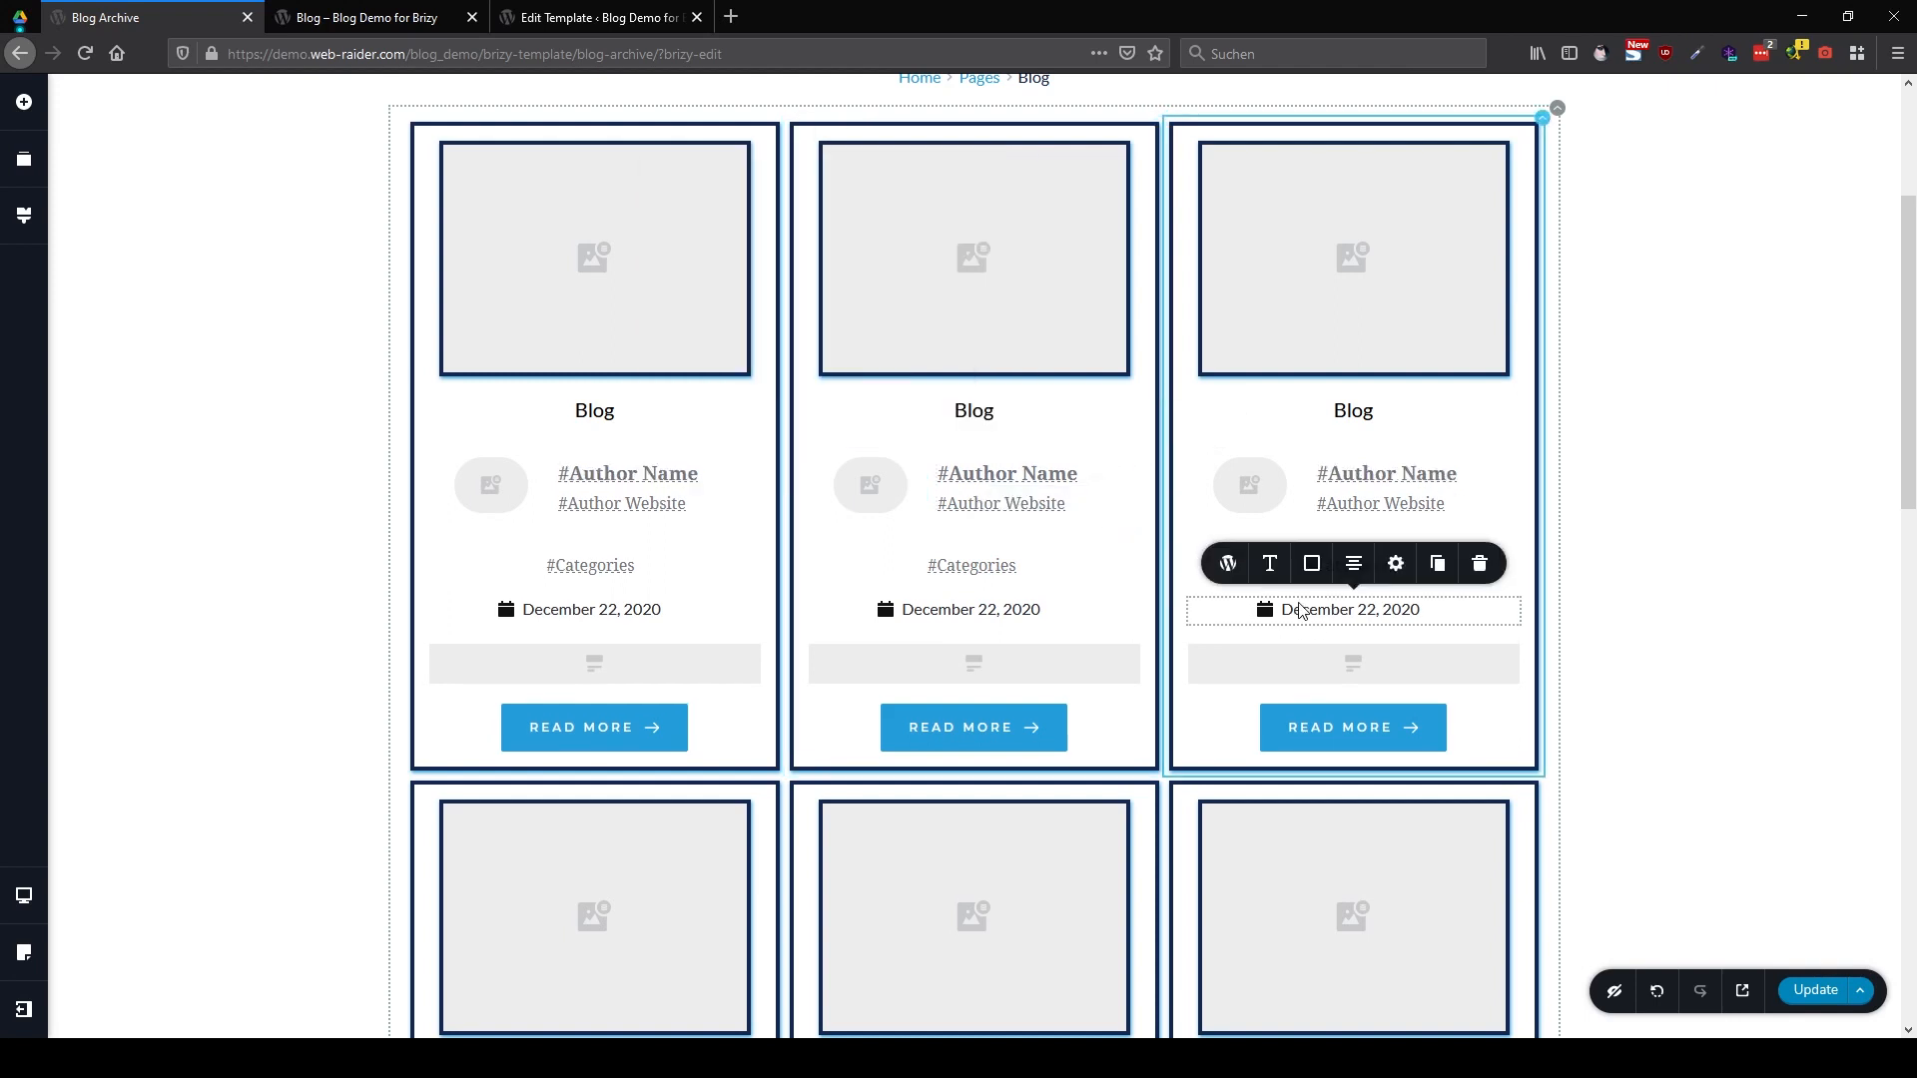
click(1270, 563)
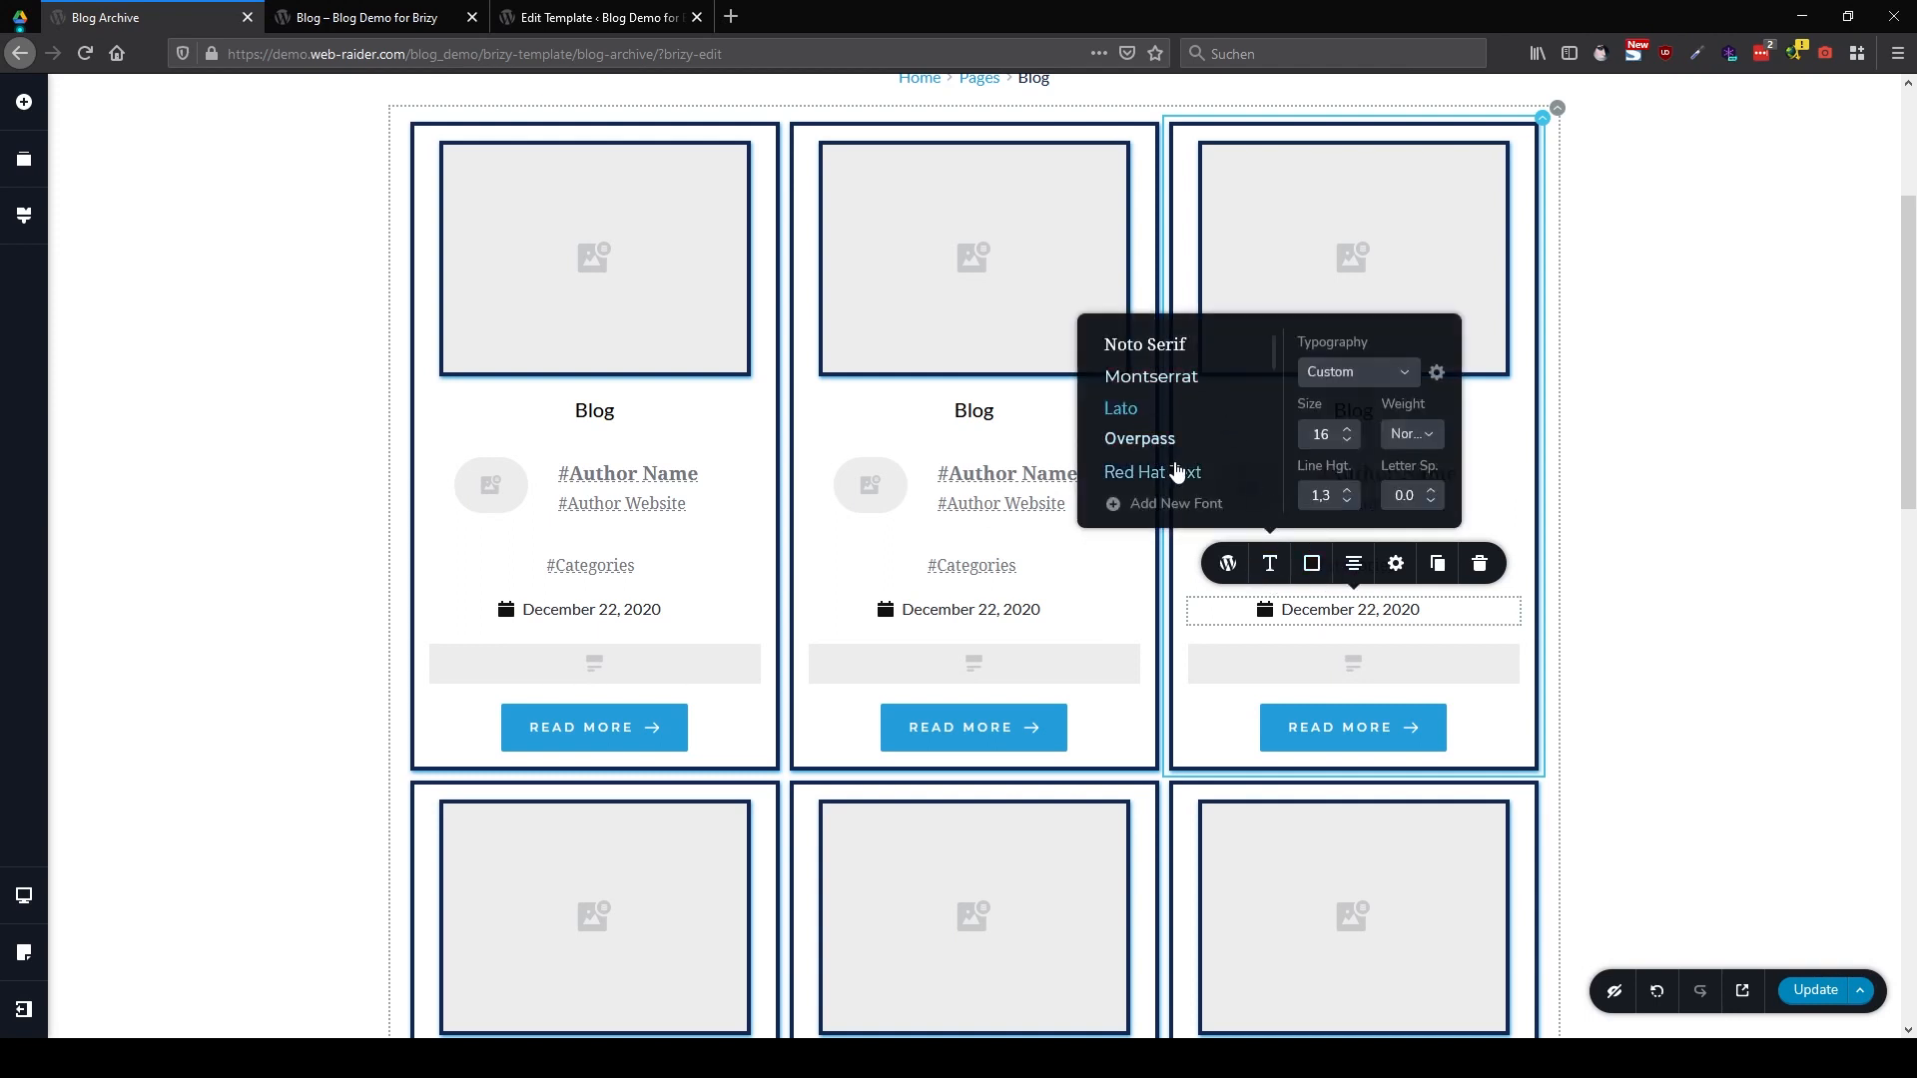
scroll(1178, 472, down, 1)
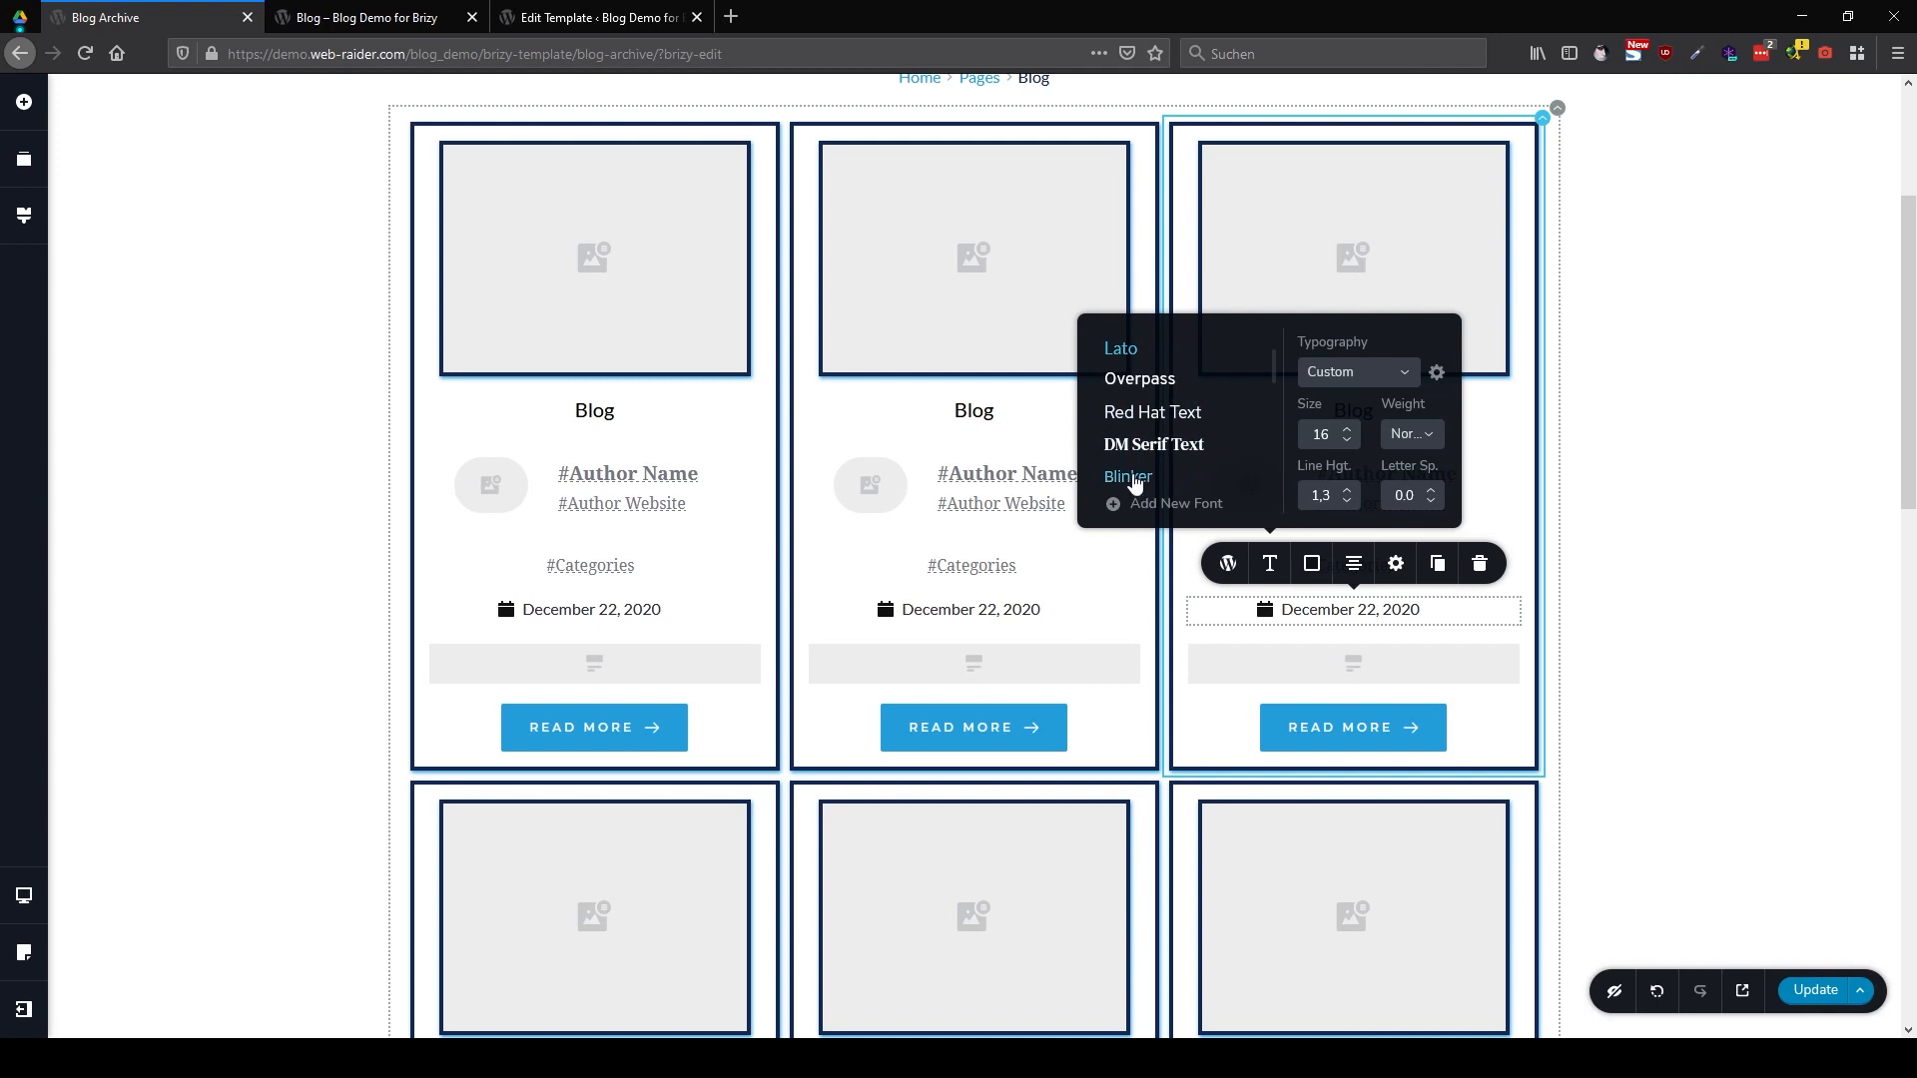
click(1134, 479)
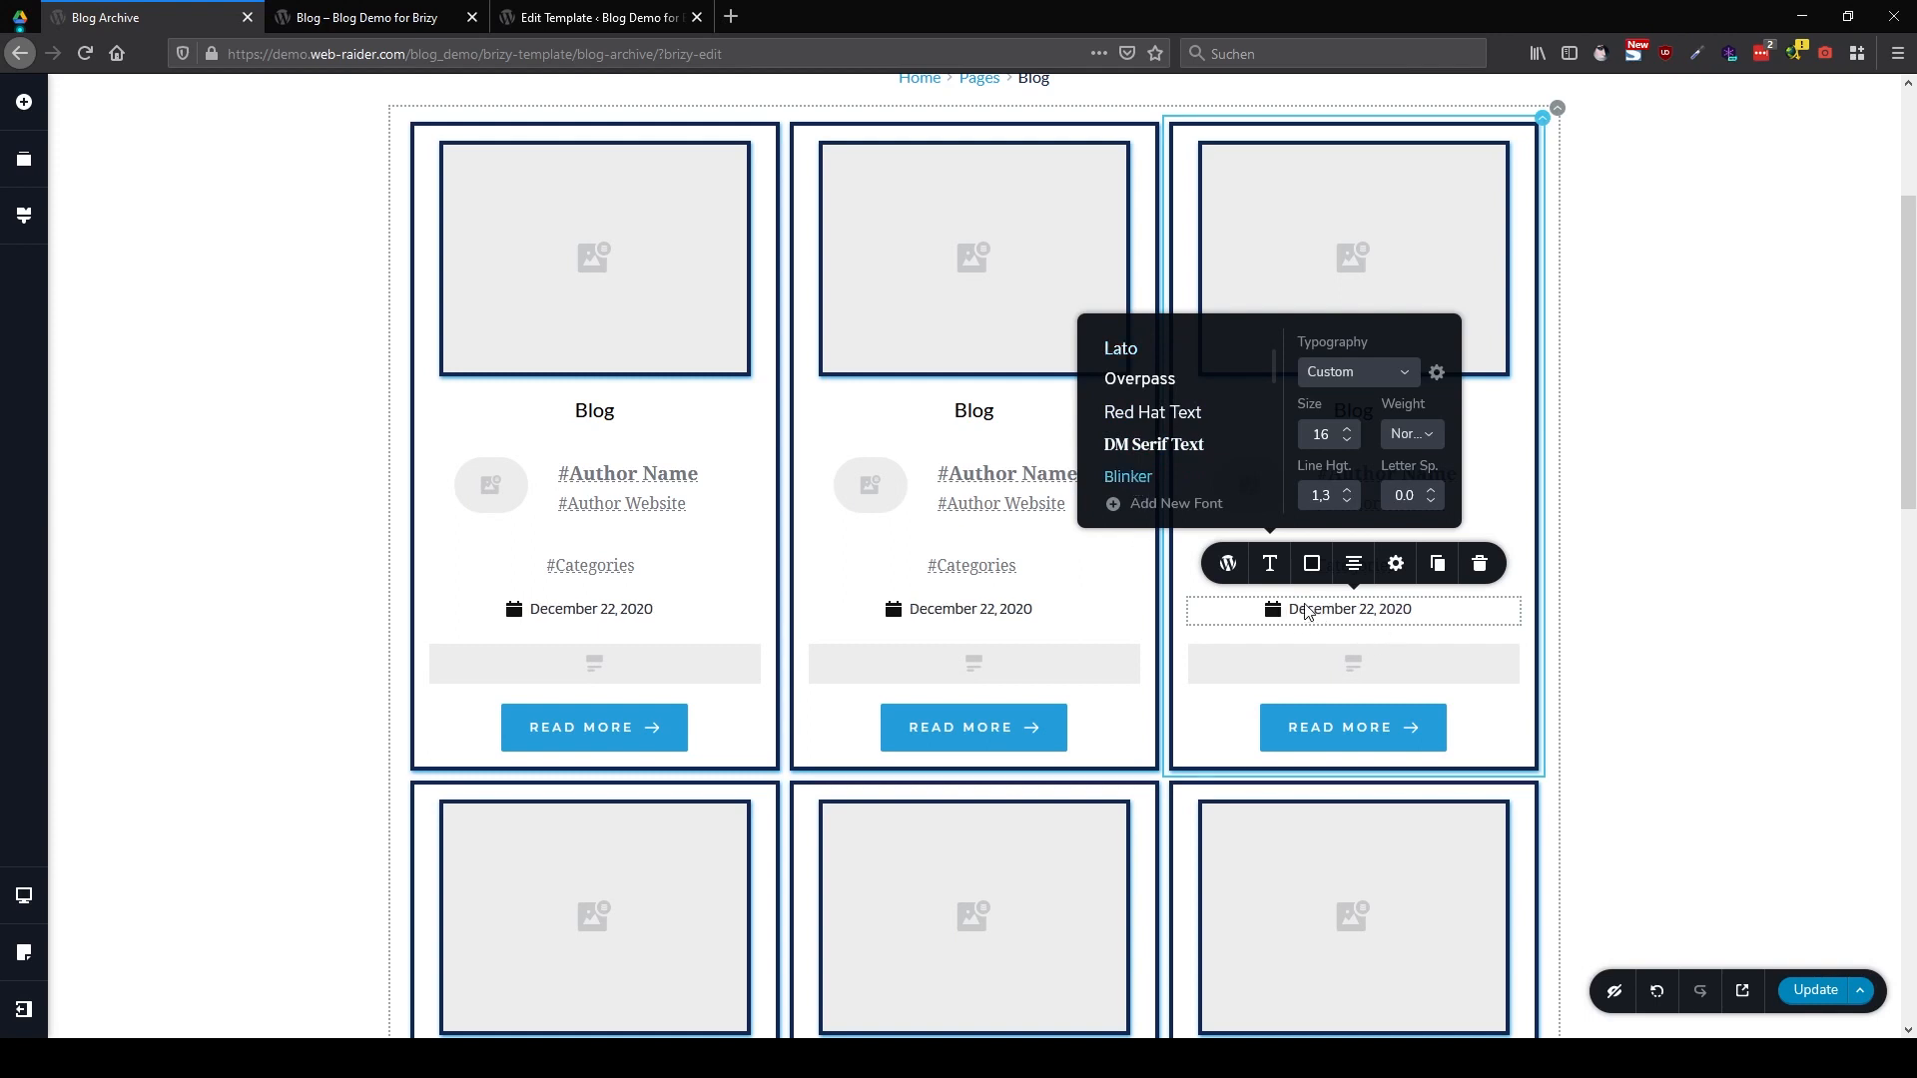
Add the Author element to the card's date line and set the line's font to DM Serif Text
click(1228, 563)
click(1285, 406)
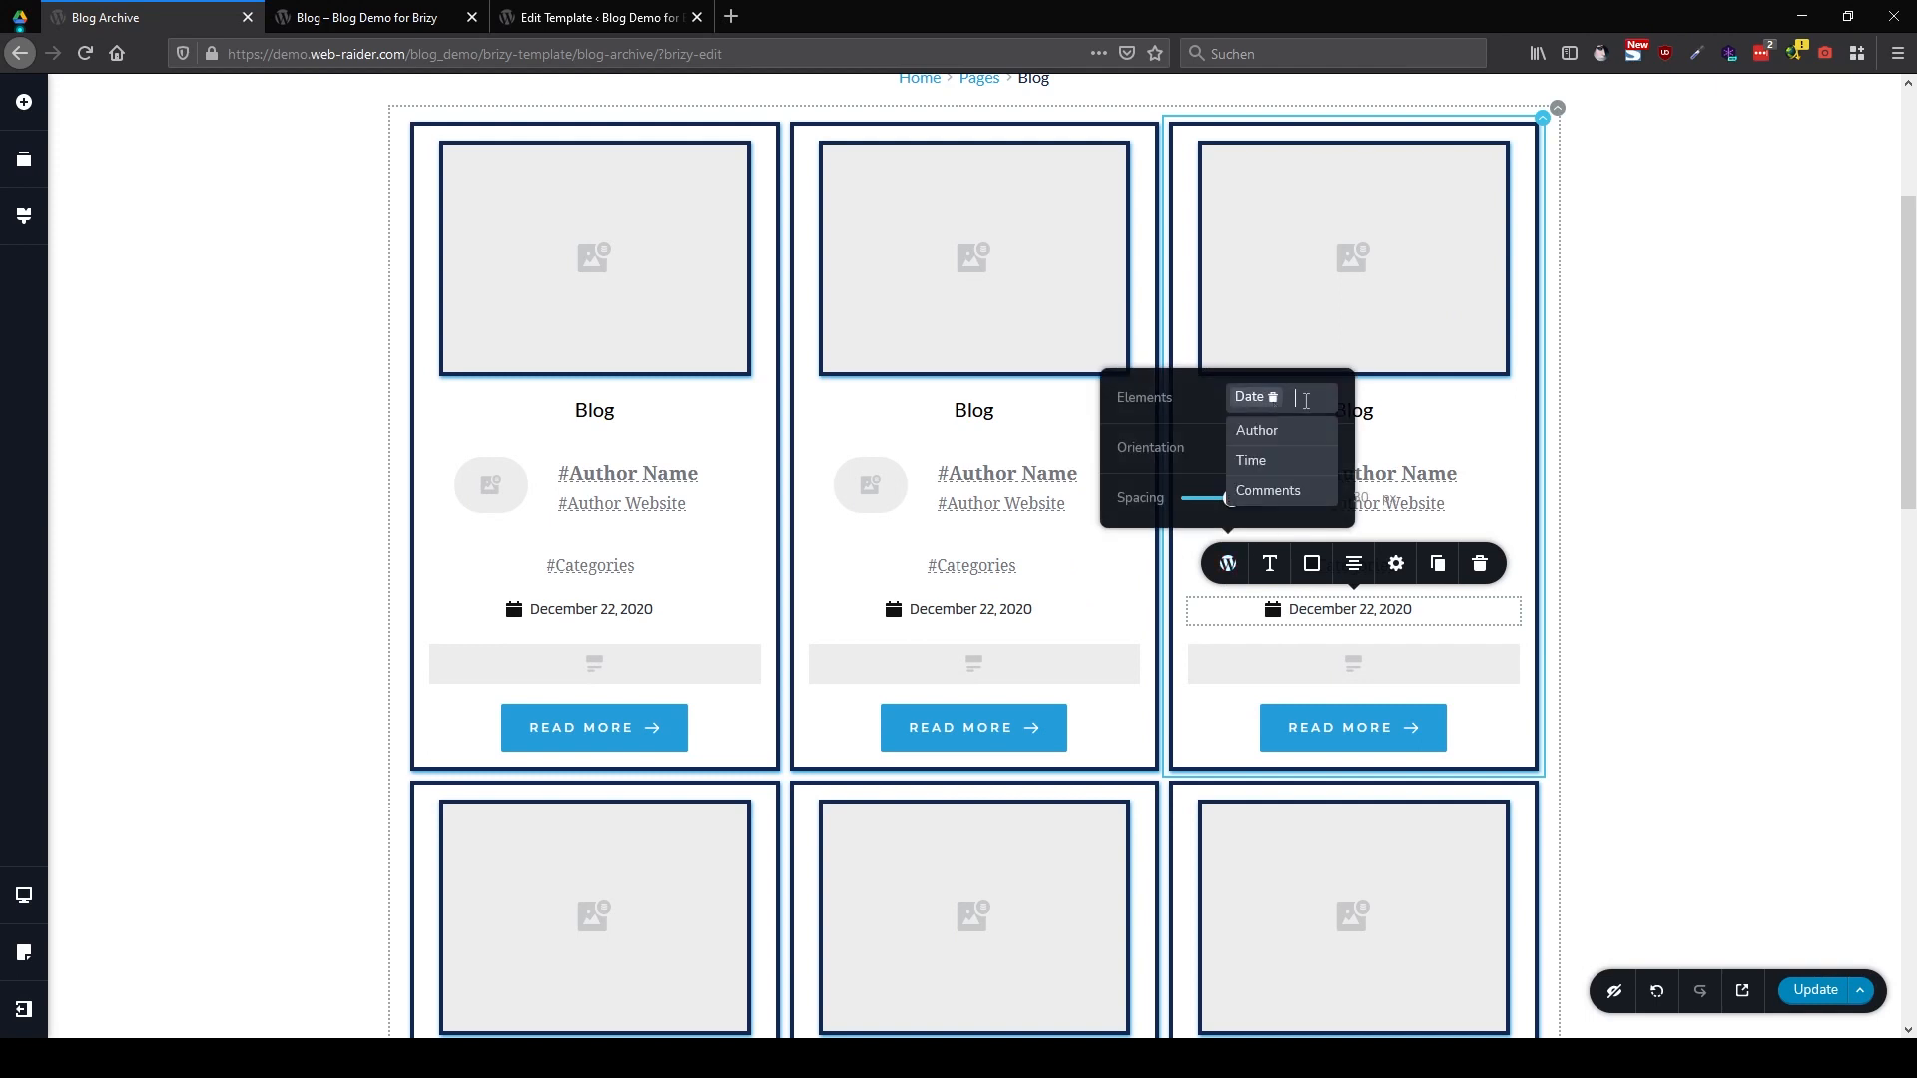
click(1301, 442)
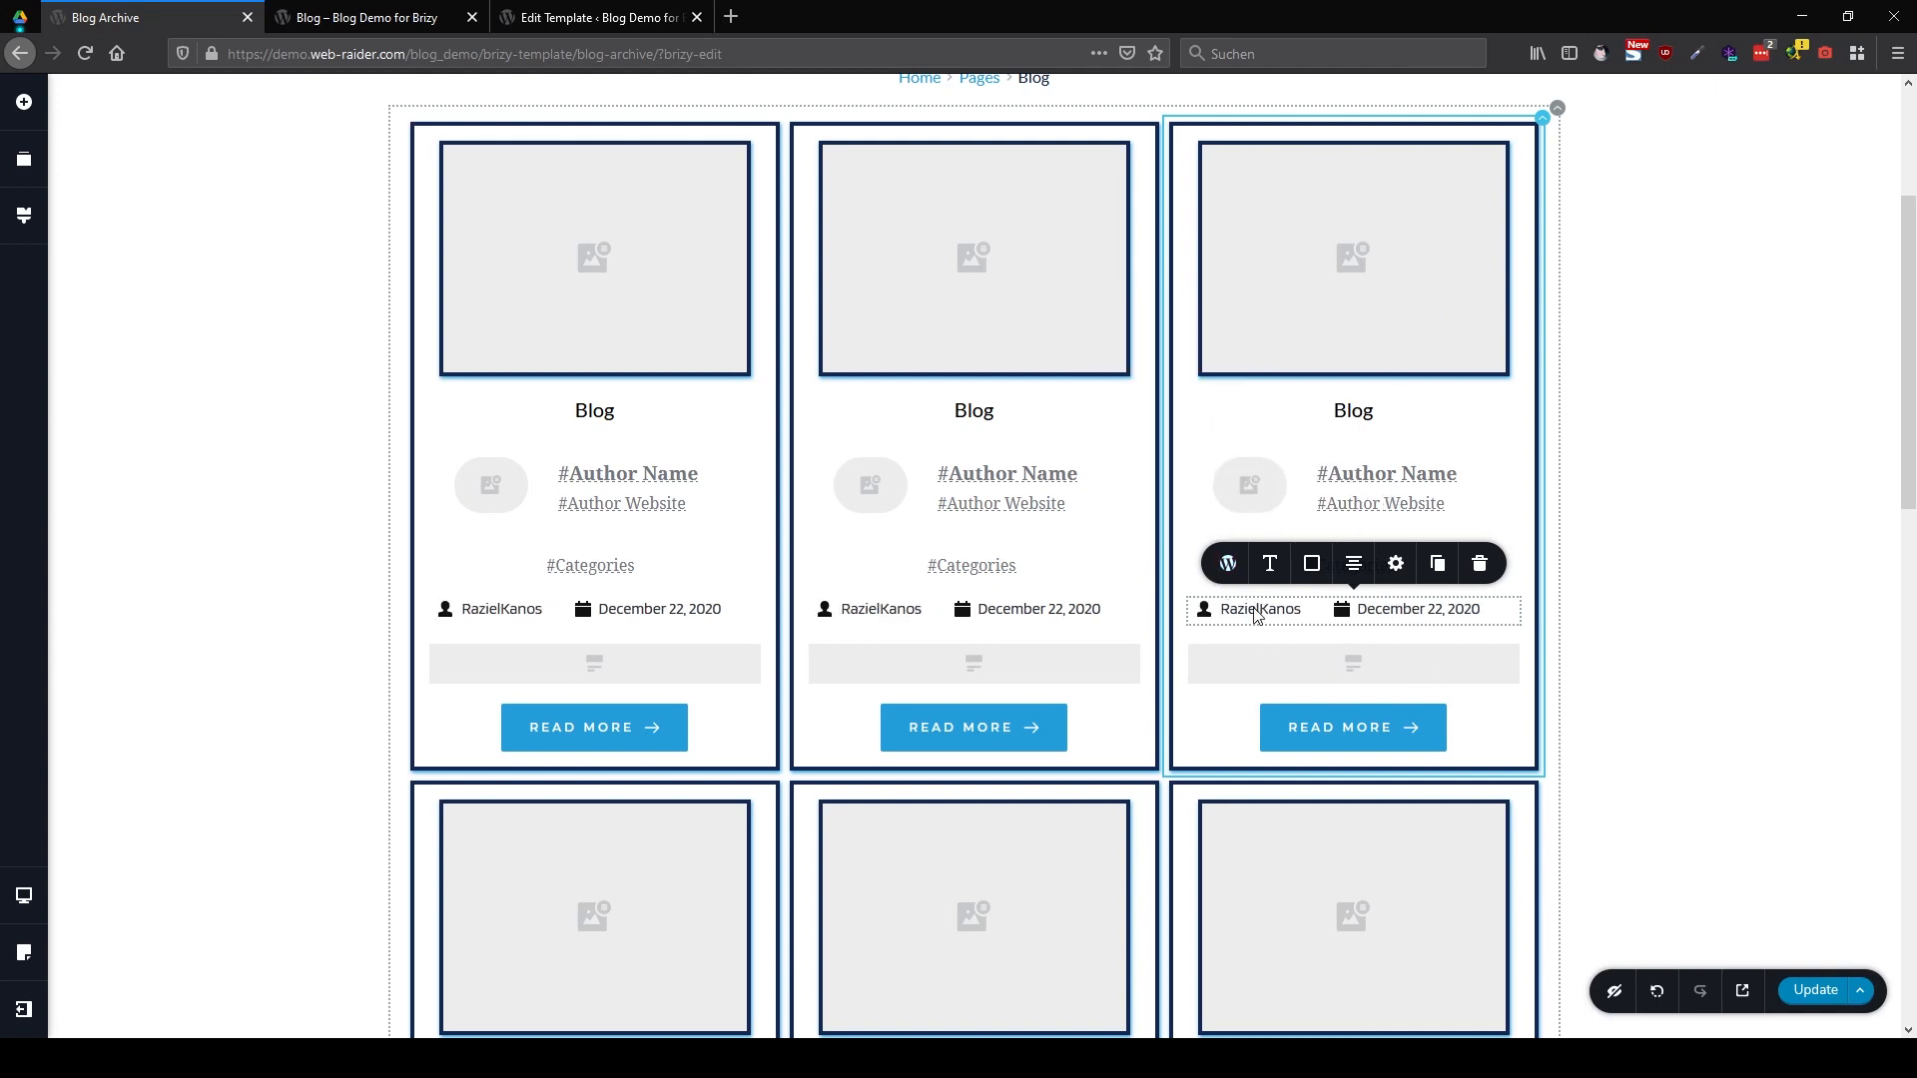
click(1270, 565)
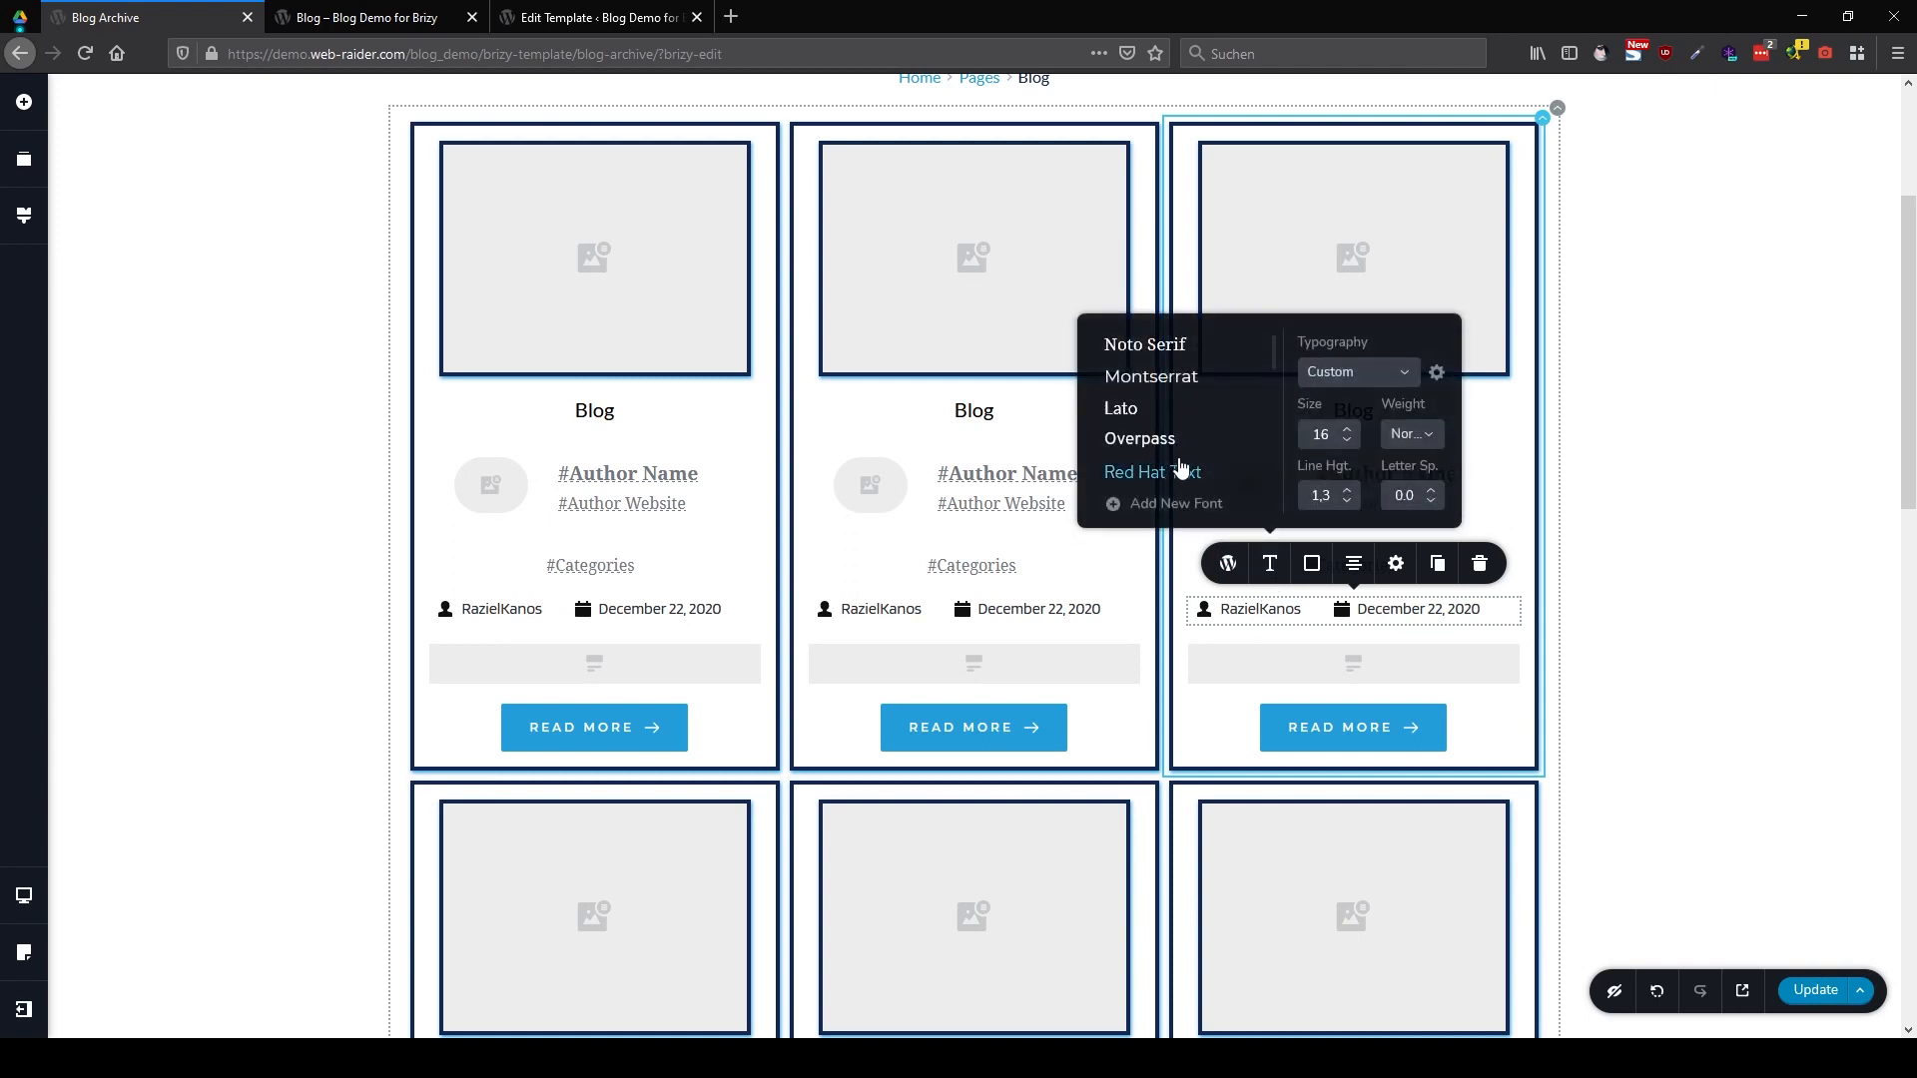
scroll(1173, 468, down, 2)
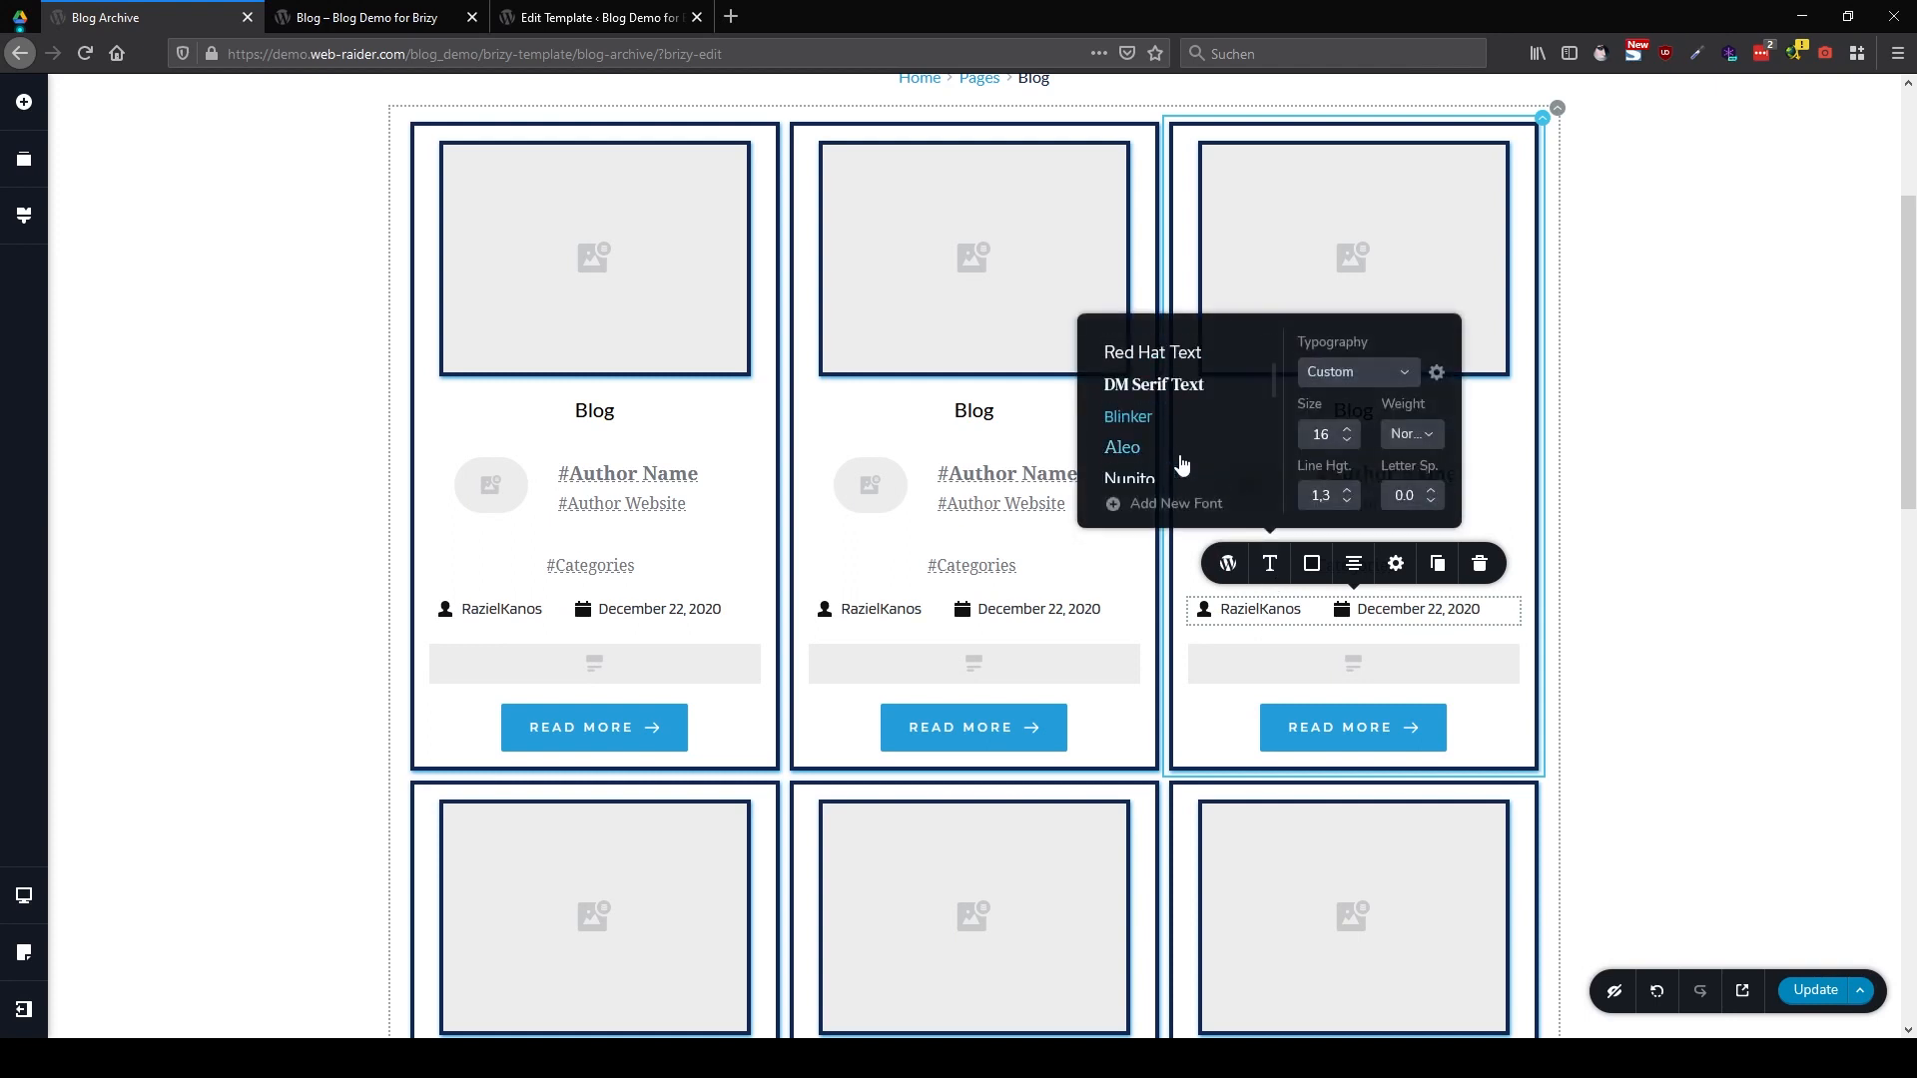
click(1154, 390)
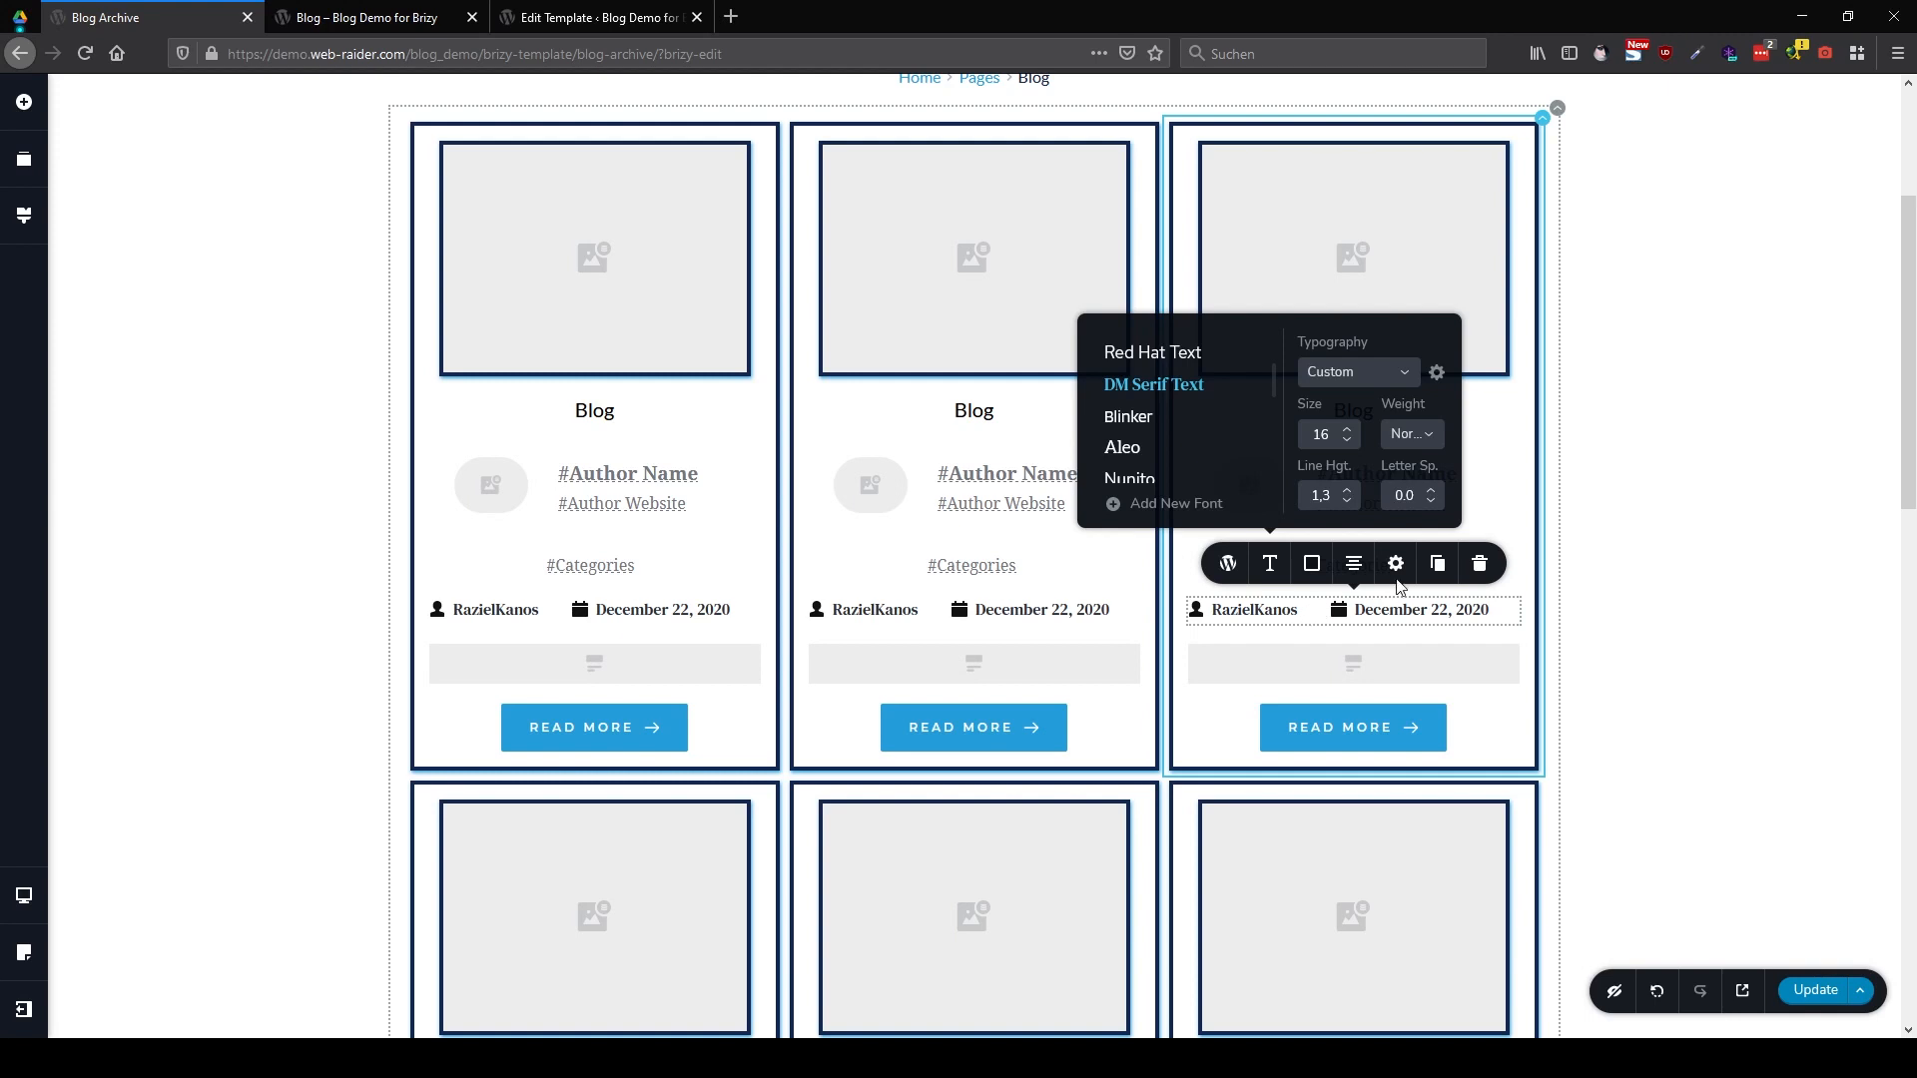
Duplicate the author and date line, keeping only the Author element in the upper copy and only Date in the lower one
click(1450, 567)
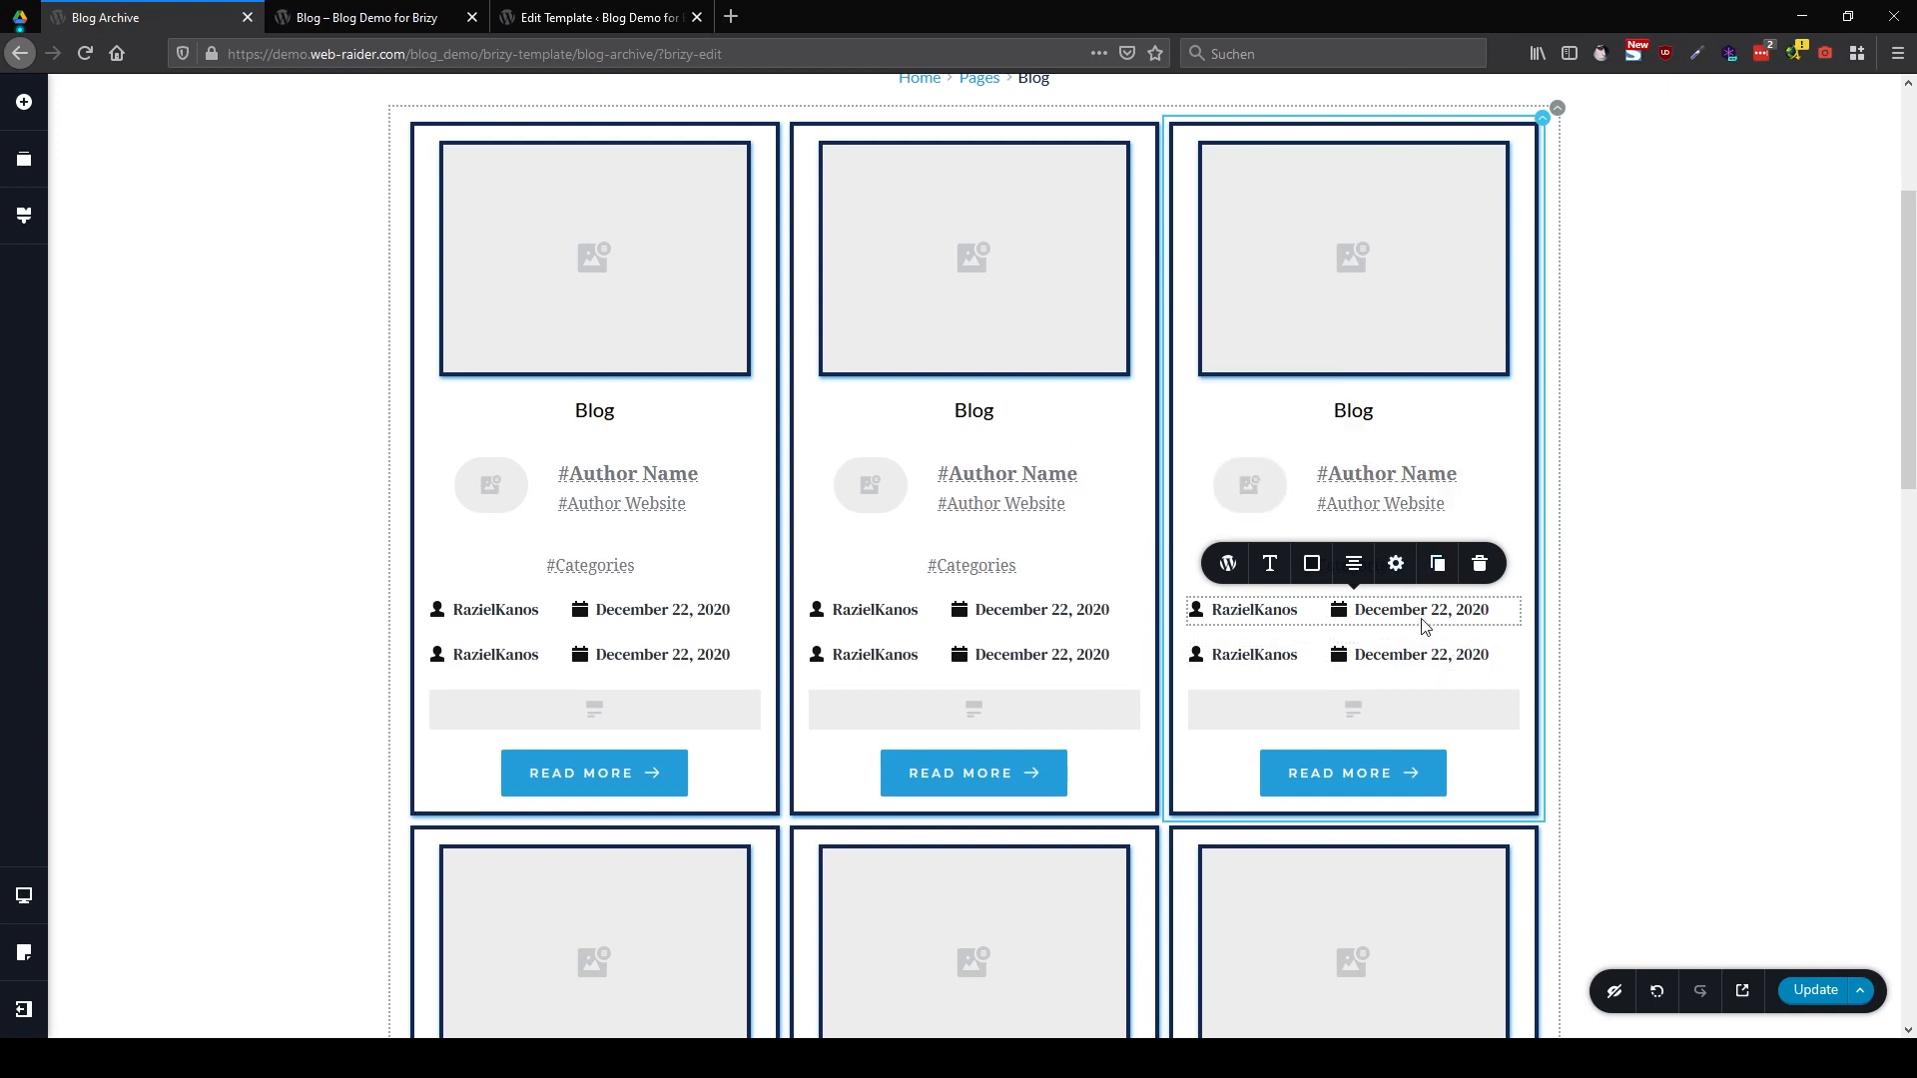
click(1229, 566)
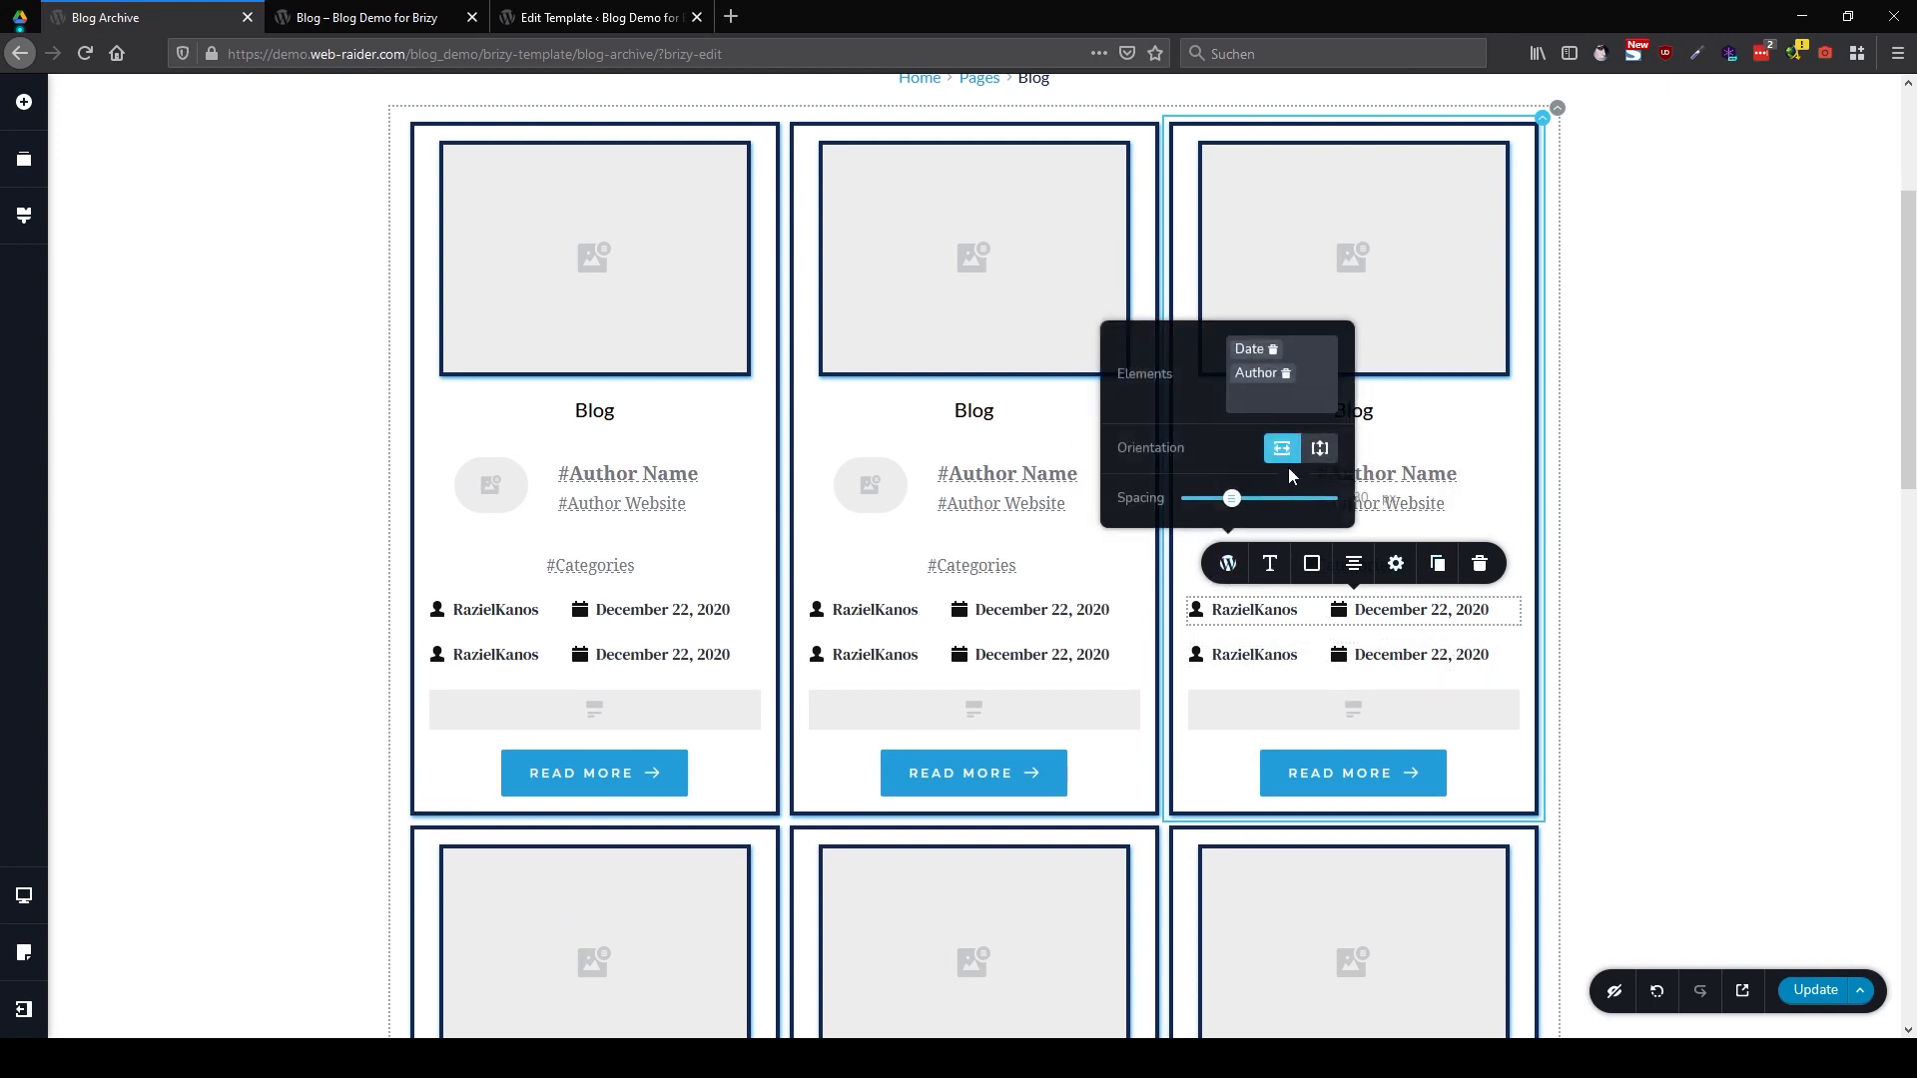
click(1273, 349)
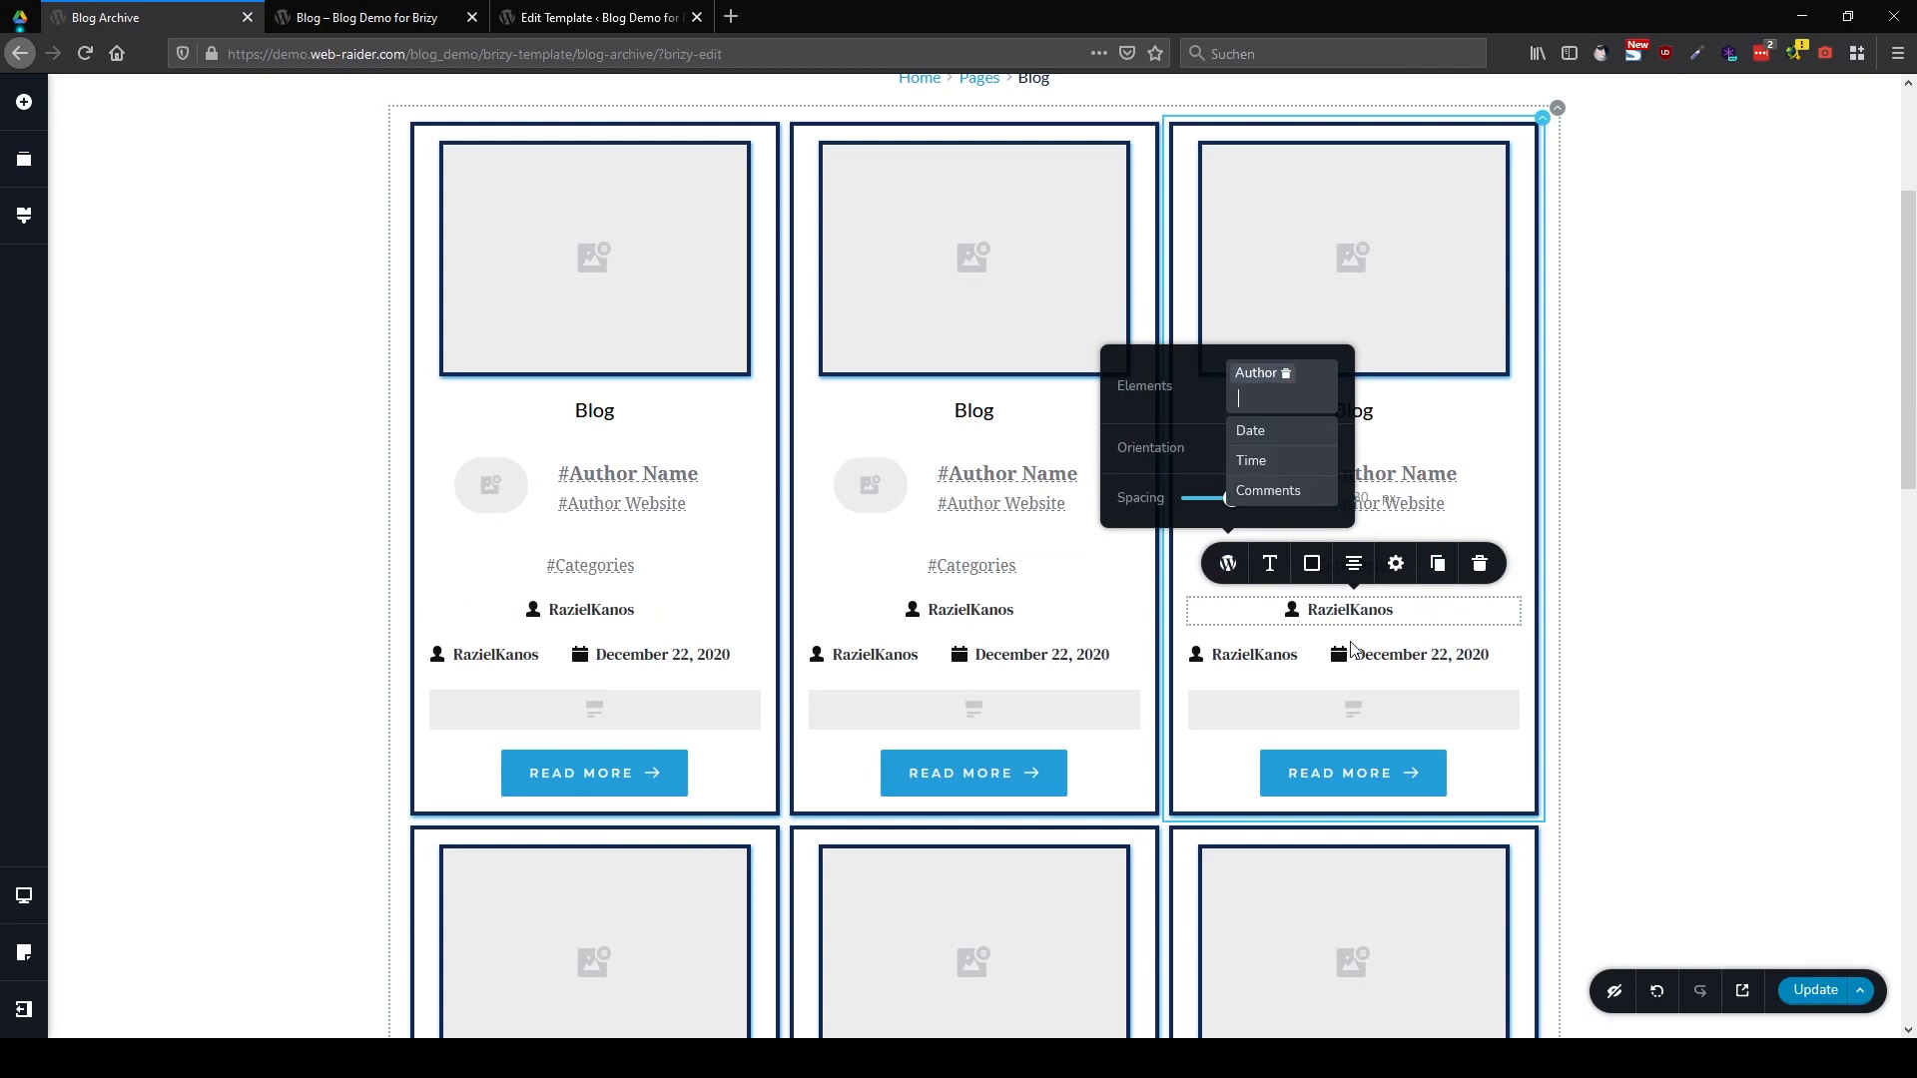
click(1239, 654)
click(1238, 605)
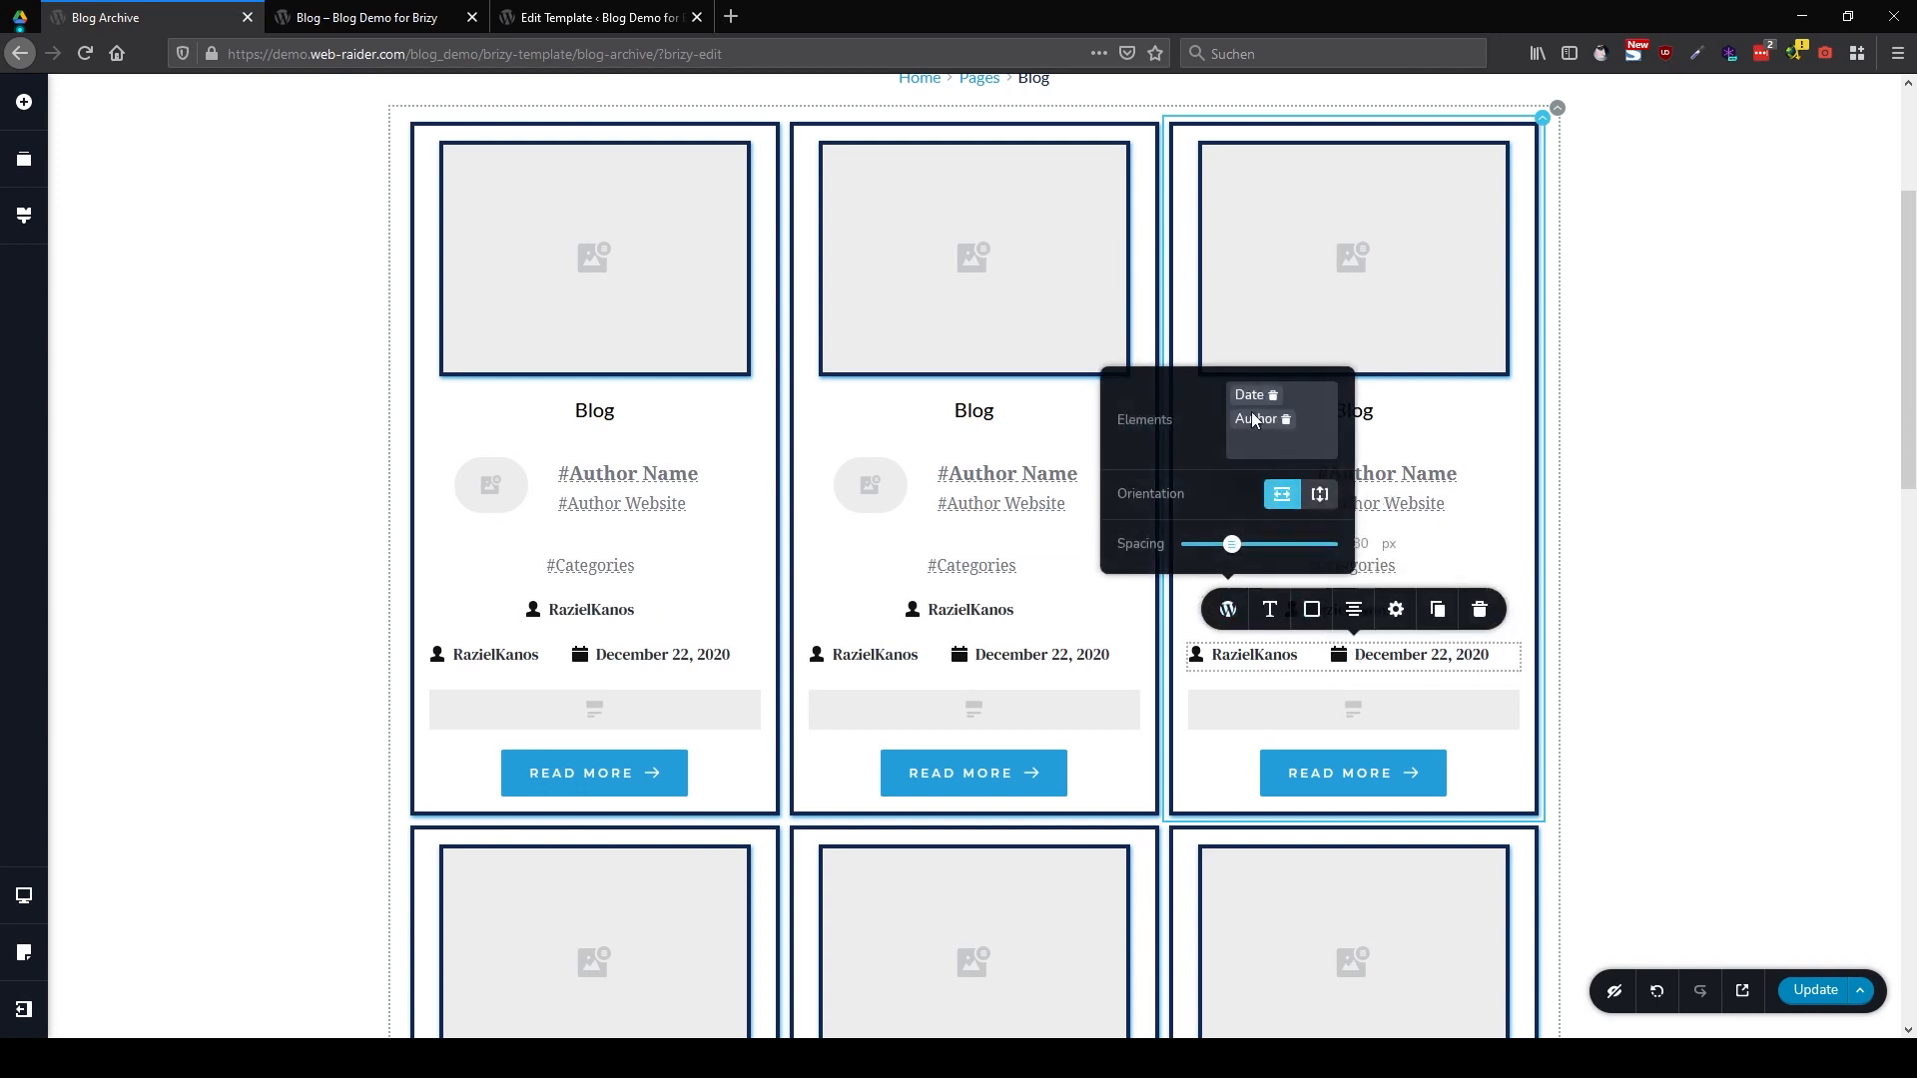
click(1288, 432)
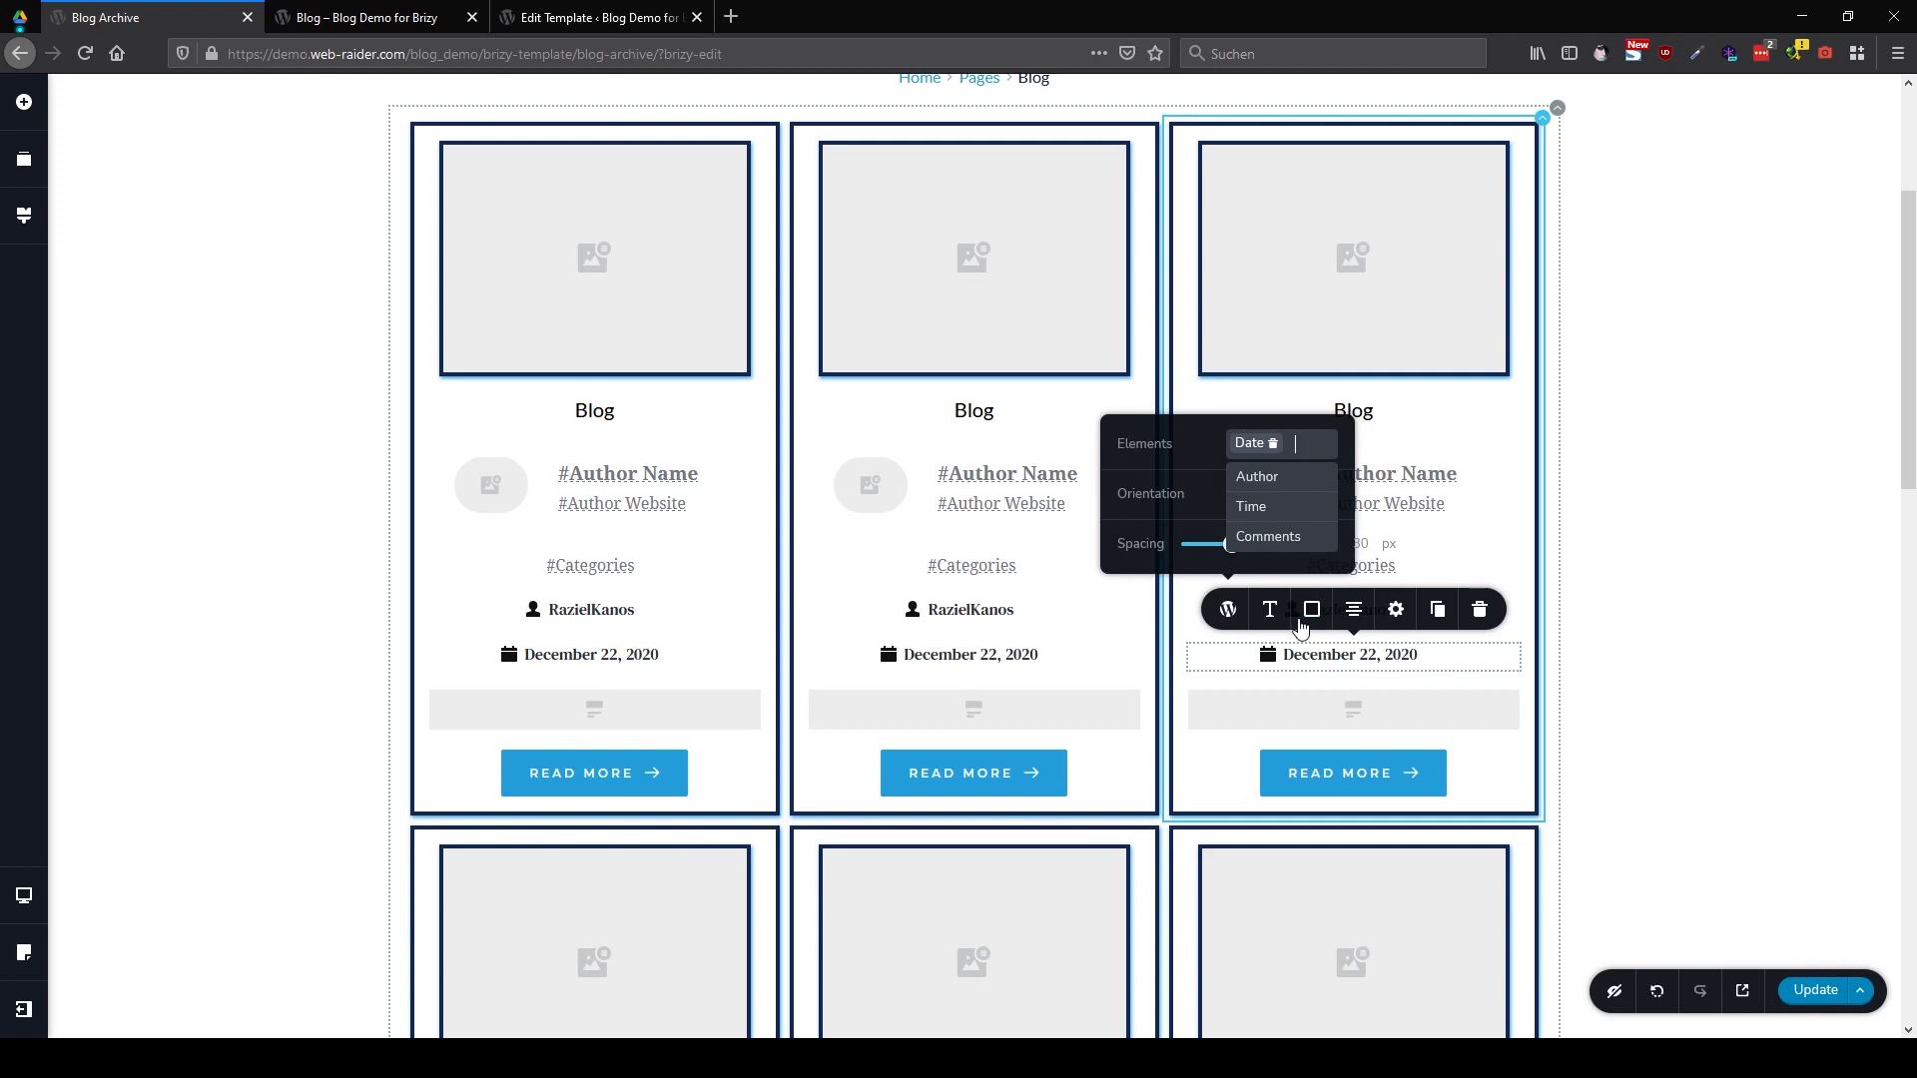
Set the font of the separate date line to Lato
click(1271, 609)
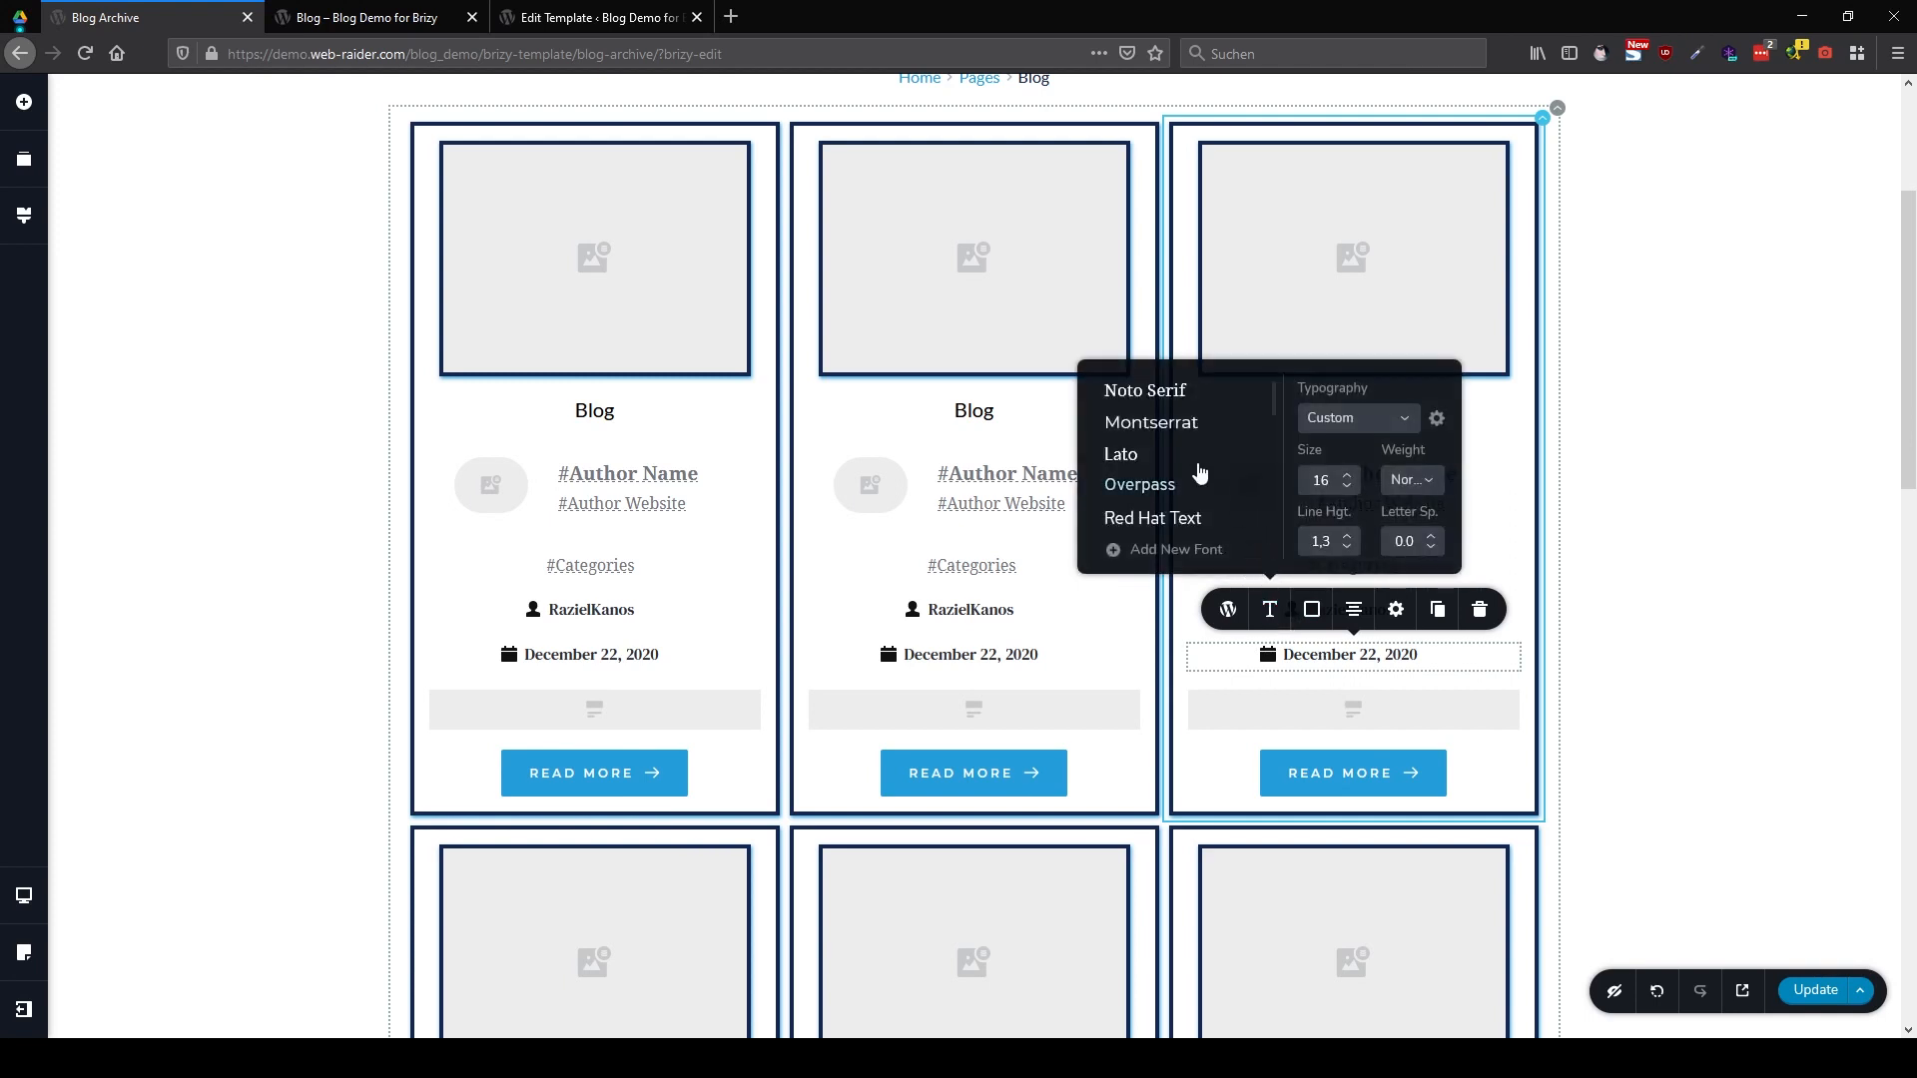
click(1146, 466)
click(1554, 569)
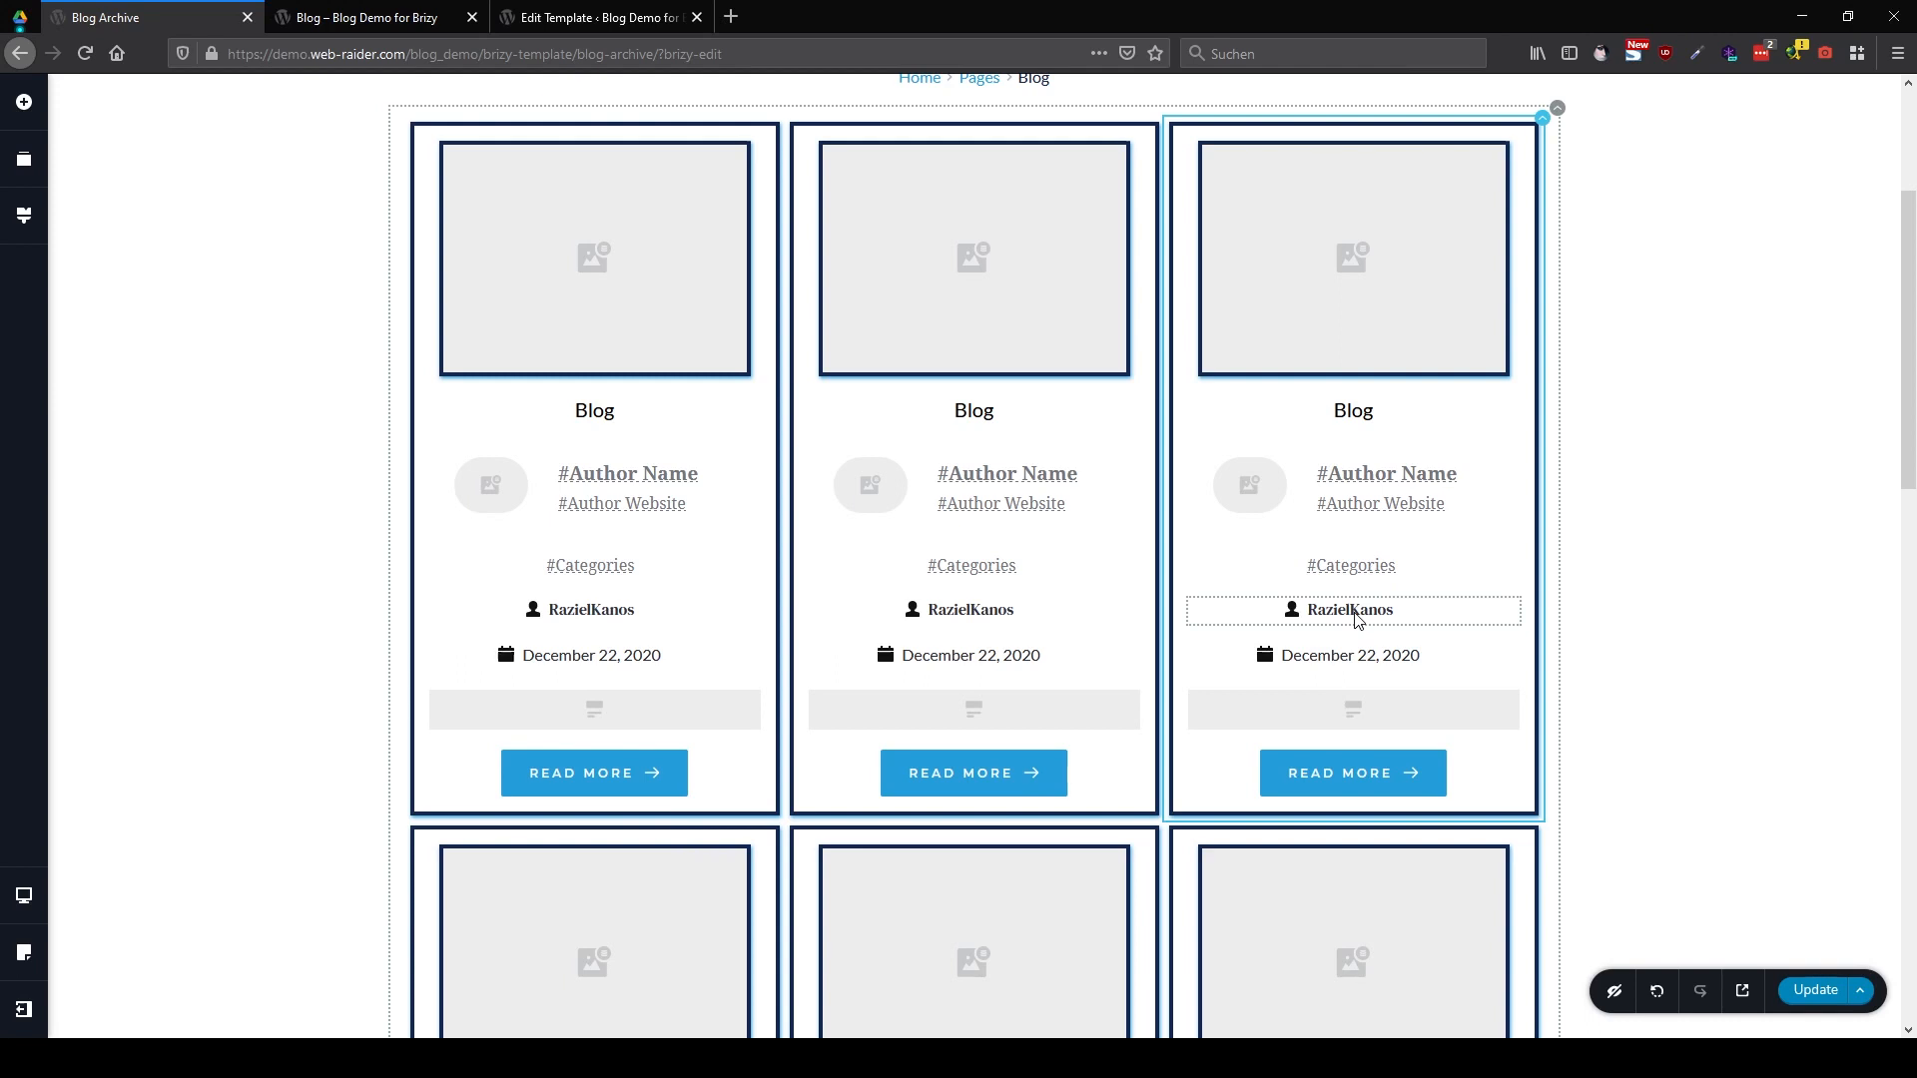
click(1348, 479)
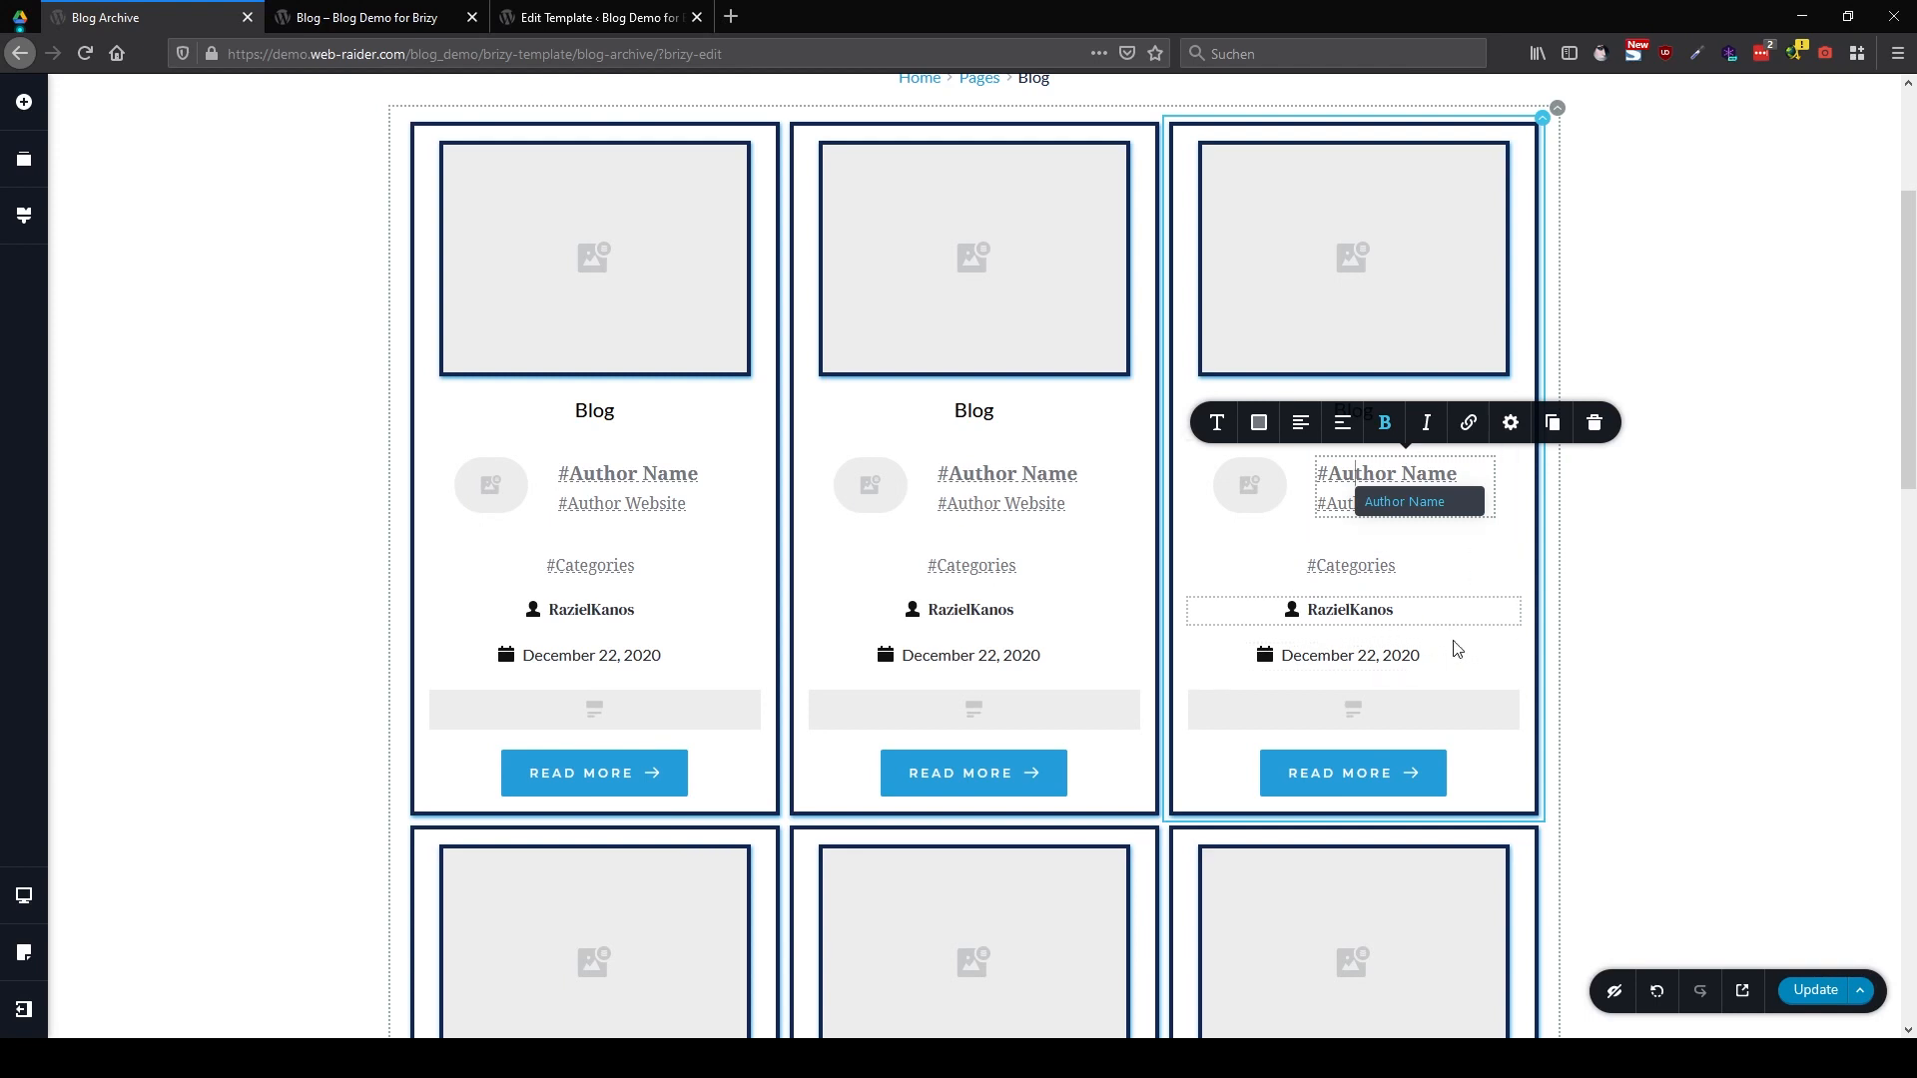
scroll(1458, 649, down, 2)
scroll(1460, 651, down, 2)
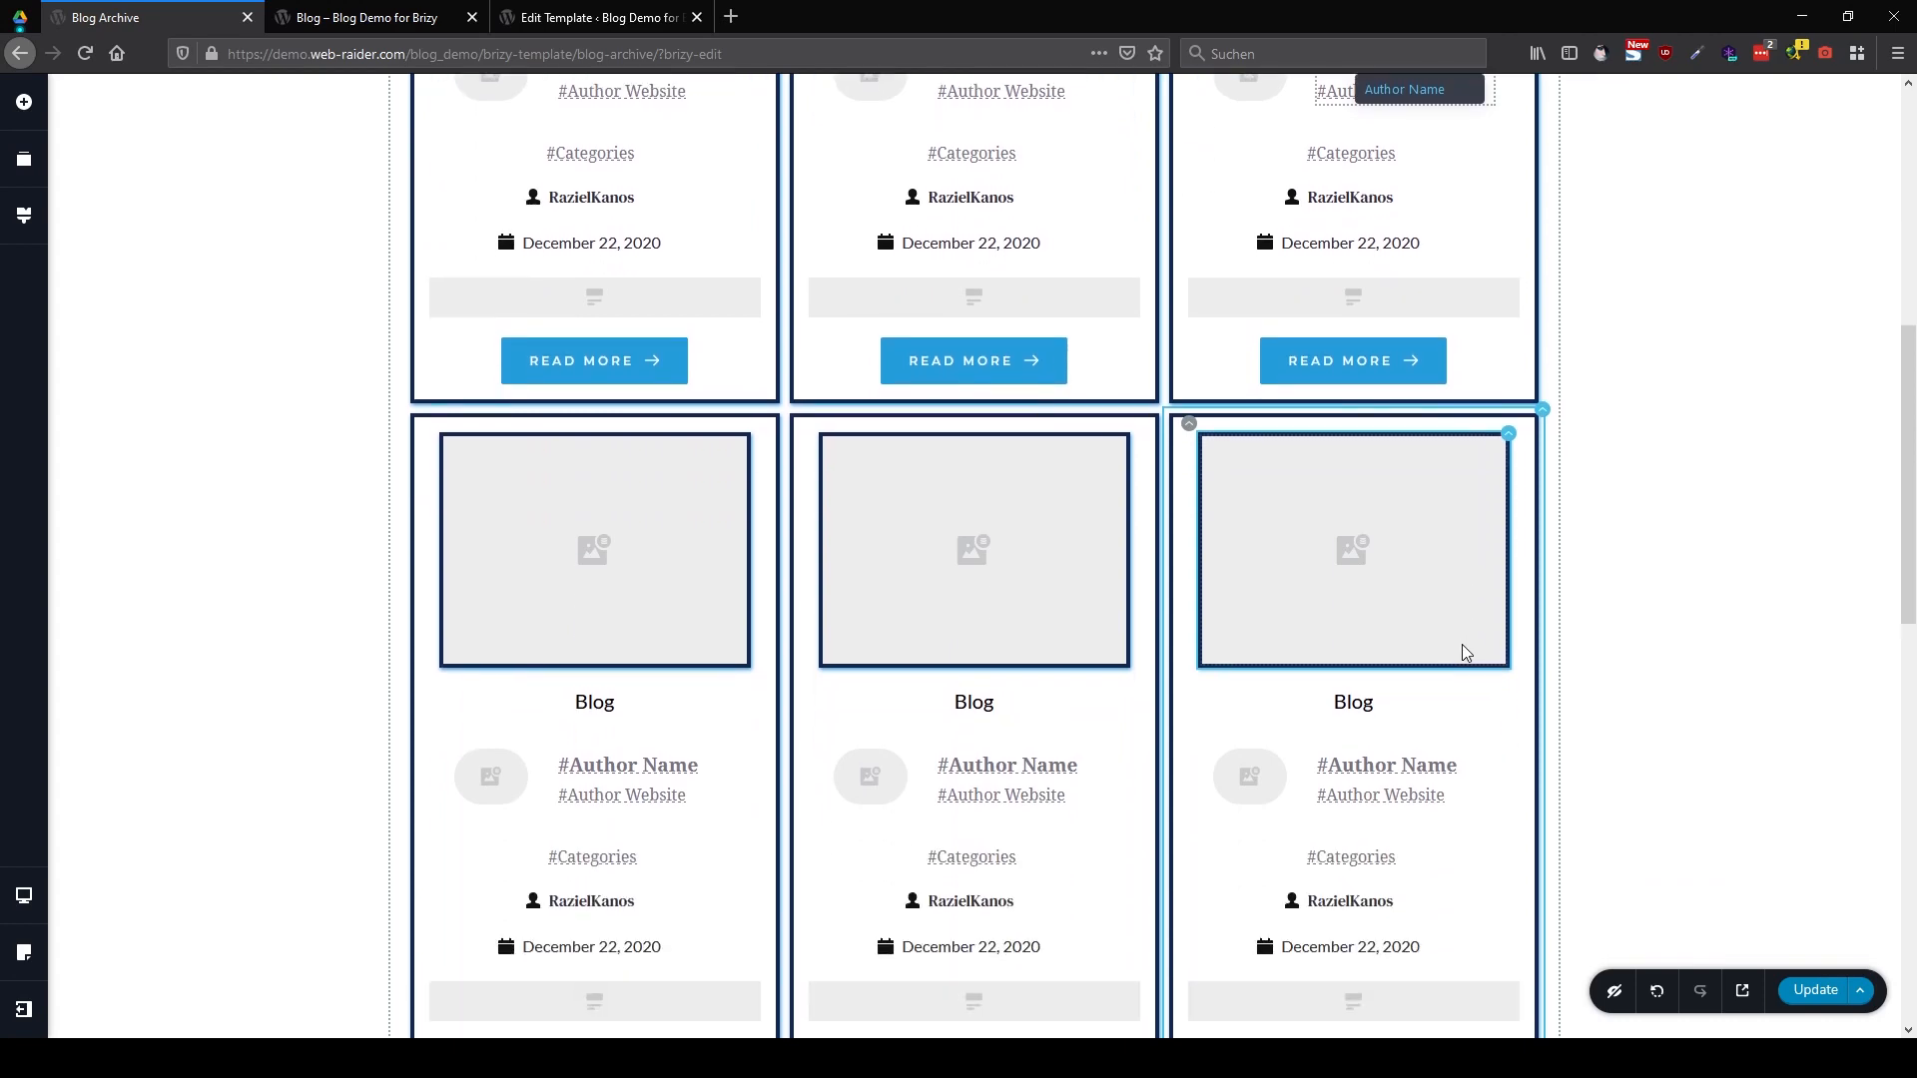
scroll(1463, 649, down, 4)
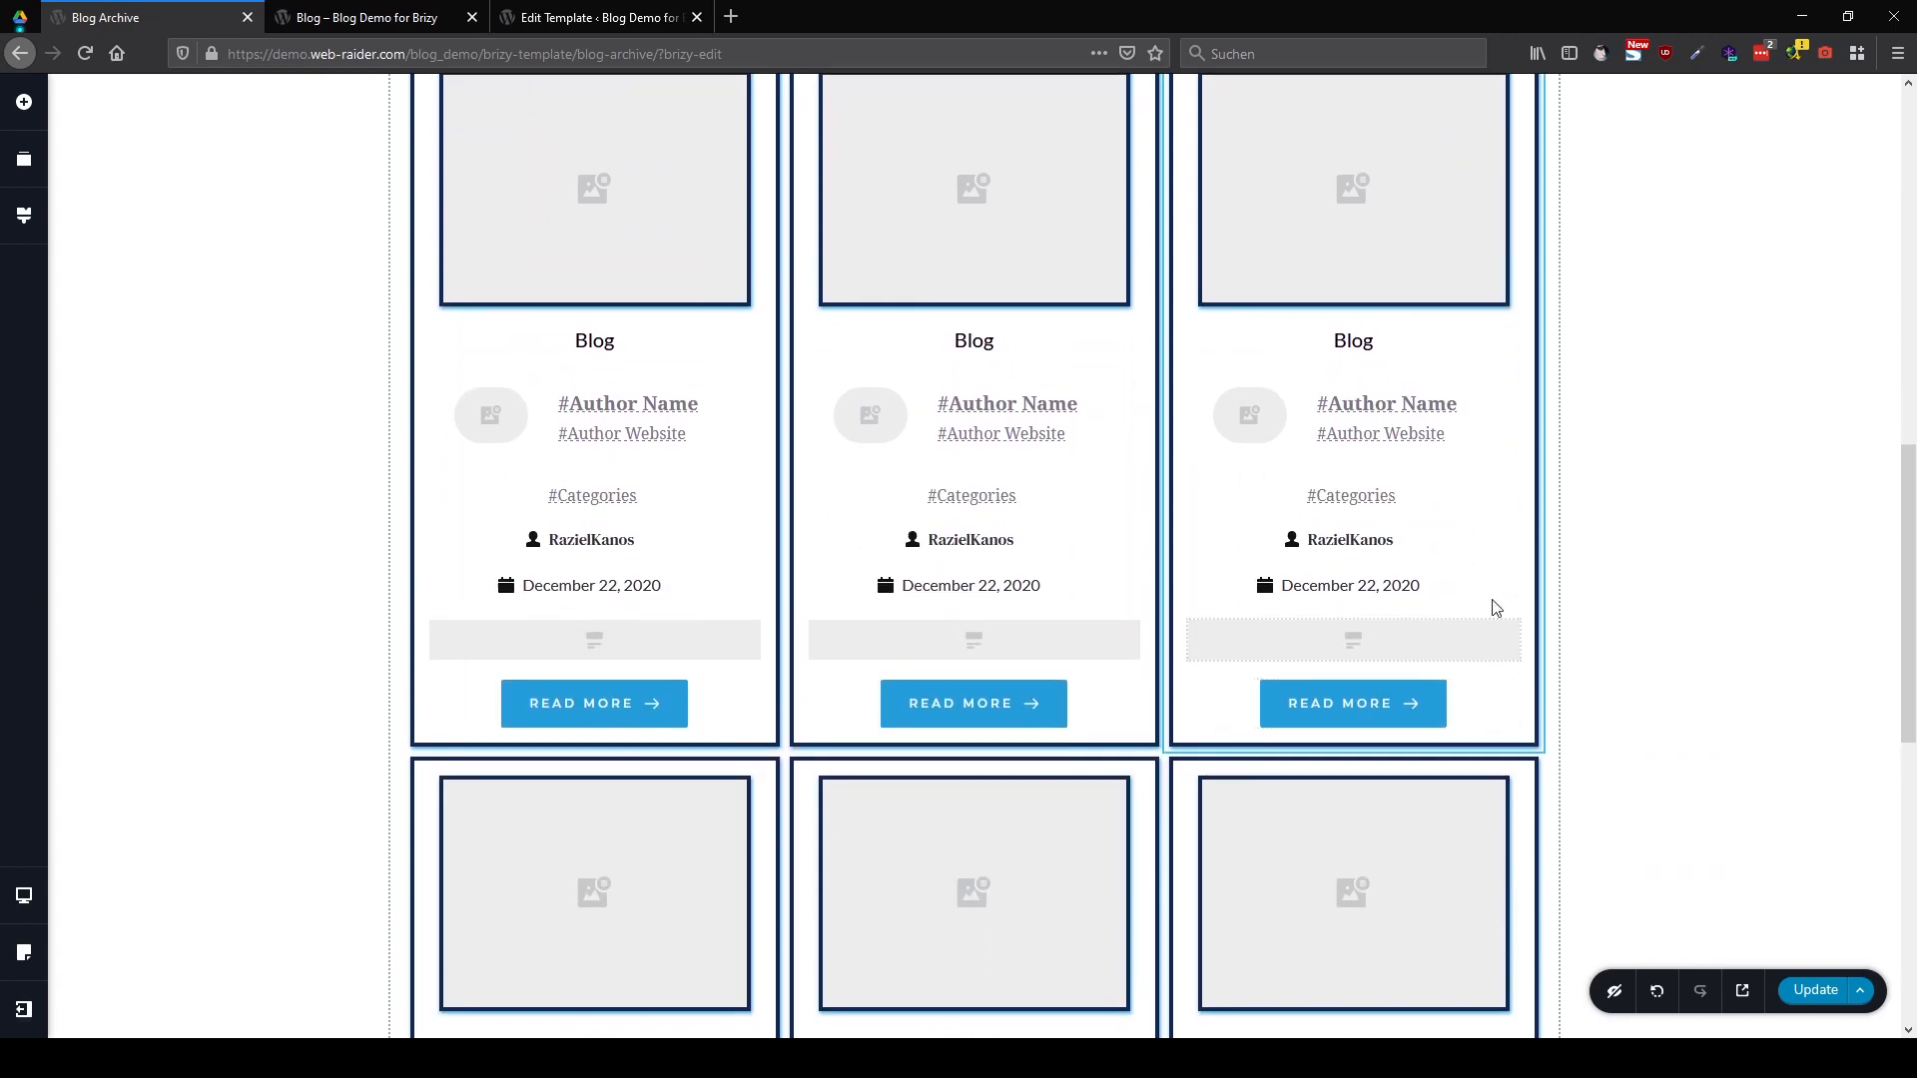
scroll(1492, 606, up, 9)
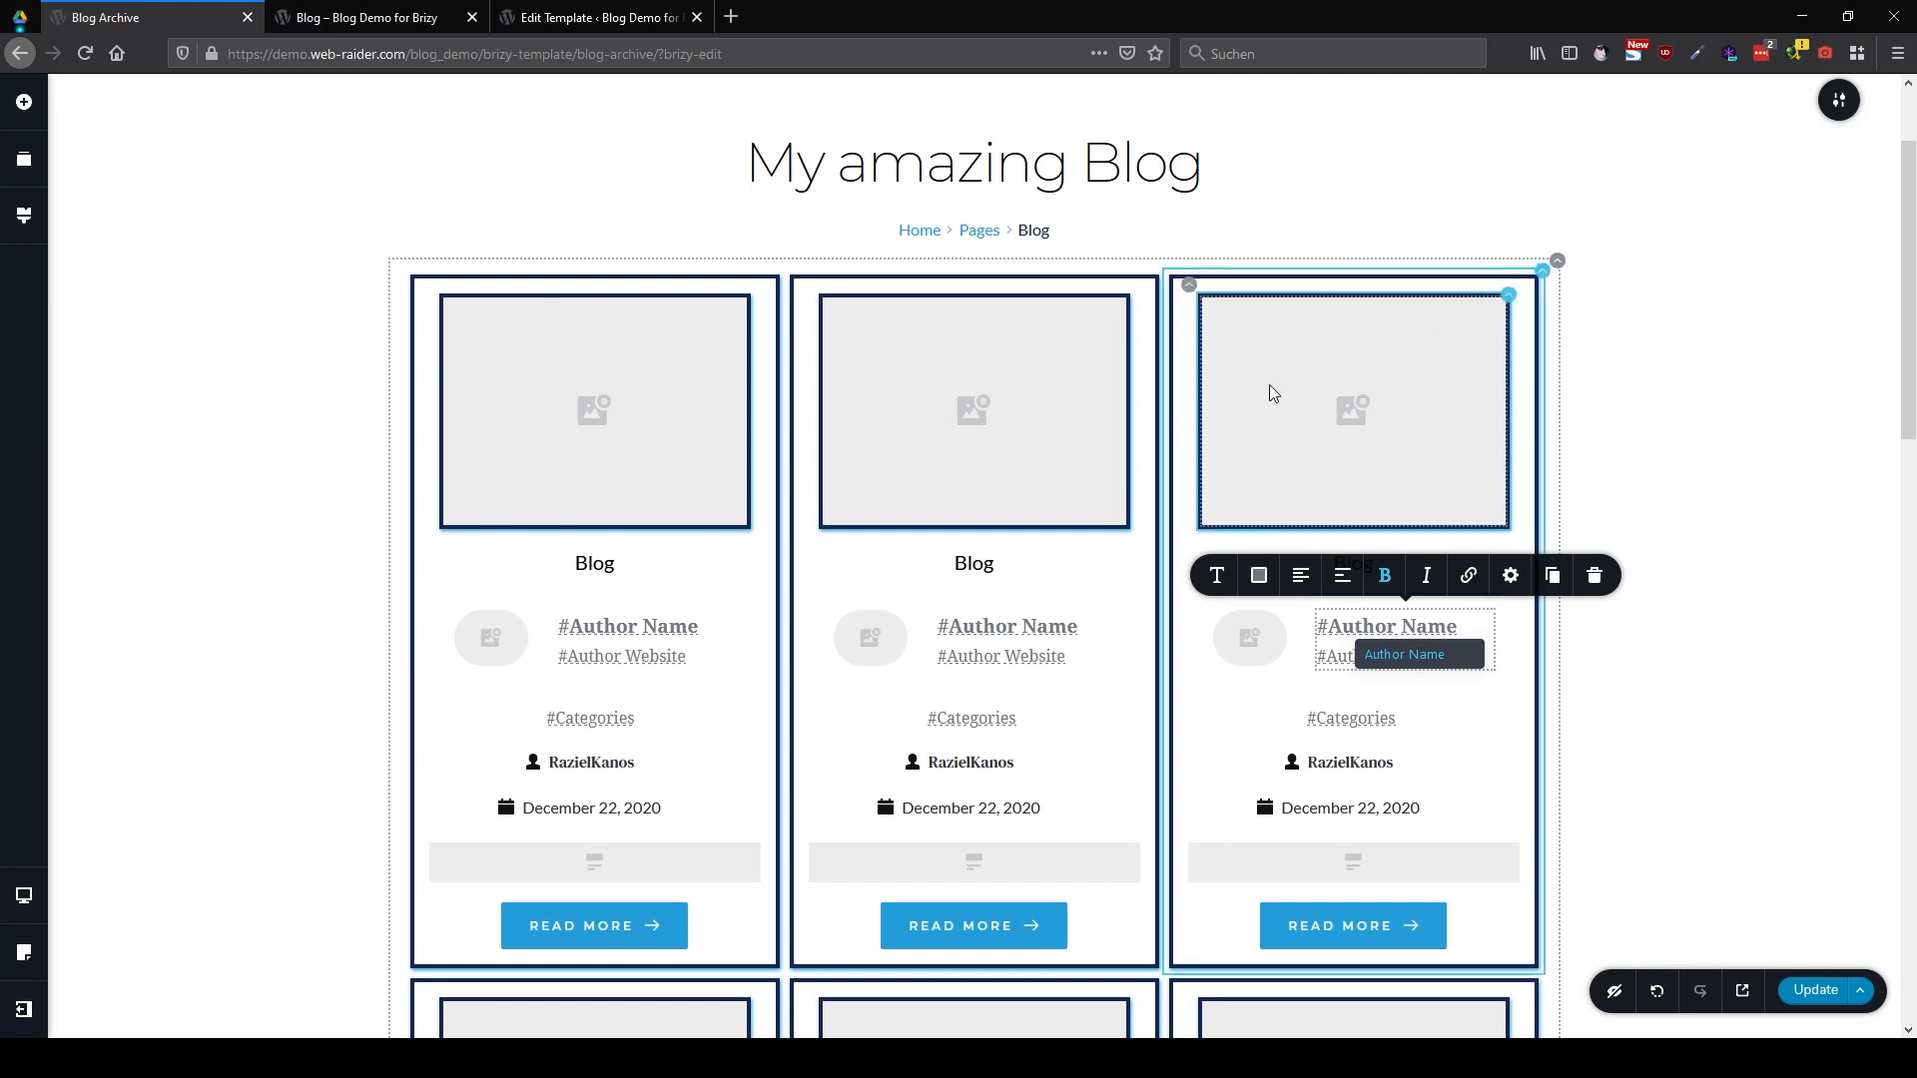
Duplicate the entire posts grid so a second copy sits below its pagination
click(1557, 261)
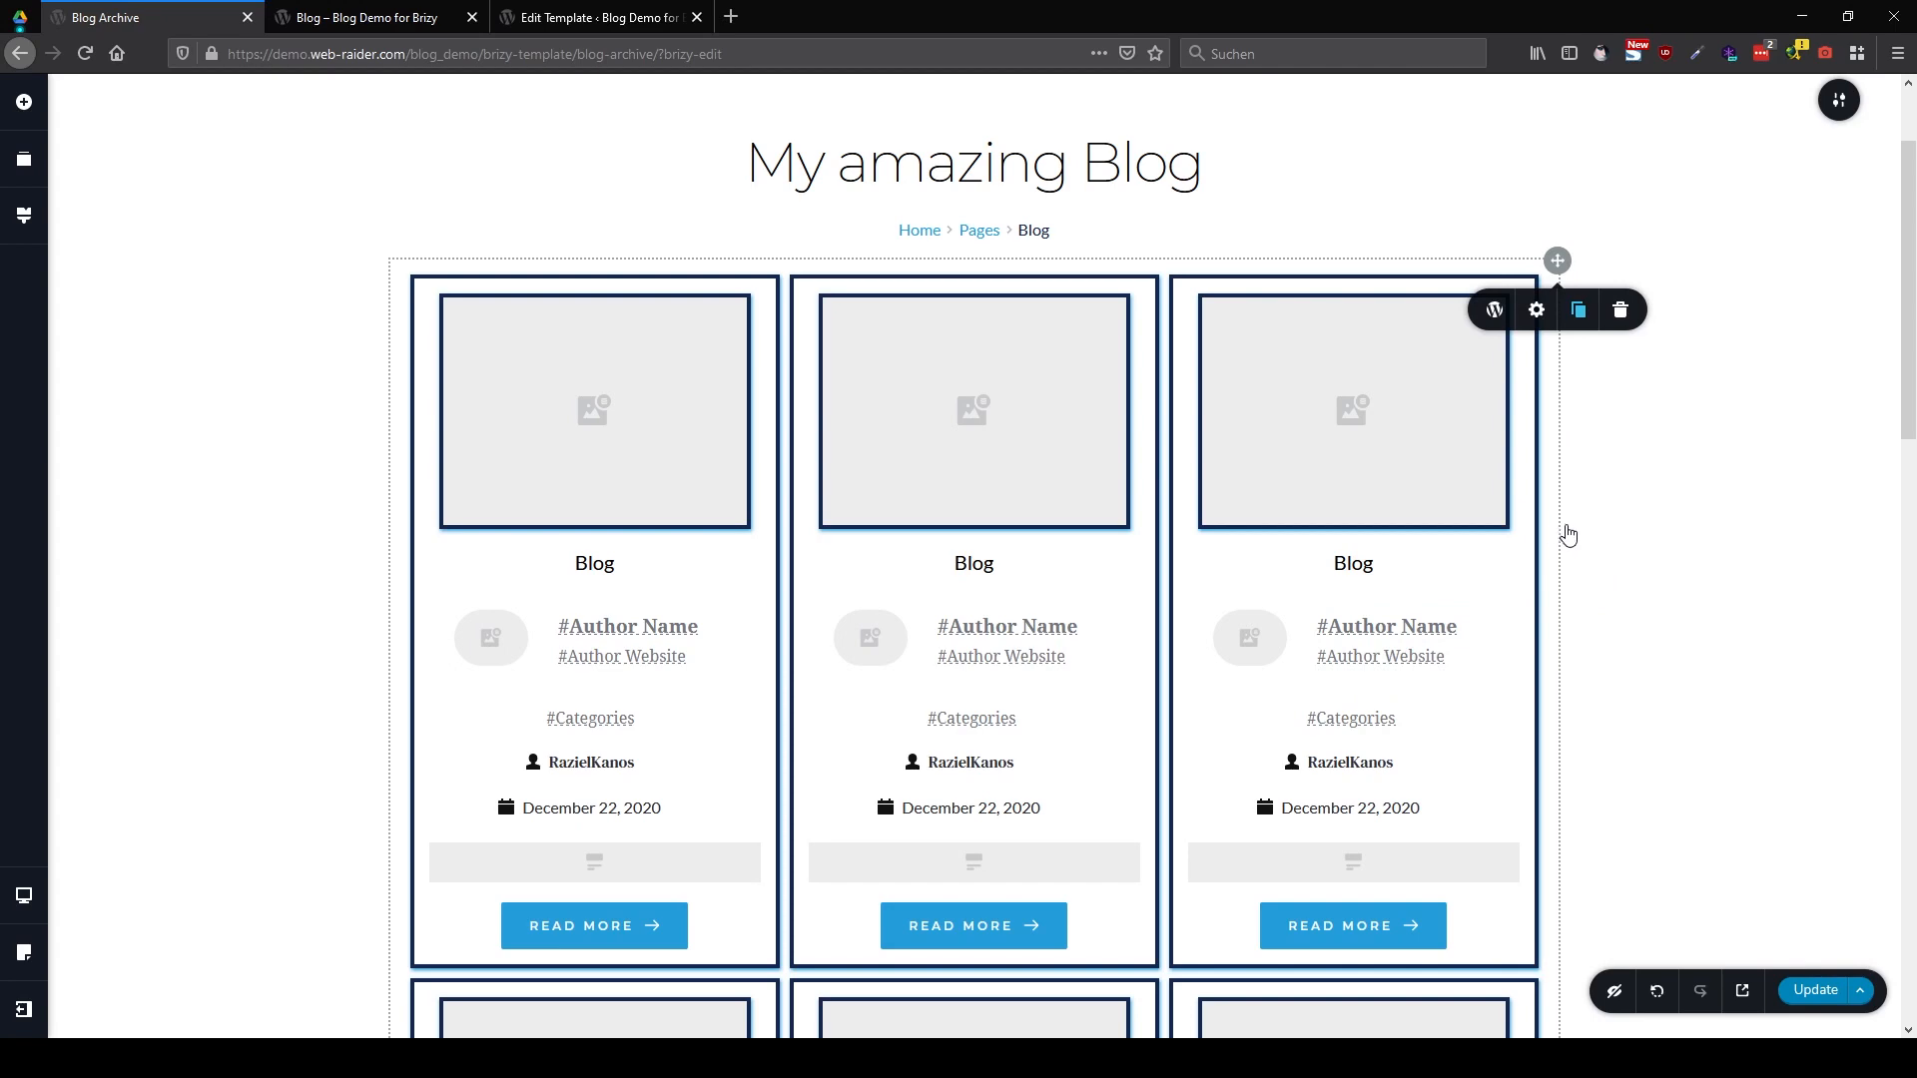
scroll(1583, 529, down, 6)
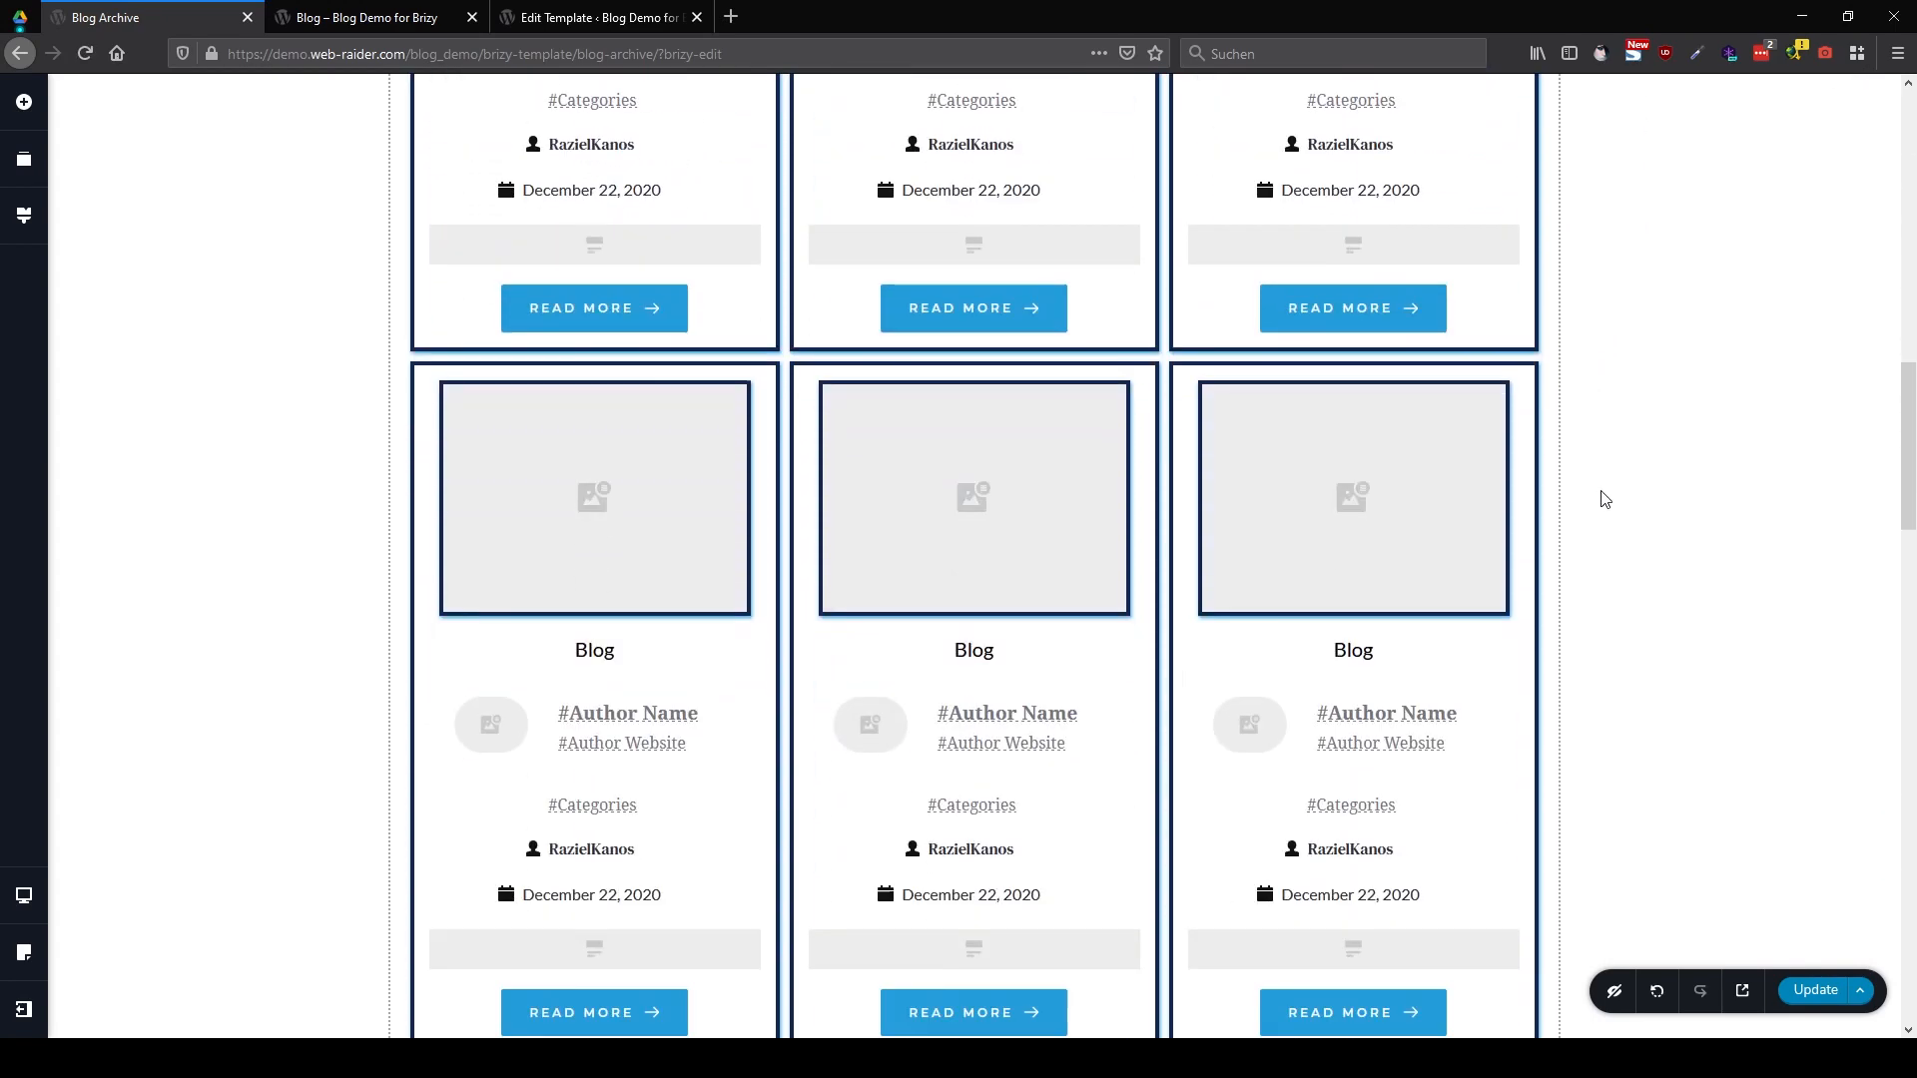
scroll(1605, 500, down, 9)
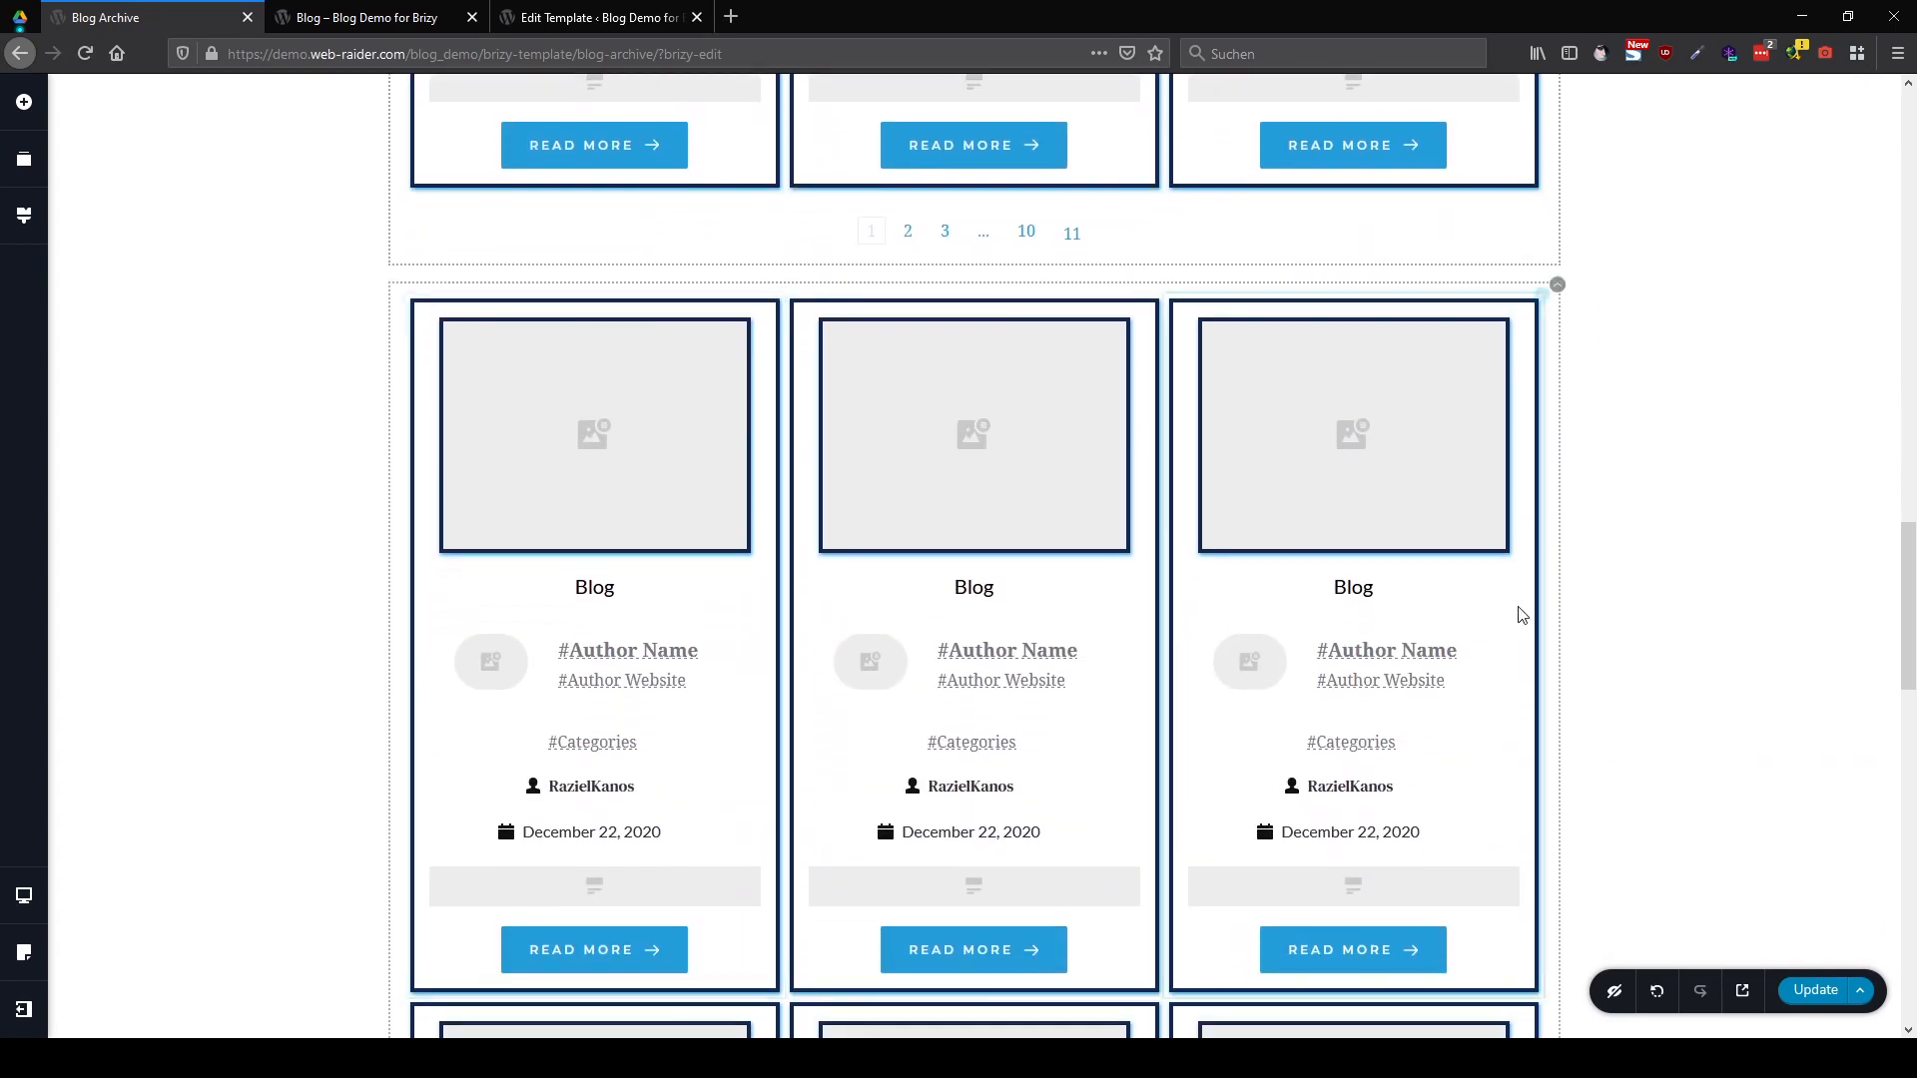
scroll(1528, 599, up, 14)
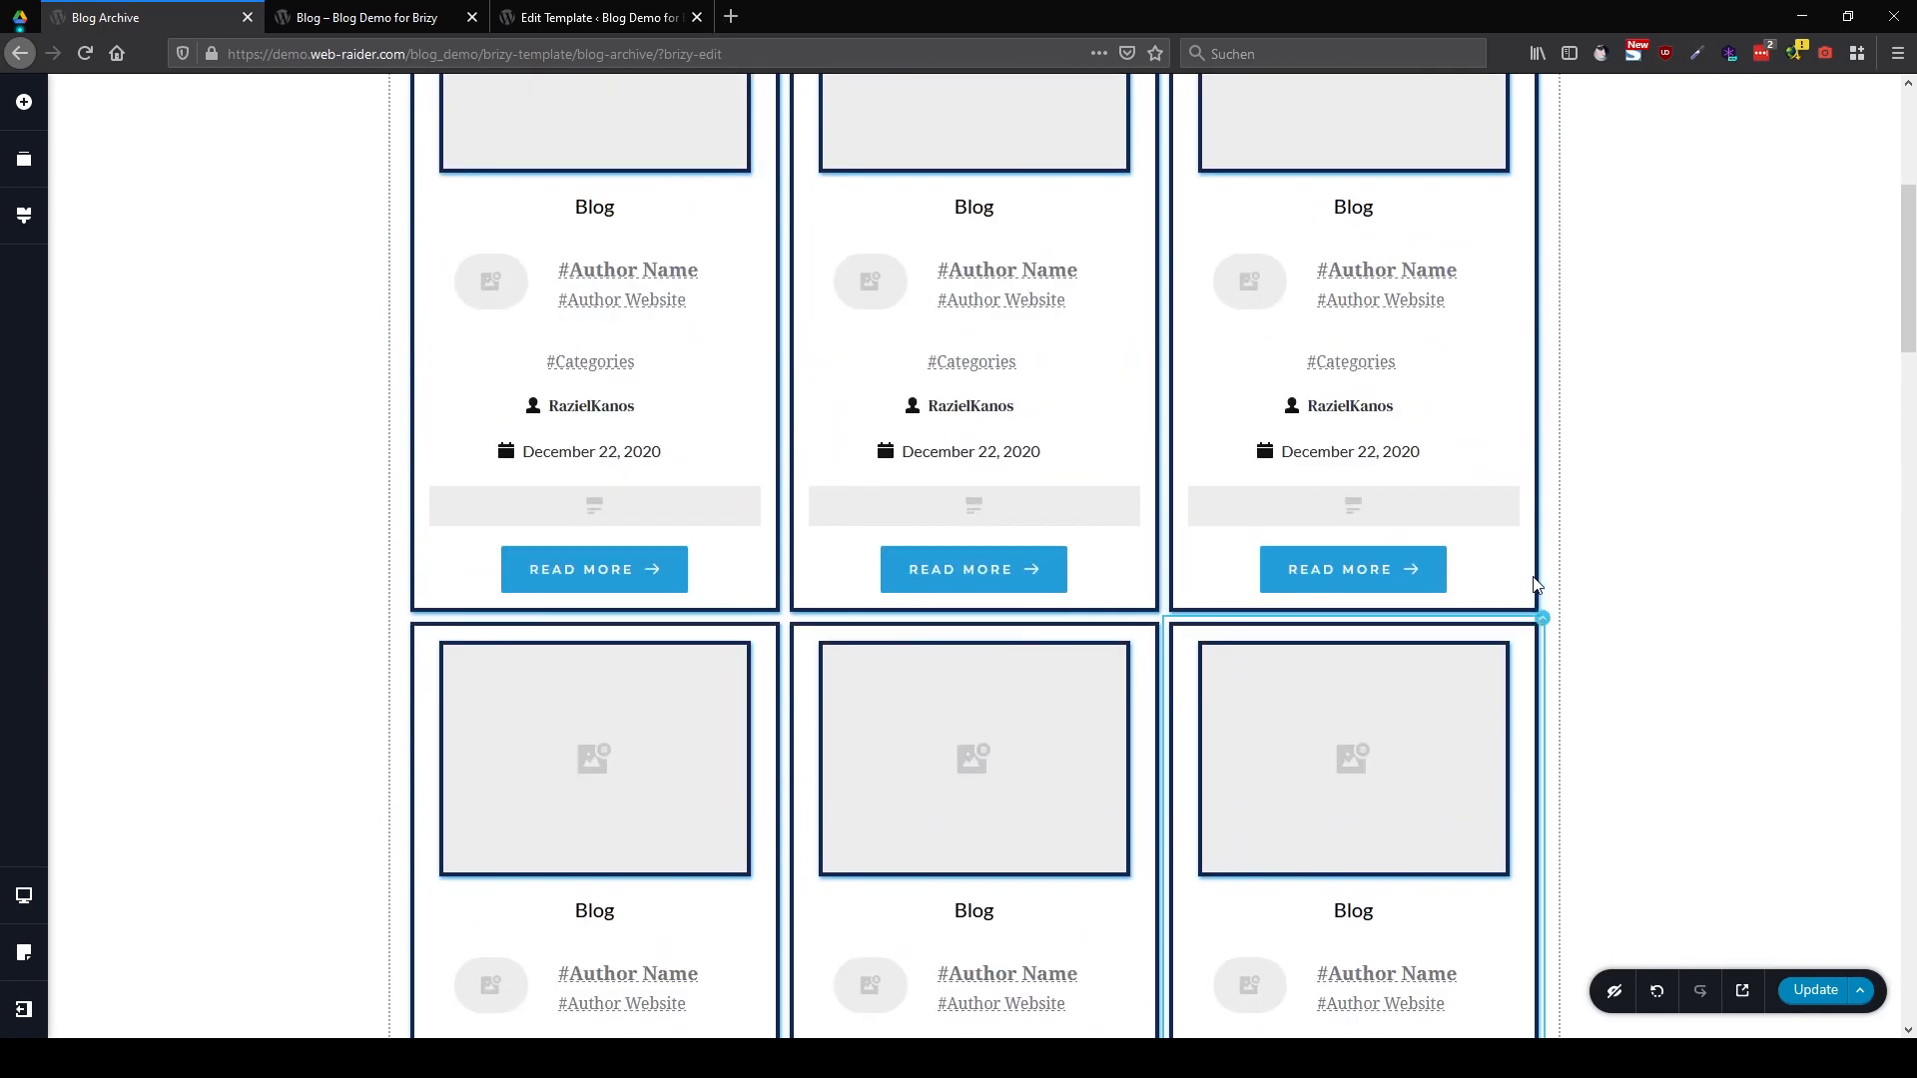
scroll(1538, 584, up, 5)
Set the upper posts grid to 1 column and check the full-width card layout
click(1494, 462)
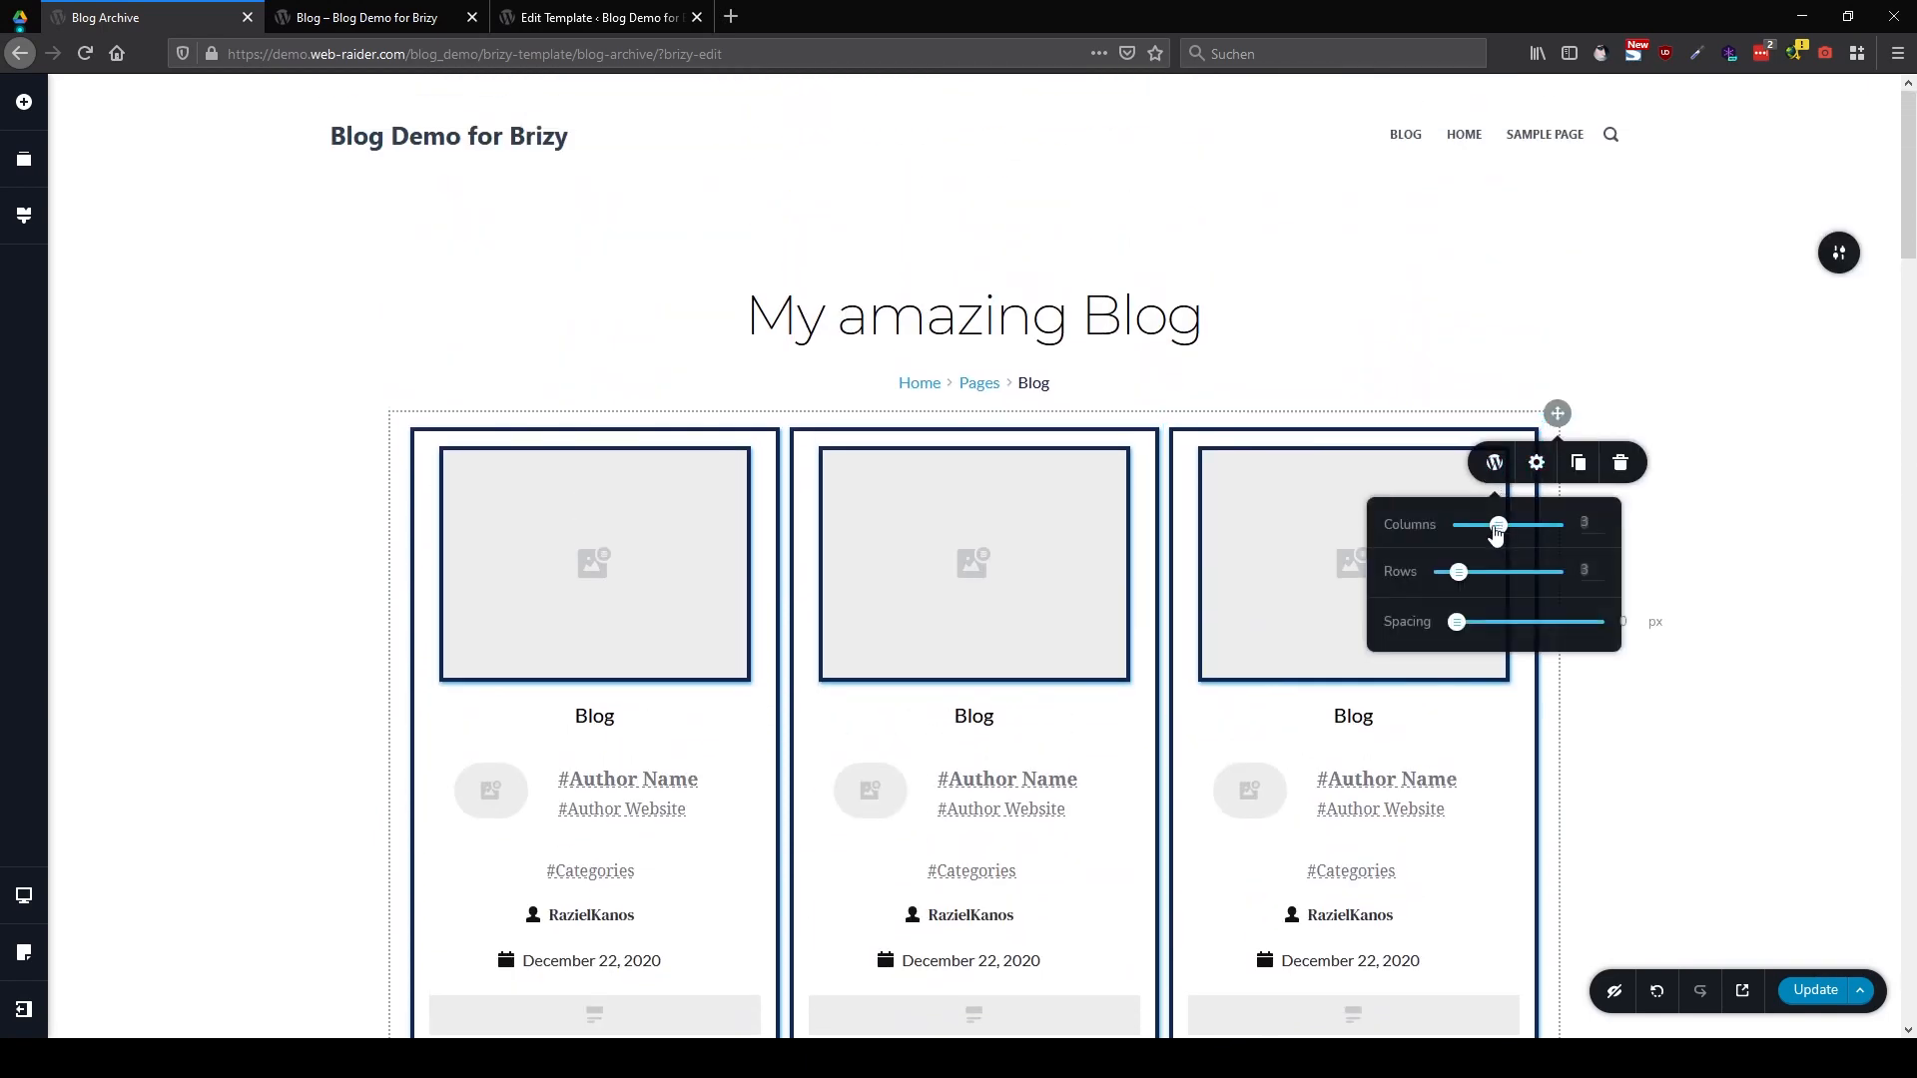
click(1465, 526)
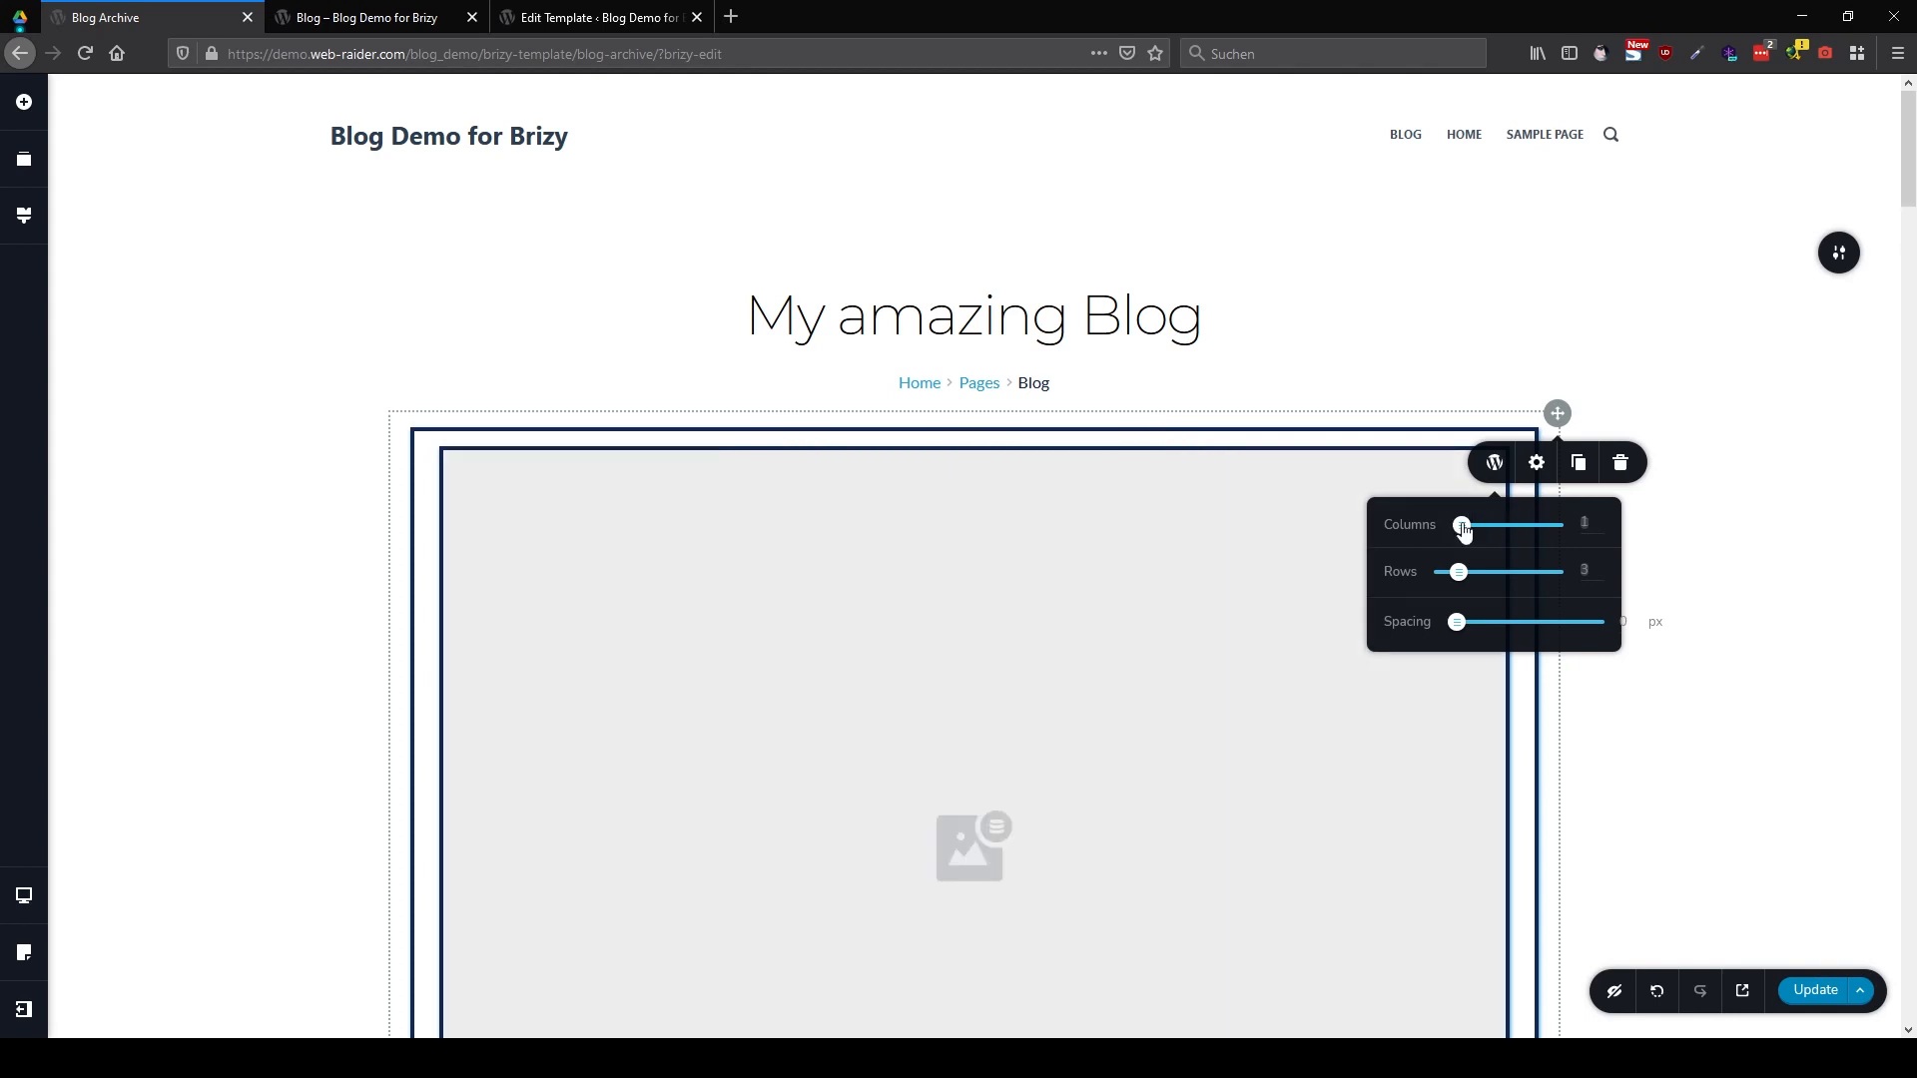
click(1689, 546)
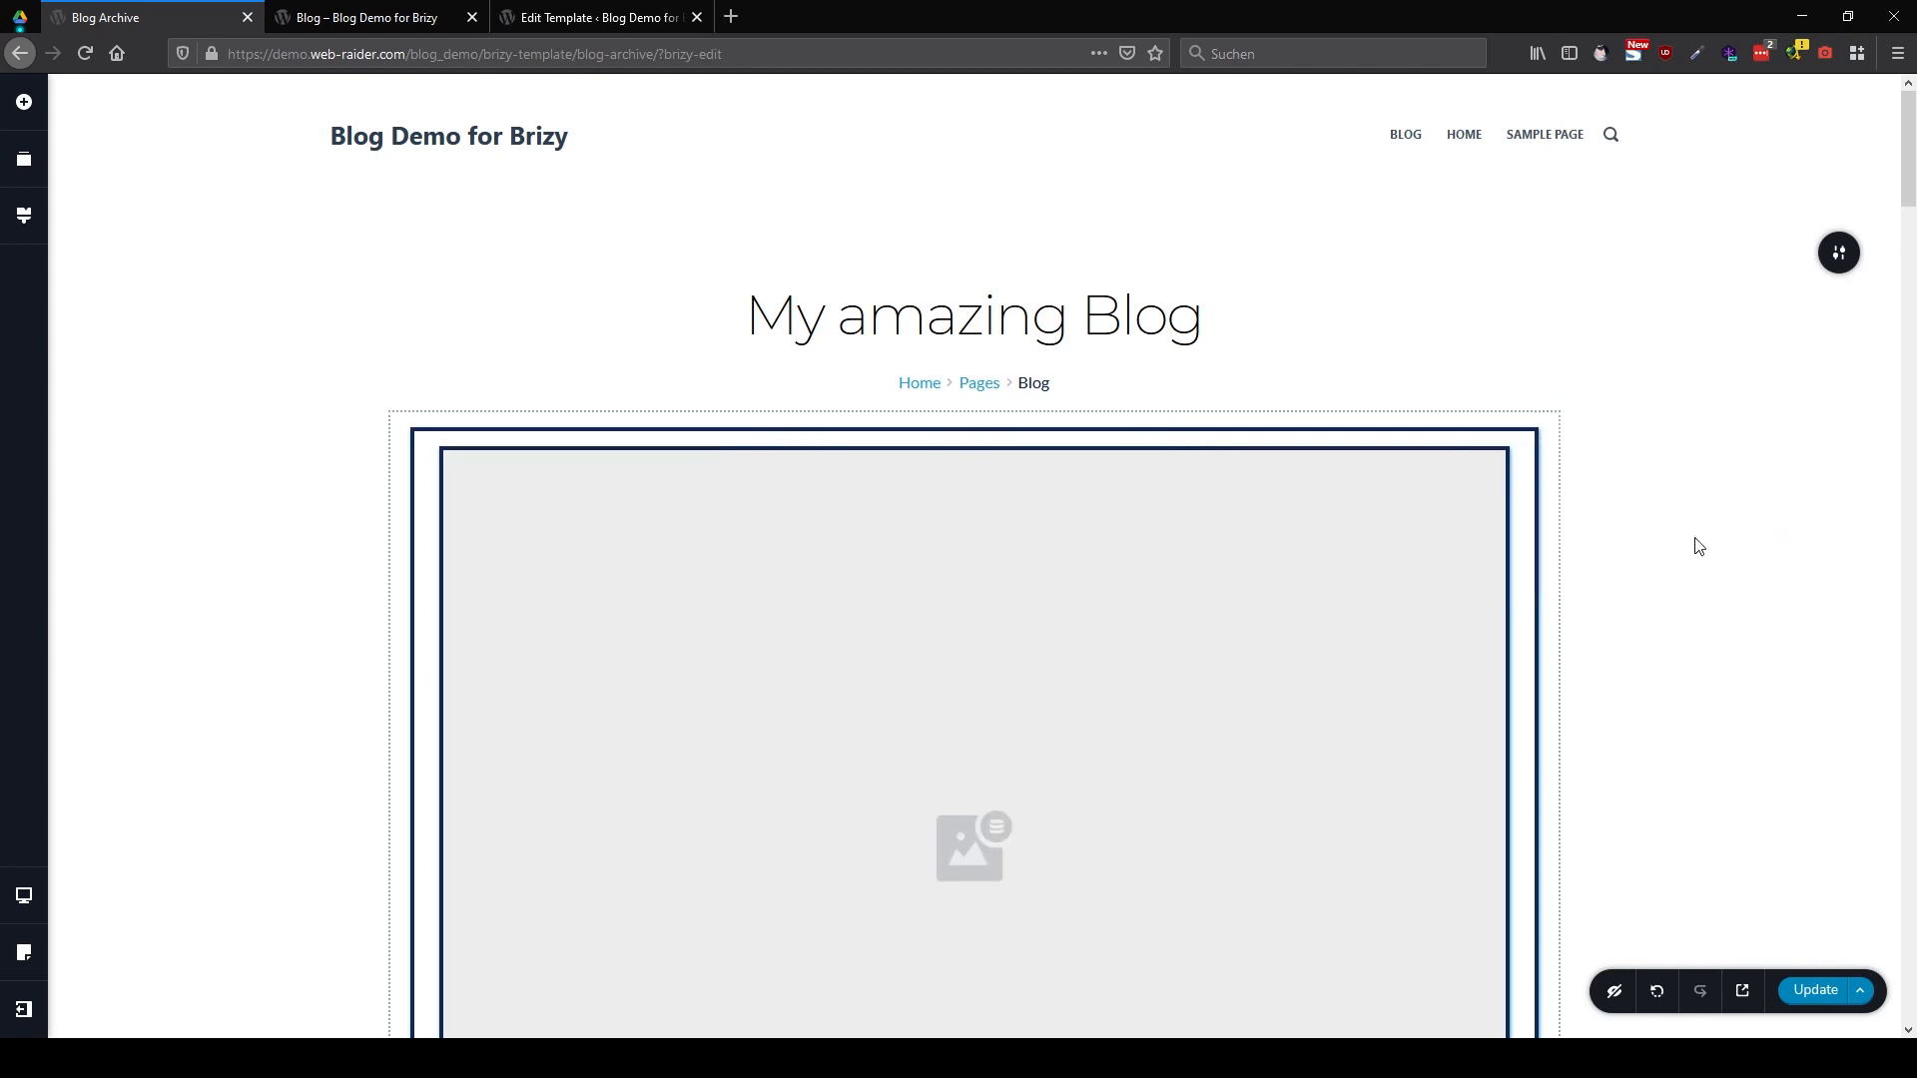
scroll(1446, 549, down, 10)
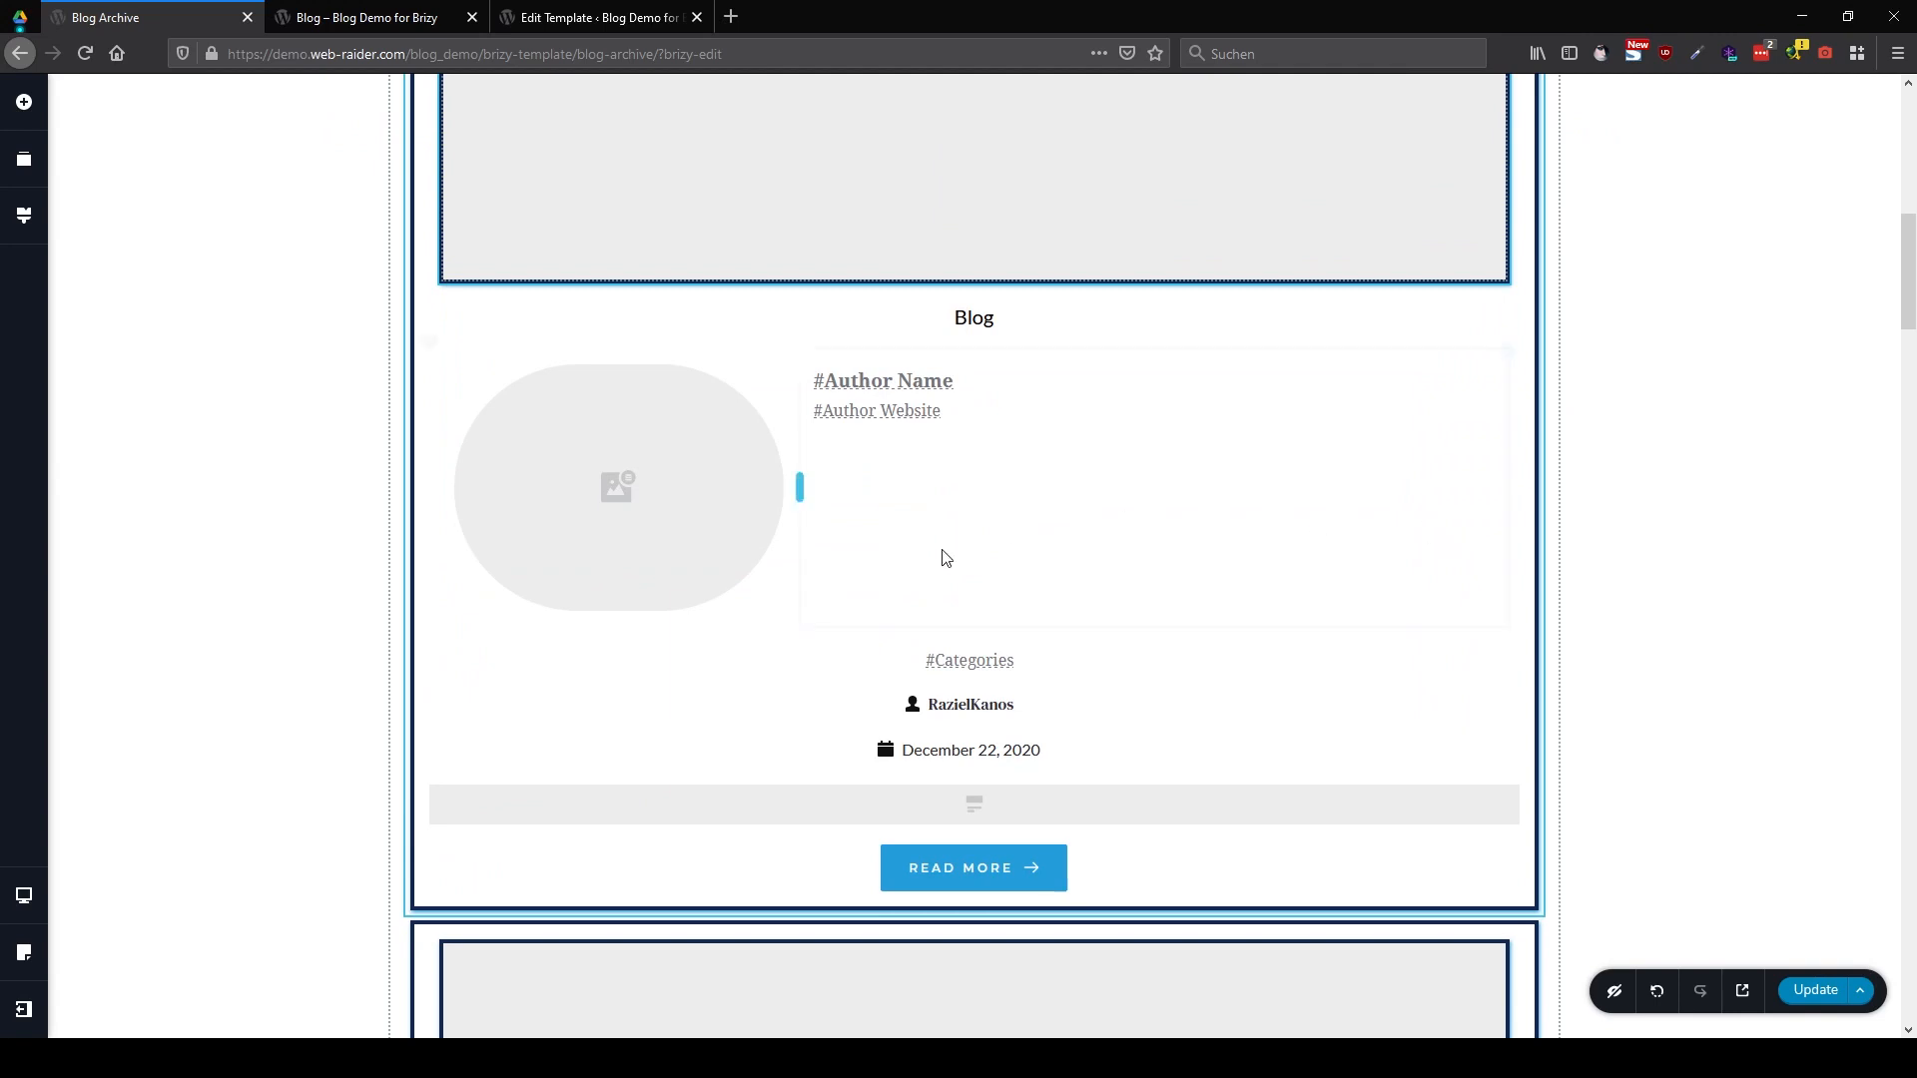
scroll(1378, 623, down, 7)
scroll(1428, 589, down, 5)
scroll(1438, 579, up, 11)
scroll(1449, 578, up, 9)
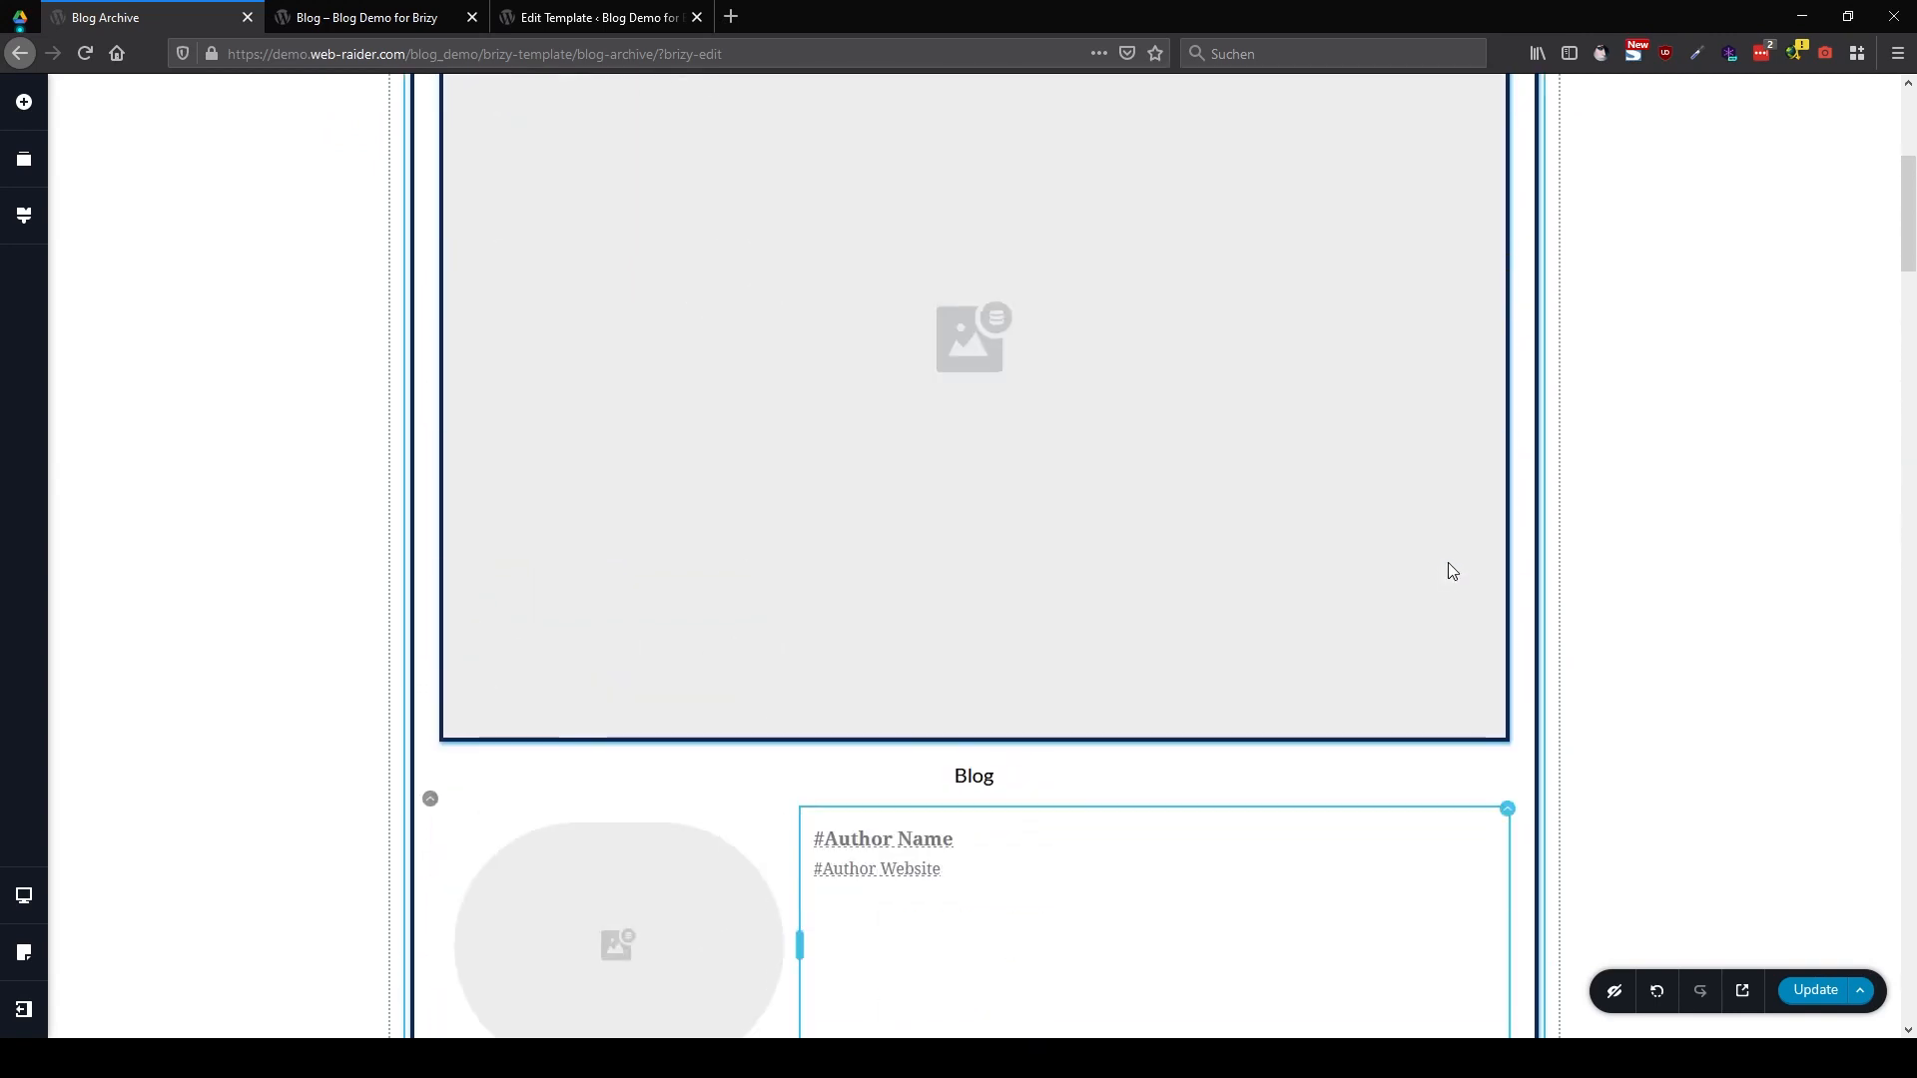
click(1532, 453)
click(1495, 465)
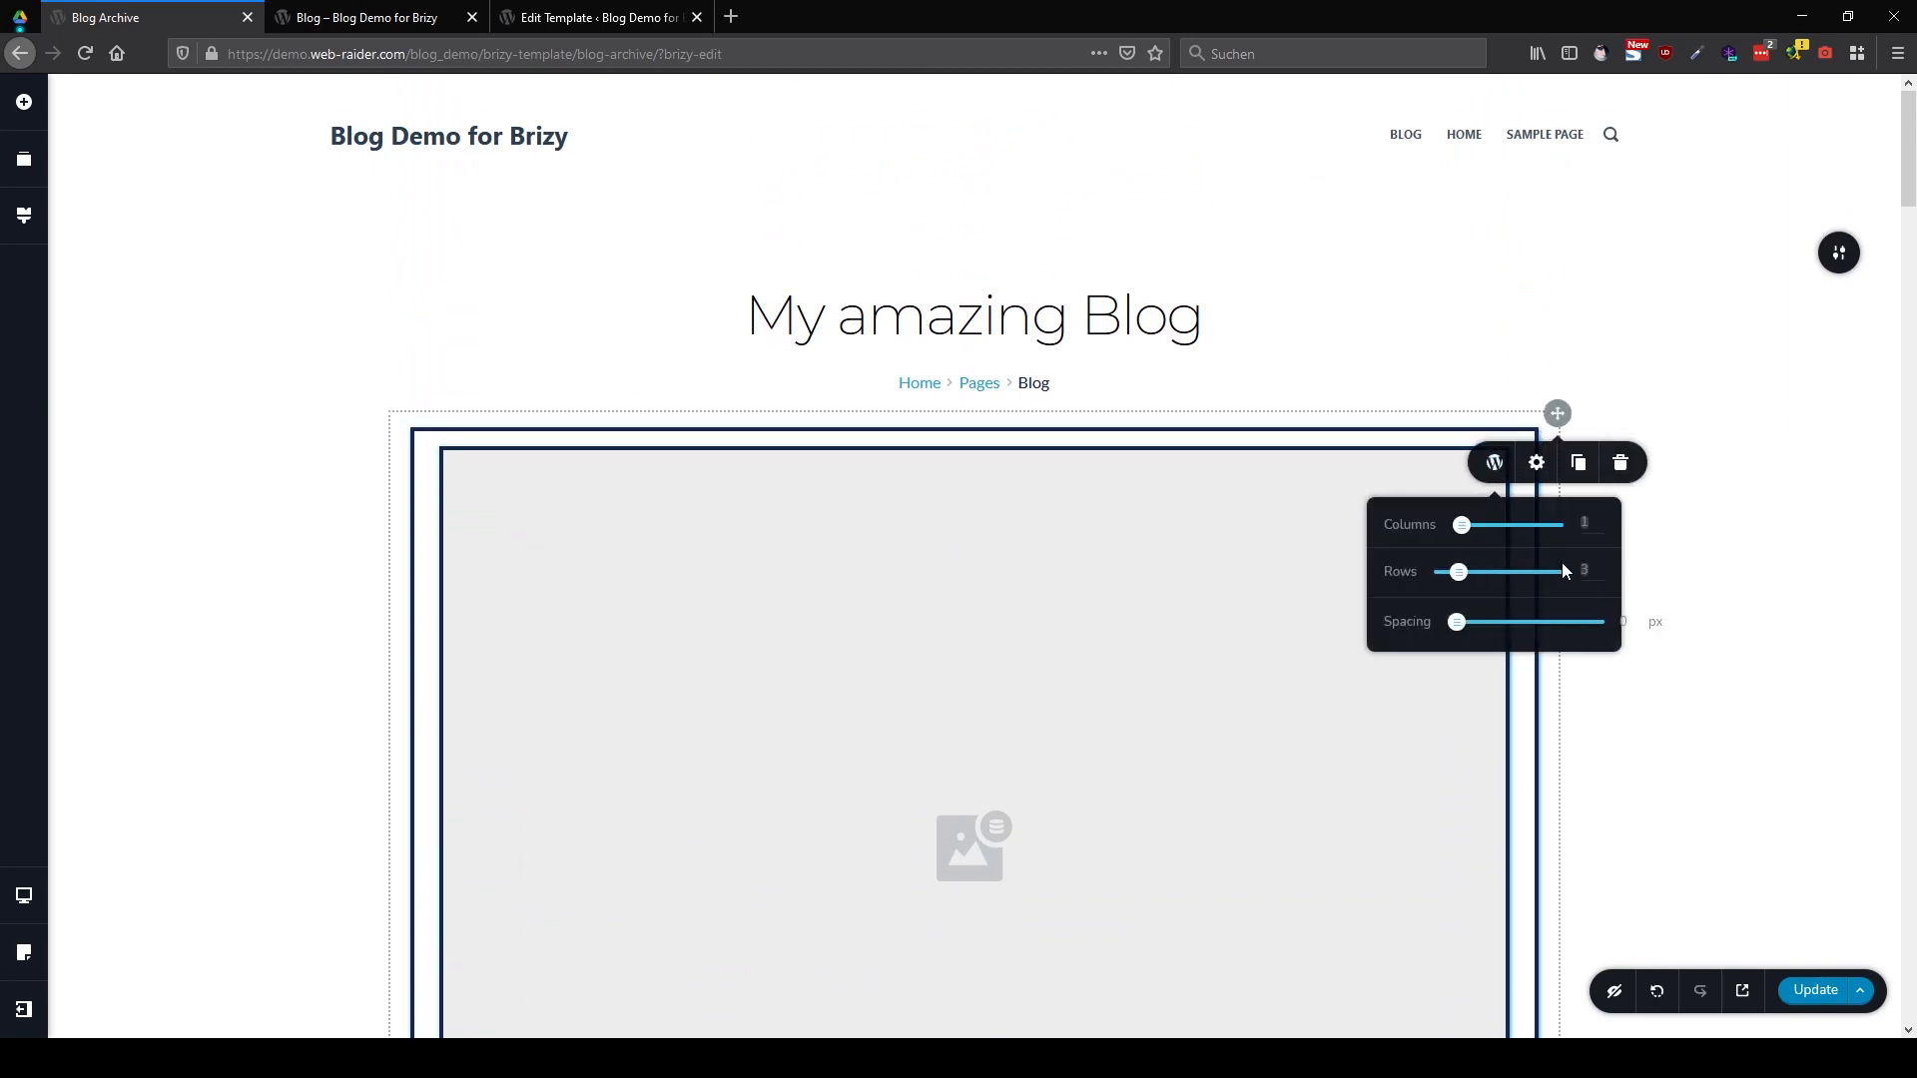
click(1707, 539)
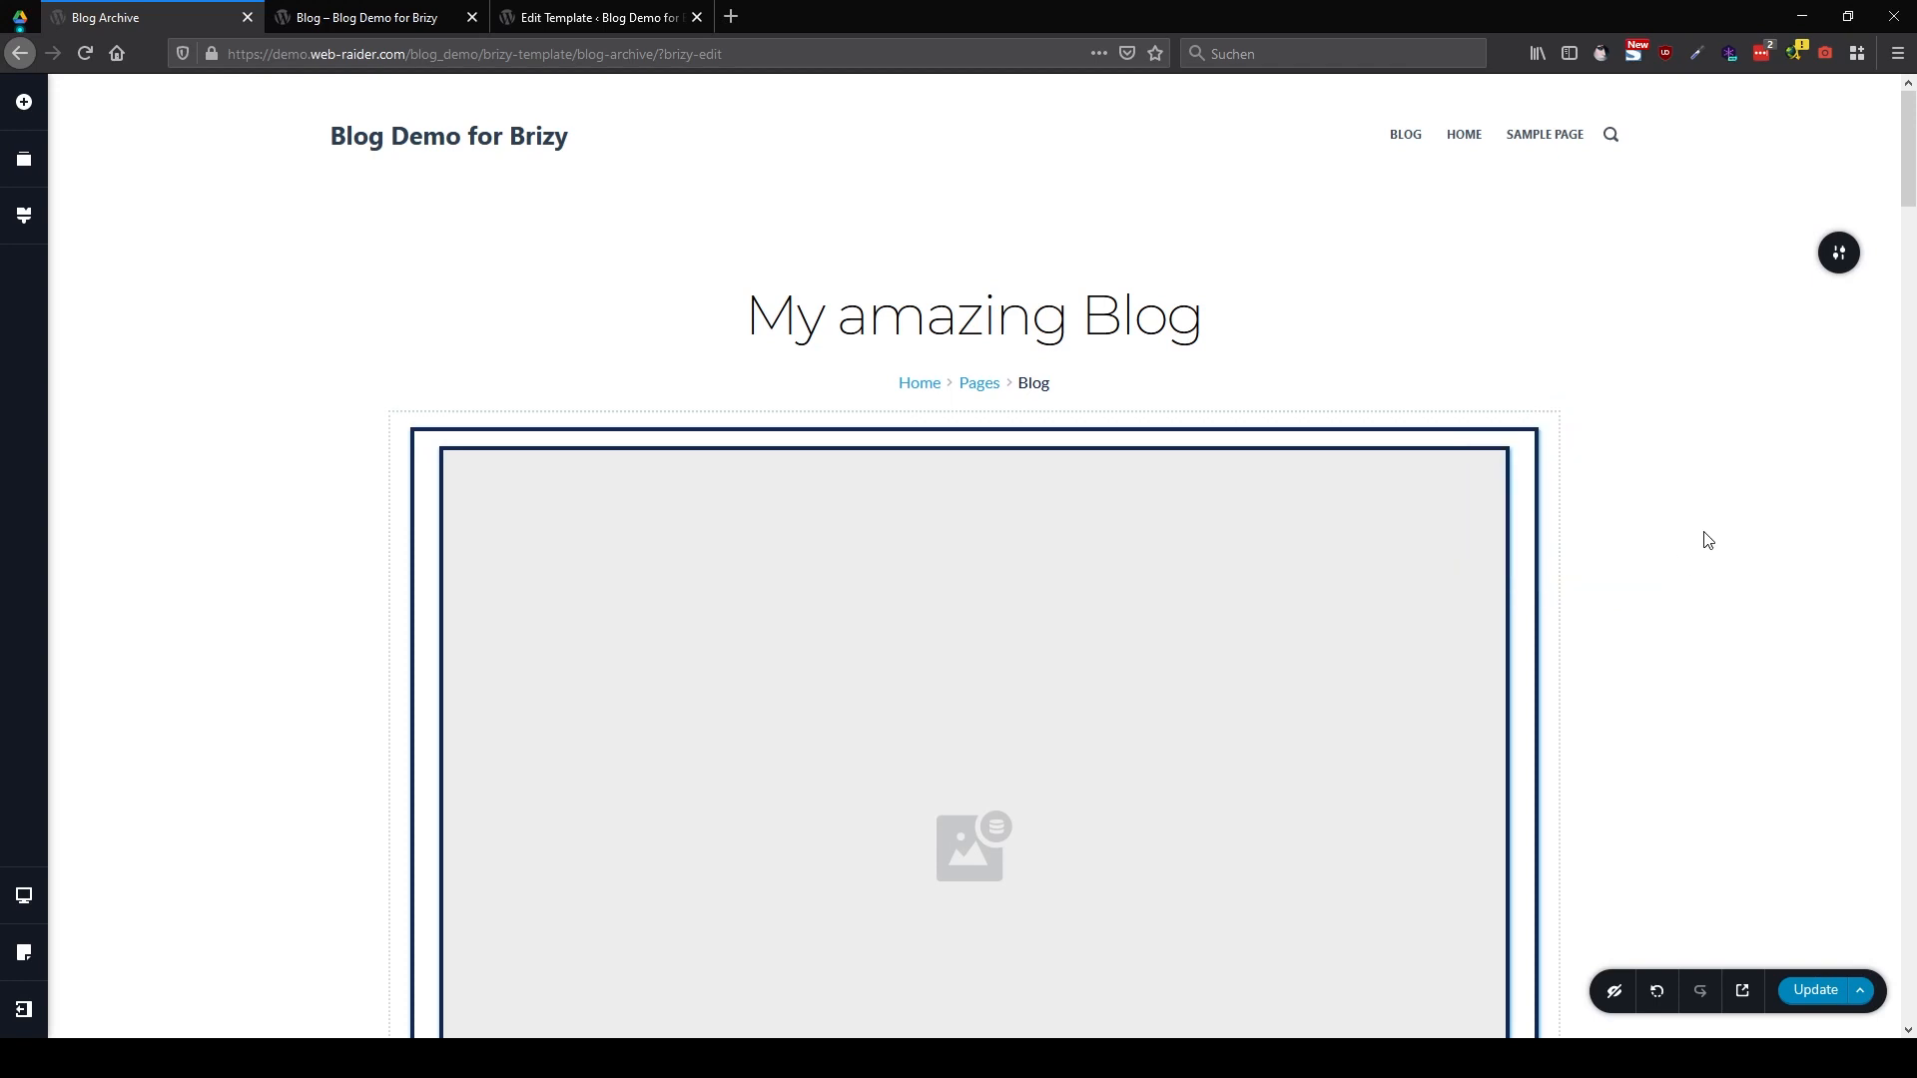
Insert a two-column row above the featured image inside the card's bordered image area
click(36, 109)
scroll(122, 504, down, 5)
drag(134, 516, 740, 454)
scroll(895, 549, down, 3)
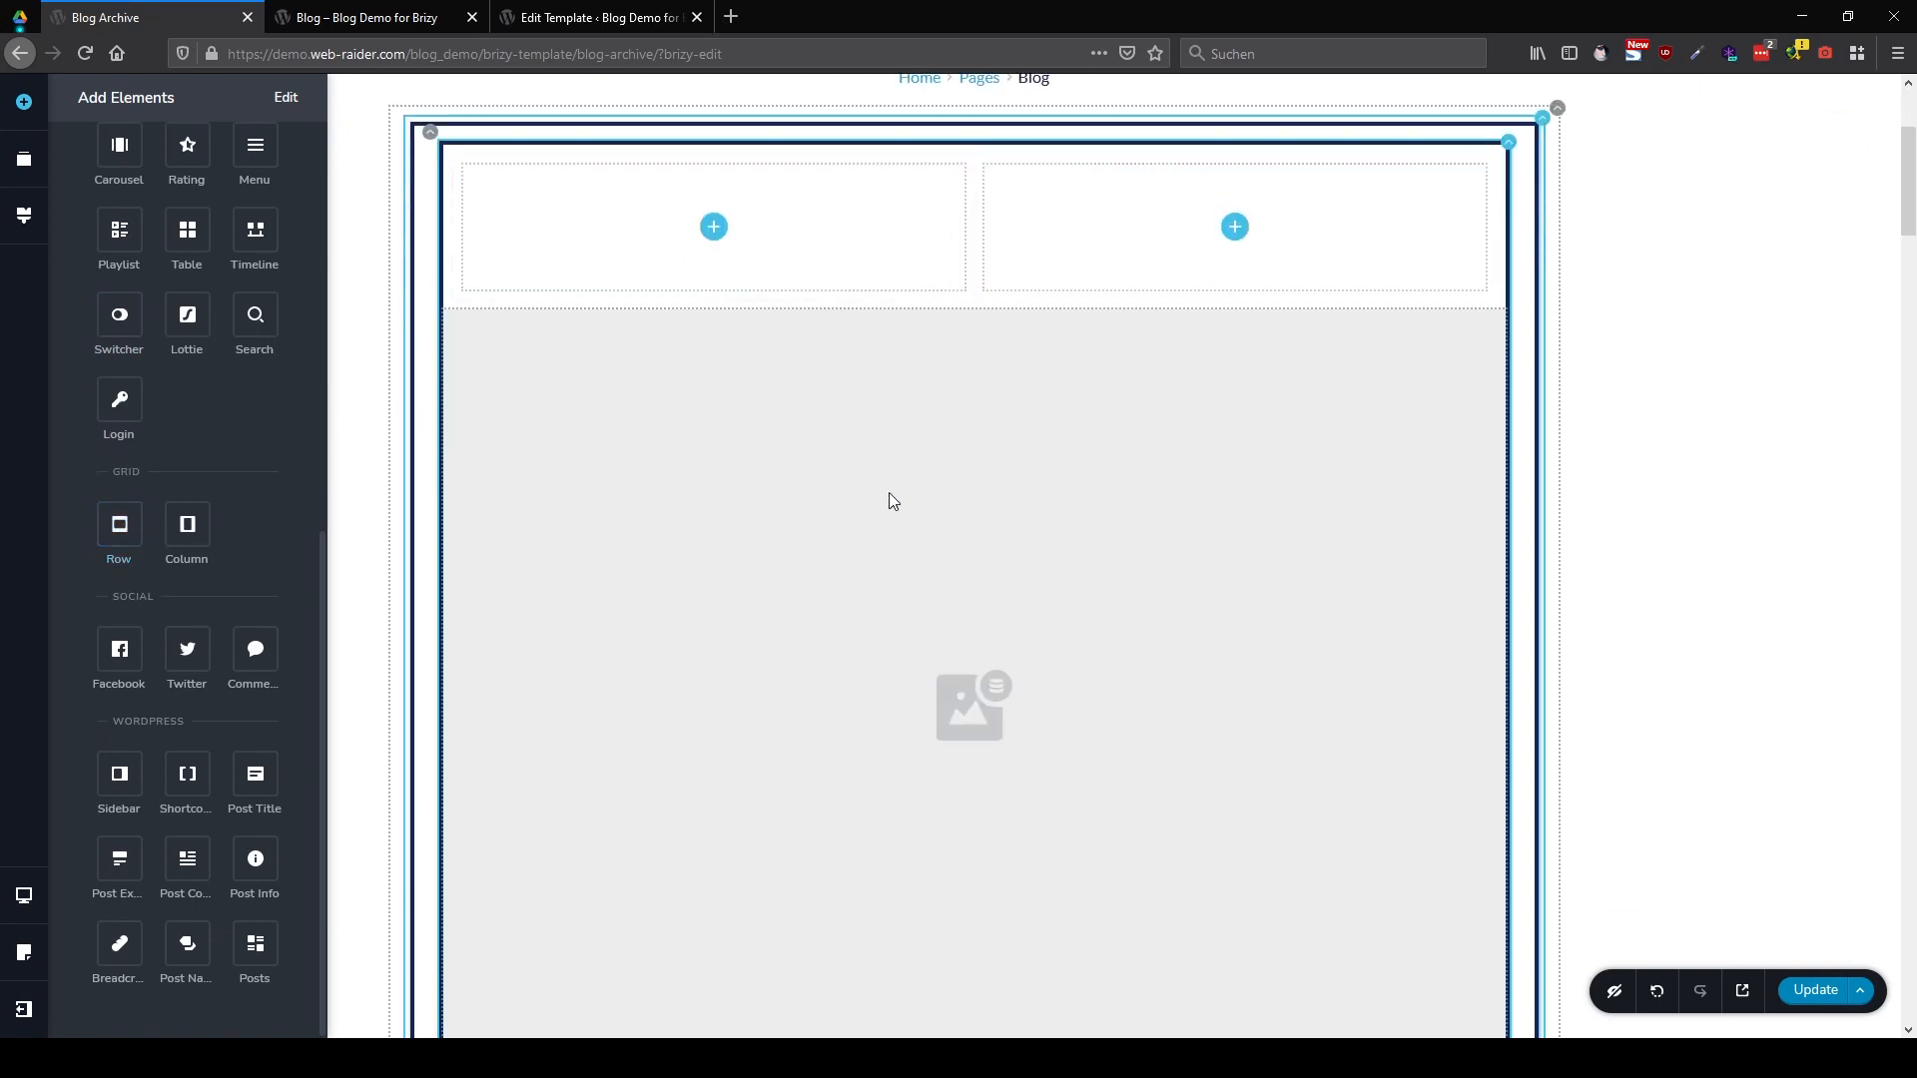
Move the featured image into the new row's first column and the post title into its second column
click(894, 483)
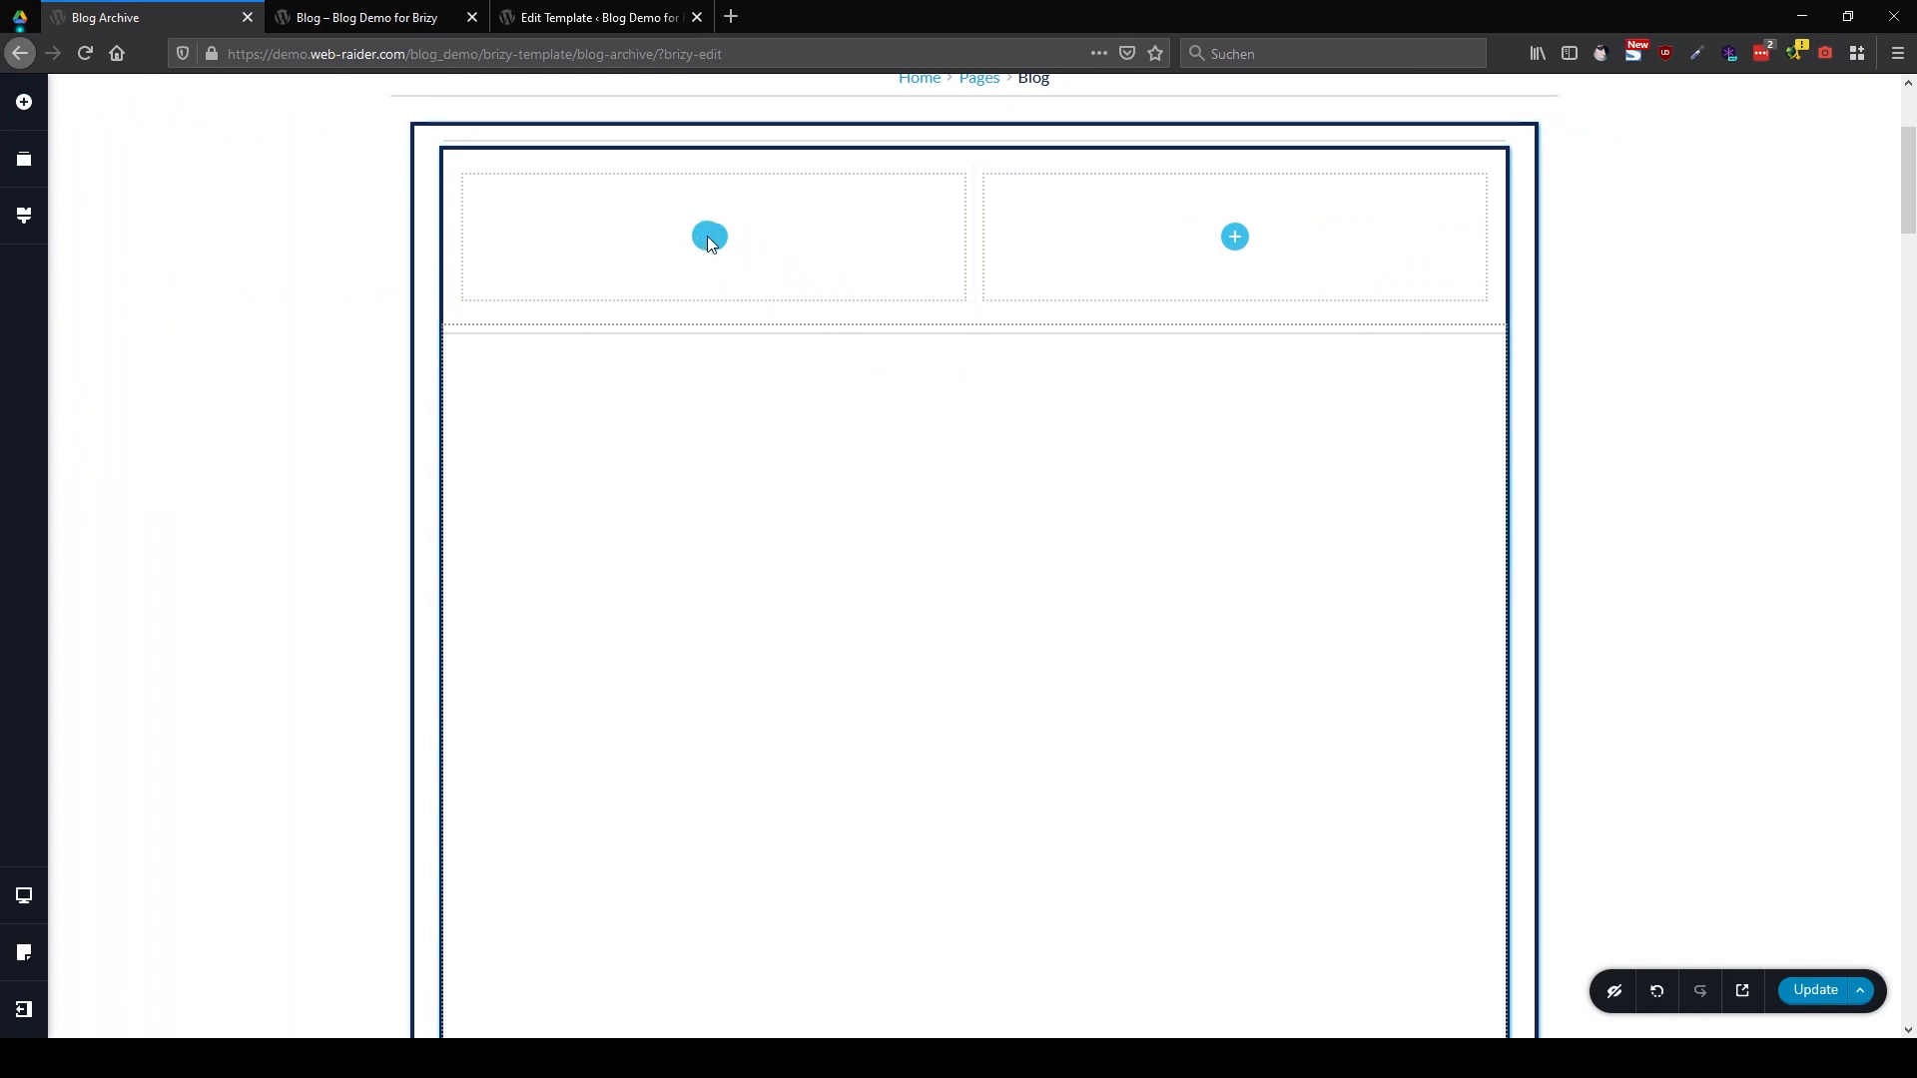
drag(707, 235, 708, 237)
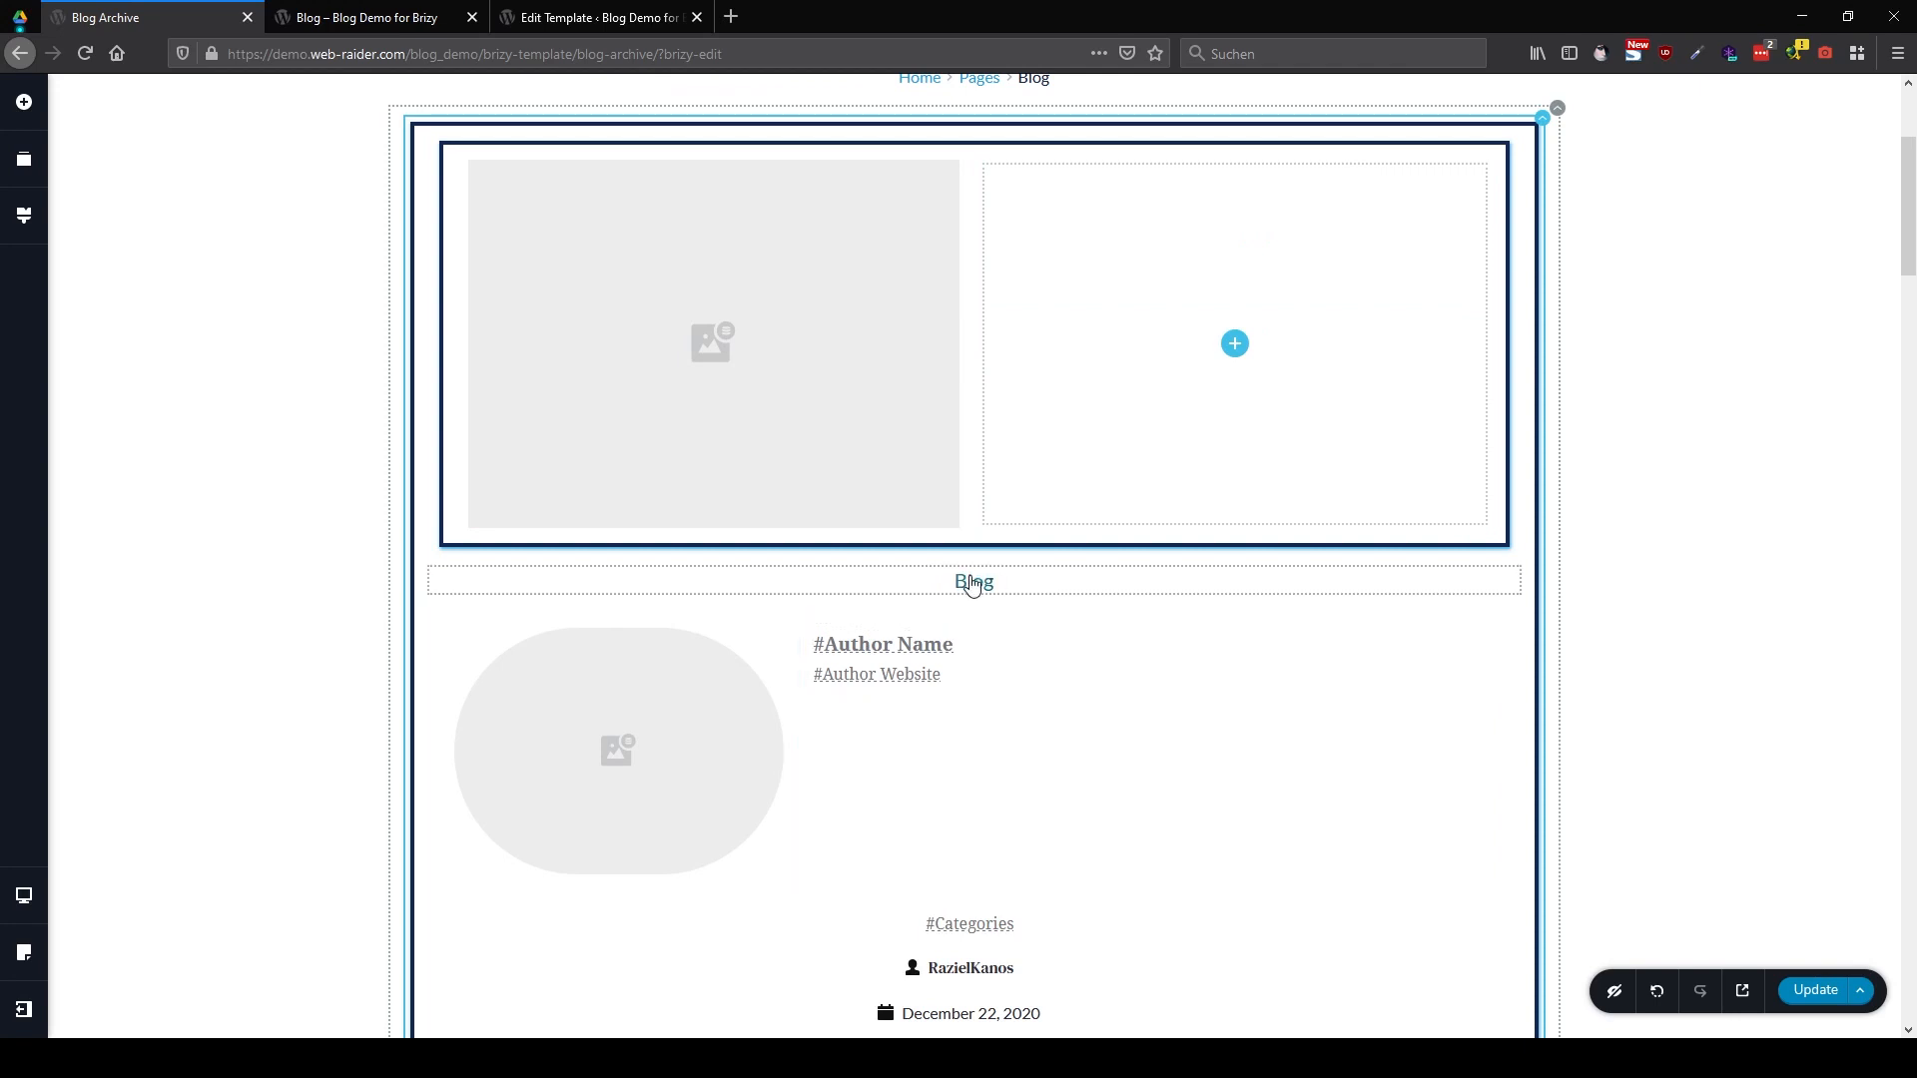
drag(966, 593, 1245, 363)
drag(436, 566, 956, 557)
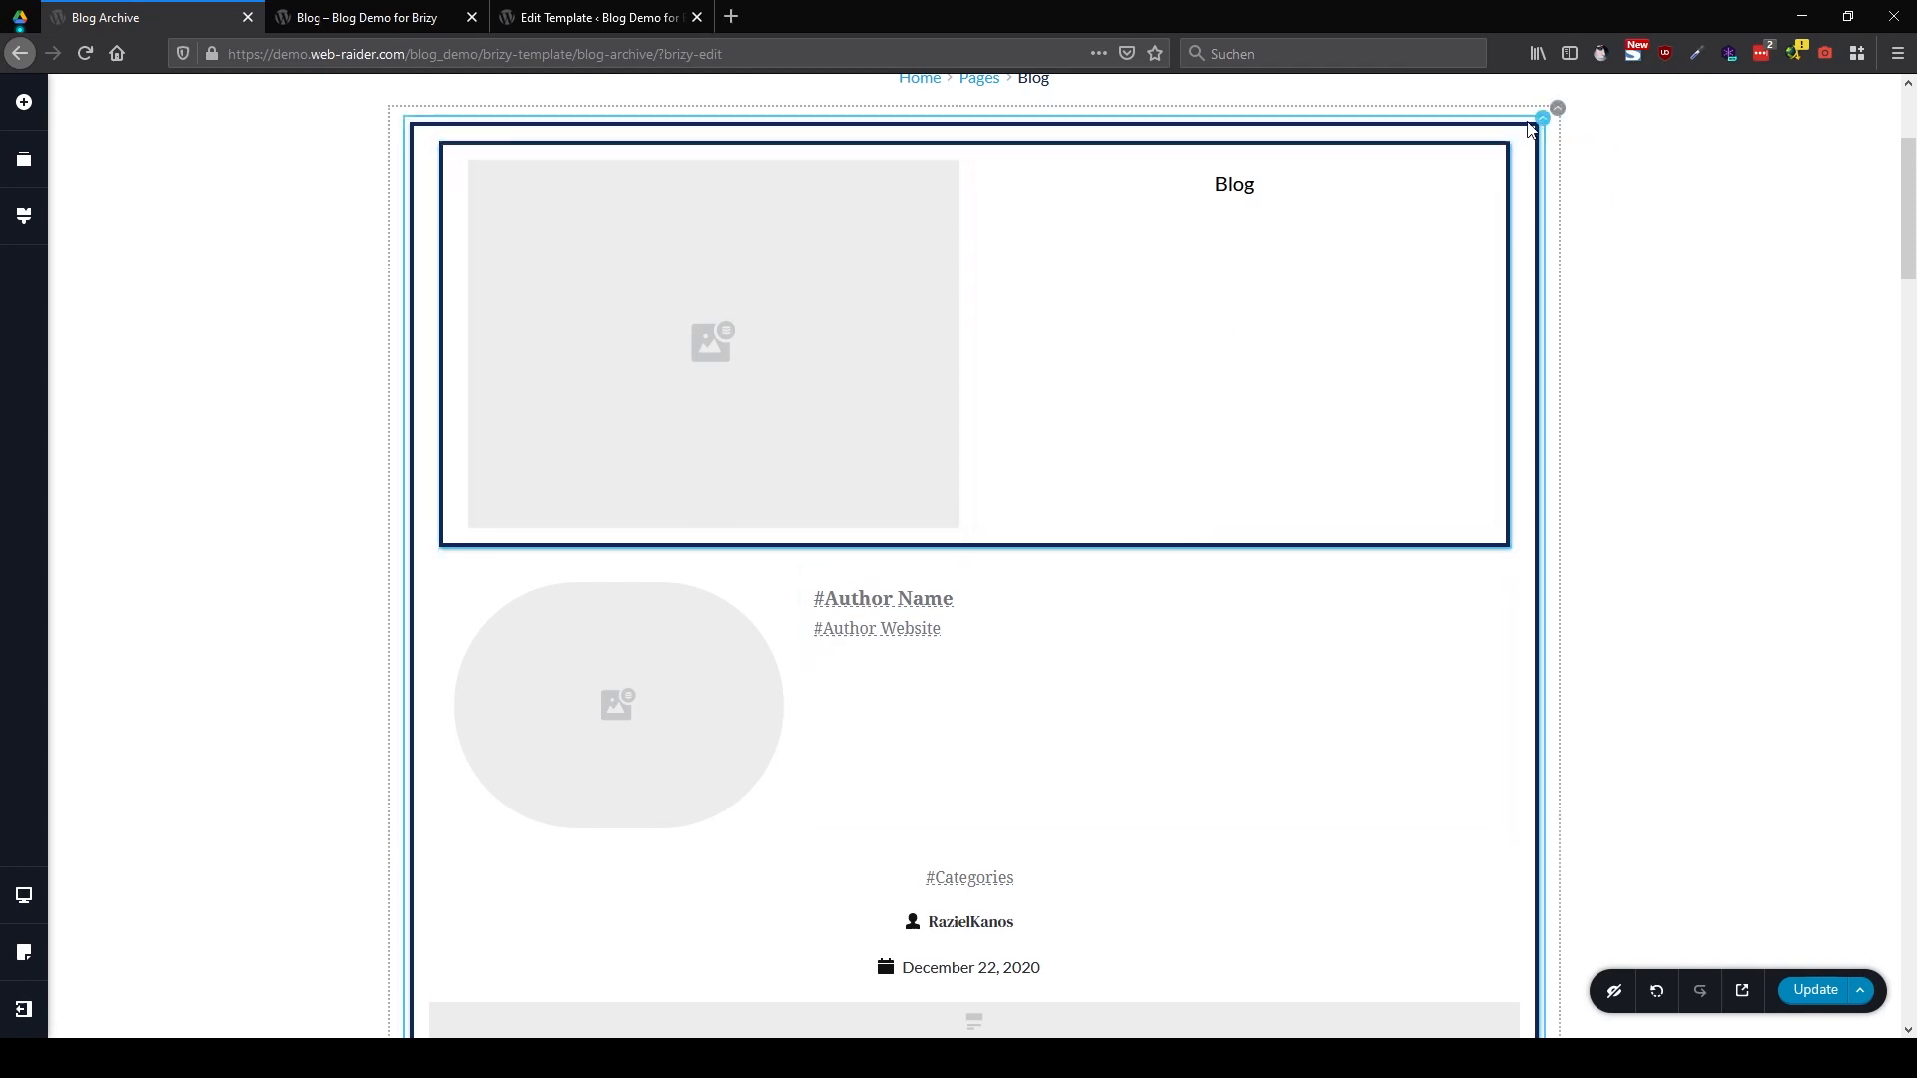
Delete the reworked one-column posts grid above the original bordered grid
scroll(1454, 519, down, 10)
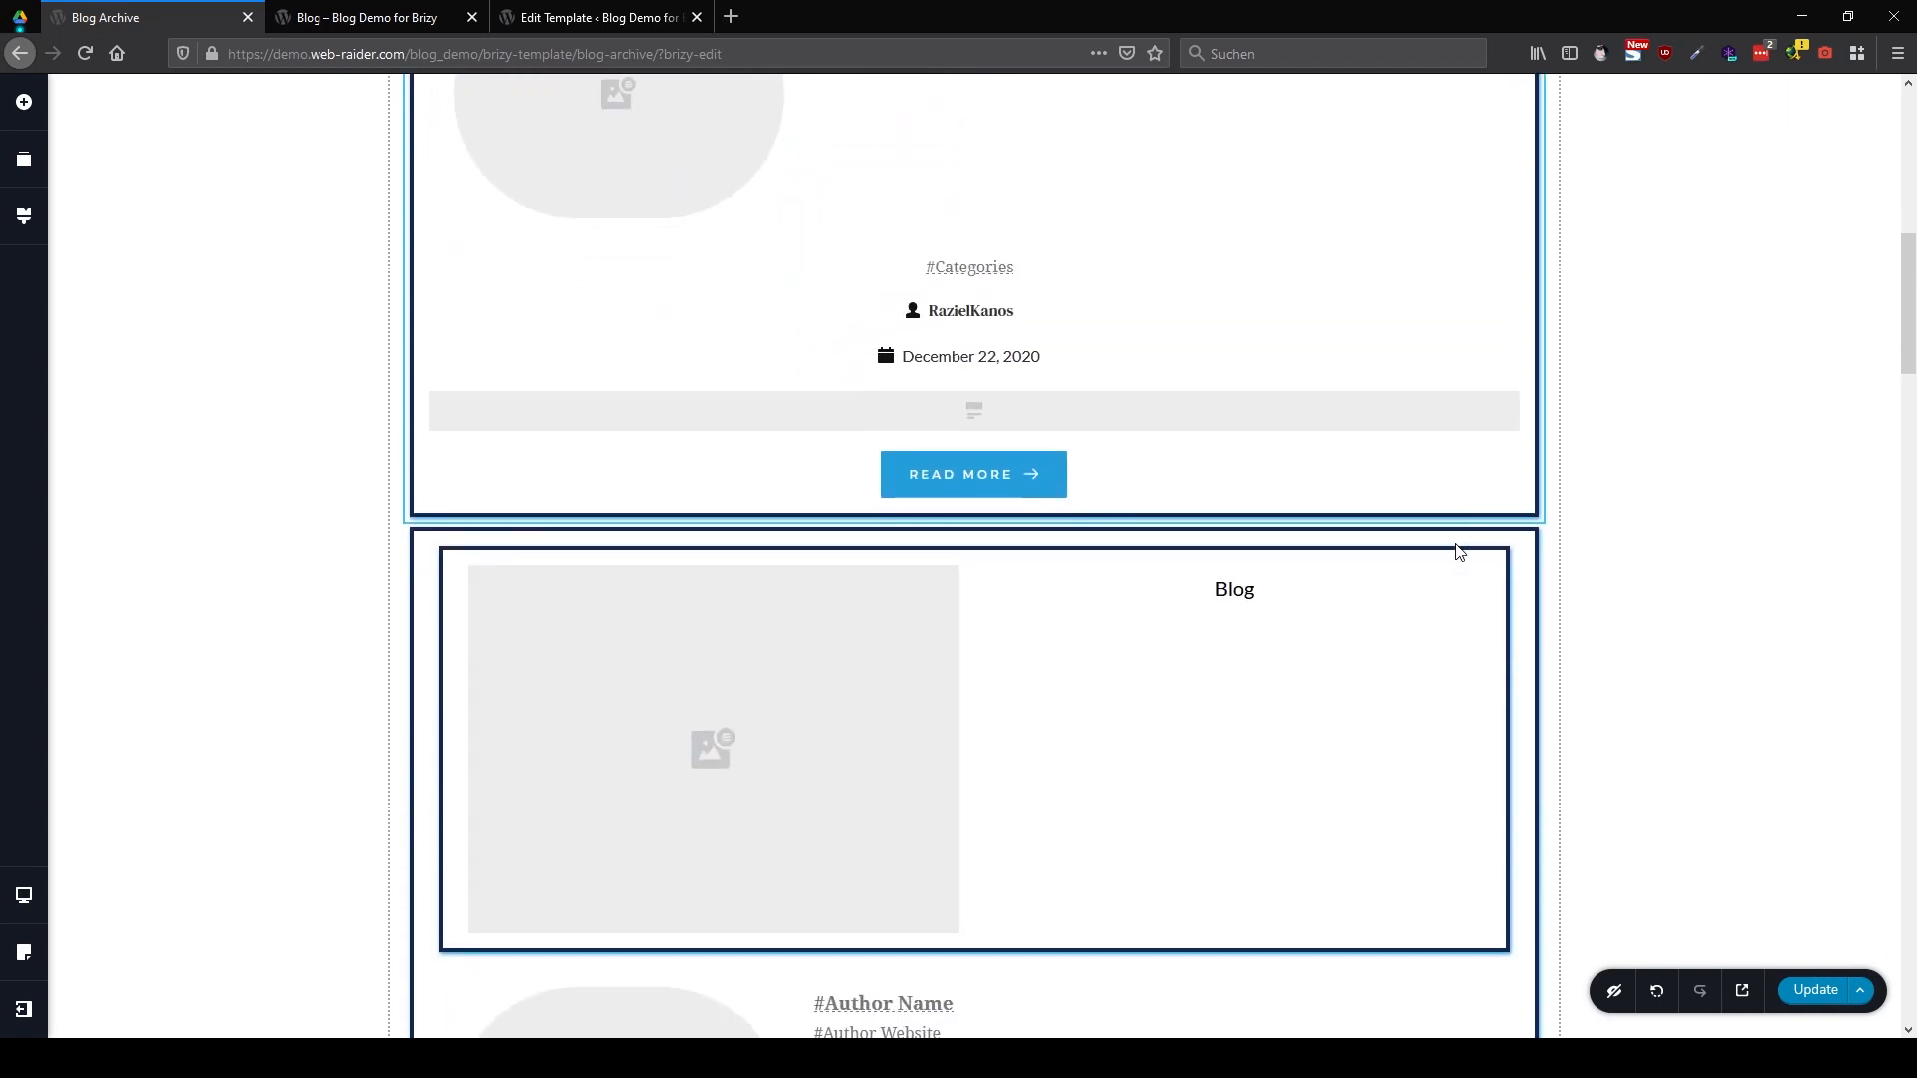
scroll(1458, 551, up, 4)
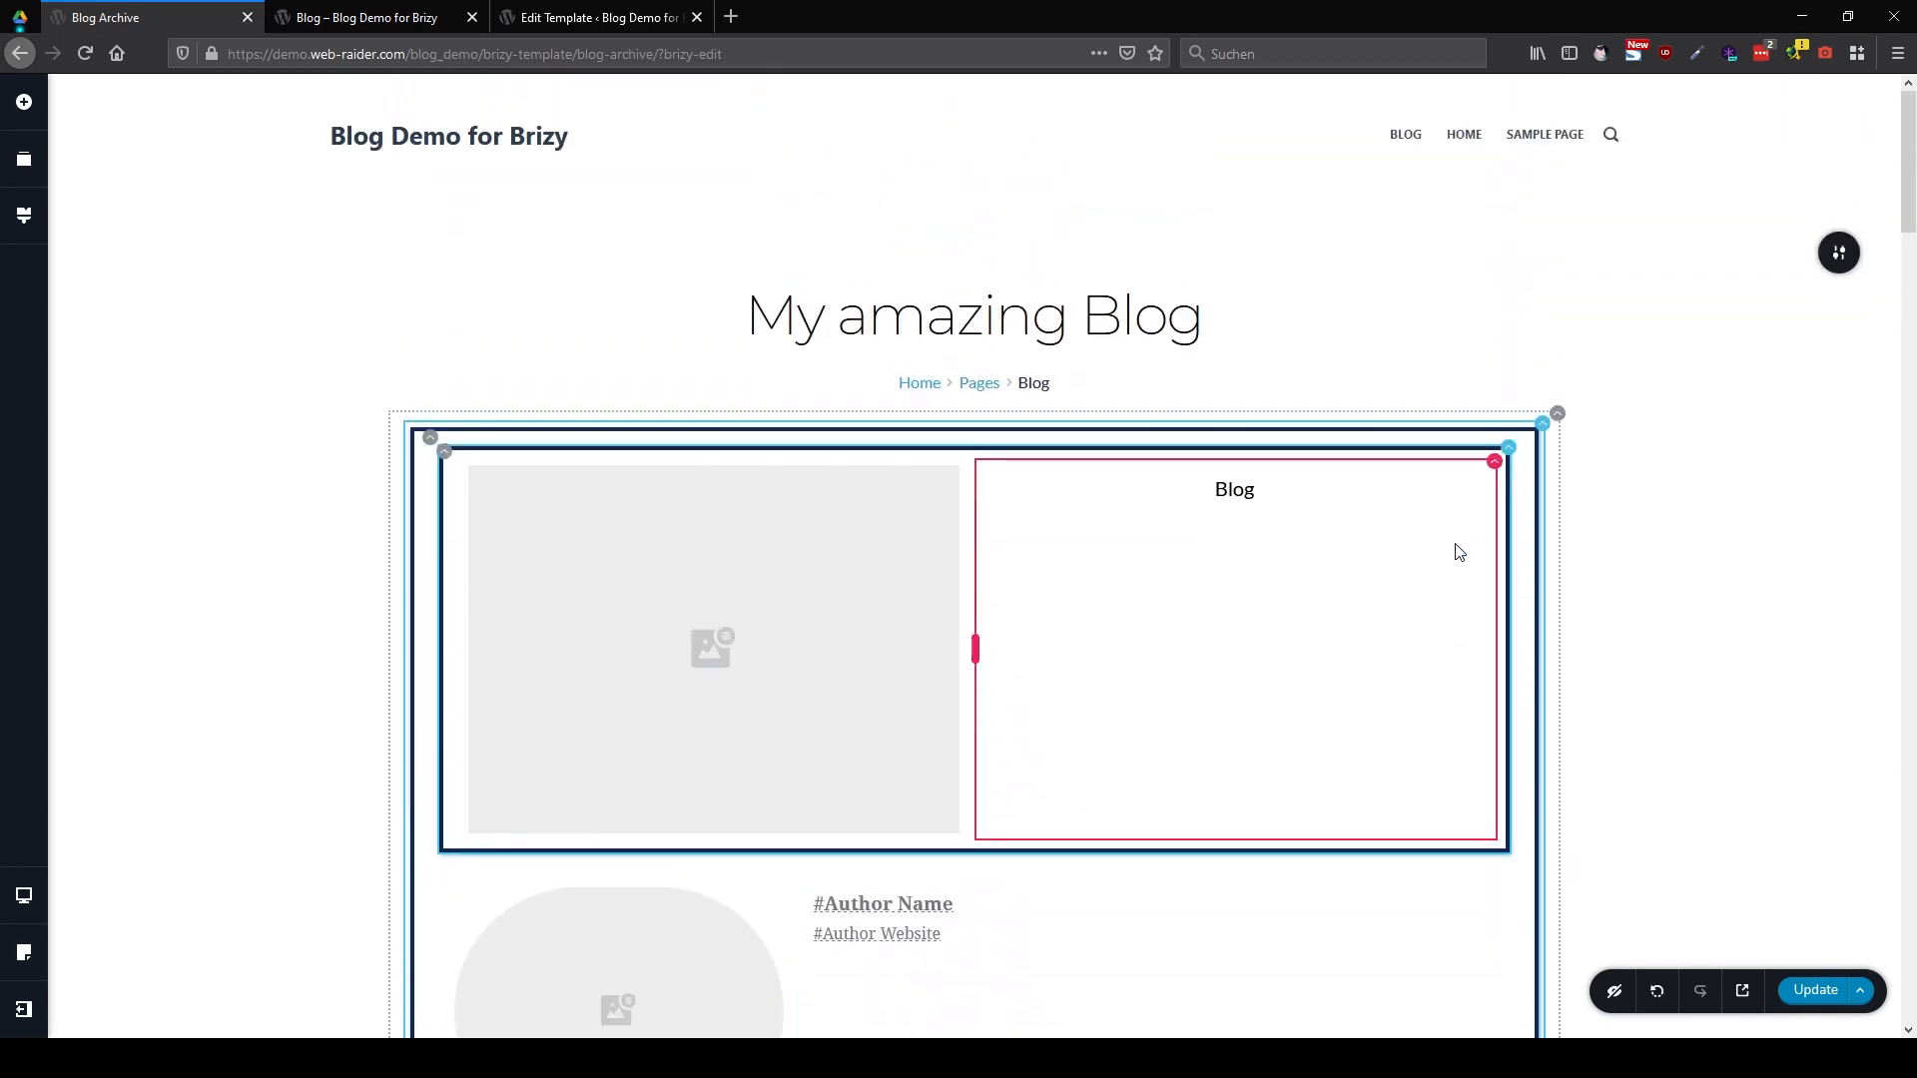
click(1559, 414)
click(1615, 464)
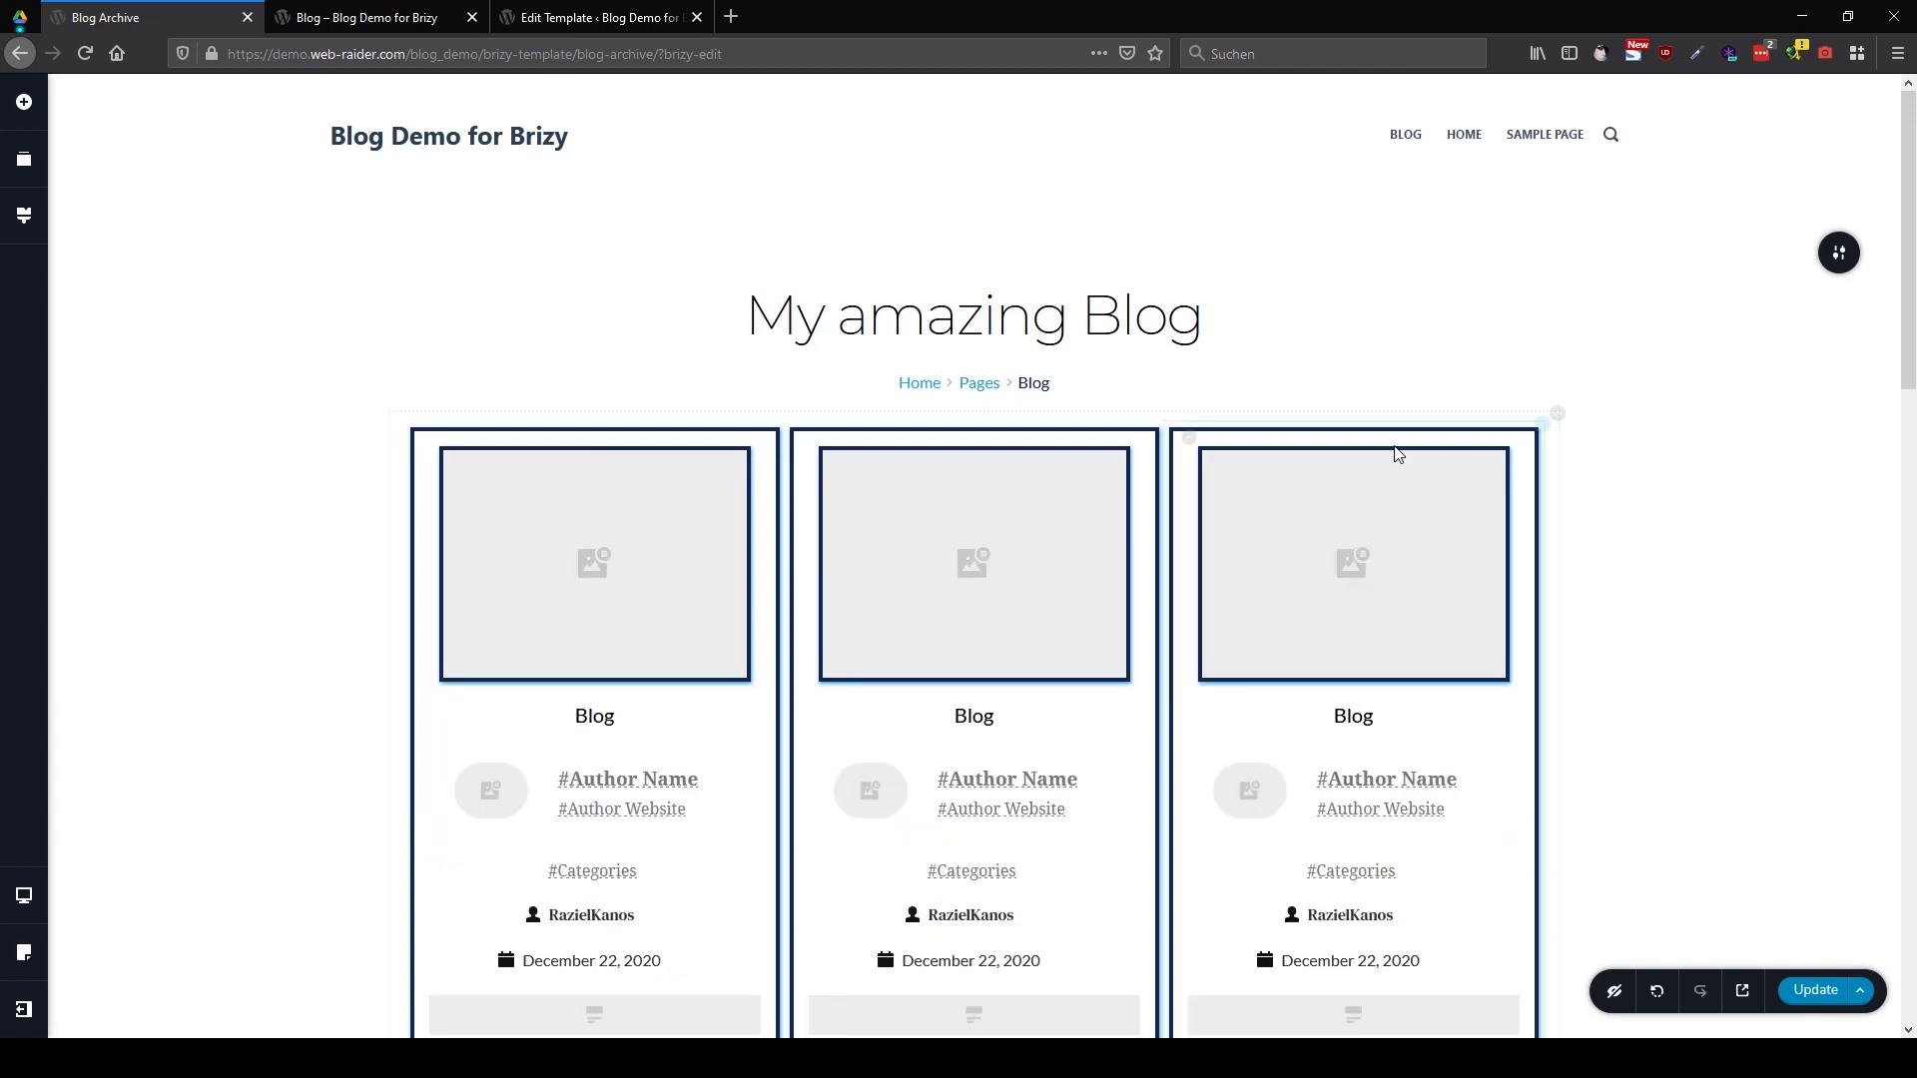
Add a new Archives posts grid between the breadcrumbs and the bordered three-column grid
scroll(153, 543, down, 5)
scroll(152, 543, up, 5)
drag(122, 251, 865, 411)
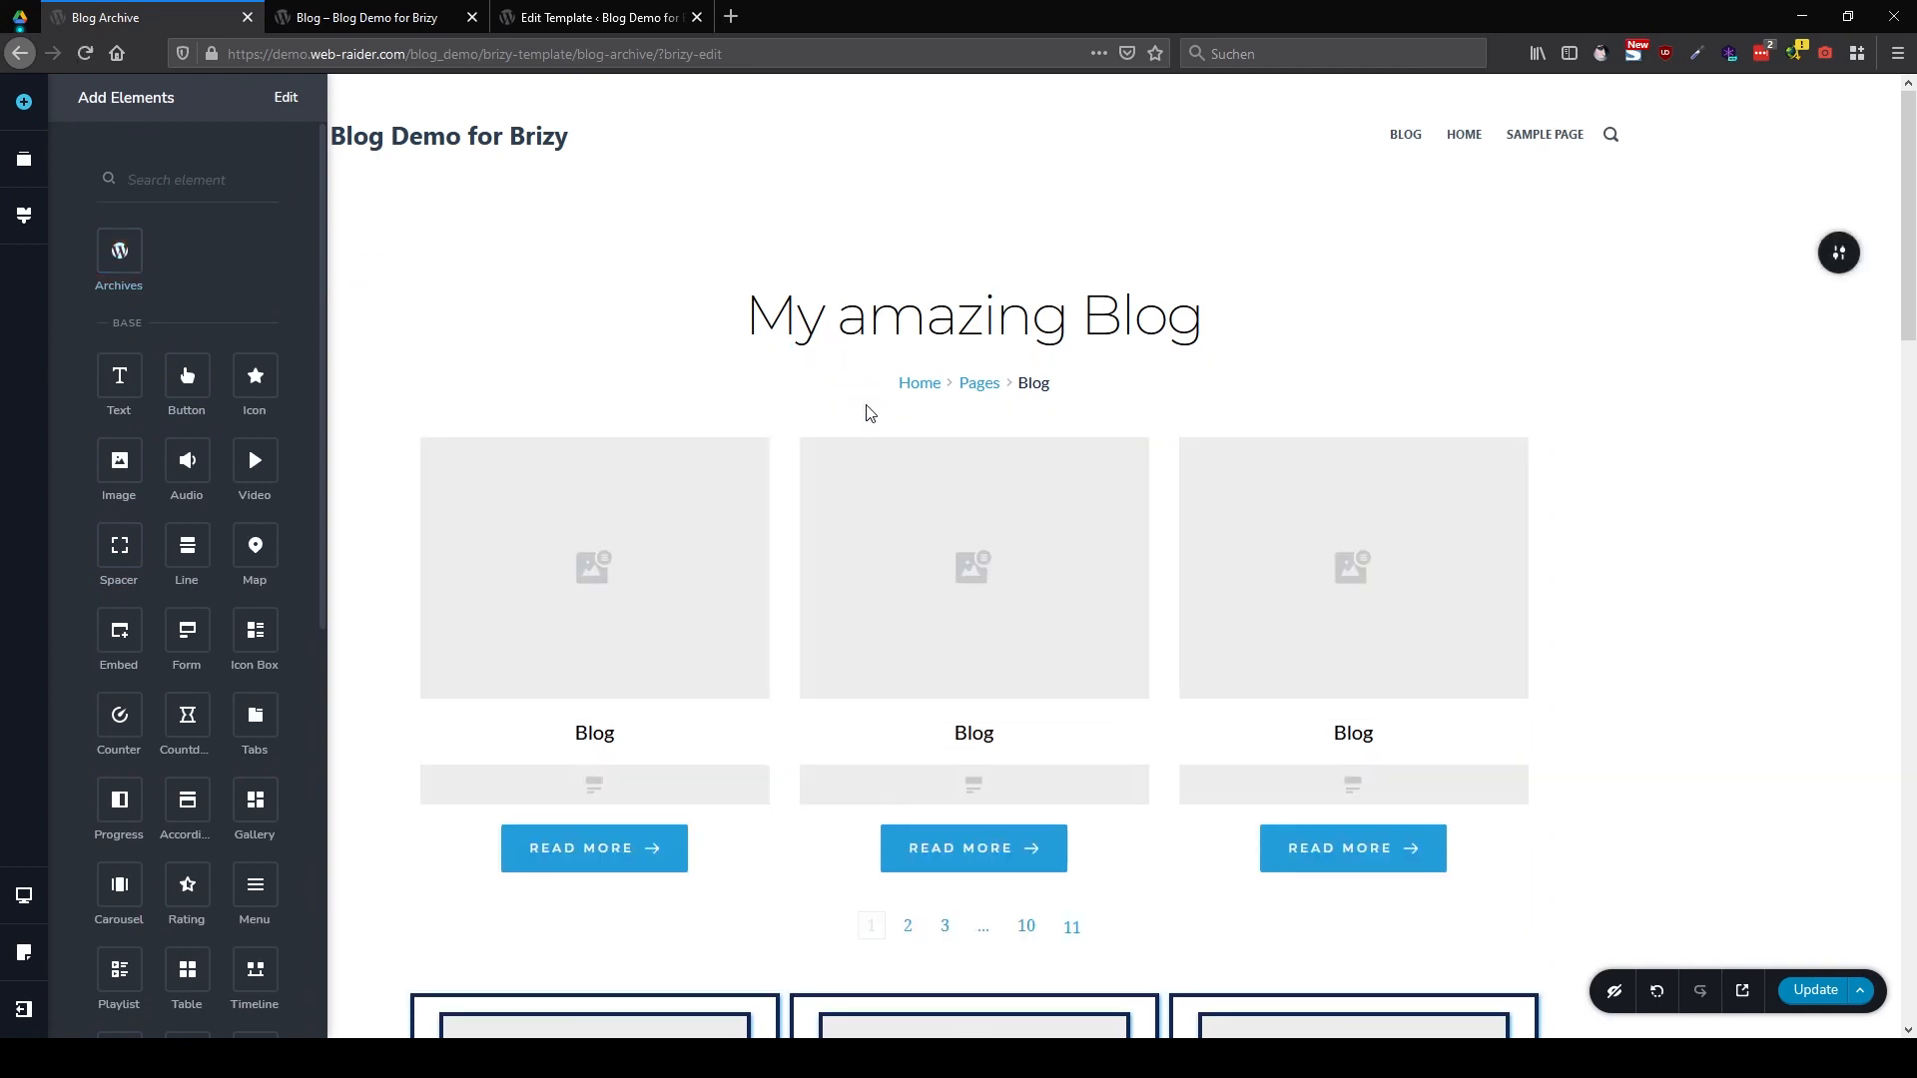
scroll(1155, 351, down, 2)
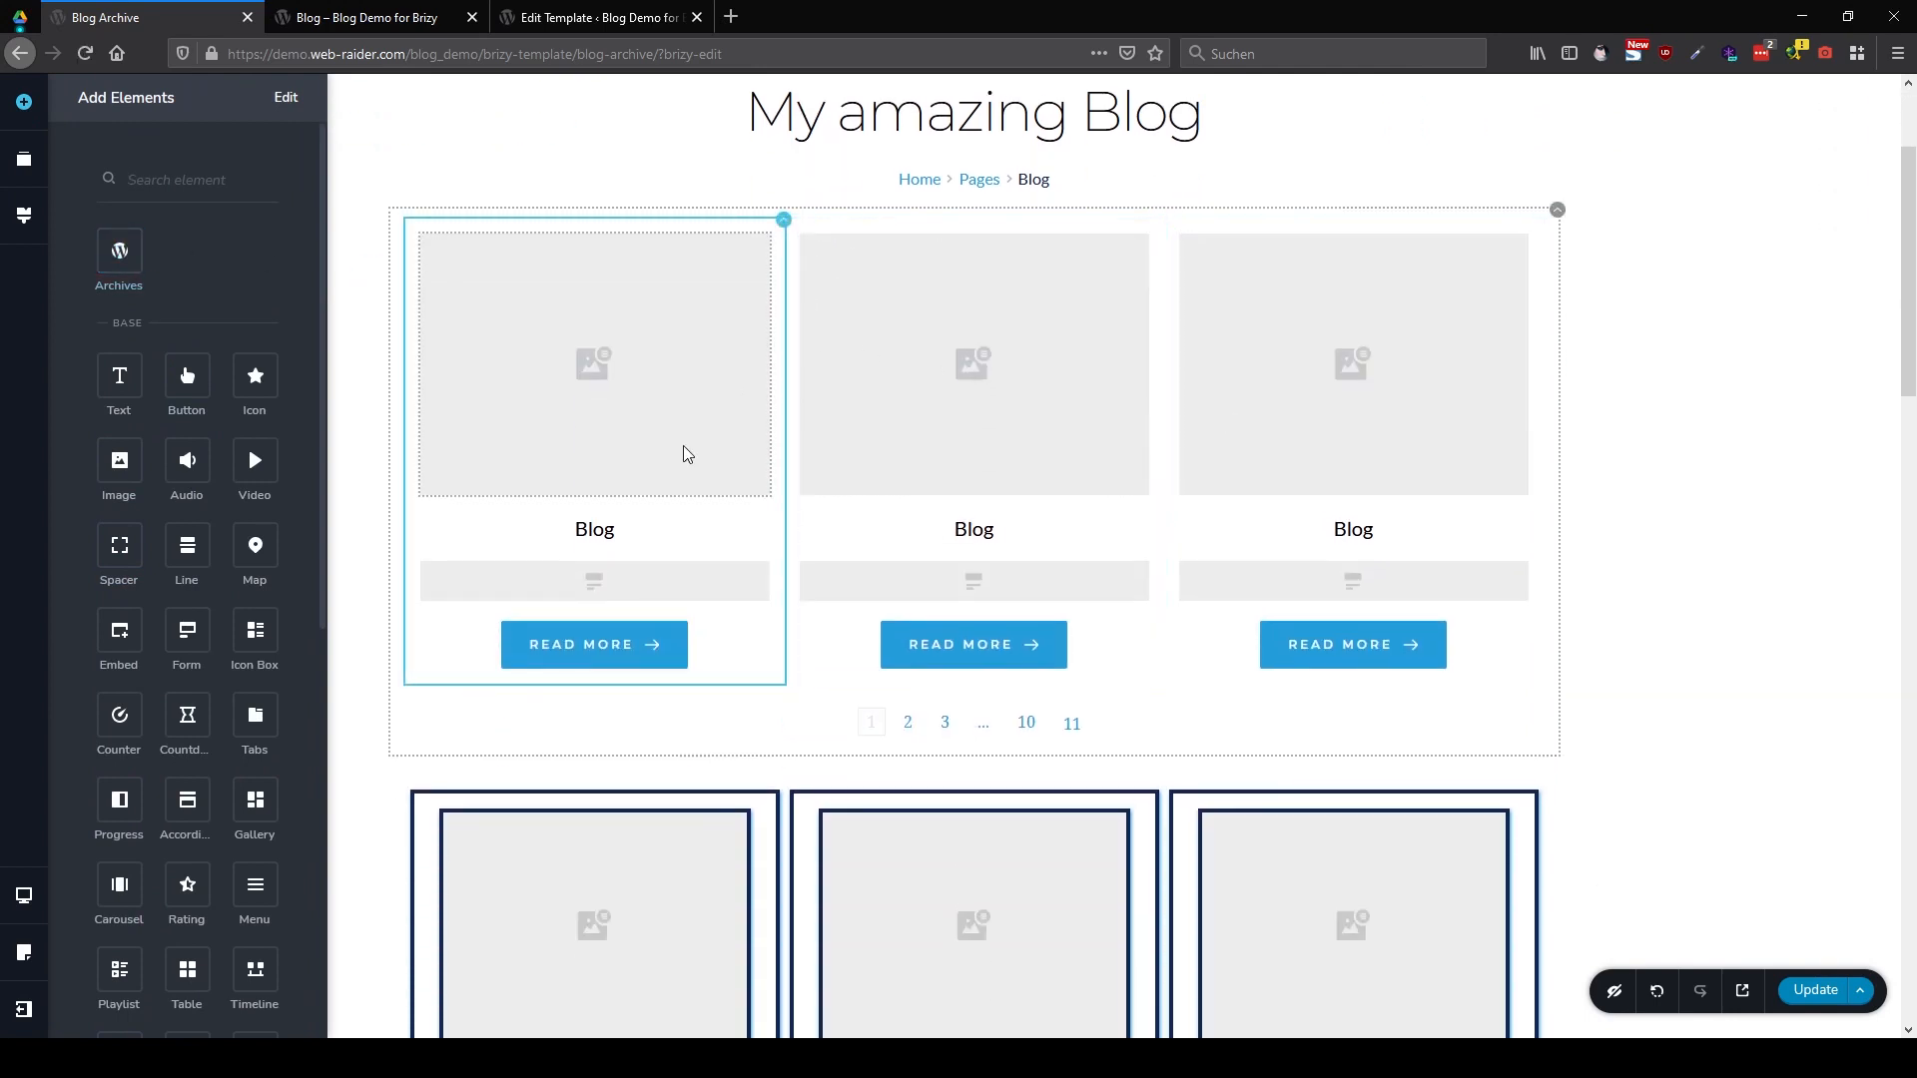
Insert a two-column row atop the new grid's card, with the featured image in its first column and the post title in its second
scroll(94, 377, down, 7)
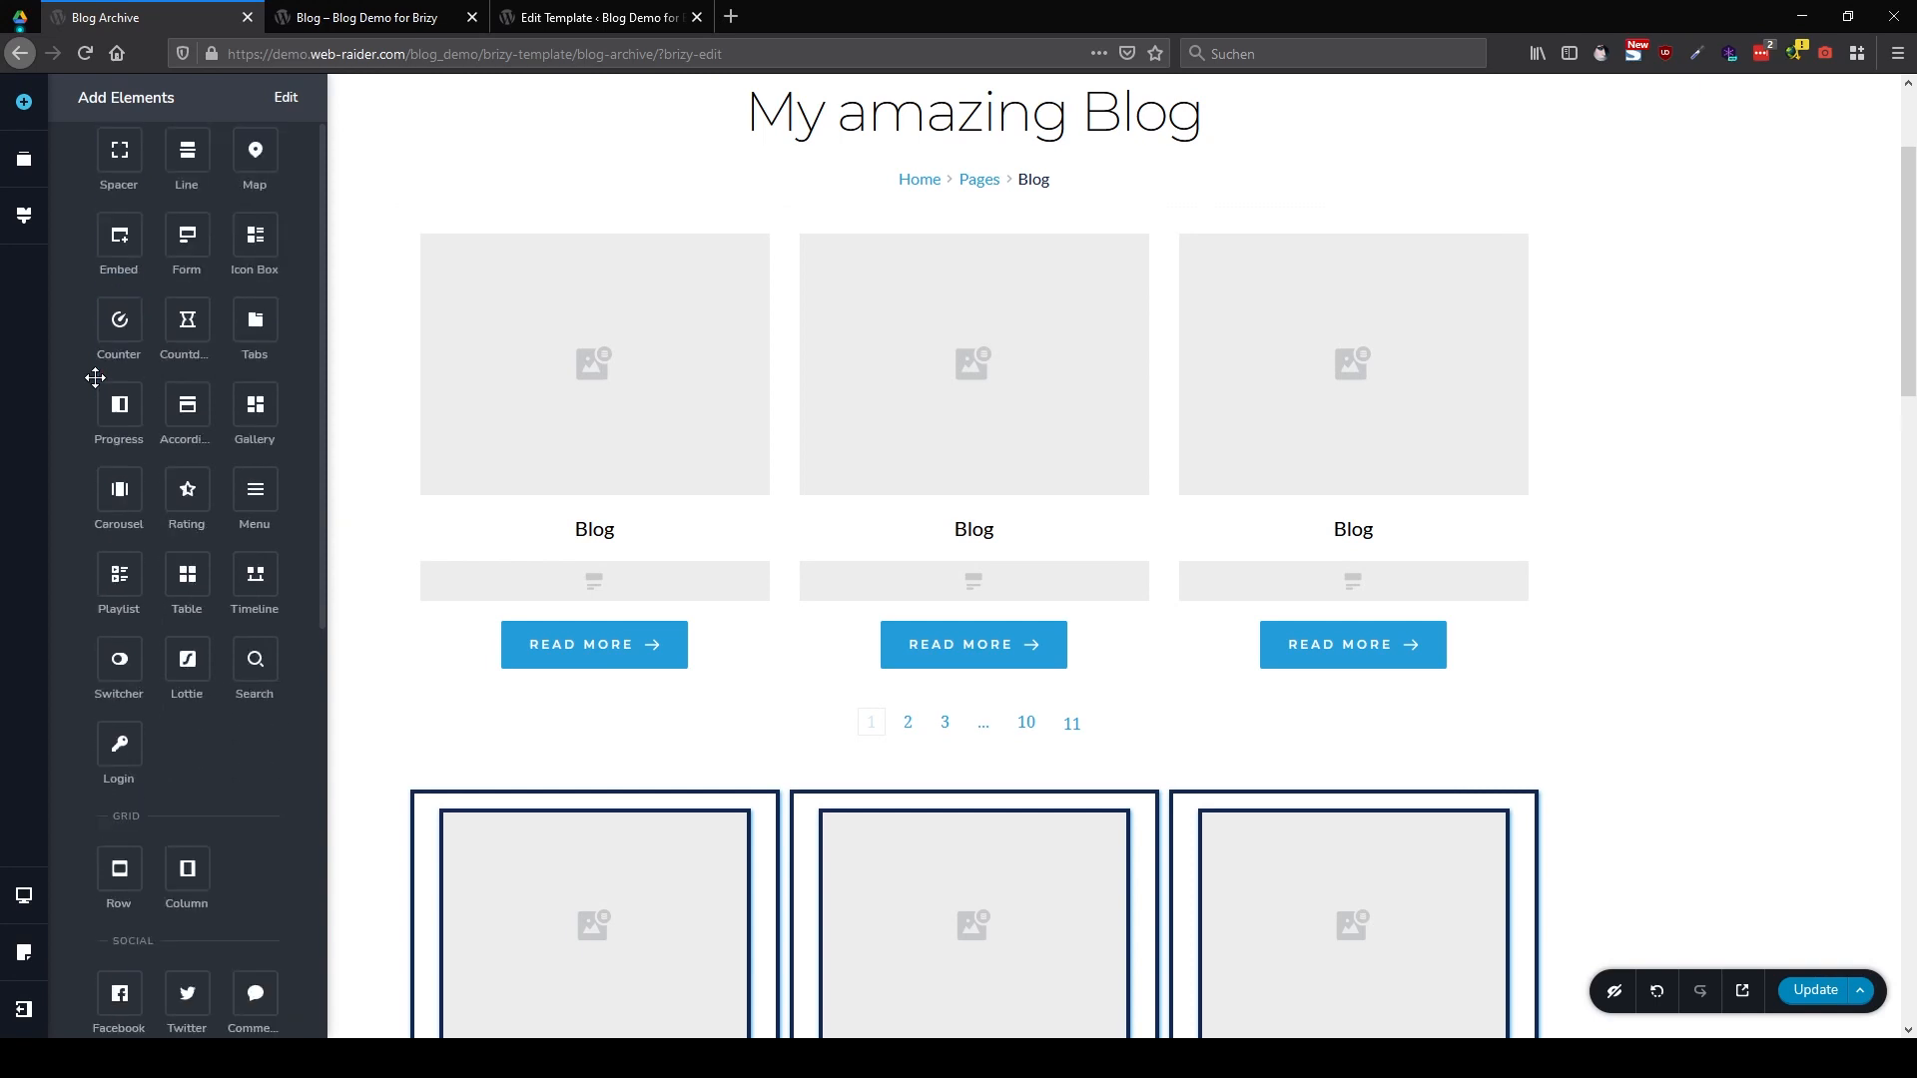
drag(401, 407, 620, 225)
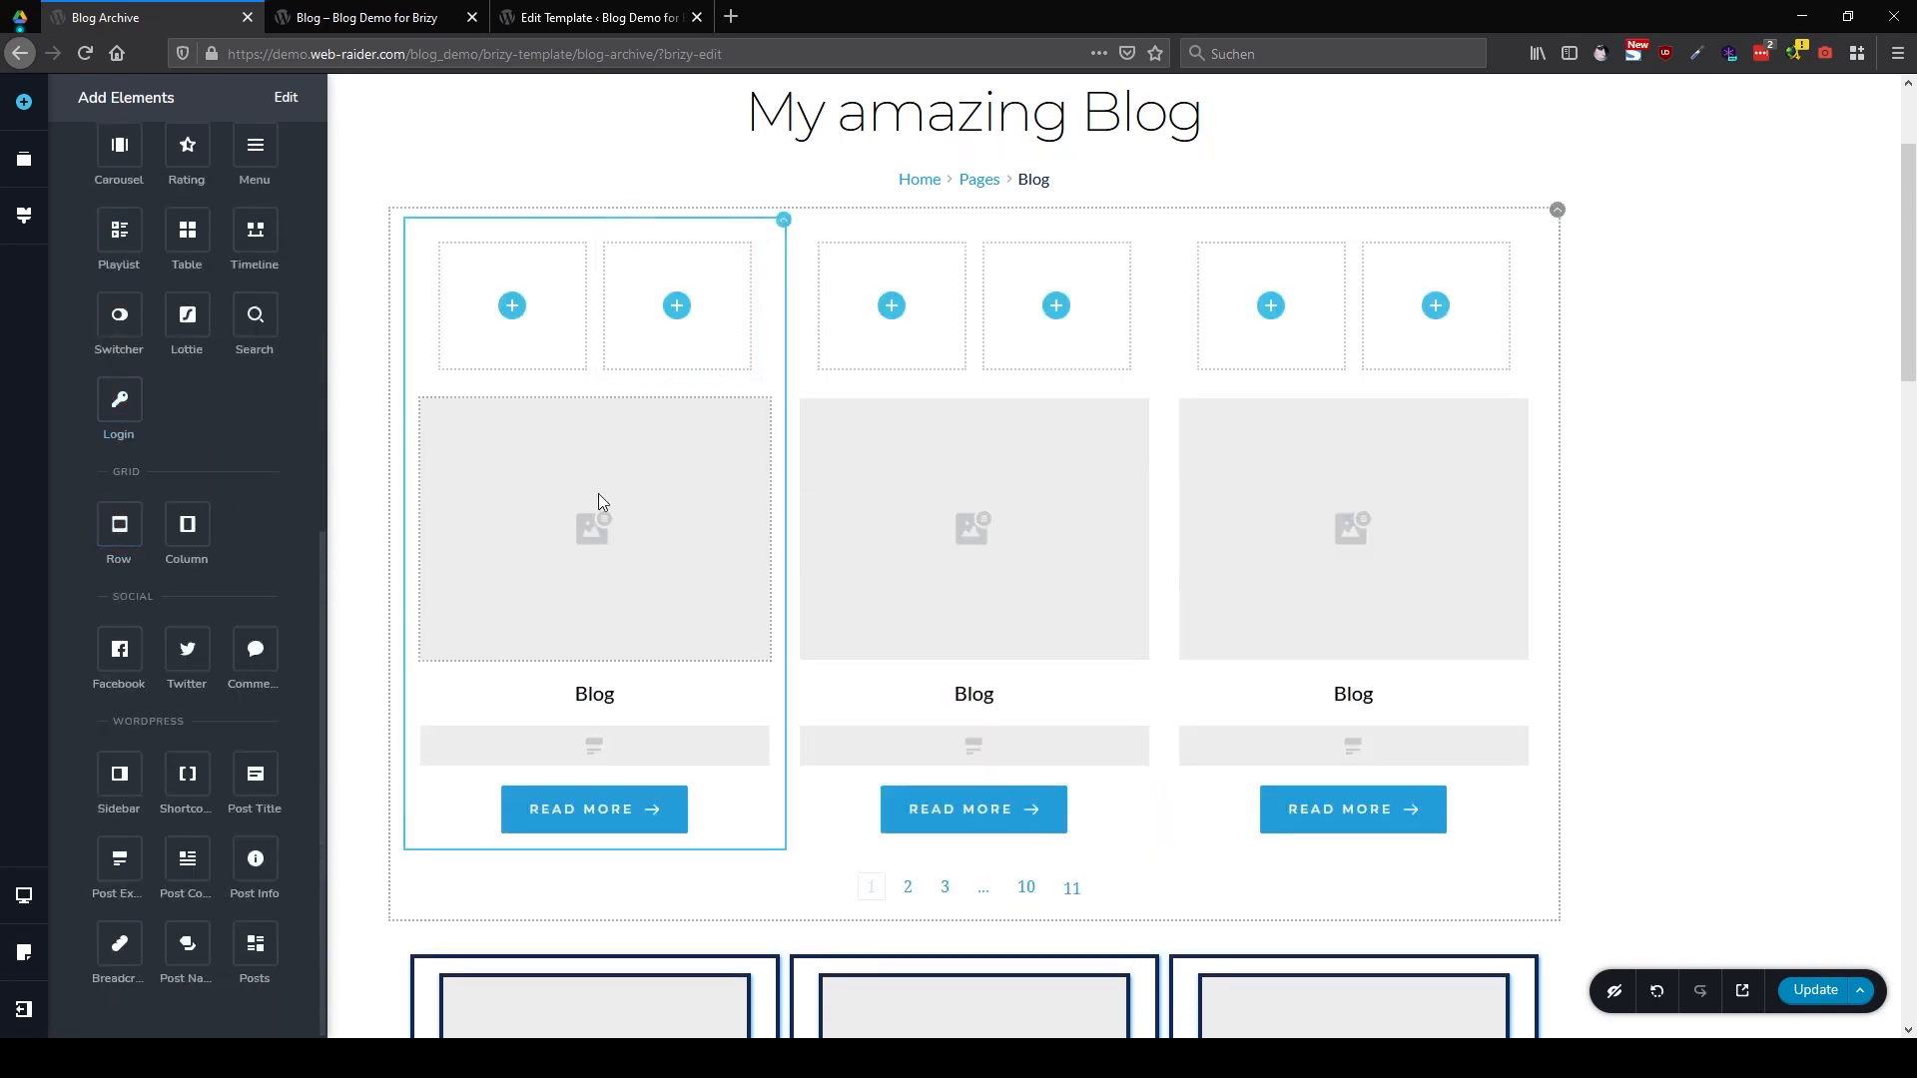
drag(595, 493, 513, 315)
drag(596, 431, 718, 324)
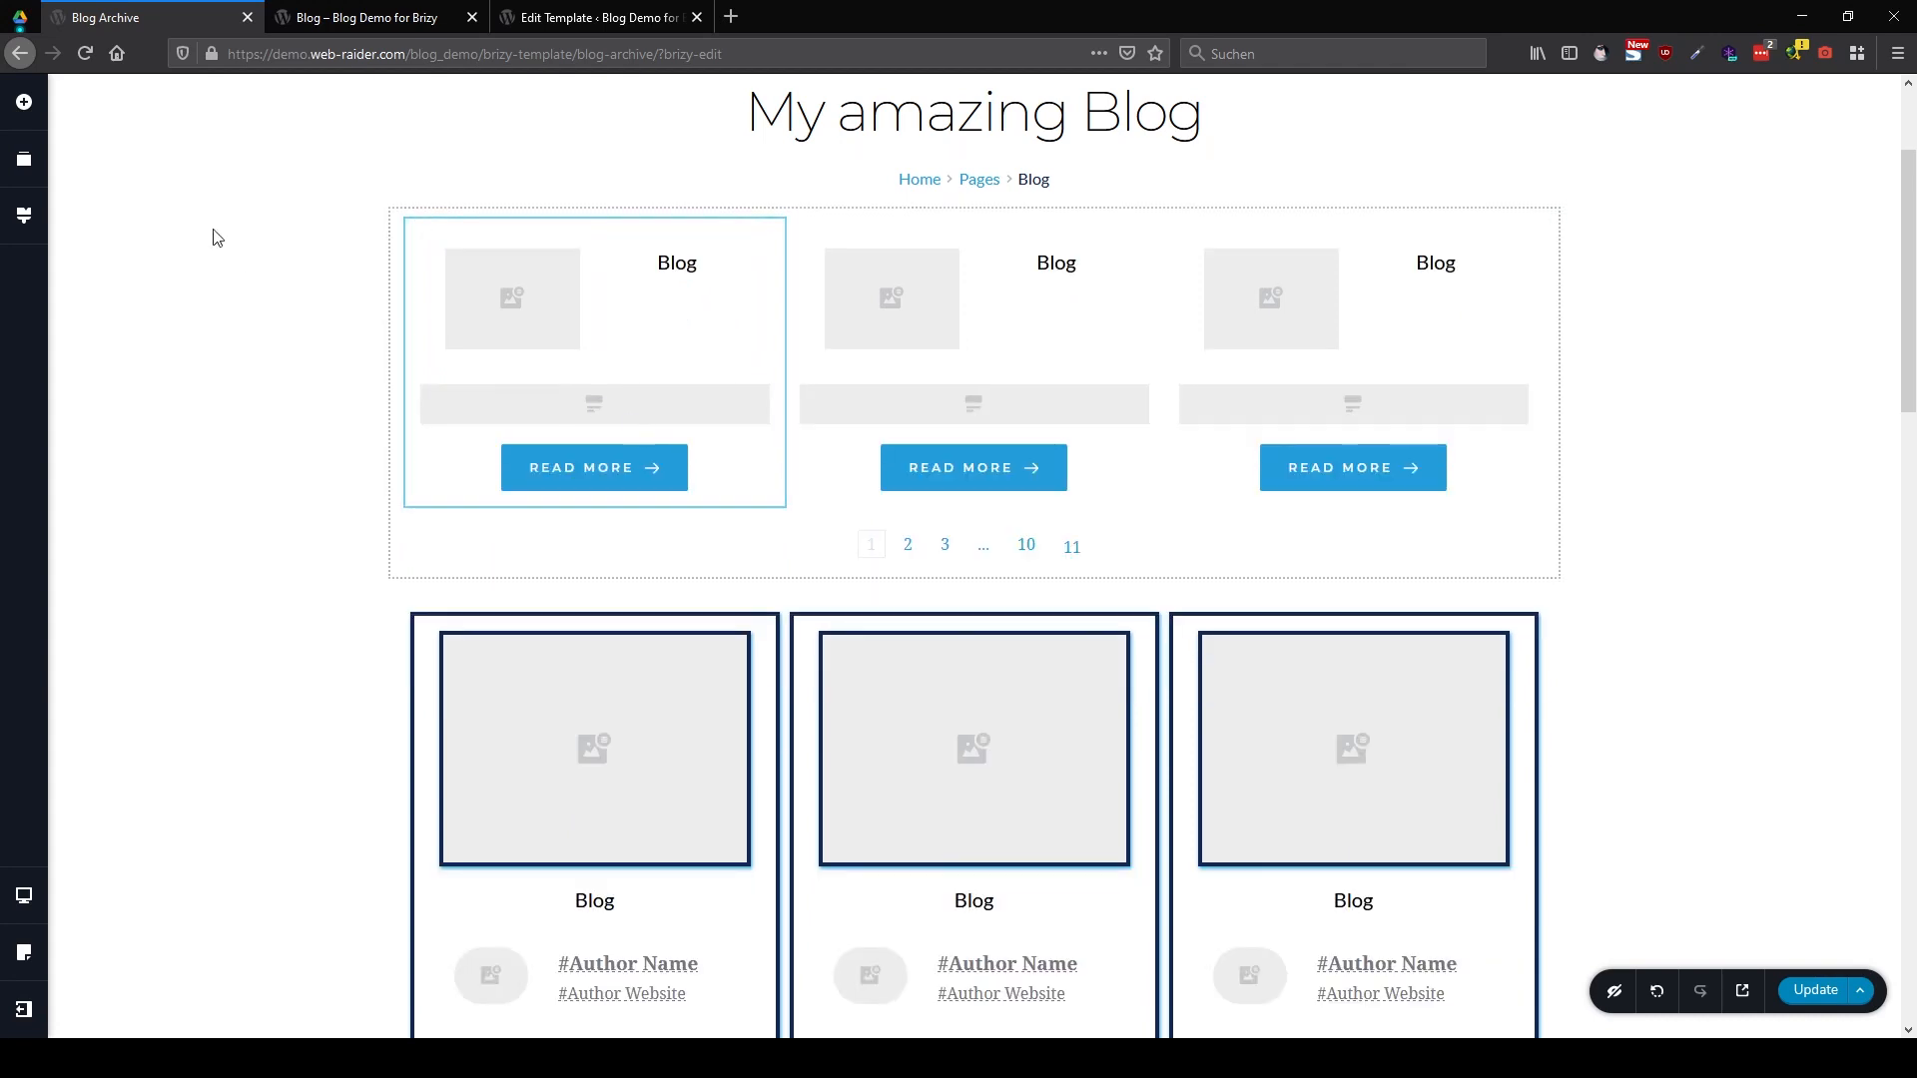
Insert a nested two-column row below the post title in the new card's second column
click(25, 108)
scroll(130, 549, down, 5)
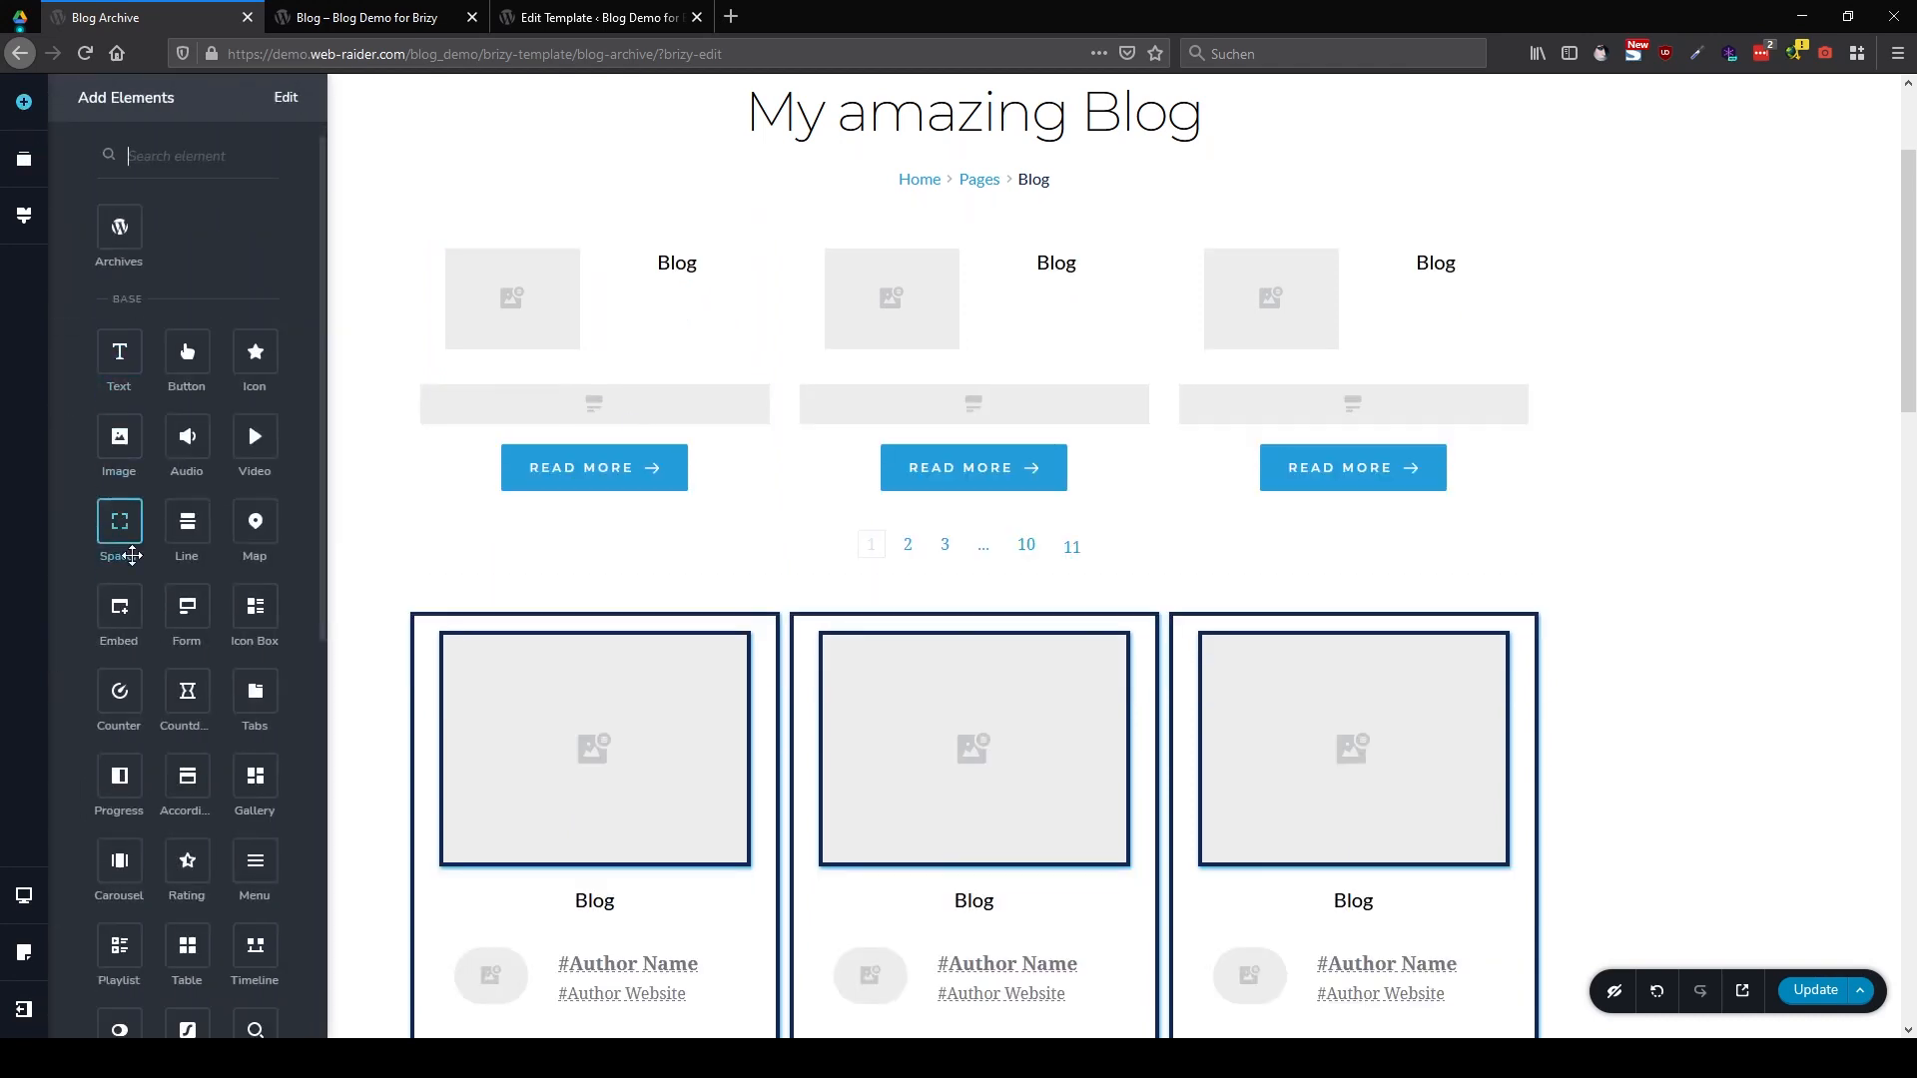
drag(120, 737, 706, 337)
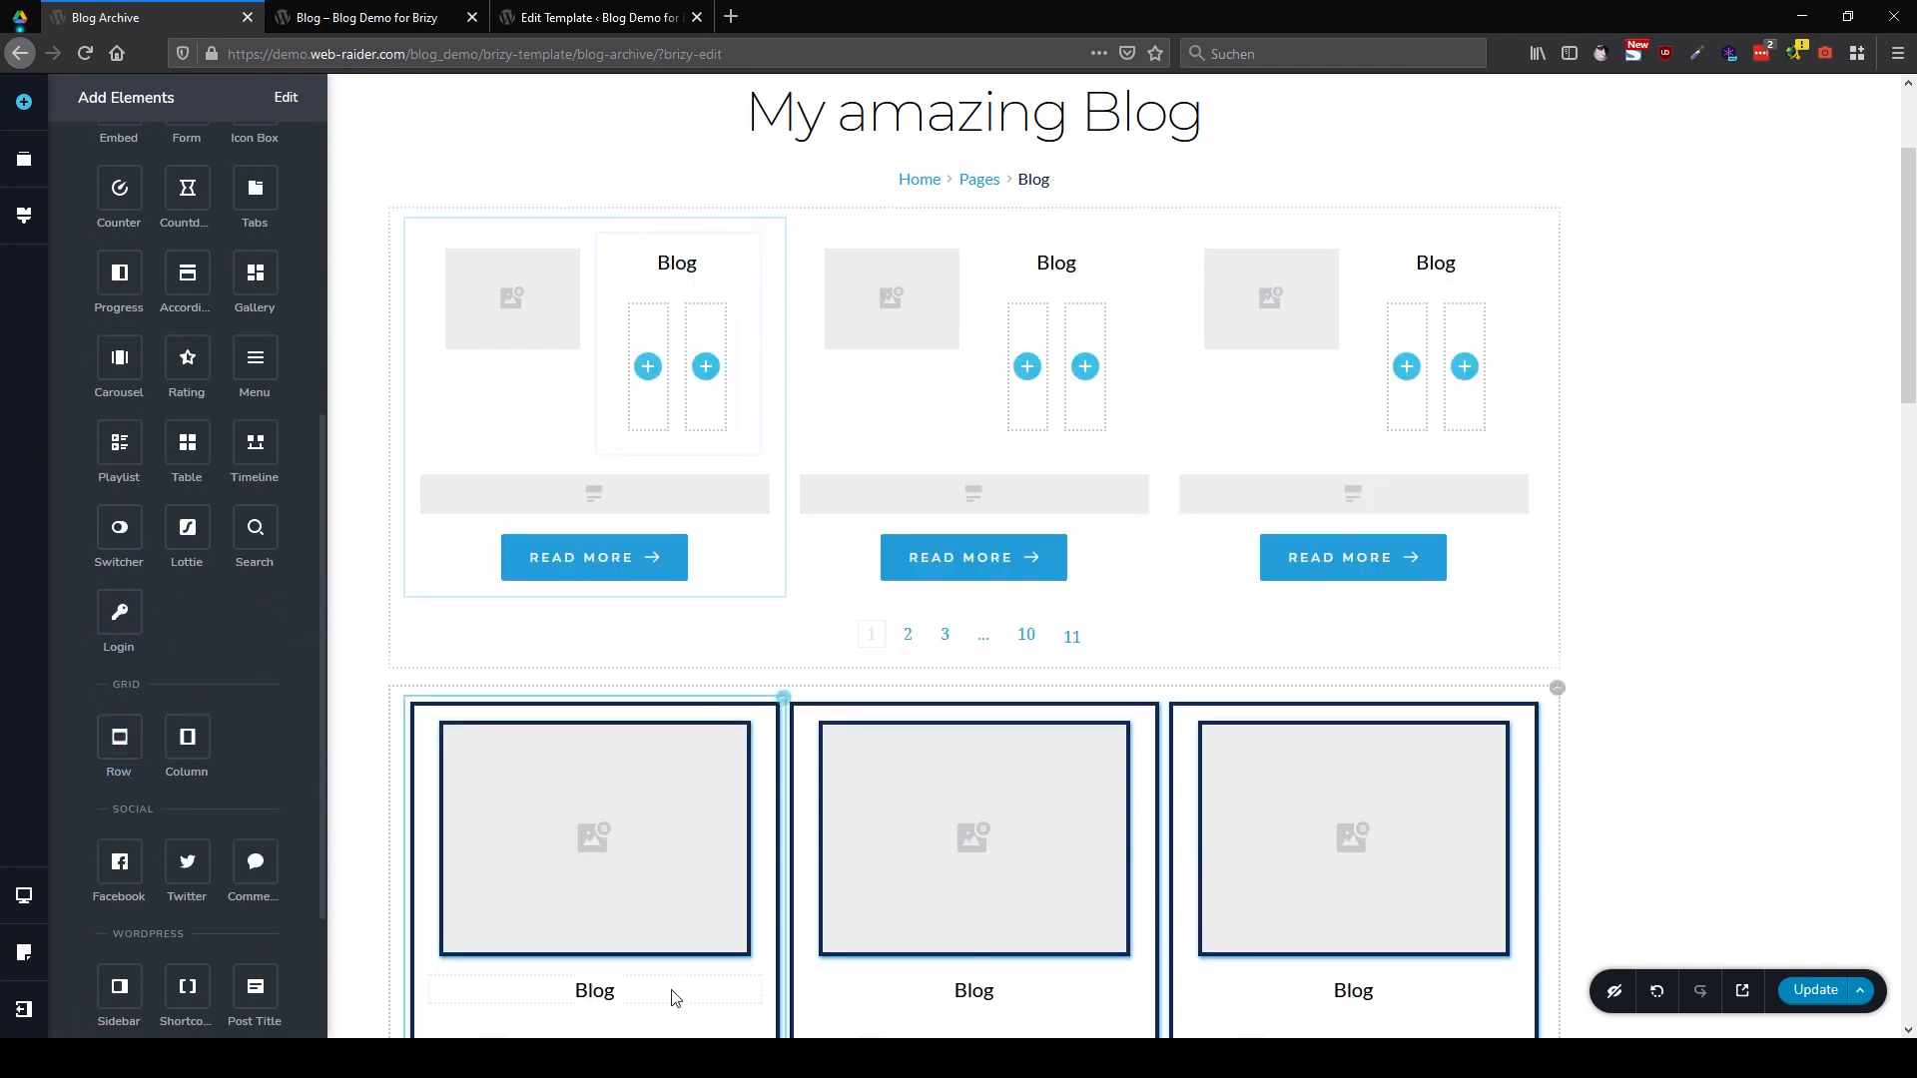
scroll(663, 885, down, 4)
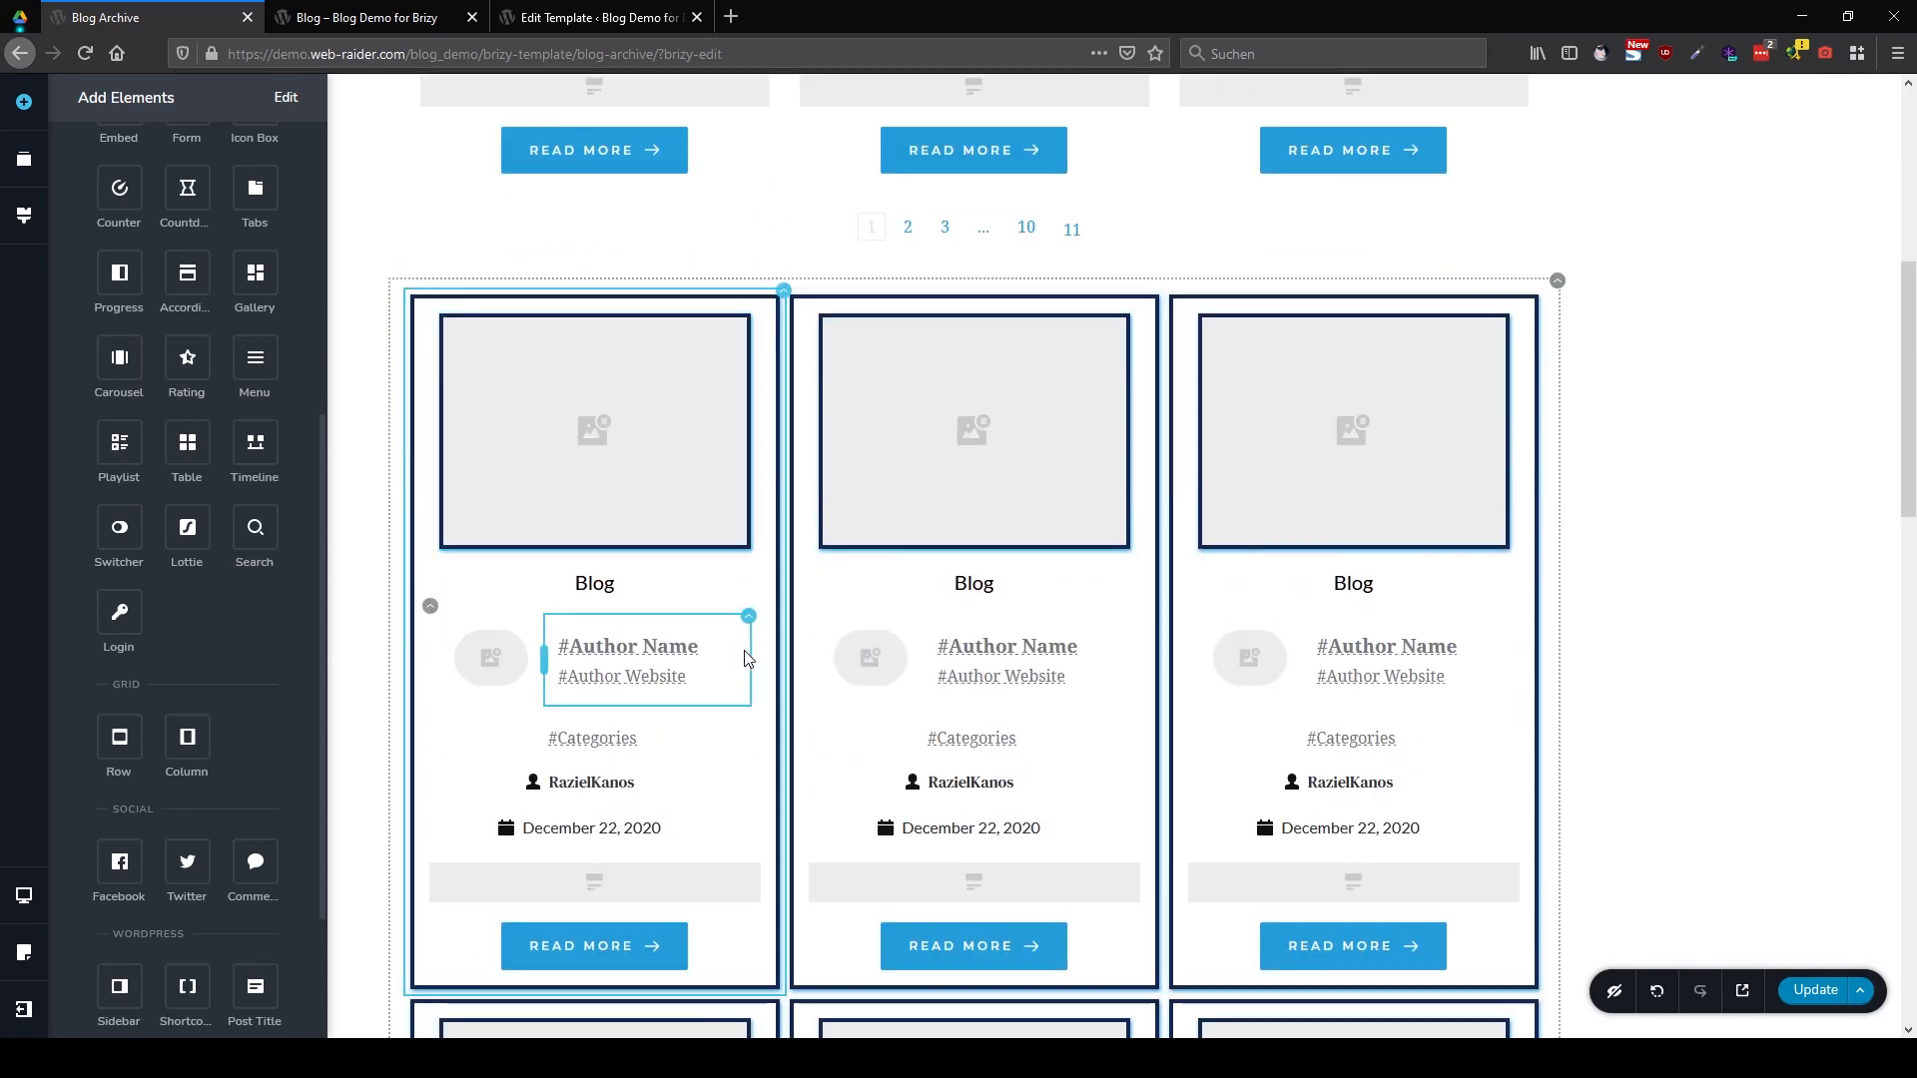
scroll(734, 599, up, 4)
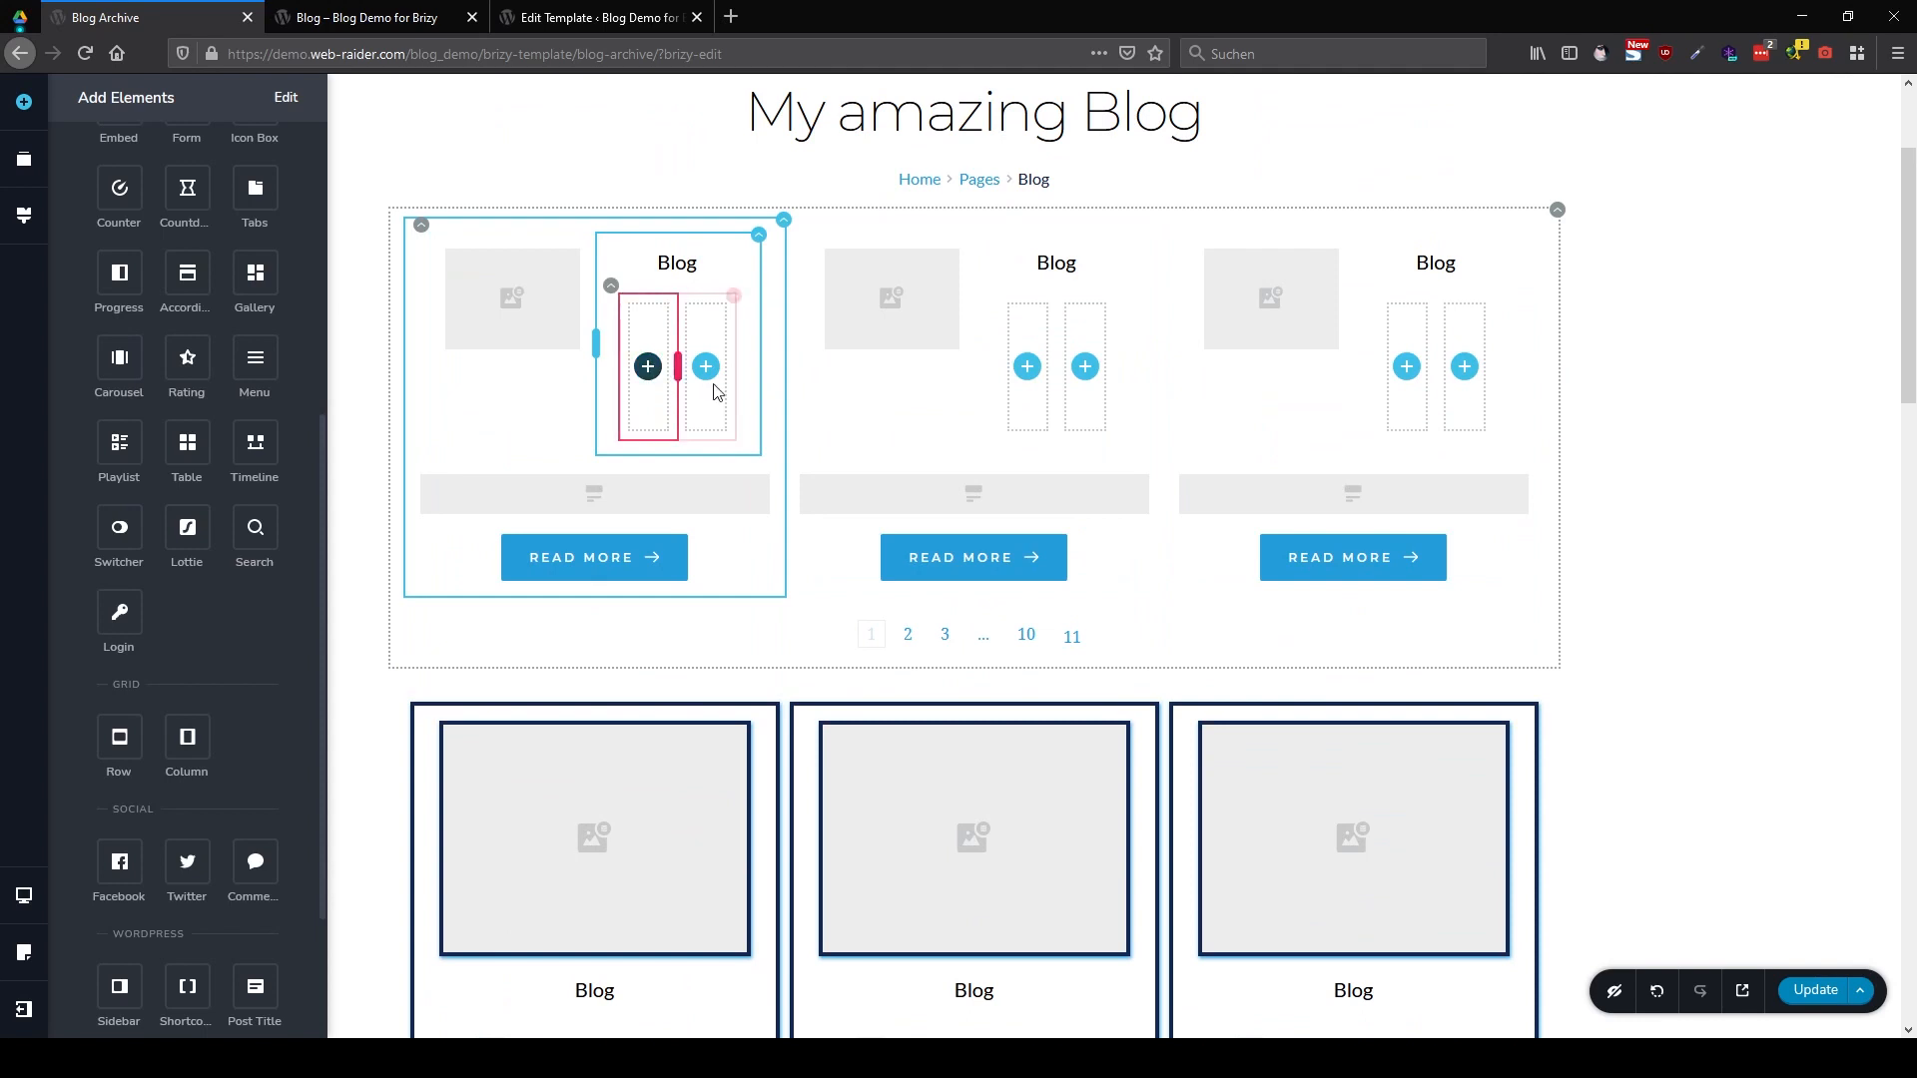
scroll(780, 666, down, 3)
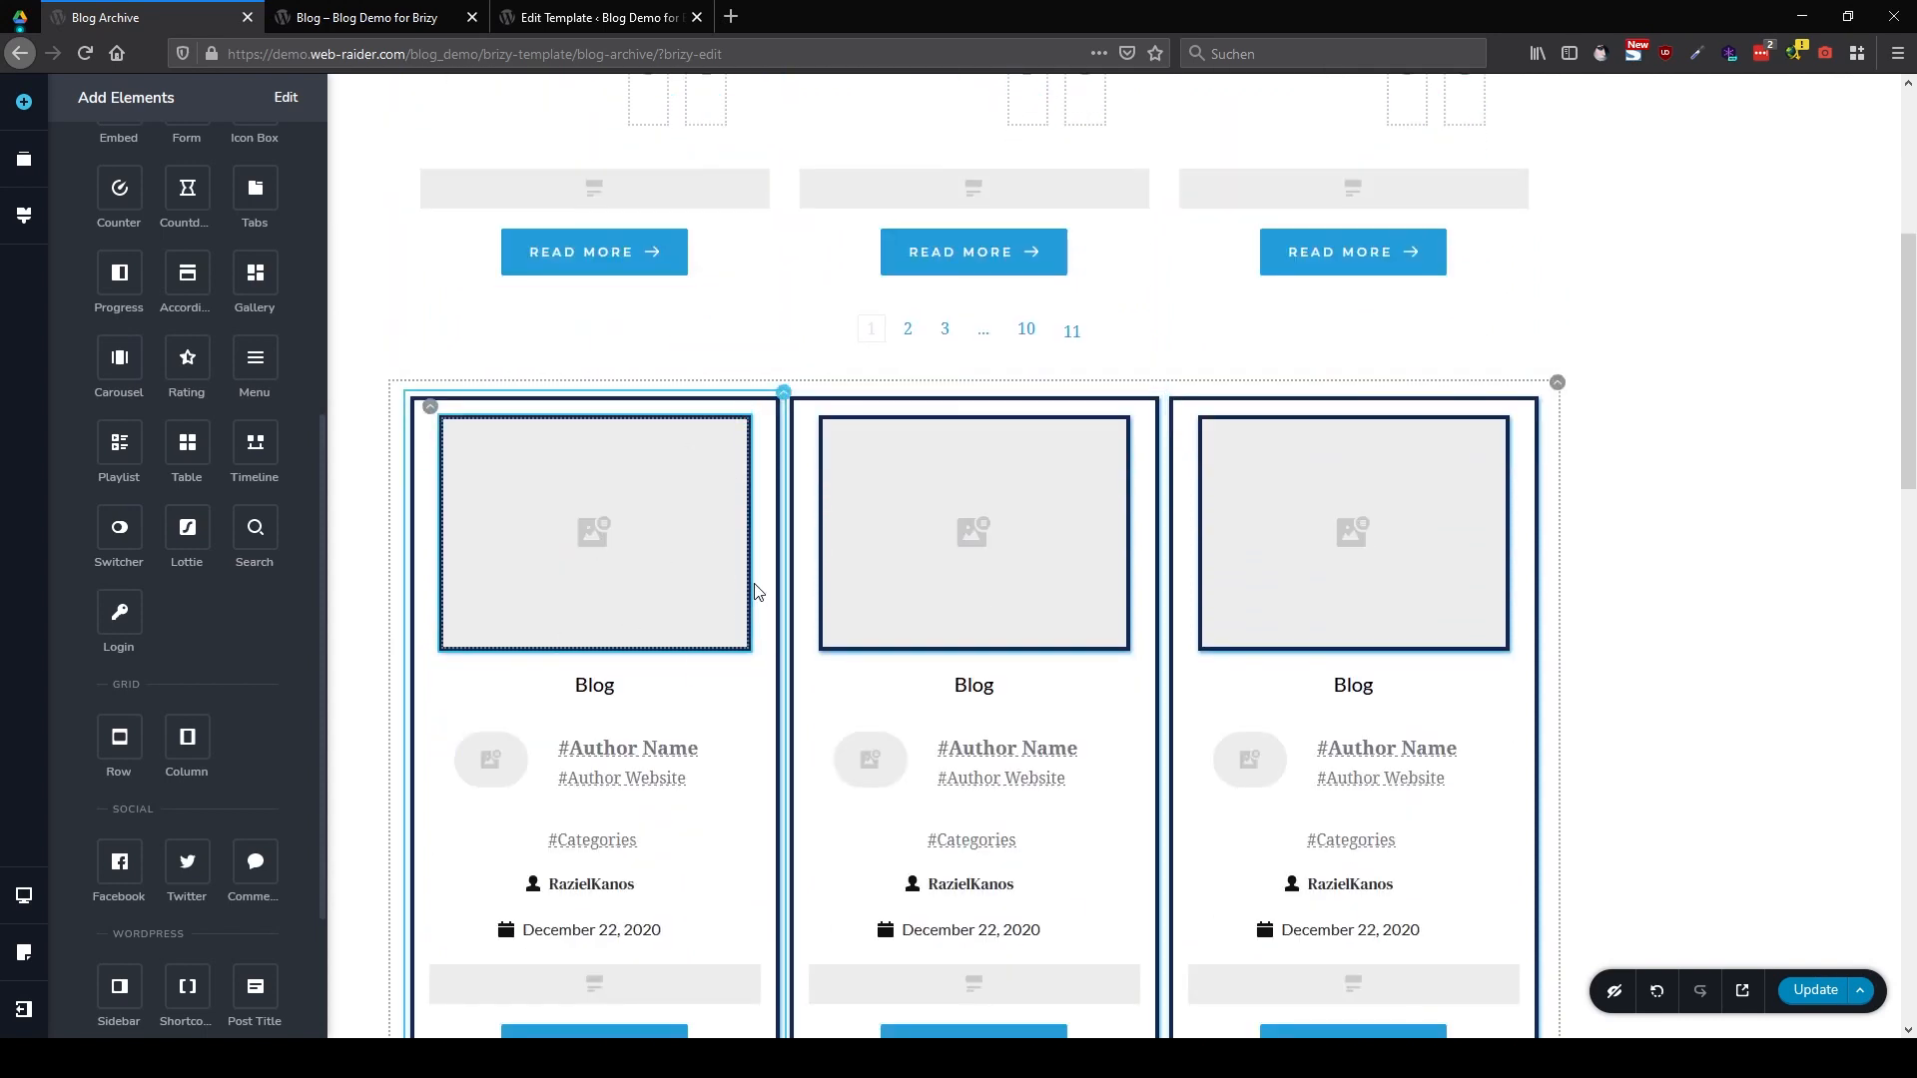
scroll(756, 590, up, 4)
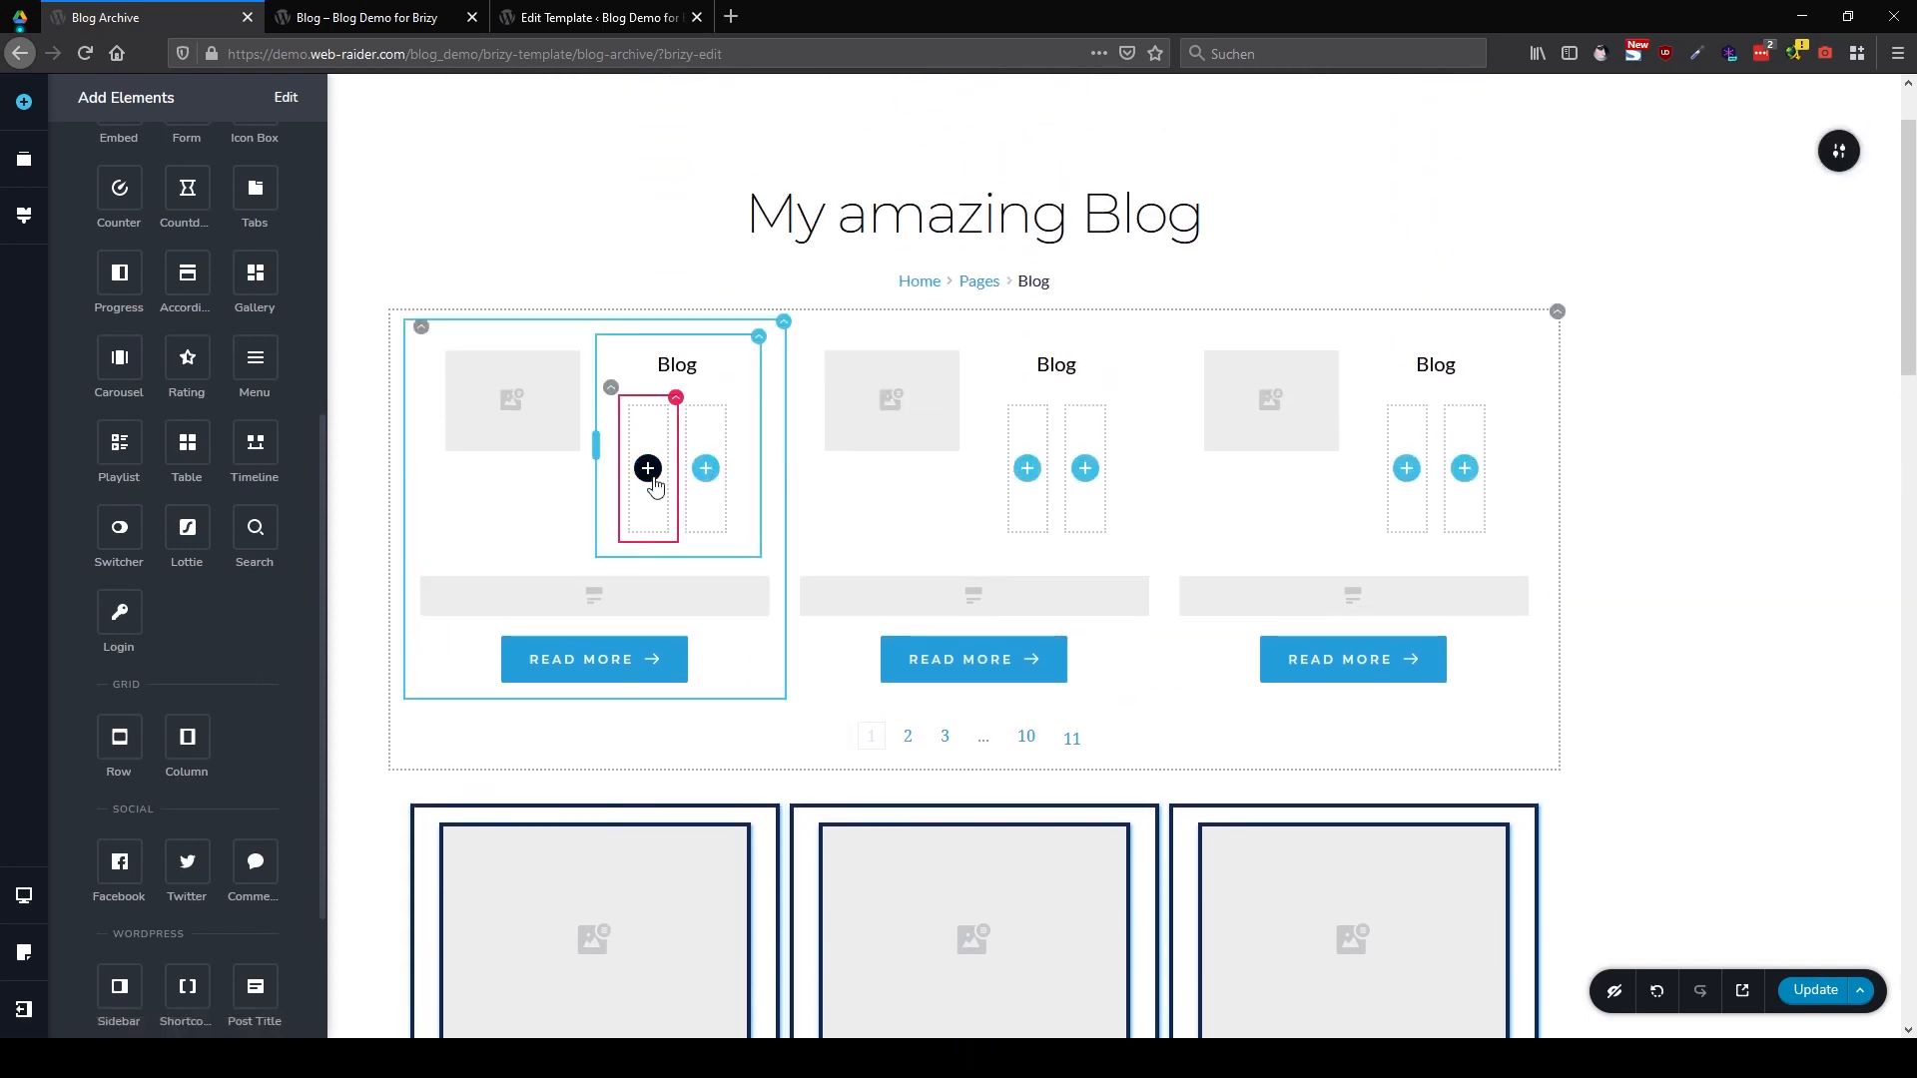
scroll(653, 479, down, 4)
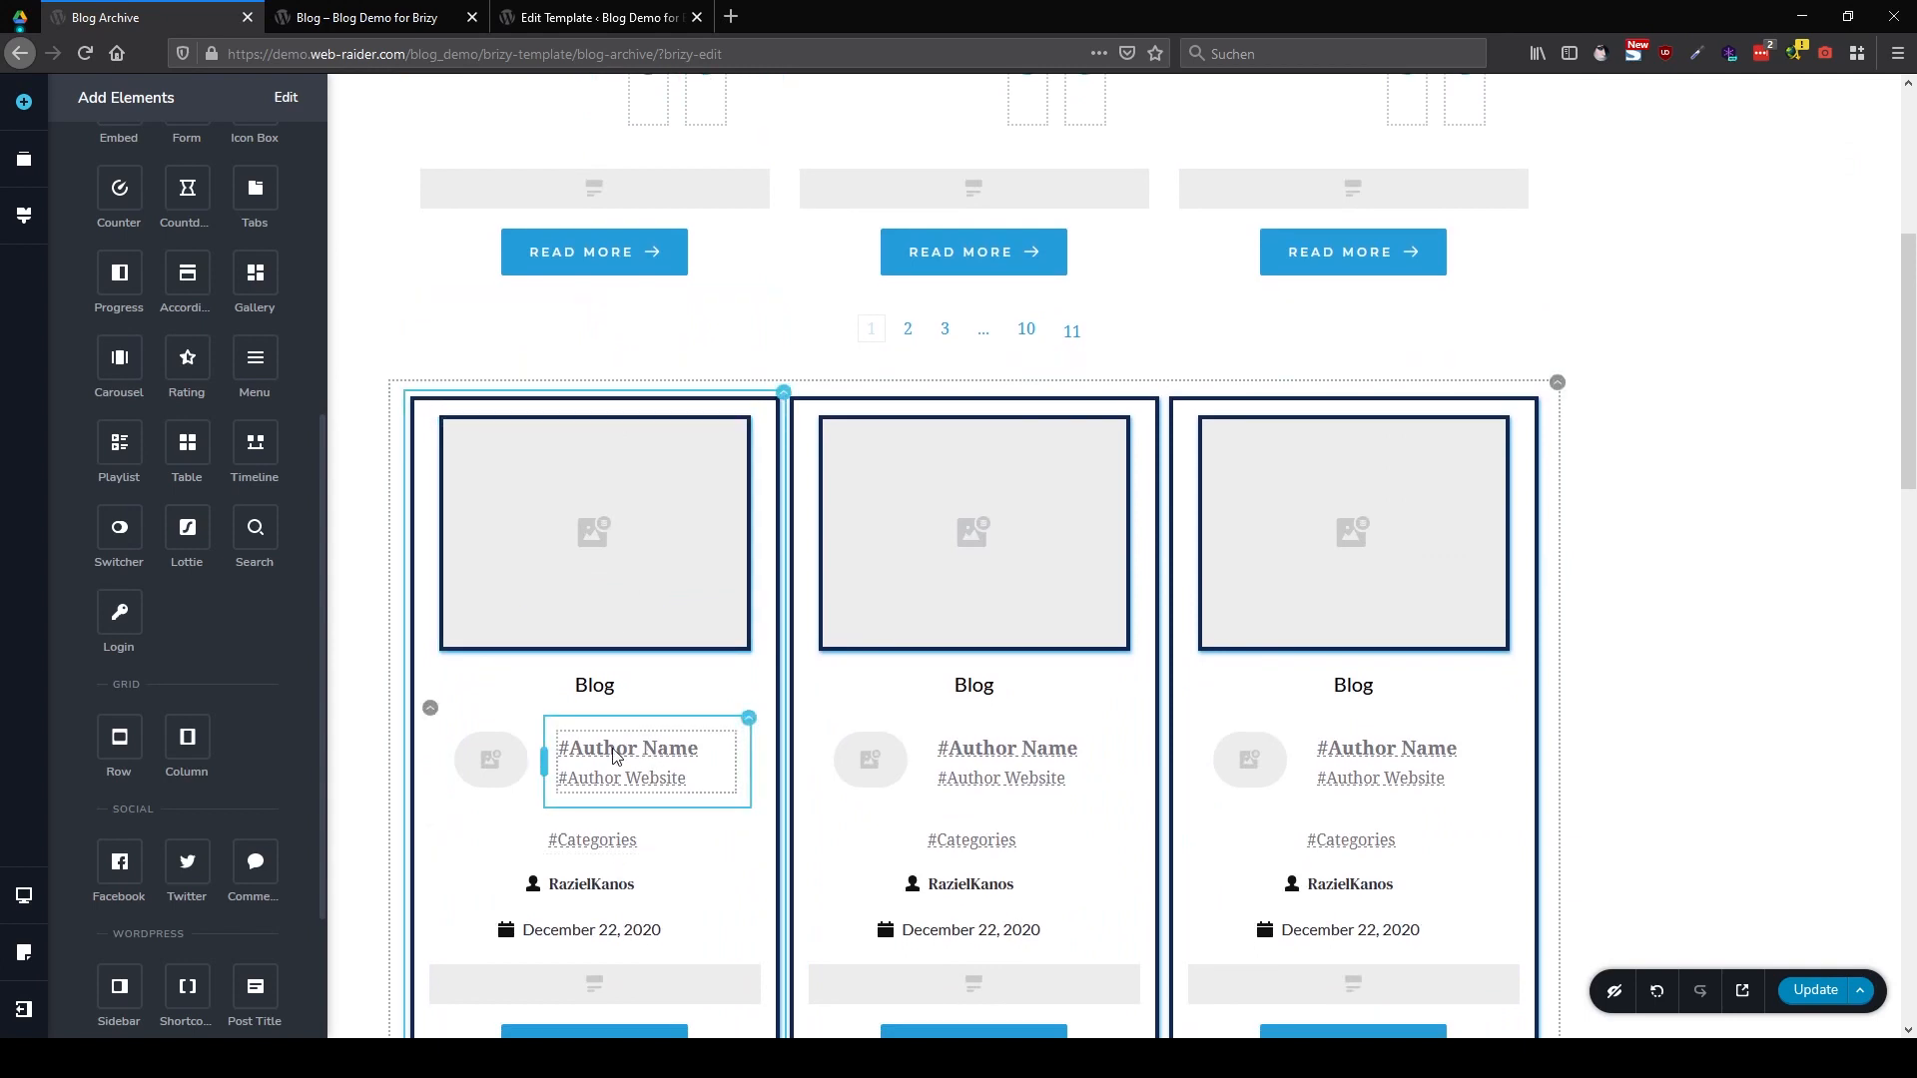
Duplicate the lower grid's author row, move one copy below the new card's post title, and delete the empty nested row
click(431, 708)
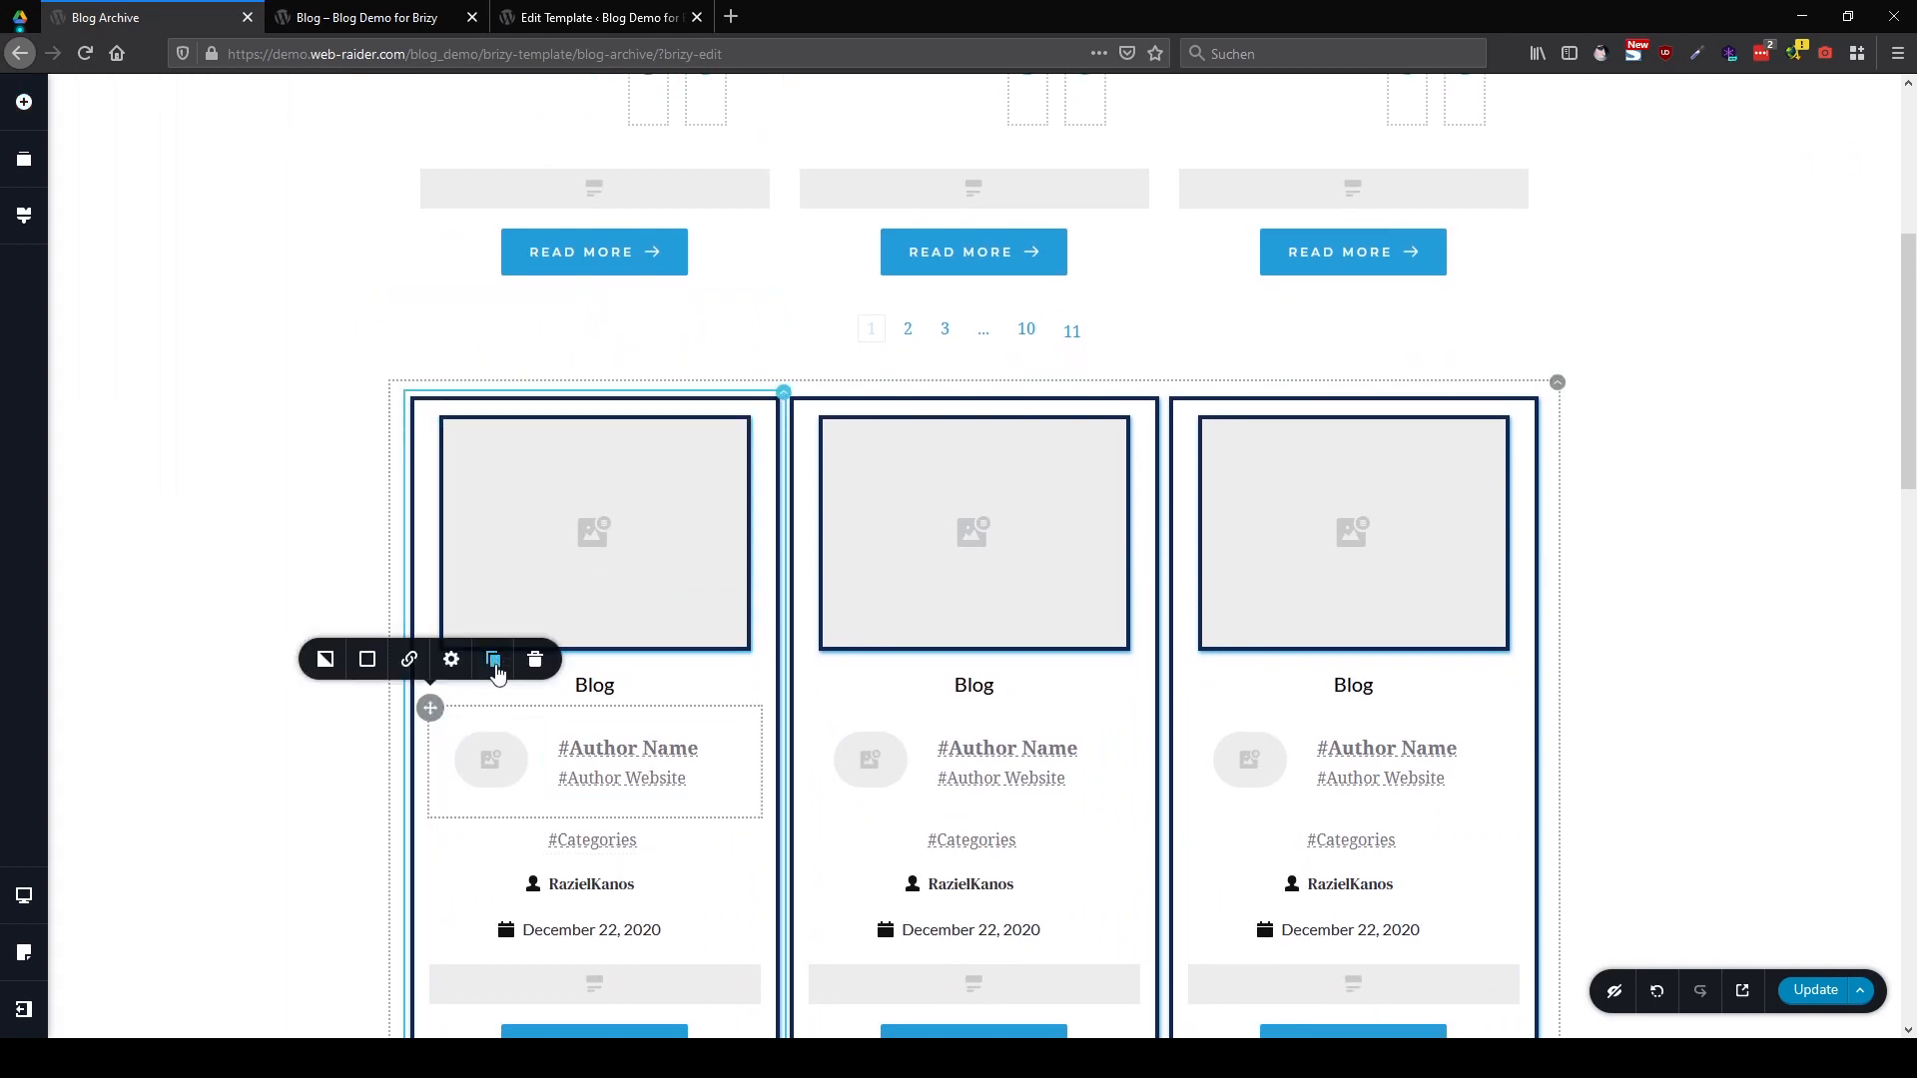
mouse_move(430, 708)
mouse_down()
mouse_move(639, 338)
mouse_move(677, 187)
mouse_move(671, 224)
mouse_up()
scroll(639, 339, up, 2)
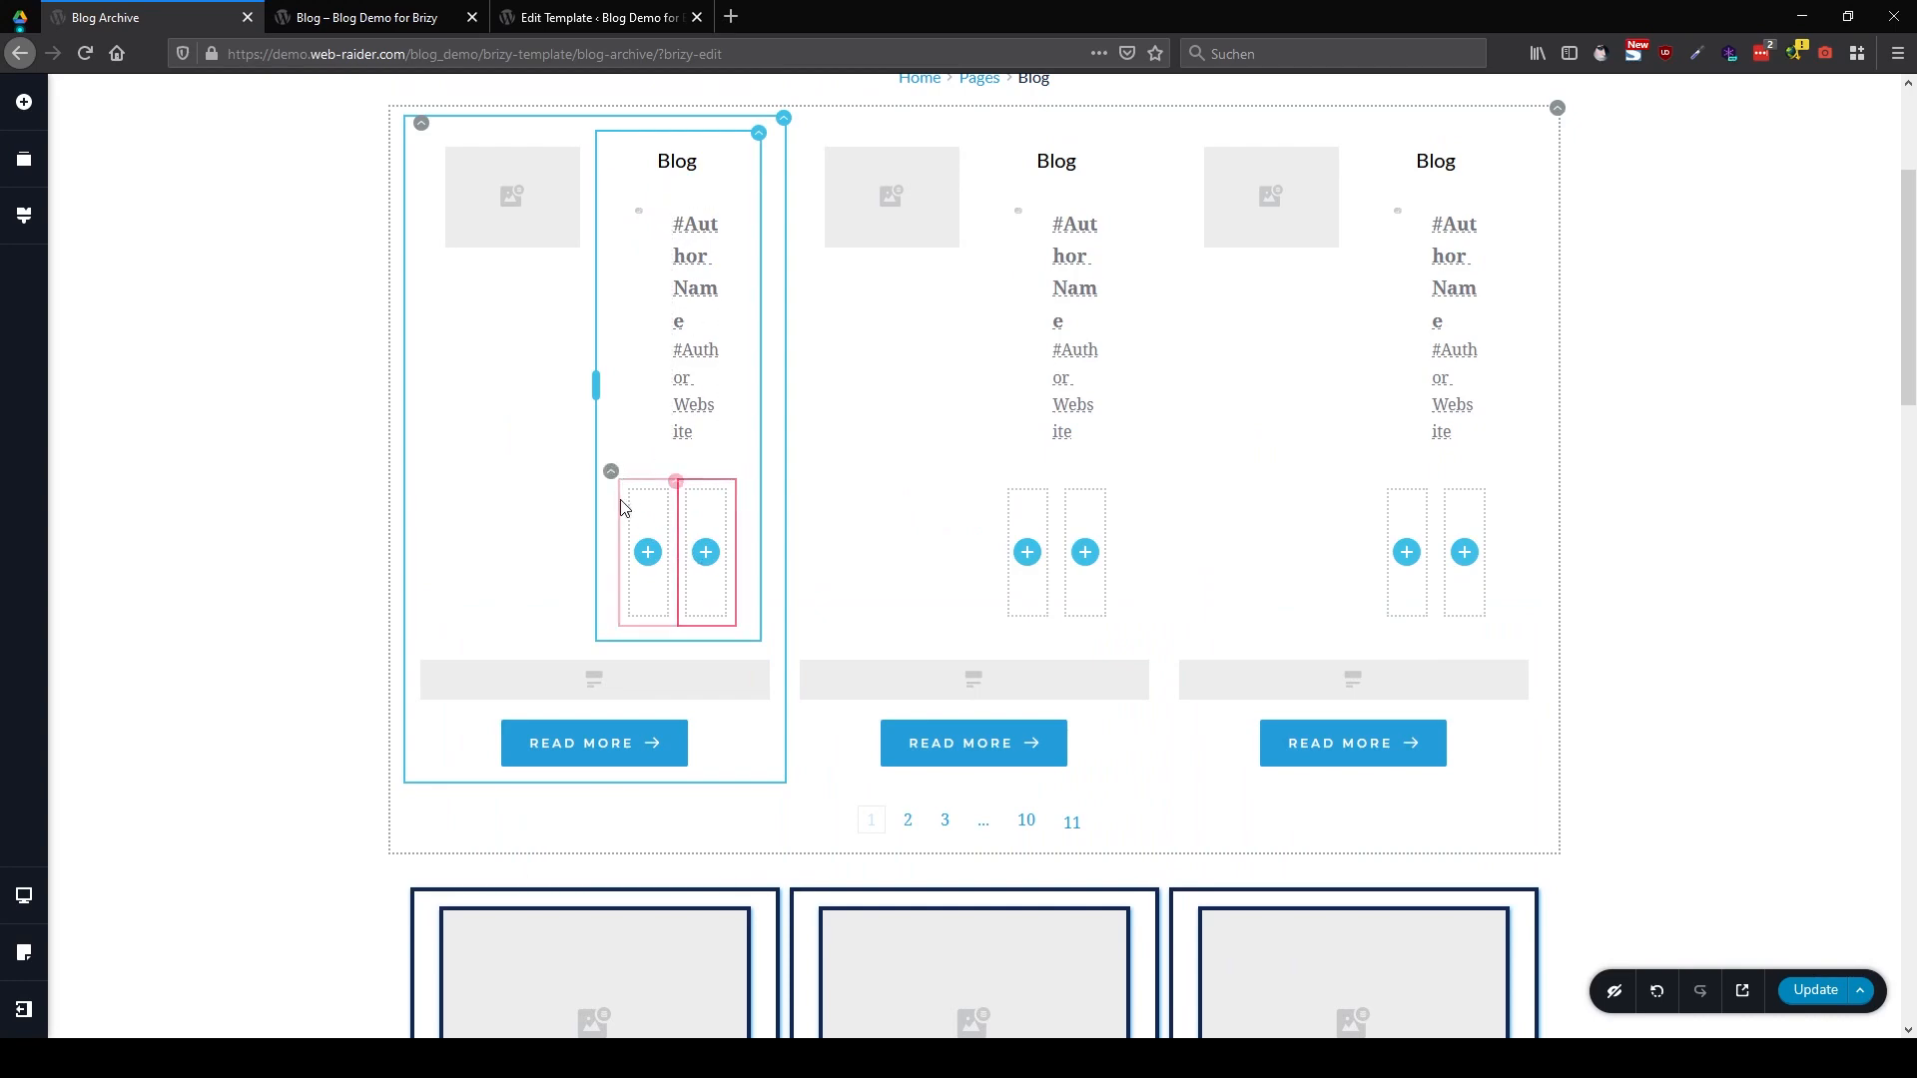
click(611, 472)
click(716, 424)
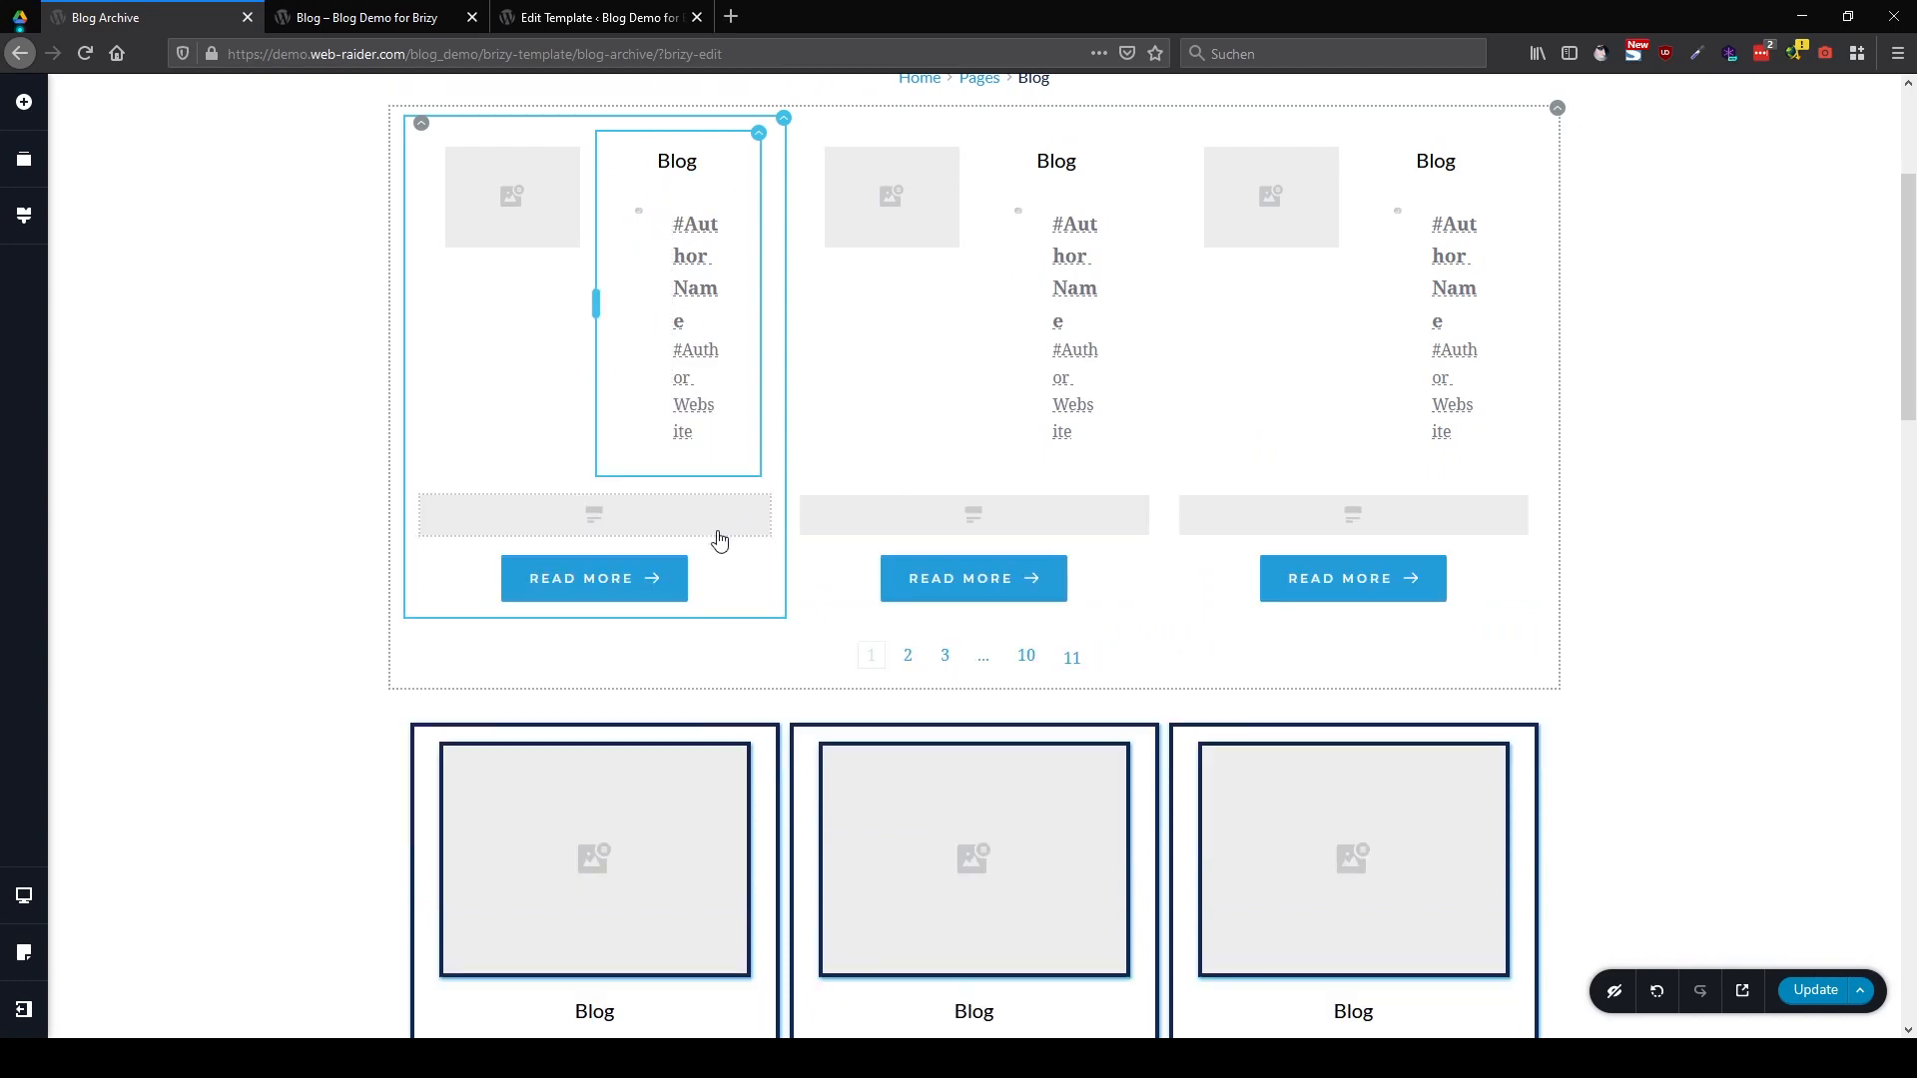
Move the post excerpt into the new card's second column, below the author details
scroll(721, 544, down, 3)
scroll(725, 554, up, 4)
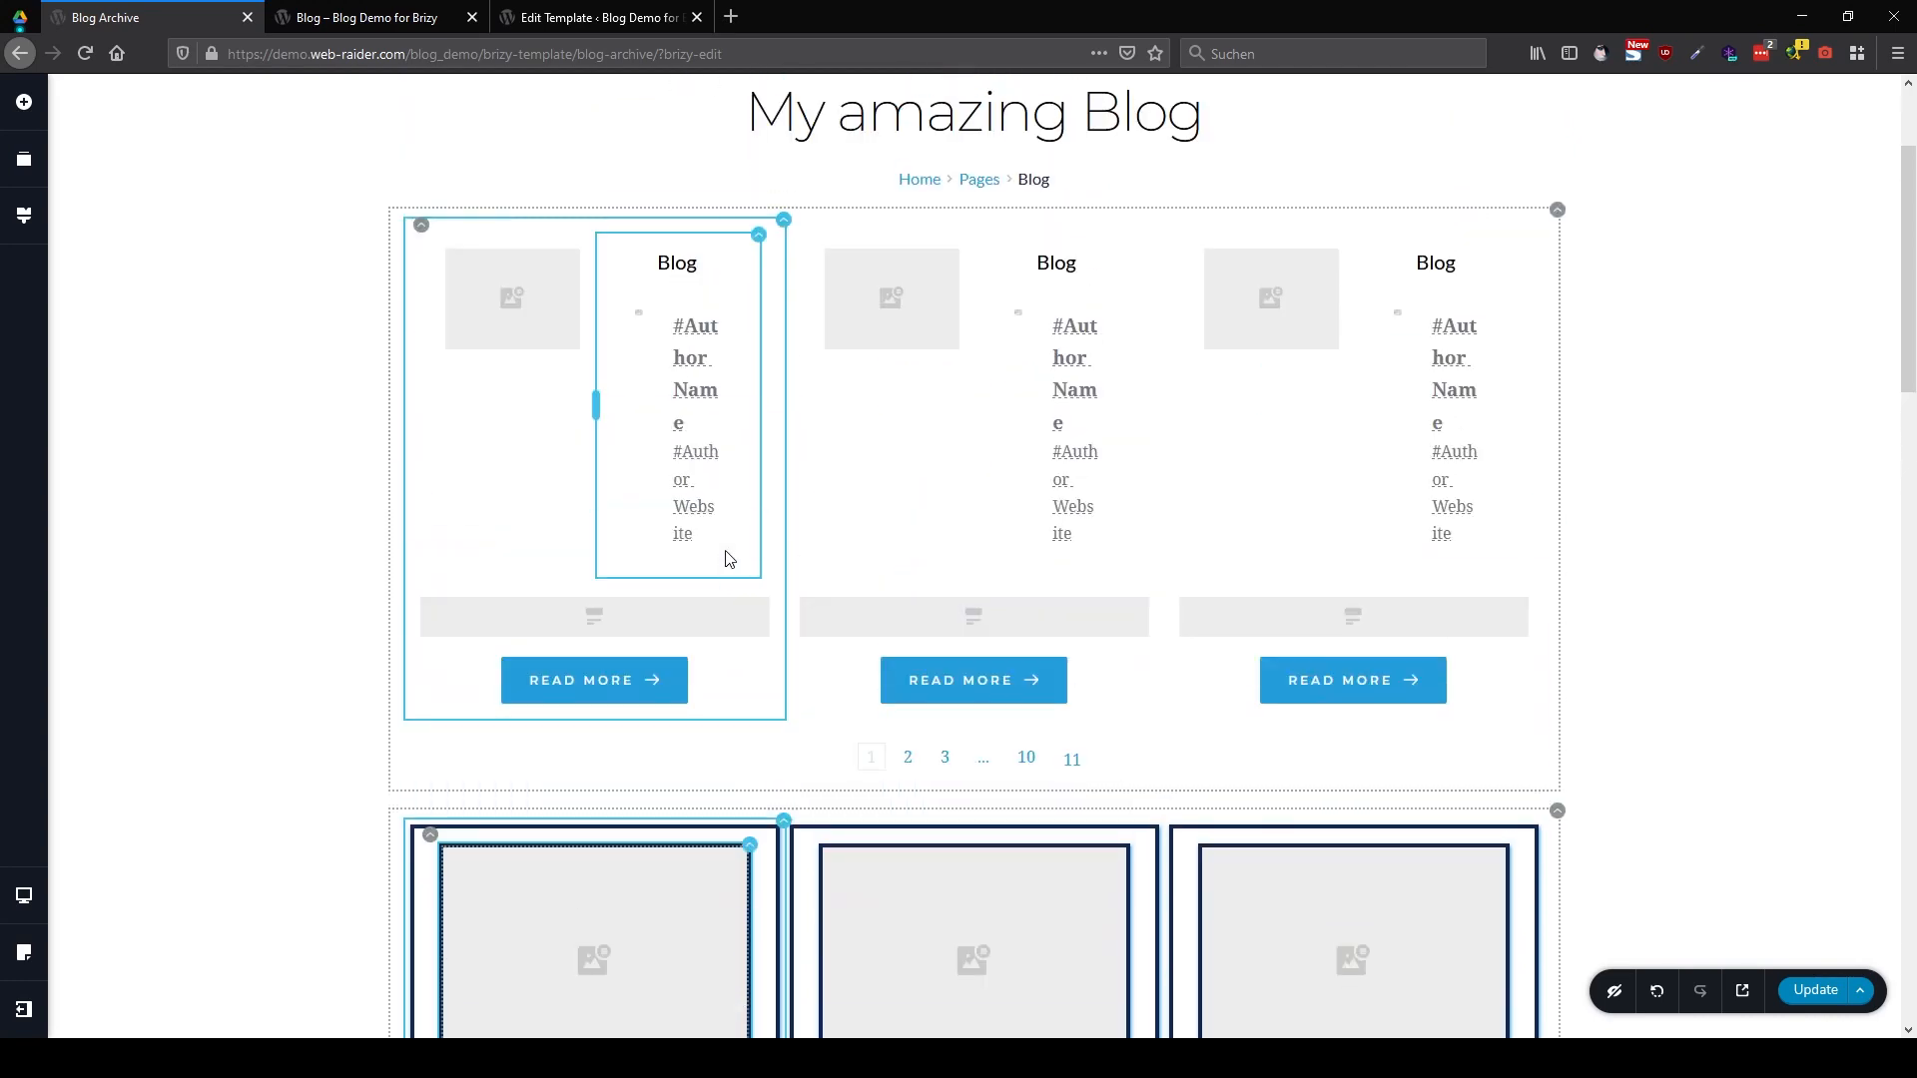
mouse_move(637, 624)
mouse_down()
mouse_move(703, 574)
mouse_move(676, 605)
mouse_up()
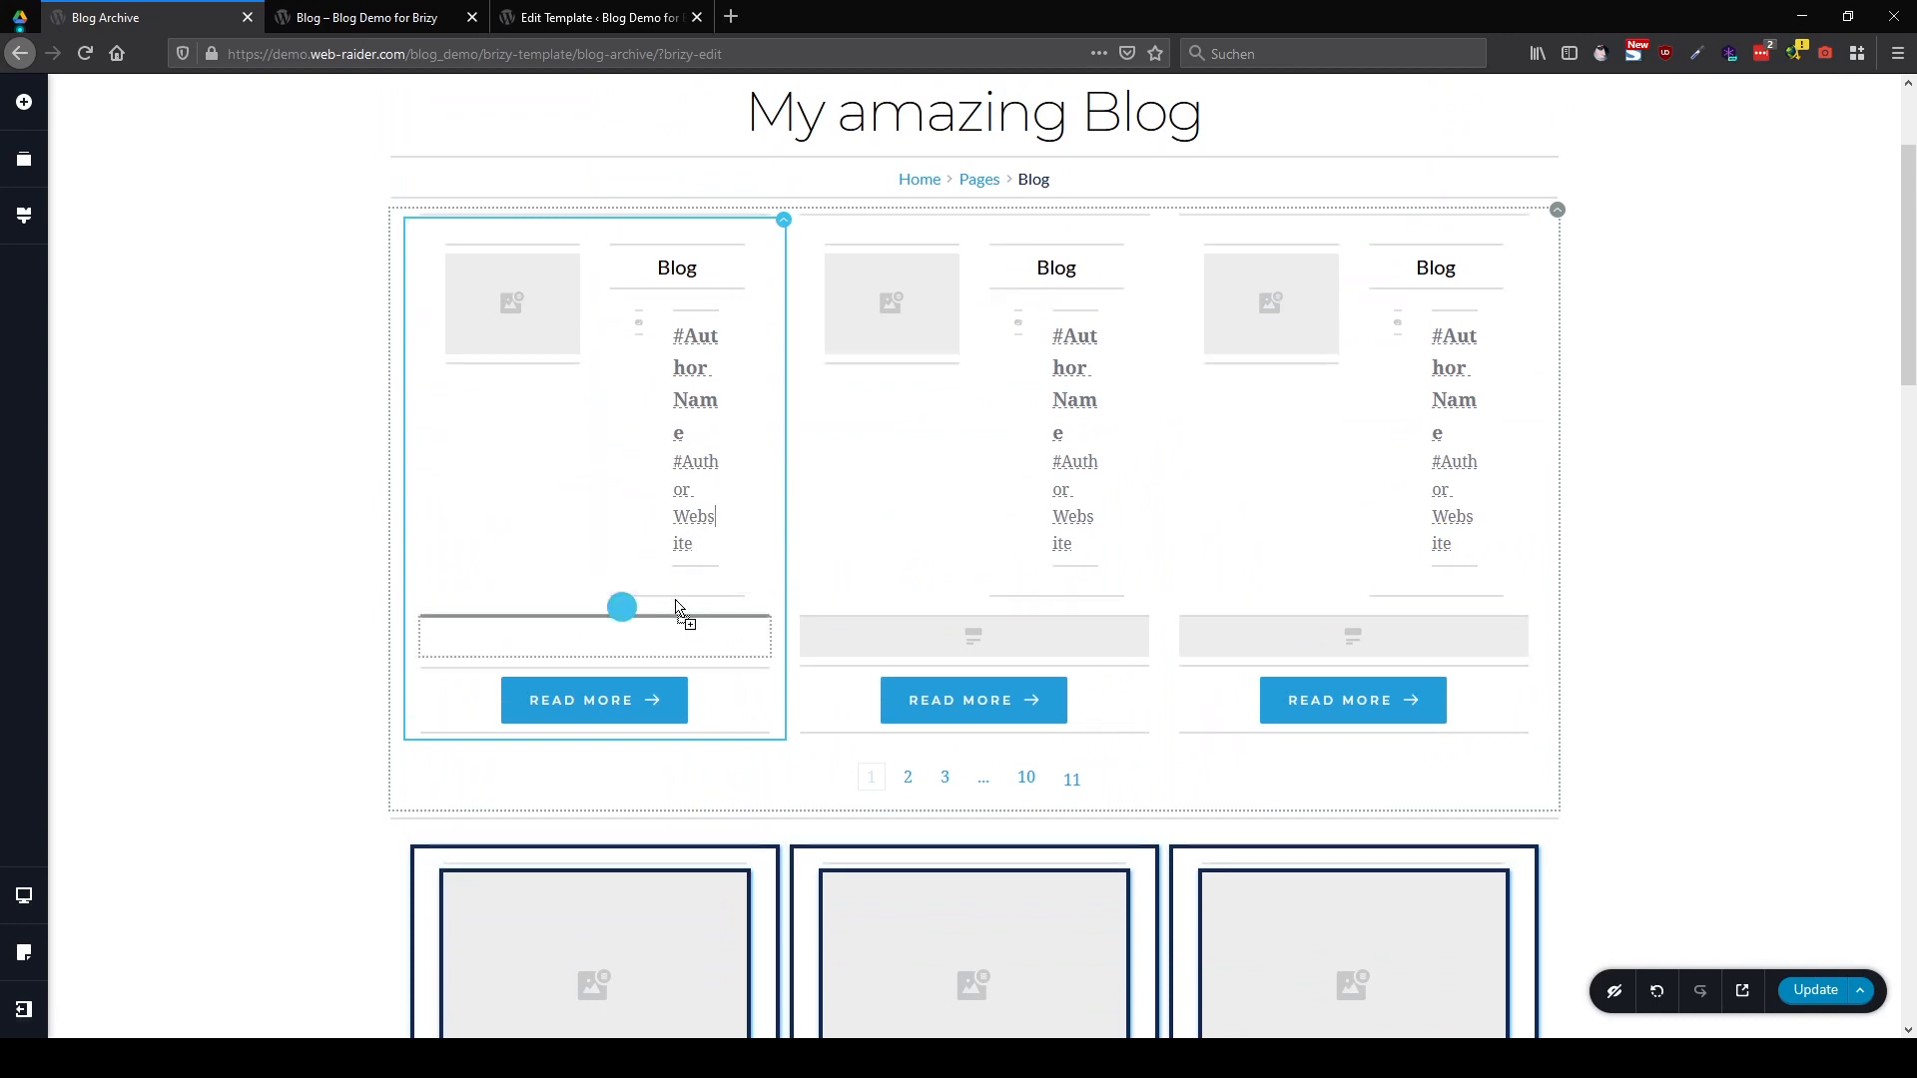
drag(713, 609, 1057, 314)
scroll(659, 604, down, 2)
drag(811, 379, 807, 381)
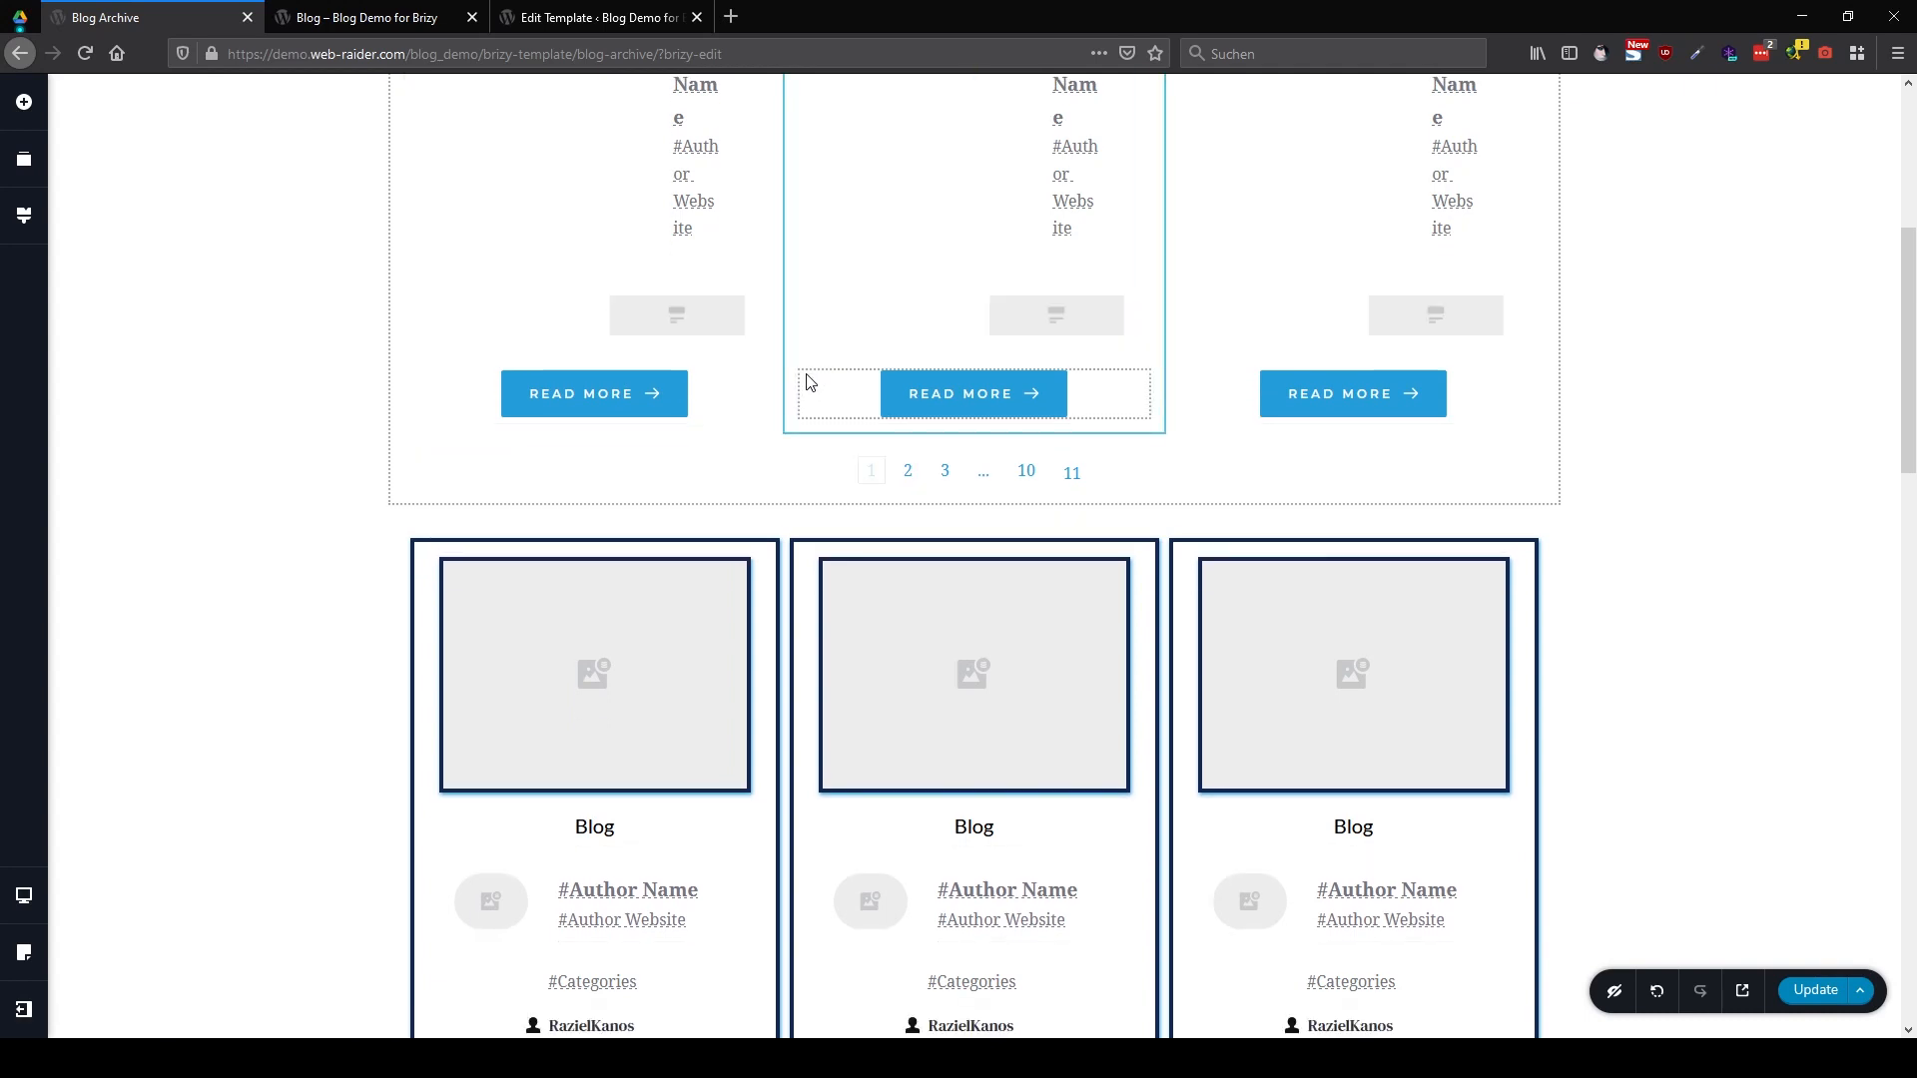
Set the new posts grid to 1 column and increase its number of rows
scroll(1189, 362, up, 3)
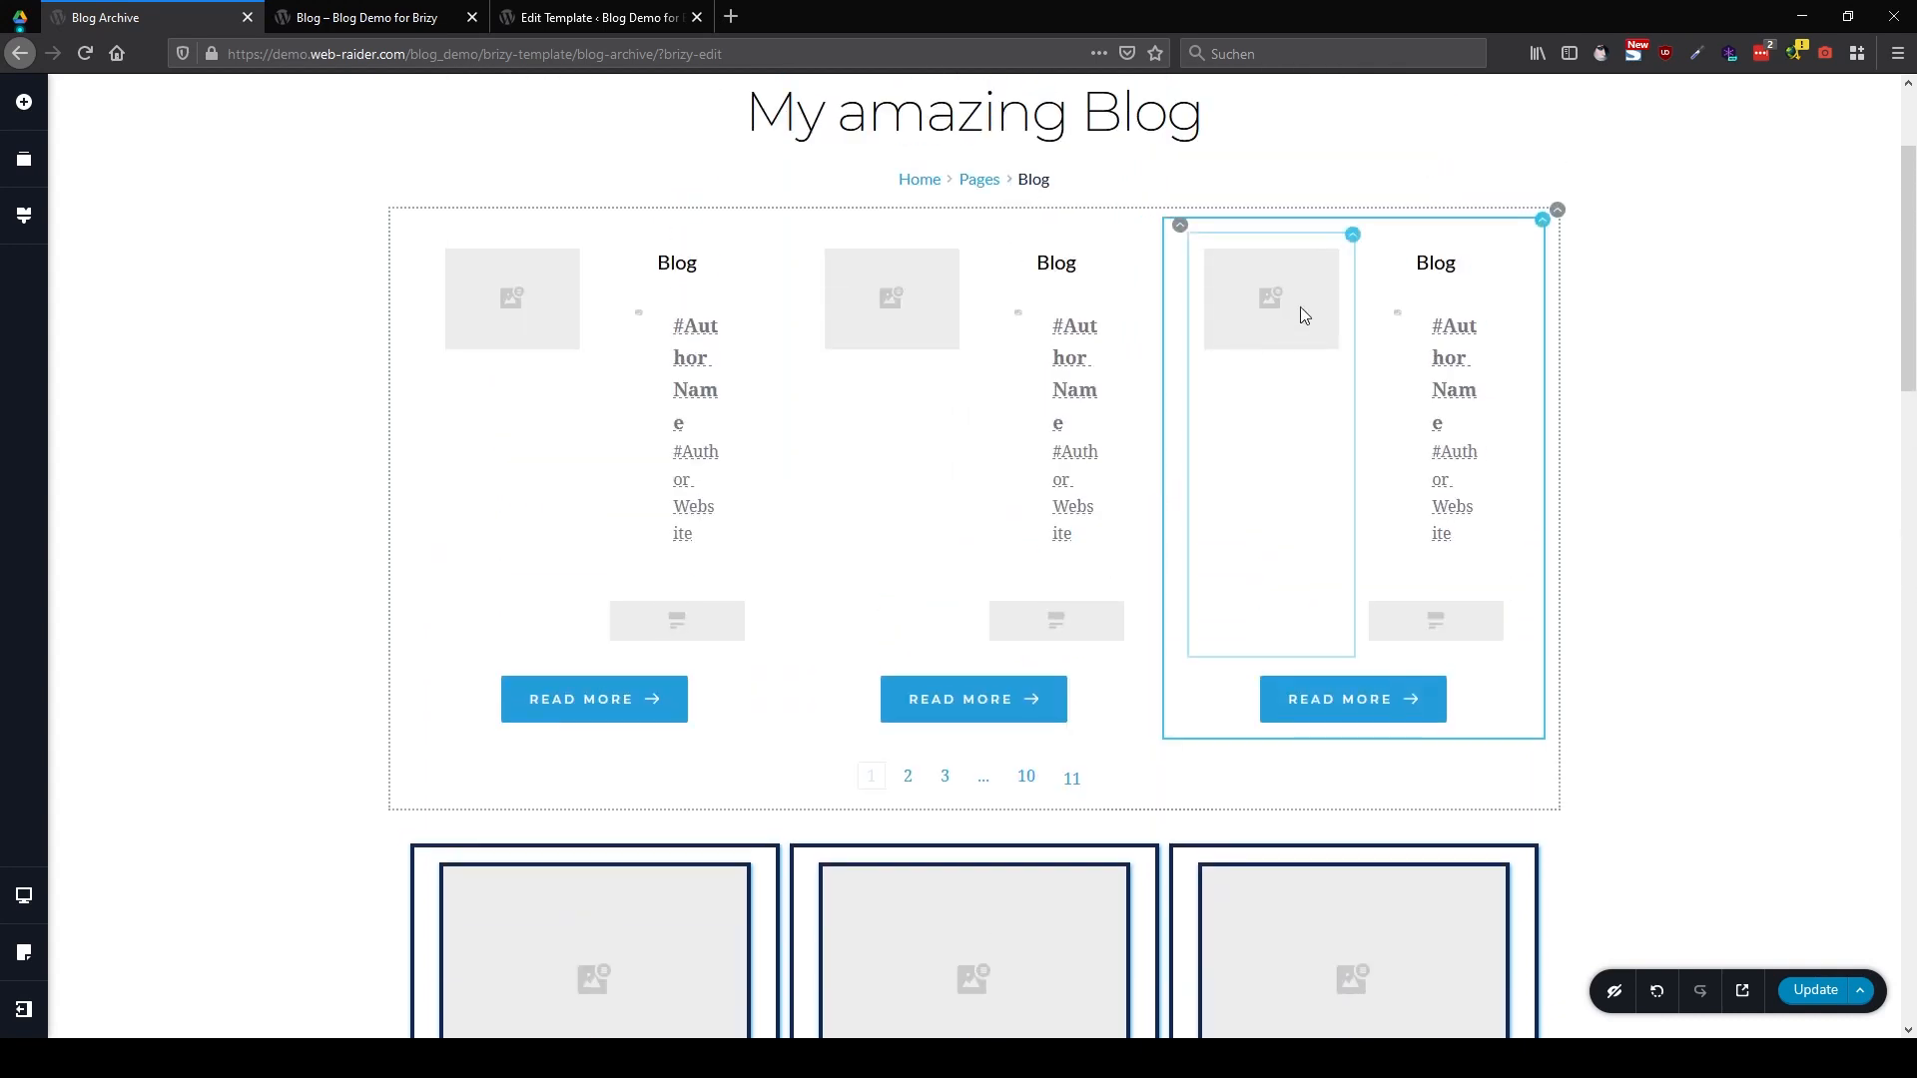
click(1562, 210)
click(1494, 259)
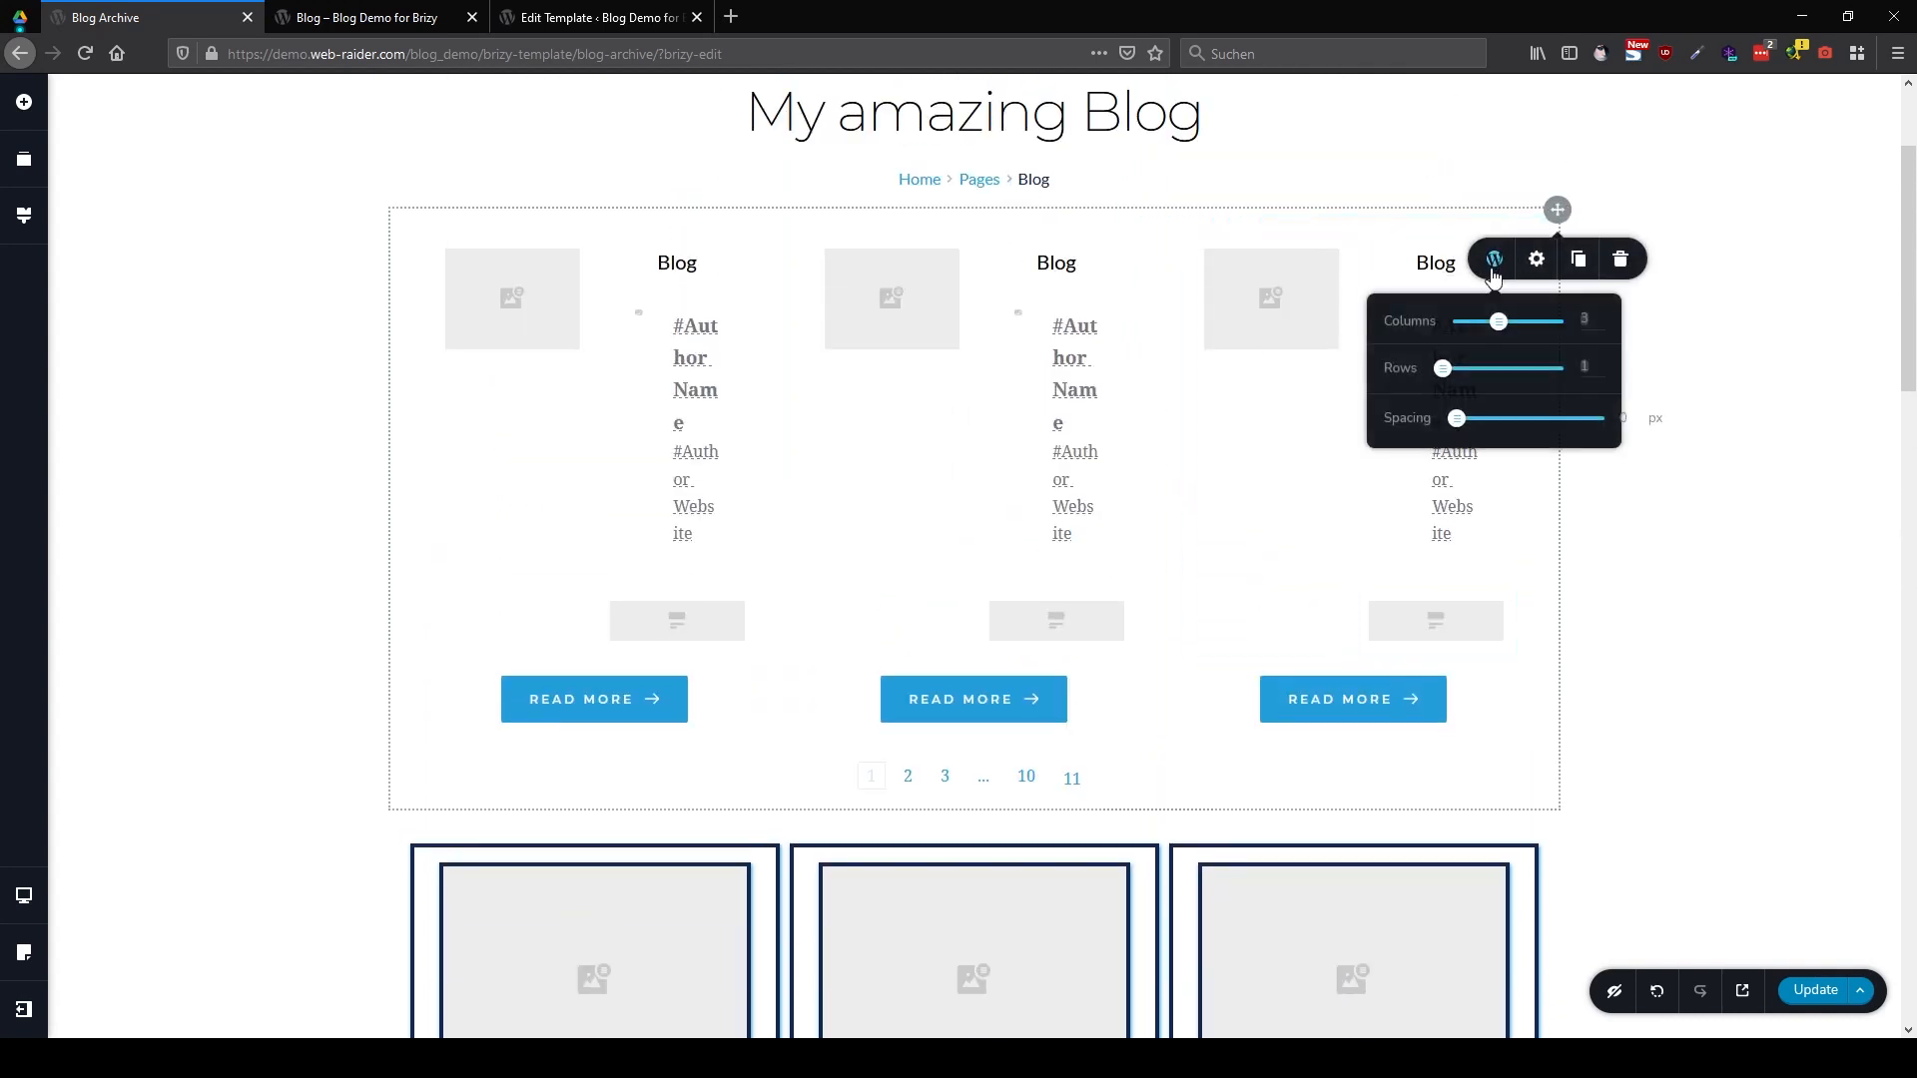
drag(1486, 329, 1449, 333)
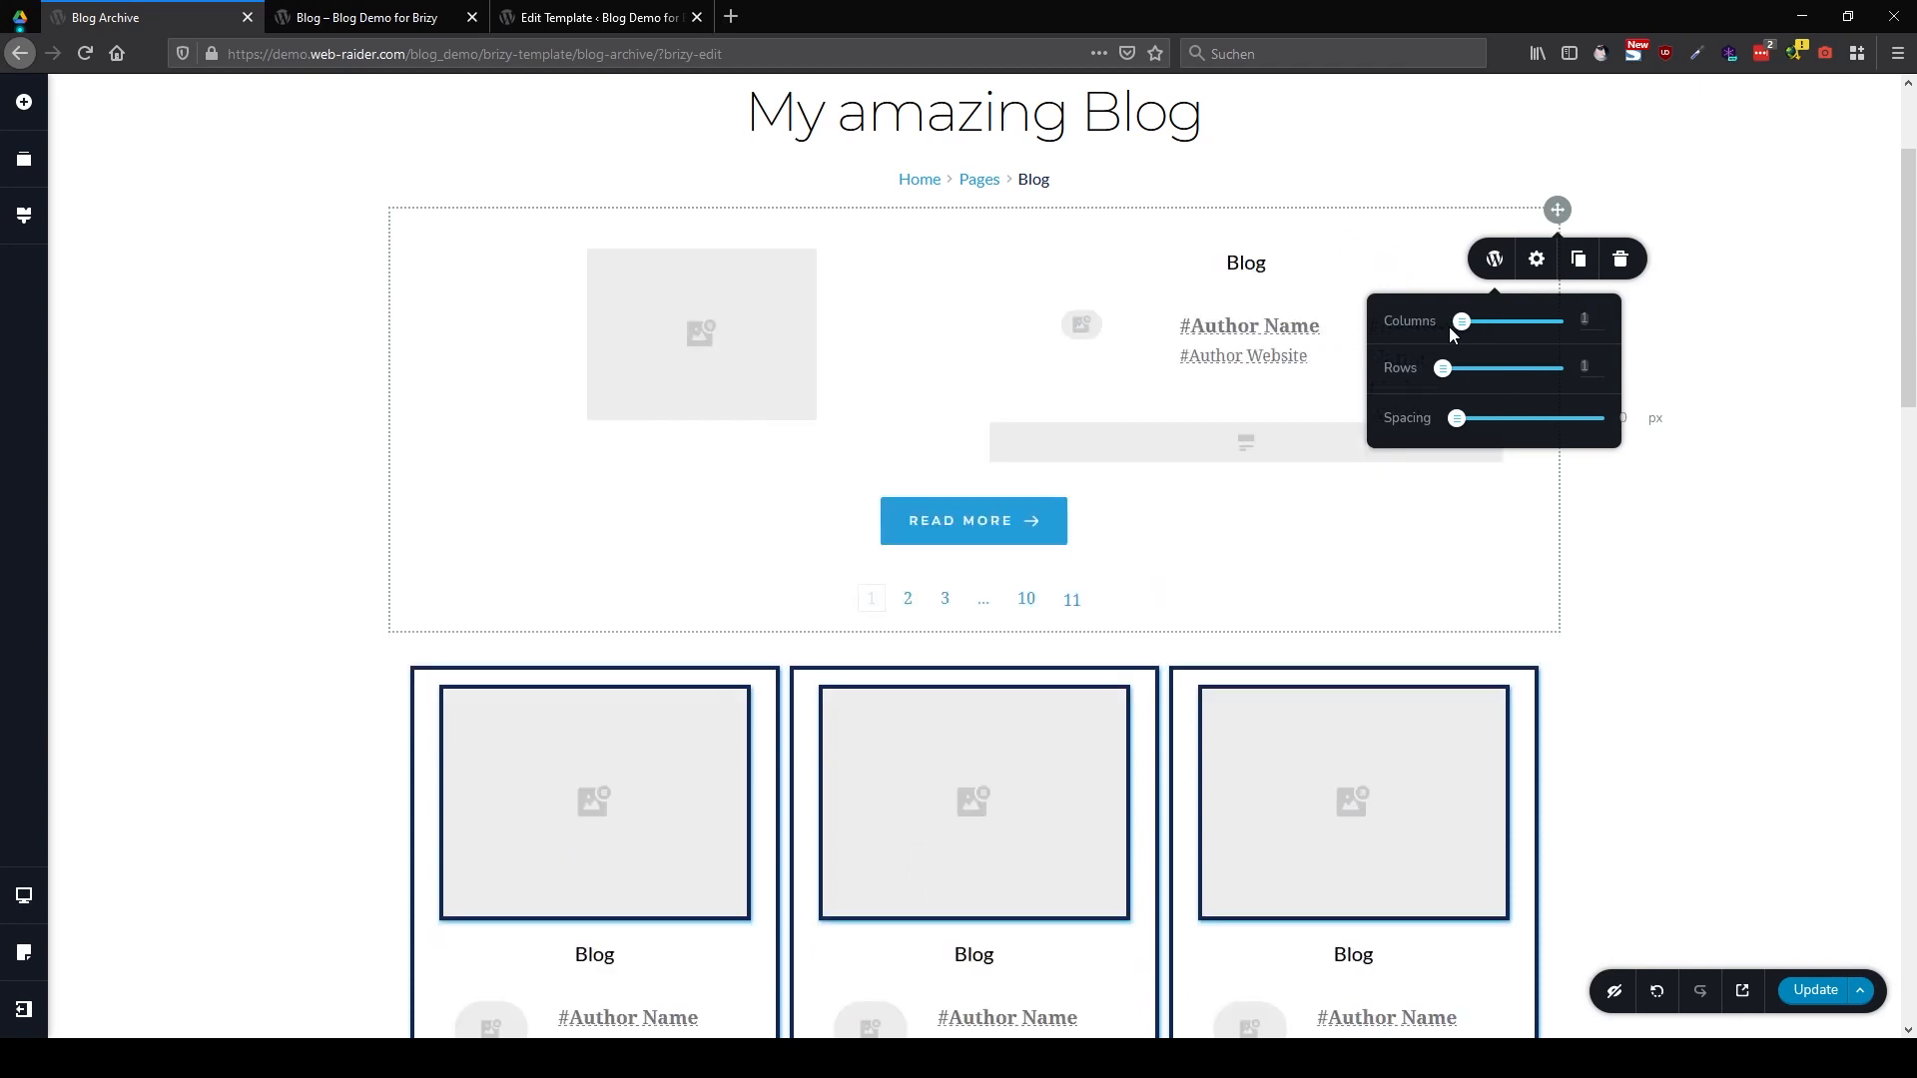
click(1476, 370)
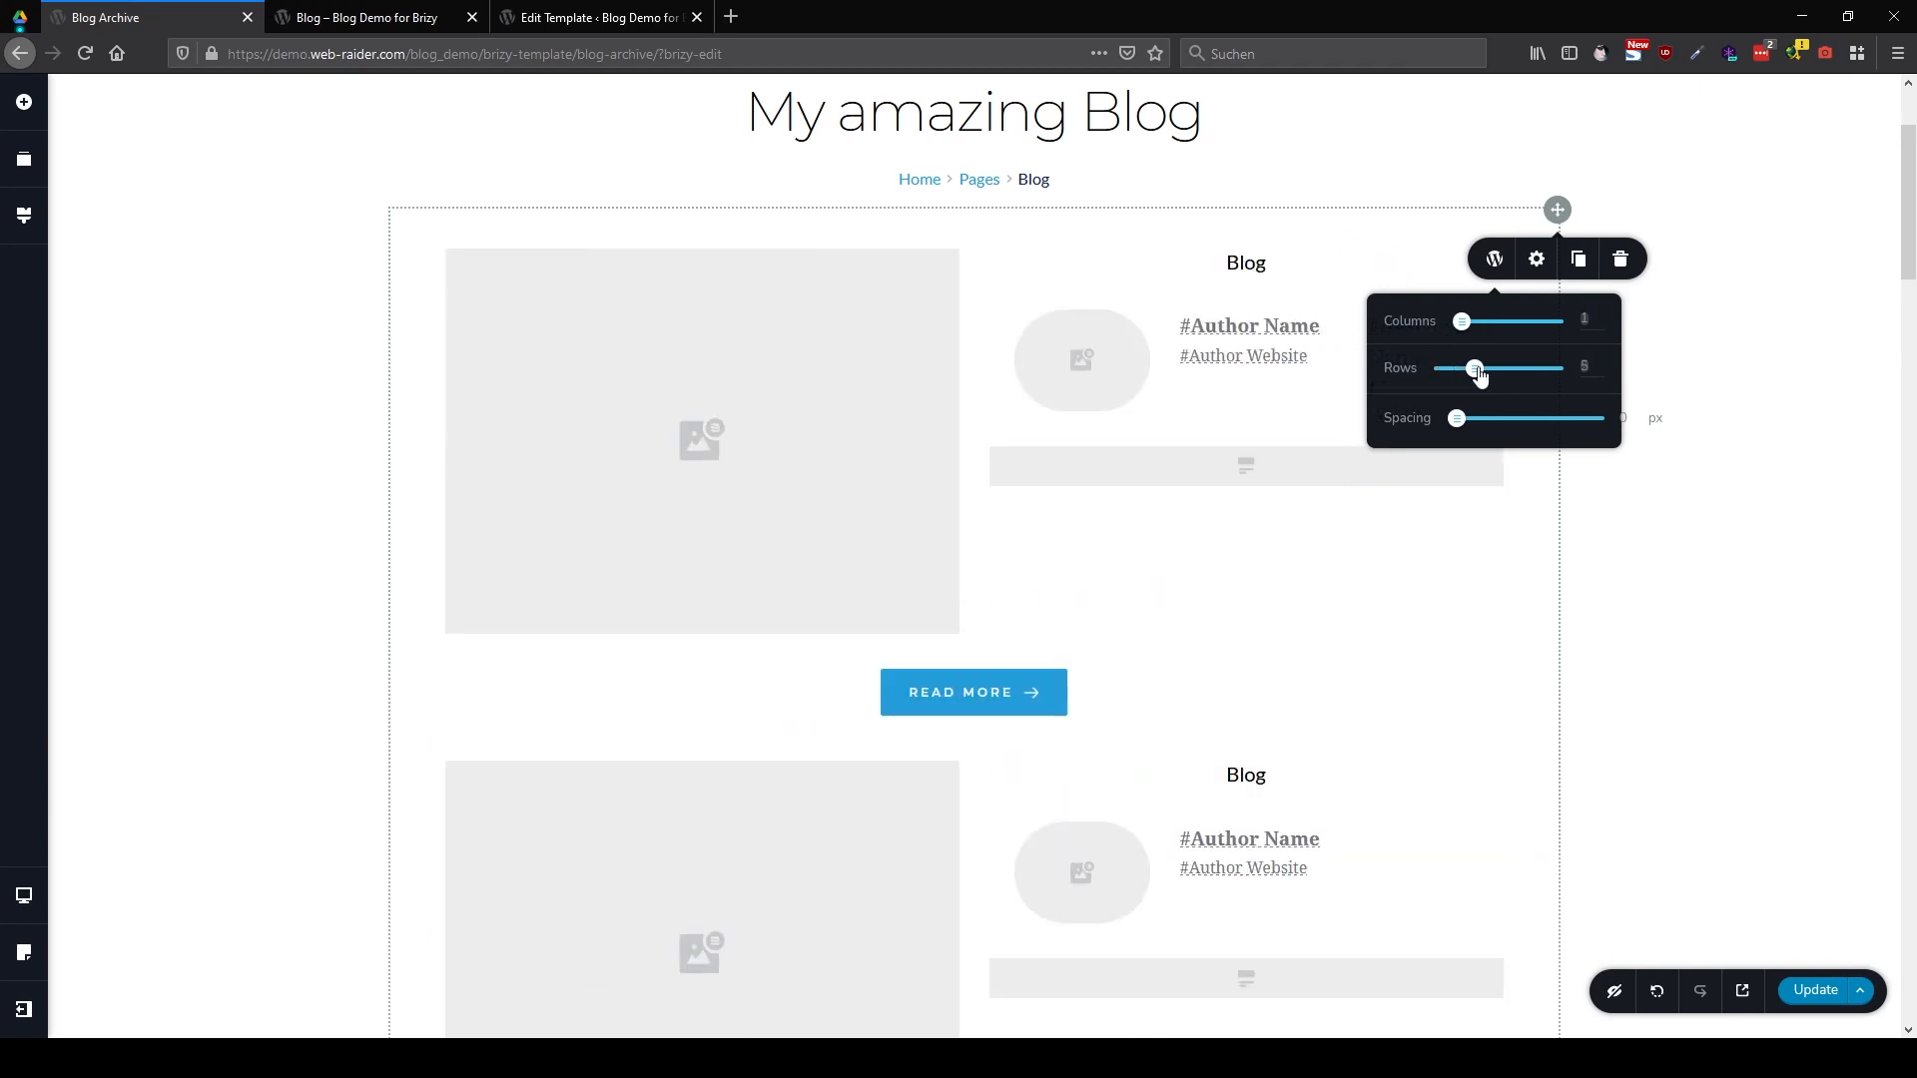
Give the new grid's card column a dark navy border and an outset shadow in #239DDB
click(897, 237)
click(1541, 221)
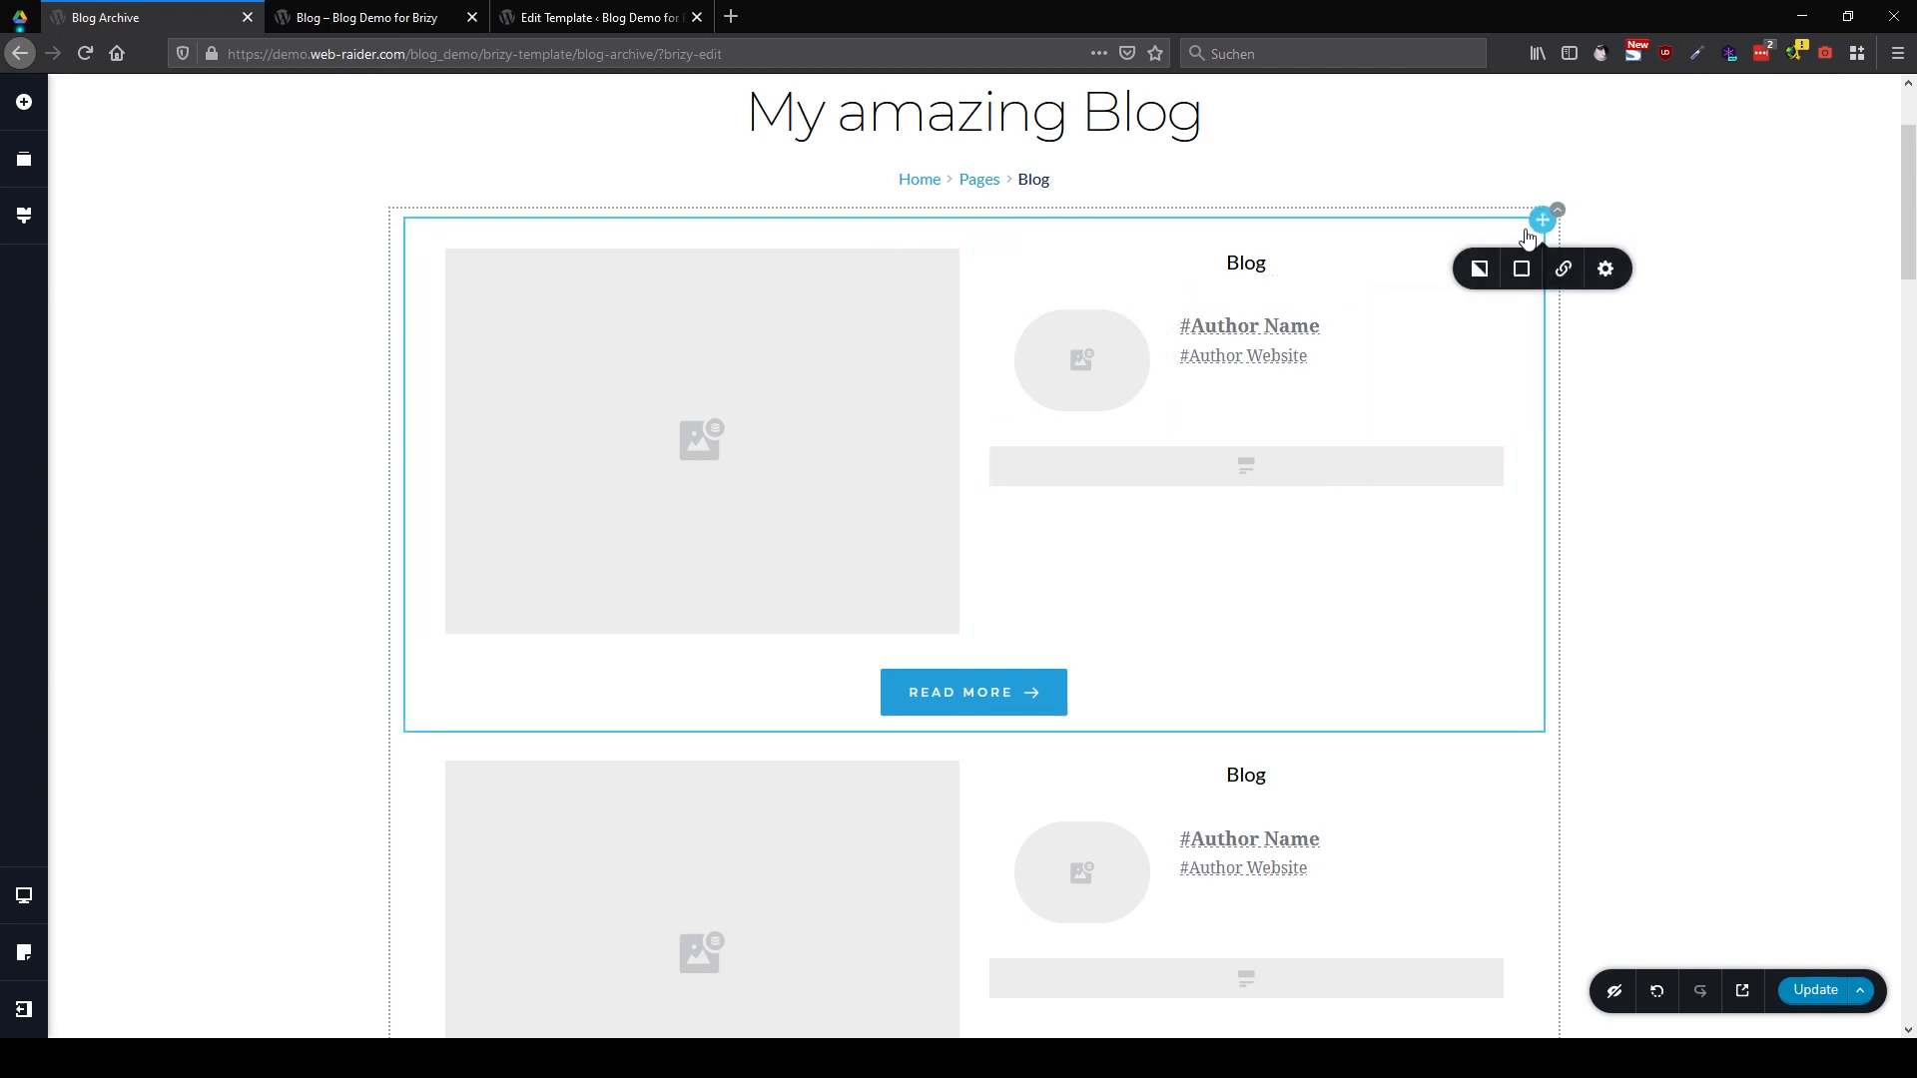
click(1522, 270)
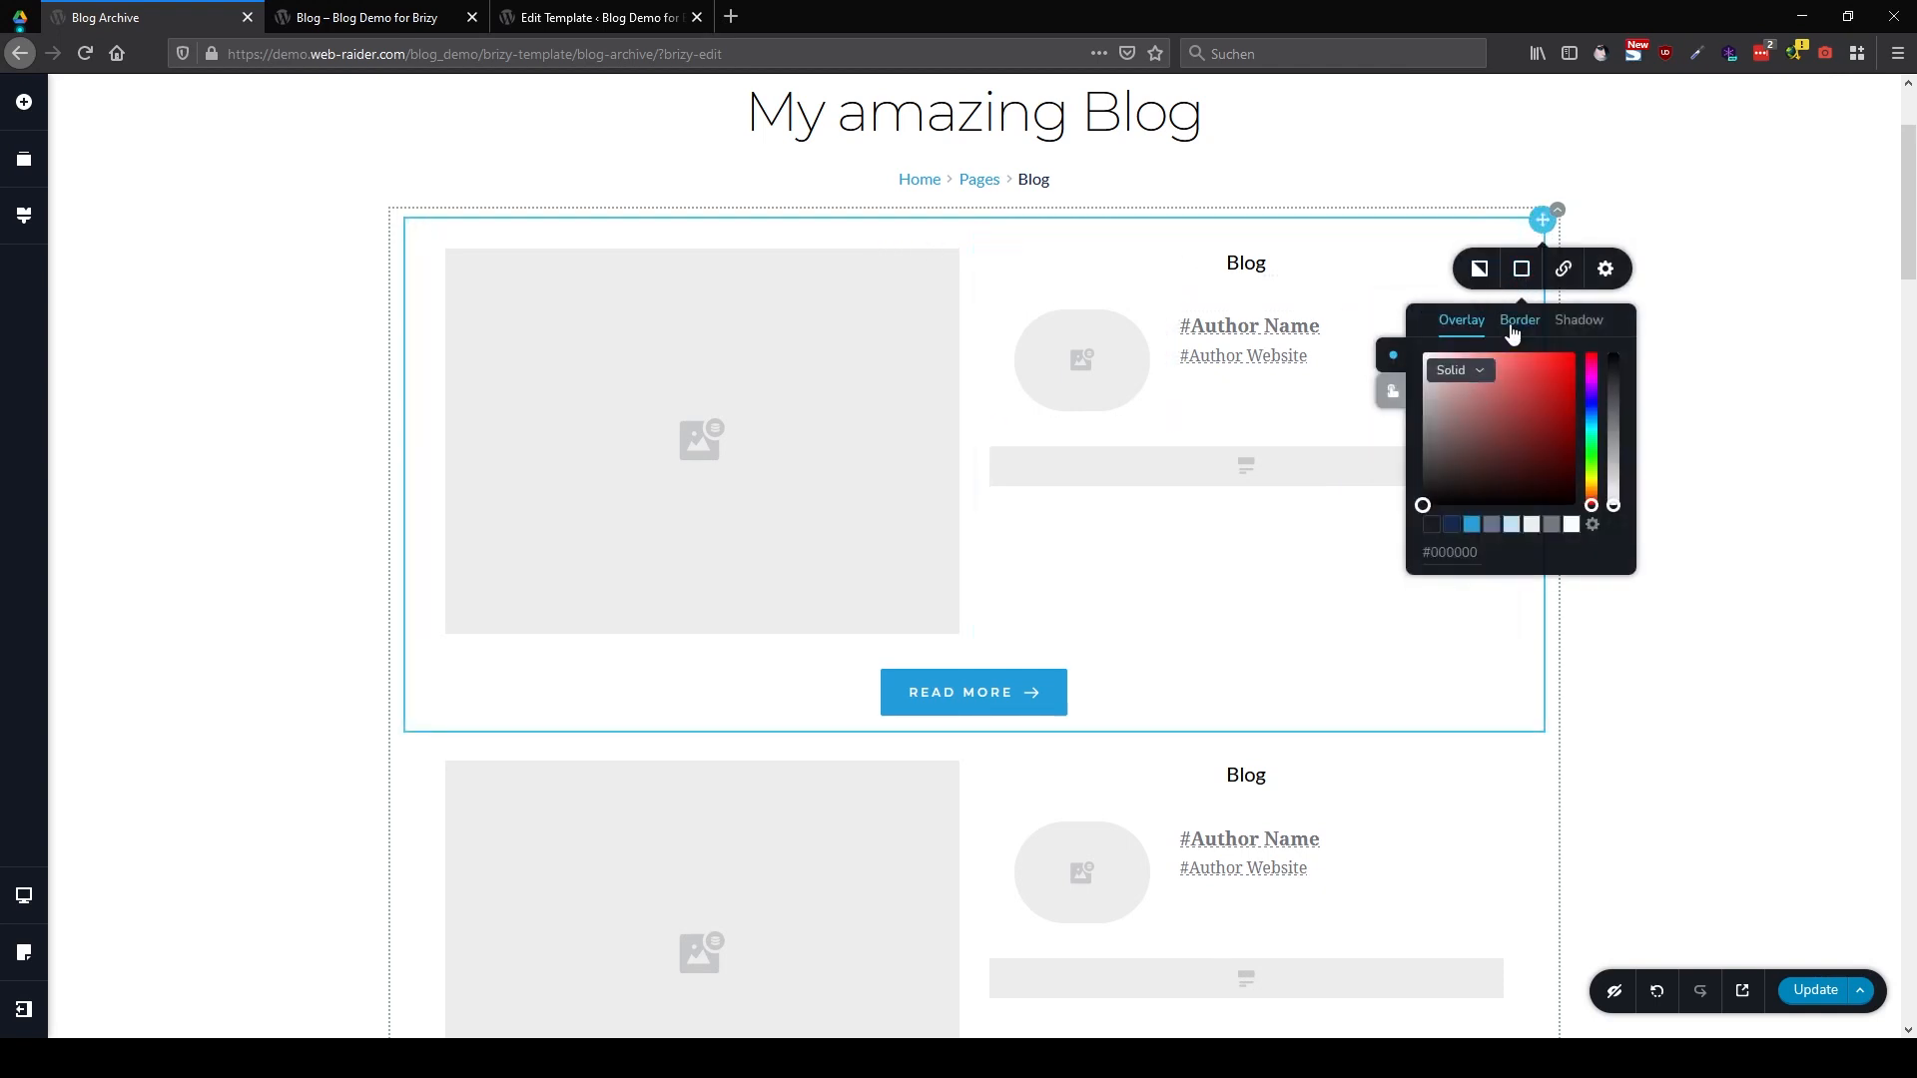
click(1513, 331)
click(1564, 322)
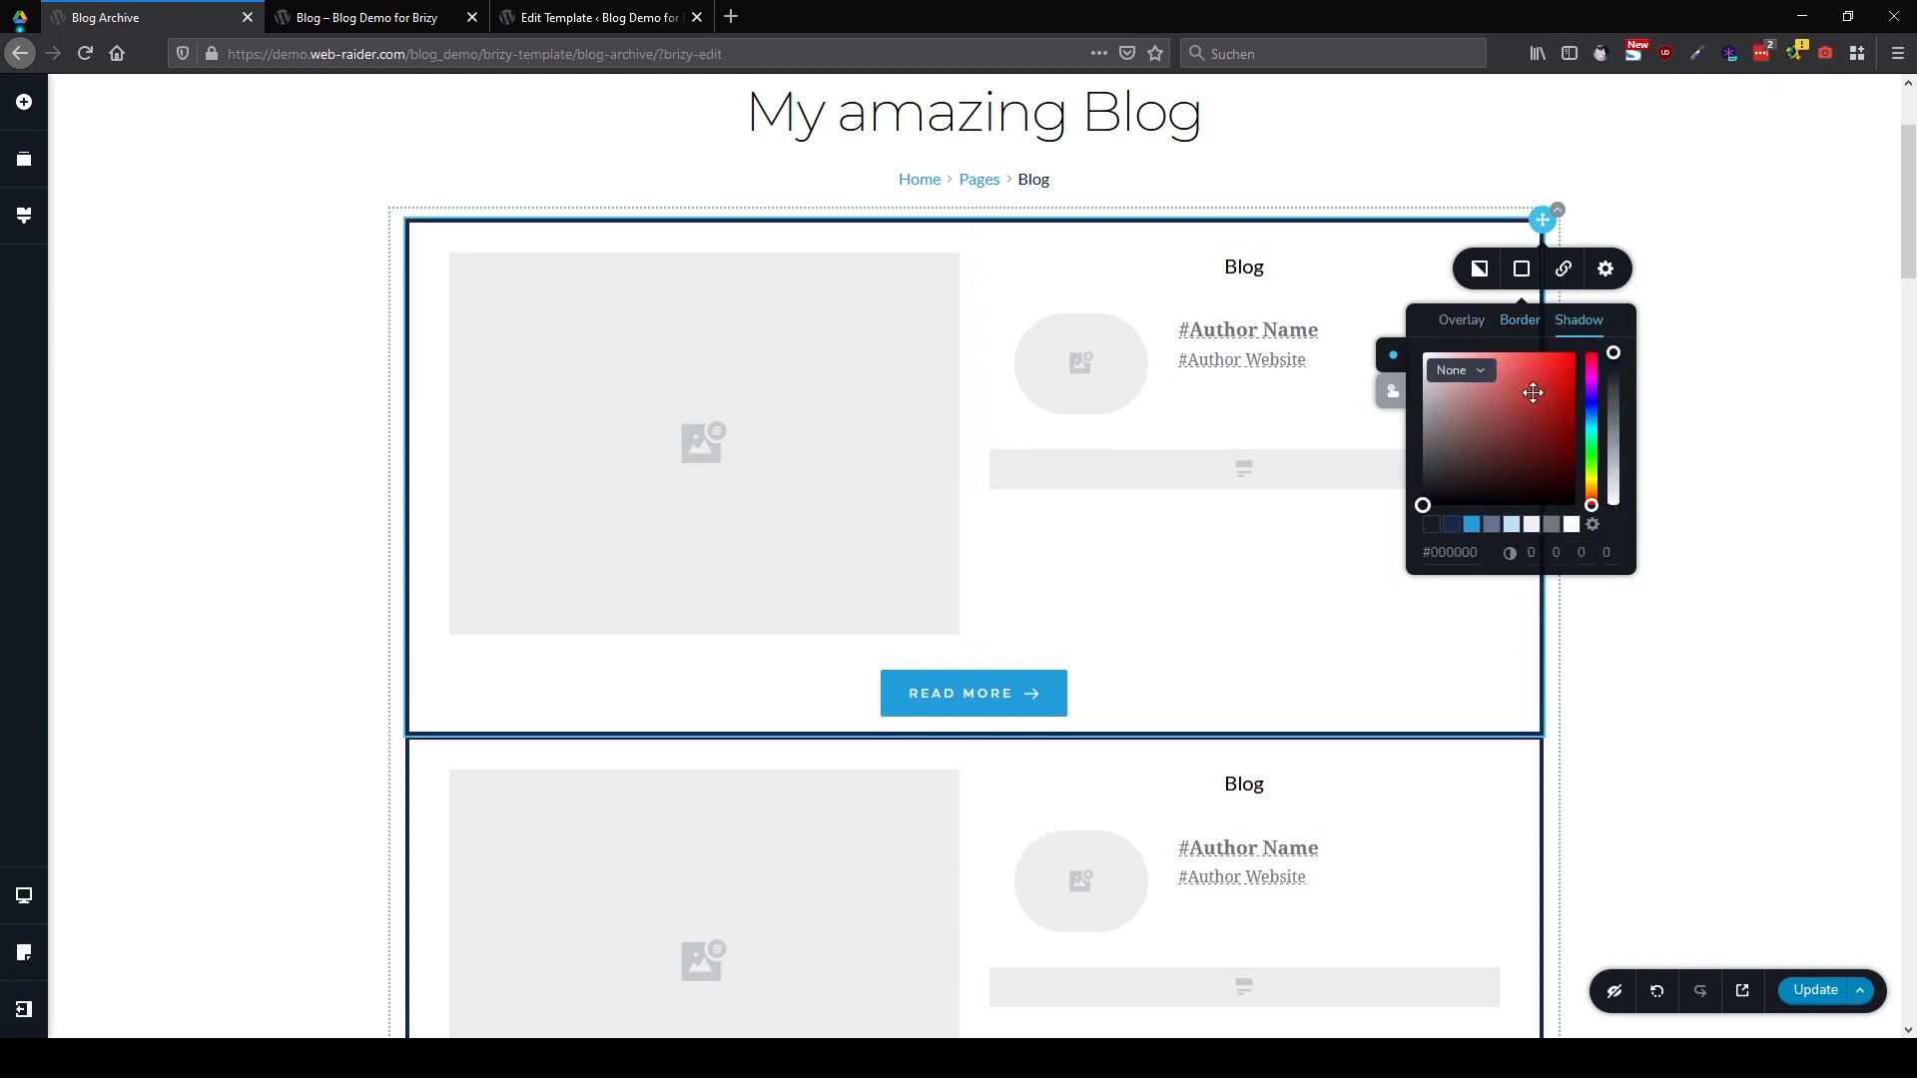
click(1472, 525)
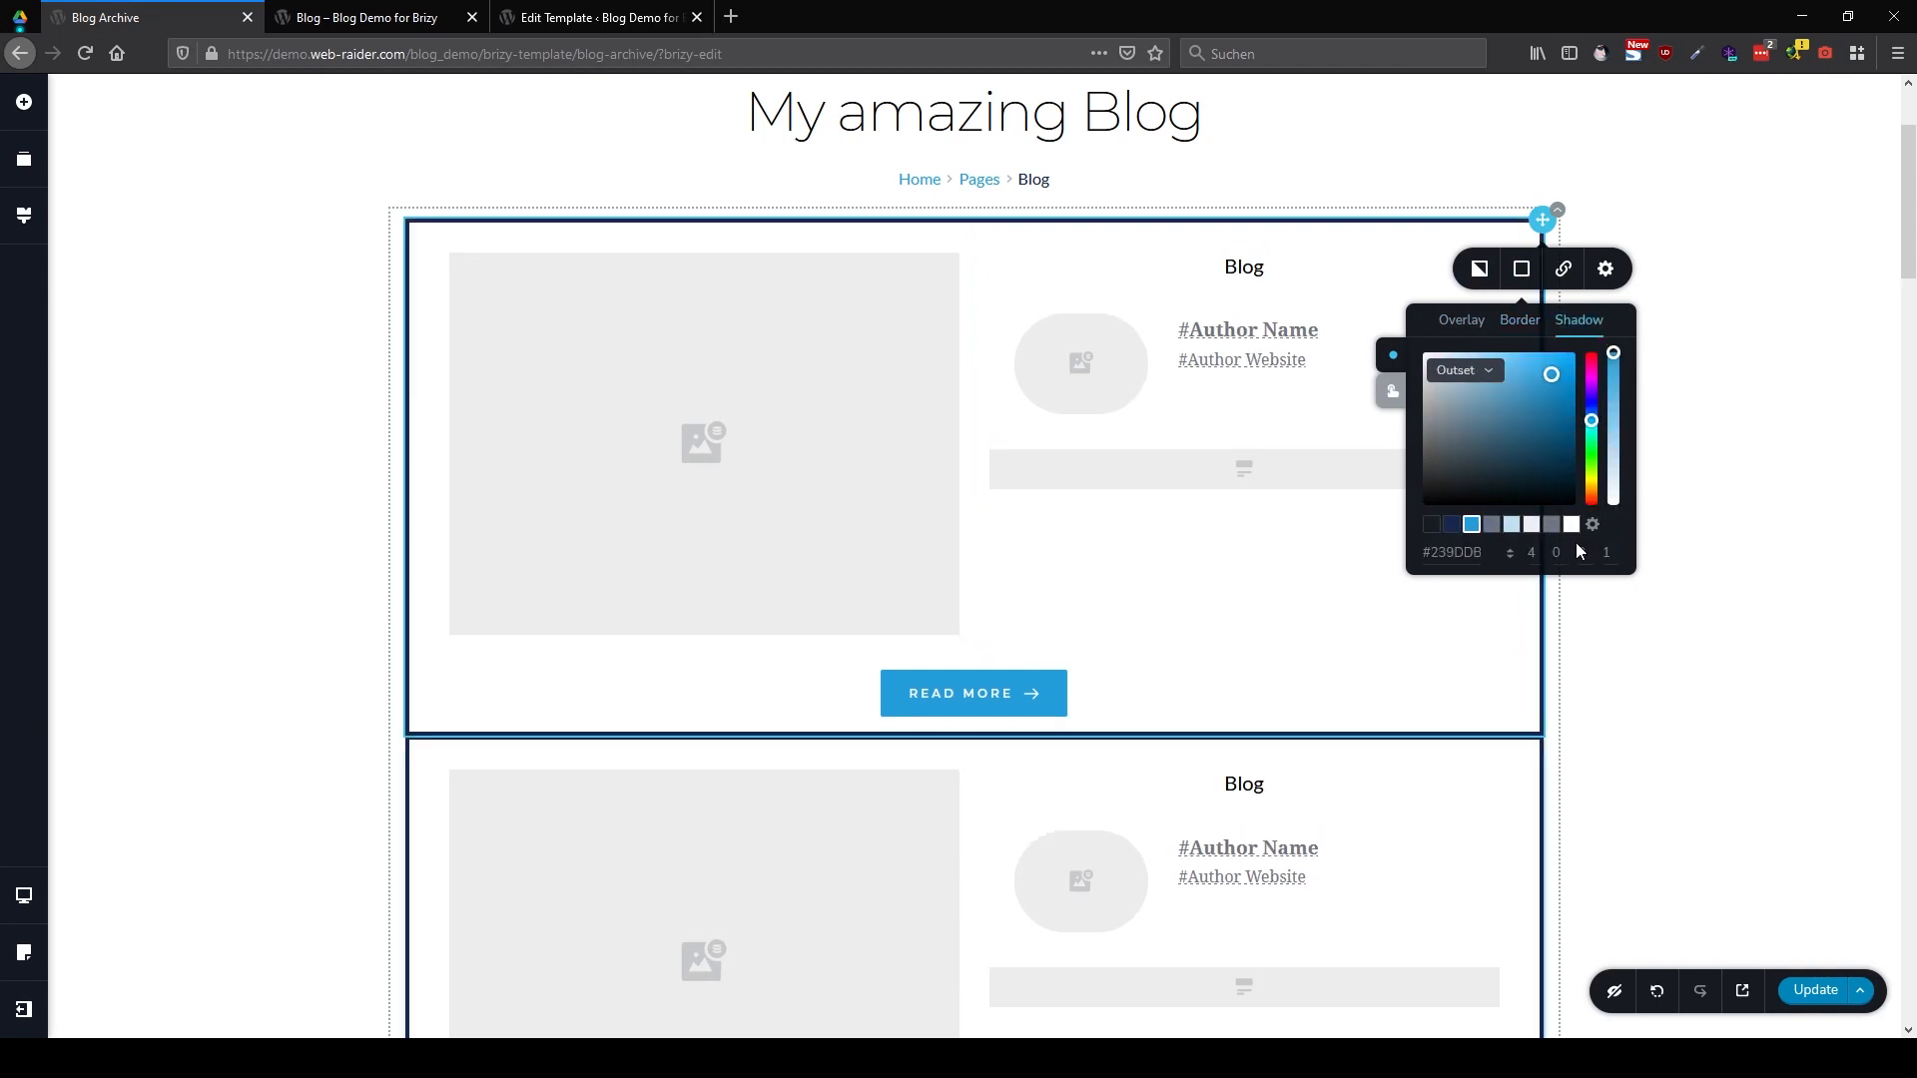
Set the card column's margin to 5 px on all sides
click(1605, 274)
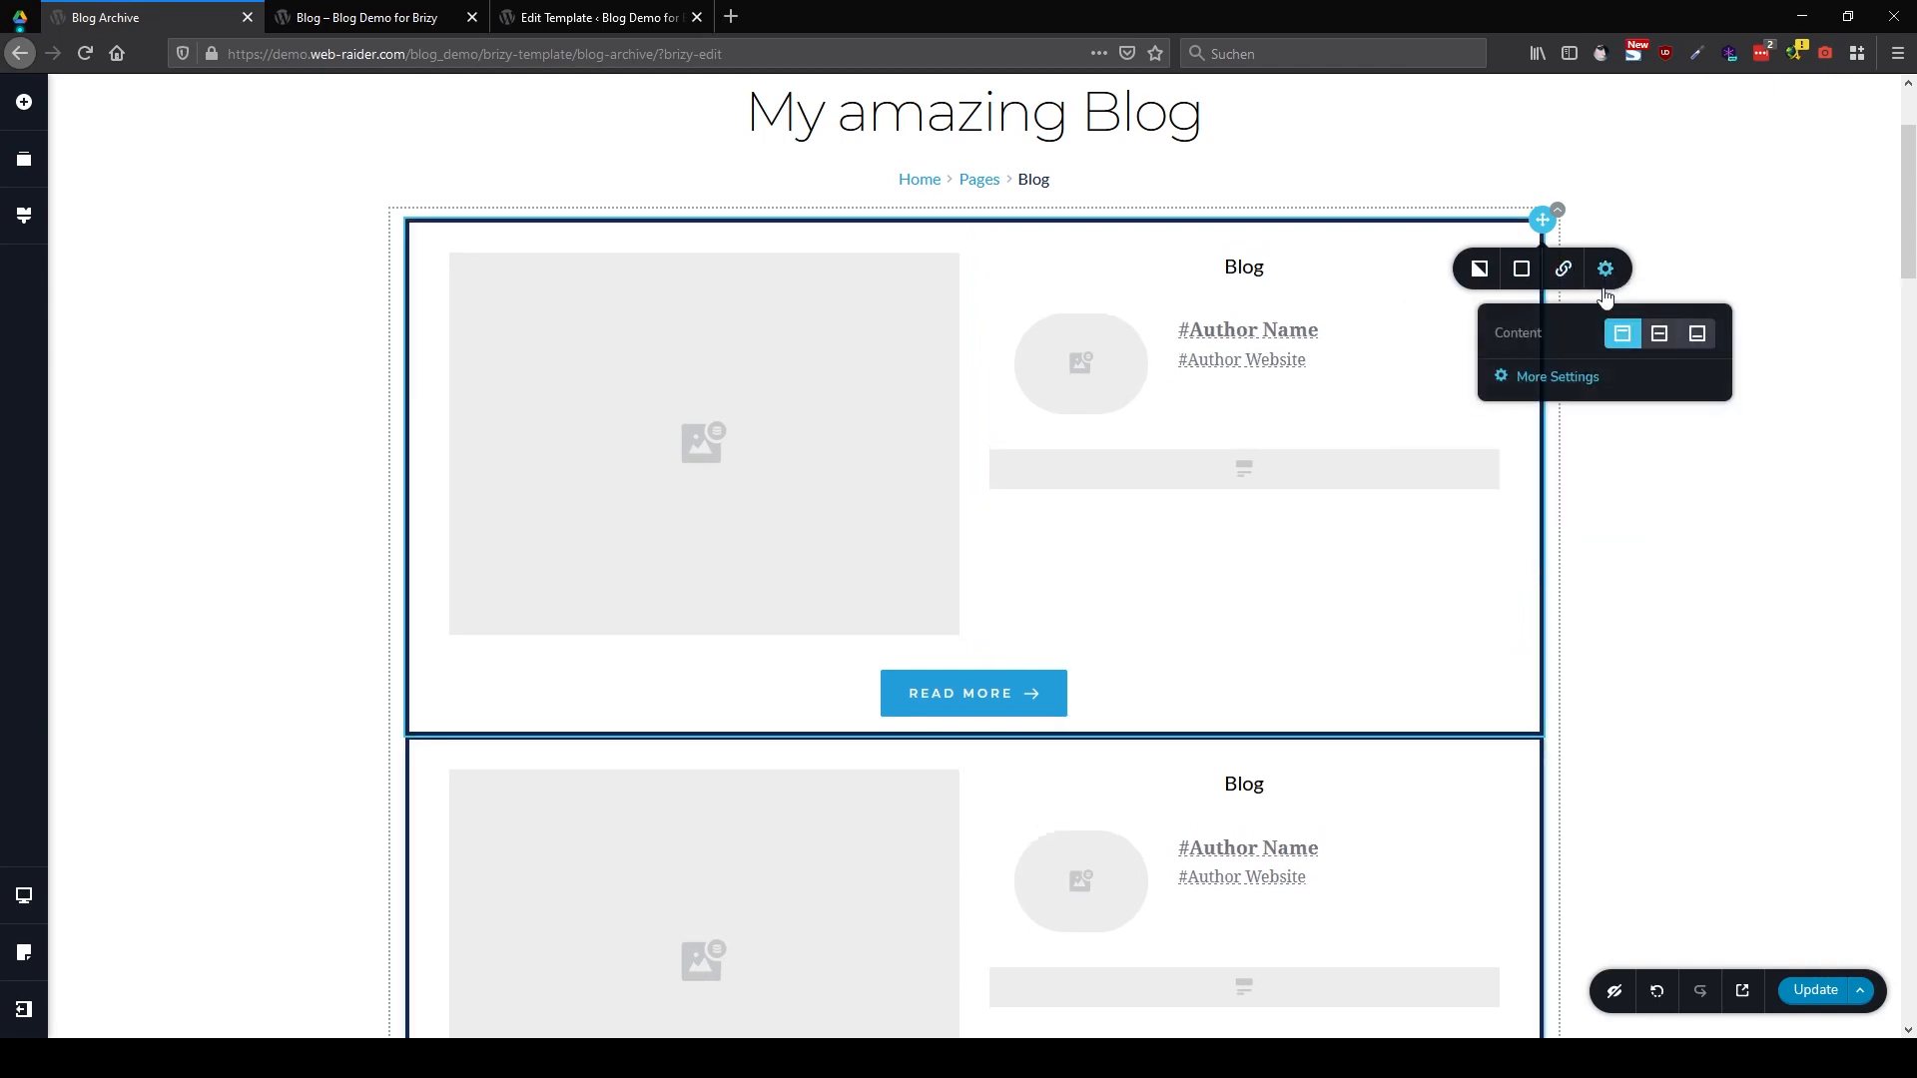
click(1549, 392)
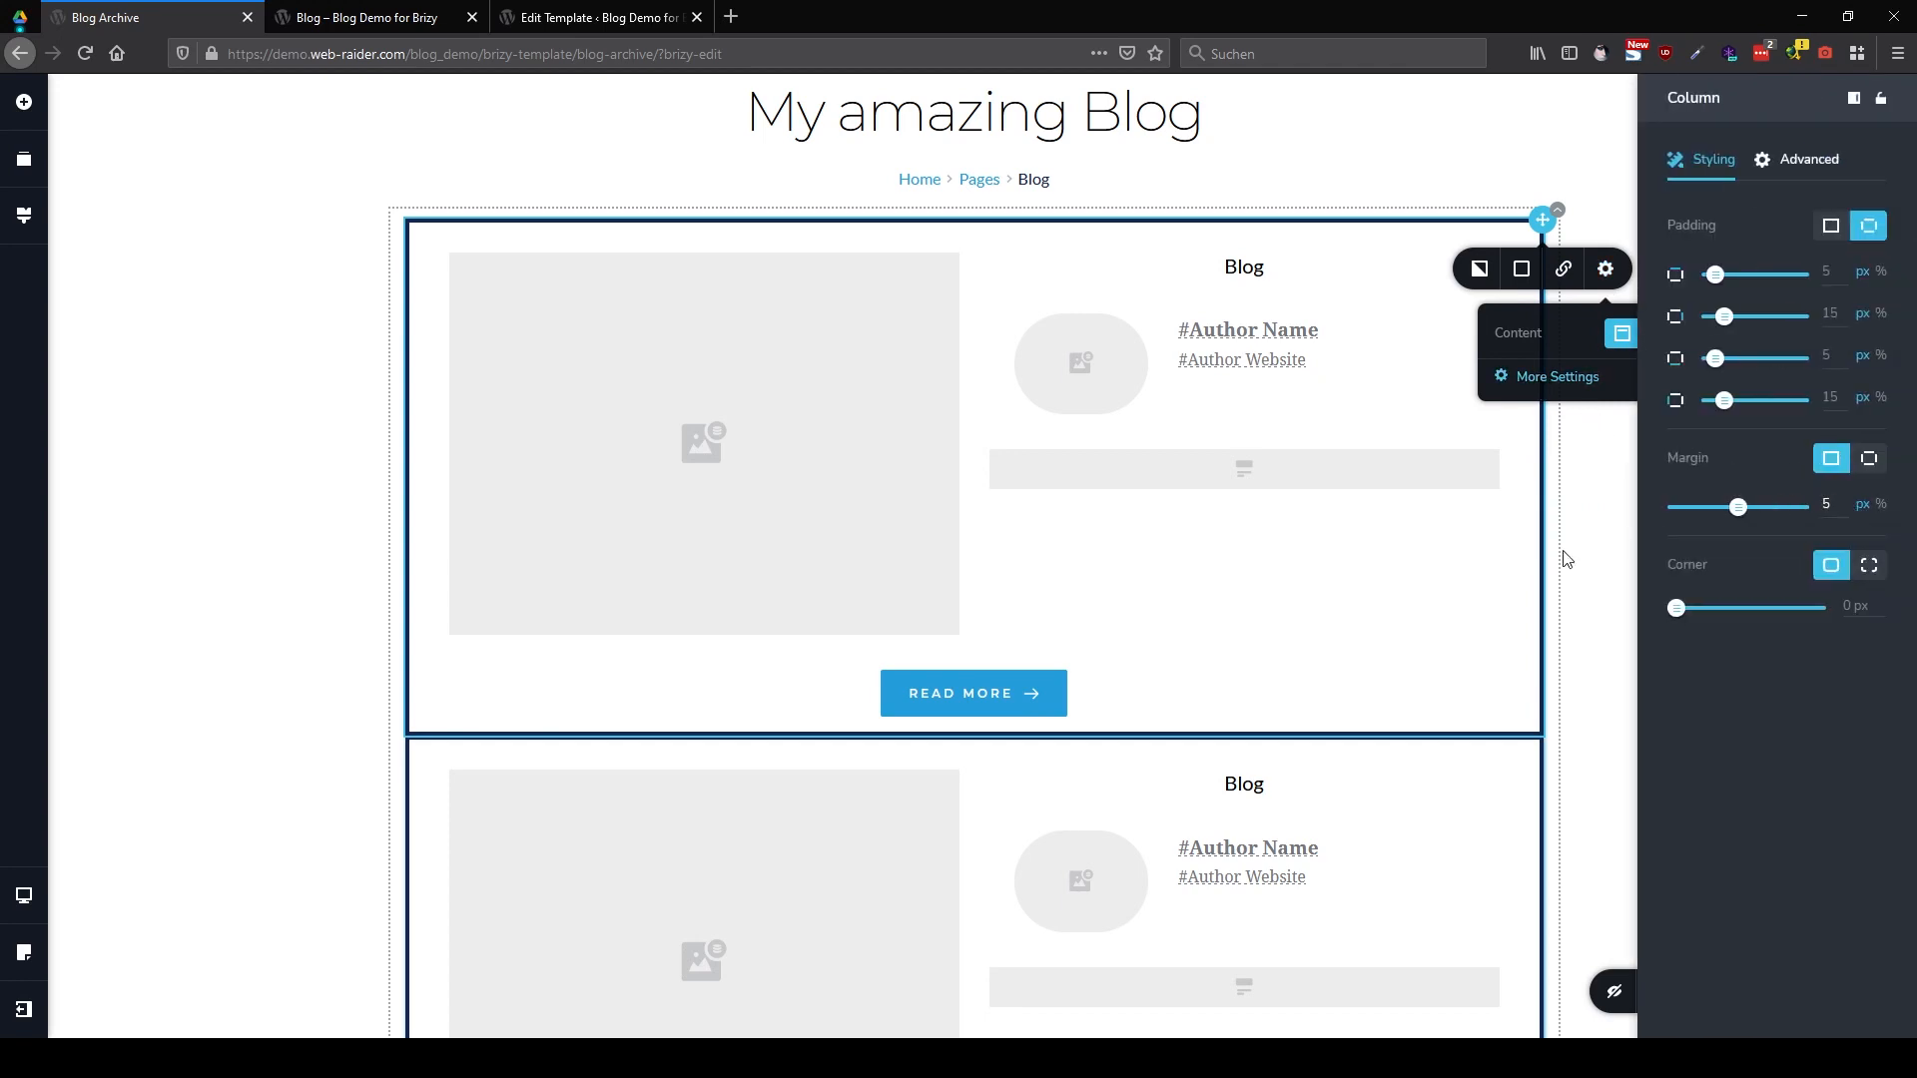
click(1602, 537)
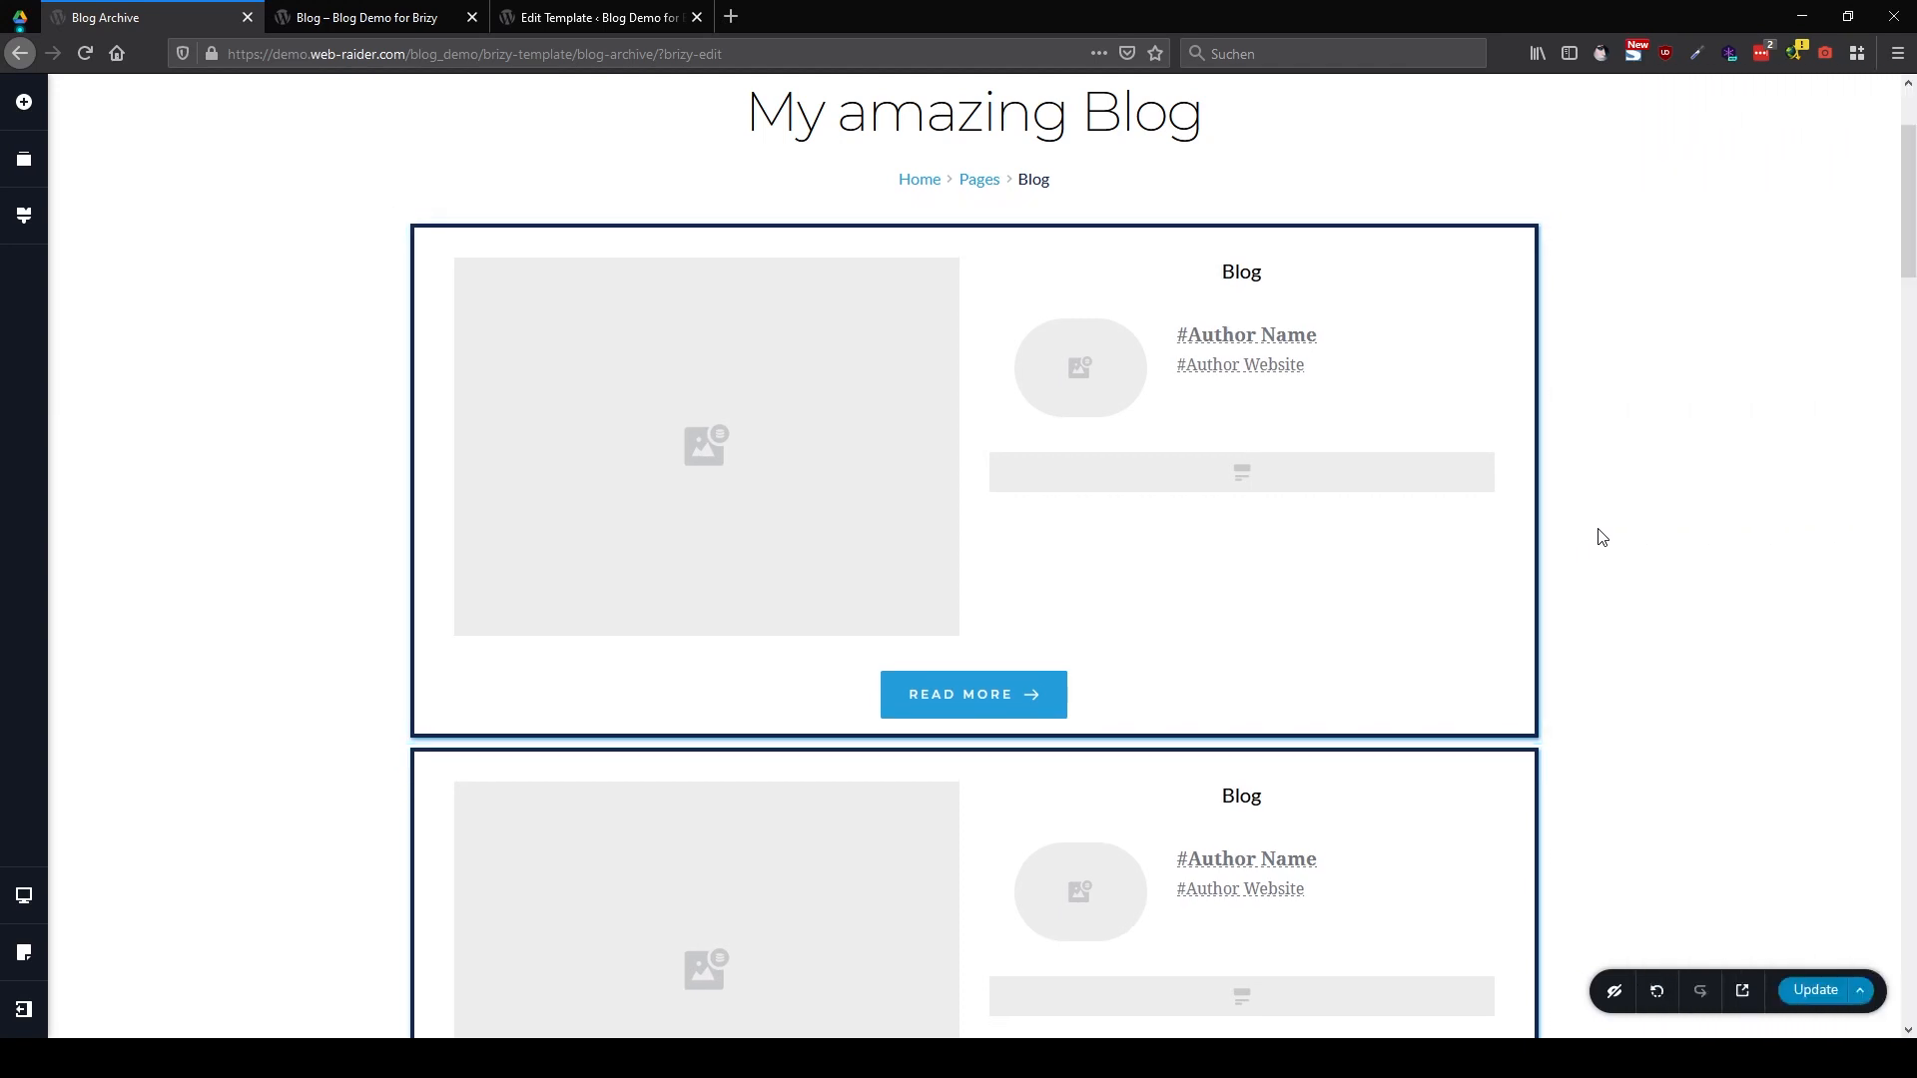
Update the template and reload the live blog page to check the side-by-side card layout
click(1823, 992)
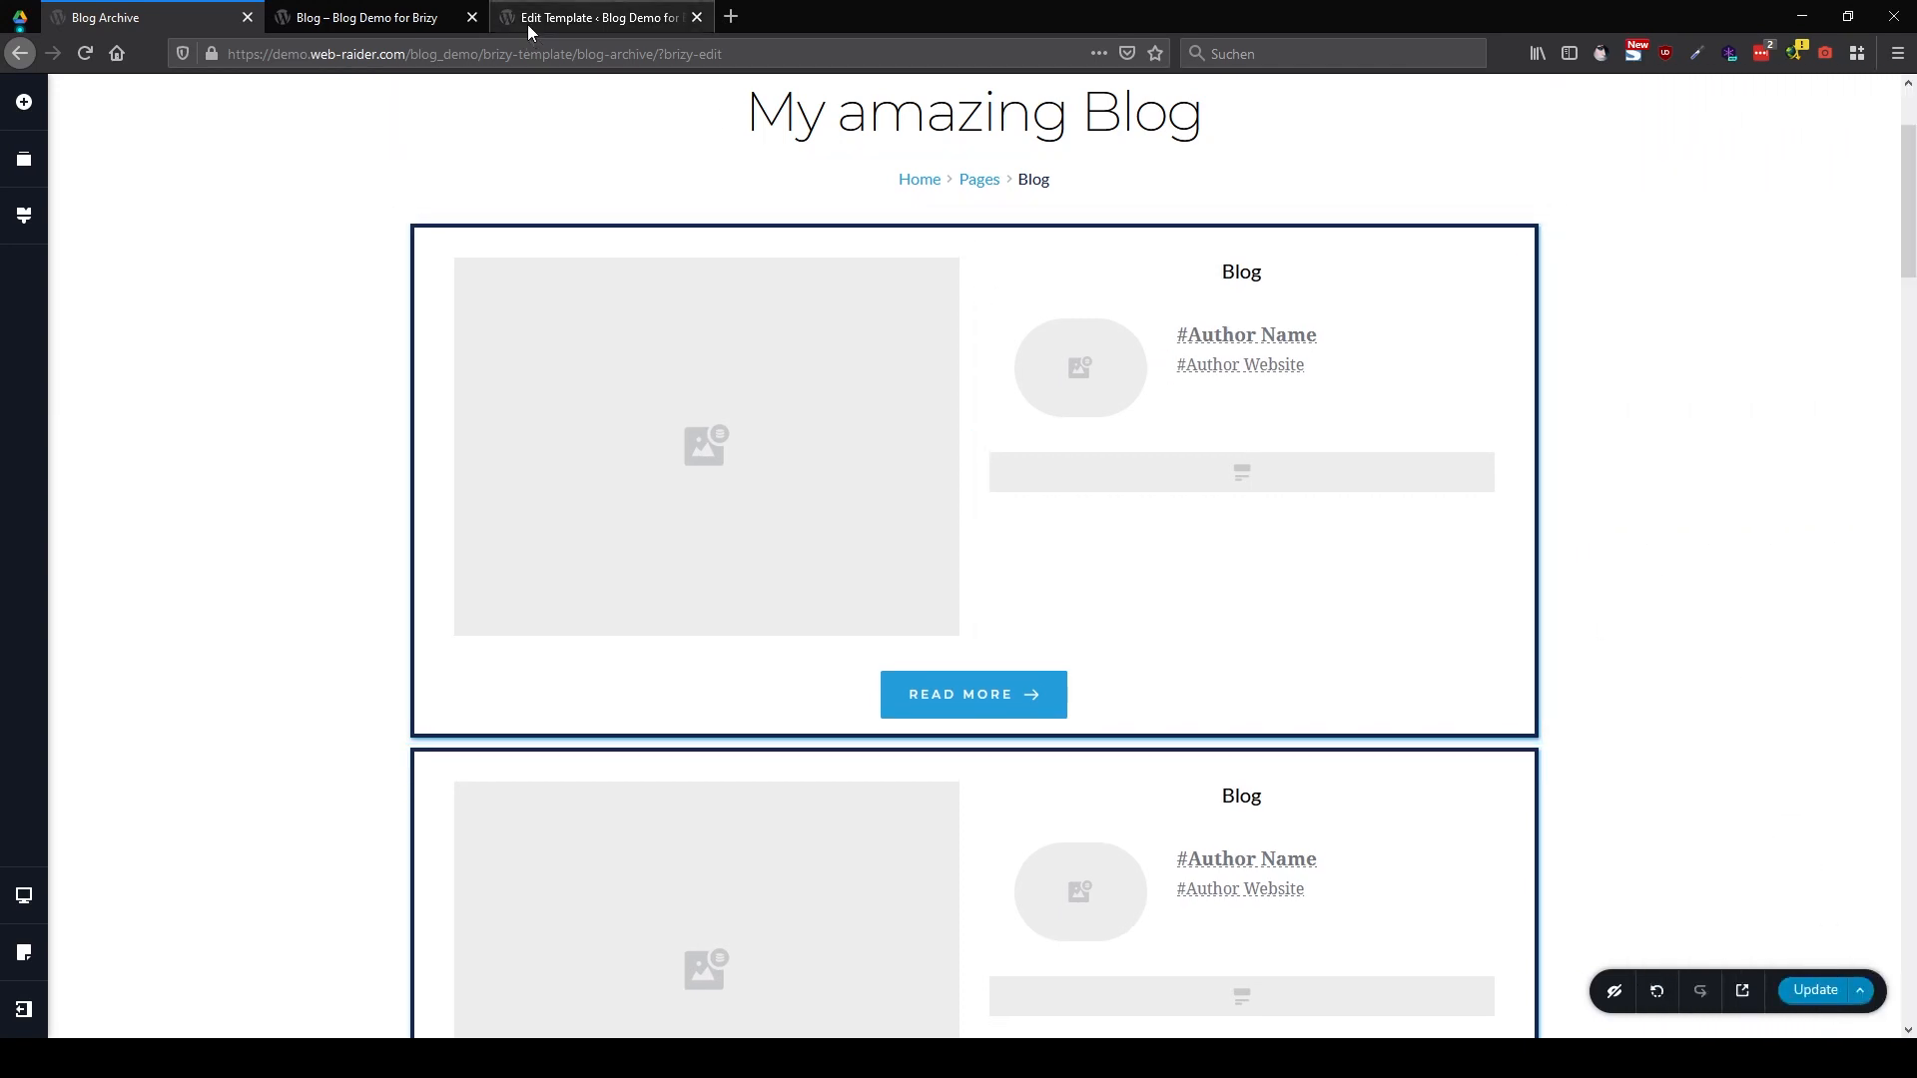
click(431, 19)
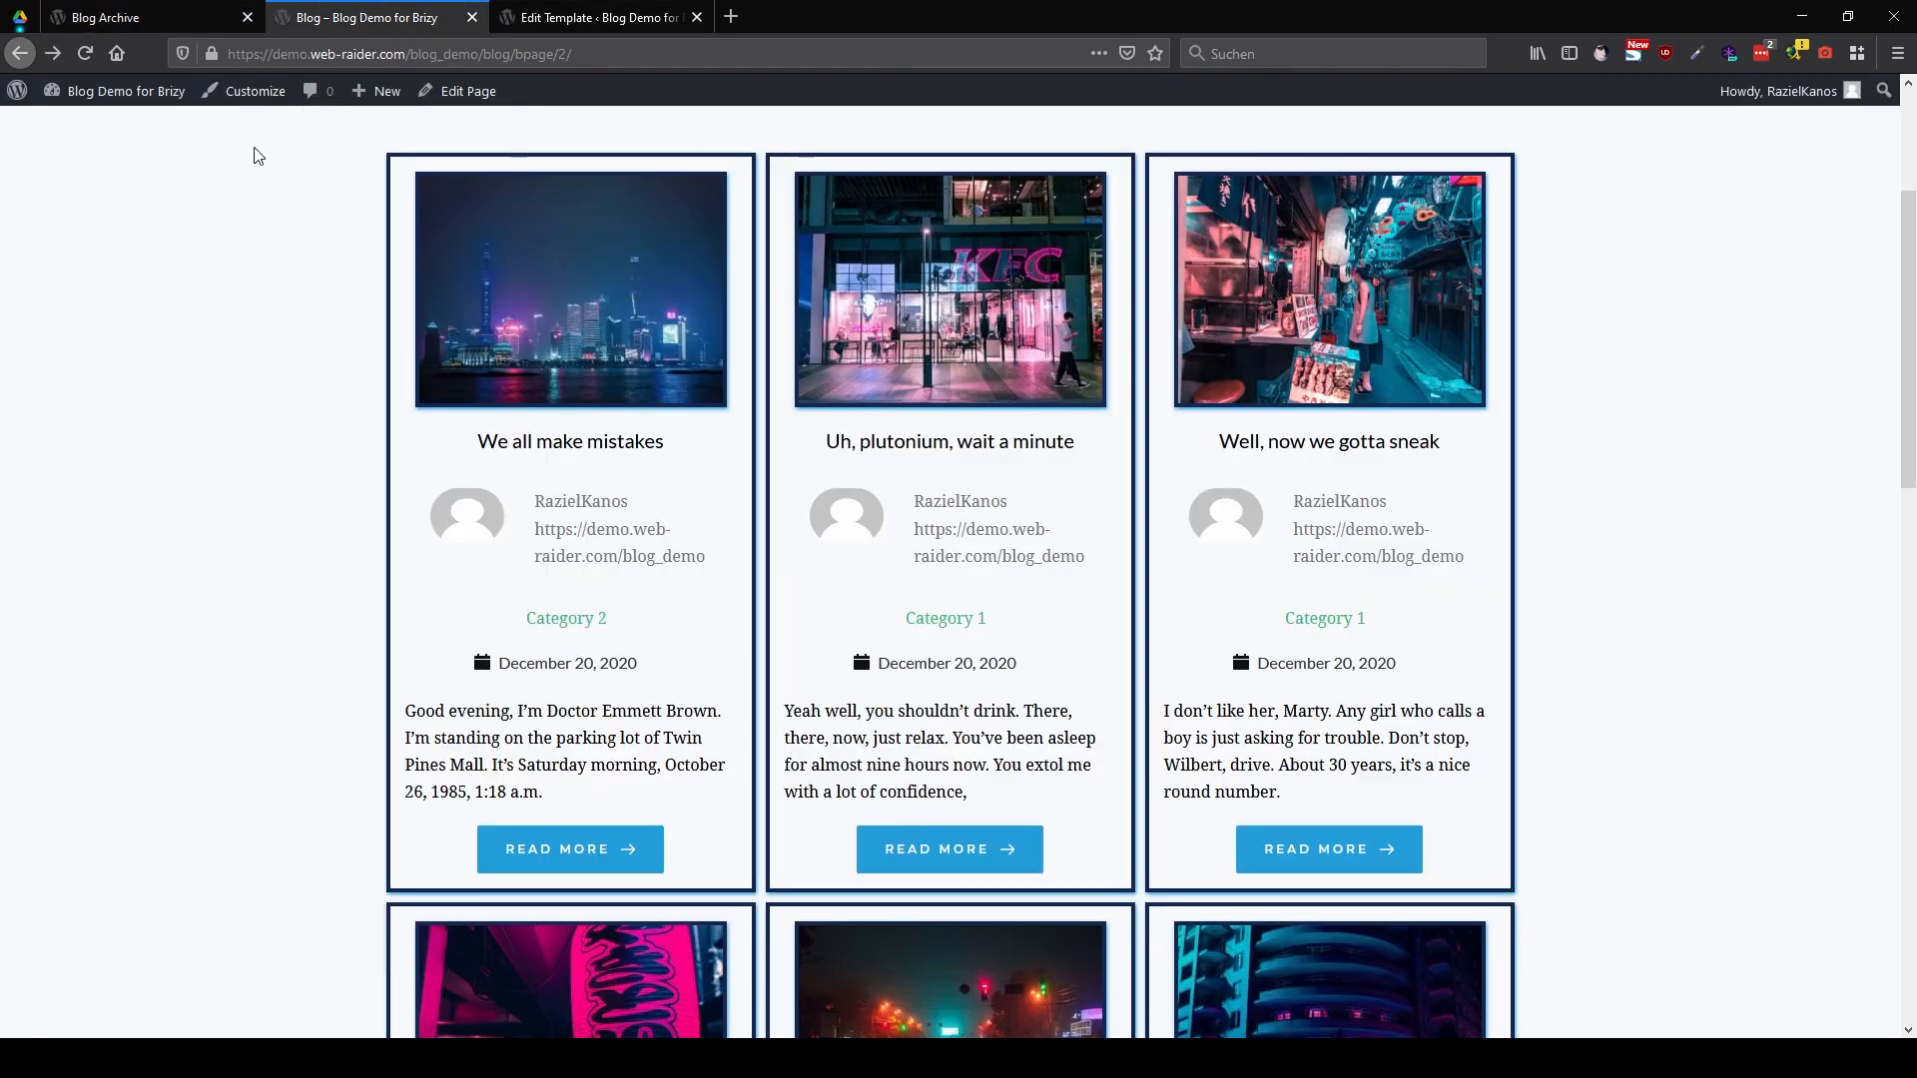
key(F5)
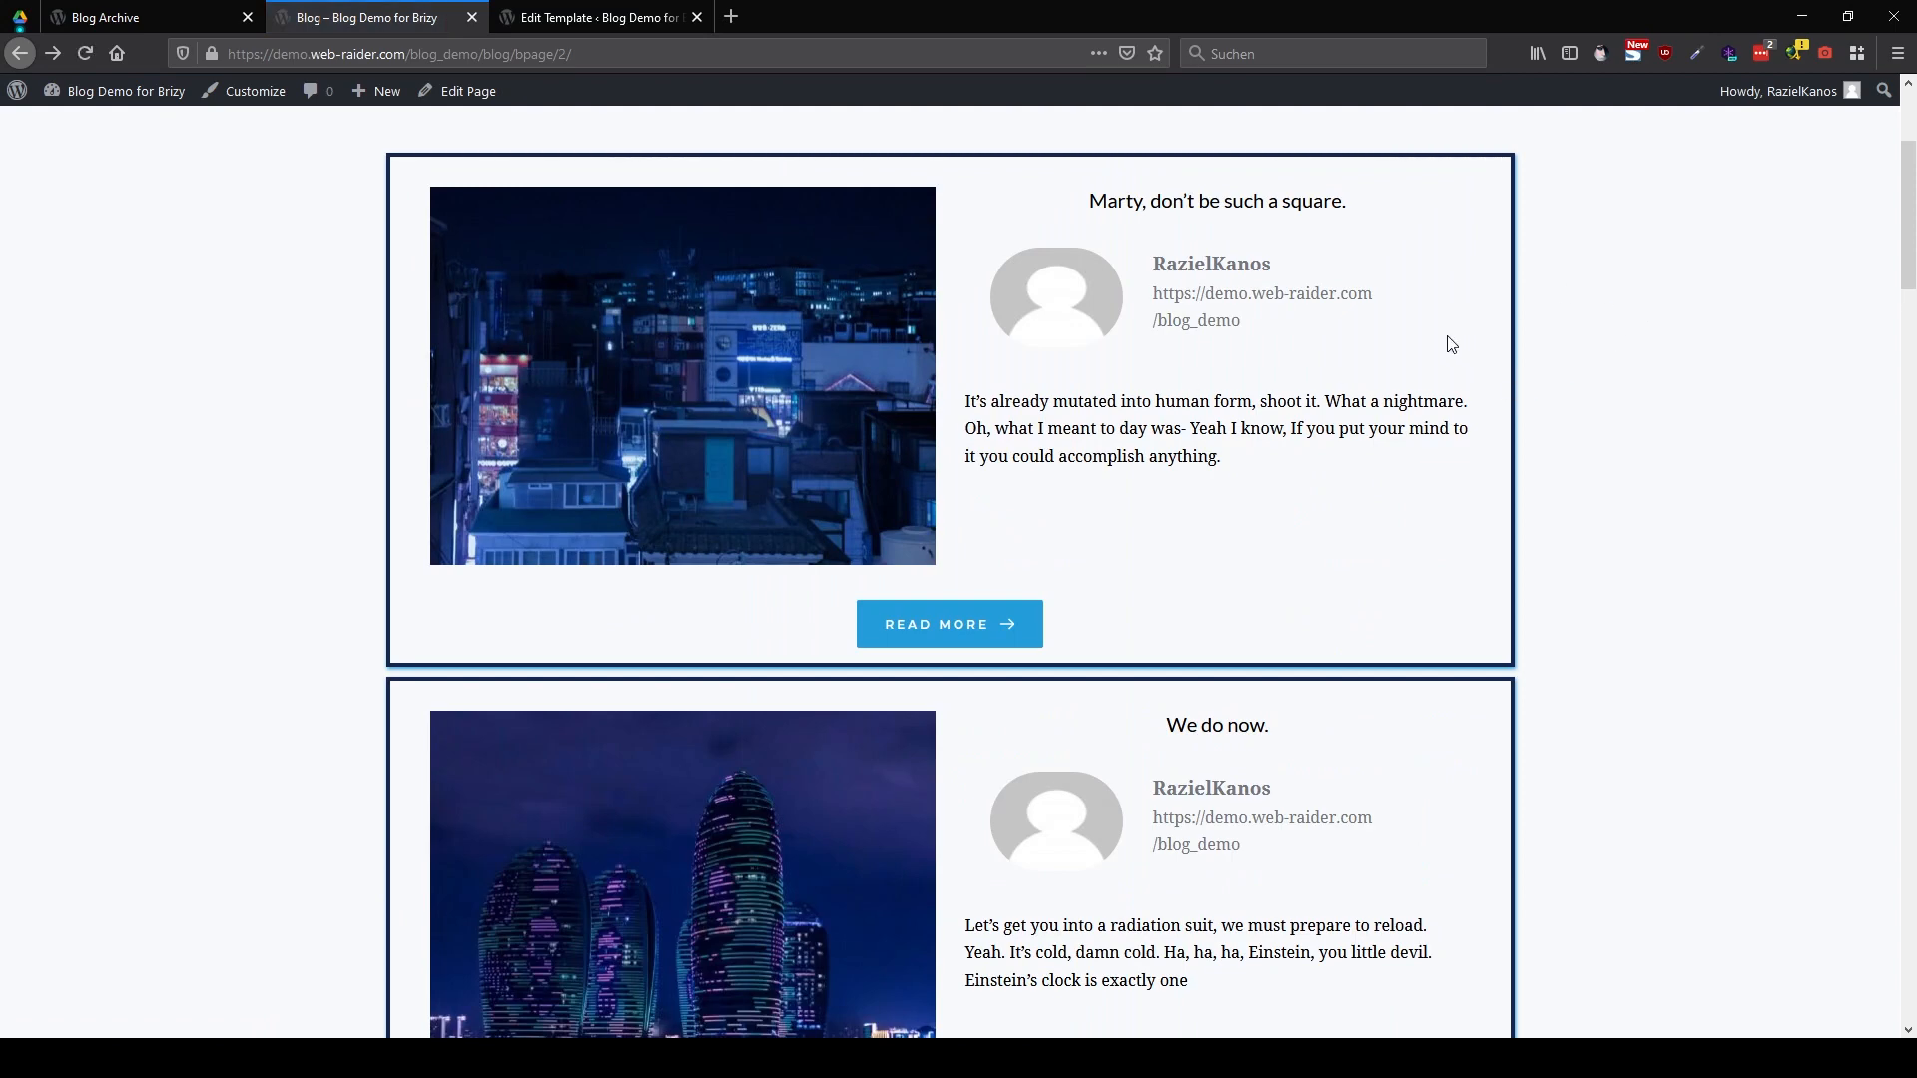
Examine page 2 of the live blog, from the side-by-side post cards down to the three-column grid below
scroll(1455, 347, up, 3)
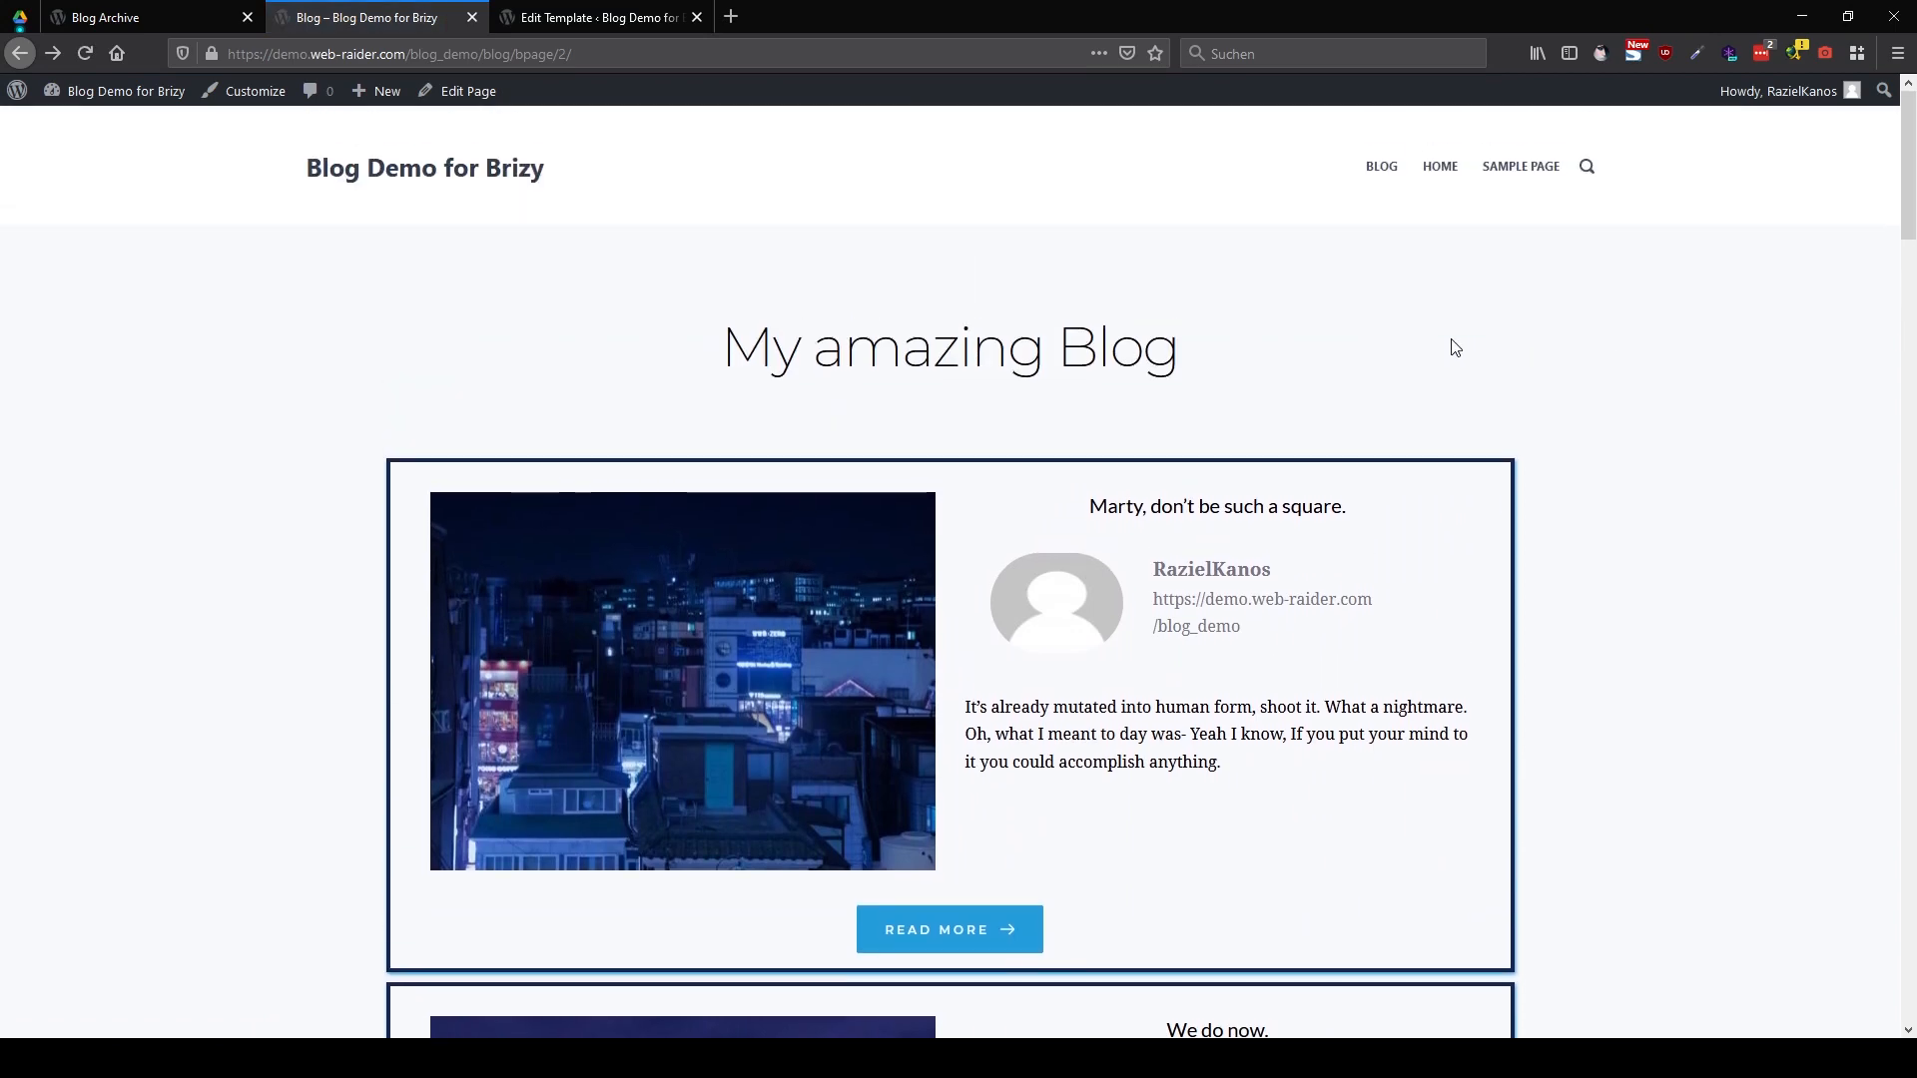
scroll(1455, 347, down, 4)
scroll(1455, 348, down, 8)
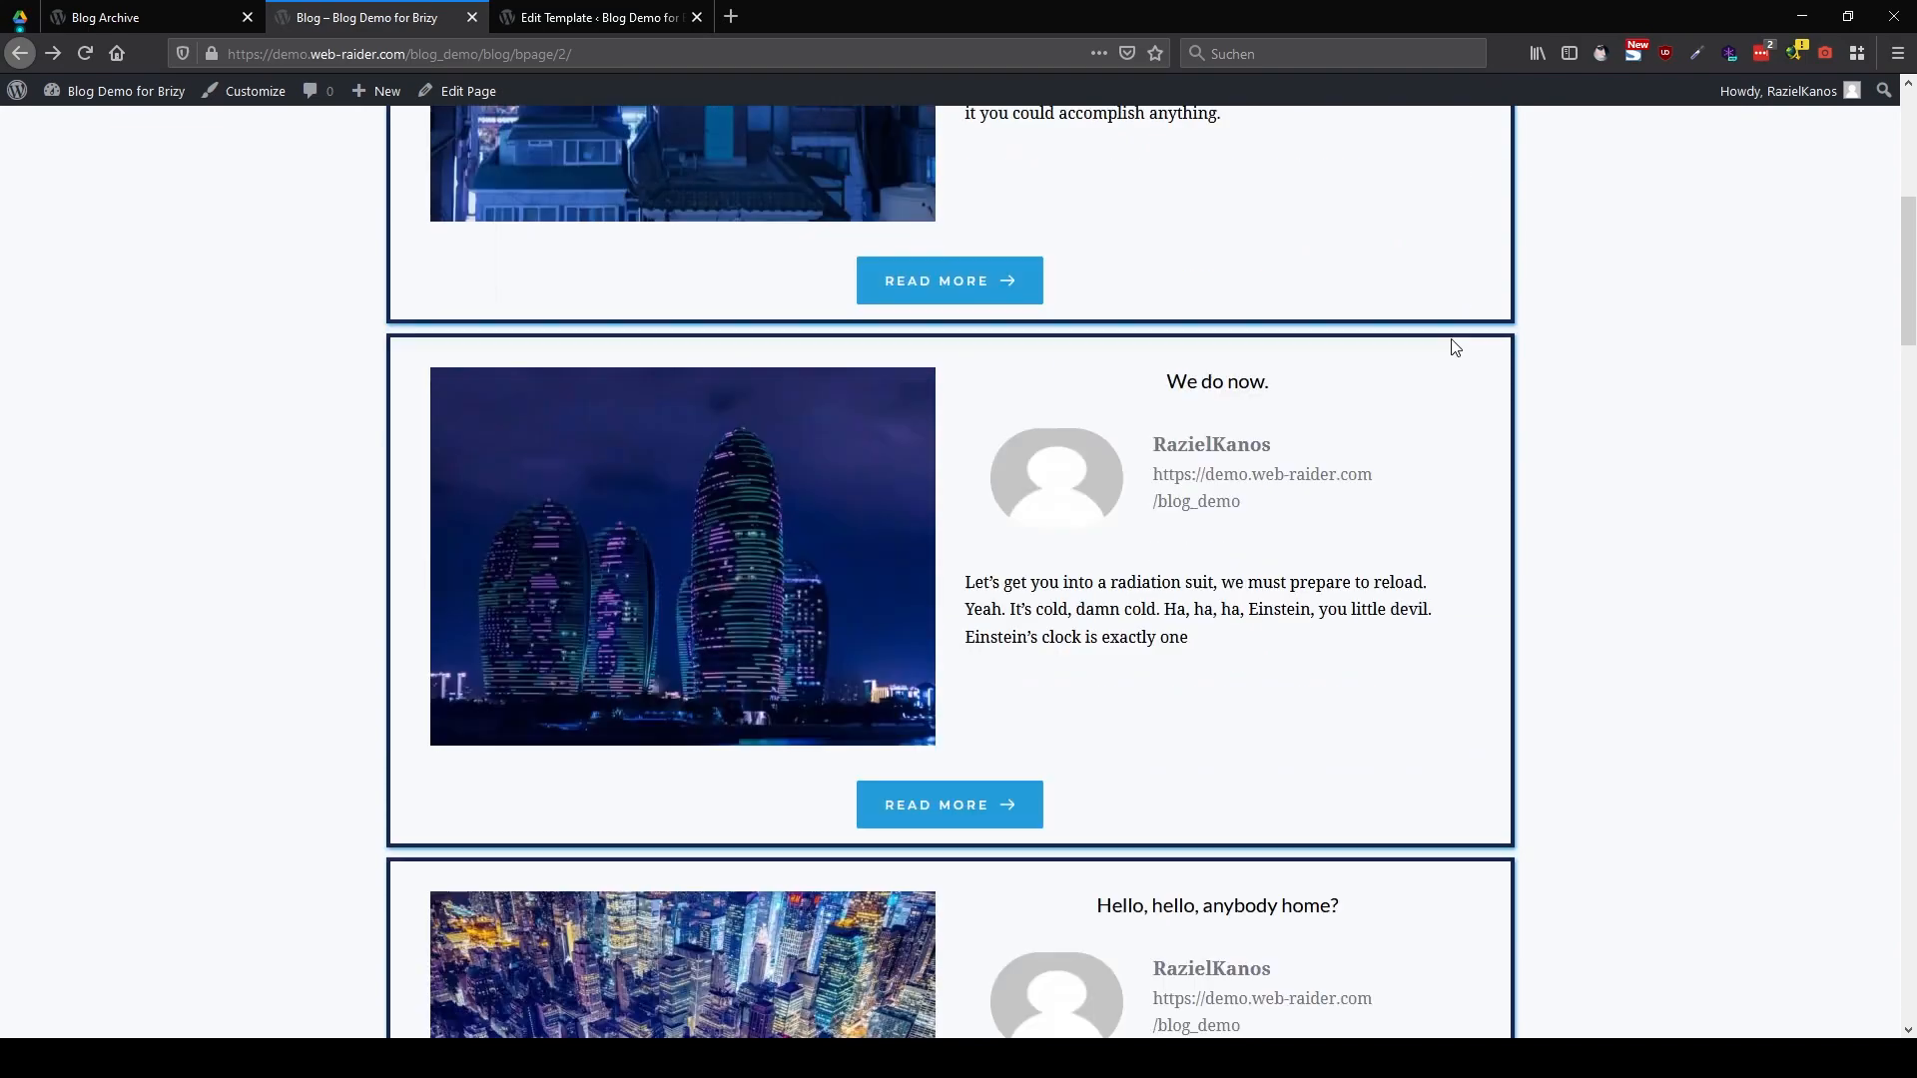
scroll(1455, 348, down, 3)
scroll(1455, 347, down, 7)
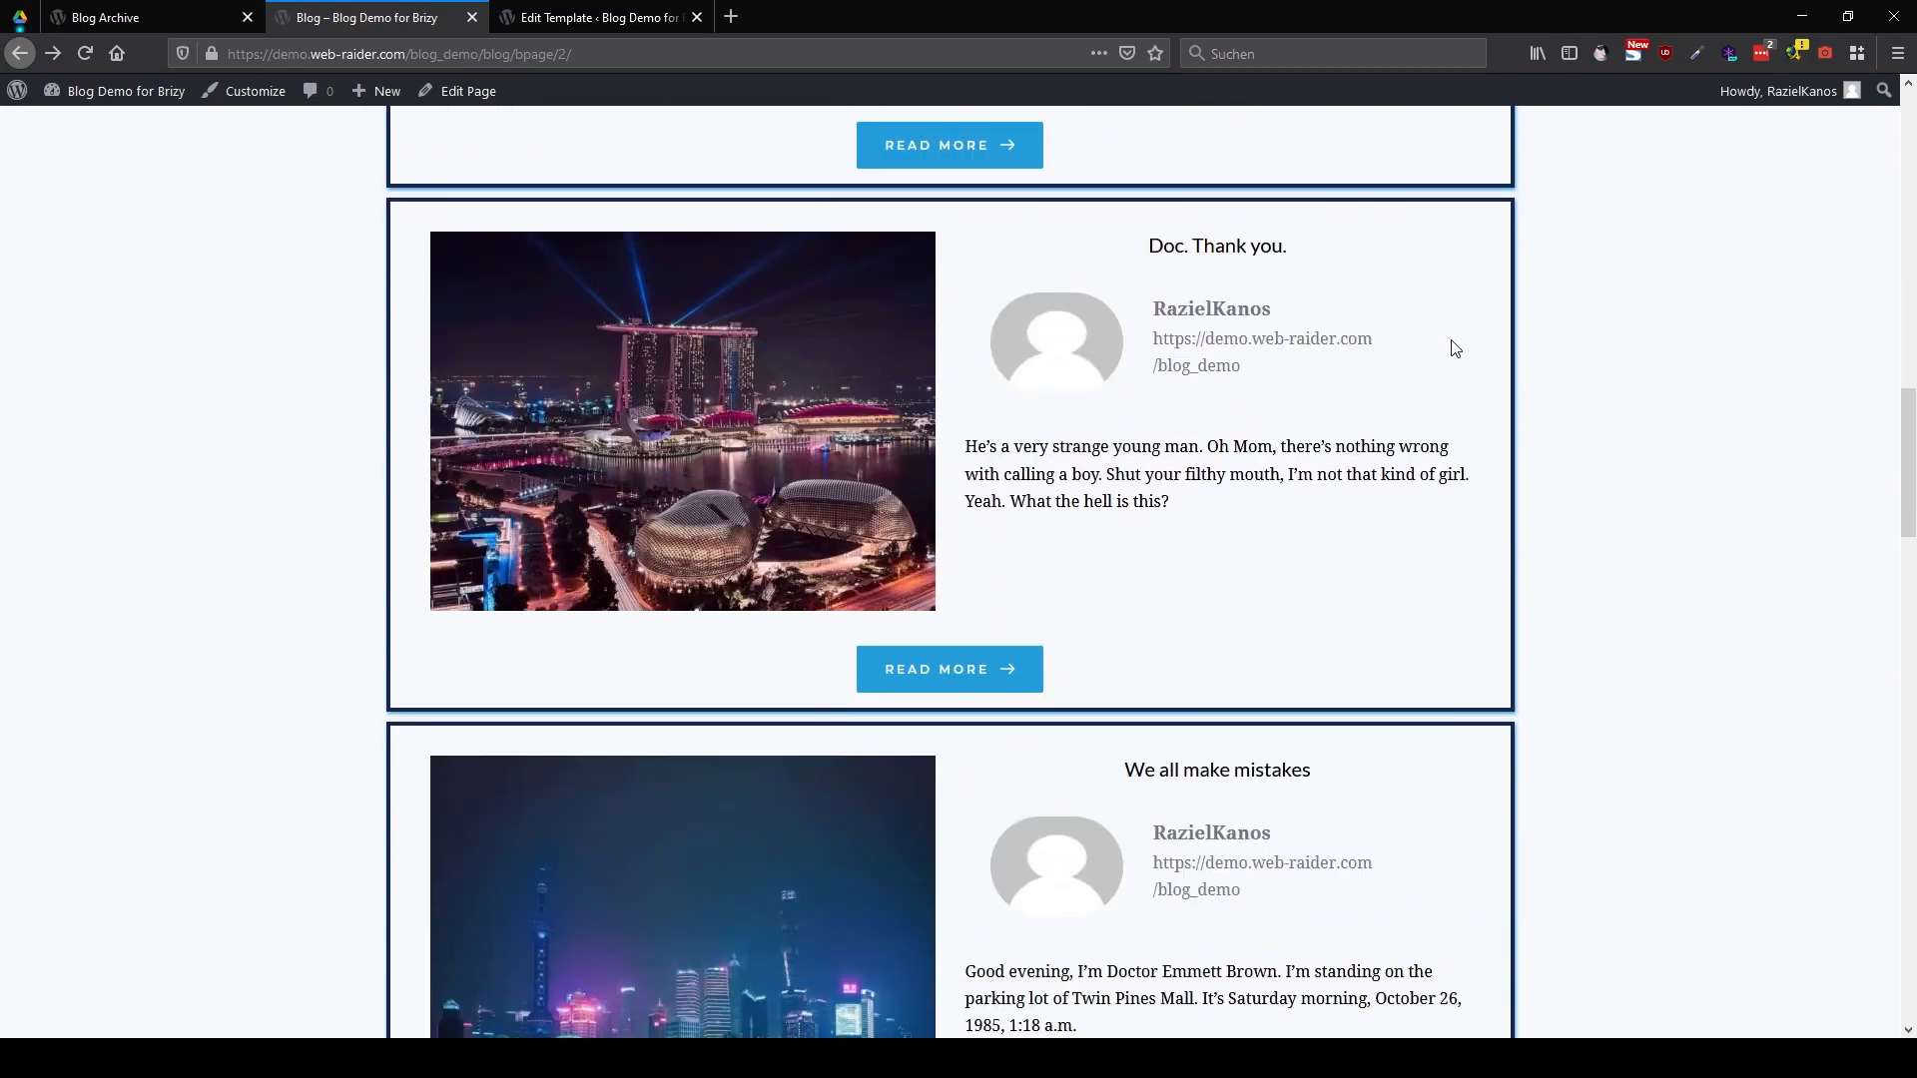
scroll(1455, 347, down, 4)
scroll(1455, 347, up, 4)
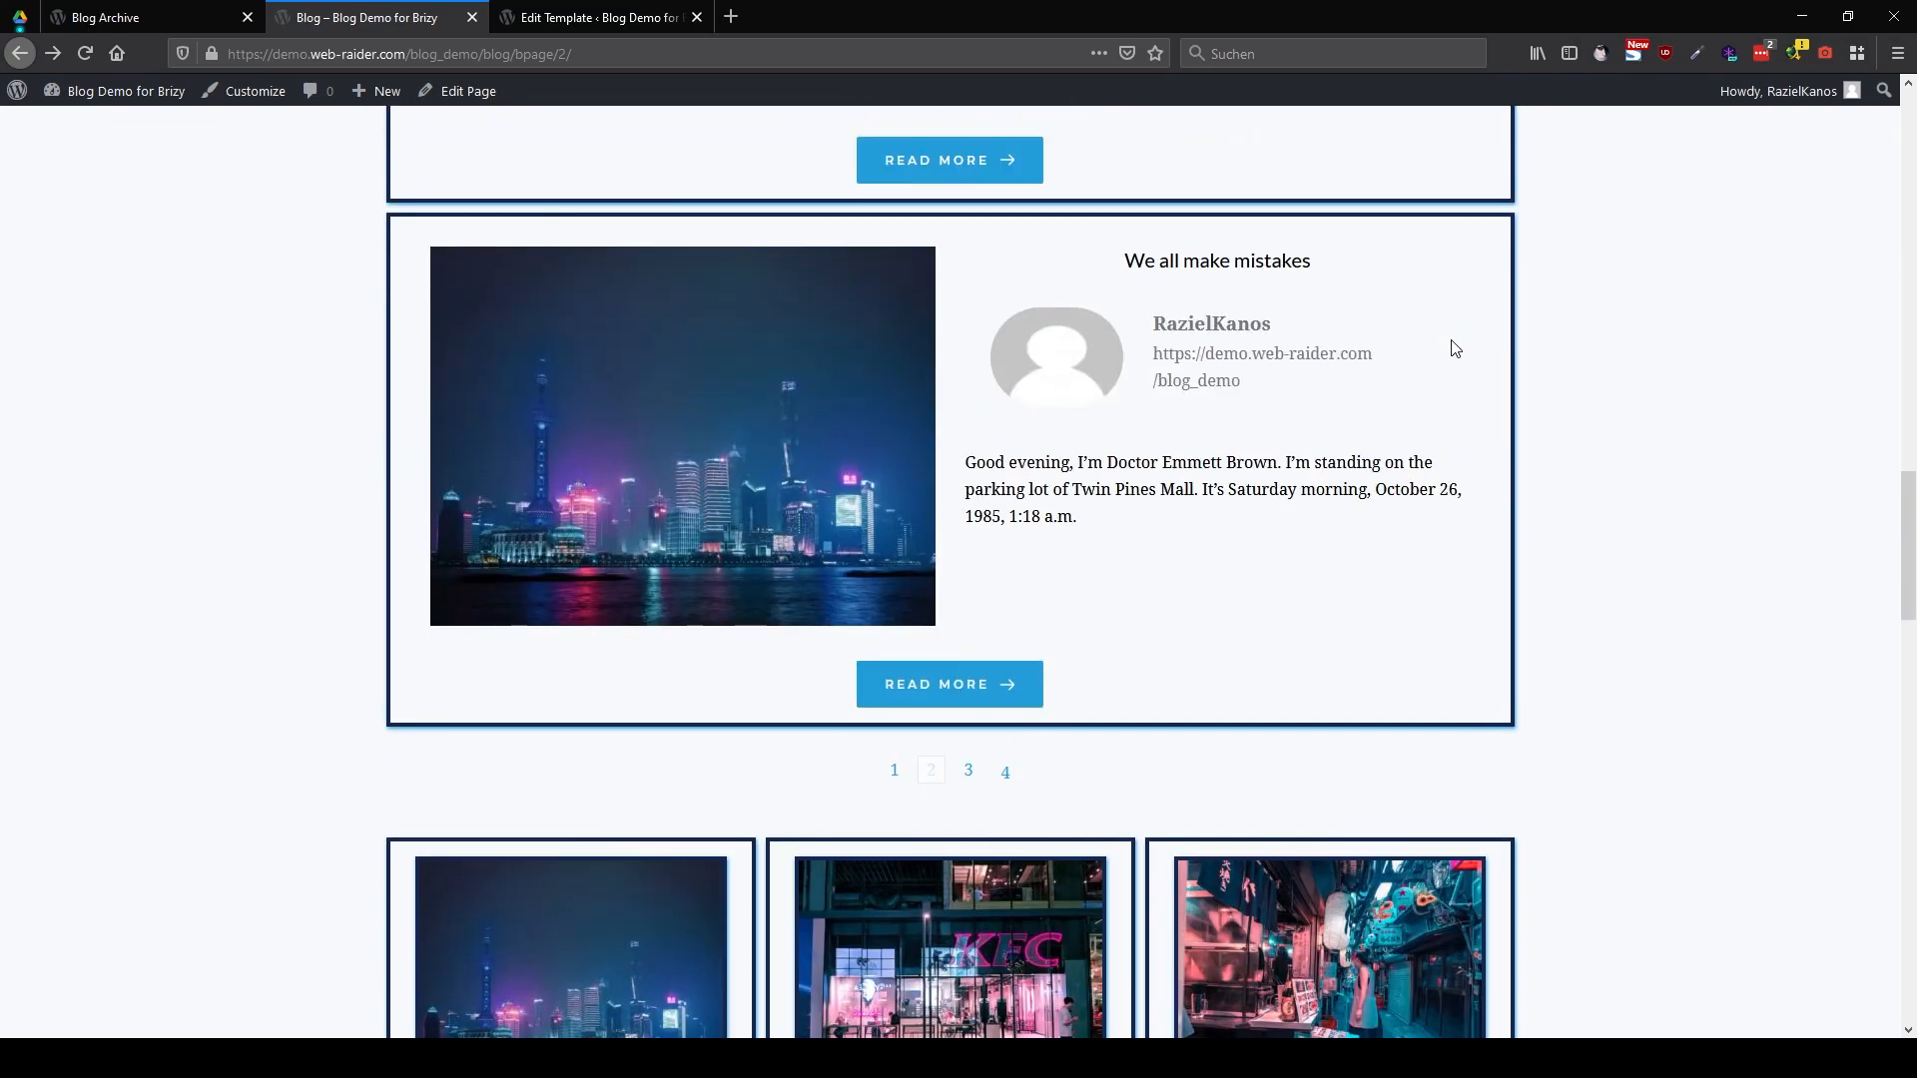
scroll(1455, 348, down, 3)
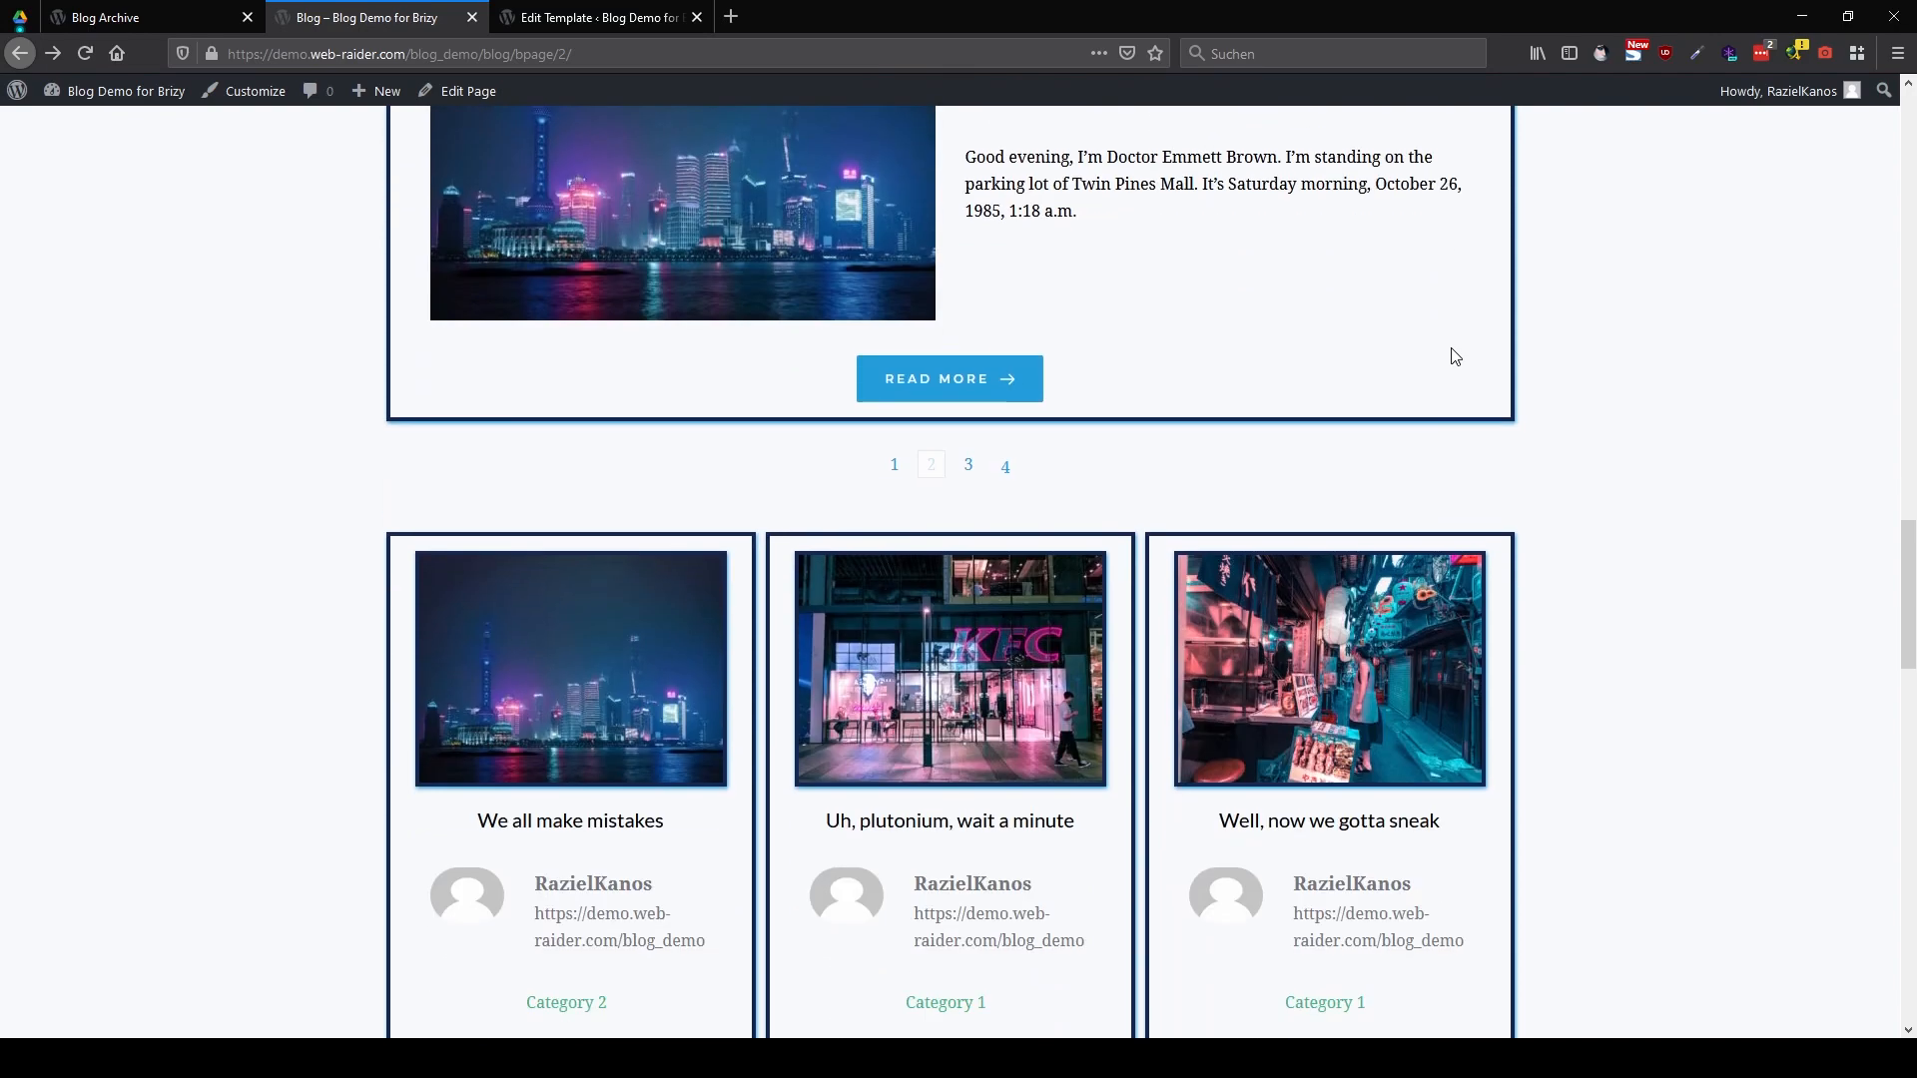
scroll(1453, 357, down, 3)
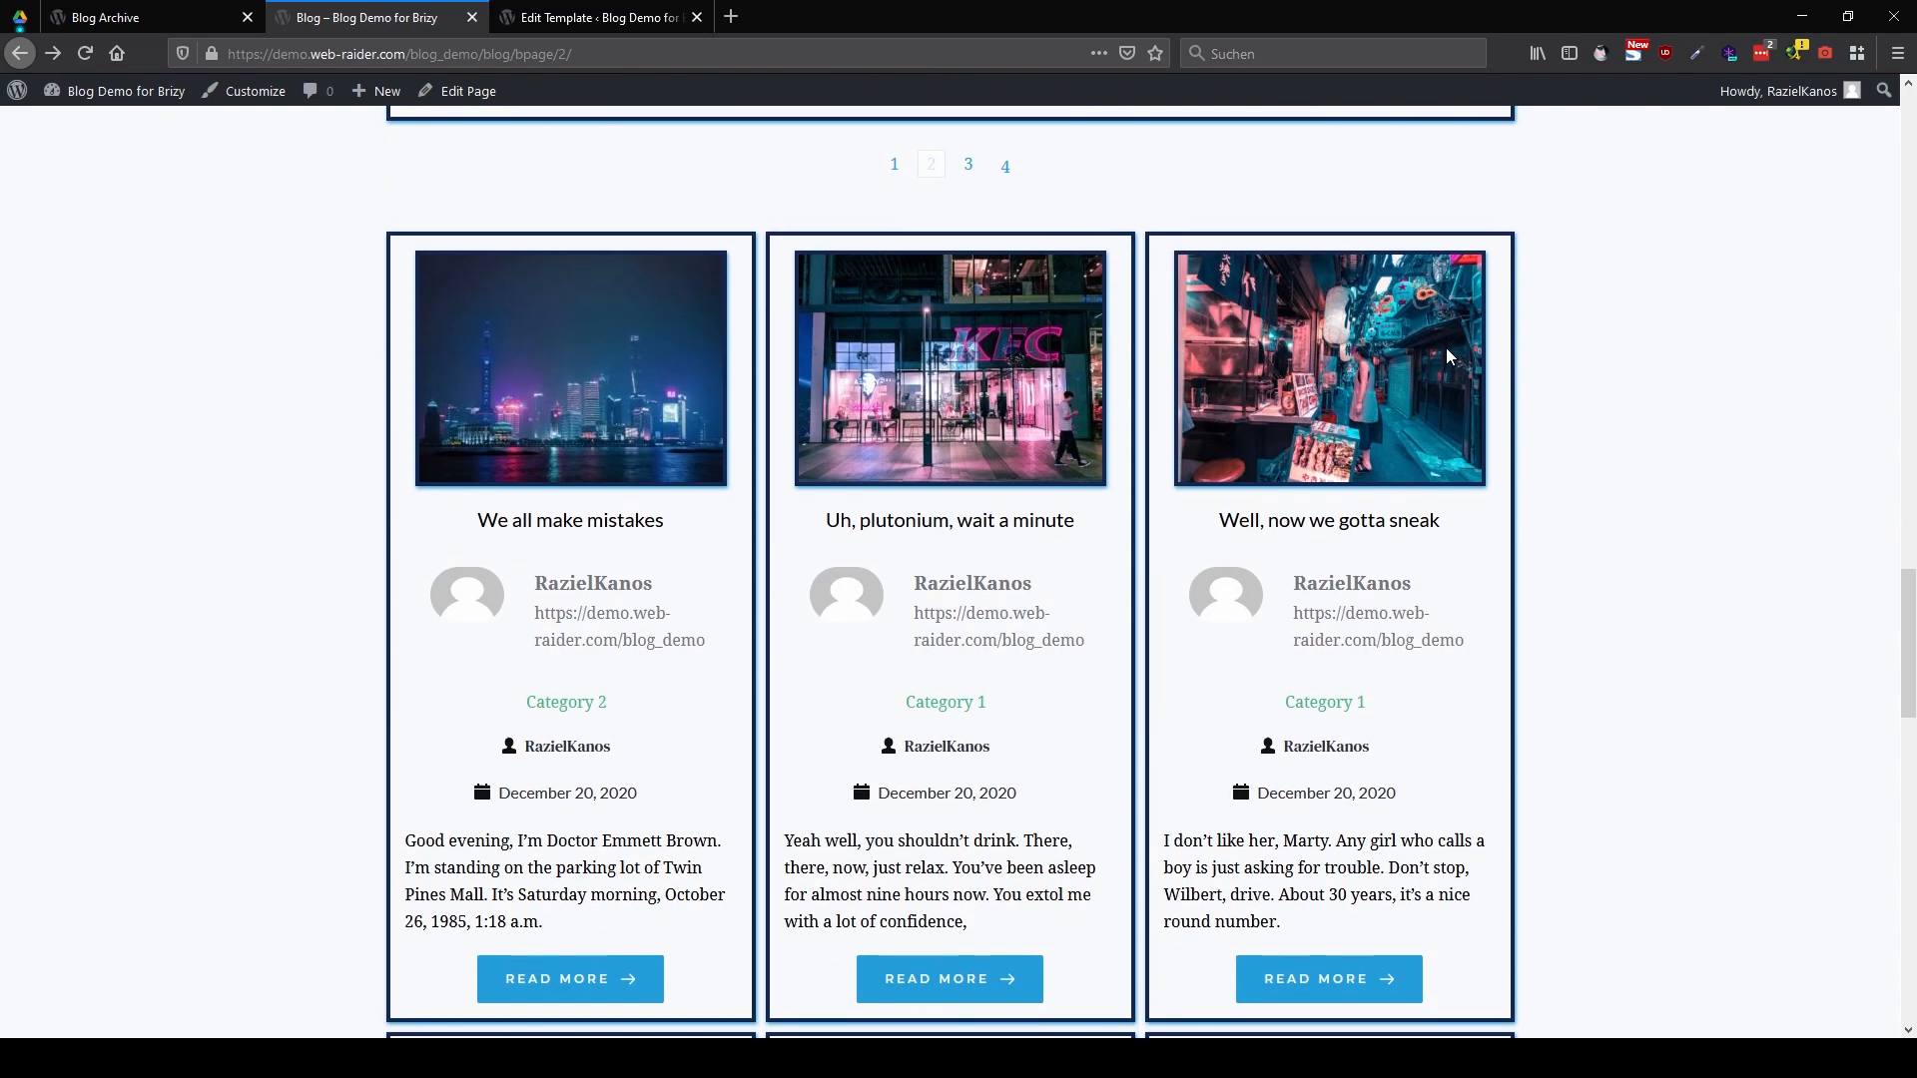
Open page 1 of the one-column post grid and inspect both grids on the live blog page
scroll(1446, 347, up, 2)
click(907, 368)
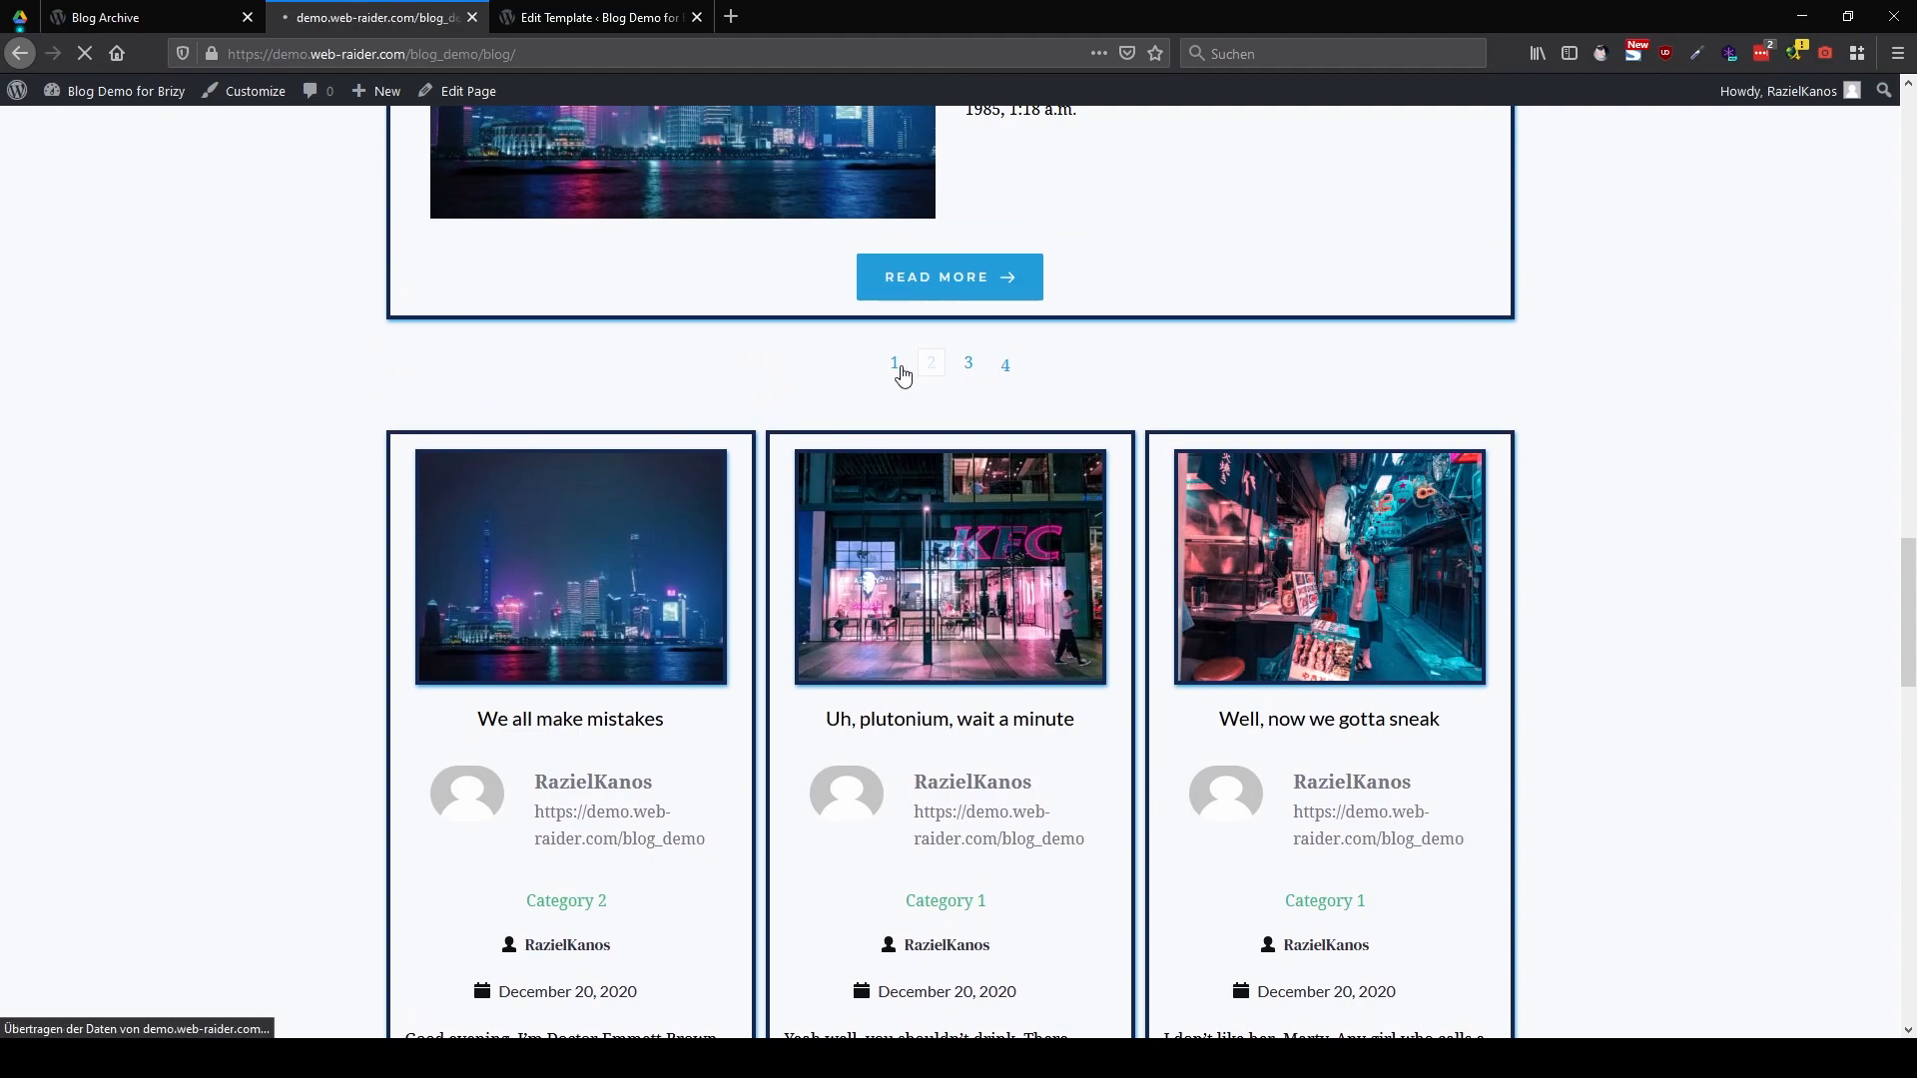
scroll(1103, 509, down, 20)
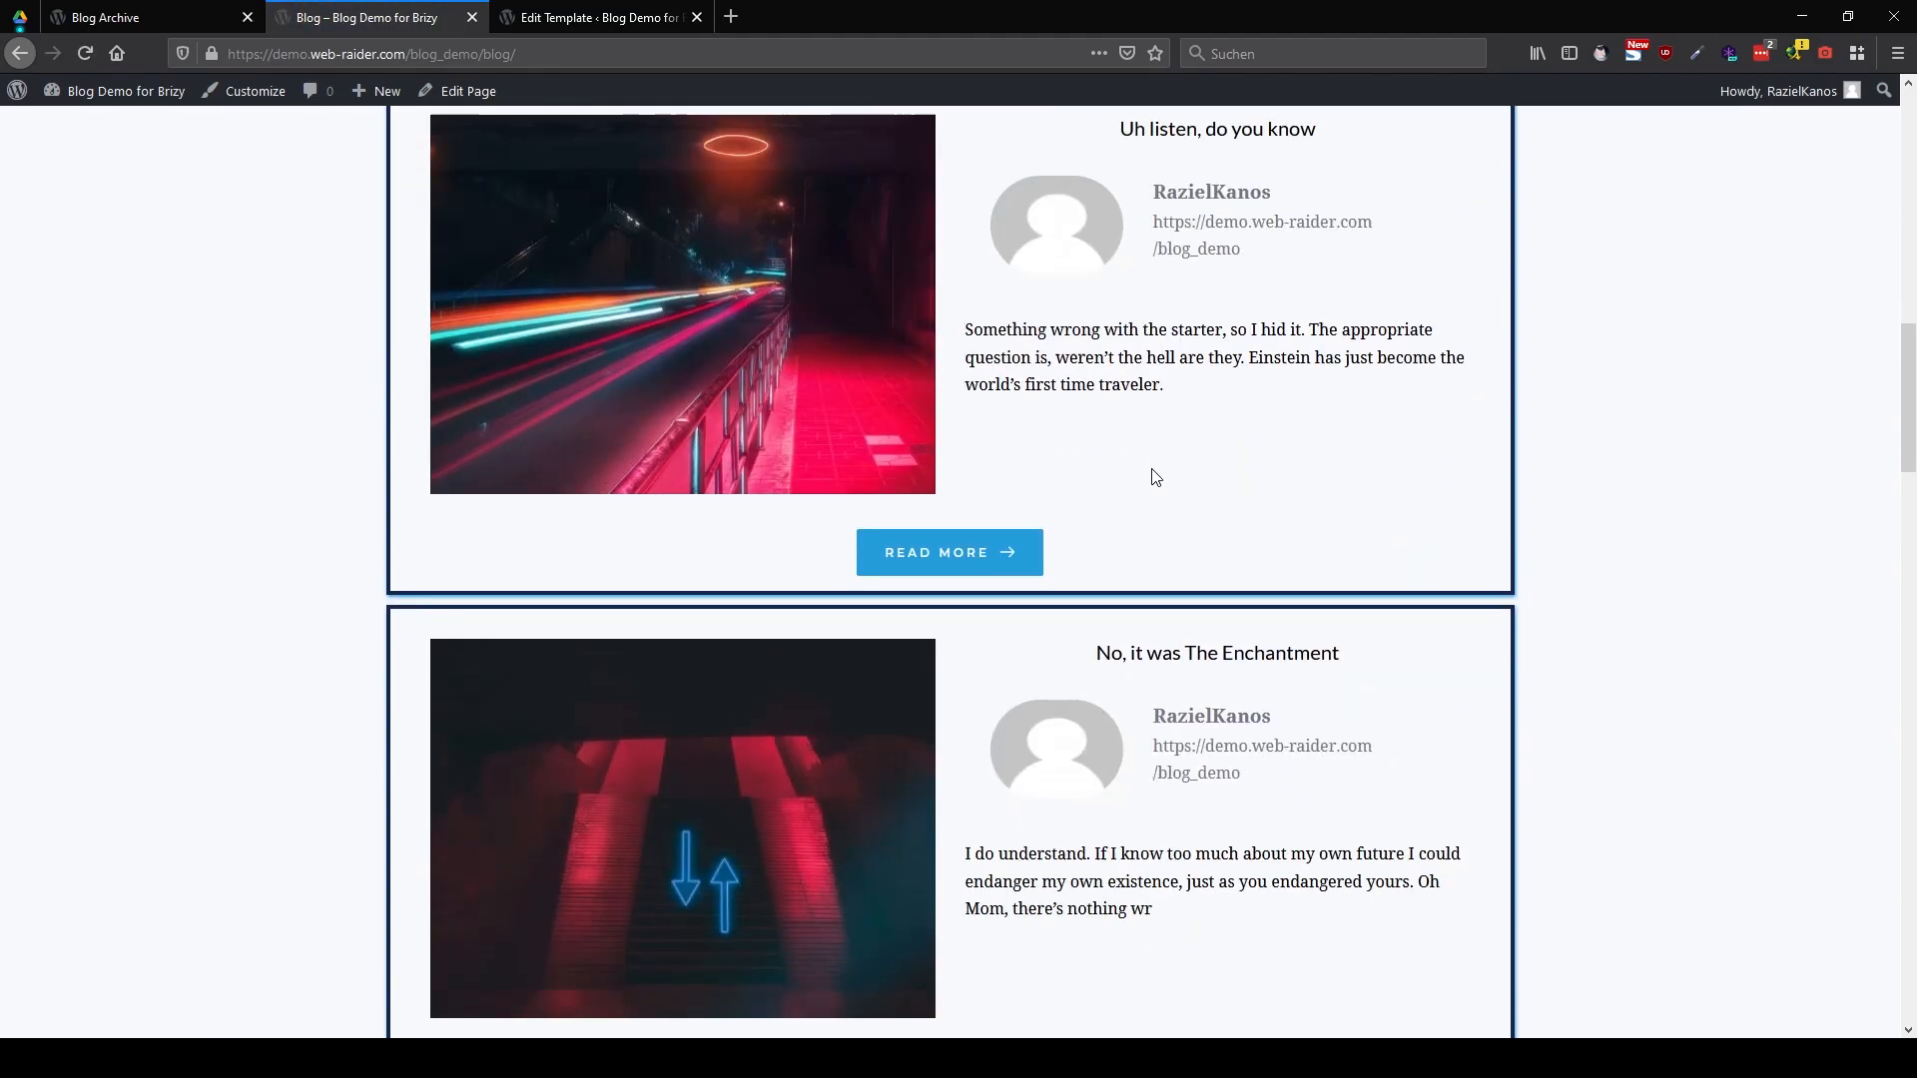
scroll(1243, 509, down, 5)
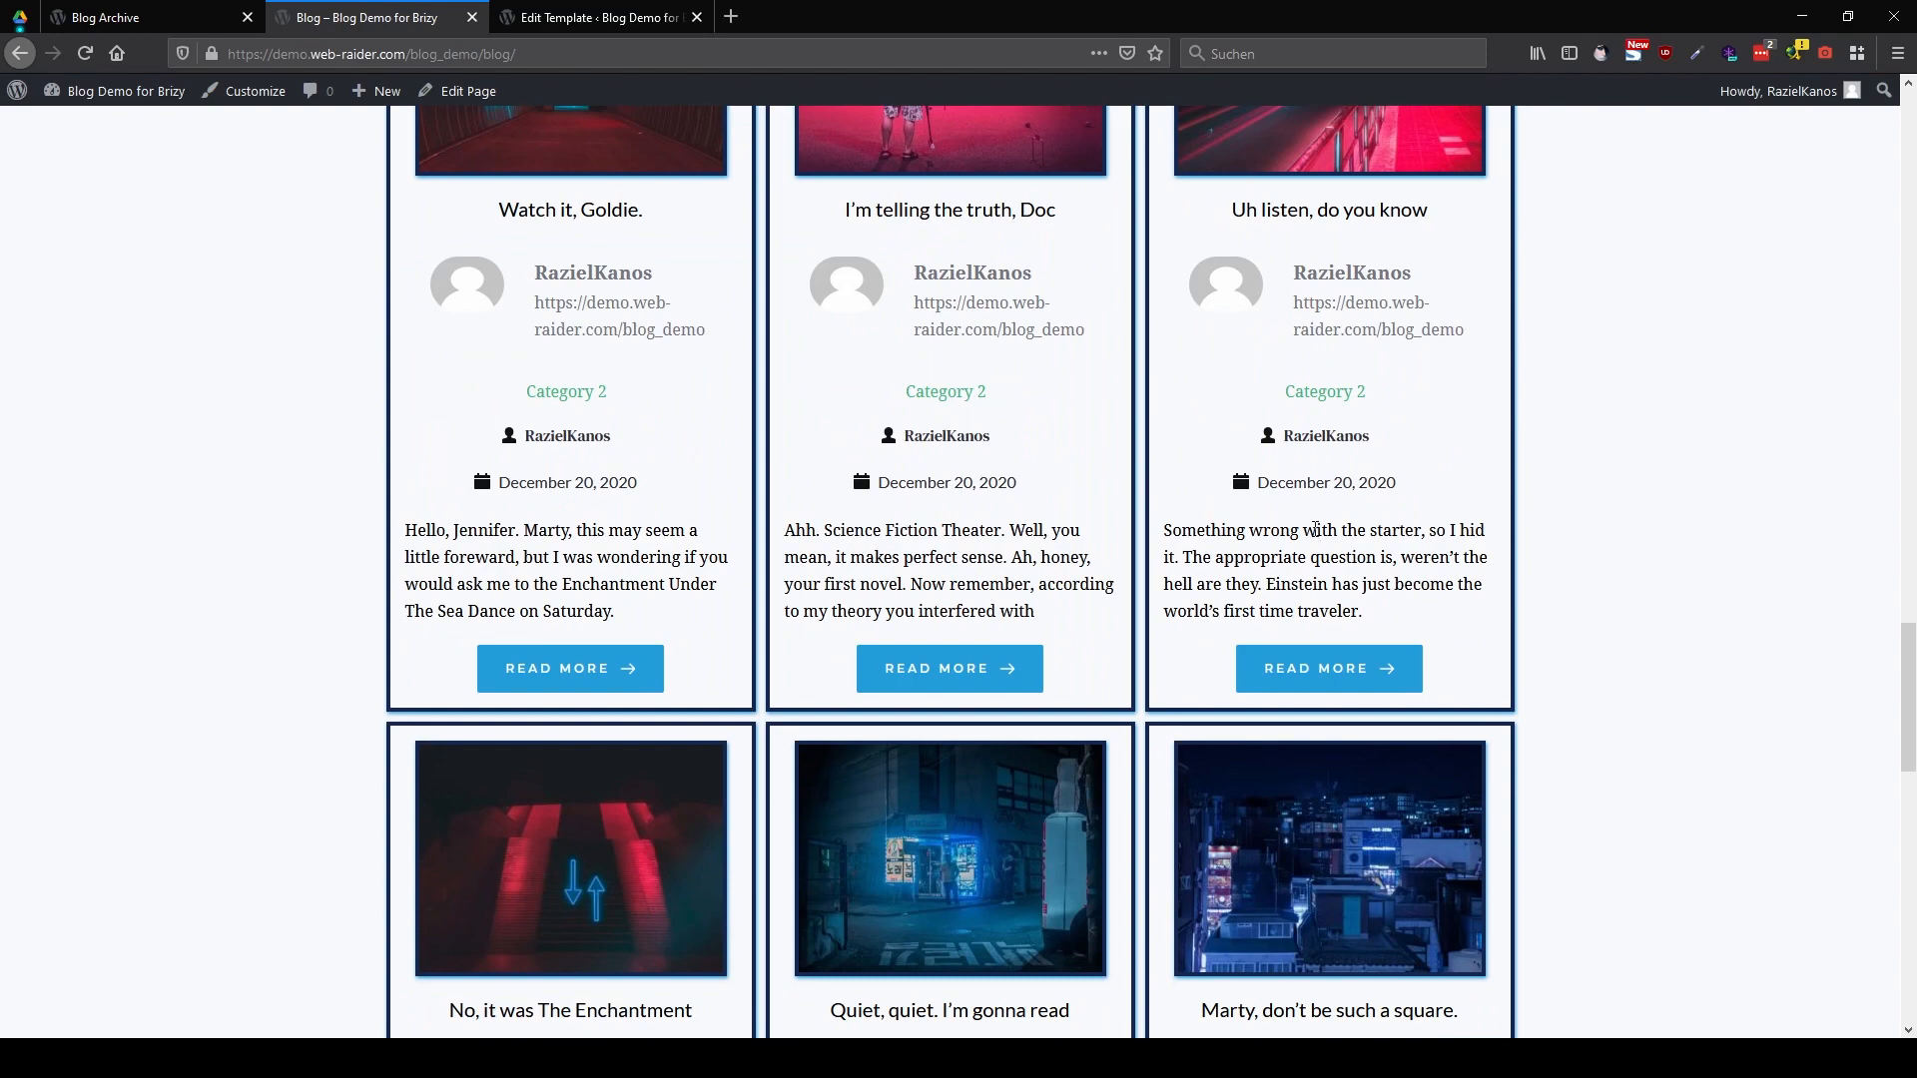
scroll(1314, 529, down, 11)
scroll(1346, 541, up, 4)
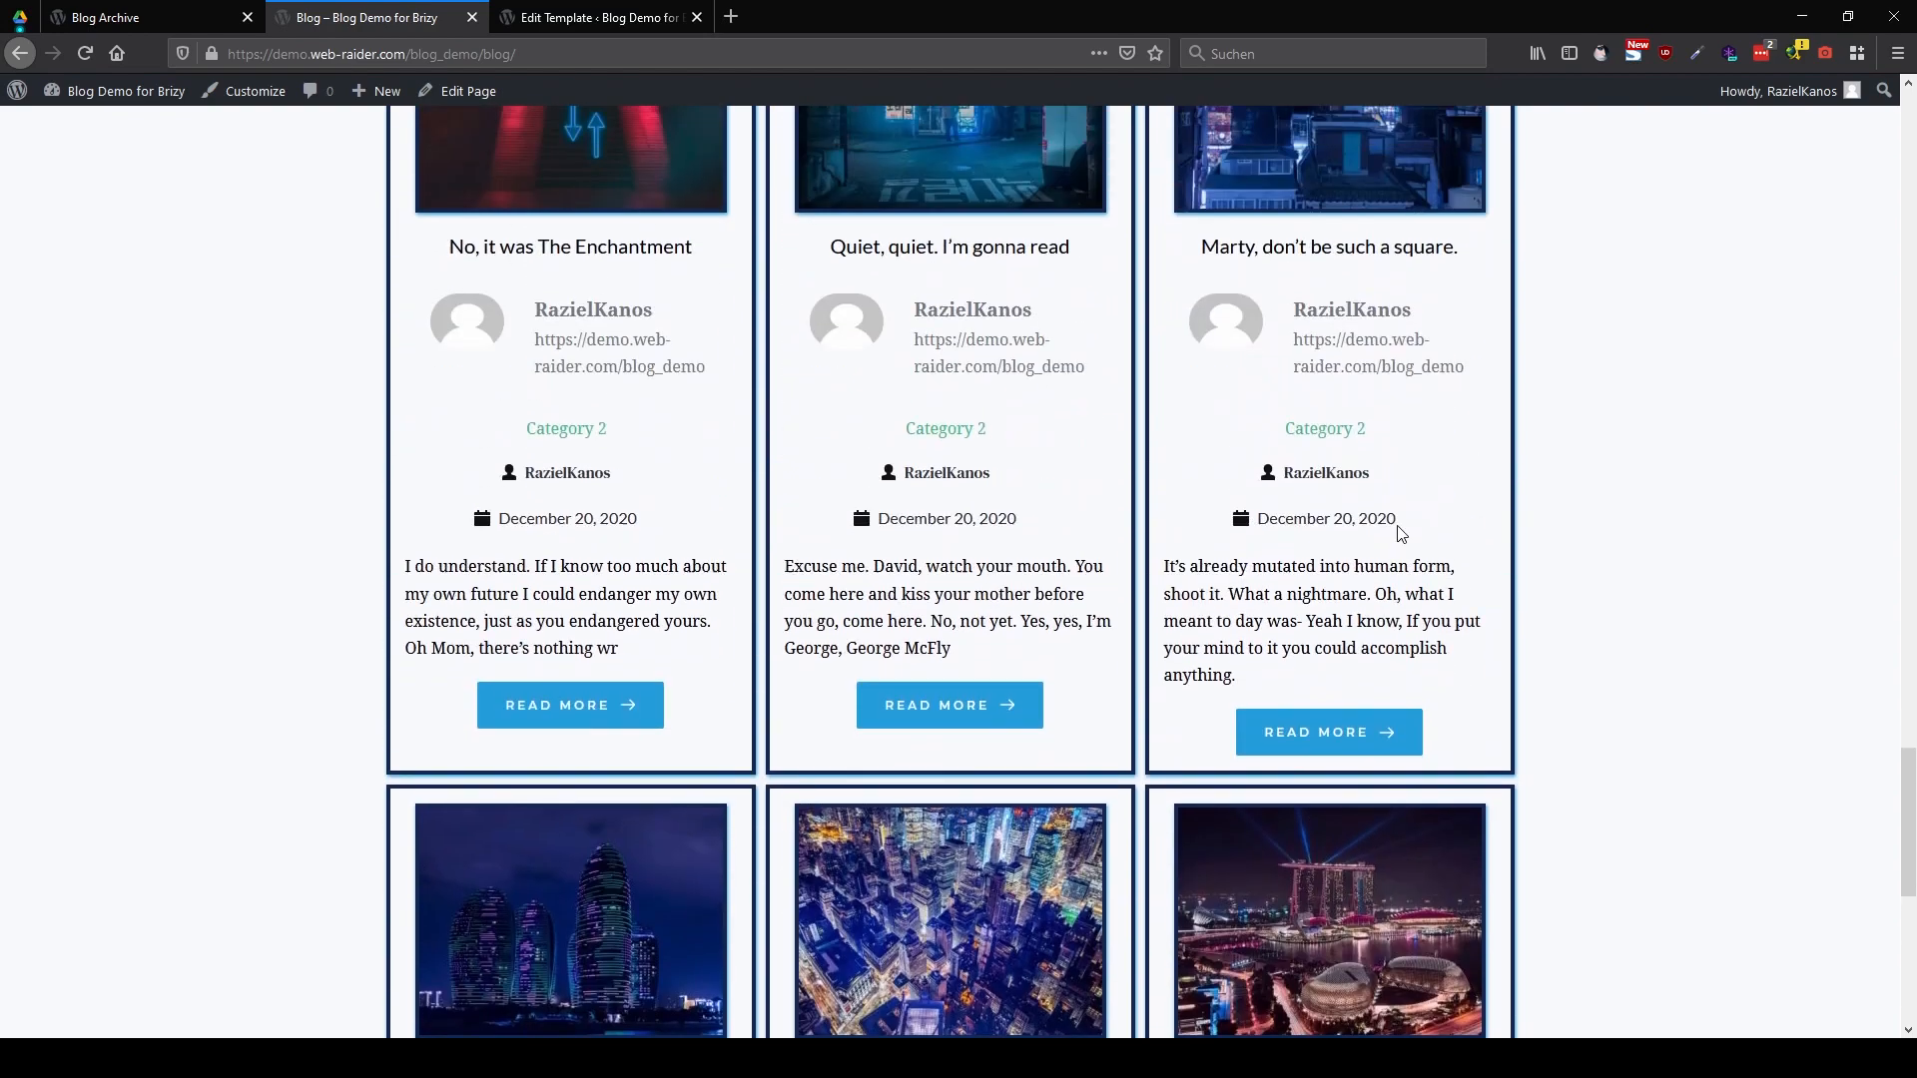
scroll(1402, 529, up, 11)
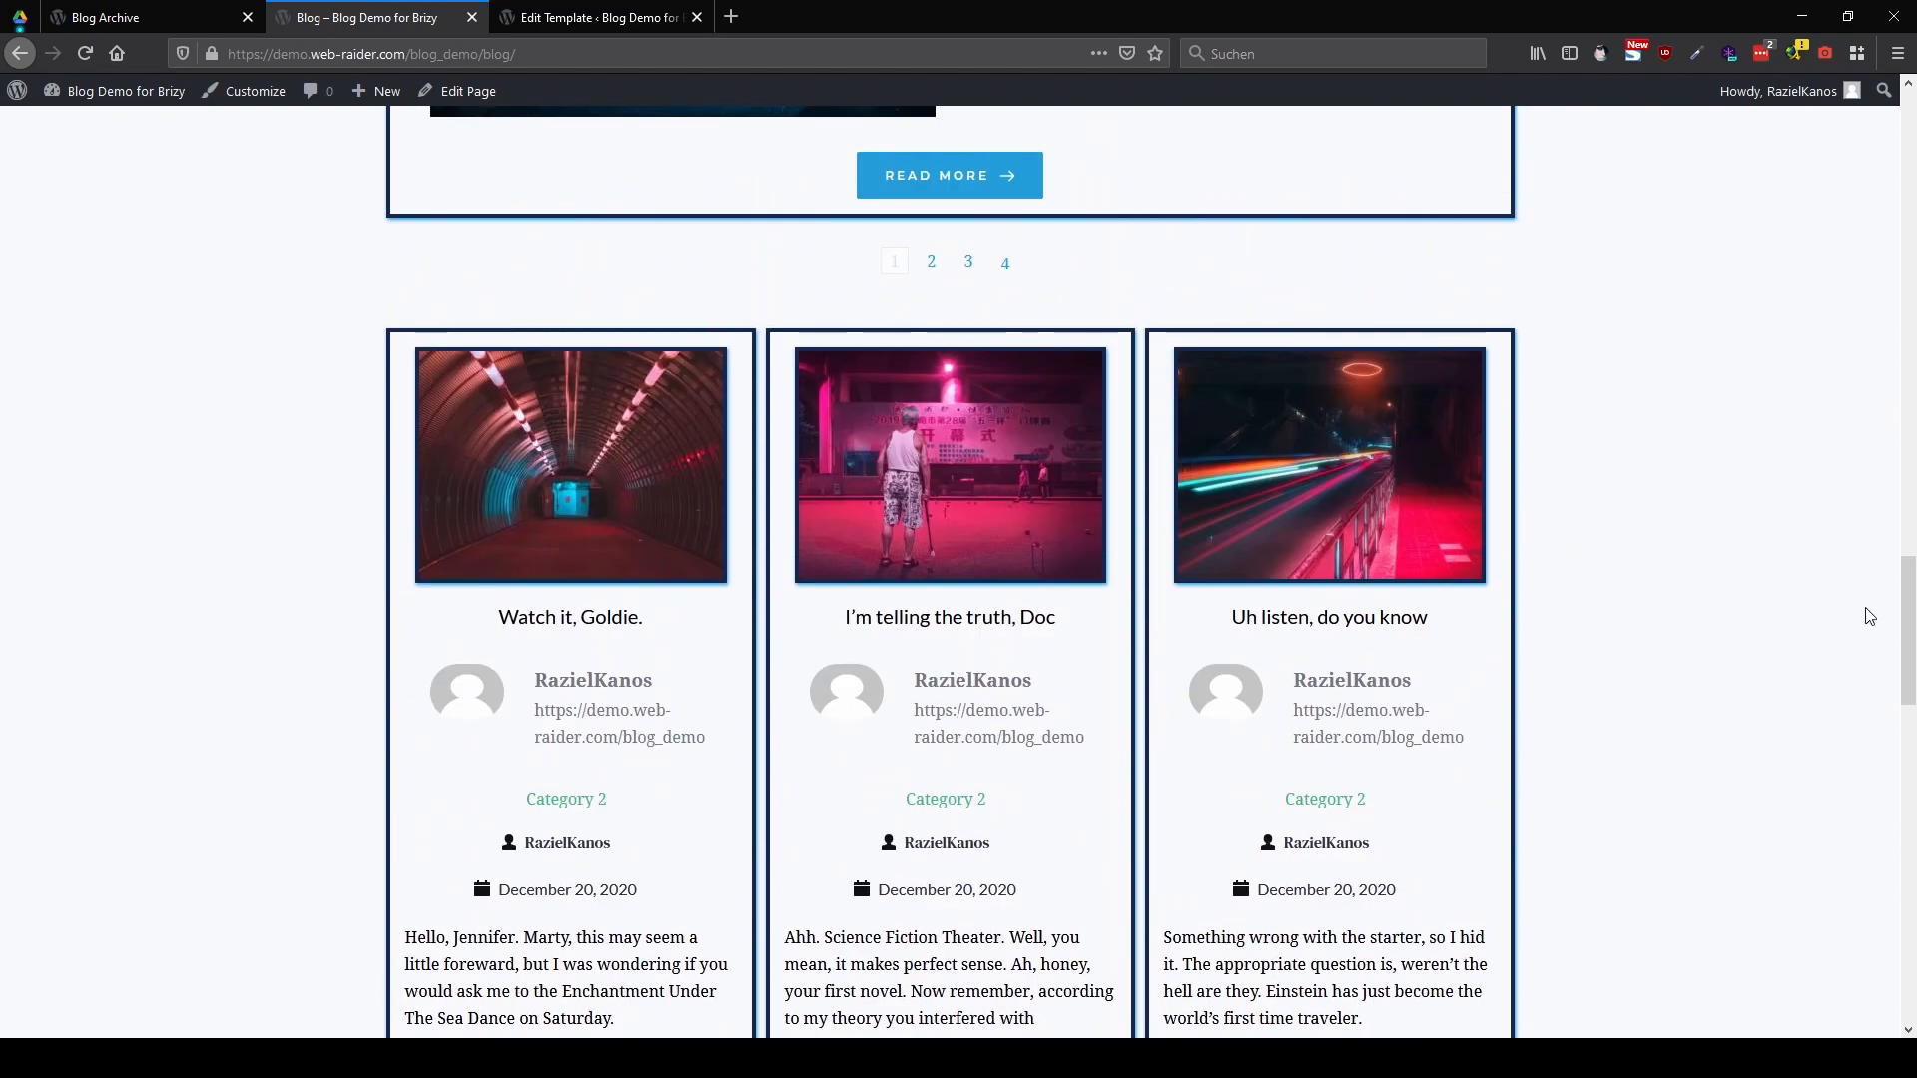
drag(1909, 620, 1909, 125)
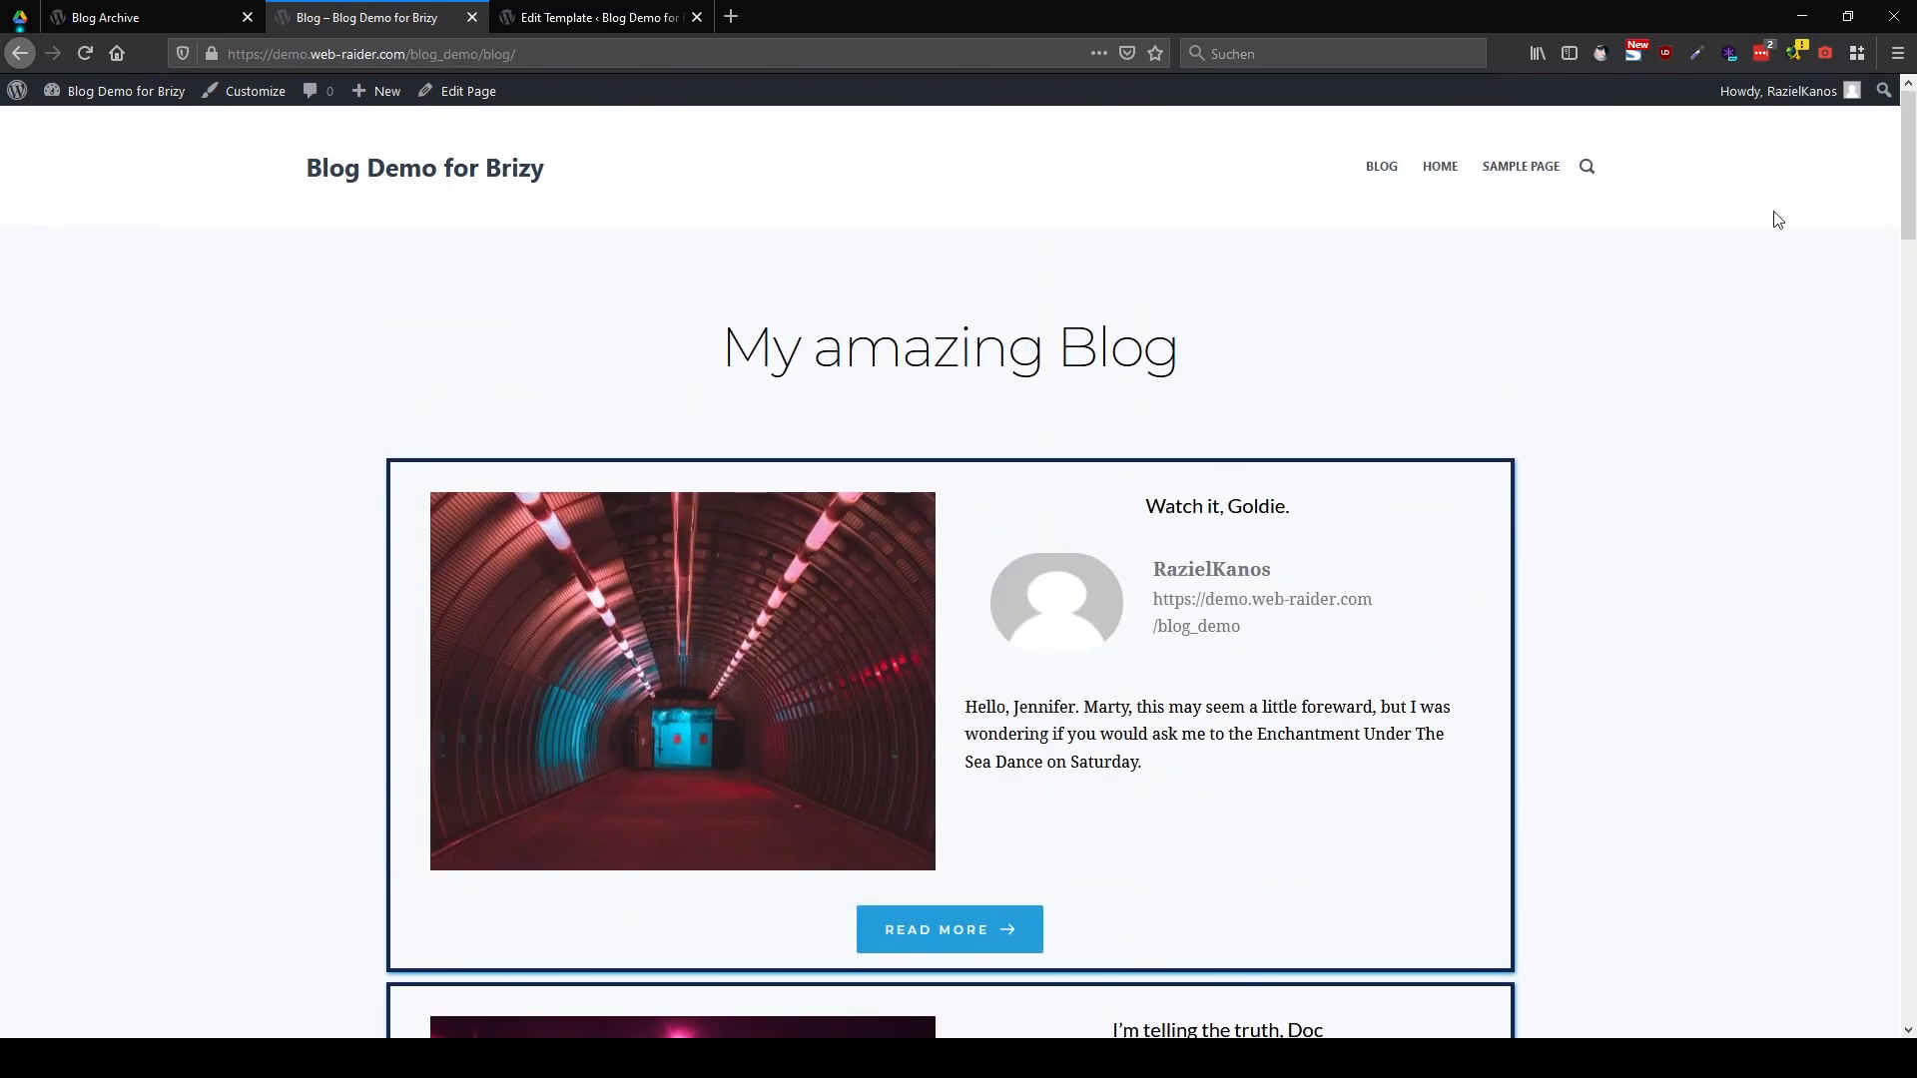
scroll(1735, 333, down, 4)
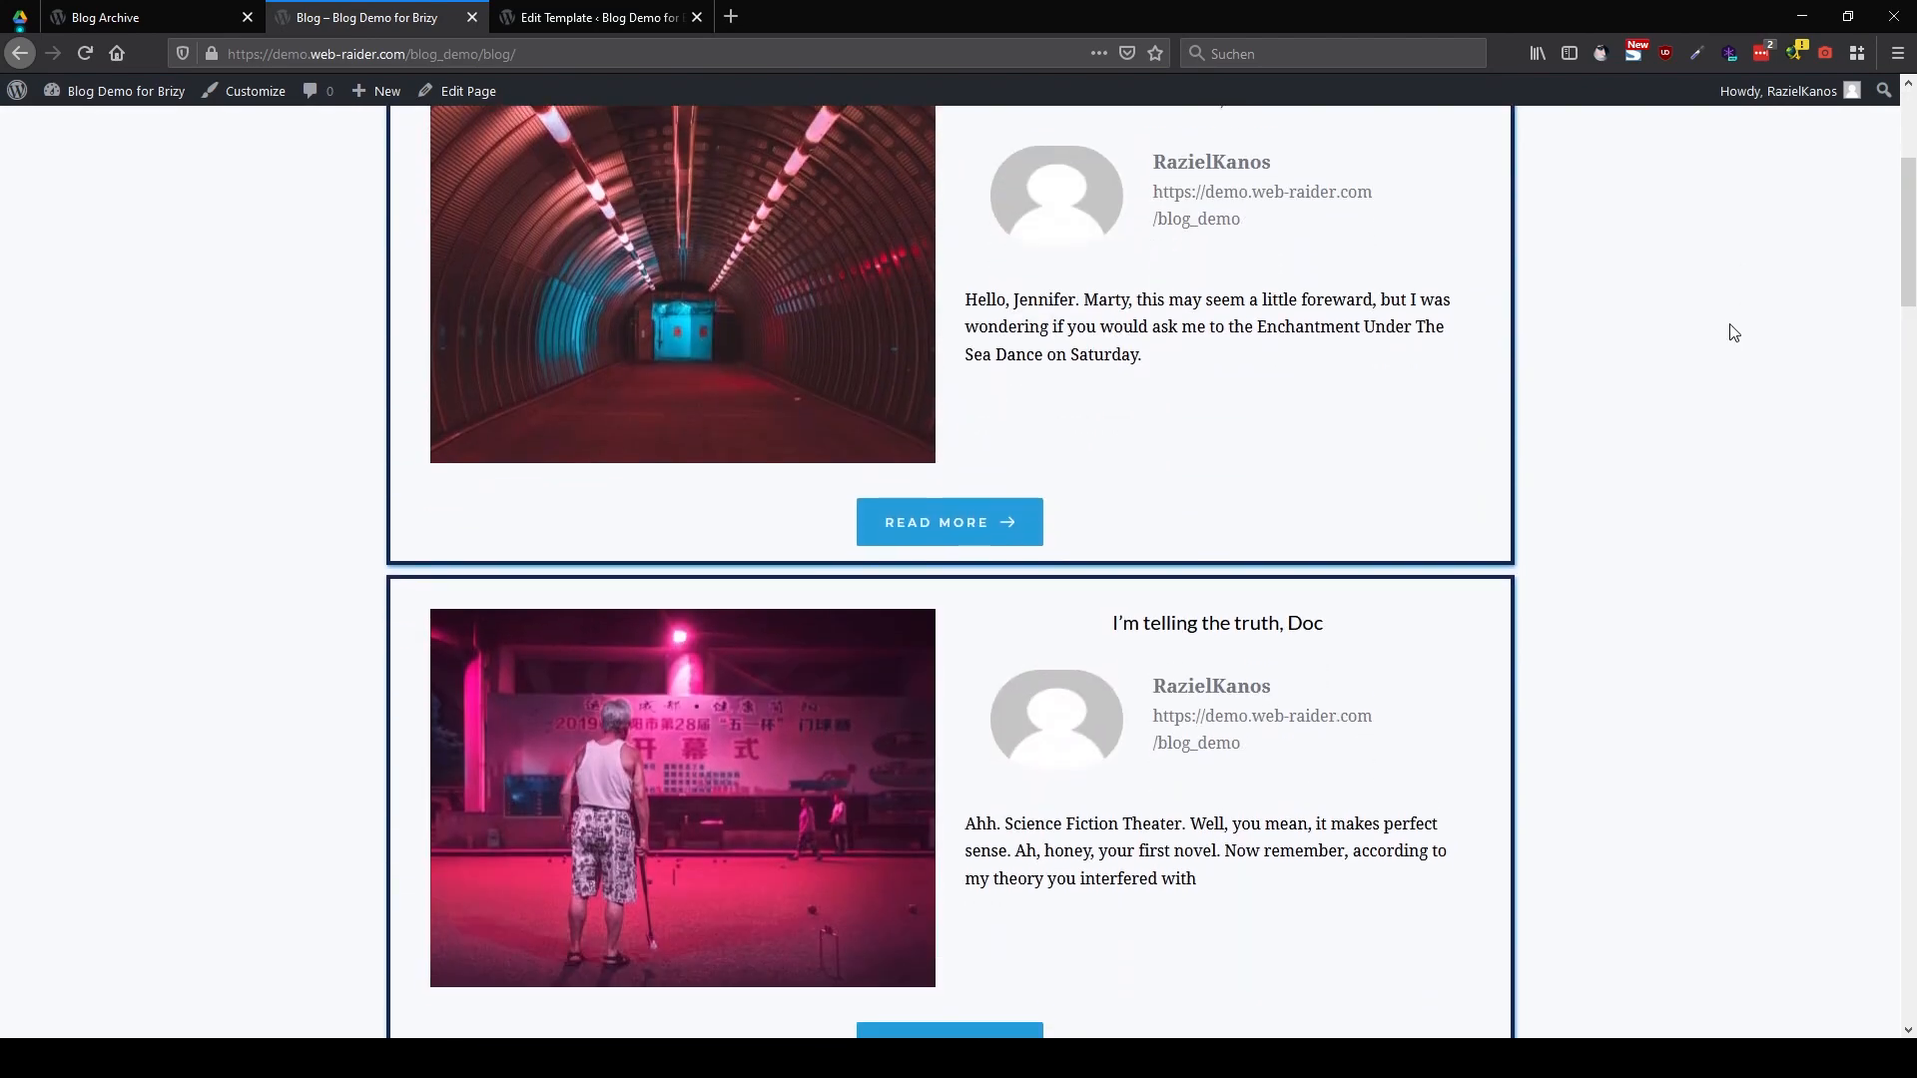
scroll(1734, 334, down, 1)
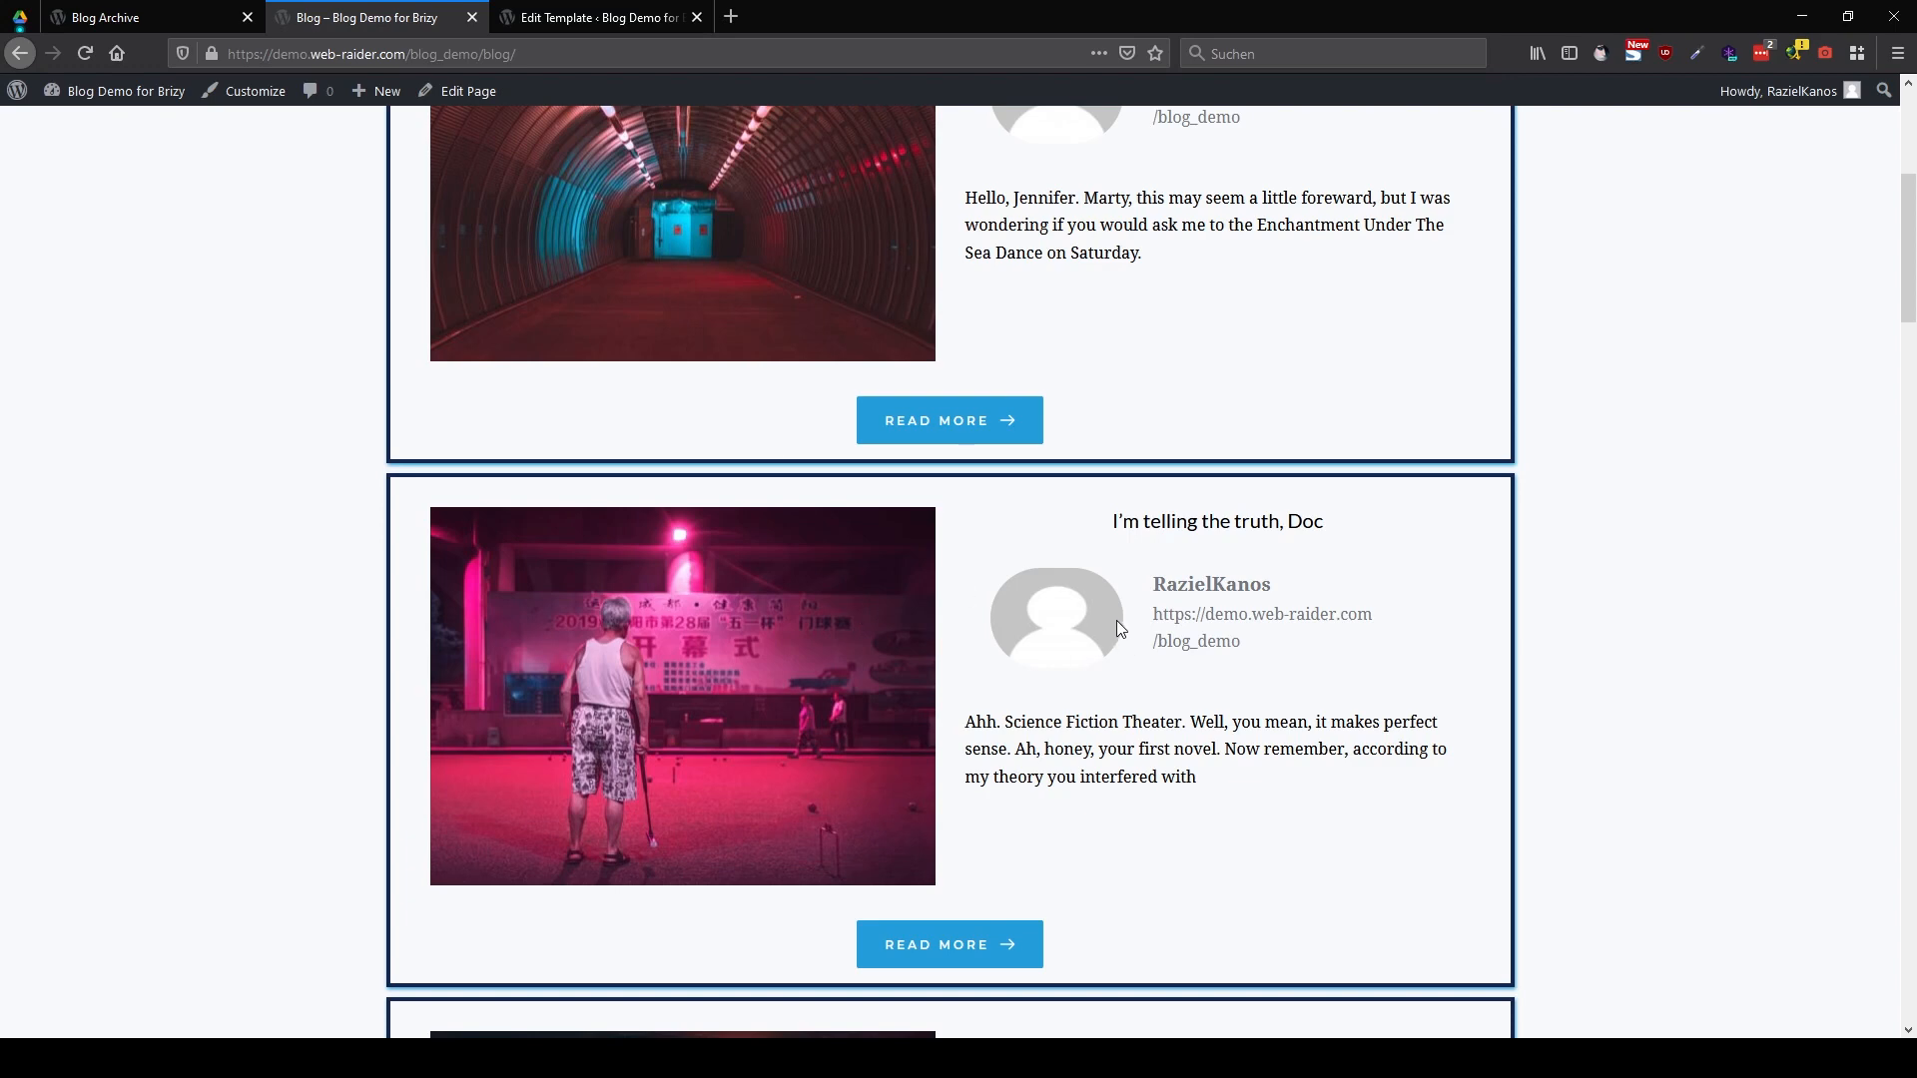
scroll(1117, 620, up, 5)
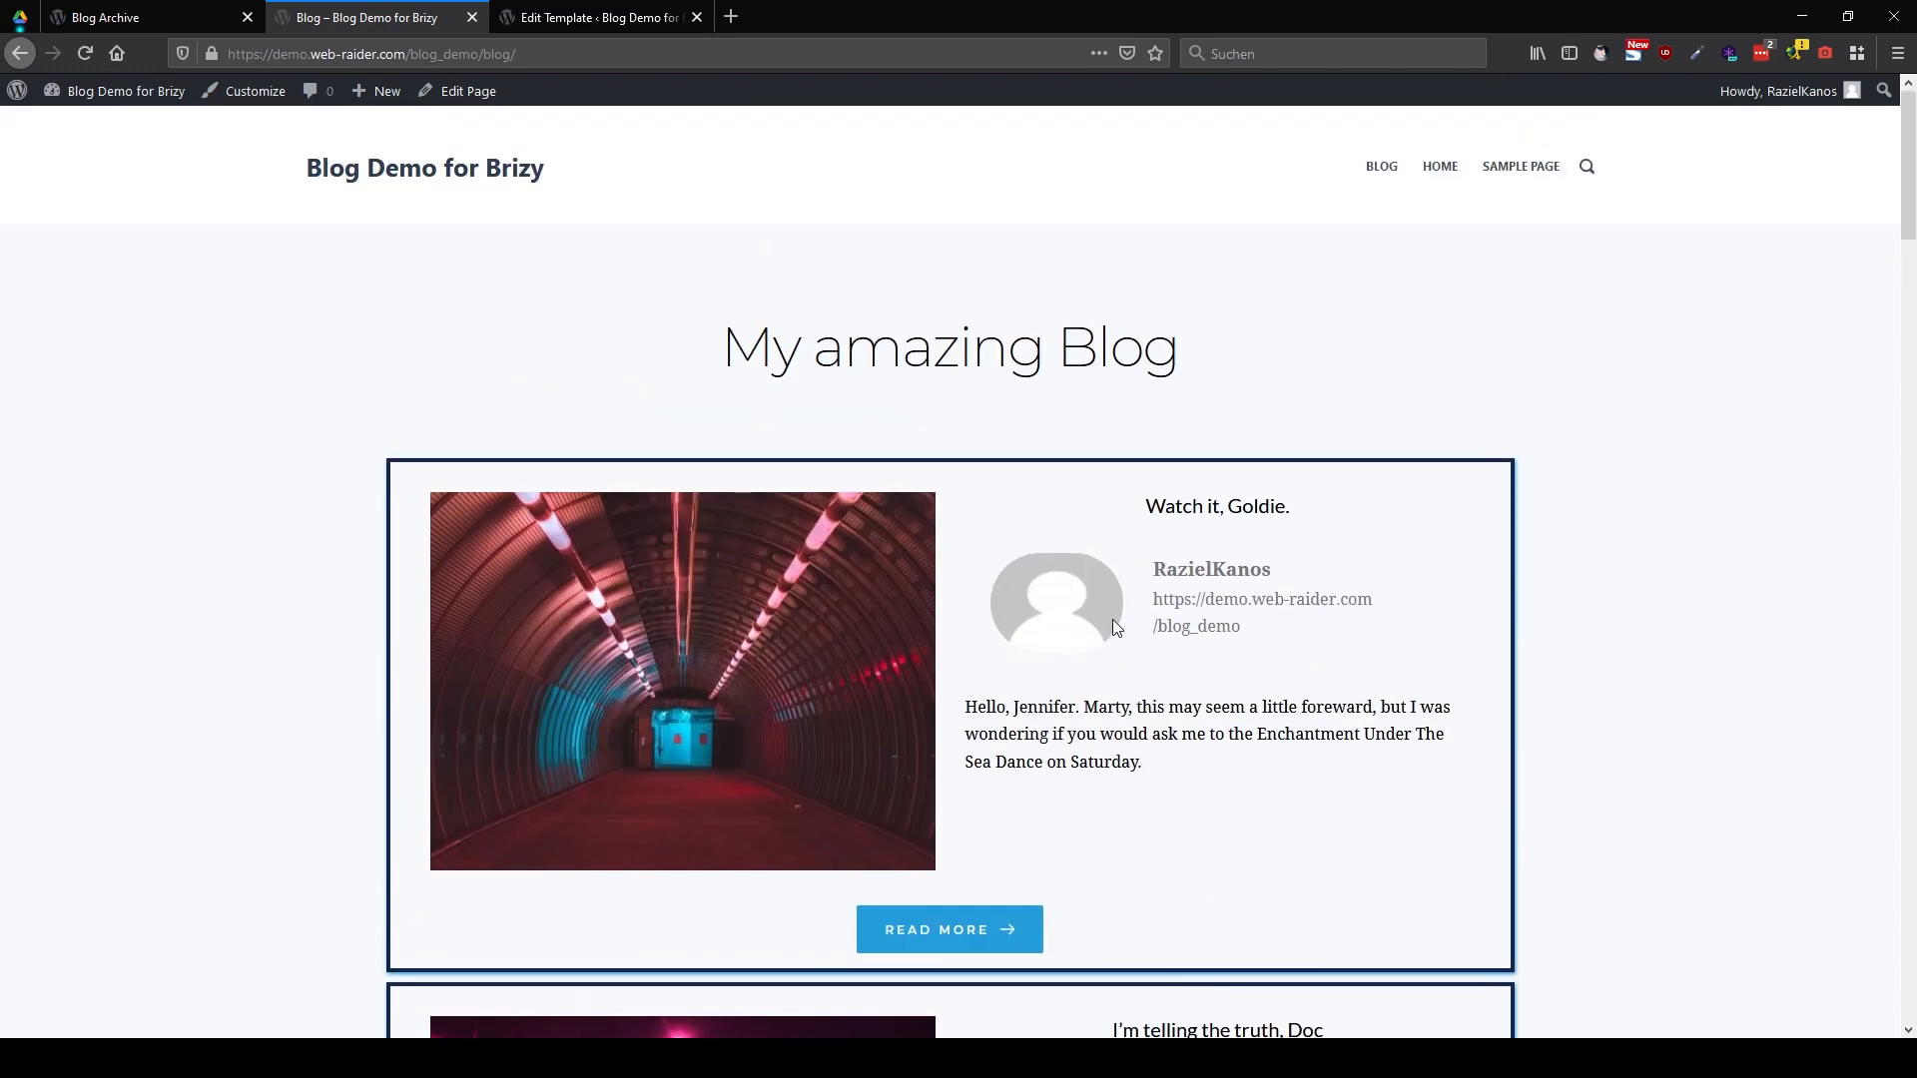
Switch to the Blog Archive template and display the one-column grid's columns, rows and spacing settings
click(189, 17)
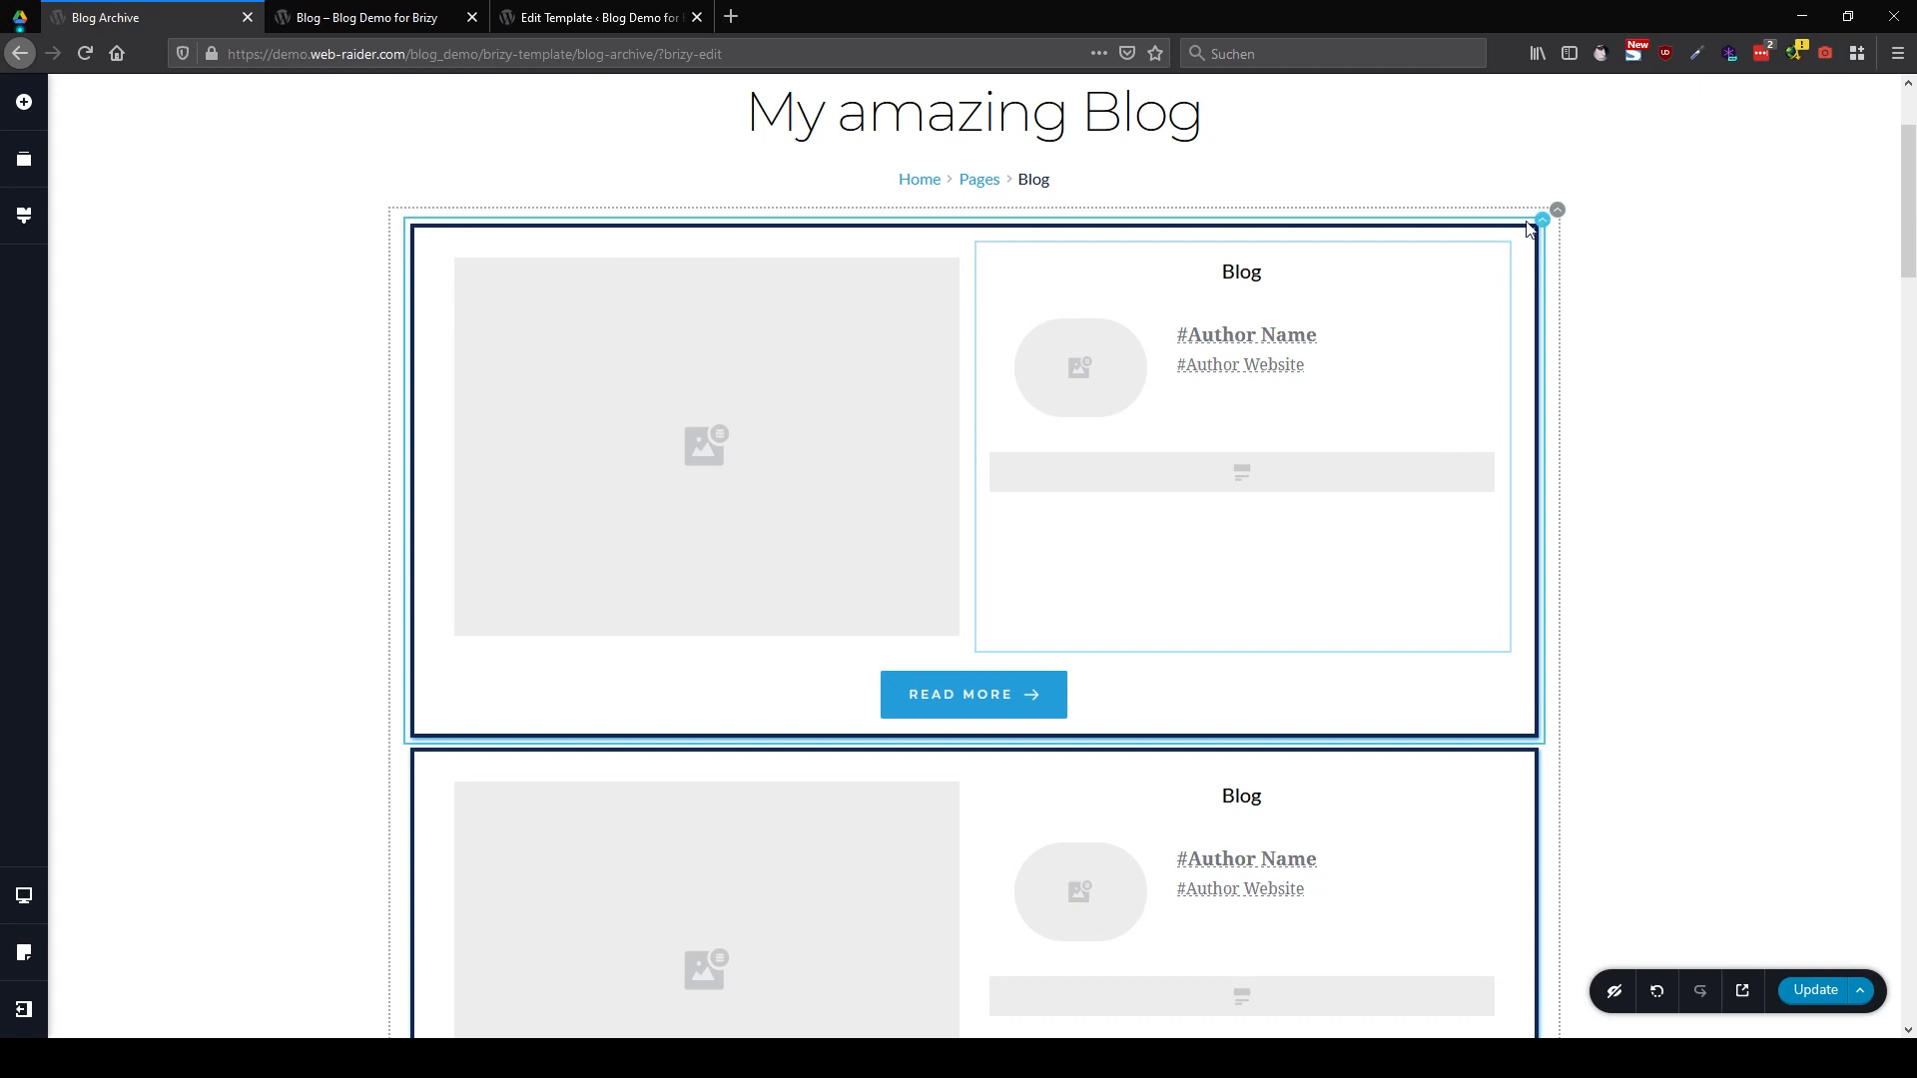
click(1558, 222)
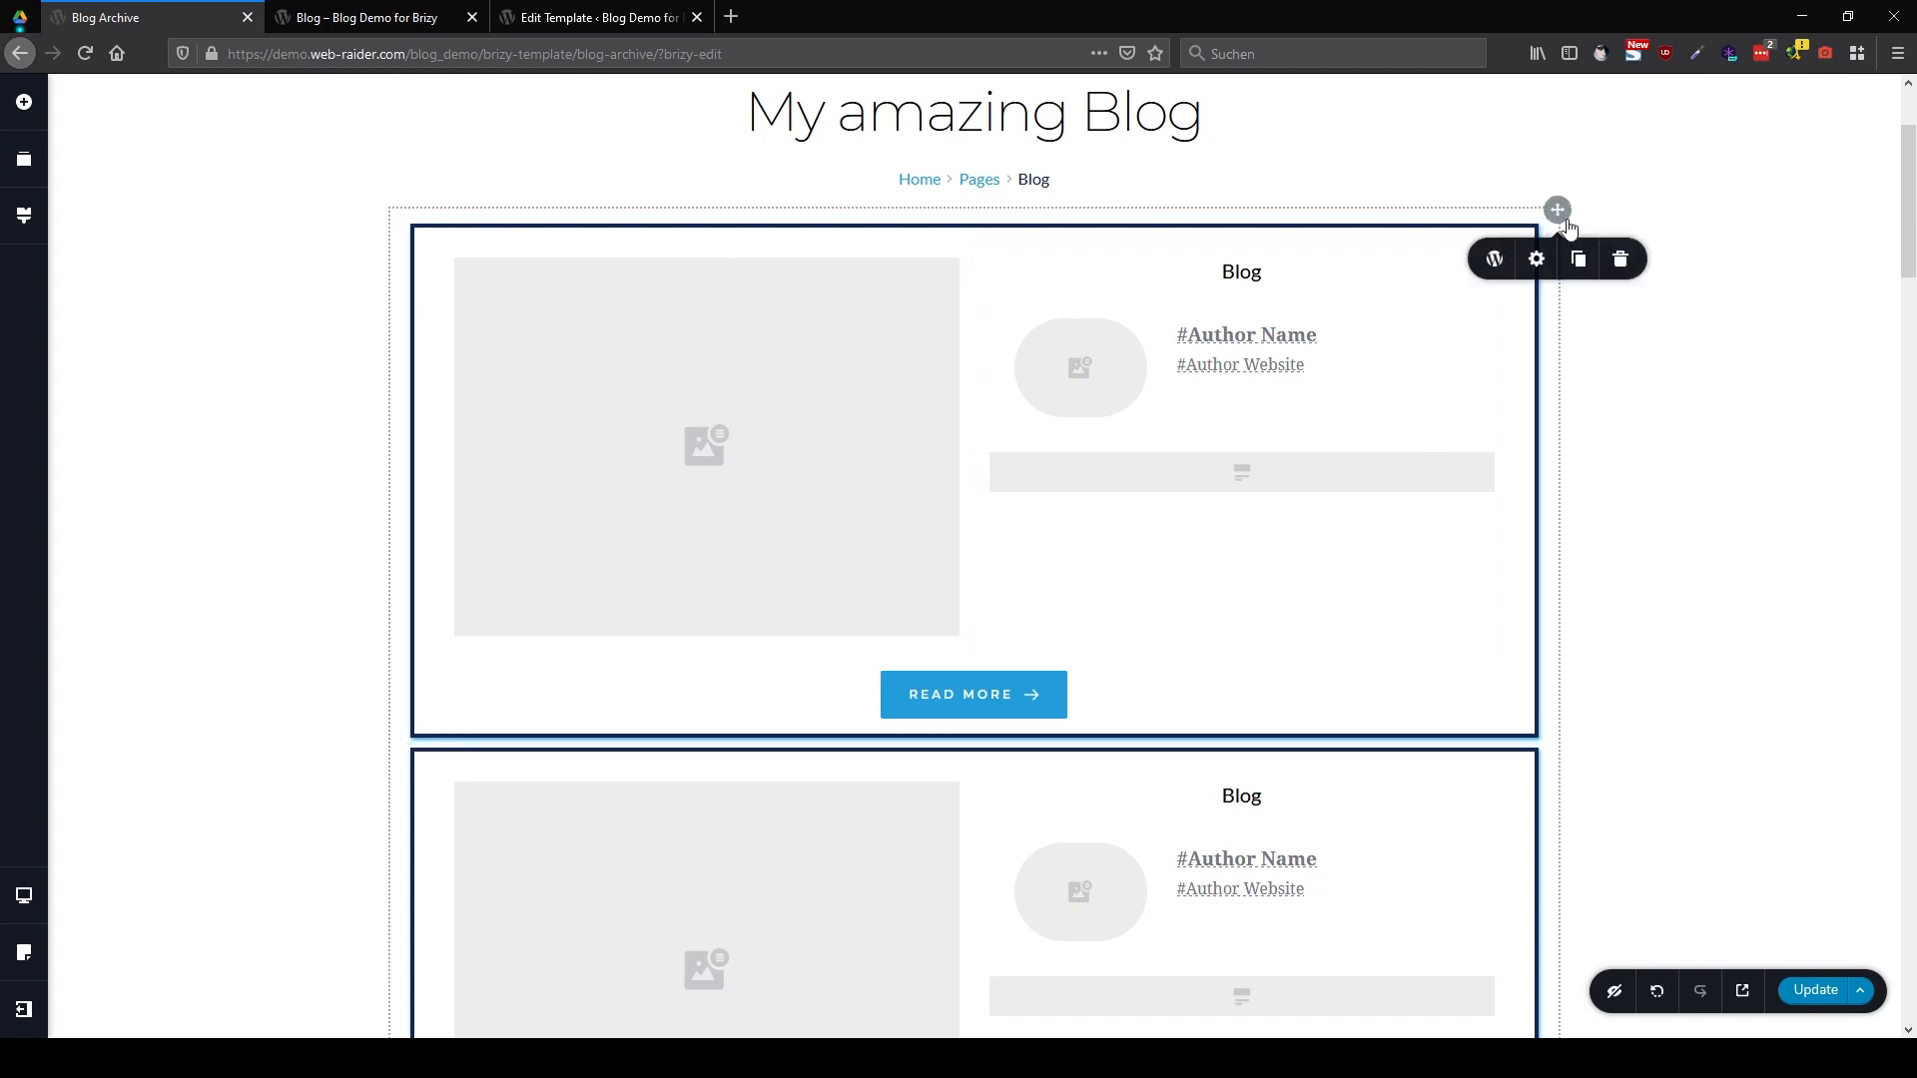
click(1492, 262)
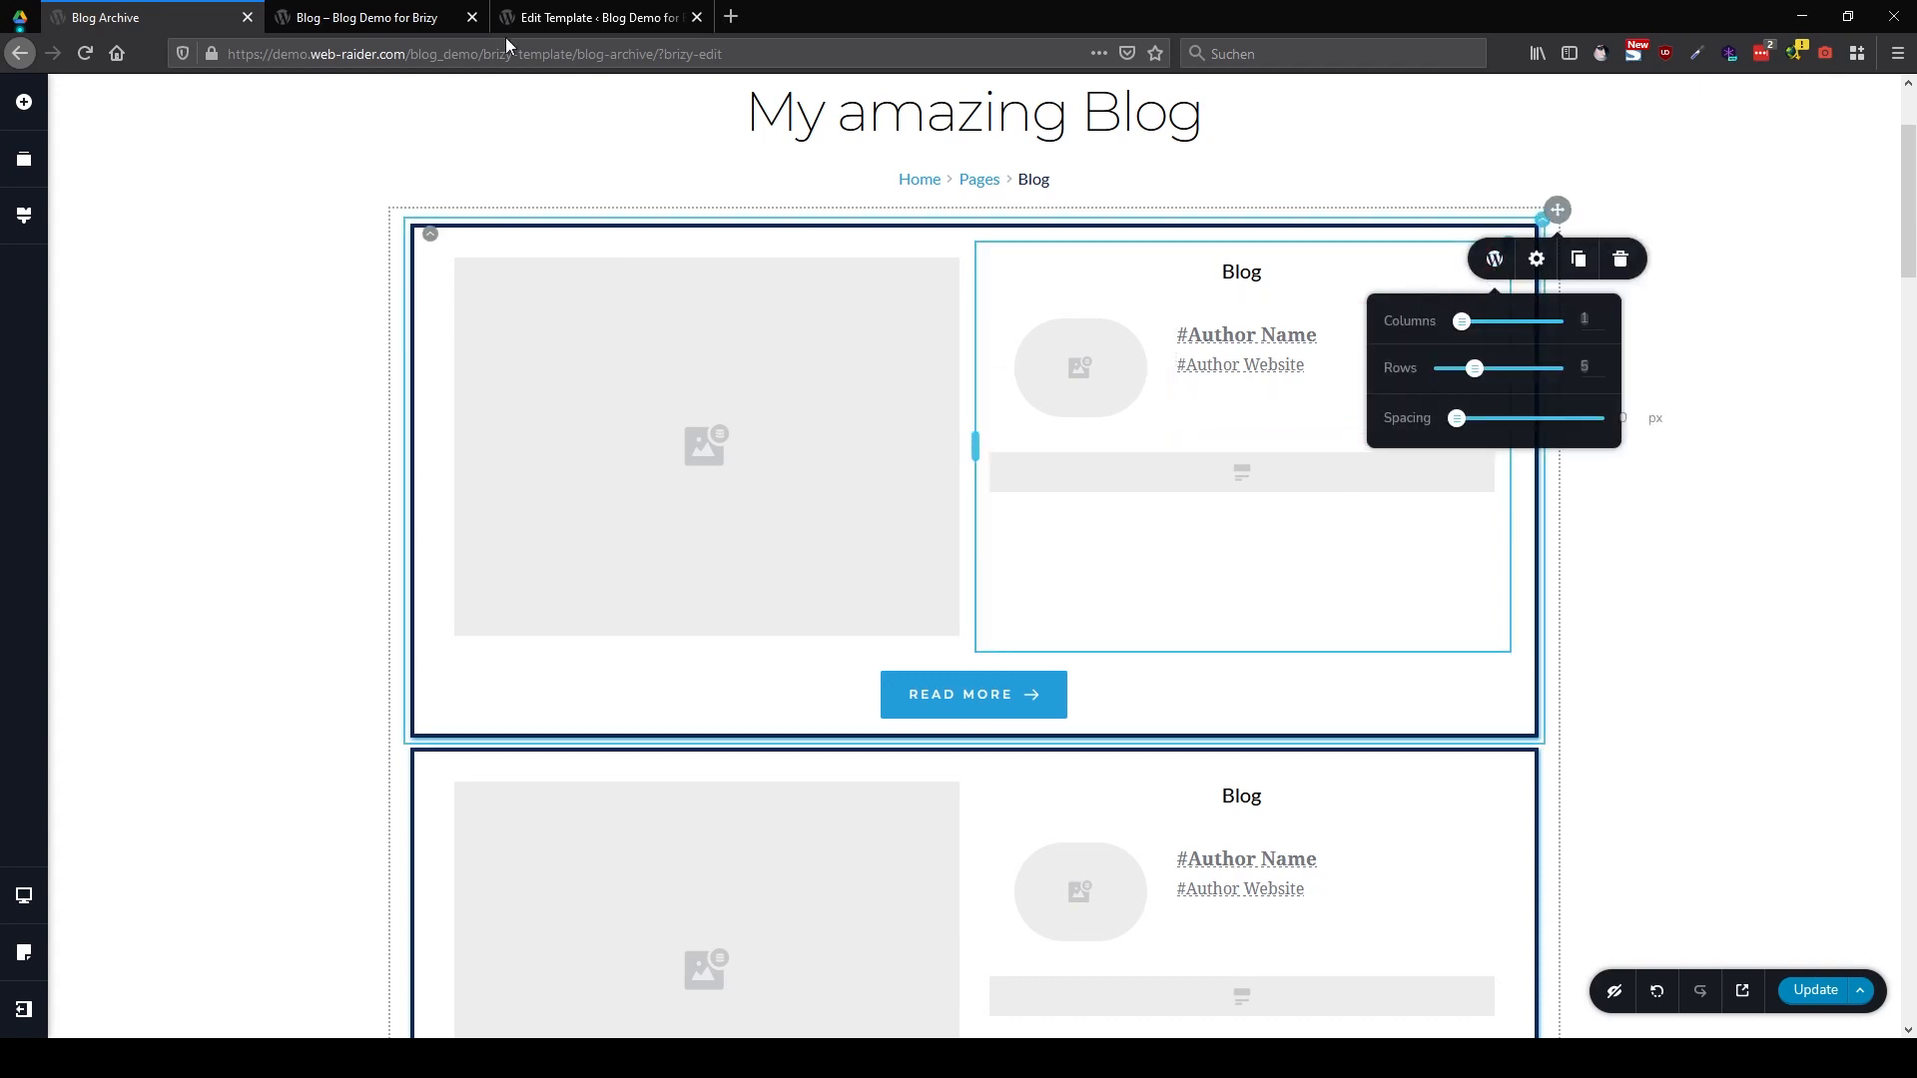
Return to the live blog page and check the one-column cards down to their pagination
click(379, 17)
scroll(1142, 813, down, 4)
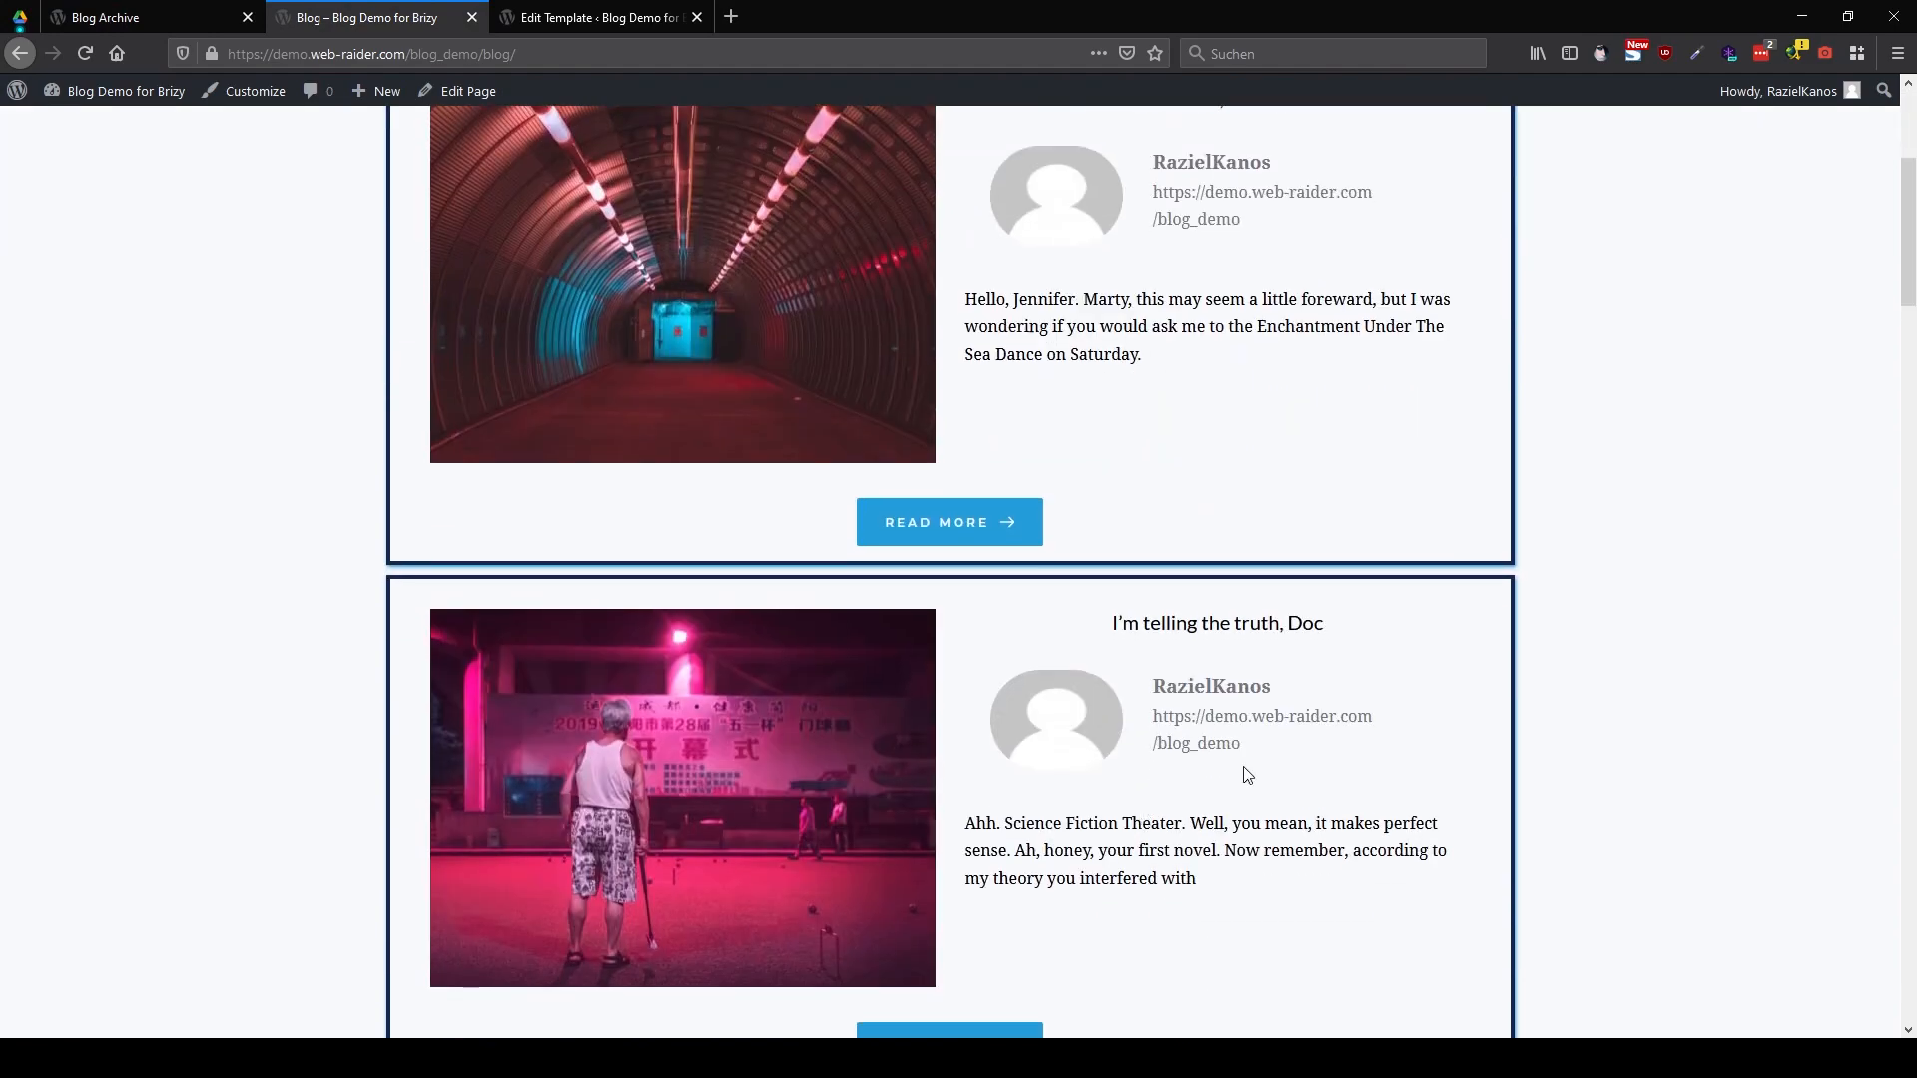
scroll(1113, 511, down, 6)
scroll(1118, 511, down, 14)
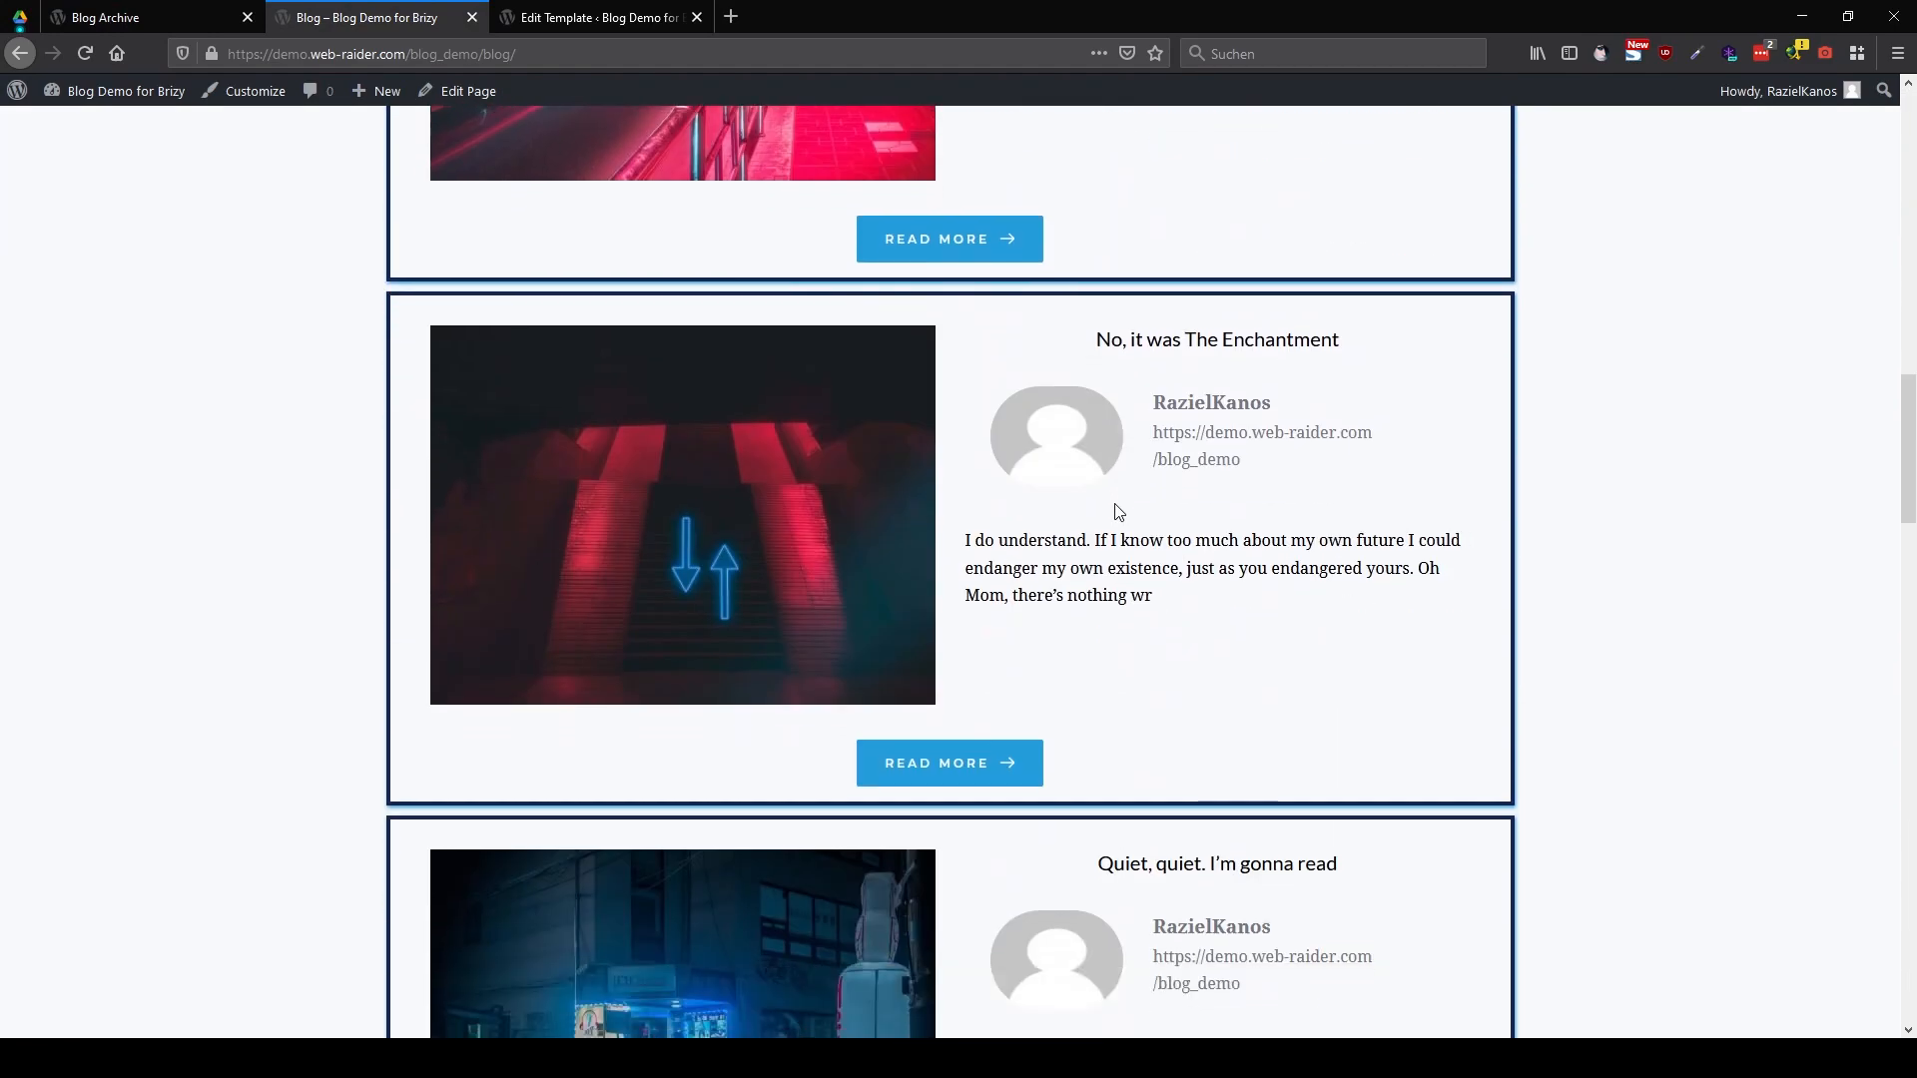
scroll(1129, 512, down, 1)
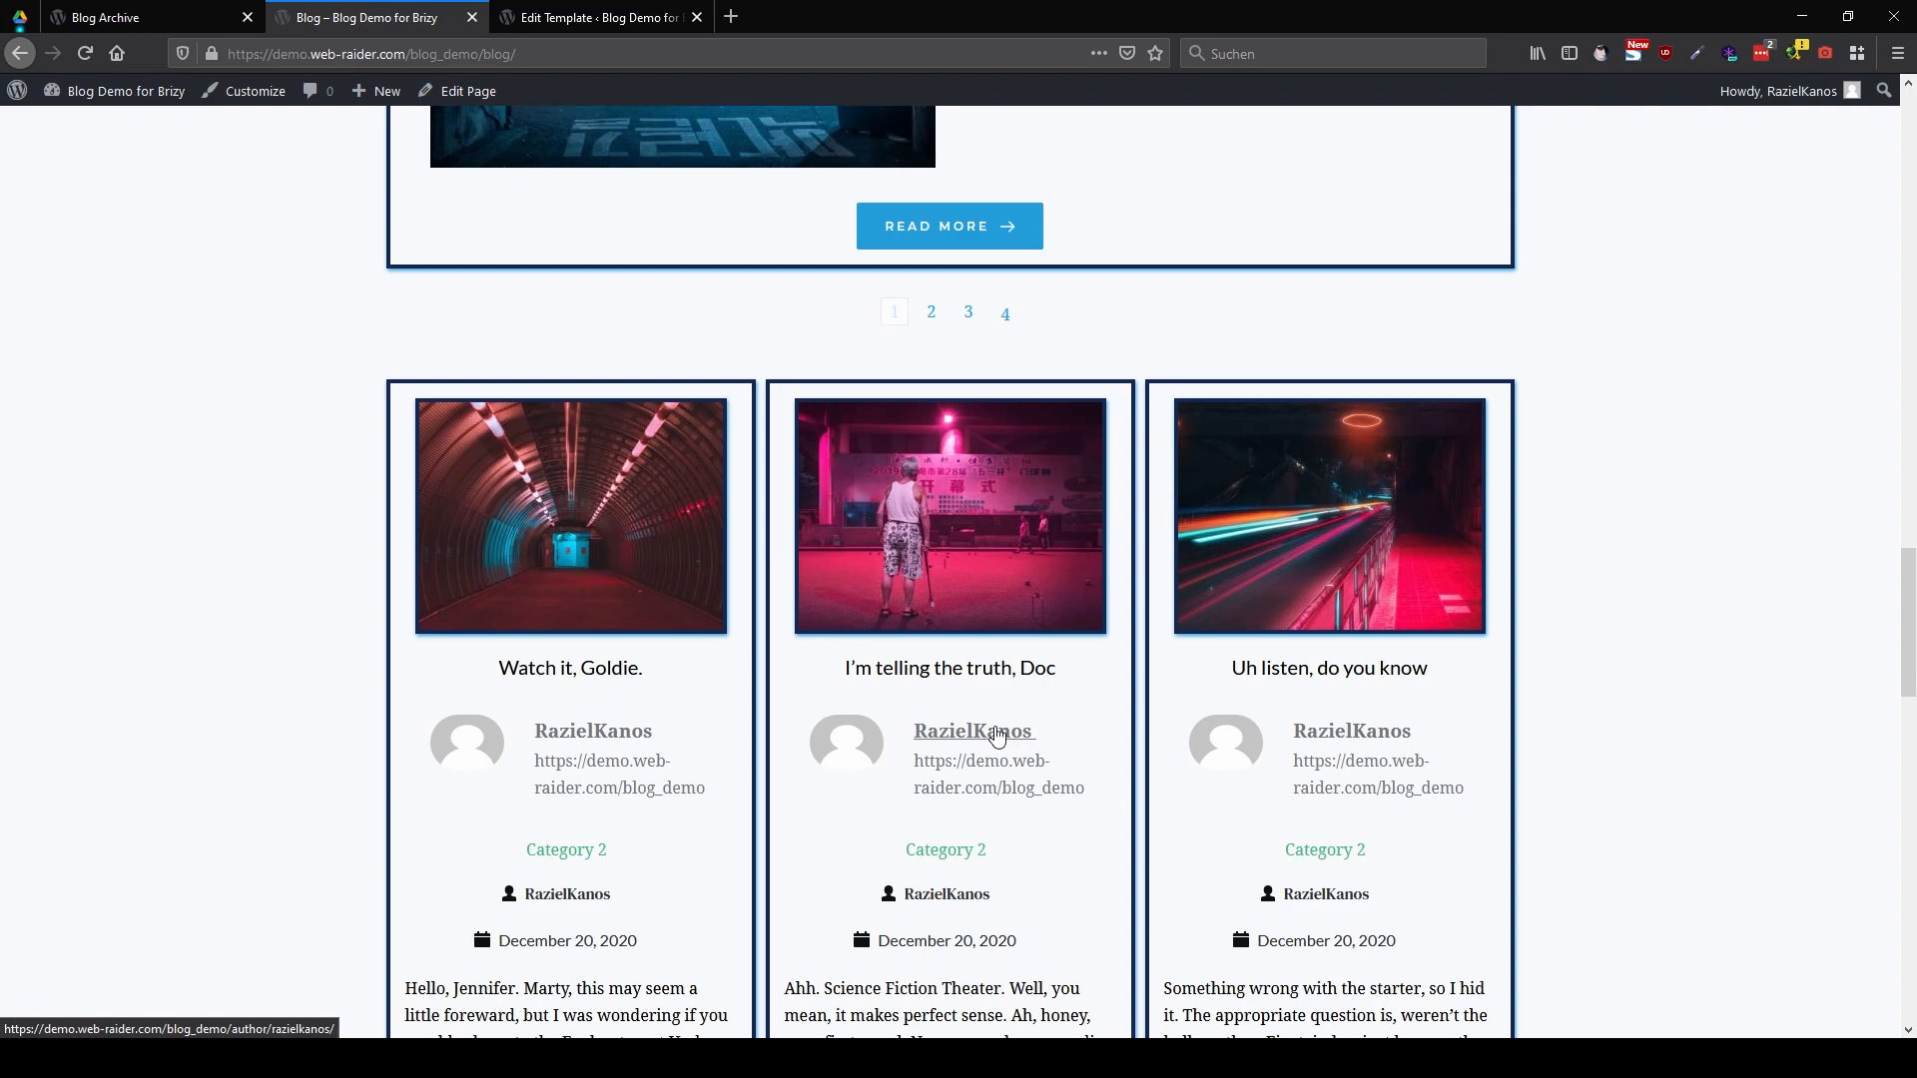
scroll(997, 729, up, 12)
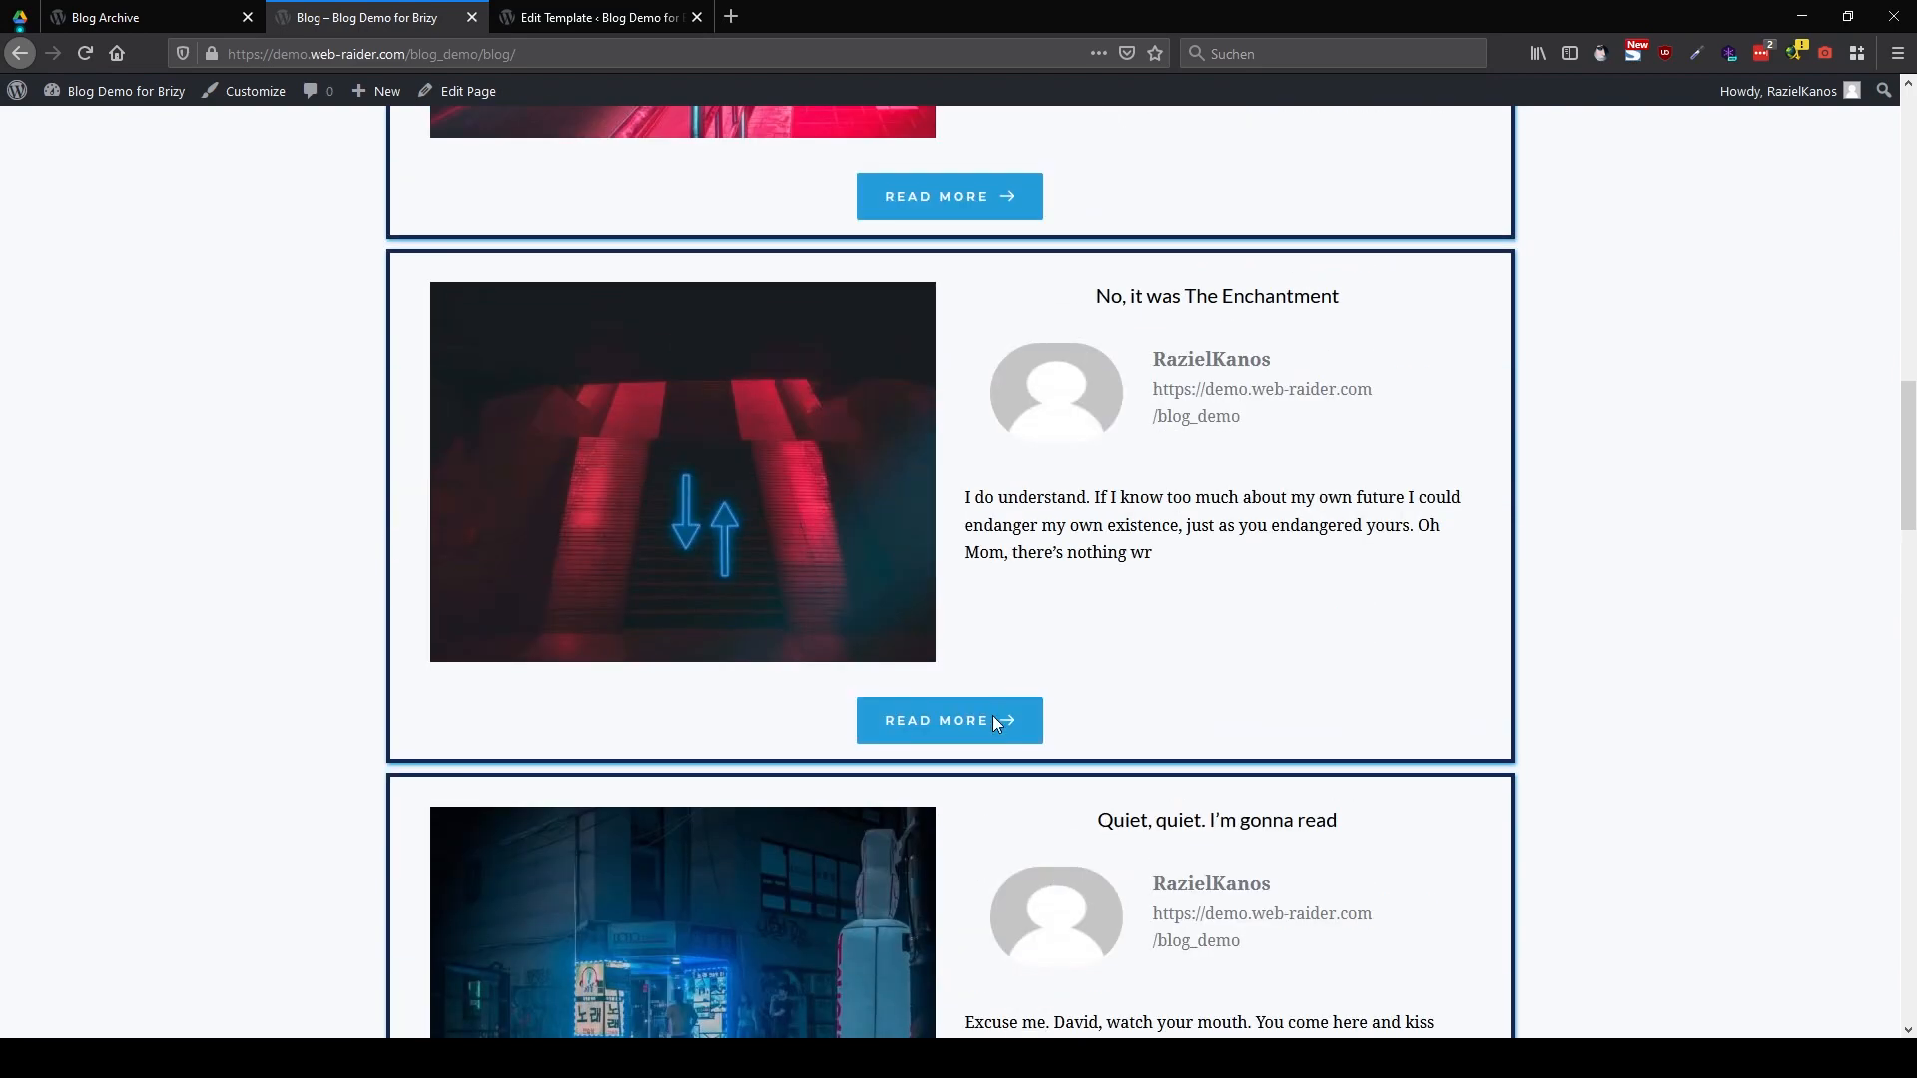
scroll(994, 715, up, 14)
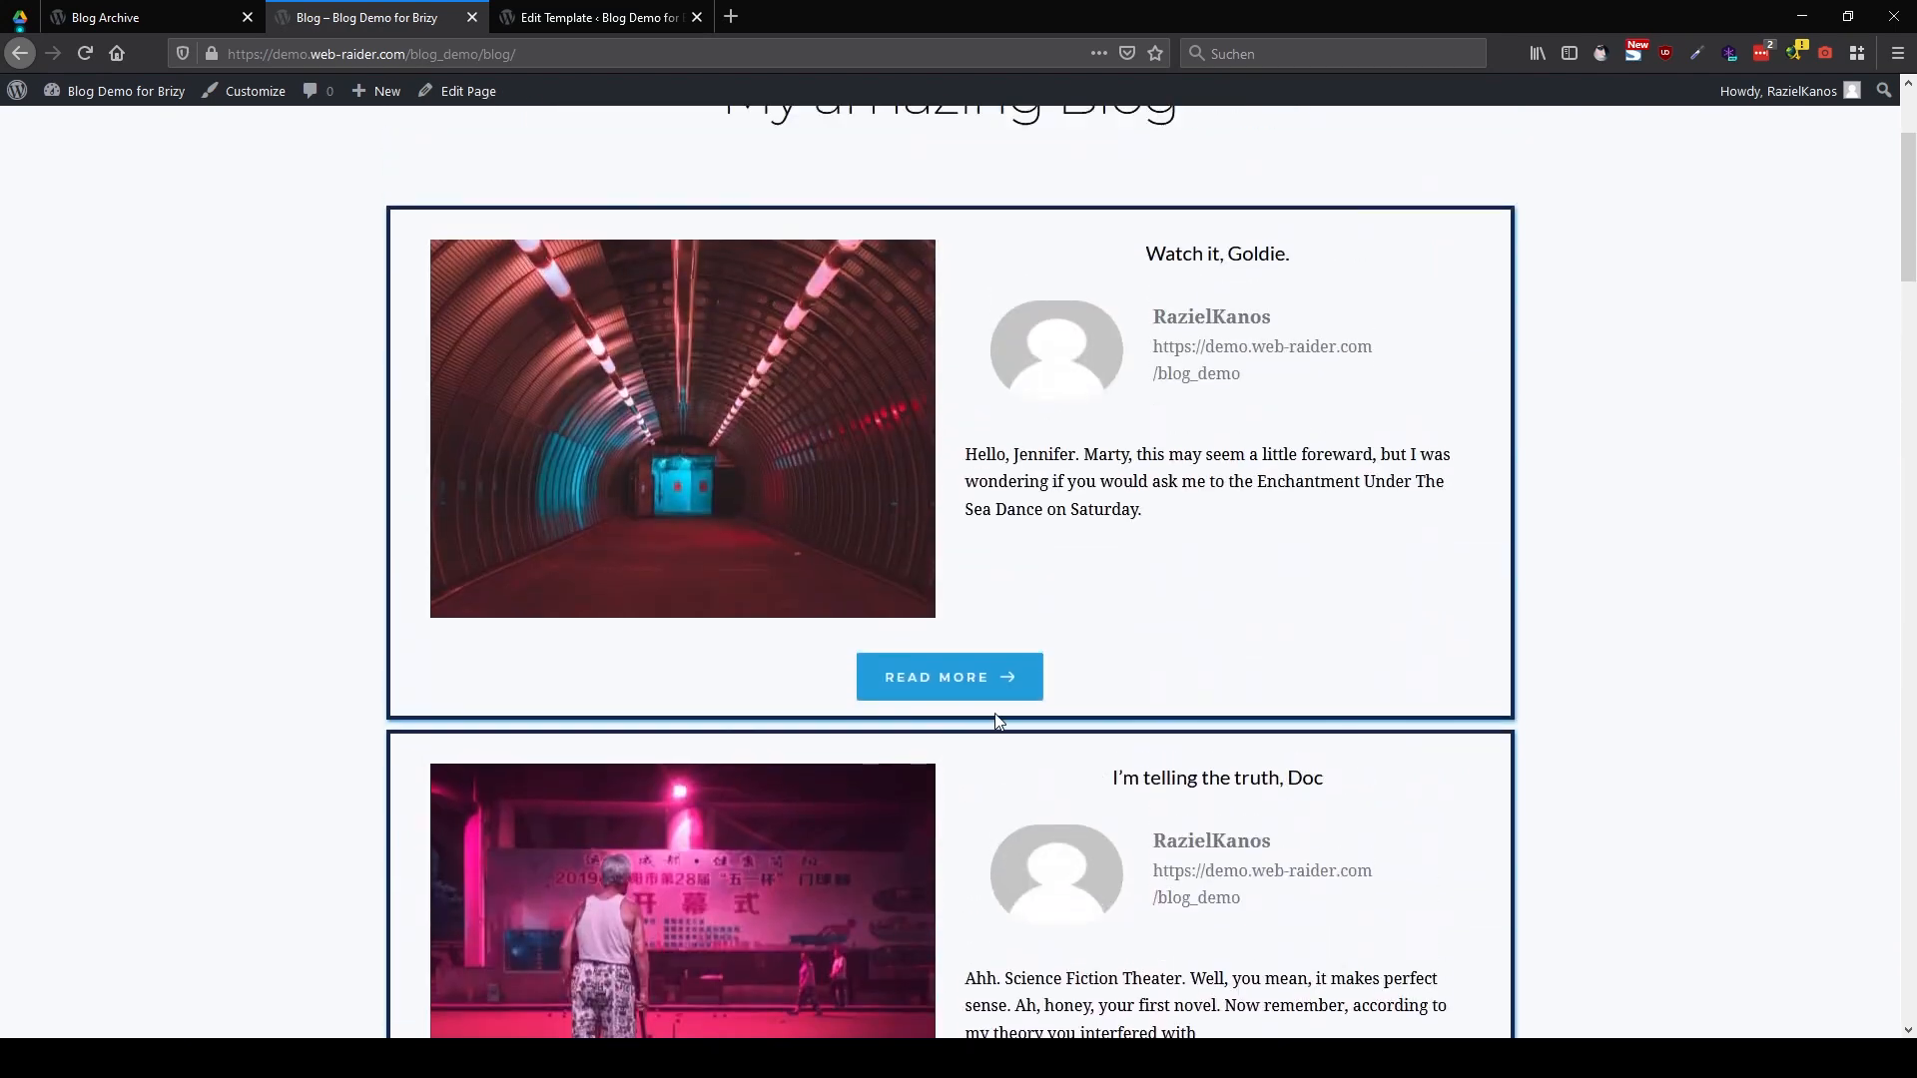
scroll(1001, 716, up, 1)
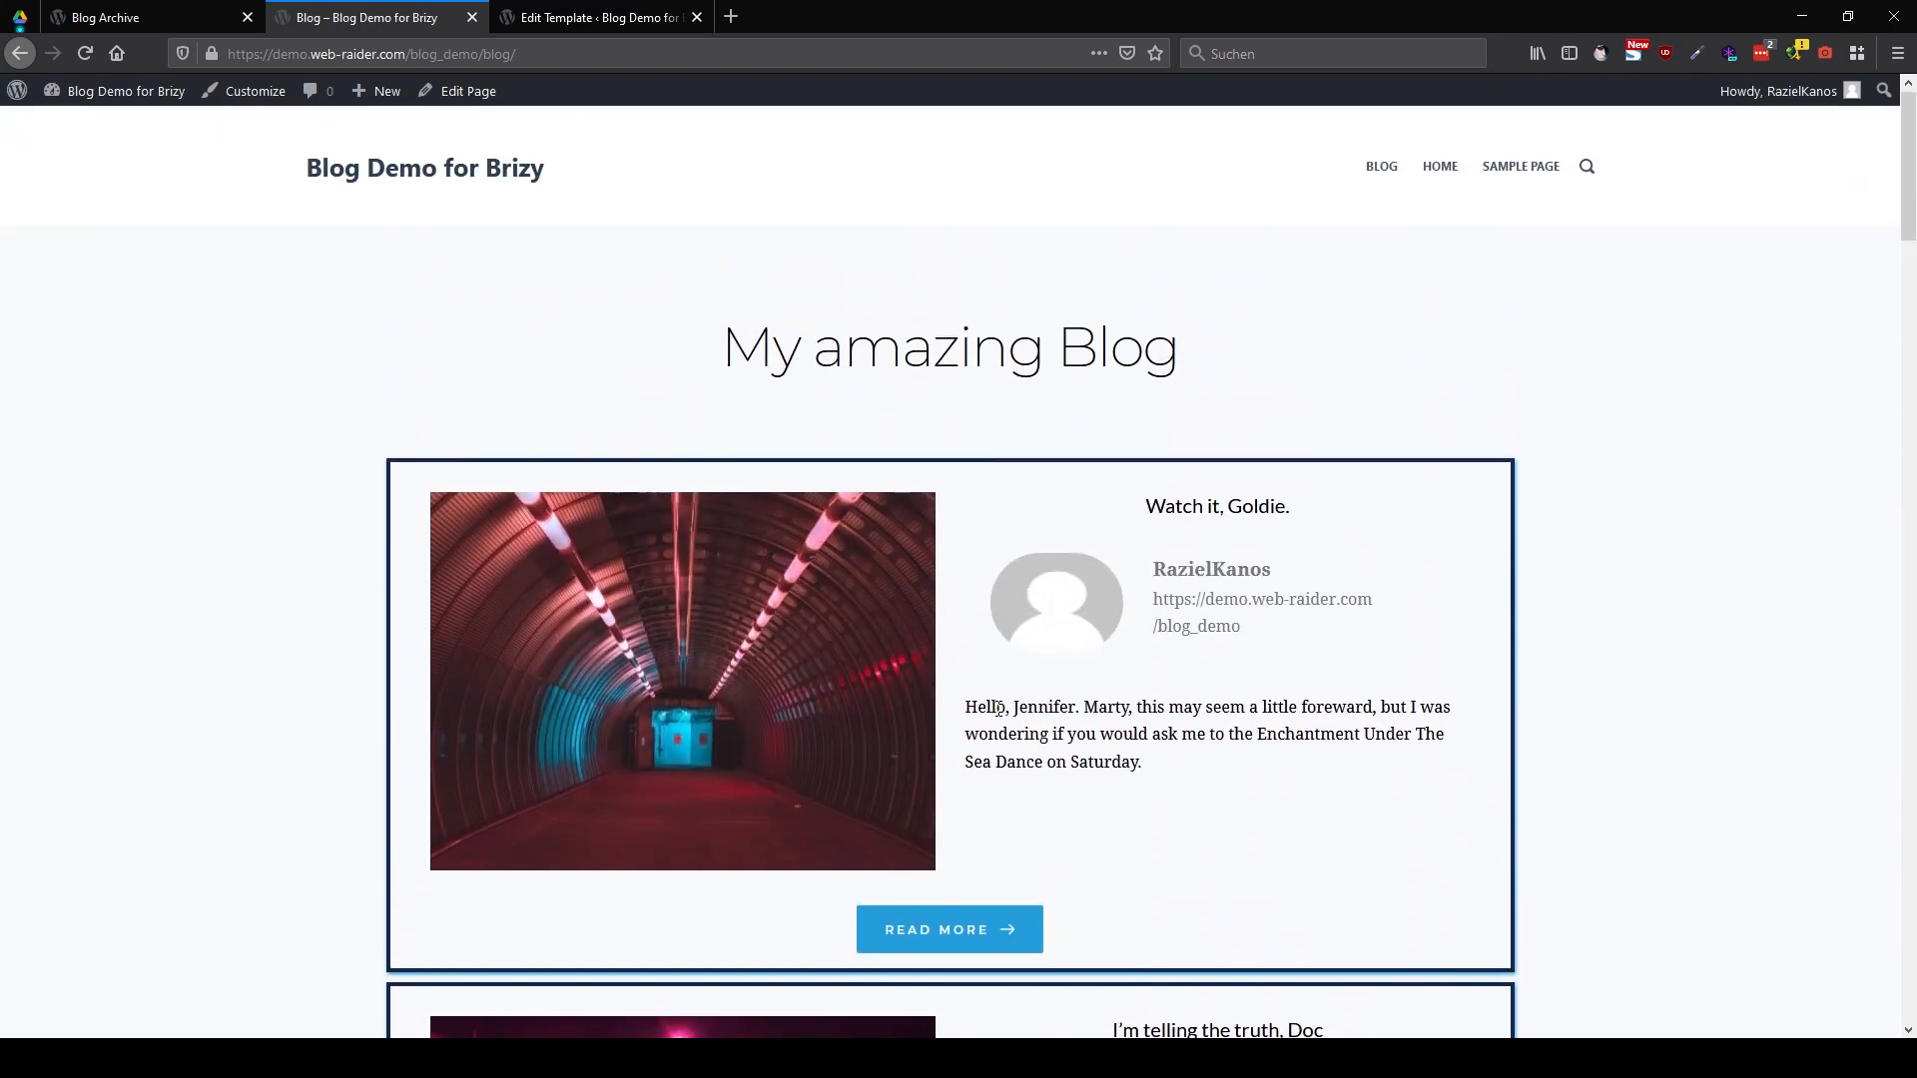
Review the whole live blog page, from the side-by-side cards to the pagination under the three-column grid
scroll(1447, 789, down, 8)
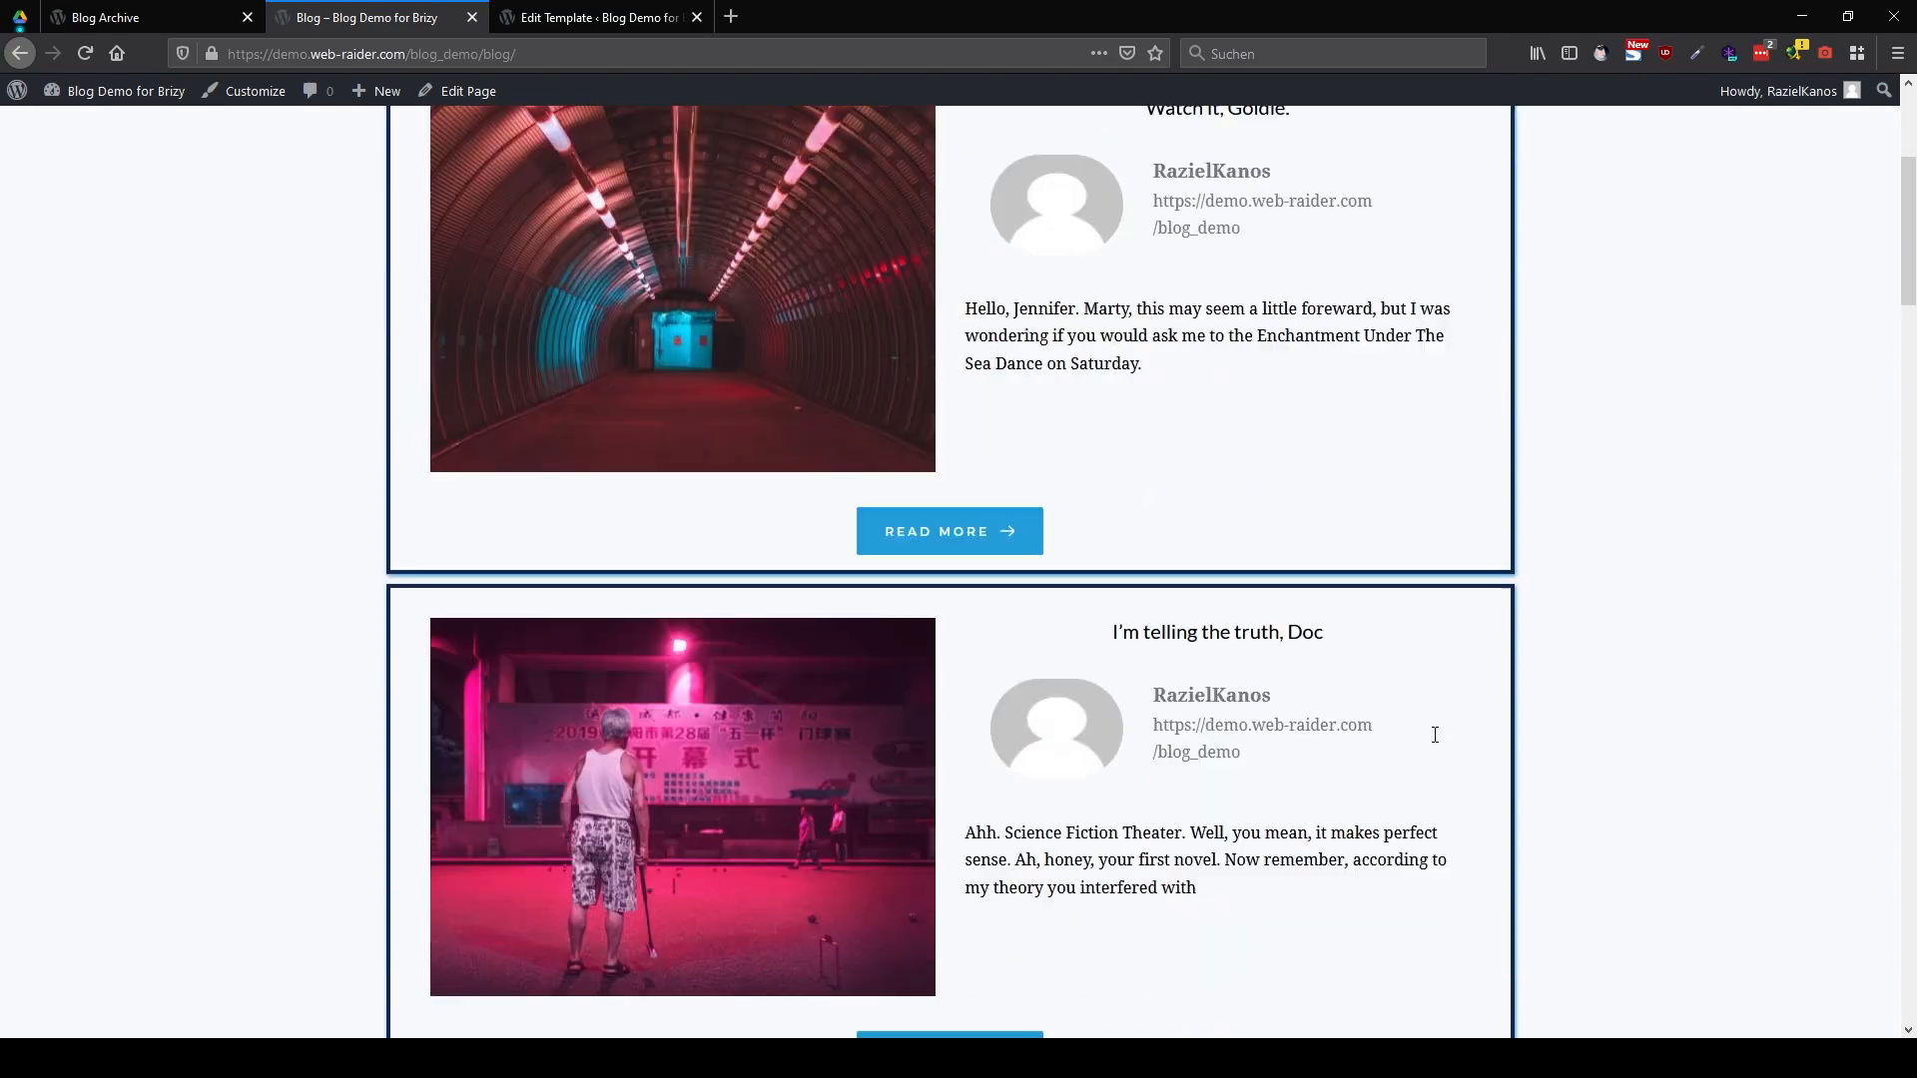
scroll(1450, 730, down, 17)
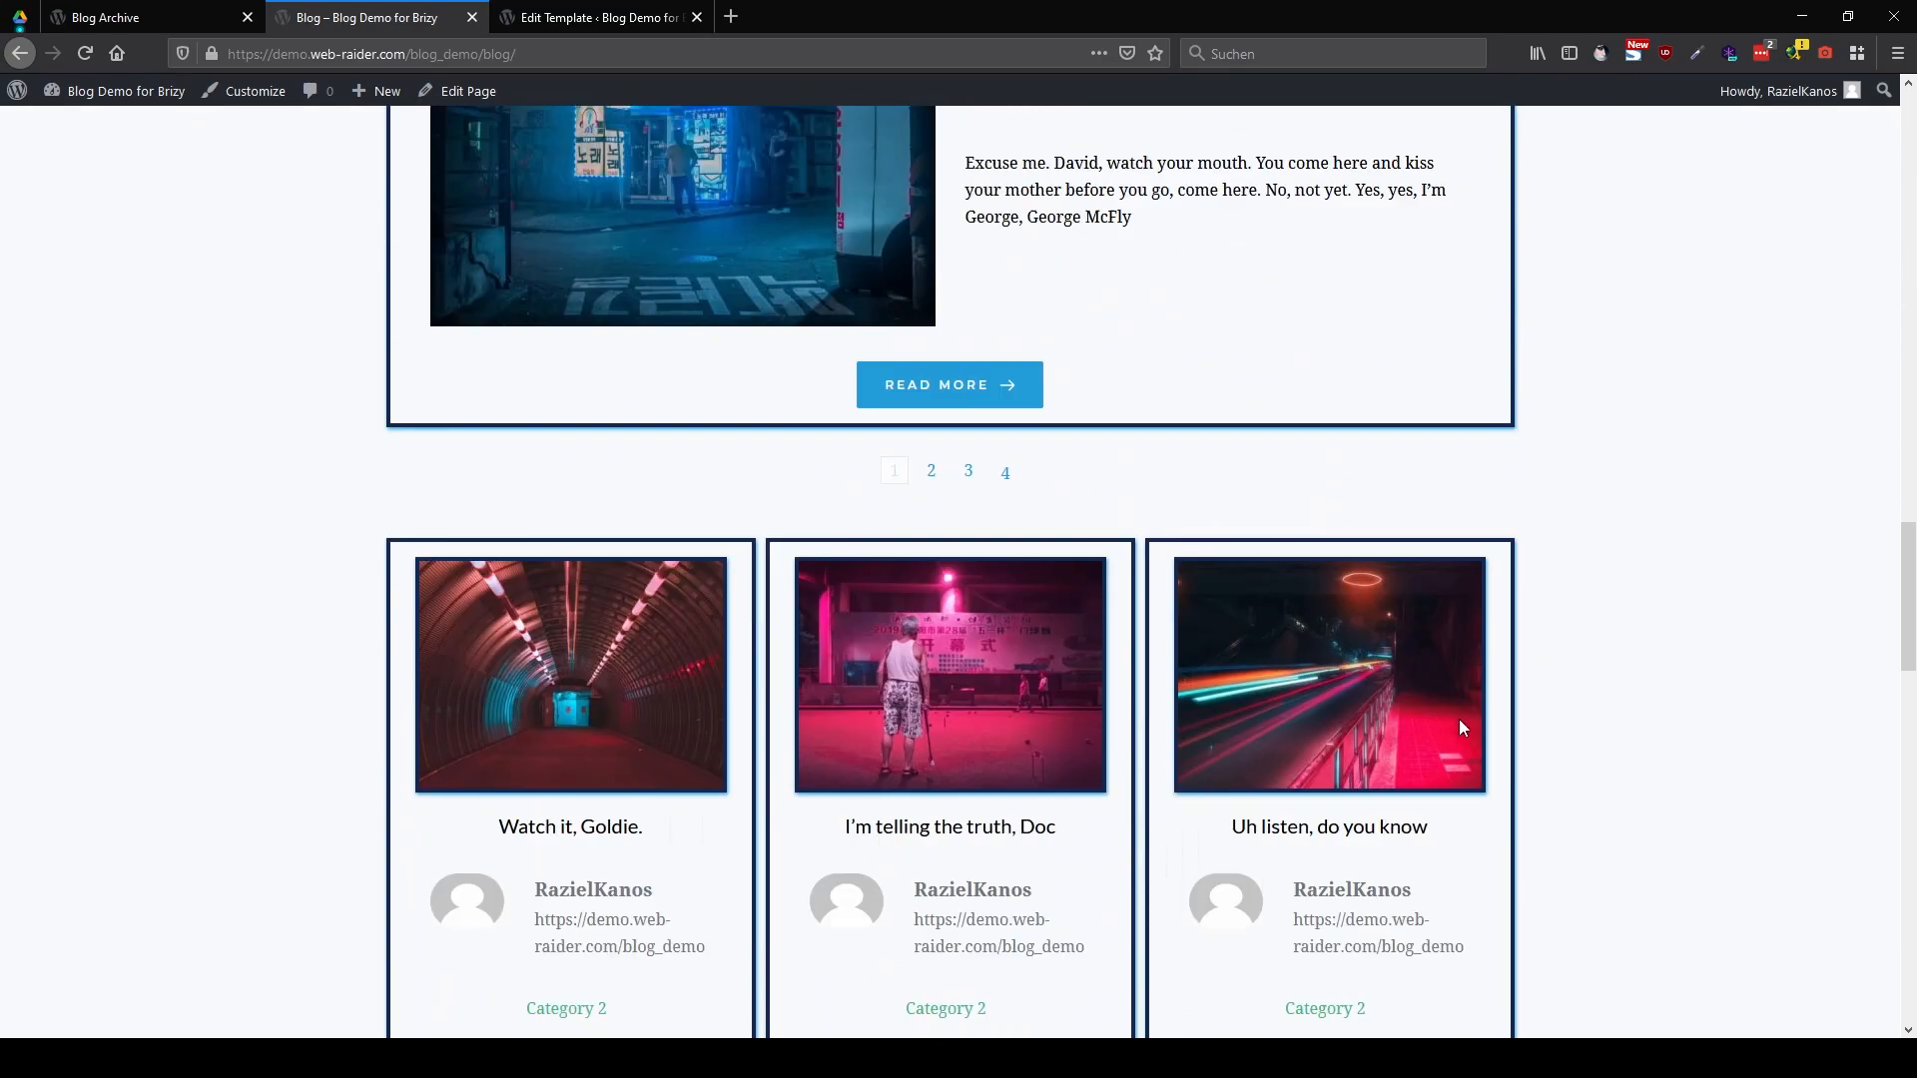
scroll(1503, 729, down, 5)
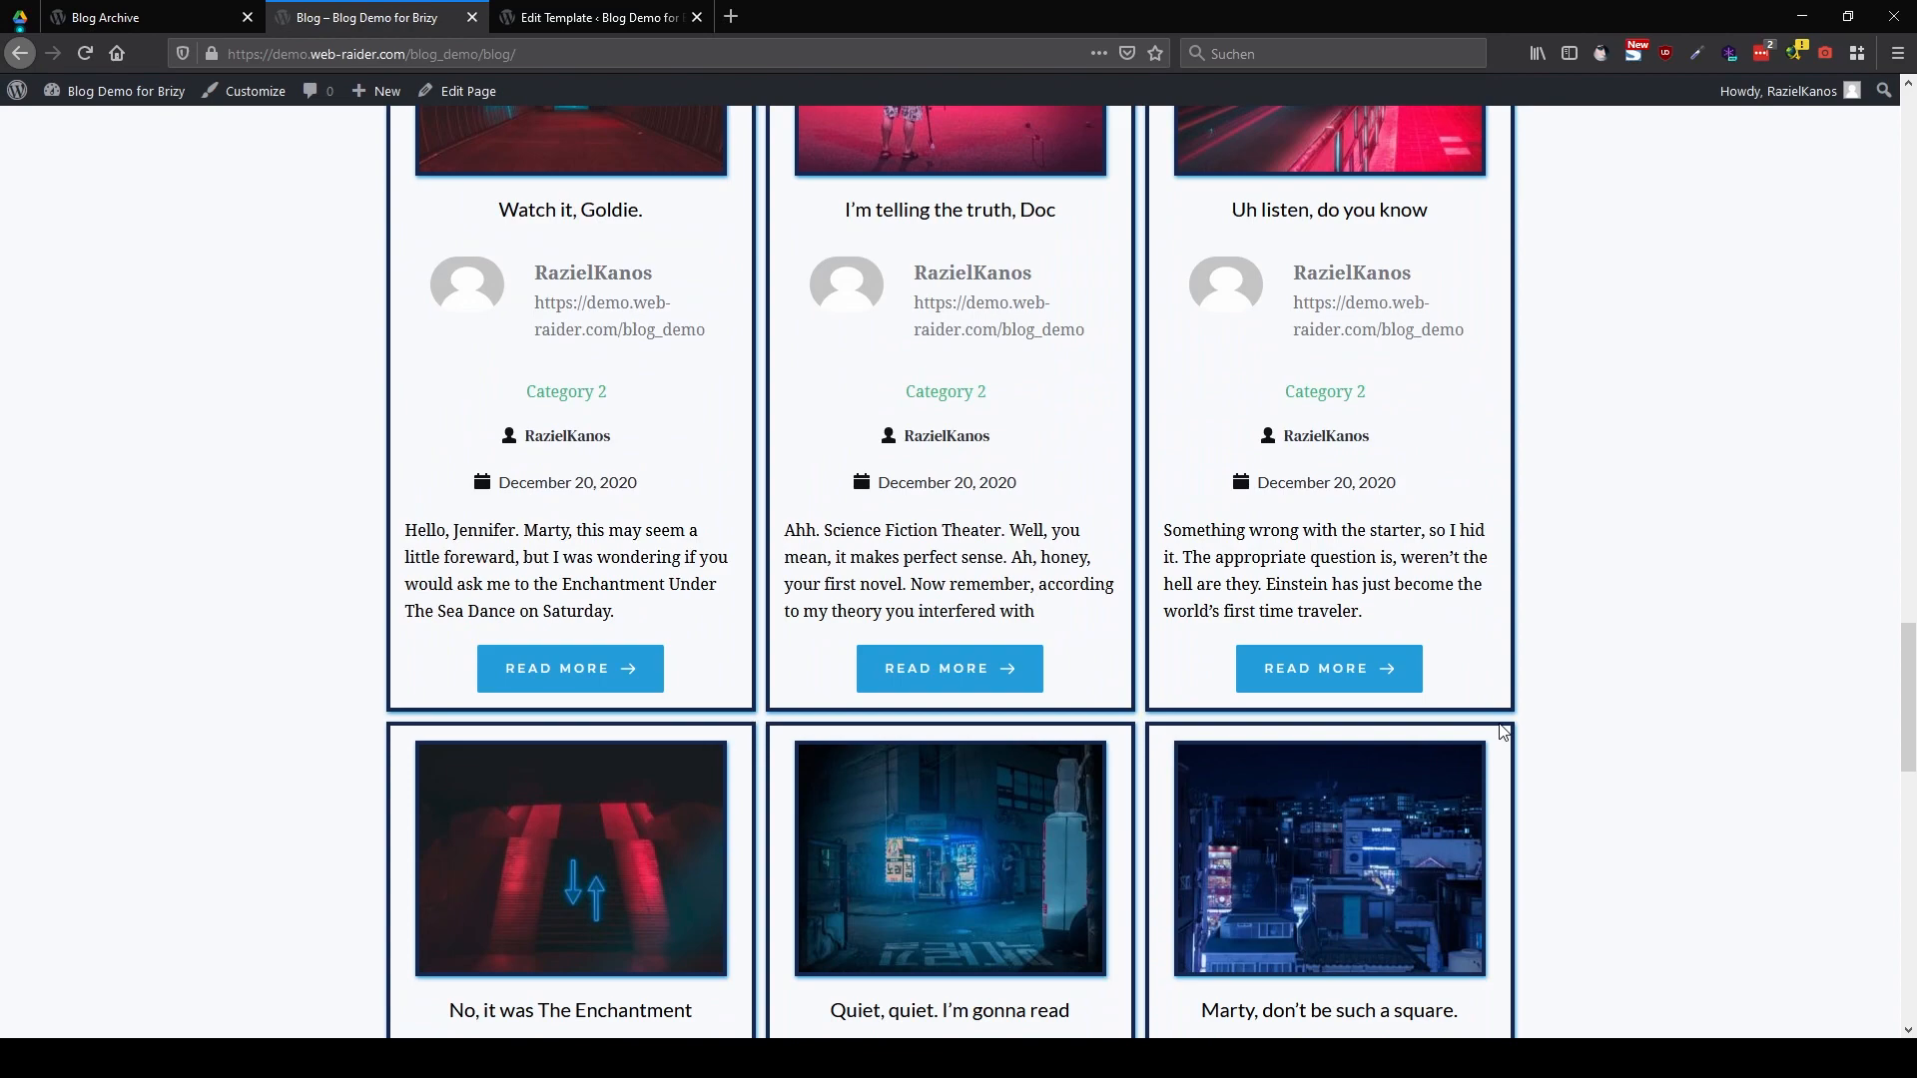
scroll(1504, 732, down, 15)
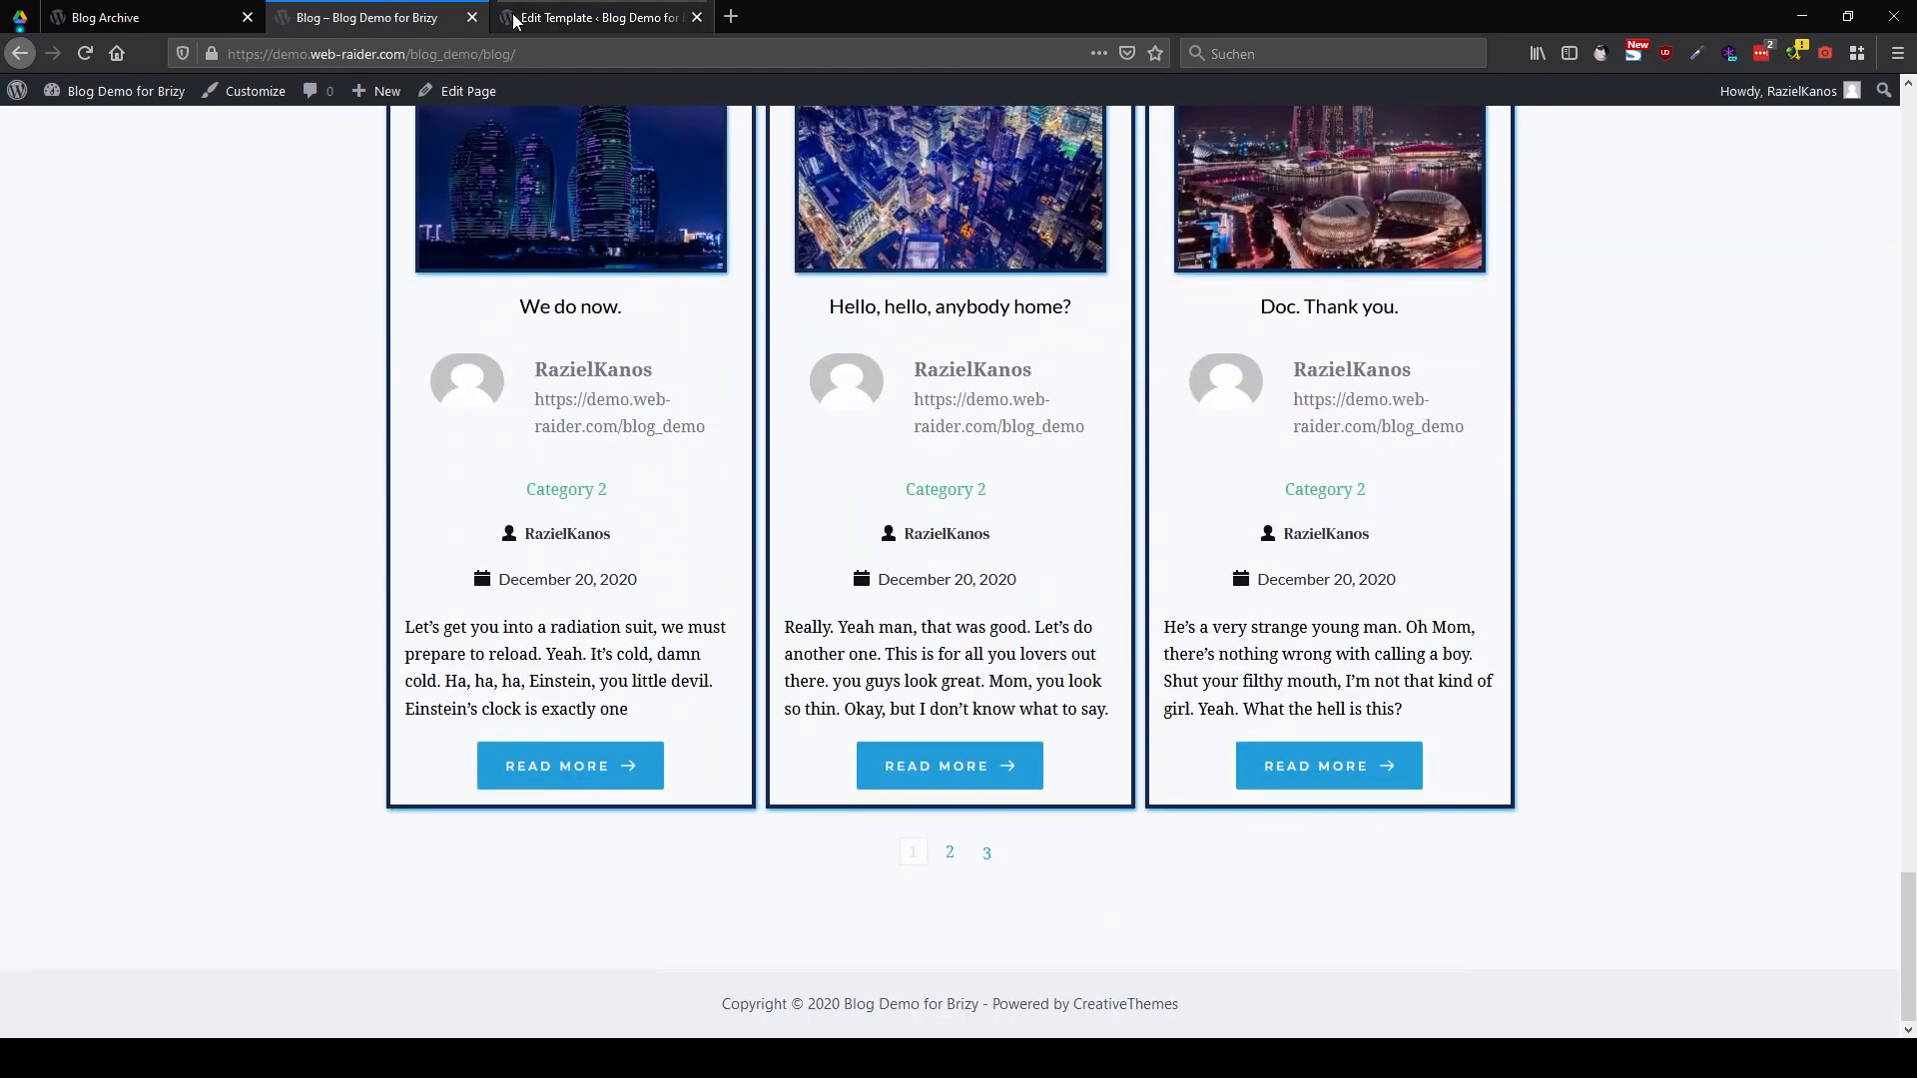
scroll(1350, 565, up, 4)
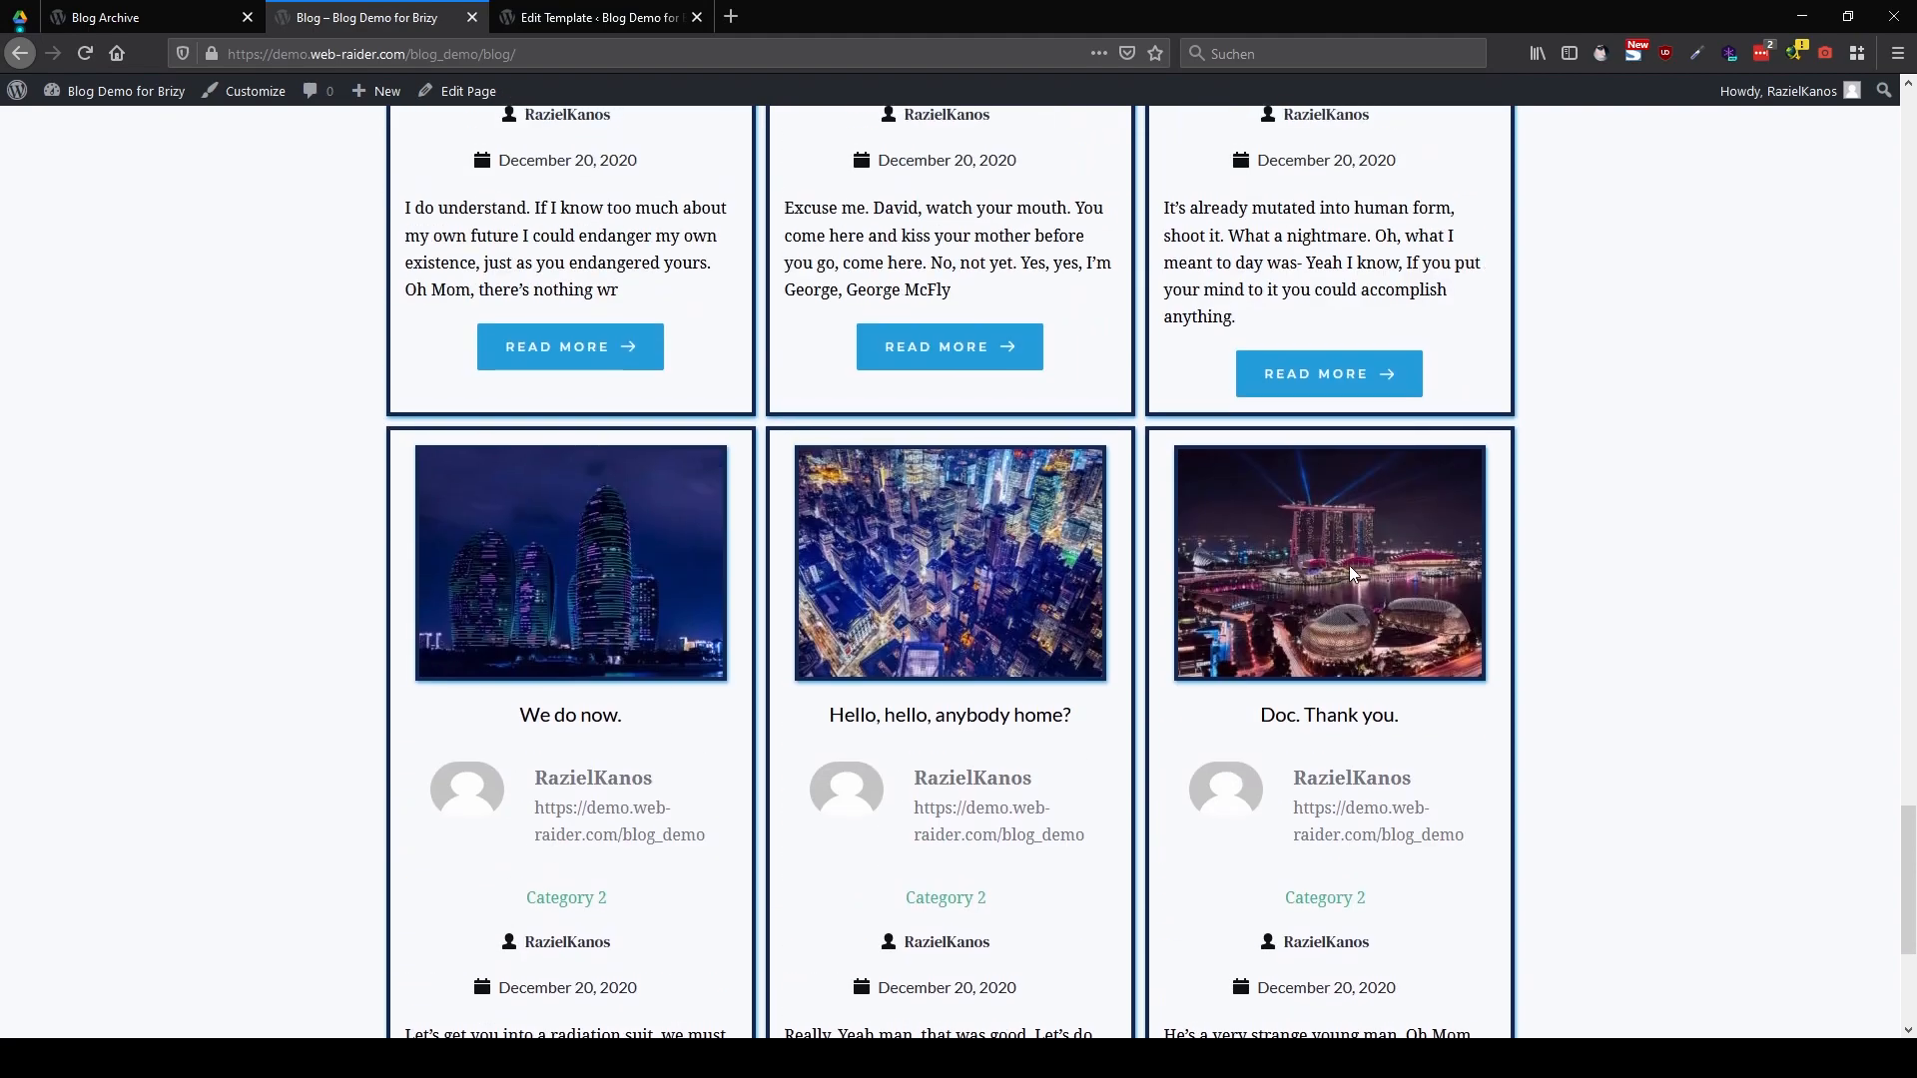
scroll(1350, 565, up, 9)
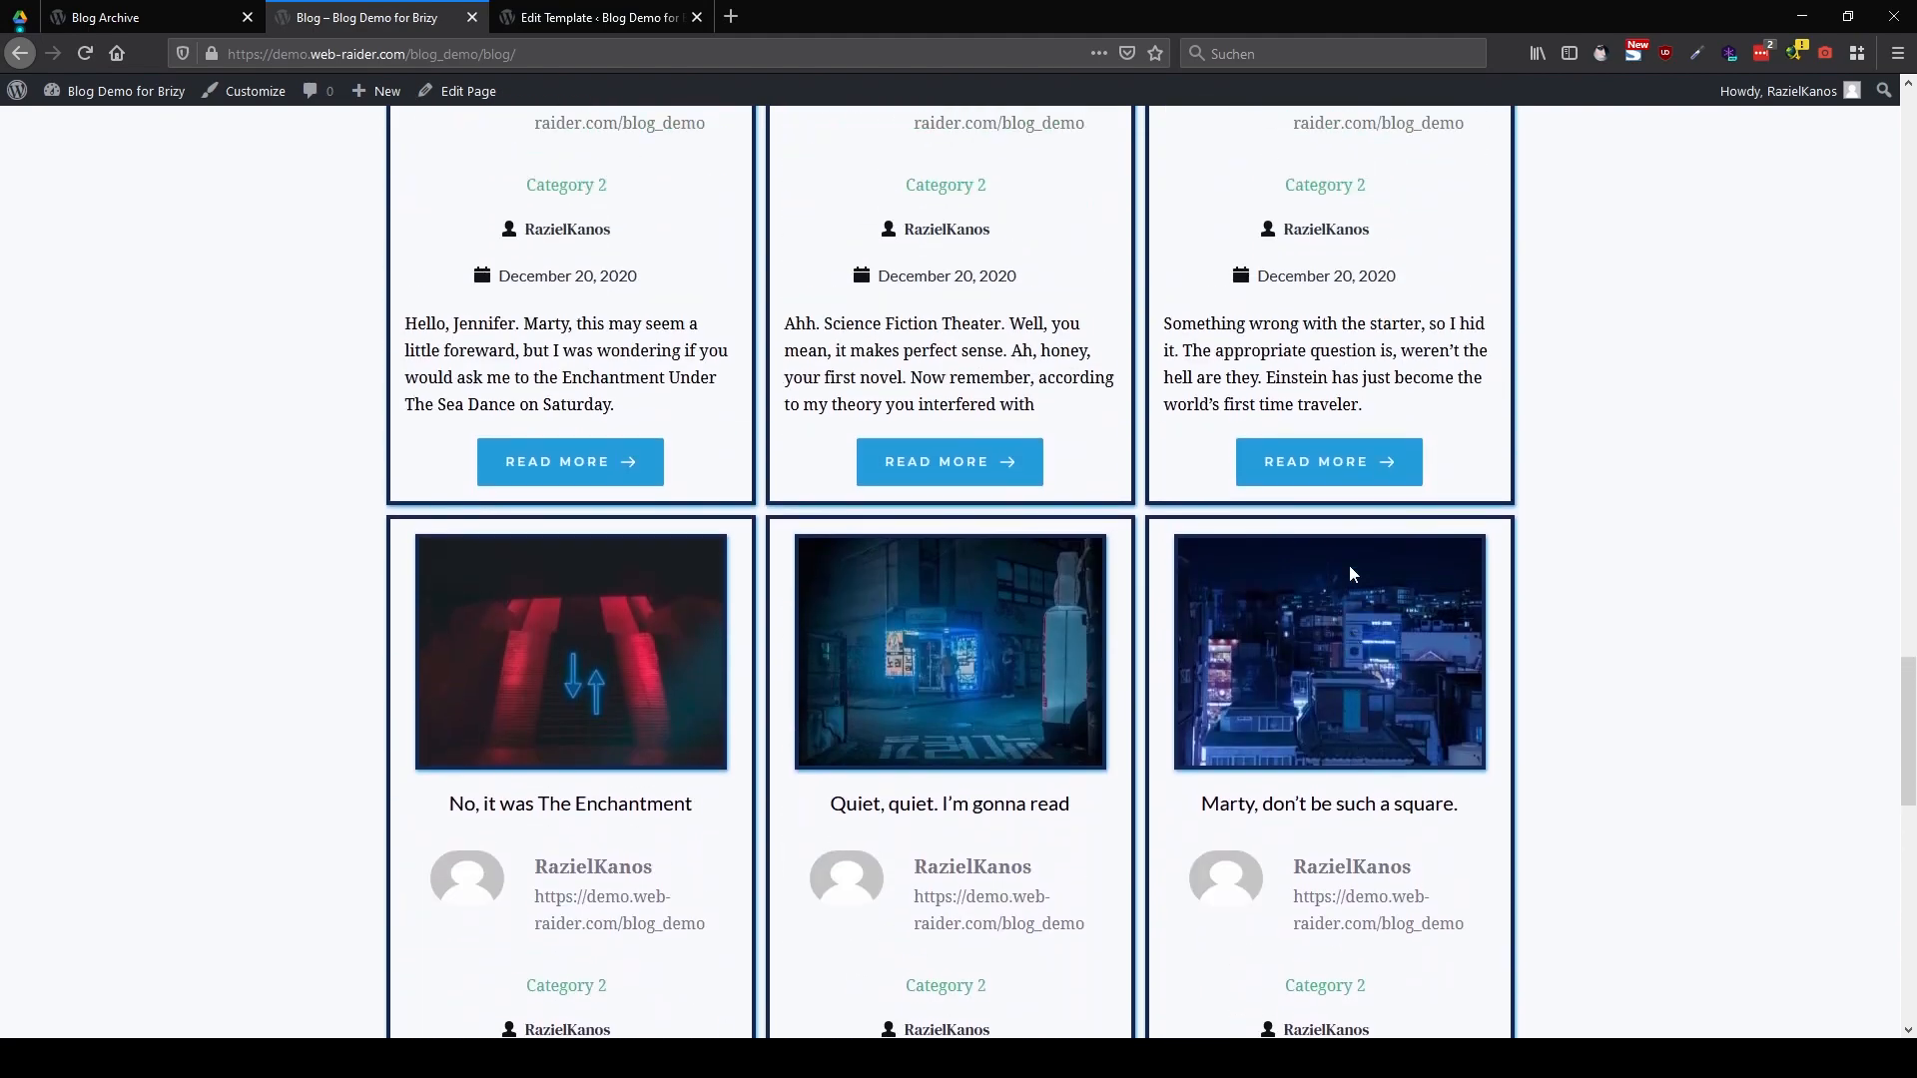
scroll(1350, 563, up, 15)
scroll(1354, 570, up, 10)
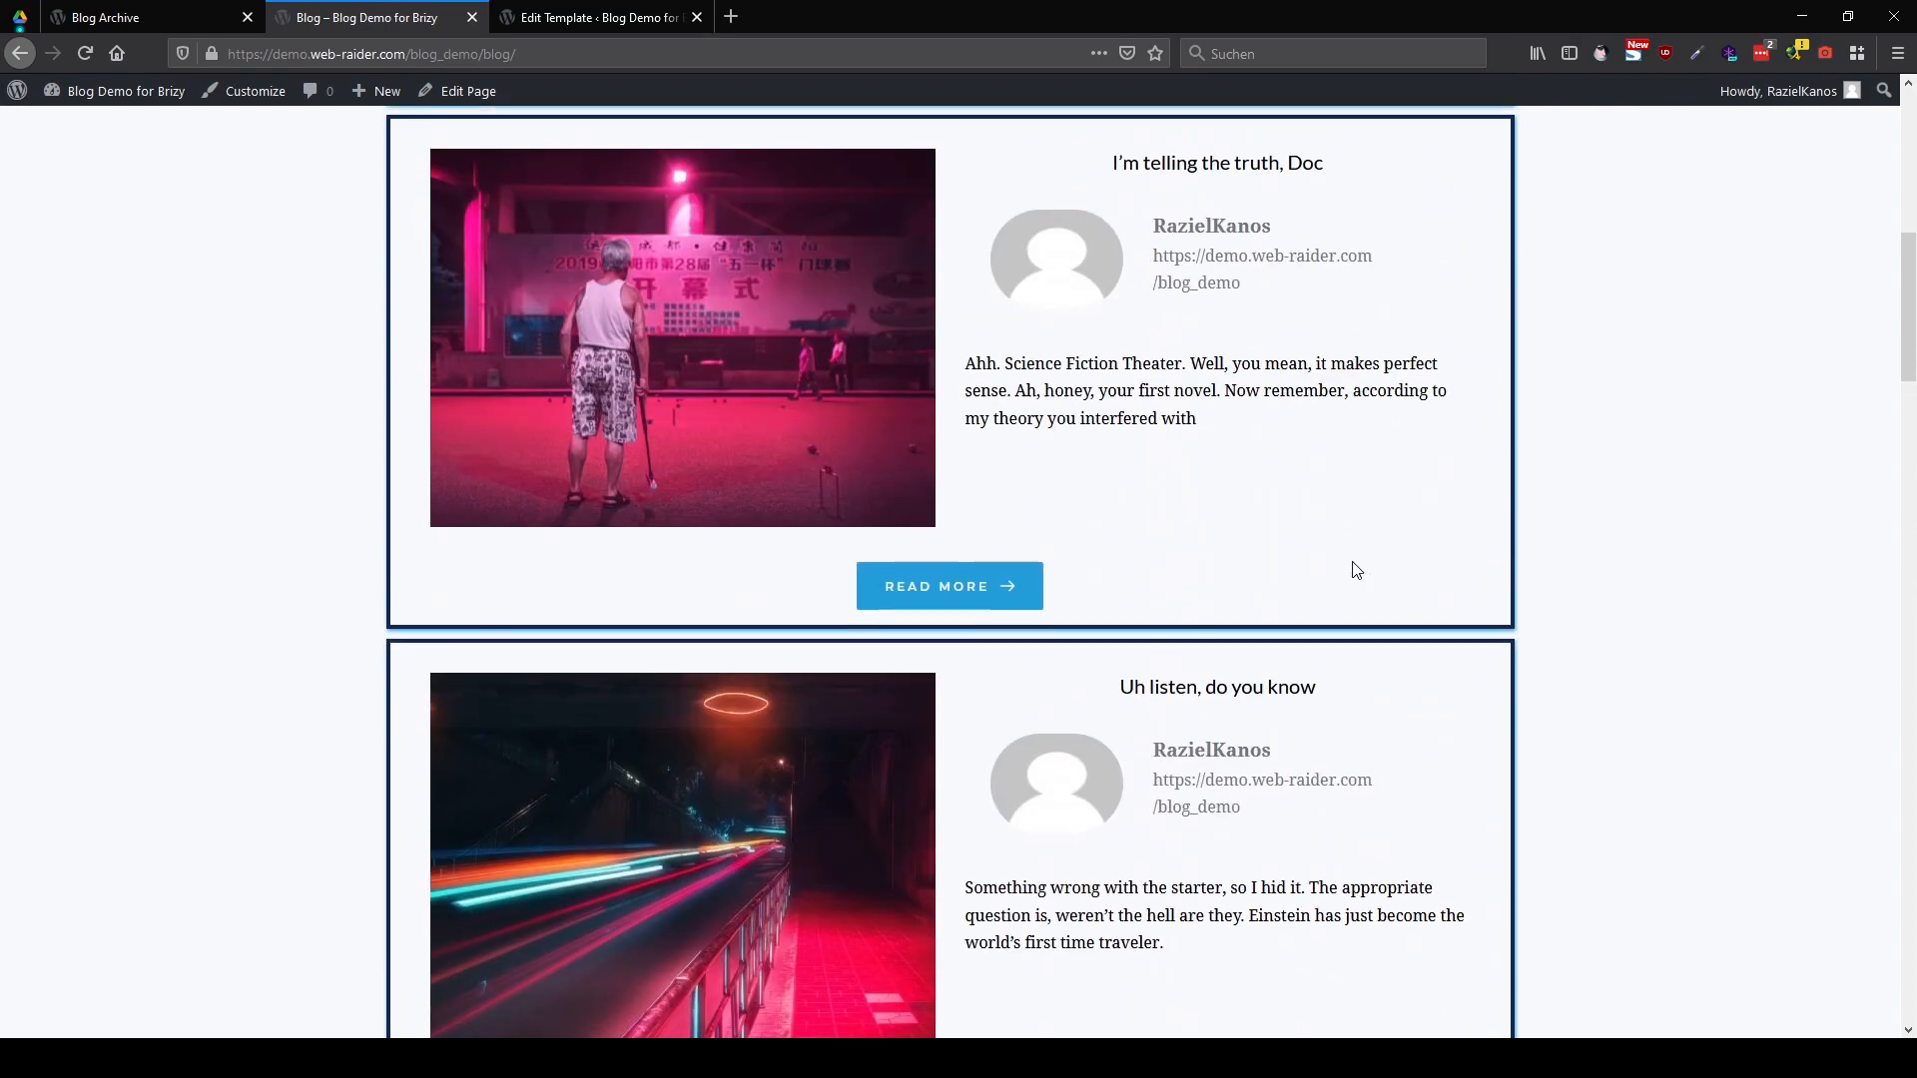
scroll(1356, 570, up, 9)
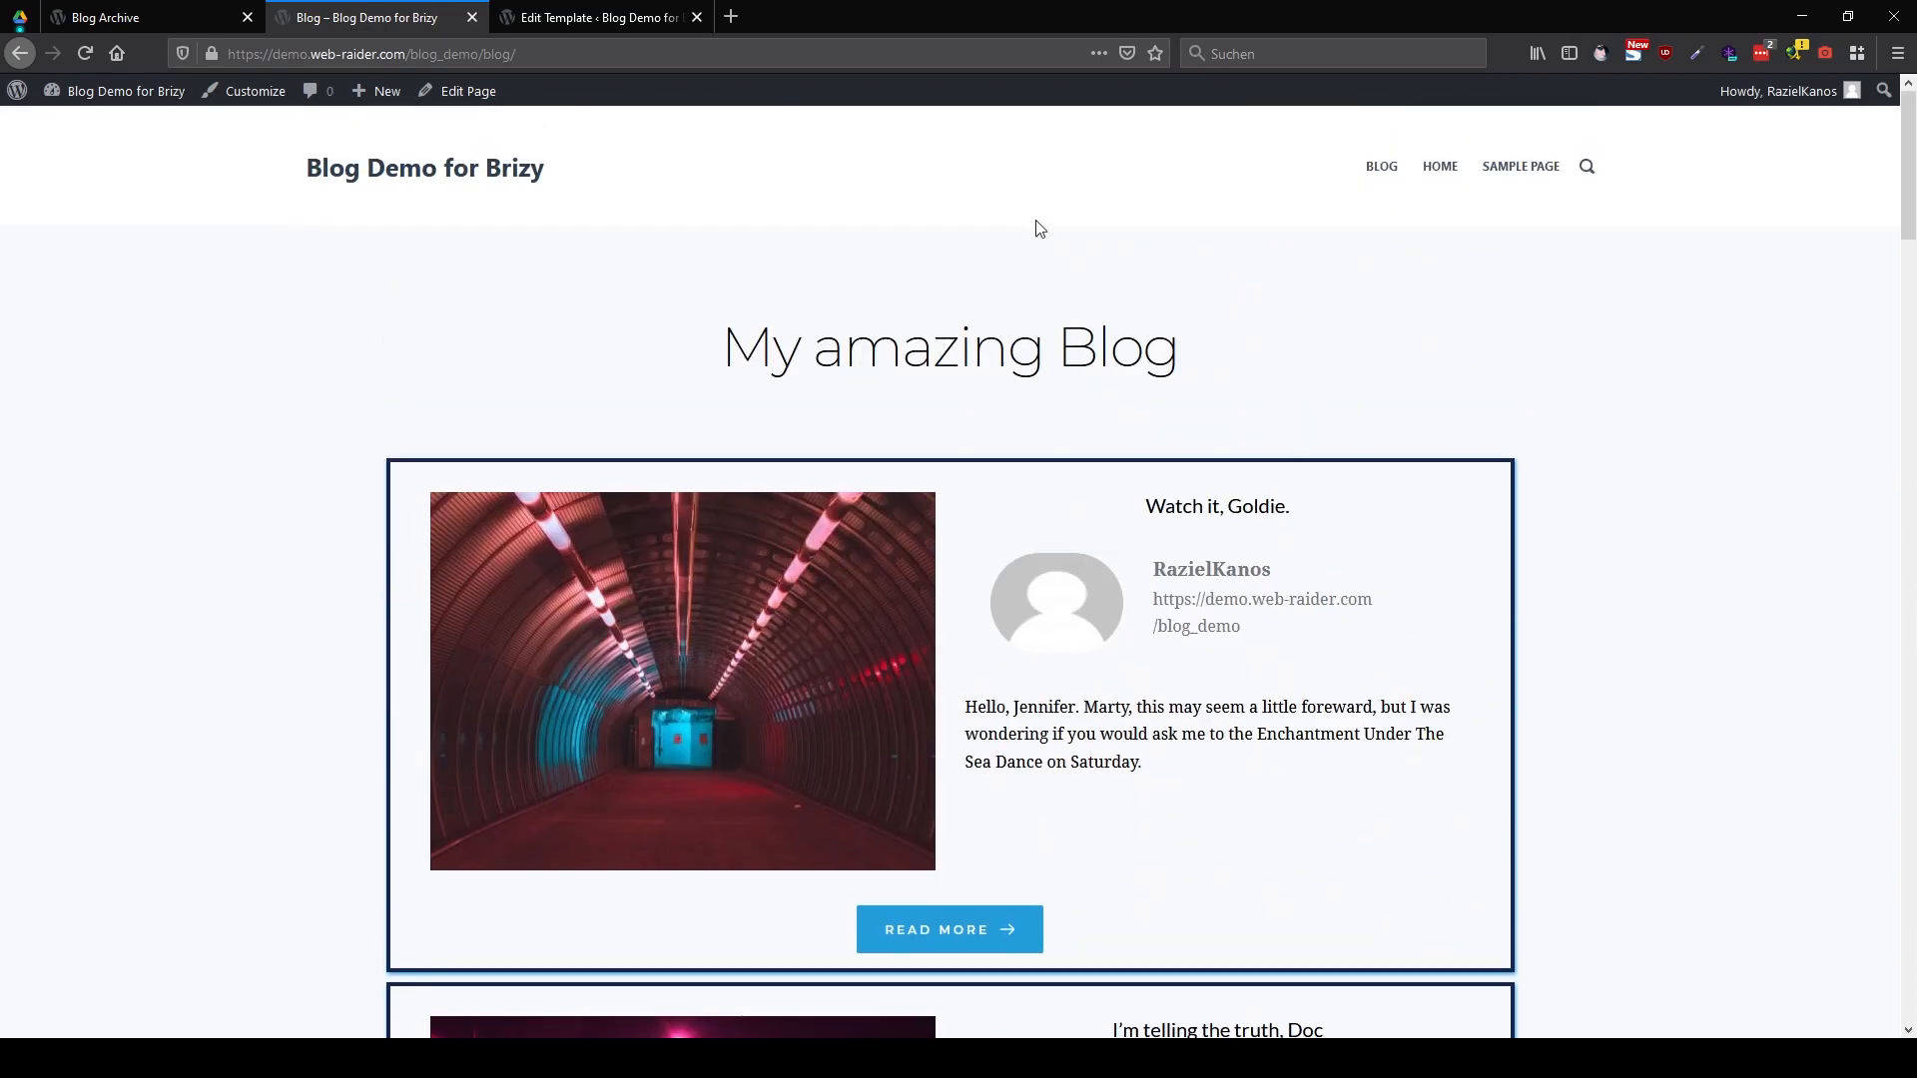